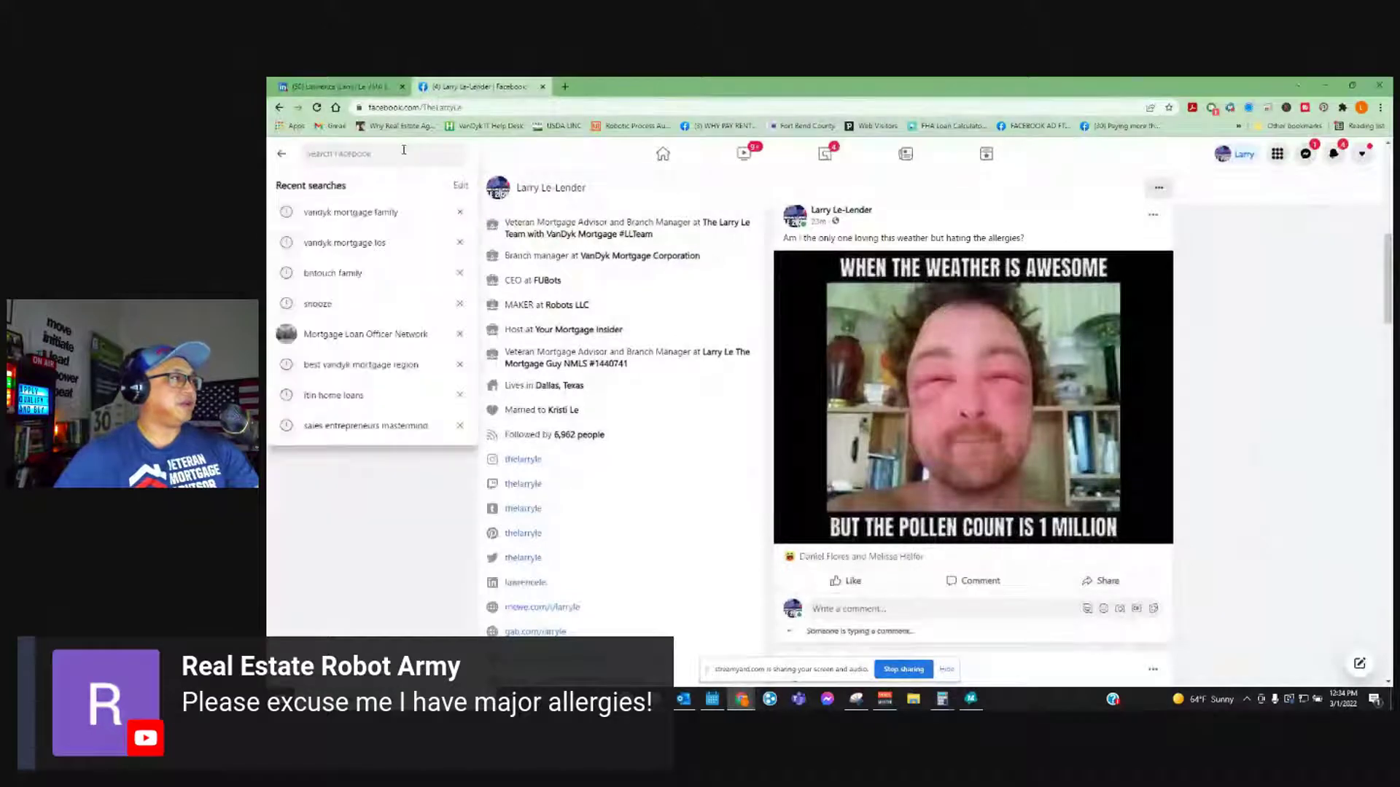
- Search Facebook for "ll" and open the #LLTeam Agent Training Group
type("t")
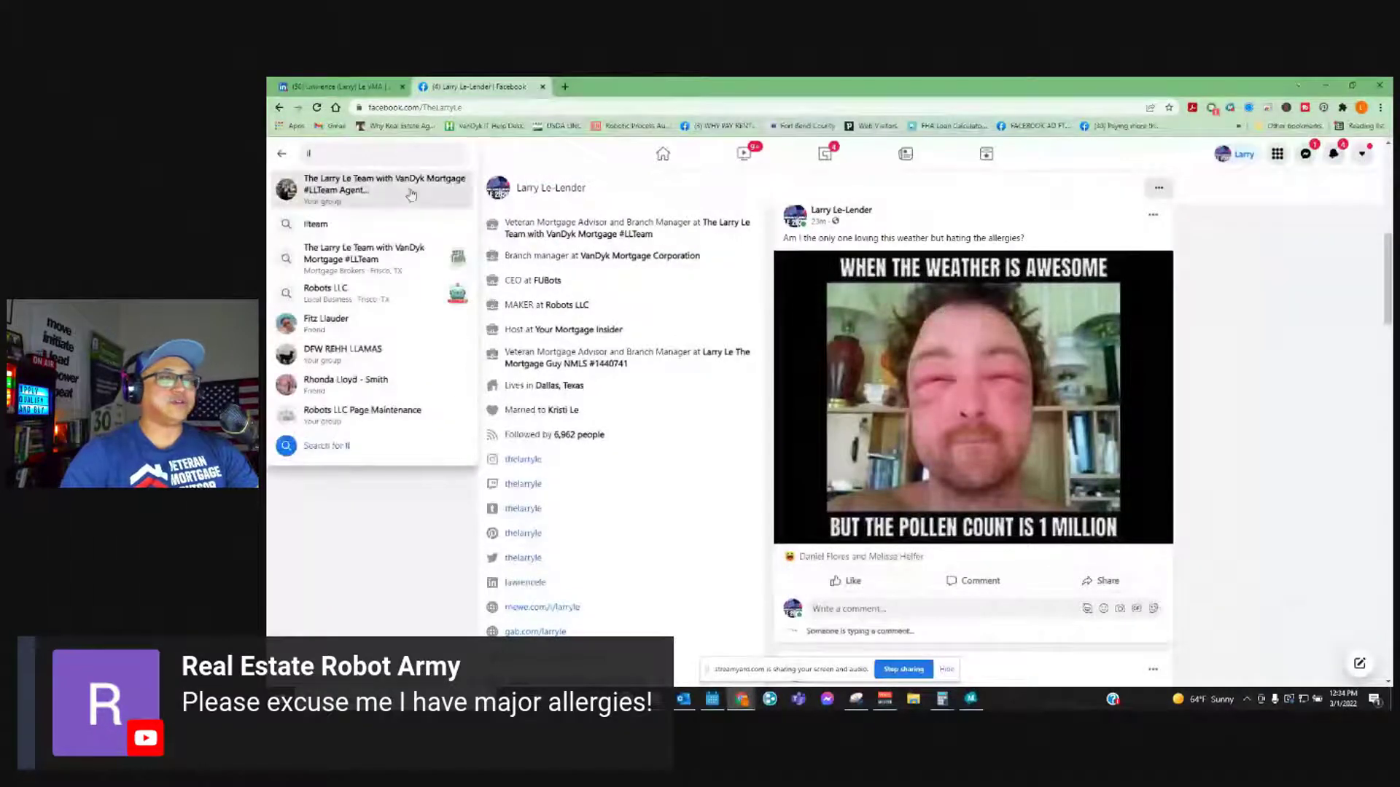
left_click(410, 192)
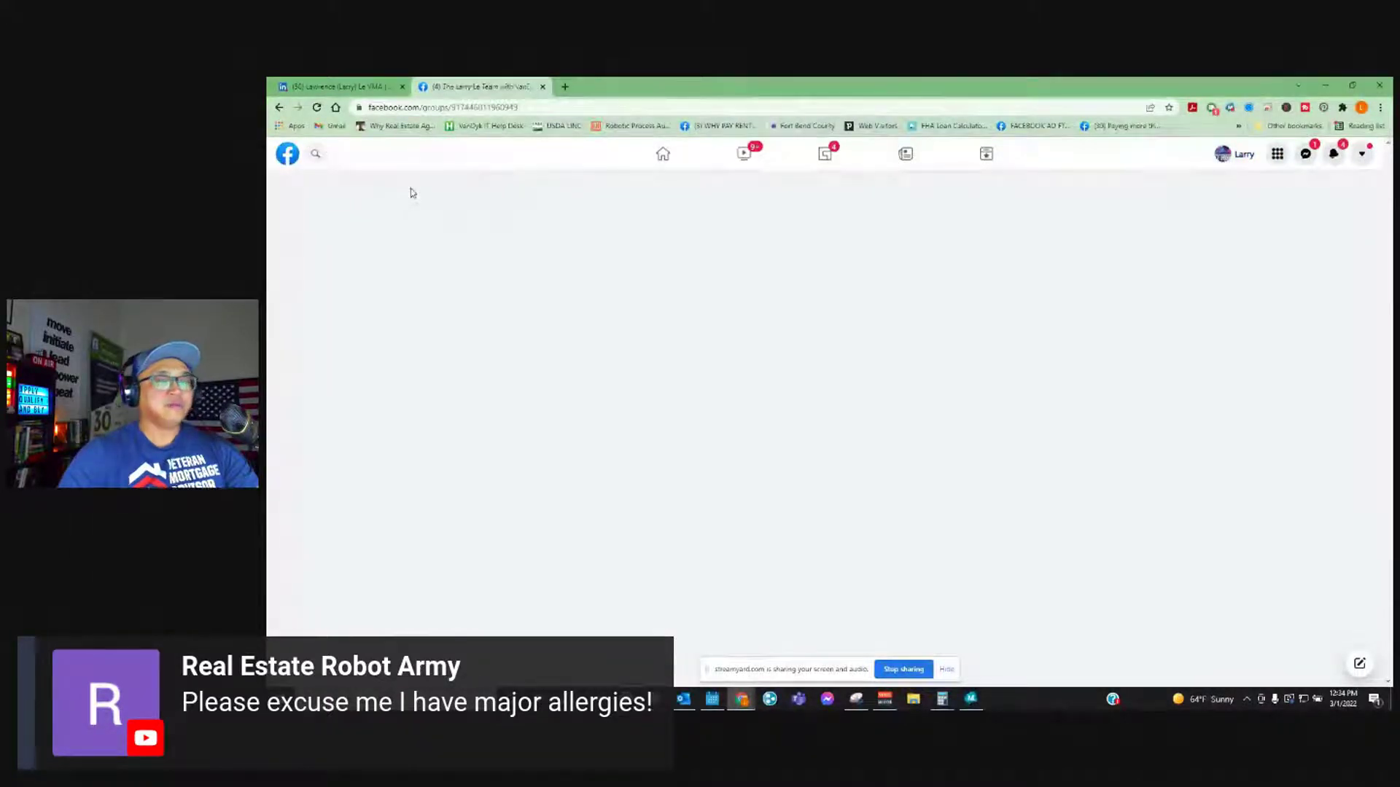
scroll(963, 496, "down", 2)
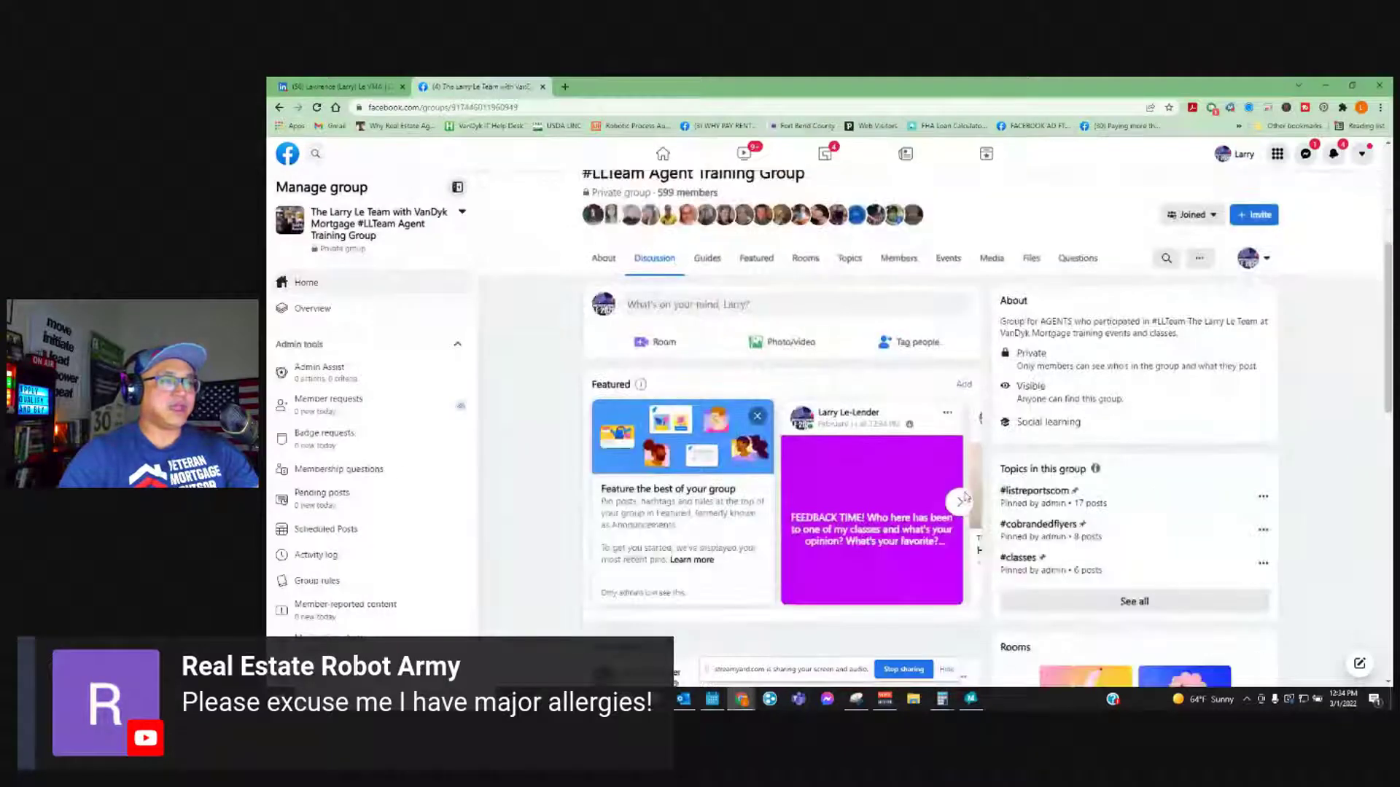
- Look through the video streaming and Real Estate Roundtable webinar posts in the group's discussion feed
scroll(964, 497, "down", 5)
scroll(966, 496, "down", 4)
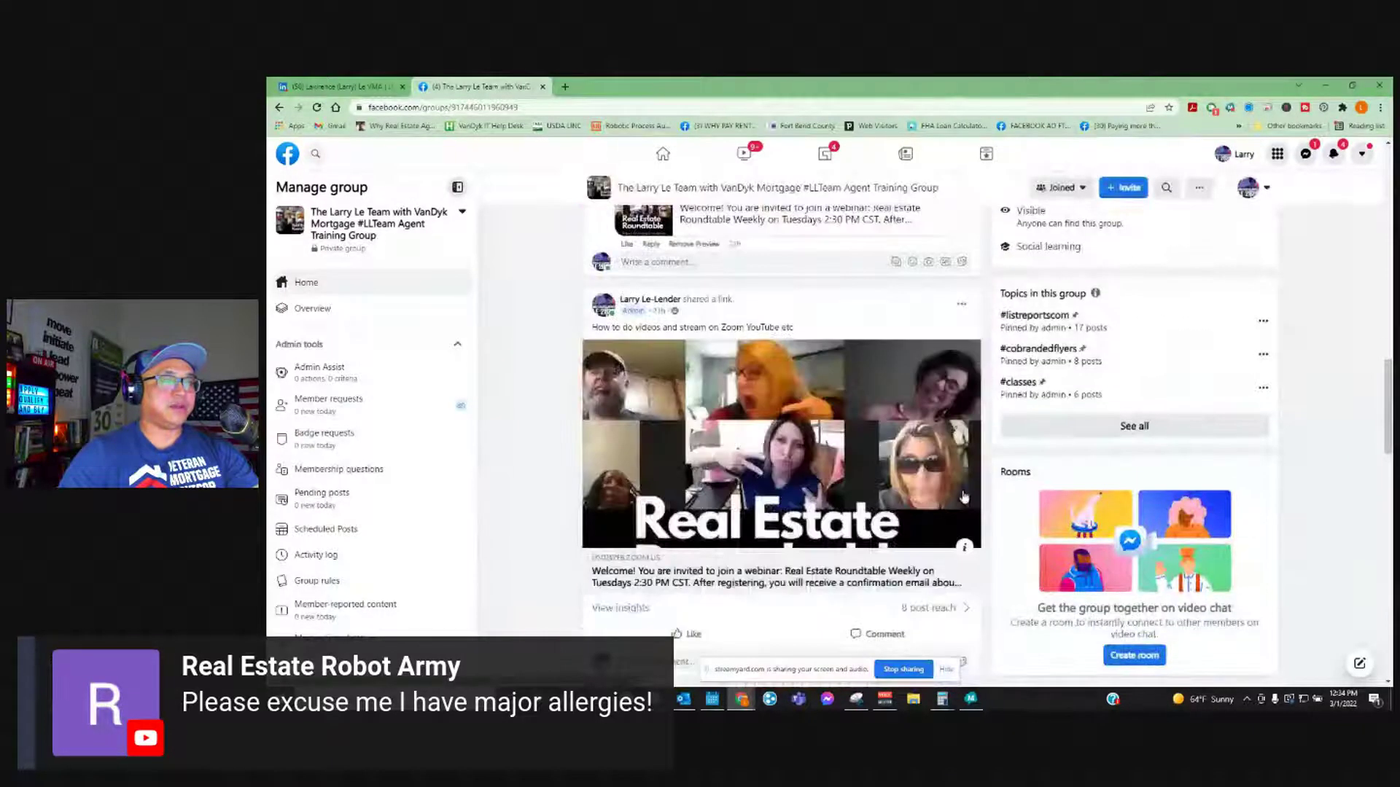
scroll(962, 497, "up", 5)
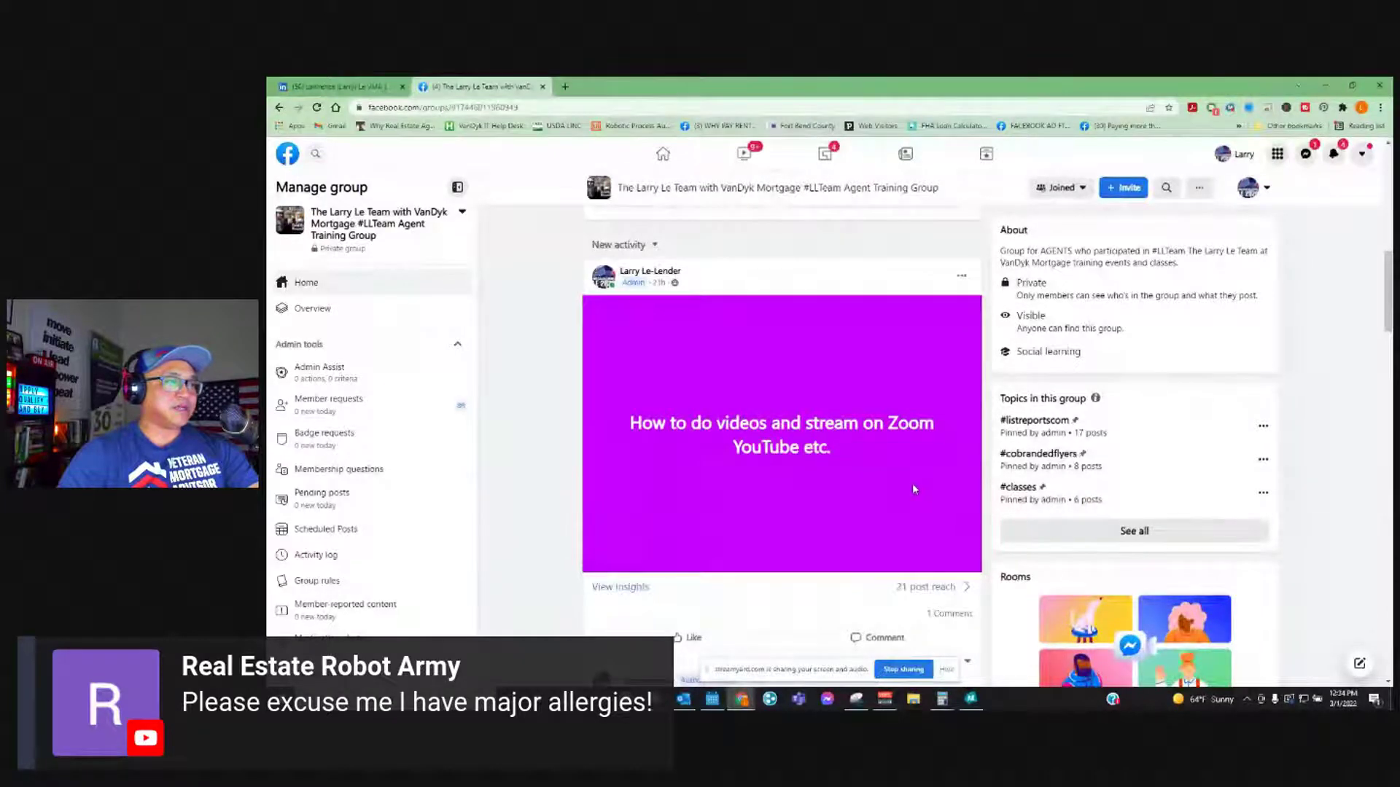
scroll(913, 484, "up", 10)
scroll(906, 485, "down", 10)
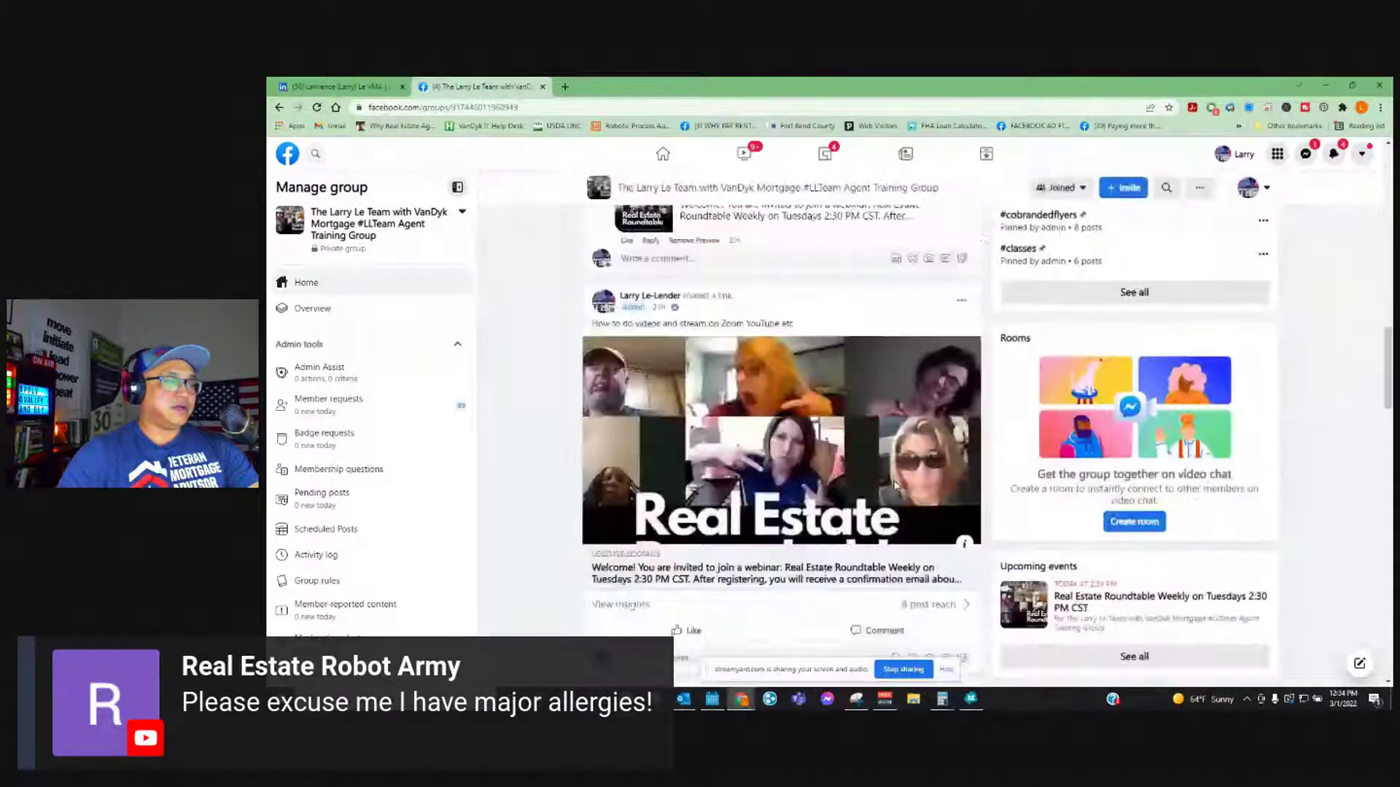
scroll(895, 485, "up", 10)
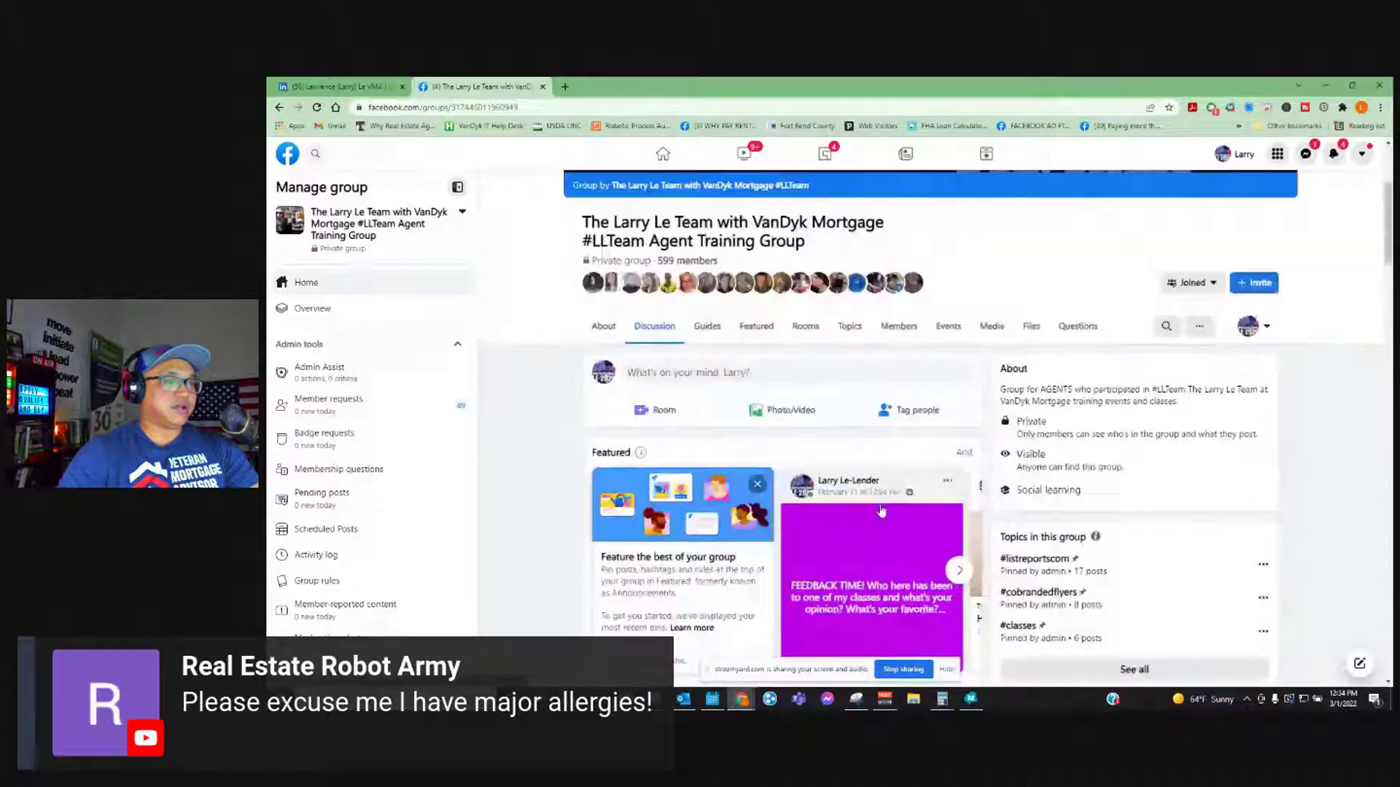
- Open the group's events and review the upcoming Real Estate Roundtable and the past training events
scroll(881, 511, "up", 3)
left_click(947, 572)
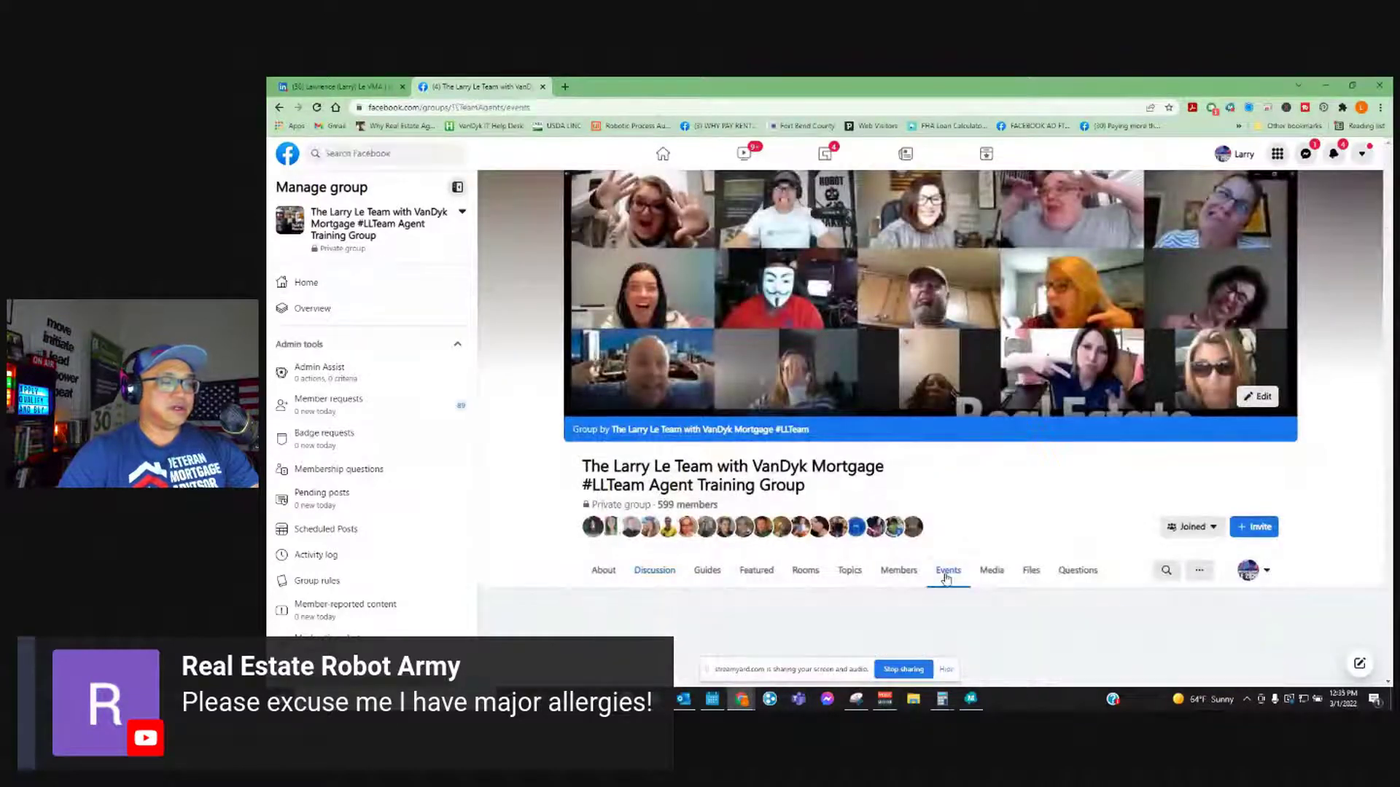
scroll(937, 540, "down", 4)
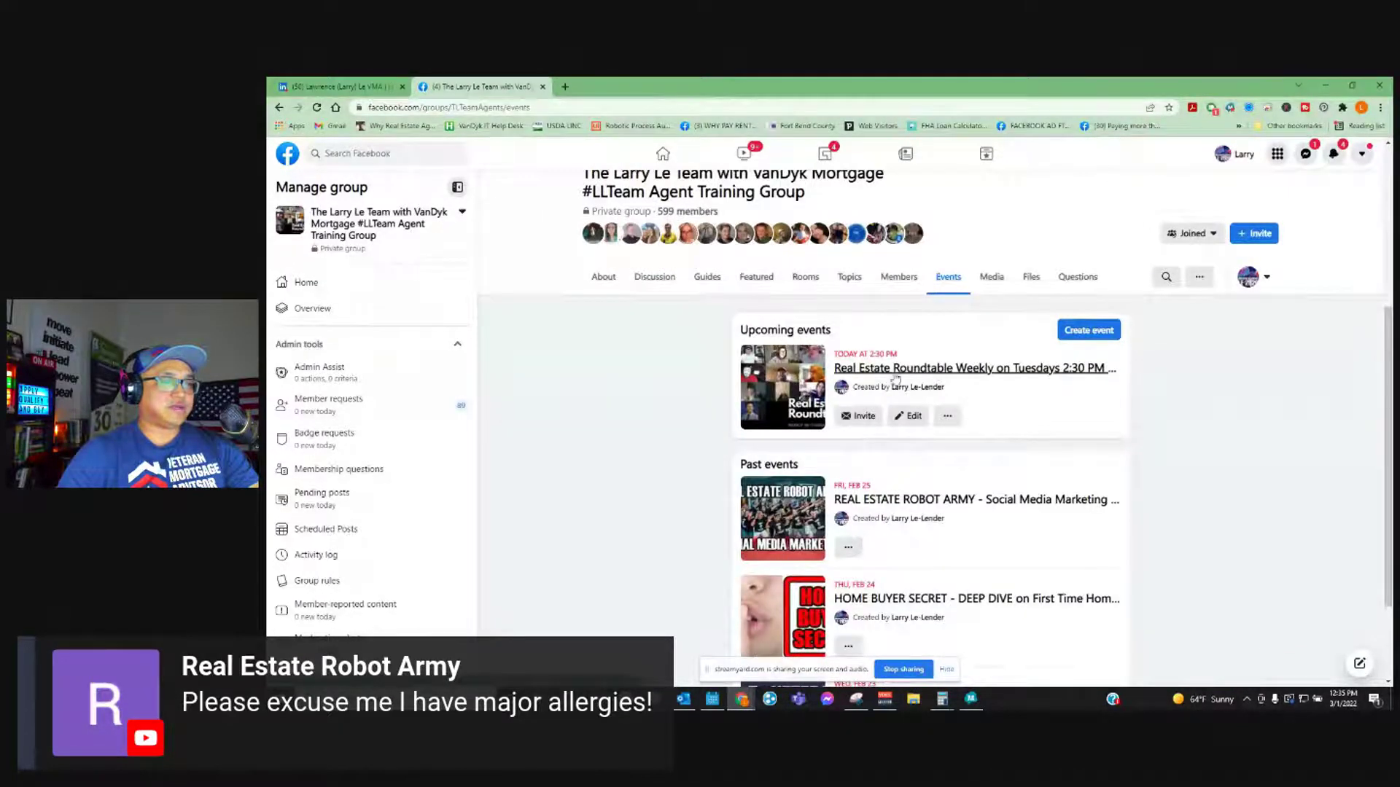
scroll(1103, 385, "down", 2)
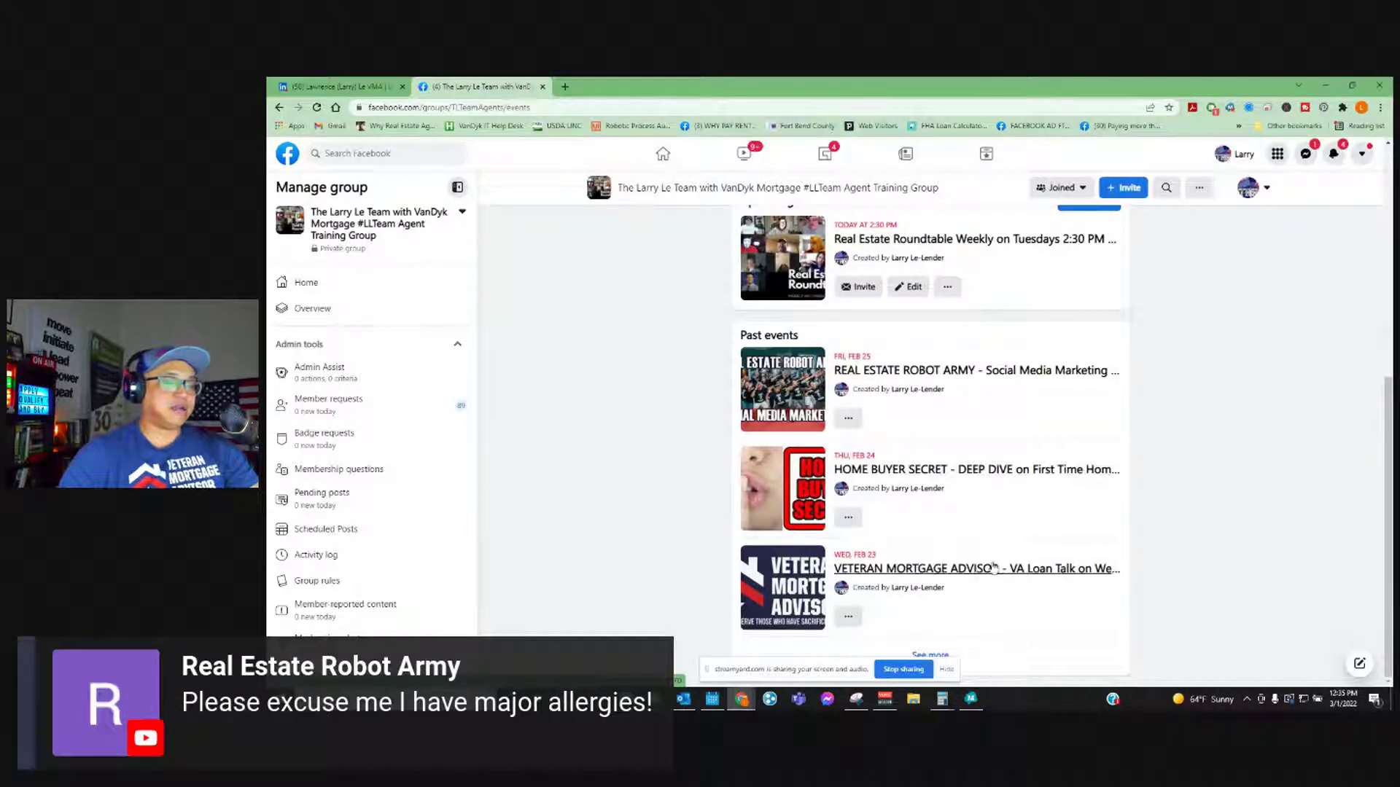
scroll(1090, 543, "up", 3)
scroll(953, 419, "down", 3)
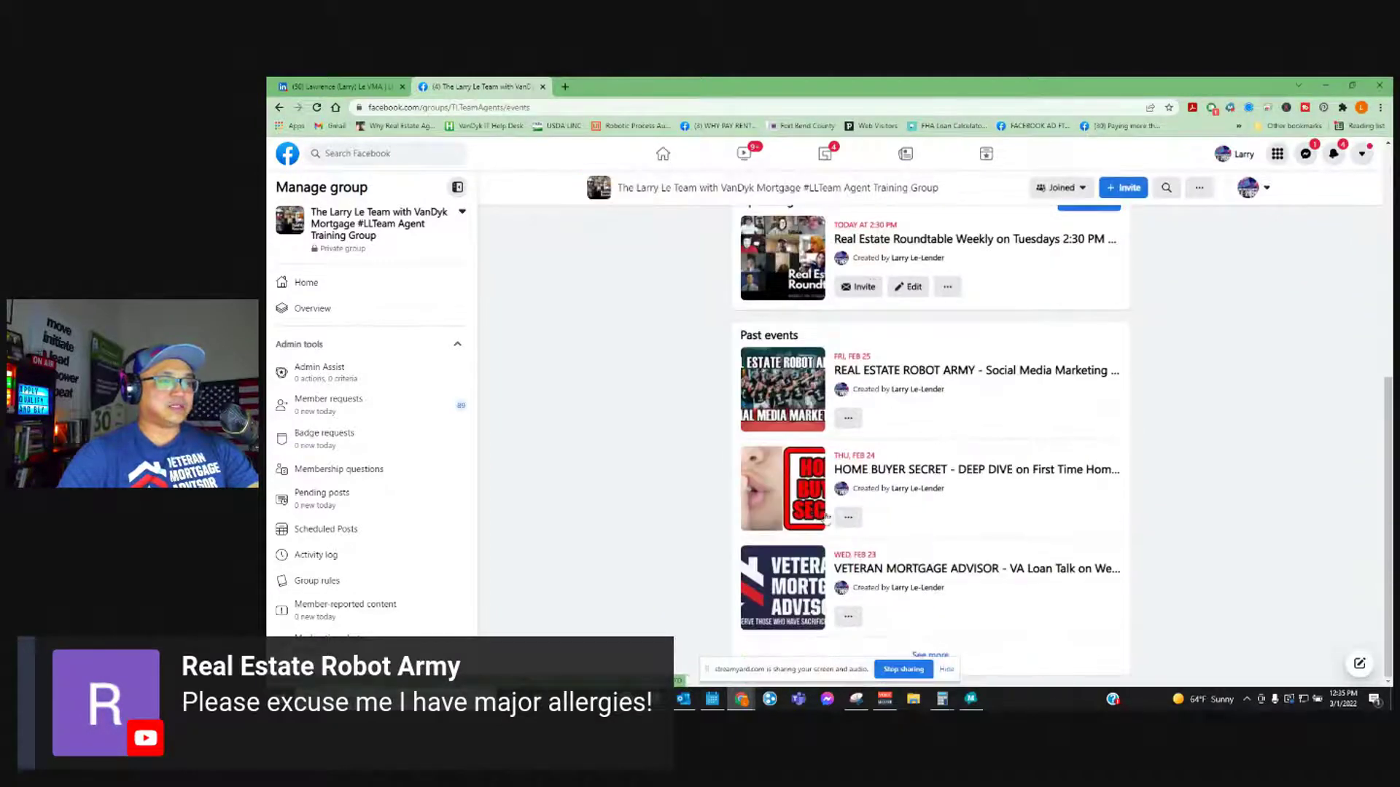
scroll(1025, 375, "up", 3)
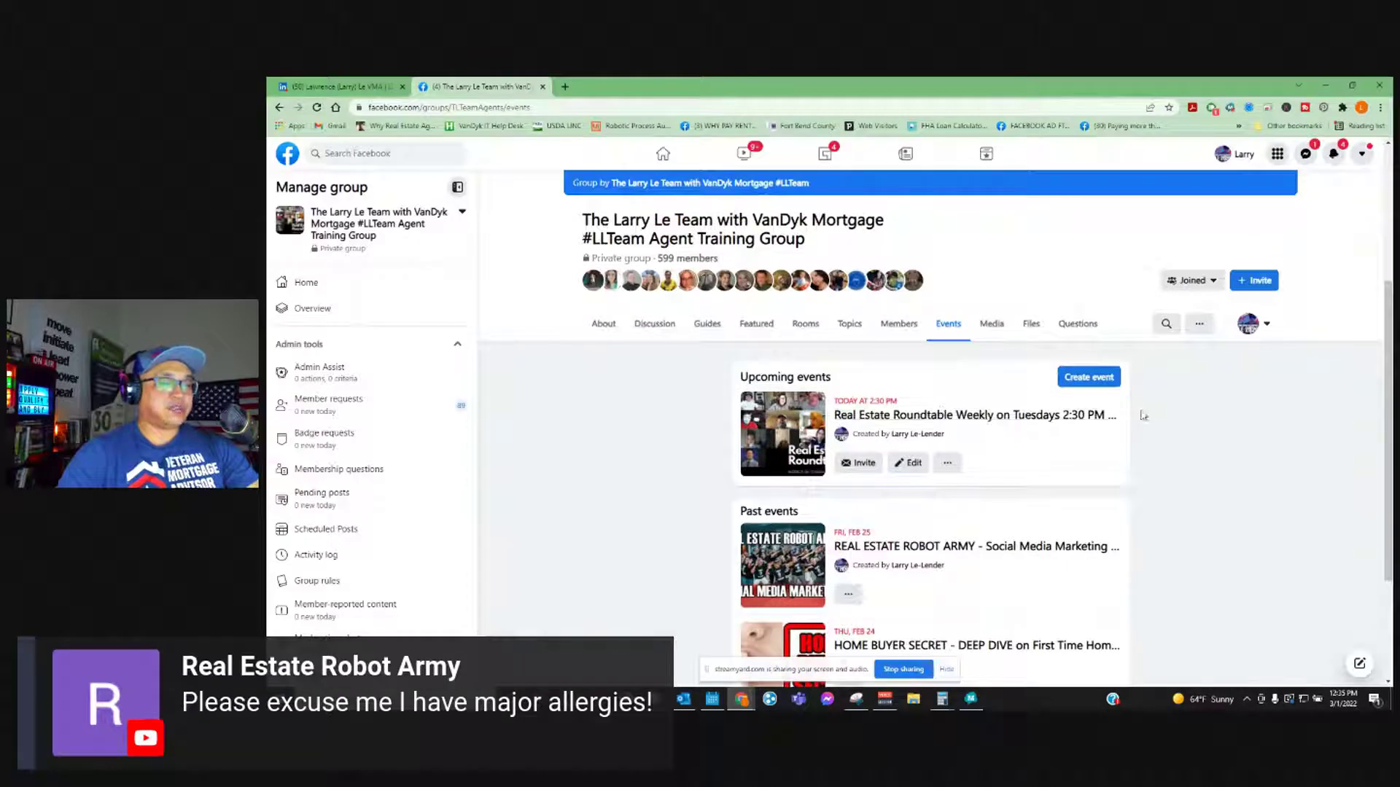
scroll(1187, 428, "down", 2)
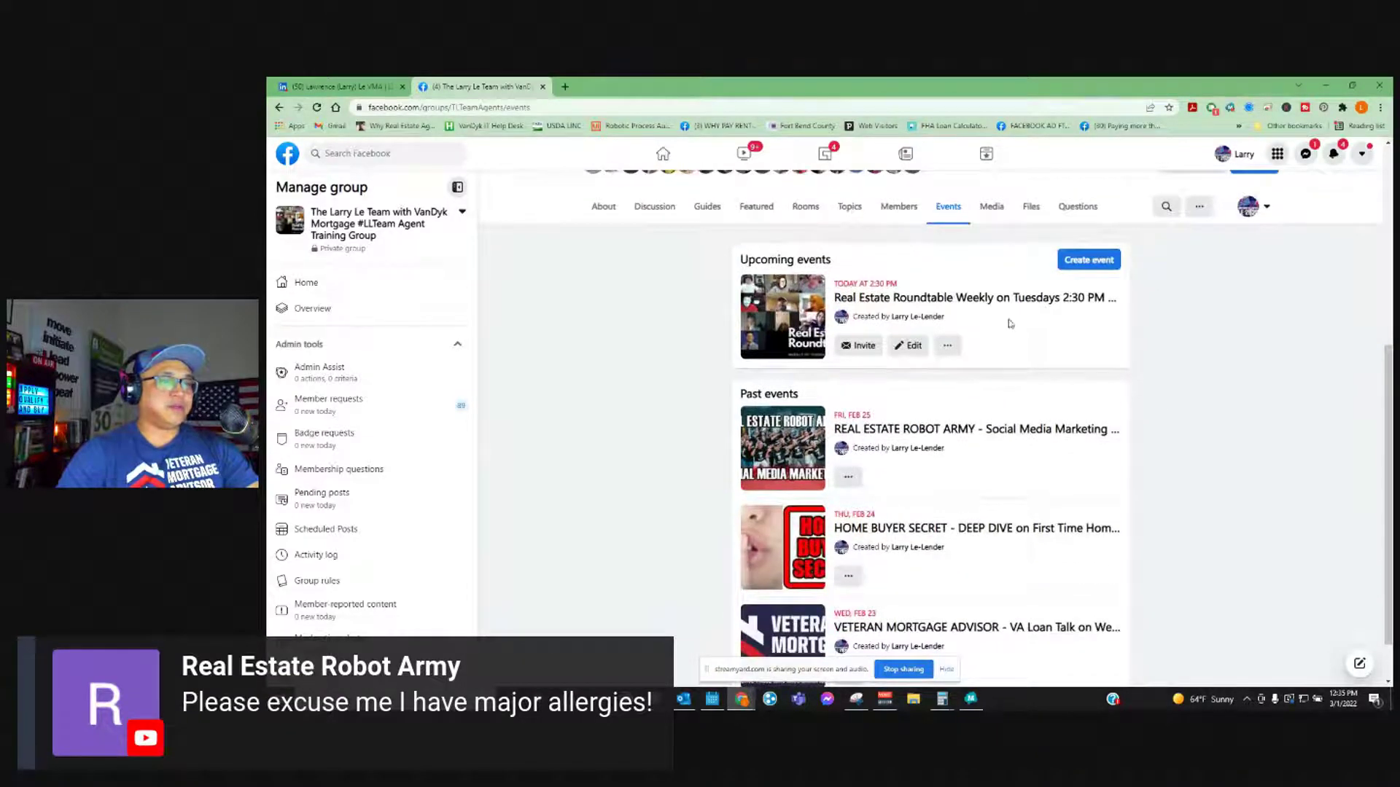
scroll(1152, 363, "down", 1)
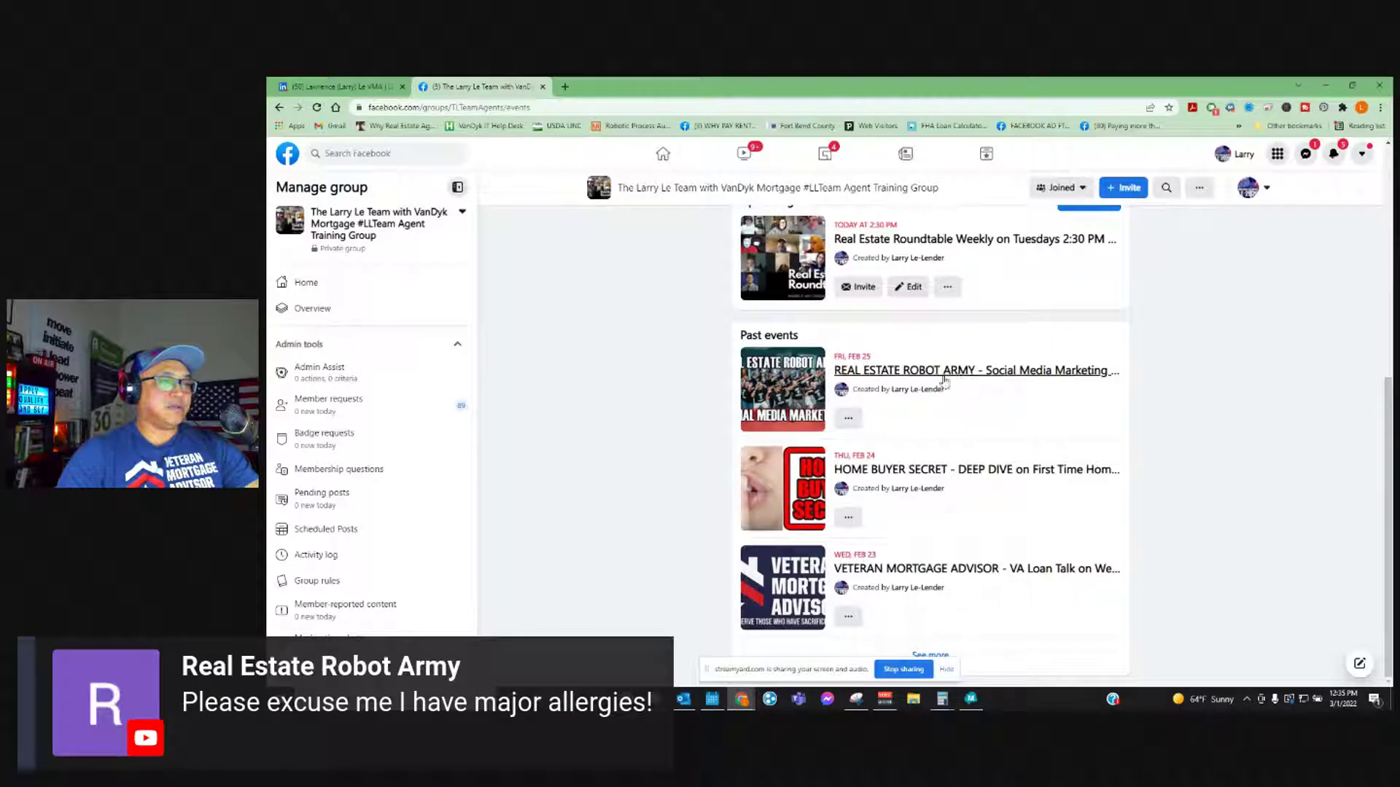
scroll(562, 362, "up", 5)
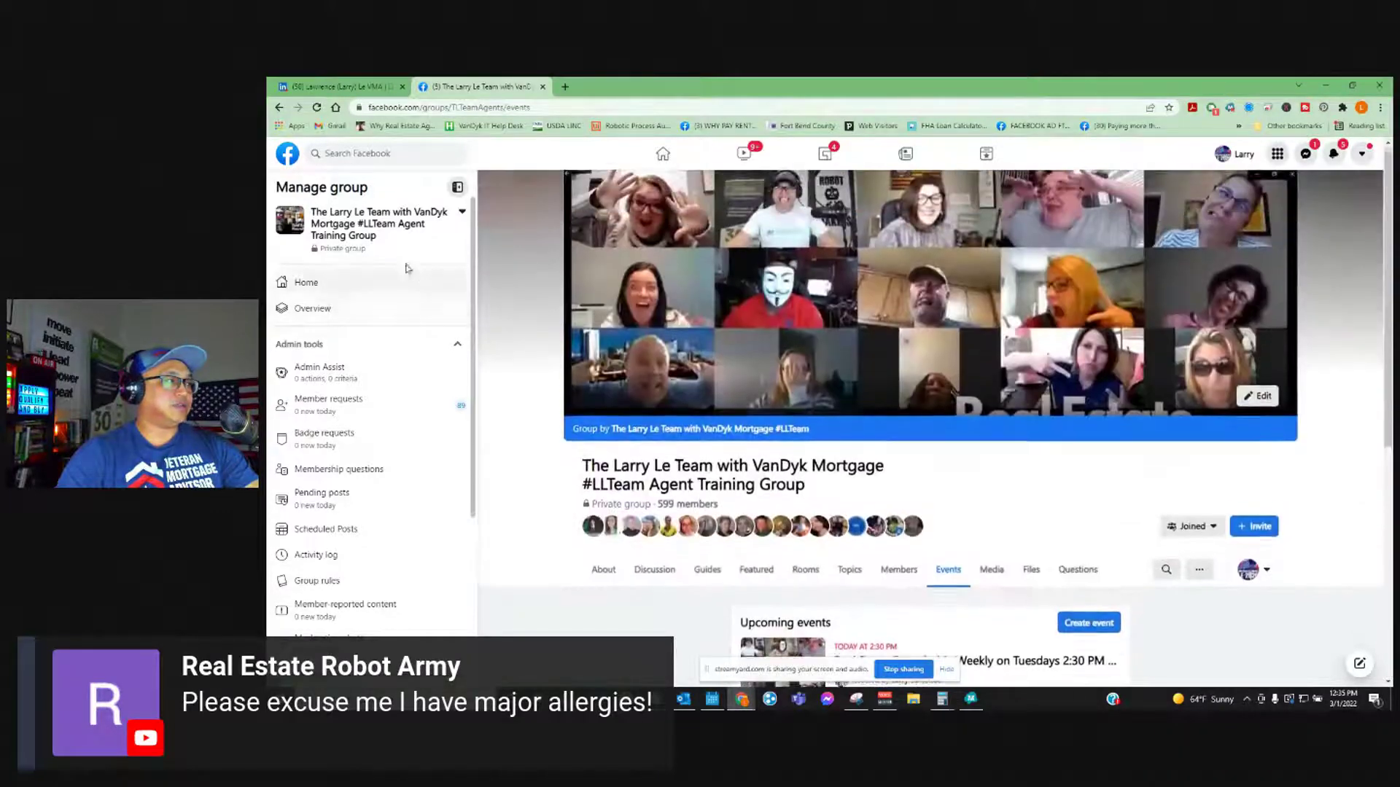
left_click(370, 224)
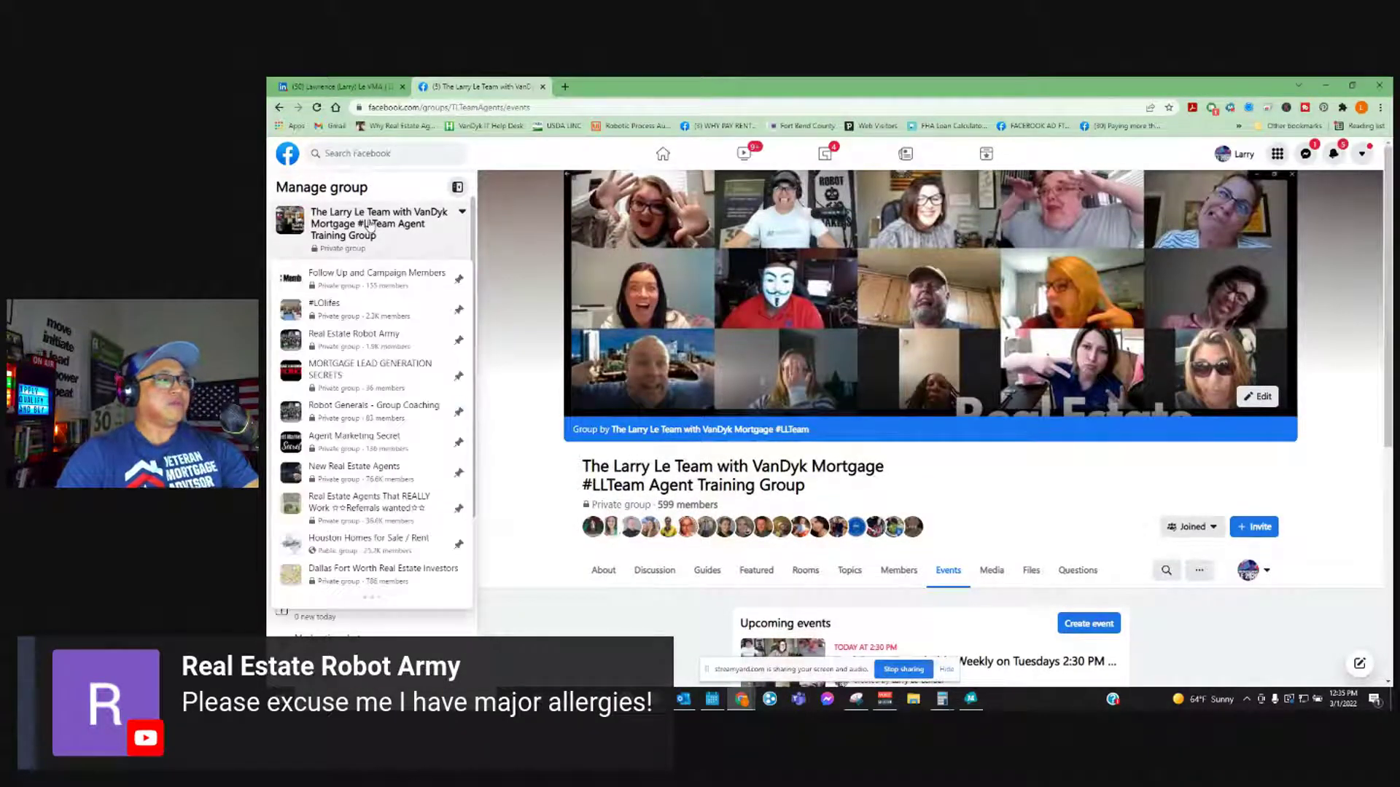
scroll(821, 465, "down", 4)
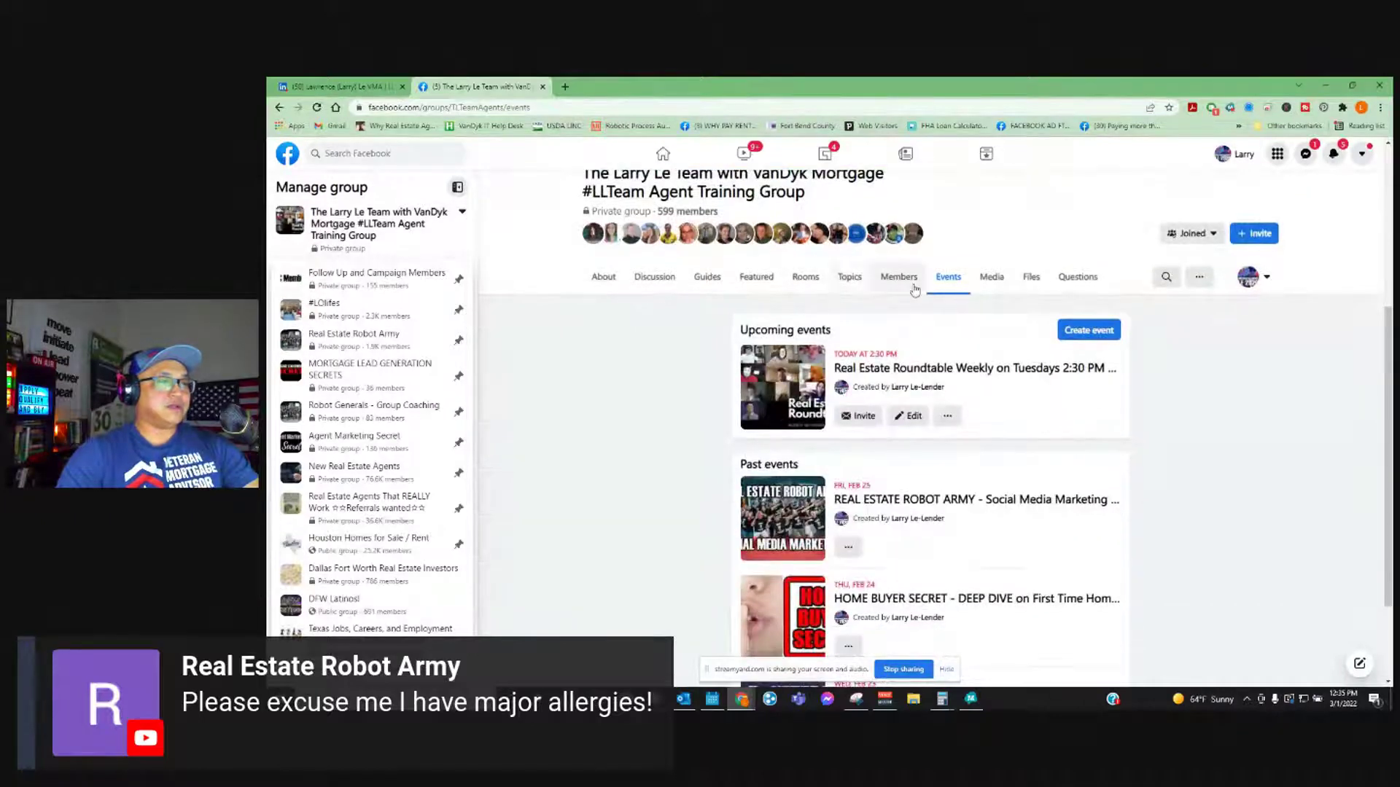
left_click(957, 284)
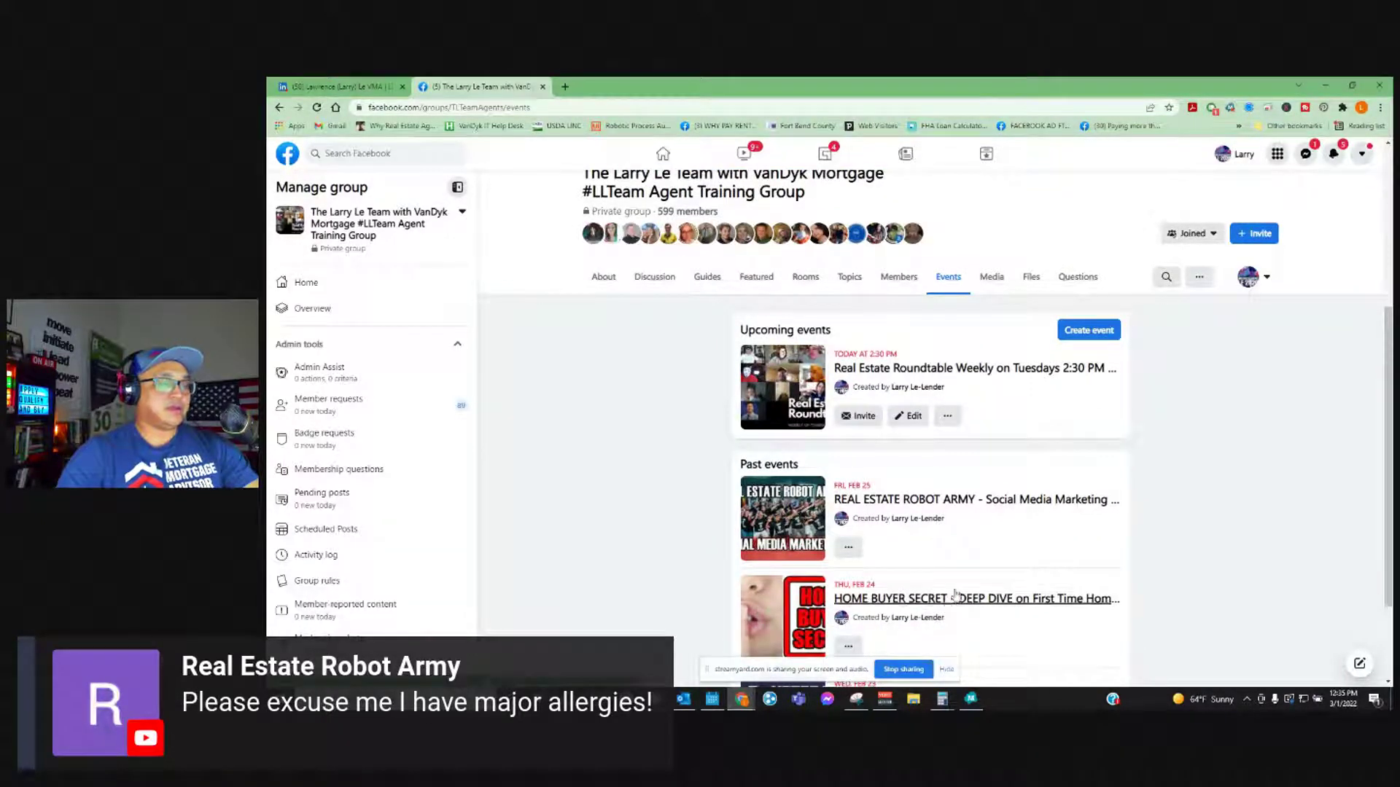
- Open the past event "VETERAN MORTGAGE ADVISOR - VA Loan Talk on Wednesdays 11:00 AM CST" from the group's events
scroll(971, 456, "down", 2)
scroll(964, 631, "down", 1)
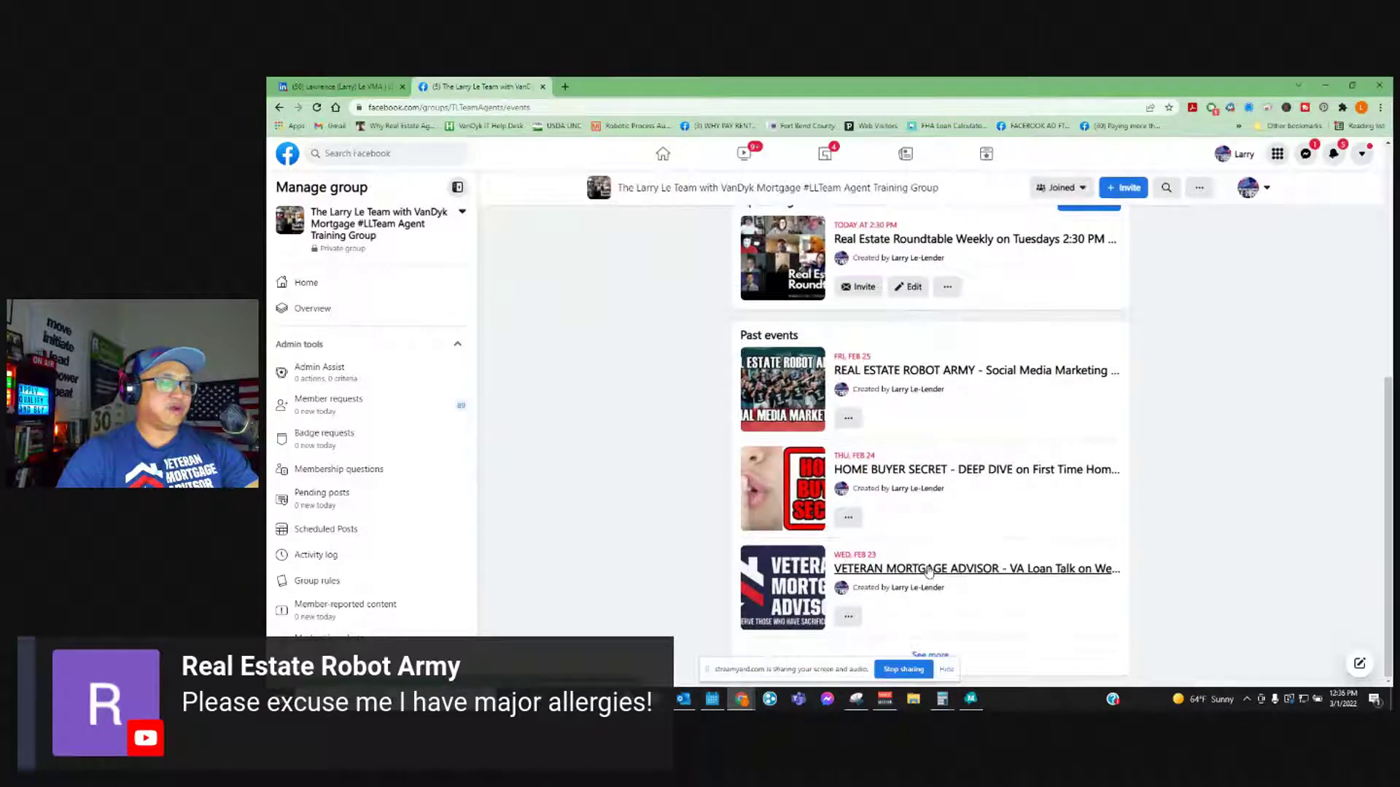
left_click(928, 570)
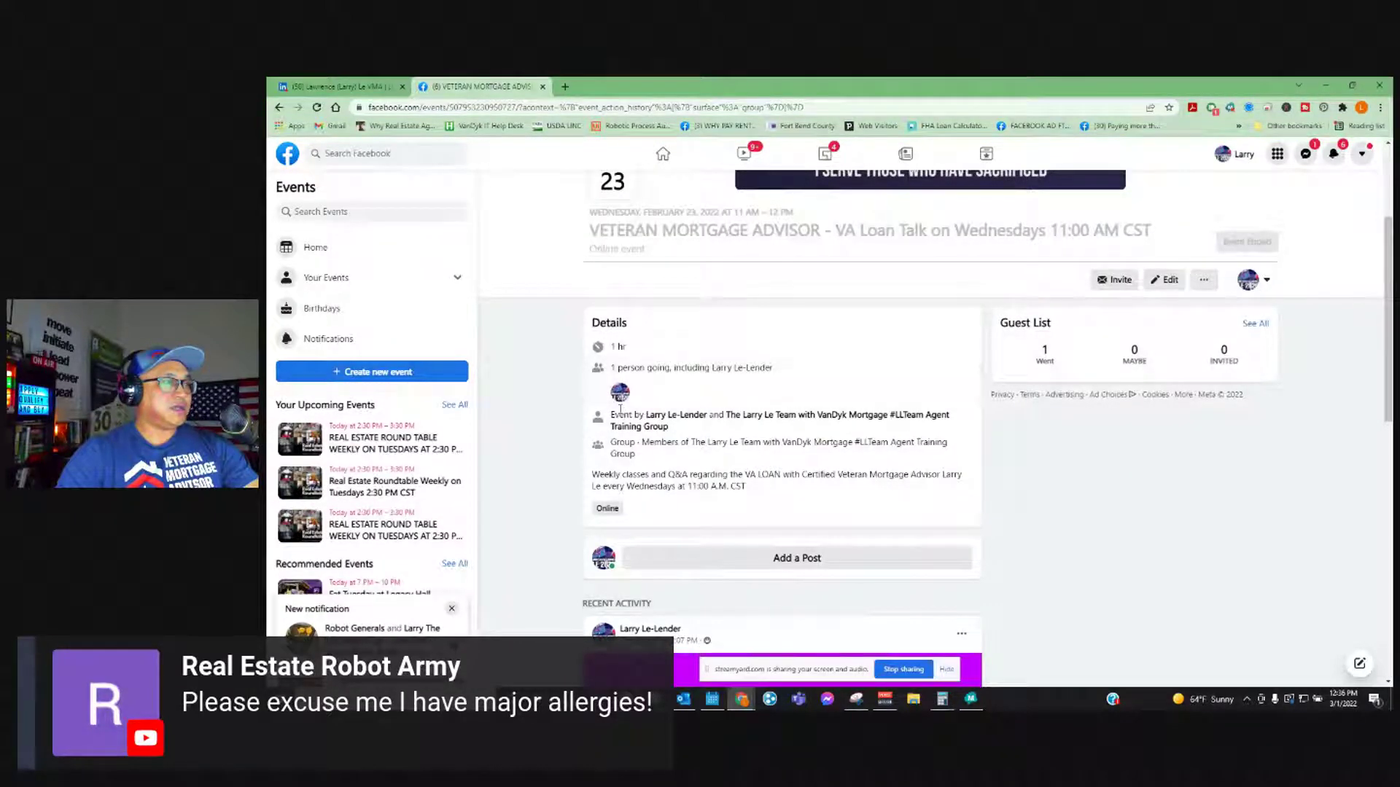
- Examine the VA Loan Talk event's cover, details and recent activity, including the shared Zoom webinar link
scroll(816, 436, "up", 3)
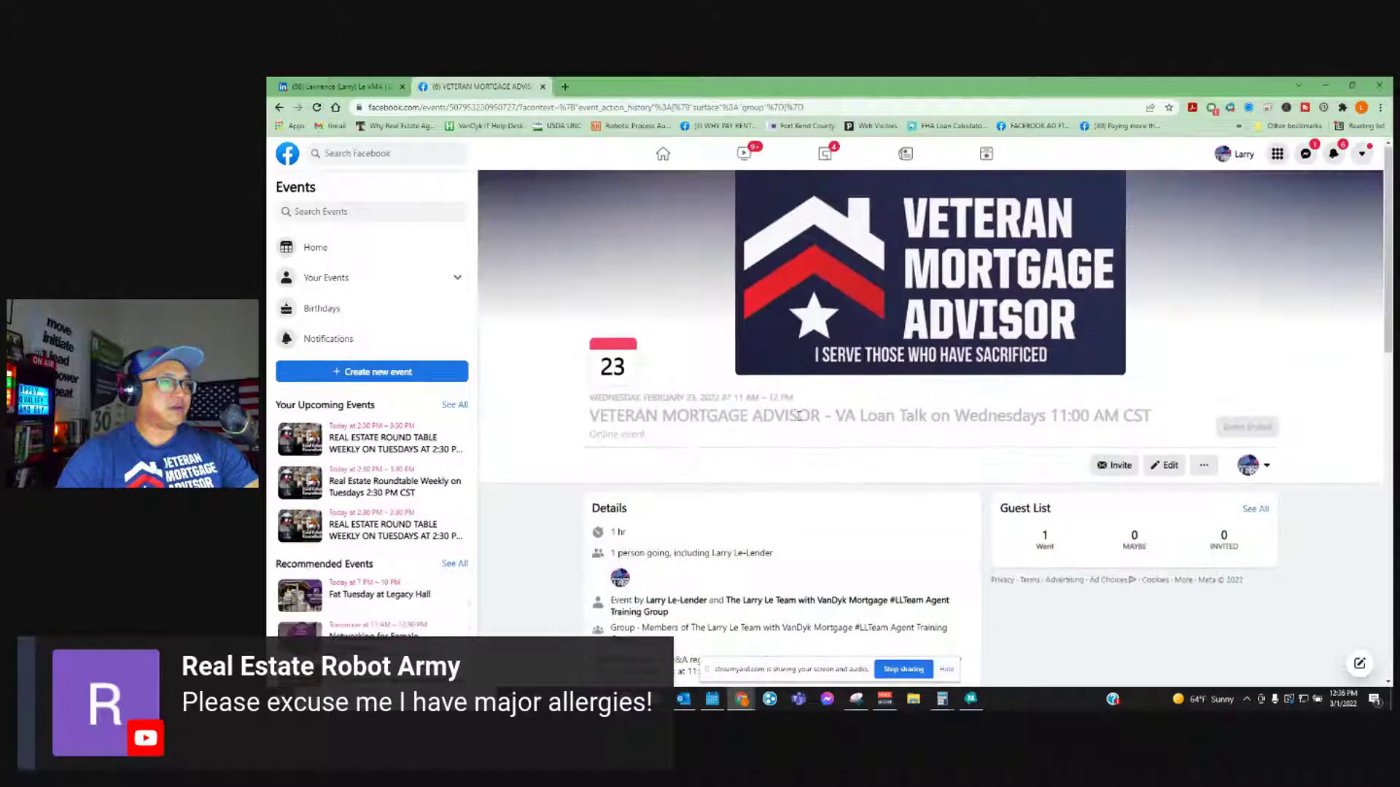
scroll(821, 437, "down", 8)
scroll(821, 419, "up", 4)
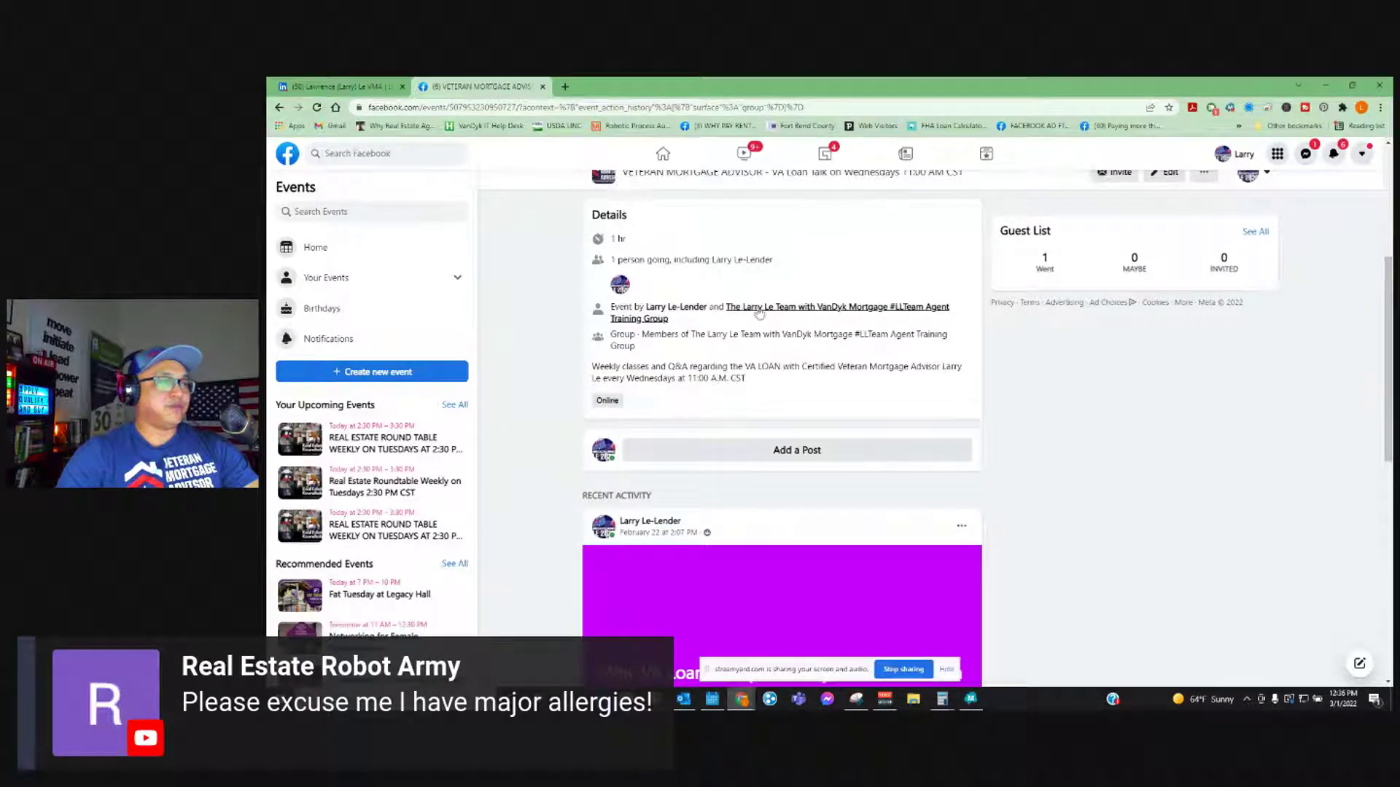
scroll(1006, 441, "down", 8)
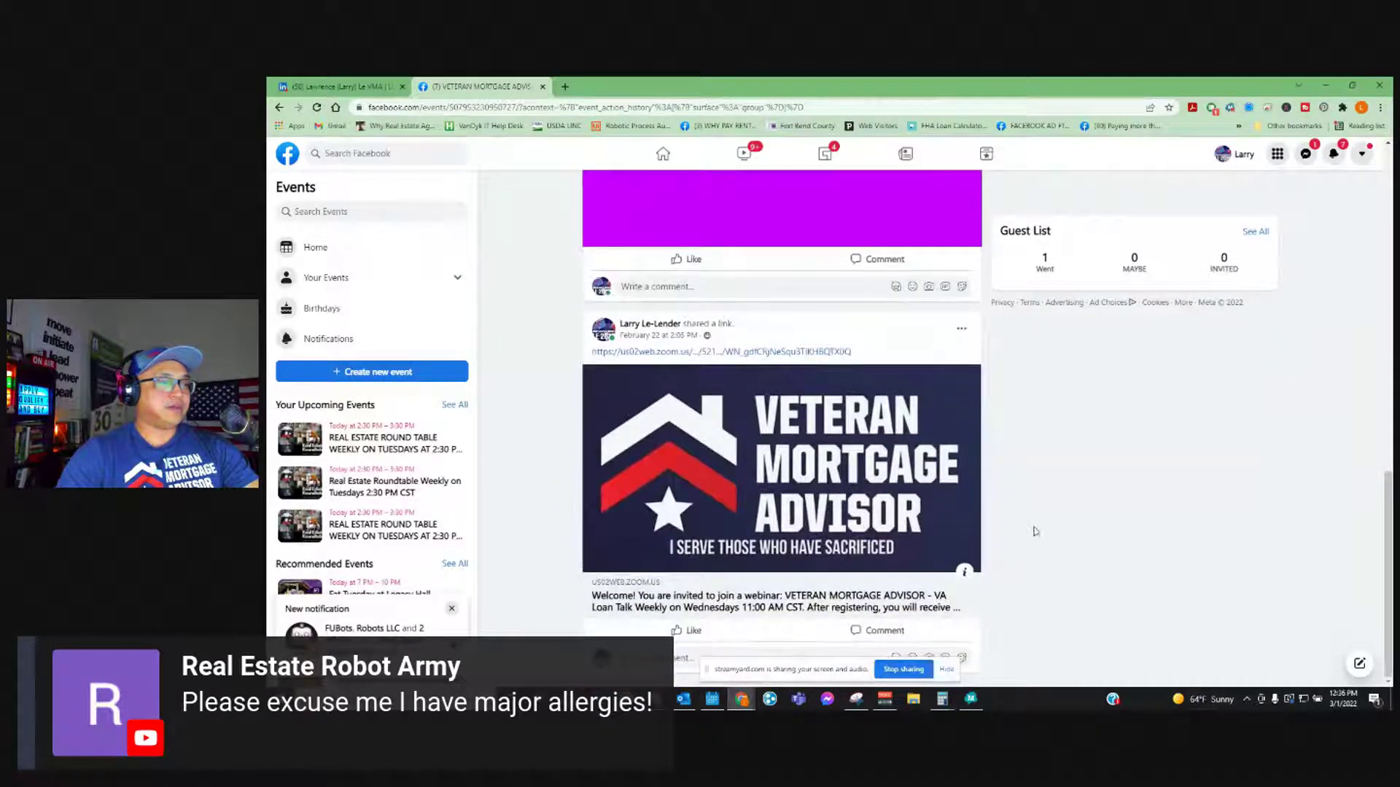
scroll(1029, 525, "up", 10)
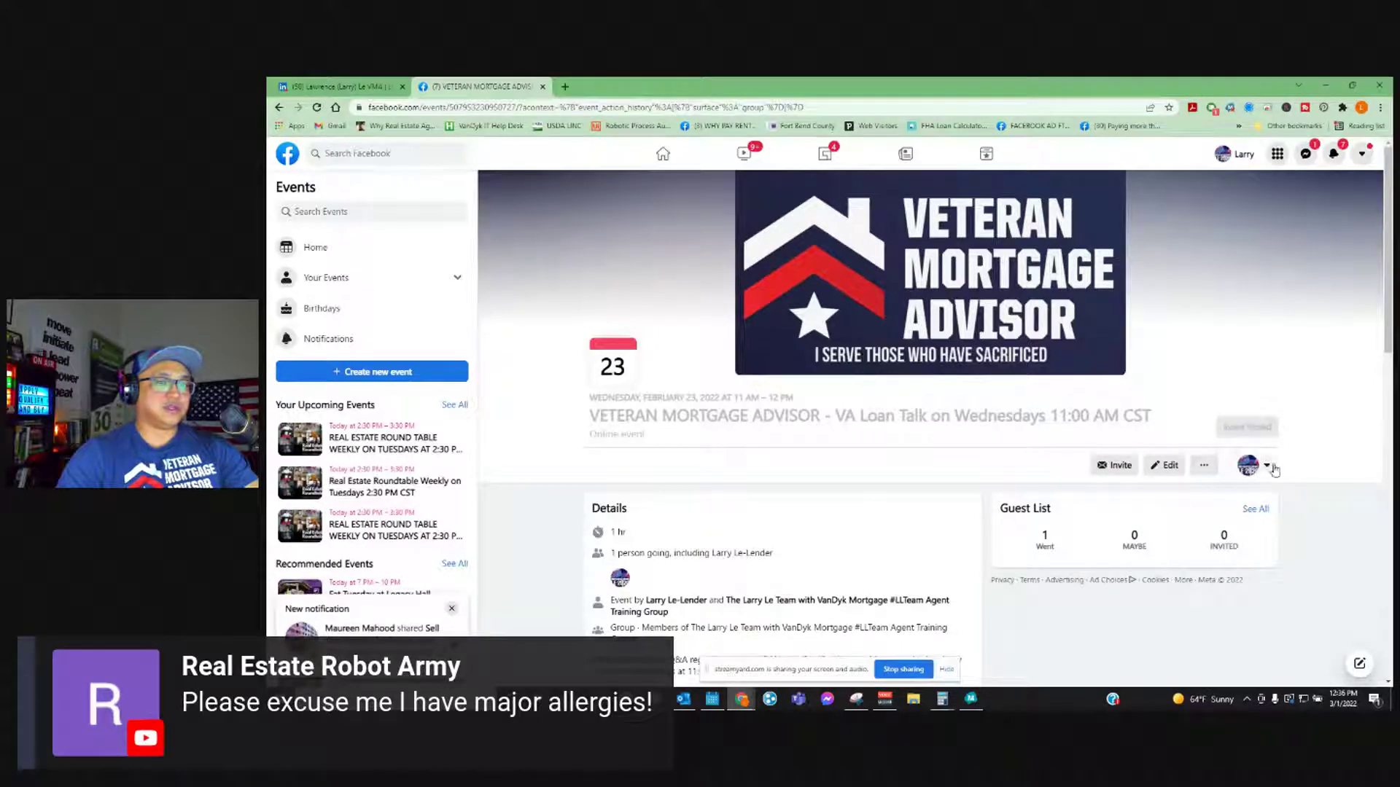
scroll(1181, 447, "down", 10)
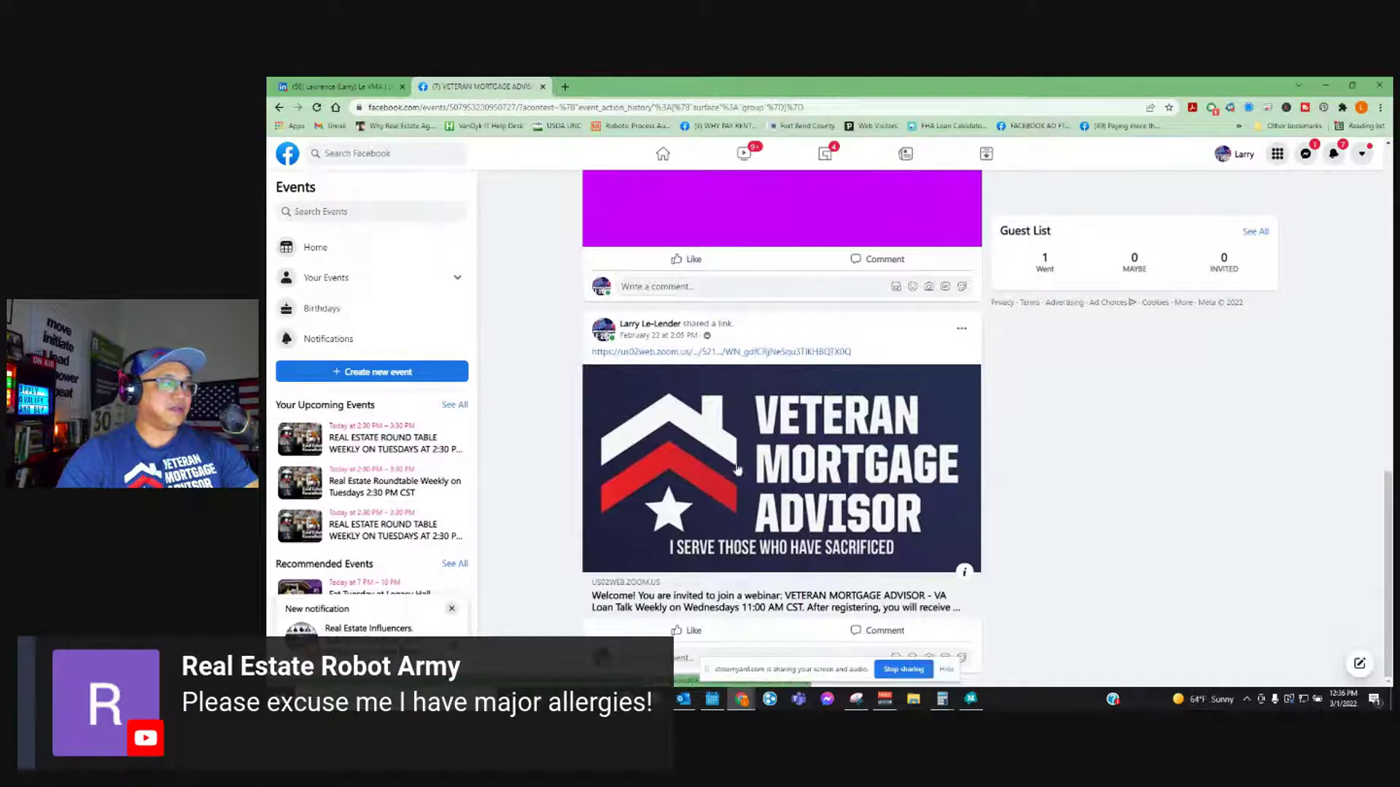
scroll(783, 532, "up", 1)
scroll(796, 547, "up", 8)
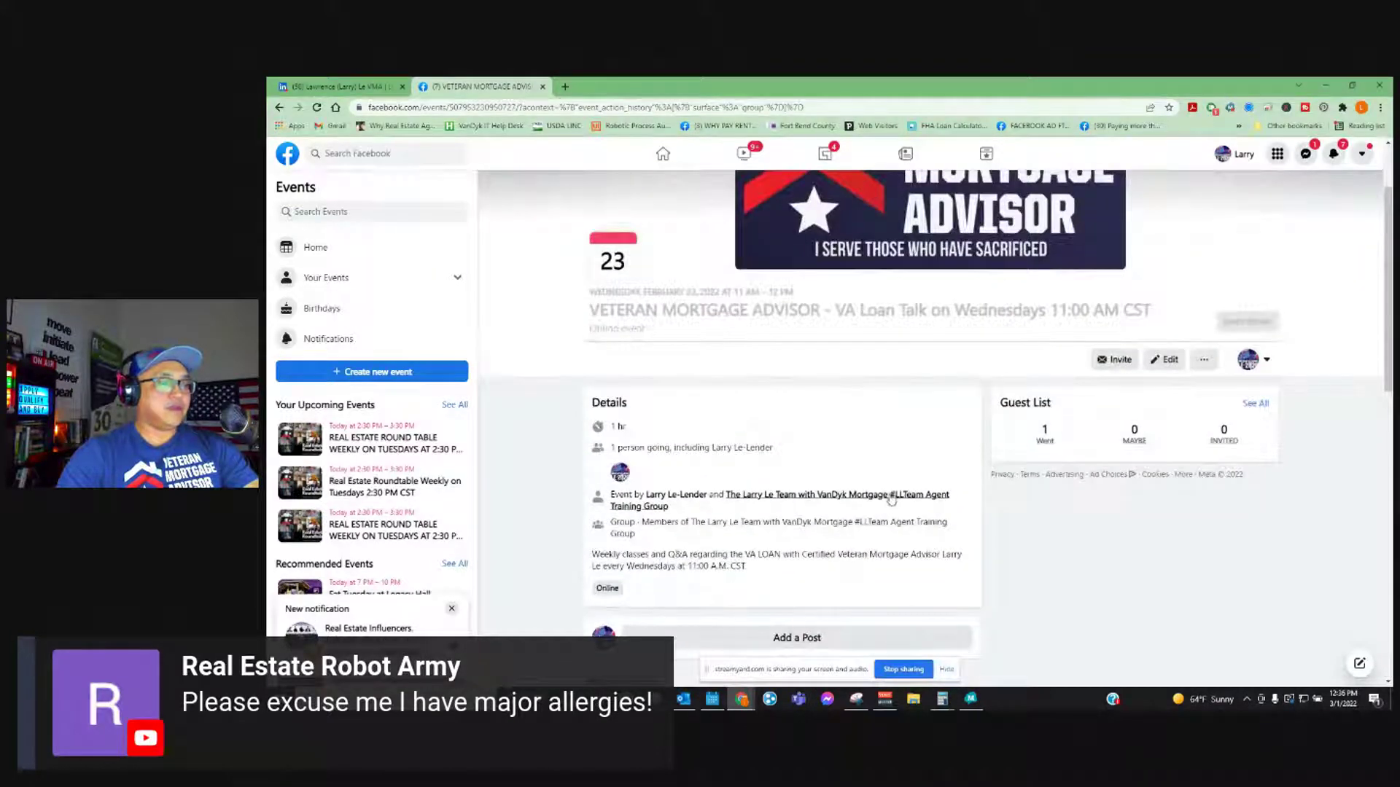
- Return to the hosting group from the event details and find the post on why VA loans can close faster
left_click(888, 494)
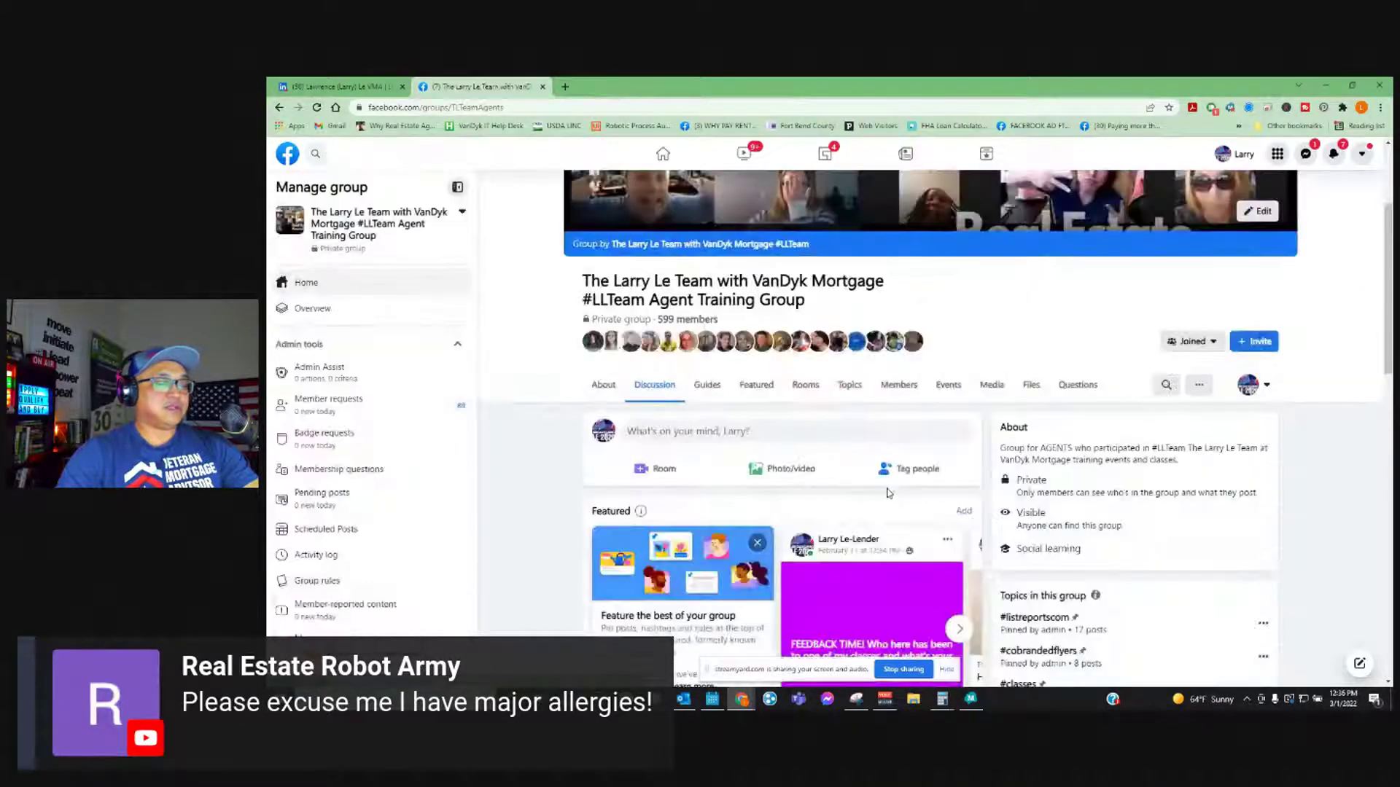
scroll(847, 536, "down", 10)
scroll(847, 535, "down", 10)
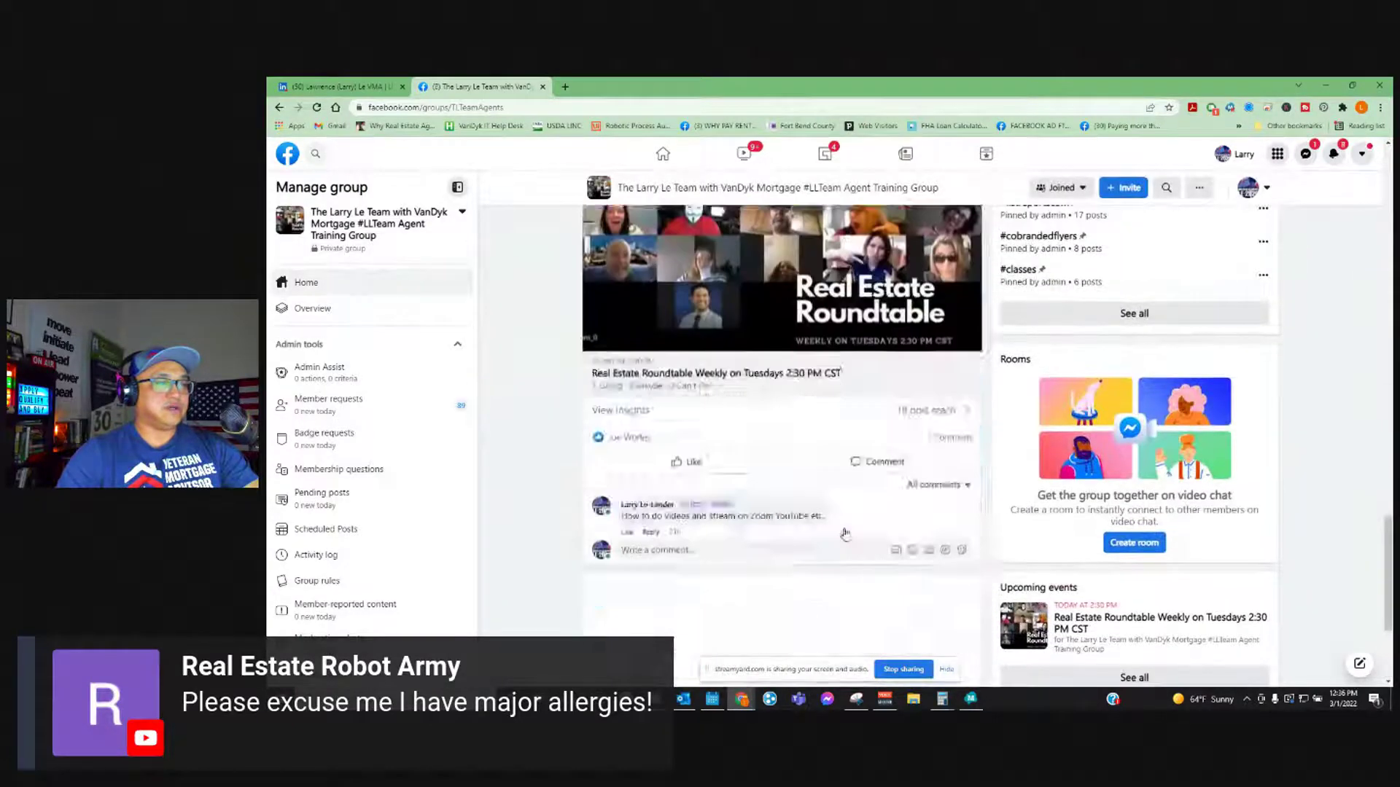
scroll(844, 527, "down", 5)
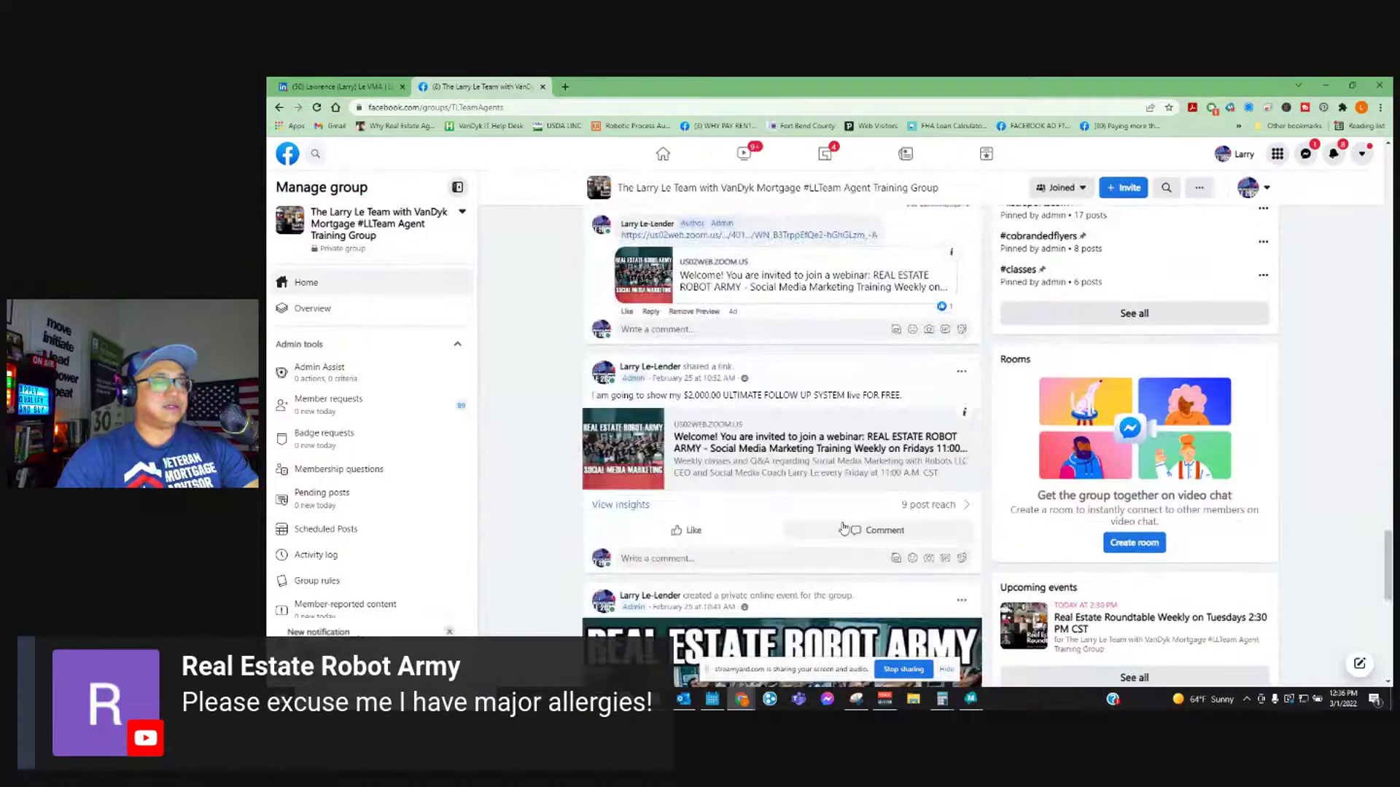
scroll(844, 527, "down", 10)
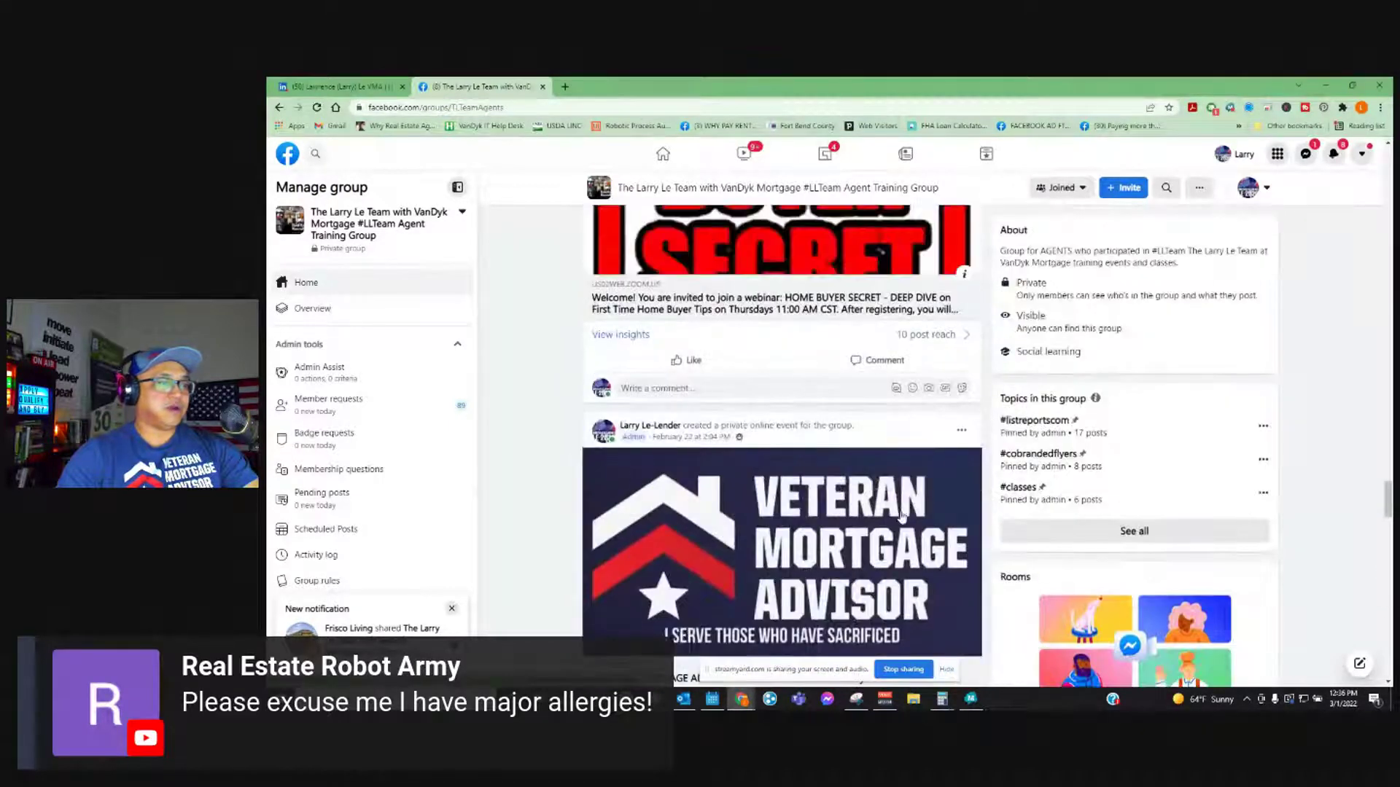
scroll(818, 525, "up", 5)
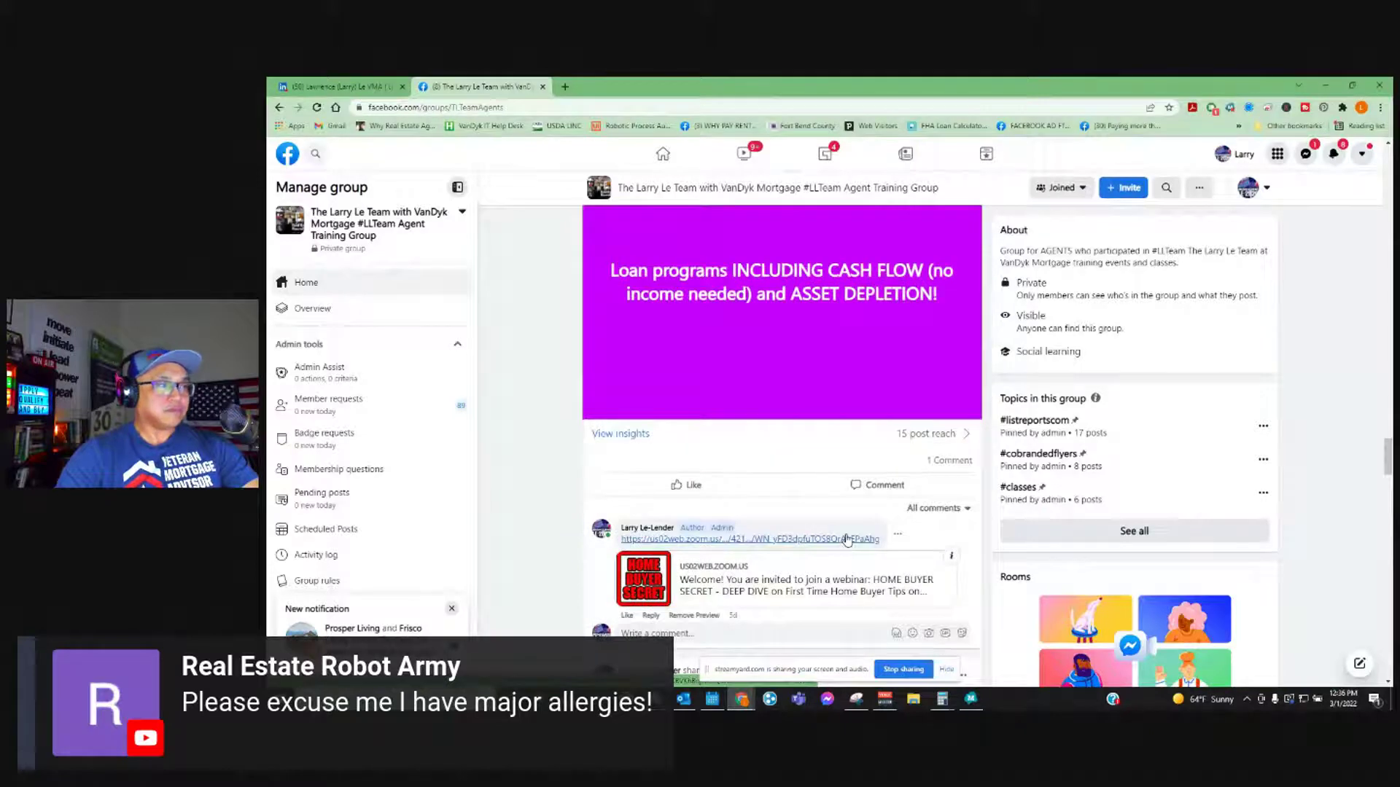
scroll(844, 529, "down", 10)
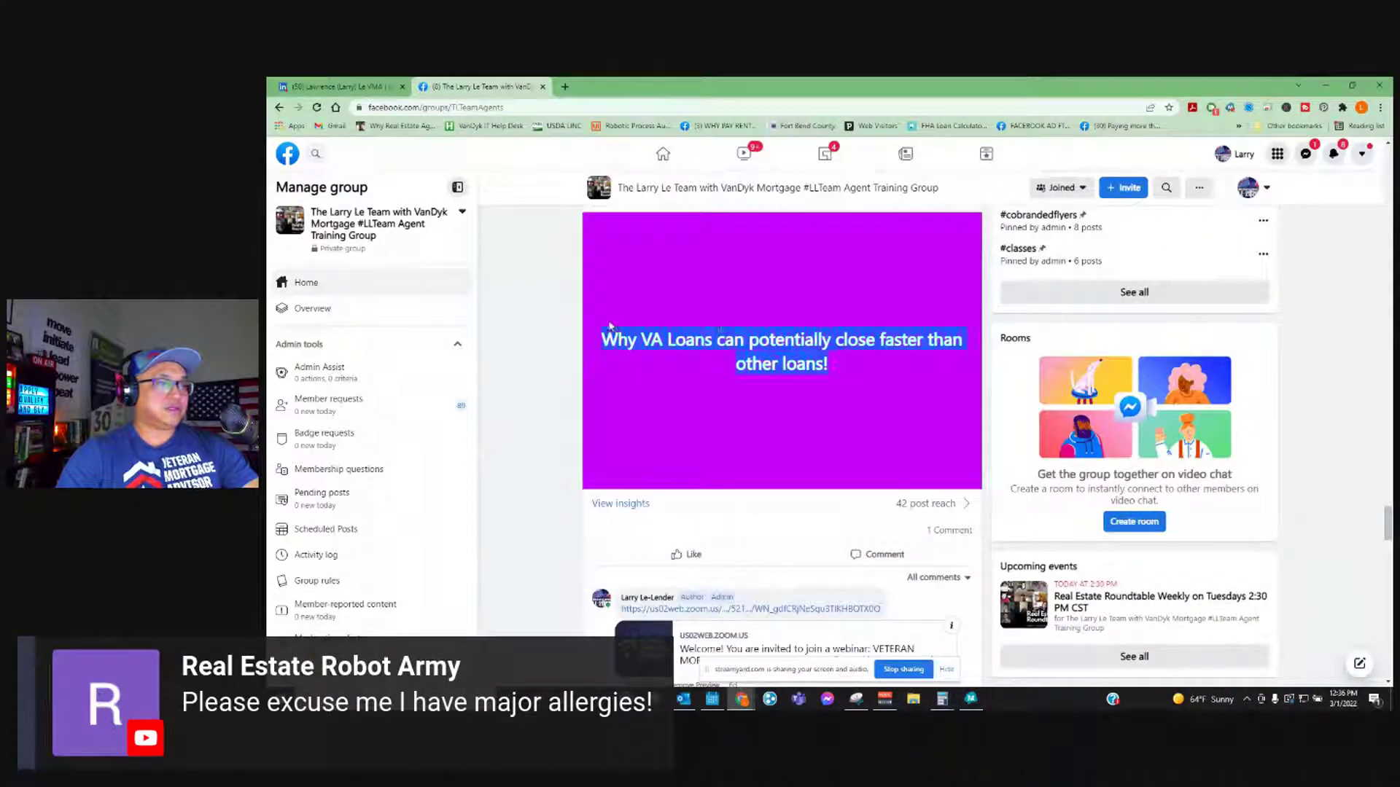
- Examine the Zoom link comment under the VA loans post and the shared Veteran Mortgage Advisor webinar link below it
scroll(860, 371, "down", 3)
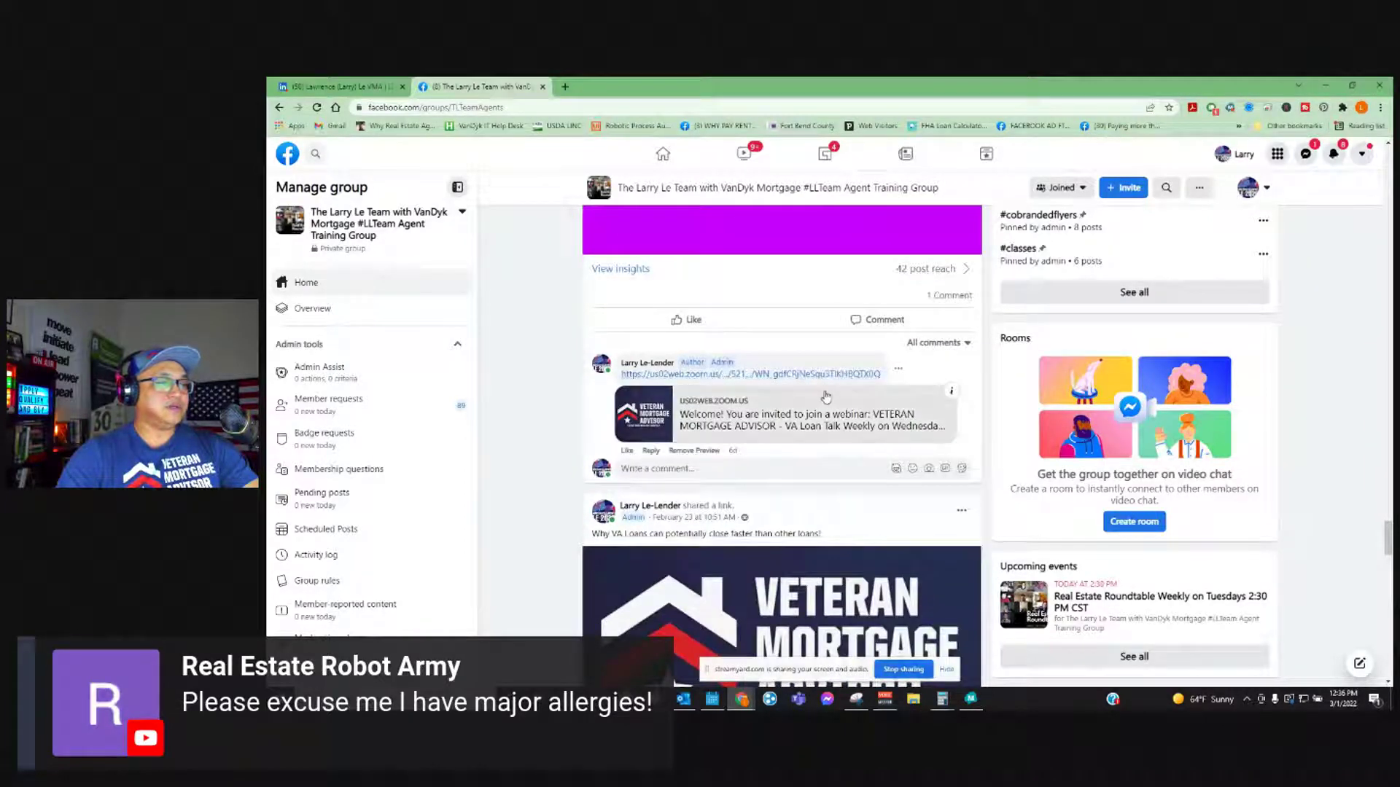
scroll(863, 405, "down", 2)
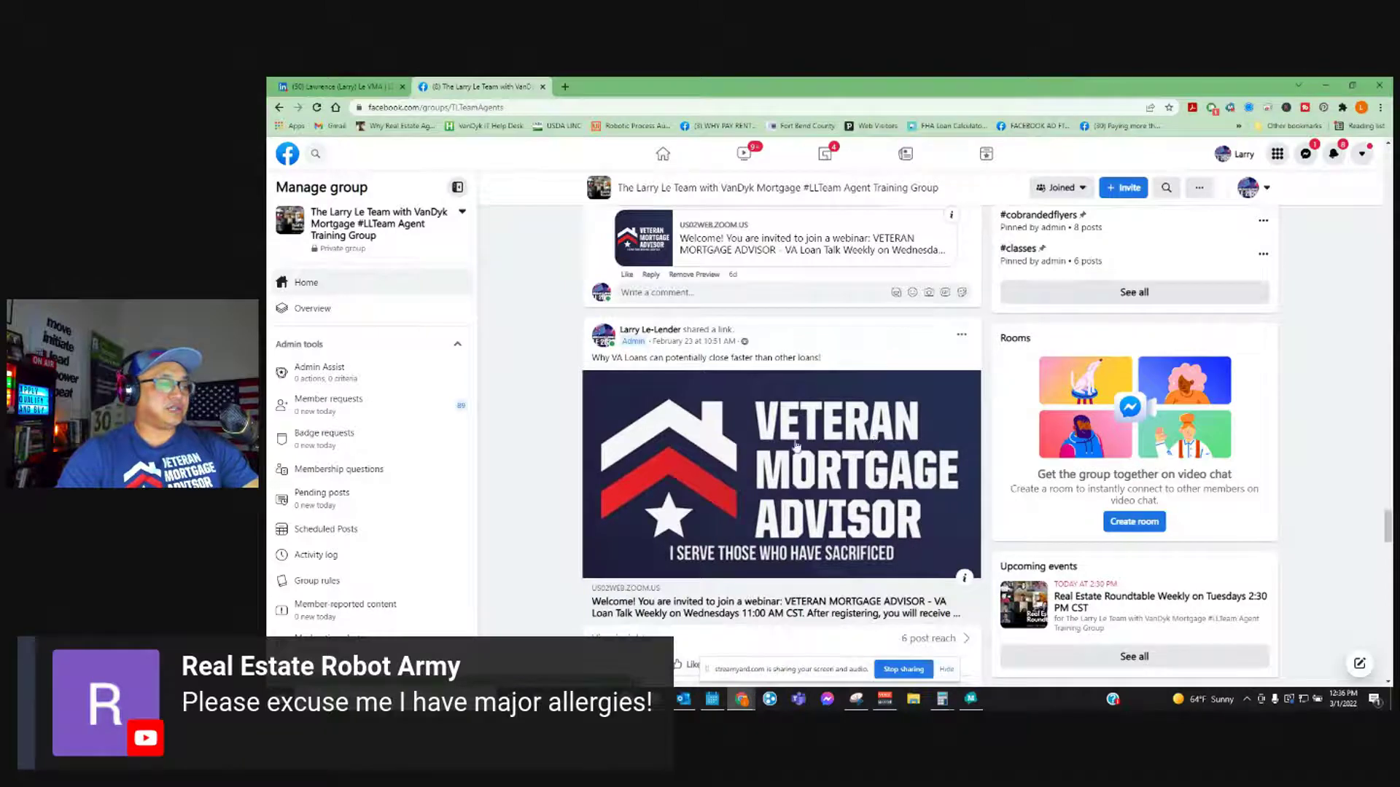
scroll(824, 506, "up", 2)
scroll(936, 499, "down", 2)
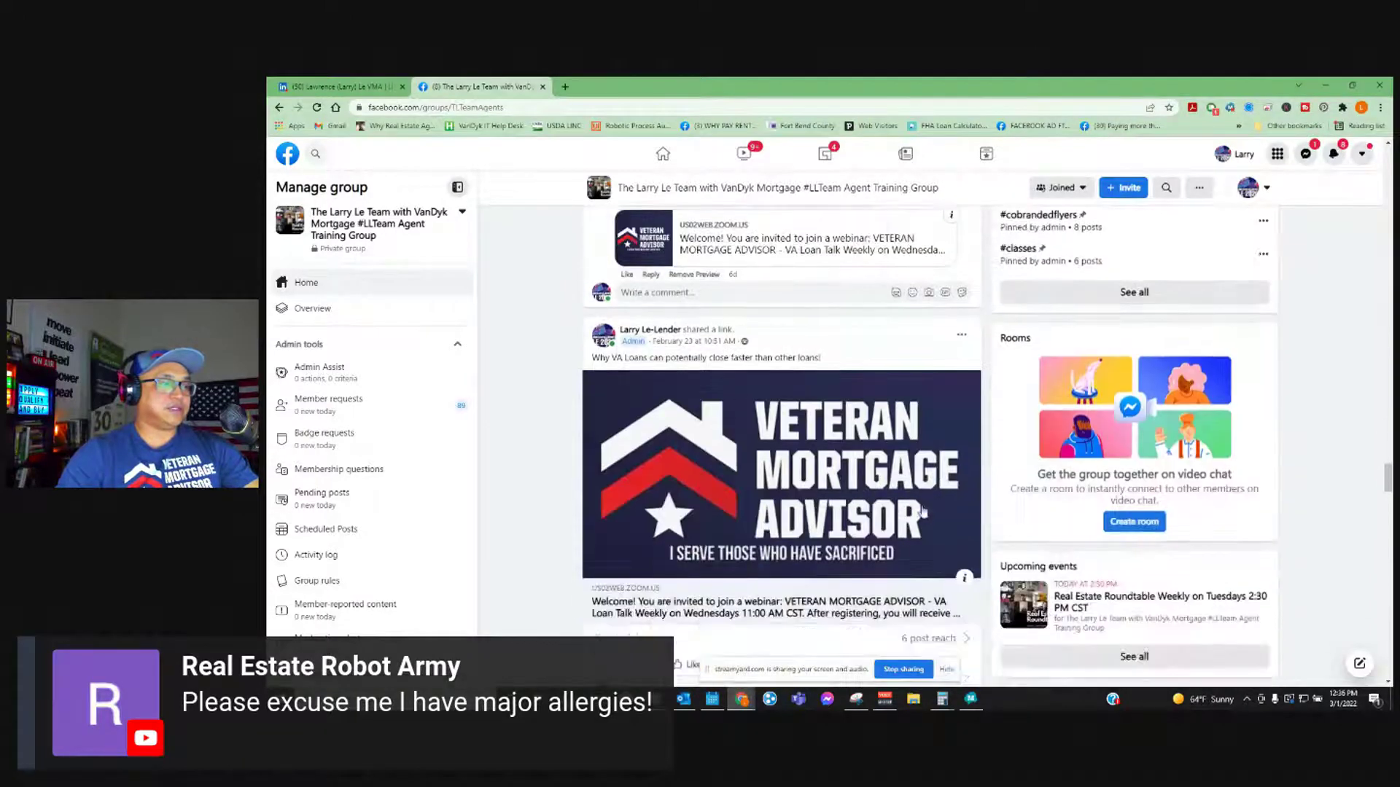
- Open the February 23 VA Loan Talk event from the group's feed and review its recent posts, shared Zoom link and event header
scroll(911, 532, "up", 8)
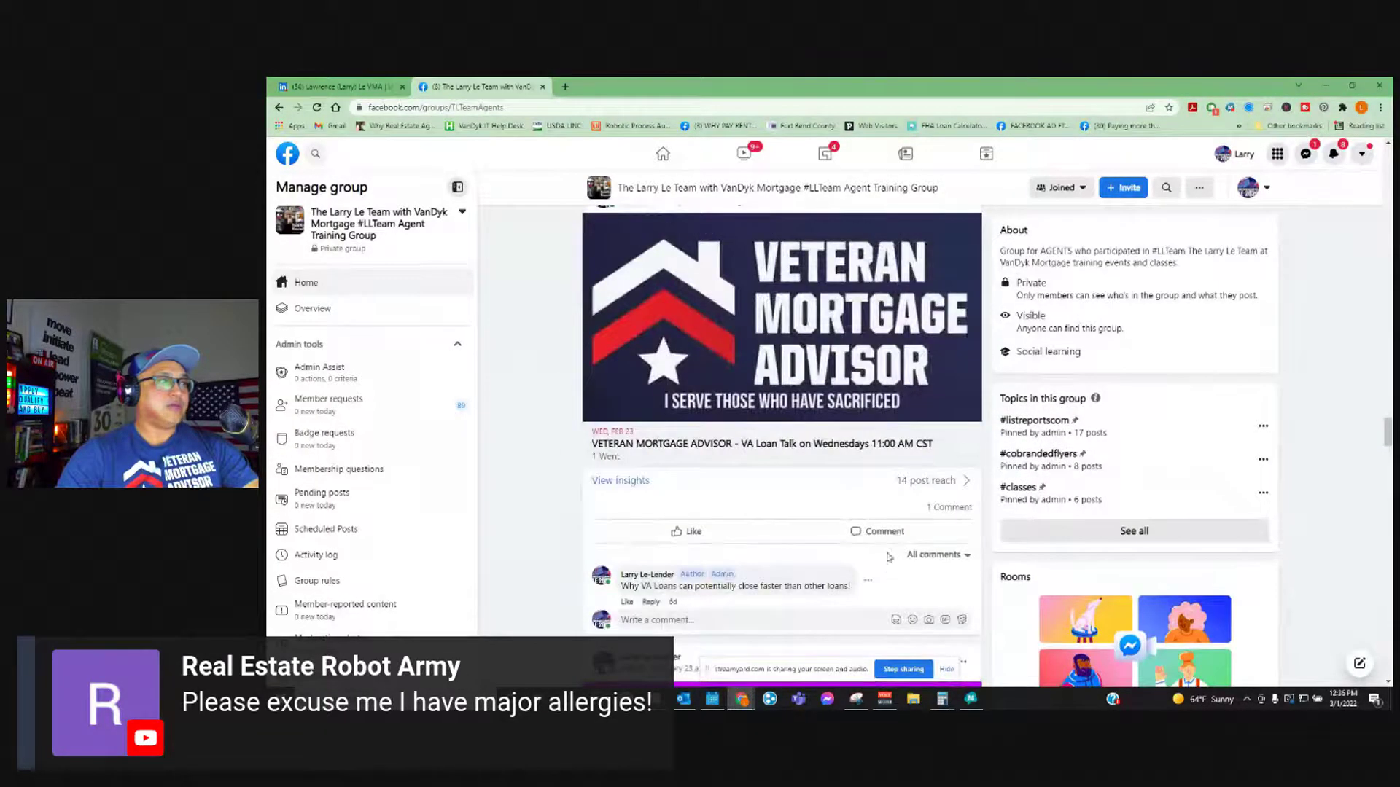
left_click(843, 350)
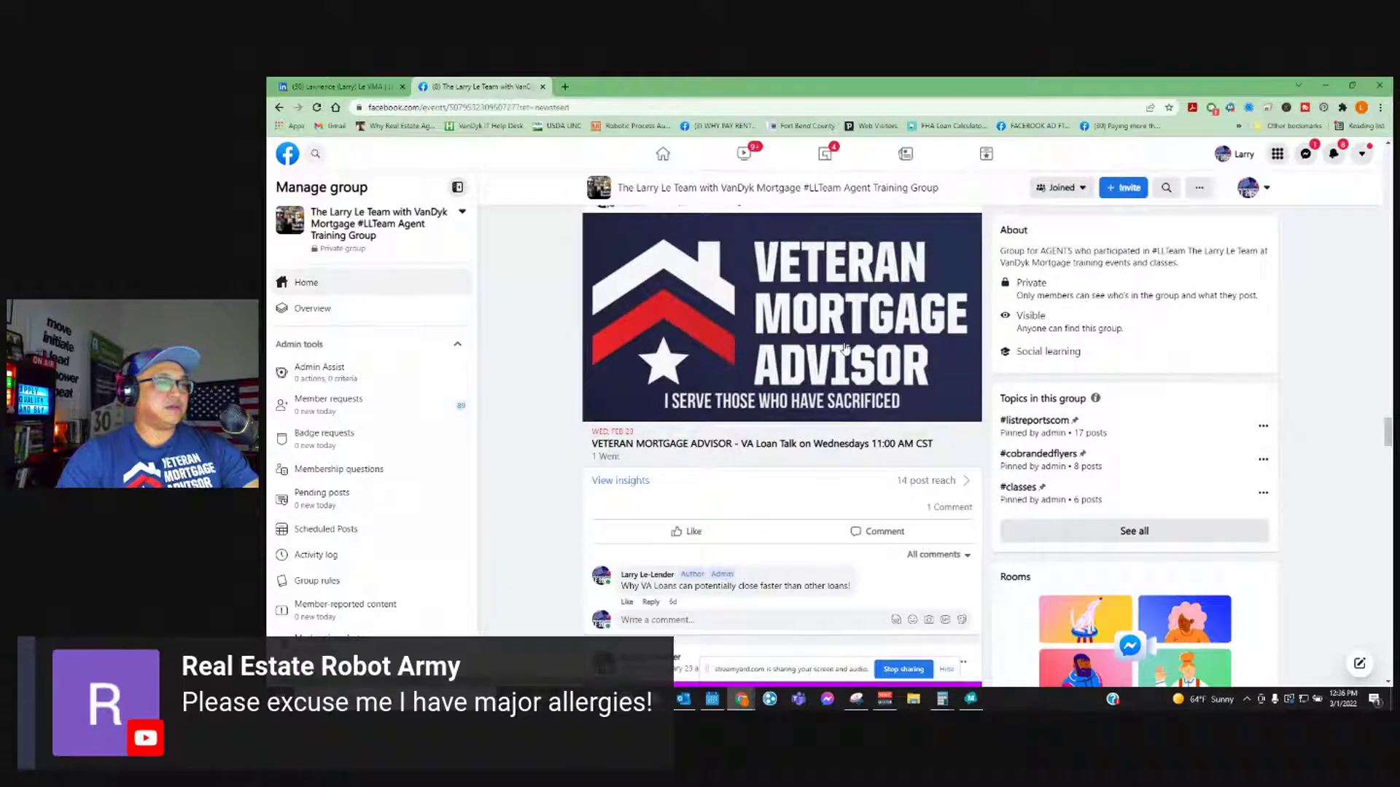
scroll(813, 551, "down", 6)
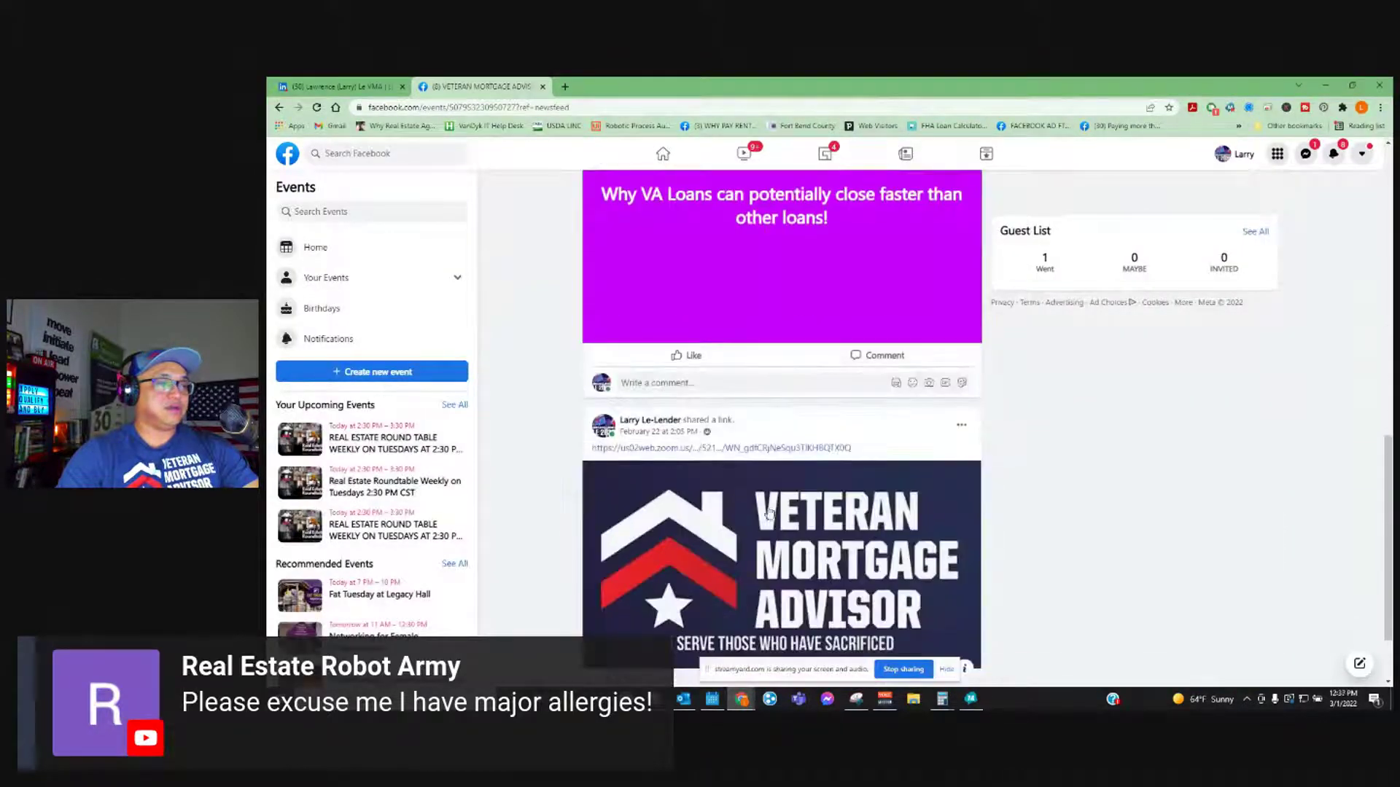
scroll(1019, 487, "up", 6)
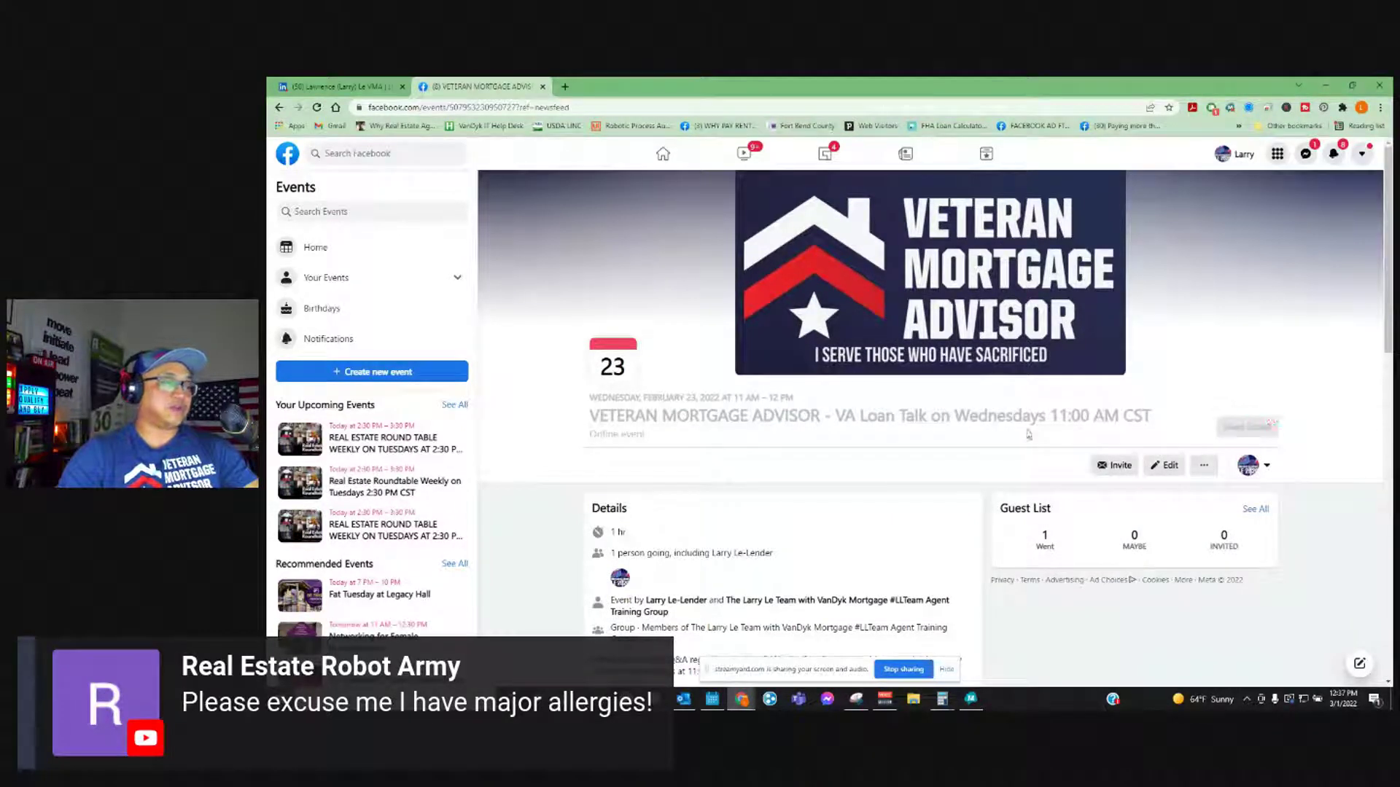
scroll(892, 449, "down", 6)
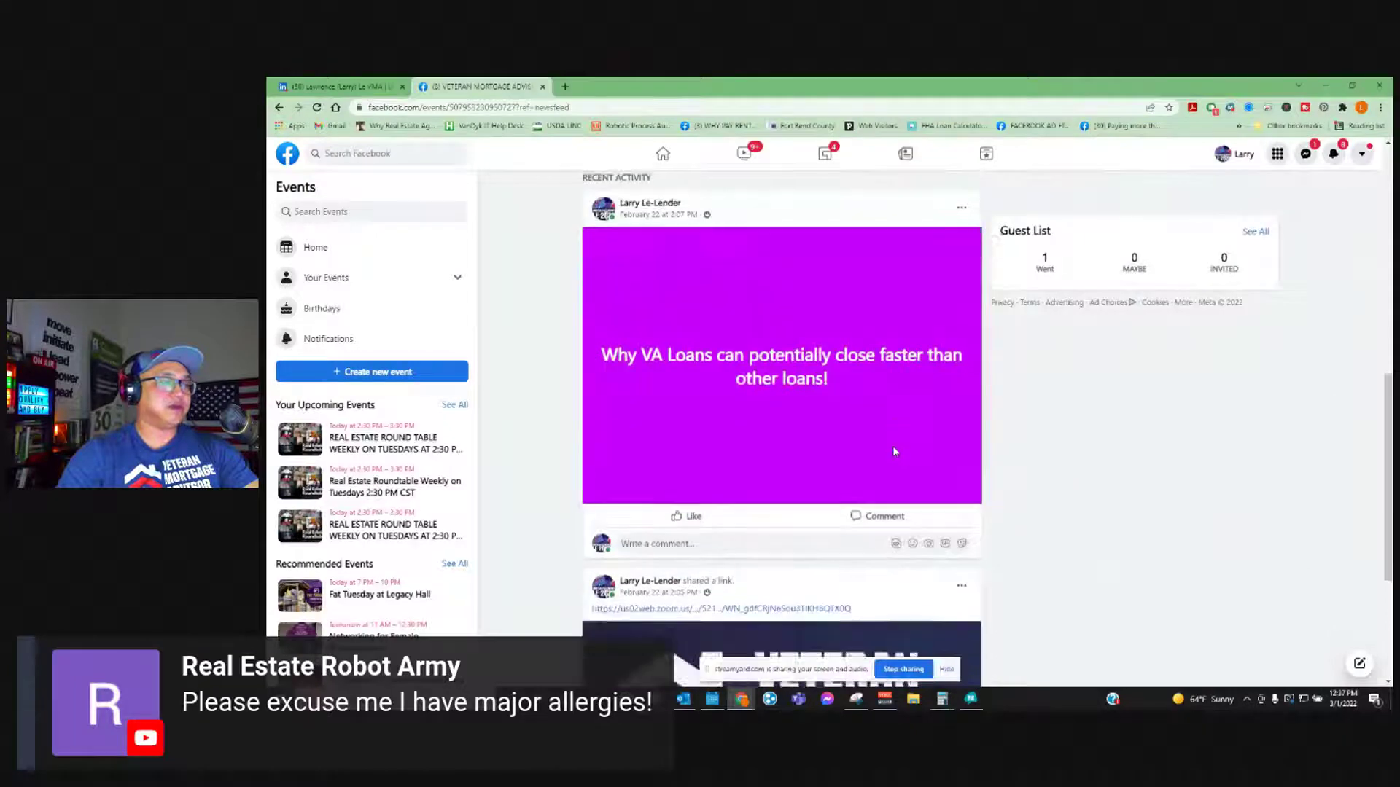
scroll(863, 480, "up", 6)
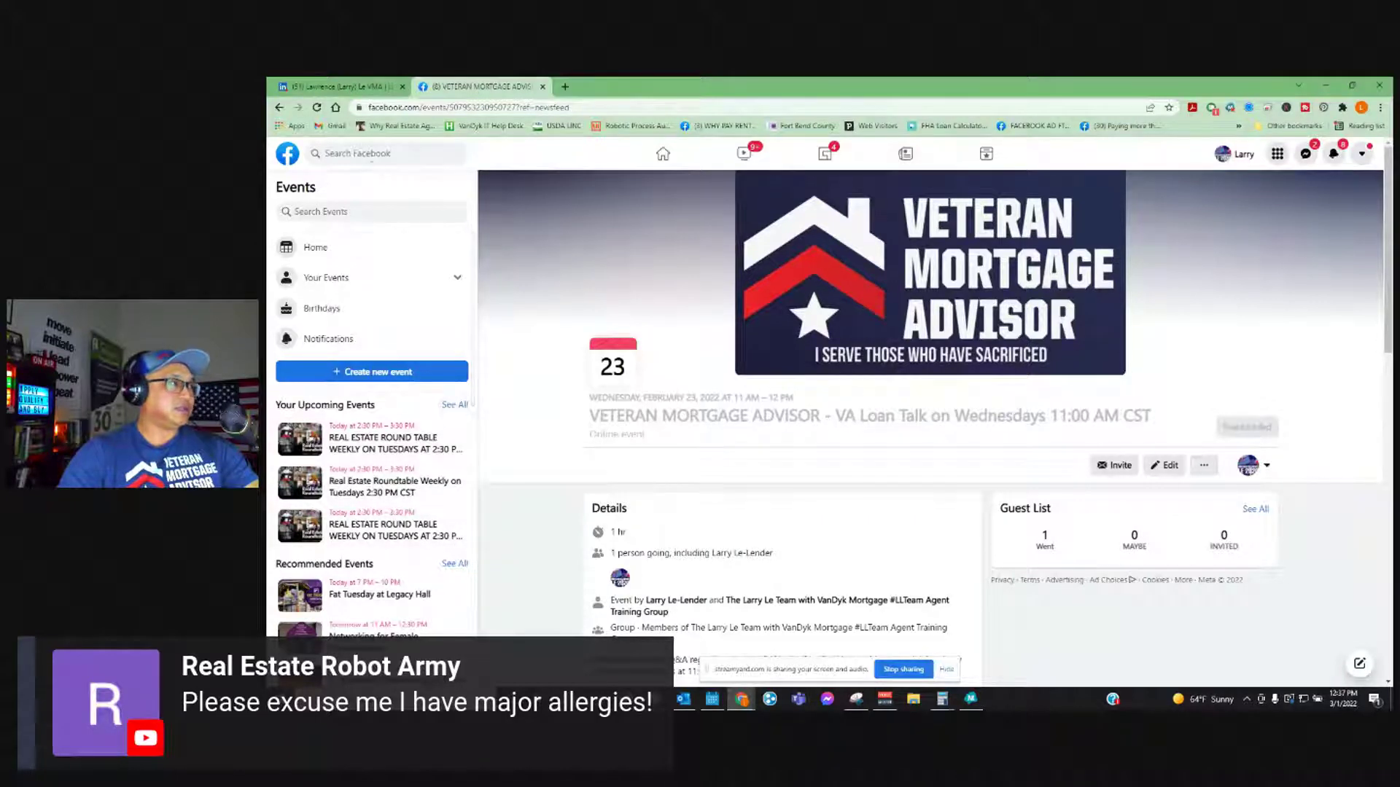
- Search Facebook for "event" to reach the Events section and open the list of past events
left_click(450, 106)
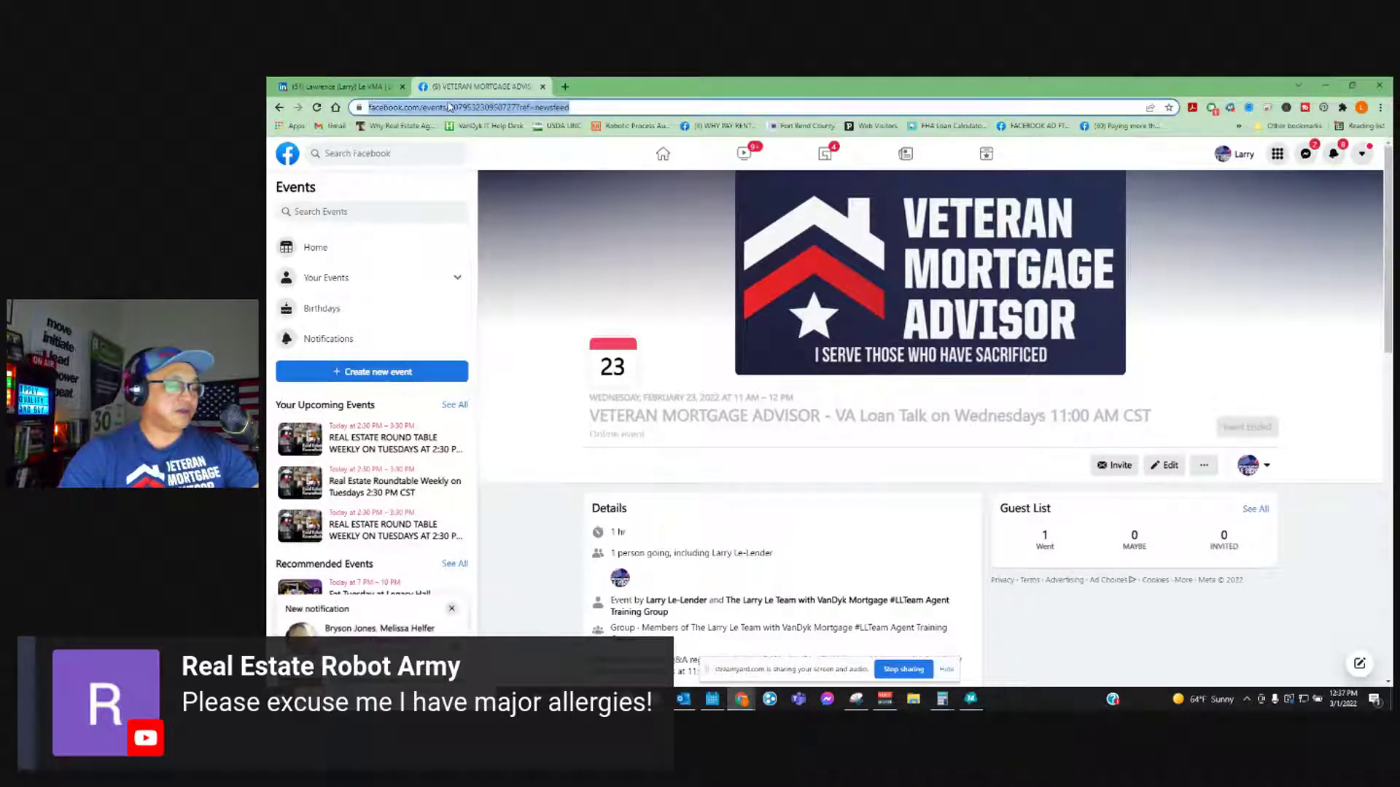
type("eve")
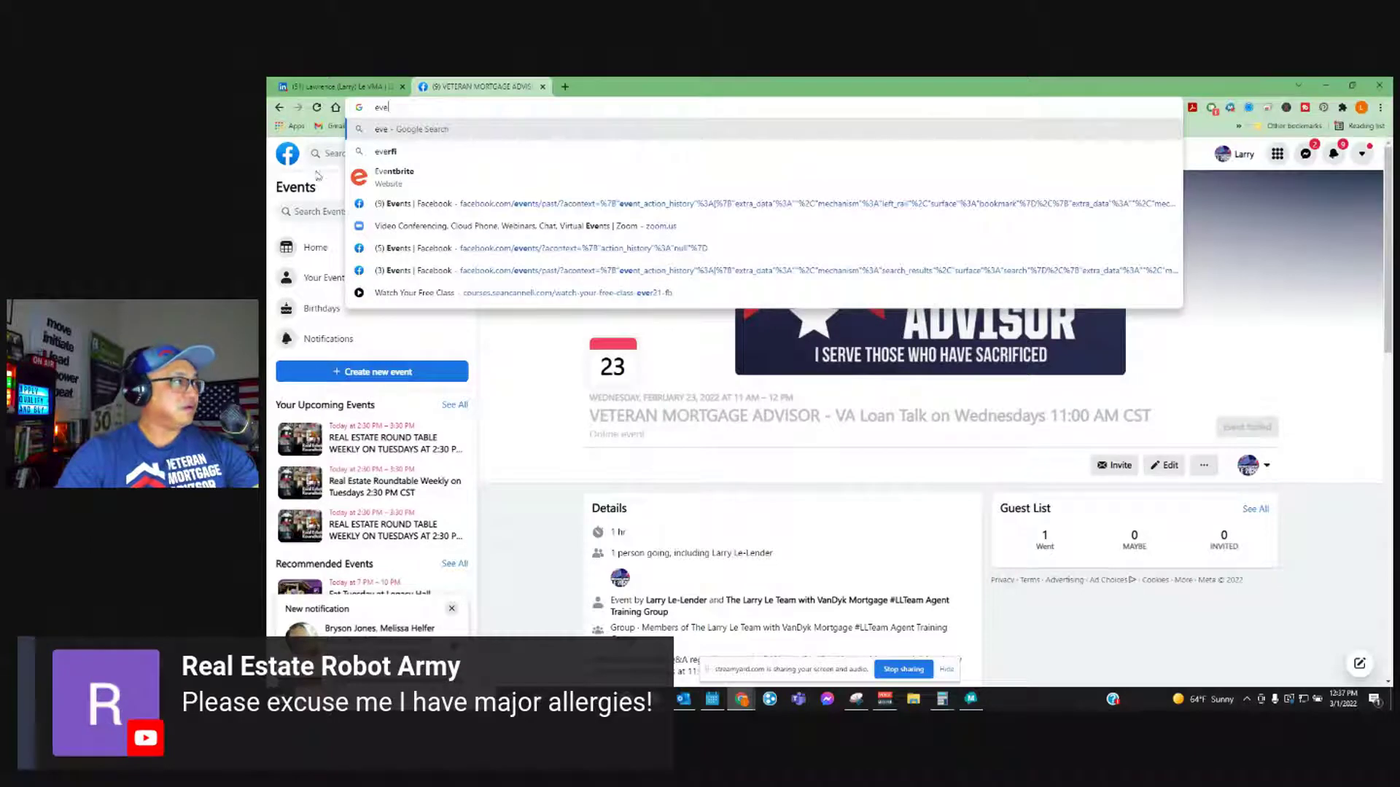
left_click(325, 155)
type("event")
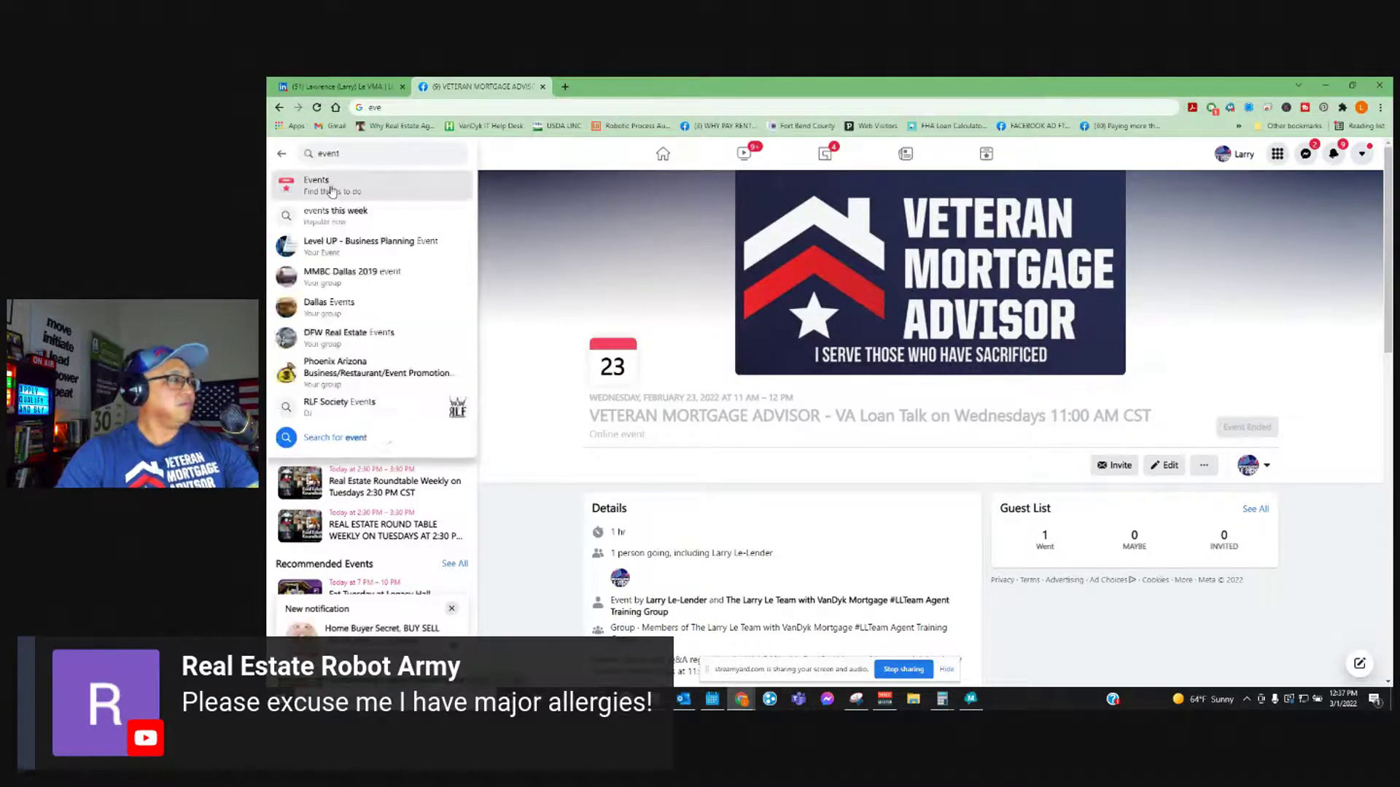
left_click(333, 185)
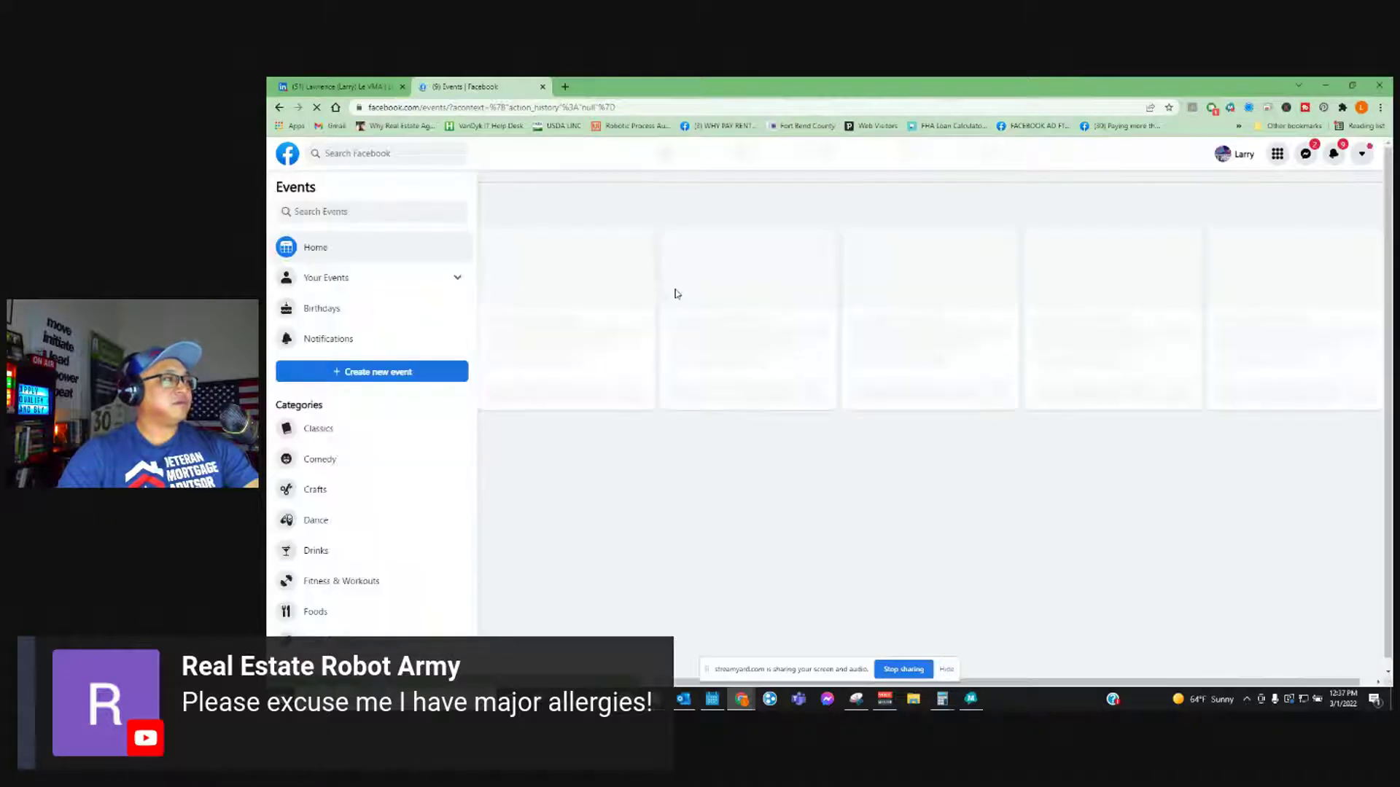
left_click(427, 282)
left_click(406, 434)
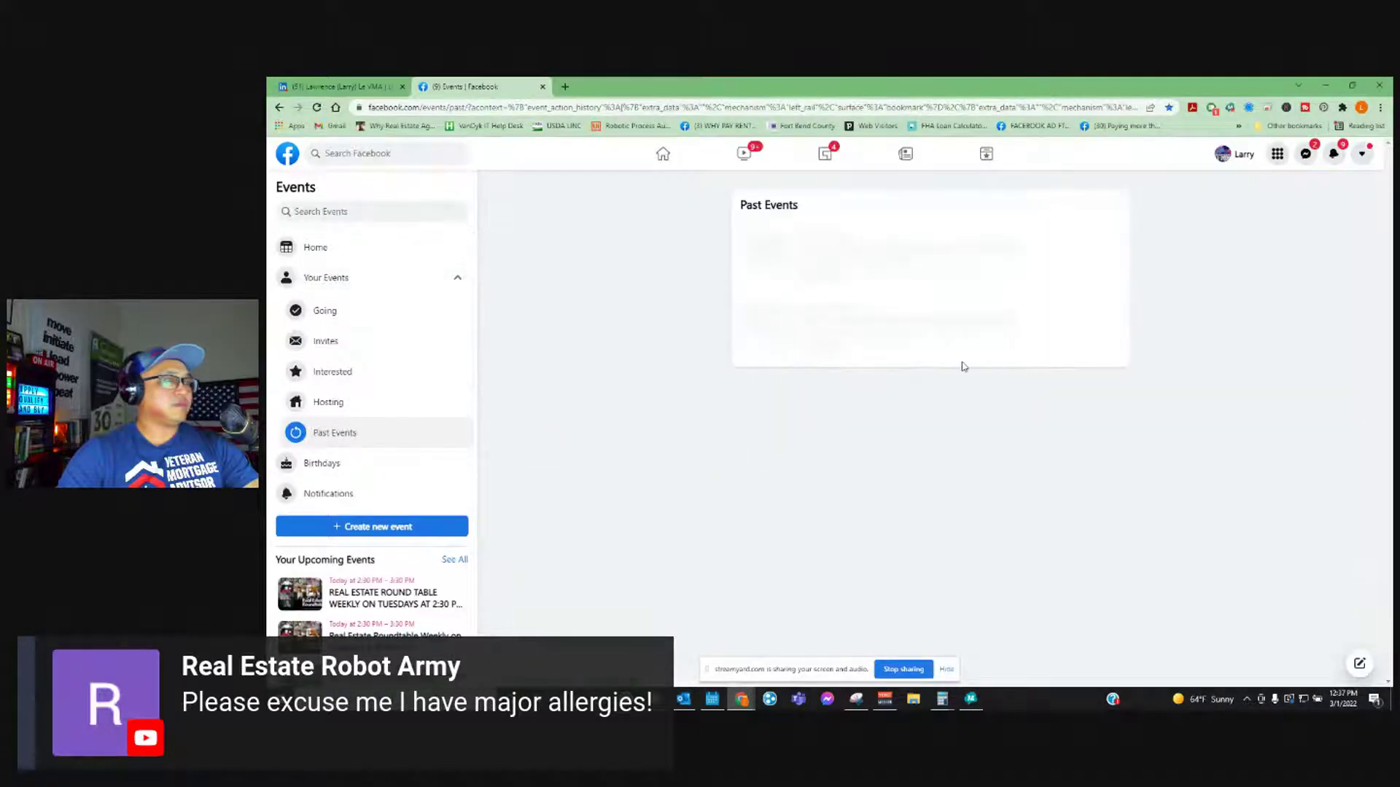
- Look through the past events for the February 23 VETERAN MORTGAGE ADVISOR - VA Loan Talk listings
scroll(962, 467, "down", 8)
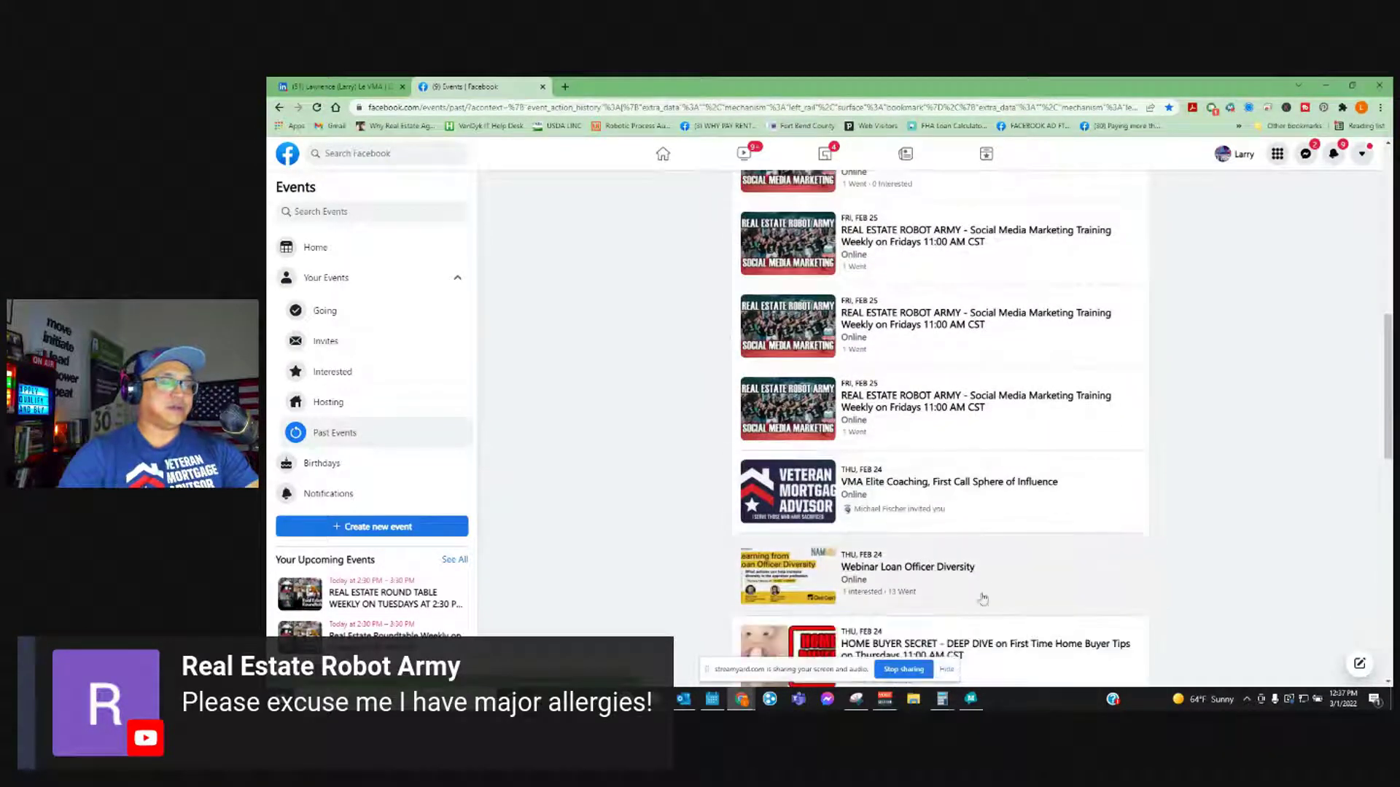
scroll(1017, 554, "down", 10)
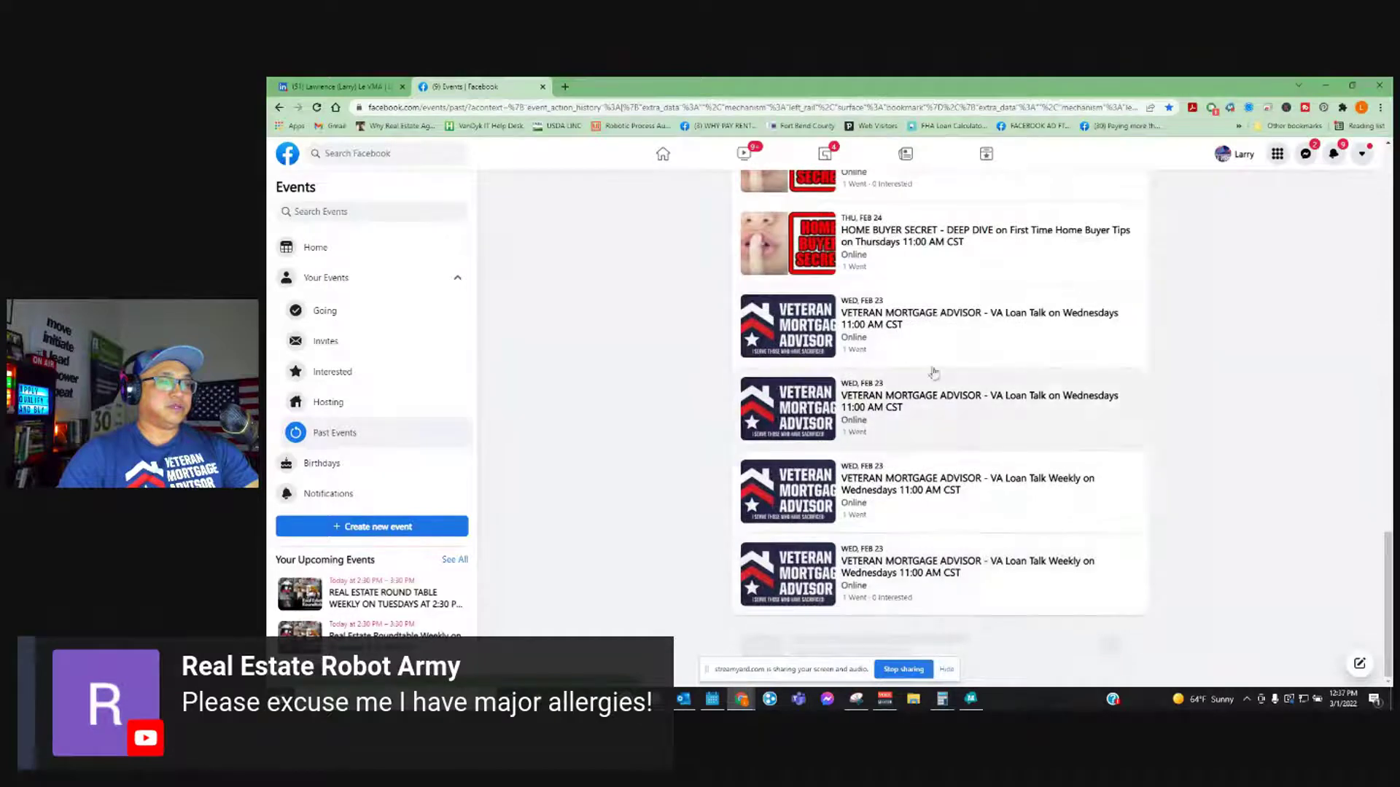
scroll(863, 321, "down", 10)
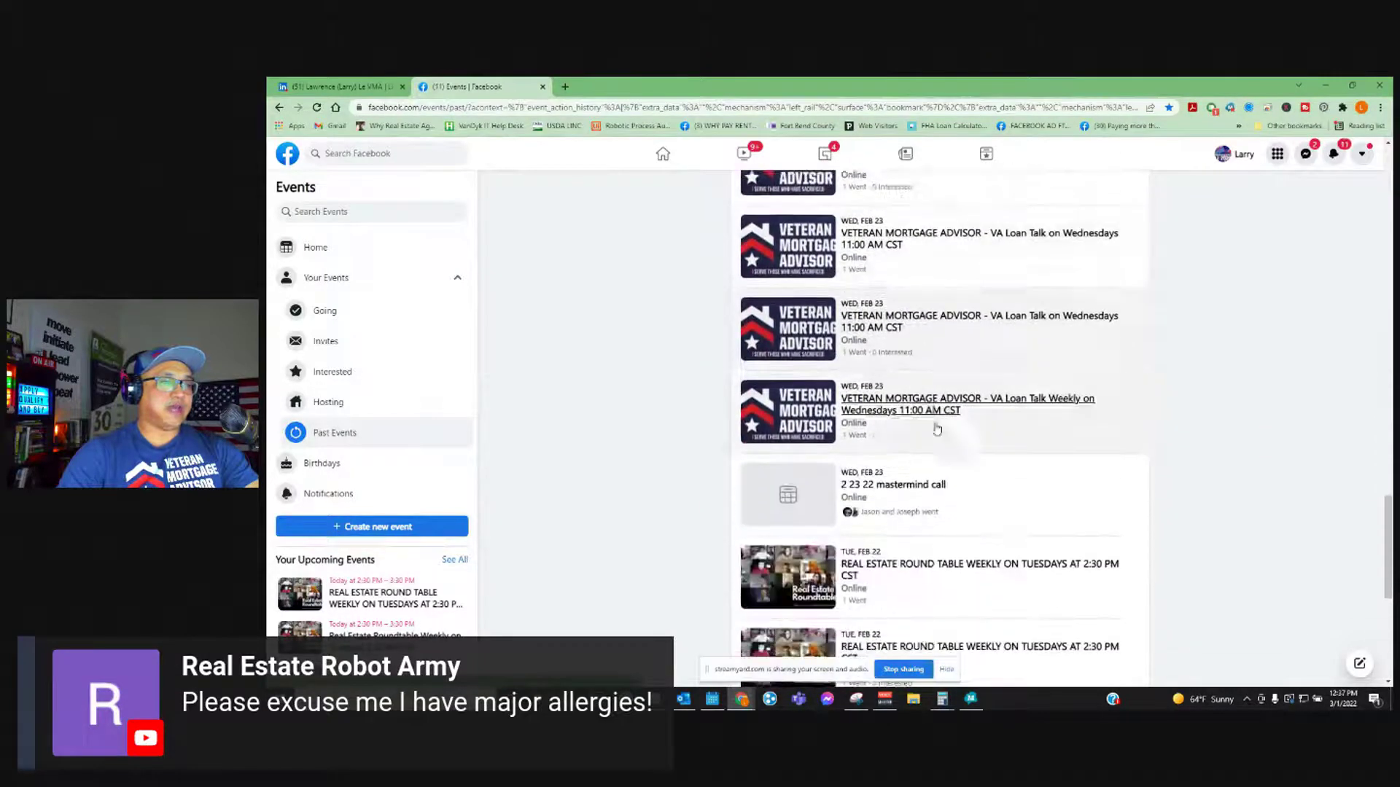
scroll(940, 466, "up", 5)
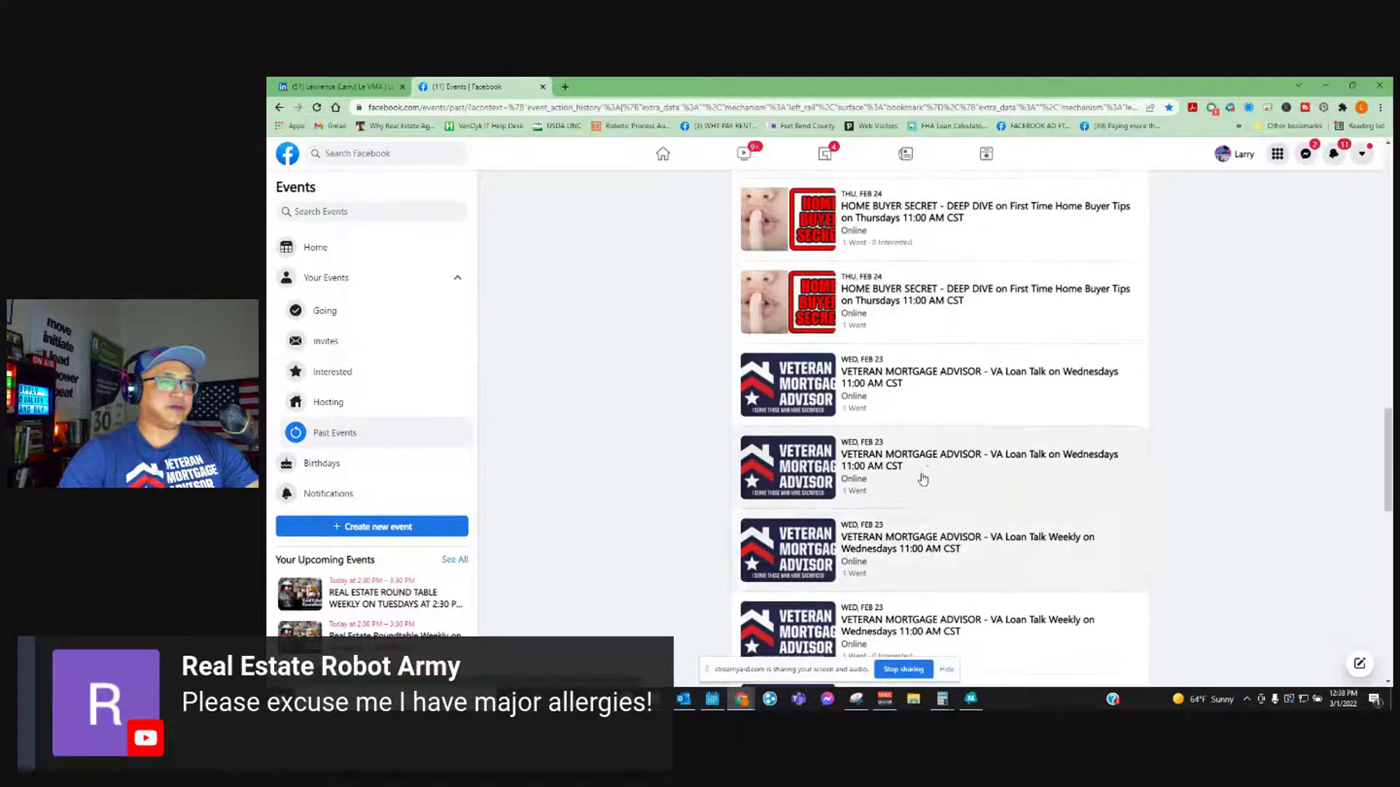
scroll(918, 459, "down", 3)
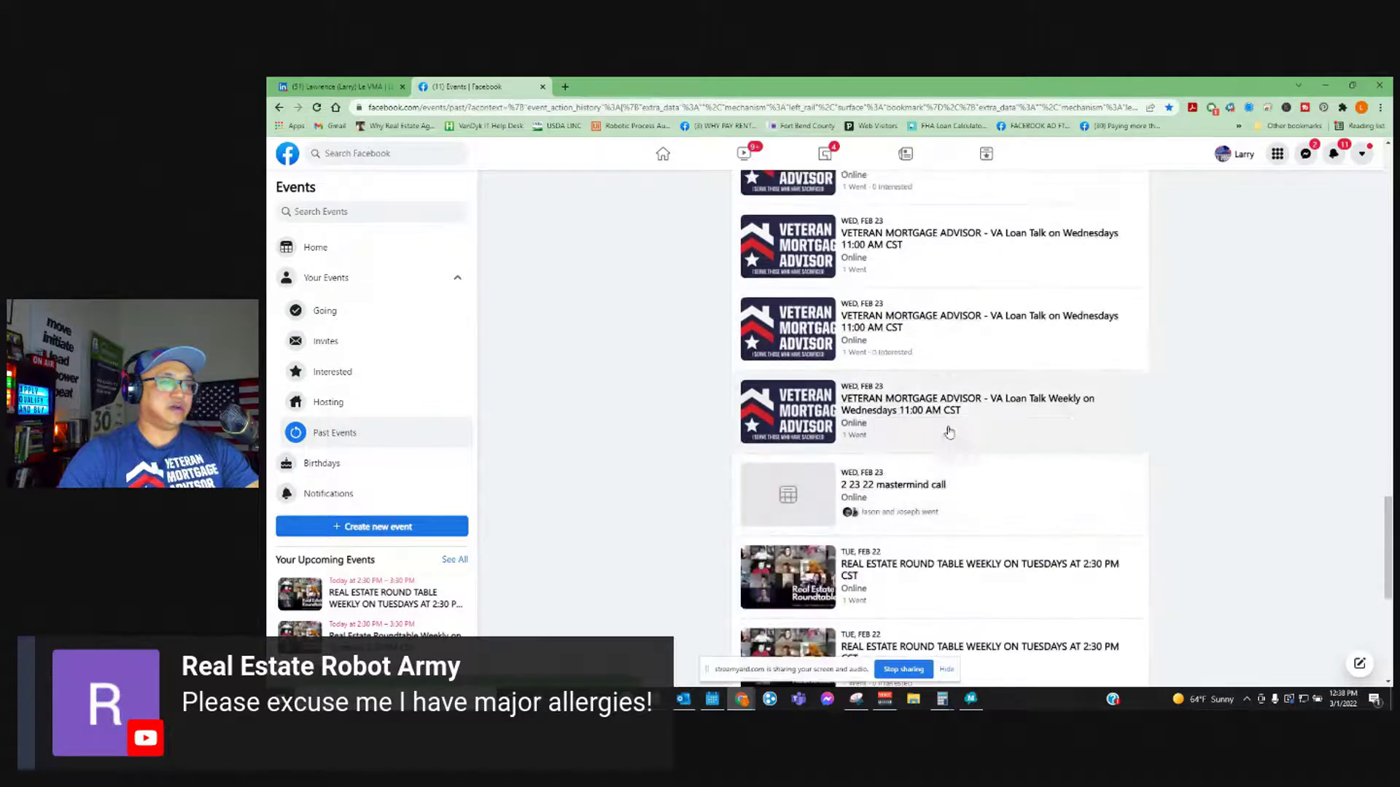
scroll(949, 431, "up", 2)
scroll(926, 288, "up", 5)
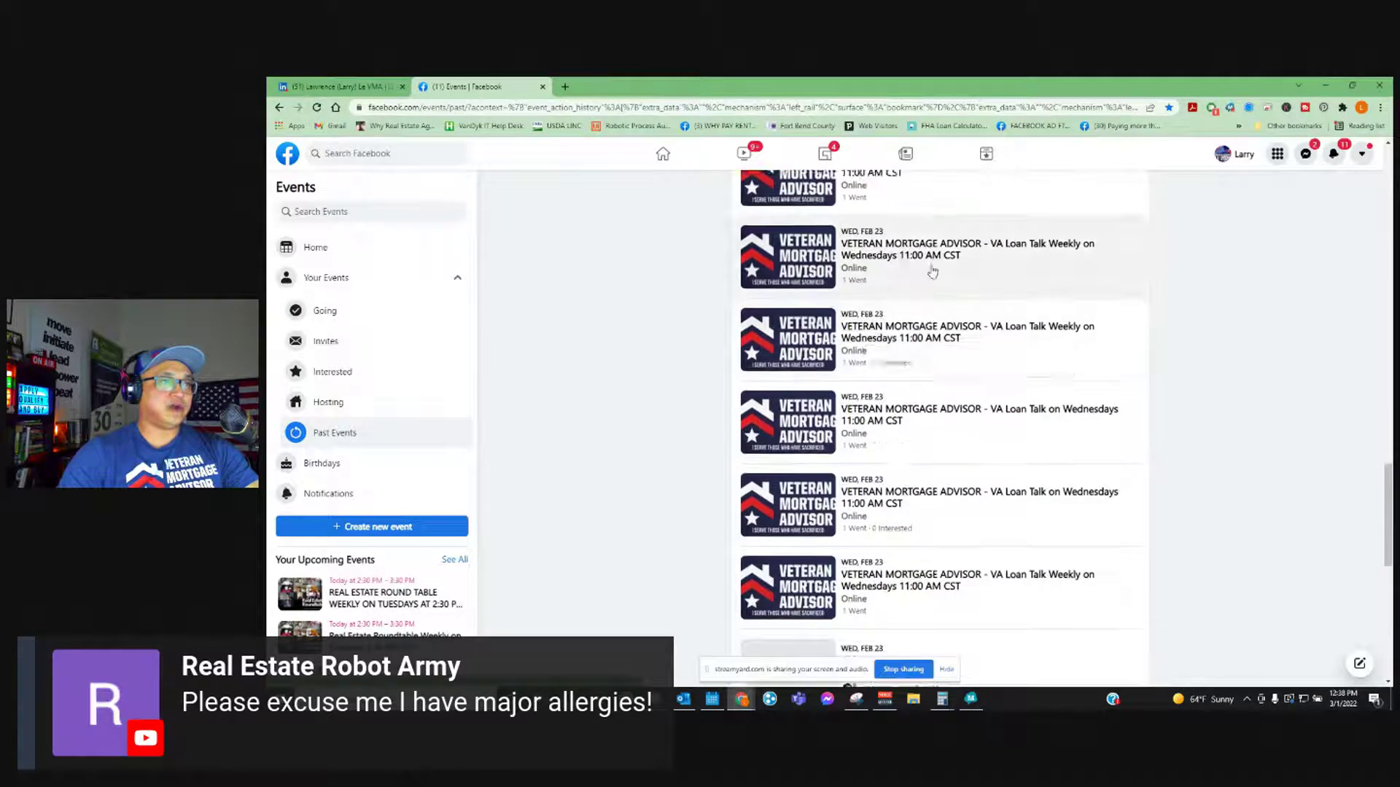
scroll(937, 321, "down", 1)
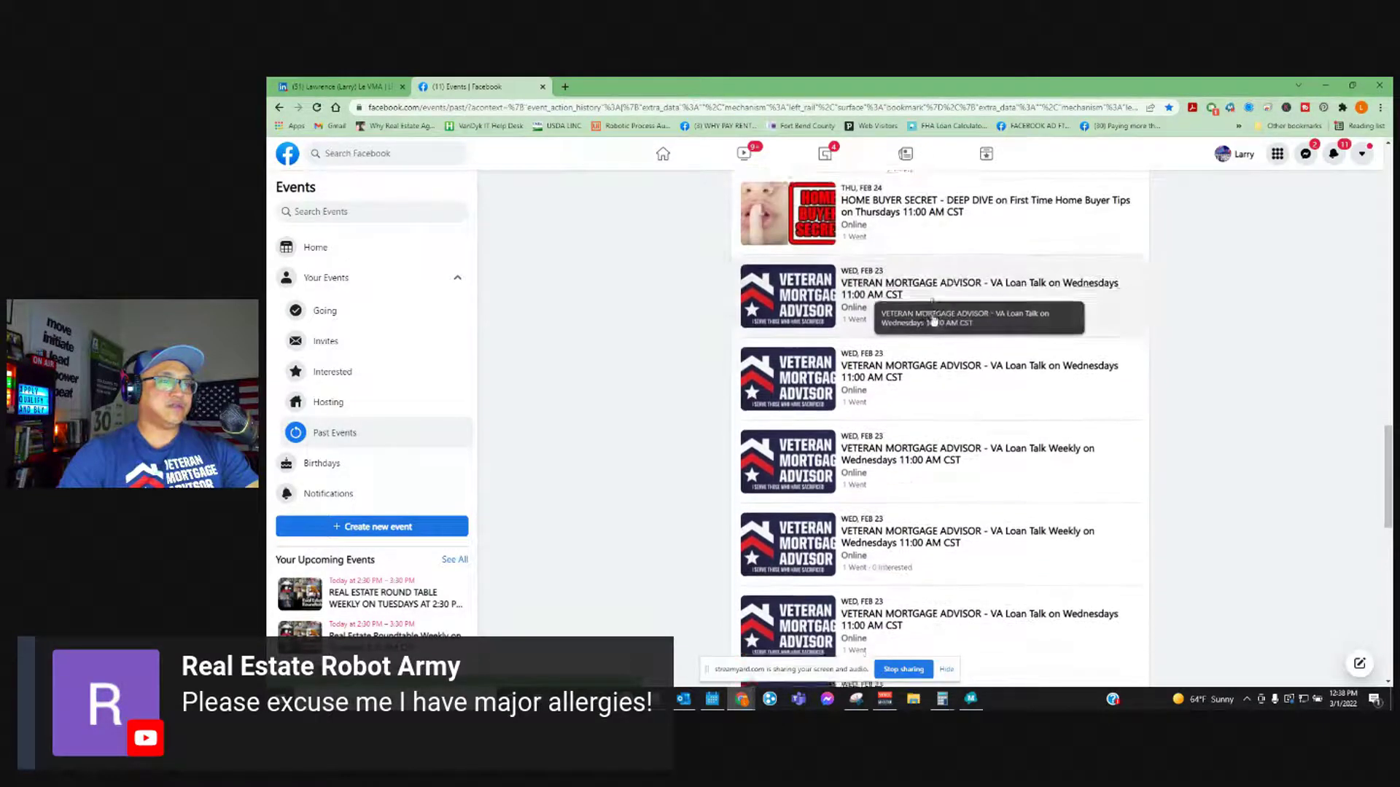
- Open each of the seven February 23 VA Loan Talk listings in its own browser tab
right_click(904, 253)
left_click(942, 261)
right_click(920, 336)
left_click(941, 344)
right_click(920, 425)
left_click(940, 432)
right_click(922, 503)
left_click(942, 510)
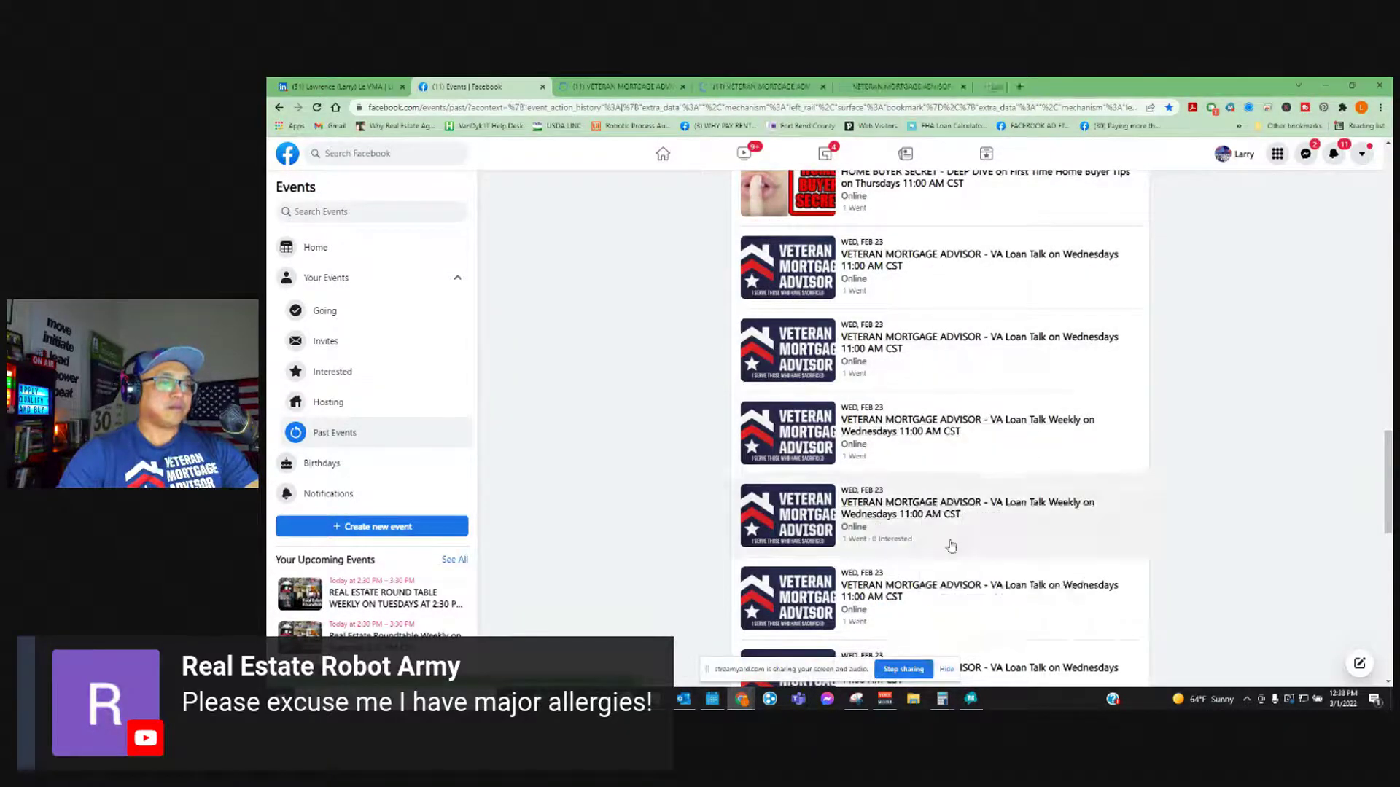
right_click(920, 589)
left_click(942, 456)
scroll(984, 452, "down", 1)
scroll(984, 452, "down", 1)
right_click(950, 546)
left_click(969, 553)
scroll(982, 517, "down", 1)
right_click(937, 523)
left_click(957, 532)
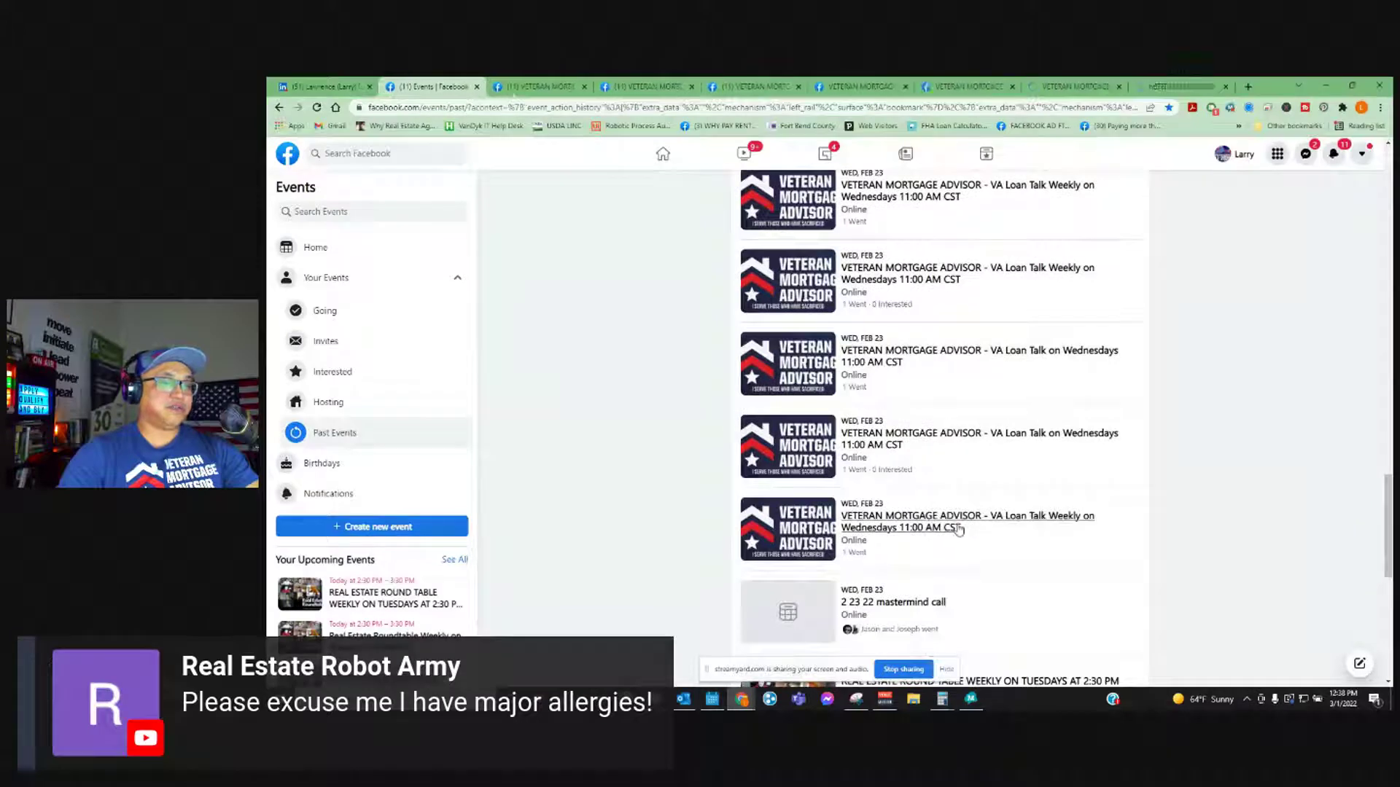
- Compare the host groups of the first two opened VA Loan Talk events and close the first event's tab
left_click(560, 88)
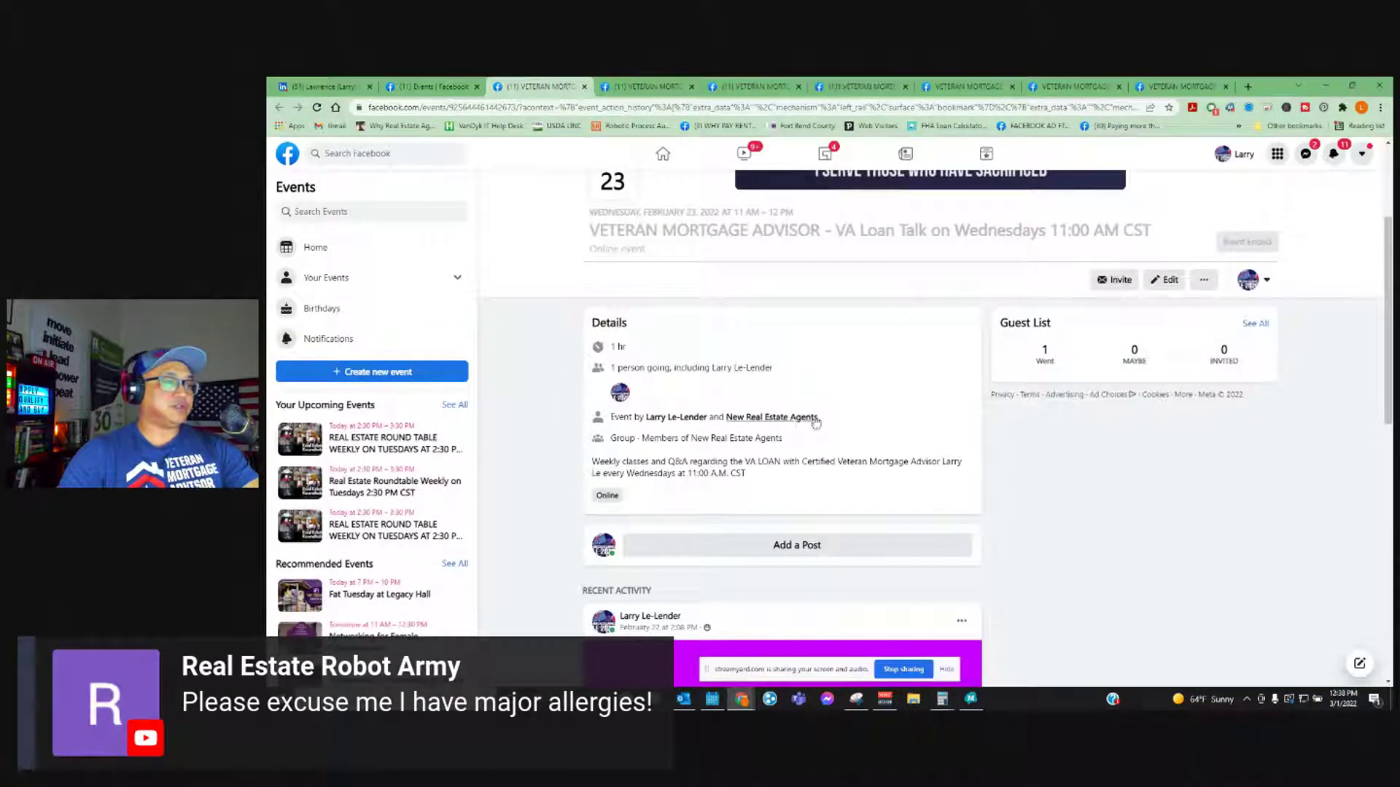
left_click(634, 93)
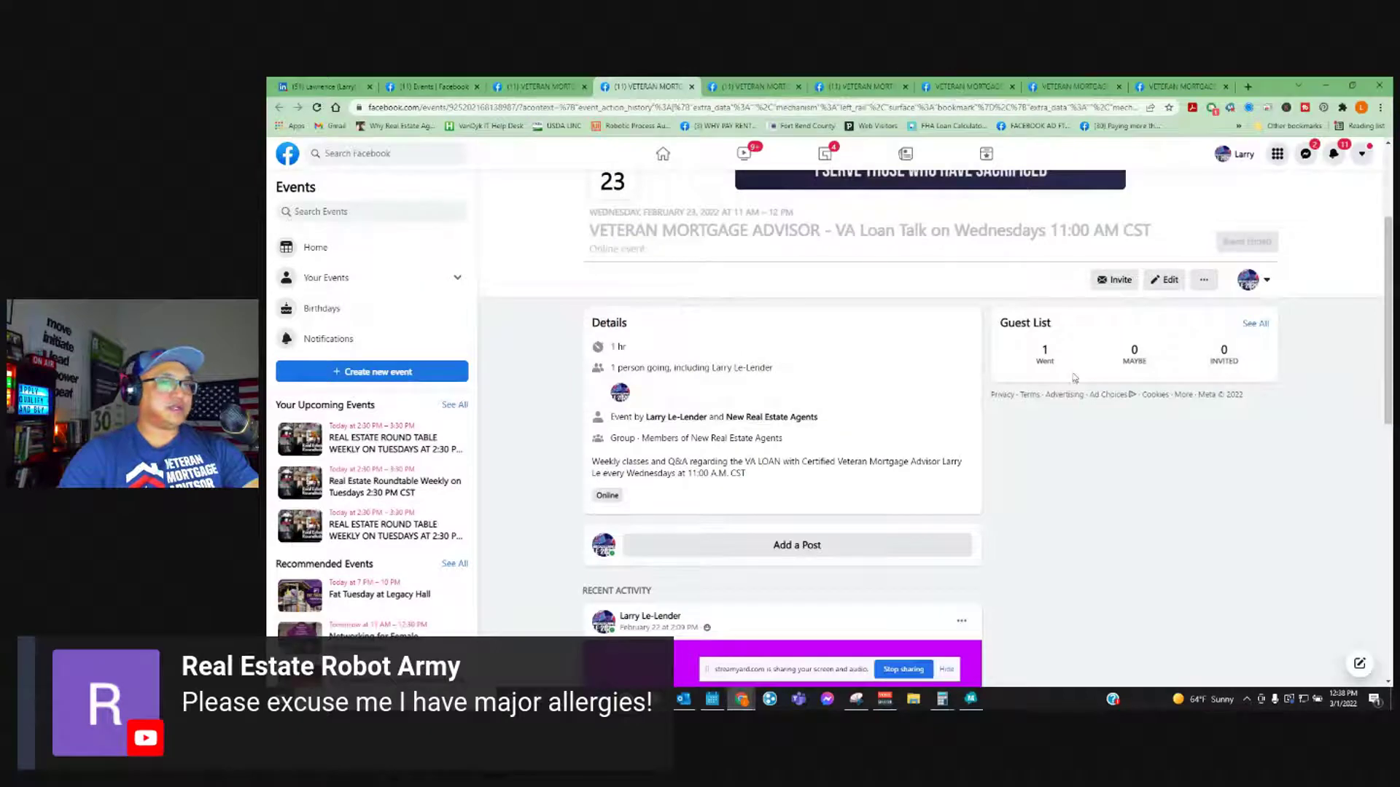
left_click(556, 89)
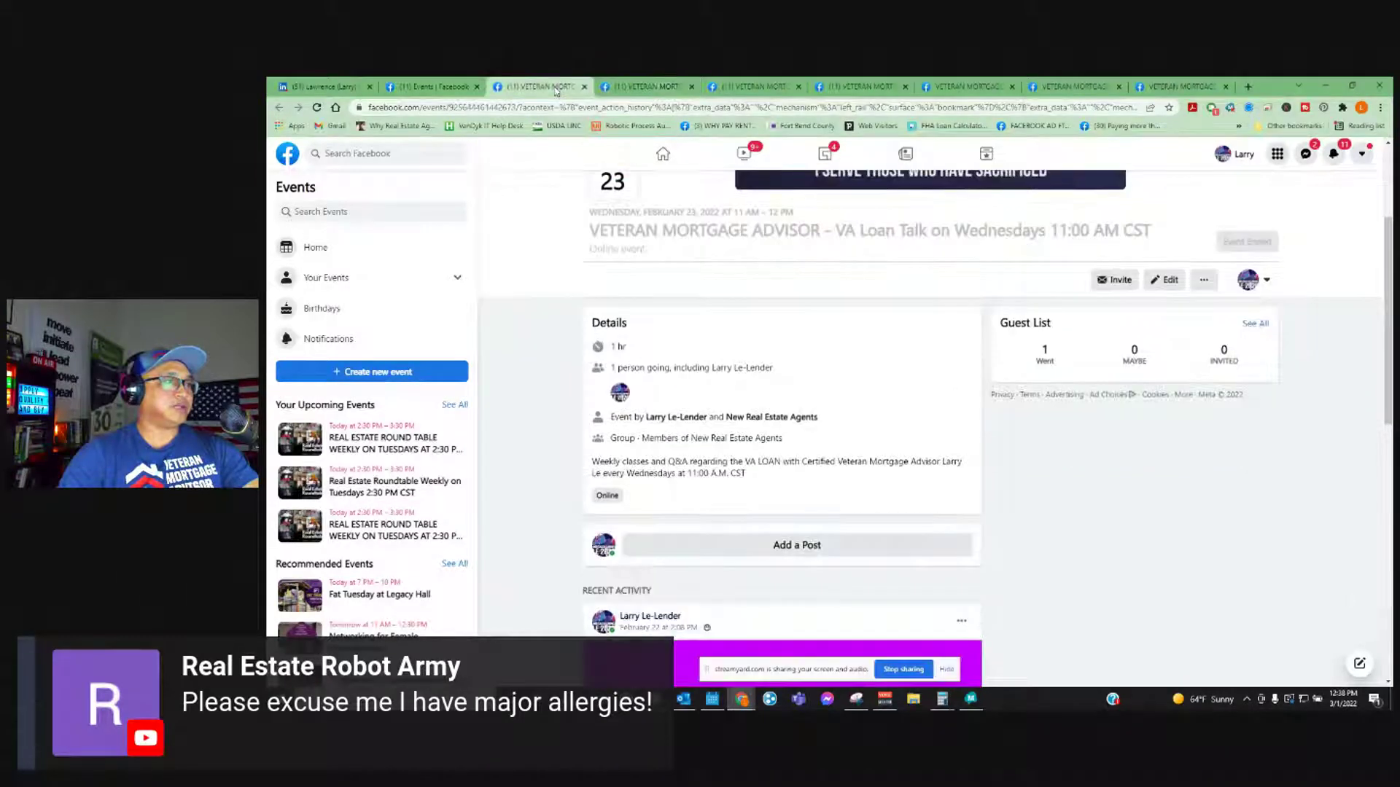
left_click(584, 87)
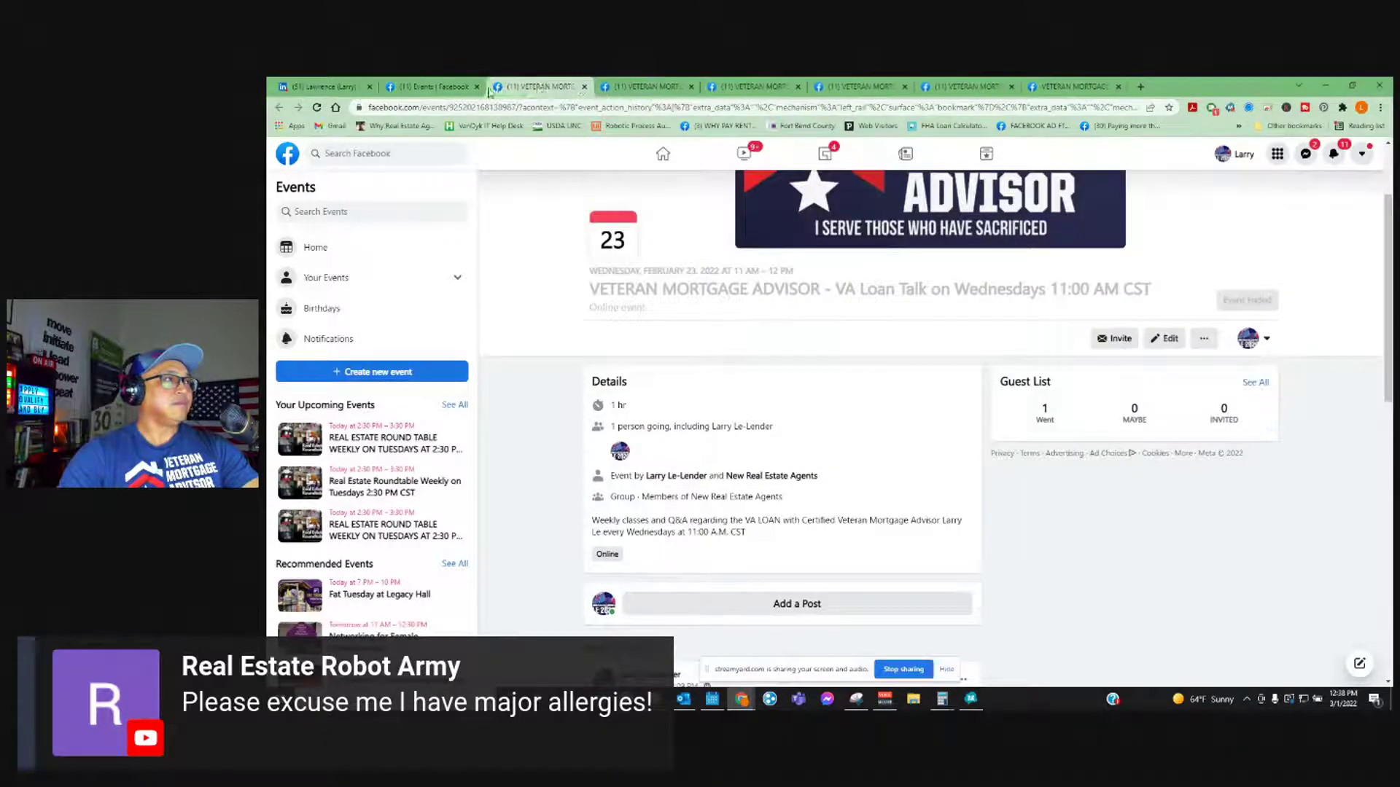
- Examine the hosts and audience in the details of each remaining opened VA Loan Talk event
left_click(672, 85)
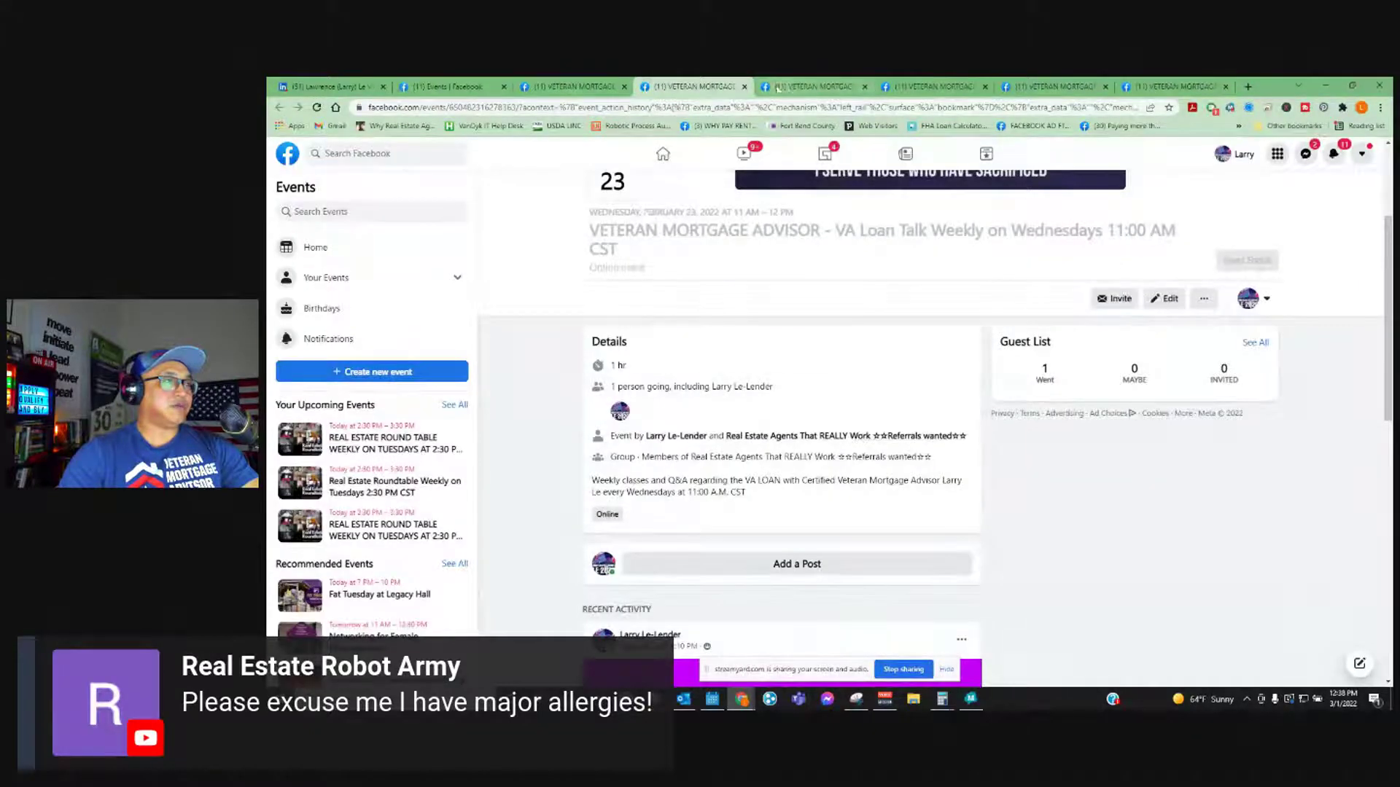
left_click(792, 89)
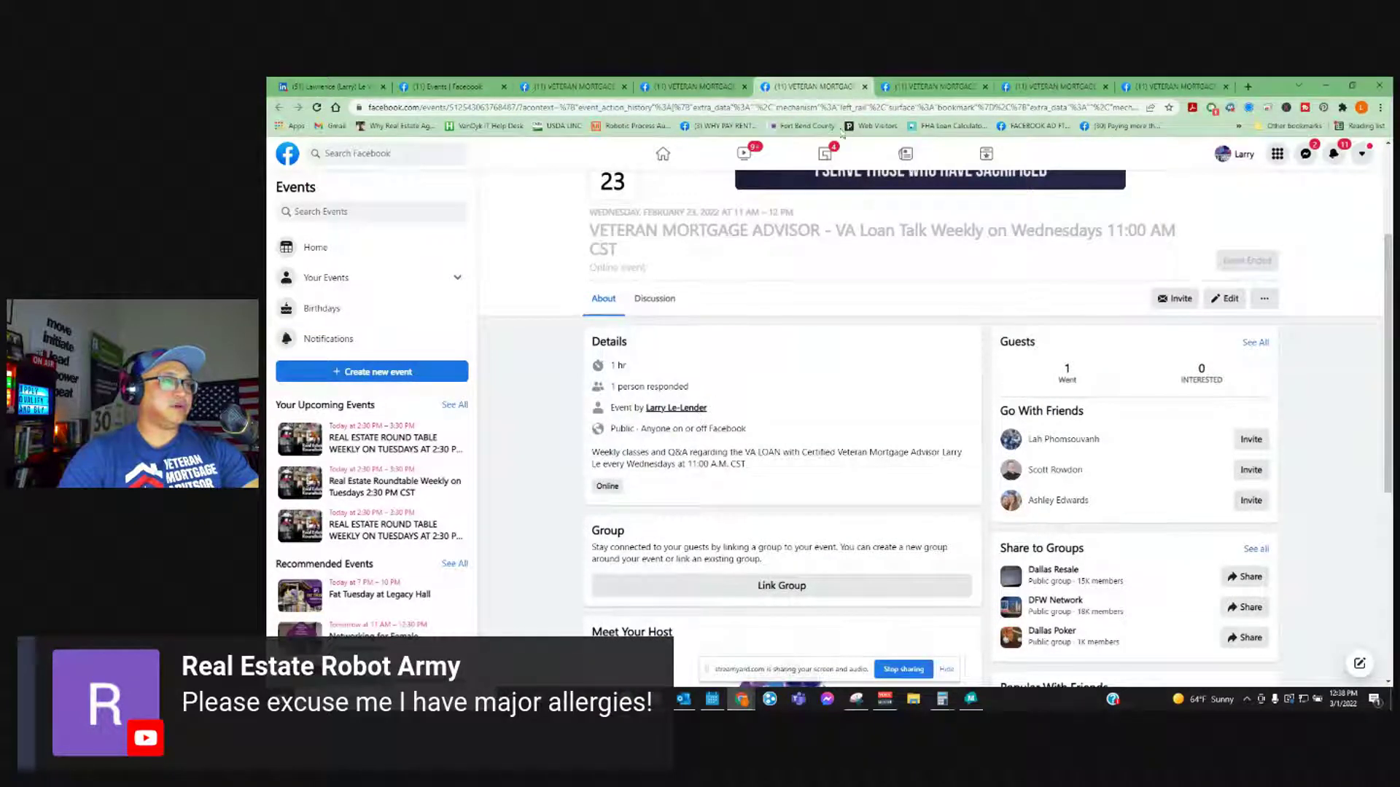
left_click(917, 88)
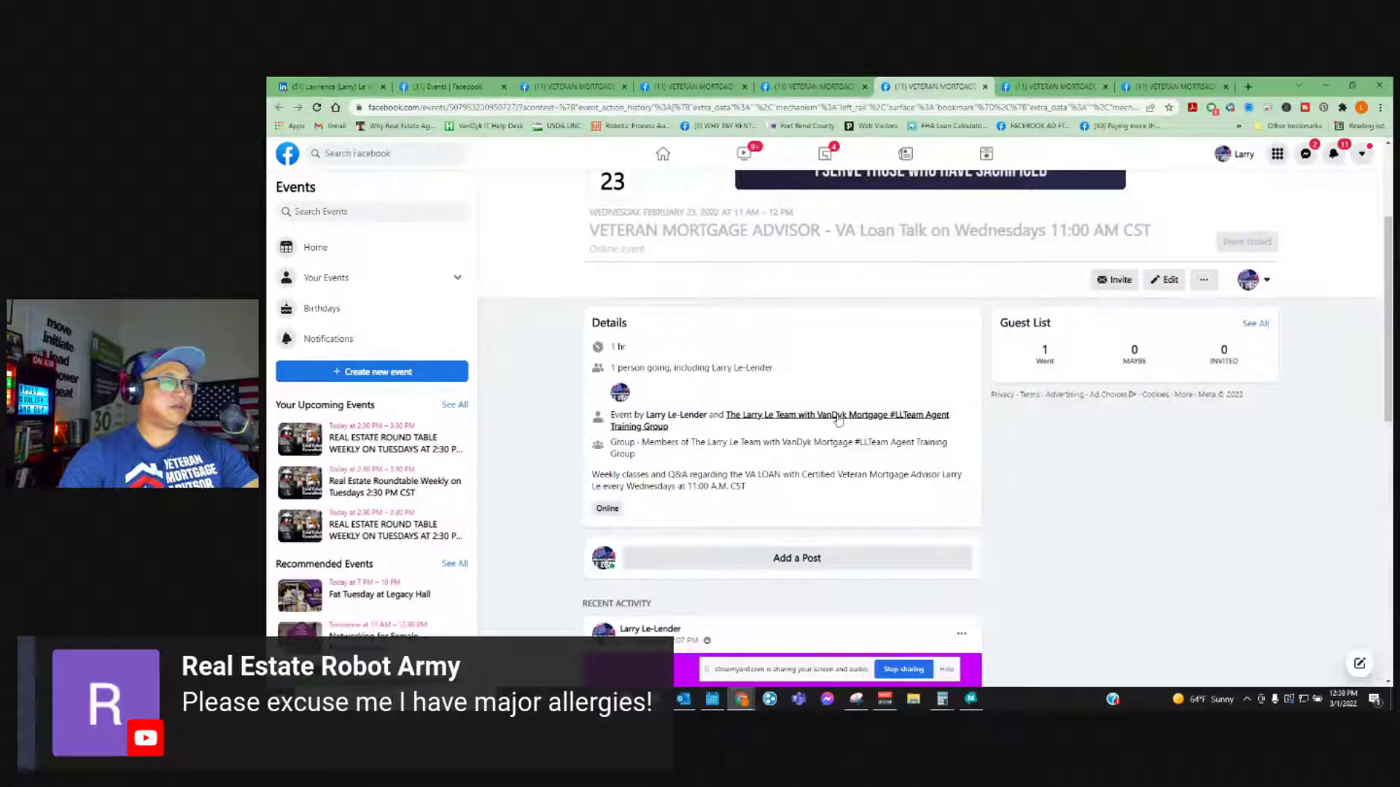
key("ctrl+Tab")
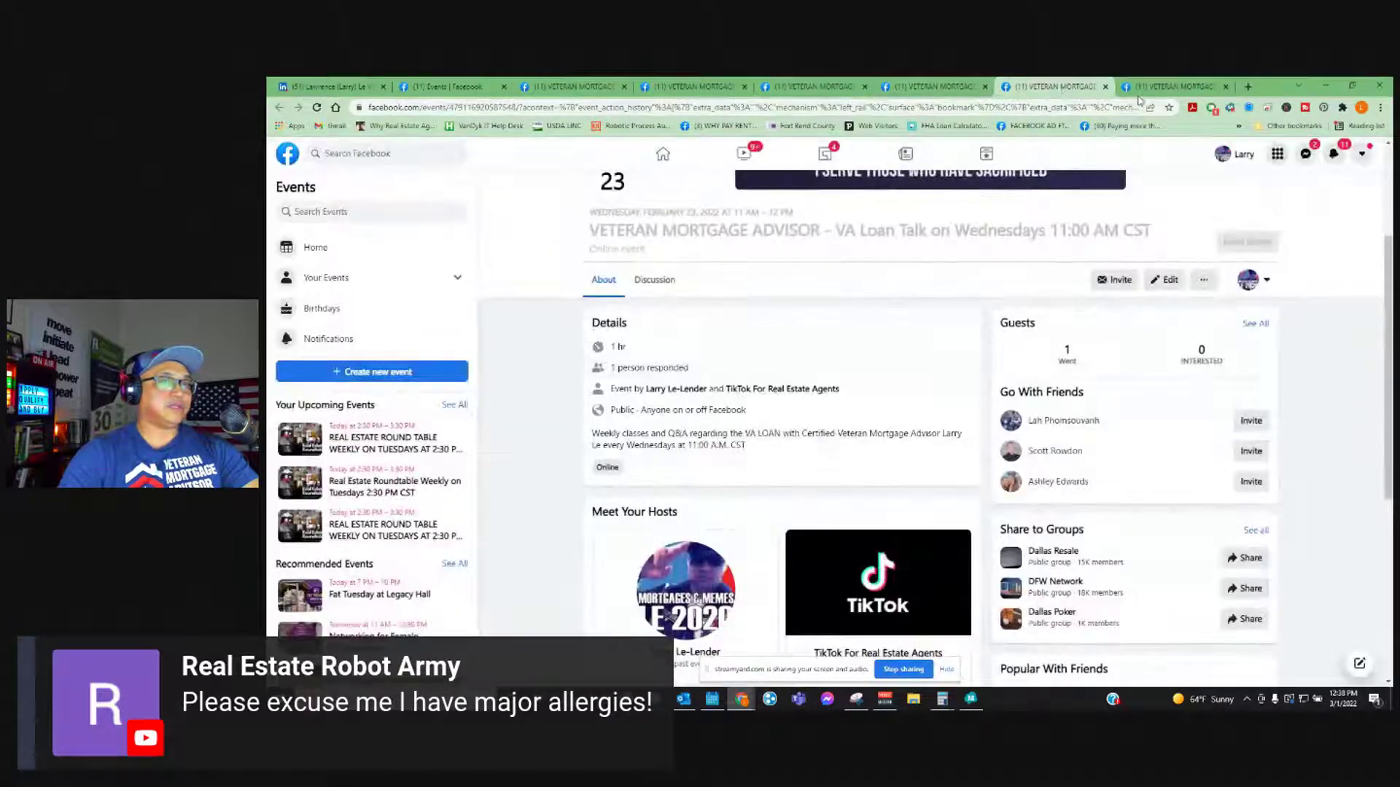
left_click(1140, 96)
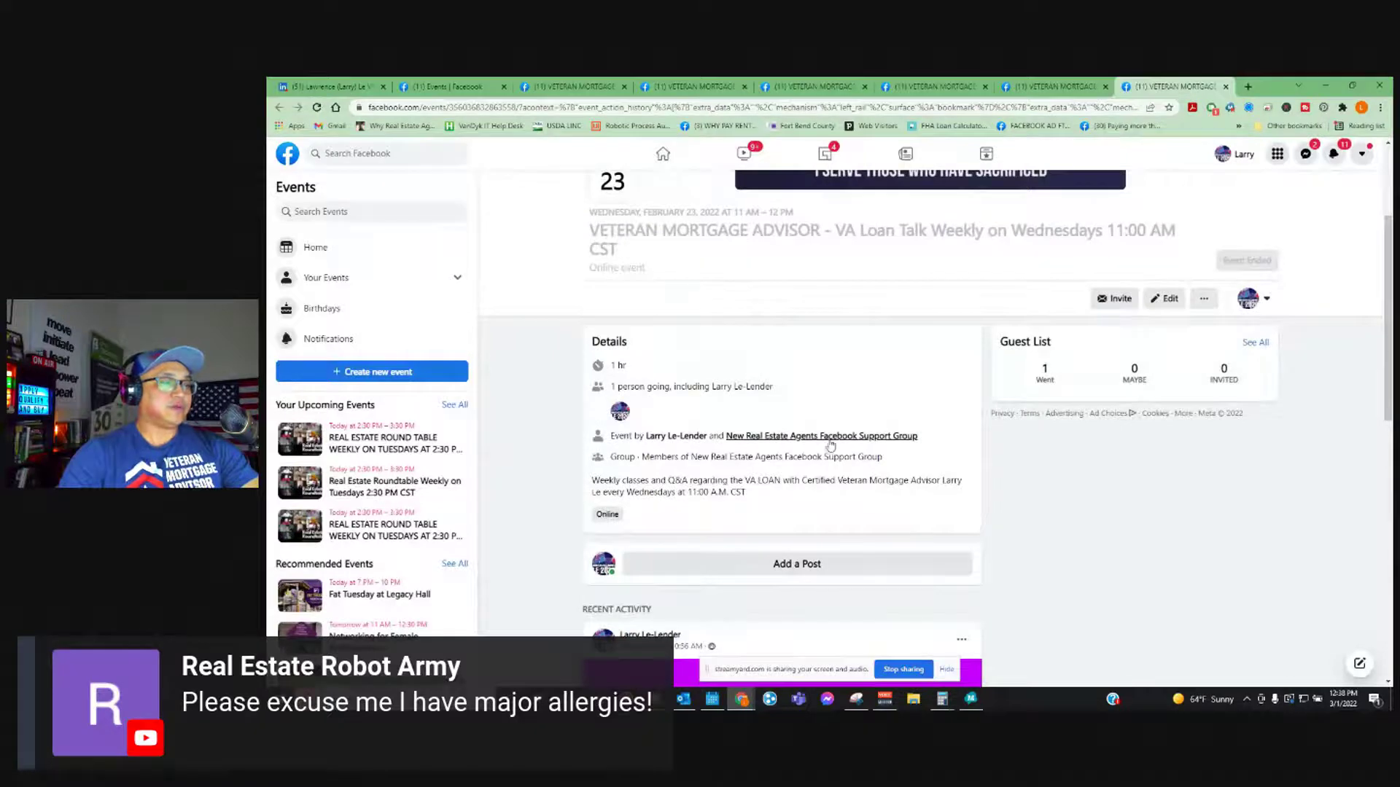
scroll(831, 441, "up", 3)
- Reopen the first February 23 VA Loan Talk listing from the past events, check its host group and close its tab
key("ctrl+2")
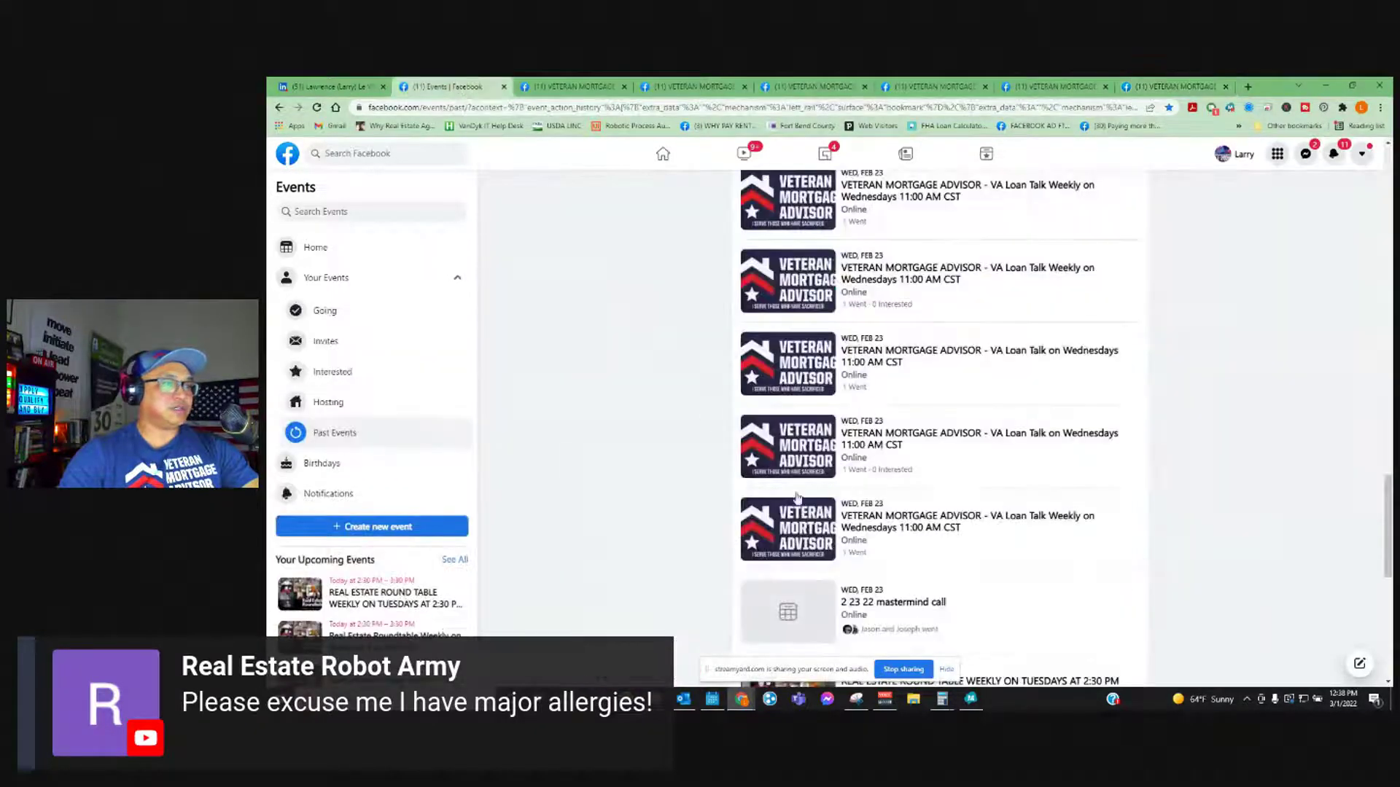
scroll(966, 365, "down", 5)
scroll(965, 352, "up", 1)
right_click(945, 256)
left_click(996, 263)
left_click(1177, 87)
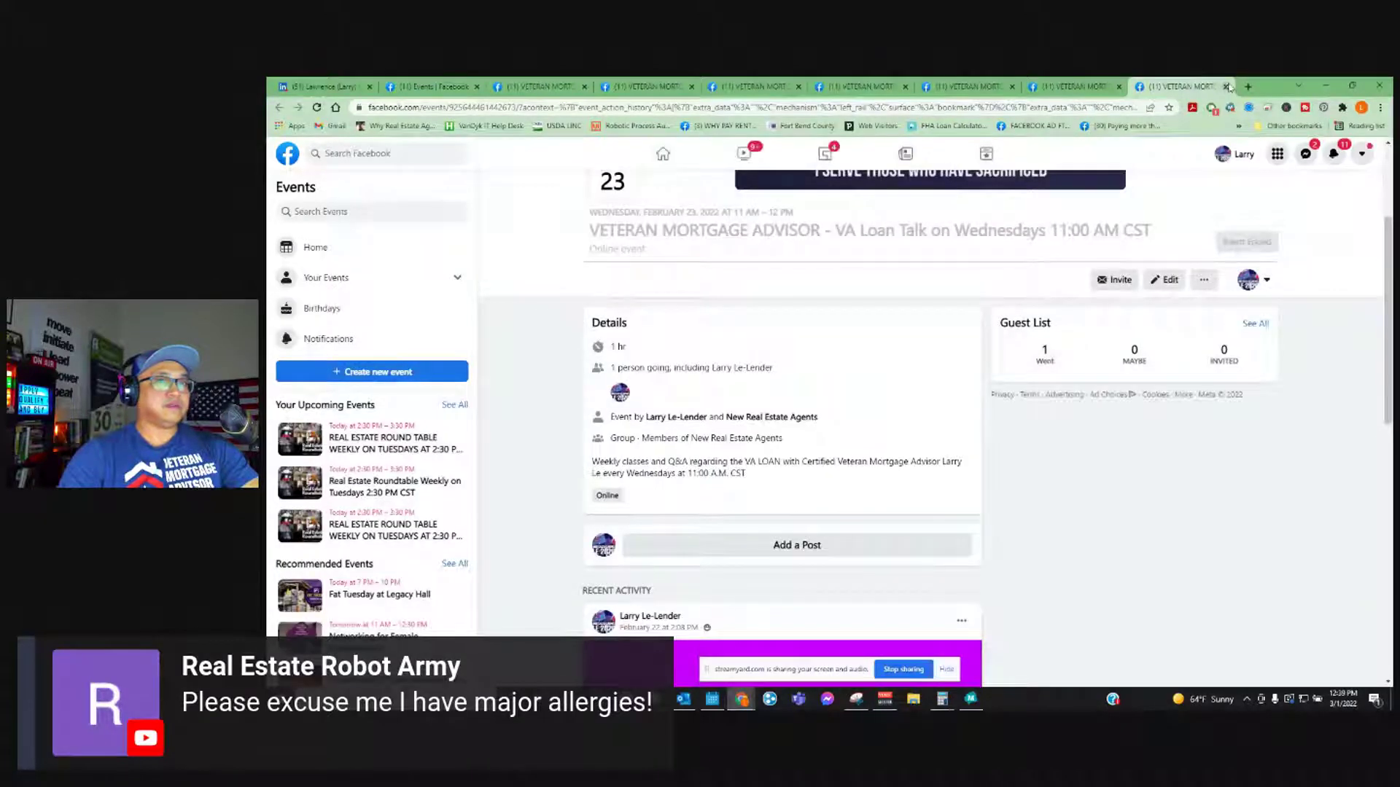
left_click(1229, 87)
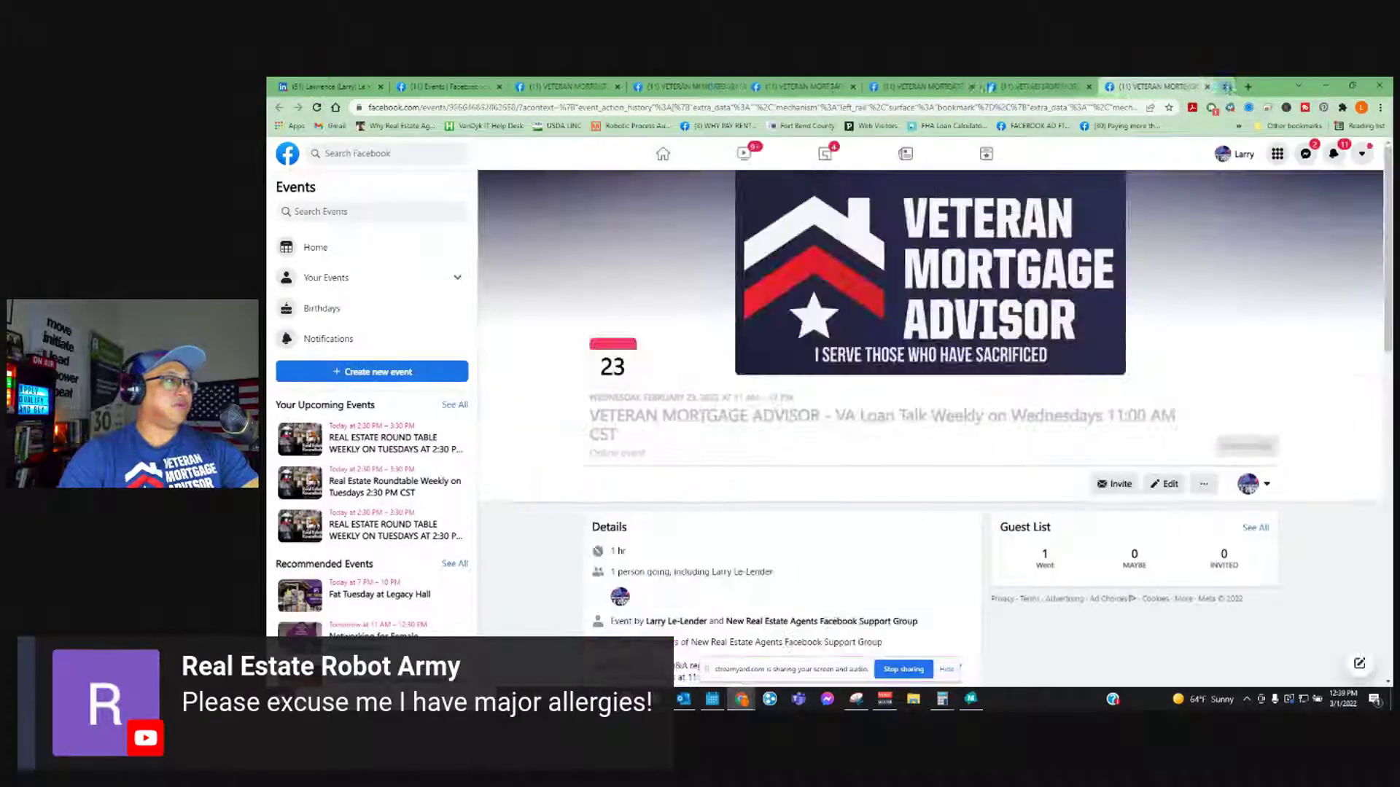
- Reopen the second February 23 VA Loan Talk listing from the past events, check its host group and close its tab
left_click(439, 87)
right_click(897, 353)
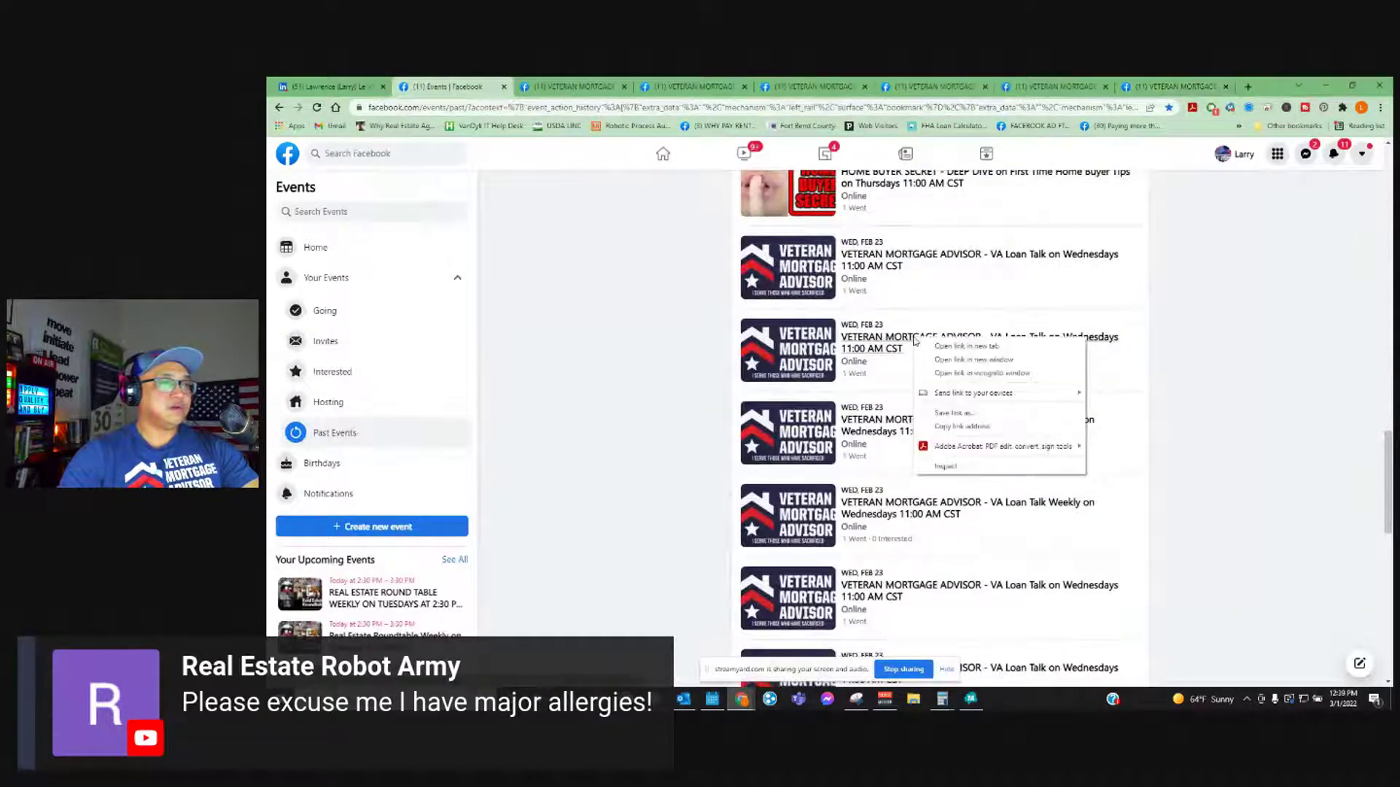
left_click(941, 348)
left_click(1164, 88)
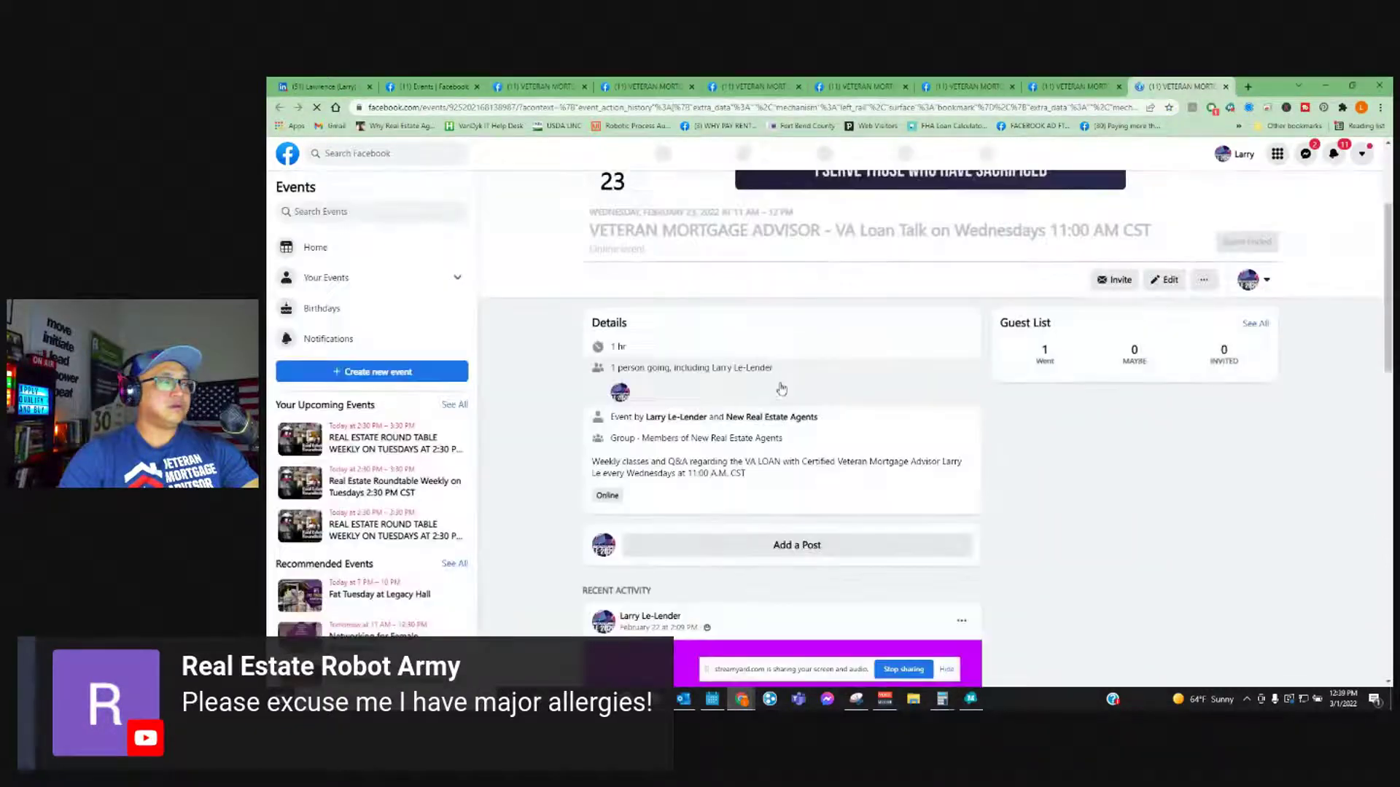
left_click(1226, 86)
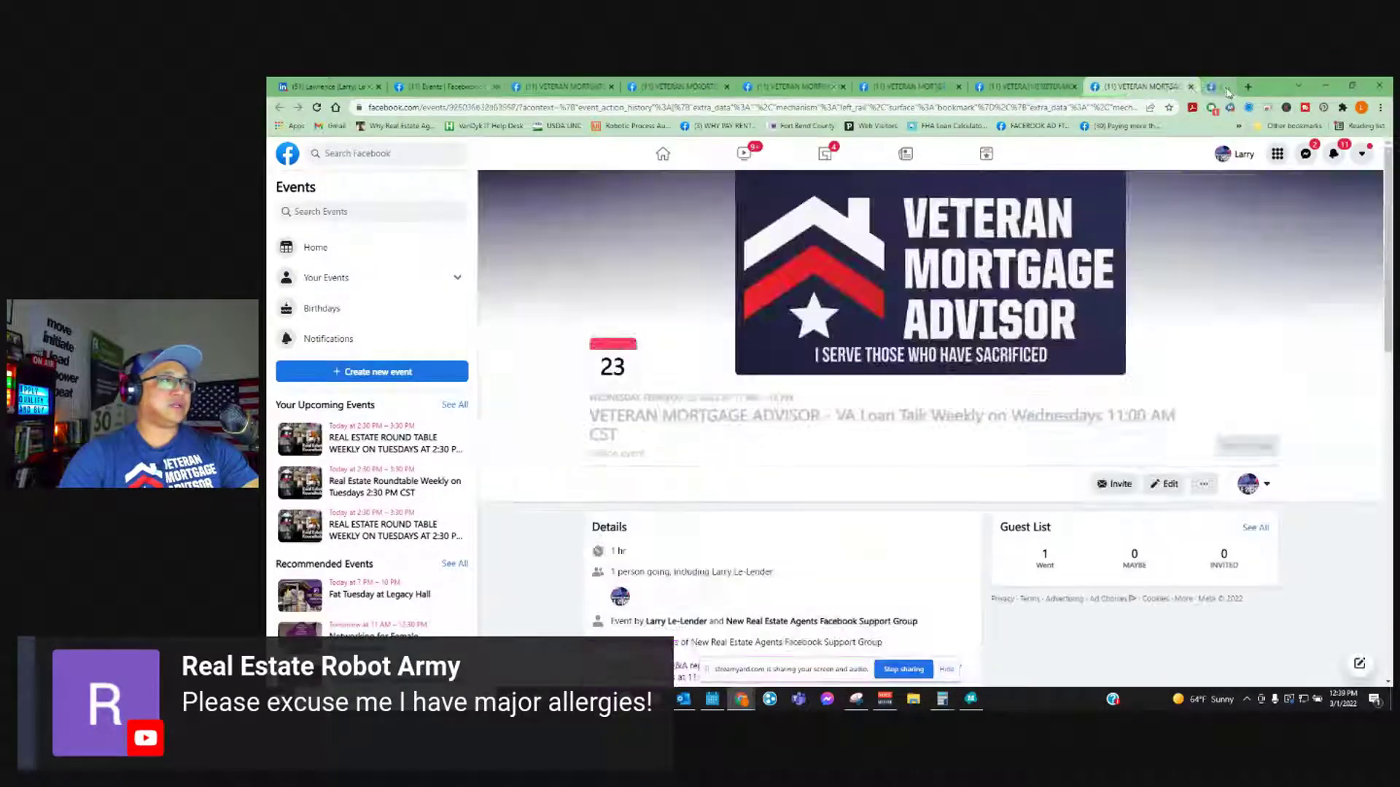
- Return to the past events list and look over the February 23 VA Loan Talk listings
left_click(438, 86)
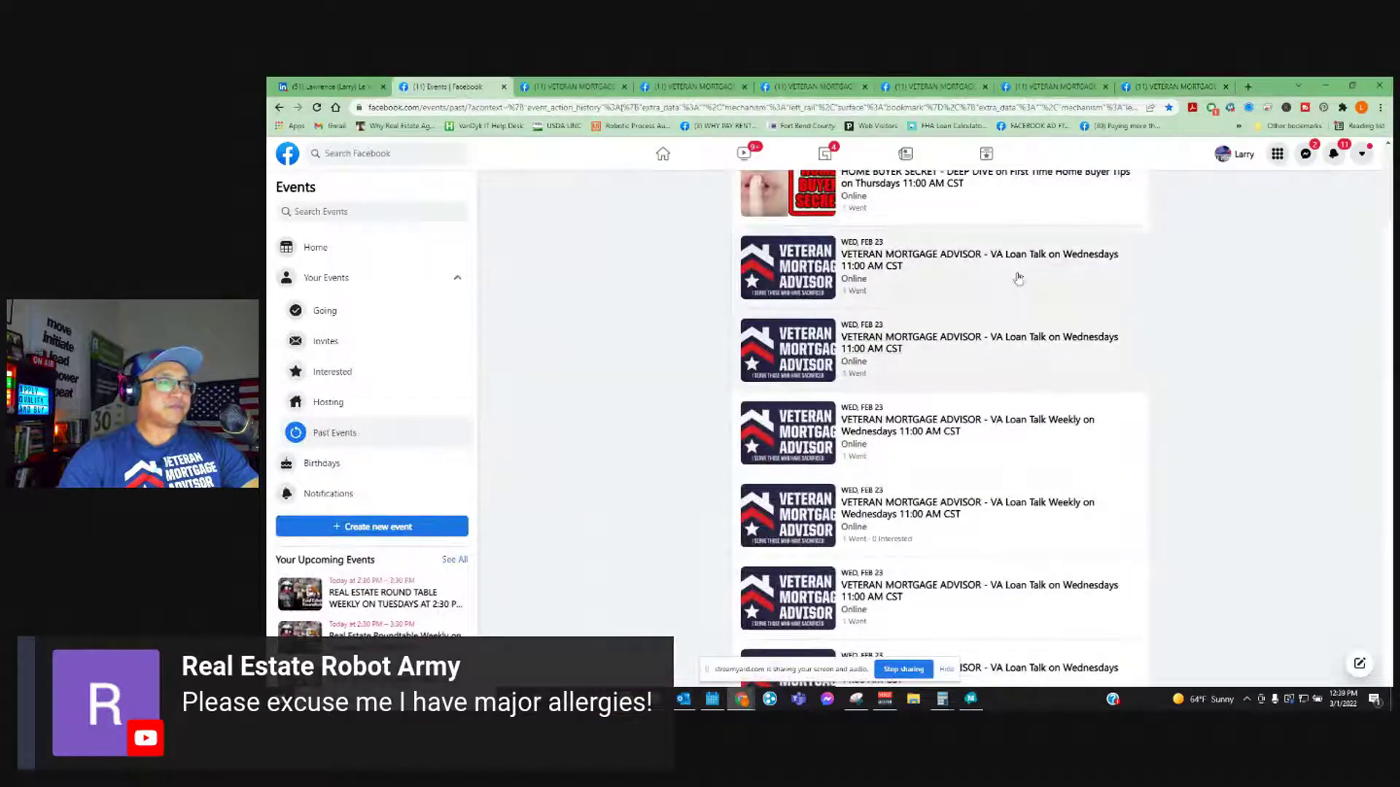
scroll(1031, 306, "down", 4)
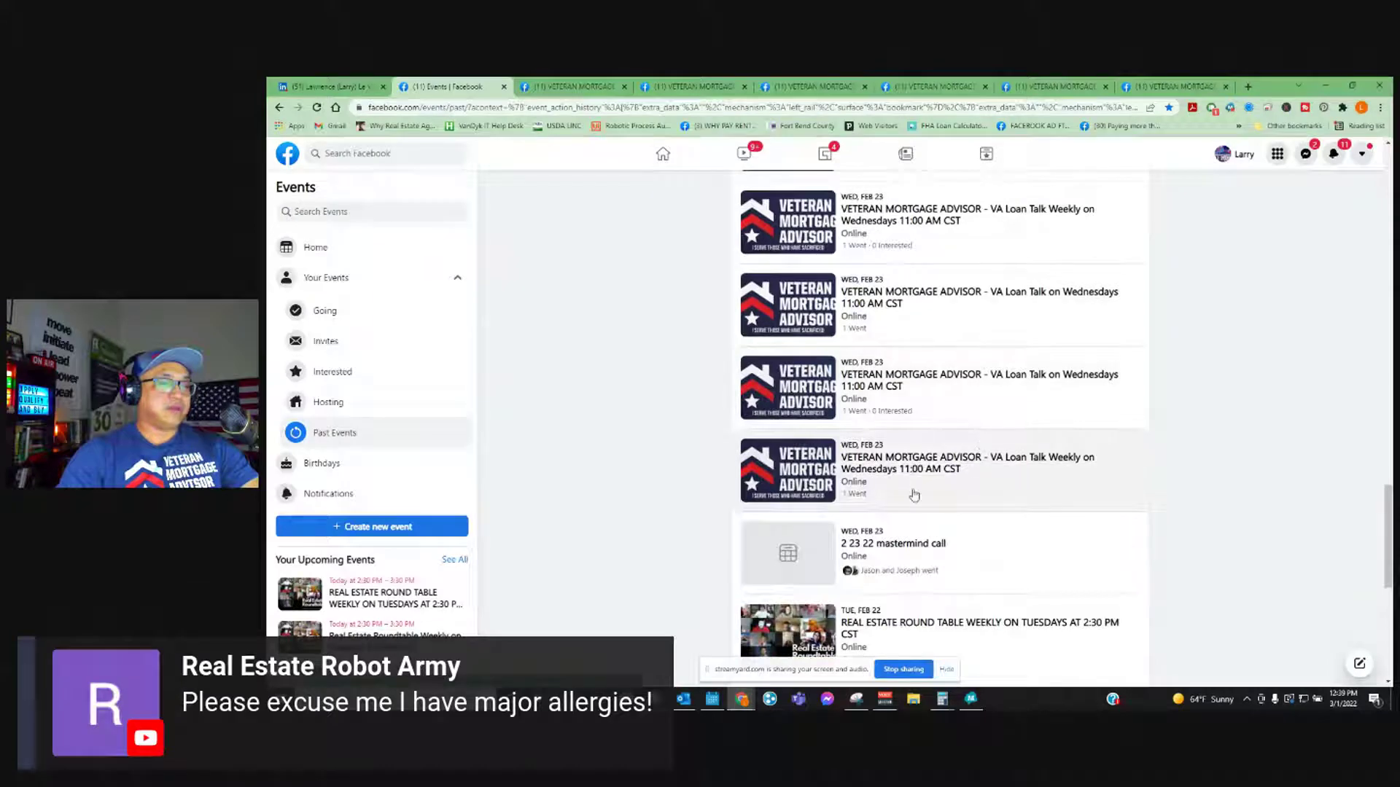
scroll(941, 481, "up", 3)
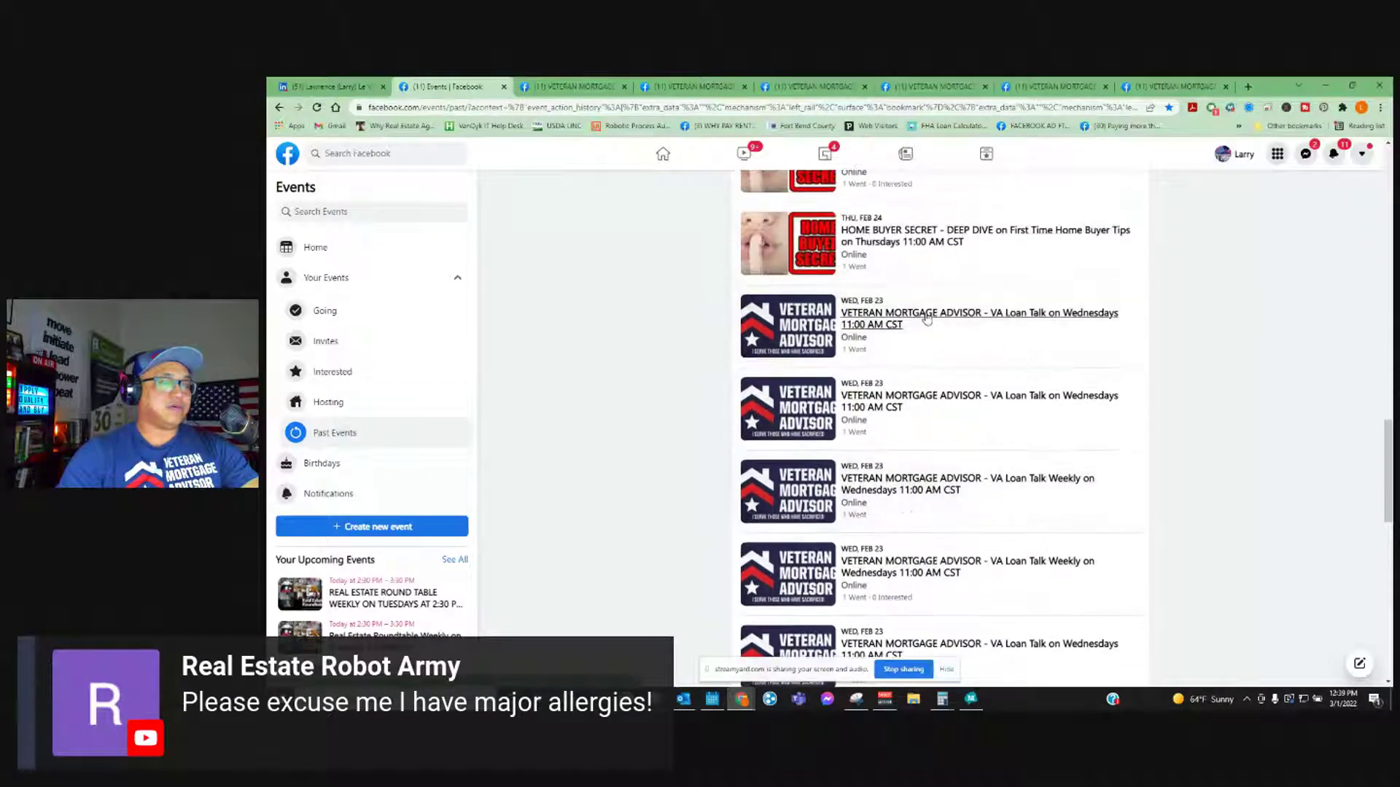
scroll(875, 350, "down", 3)
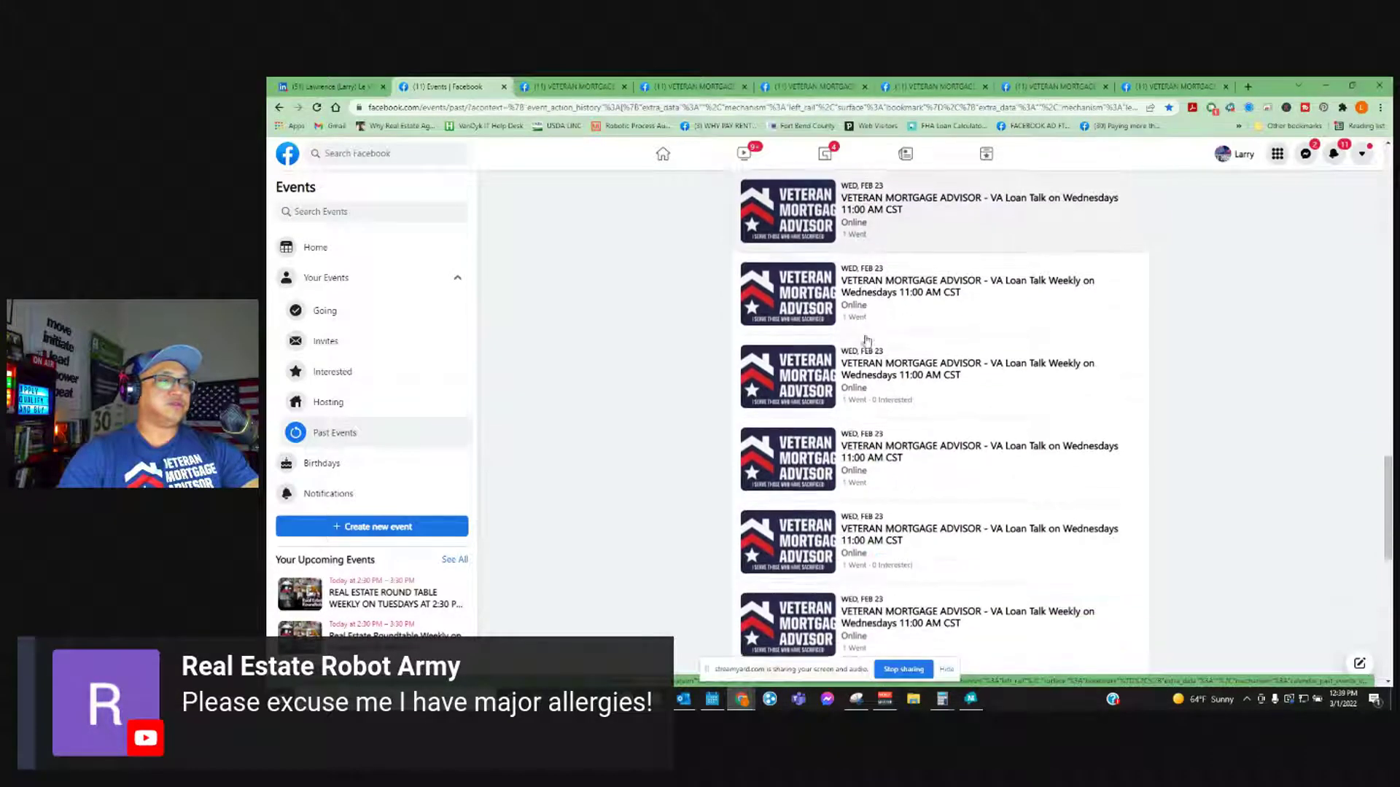
scroll(916, 423, "up", 1)
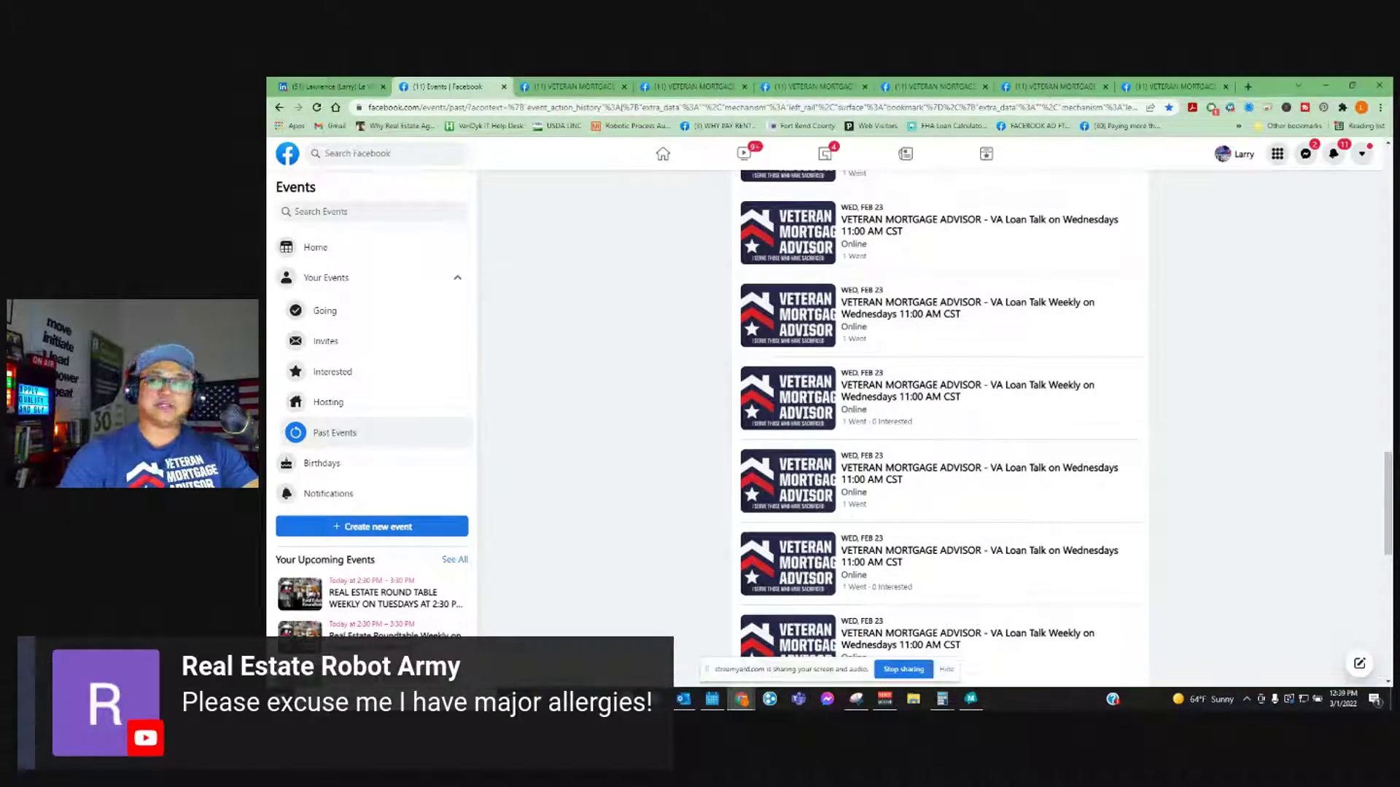
- Bring up the Zoom webinar page for VA Loan Talk Weekly at full size and examine its source tracking links
left_click_drag(1391, 113, 646, 203)
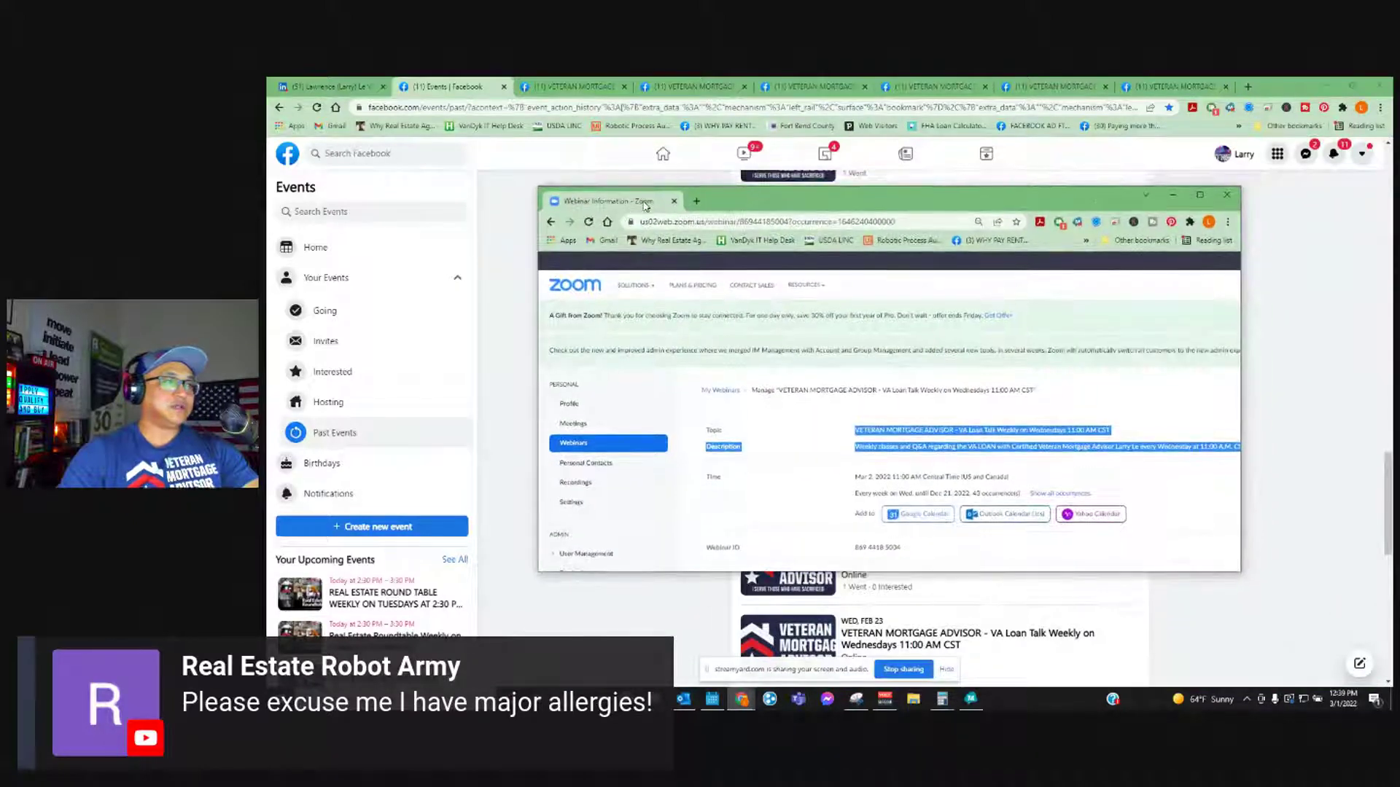
double_click(647, 204)
left_click(1174, 447)
scroll(1174, 447, "down", 15)
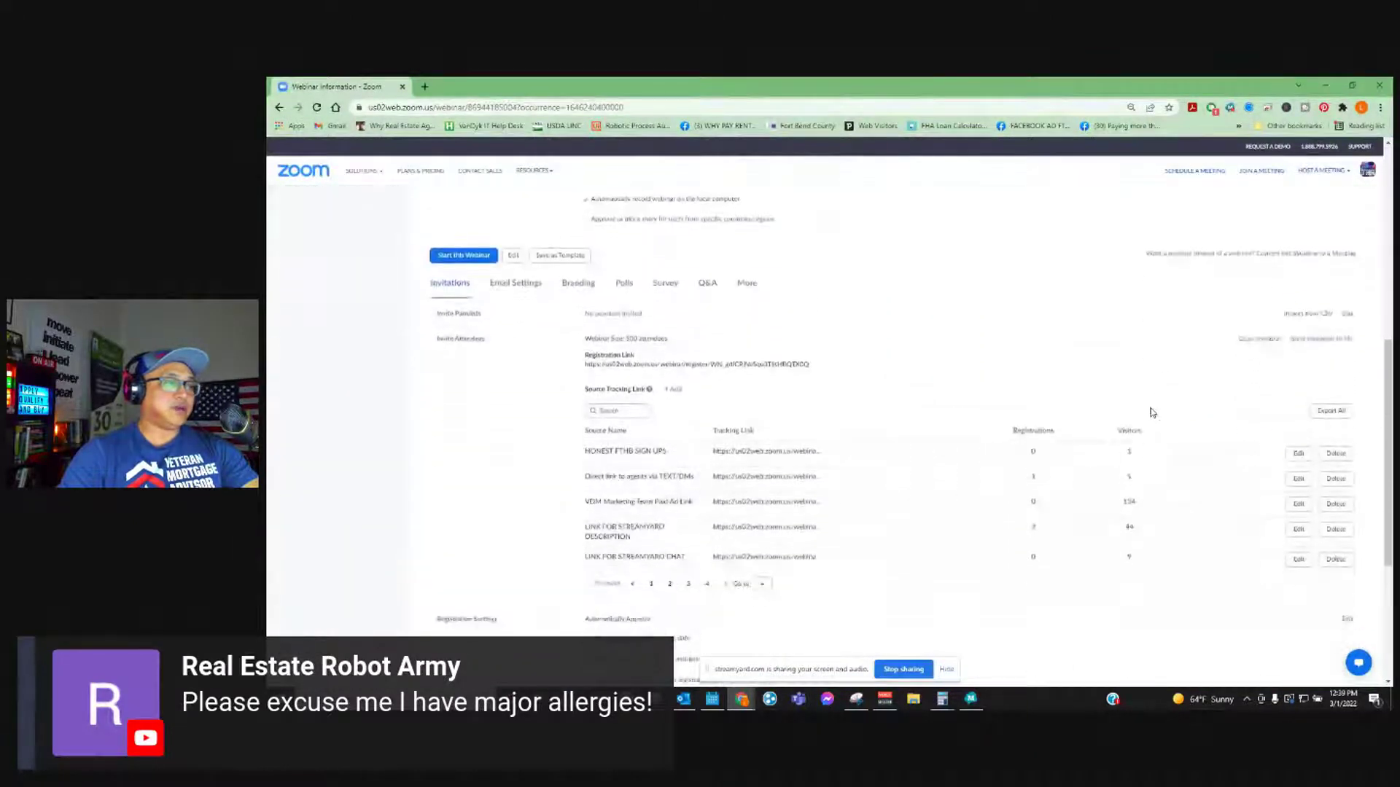
left_click(652, 410)
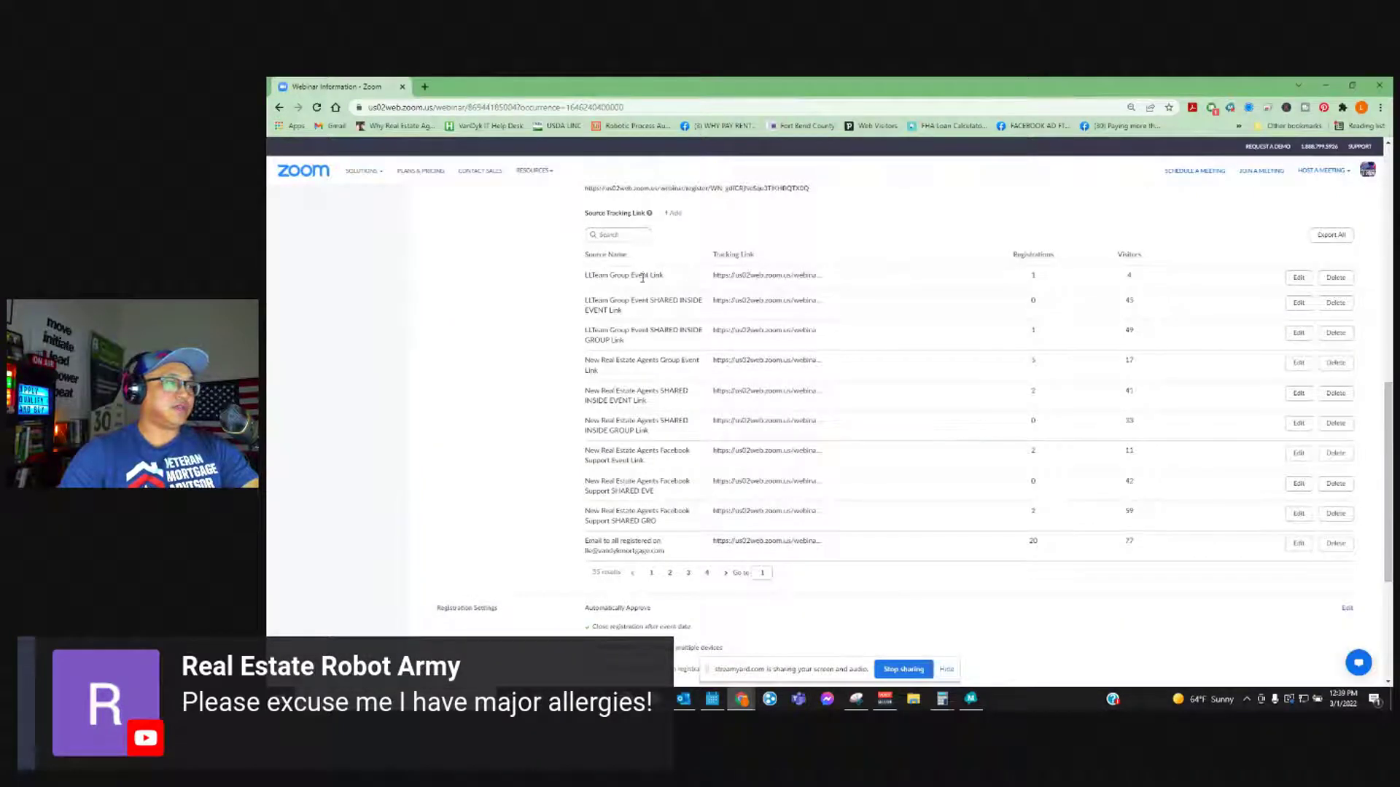
- Arrange the Facebook events window and the Zoom webinar window side by side, each filling half the screen
left_click_drag(475, 89, 1255, 219)
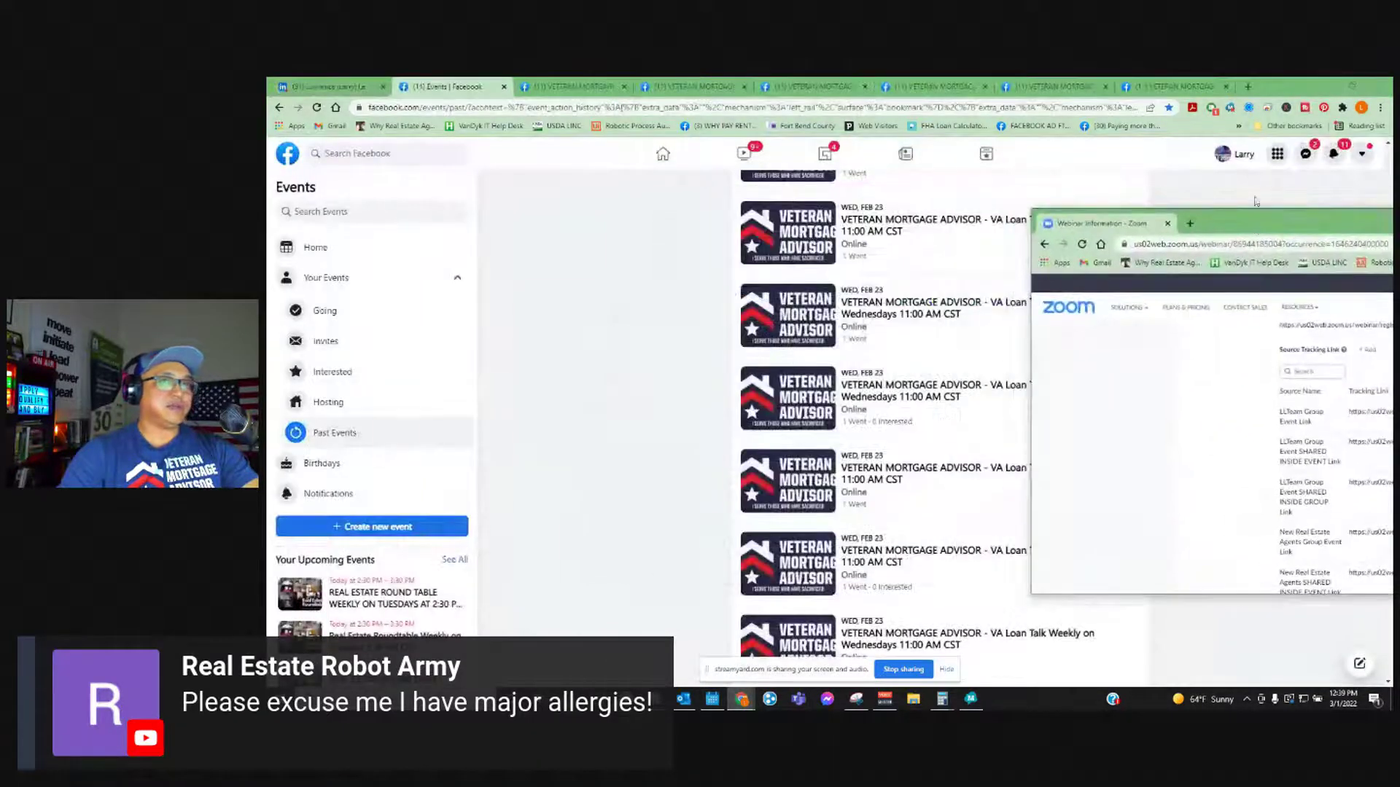
left_click_drag(1277, 93, 839, 99)
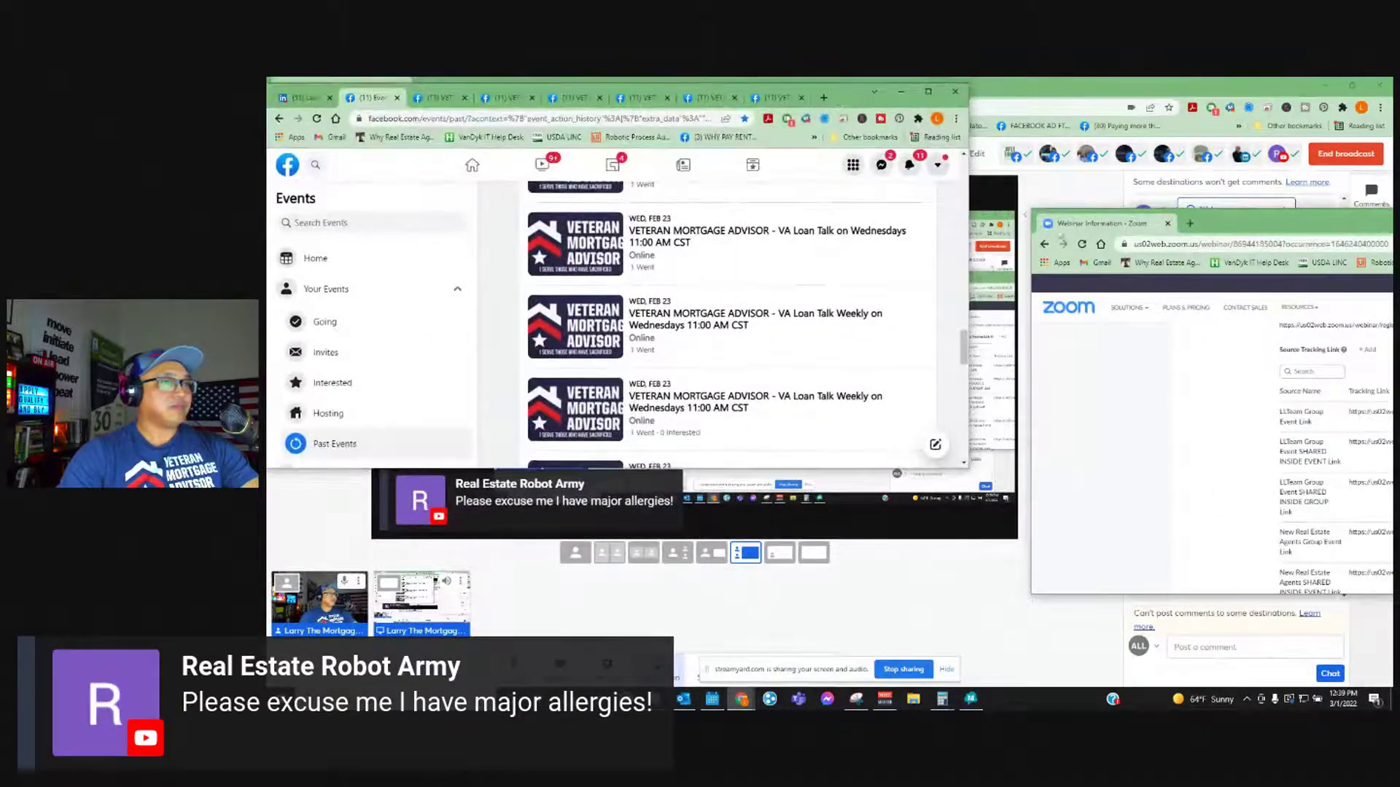
left_click_drag(969, 261, 781, 263)
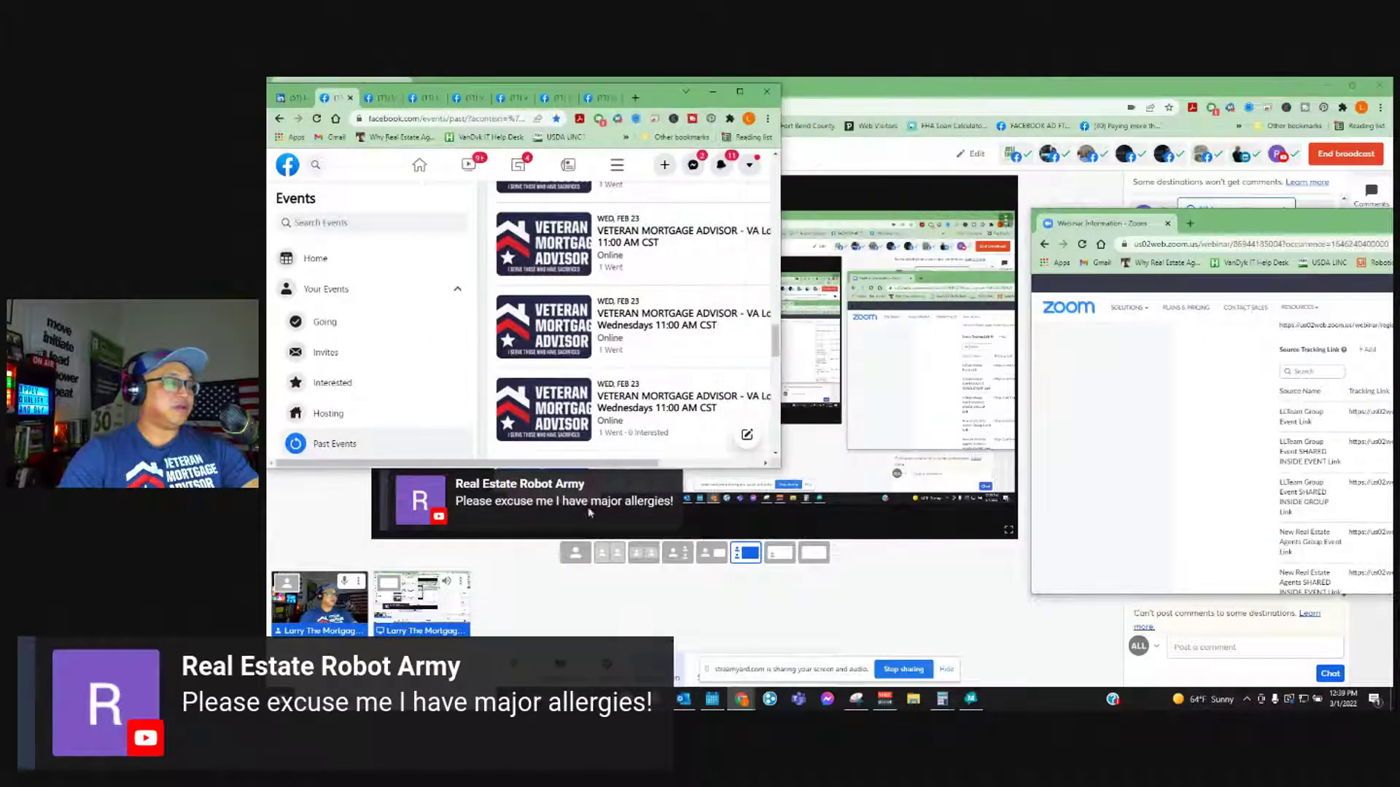
left_click_drag(673, 469, 673, 682)
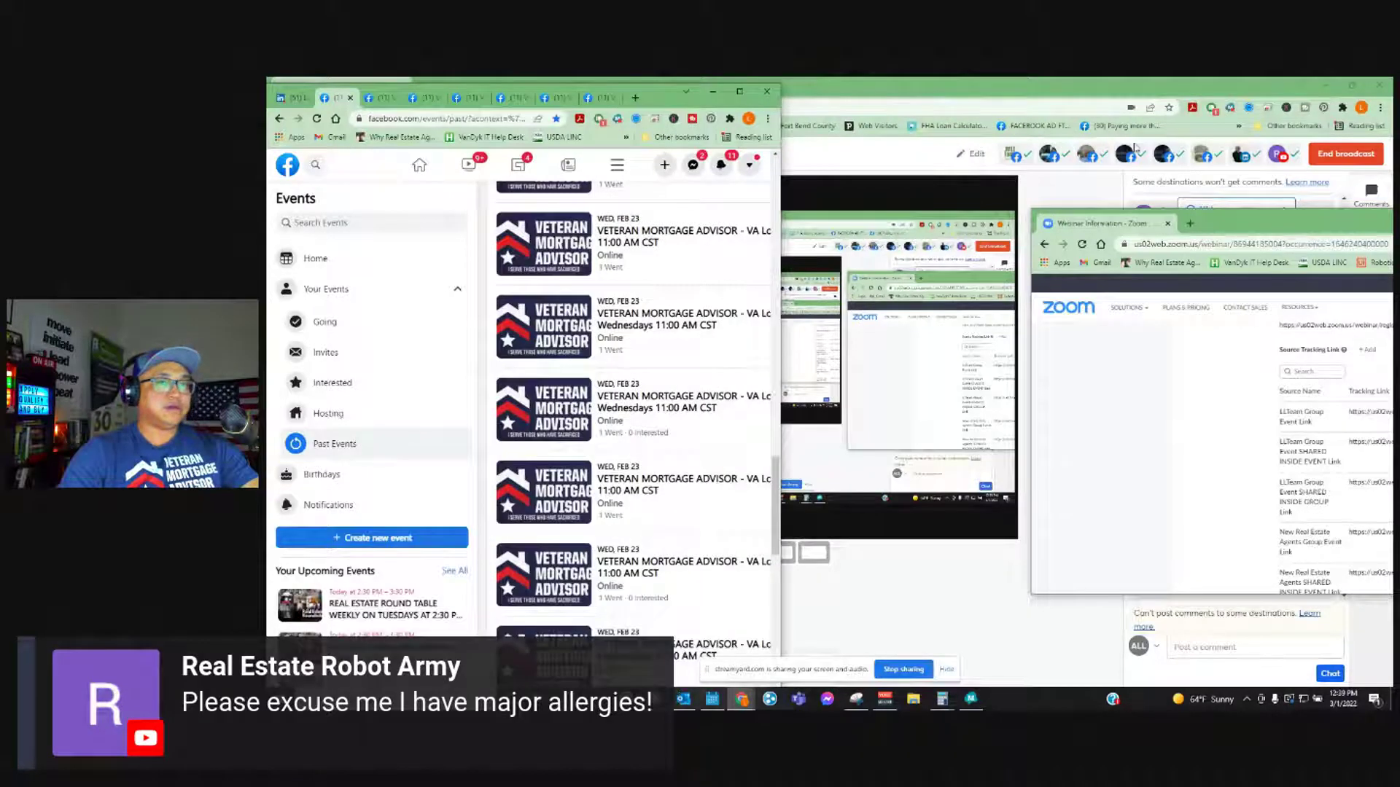
left_click_drag(1242, 227, 1392, 118)
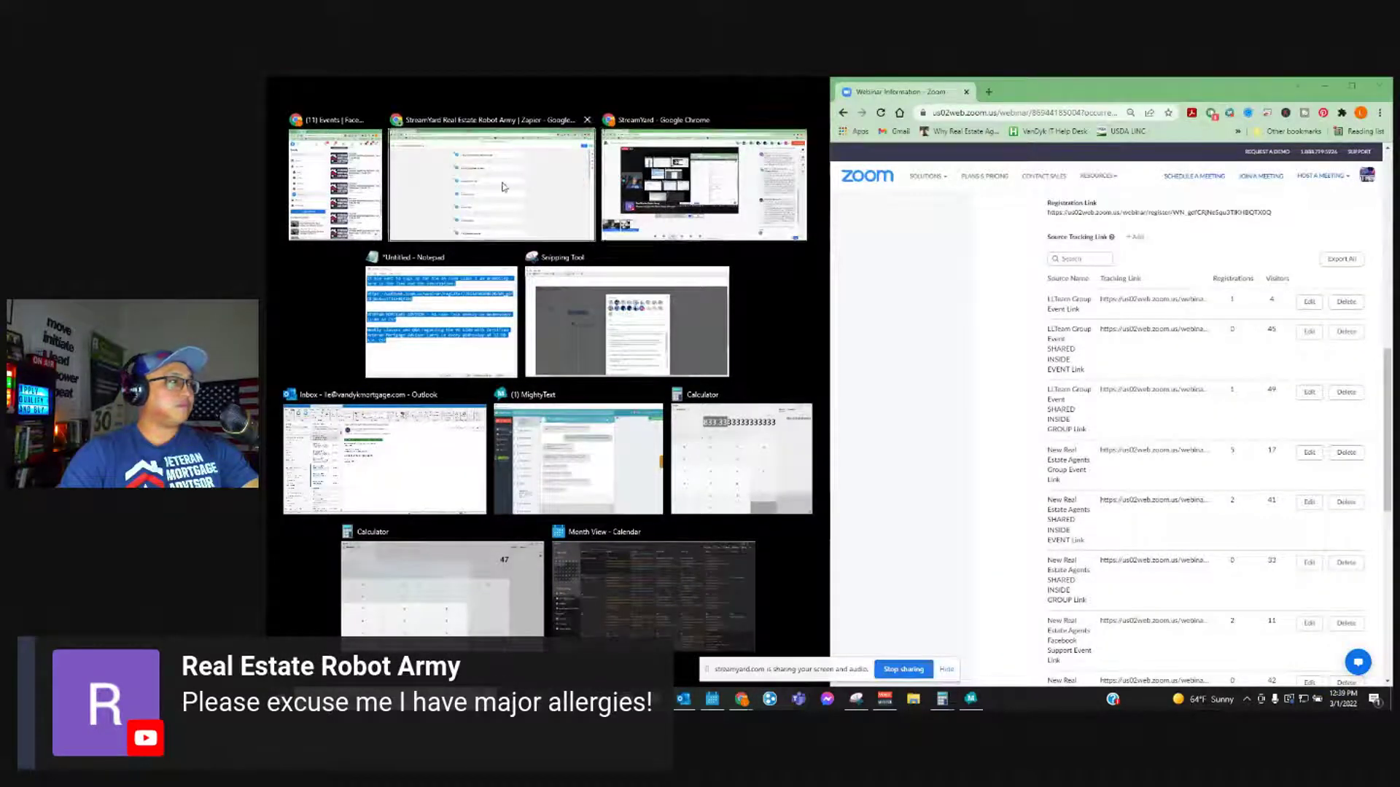
left_click(350, 191)
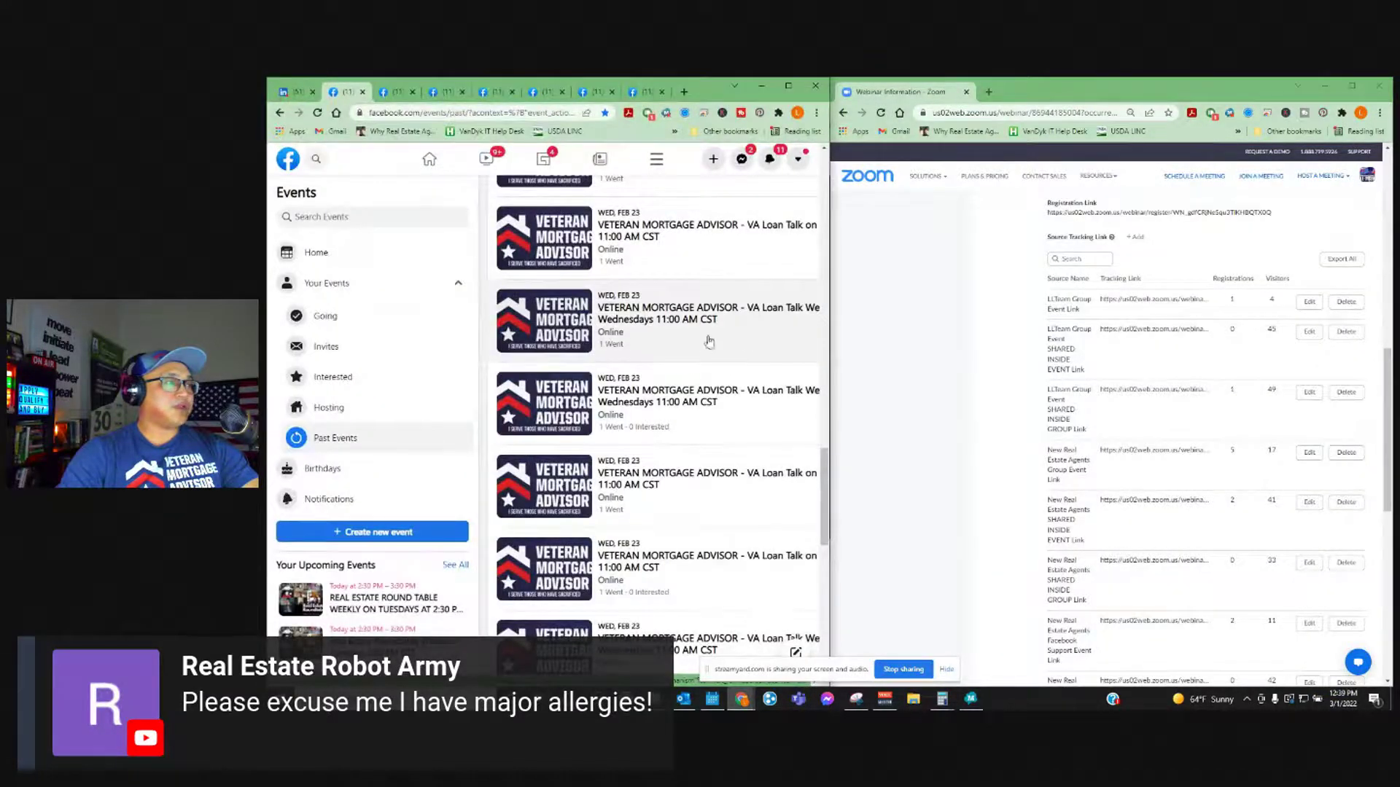
- Open the first February 23 VA Loan Talk event from the past events and compare its host group with the Zoom tracking links
scroll(999, 365, "up", 1)
scroll(687, 350, "up", 4)
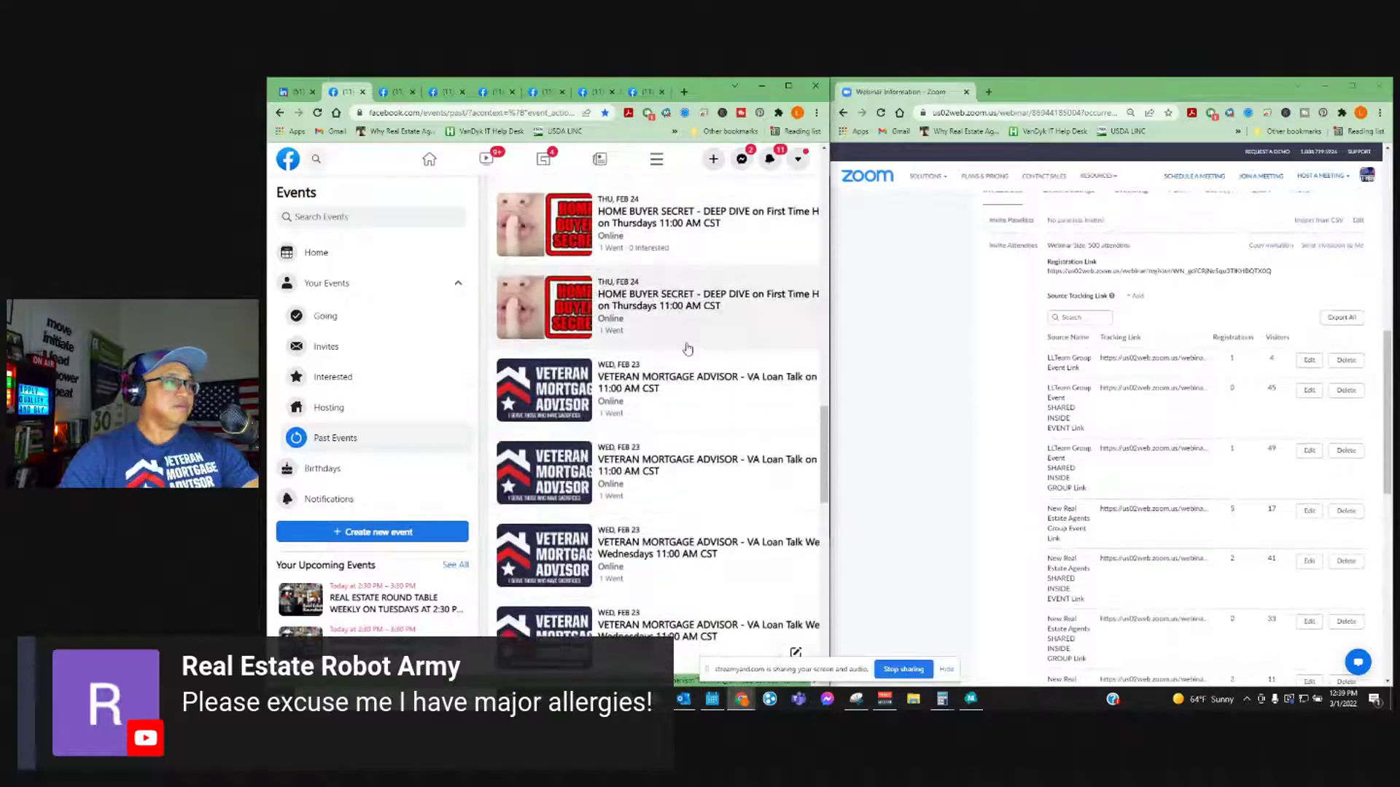
left_click(676, 378)
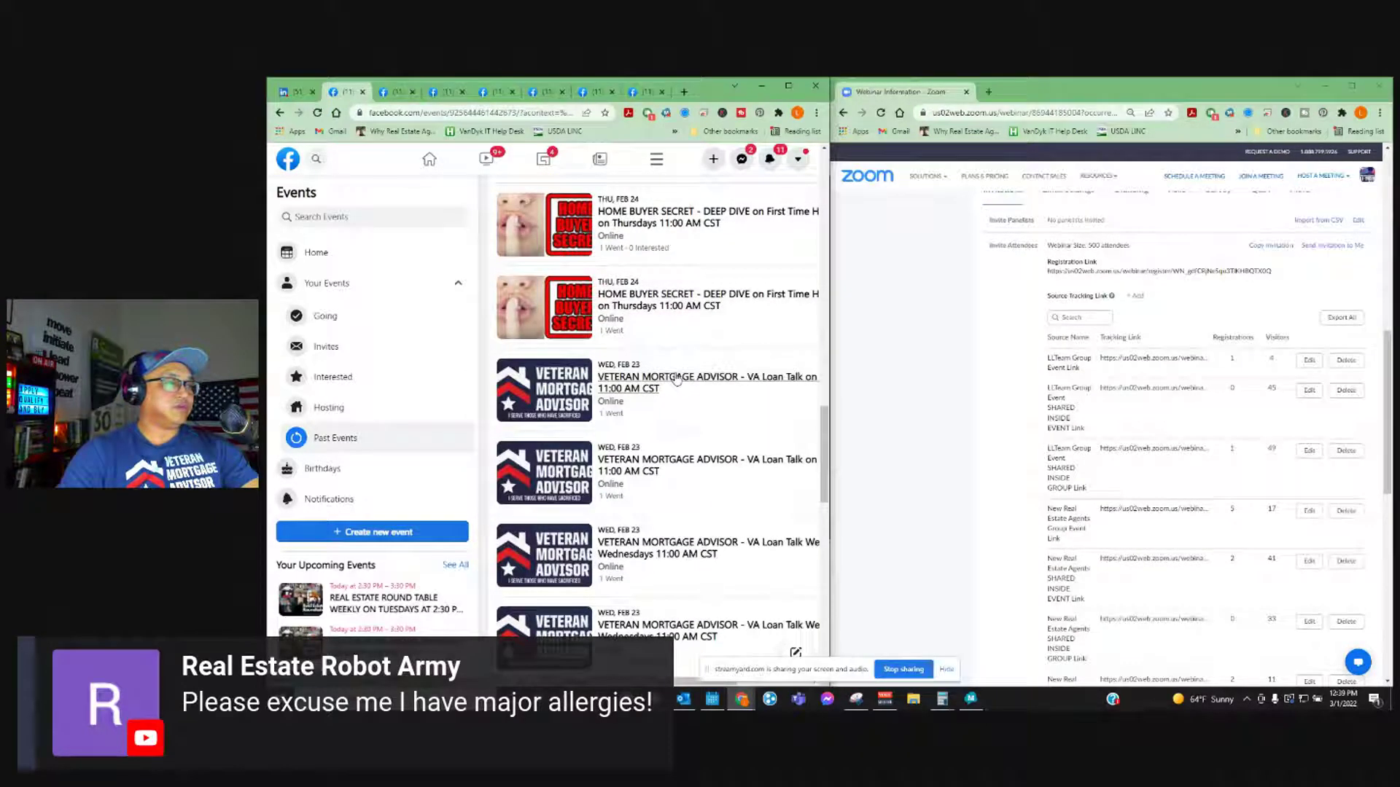
scroll(677, 379, "down", 3)
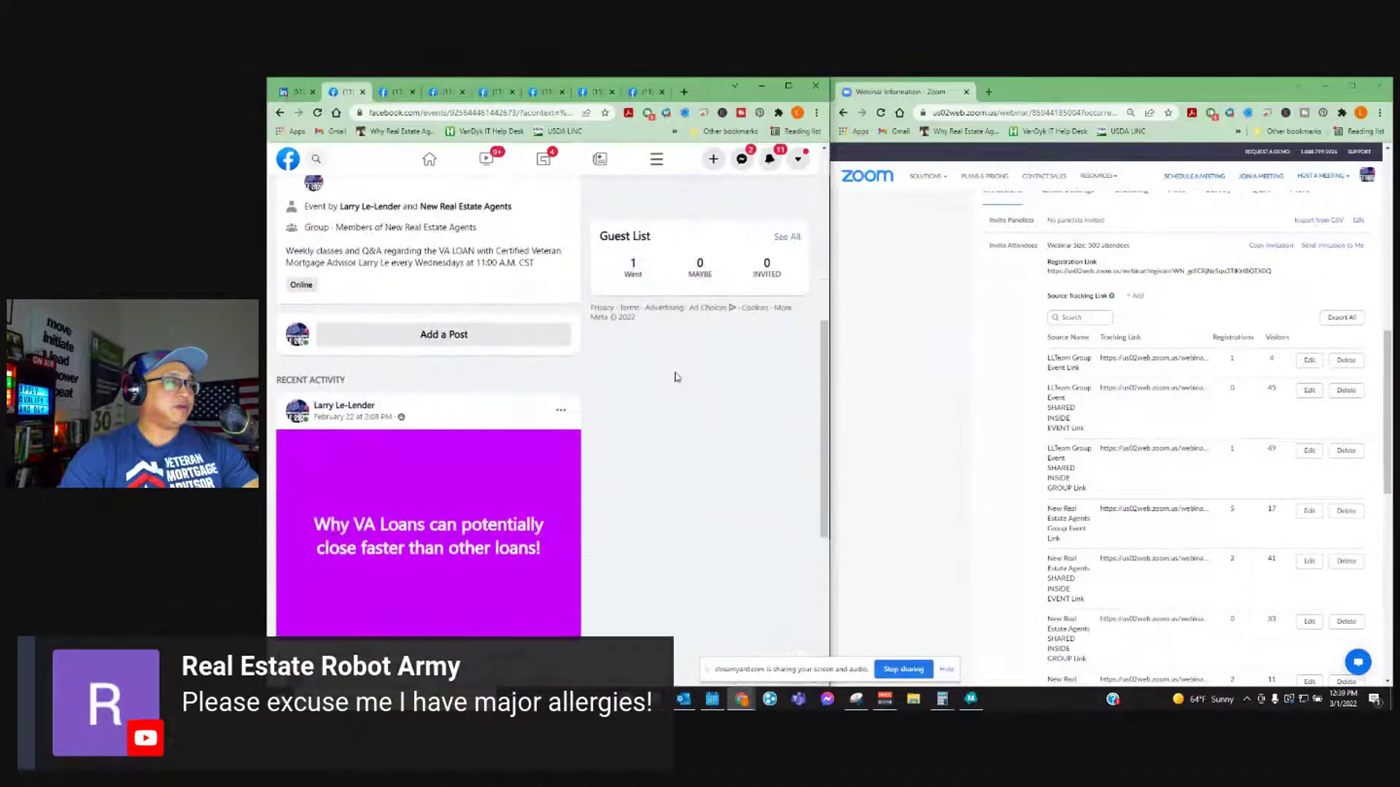
scroll(1134, 452, "down", 3)
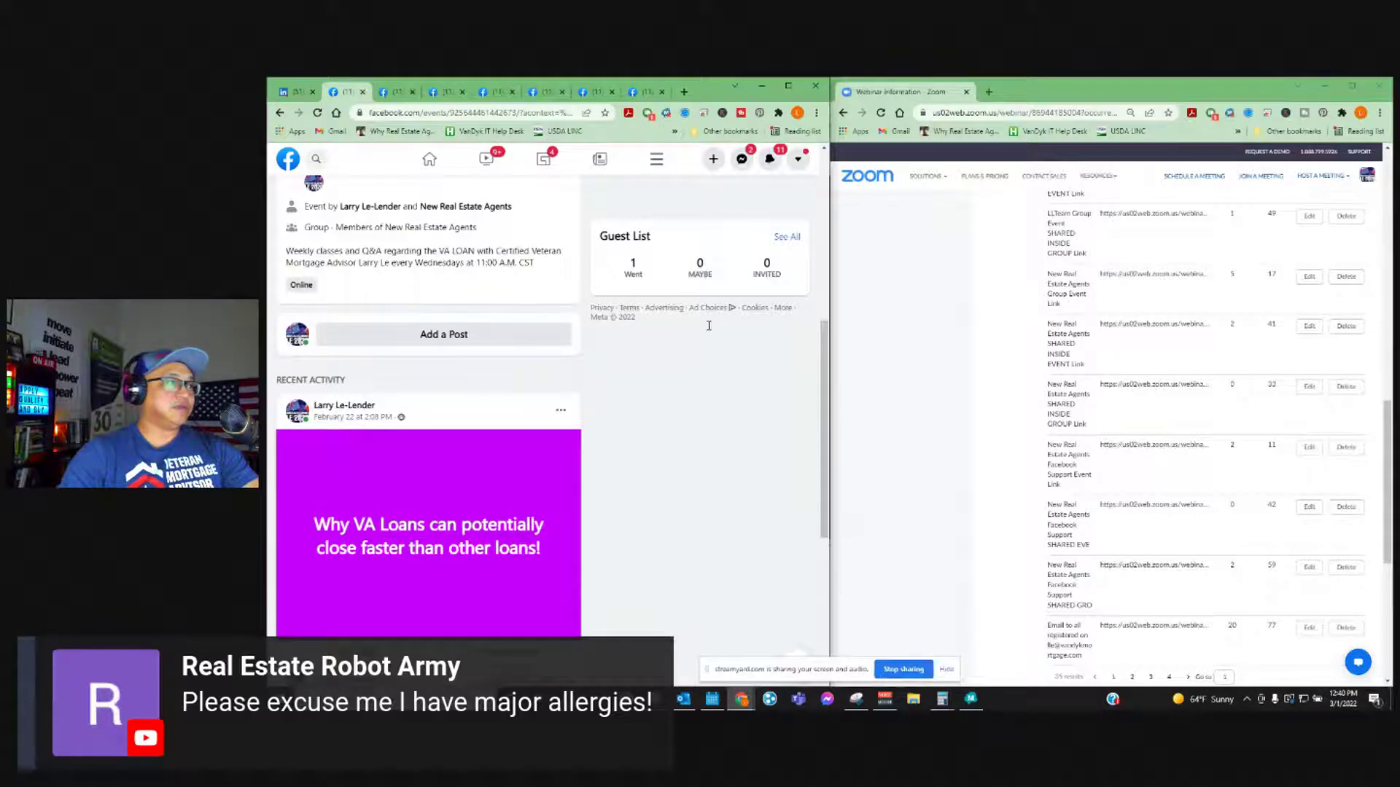
scroll(751, 357, "up", 5)
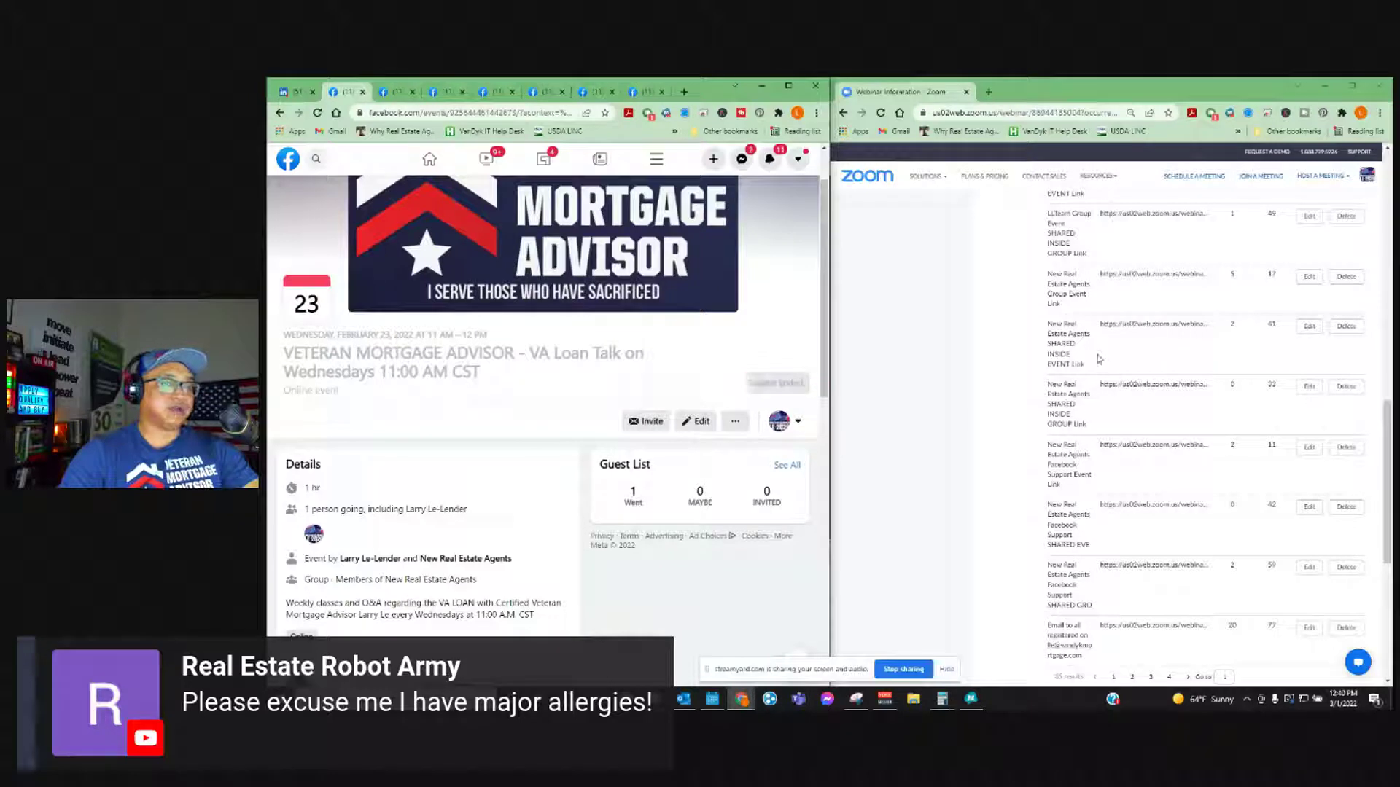
- Highlight the New Real Estate Agents Group Event Link tracking entry and review the posts inside the matching Facebook event
left_click_drag(1034, 277, 1163, 284)
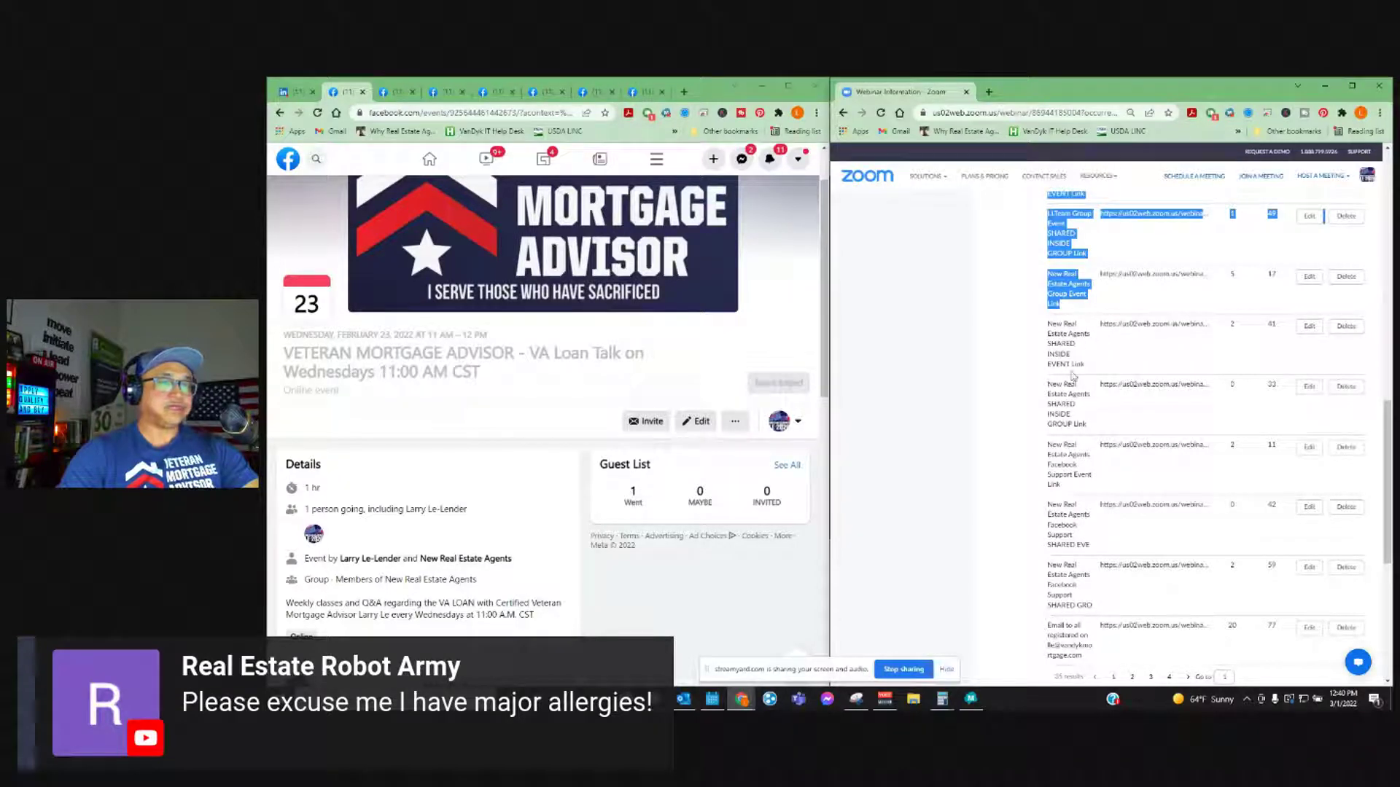
scroll(625, 372, "down", 8)
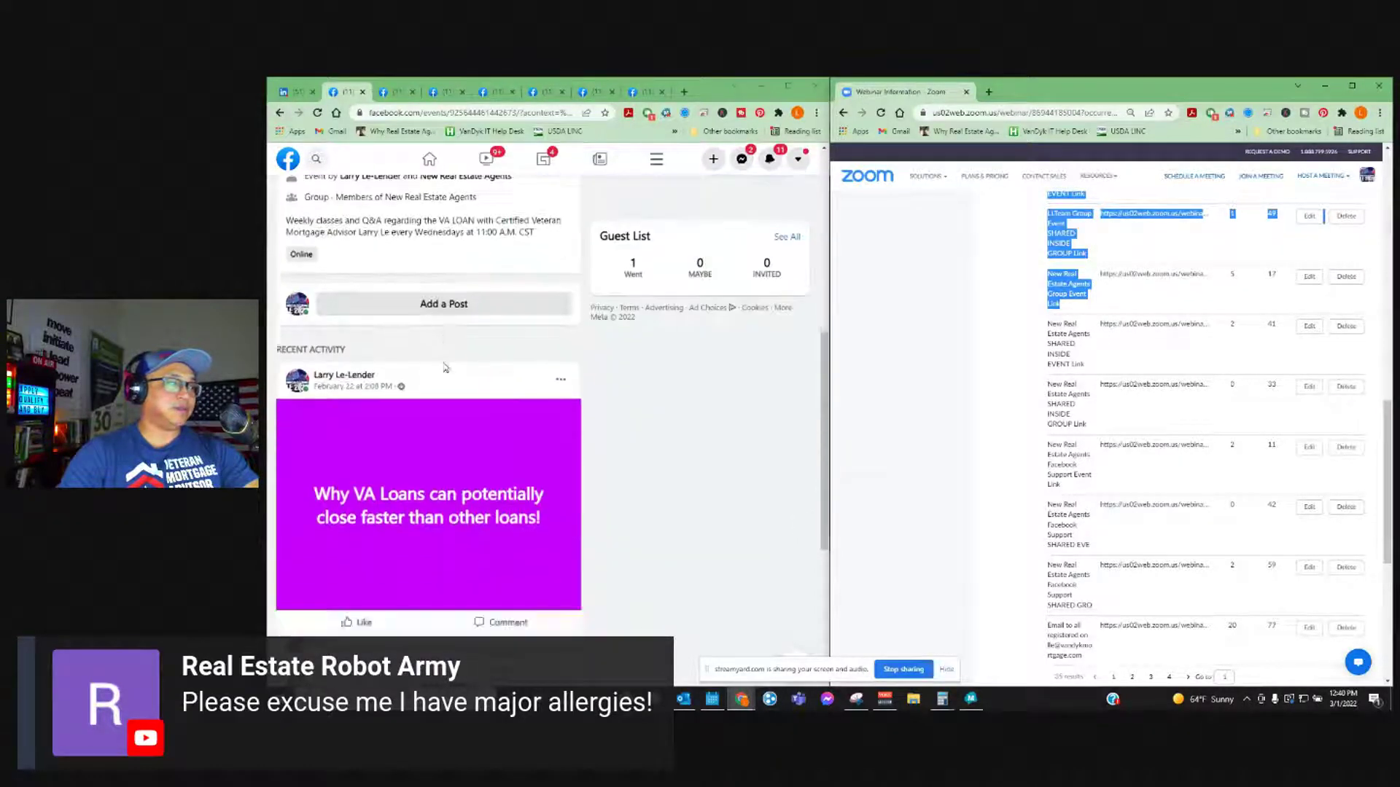
scroll(468, 474, "up", 1)
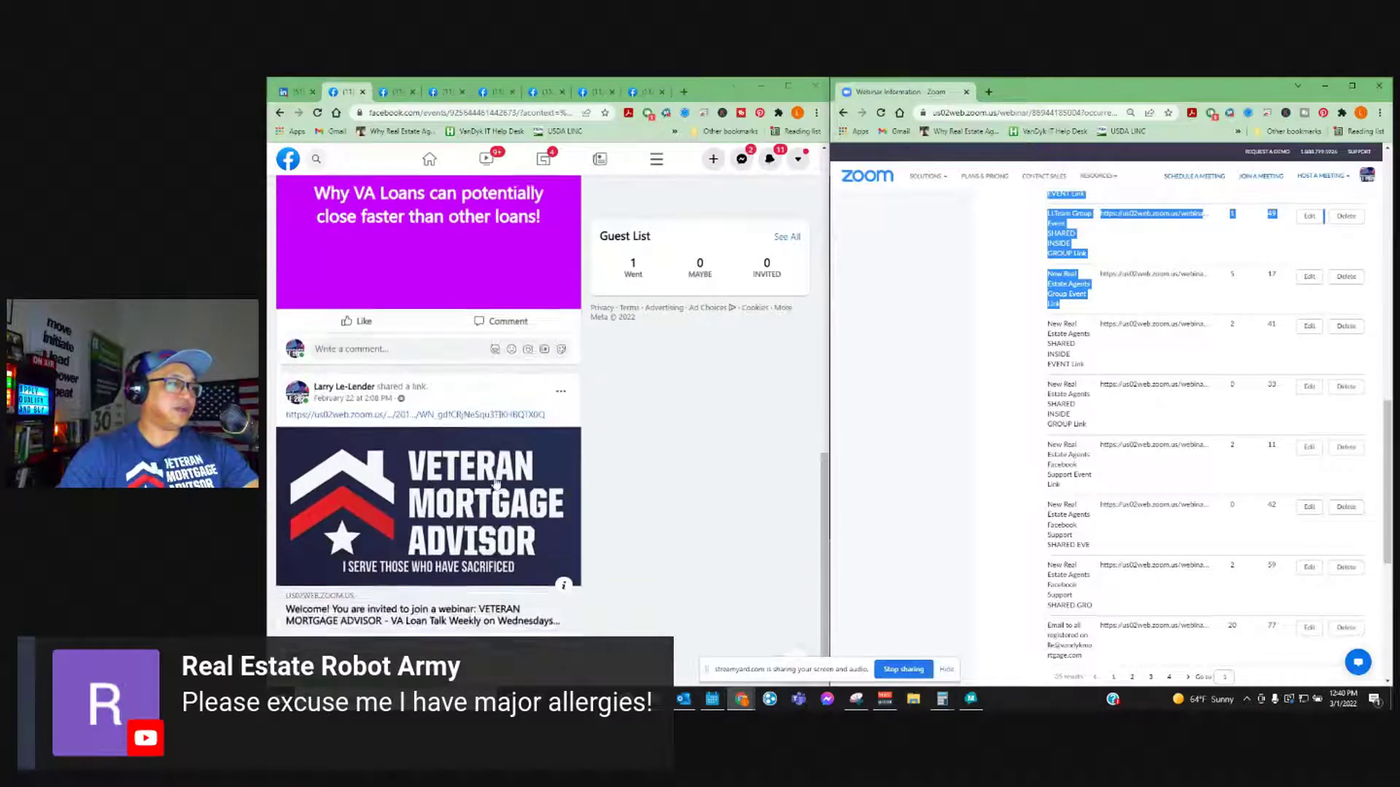
scroll(474, 404, "up", 6)
scroll(729, 405, "up", 3)
scroll(780, 437, "down", 10)
scroll(533, 554, "up", 2)
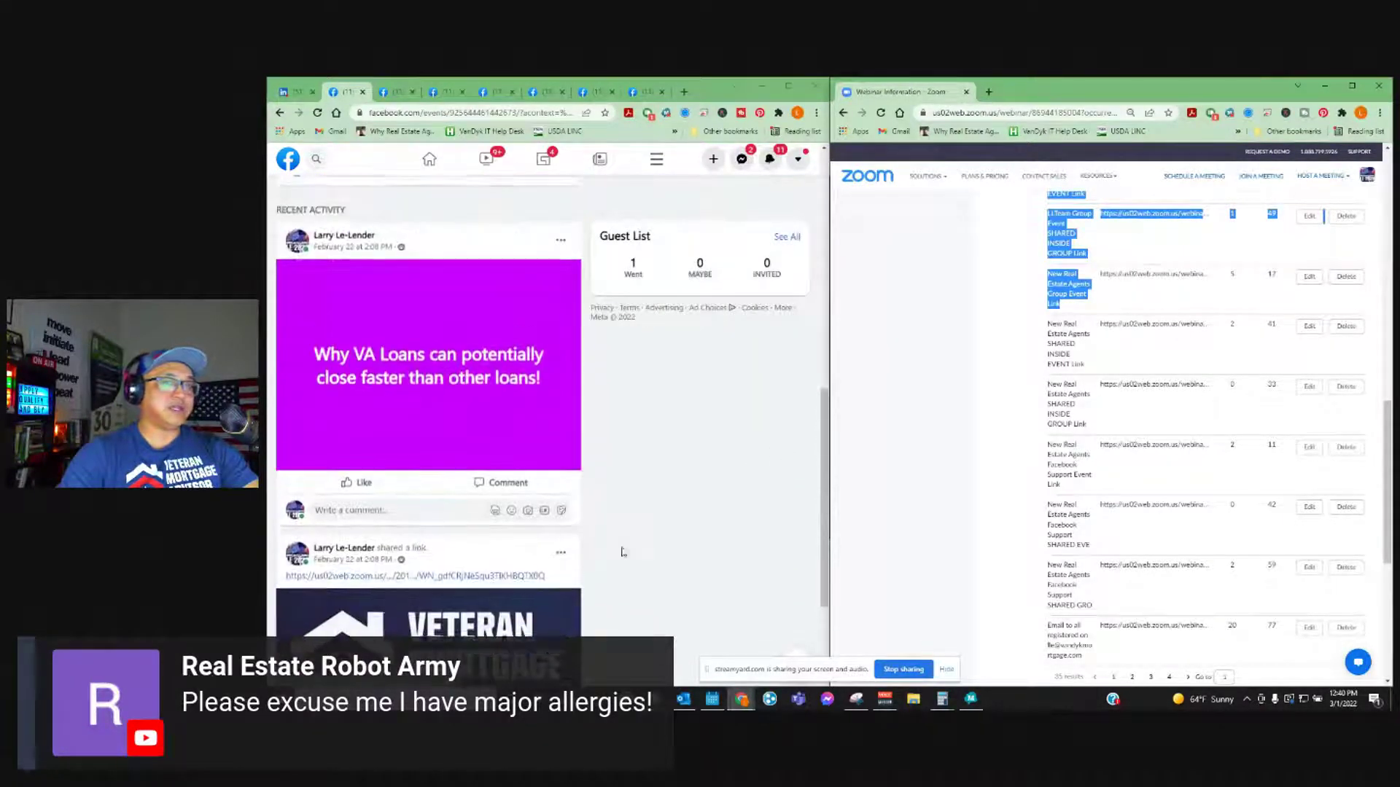
left_click(1197, 359)
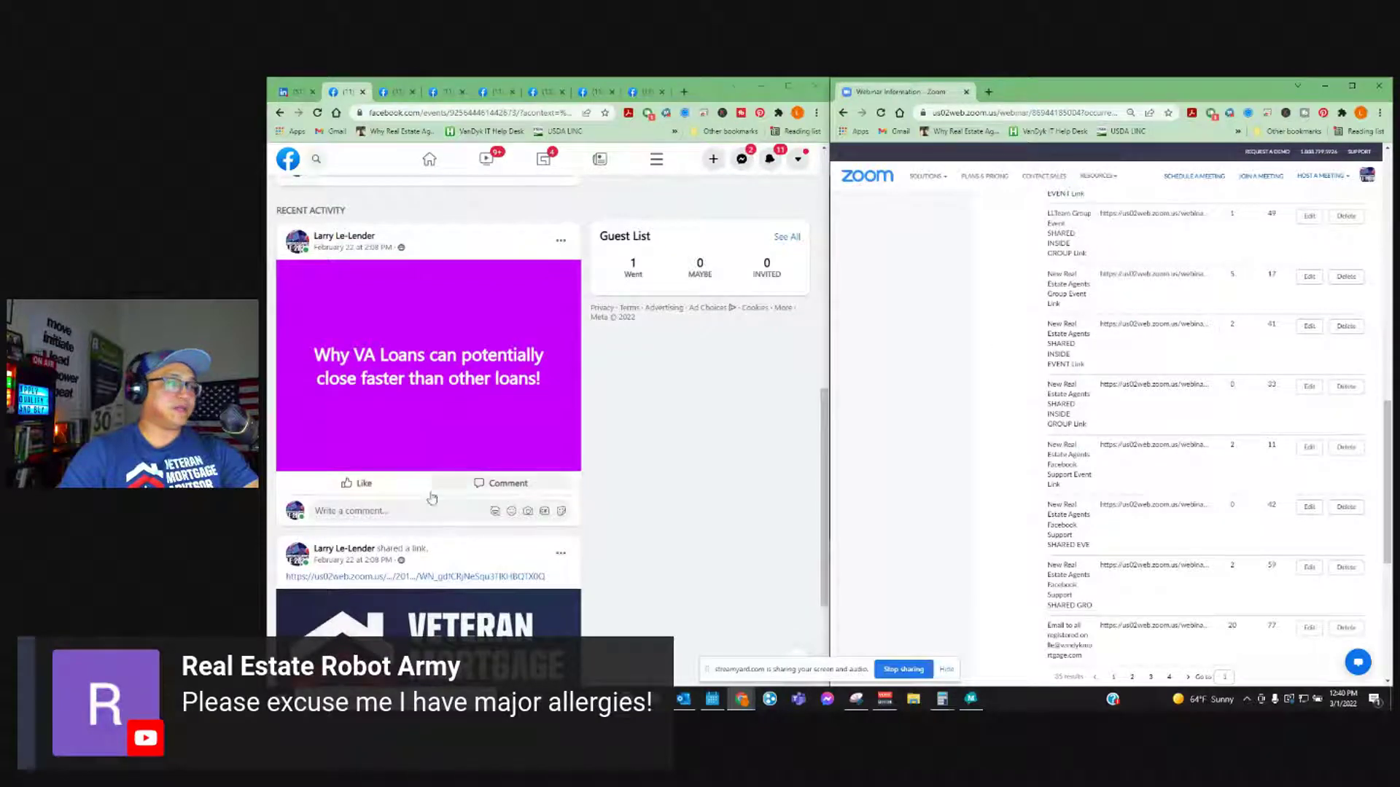
- Compare the Zoom link post shared in the event with the New Real Estate Agents SHARED INSIDE EVENT tracking link's registrations and visitors
scroll(437, 487, "down", 3)
scroll(441, 488, "up", 6)
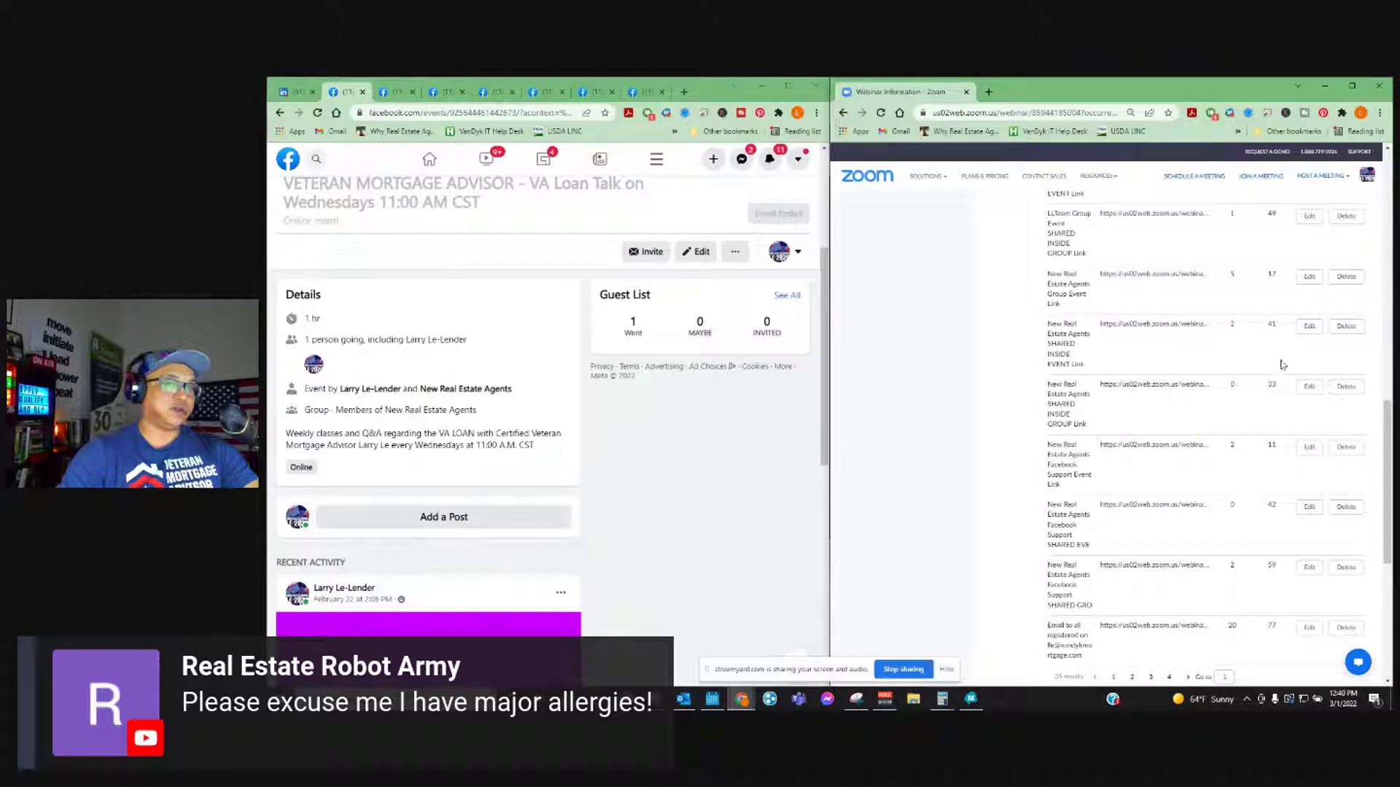
scroll(656, 505, "up", 3)
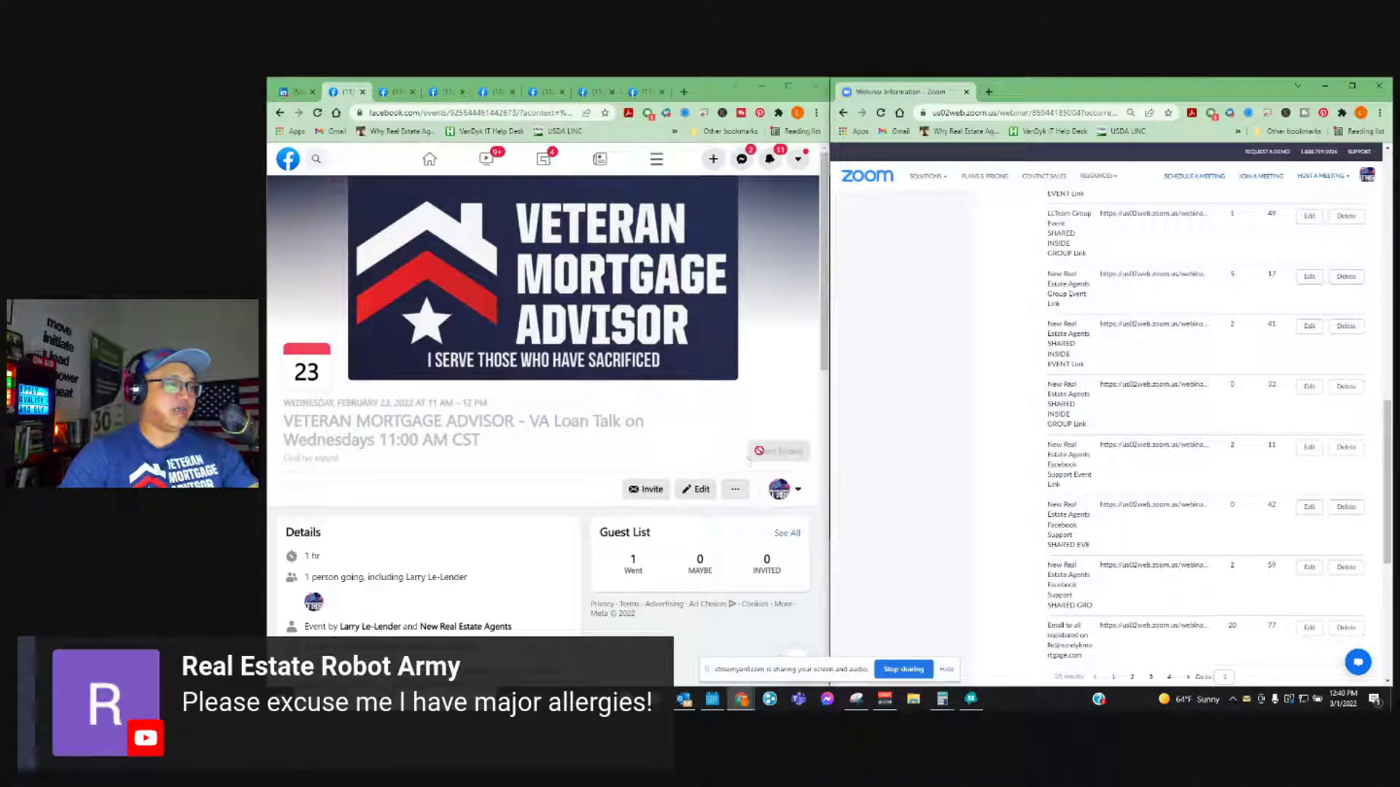
scroll(781, 443, "down", 8)
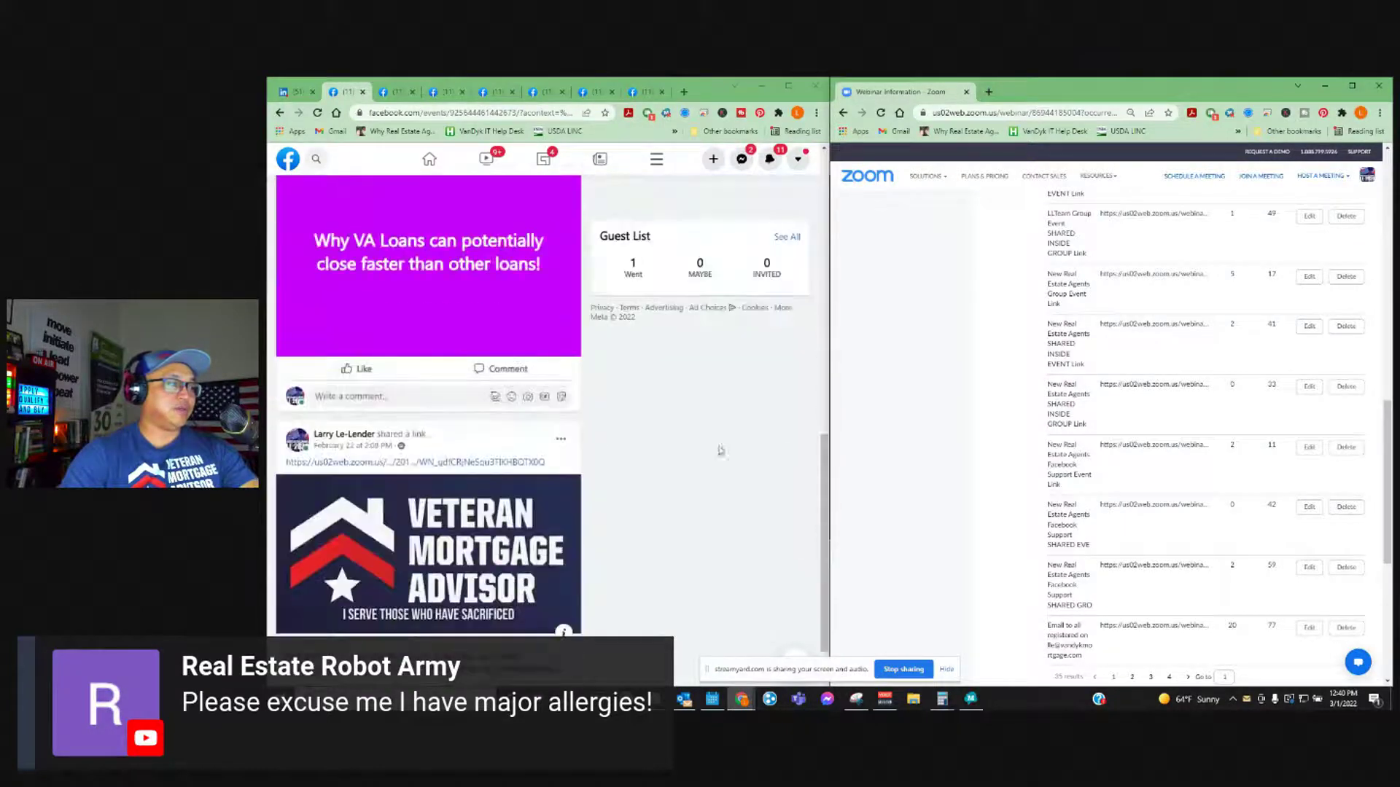
scroll(510, 506, "down", 2)
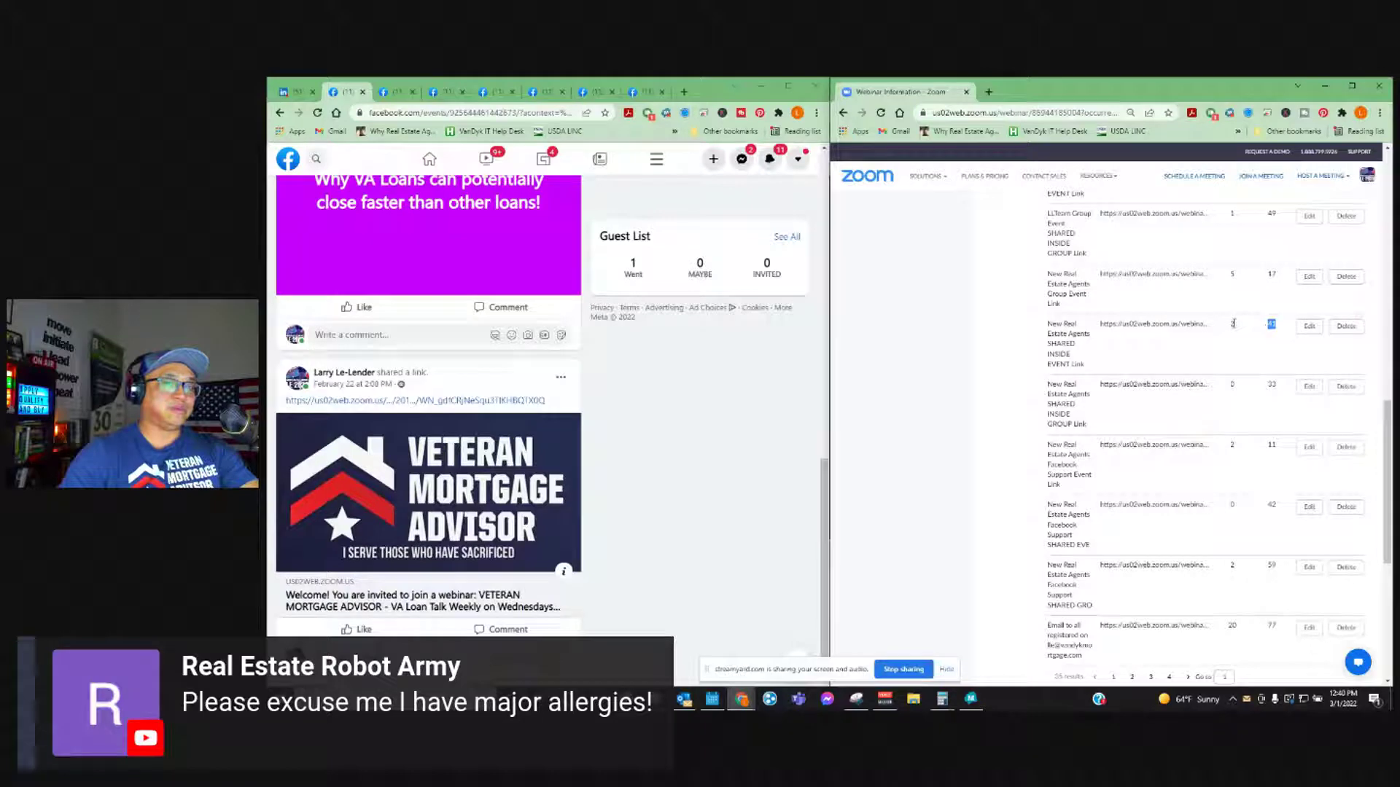
scroll(520, 325, "up", 10)
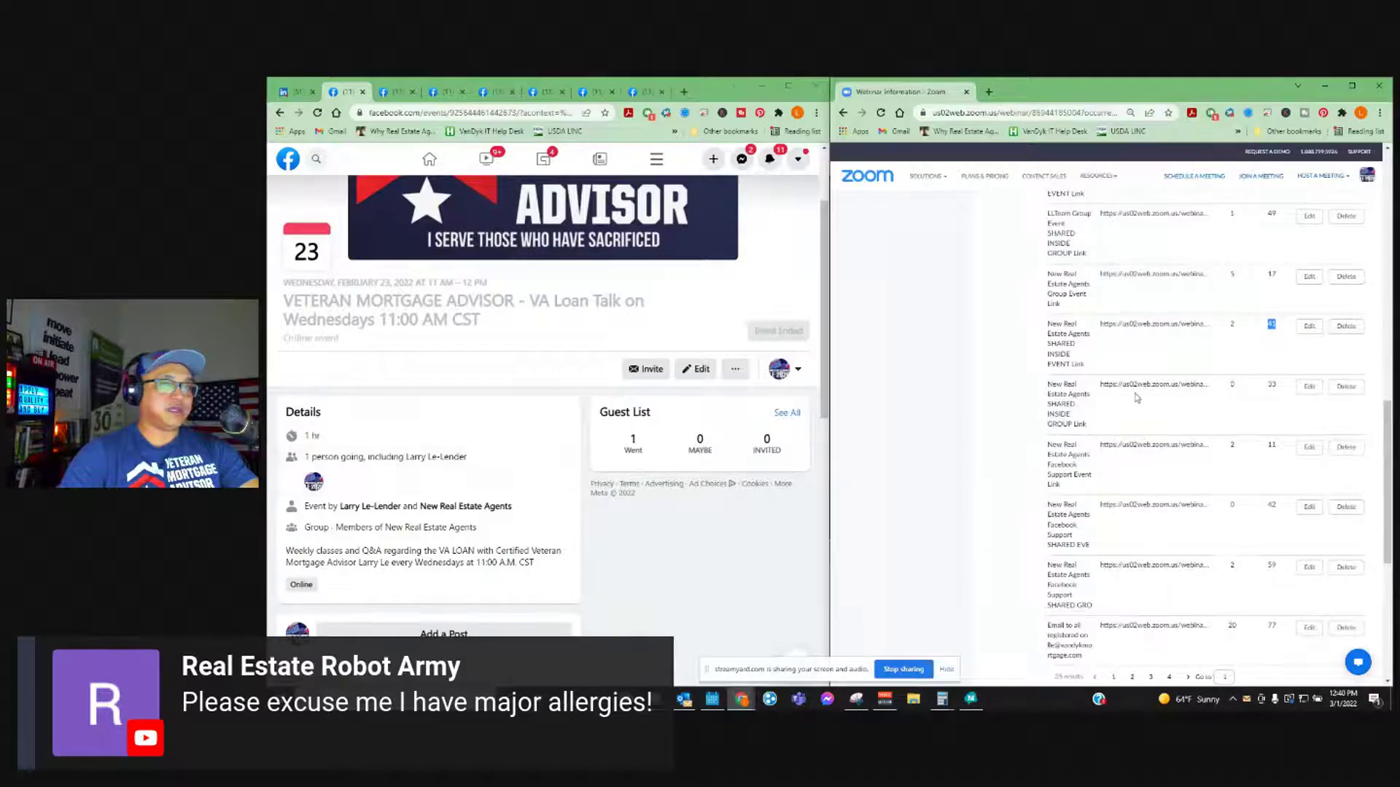
- Open the New Real Estate Agents host group and review the host's own posts from their group profile
left_click(467, 513)
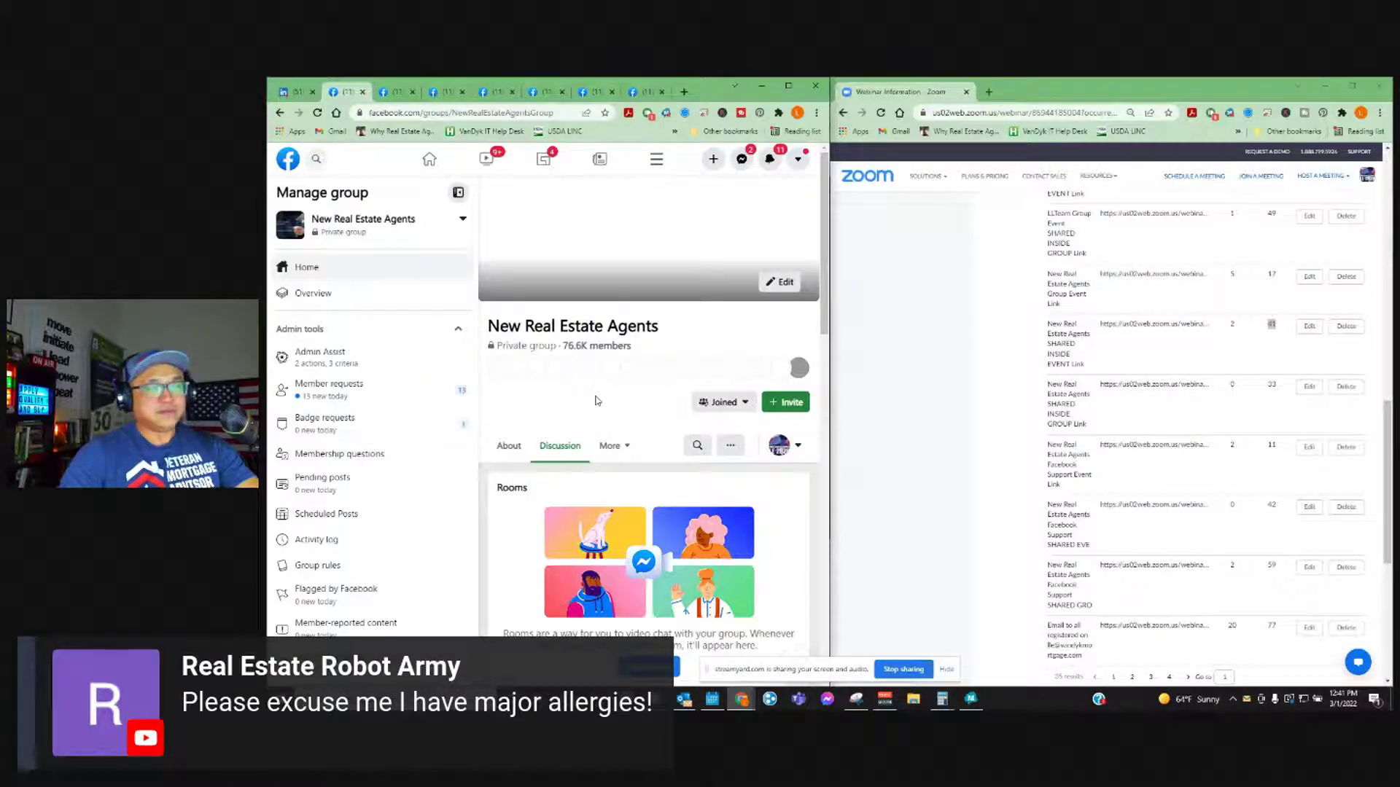
scroll(596, 400, "down", 4)
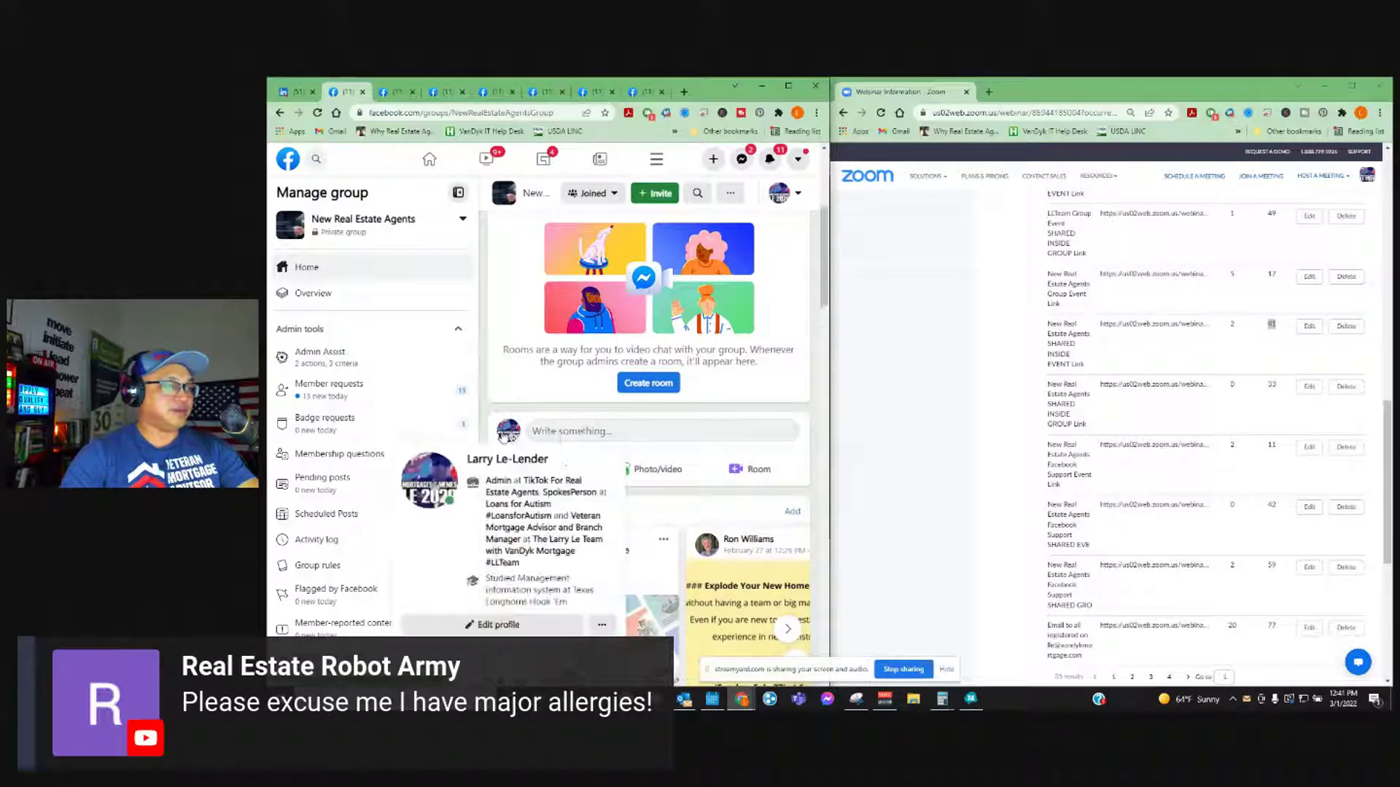
left_click(512, 436)
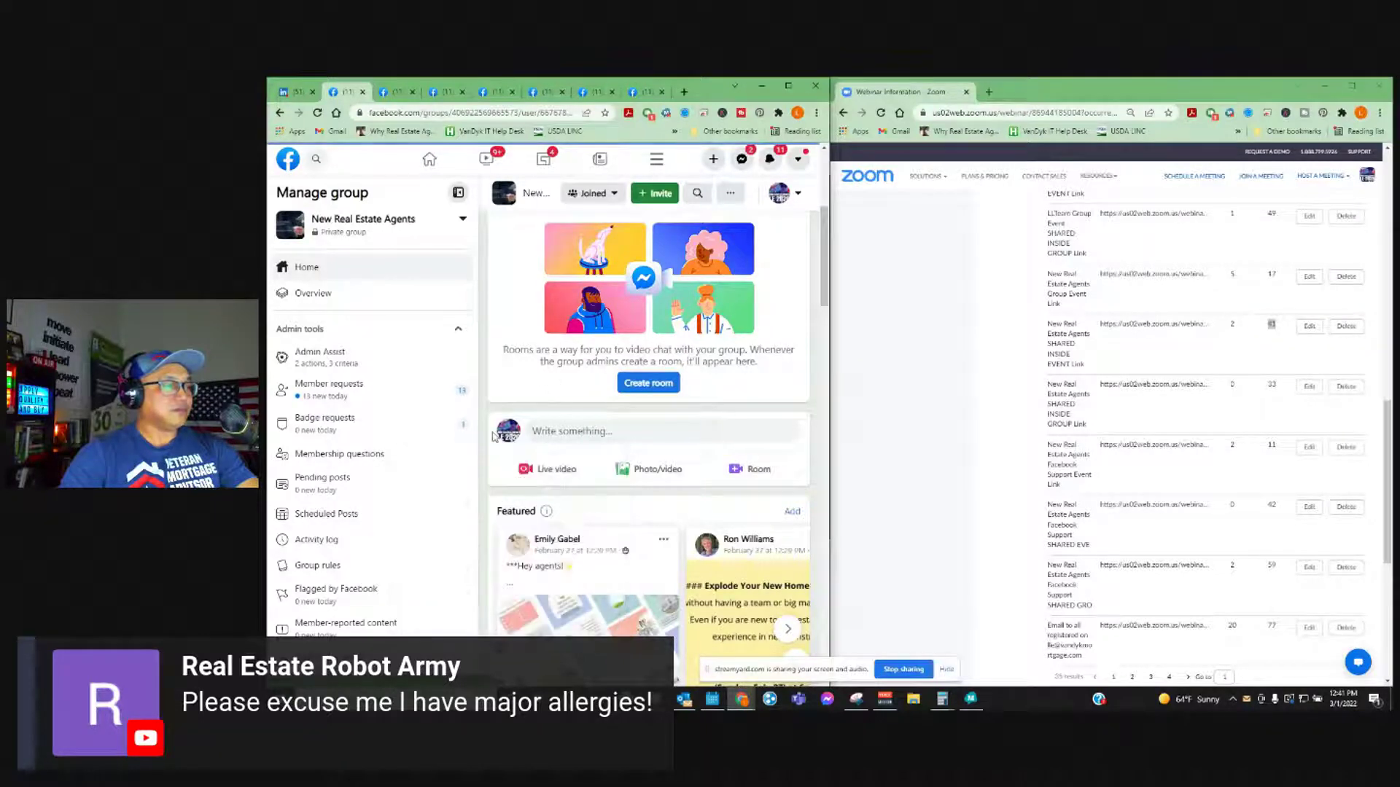
left_click(510, 438)
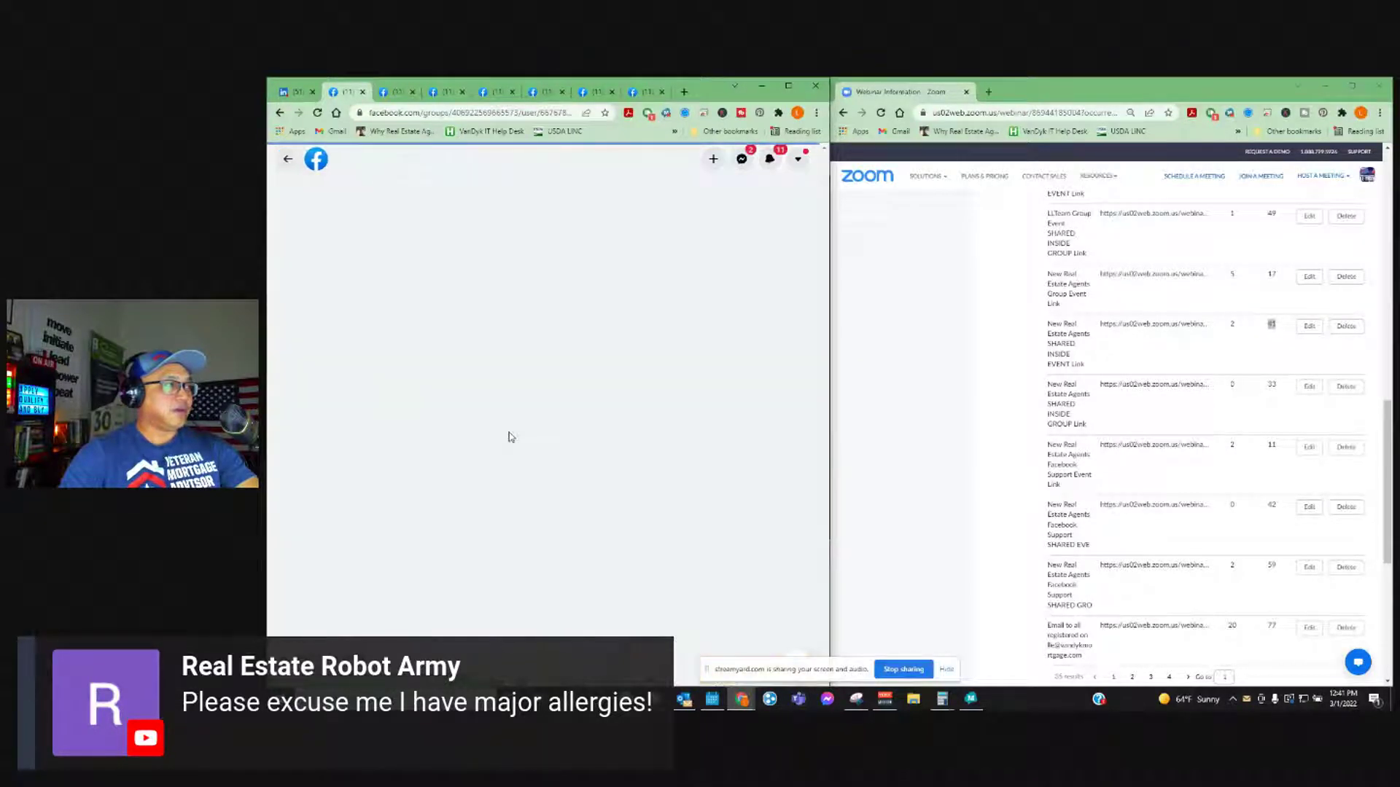
scroll(567, 466, "down", 5)
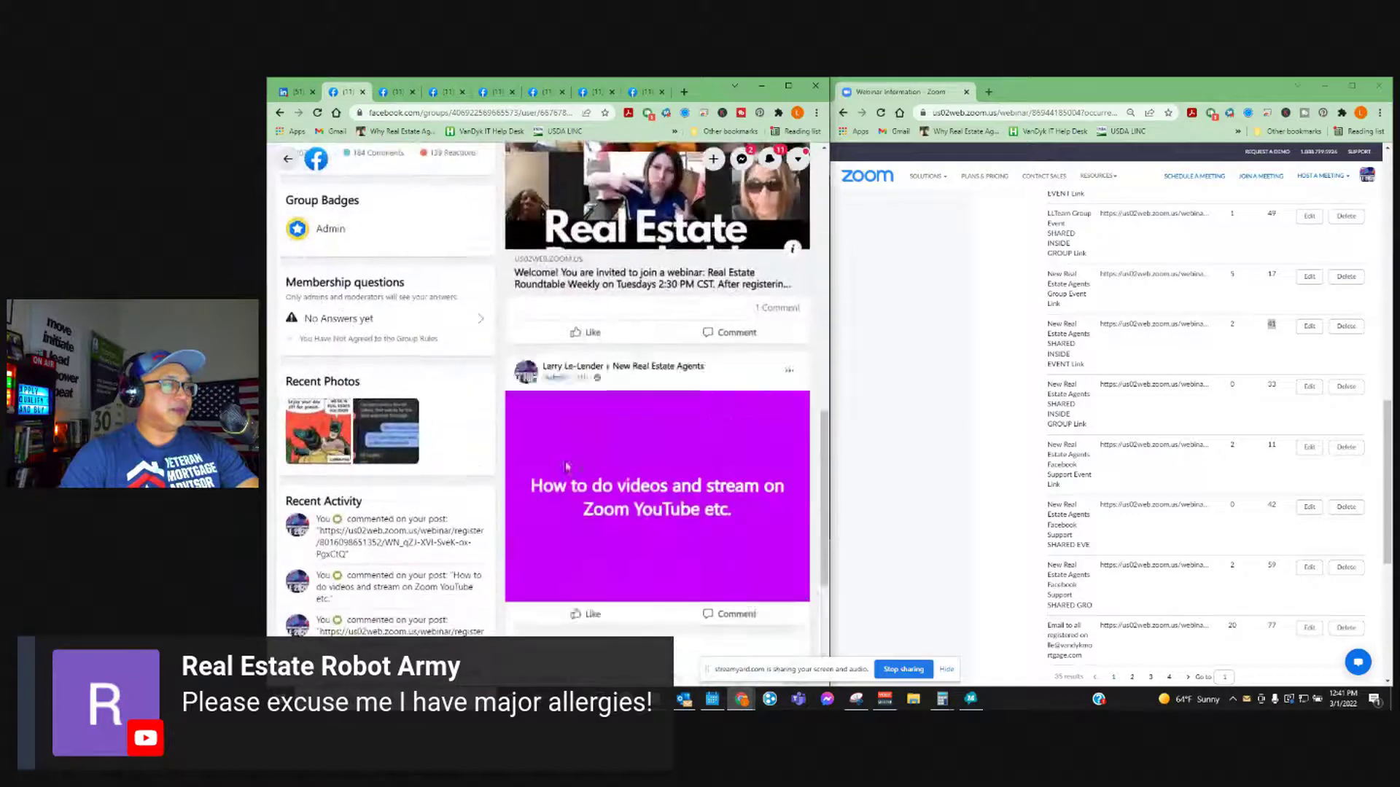
scroll(584, 463, "down", 8)
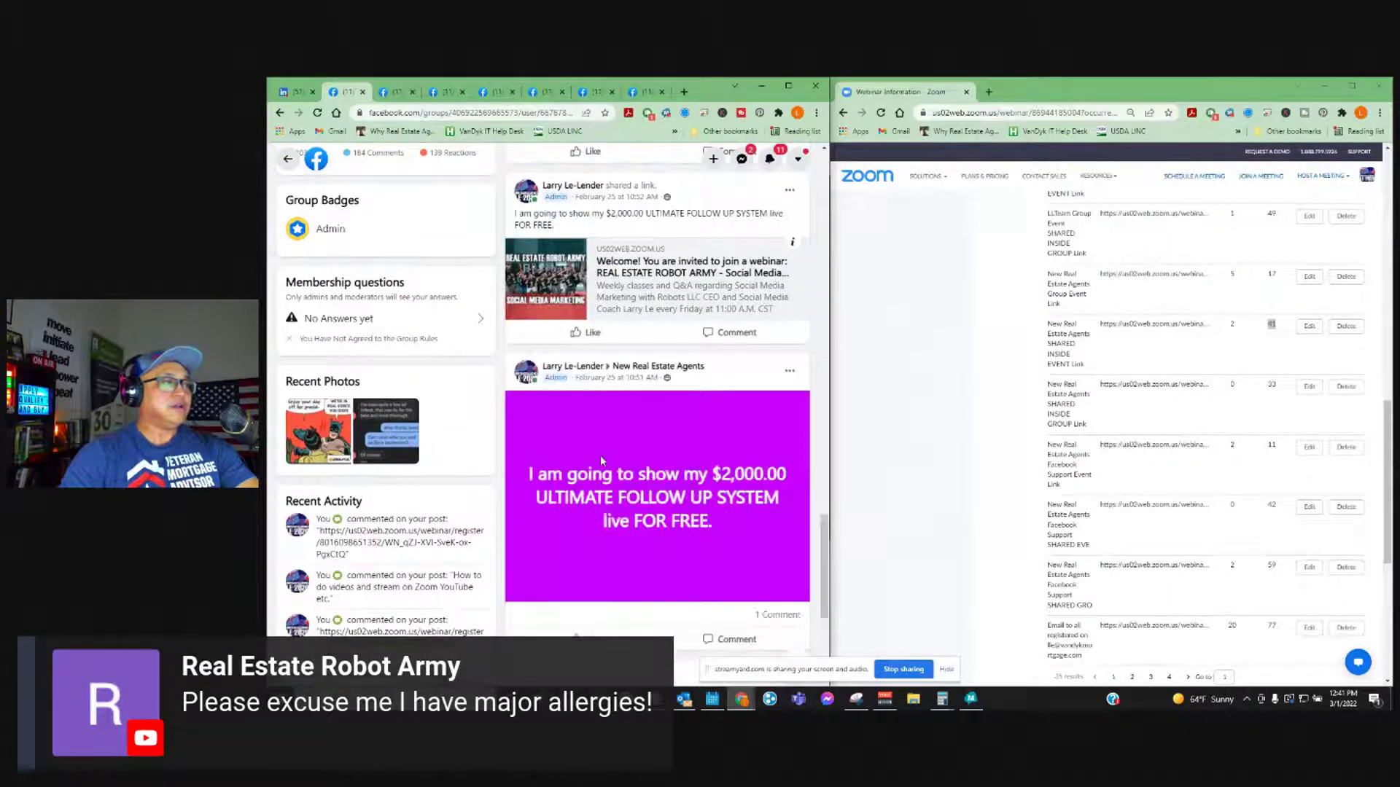
- Find the February 23 VA Loan Talk webinar post among the host's posts in the New Real Estate Agents group
scroll(602, 460, "down", 10)
scroll(603, 460, "down", 10)
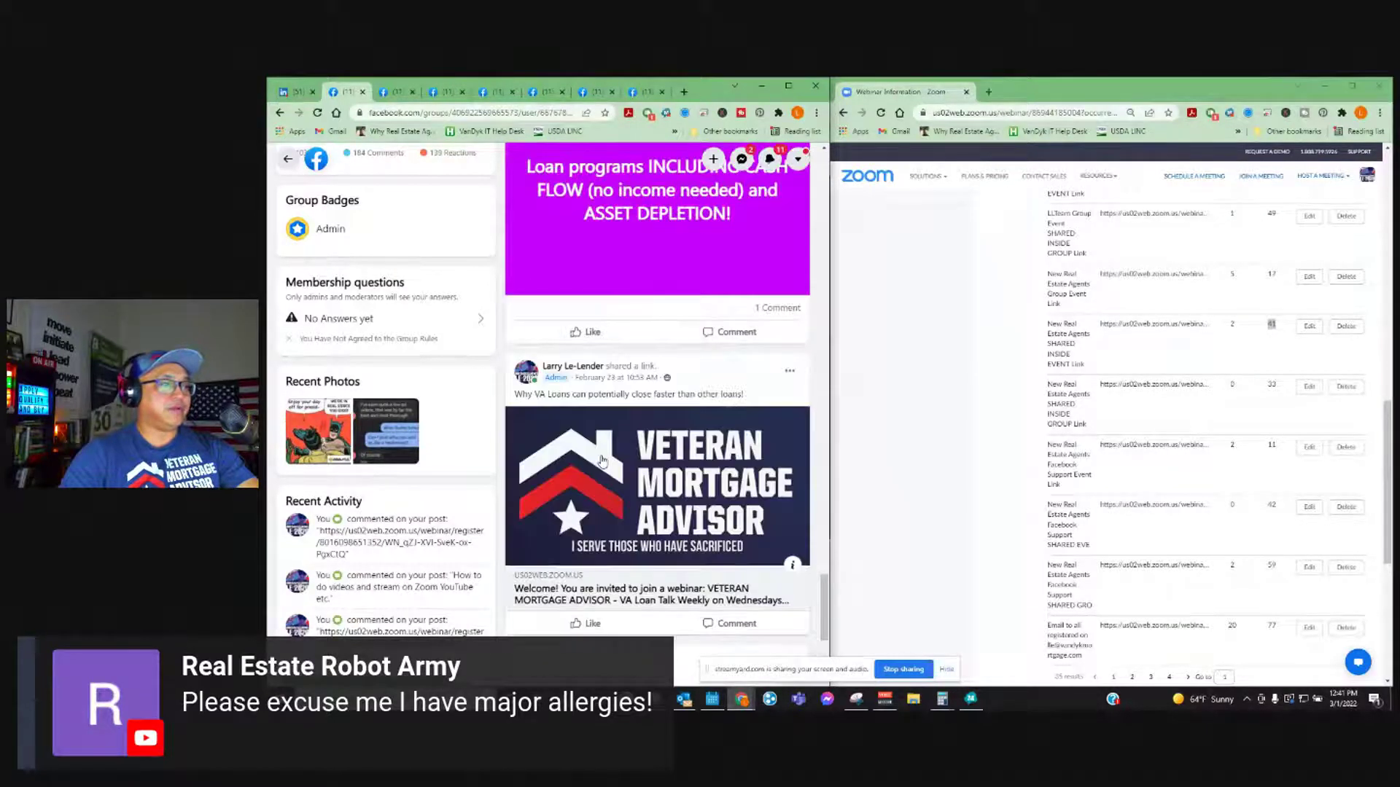
scroll(602, 460, "down", 2)
scroll(681, 404, "up", 1)
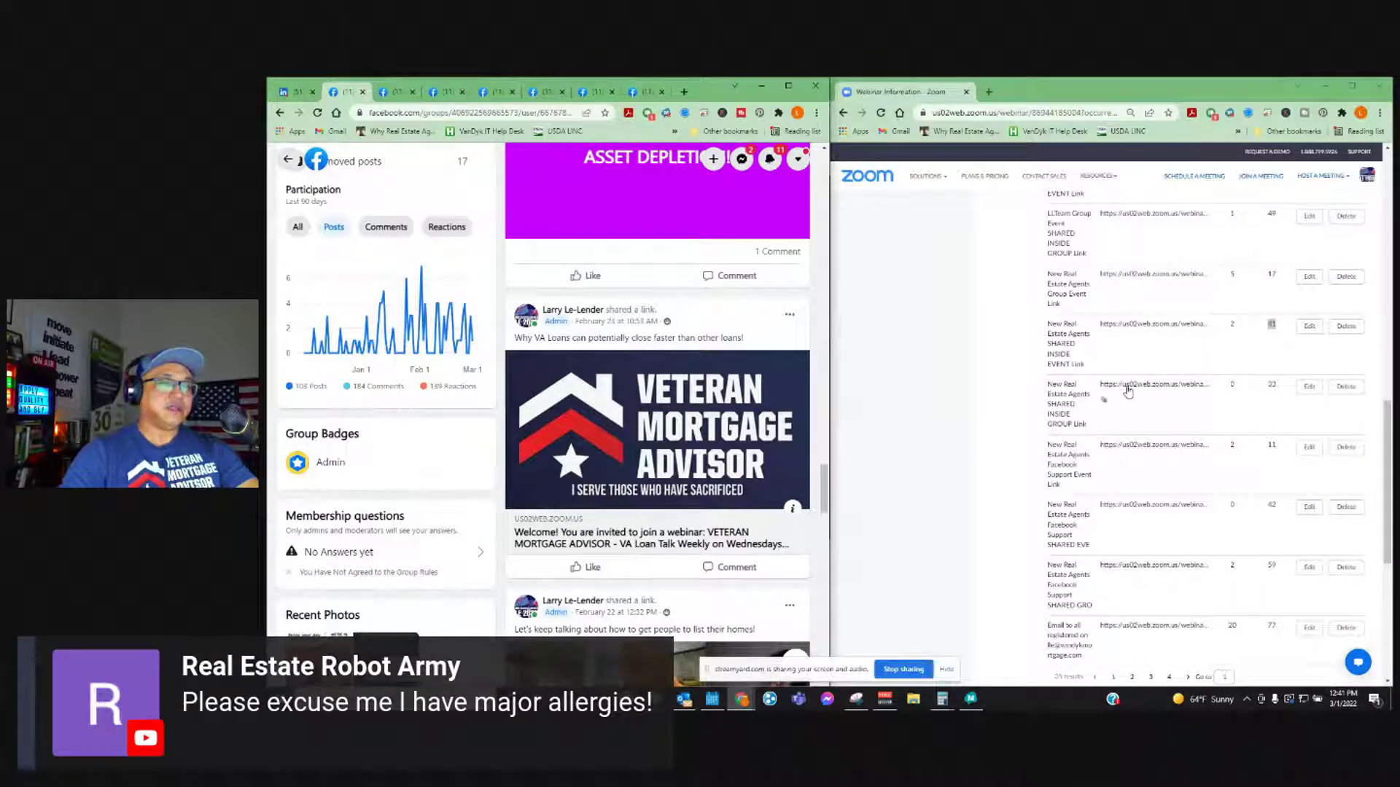
- Highlight the New Real Estate Agents SHARED INSIDE GROUP Link and compare its registrations and visitors with the group's other two tracking links
left_click_drag(1047, 410, 1078, 424)
left_click(1077, 425)
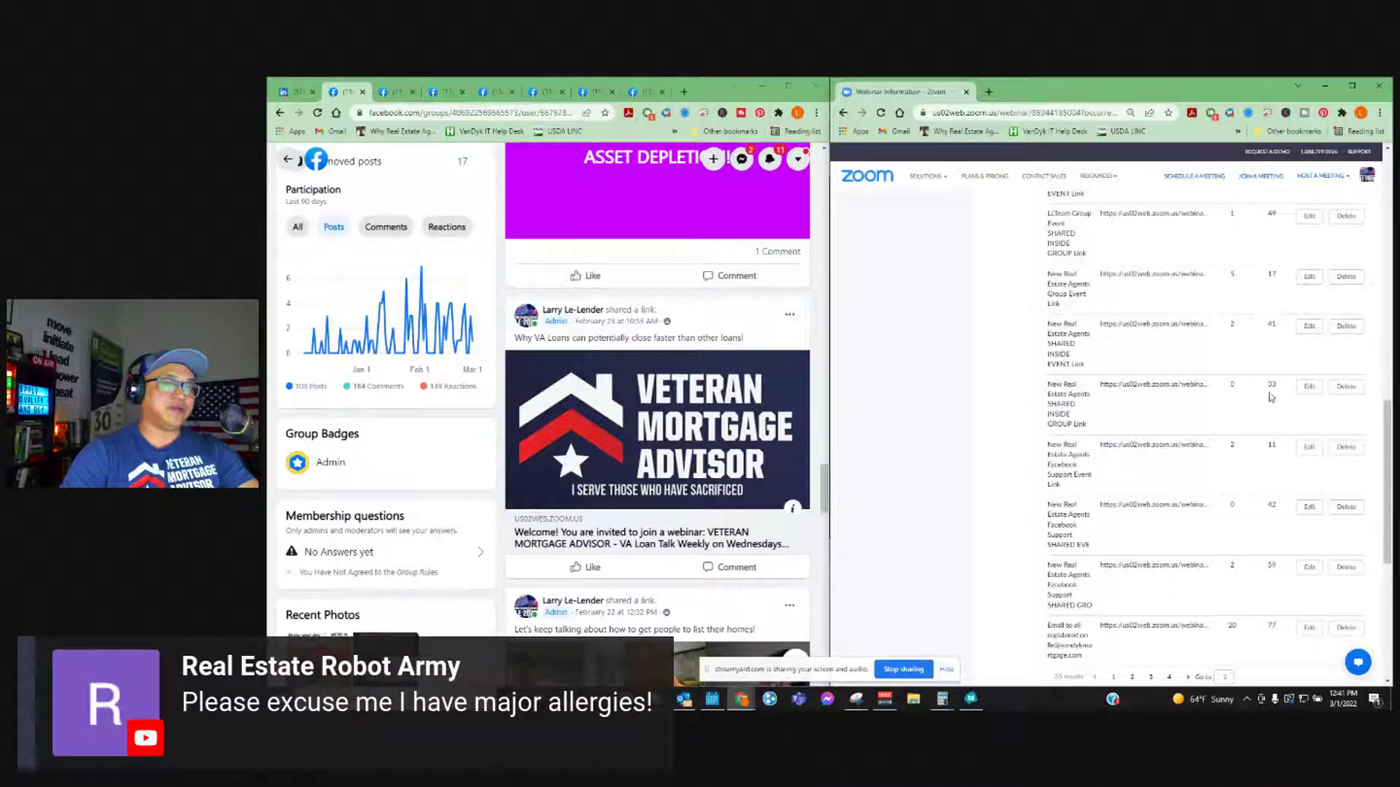
double_click(1230, 385)
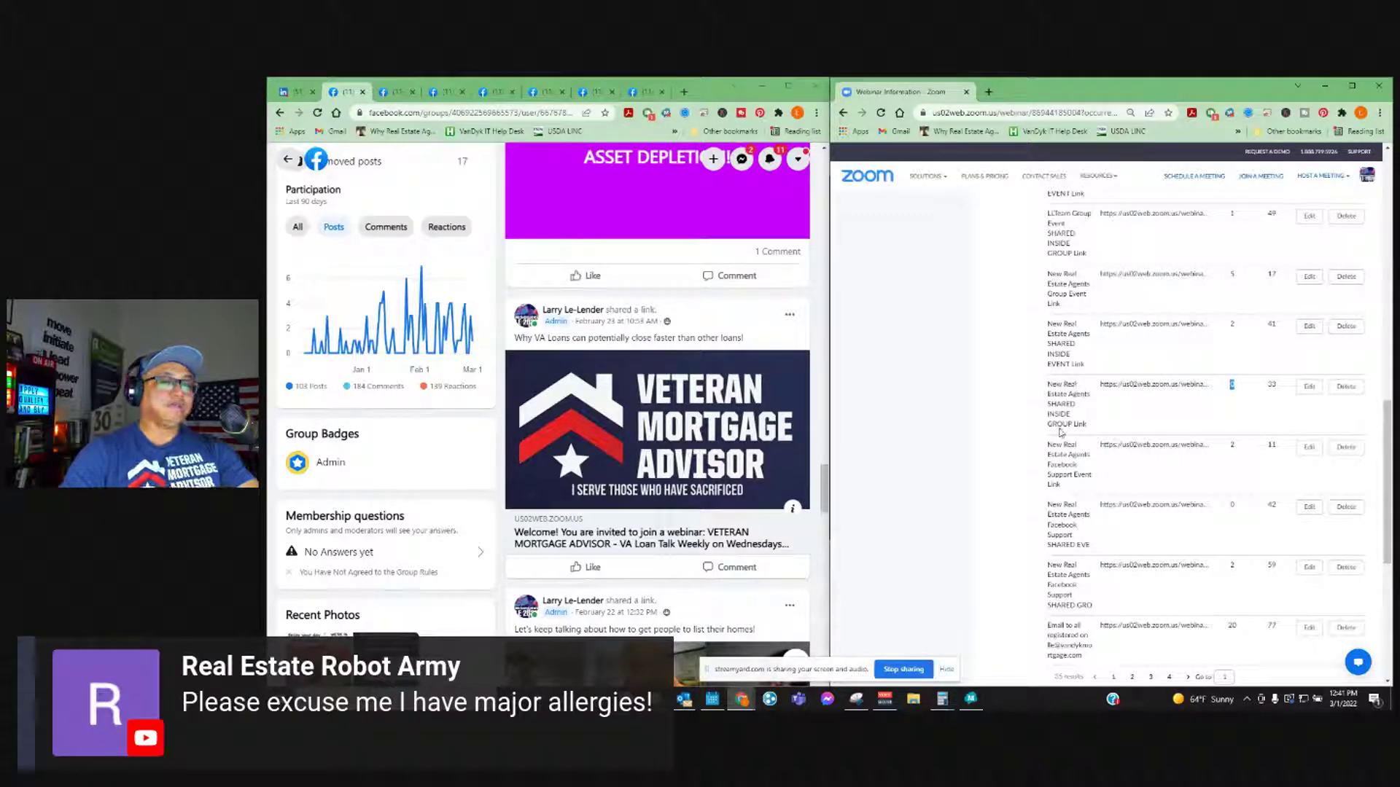
double_click(1272, 325)
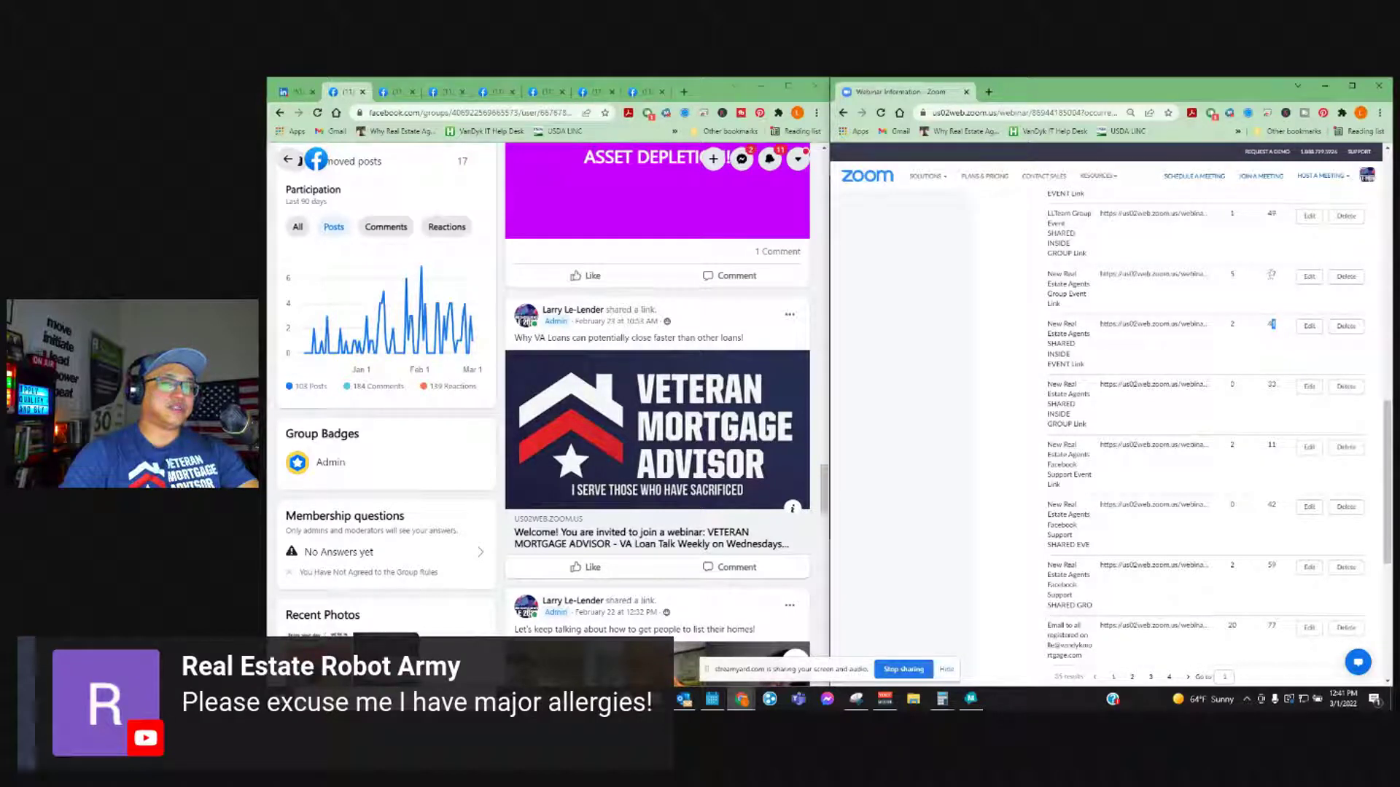
left_click(1233, 277)
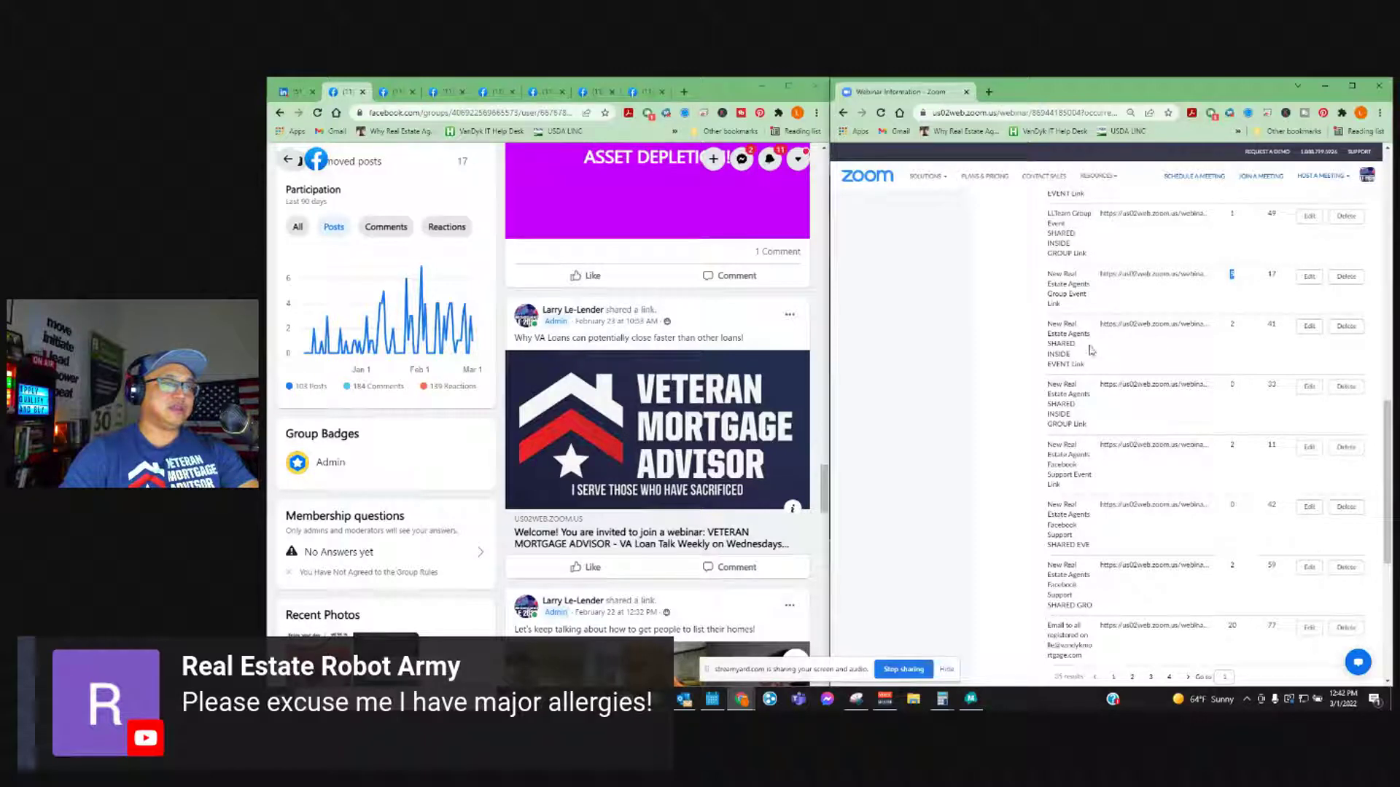
- Compare the Zoom link post inside the February 23 event with the VA loan post in the group, checking the SHARED INSIDE GROUP Link's visitors
left_click(394, 93)
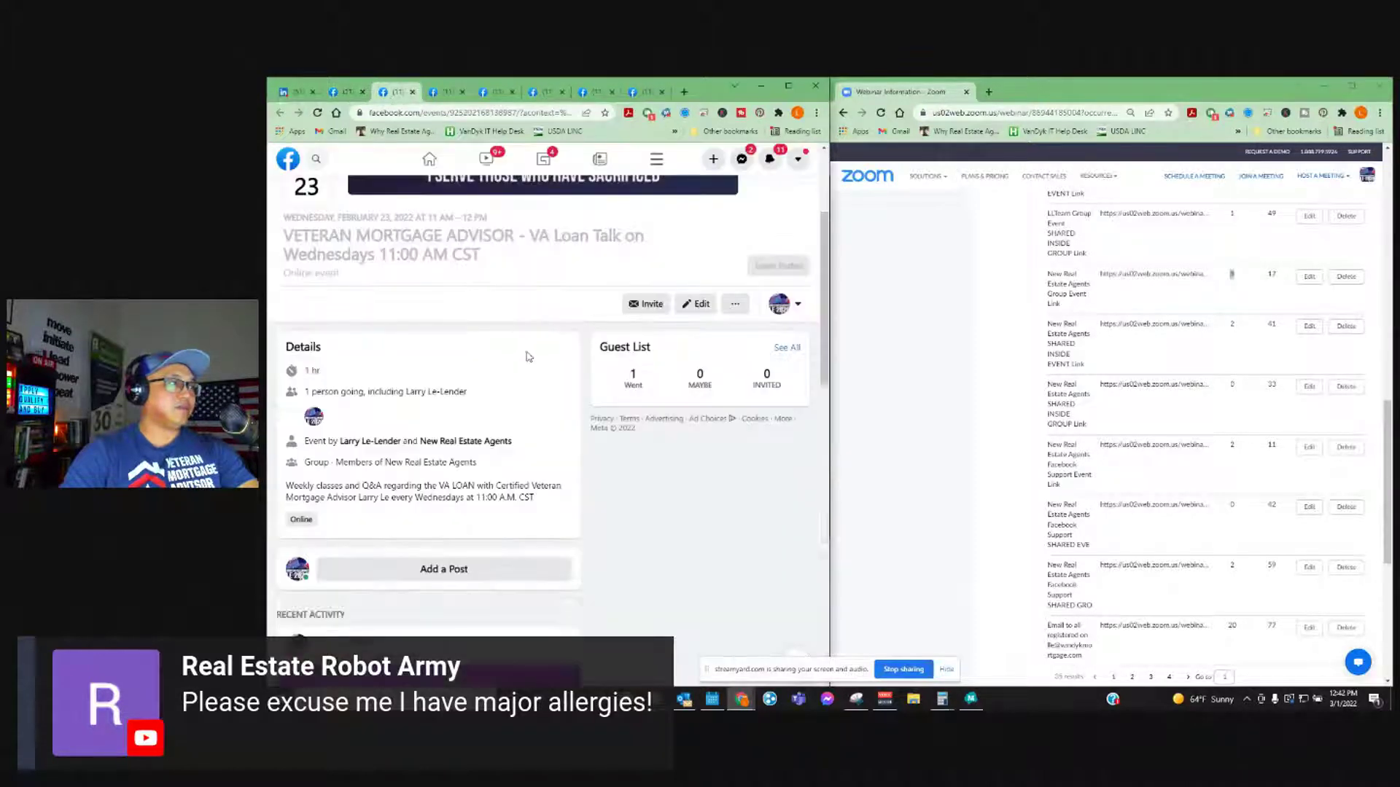
scroll(477, 419, "down", 8)
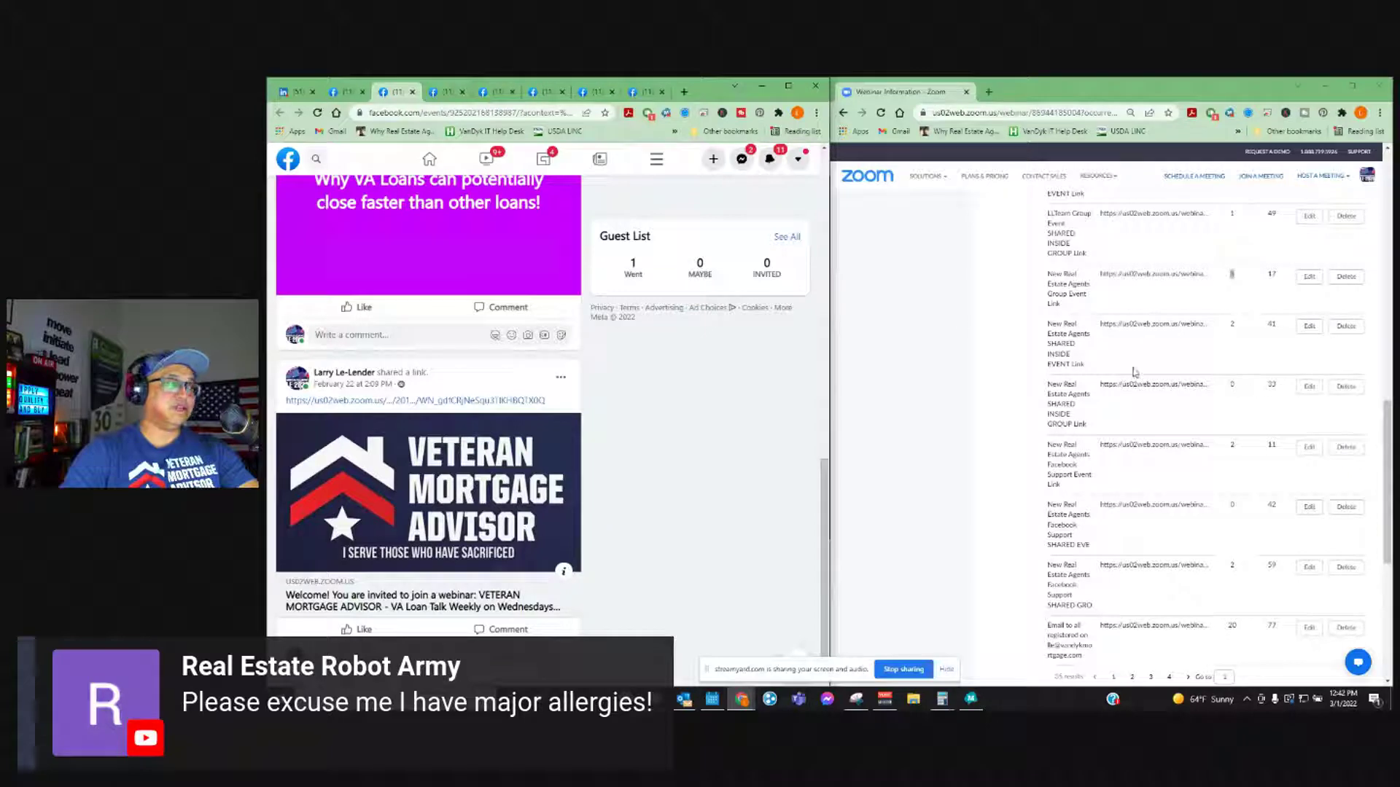
left_click(343, 92)
scroll(488, 516, "up", 3)
scroll(489, 516, "down", 6)
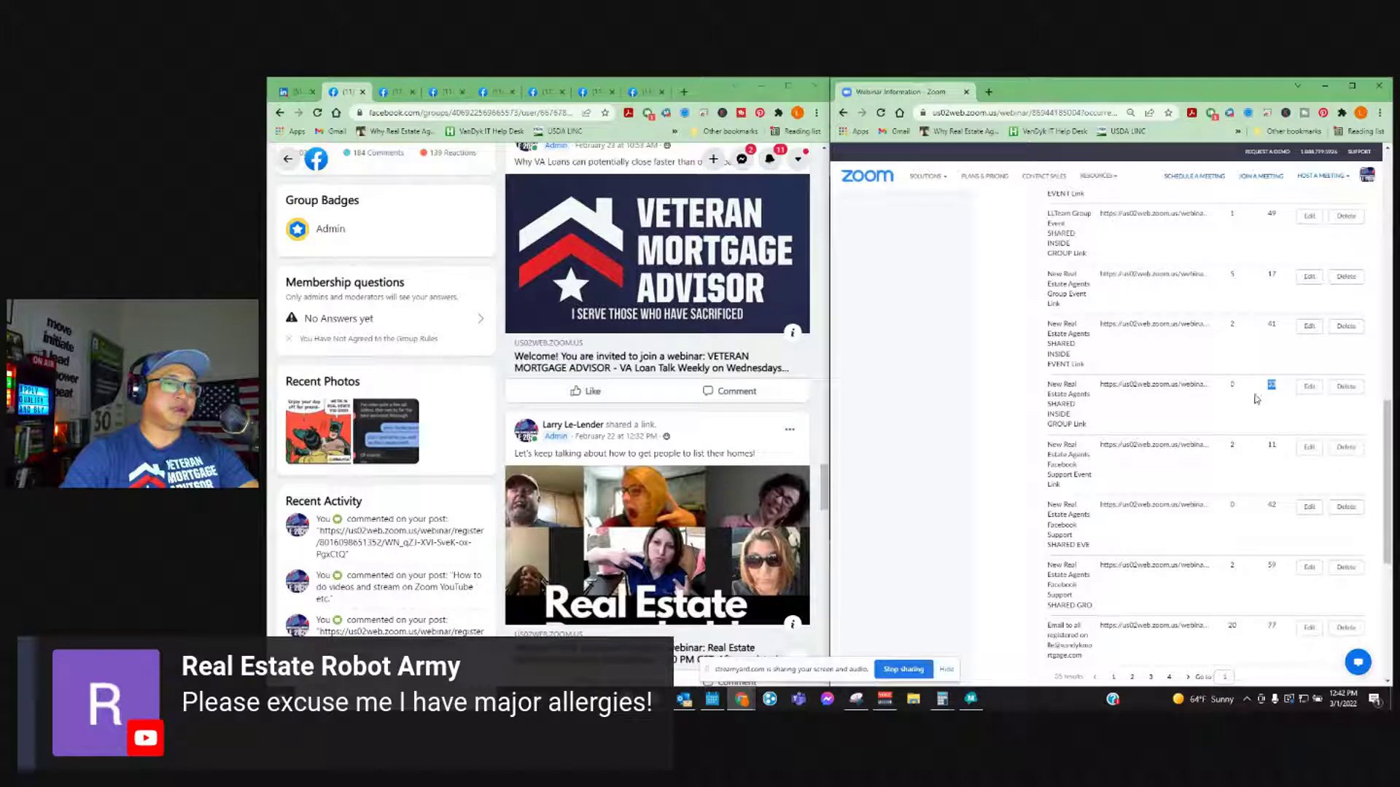
scroll(677, 468, "up", 3)
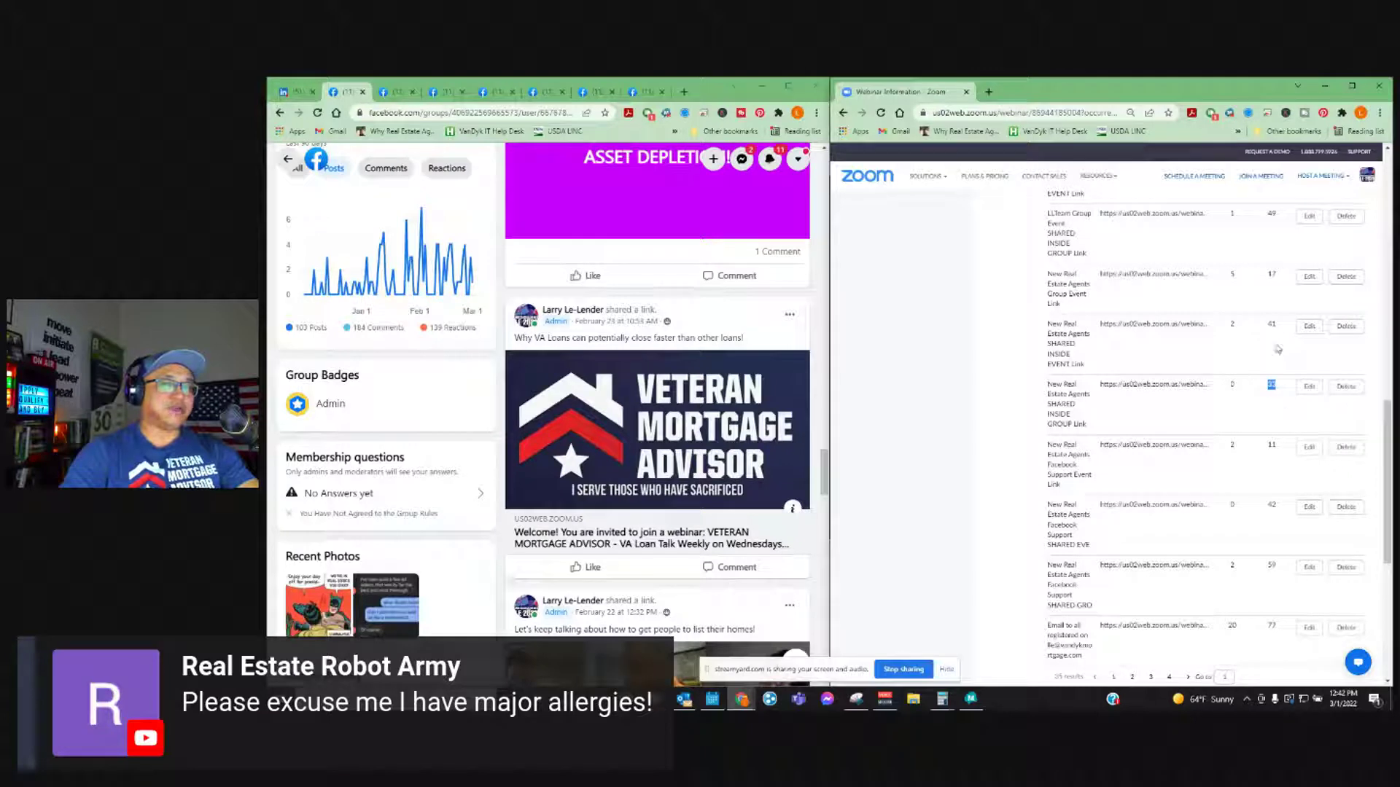
- Highlight the LLTeam Group and New Real Estate Agents tracking entries in turn and compare their registrations and visitors
scroll(1283, 325, "down", 2)
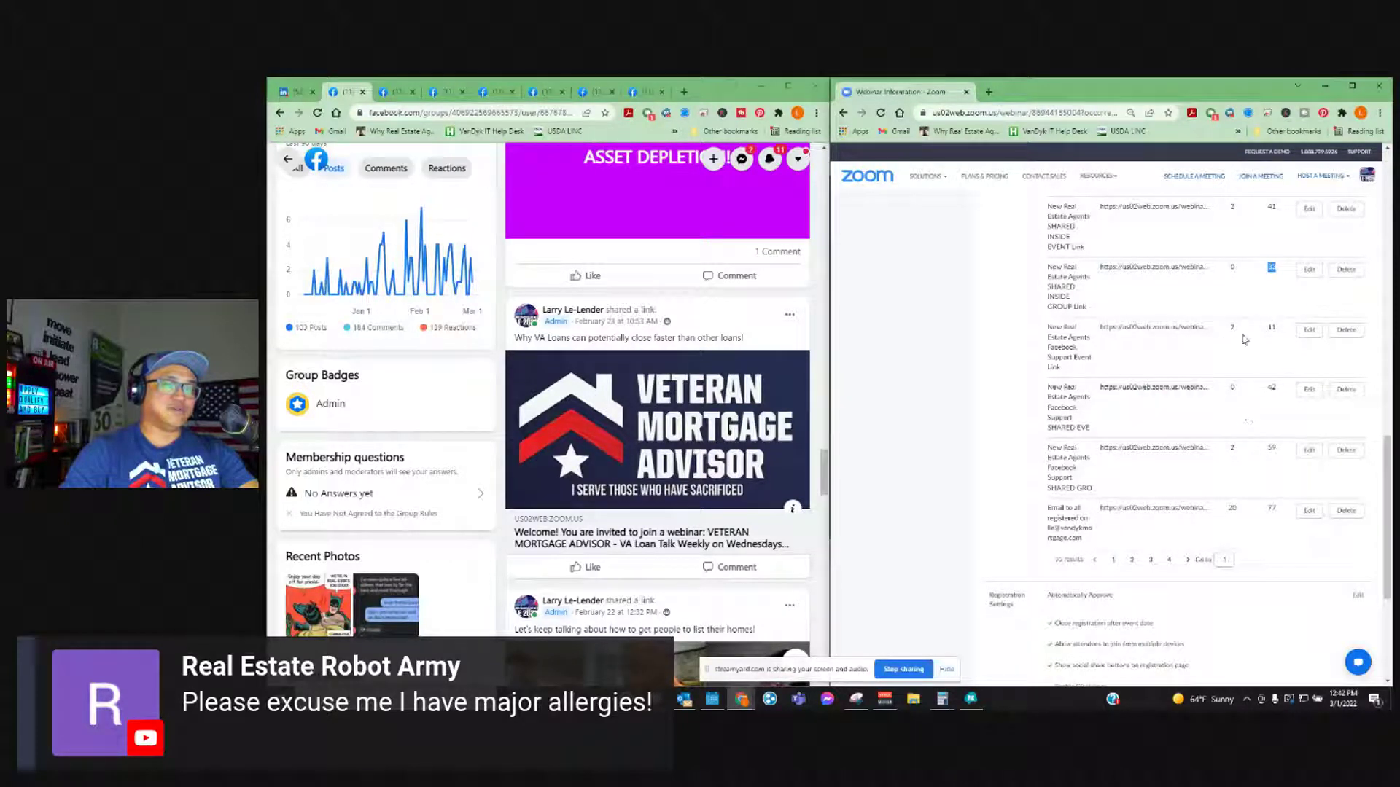
scroll(1137, 332, "up", 4)
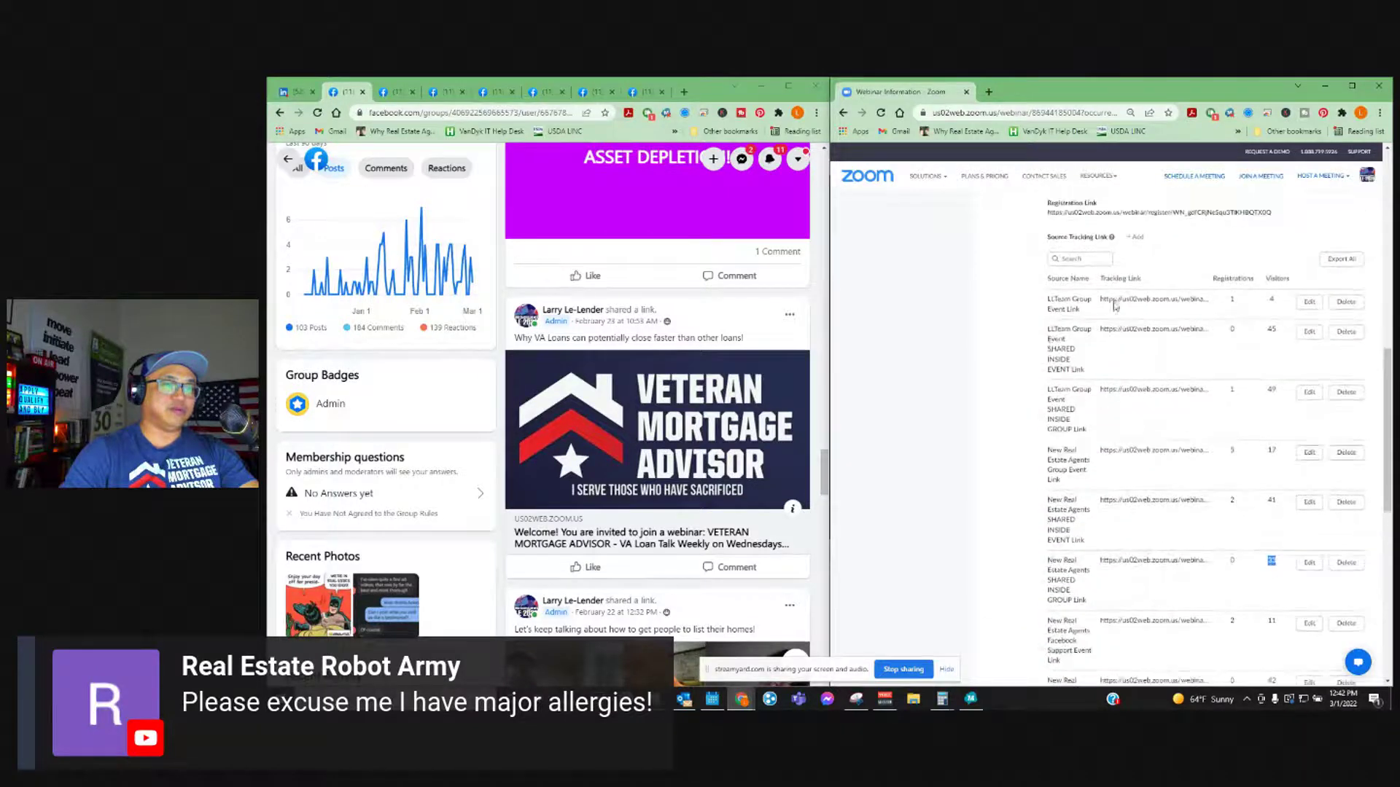
scroll(1092, 473, "down", 1)
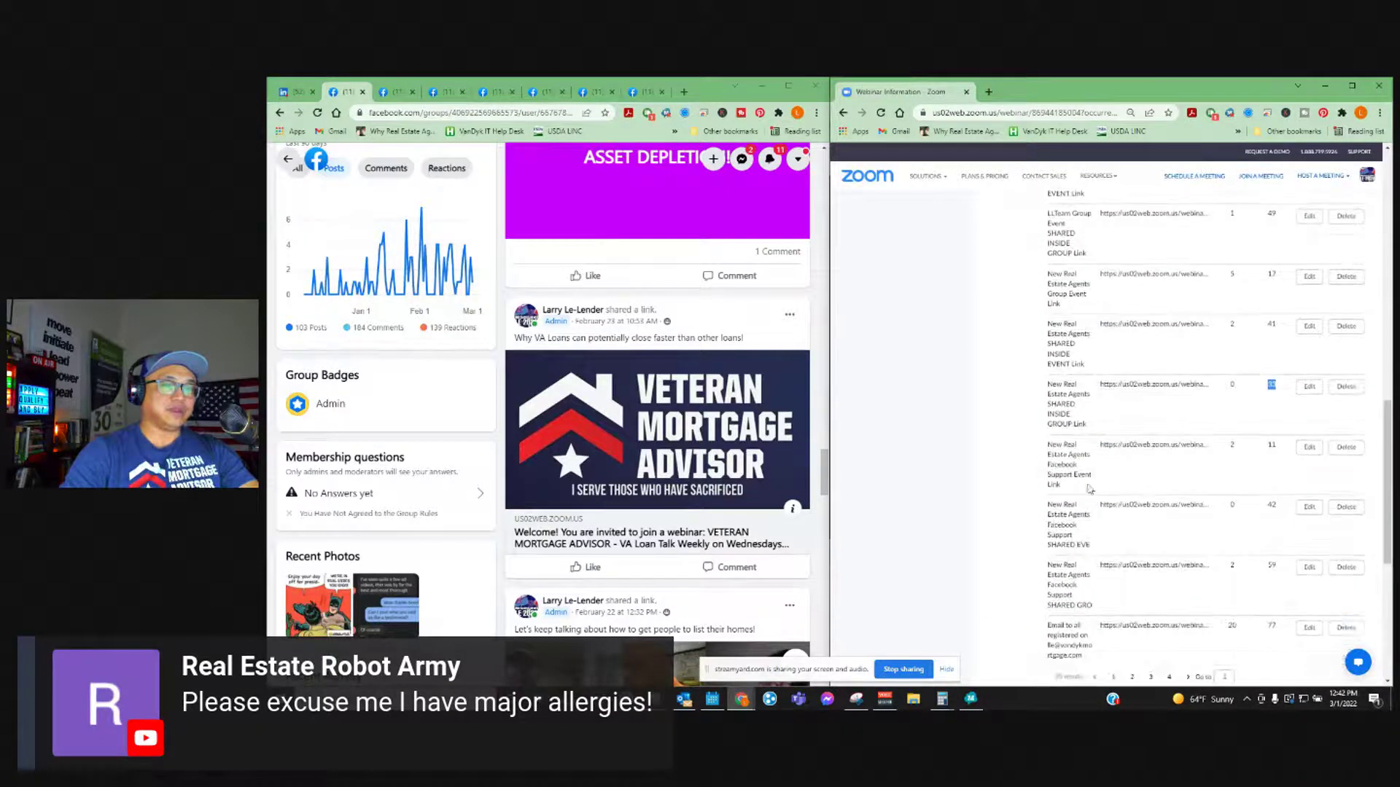
scroll(1101, 508, "up", 2)
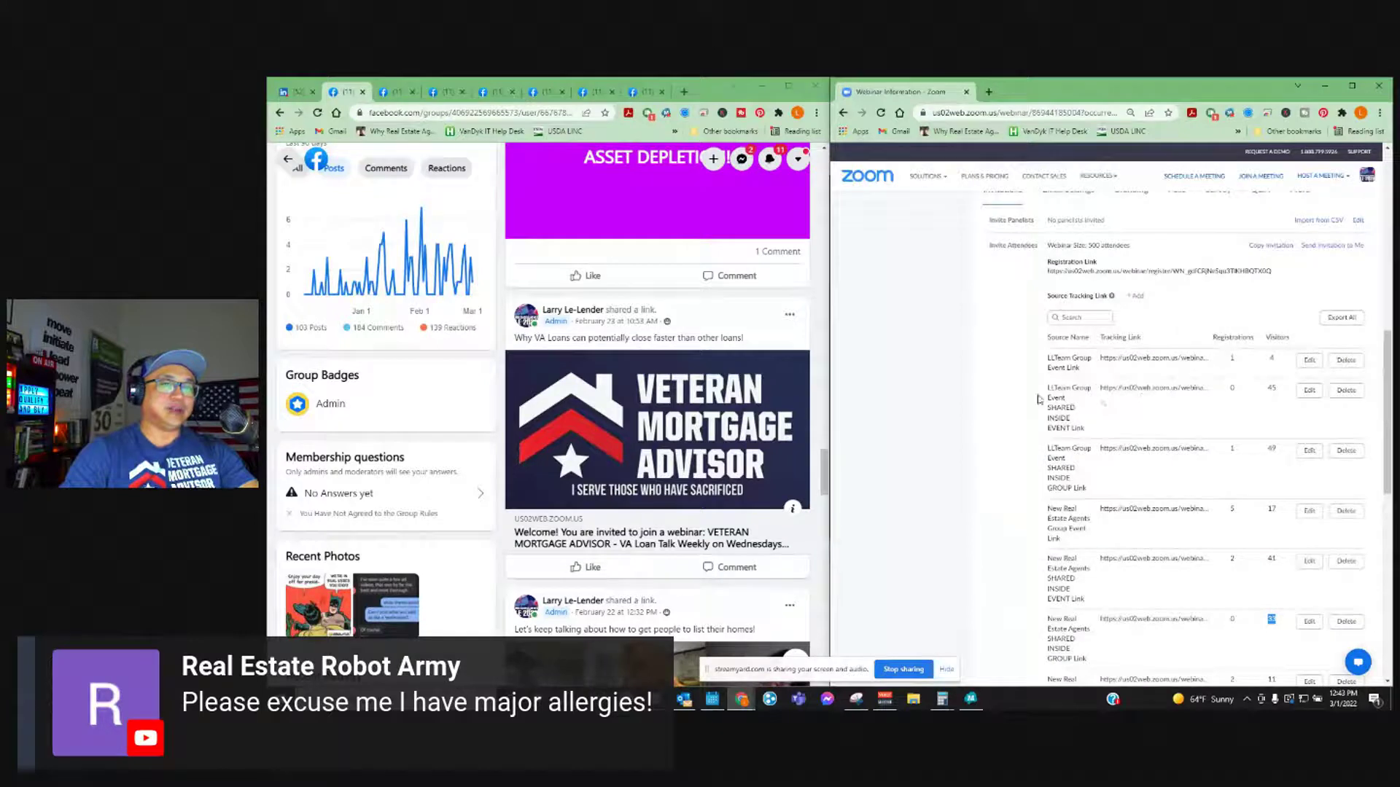
left_click_drag(1050, 359, 1109, 500)
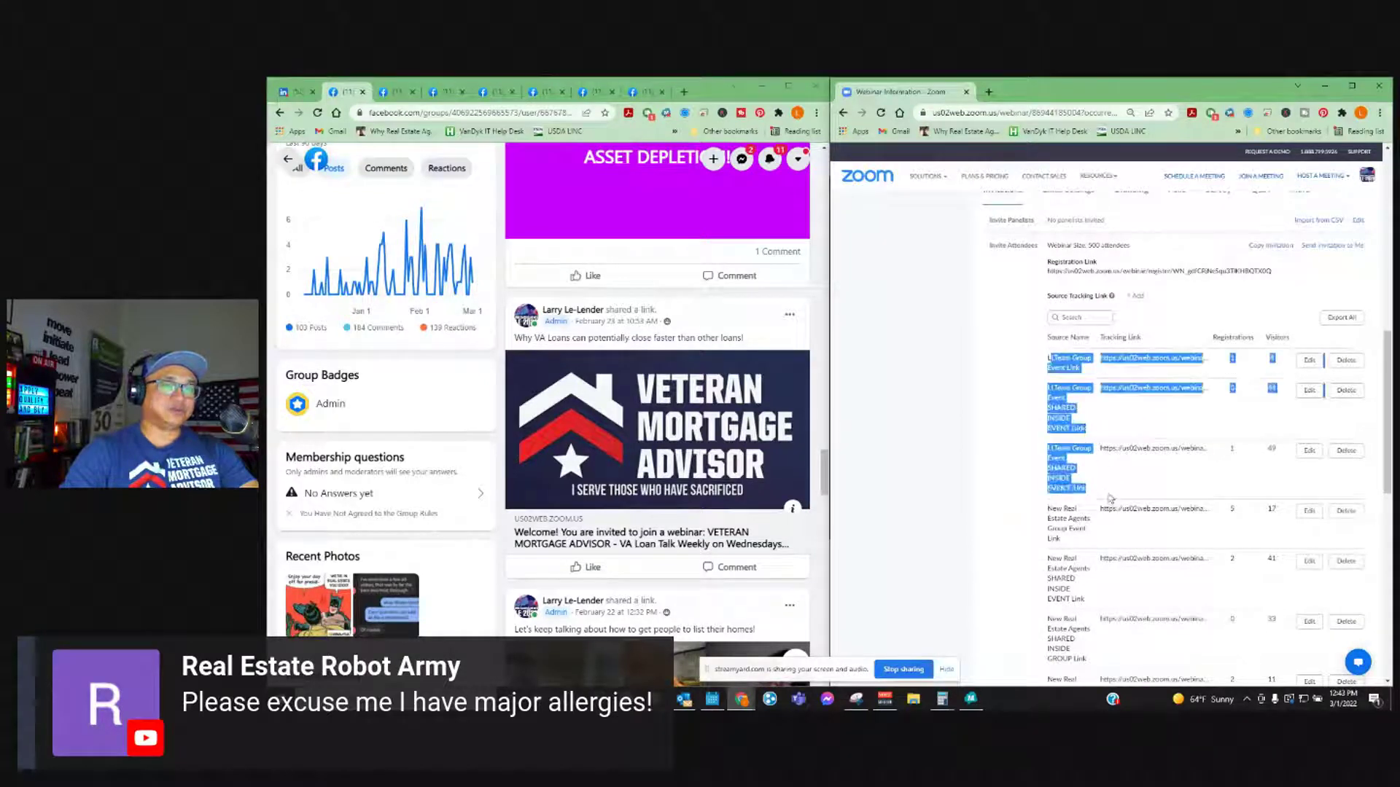
scroll(1221, 446, "down", 2)
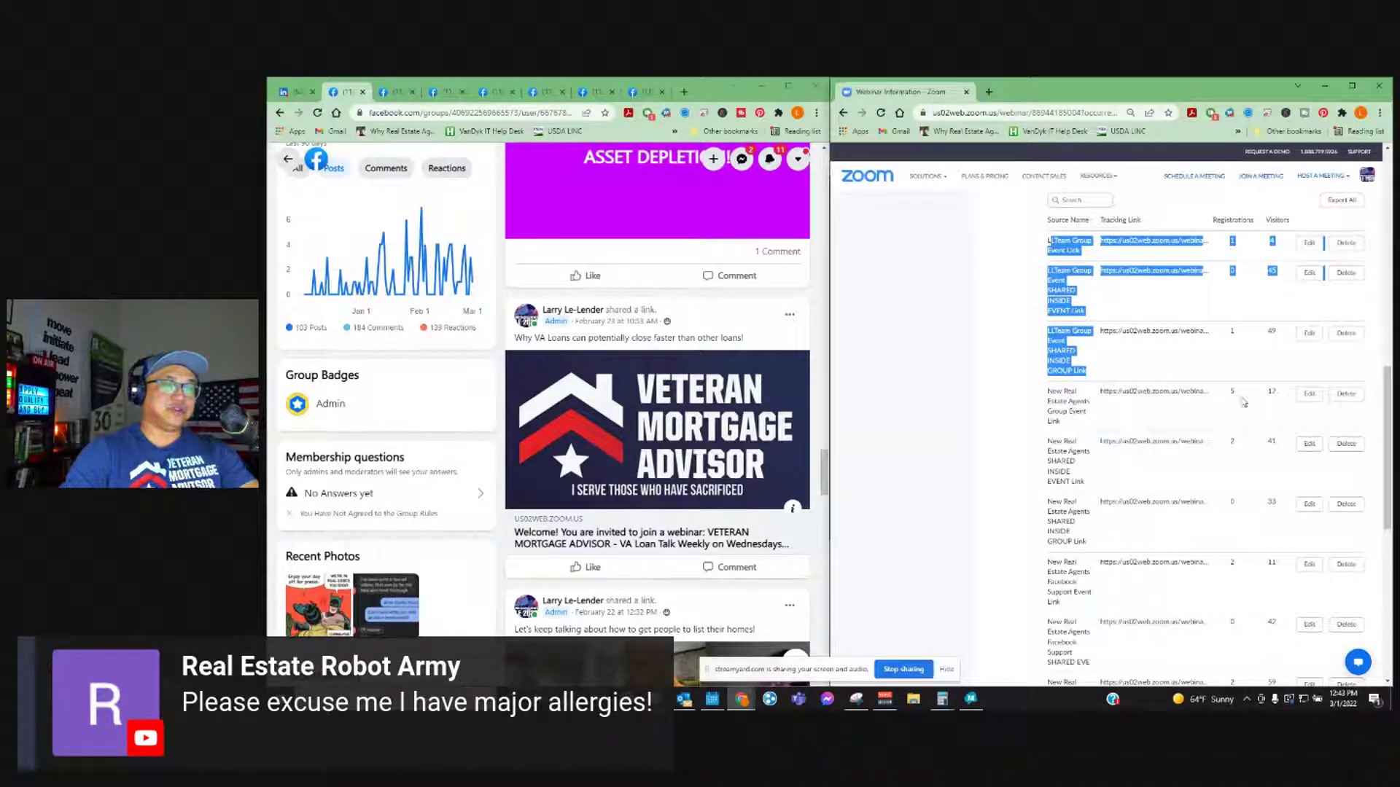
left_click_drag(1229, 394, 1269, 501)
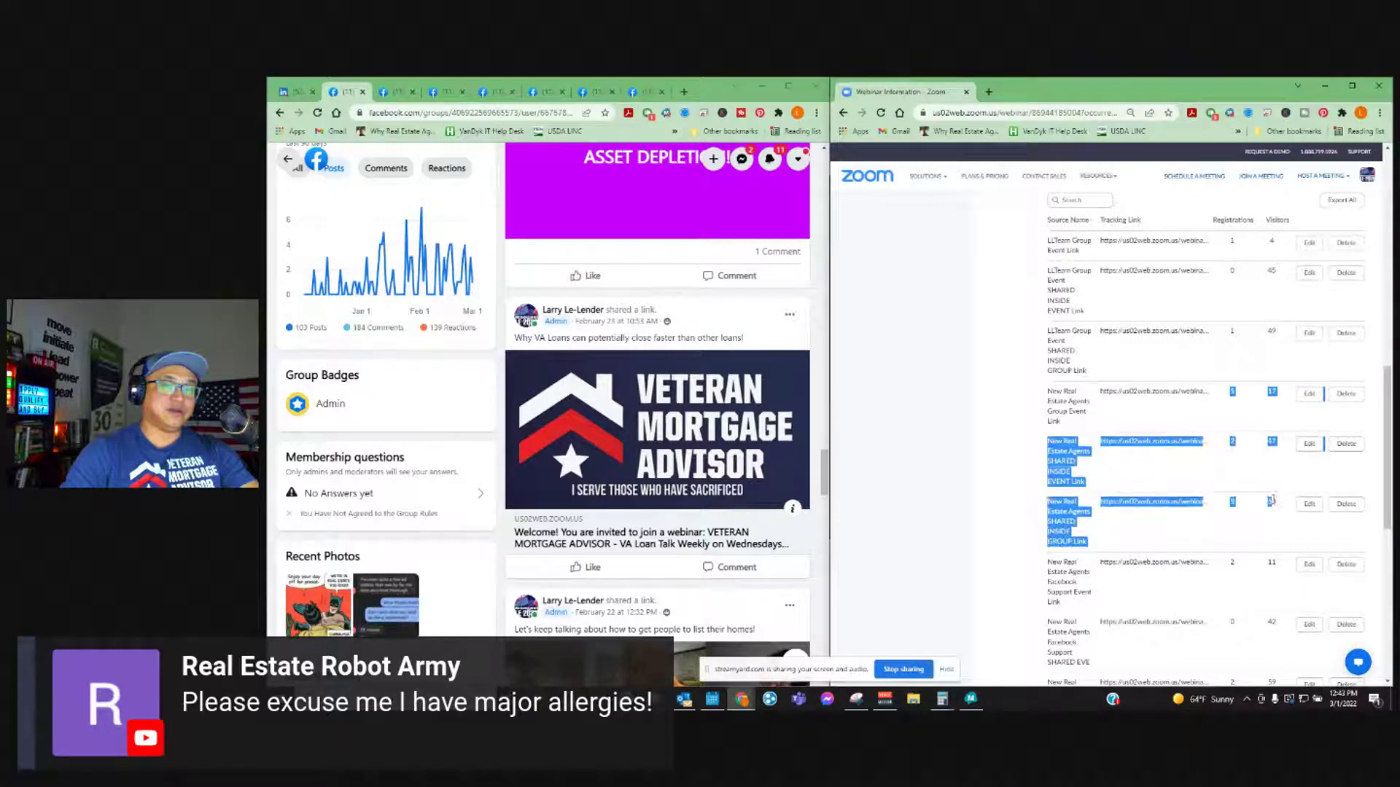
scroll(1103, 349, "down", 3)
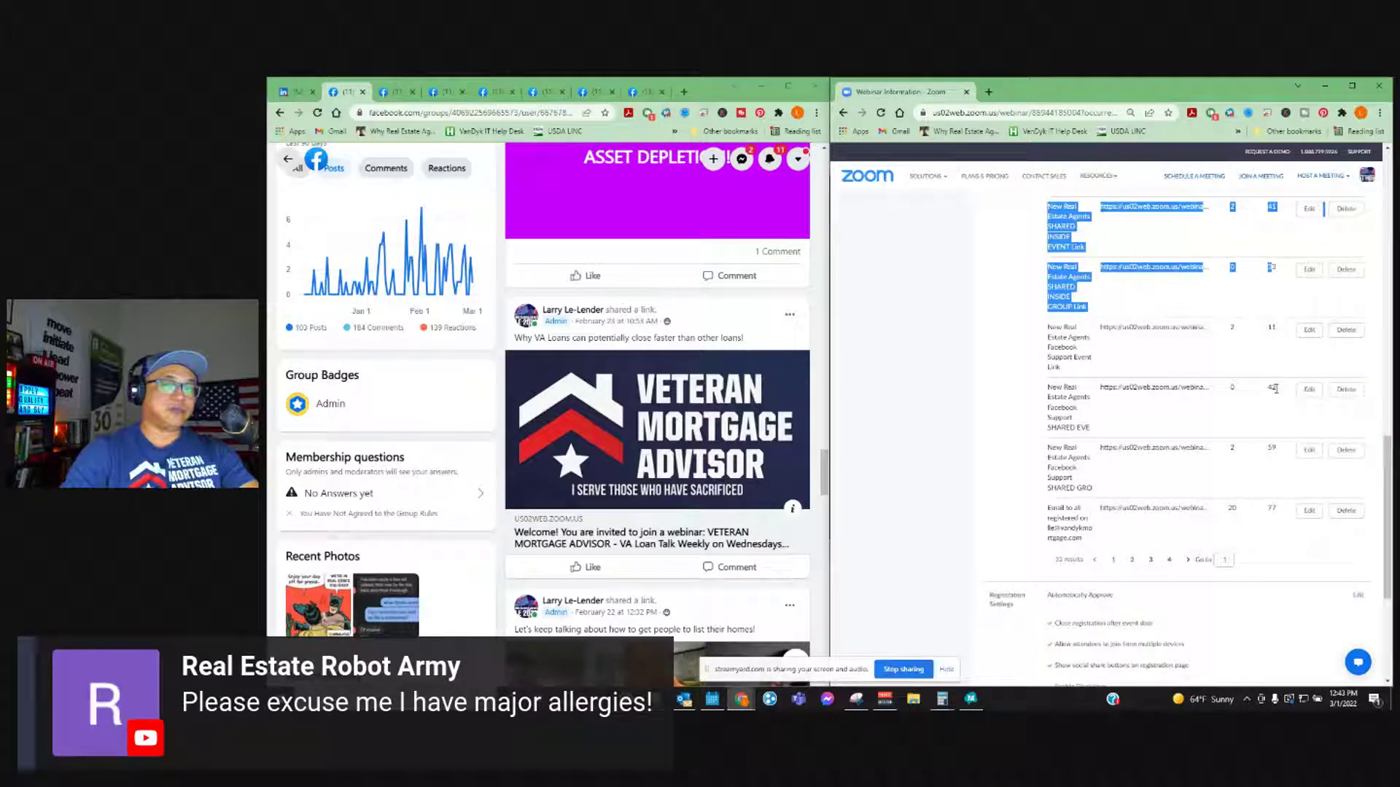
- Revisit the event's Zoom post and the host's group posts, and return to the New Real Estate Agents group home page
left_click(405, 94)
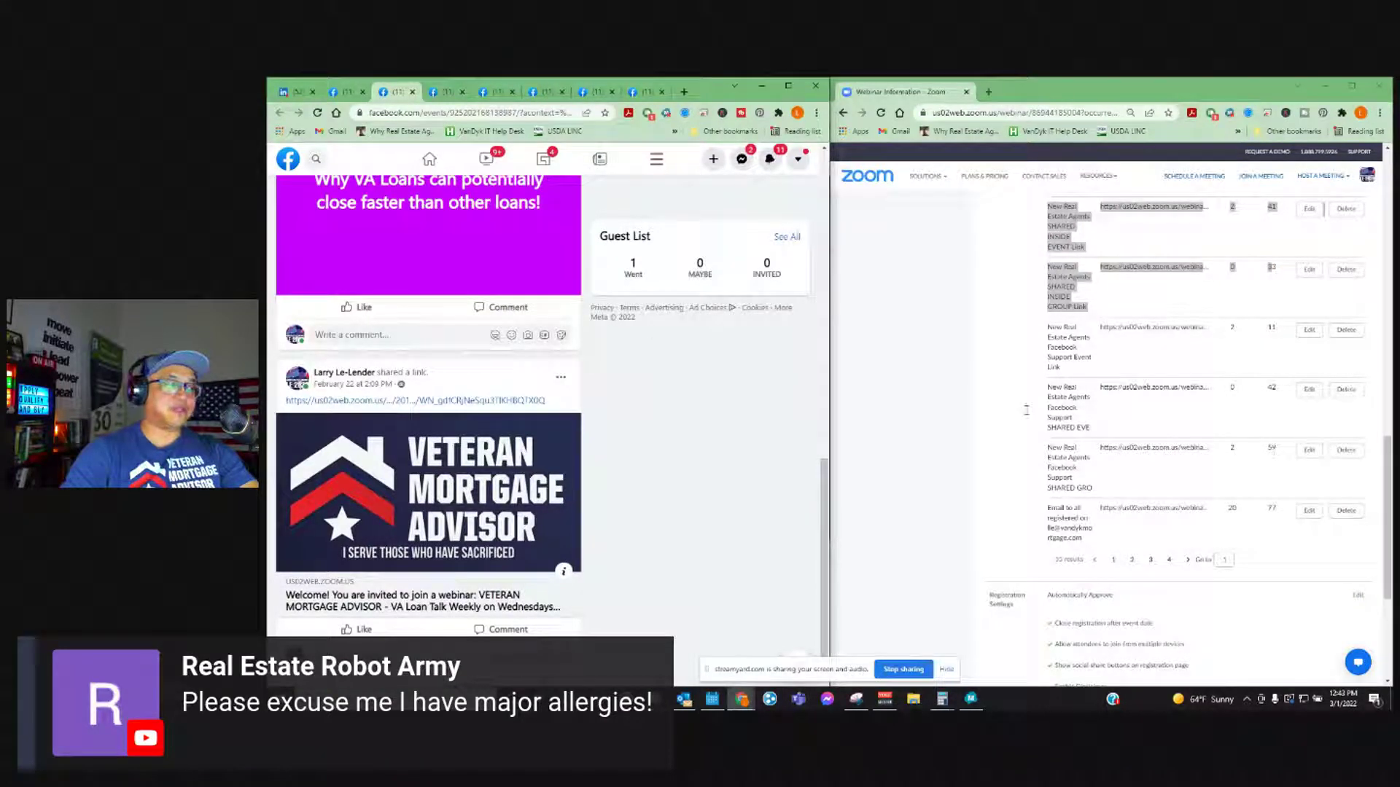
left_click(343, 93)
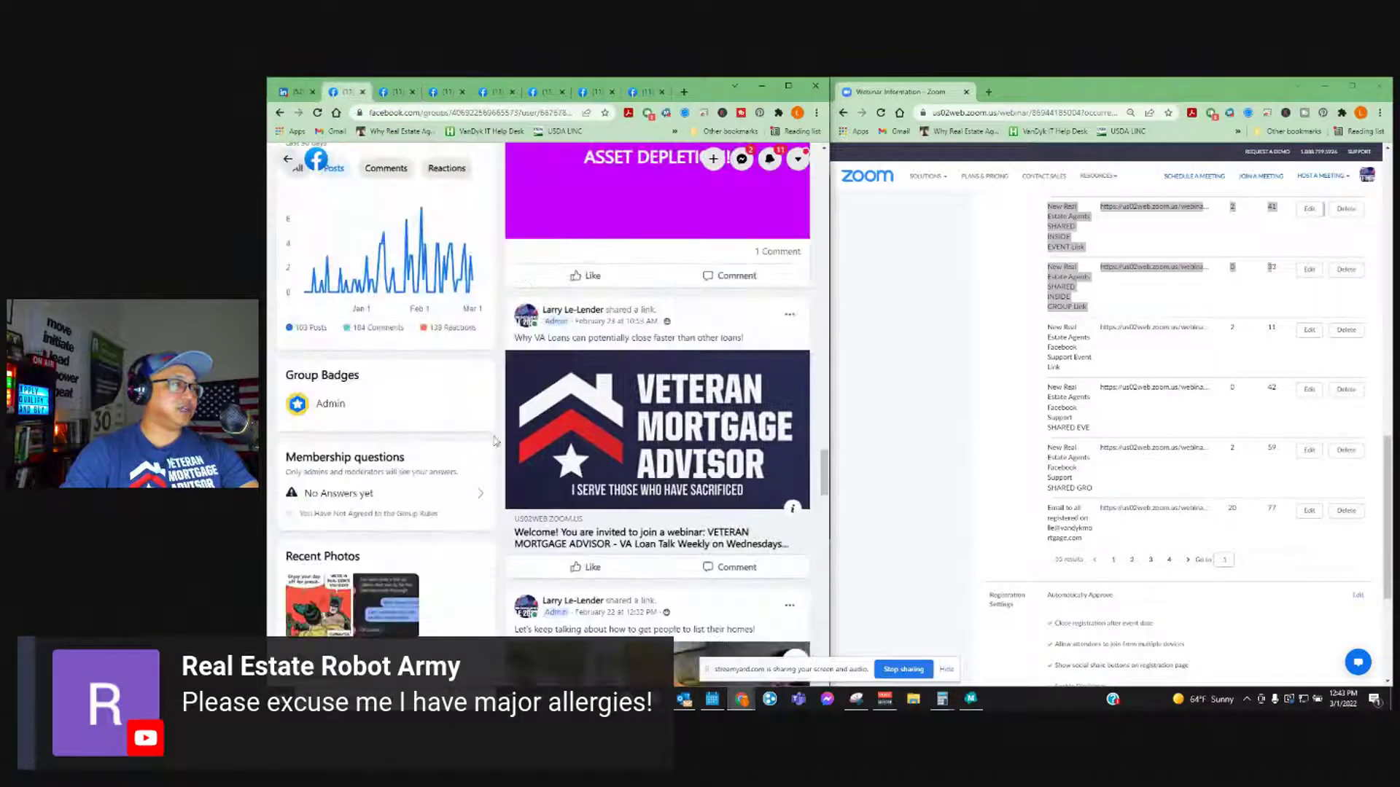
scroll(627, 464, "up", 5)
scroll(627, 464, "down", 5)
scroll(642, 474, "up", 4)
scroll(656, 482, "down", 1)
scroll(667, 489, "up", 5)
scroll(667, 489, "down", 6)
left_click_drag(823, 453, 794, 182)
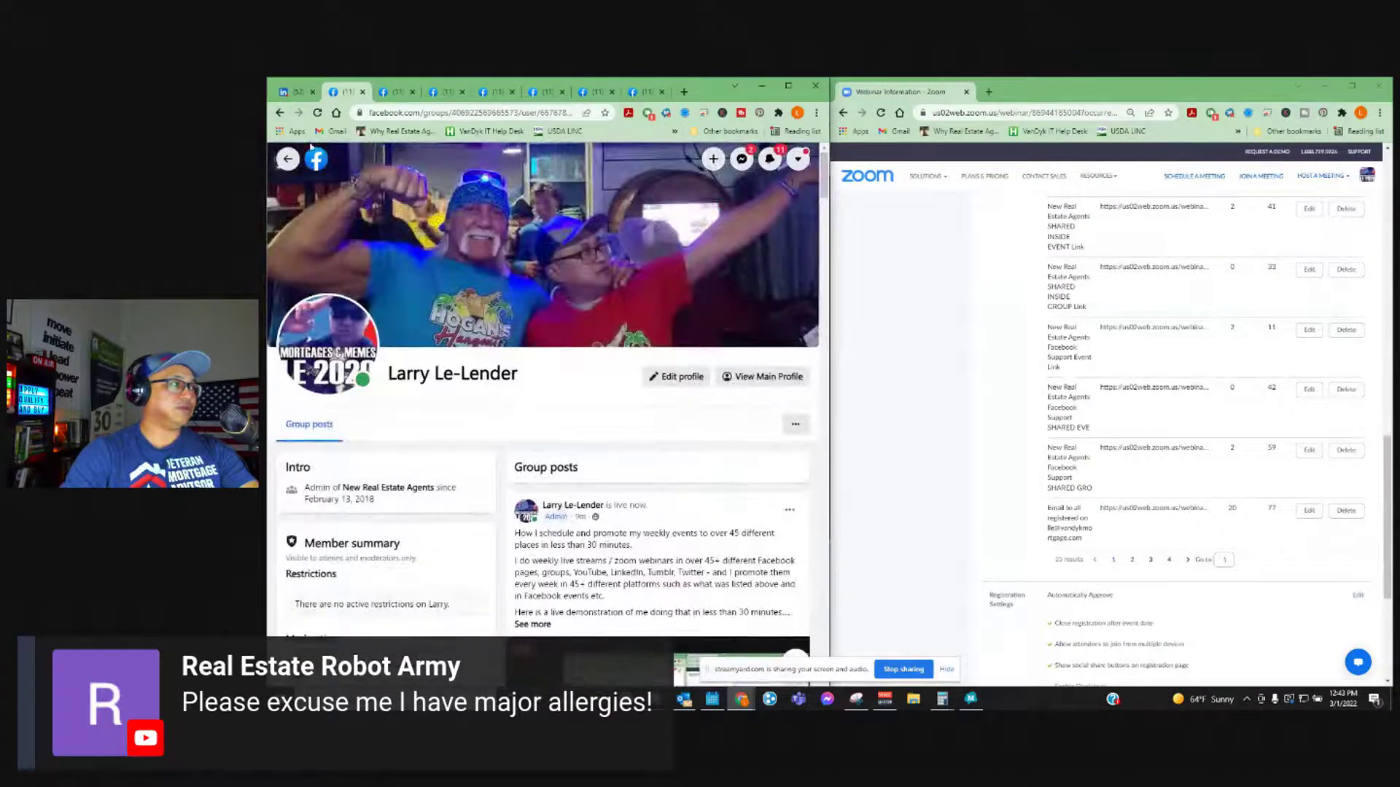
left_click(279, 112)
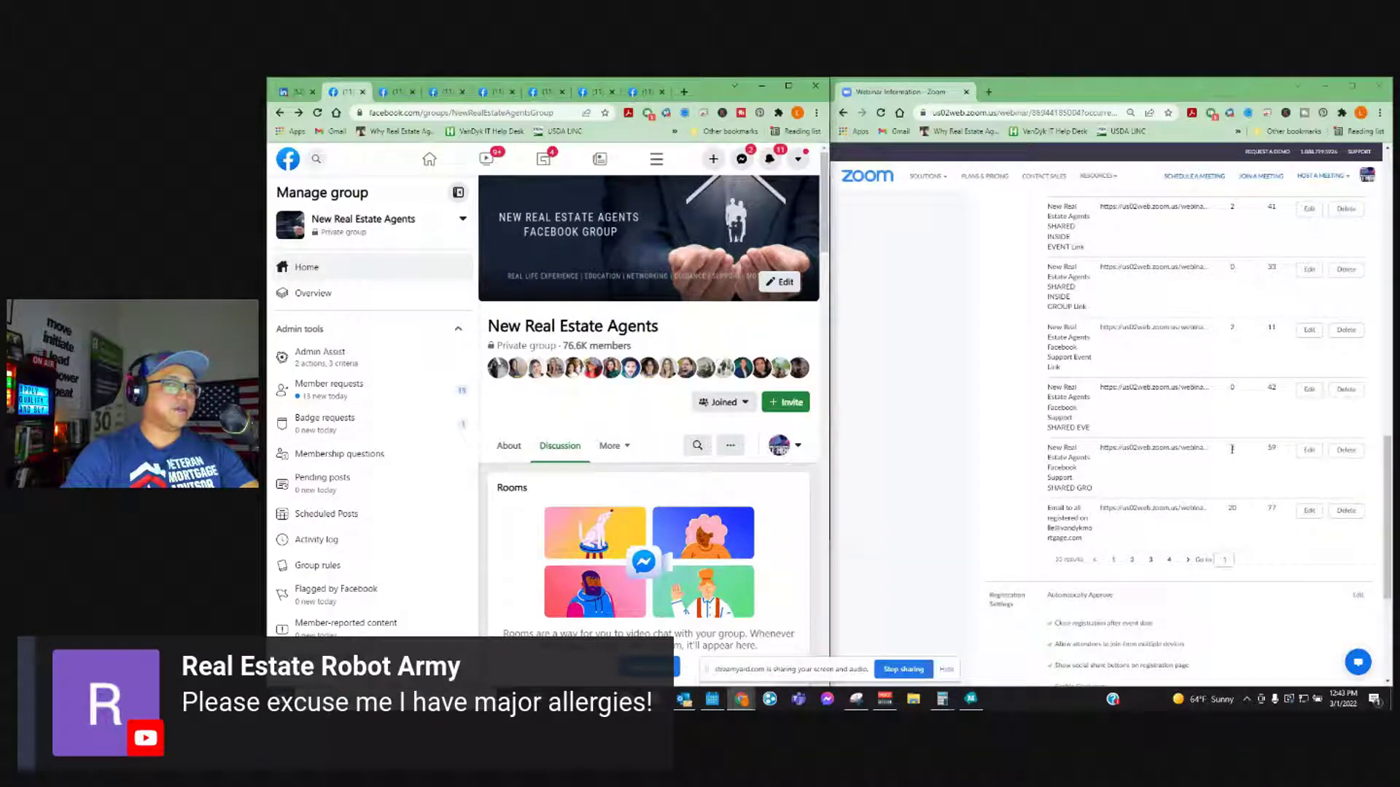
- Review the second page of tracking links, highlighting the visitors of the Real Estate Agents that REALLY WORK SHARED EVENT entry
scroll(1240, 328, "up", 5)
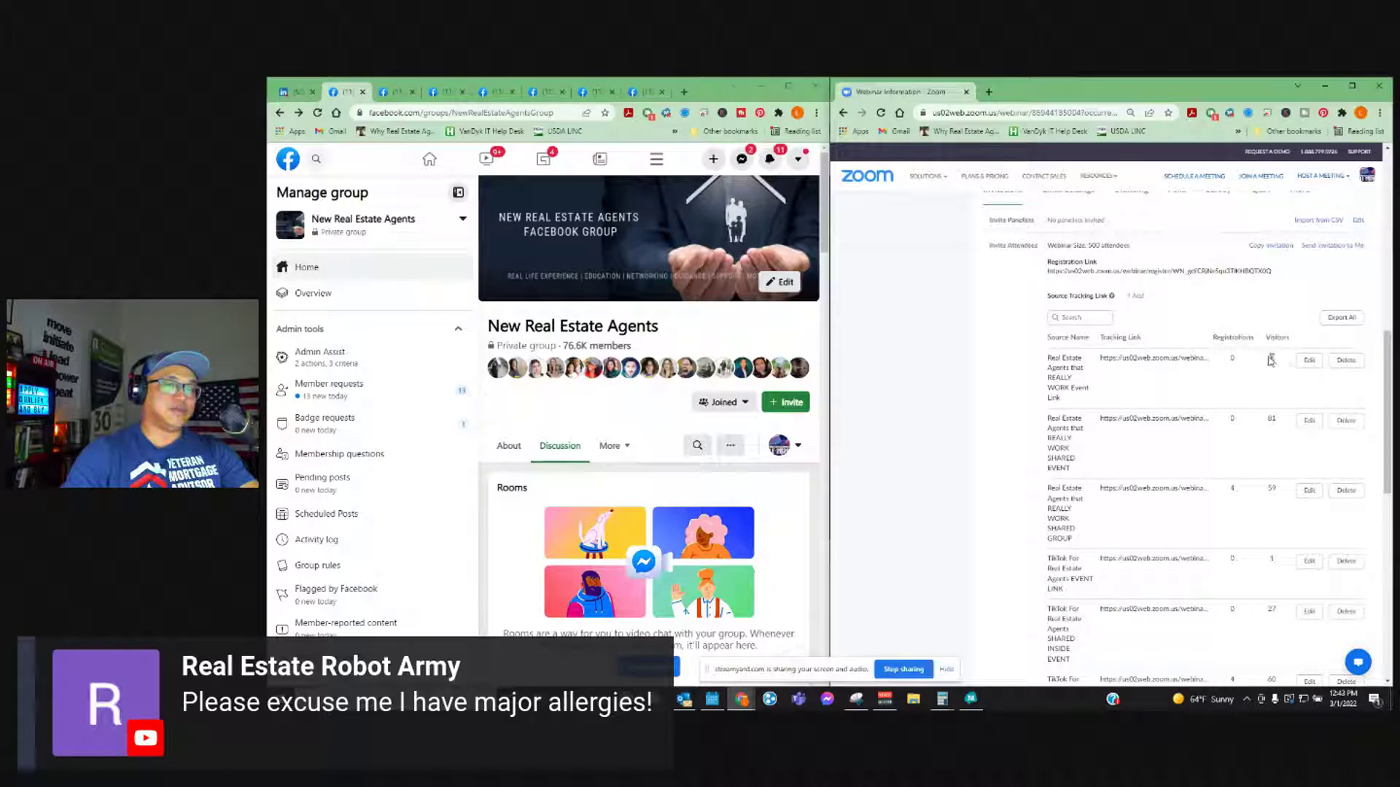
double_click(1272, 420)
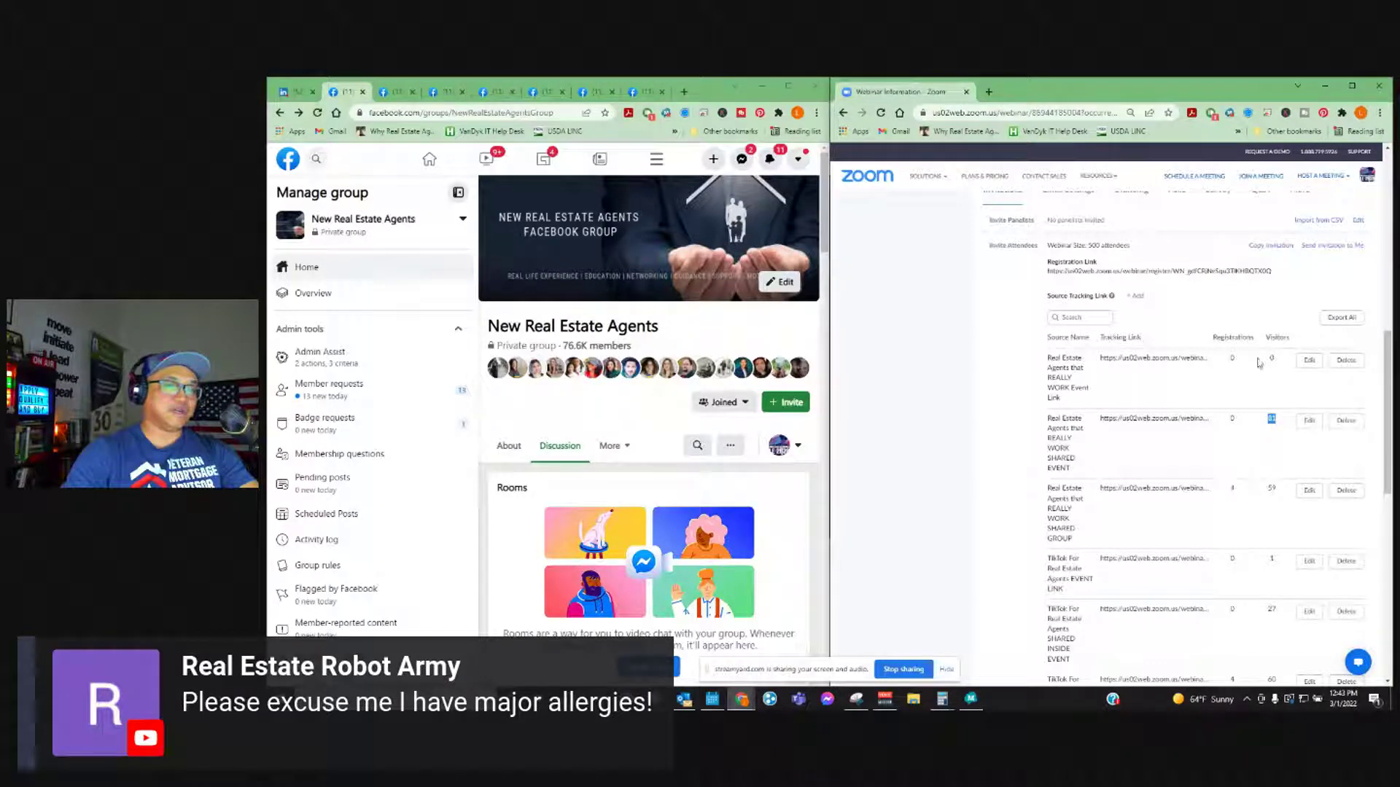
scroll(1266, 485, "down", 4)
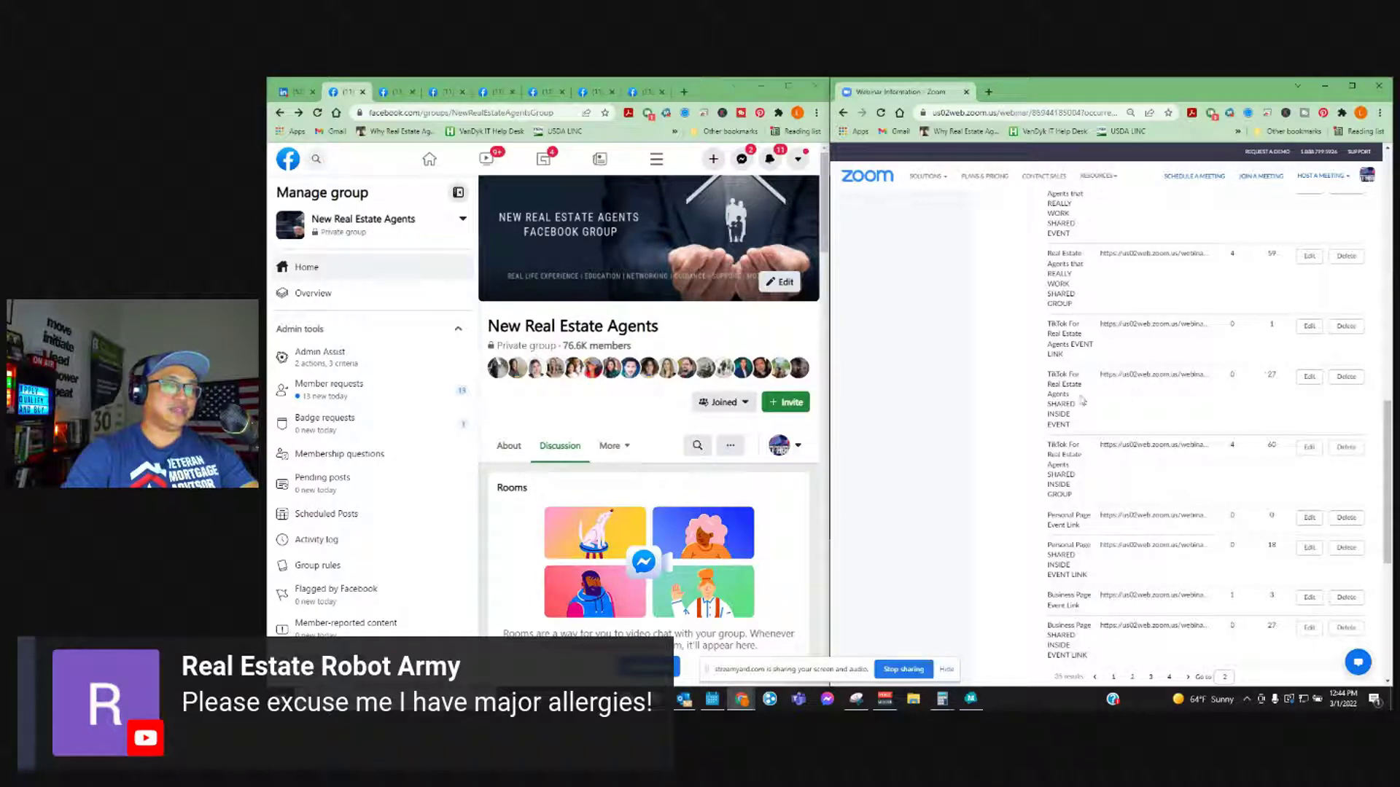
- Review the February 23 event's posts alongside the TikTok For Real Estate Agents, Personal Page and Business Page tracking links
left_click(393, 91)
scroll(487, 500, "up", 10)
scroll(503, 421, "down", 5)
scroll(503, 421, "down", 5)
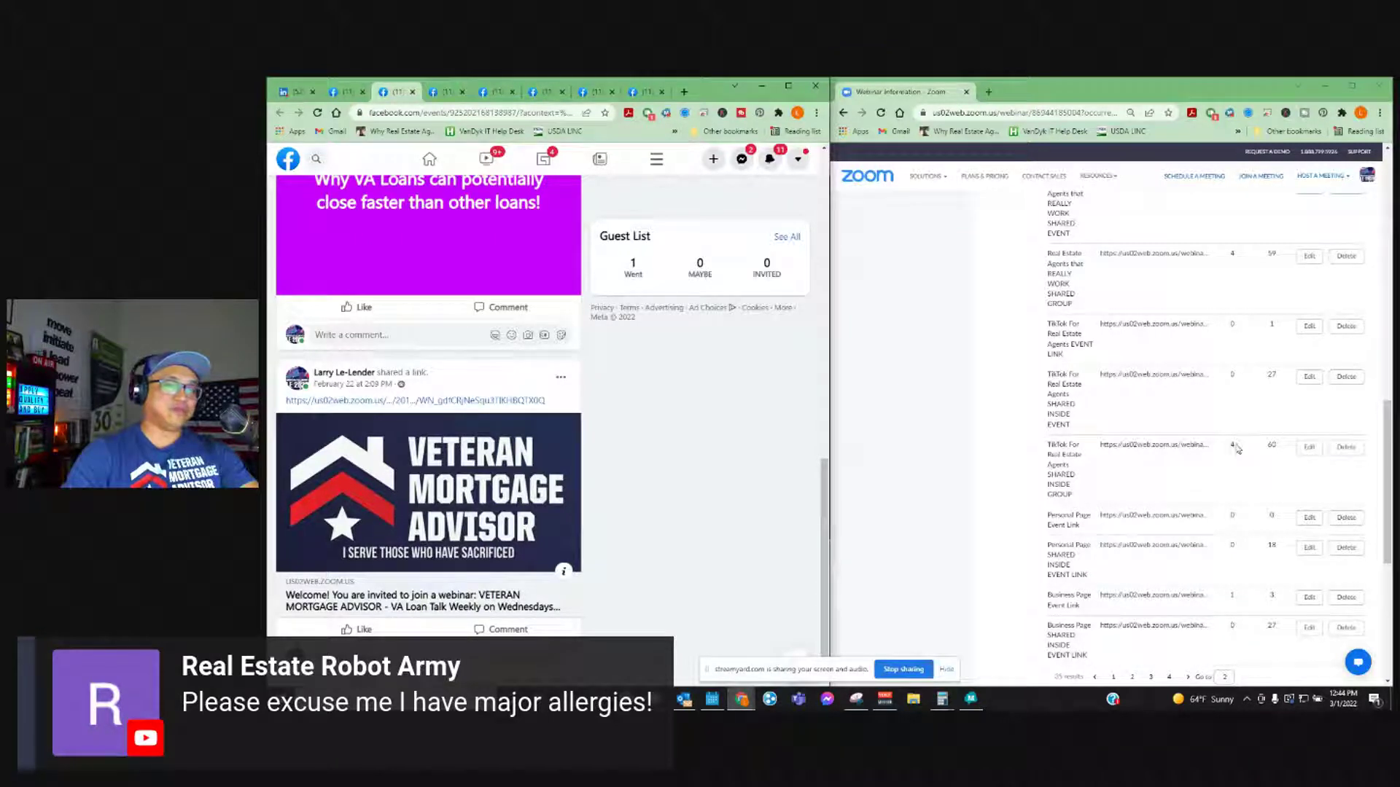
scroll(1237, 448, "down", 2)
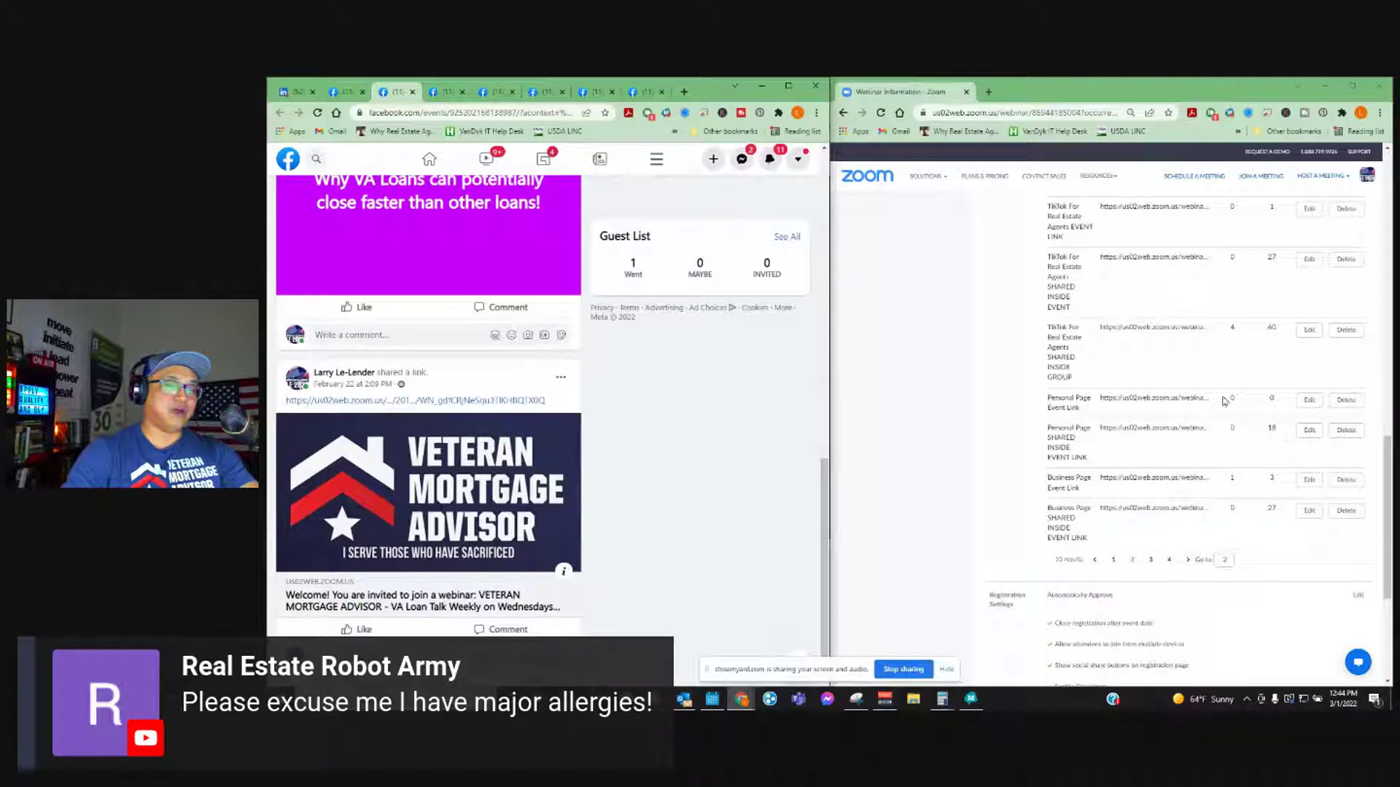
scroll(474, 313, "up", 10)
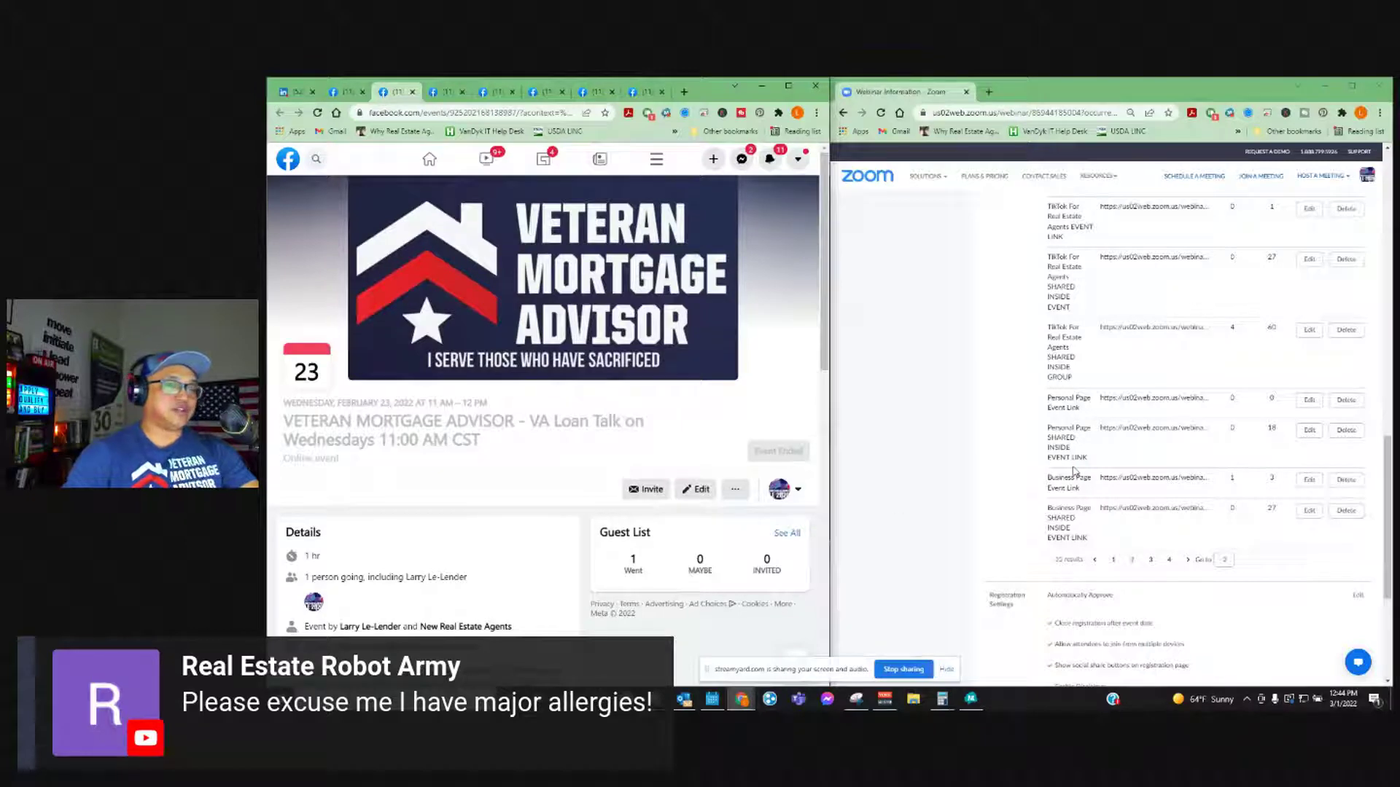
- Return to the first page of source tracking links and review the entries and the registration settings beneath them
left_click(1112, 560)
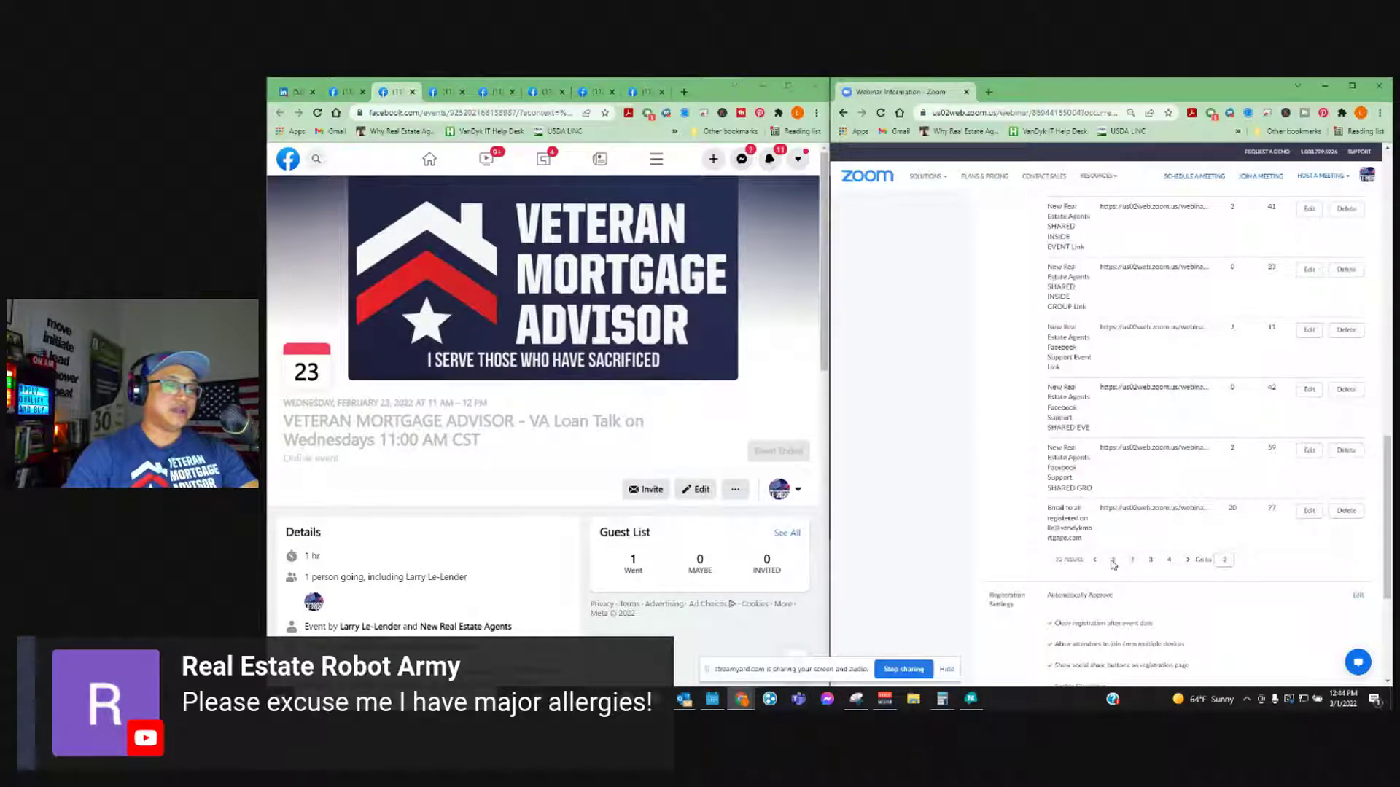
scroll(1227, 342, "up", 5)
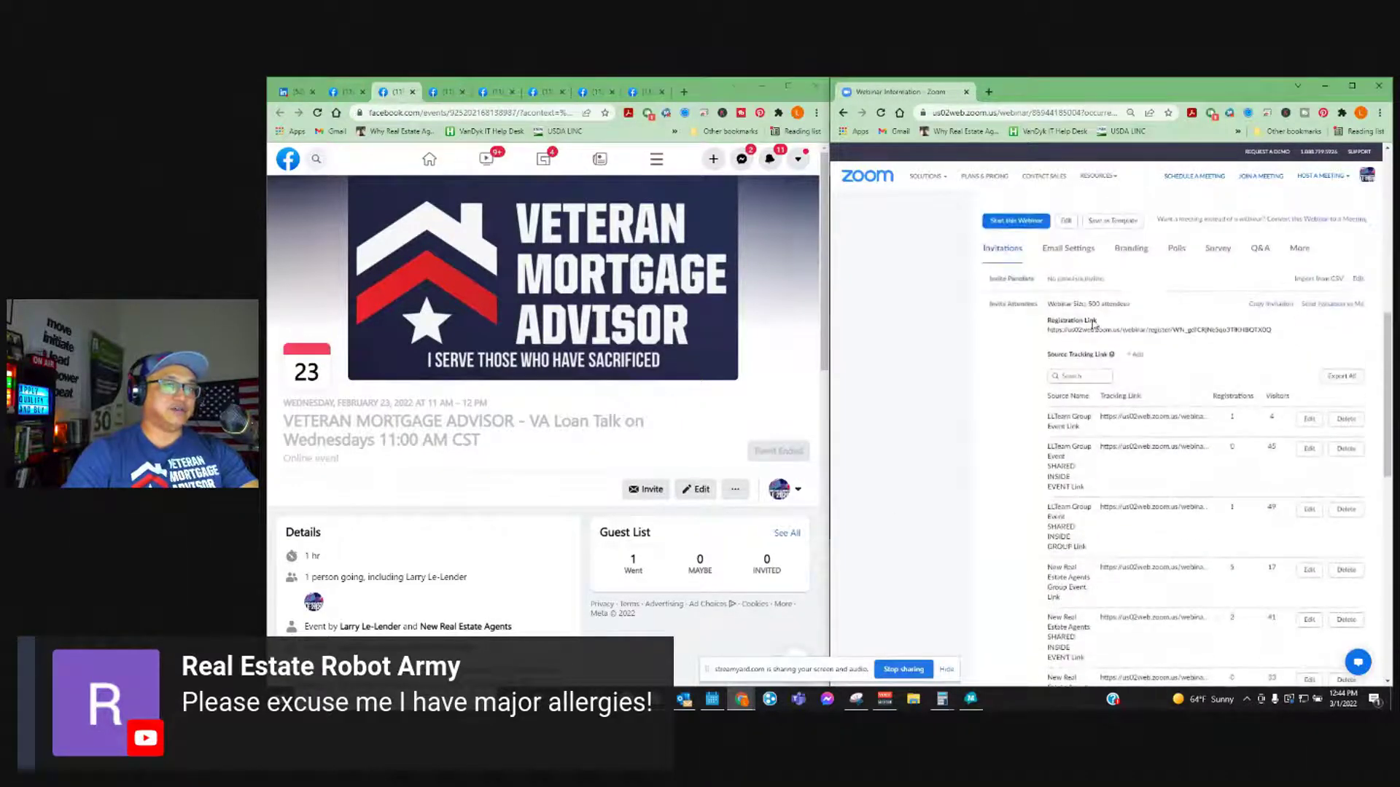
scroll(1027, 396, "down", 2)
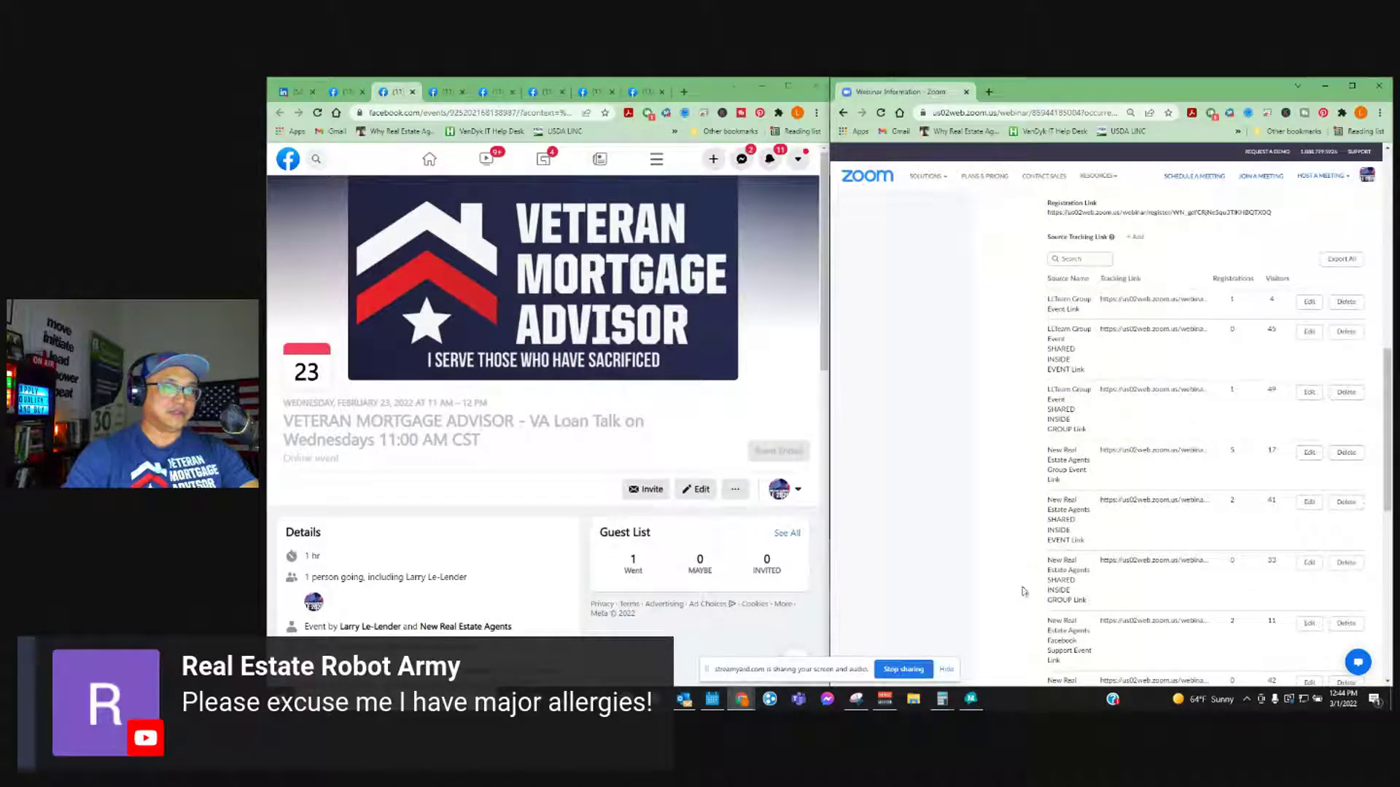
scroll(1328, 483, "down", 7)
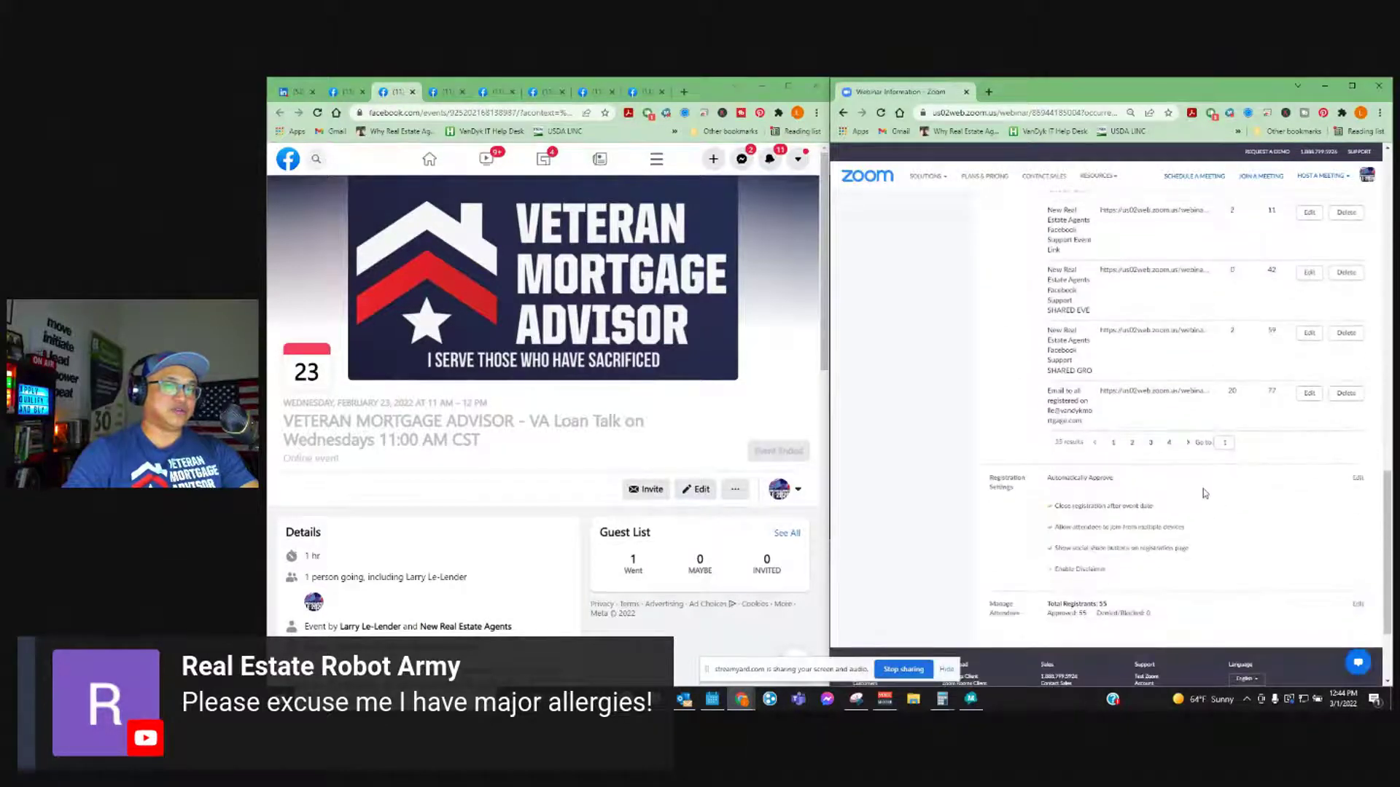
scroll(1181, 496, "up", 7)
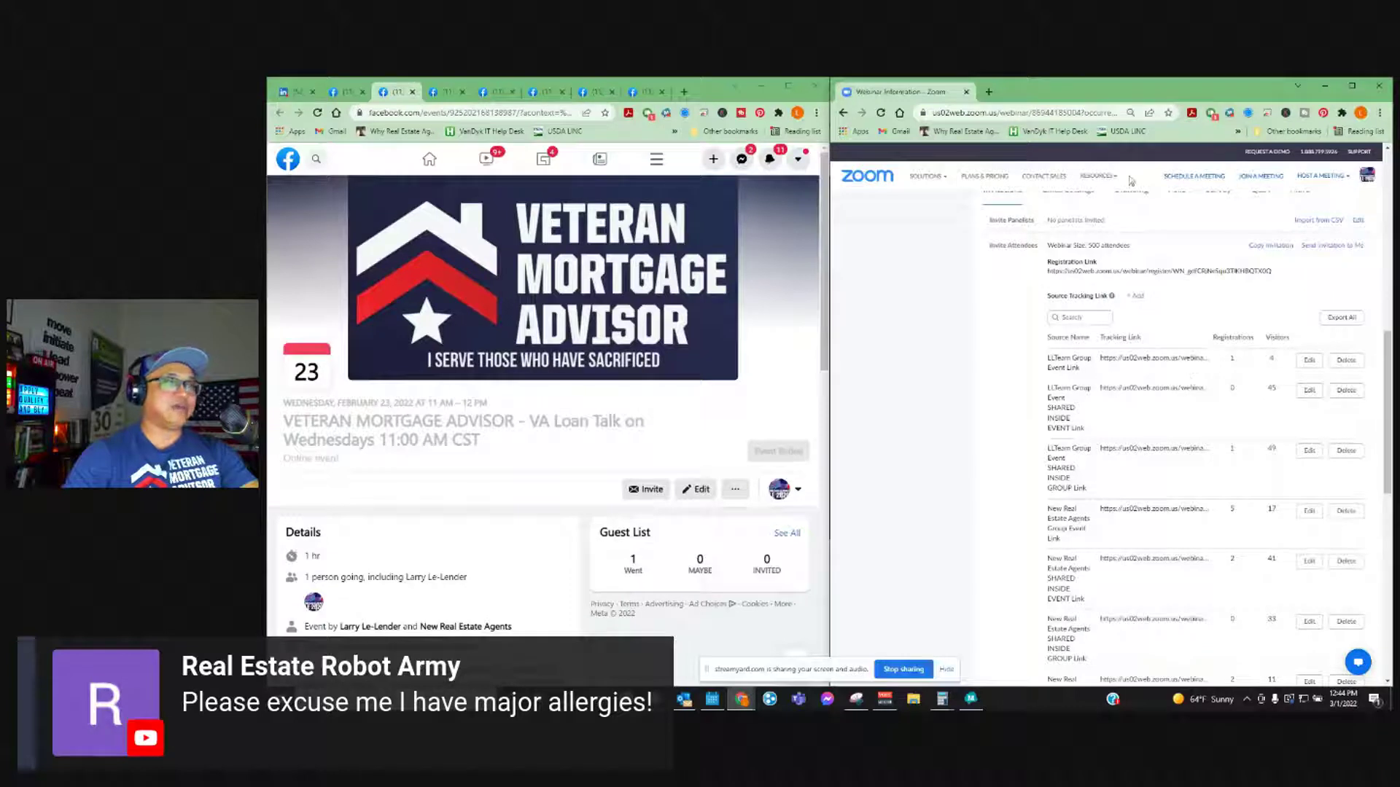
mouse_move(926, 176)
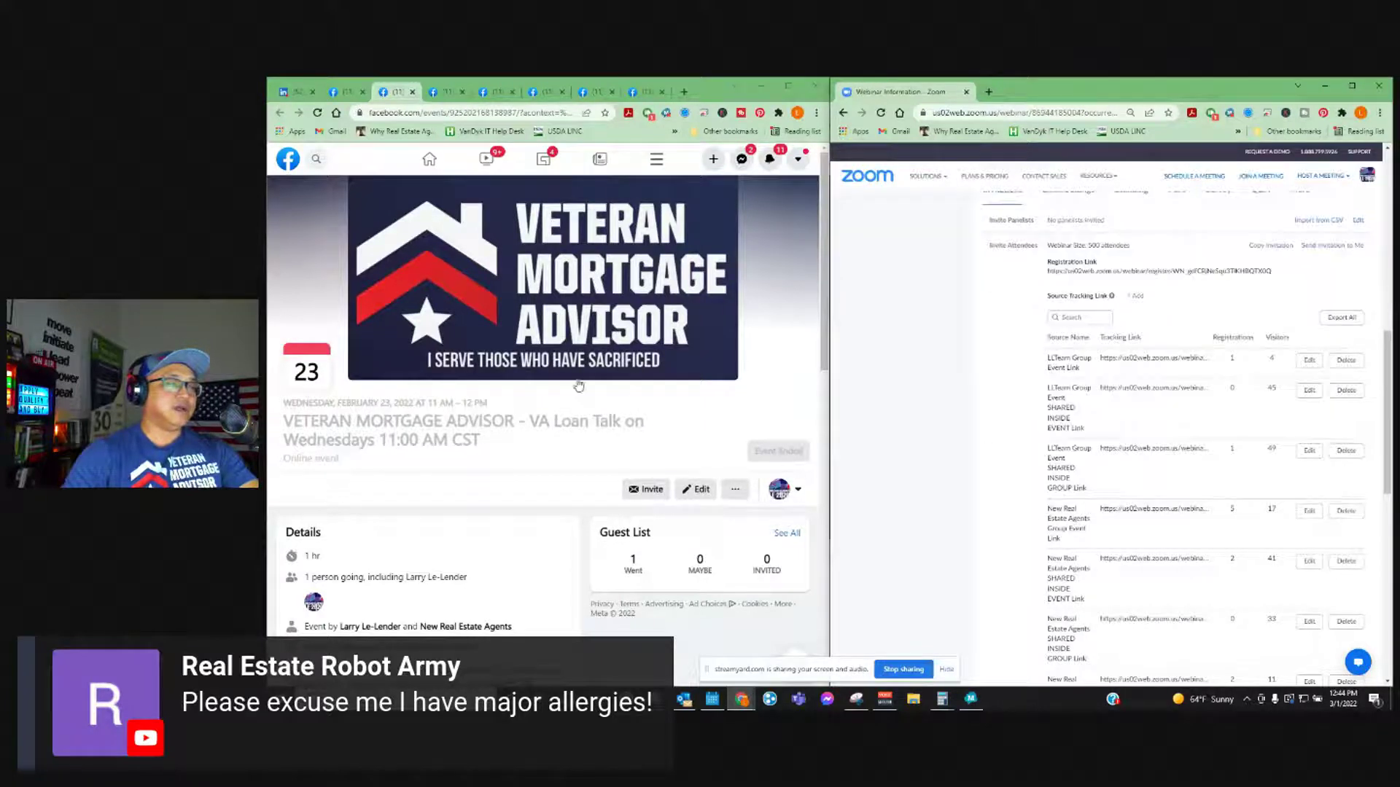
scroll(947, 371, "down", 2)
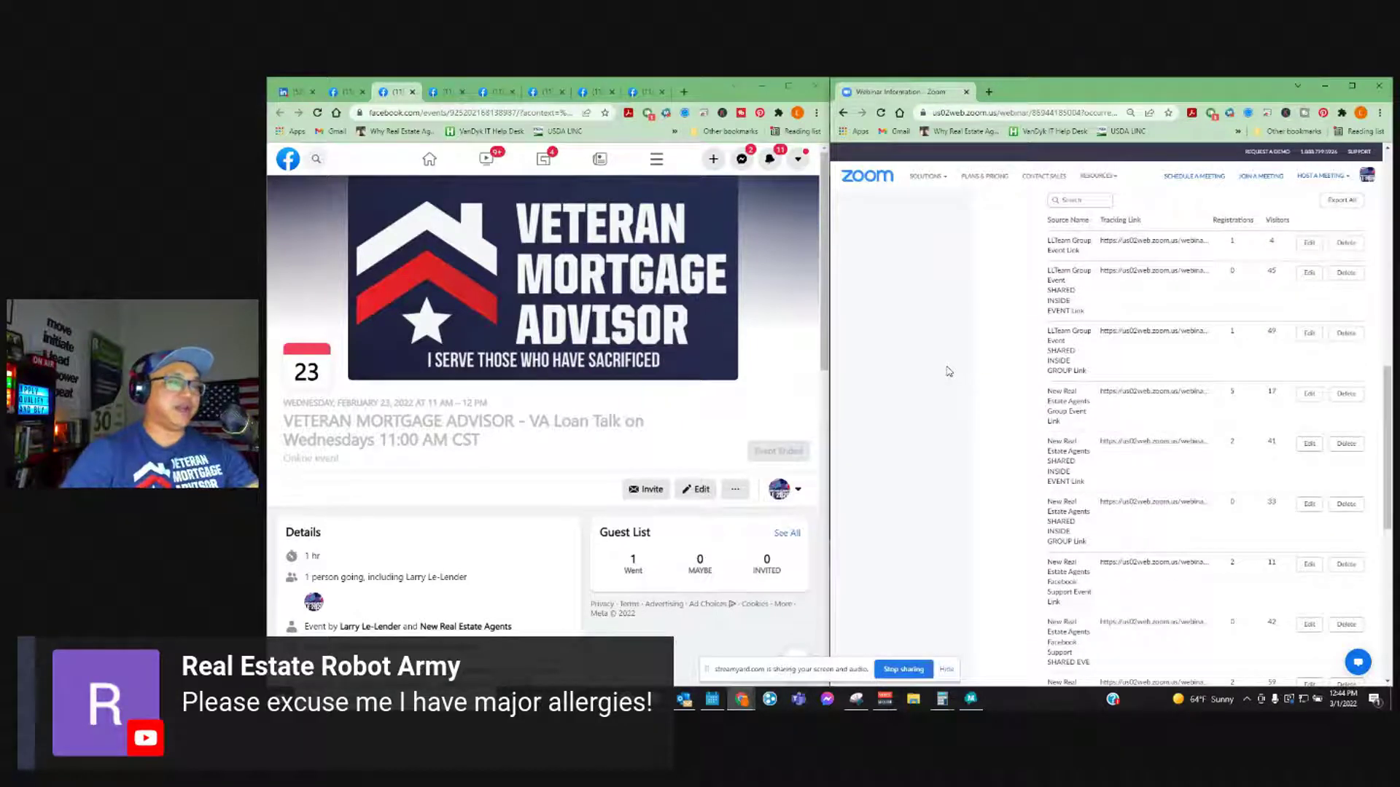
- Return to the top of the Zoom webinar details, enlarge the Facebook event window and check the live StreamYard broadcast
scroll(947, 389, "up", 10)
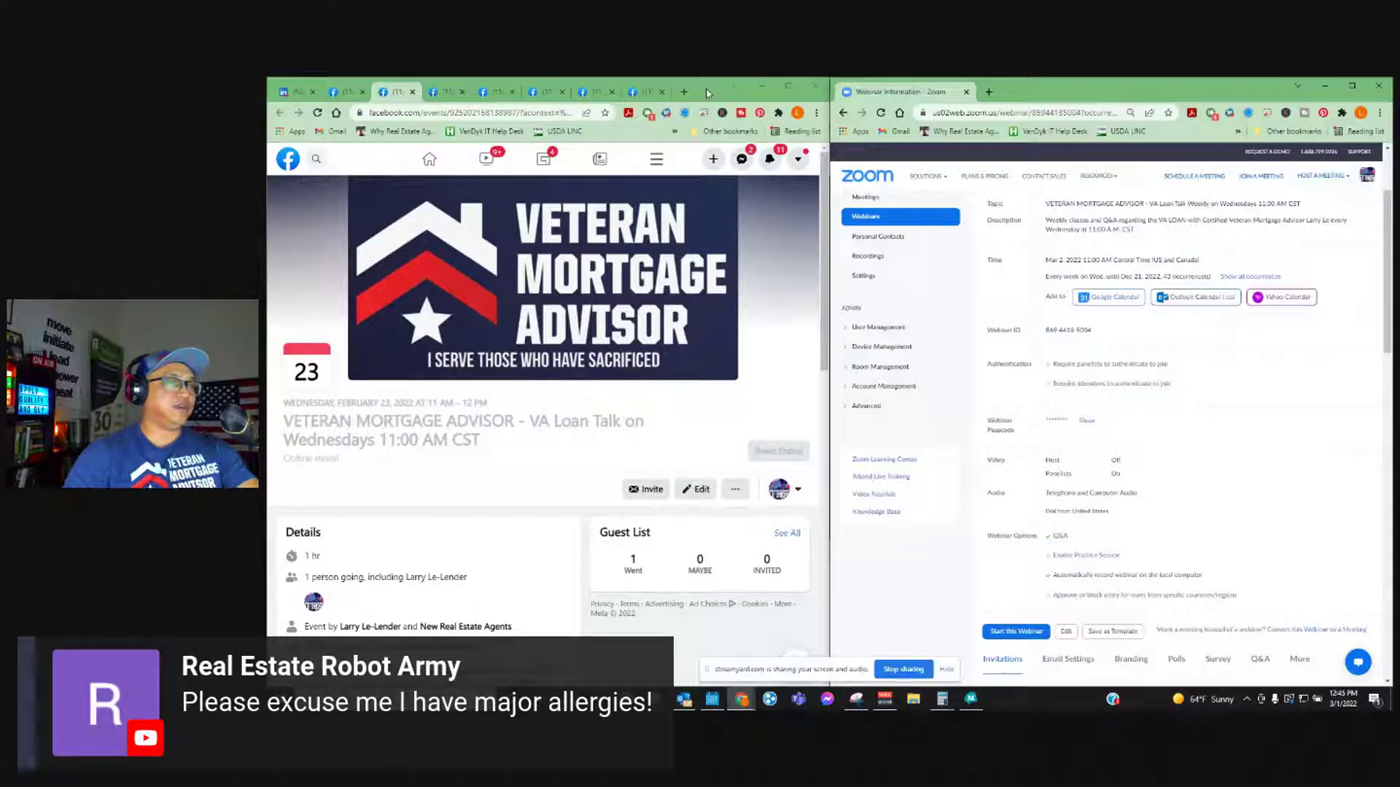
left_click(796, 90)
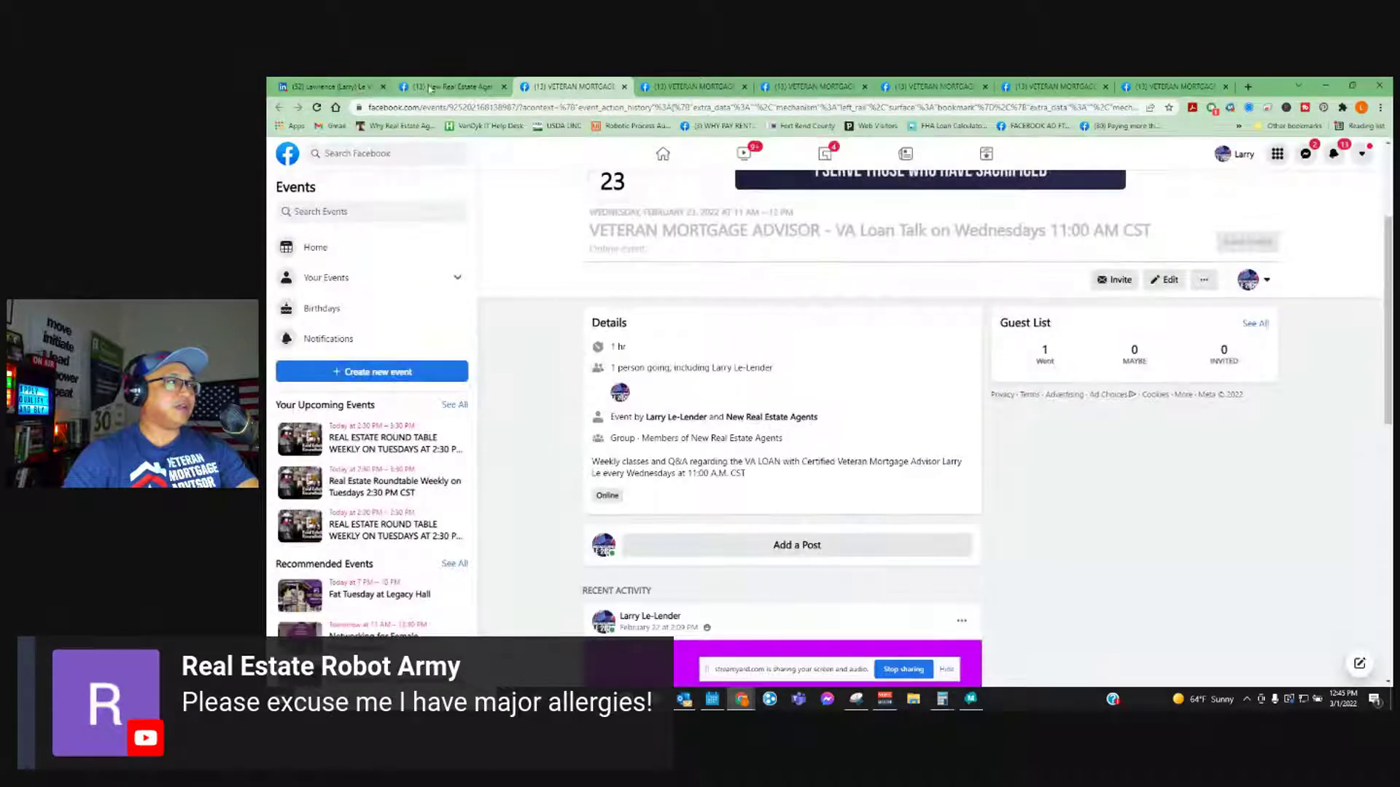
mouse_move(733, 700)
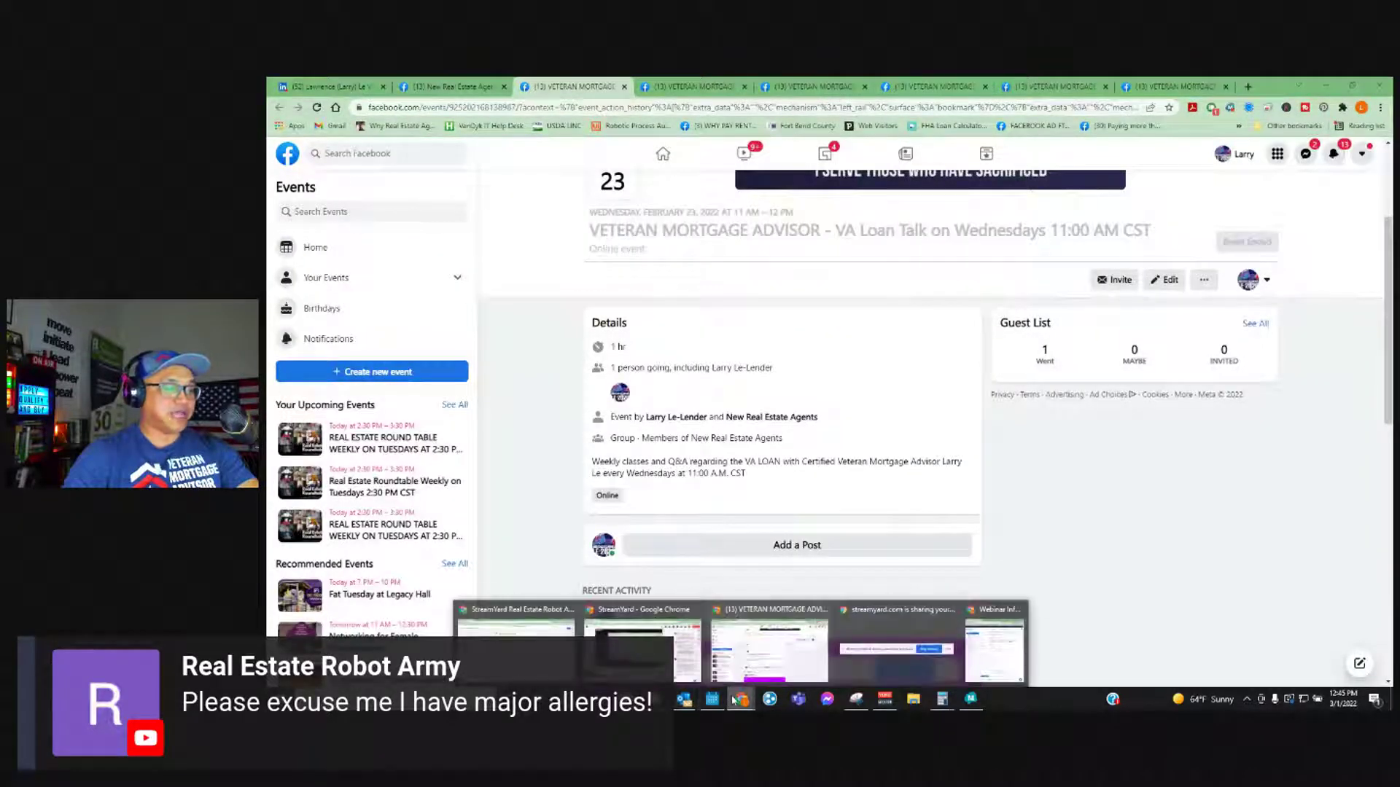
left_click(642, 648)
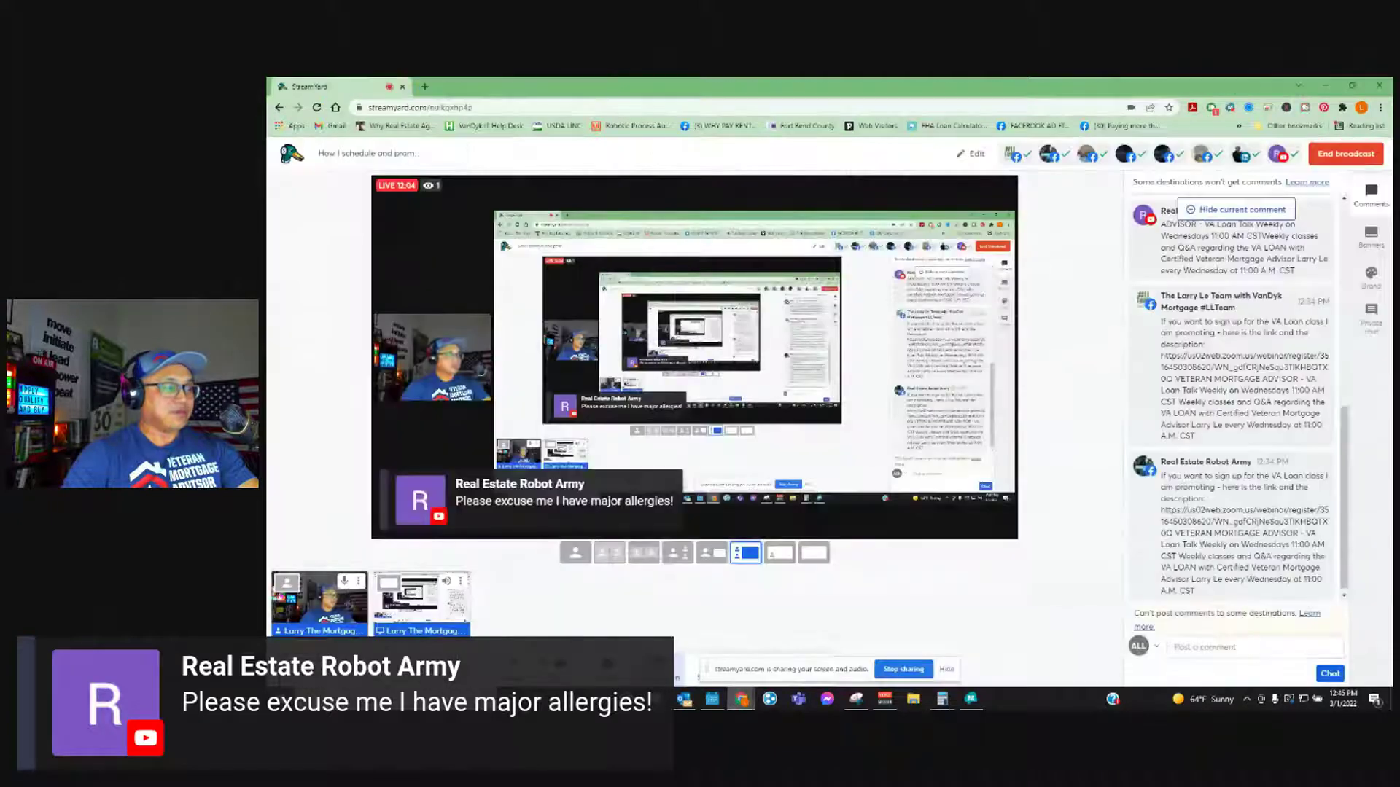
mouse_move(1230, 548)
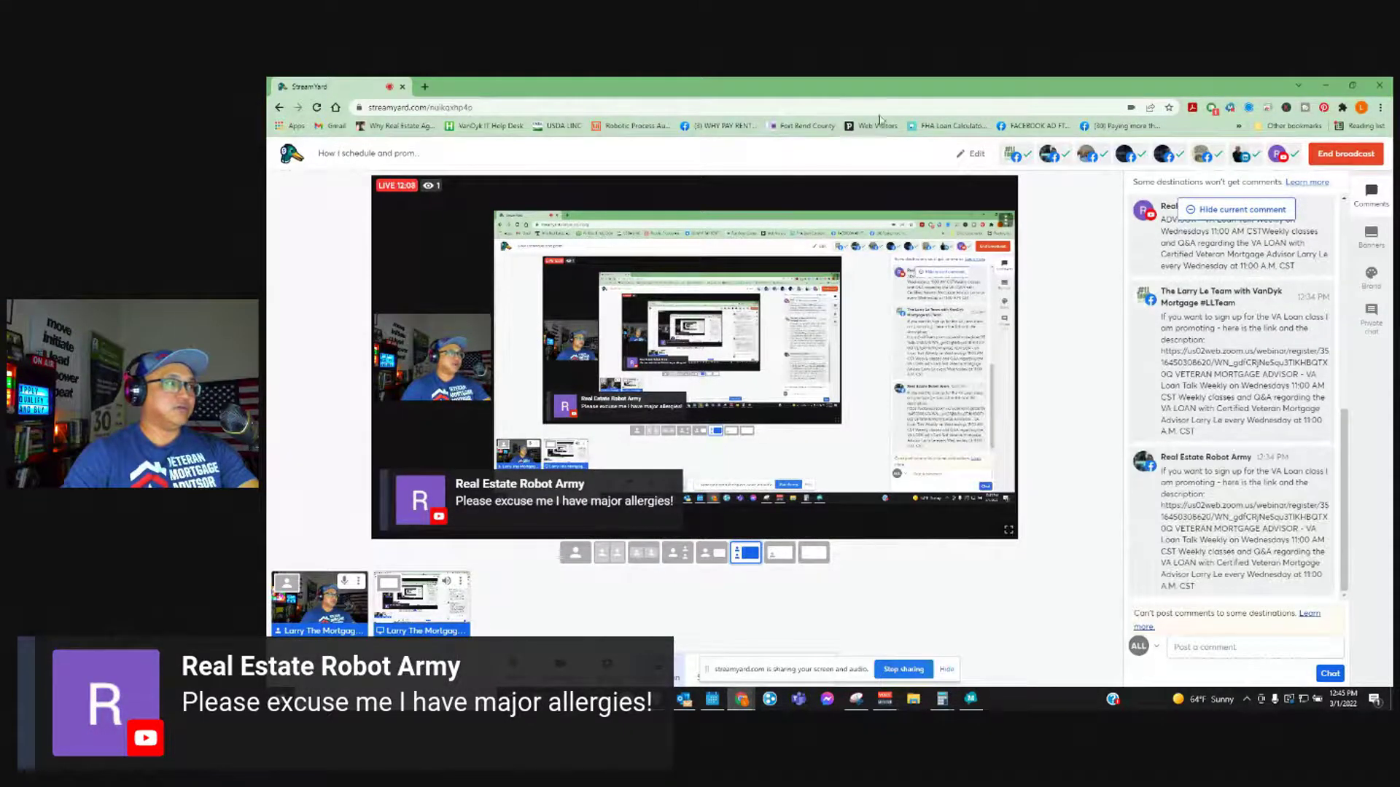
left_click(1325, 88)
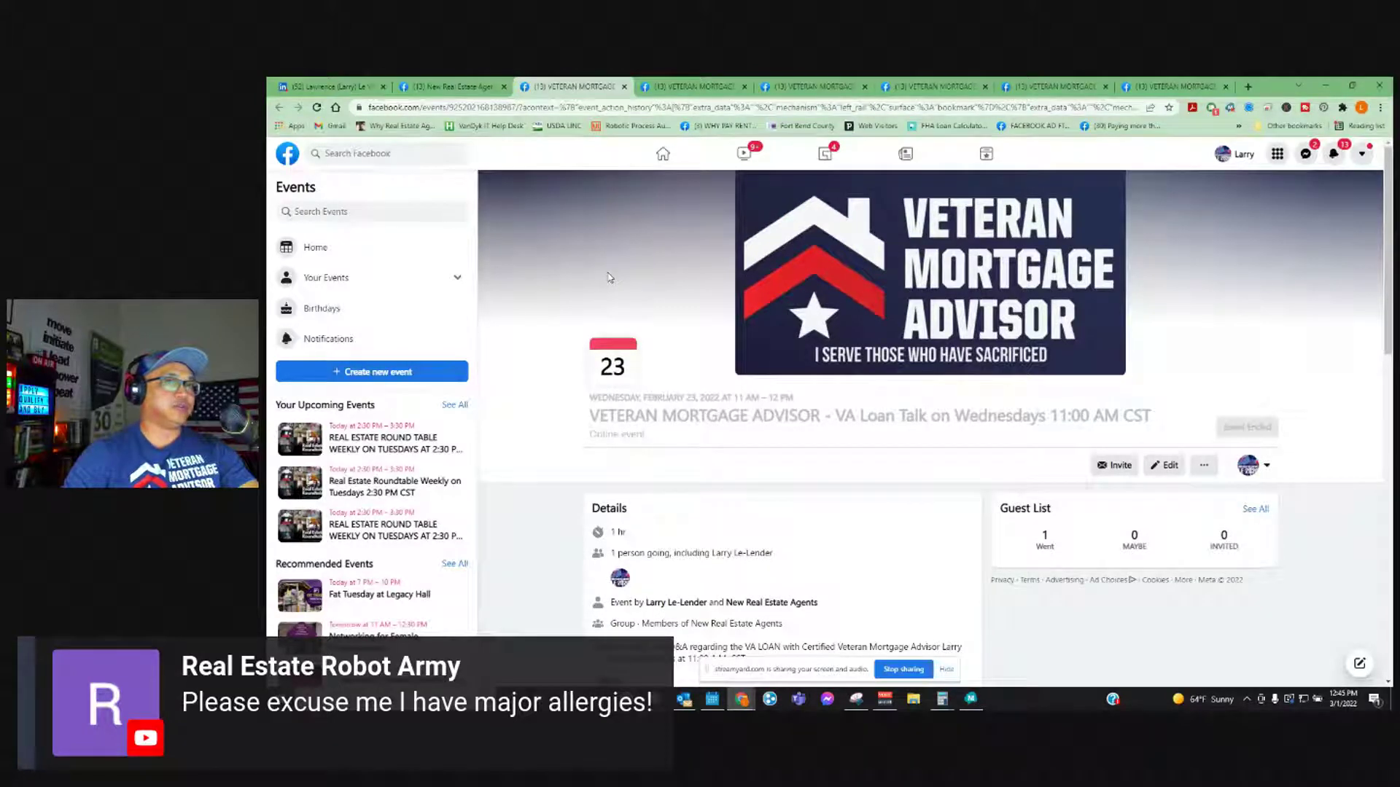
- Search Facebook for Real Estate Robot Army from the New Real Estate Agents group and open its public figure page
left_click(453, 86)
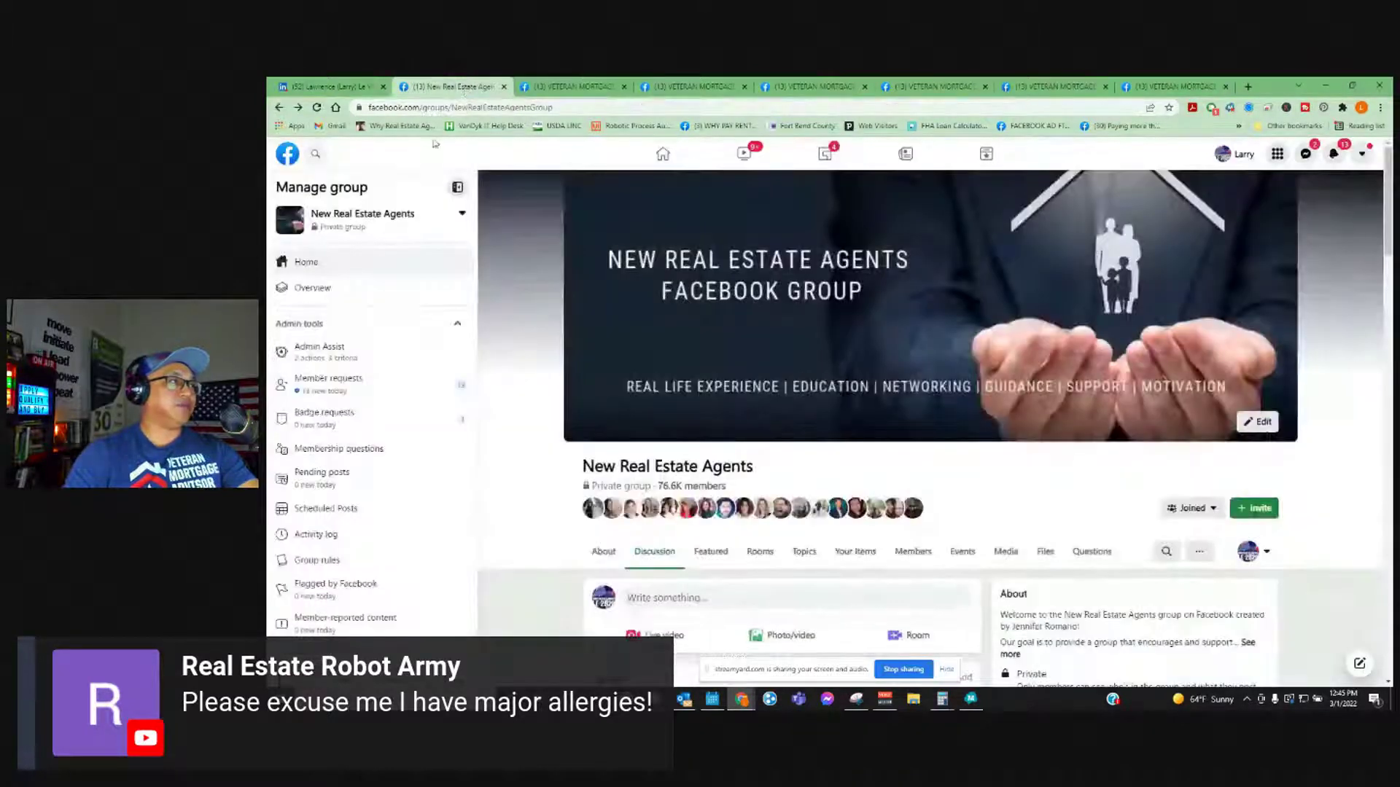
left_click(338, 158)
type("ll")
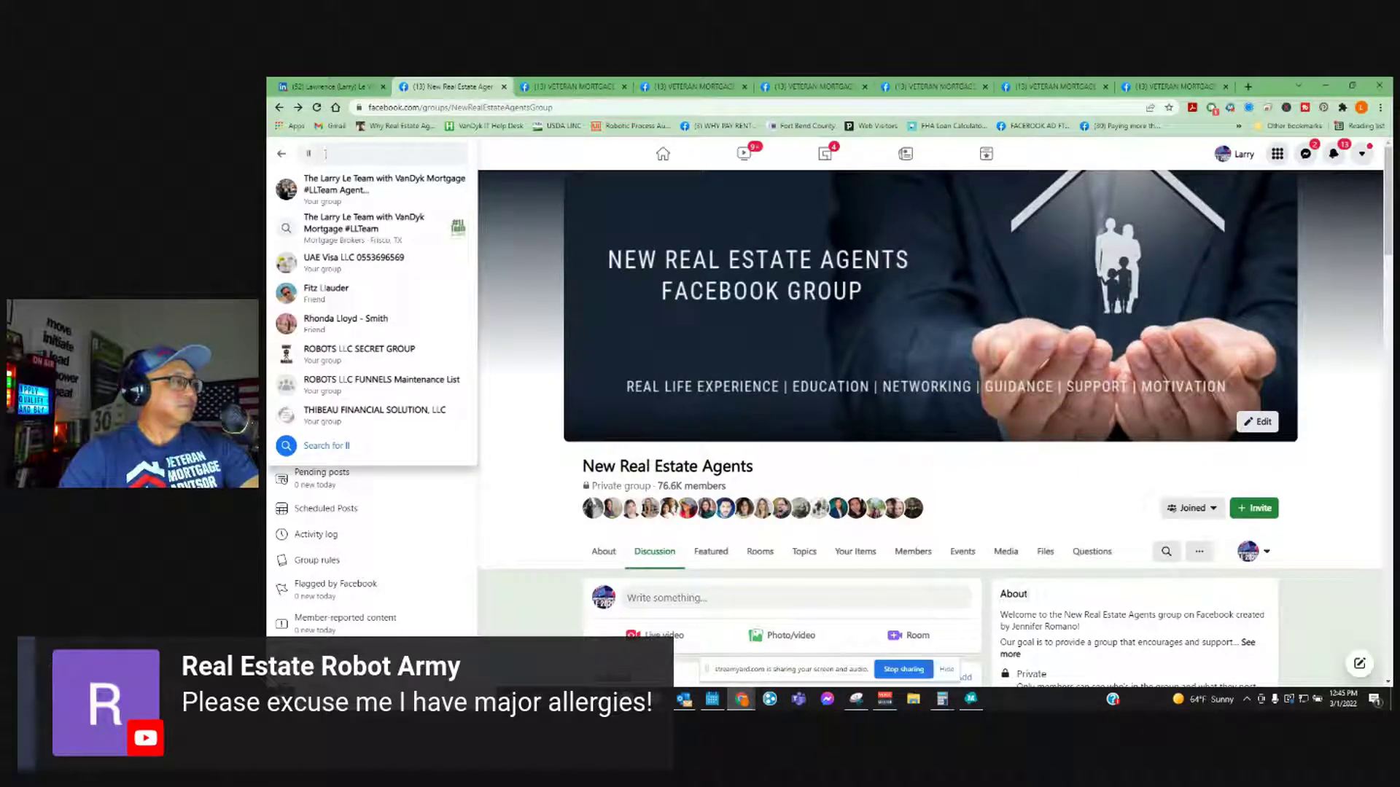
key("BackSpace")
key("BackSpace")
type("rea")
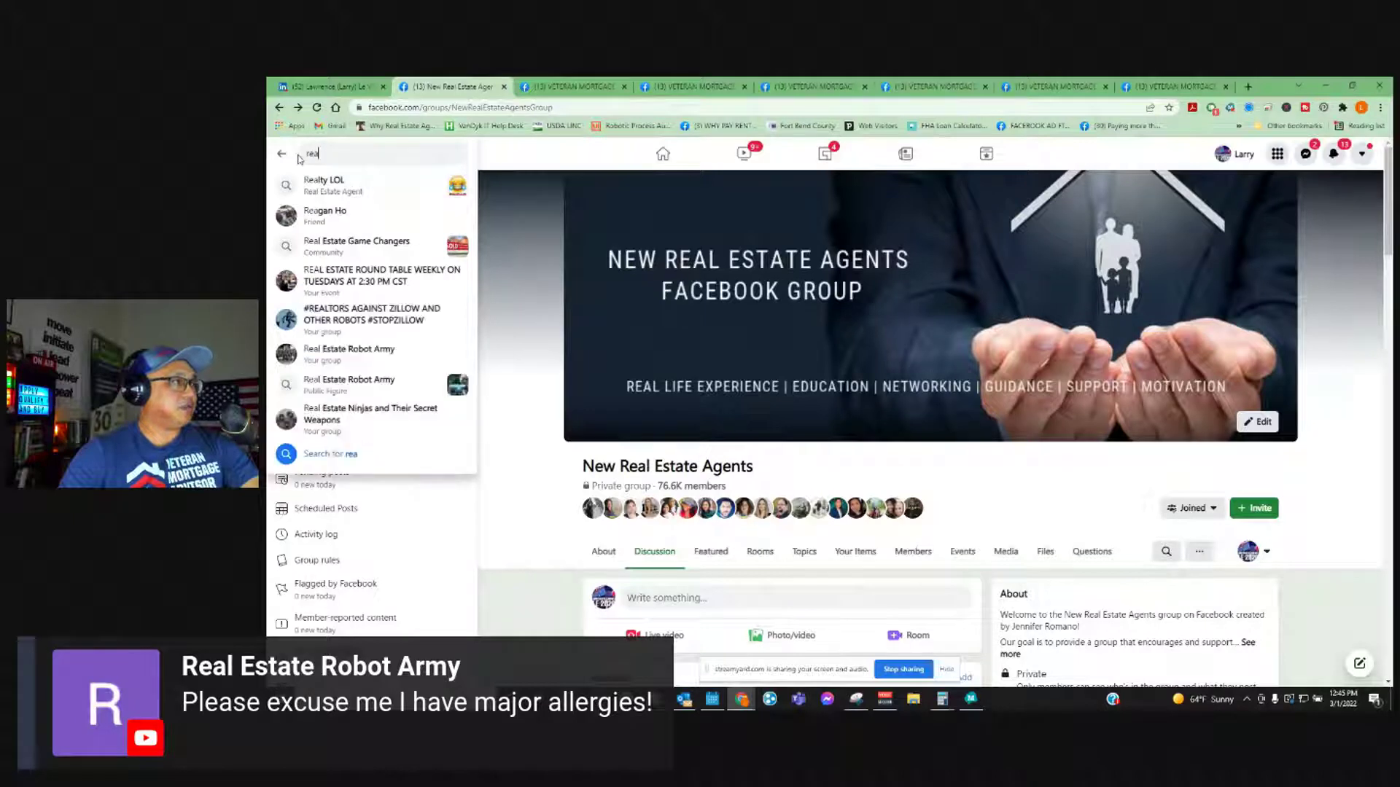
left_click(364, 389)
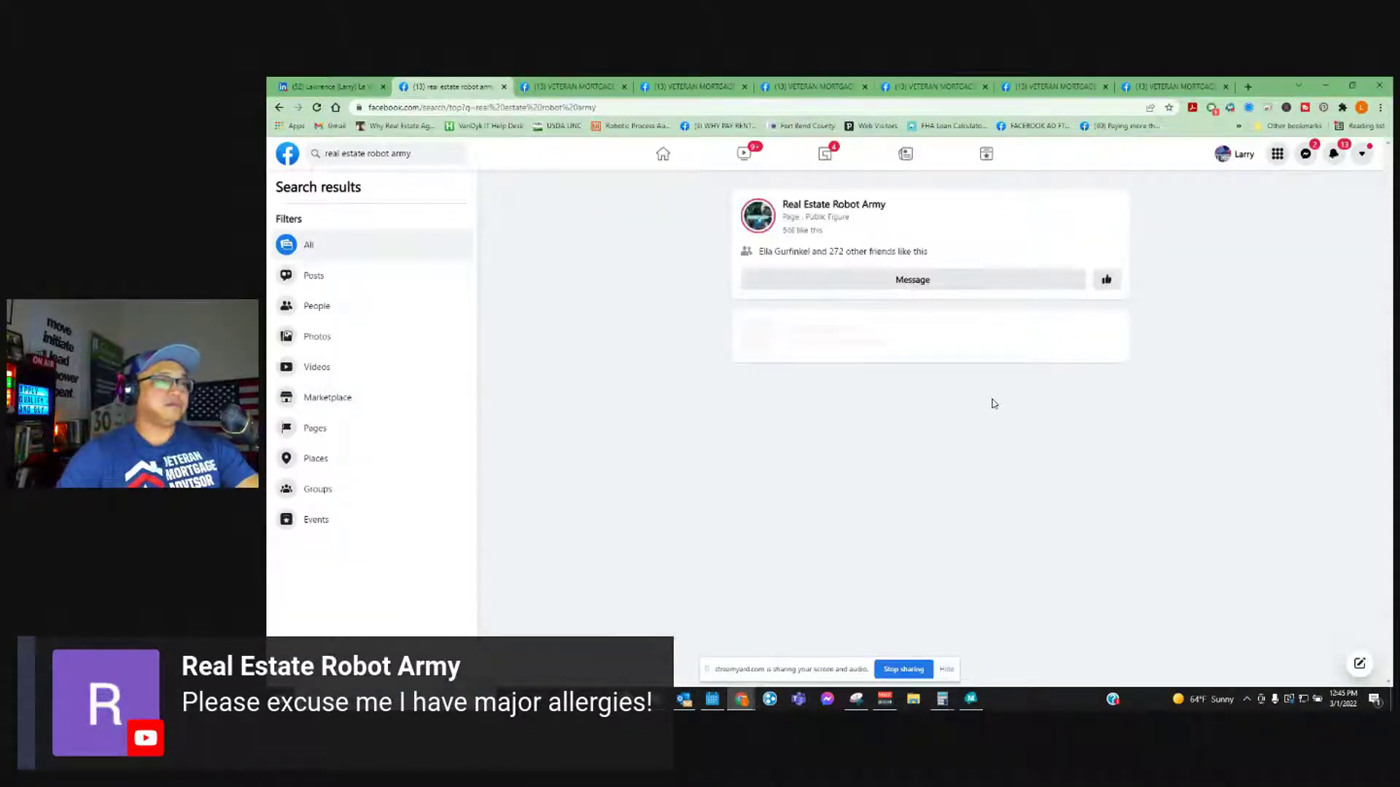
left_click(856, 207)
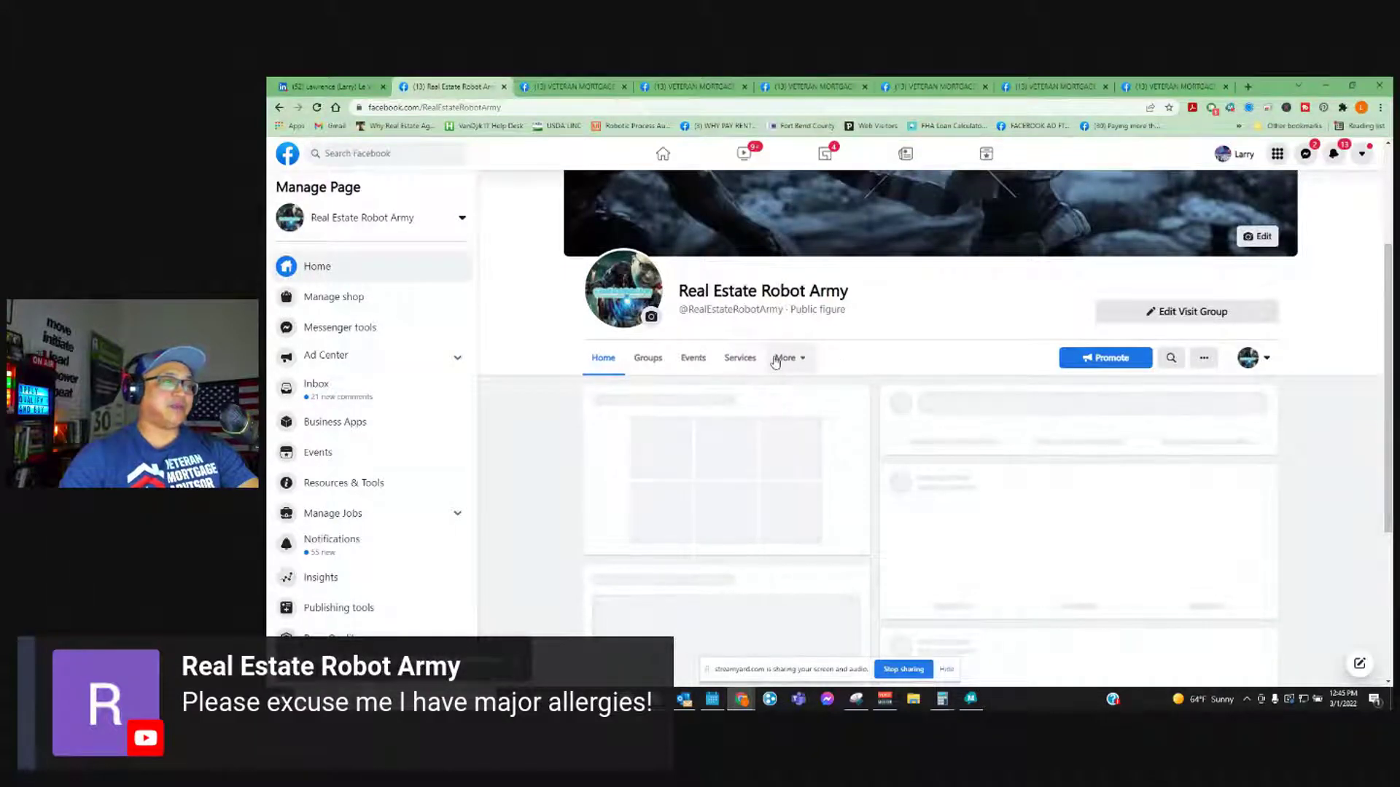
- Find the page's live post, highlight its description about promoting weekly events, and check who shared it
scroll(1108, 390, "down", 4)
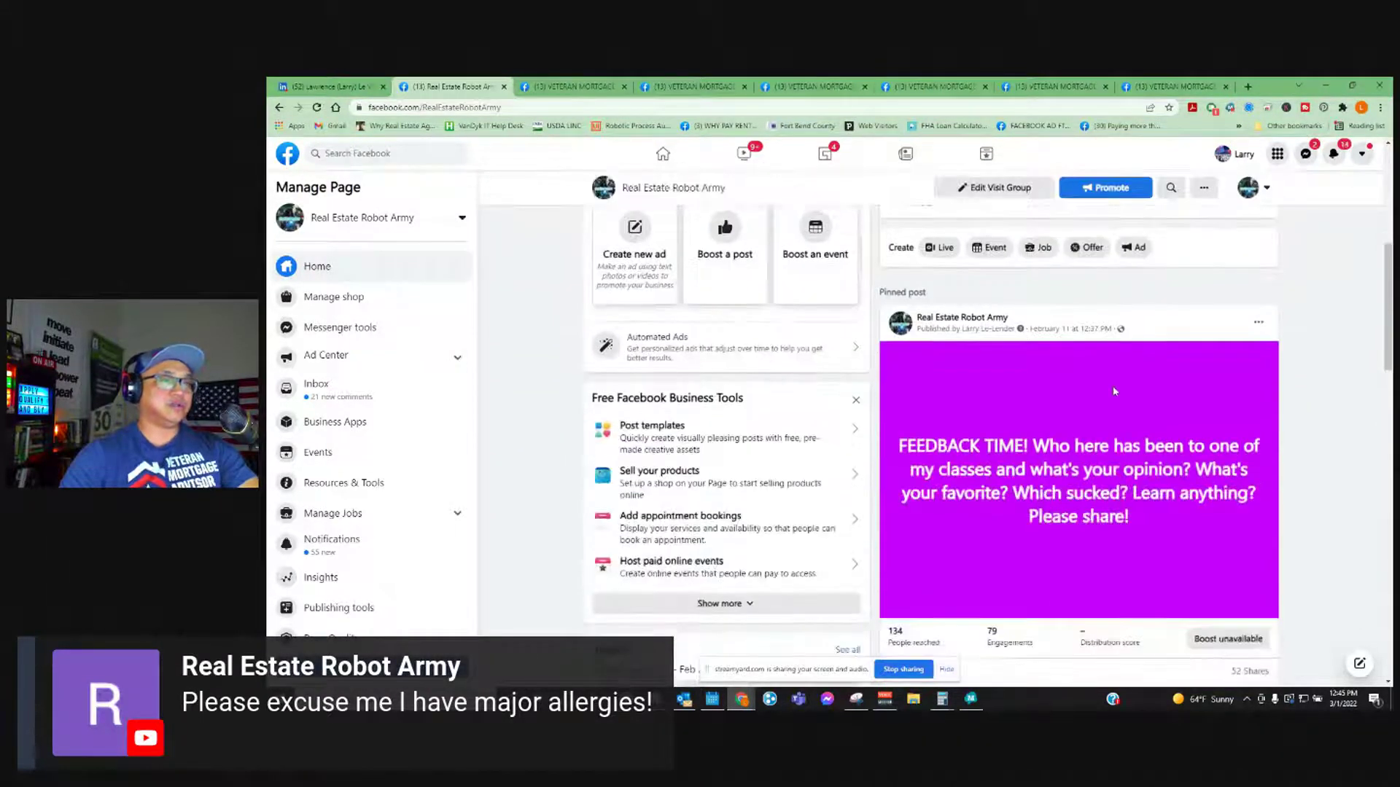
scroll(1114, 419, "down", 6)
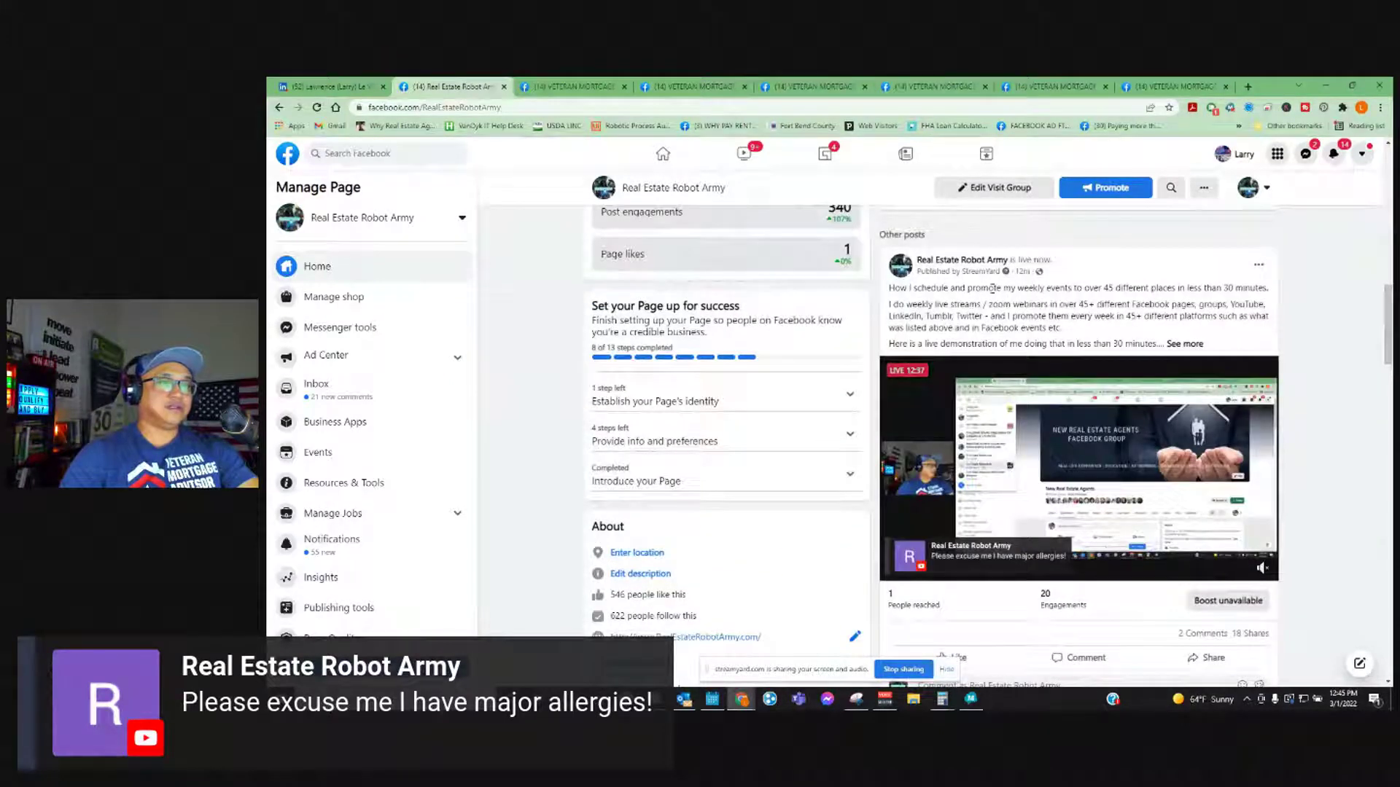
left_click_drag(888, 288, 1114, 332)
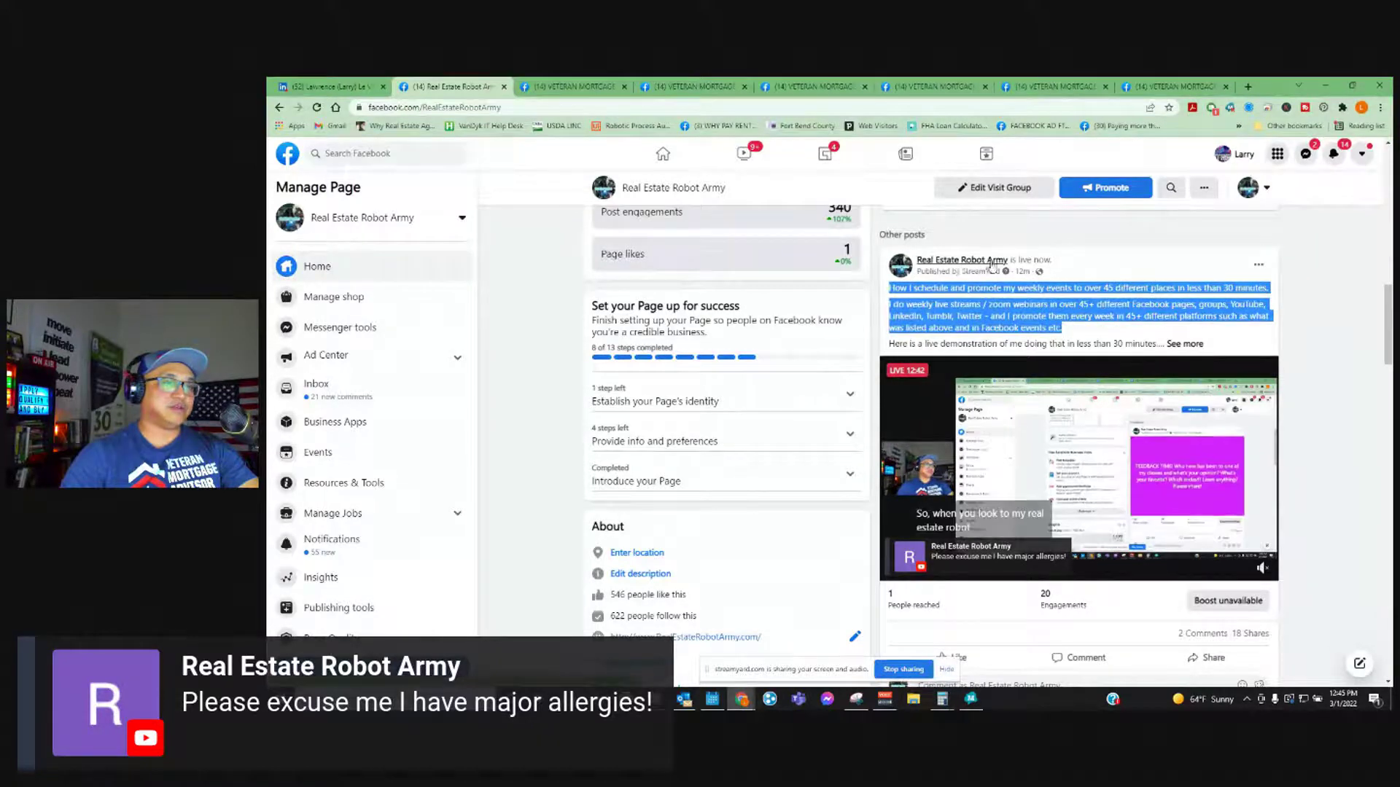
scroll(1252, 468, "down", 3)
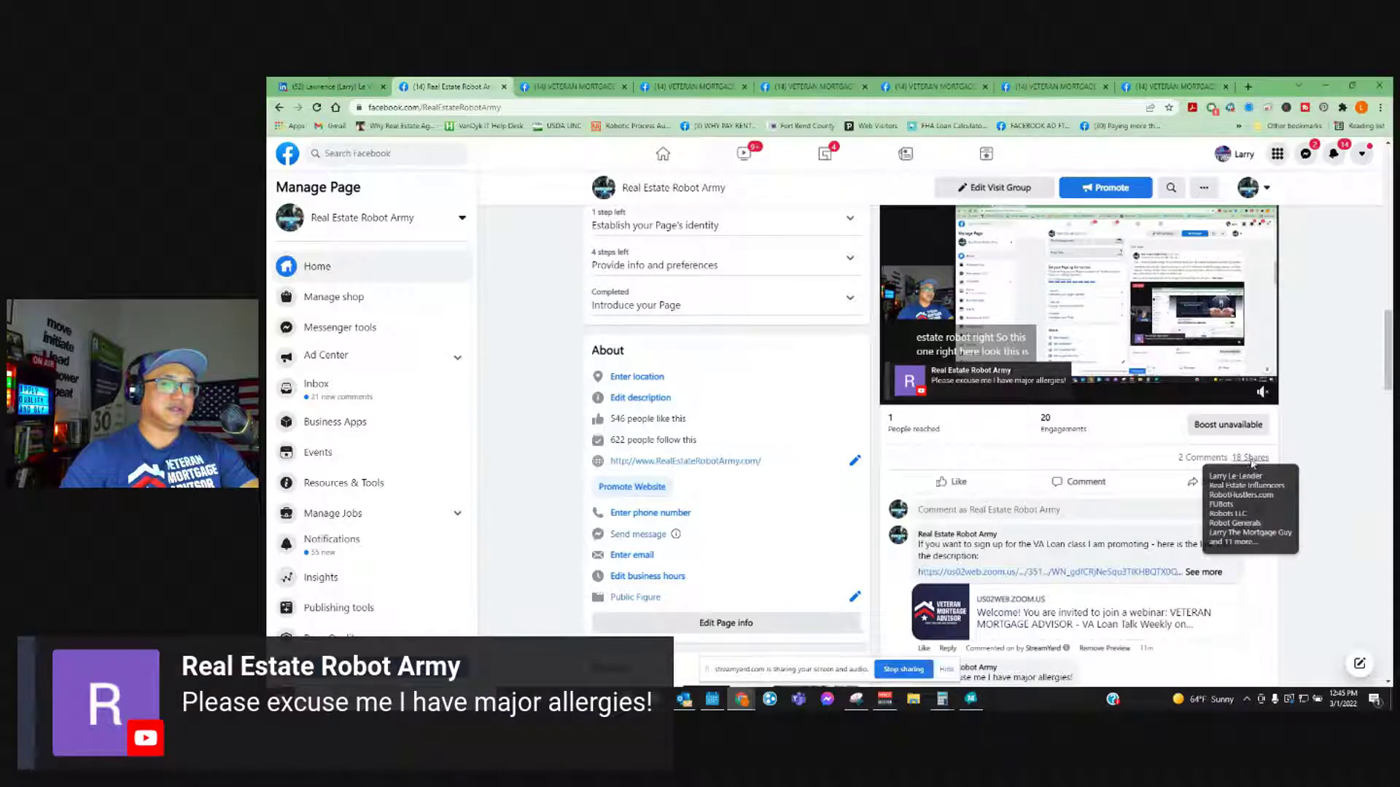
left_click(1251, 459)
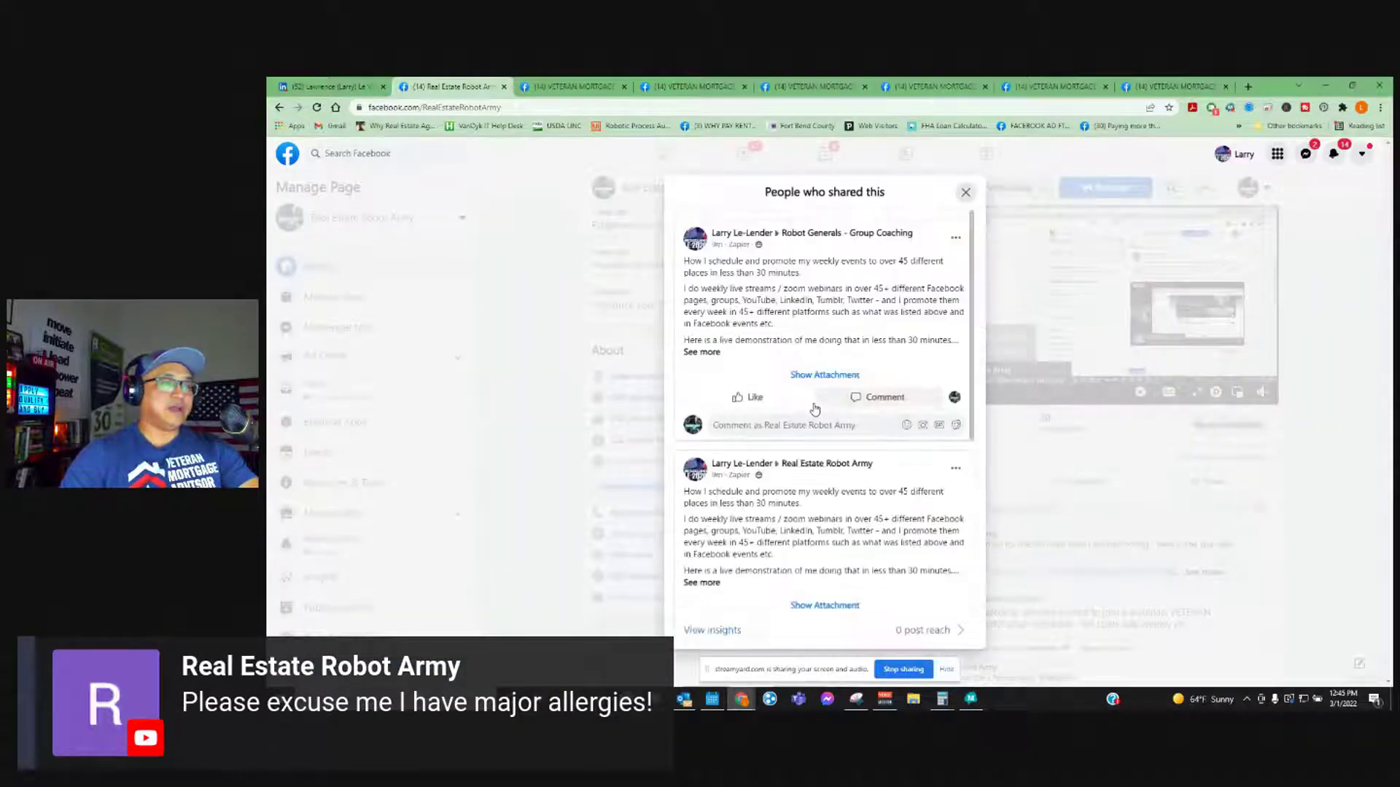
left_click(965, 192)
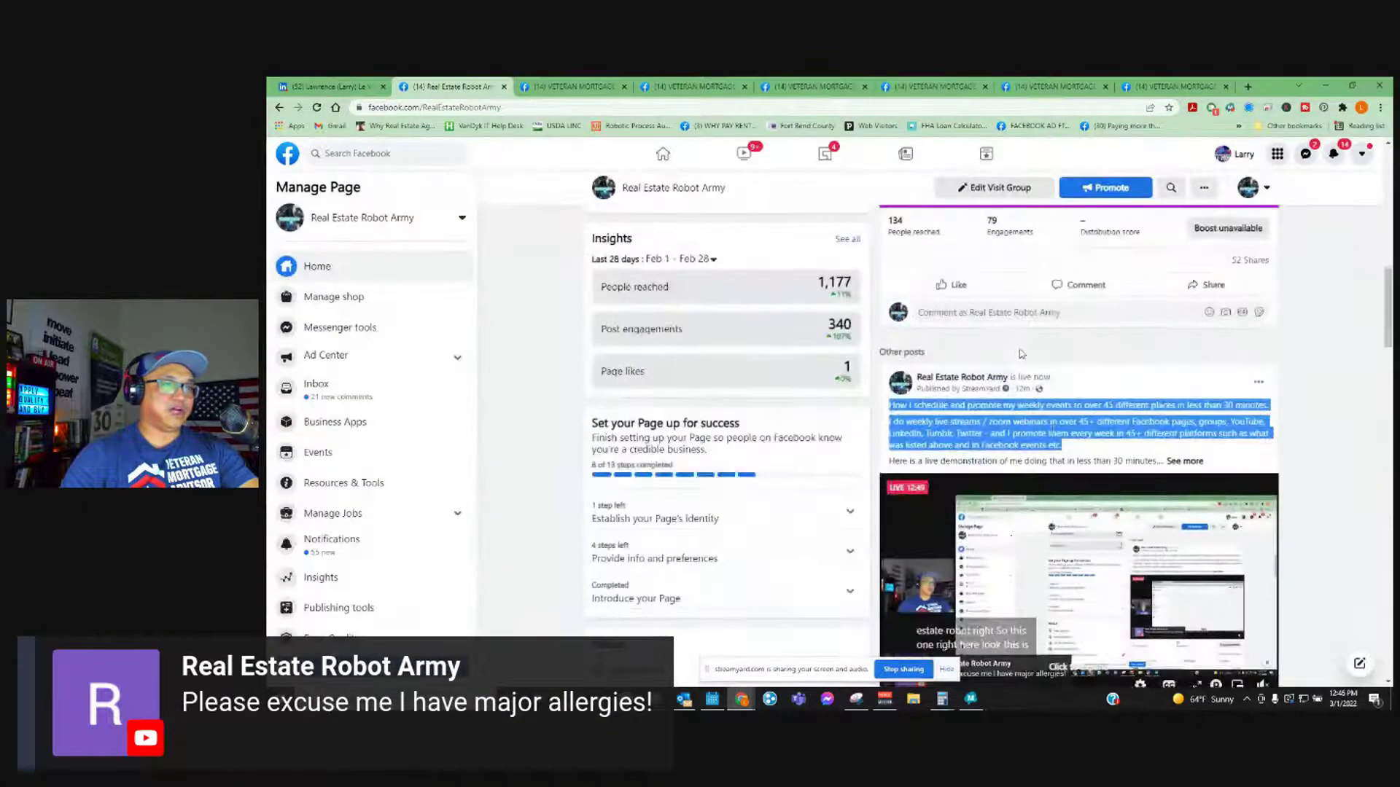
- Review the live post again and read through its full list of shares across the other pages and groups
scroll(970, 218, "down", 3)
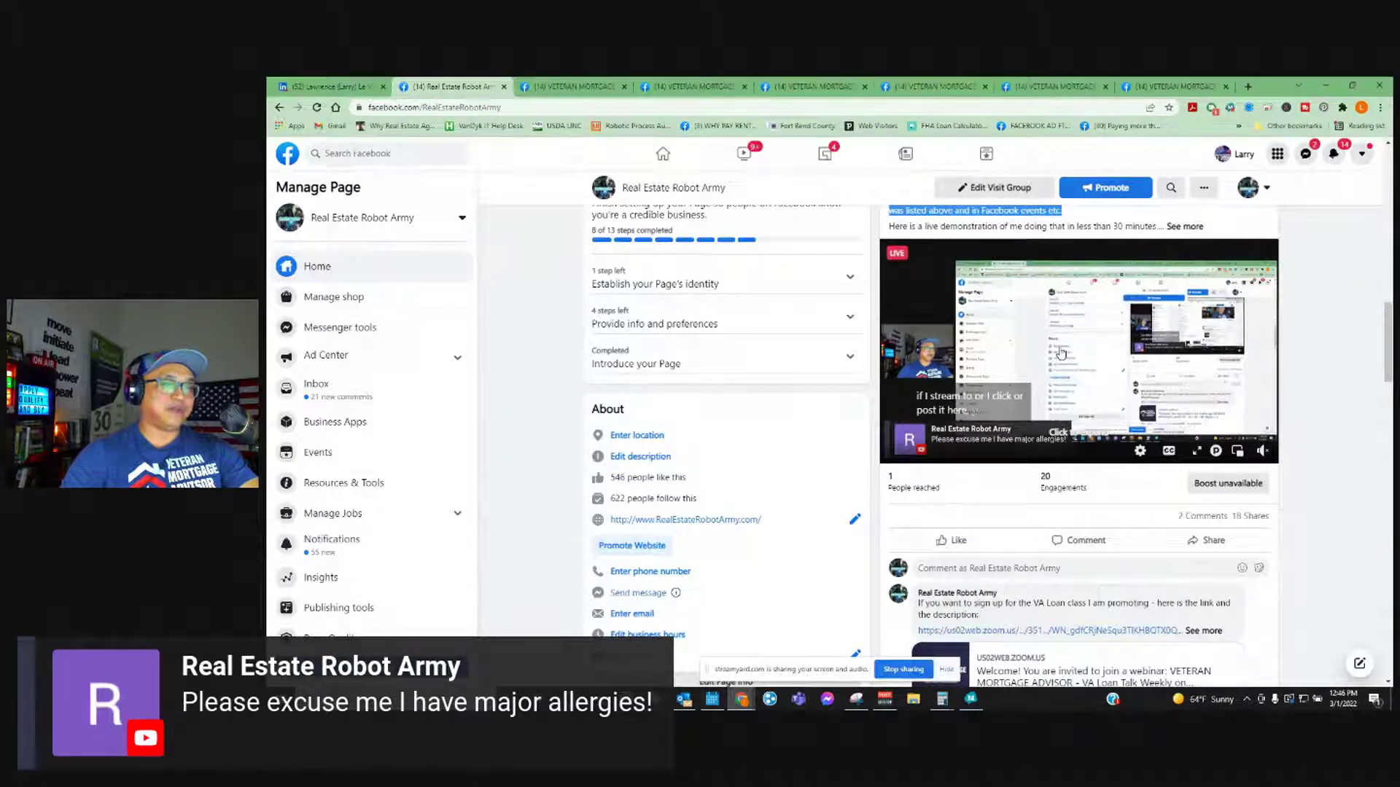
scroll(1072, 358, "down", 1)
scroll(1097, 363, "up", 2)
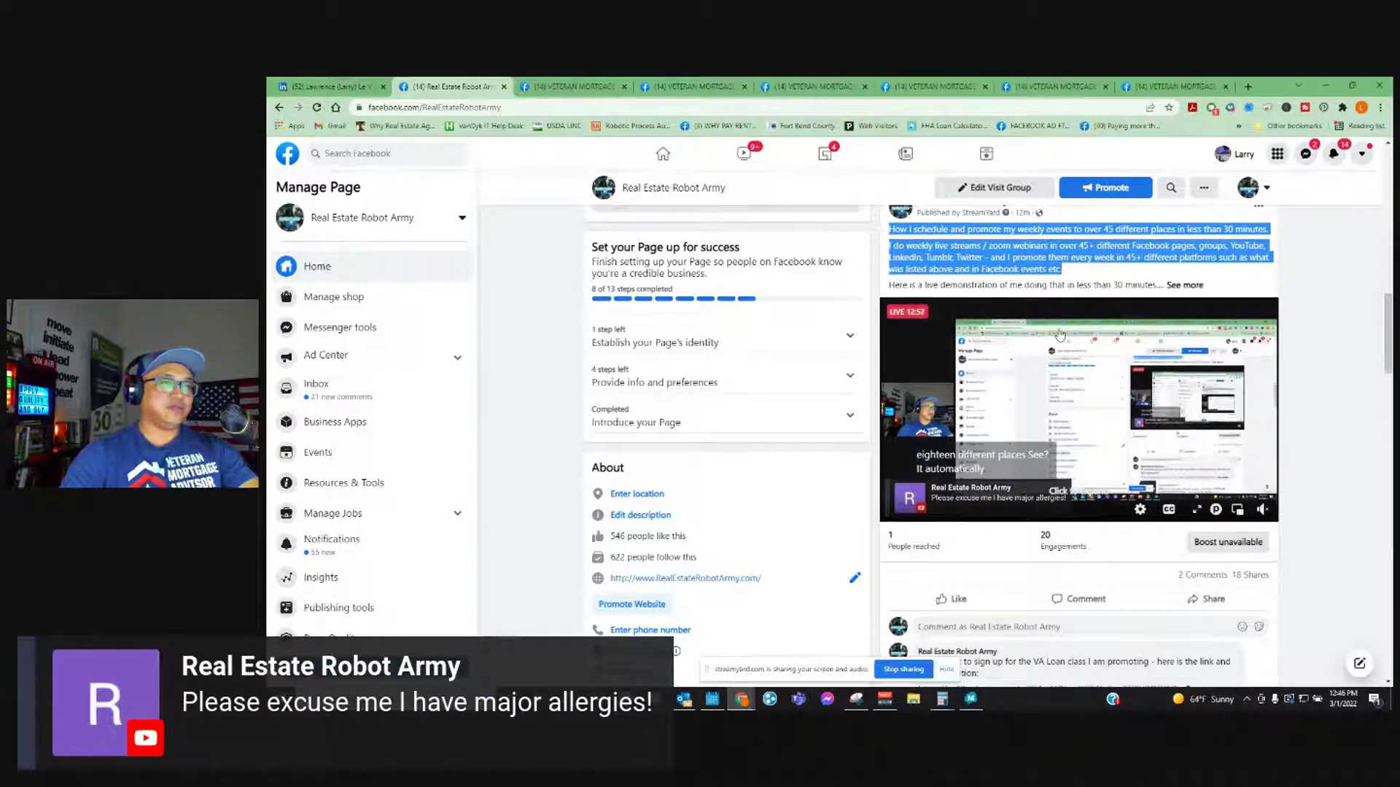
scroll(1042, 361, "up", 1)
scroll(1029, 355, "down", 3)
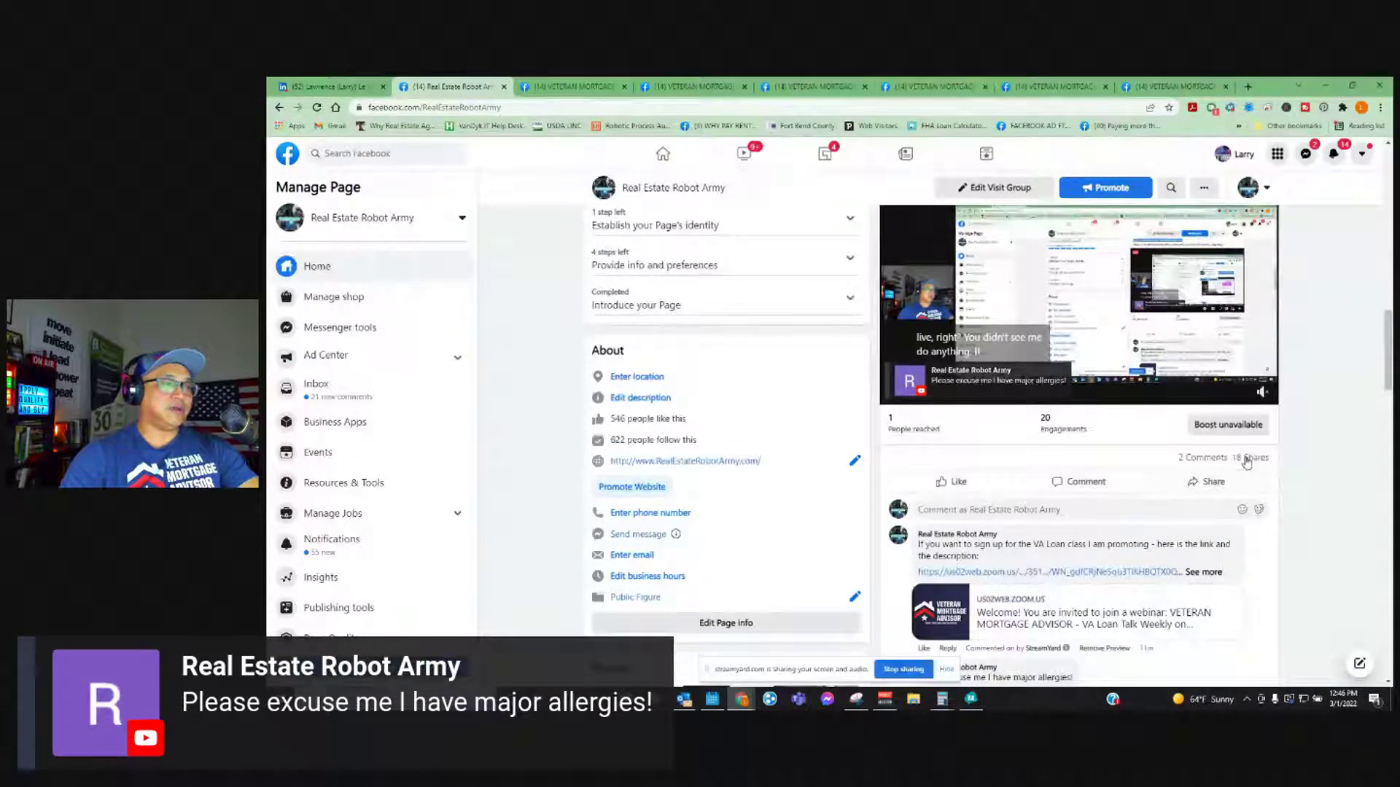
left_click(1251, 458)
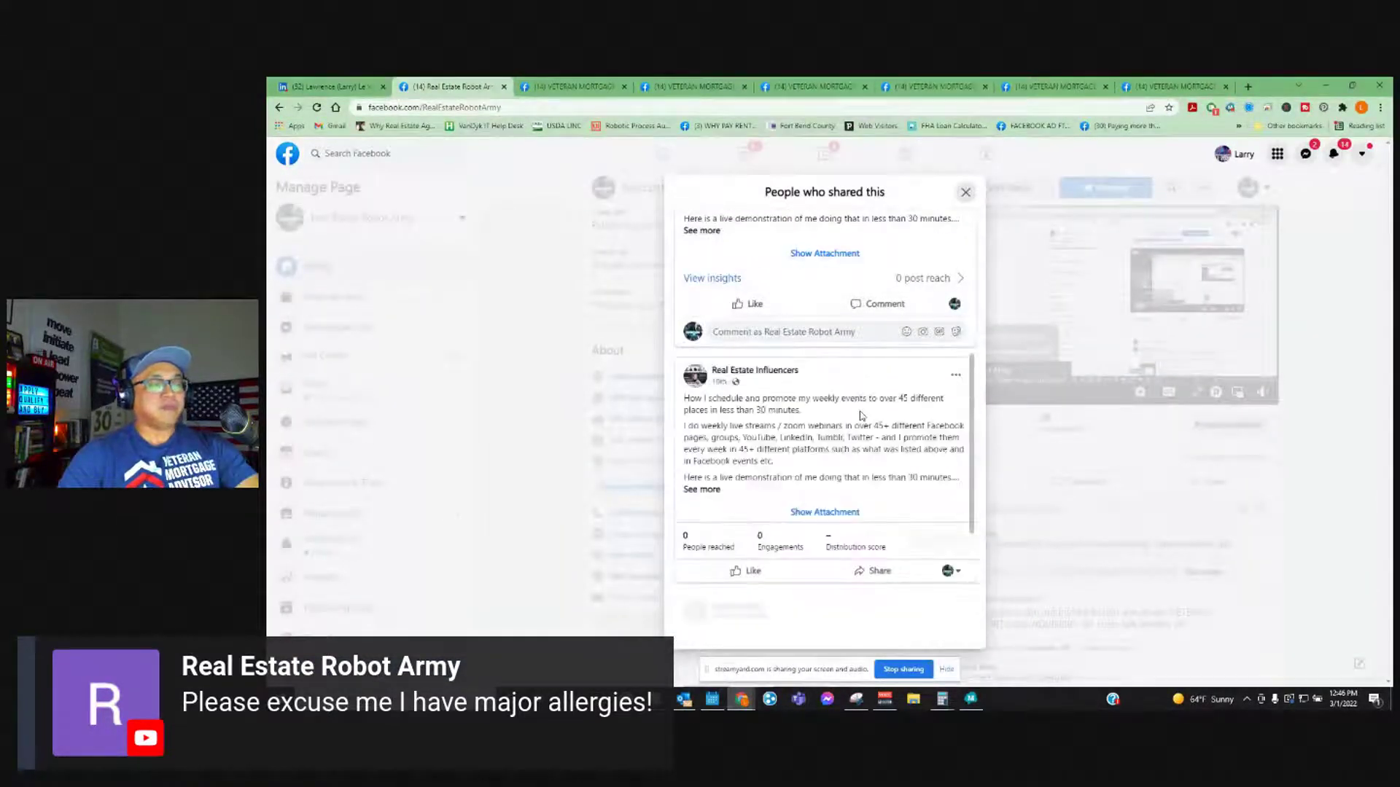
scroll(838, 401, "down", 3)
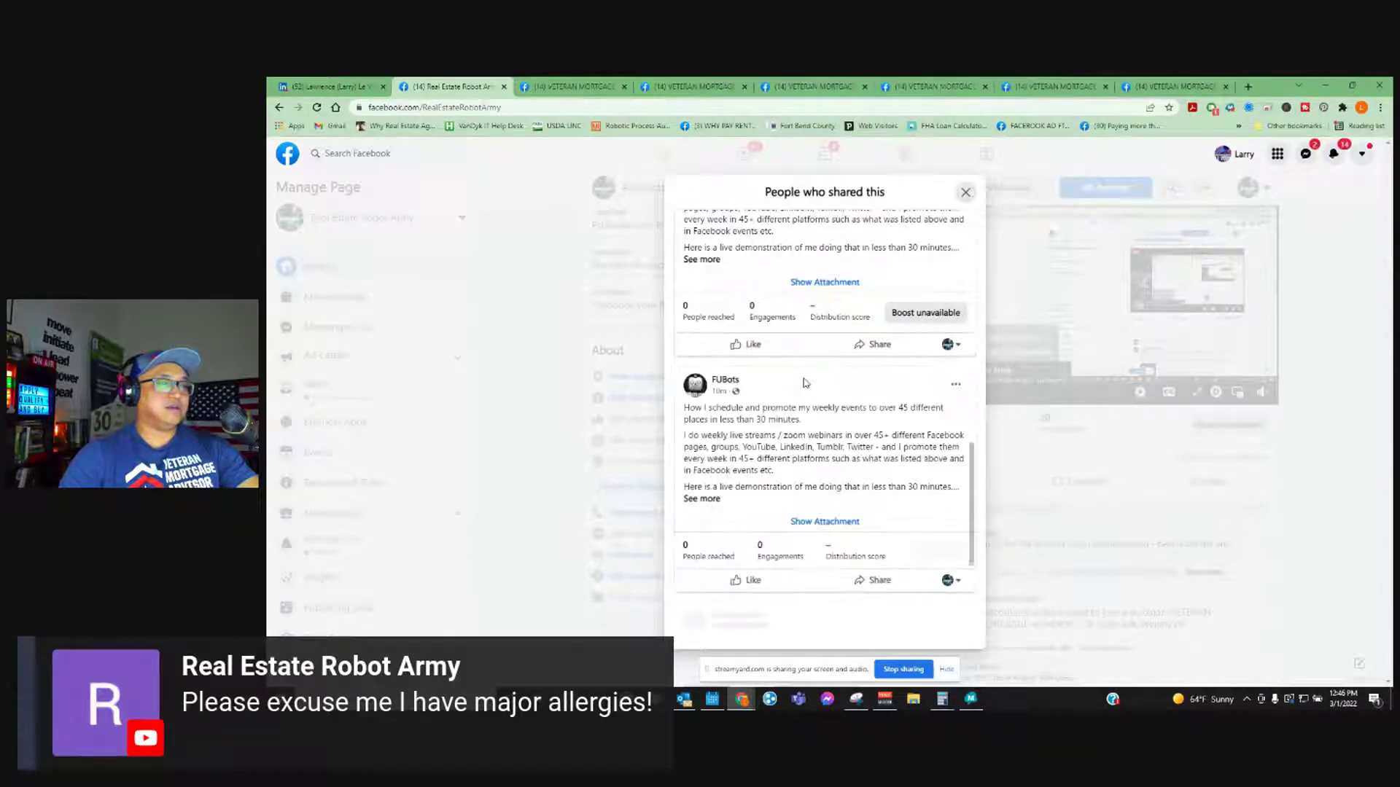
scroll(804, 380, "down", 5)
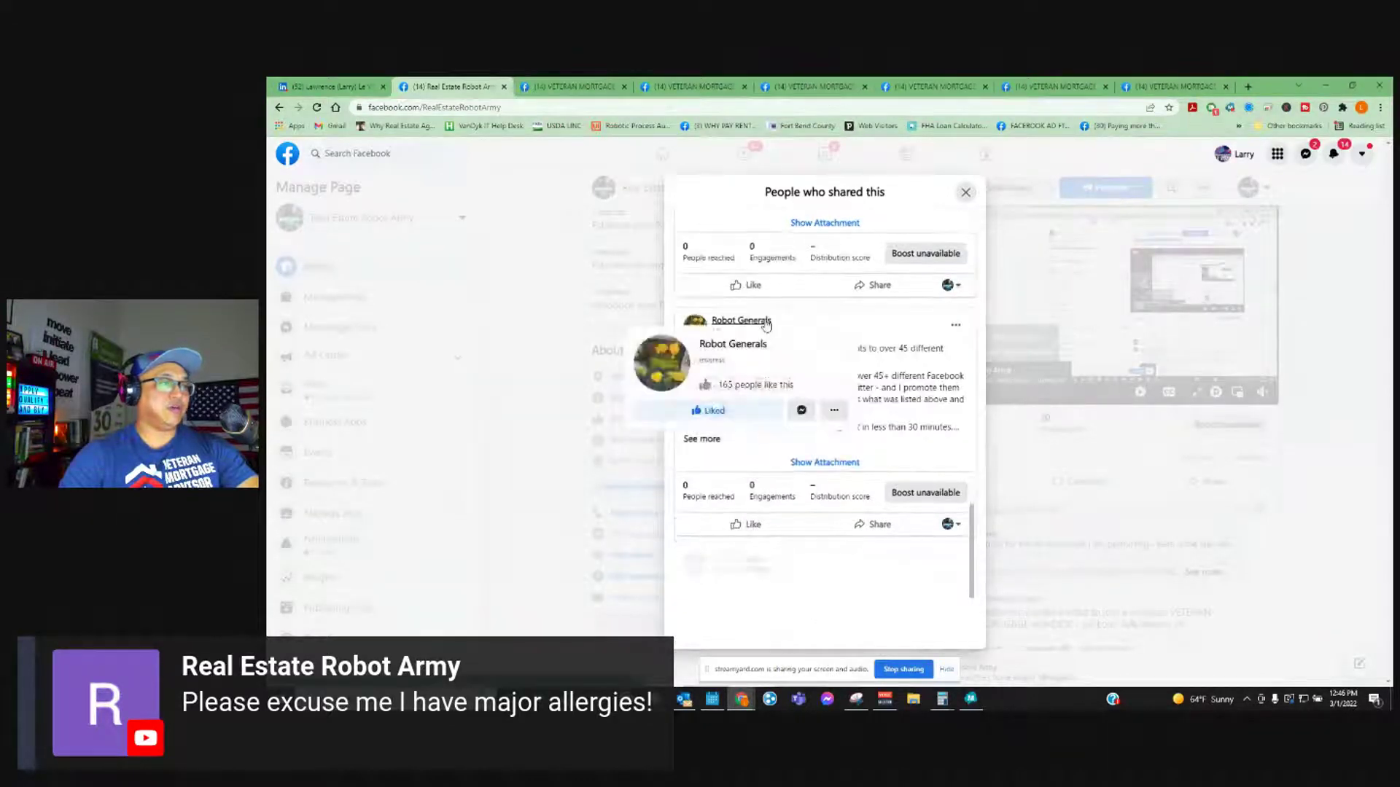
scroll(884, 337, "down", 2)
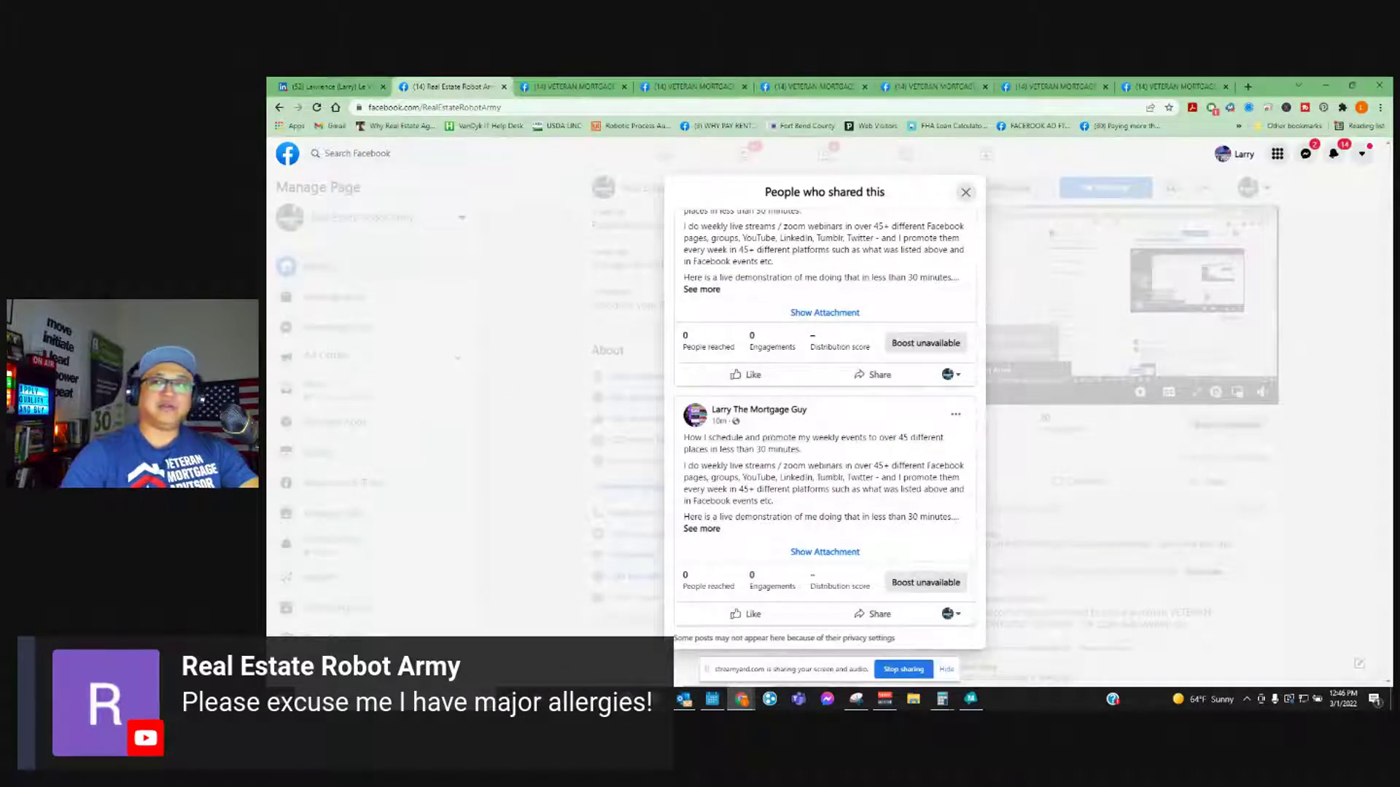
- Glance at the StreamYard Real Estate Robot Army automation in Zapier, and return to the highlighted live post on the Facebook page
key("alt+Tab")
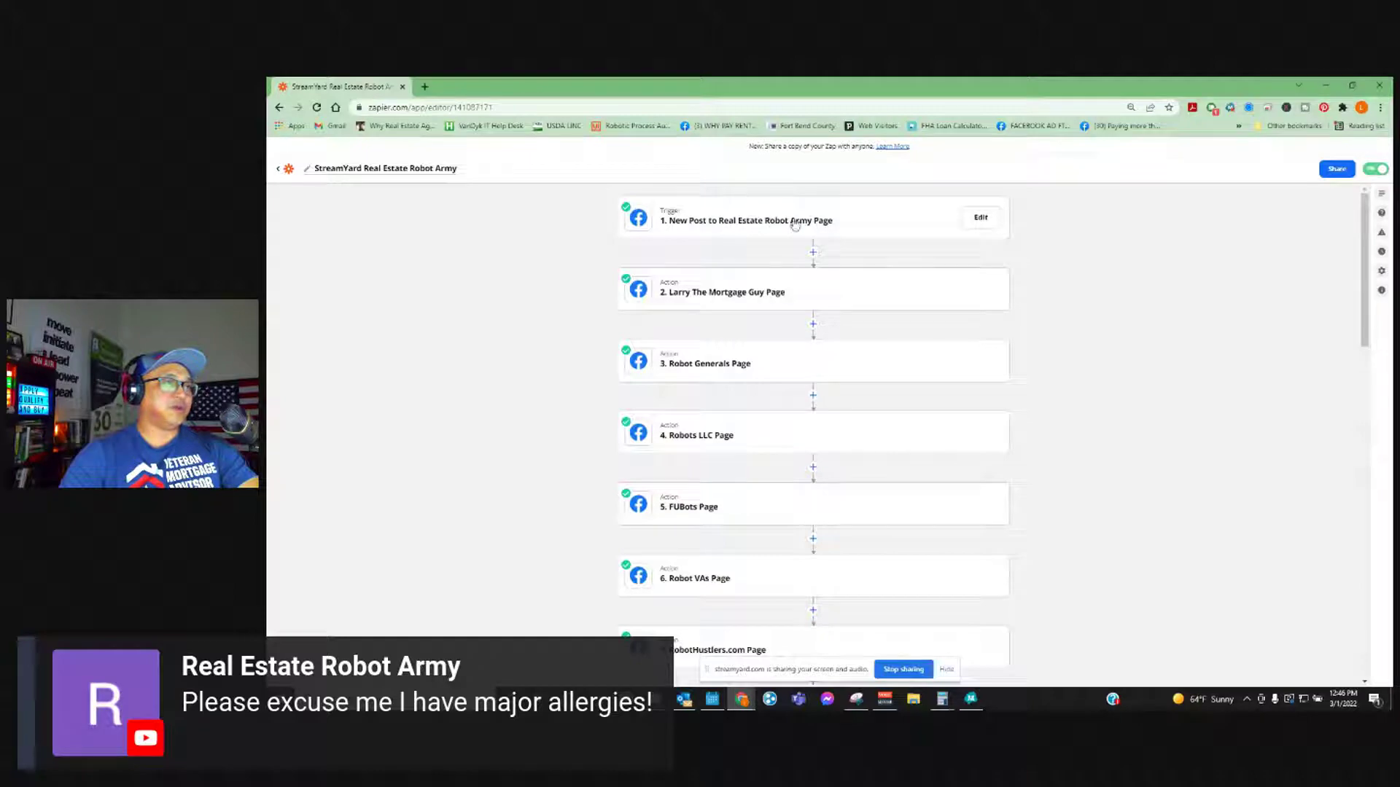
left_click(1325, 85)
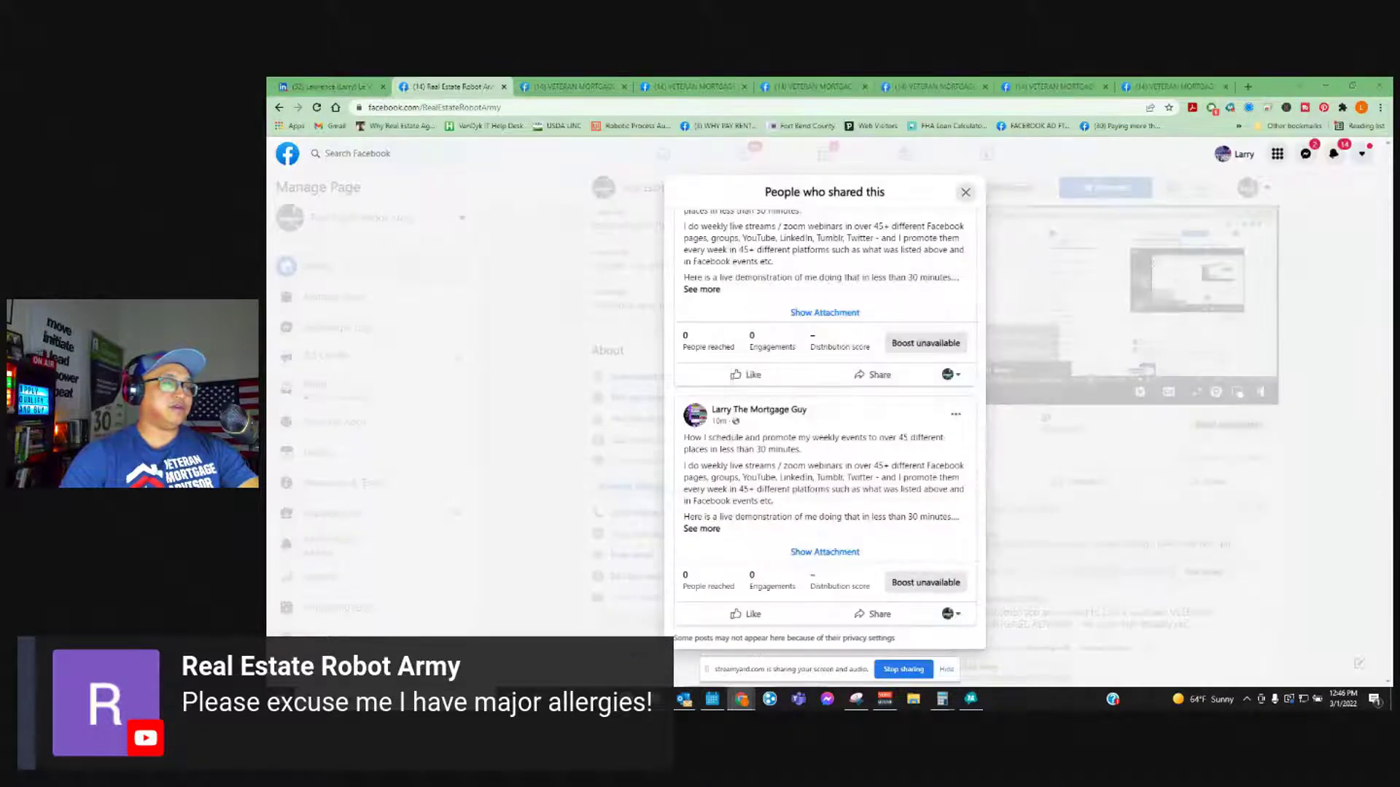
left_click(965, 193)
scroll(892, 357, "up", 10)
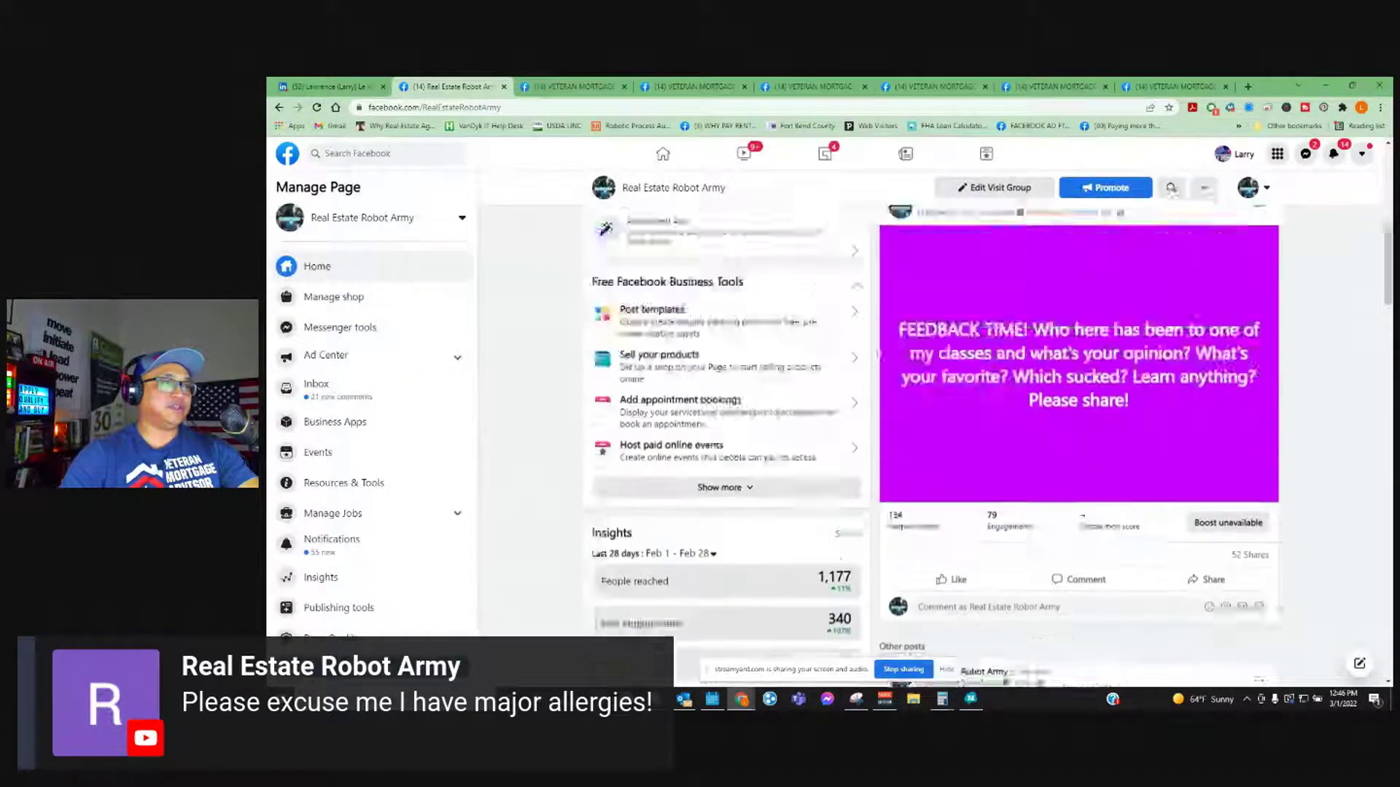
scroll(758, 474, "down", 12)
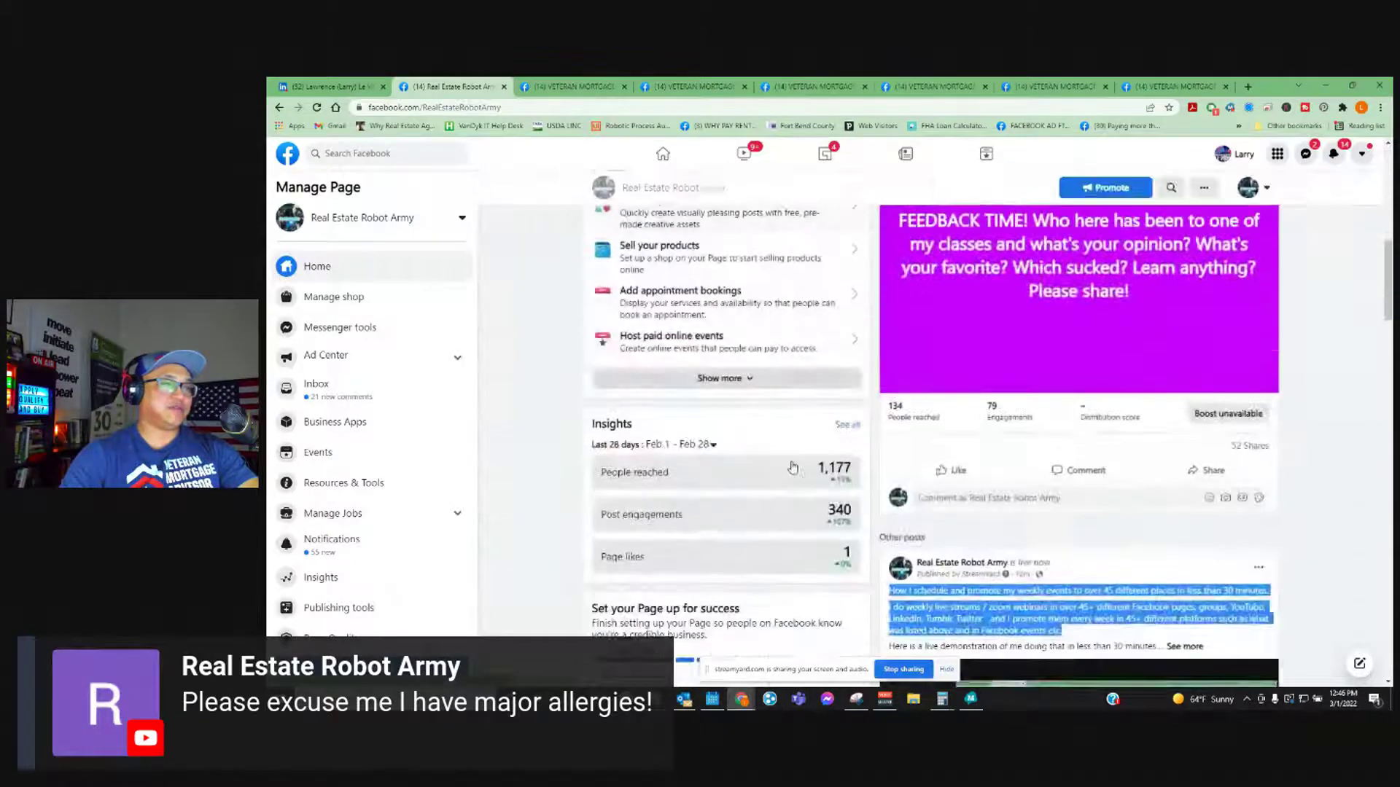
scroll(913, 362, "up", 3)
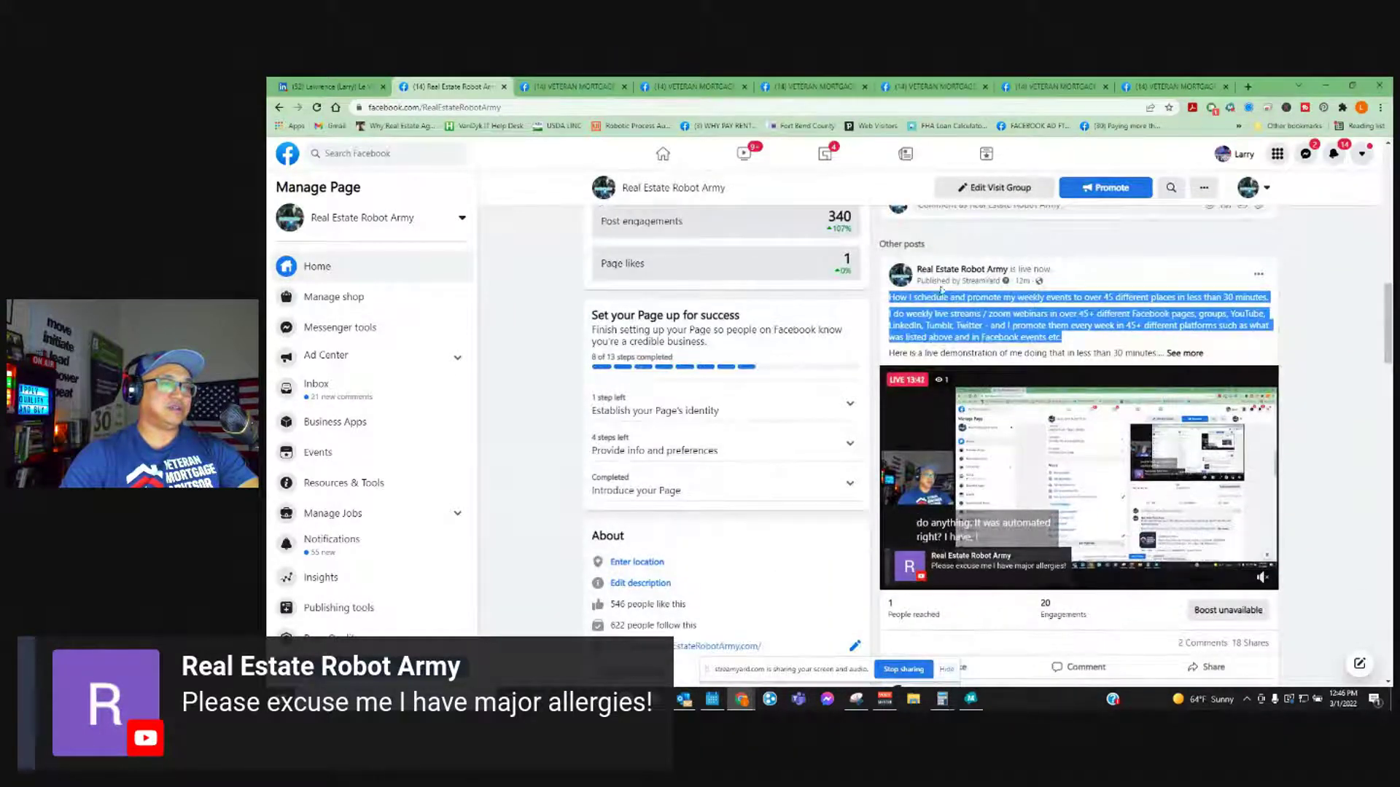
- Review the StreamYard Real Estate Robot Army automation in Zapier from its page-post trigger through every Facebook action to the LinkedIn and Tumblr actions
left_click_drag(1391, 226, 903, 212)
double_click(903, 212)
scroll(723, 295, "down", 15)
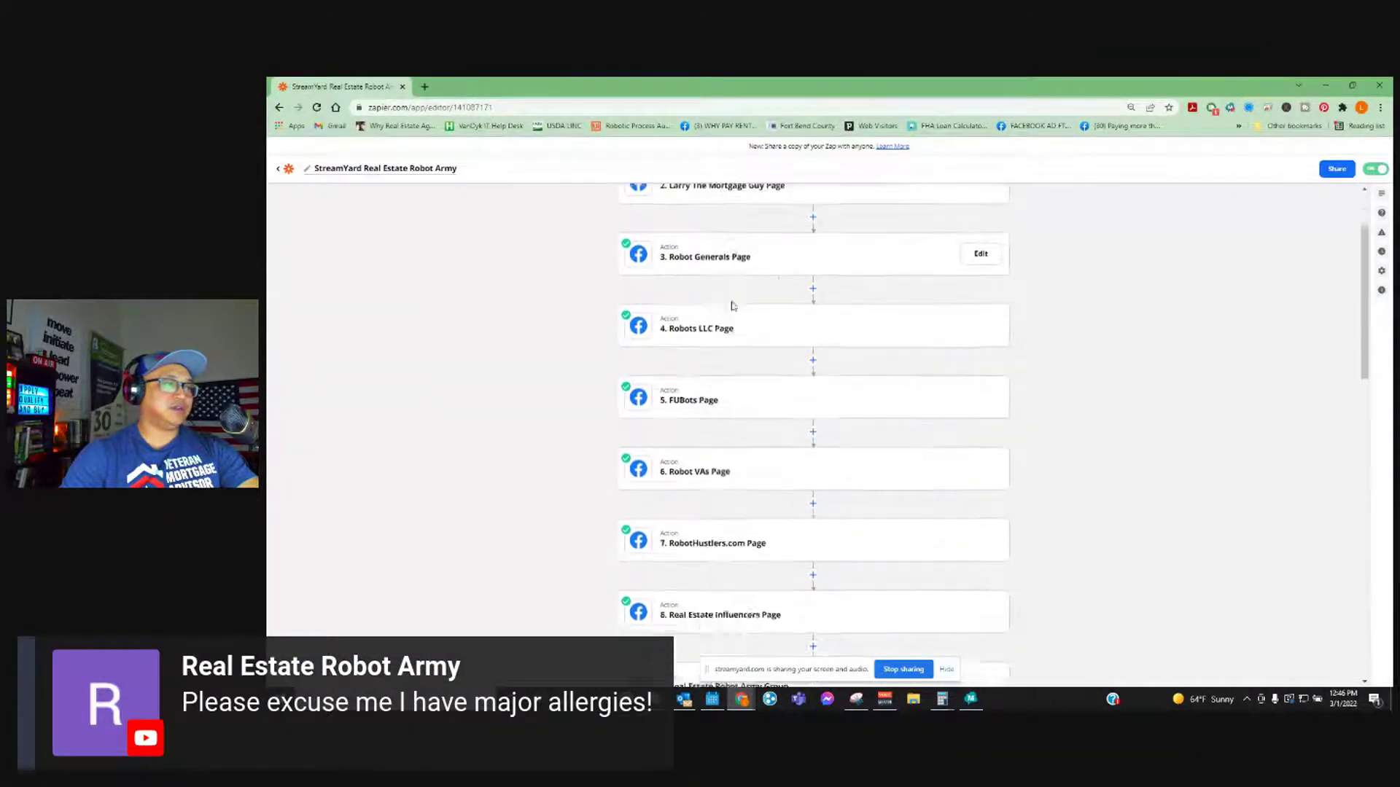
scroll(733, 376, "up", 15)
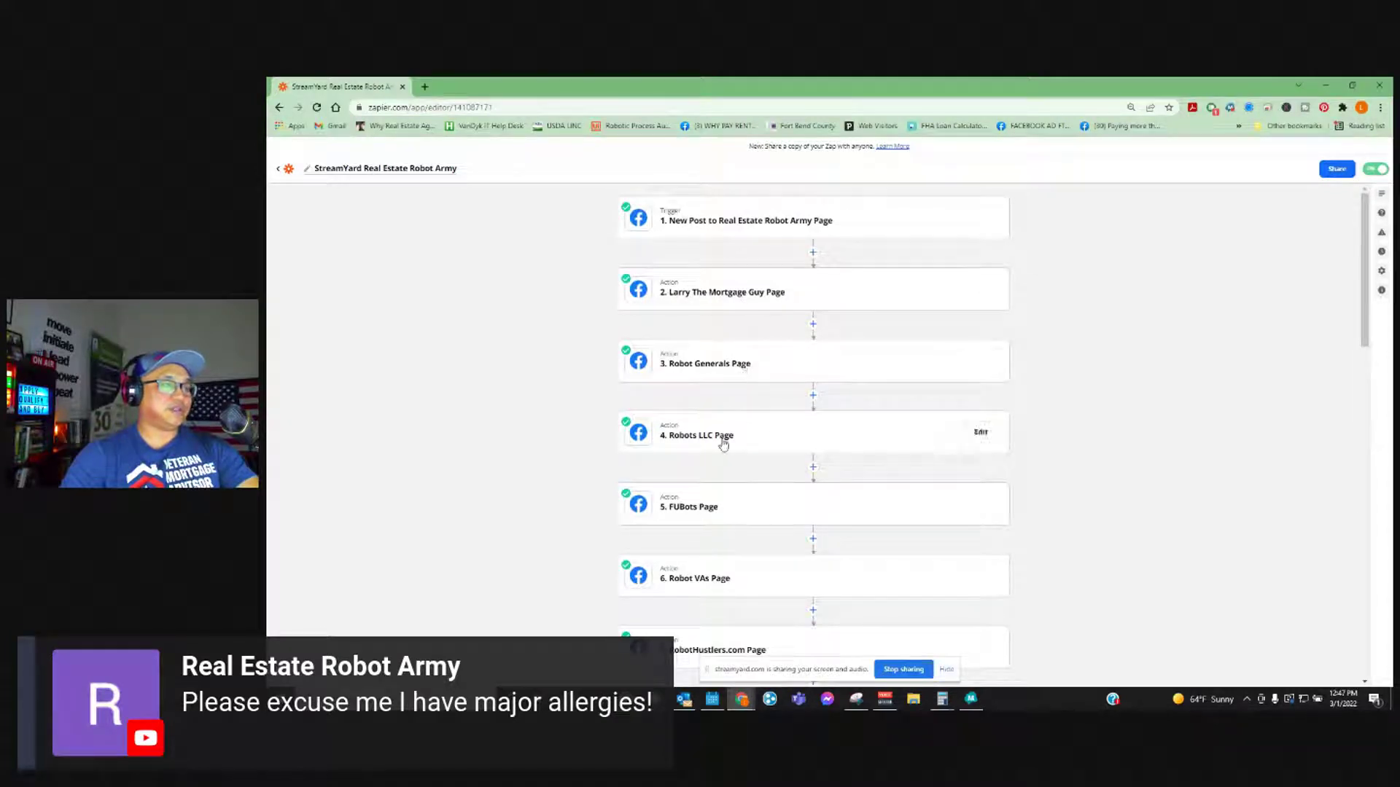
scroll(723, 444, "down", 4)
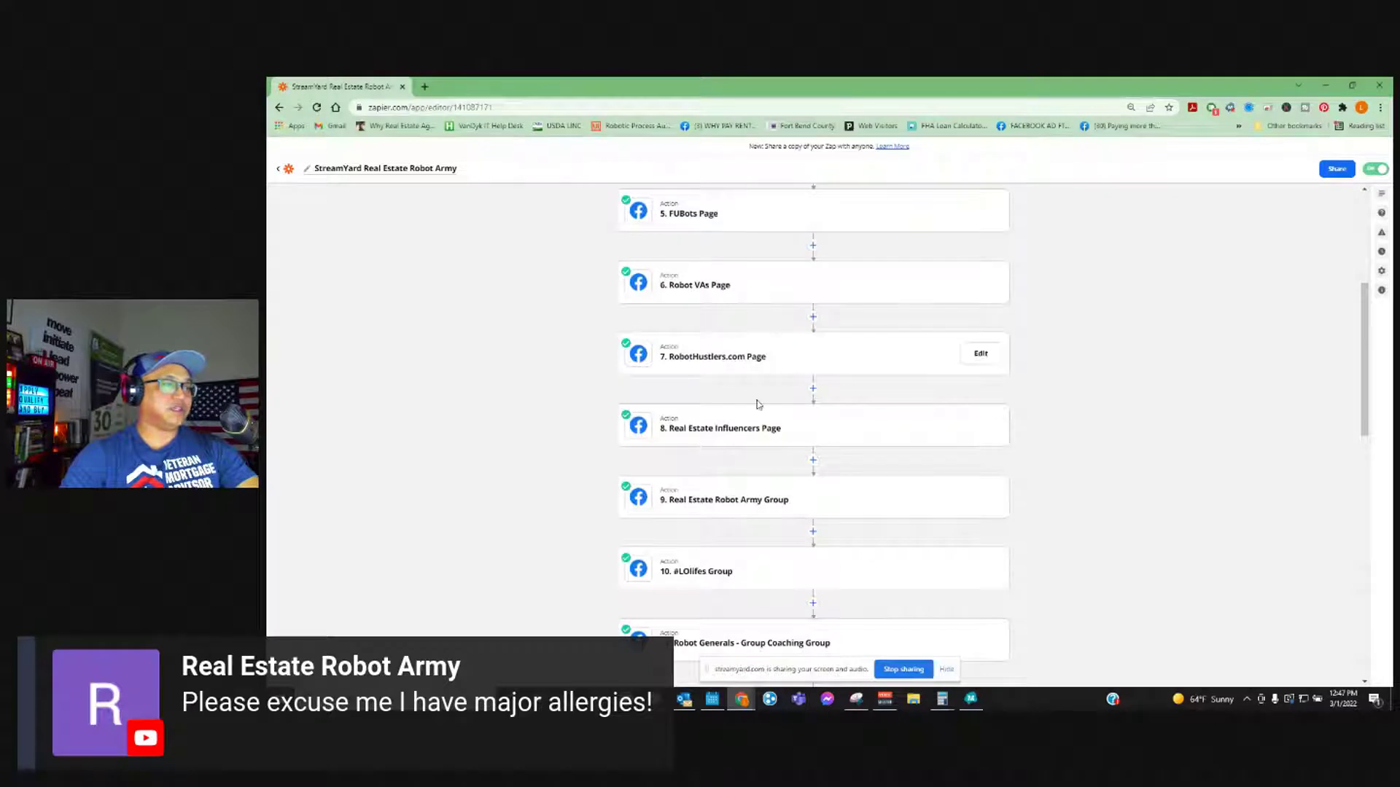
scroll(777, 488, "down", 2)
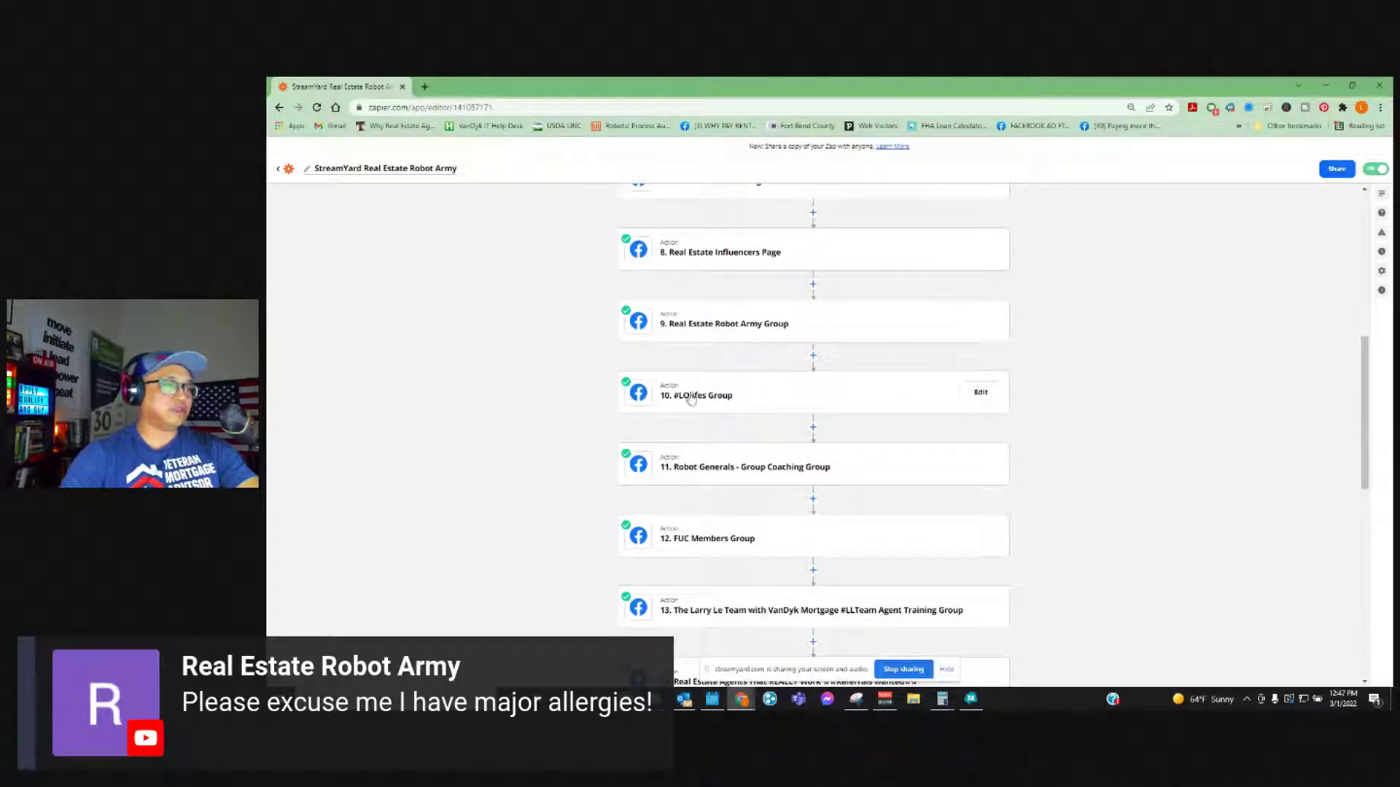
scroll(828, 406, "down", 1)
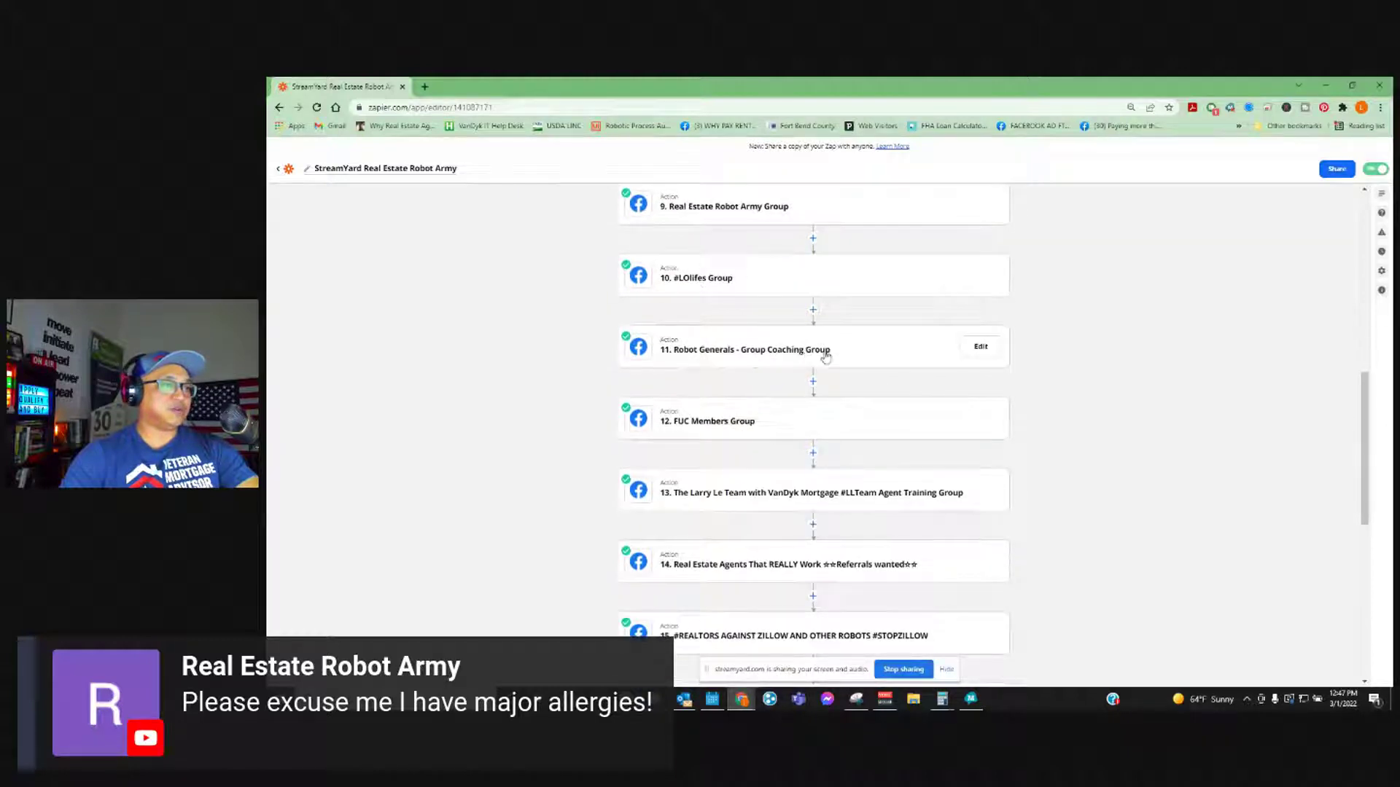
scroll(838, 382, "down", 1)
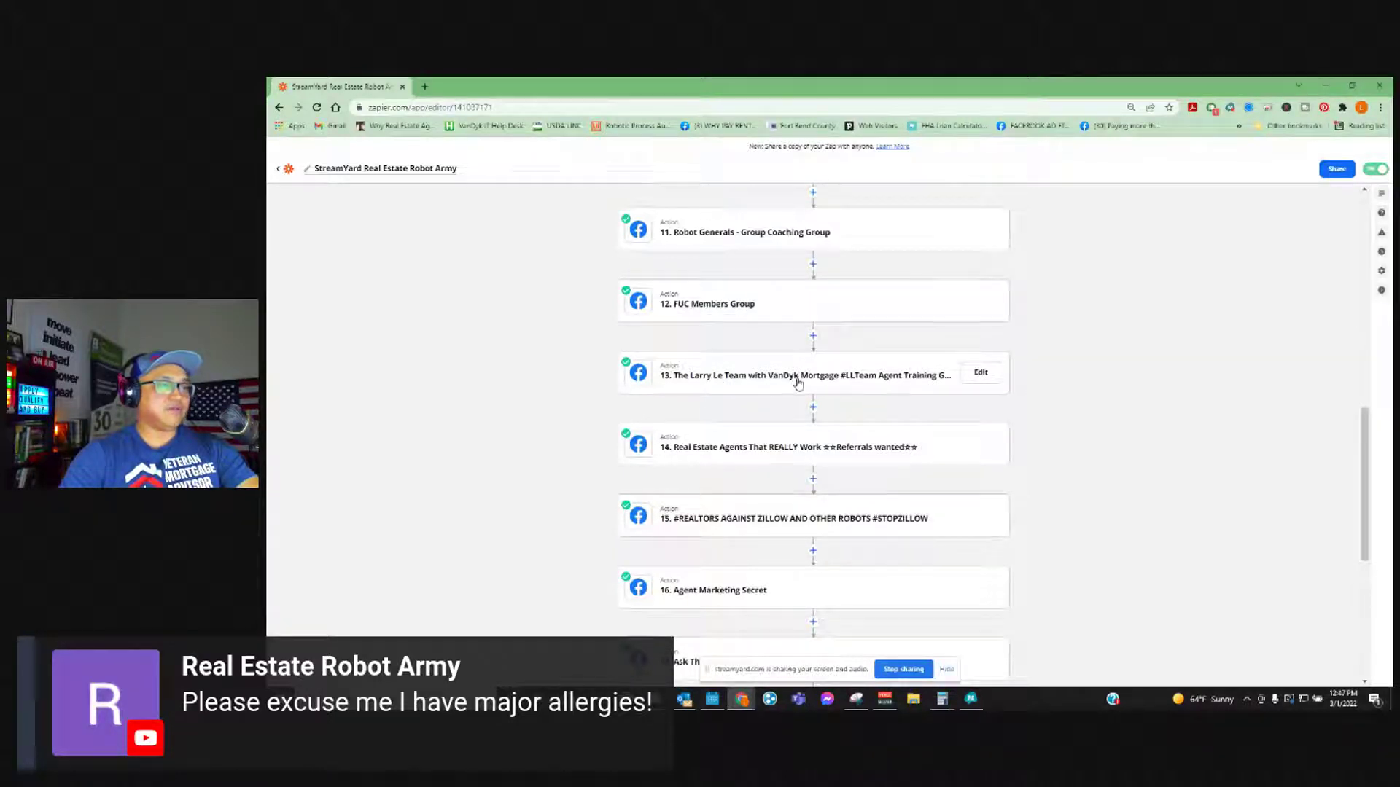
scroll(766, 365, "down", 2)
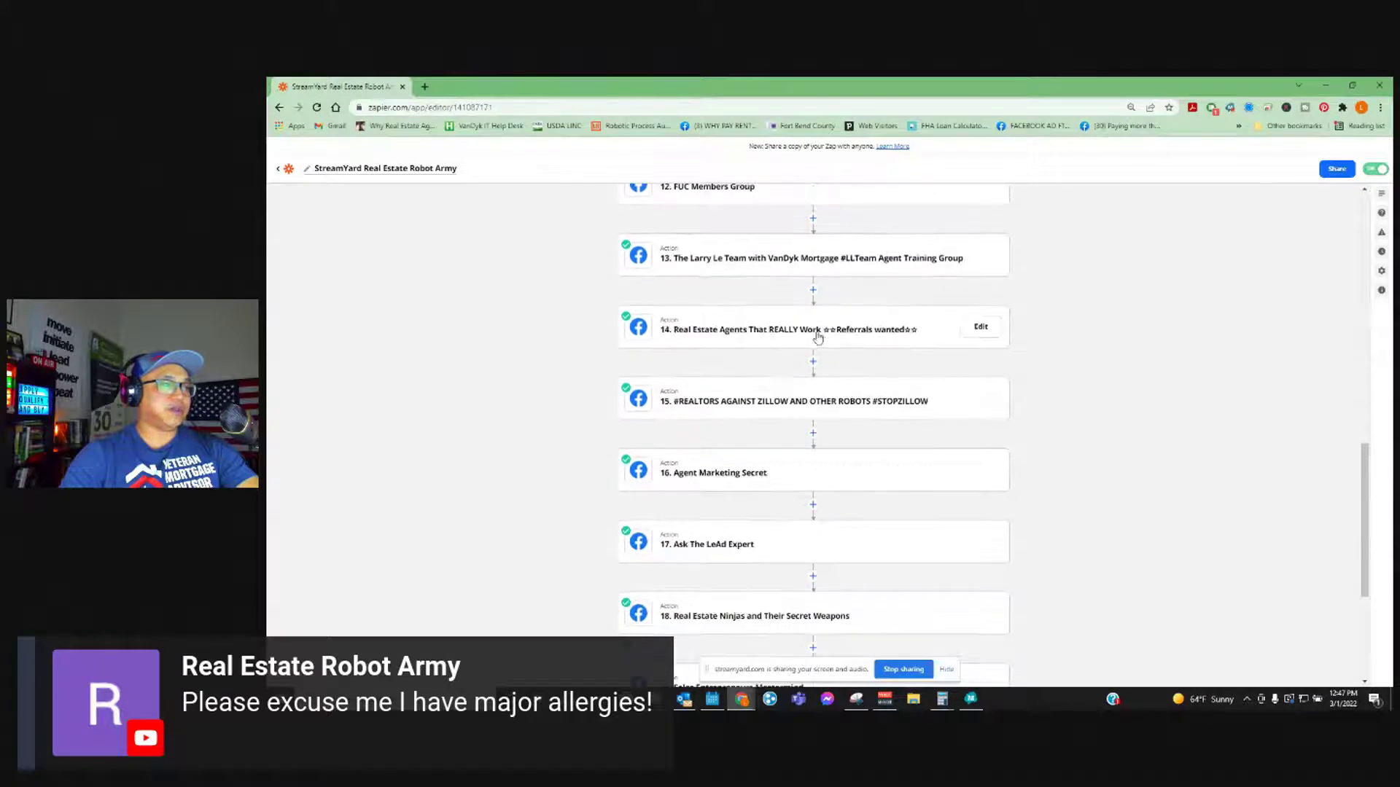
scroll(834, 409, "down", 2)
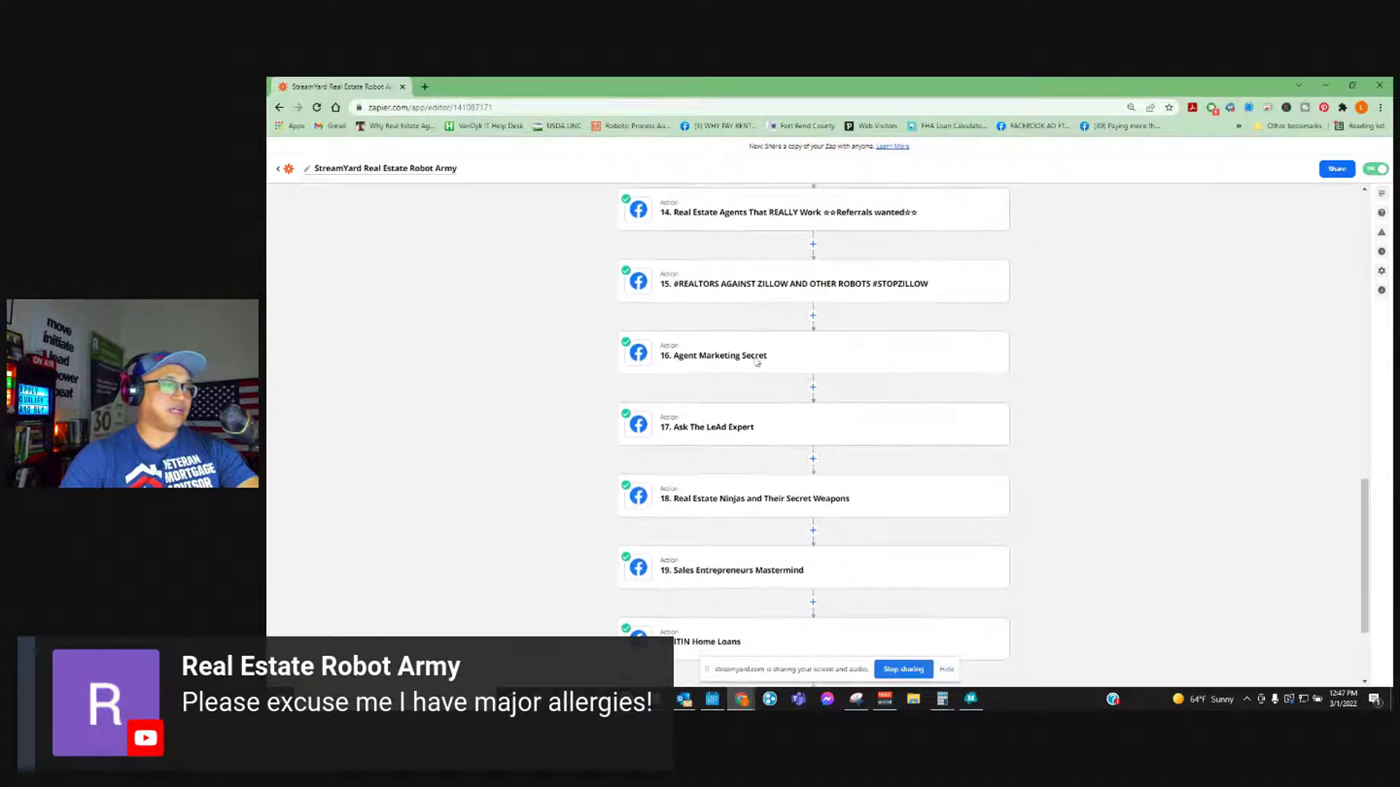
scroll(754, 361, "down", 2)
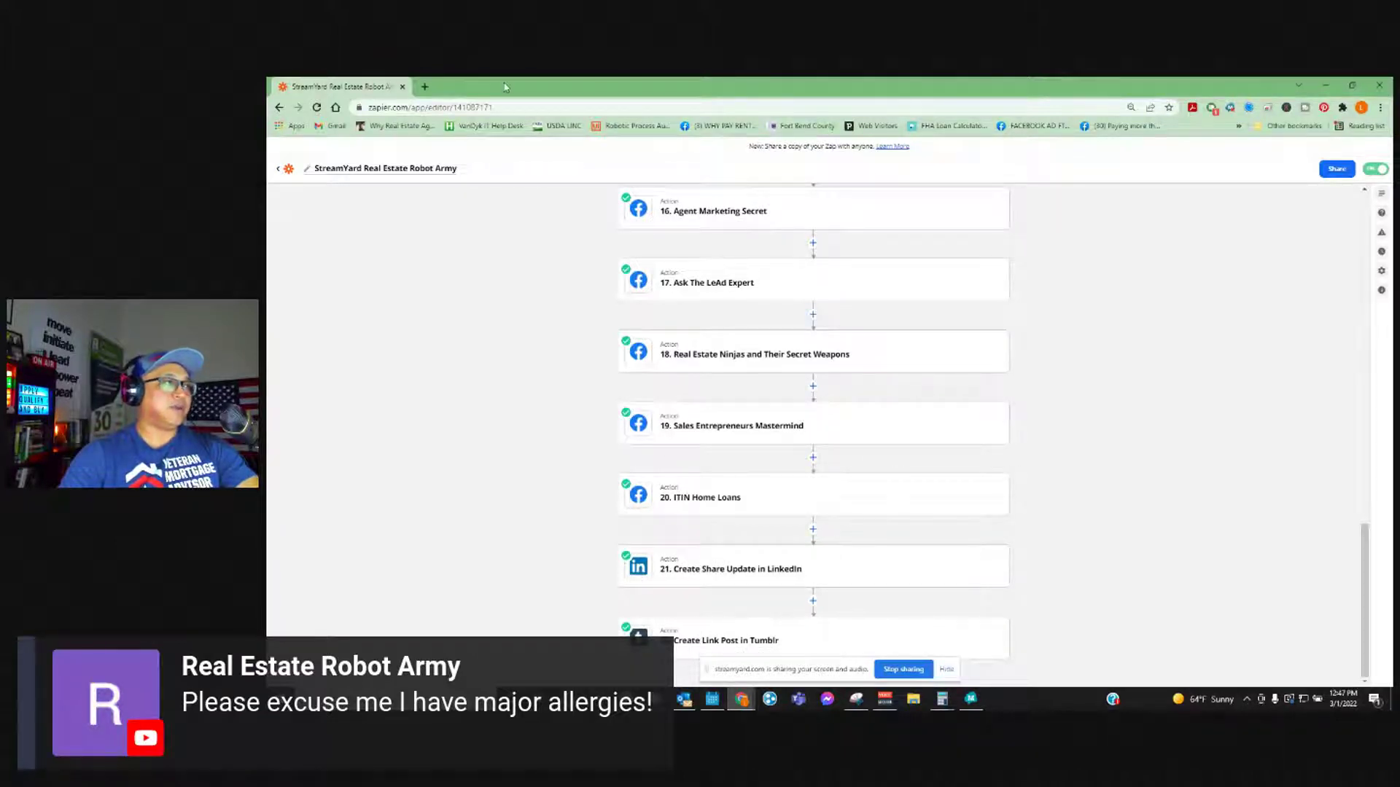
key("super+Down")
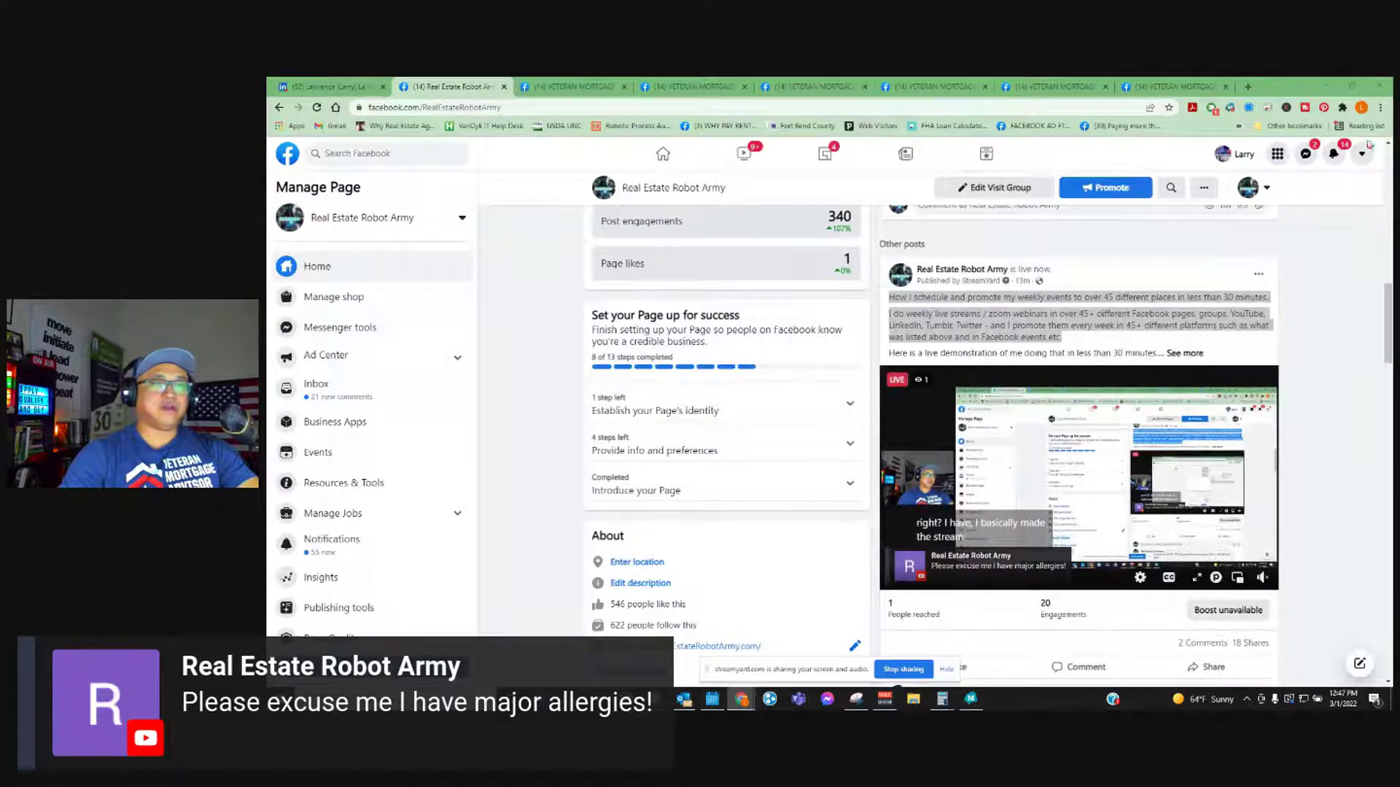
- Review the #LLTeam to Houston Homes for Sale / Rent automation from its trigger to the Tumblr action, and return to the Facebook page
key("alt+Tab")
scroll(481, 405, "up", 15)
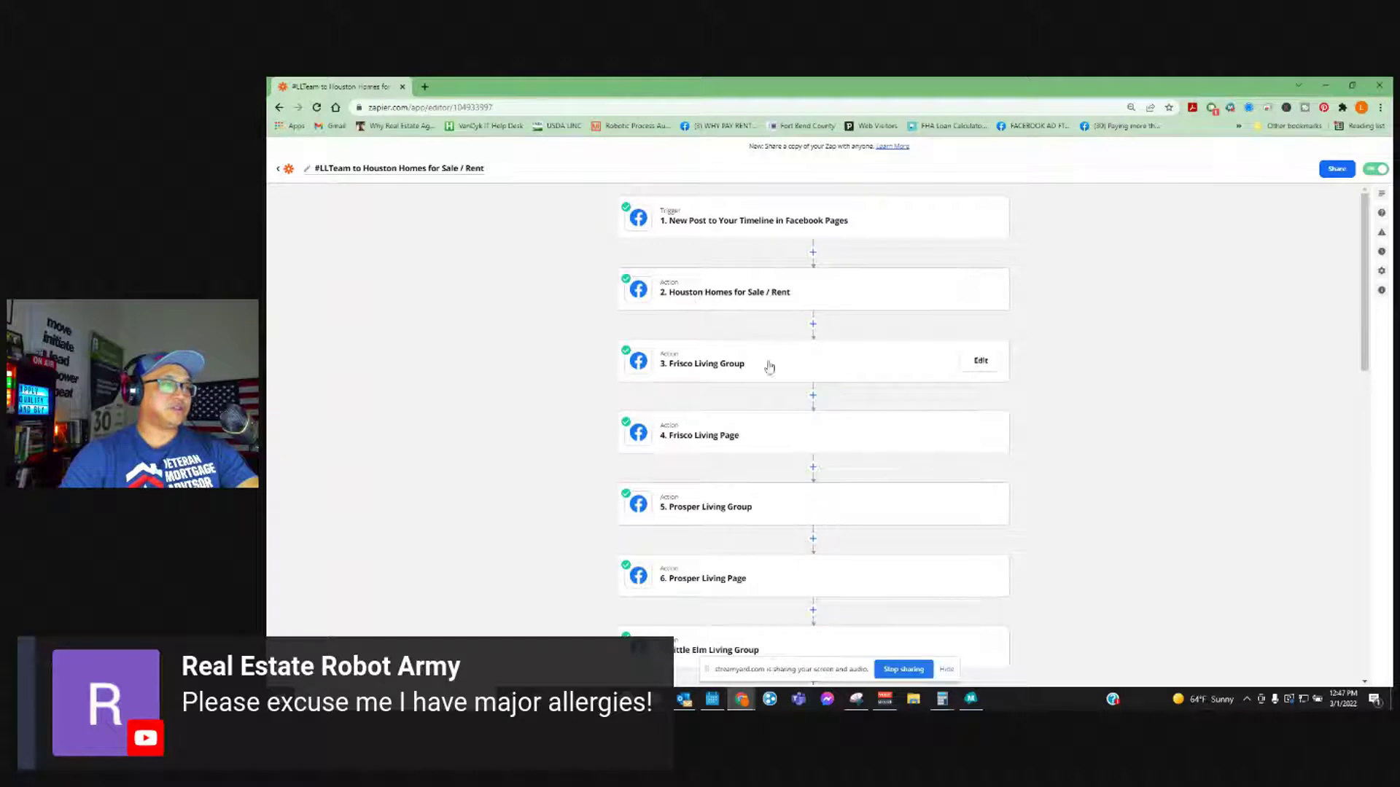
scroll(765, 363, "down", 2)
scroll(745, 387, "down", 3)
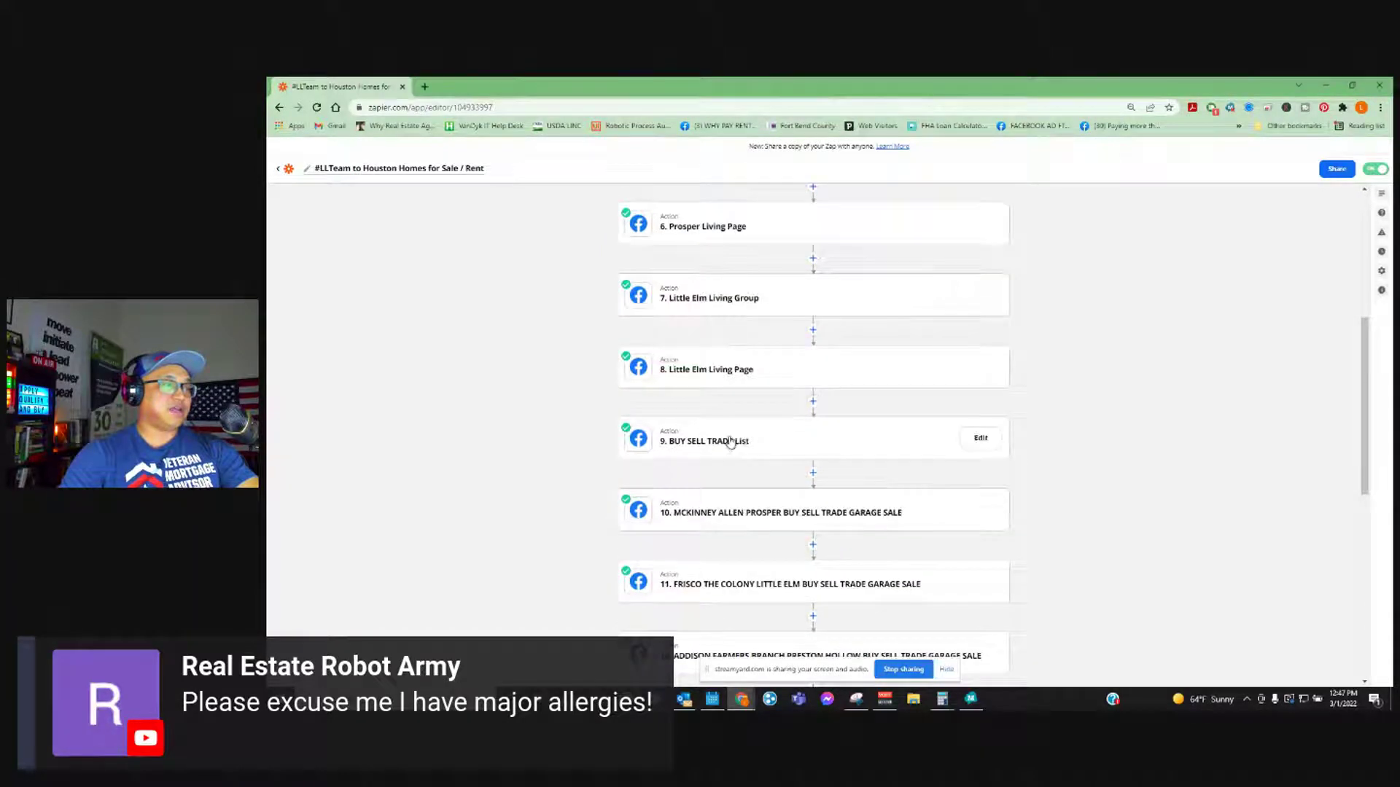
scroll(741, 438, "down", 1)
scroll(746, 436, "down", 2)
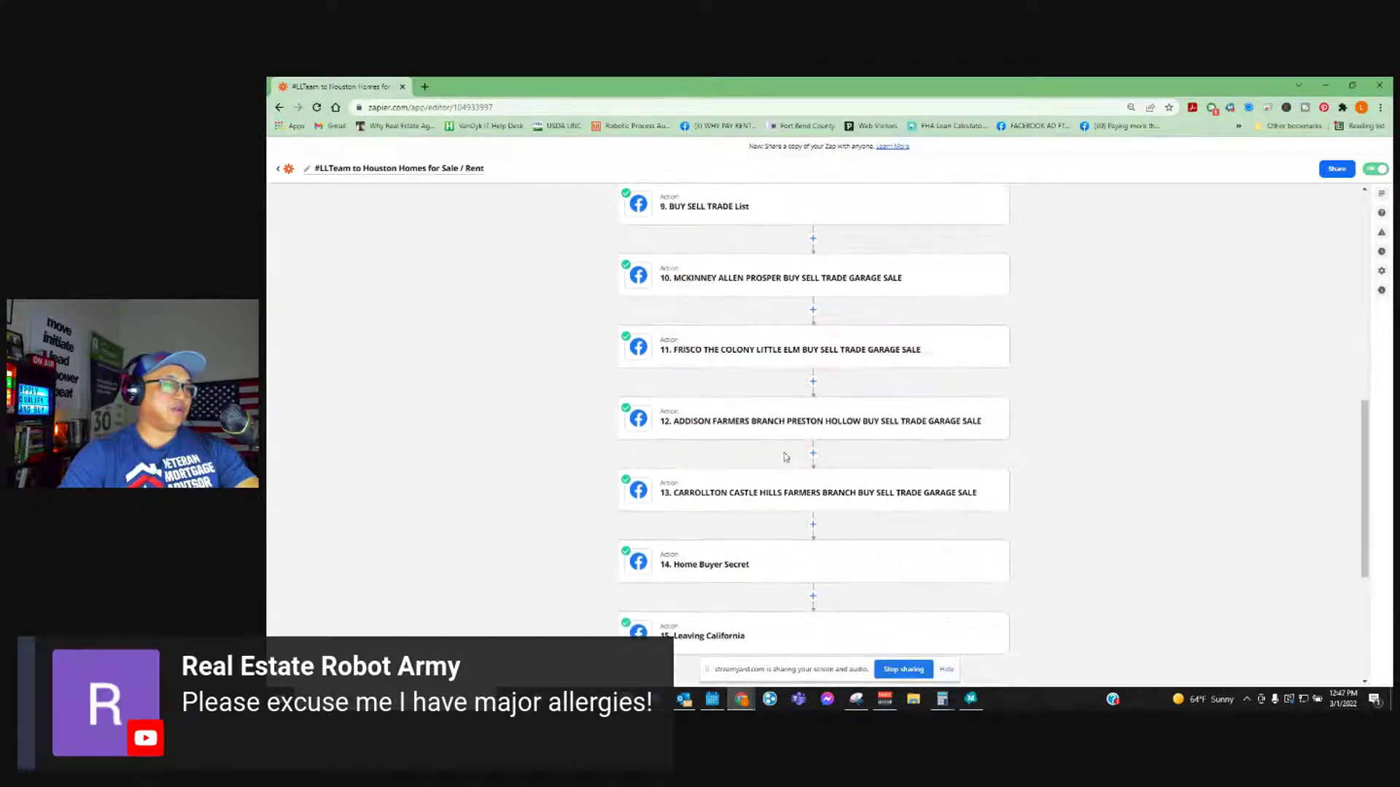
scroll(758, 430, "down", 3)
scroll(769, 438, "down", 1)
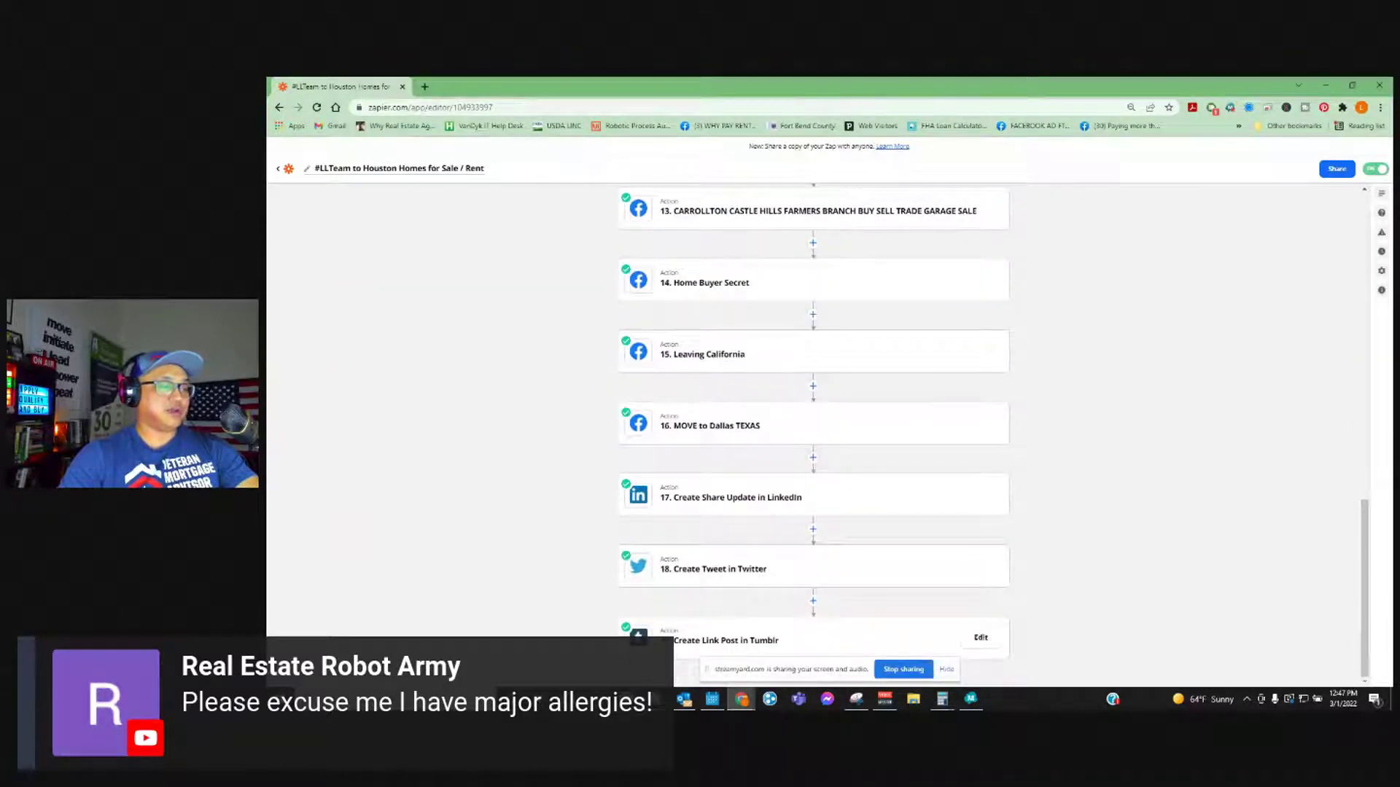
left_click(1325, 85)
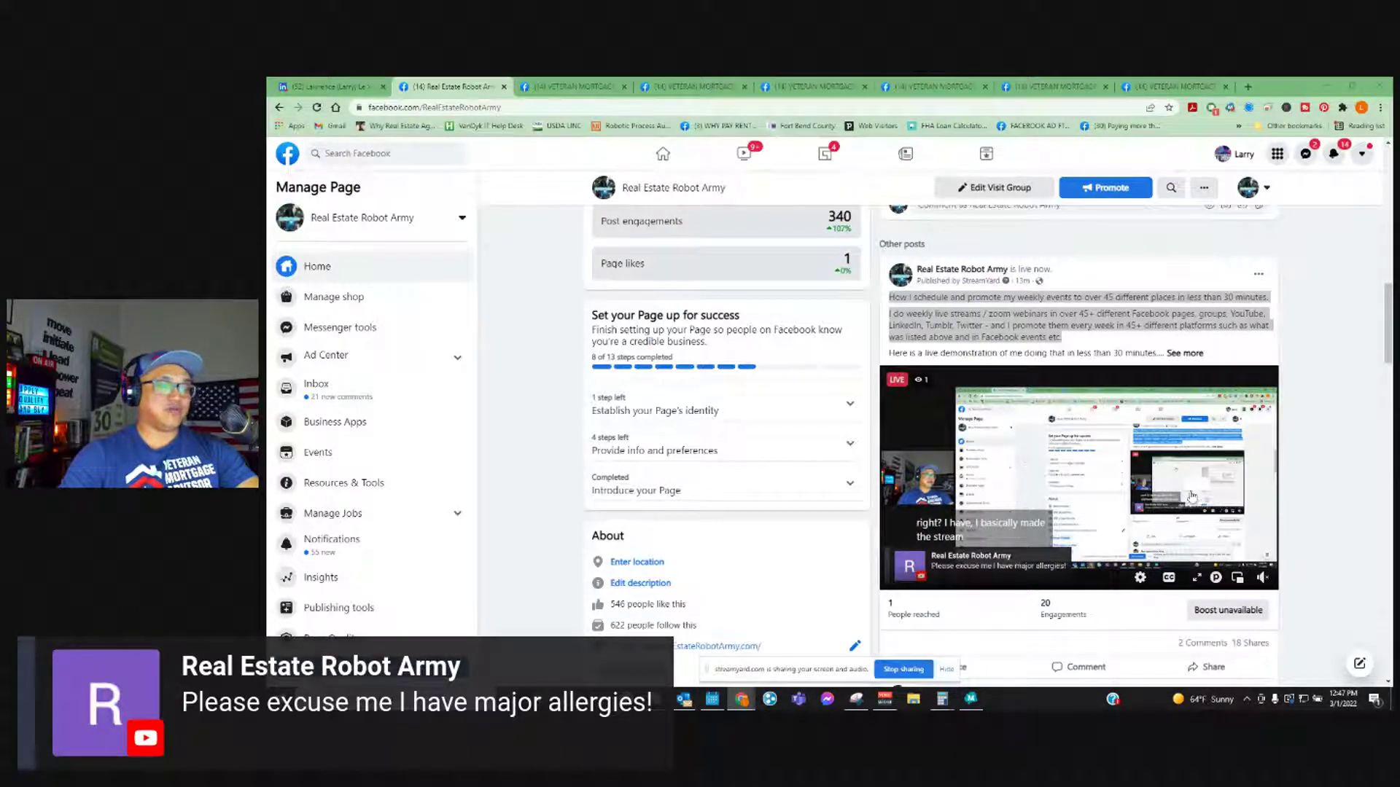
- Look over the live post once more and open the Real Estate Robot Army page's events
scroll(1192, 502, "down", 2)
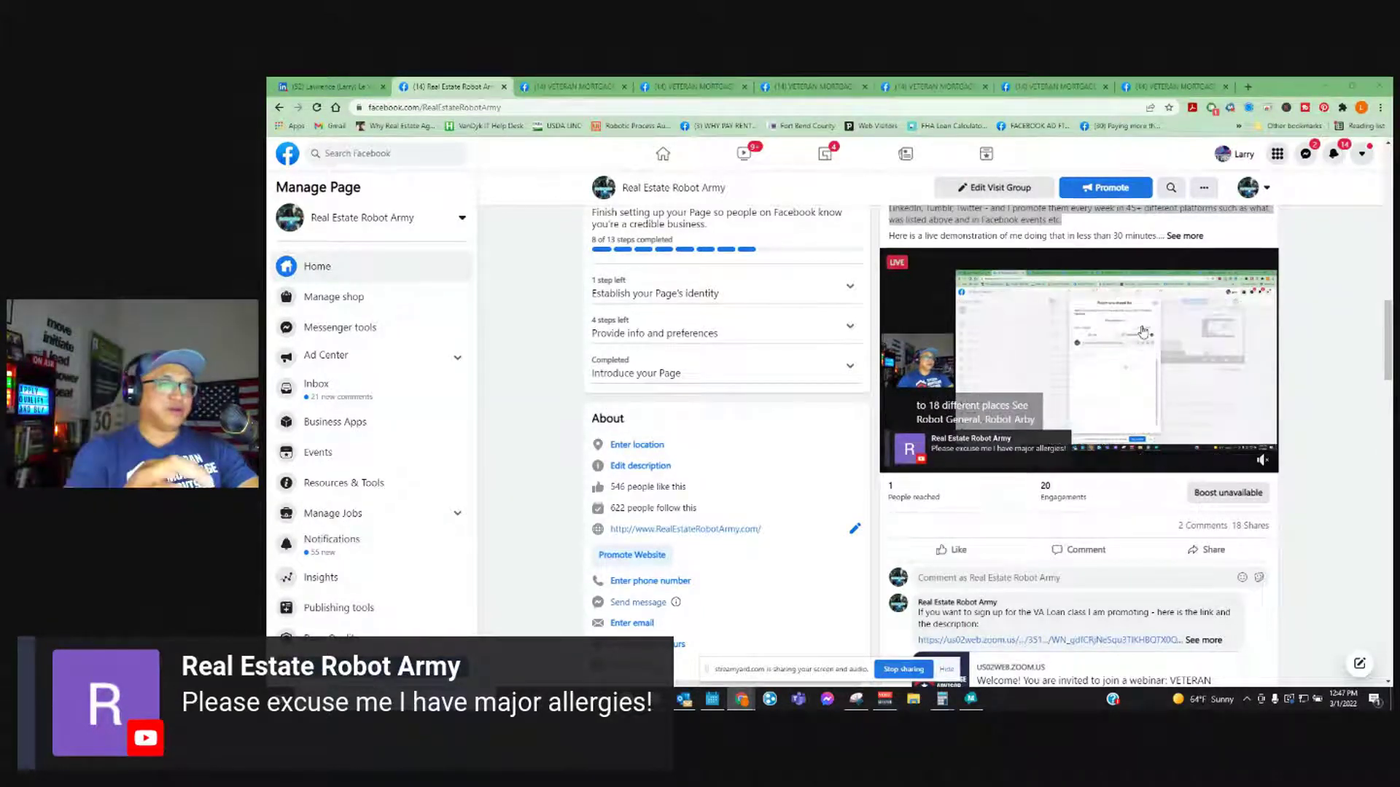
left_click(455, 87)
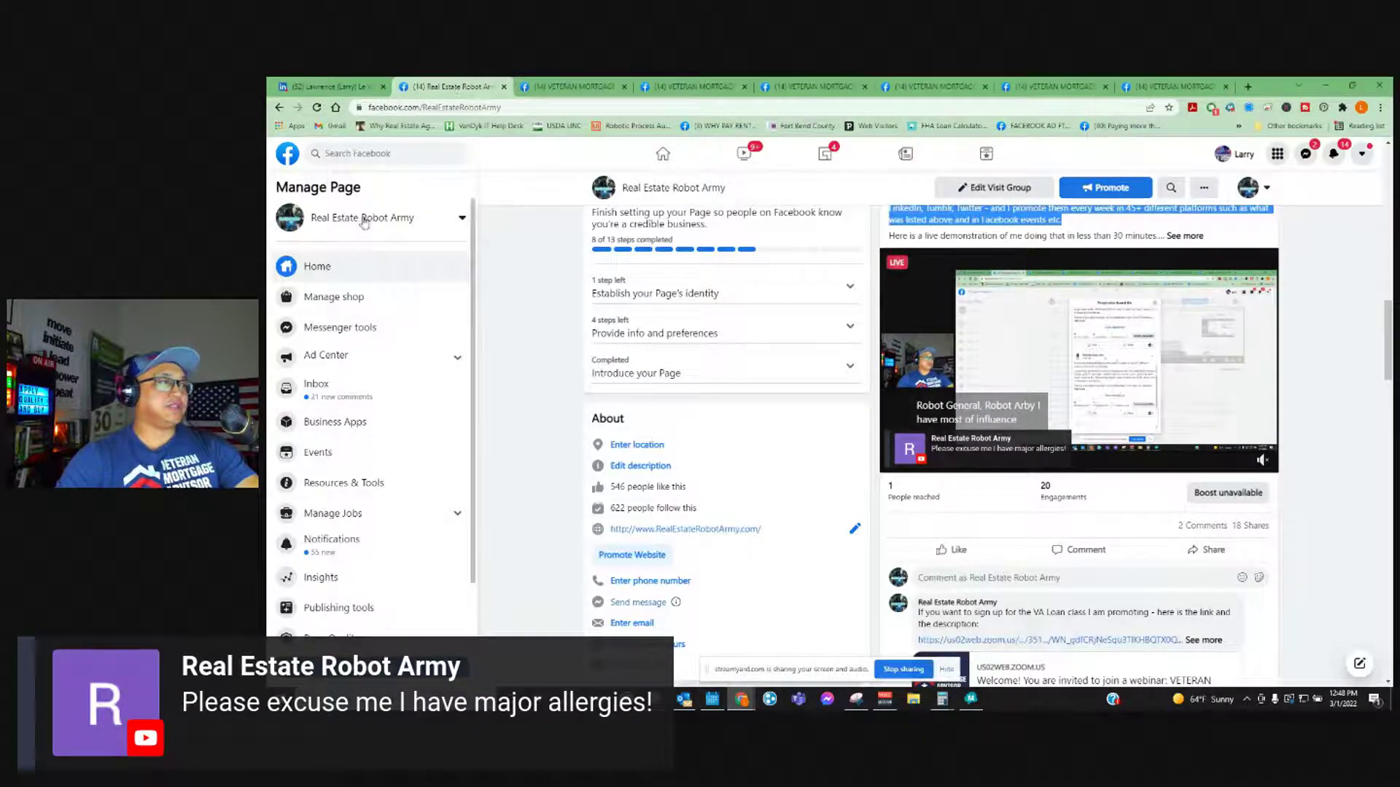
scroll(498, 217, "up", 3)
scroll(522, 238, "up", 4)
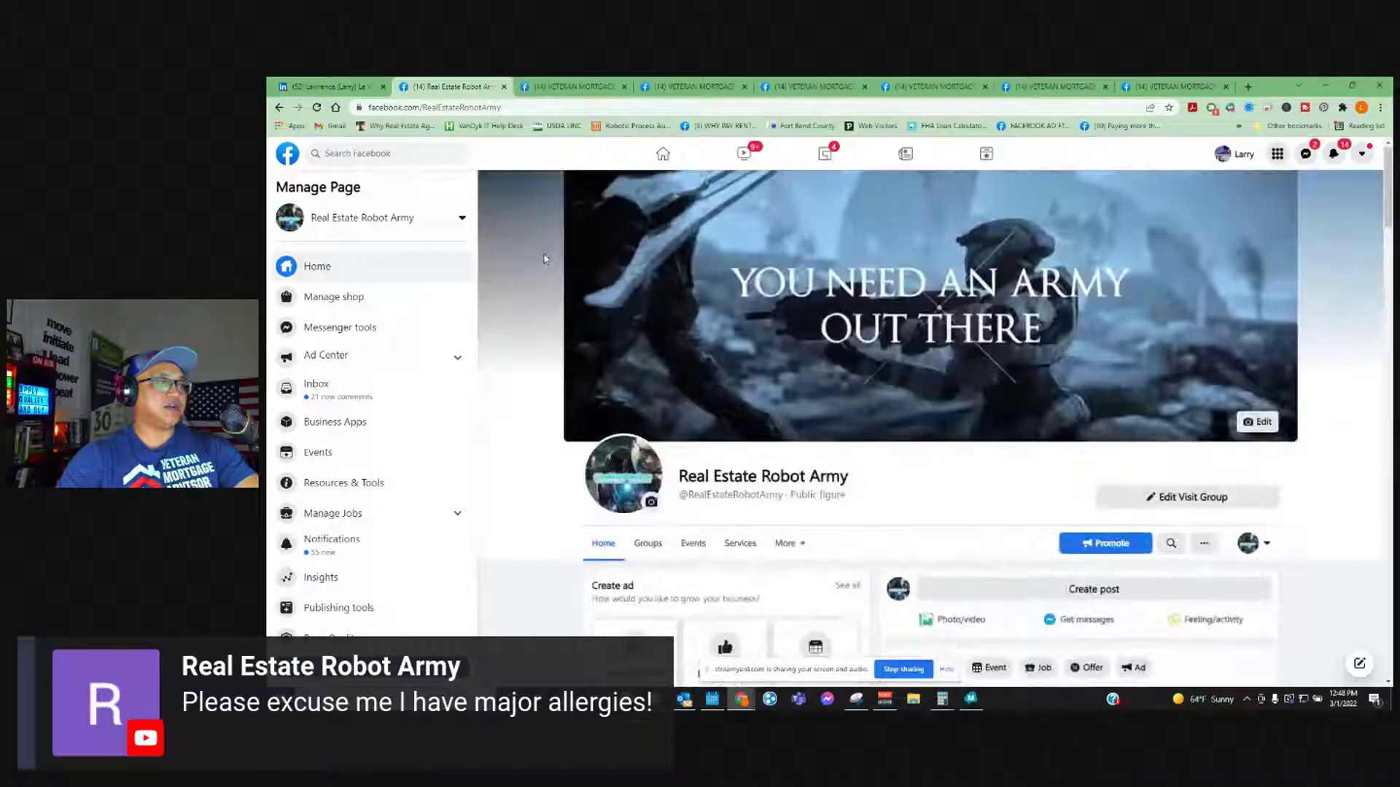
scroll(575, 249, "down", 3)
left_click(694, 311)
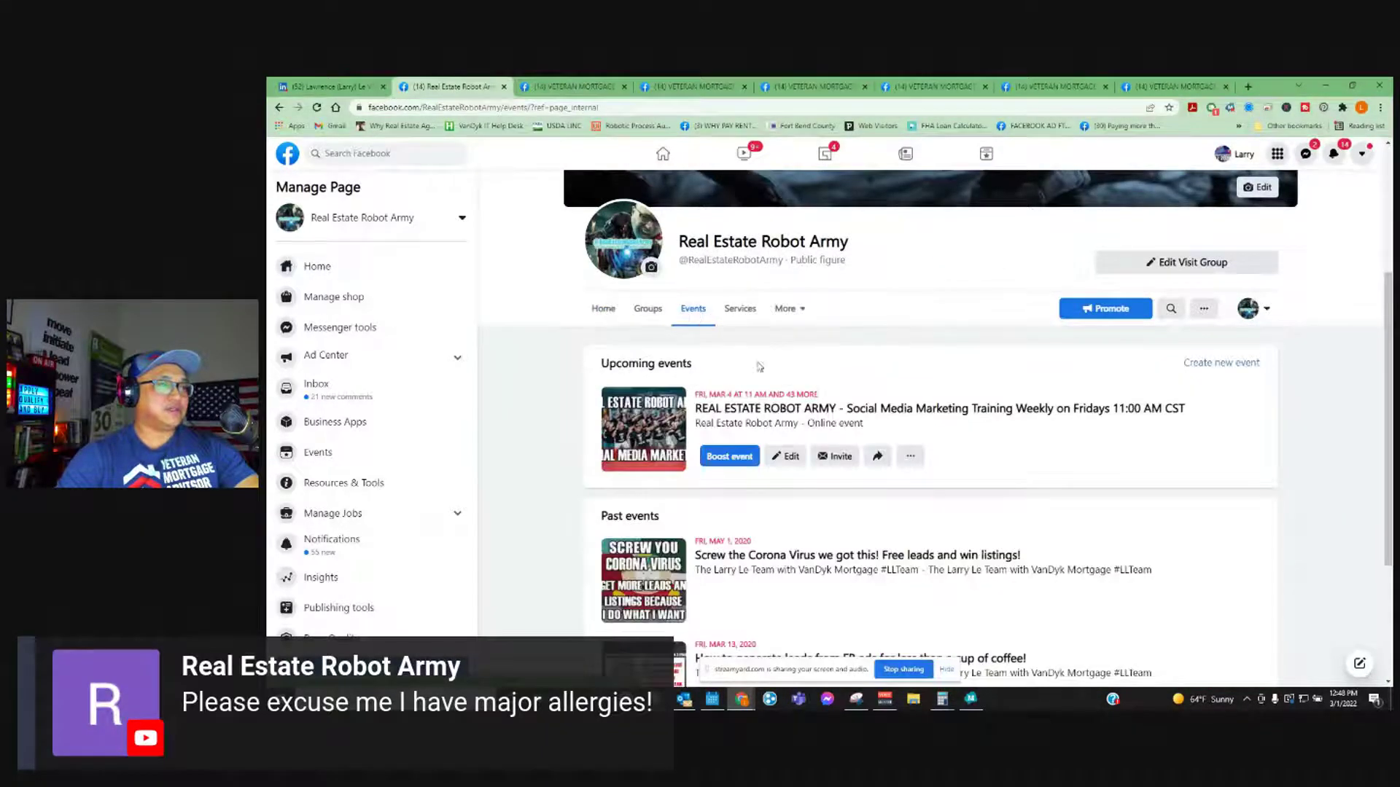
- Expand the page's past events twice, look through the older trainings, and return to the start of the page
scroll(740, 354, "down", 4)
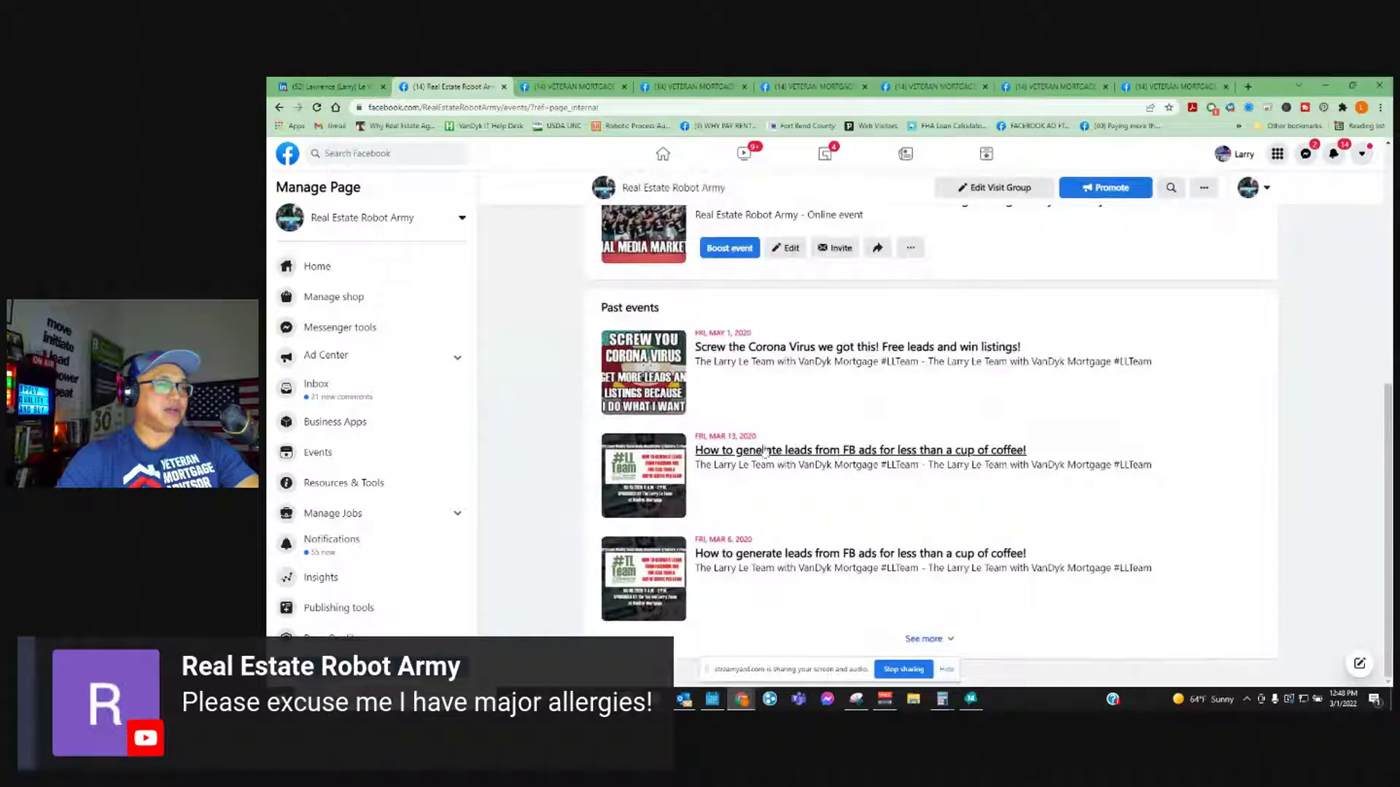
left_click(925, 639)
scroll(887, 409, "down", 4)
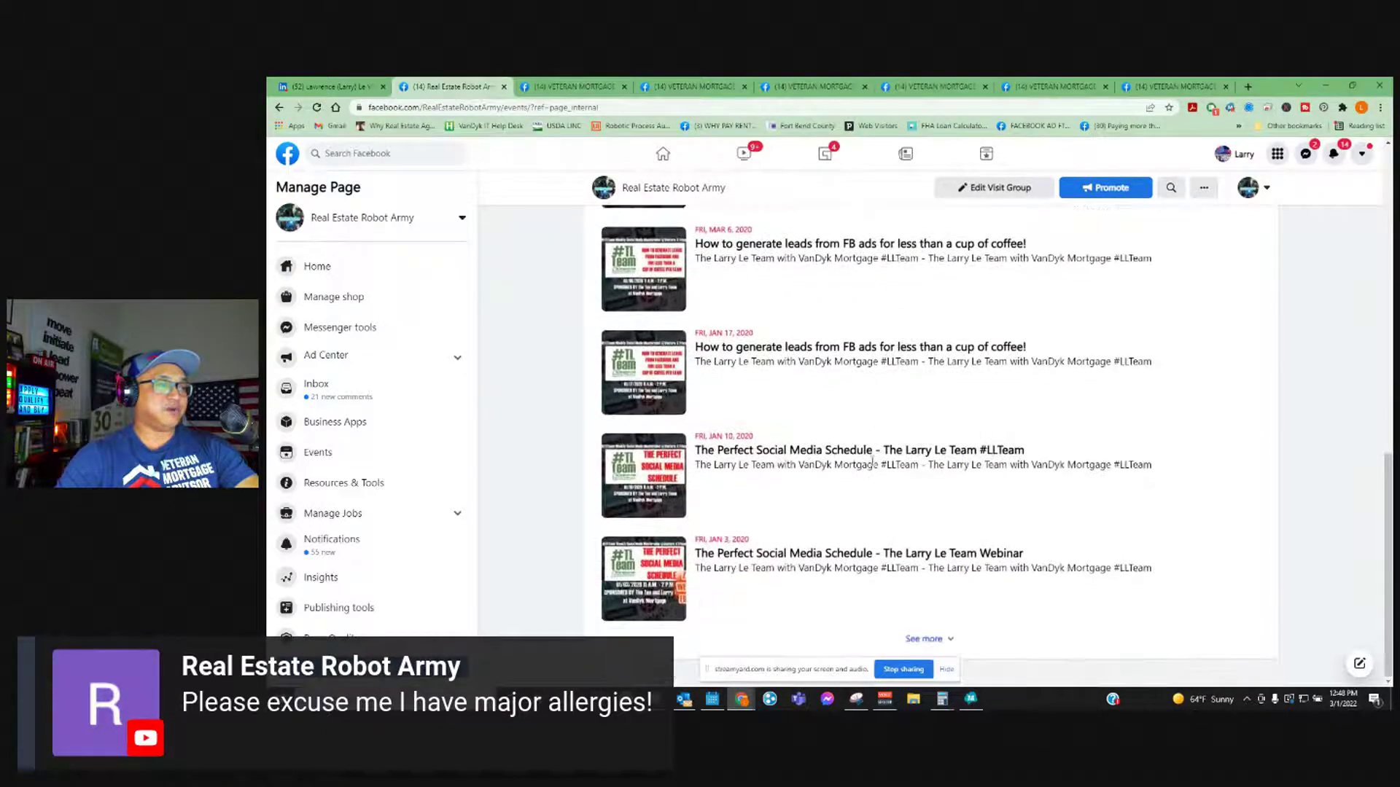
left_click(926, 633)
scroll(916, 574, "down", 4)
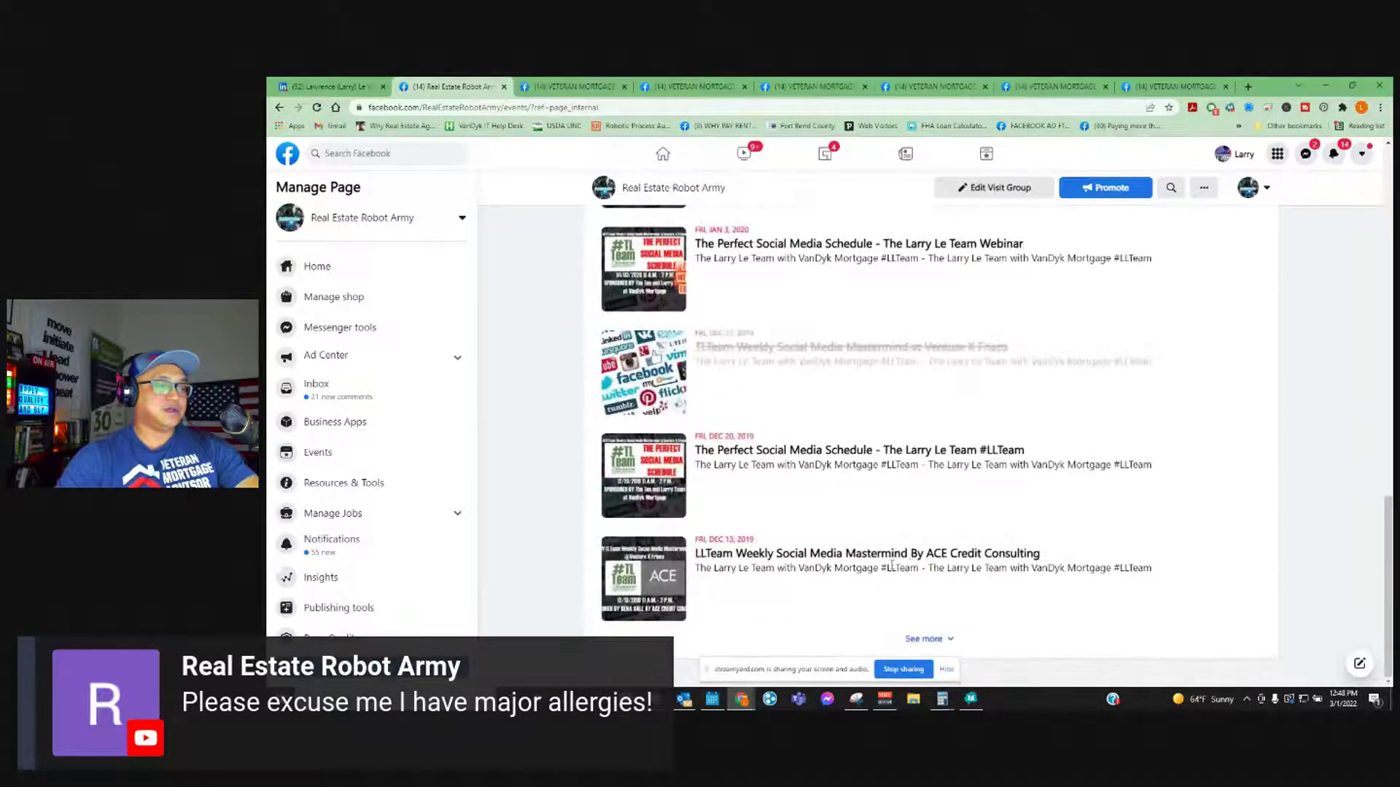
scroll(886, 511, "up", 20)
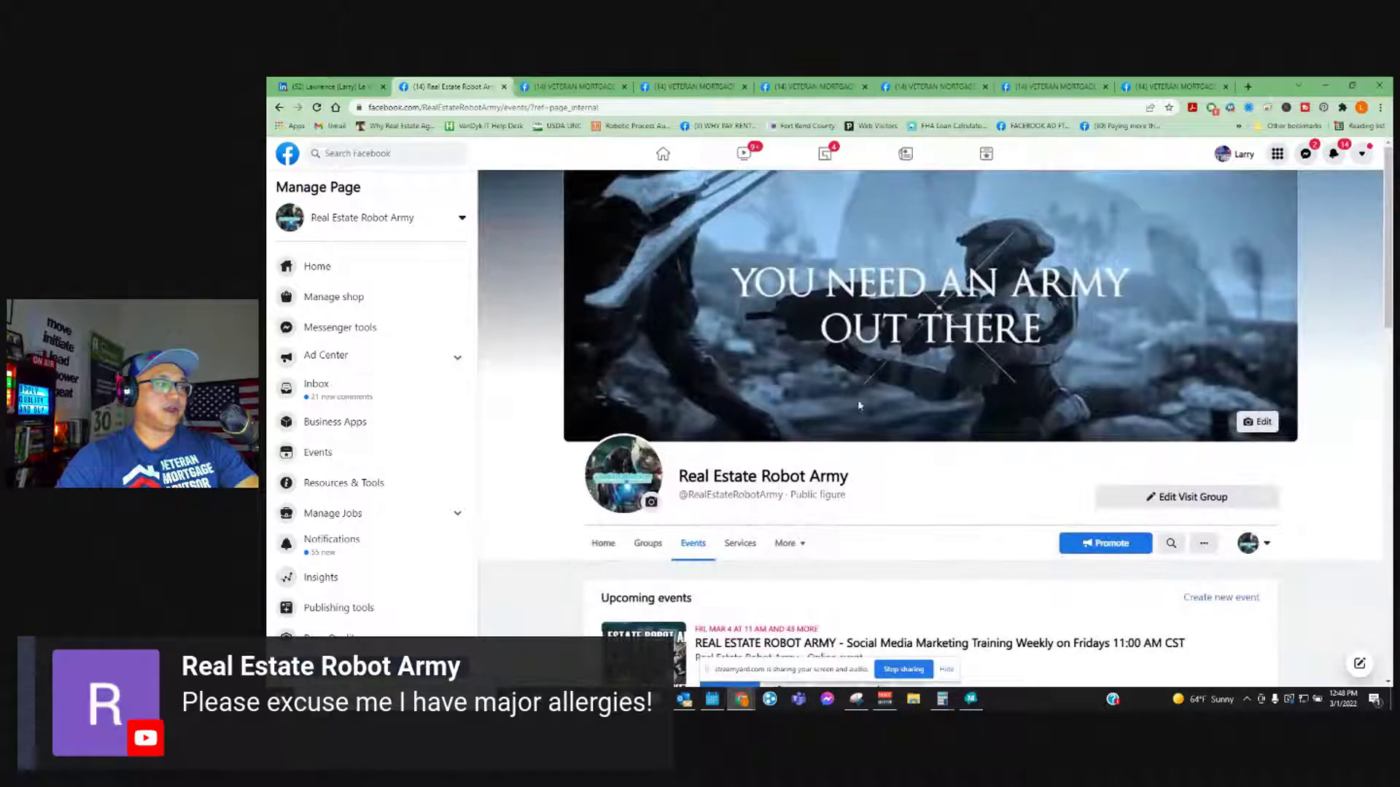
- Go back to the live post on the page's home and switch to the February 23 VETERAN MORTGAGE ADVISOR event
left_click(307, 270)
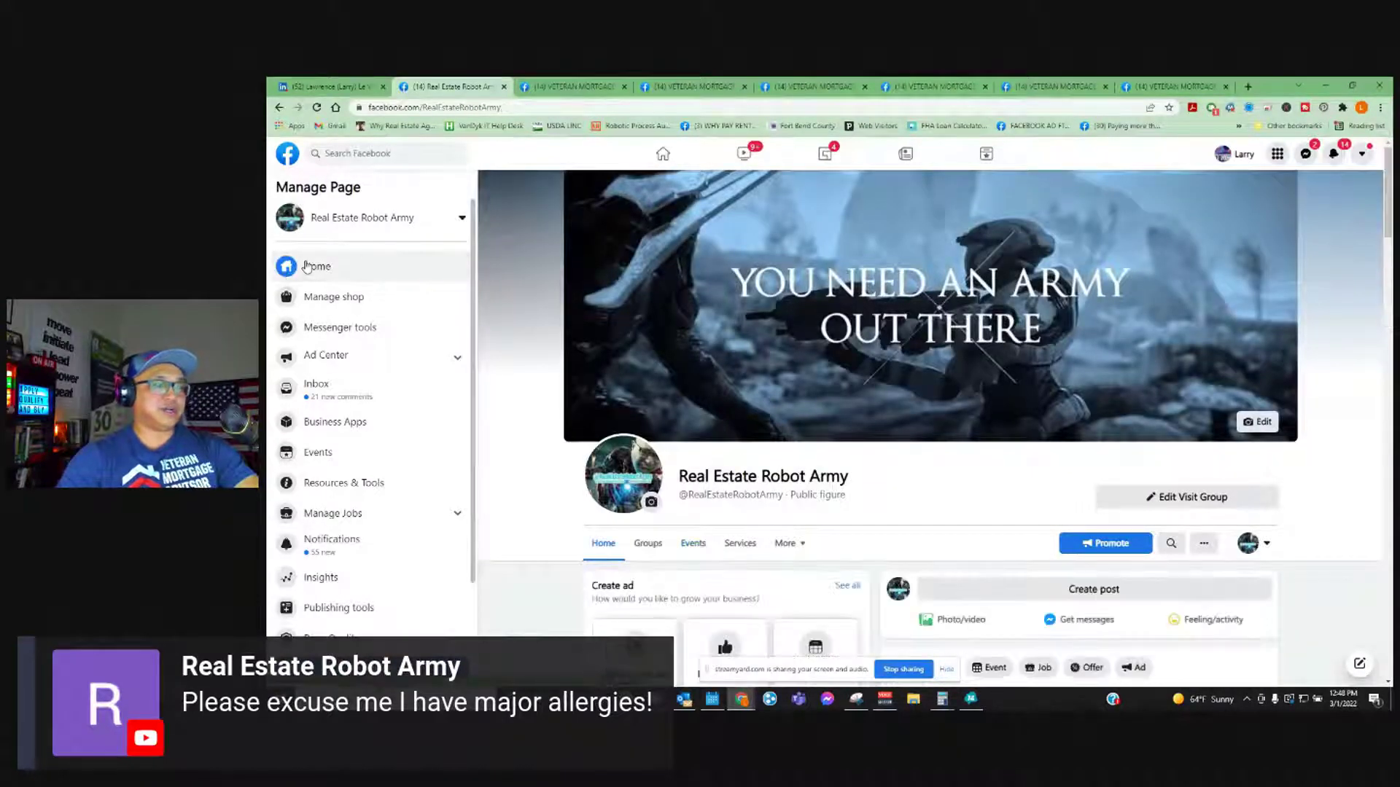
scroll(1150, 444, "down", 10)
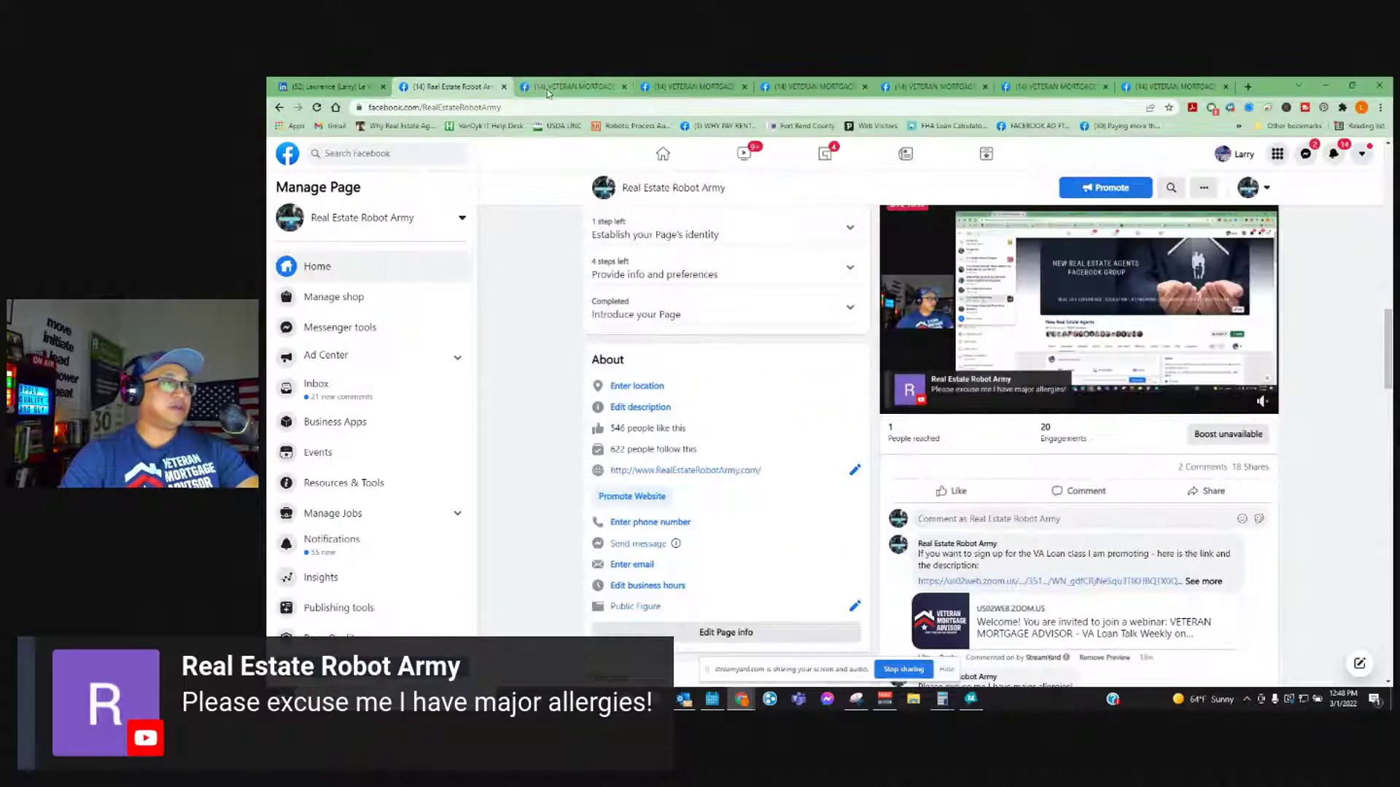
left_click(569, 87)
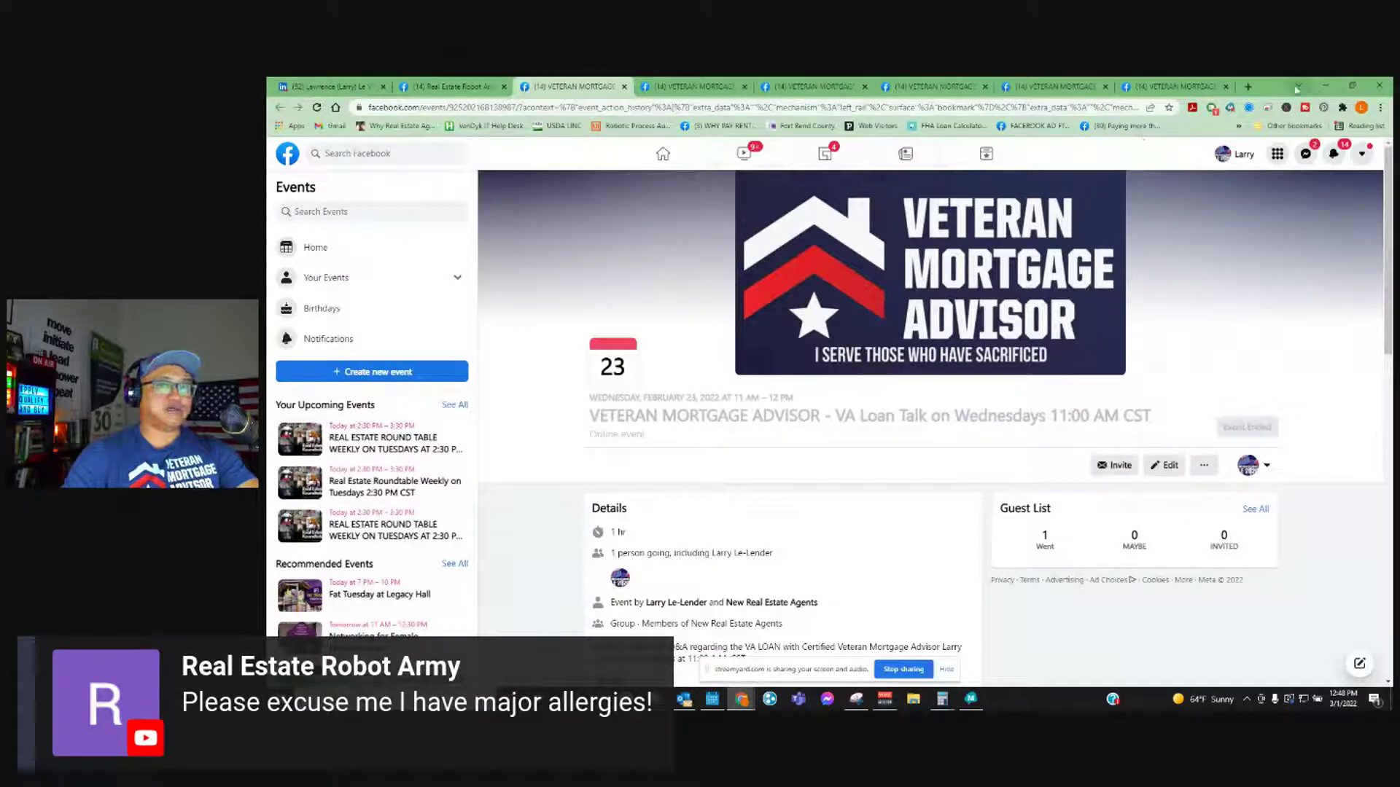
- Switch to the Snipping Tool capture of the StreamYard broadcast setup, examine its destinations and description, and return to the StreamYard studio
left_click(1297, 87)
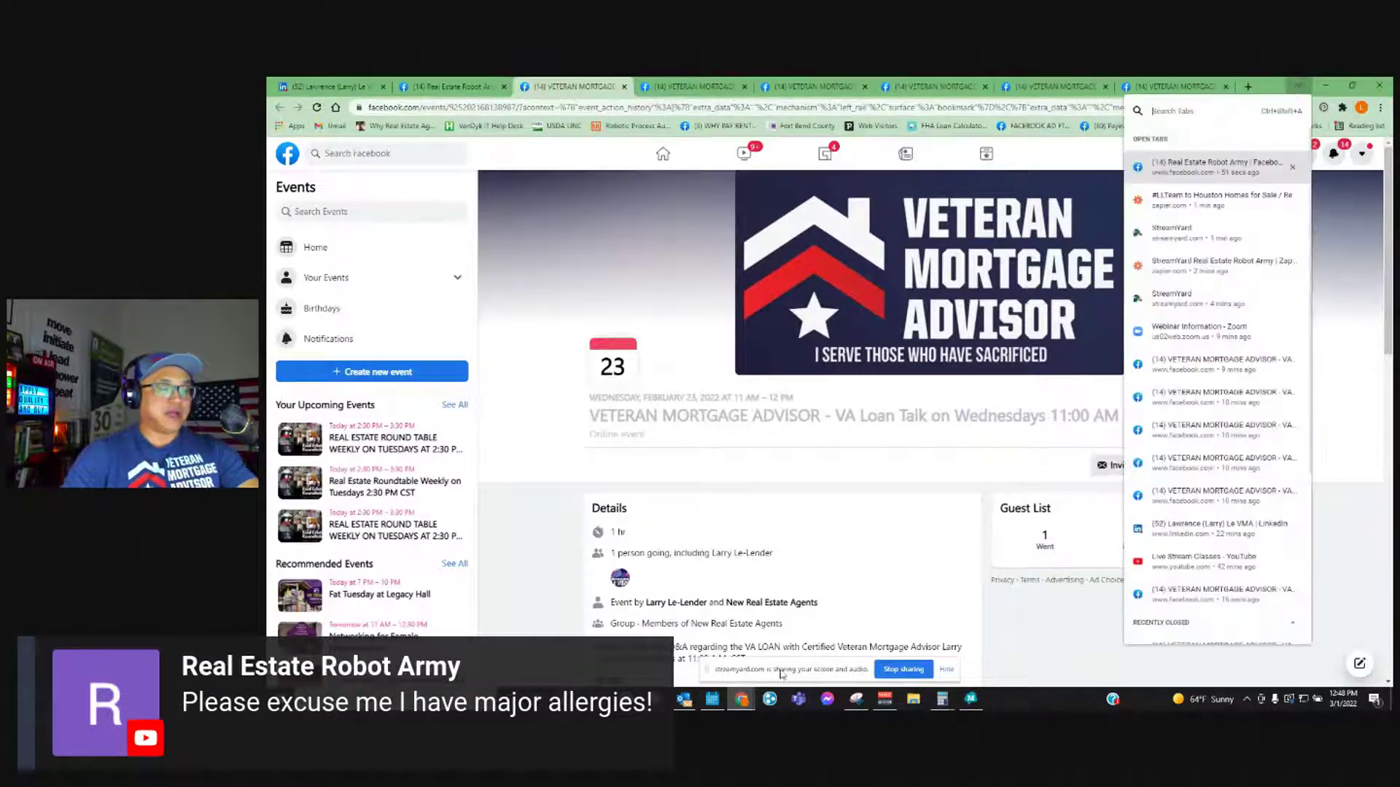
left_click(741, 700)
left_click(517, 640)
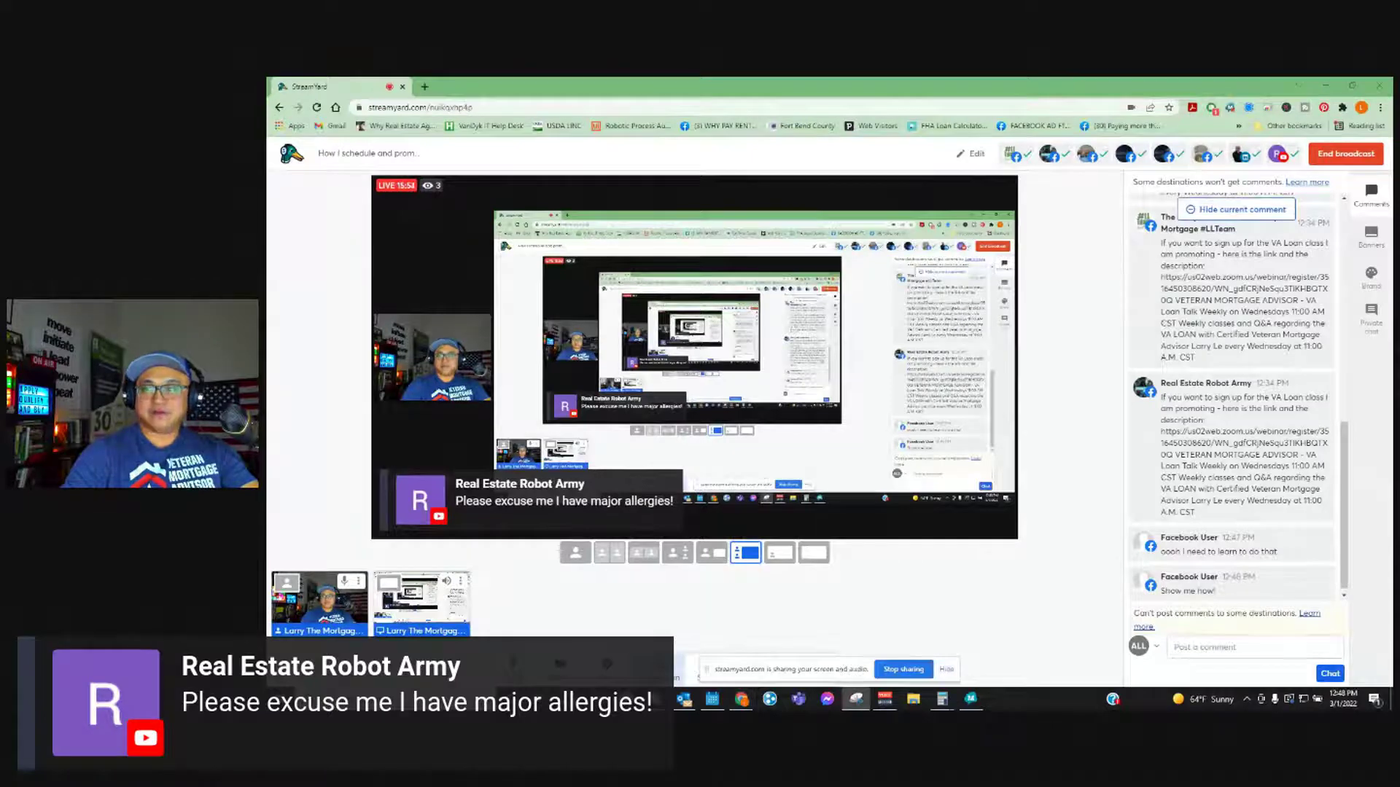
left_click_drag(1391, 95, 802, 135)
double_click(802, 135)
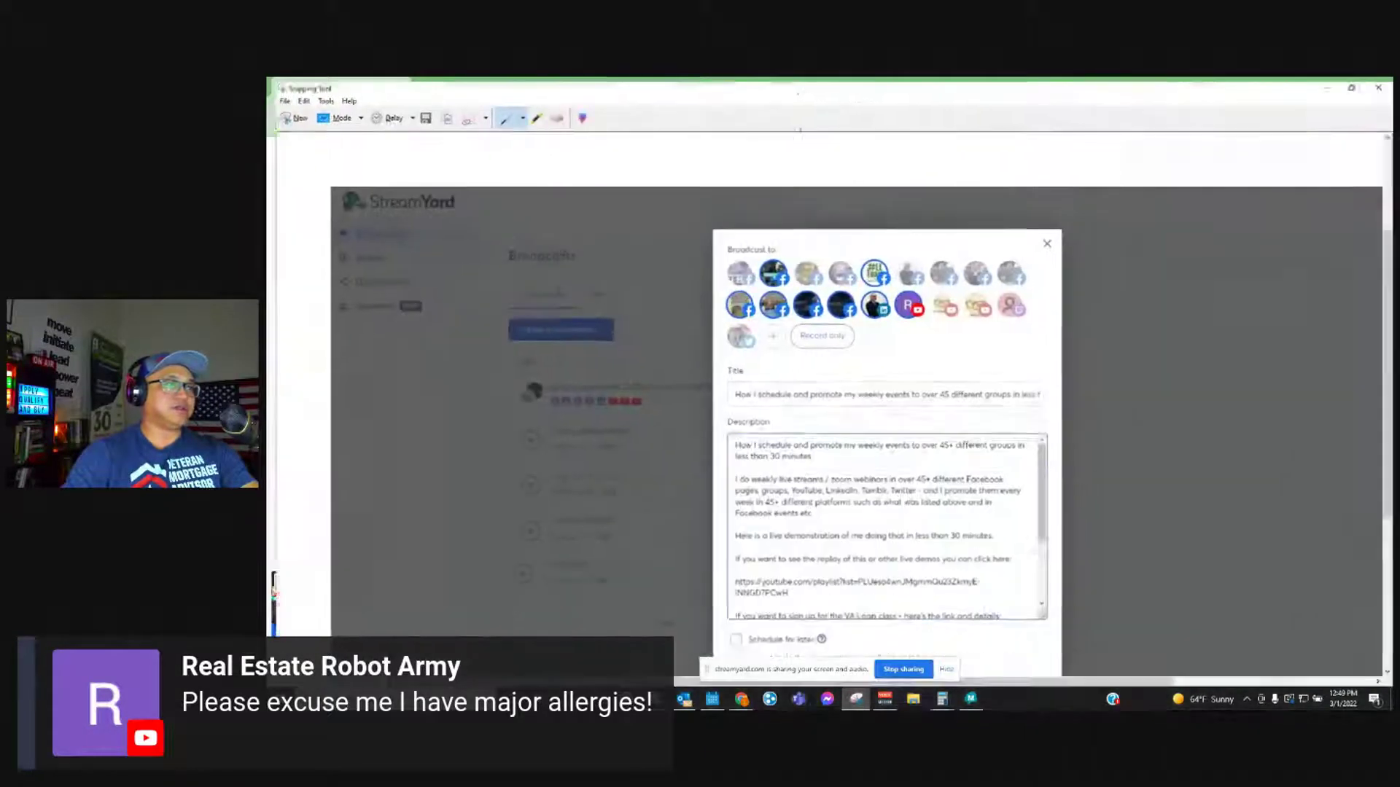
scroll(764, 453, "down", 1)
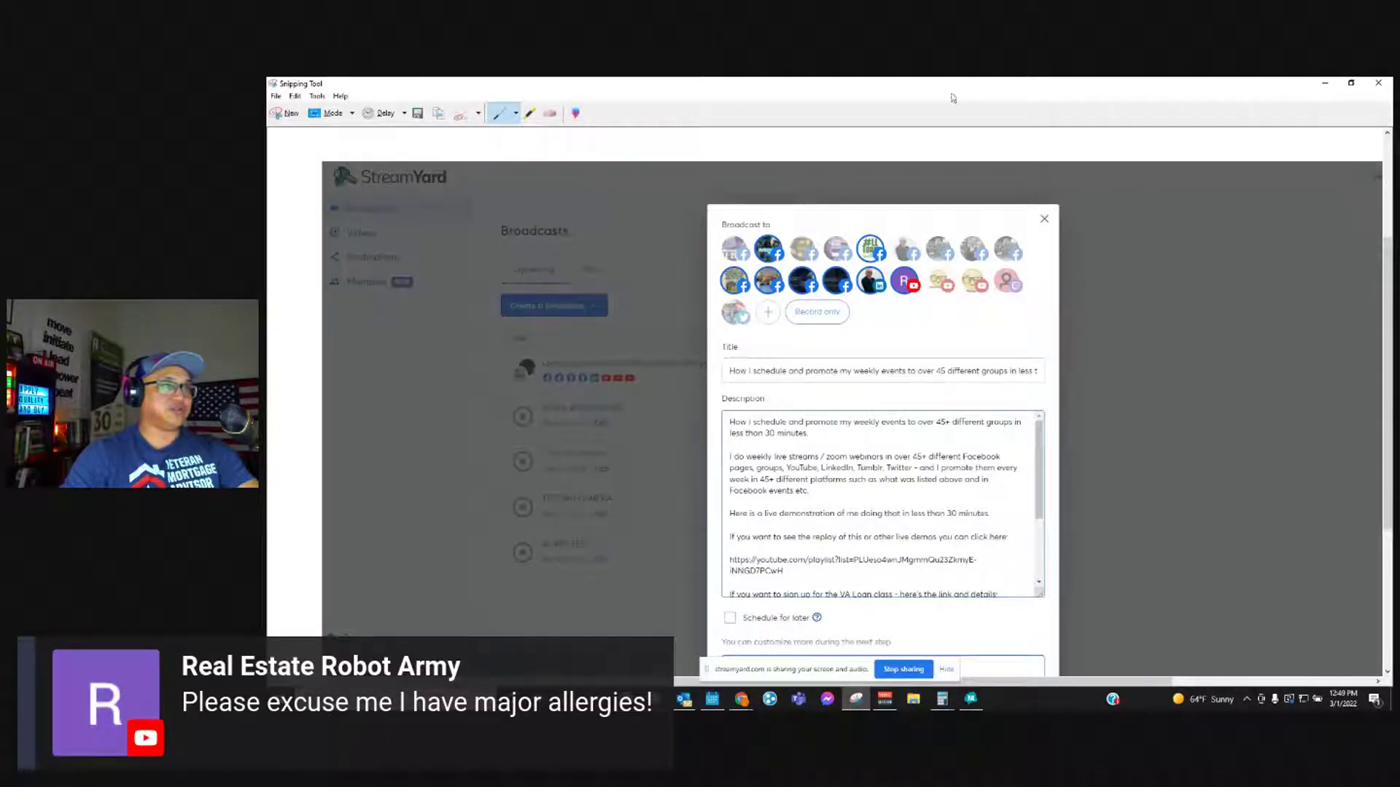
key("alt+Tab")
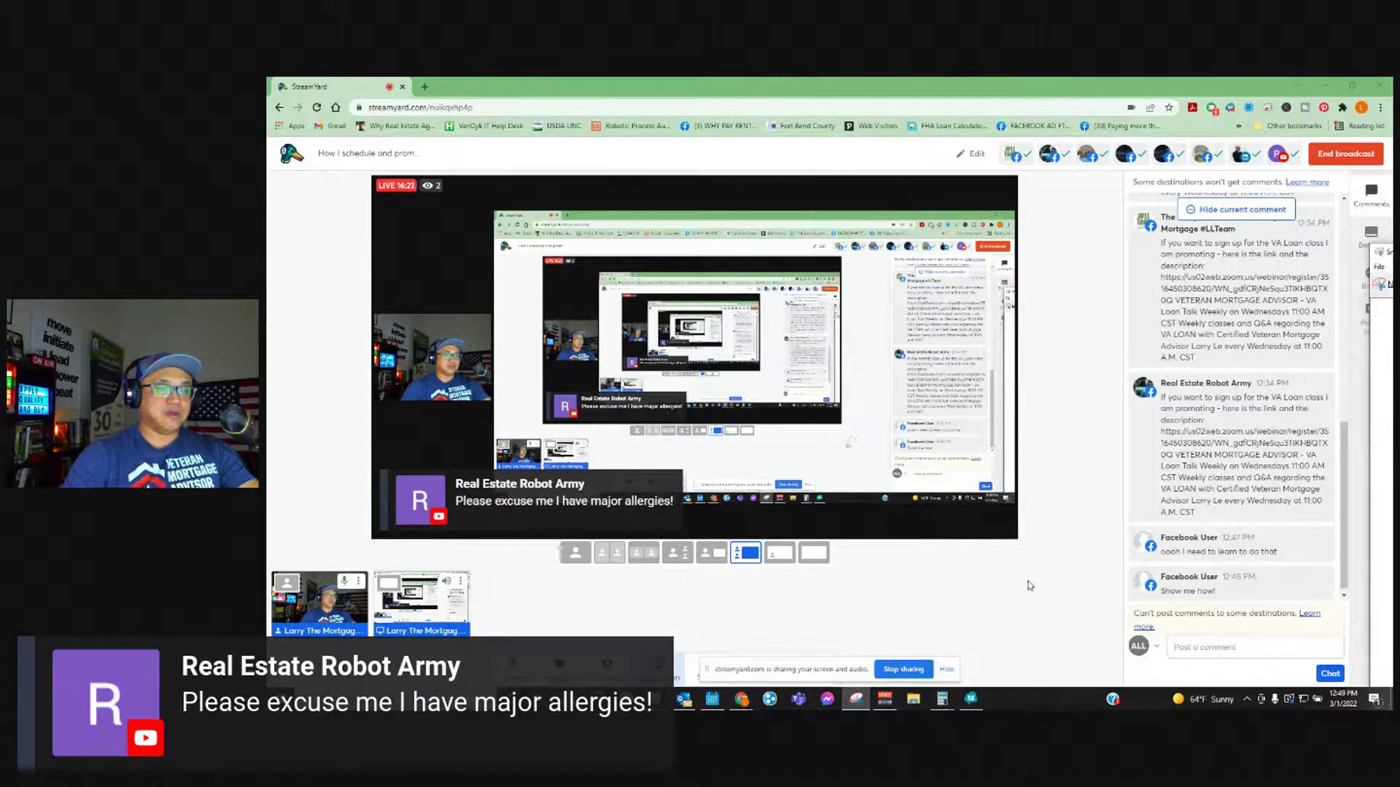
- Show the viewer comments "oooh I need to learn to do that" and "Show me how!" on the live stream, keeping the studio window maximized
left_click(1181, 551)
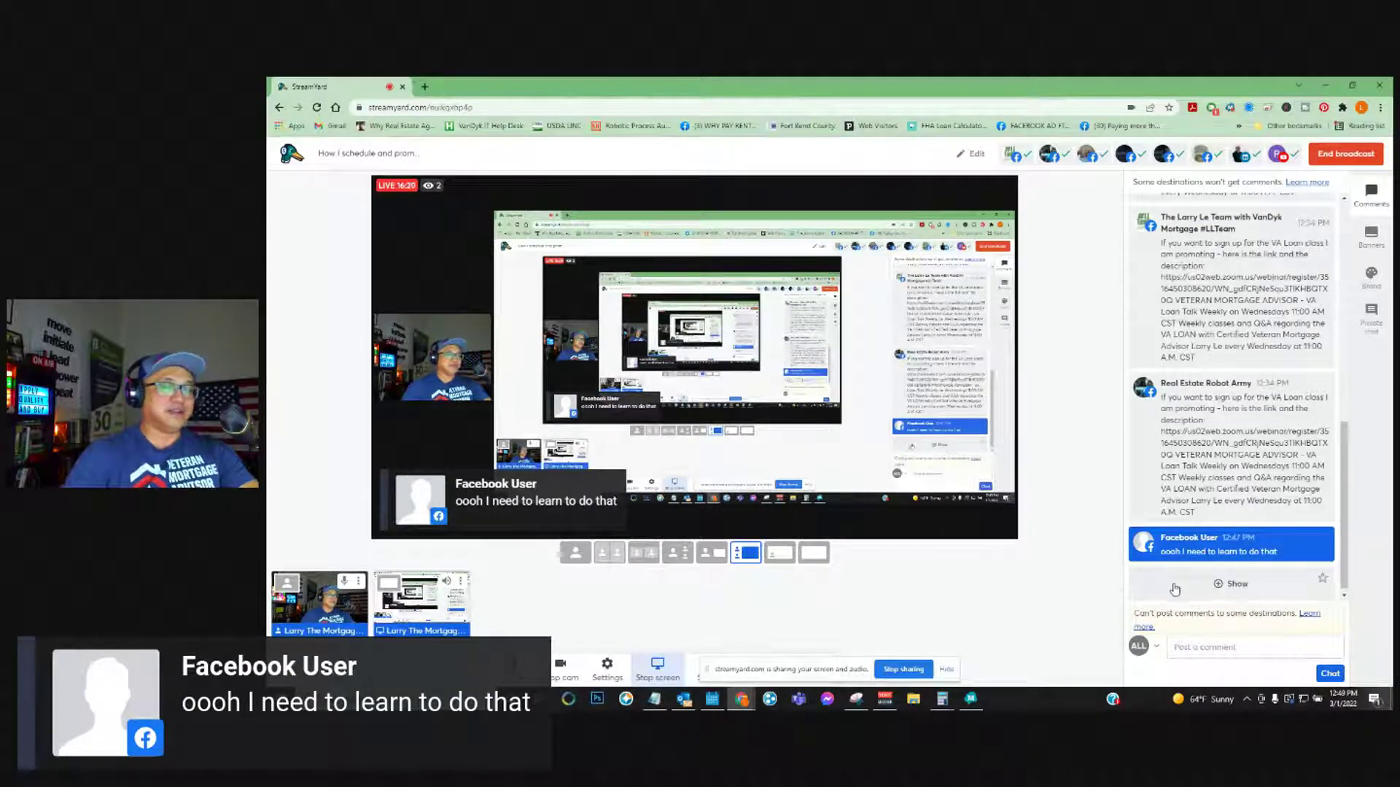
left_click(1224, 587)
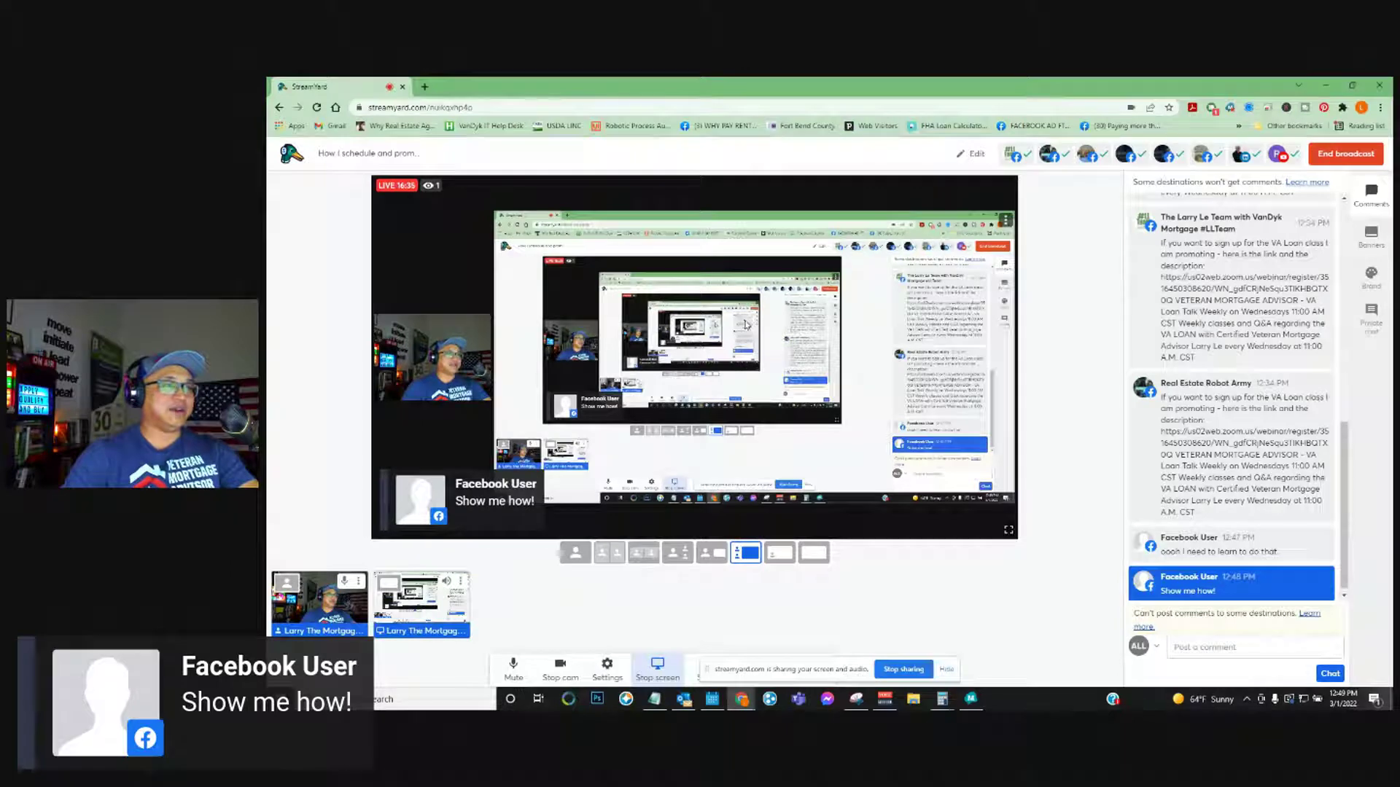
left_click_drag(729, 86, 788, 182)
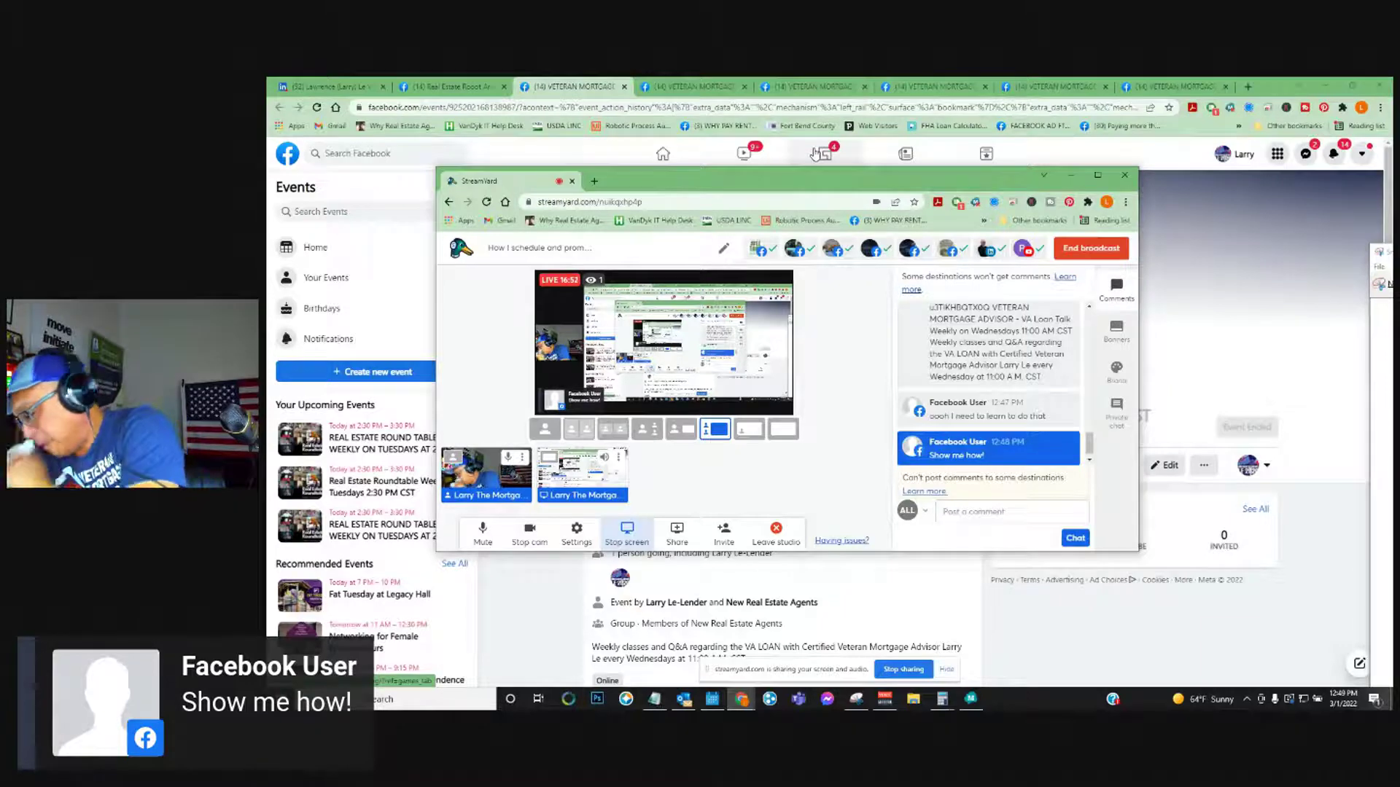
double_click(846, 188)
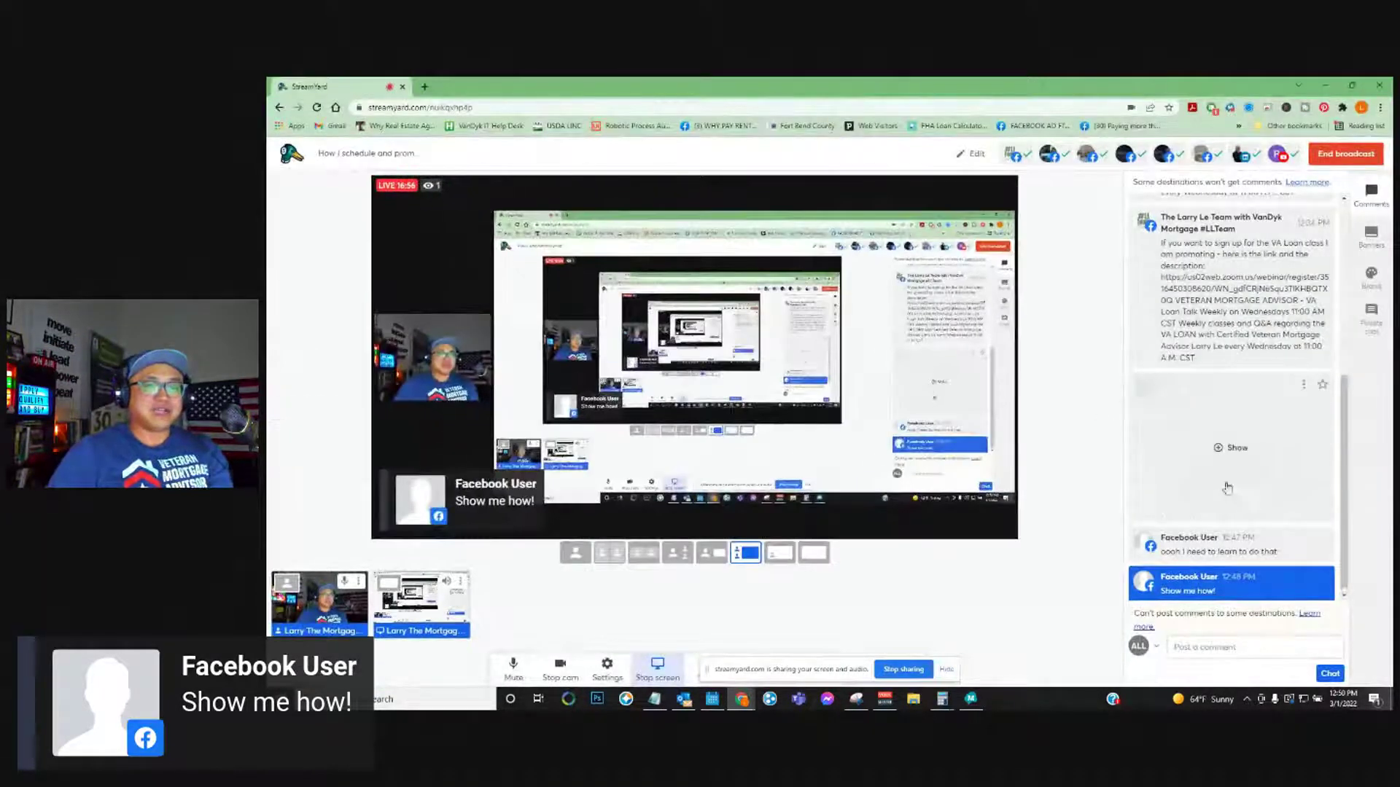
- Show the Real Estate Robot Army comment "Please excuse me I have major allergies!" on the live stream and look over the remaining comments
scroll(1225, 485, "up", 10)
left_click(1240, 354)
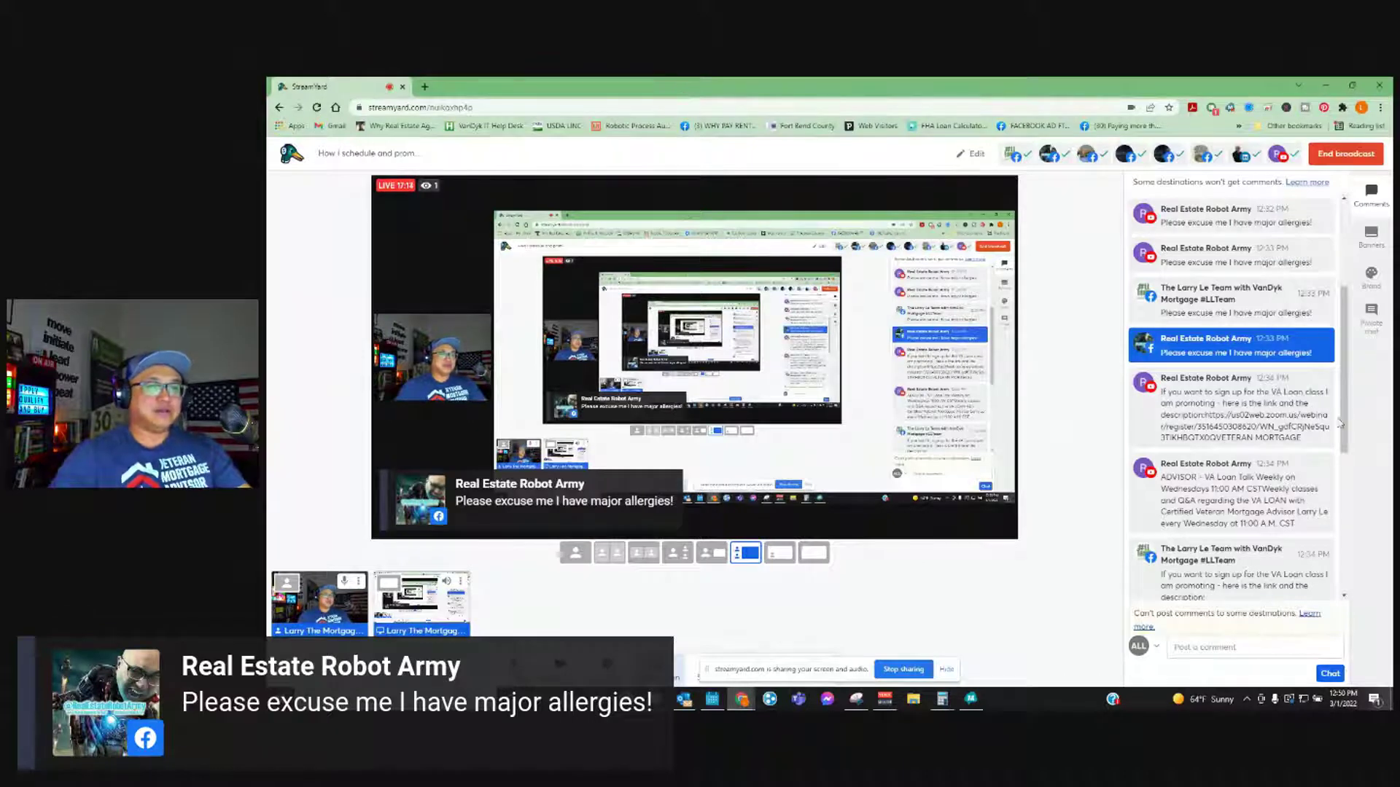
scroll(1269, 430, "down", 5)
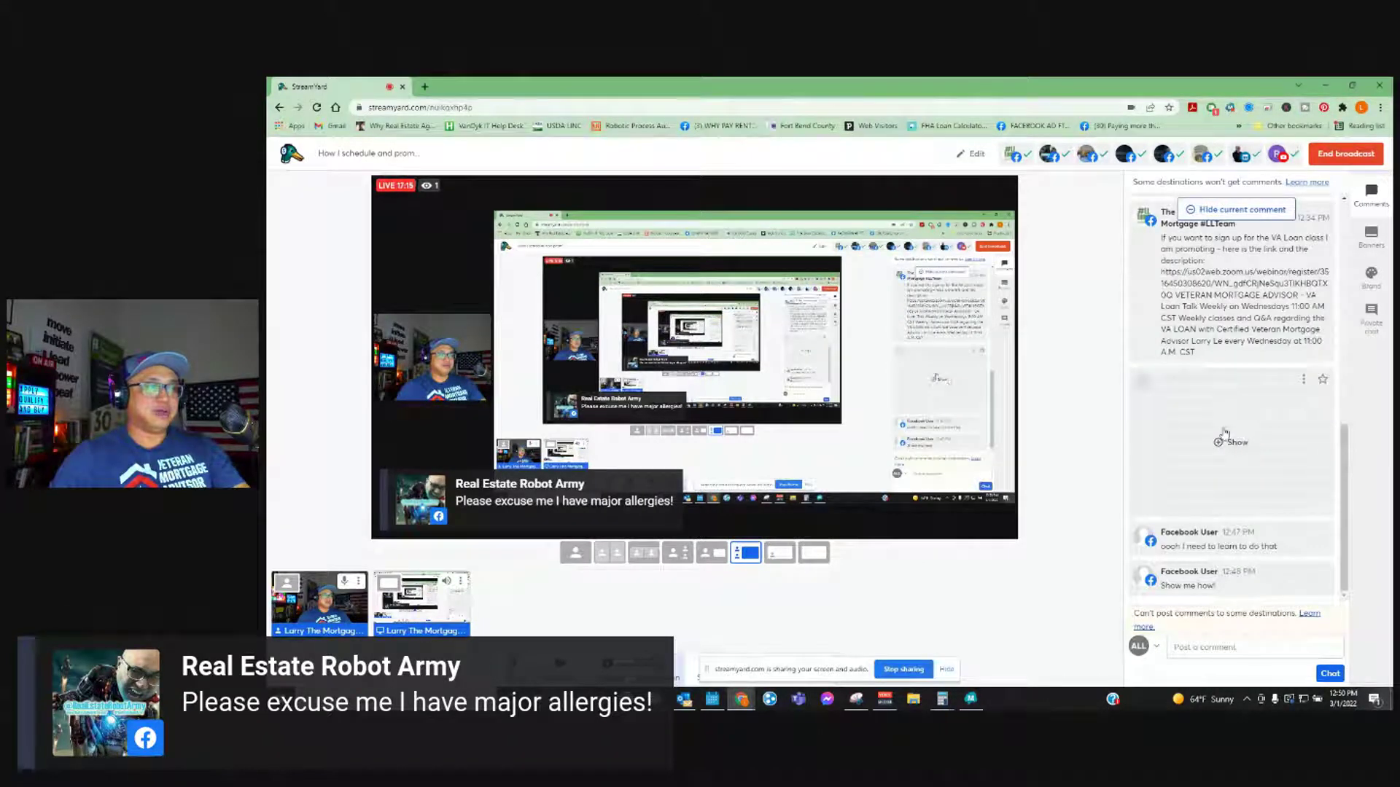
left_click(1223, 432)
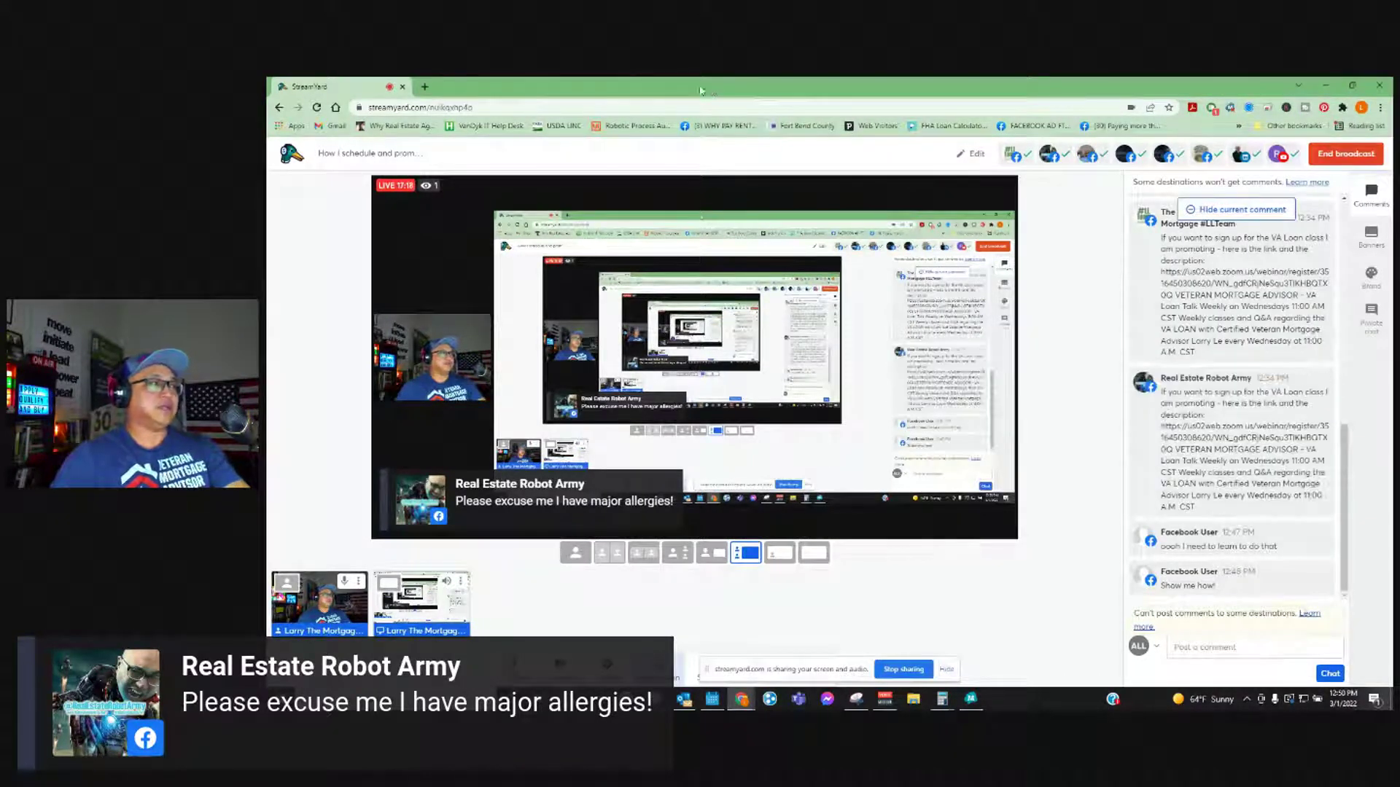
- Move the StreamYard studio window out of the way and close the Facebook tabs, keeping only the LinkedIn profile open
left_click_drag(615, 88, 266, 143)
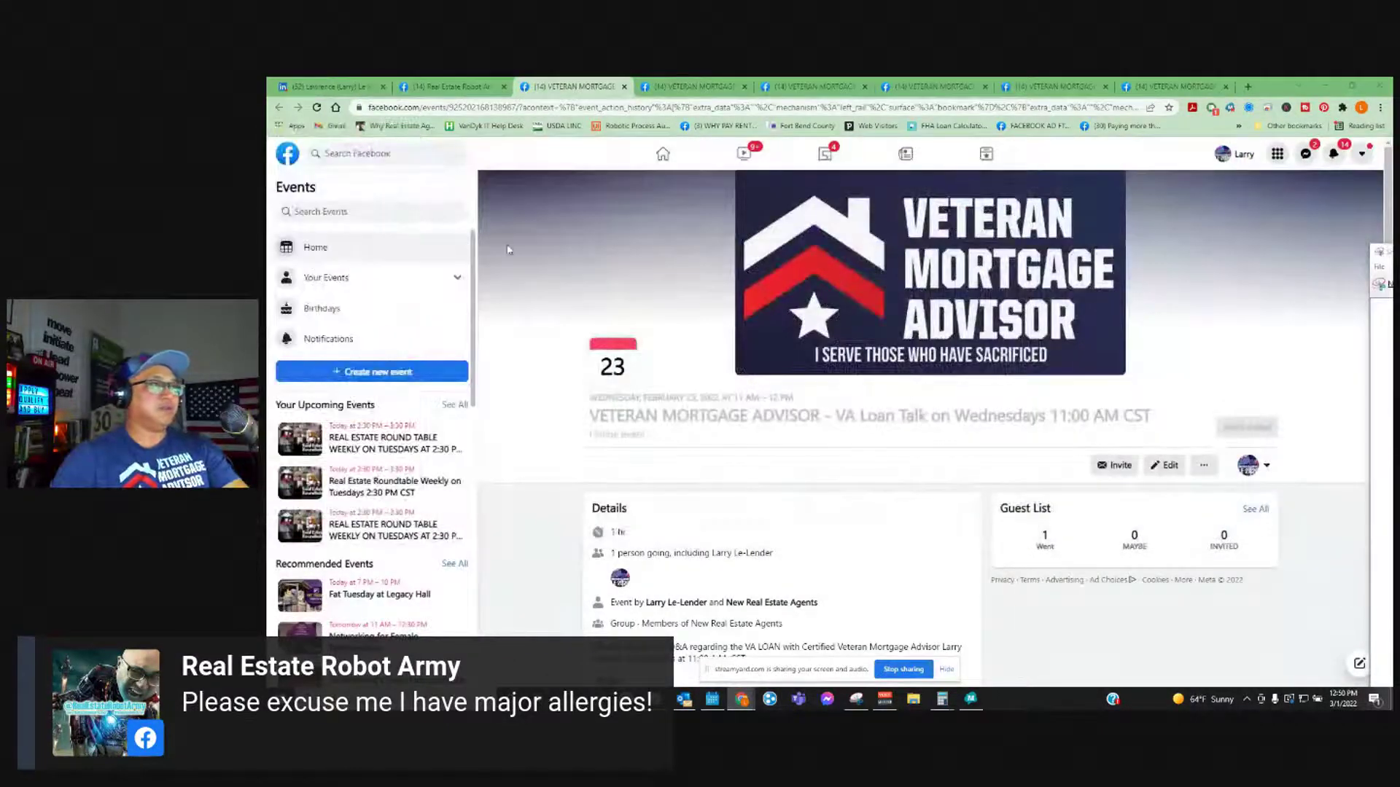
left_click(503, 86)
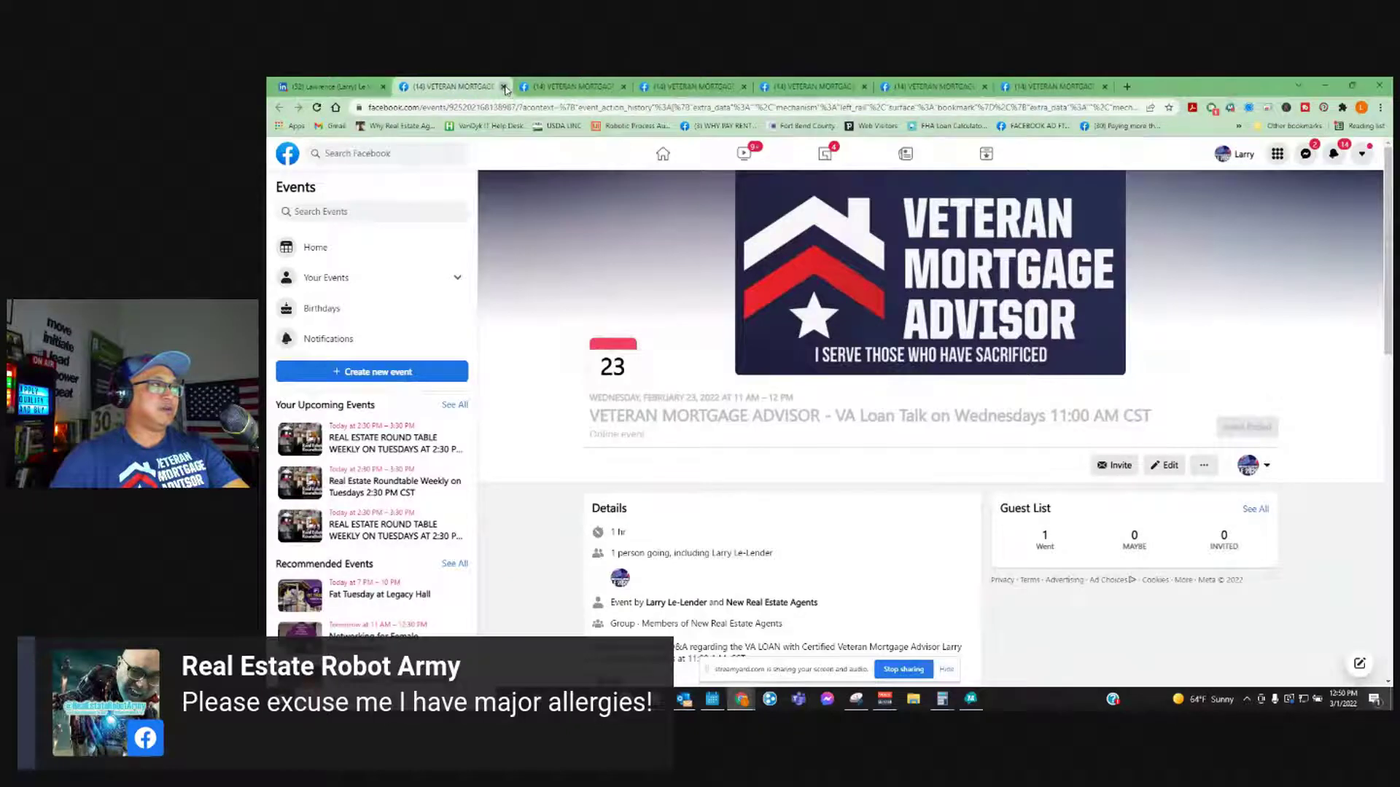
left_click(503, 86)
left_click(503, 86)
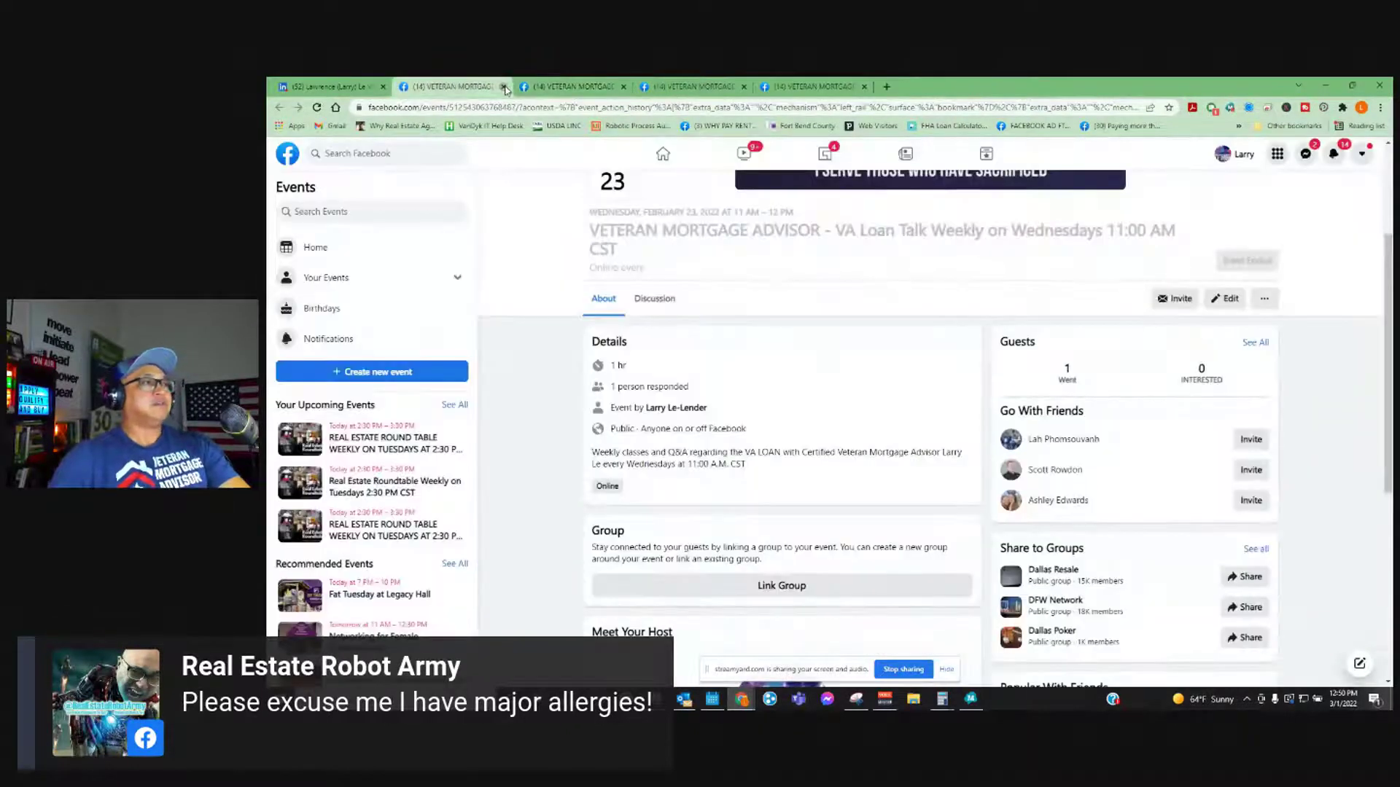
left_click(503, 86)
left_click(503, 86)
left_click(503, 86)
left_click(503, 86)
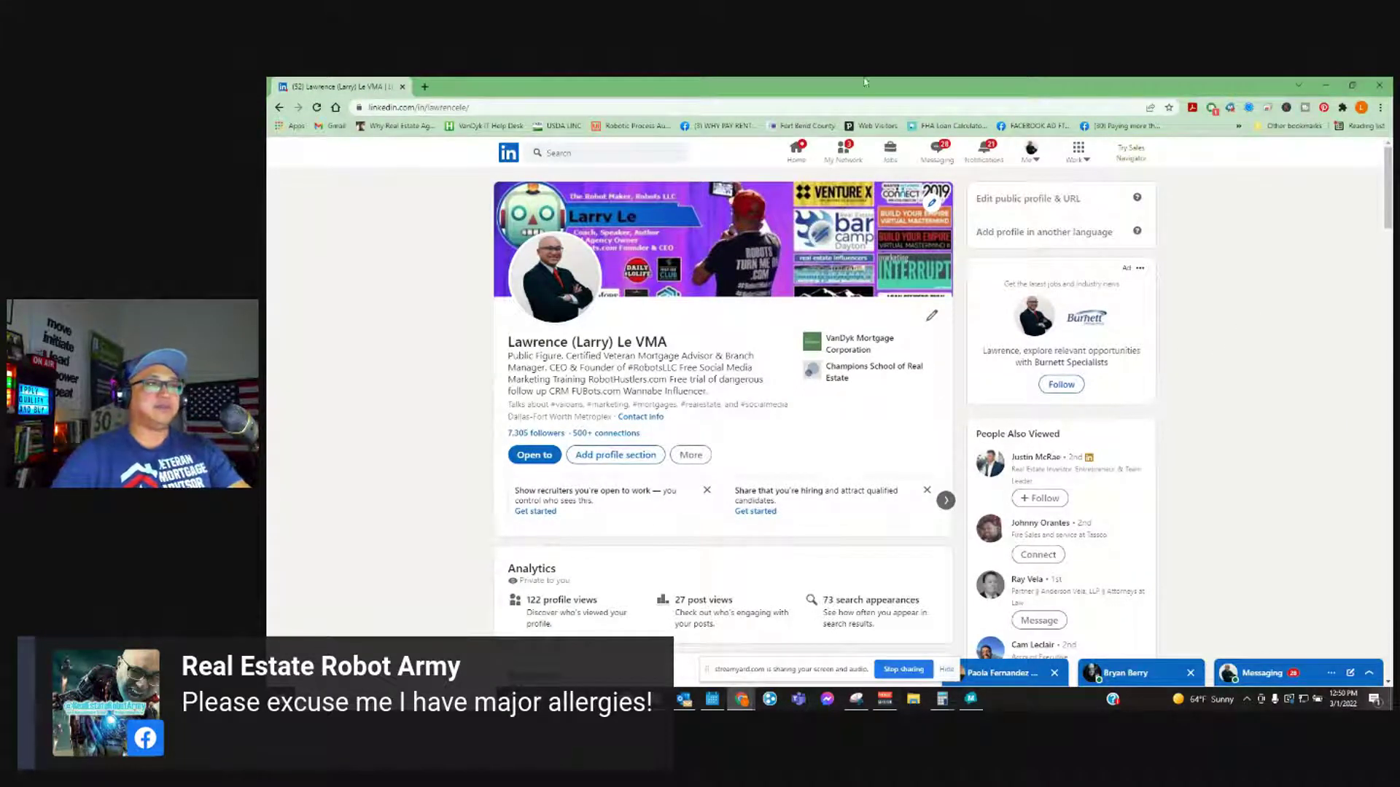
- Arrange the Zoom webinar information window beside the maximized studio and show the webinar's source tracking links
left_click_drag(836, 97, 1392, 96)
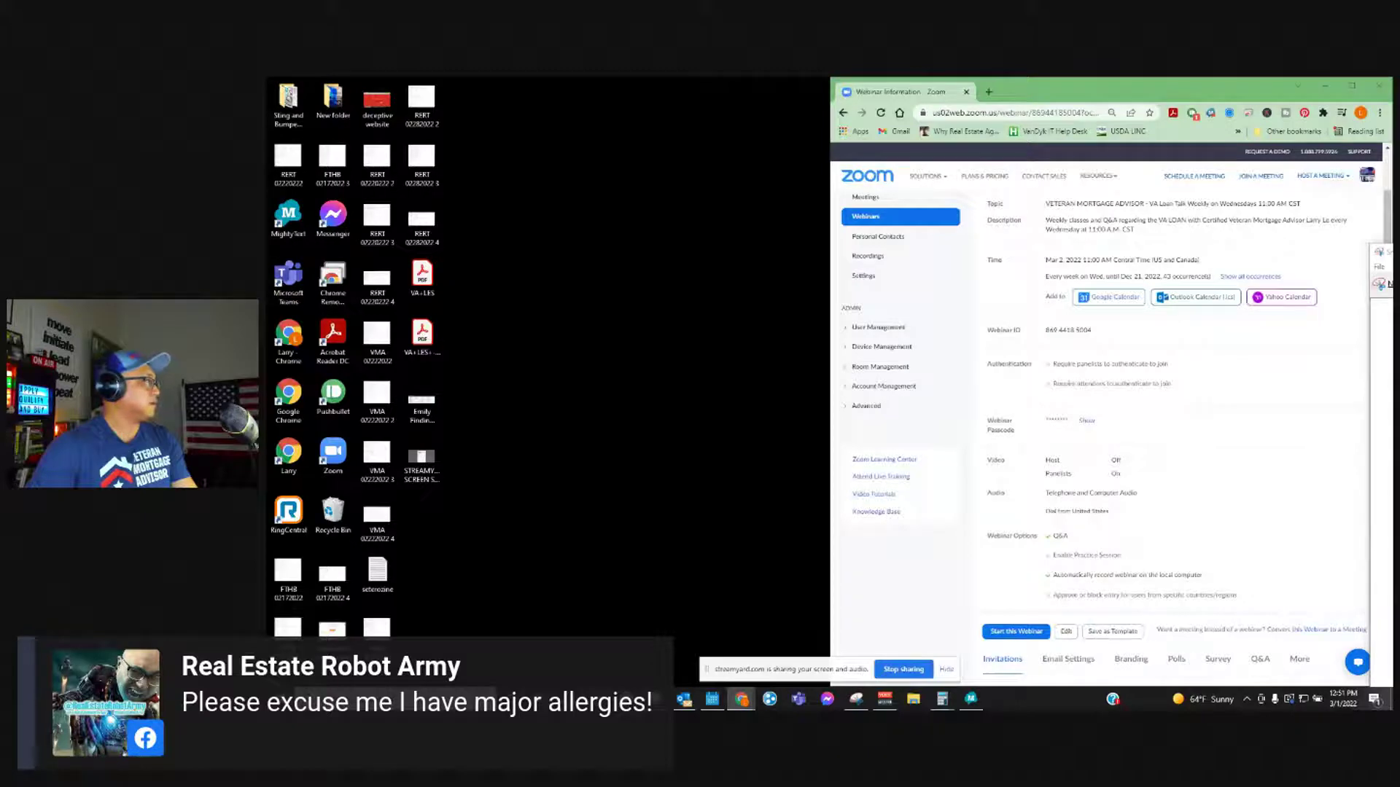
left_click_drag(268, 182, 656, 78)
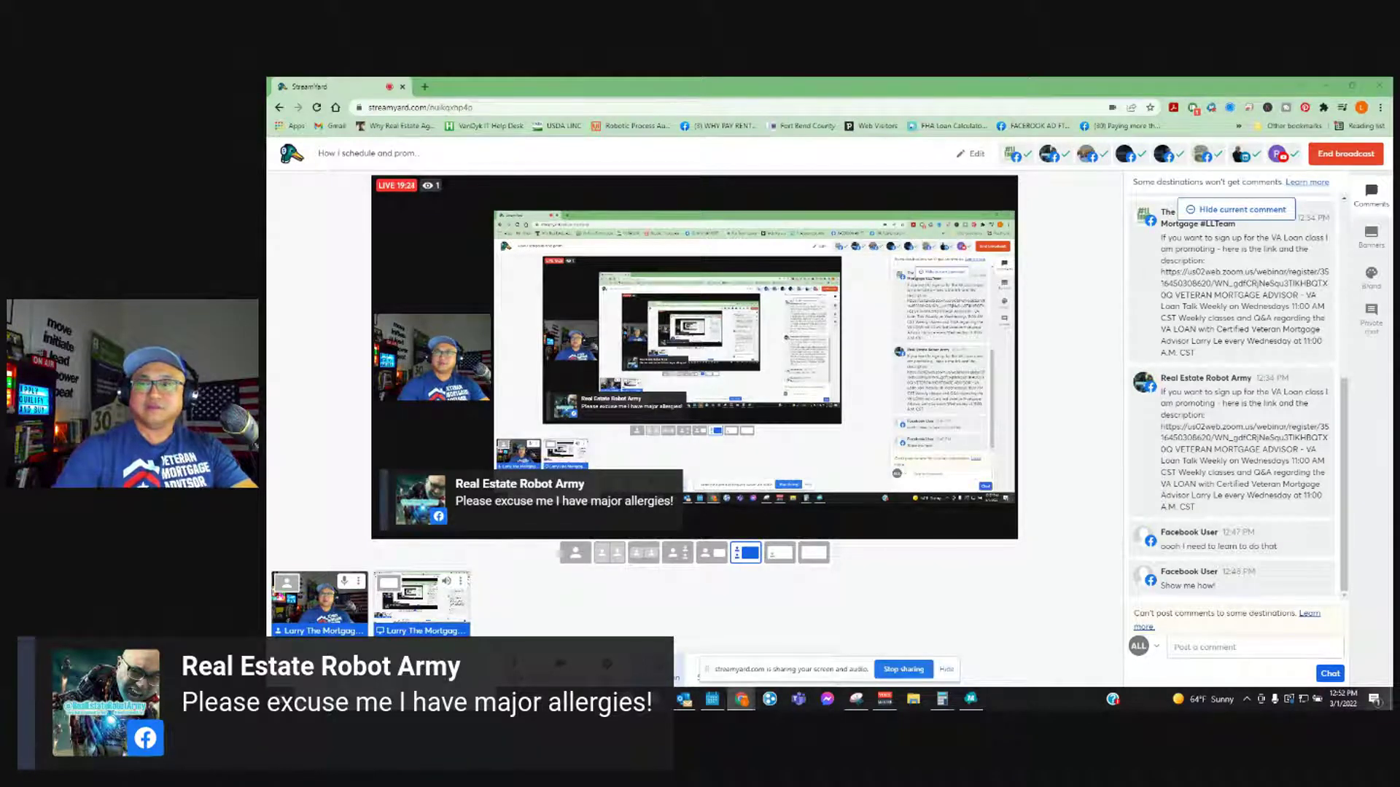
mouse_move(742, 699)
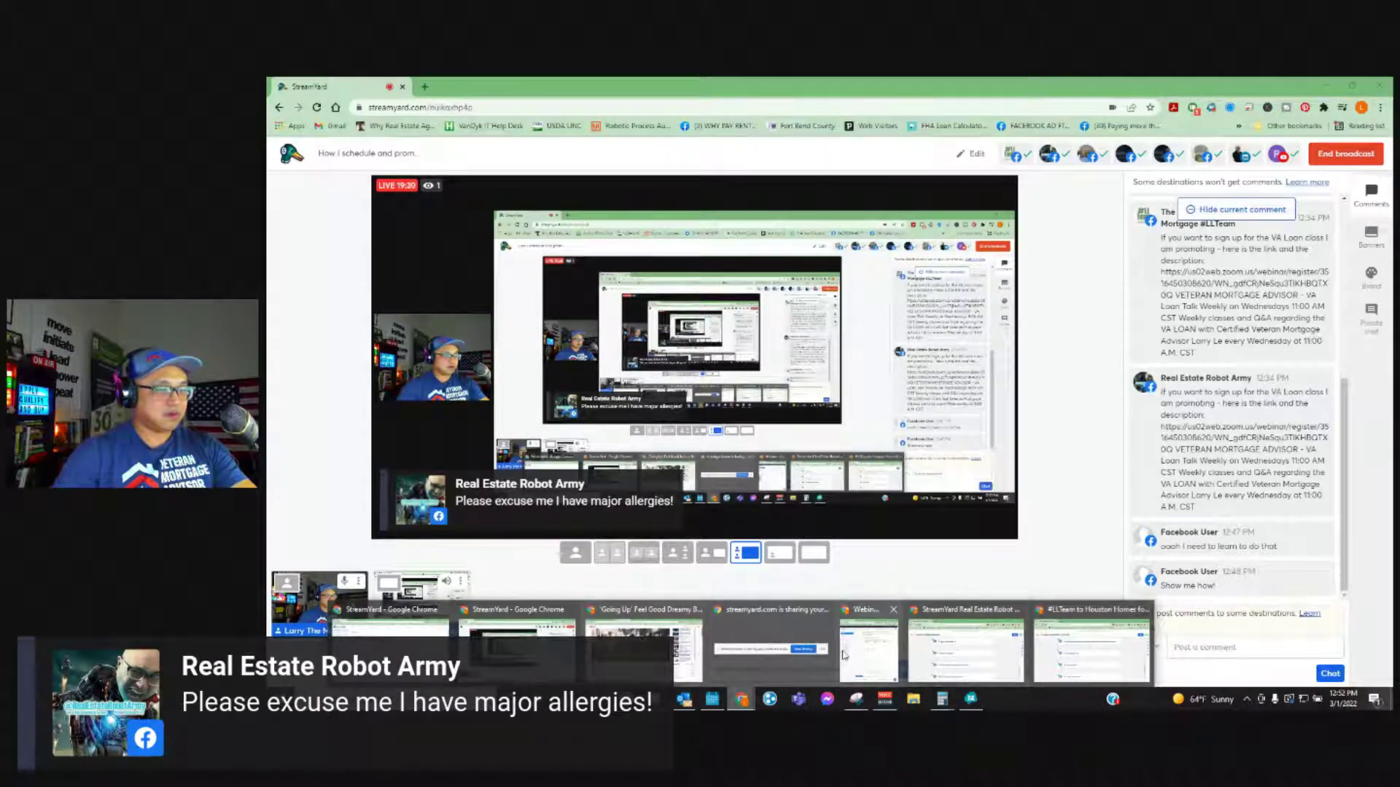
left_click(869, 648)
mouse_move(914, 170)
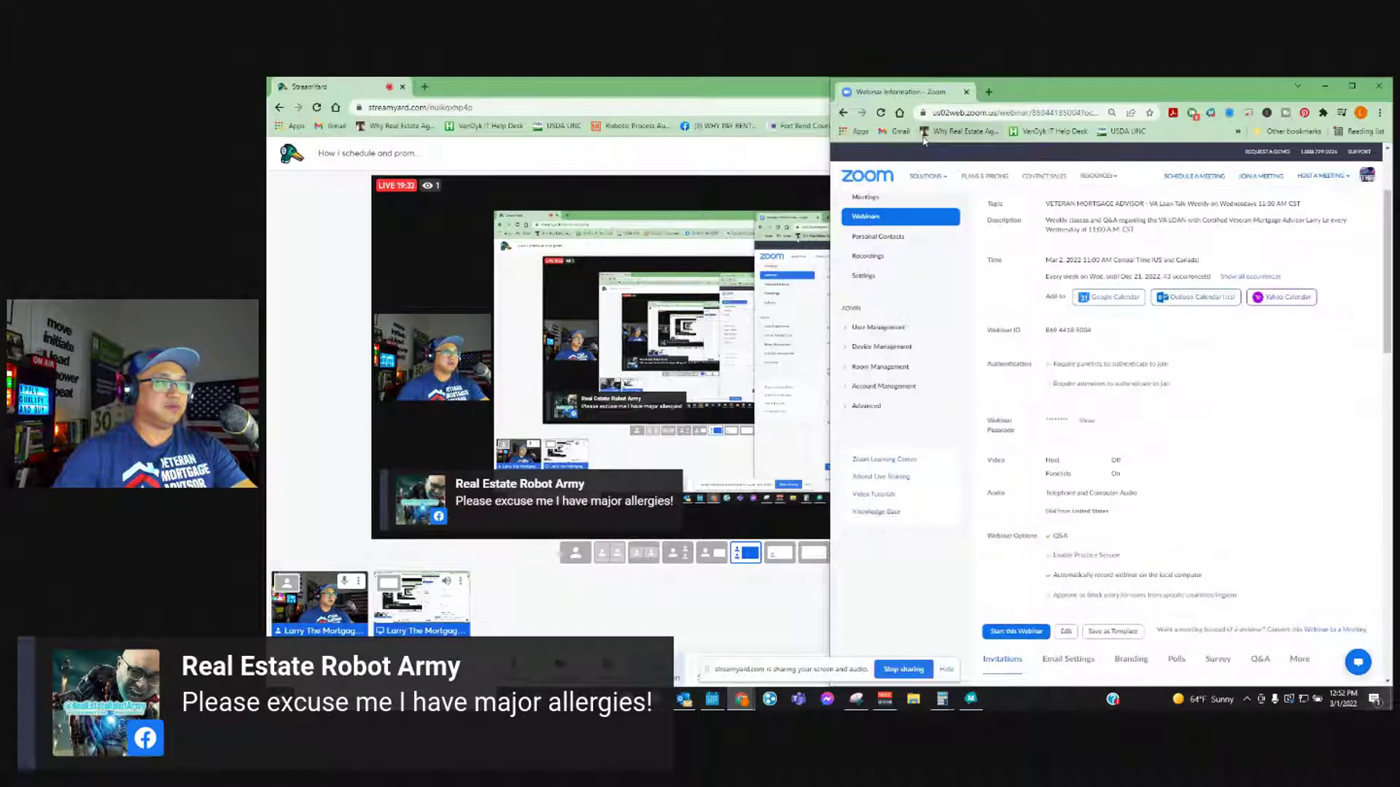
scroll(1206, 510, "down", 10)
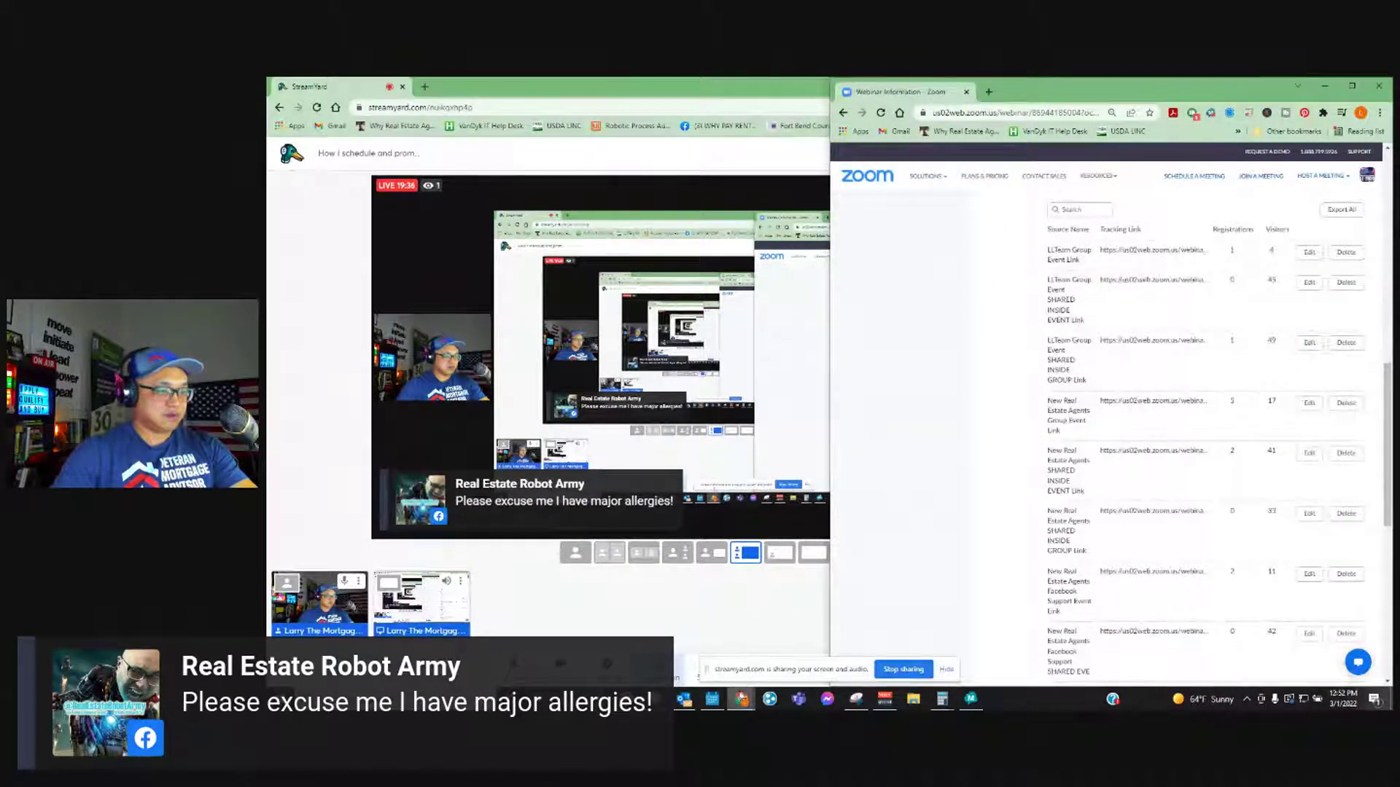
- Place the blank browser window beside the Zoom webinar page and load facebook.com in it
left_click(741, 699)
left_click(426, 647)
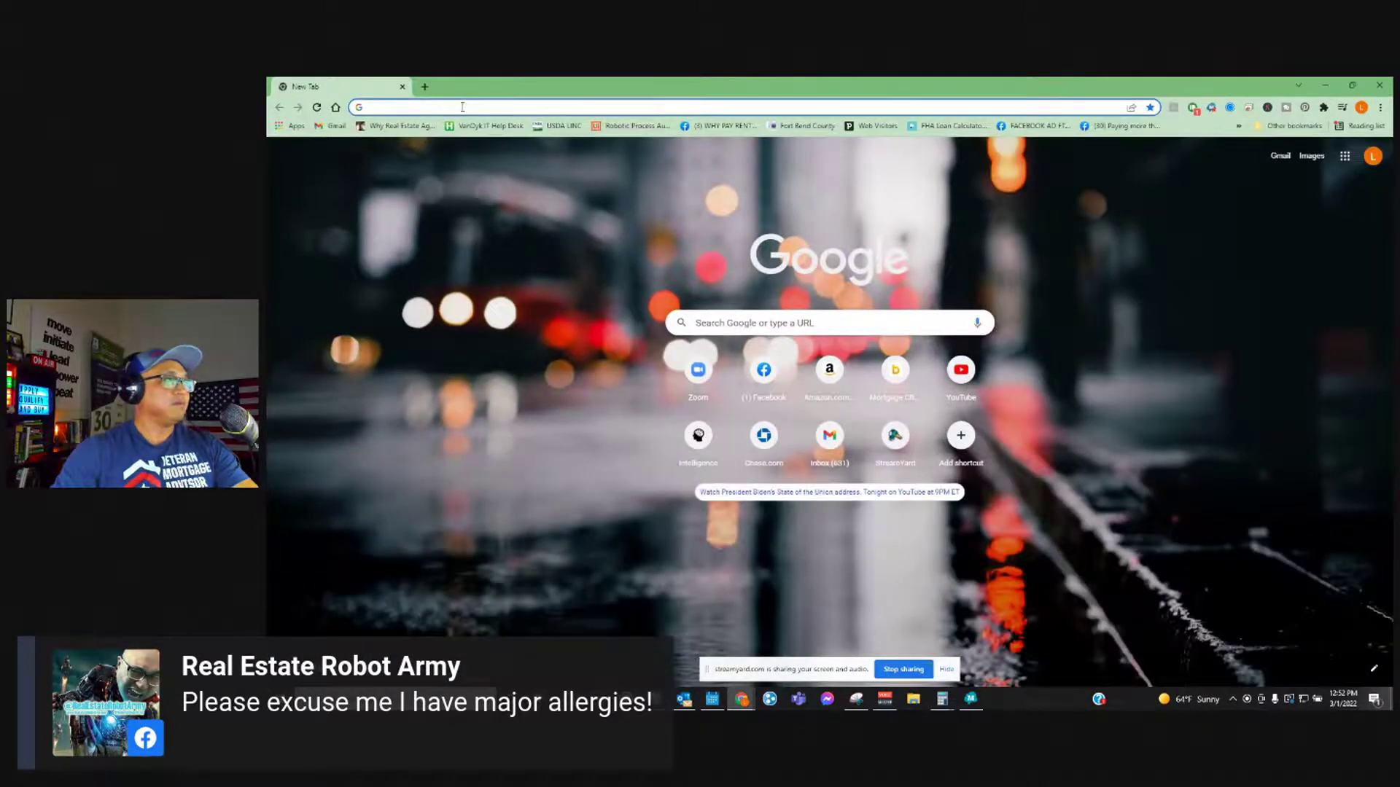
left_click_drag(499, 86, 268, 128)
left_click(414, 113)
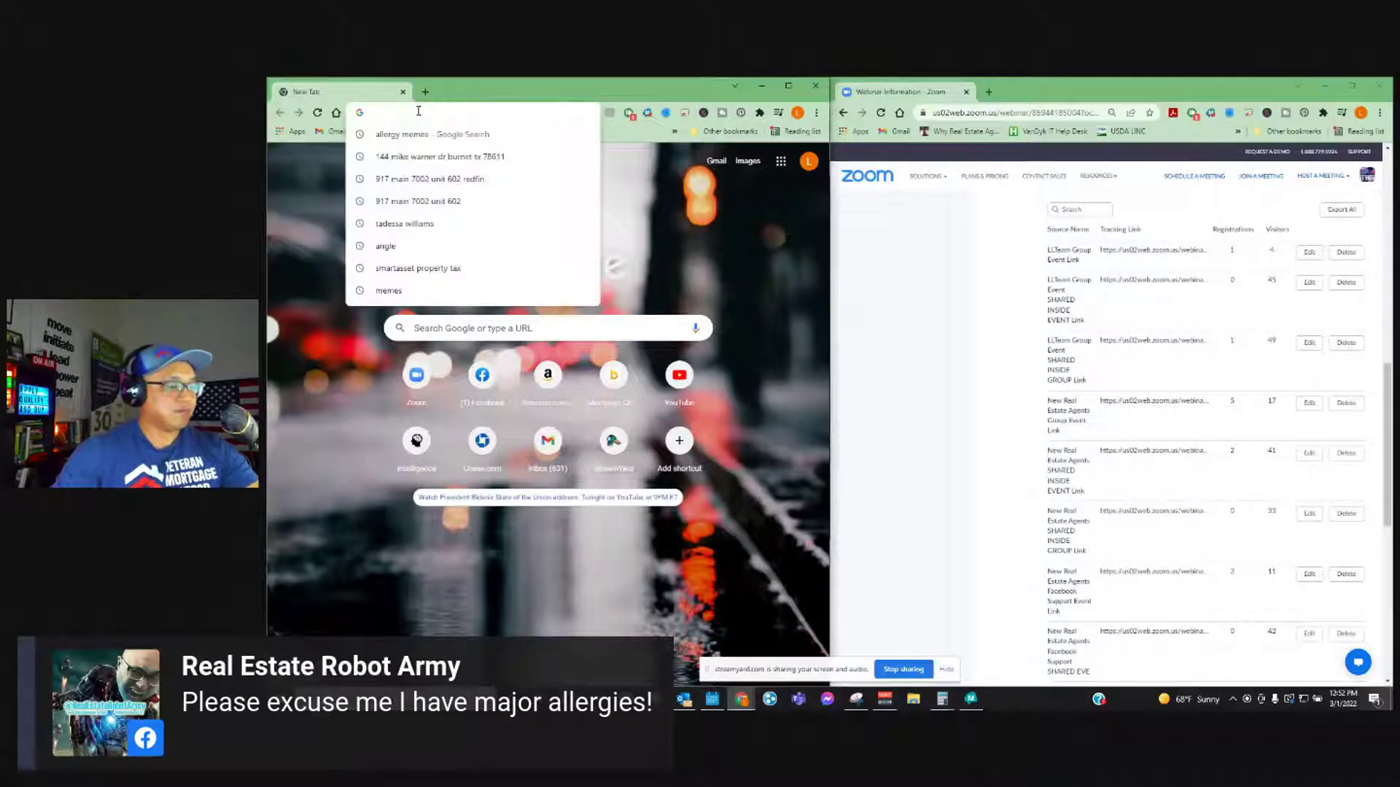
type("facebook.com")
key("Return")
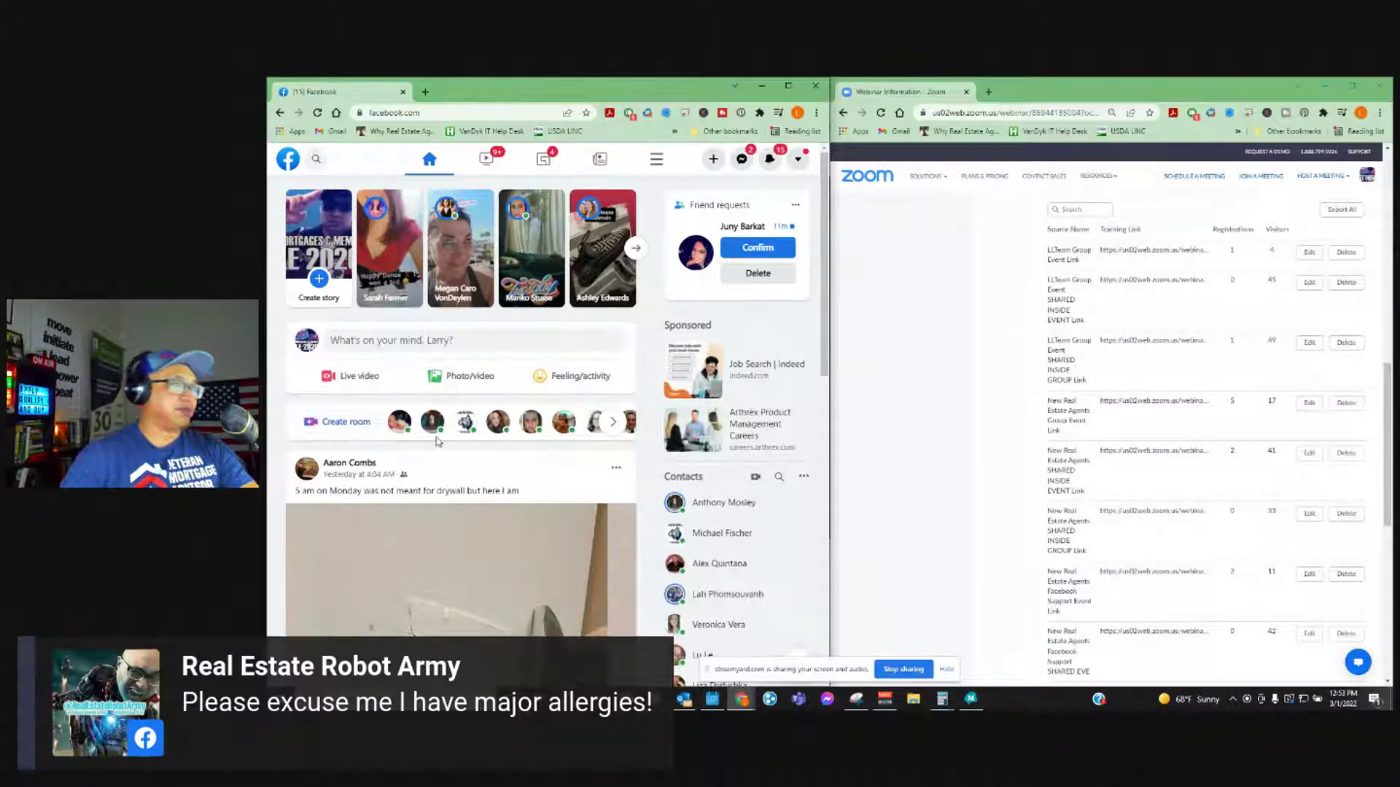
- Search Facebook for events and go to the Events page
left_click(320, 160)
type("eve")
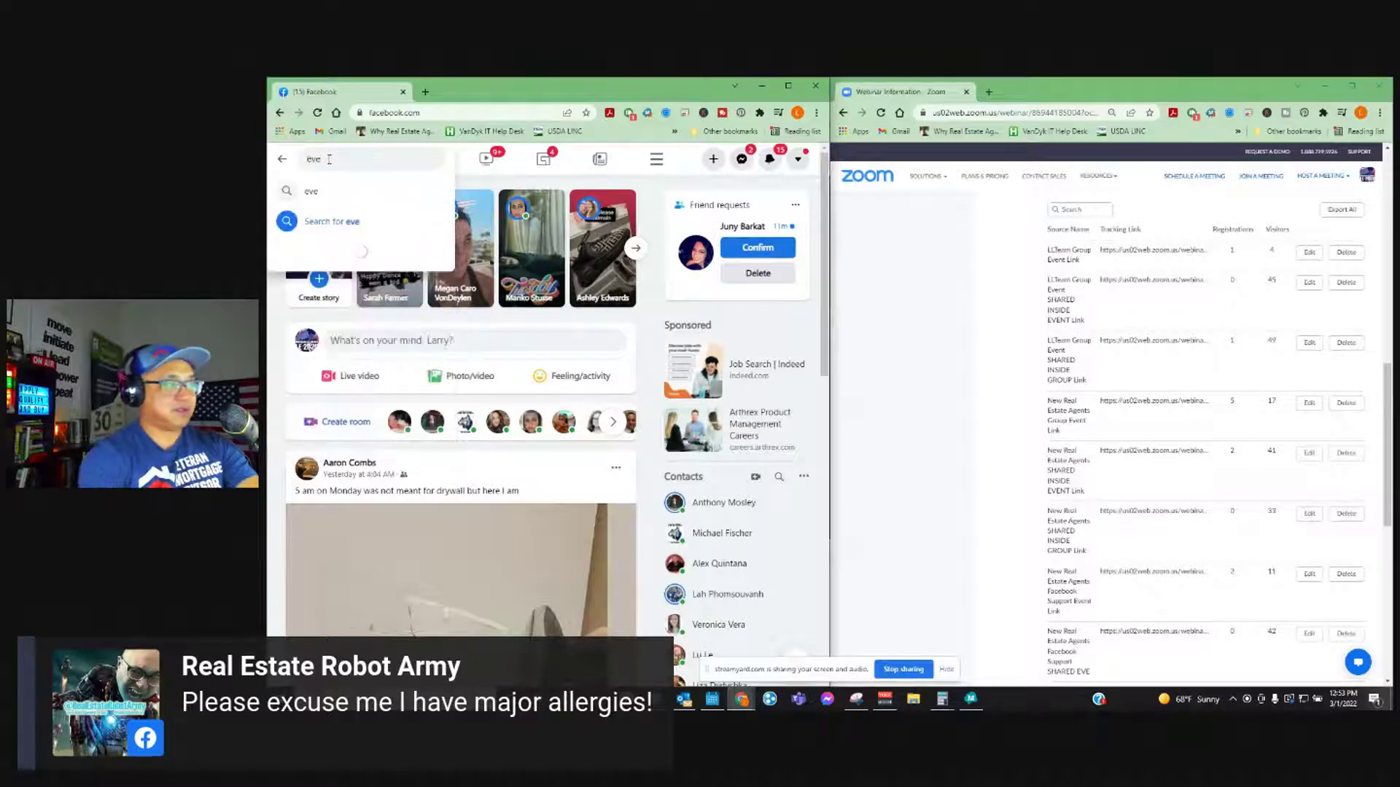
type("n")
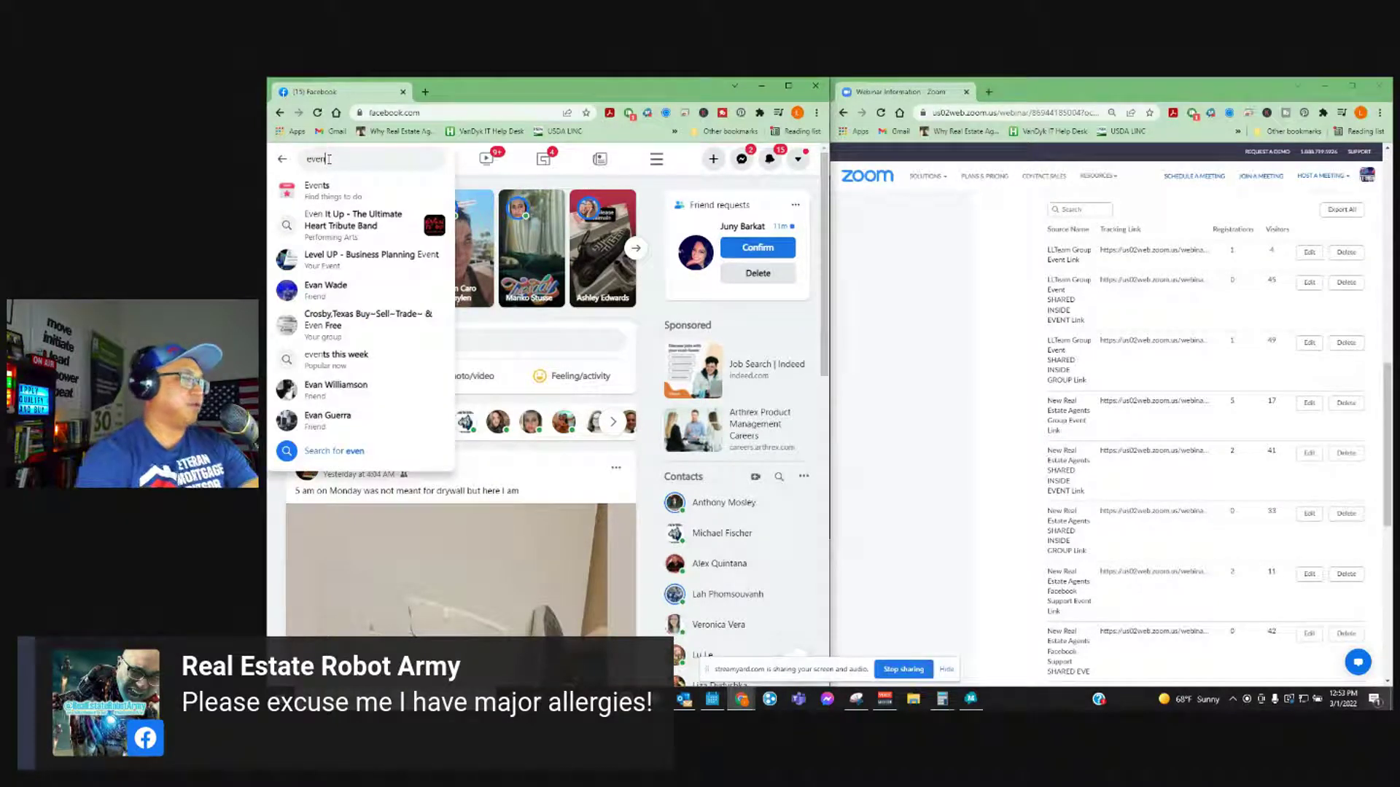
left_click(328, 193)
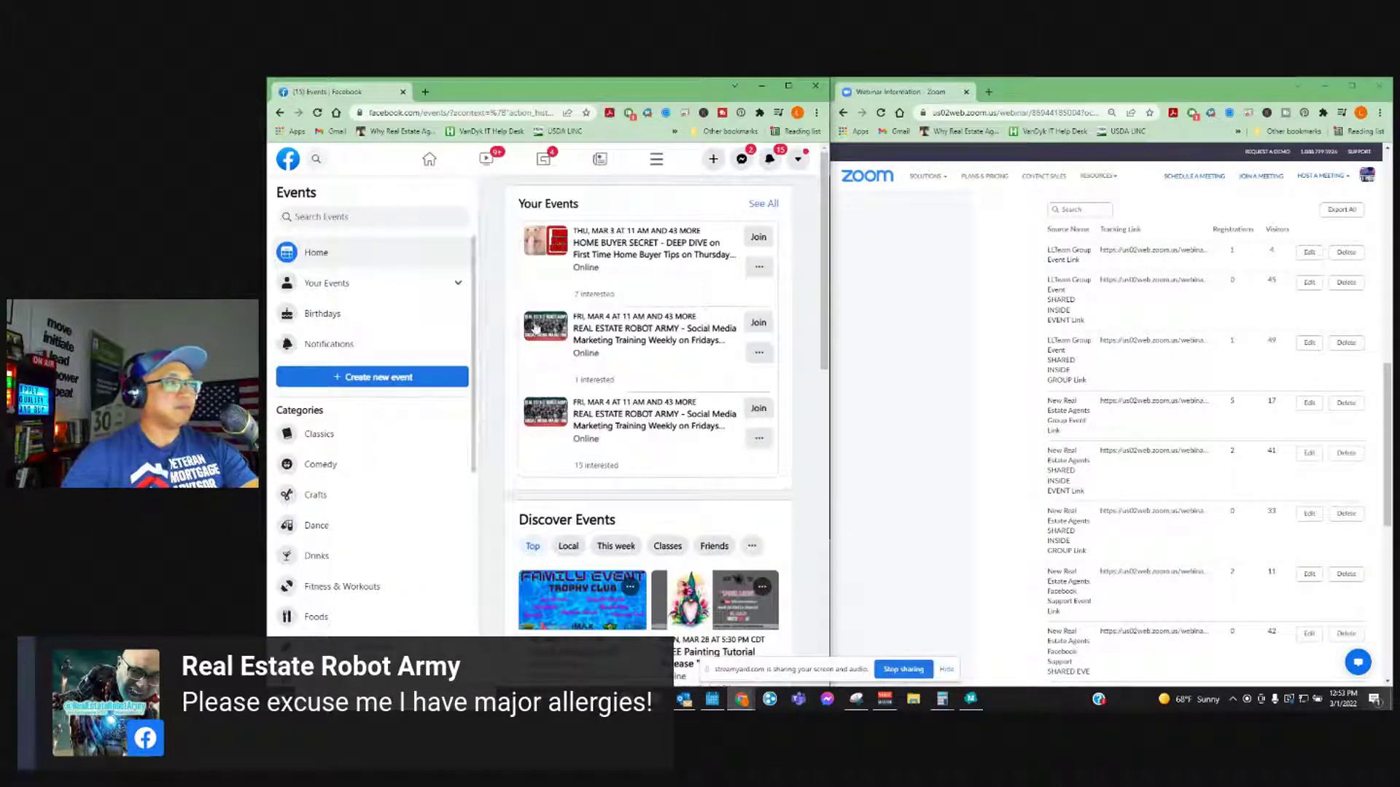
mouse_move(733, 701)
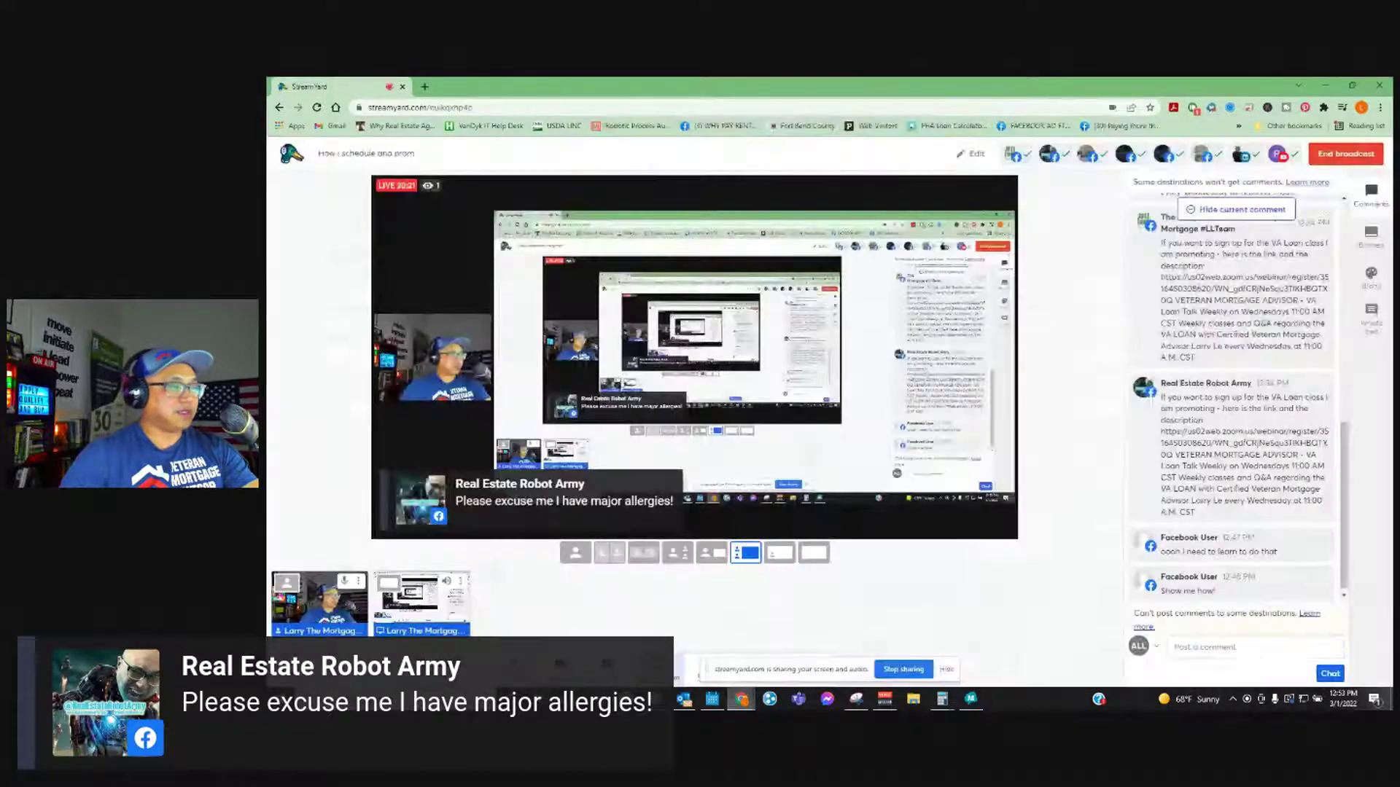
left_click(483, 625)
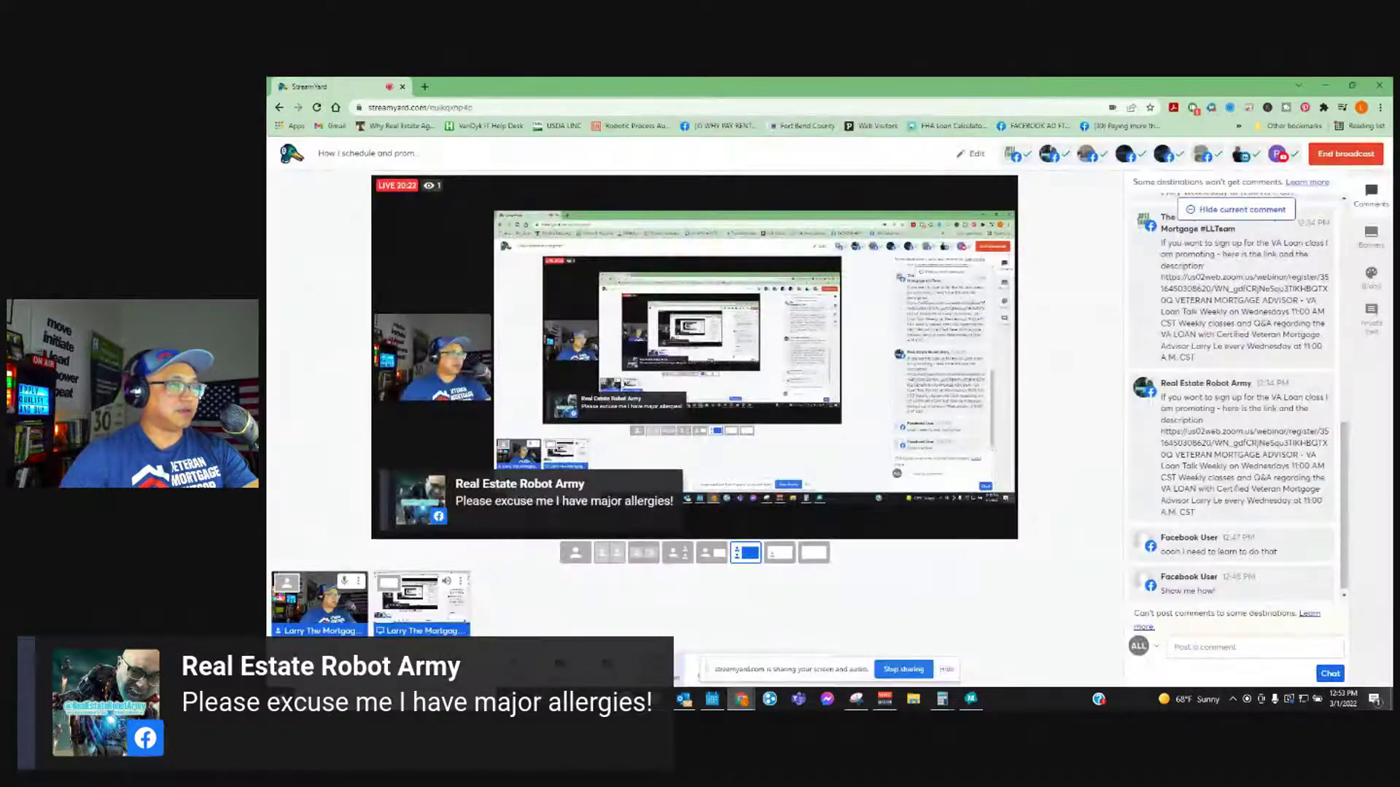
left_click(1323, 87)
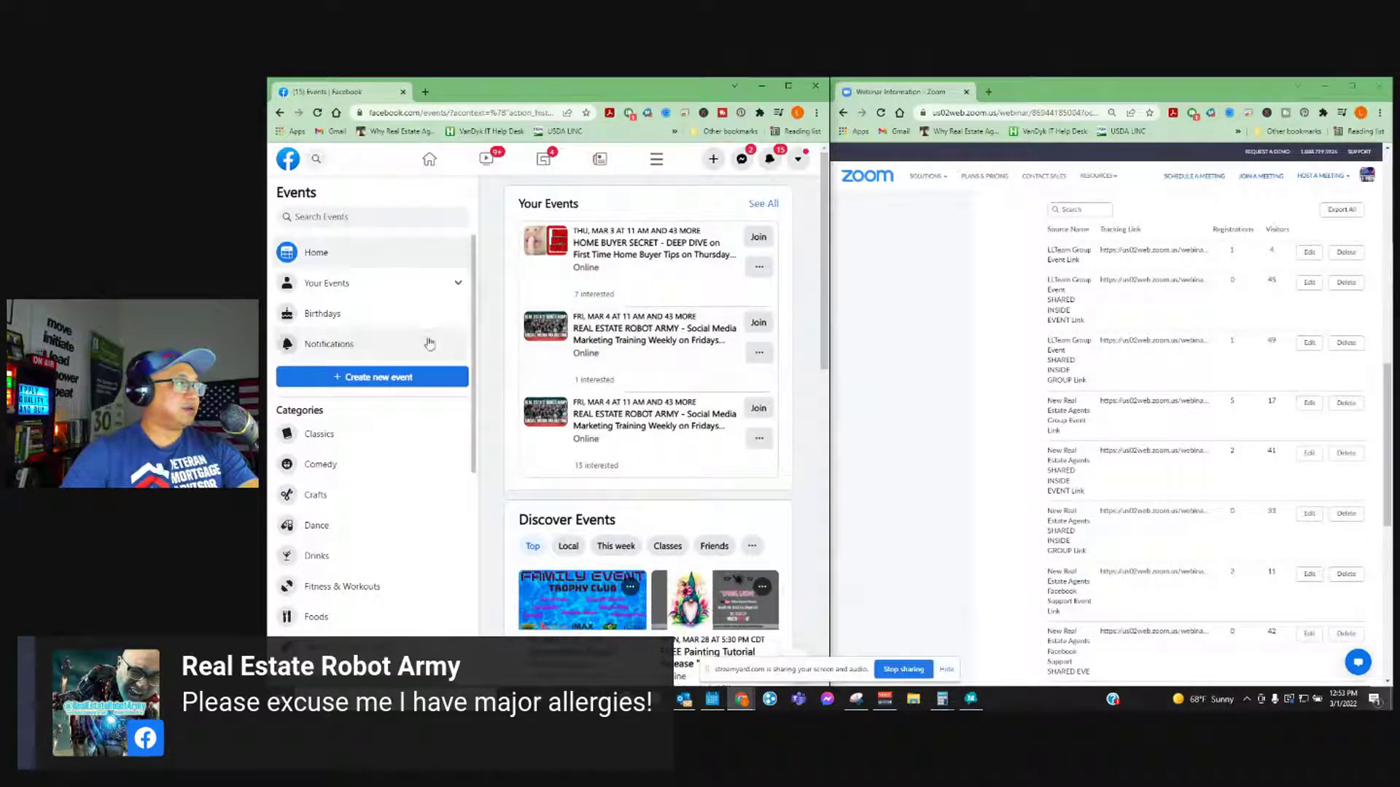
- Open the list of your past Facebook events and find the February 23 VETERAN MORTGAGE ADVISOR entries
left_click(331, 284)
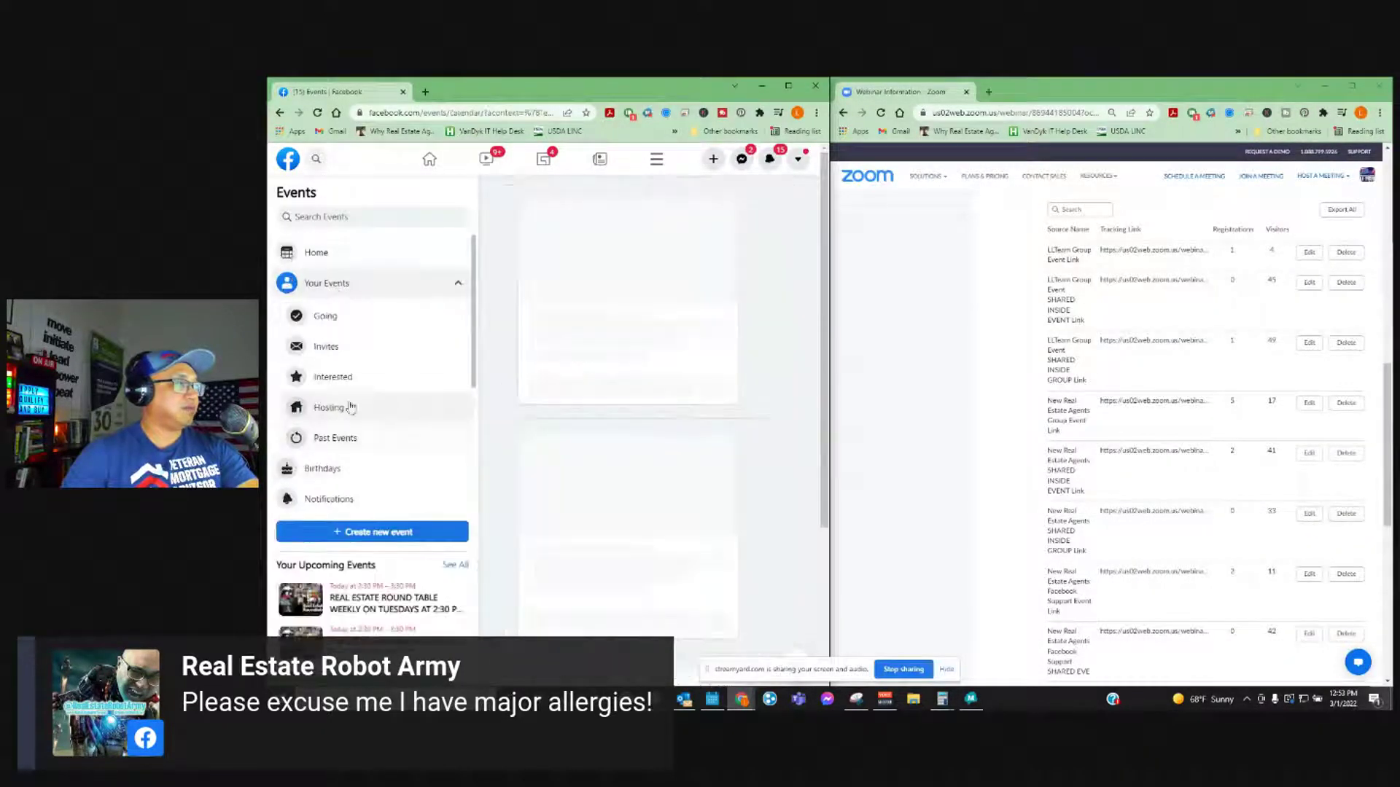
left_click(328, 438)
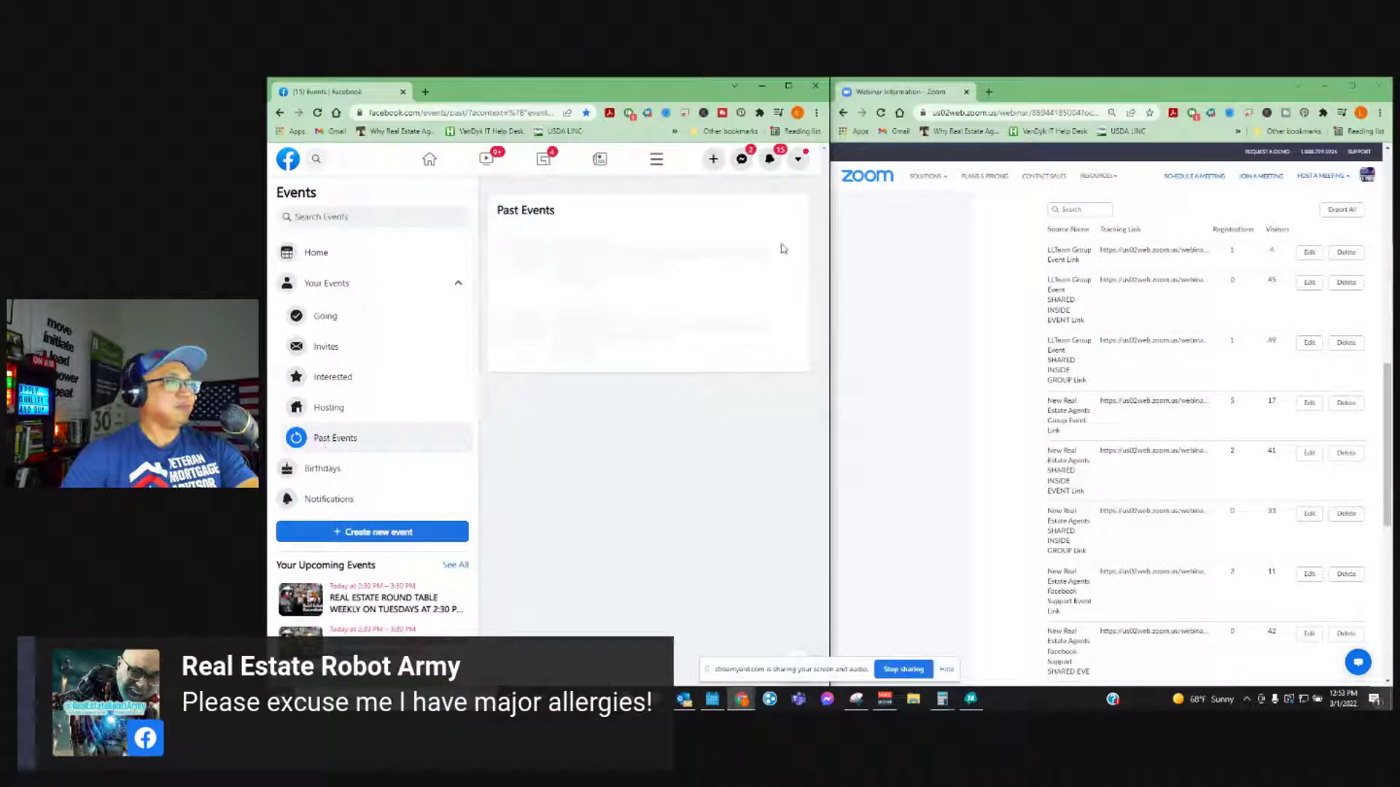
scroll(661, 599, "down", 10)
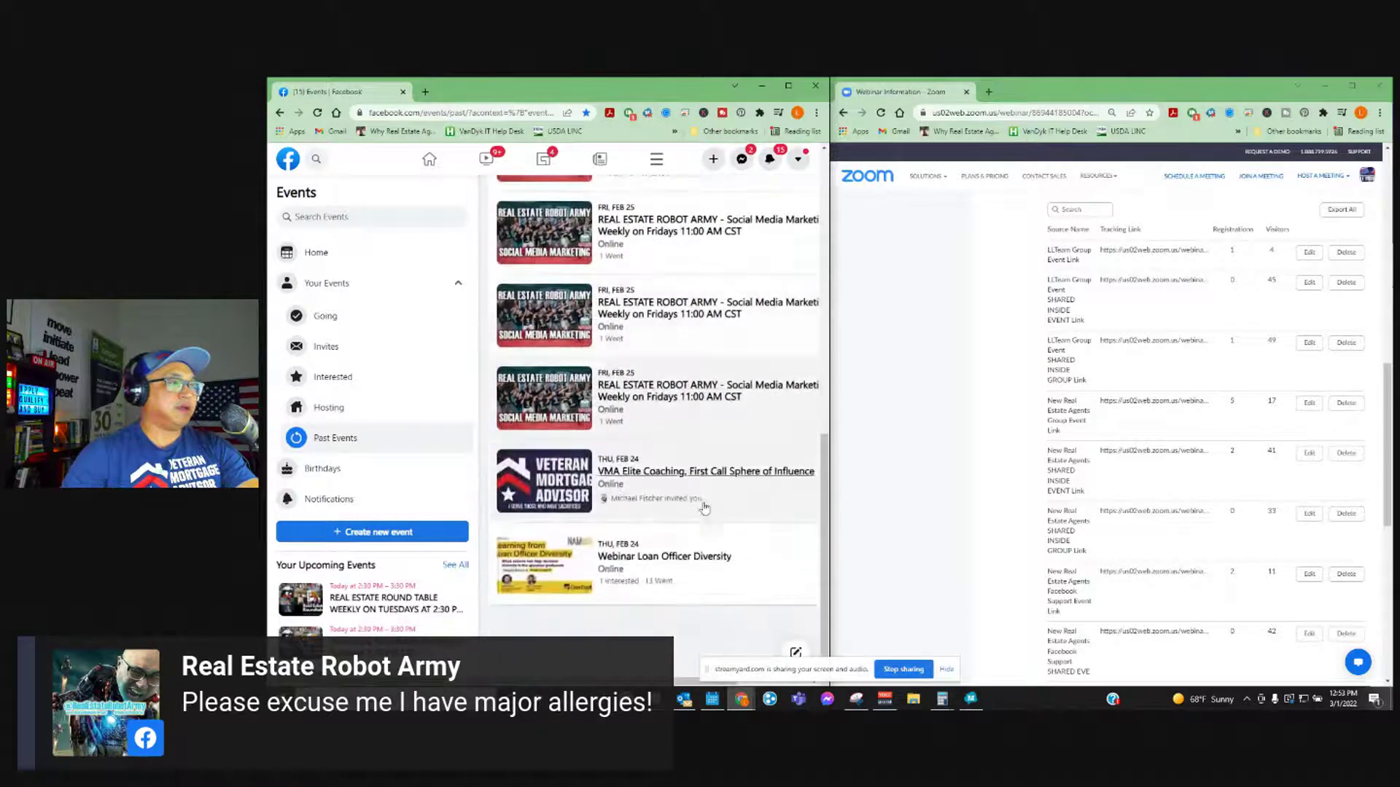
scroll(660, 599, "down", 10)
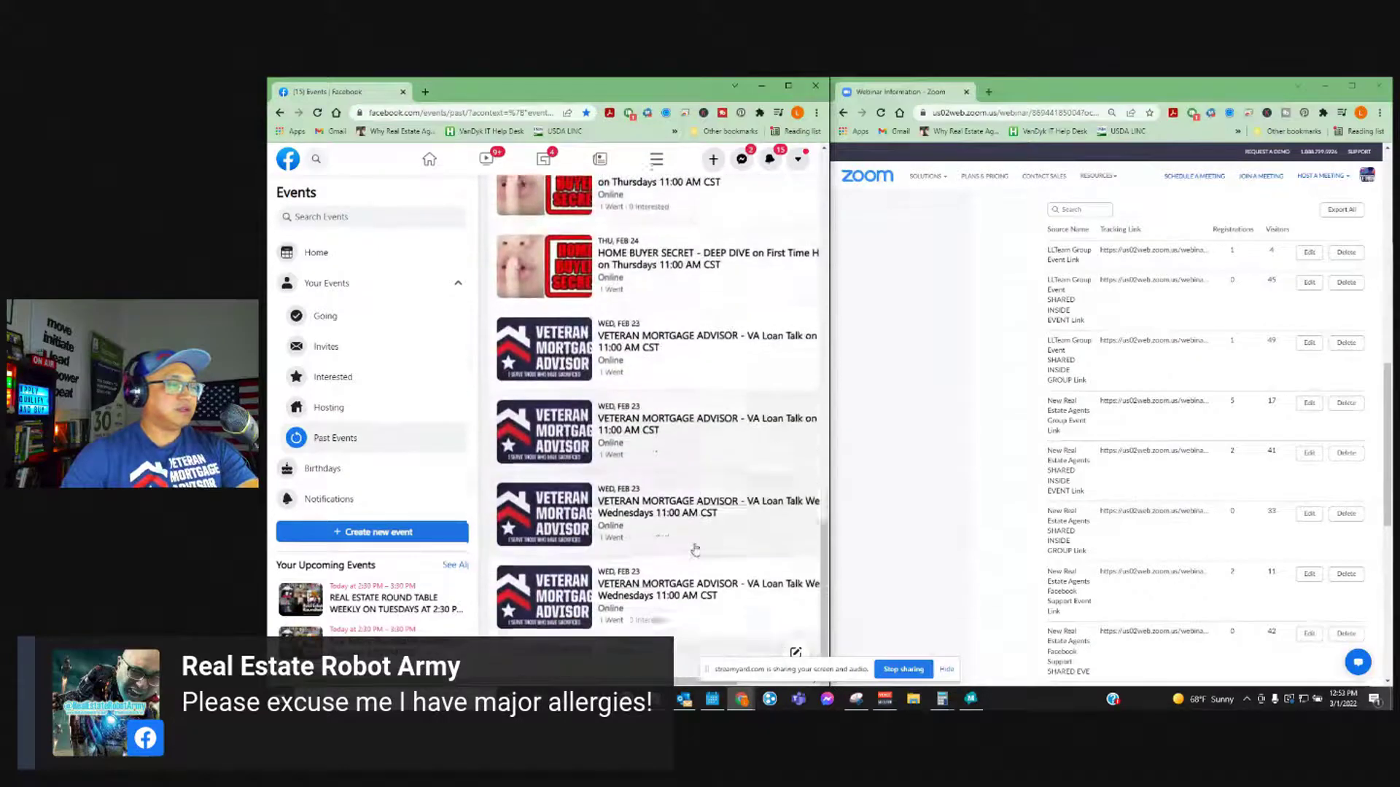
scroll(698, 548, "down", 5)
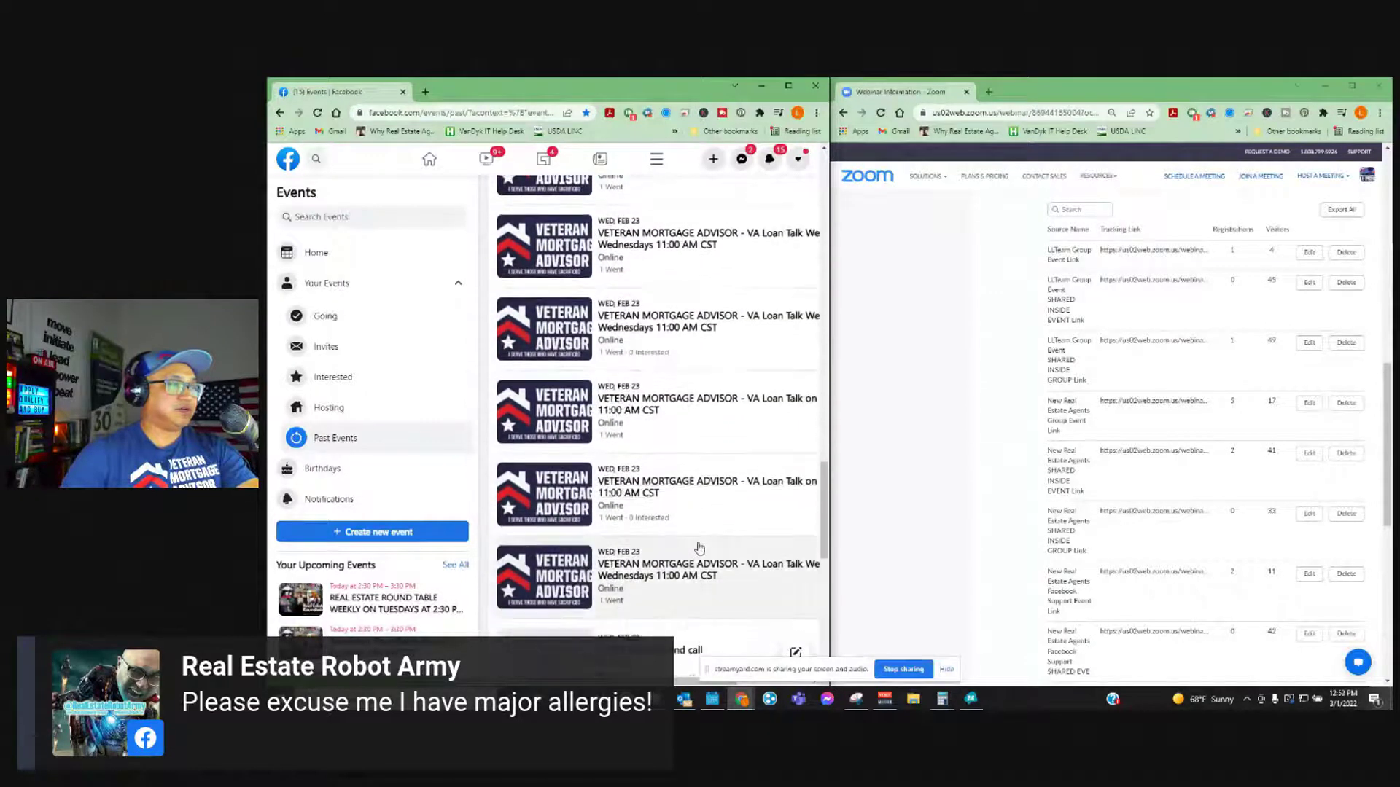
- Open seven of the February 23 VETERAN MORTGAGE ADVISOR past events, each in its own new tab
right_click(686, 483)
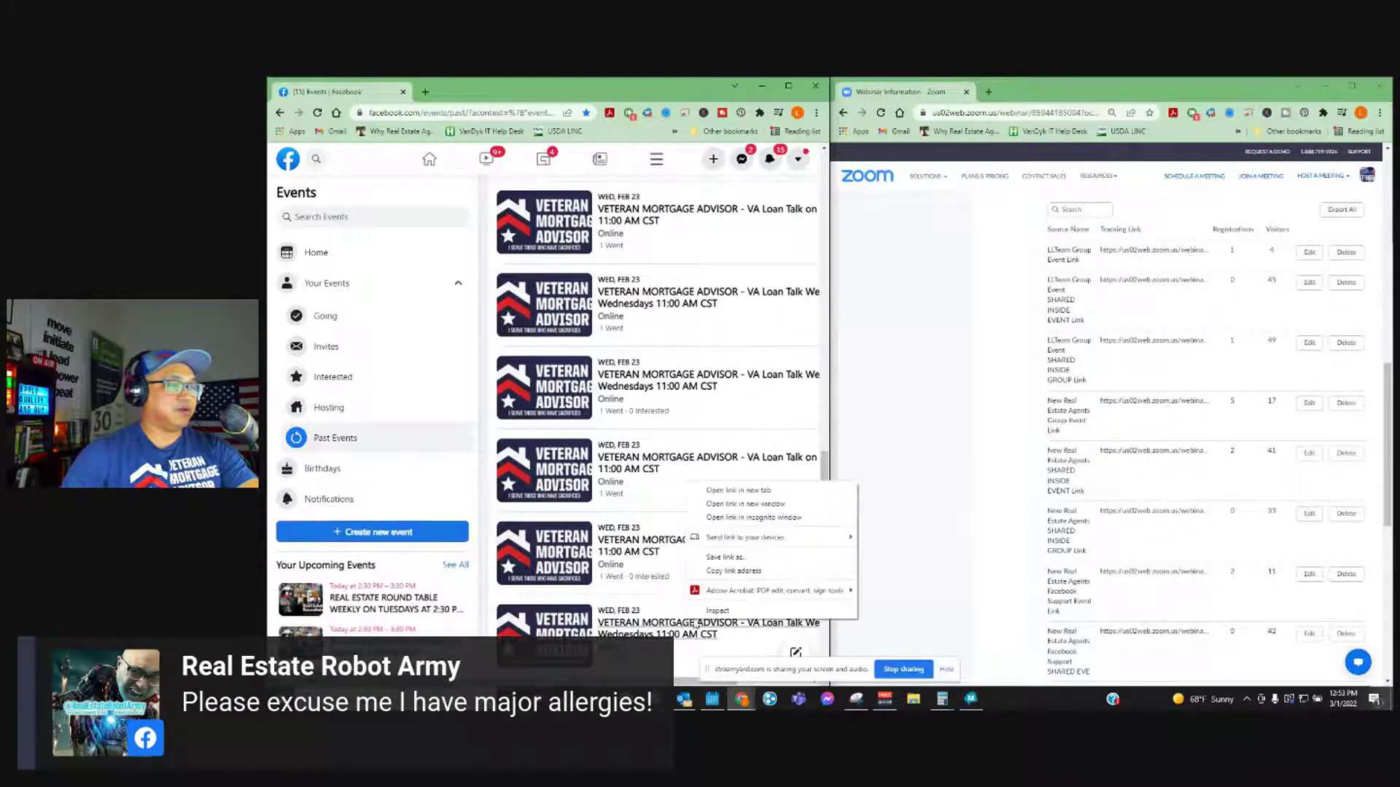
left_click(755, 491)
right_click(688, 537)
left_click(729, 544)
right_click(690, 458)
left_click(729, 463)
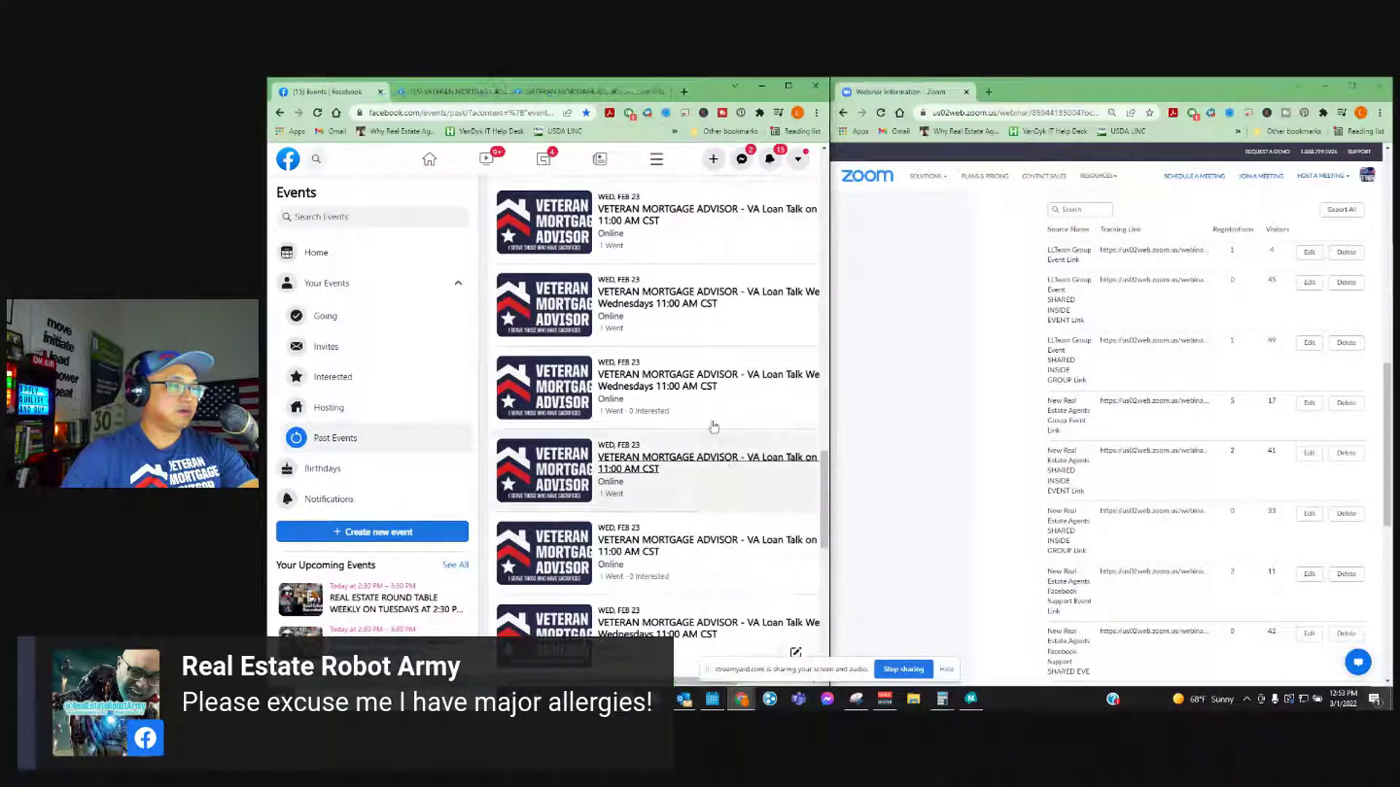
right_click(704, 377)
left_click(743, 384)
right_click(691, 291)
left_click(729, 299)
scroll(691, 284, "down", 1)
right_click(691, 281)
left_click(729, 289)
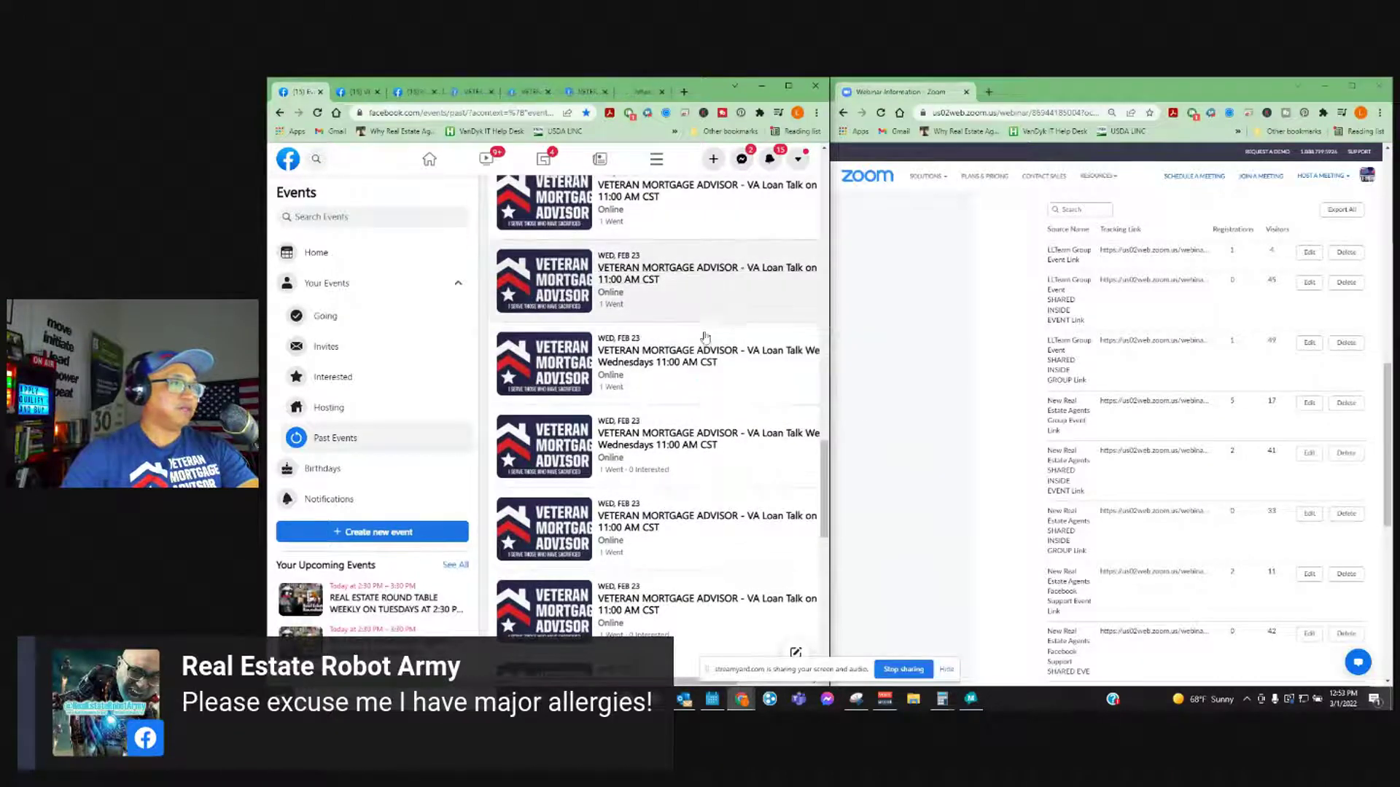
scroll(699, 349, "up", 1)
right_click(698, 365)
left_click(729, 372)
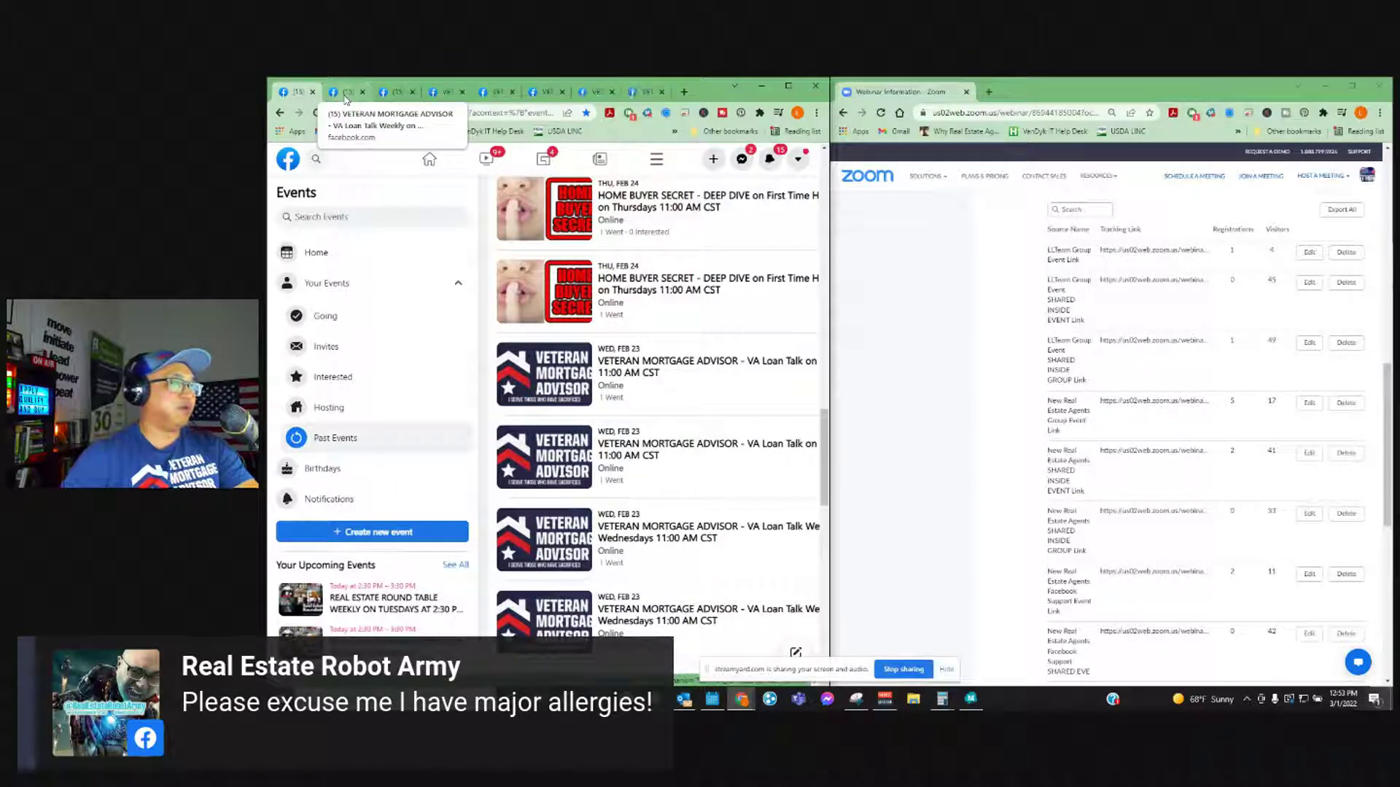
- Go through the opened VETERAN MORTGAGE ADVISOR event tabs and examine which page or group hosts each event
left_click(346, 95)
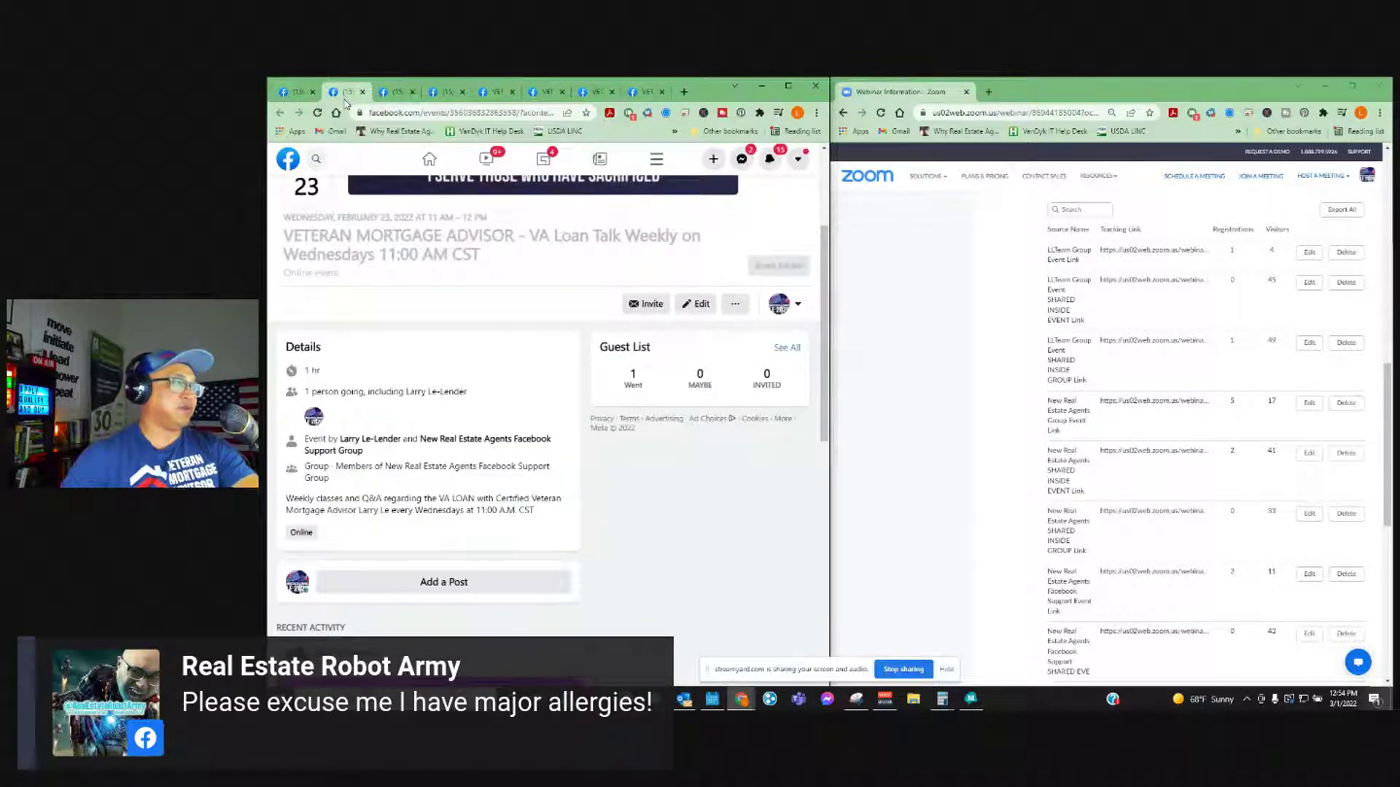
left_click(407, 98)
left_click(646, 100)
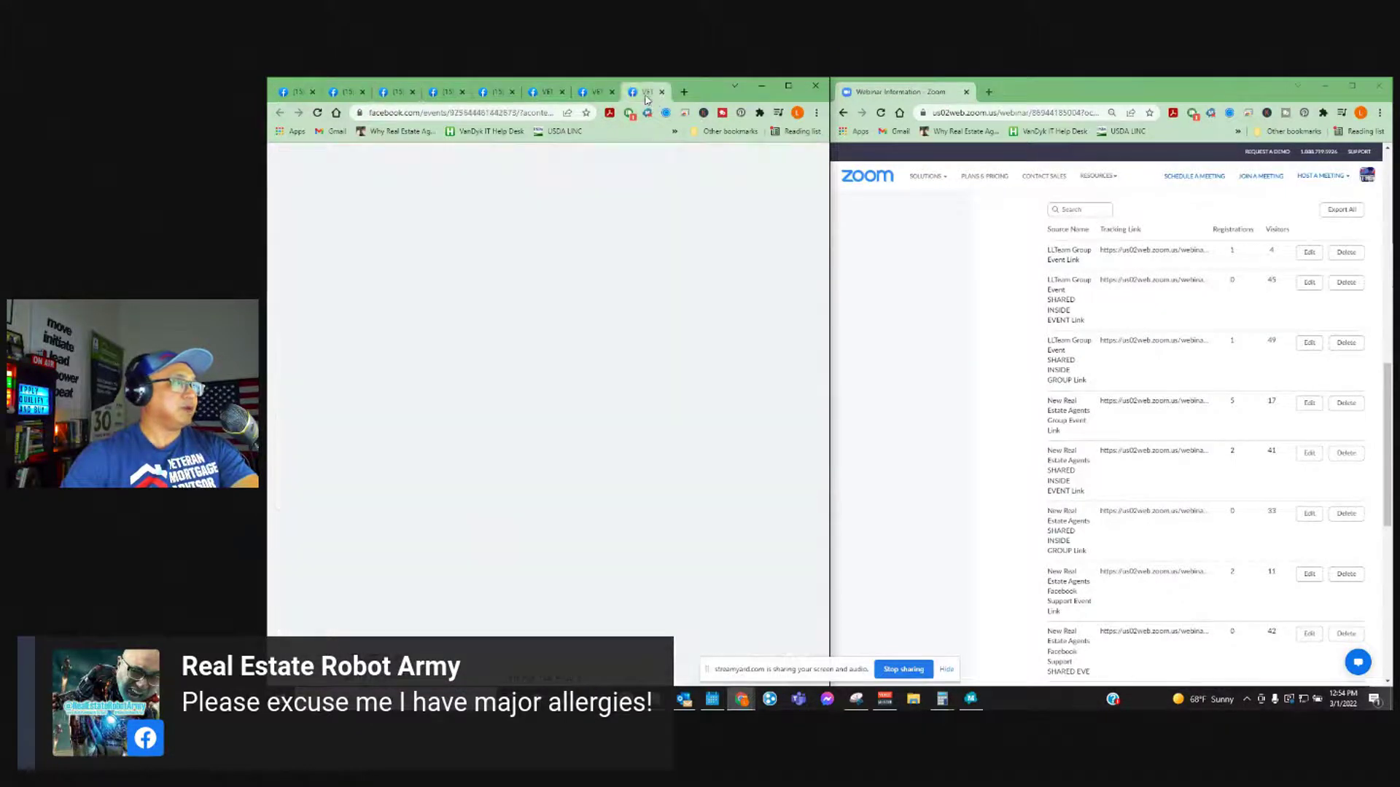
left_click(595, 95)
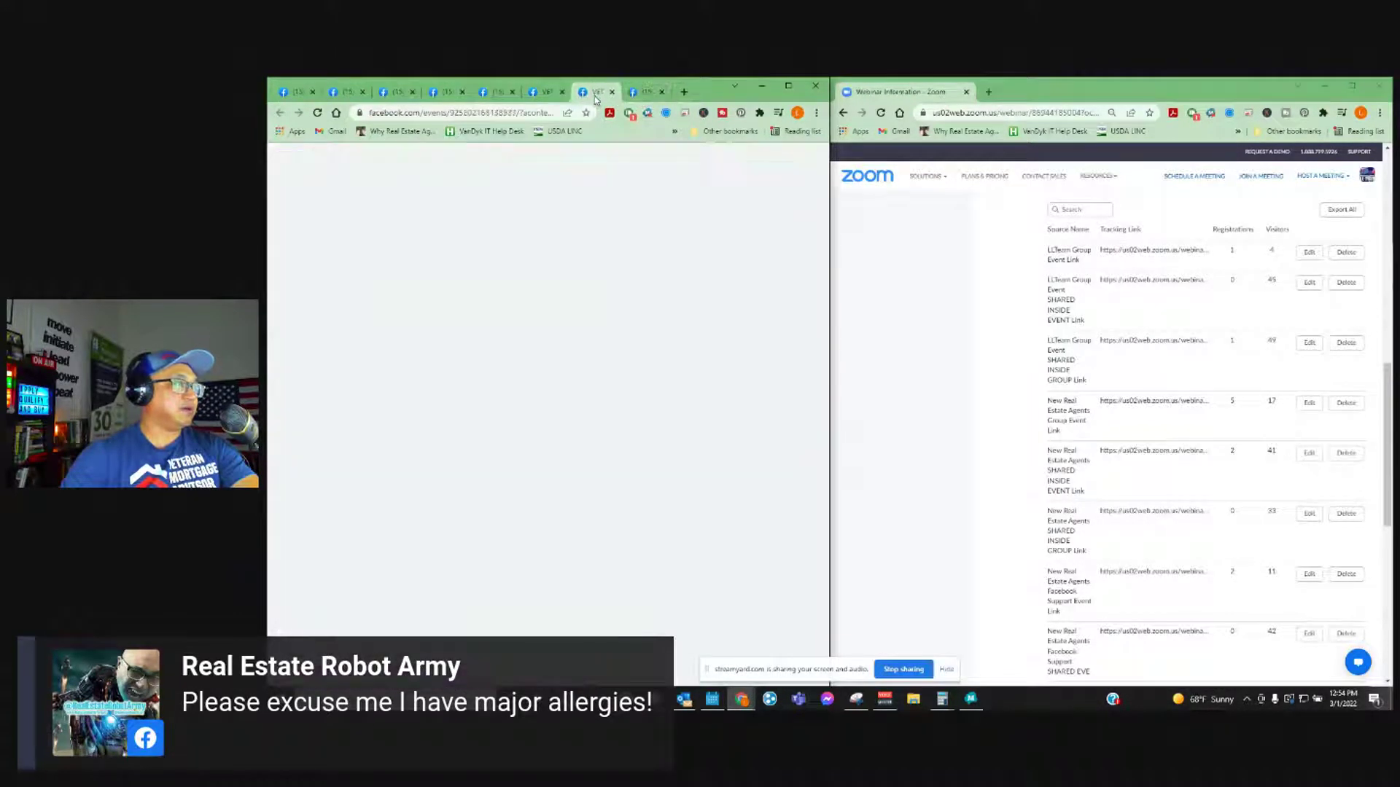
left_click(551, 98)
left_click(503, 98)
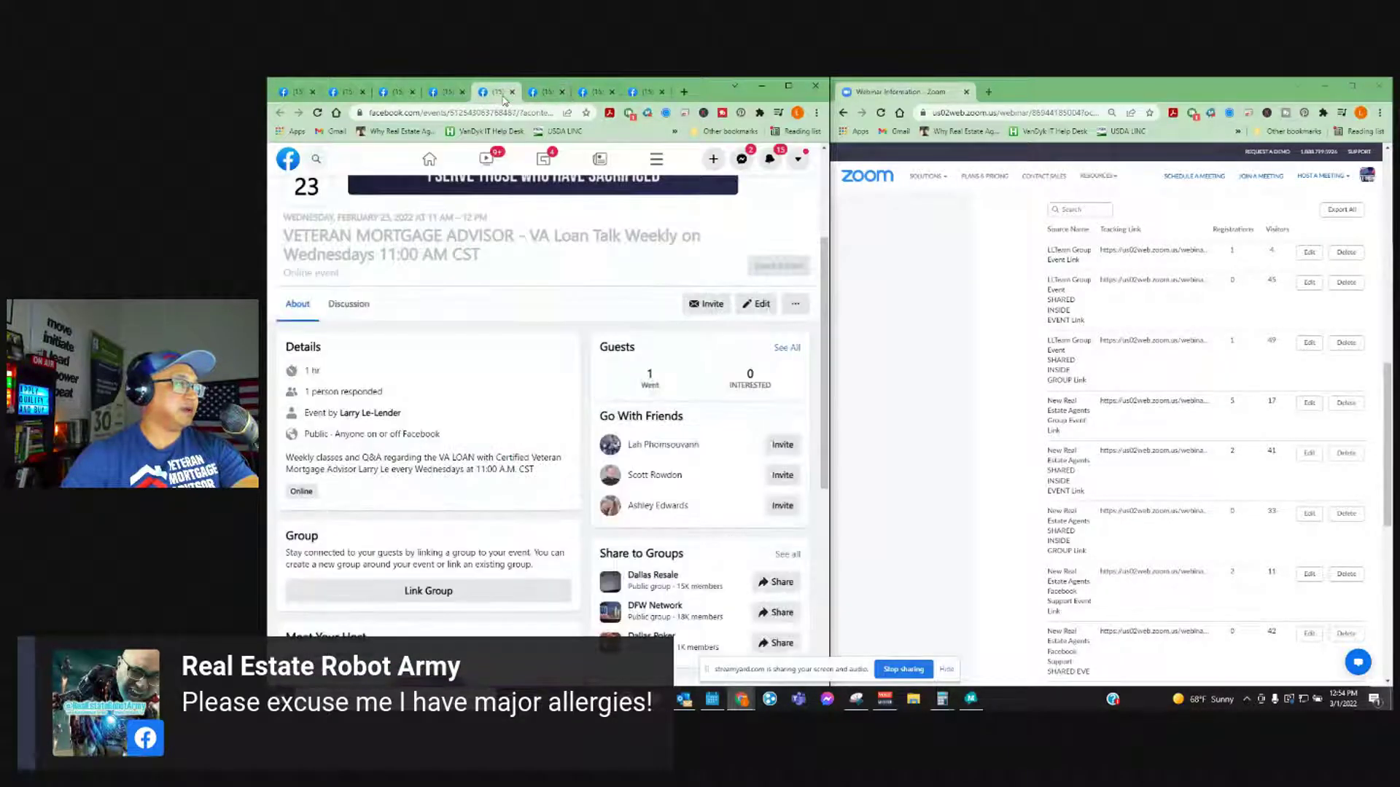
left_click(453, 99)
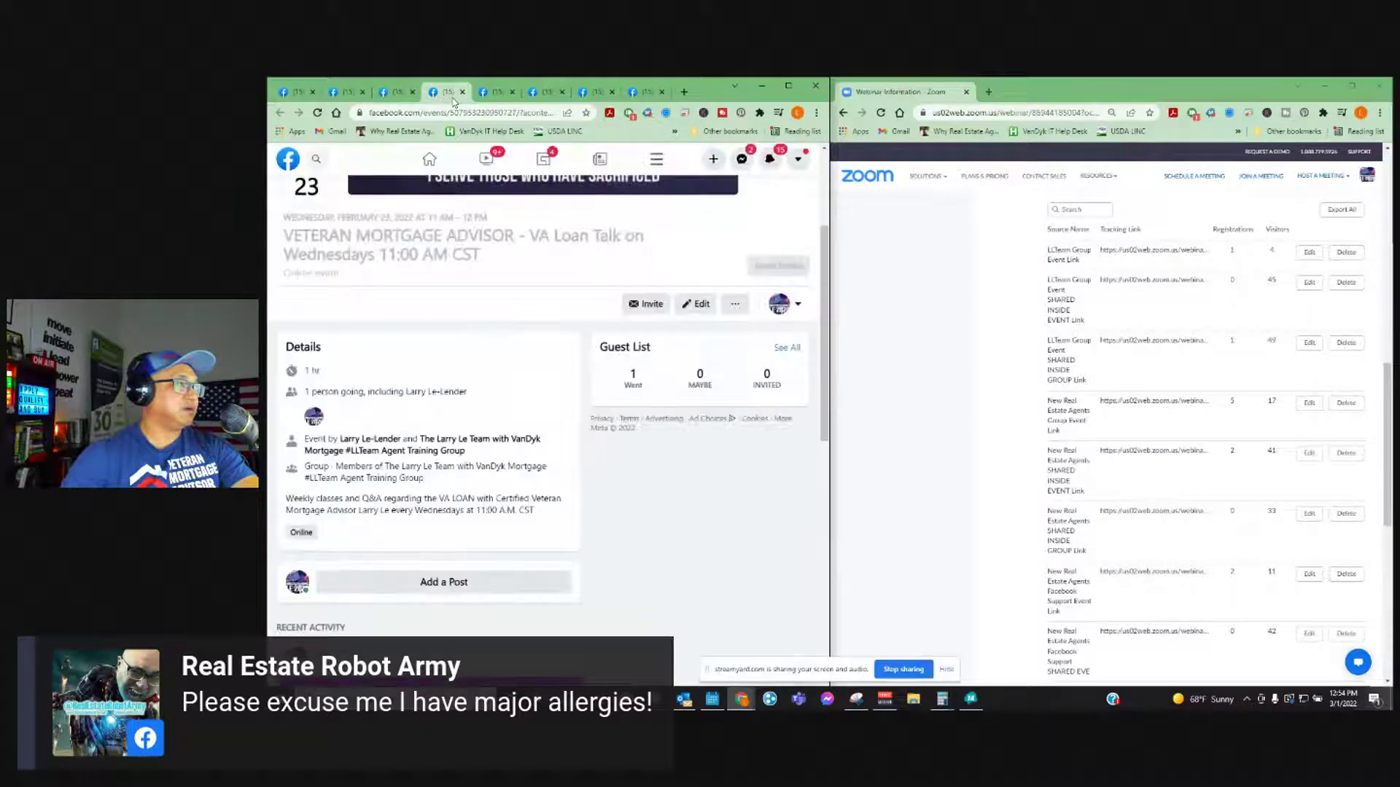
- Compare the hosts of the opened February 23 event tabs to find events that are opened twice
left_click_drag(453, 100, 353, 98)
left_click(395, 93)
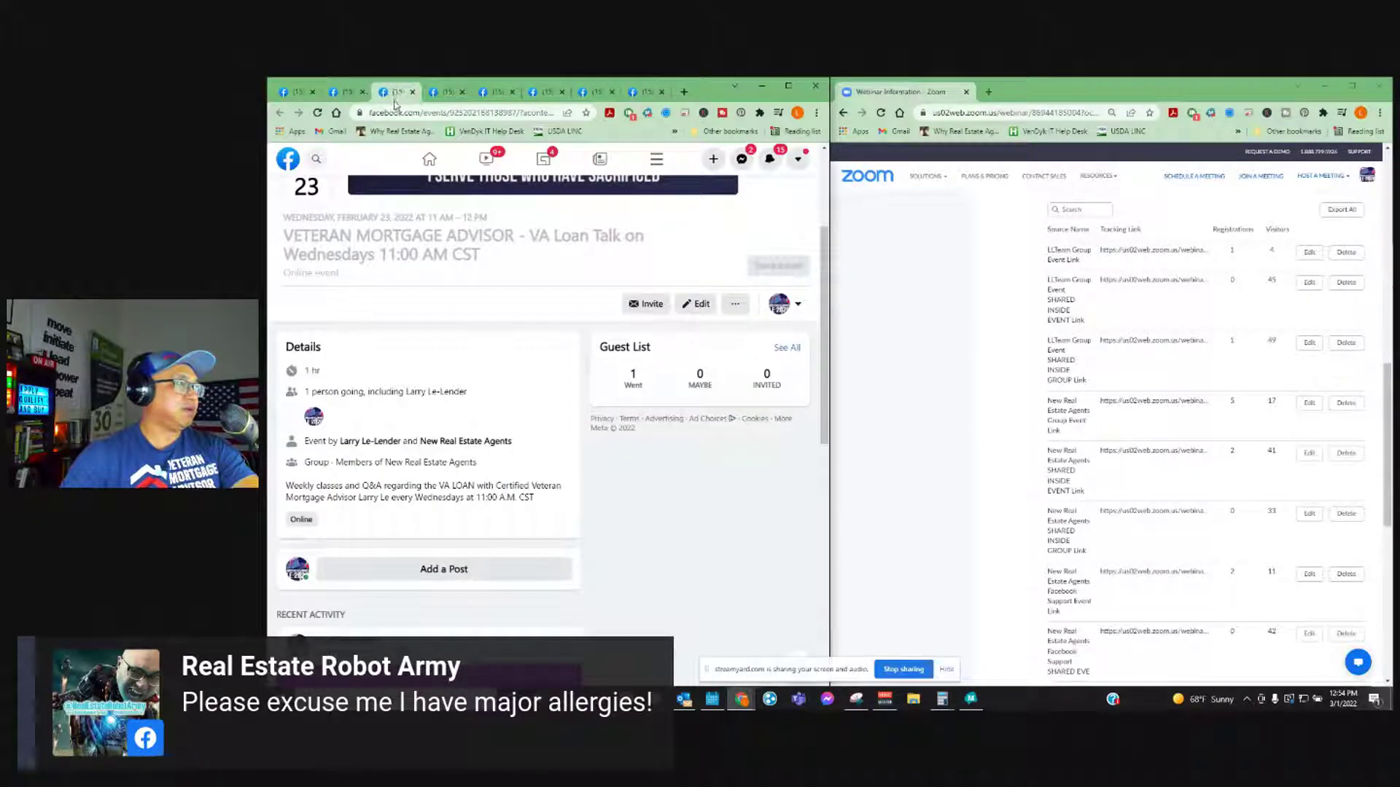
left_click(436, 94)
left_click(493, 96)
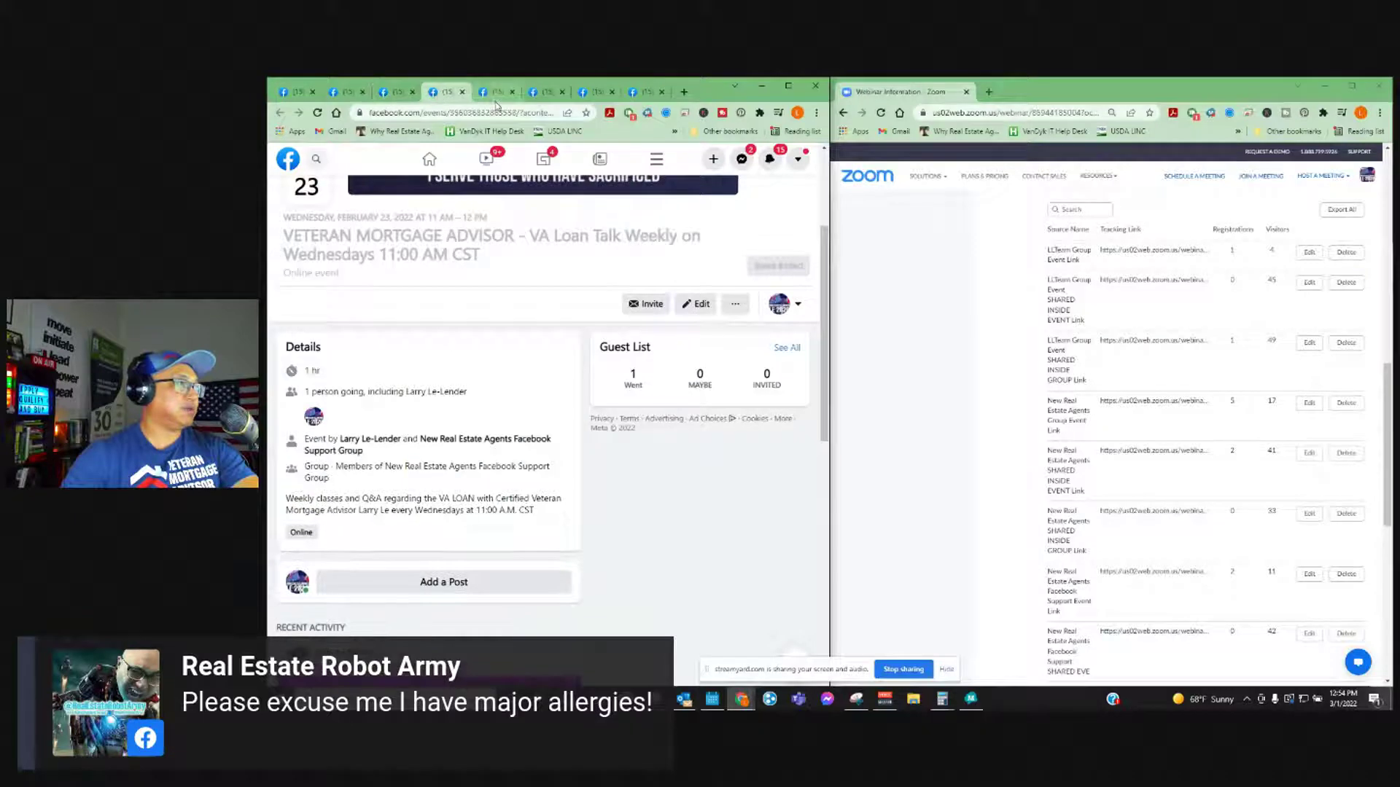
left_click(547, 97)
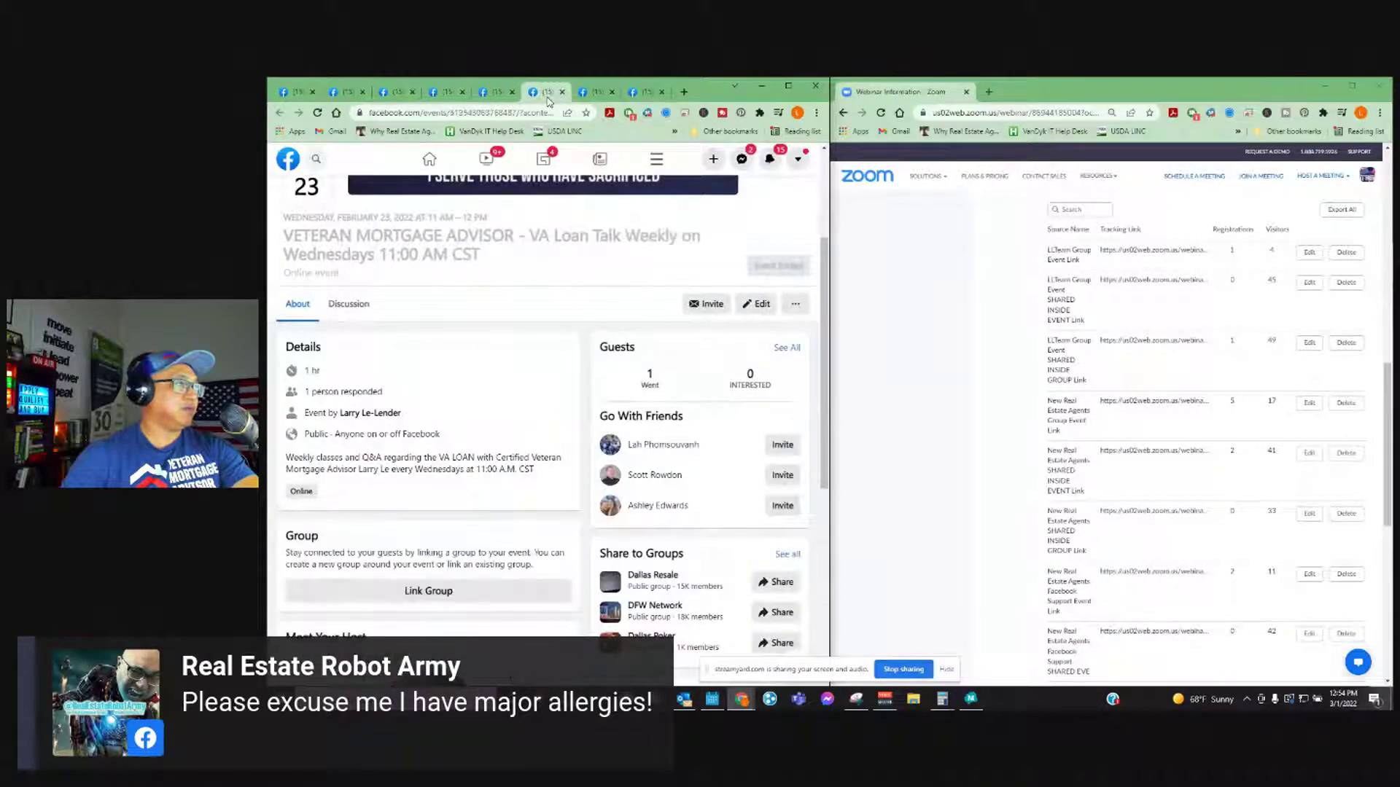
left_click(595, 99)
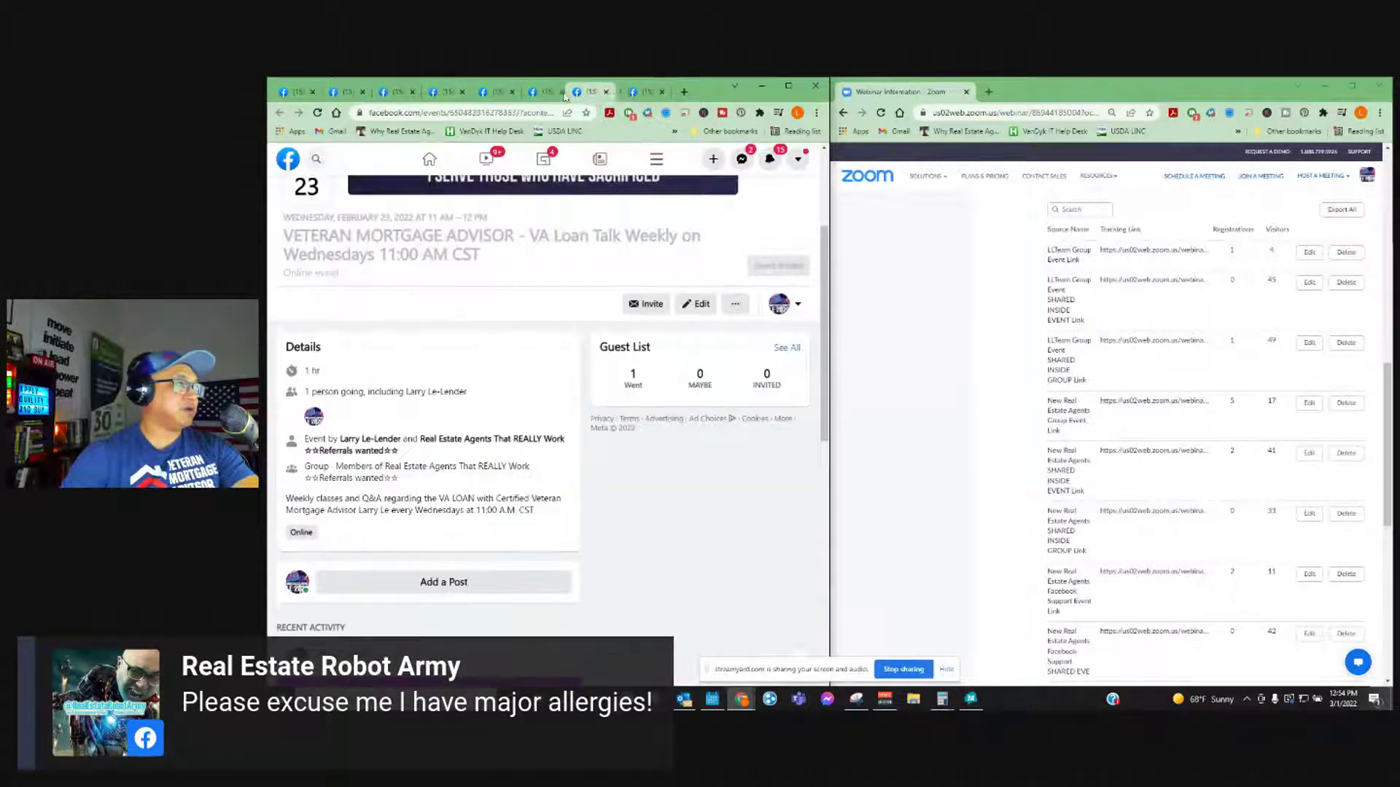
left_click(545, 93)
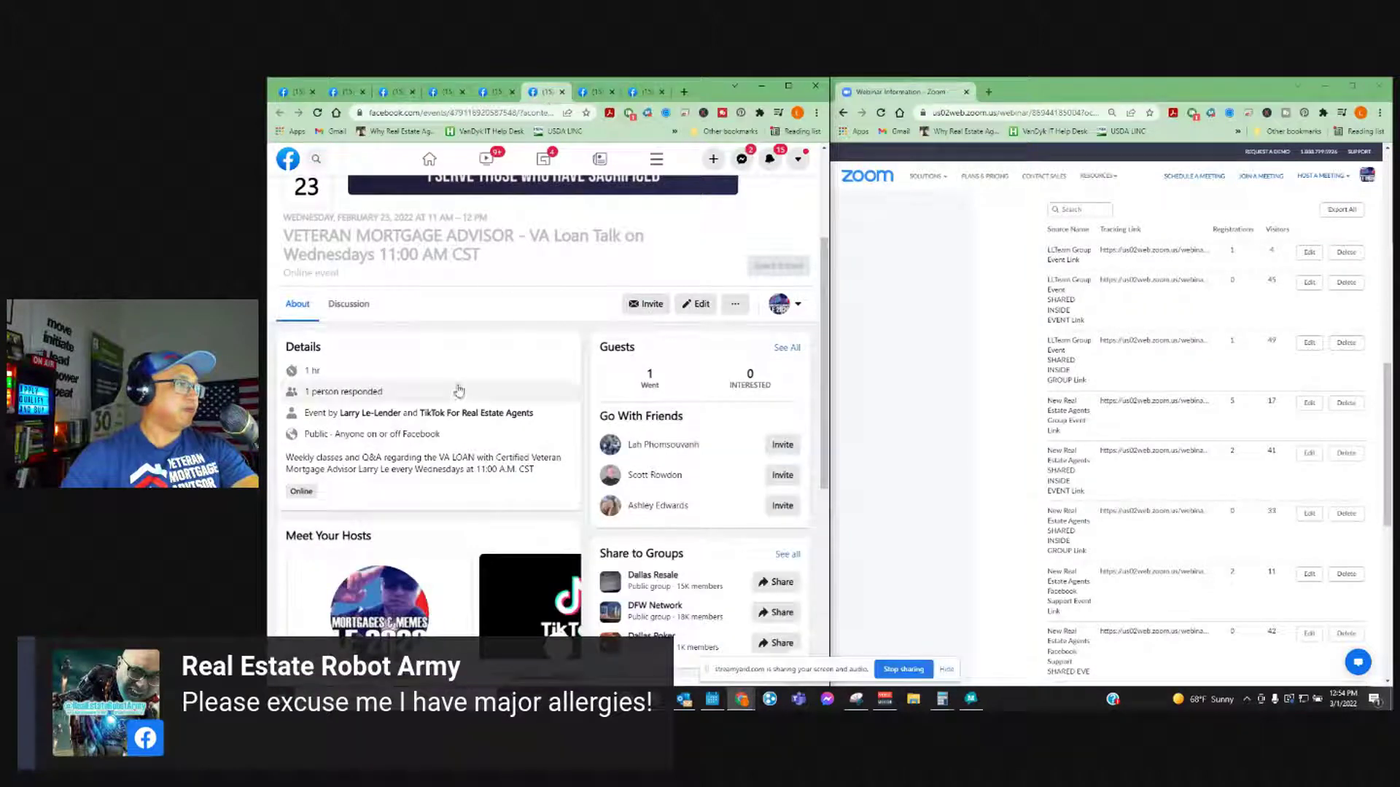
left_click(596, 97)
left_click(645, 98)
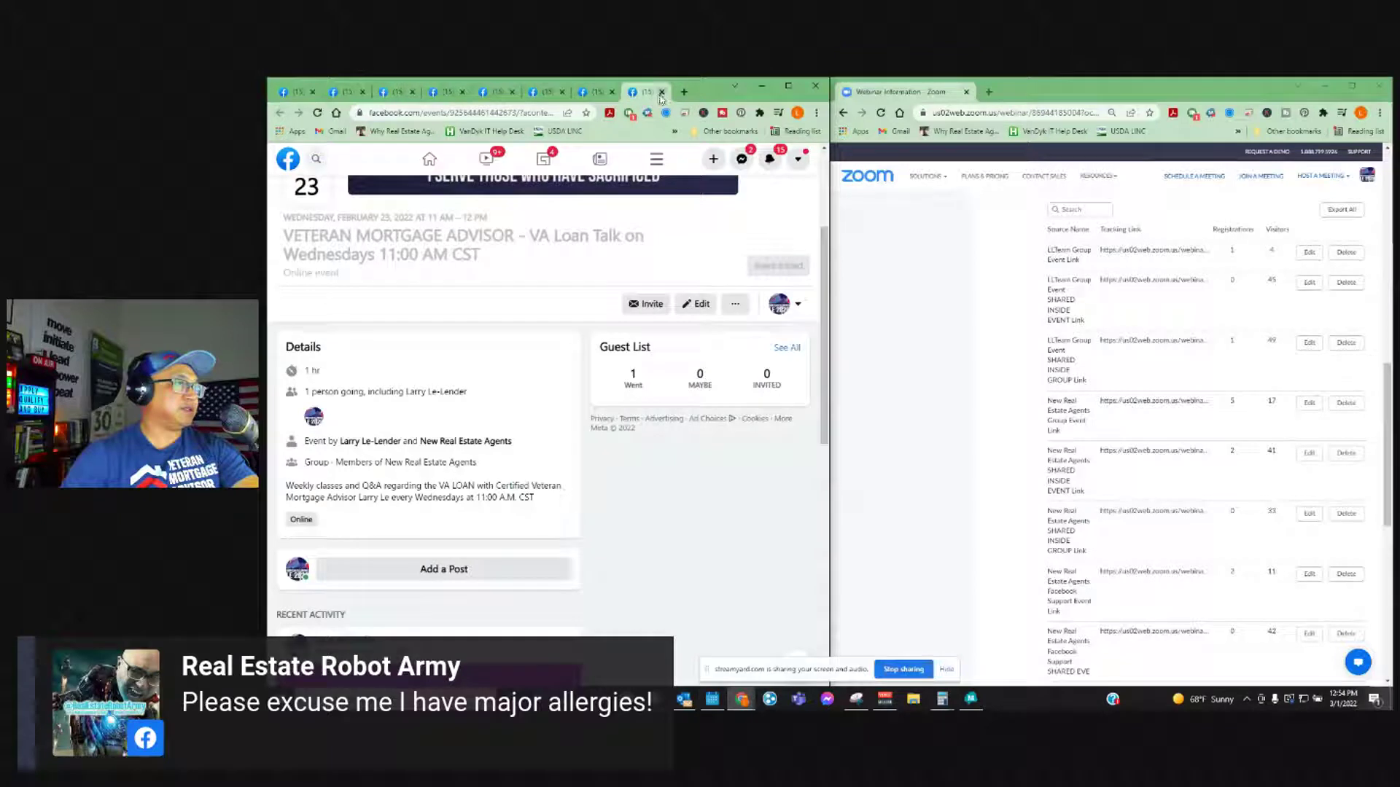
- Close the duplicate New Real Estate Agents event tab
left_click(661, 92)
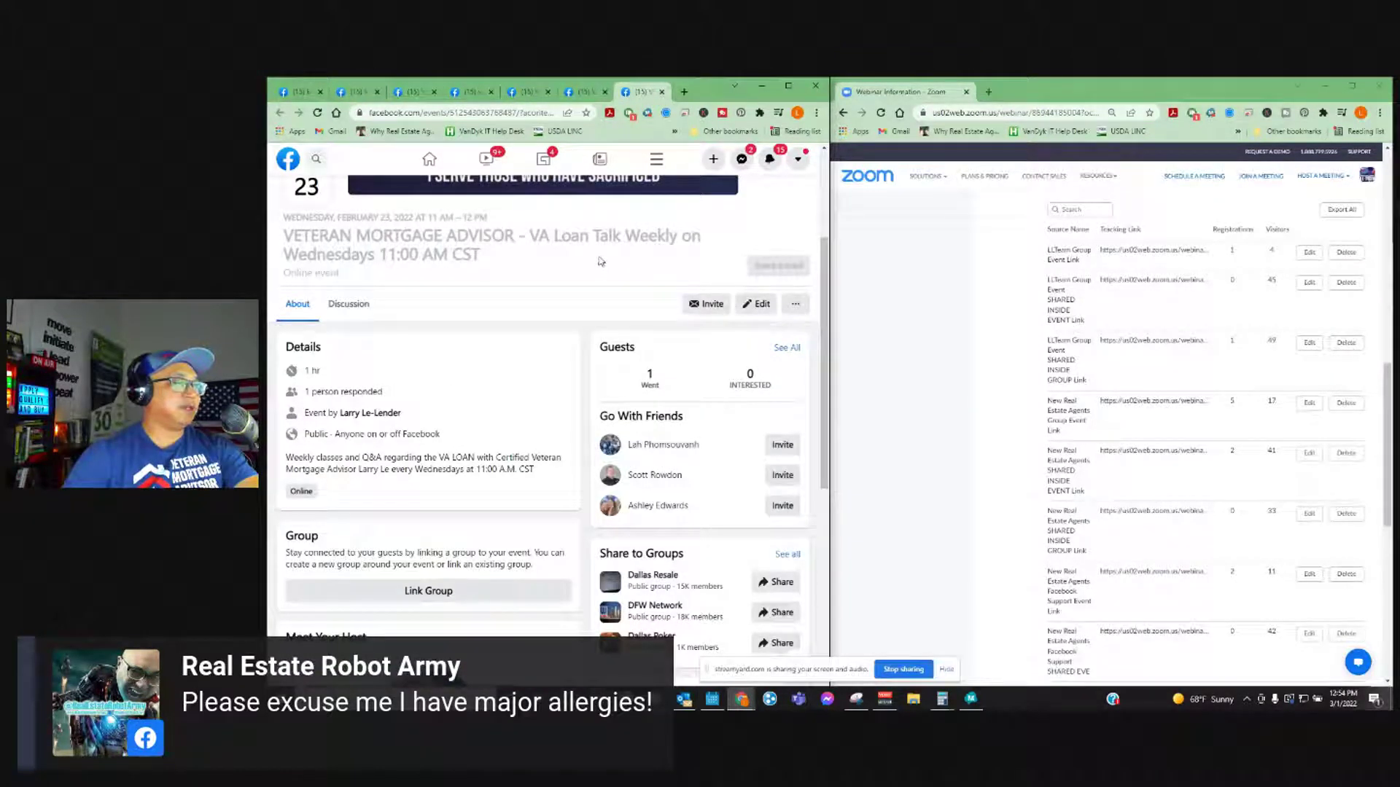
left_click(681, 93)
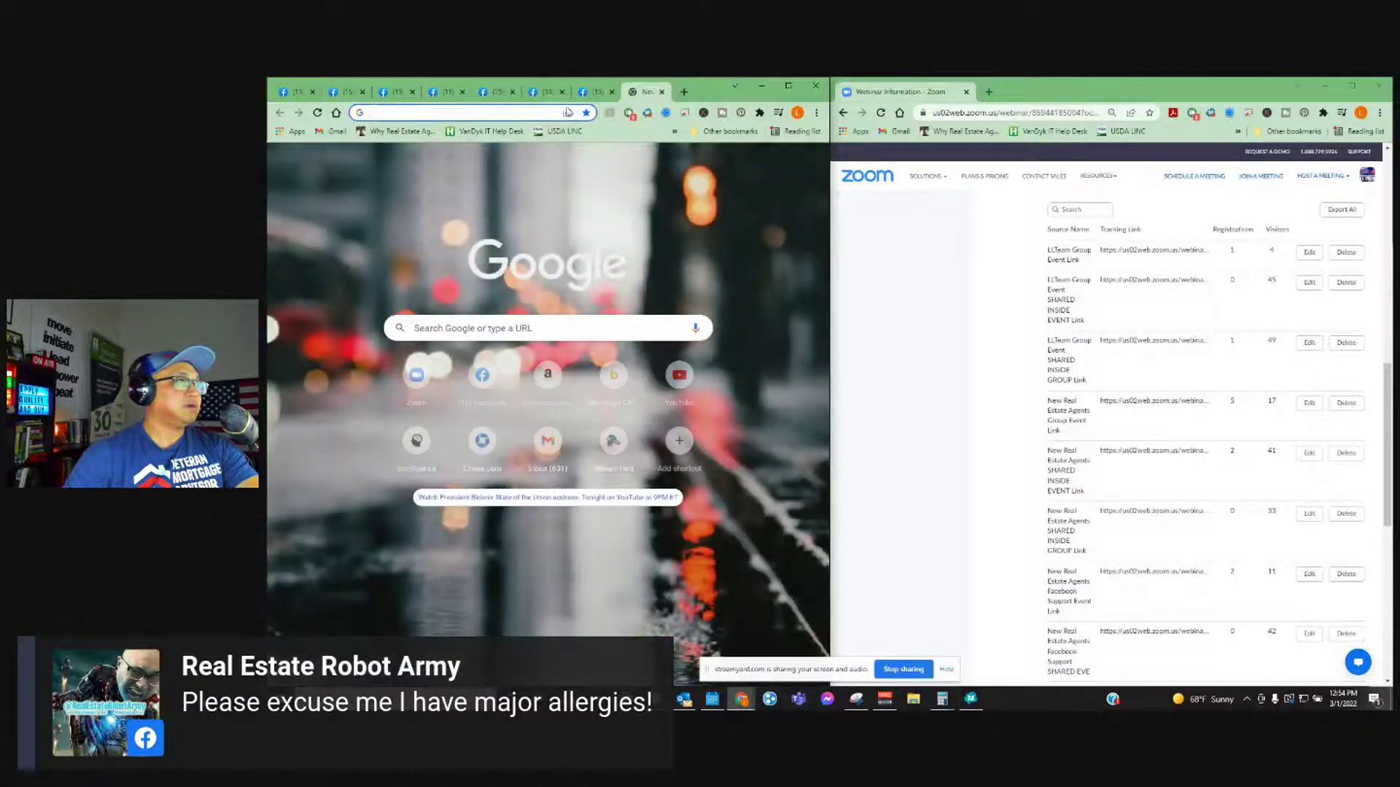
key("ctrl+w")
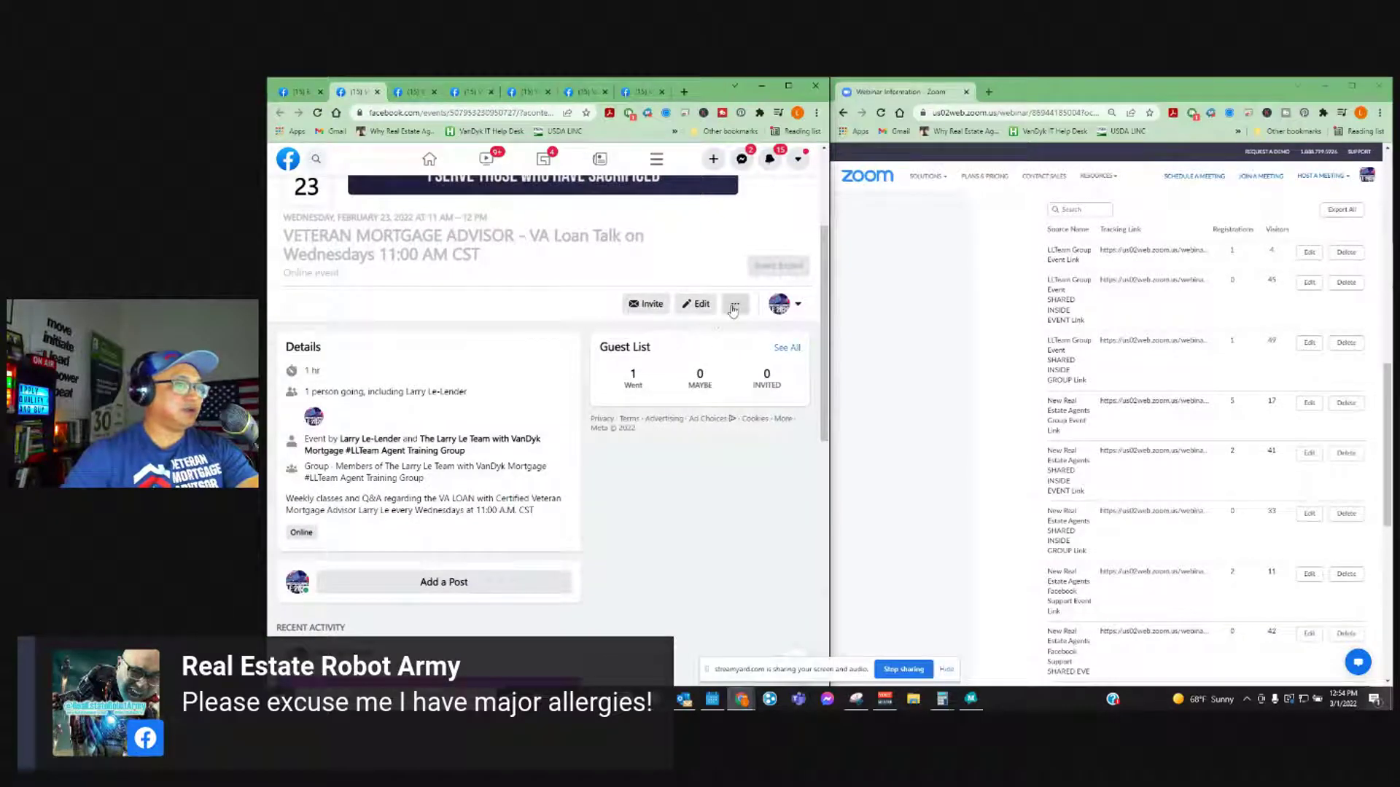
- Duplicate the #LLTeam Agent Training Group event for March 2, 2022, 11:00 AM to 12:00 PM, and create it
left_click(735, 303)
left_click(627, 376)
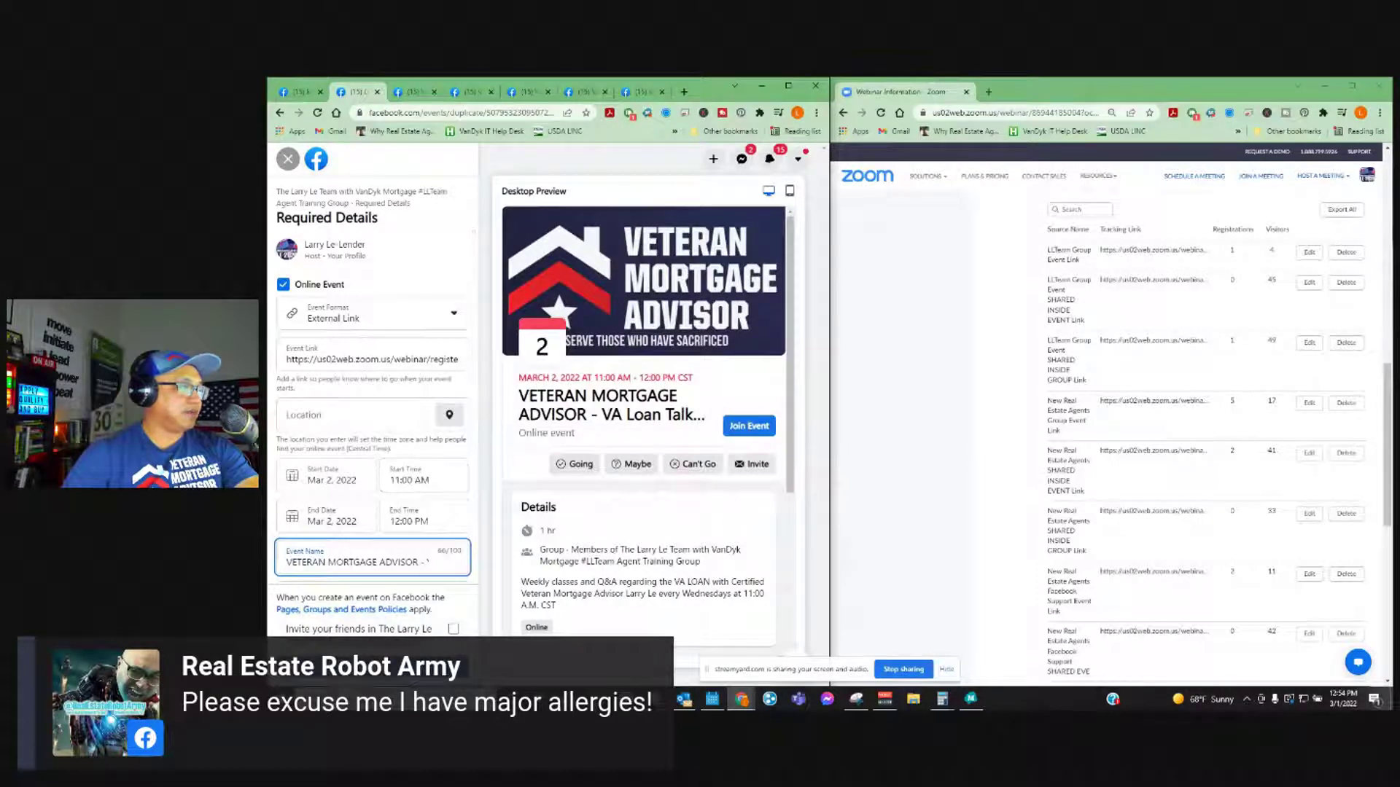
left_click(408, 665)
- Copy the LLTeam Group Event SHARED INSIDE EVENT tracking link from Zoom and publish it as a post in the new event
scroll(1152, 365, "up", 4)
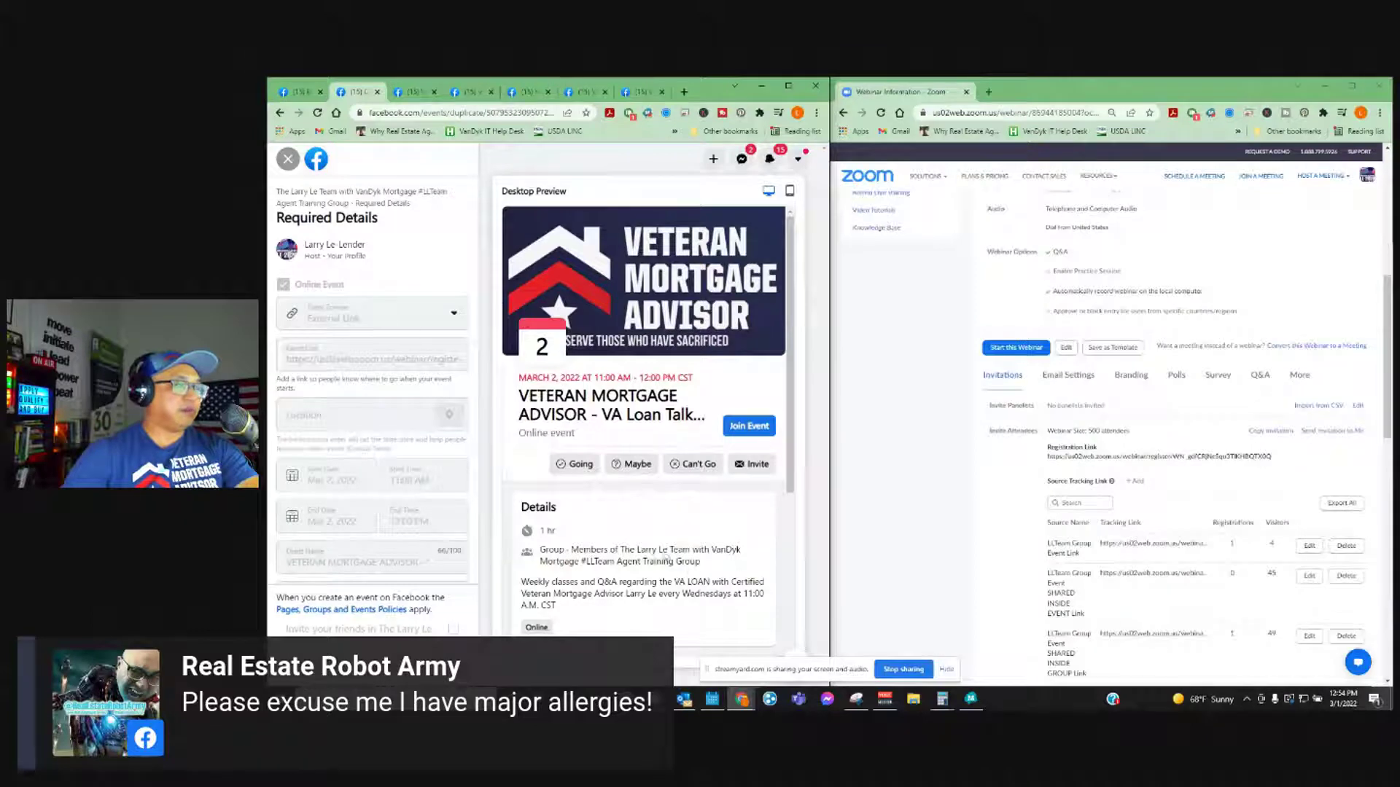
scroll(1118, 484, "down", 2)
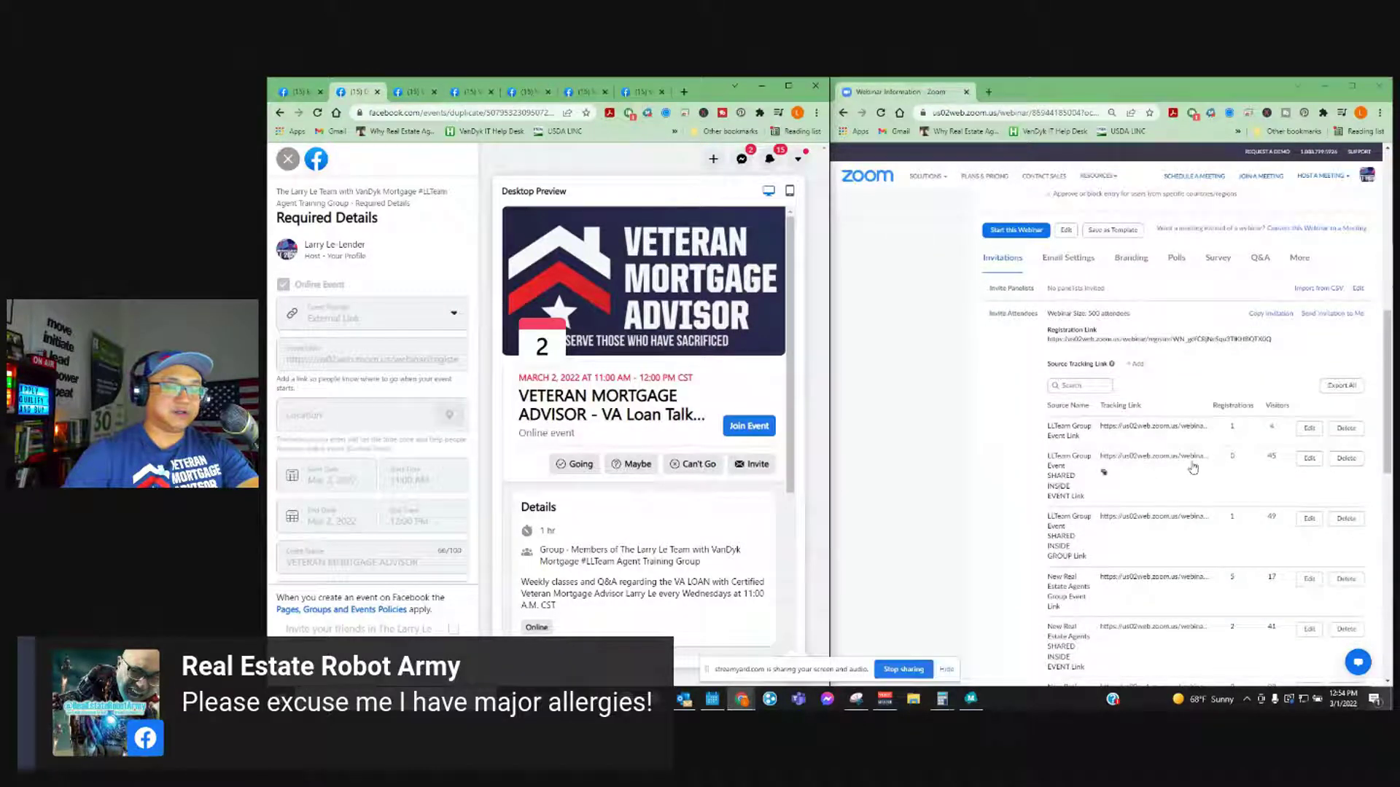
left_click(1104, 475)
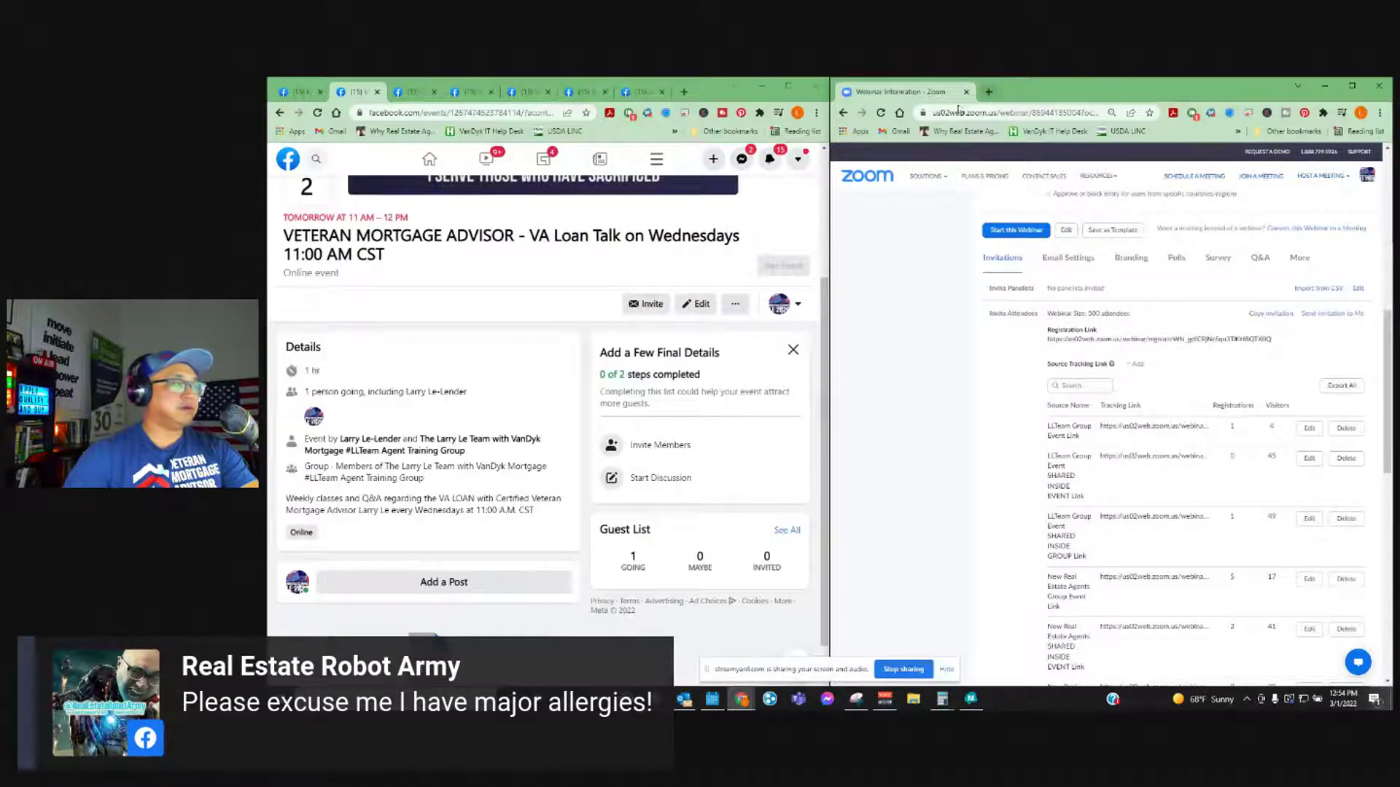
left_click(438, 581)
key("ctrl+v")
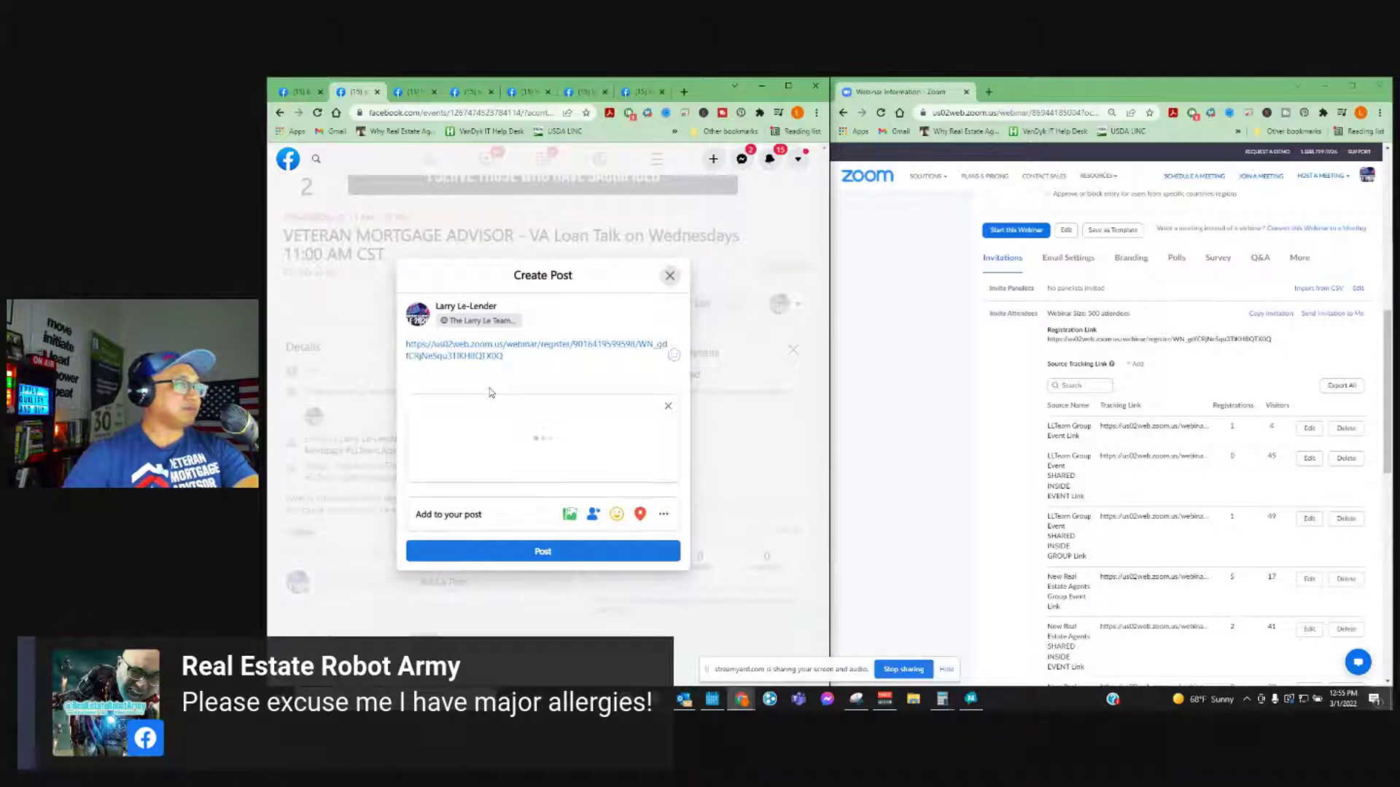
left_click(543, 608)
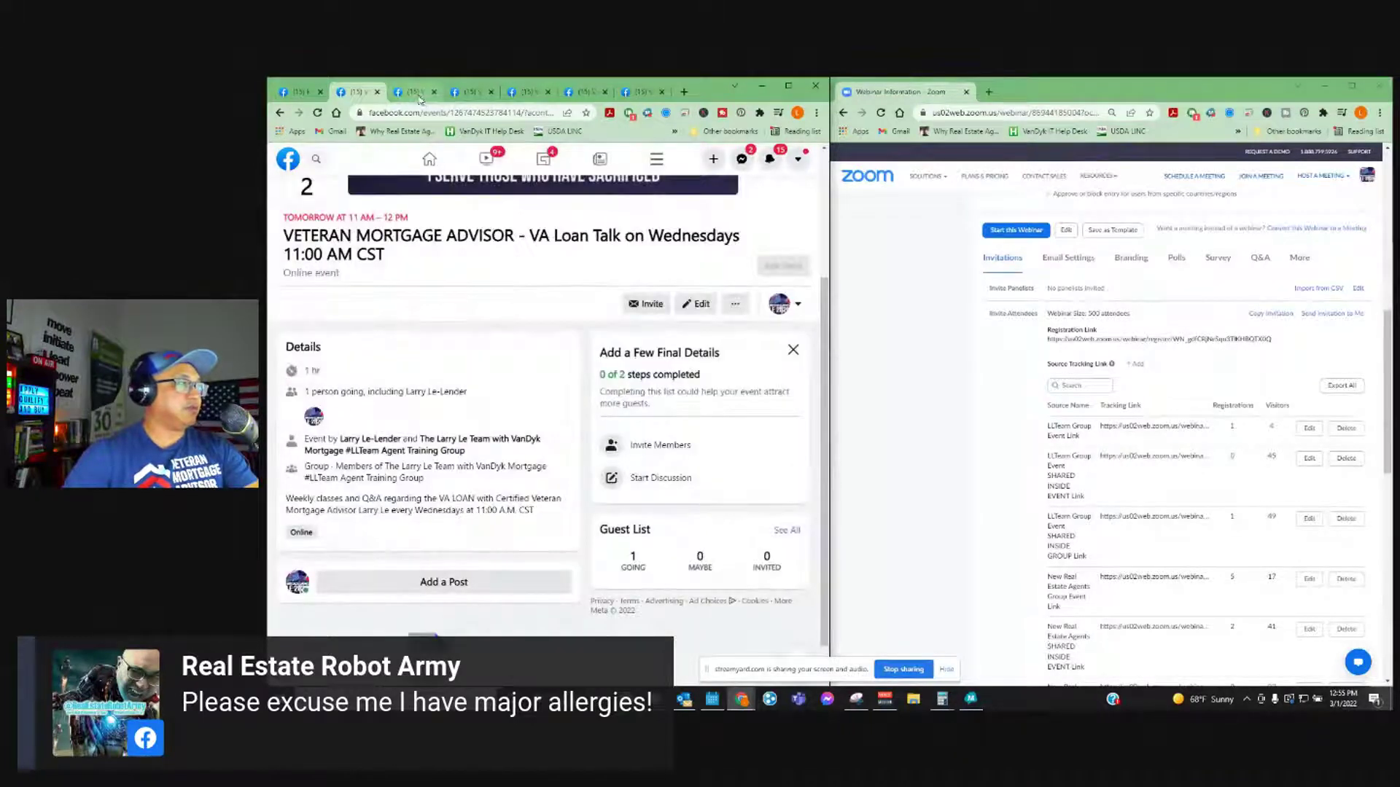
- Examine the Zoom tracking links' registrations, visitors and total registrants, and check the link post in the event
scroll(467, 524, "down", 1)
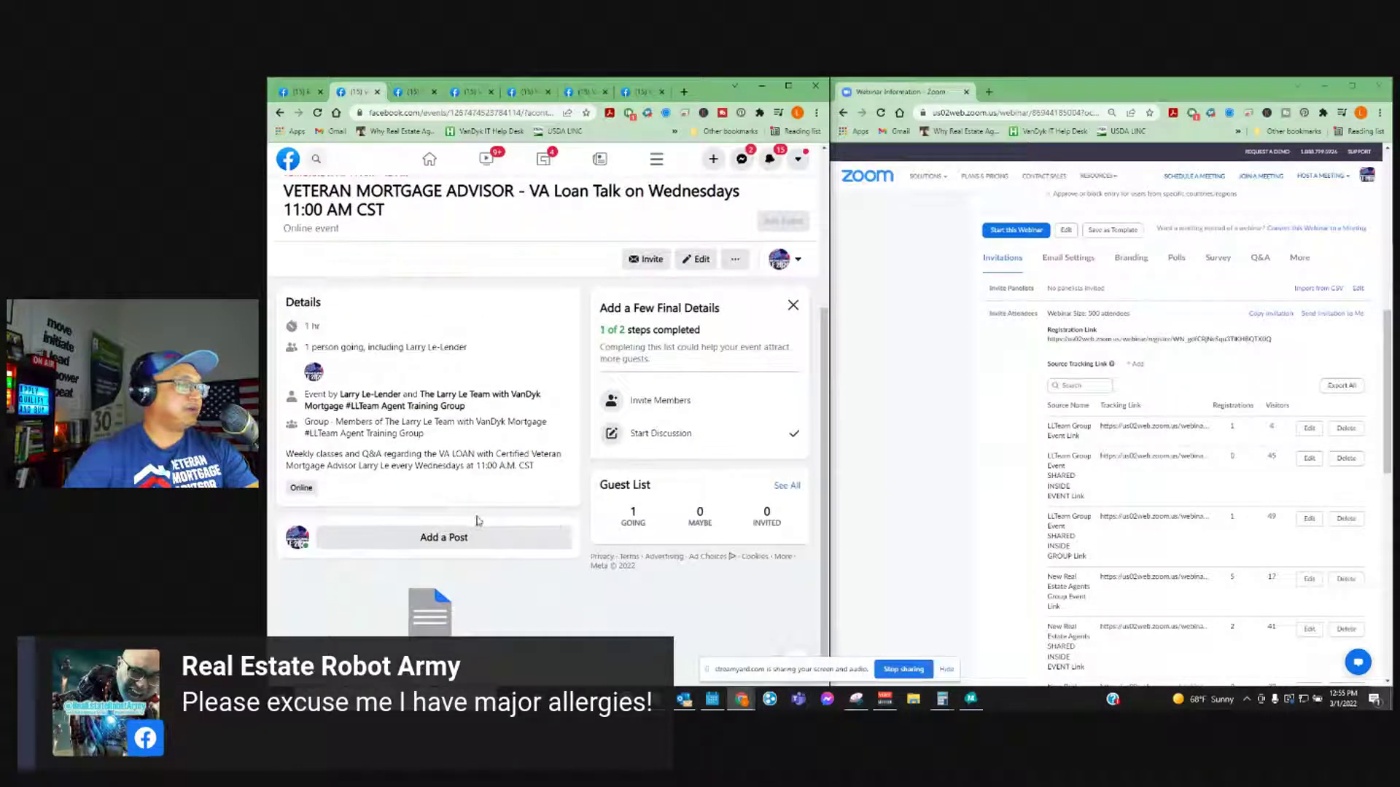
scroll(1036, 505, "down", 5)
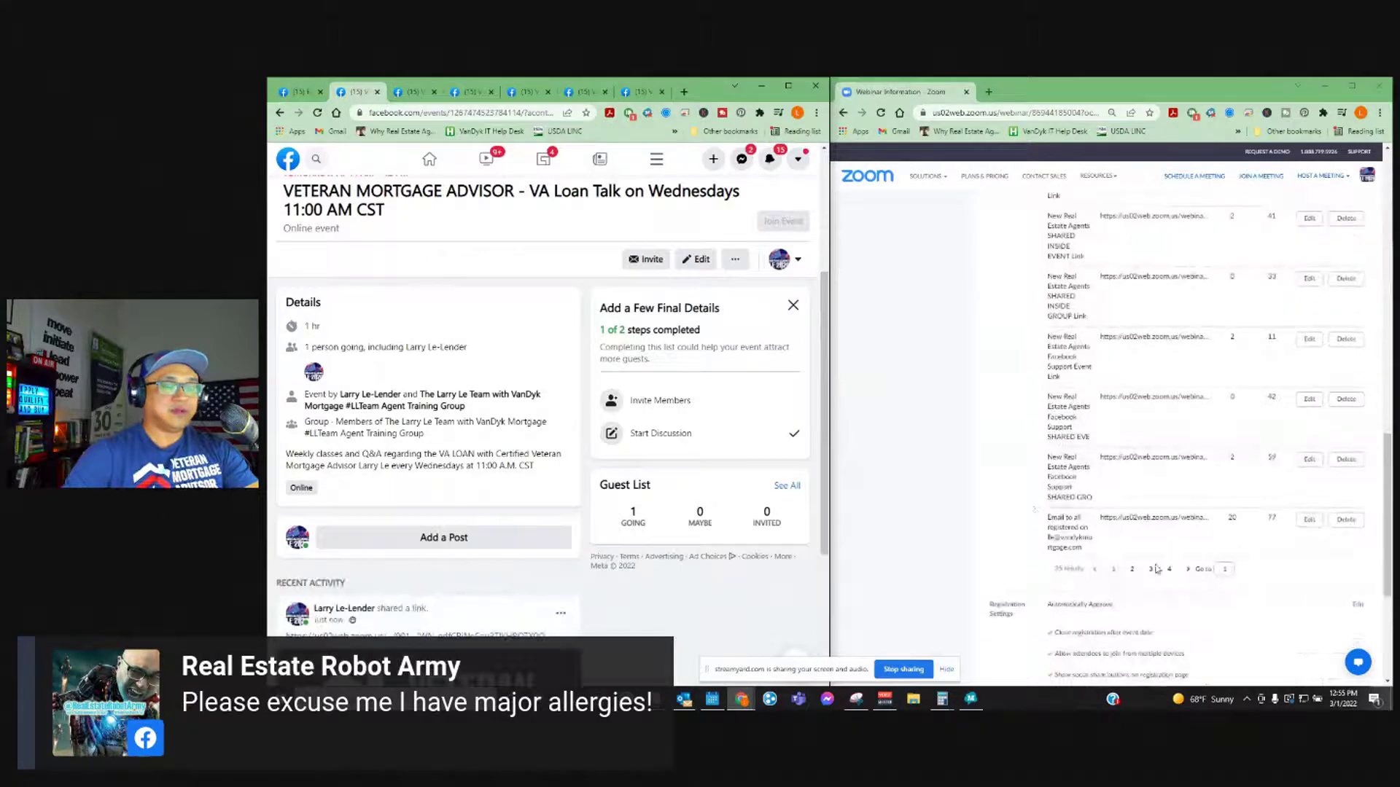
scroll(1266, 495, "up", 4)
scroll(1224, 510, "down", 6)
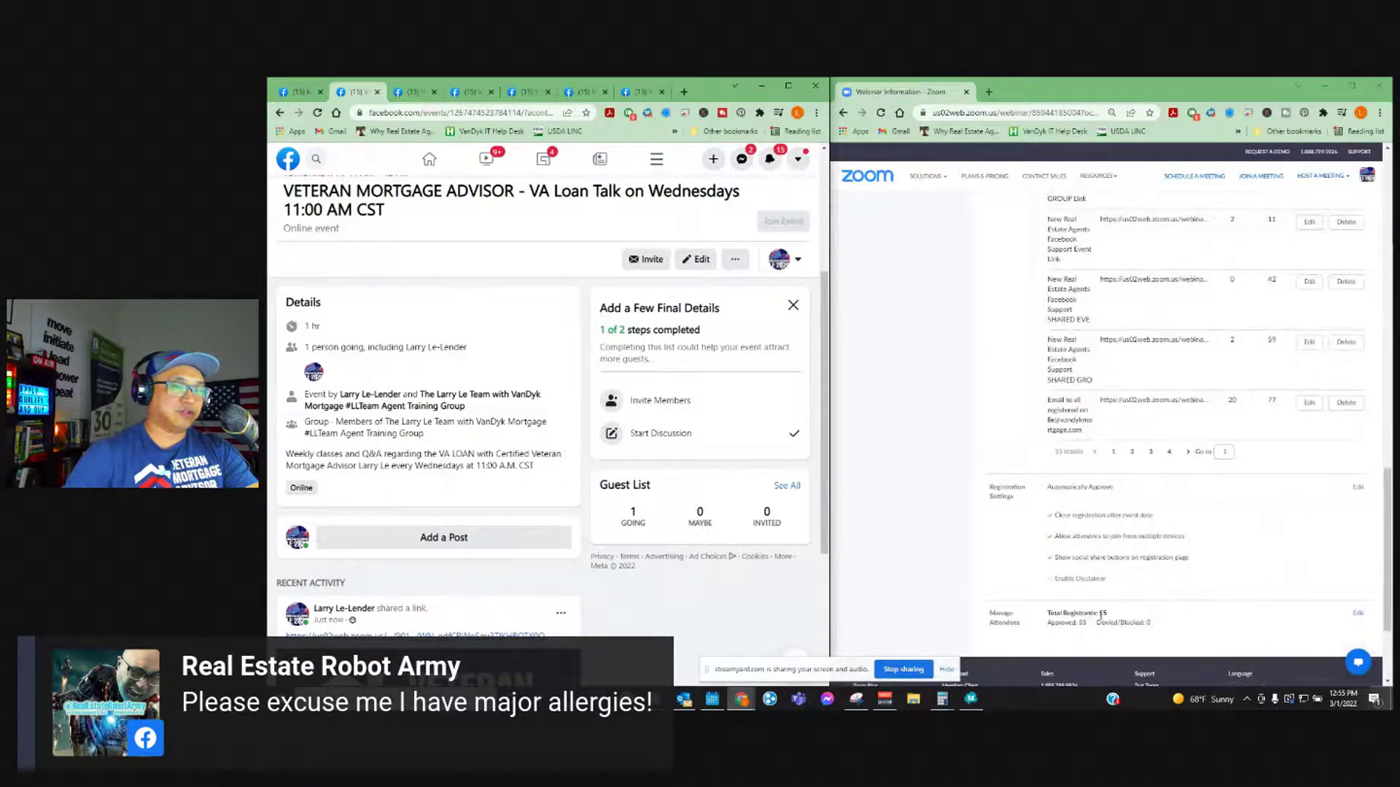
scroll(1152, 608, "up", 4)
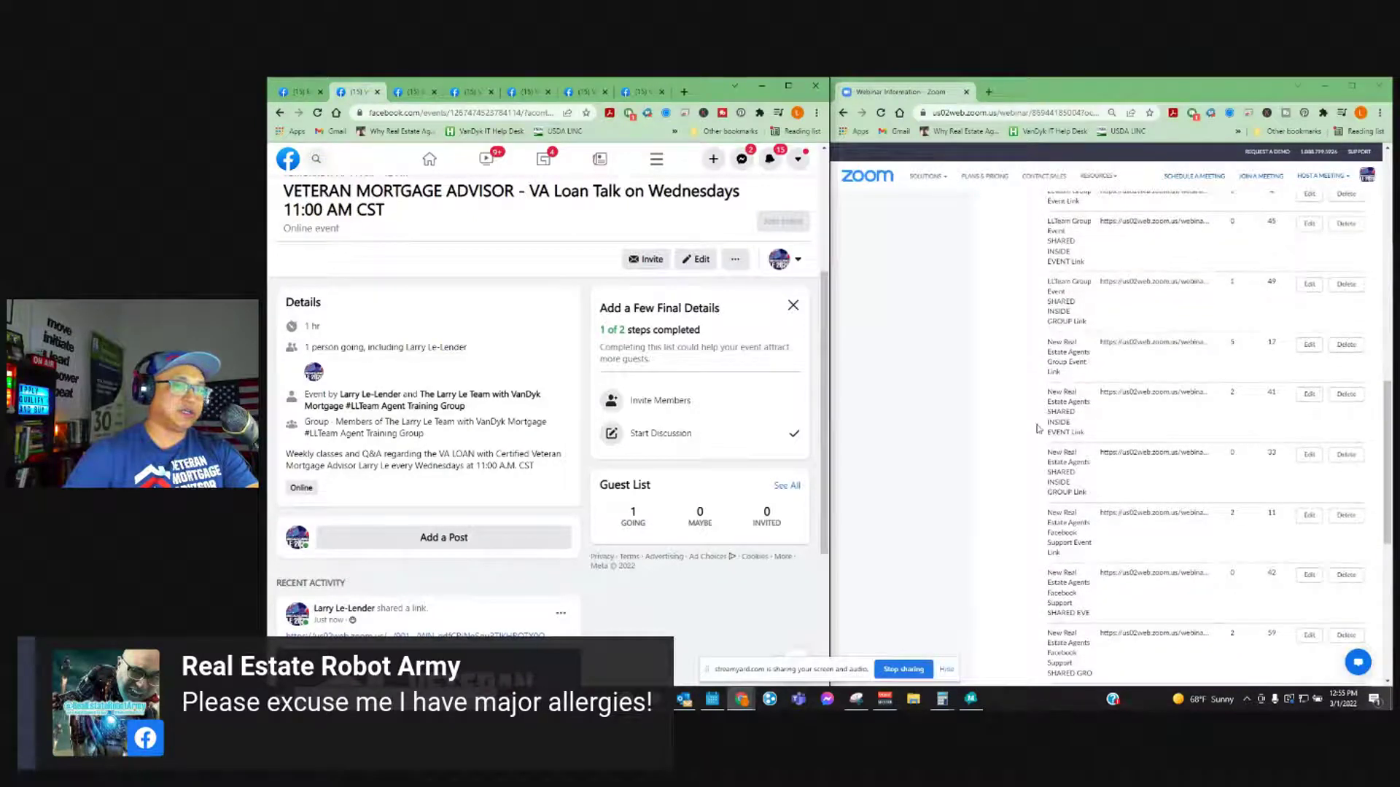
scroll(1257, 297, "up", 2)
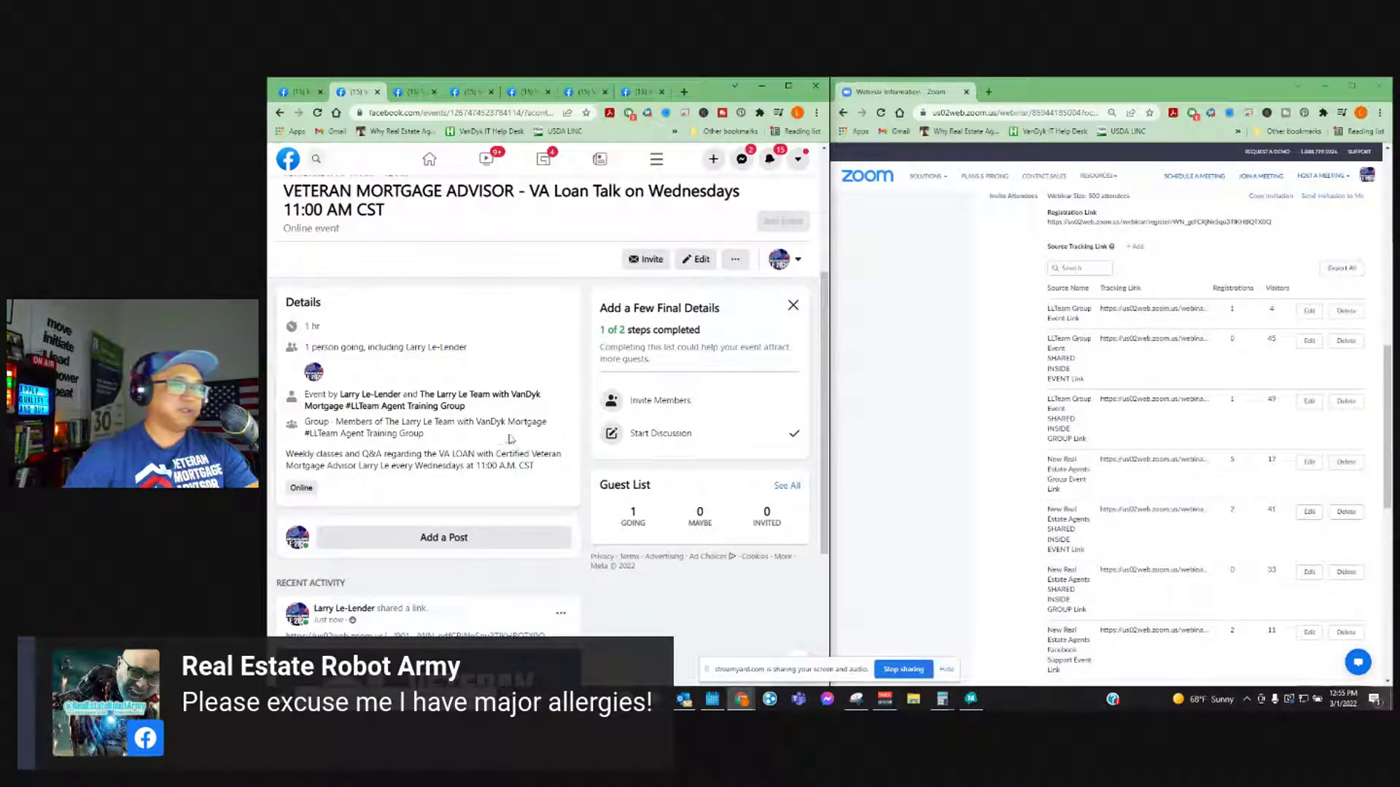
scroll(487, 447, "down", 3)
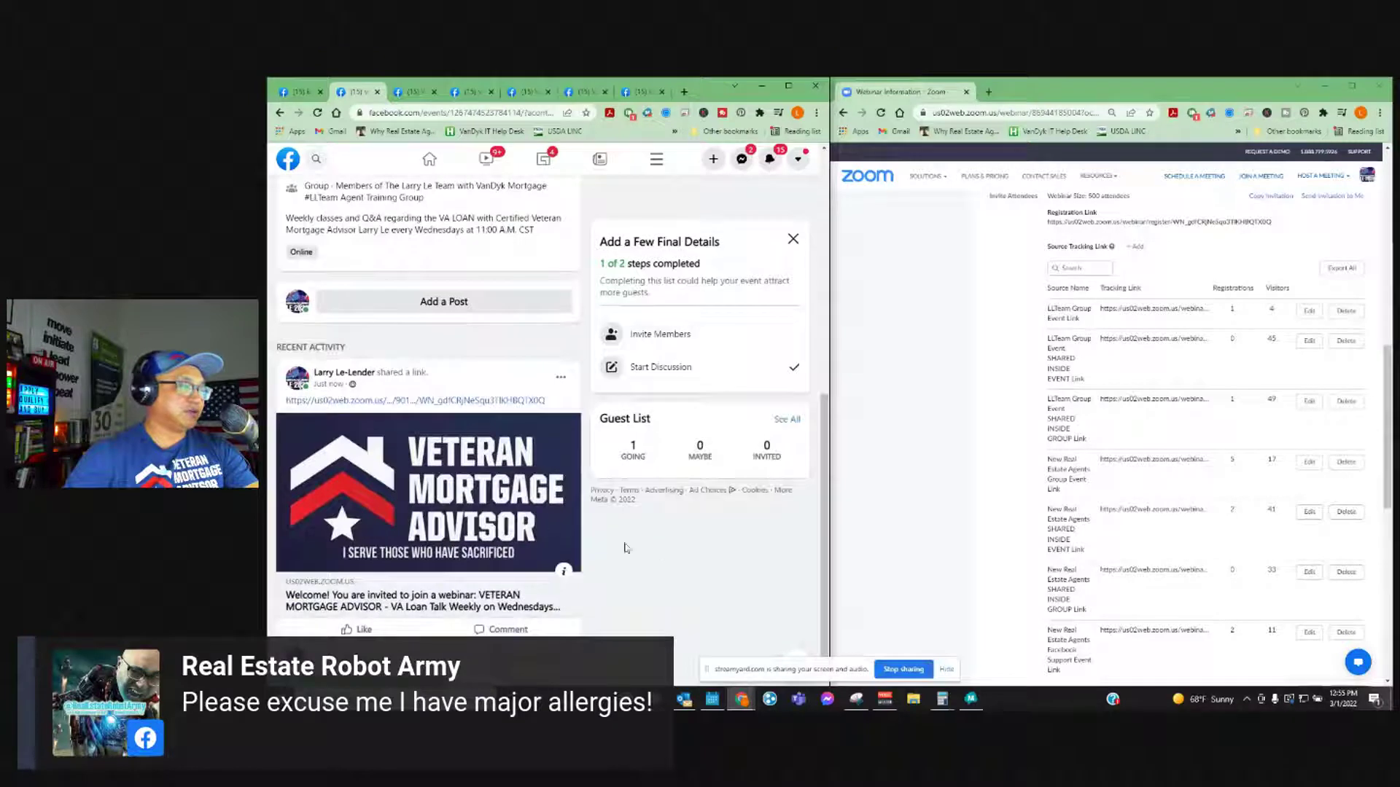
scroll(416, 446, "up", 1)
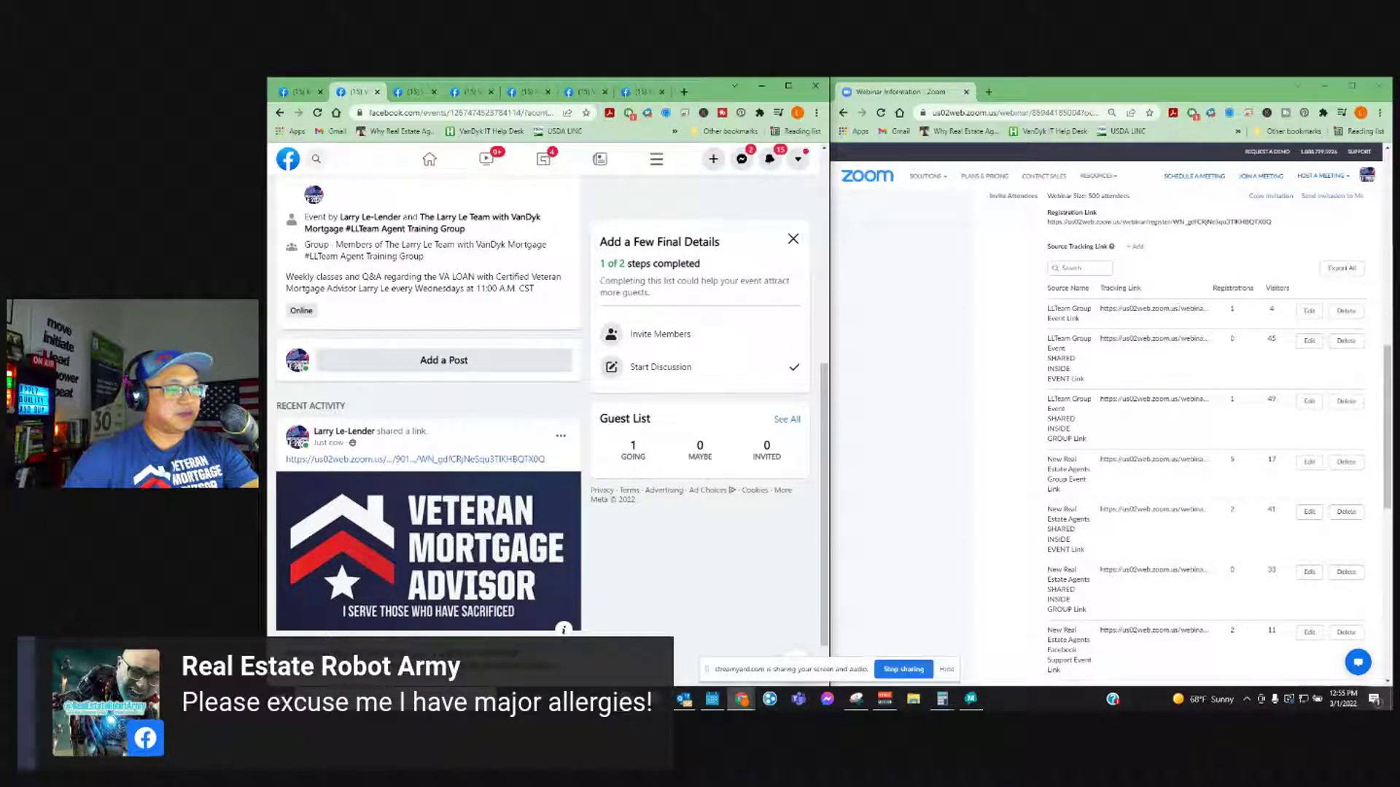
- Open the Veteran Mortgage Advisor presentation in PowerPoint, read the VA MYTH BUSTING slide for post ideas, and minimize the presentation
left_click(913, 700)
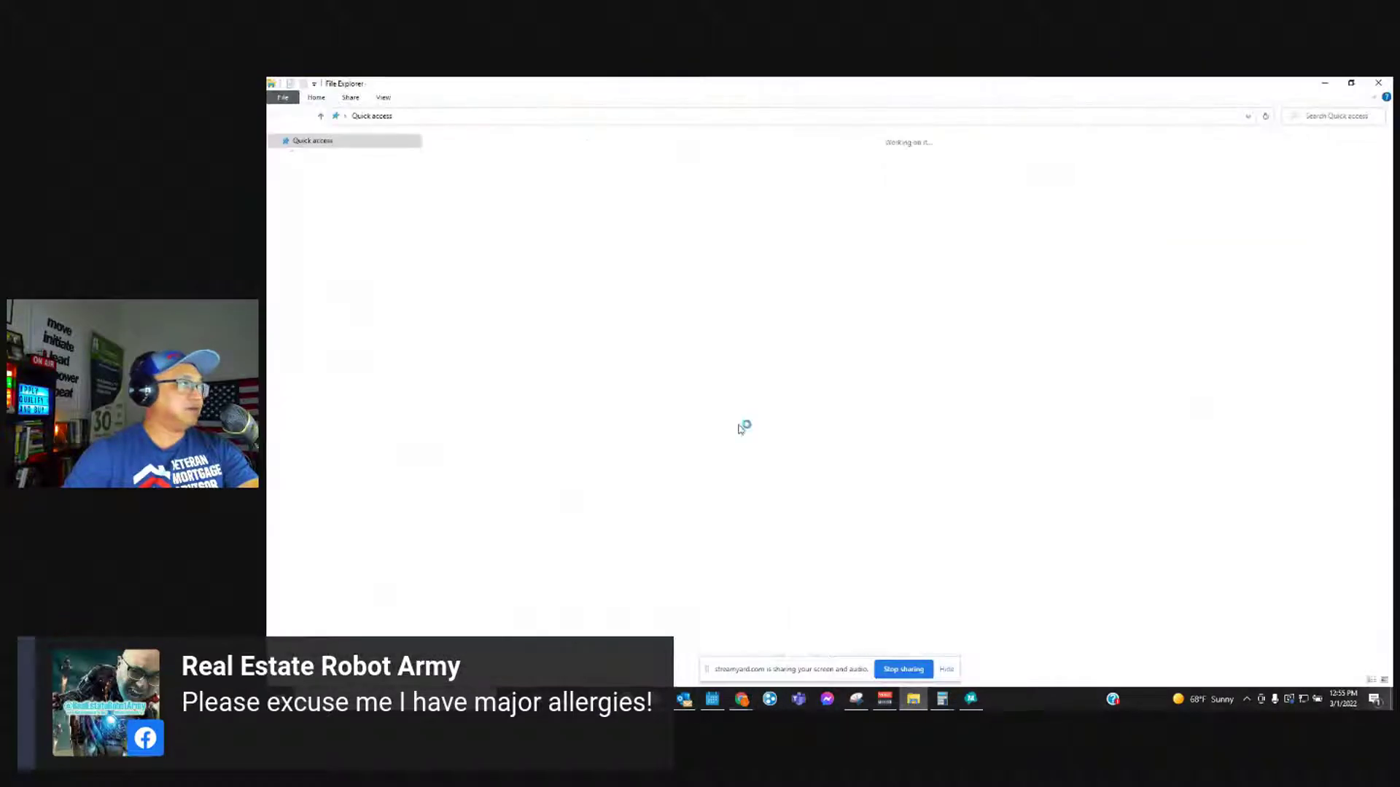
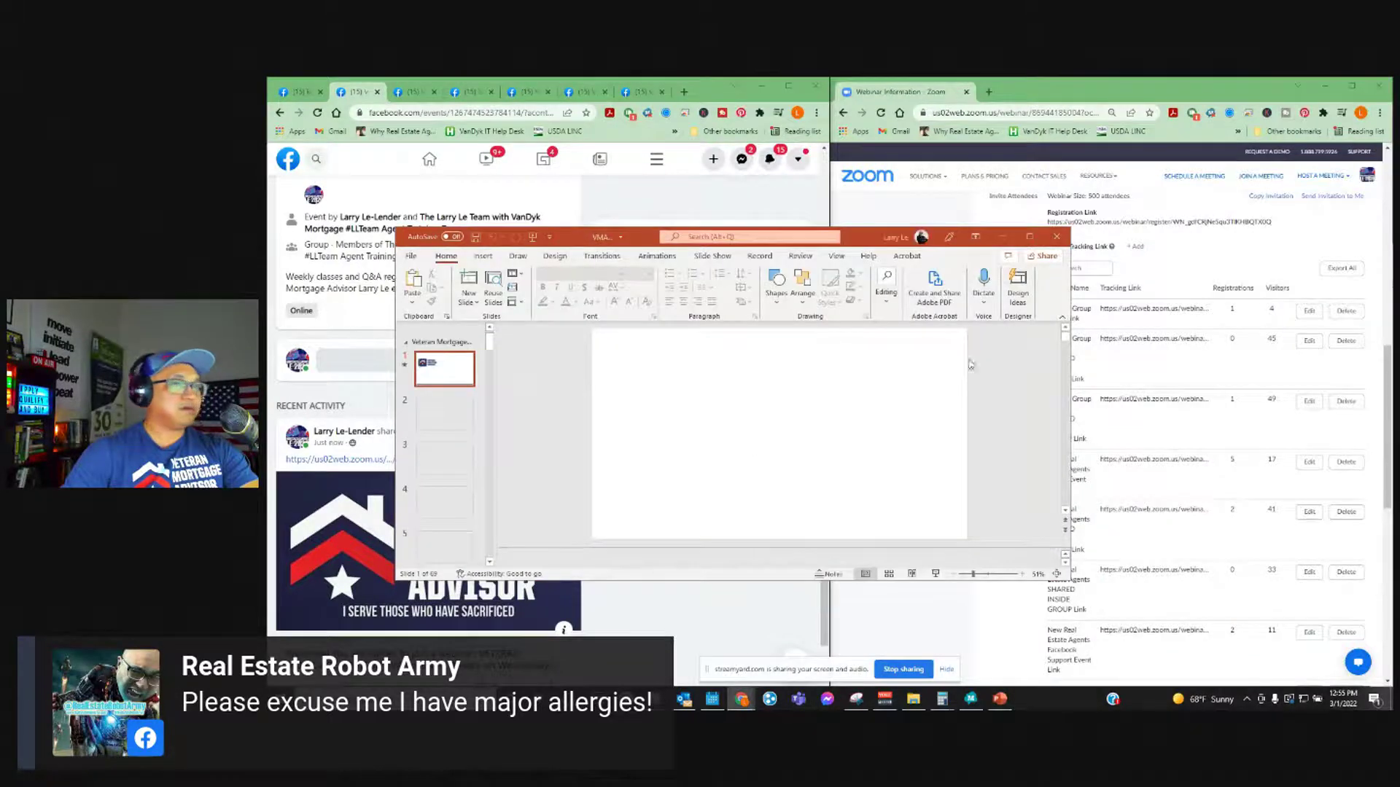
scroll(430, 461, "down", 2)
scroll(430, 461, "down", 8)
scroll(436, 462, "up", 2)
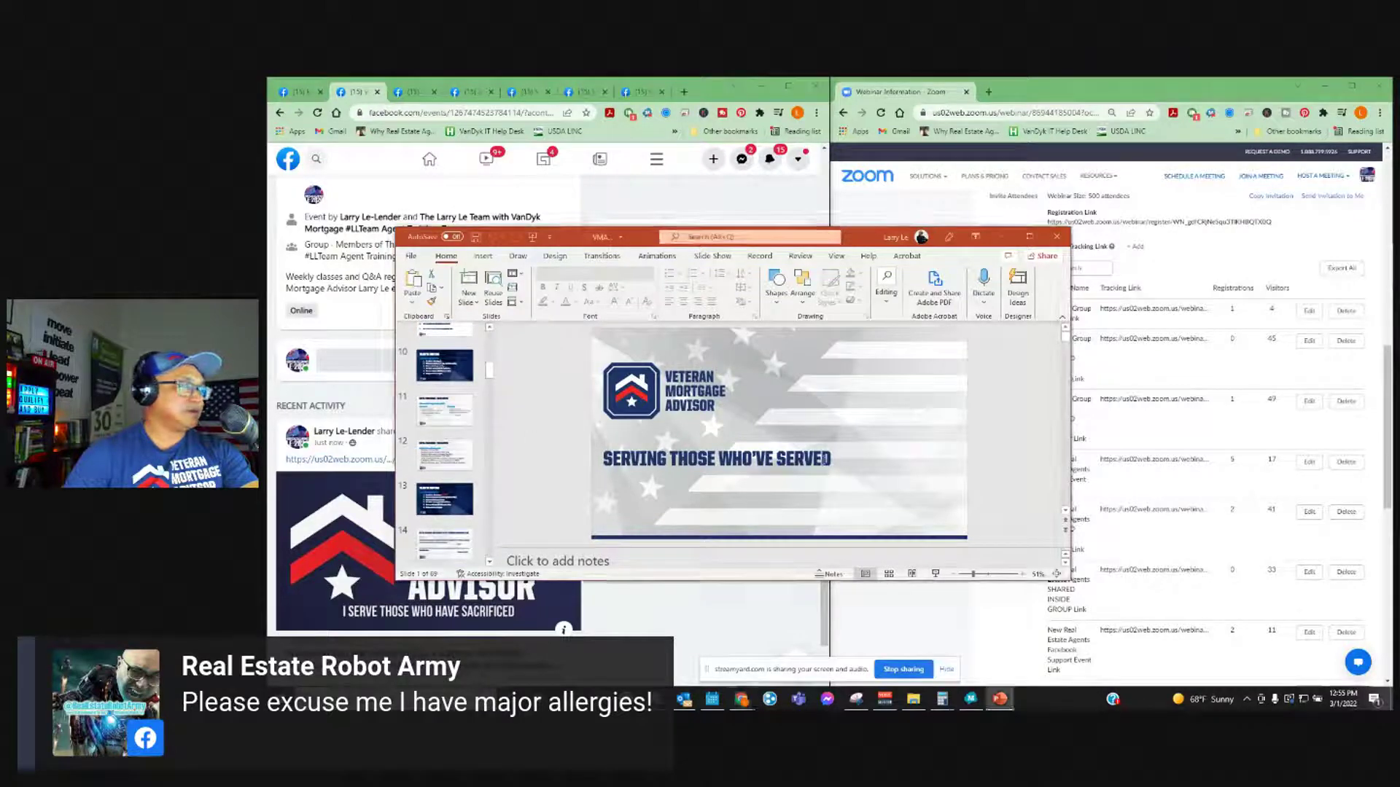
left_click(444, 364)
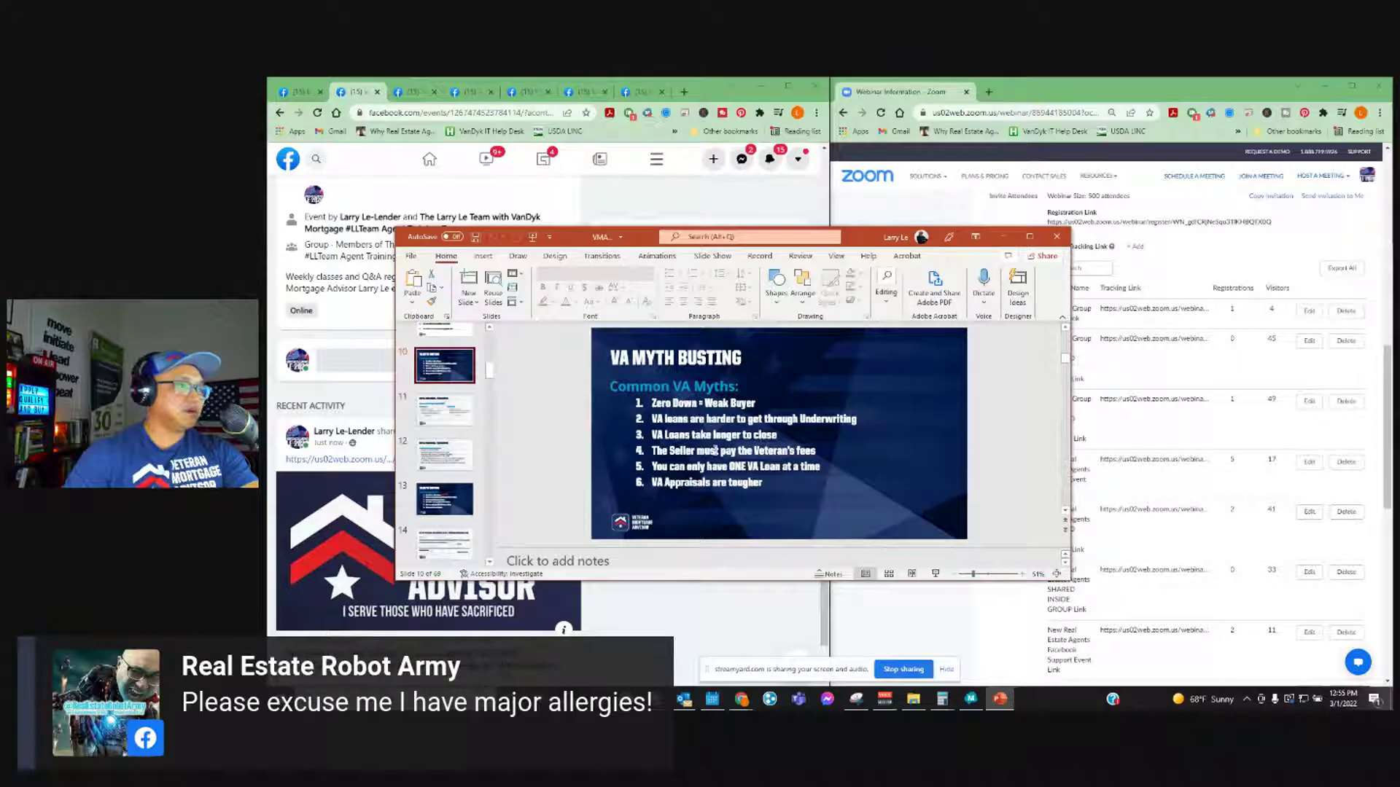
left_click(1003, 237)
- Write a new event post reading "Myths about what FEES Sellers must pay for a VA Loan BUSTED!" and select its text
left_click(442, 361)
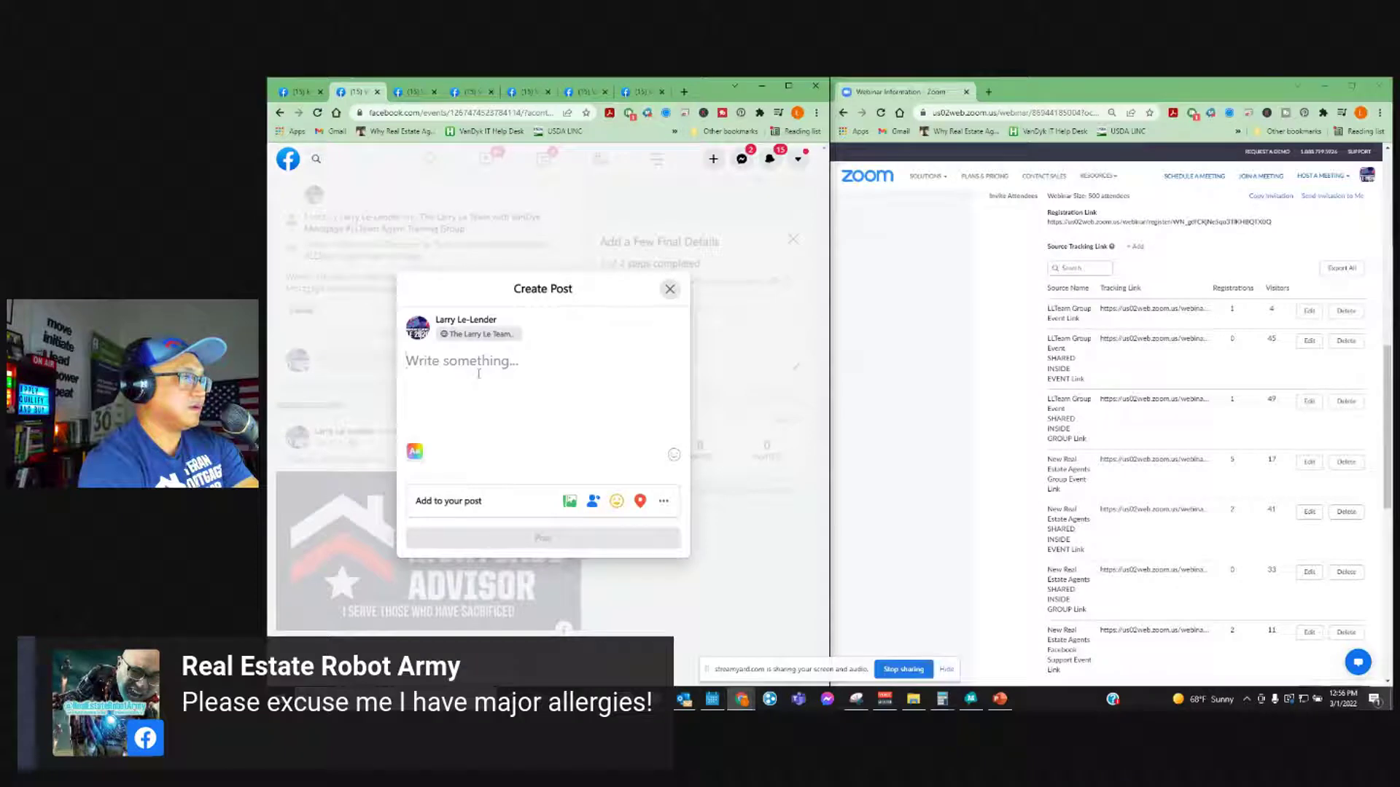
type("M")
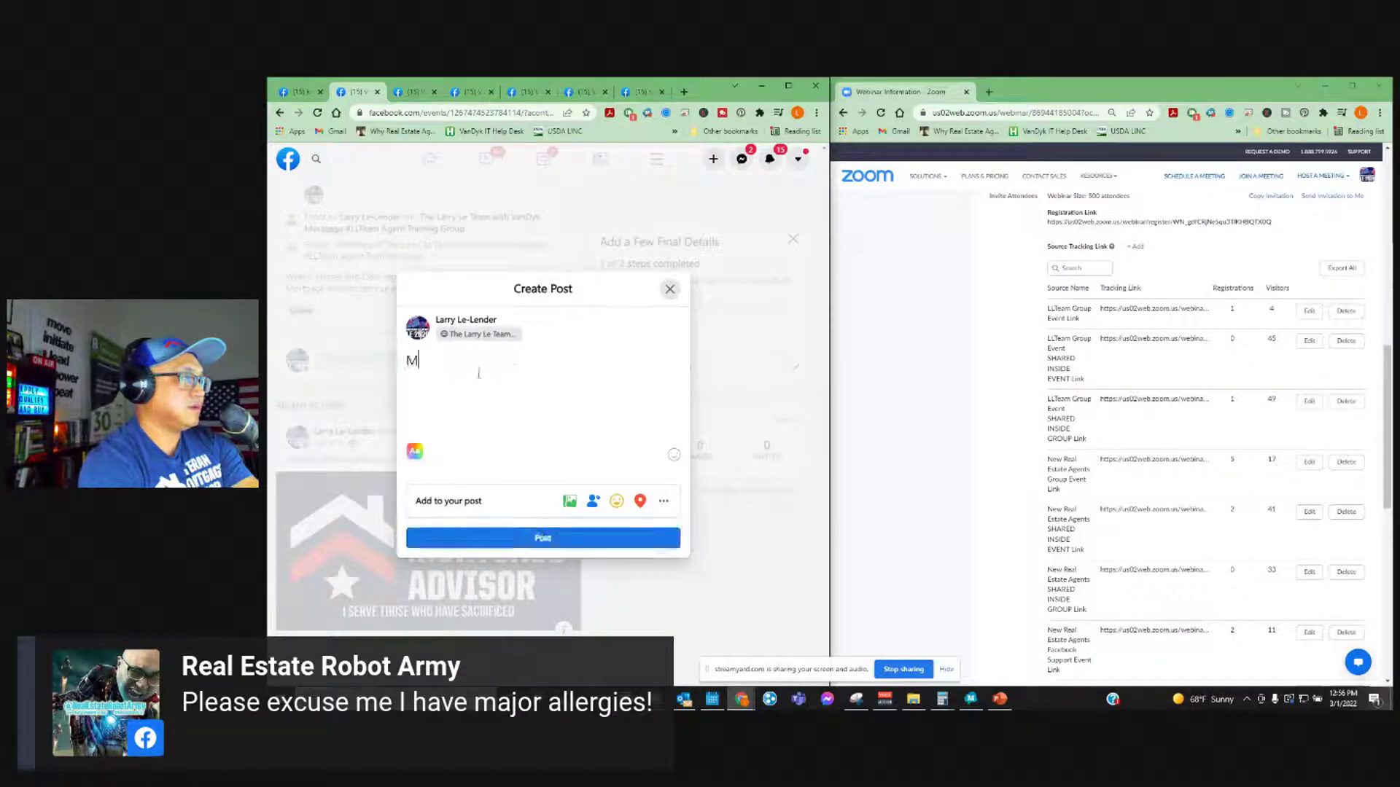
type("yths about what FEES Sellers m")
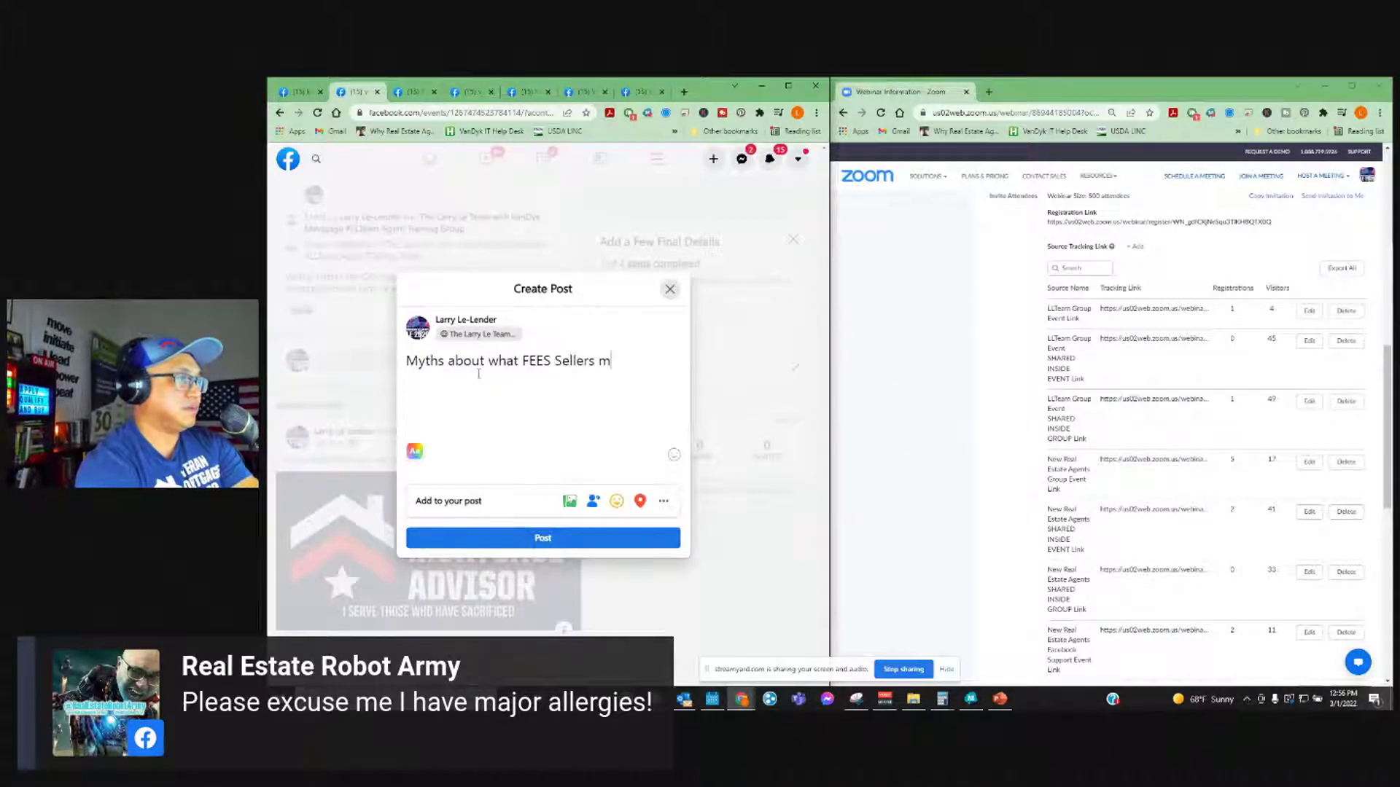
type("ust pay for a VA Loan BUSTED")
key("ctrl+a")
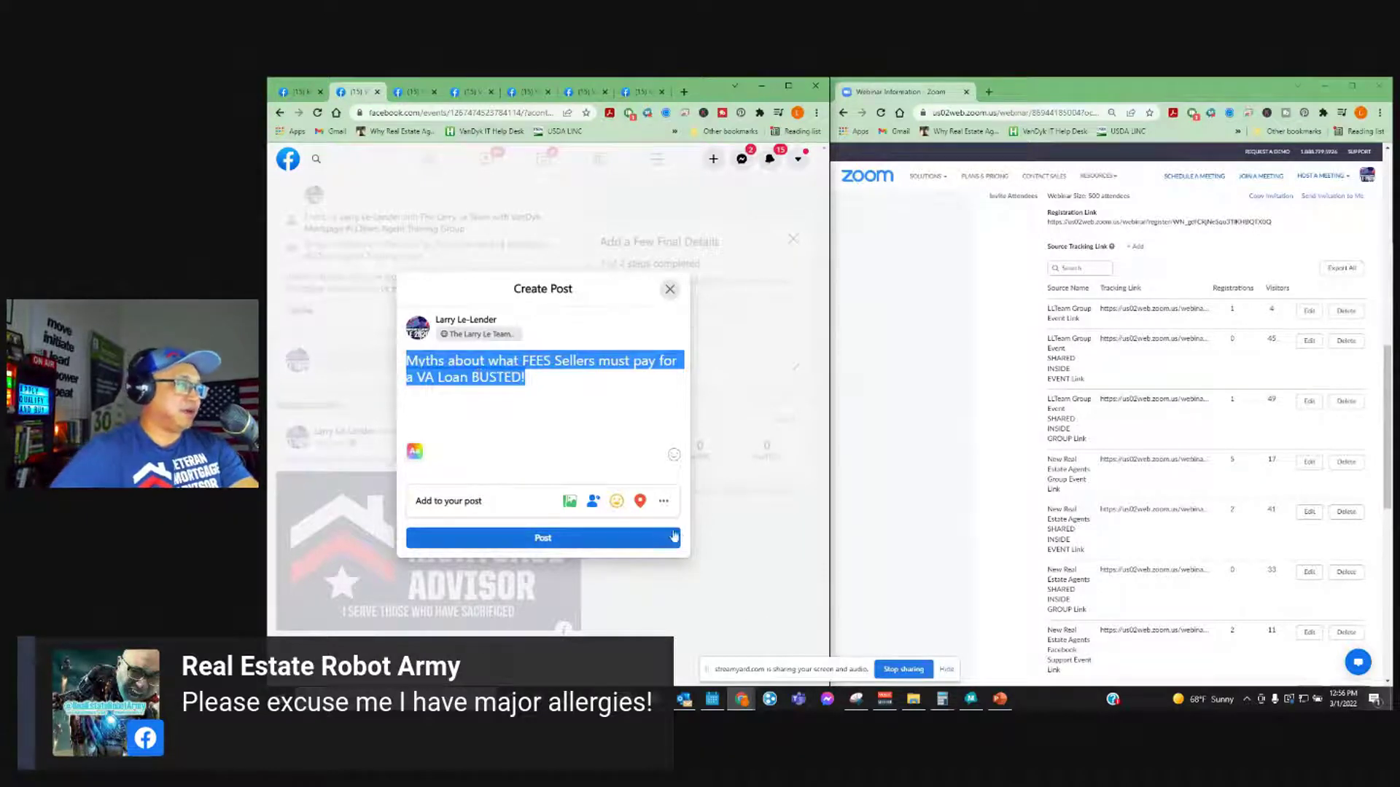
- Apply the solid purple background from the Popular set to the post, publish it, and check it in the event's recent activity
left_click(414, 451)
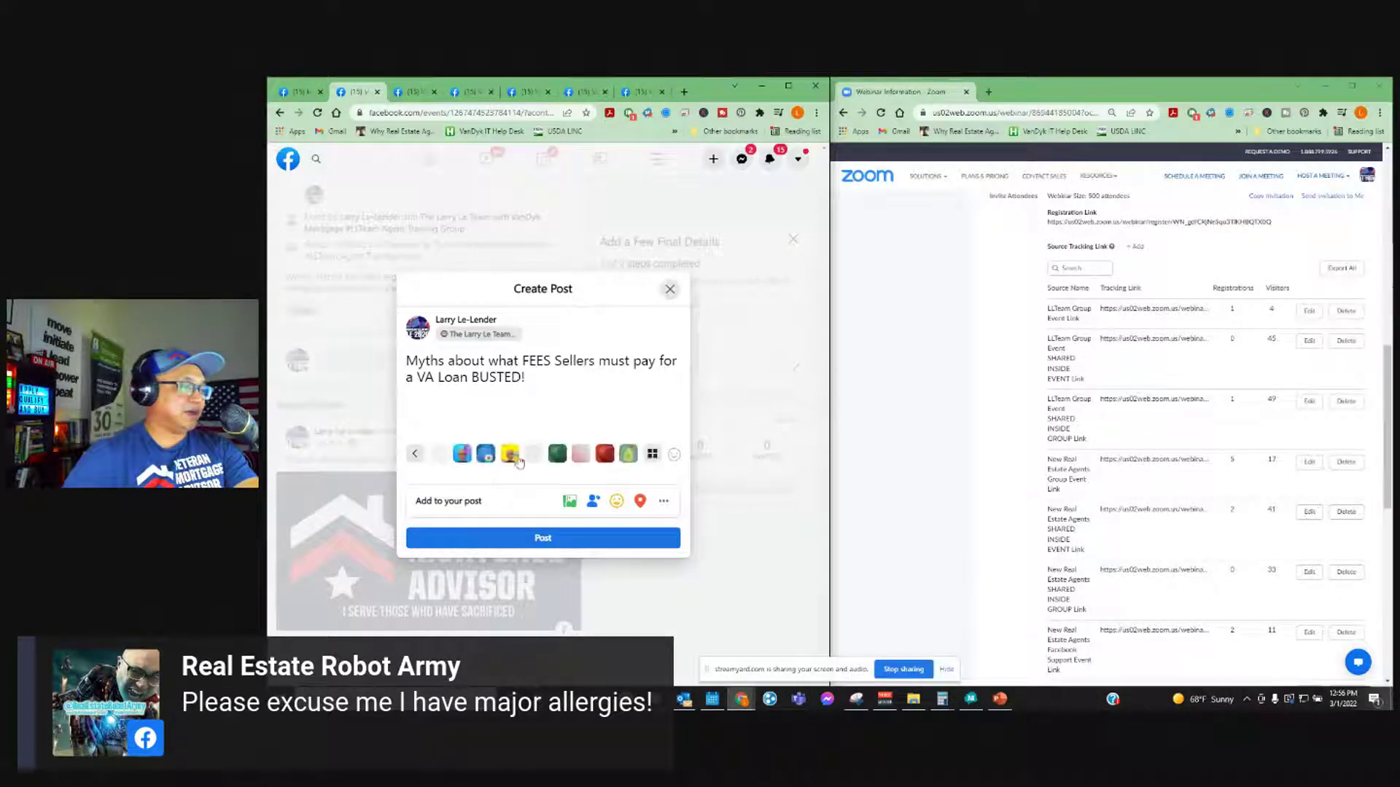
left_click(621, 455)
scroll(510, 463, "down", 1)
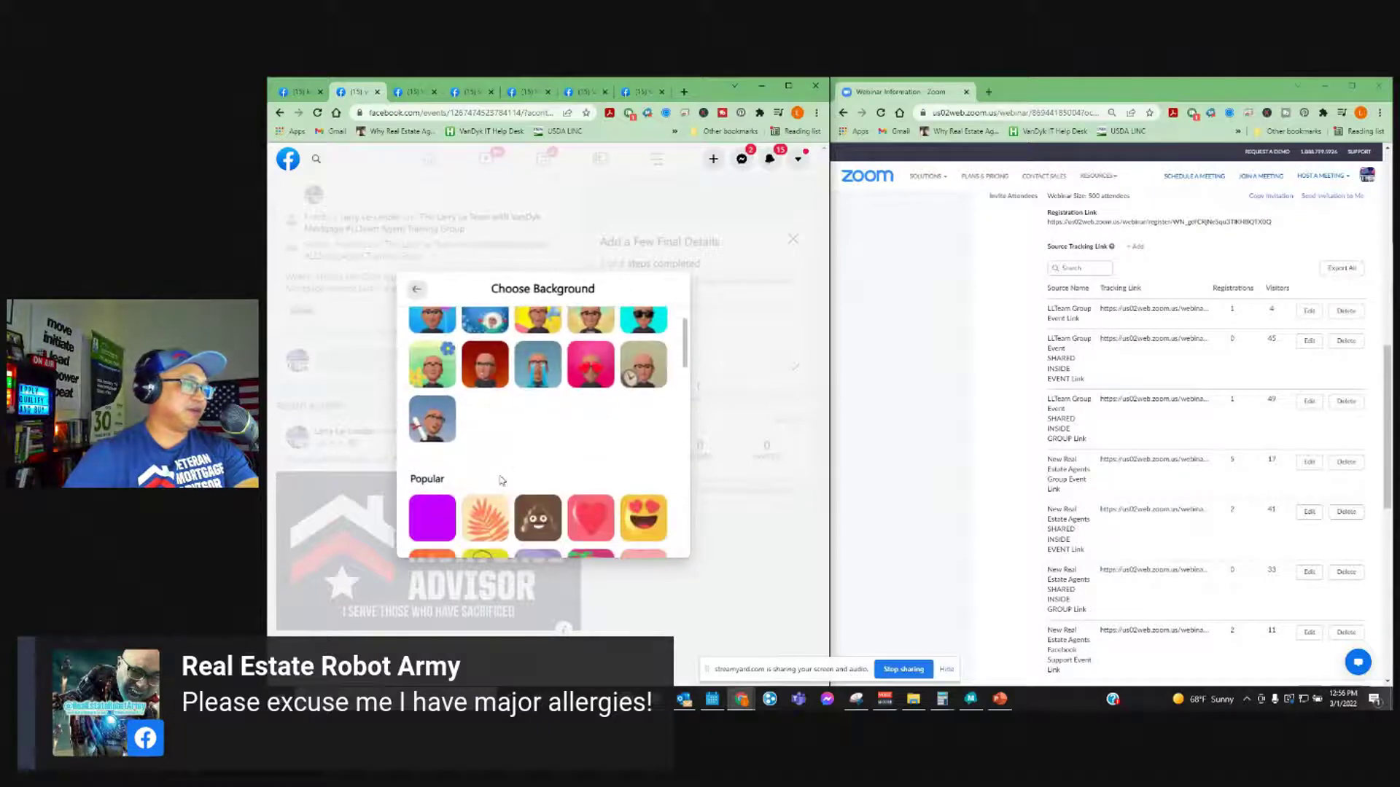
left_click(437, 522)
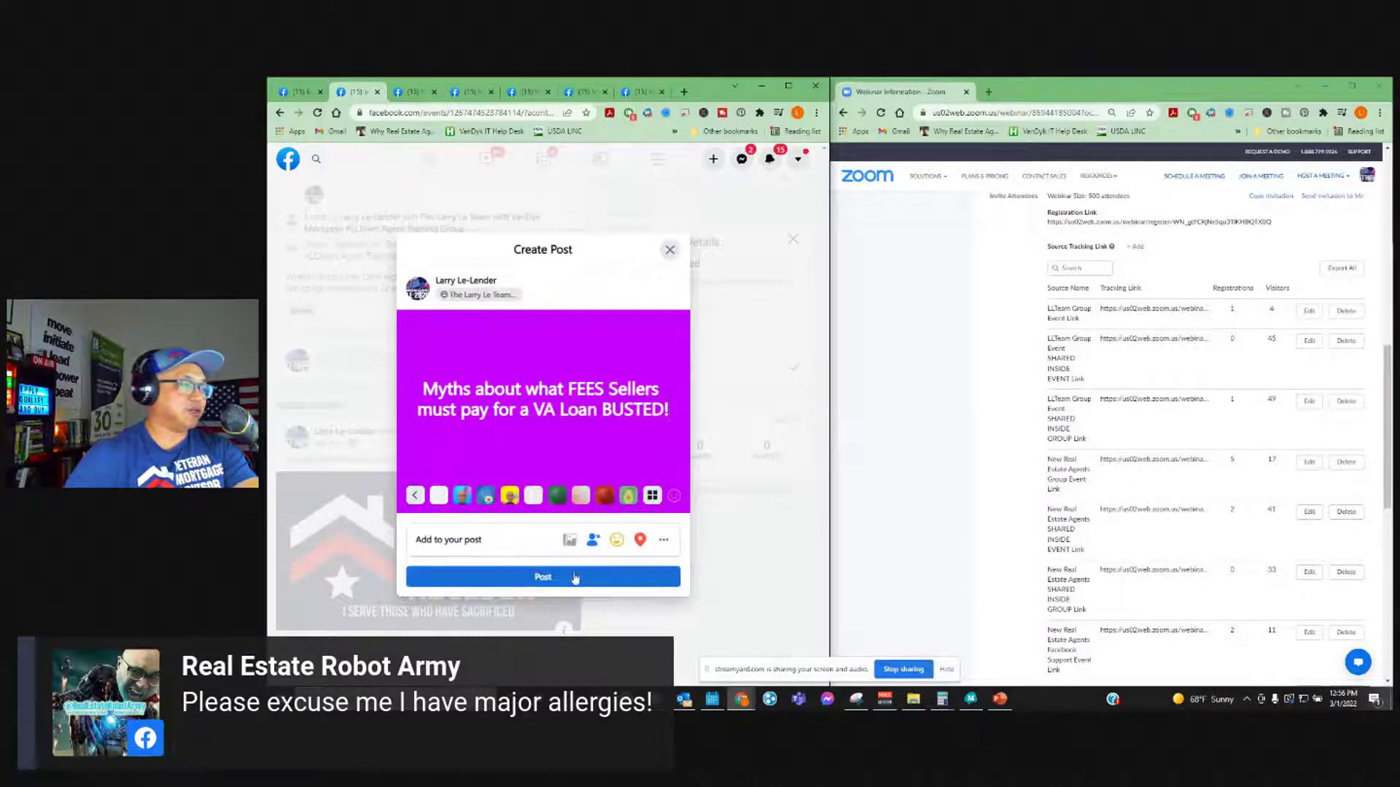
left_click(543, 575)
scroll(459, 423, "down", 1)
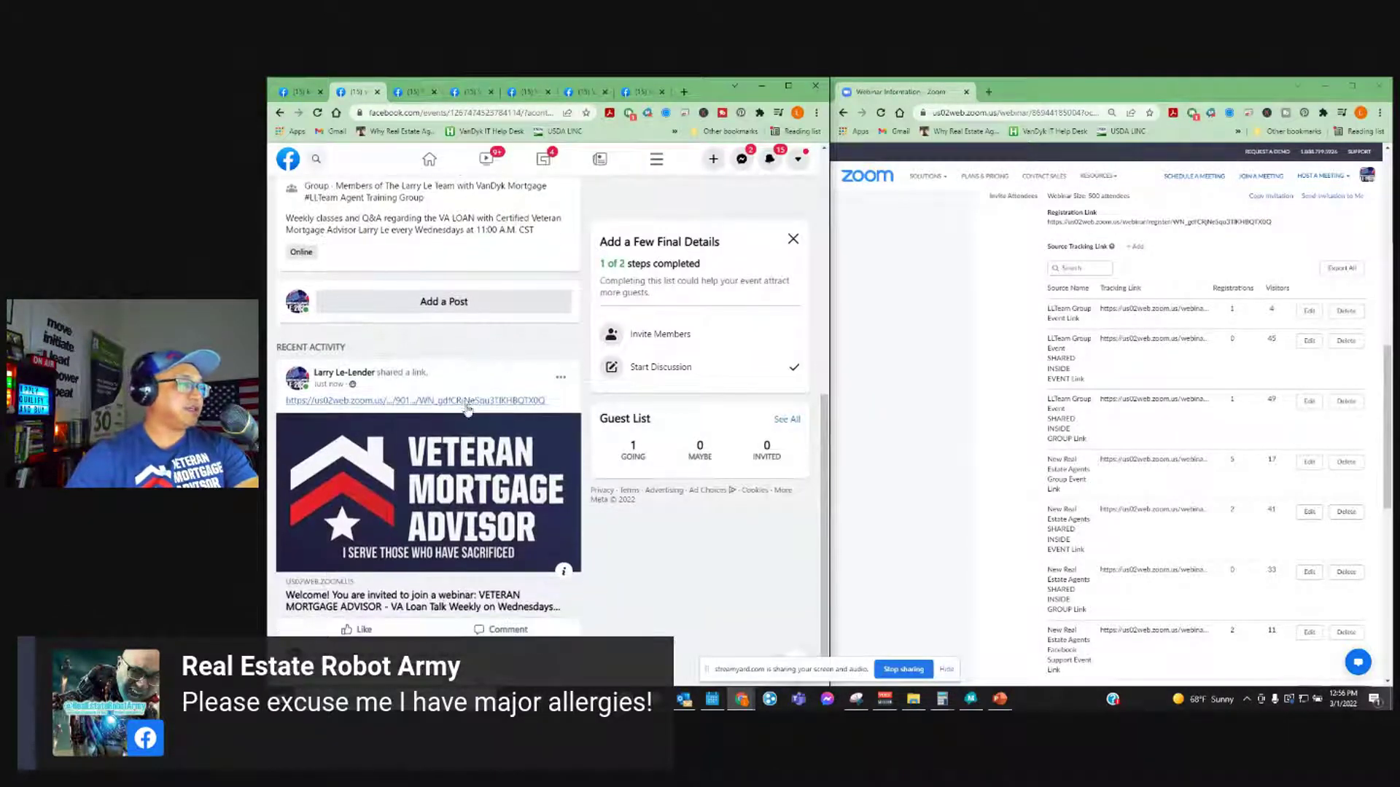
scroll(435, 507, "up", 4)
scroll(450, 543, "down", 9)
scroll(478, 416, "up", 1)
scroll(488, 401, "down", 1)
scroll(432, 475, "up", 3)
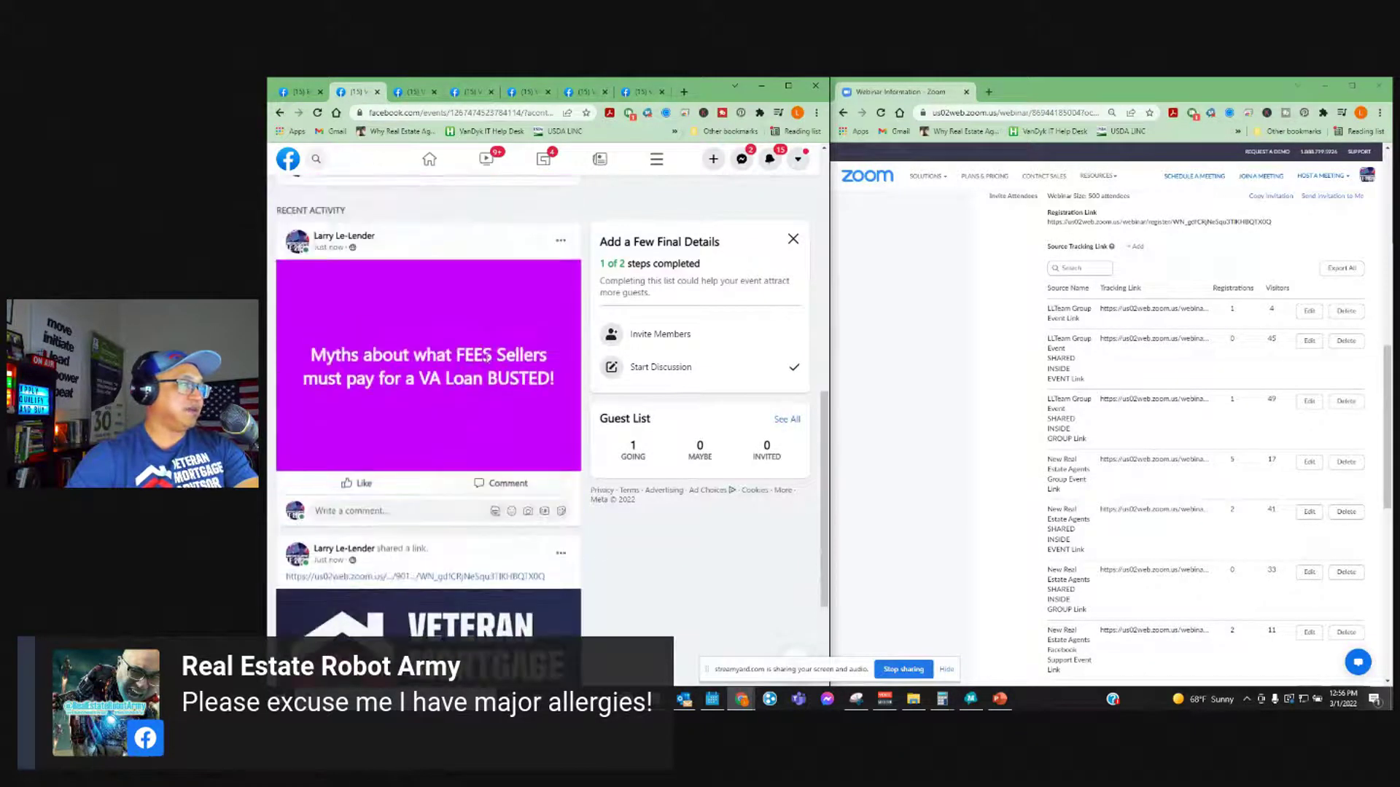
- Open the February 23 New Real Estate Agents event and copy Zoom's "New Real Estate Agents SHARED INSIDE EVENT Link" tracking link
scroll(503, 462, "down", 3)
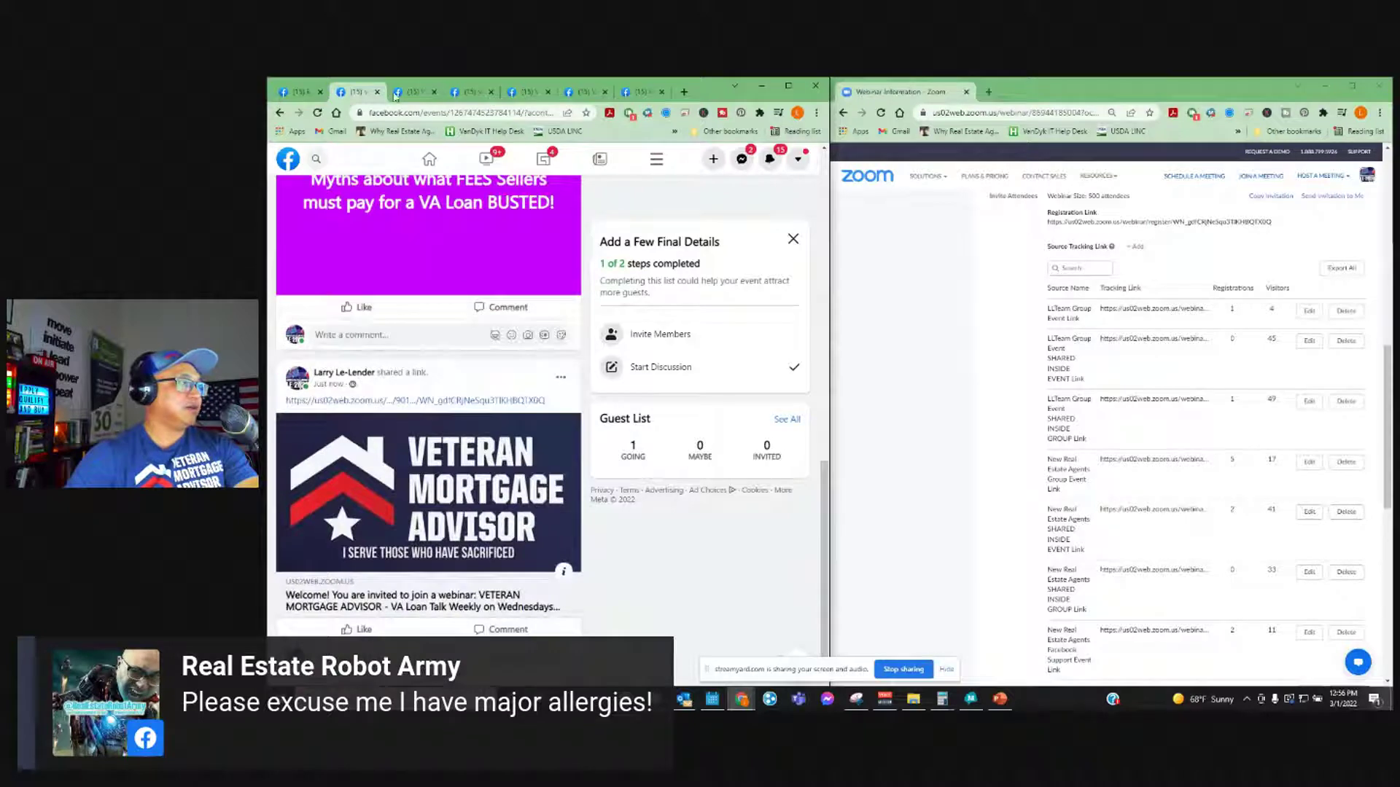
left_click(412, 95)
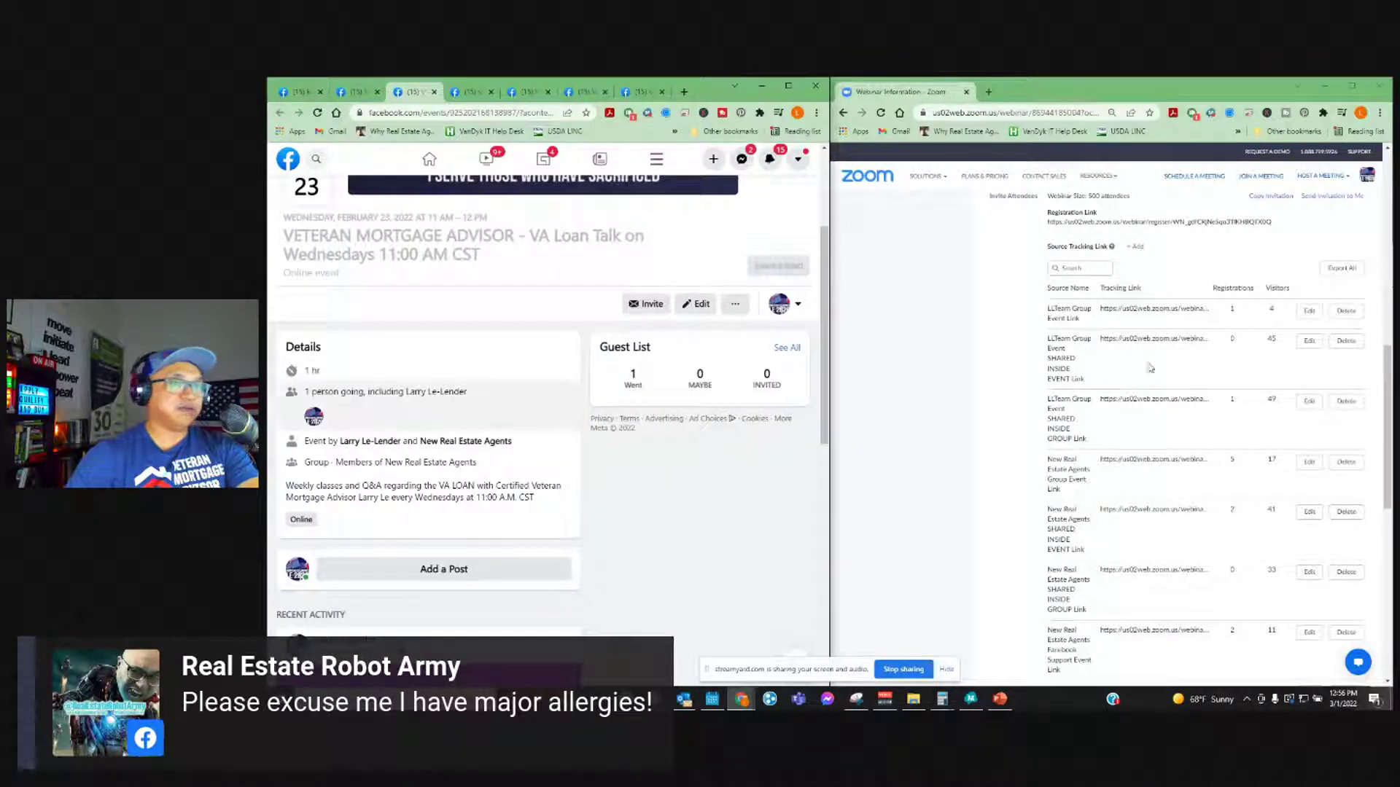
scroll(1094, 377, "down", 2)
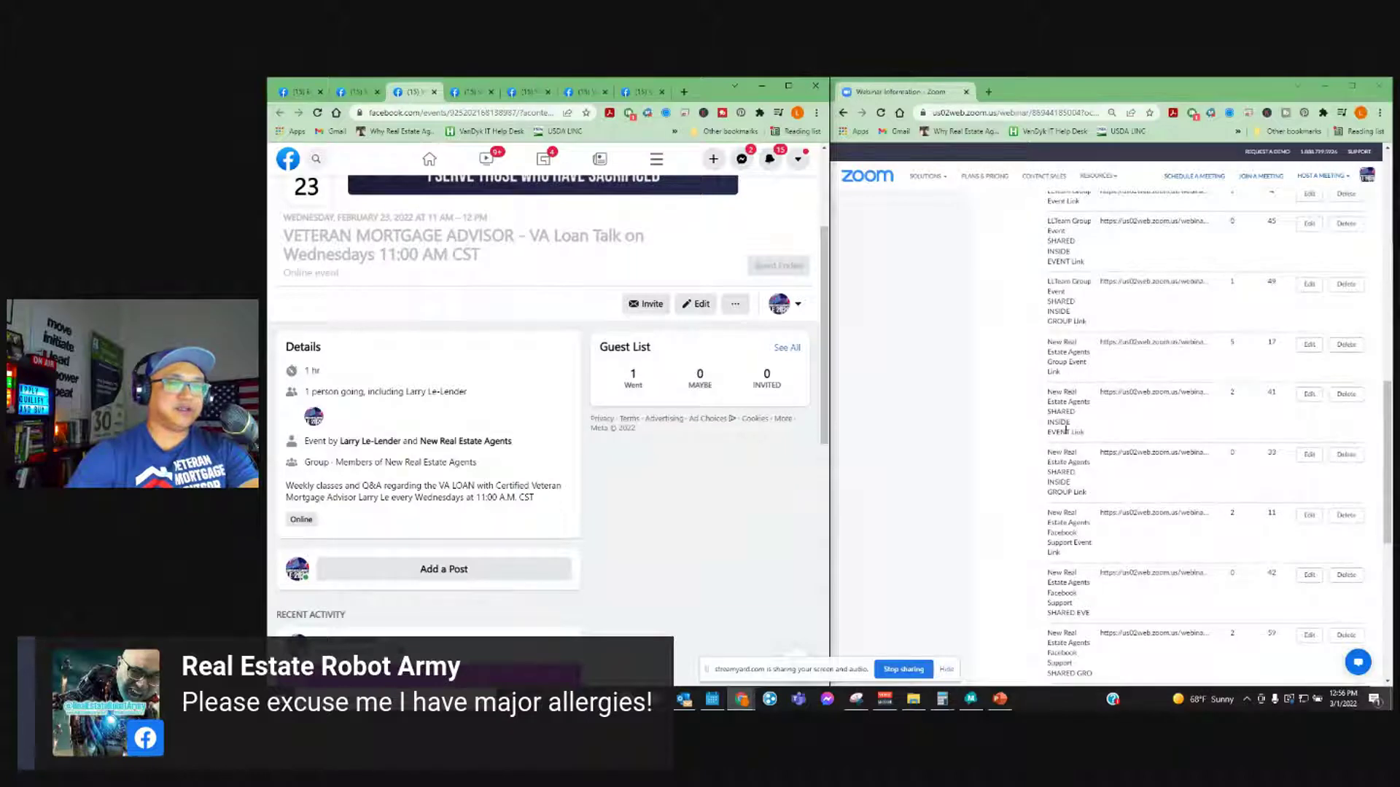
left_click(1103, 410)
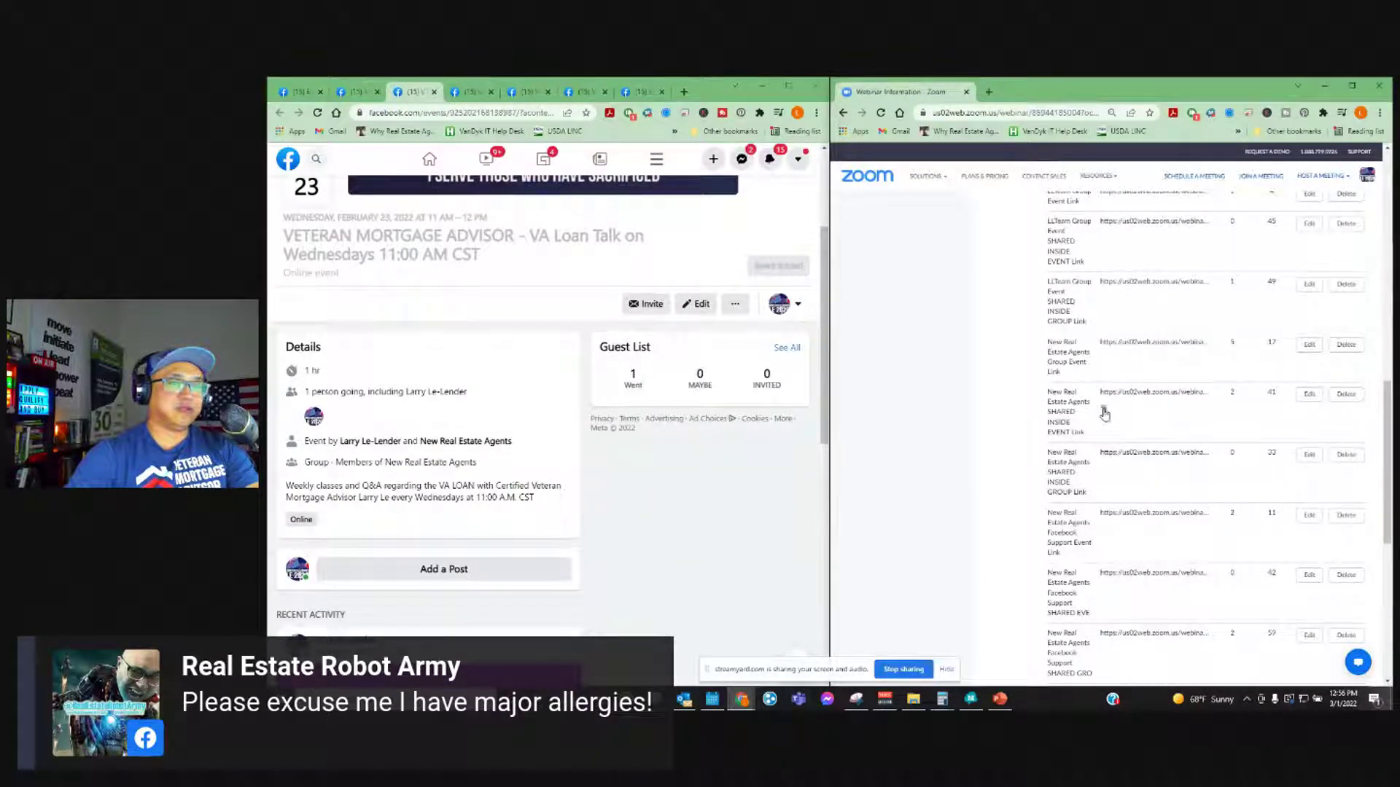
- Duplicate the February 23 New Real Estate Agents event and create the copy for March 2, 2022, 11:00 AM to 12:00 PM
left_click(422, 579)
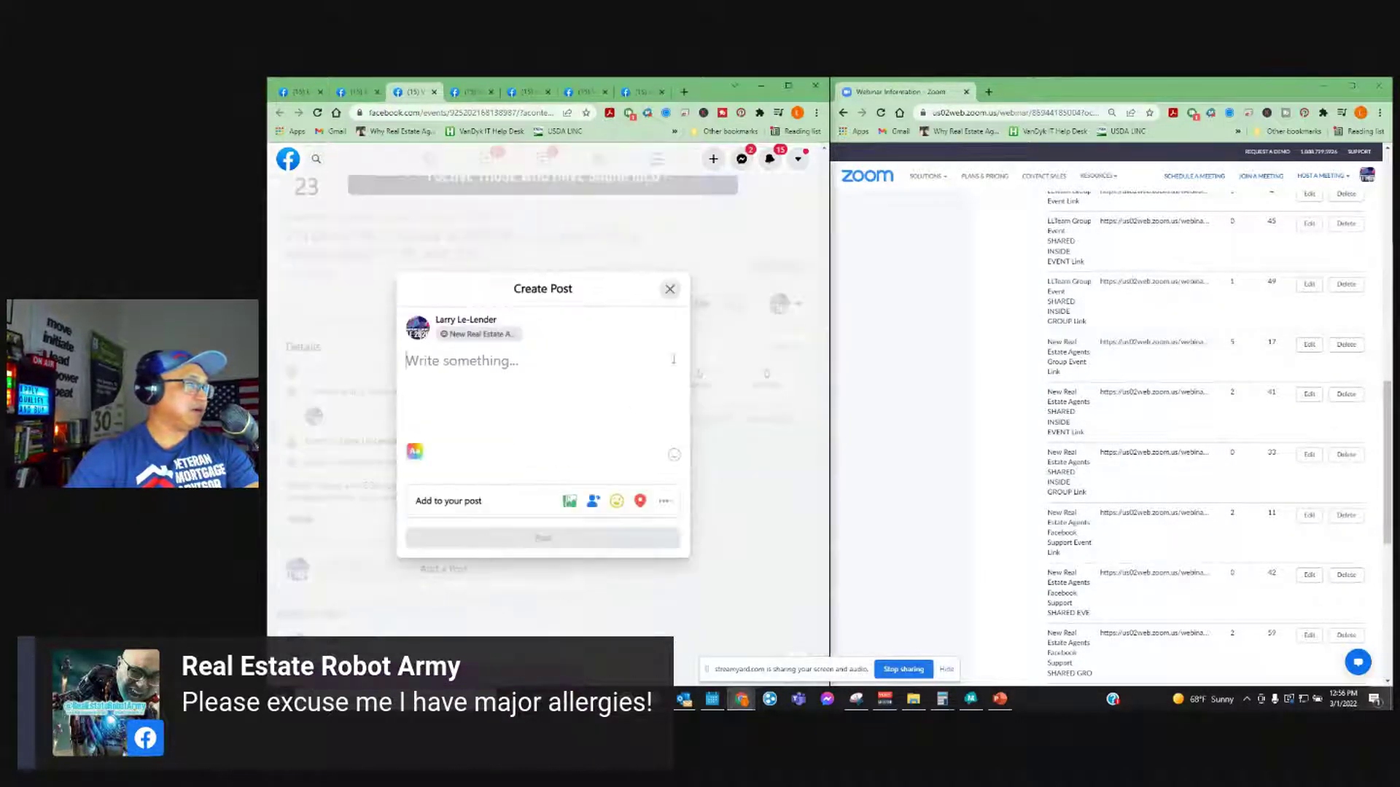
left_click(666, 288)
left_click(735, 304)
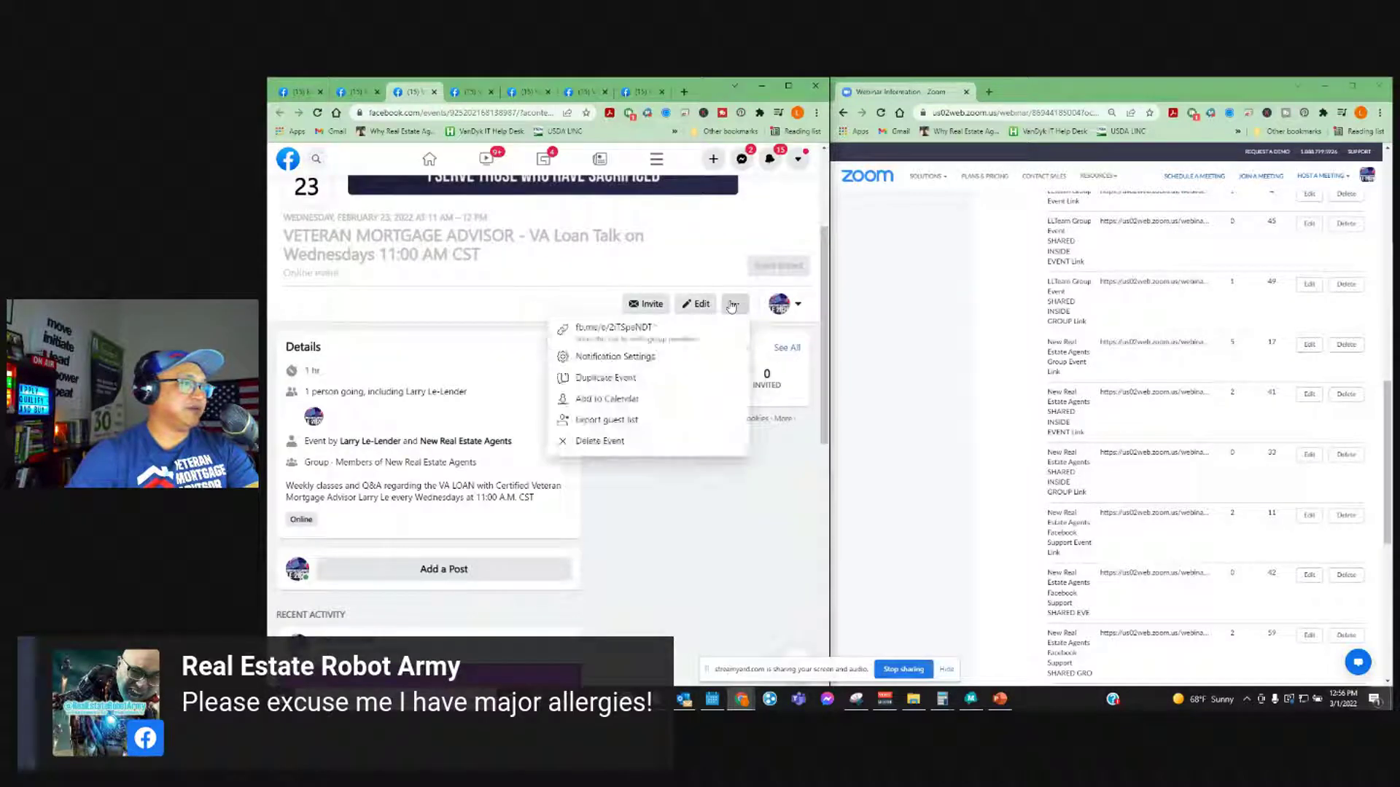
left_click(633, 378)
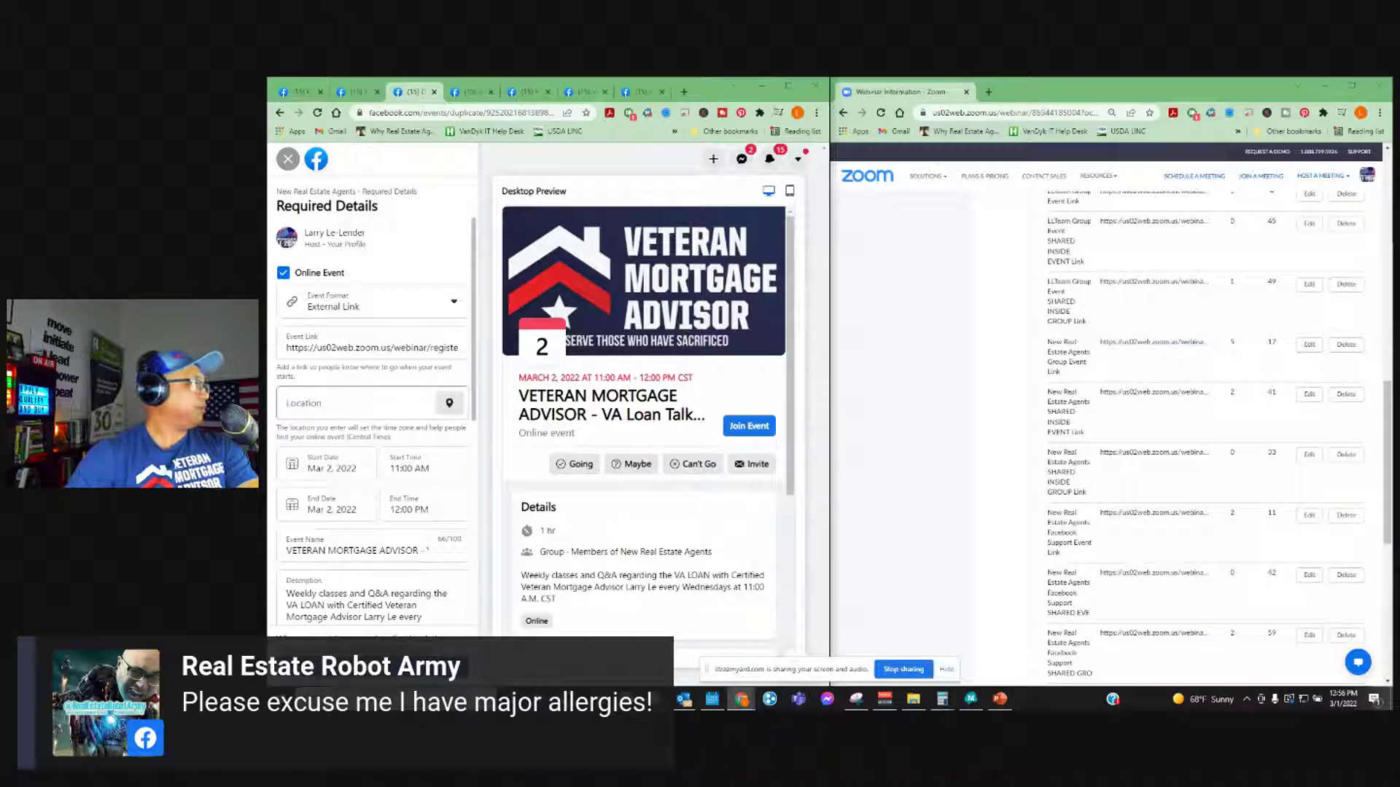
left_click(386, 667)
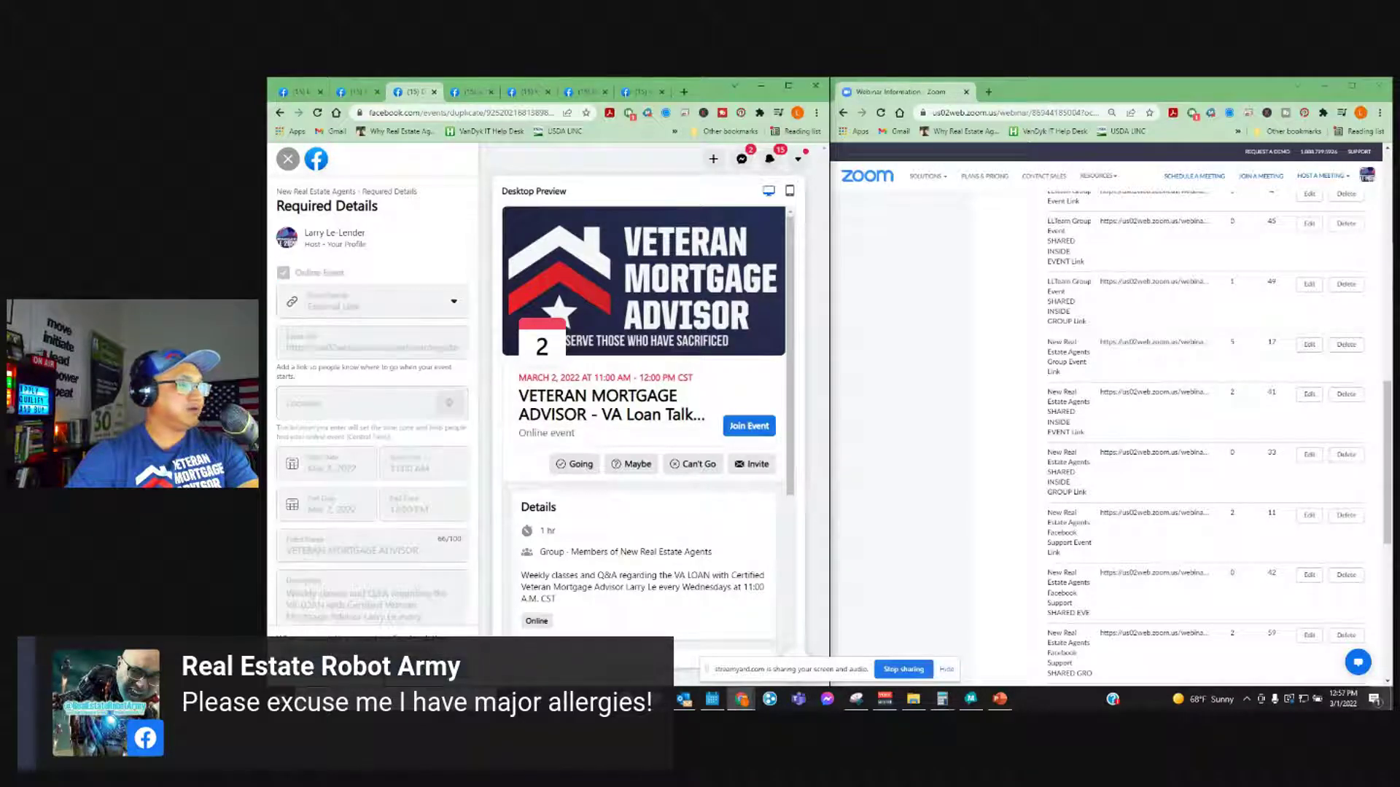
- Start duplicating the New Real Estate Agents Facebook Support Group event and the Real Estate Agents That REALLY Work event
left_click(455, 87)
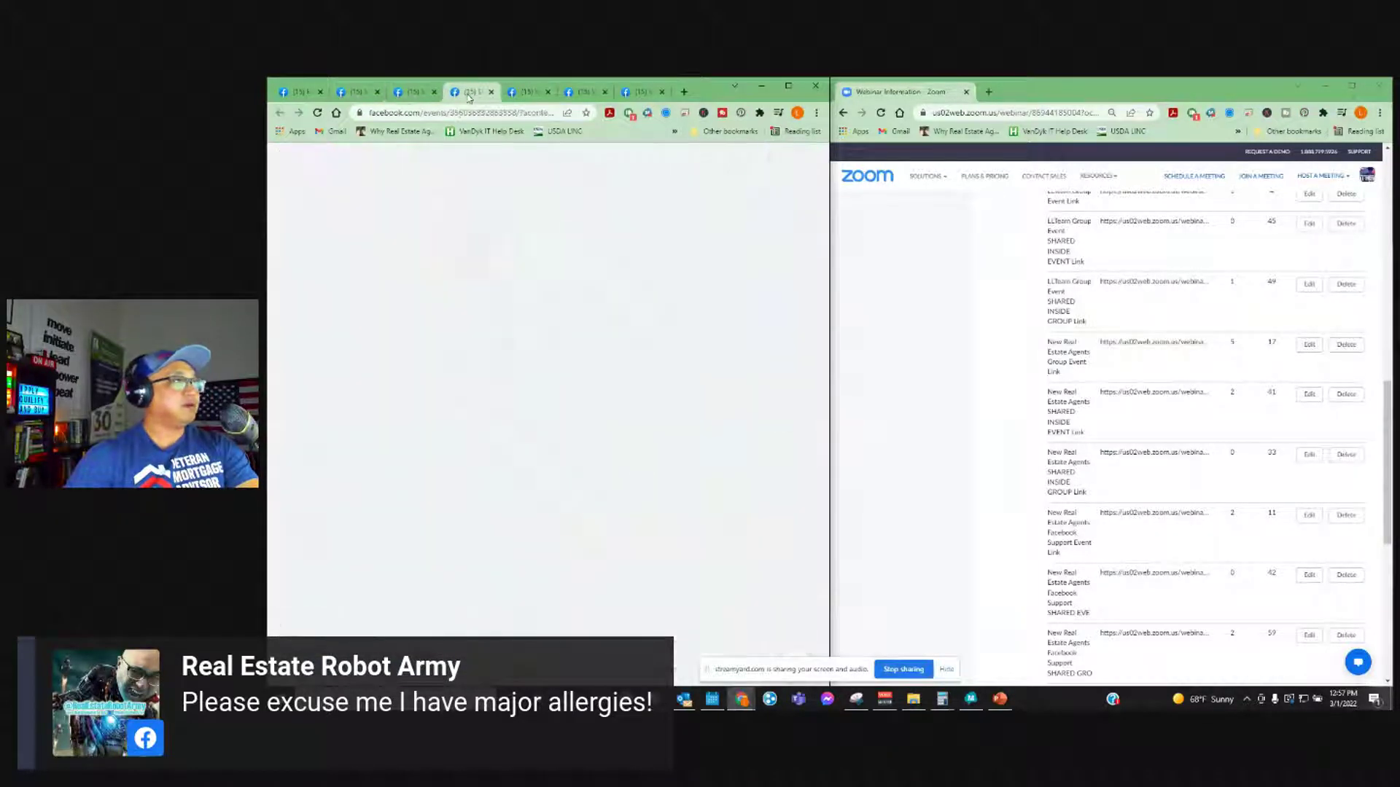
left_click(738, 306)
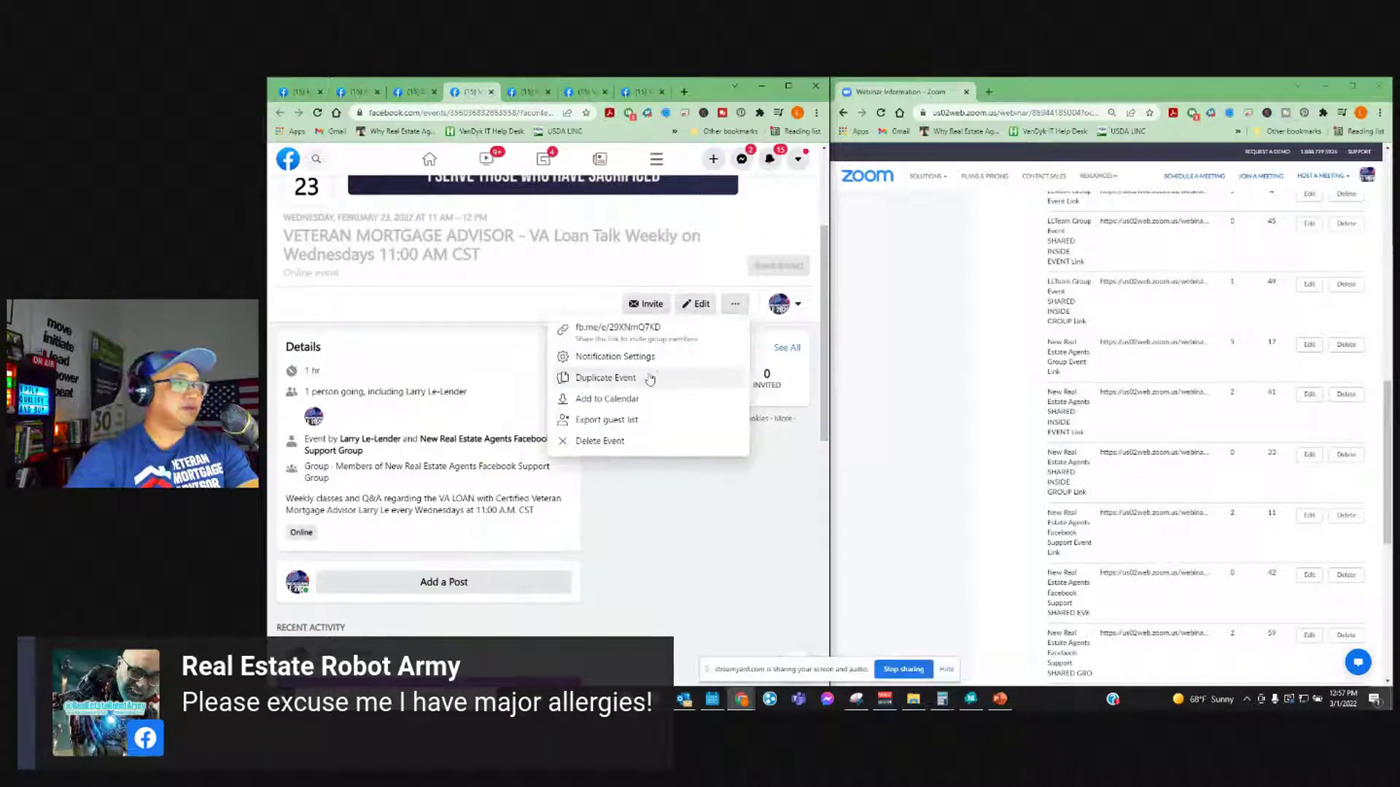
left_click(606, 377)
left_click(526, 92)
left_click(735, 303)
left_click(621, 377)
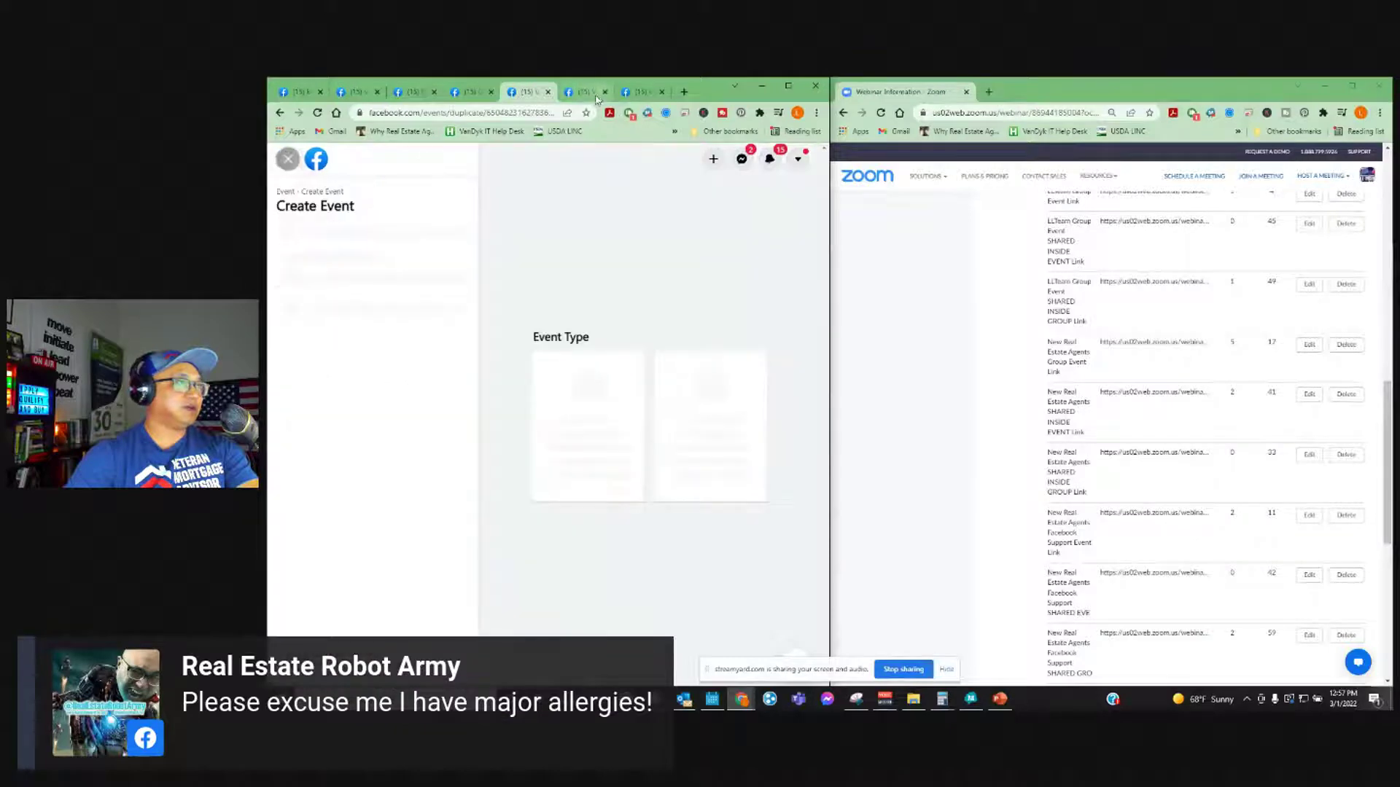
- Start duplicating the TikTok For Real Estate Agents event and the personal profile's VETERAN MORTGAGE ADVISOR event
left_click(583, 92)
left_click(736, 309)
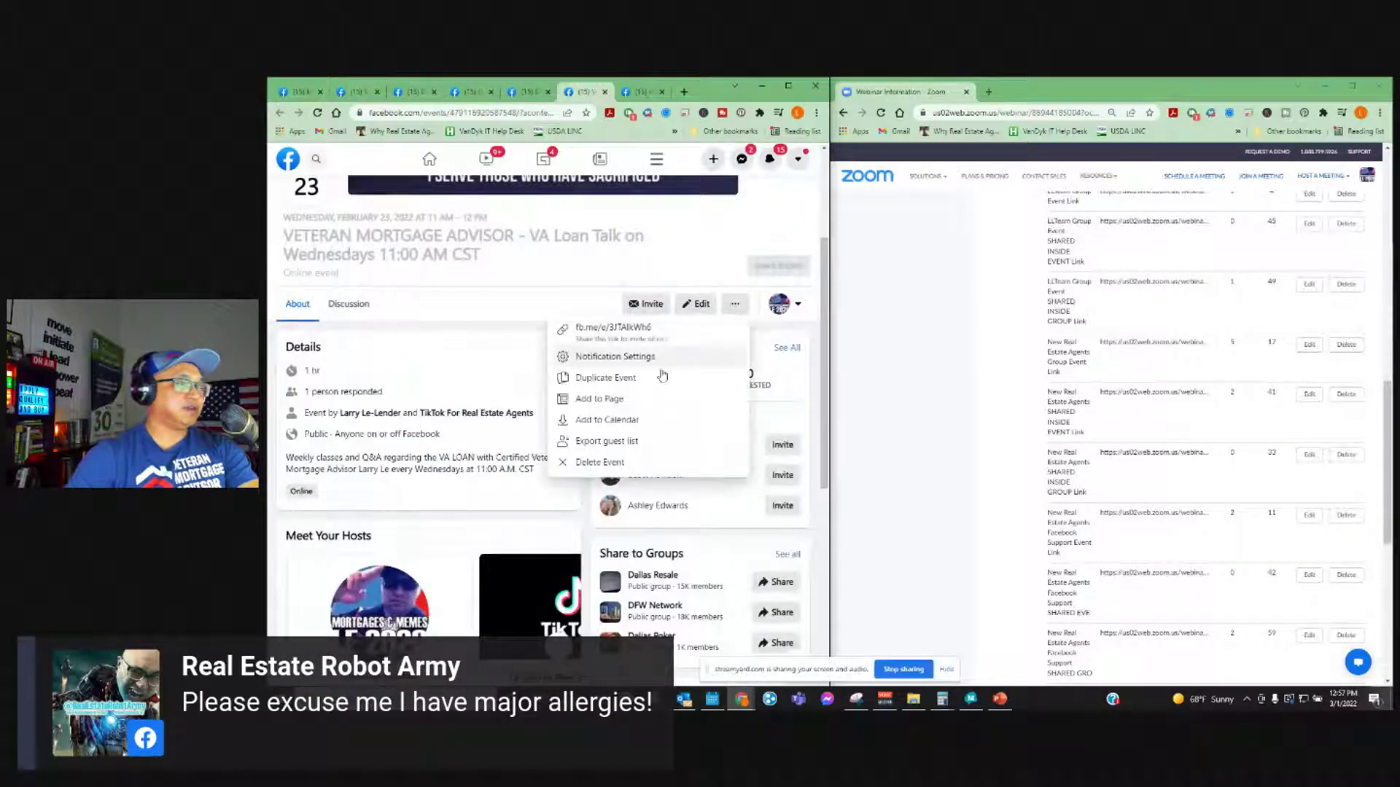
left_click(616, 378)
left_click(640, 91)
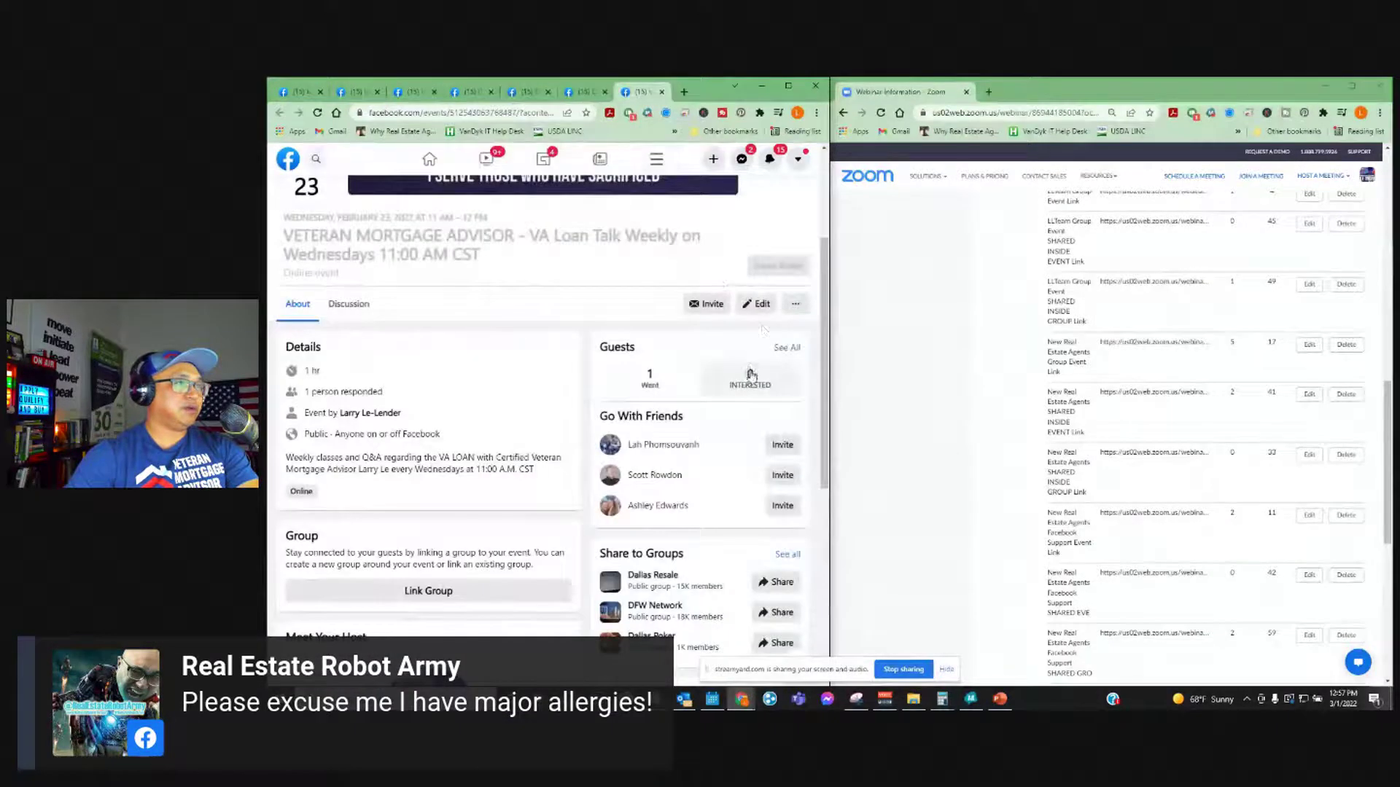
left_click(794, 303)
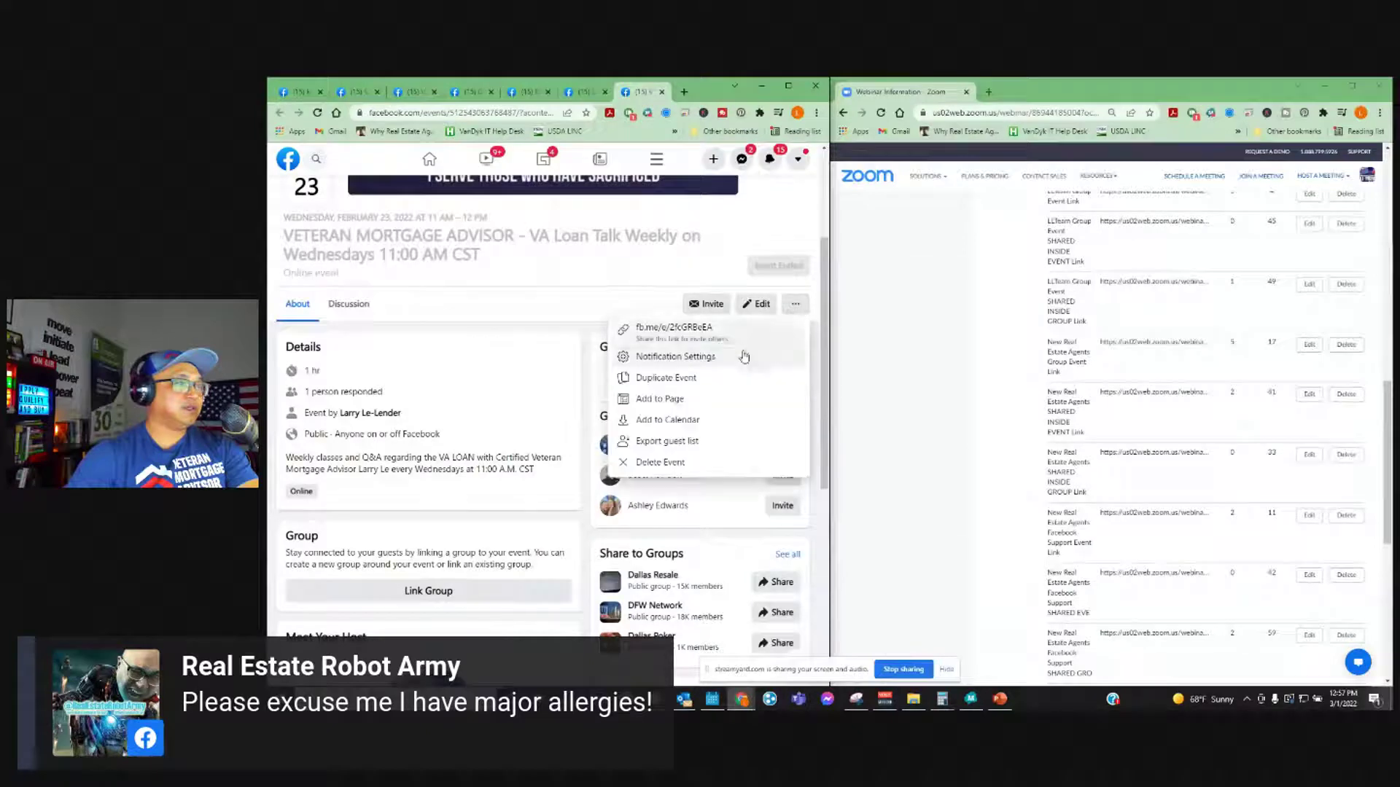
left_click(665, 378)
- Create the duplicated March 2 events for the Facebook Support Group, Real Estate Agents That REALLY Work and TikTok For Real Estate Agents
left_click(413, 93)
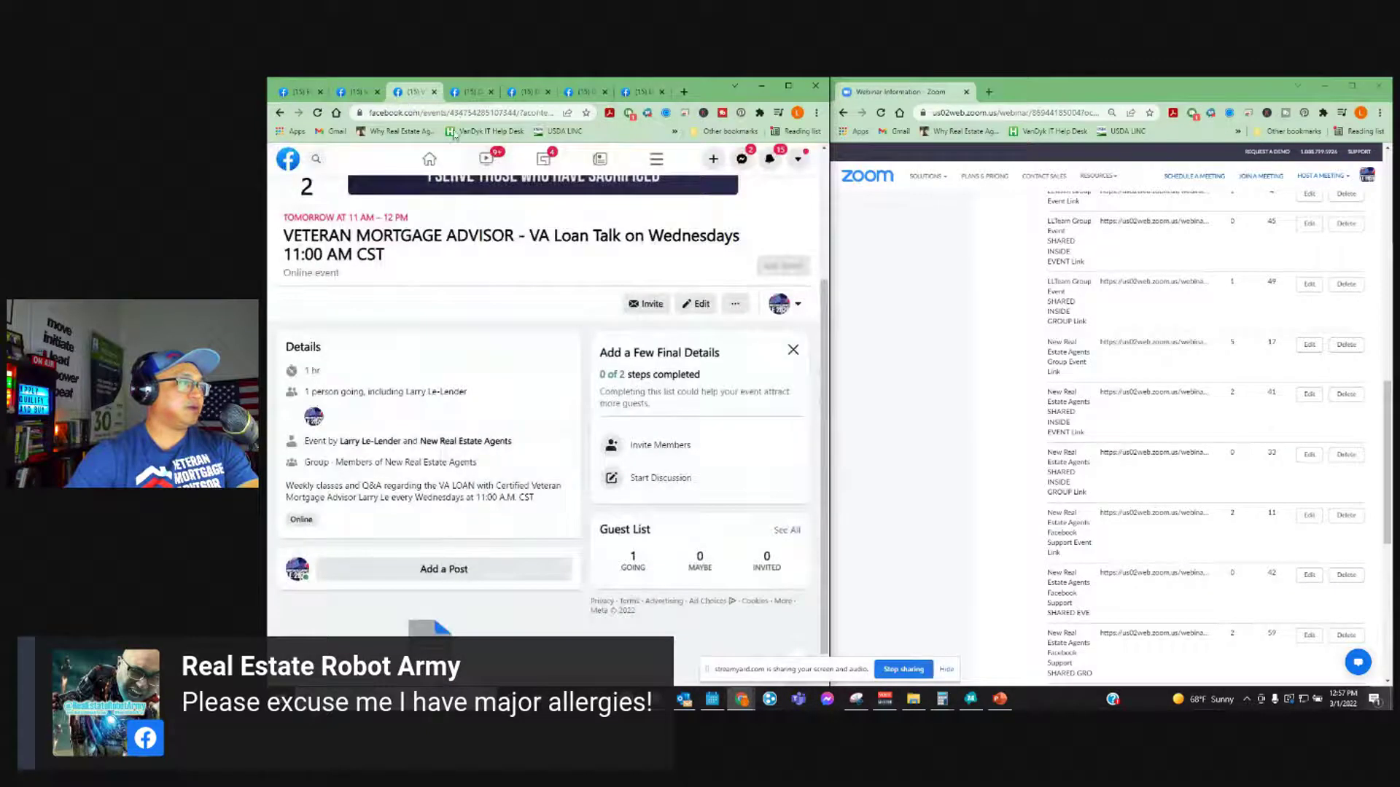
left_click(471, 98)
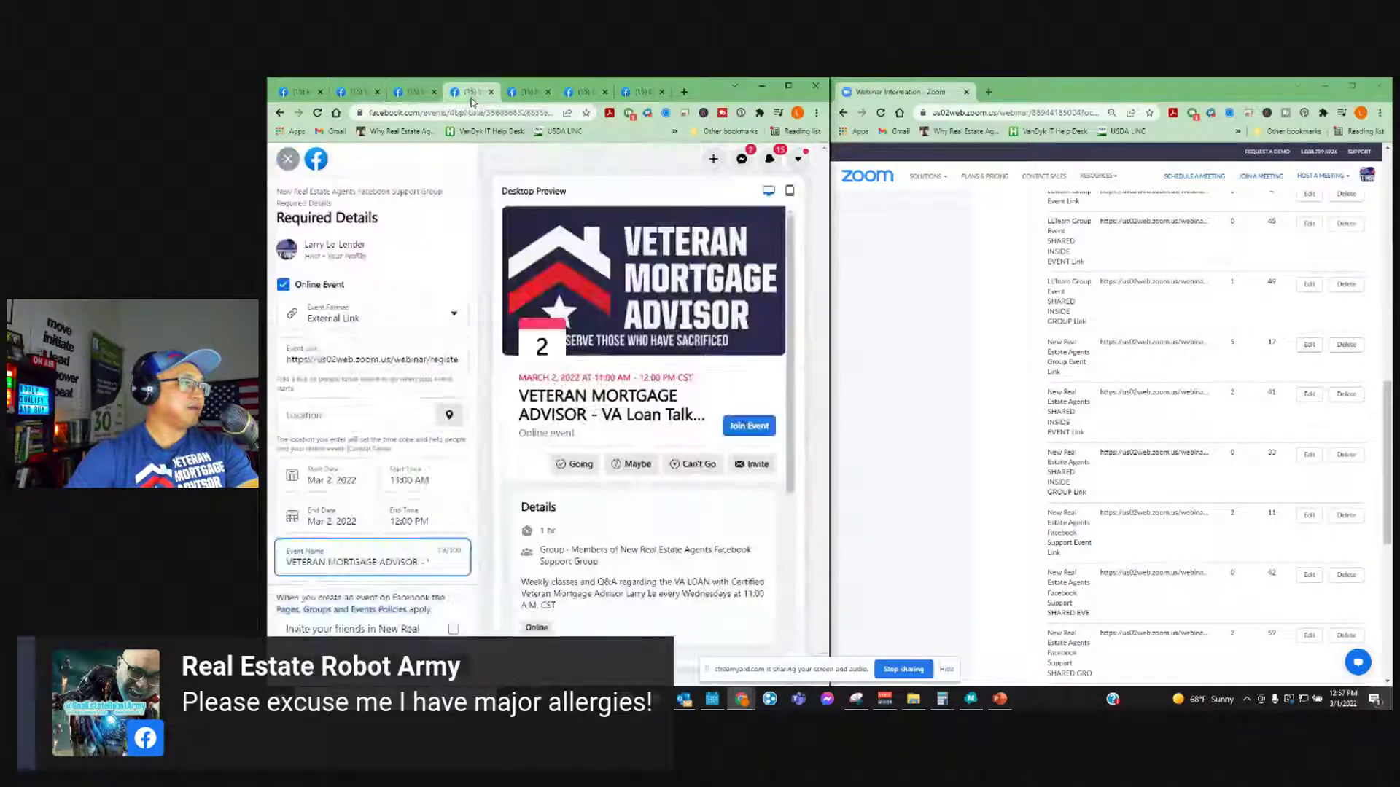
left_click(526, 93)
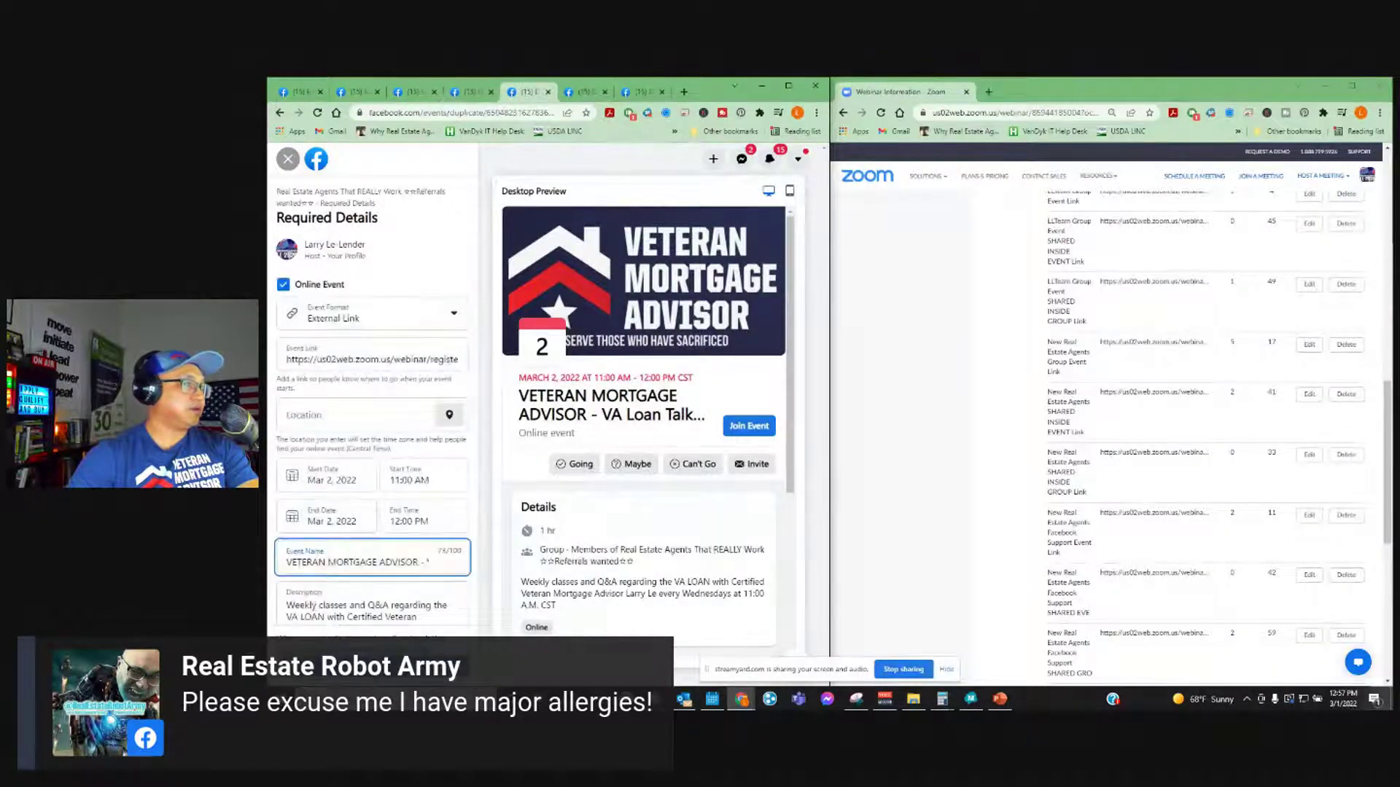
left_click(583, 96)
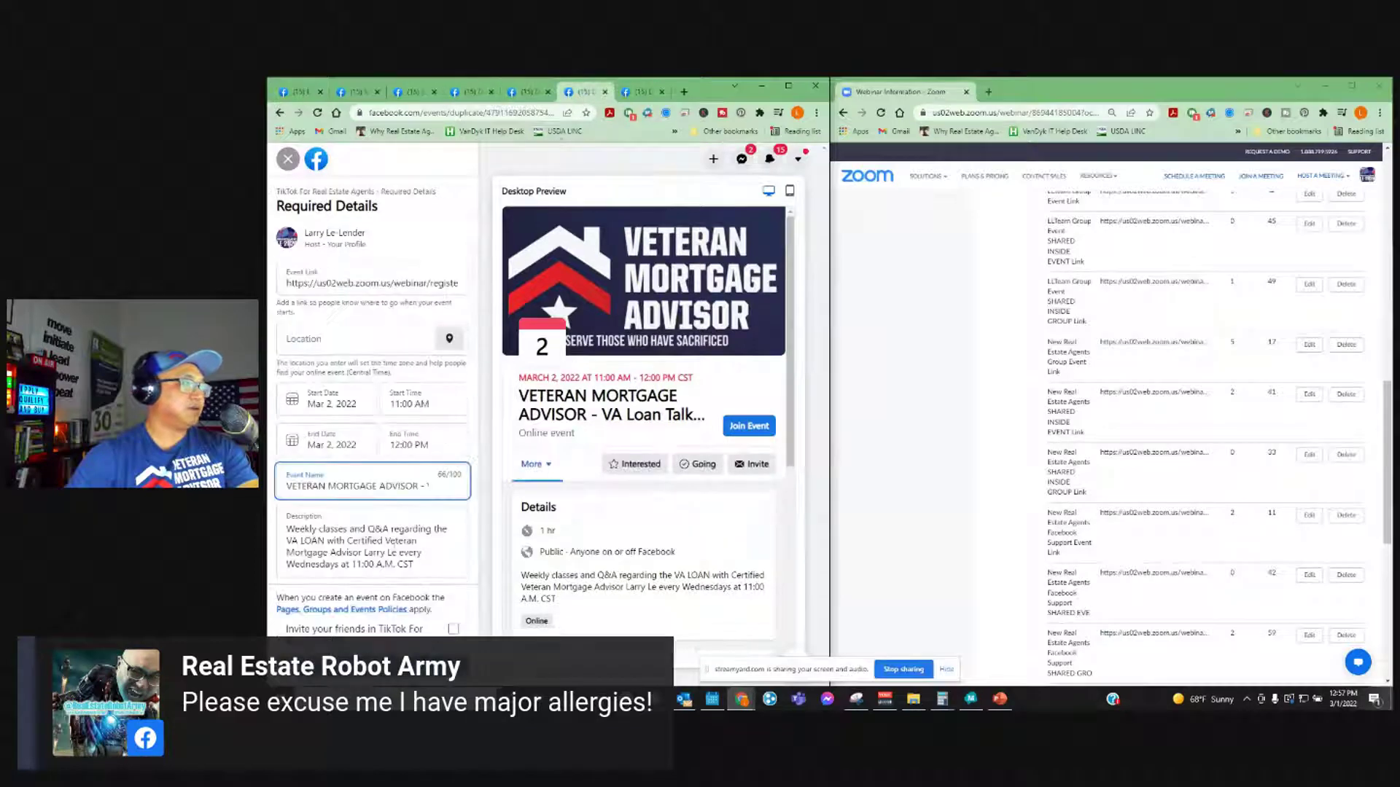
- Set the personal profile's duplicated event to Public Event and review its required details and event page options
left_click(636, 96)
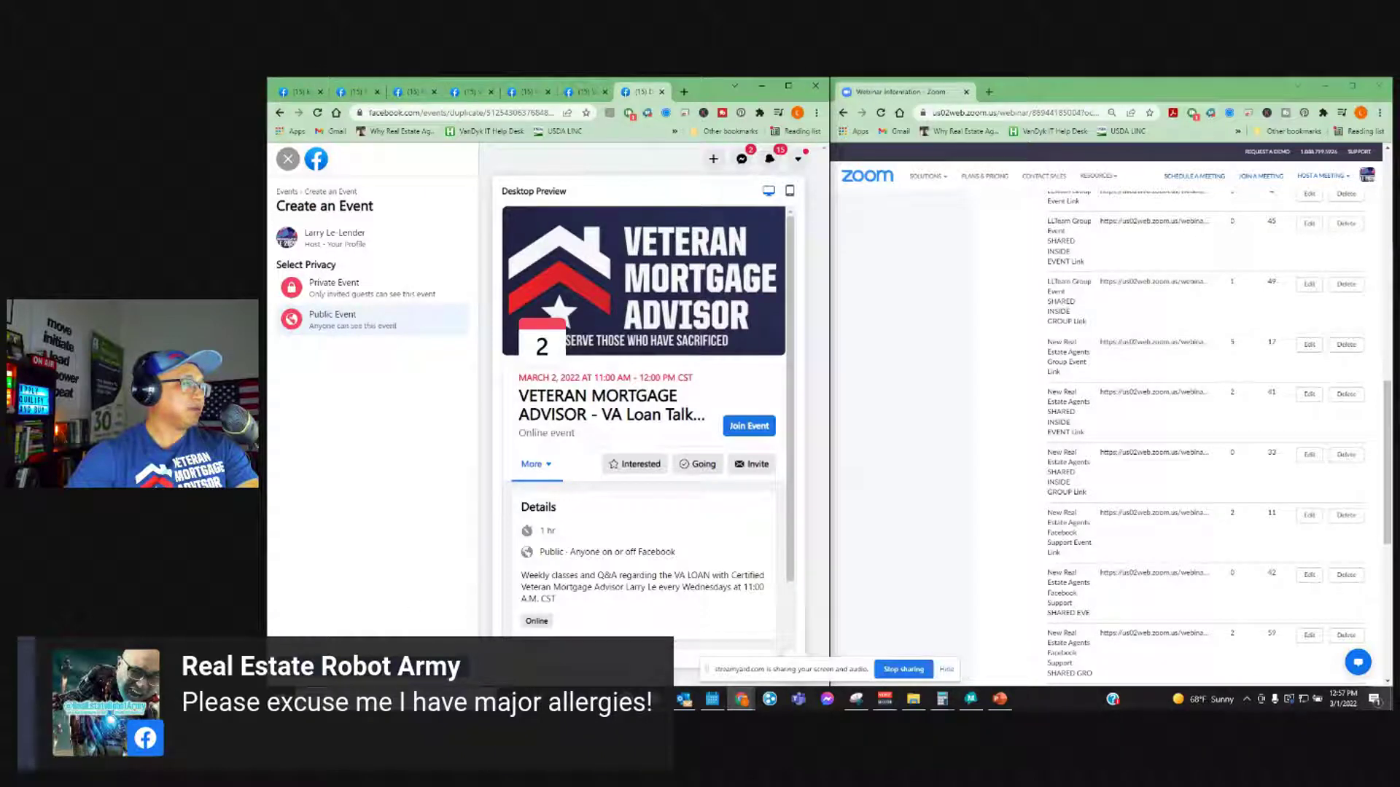
left_click(336, 315)
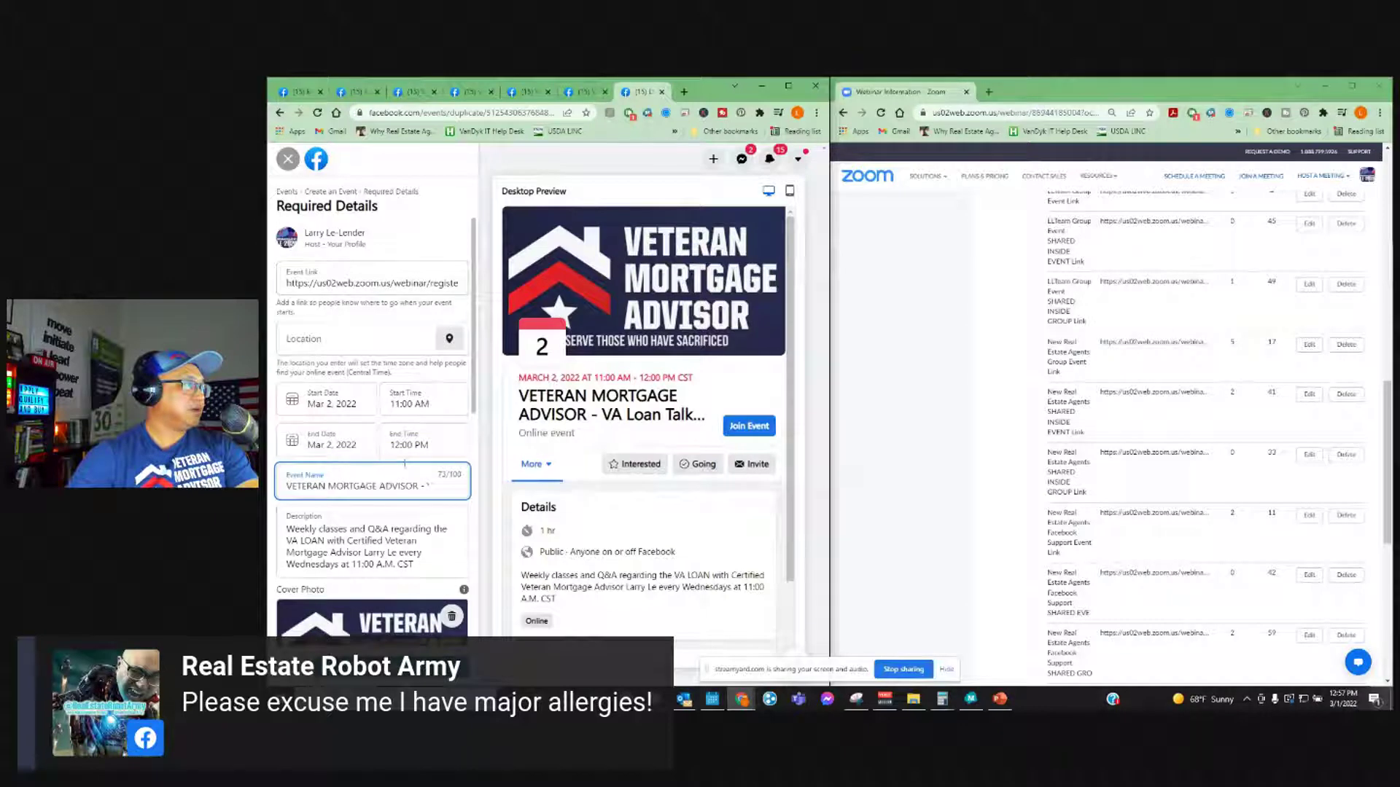
scroll(393, 539, "down", 5)
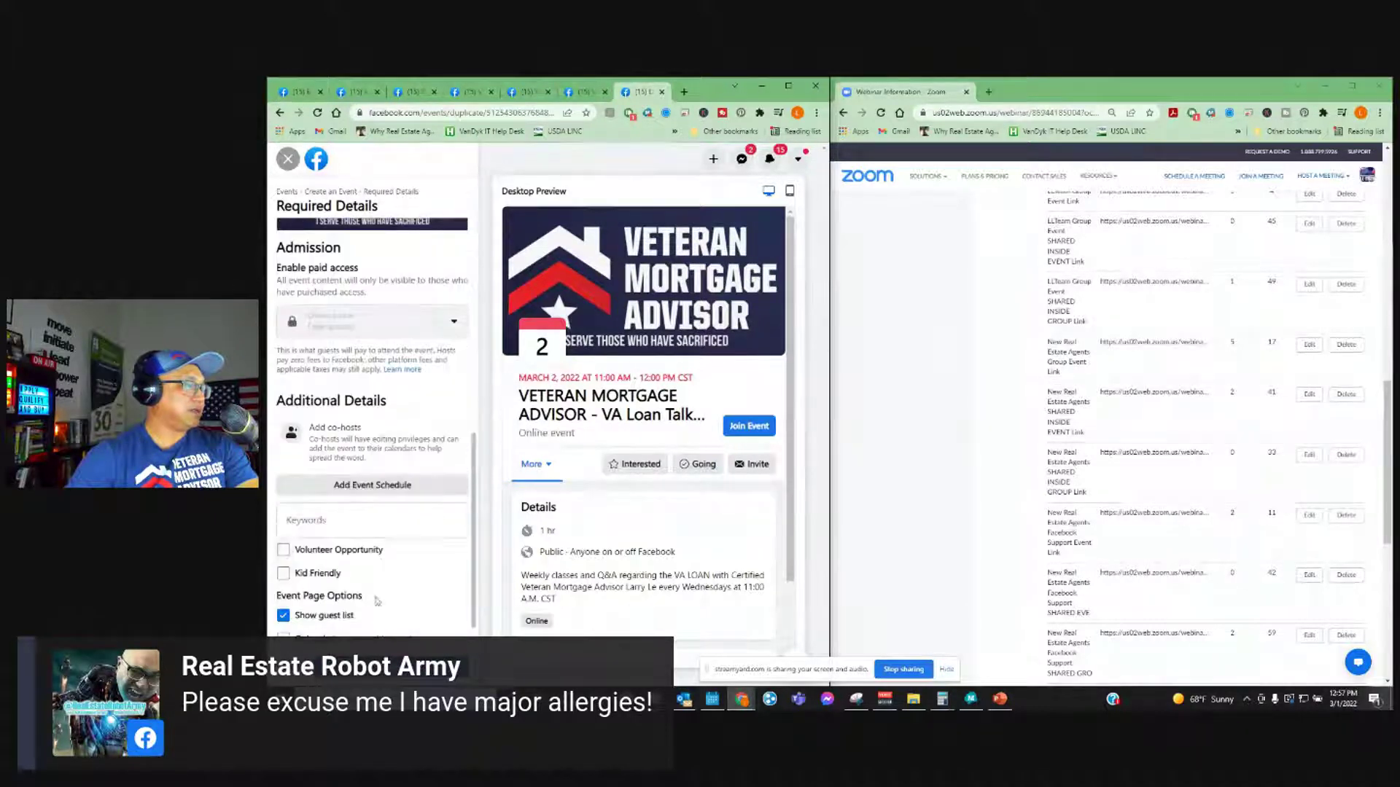
scroll(375, 597, "down", 1)
scroll(362, 426, "up", 3)
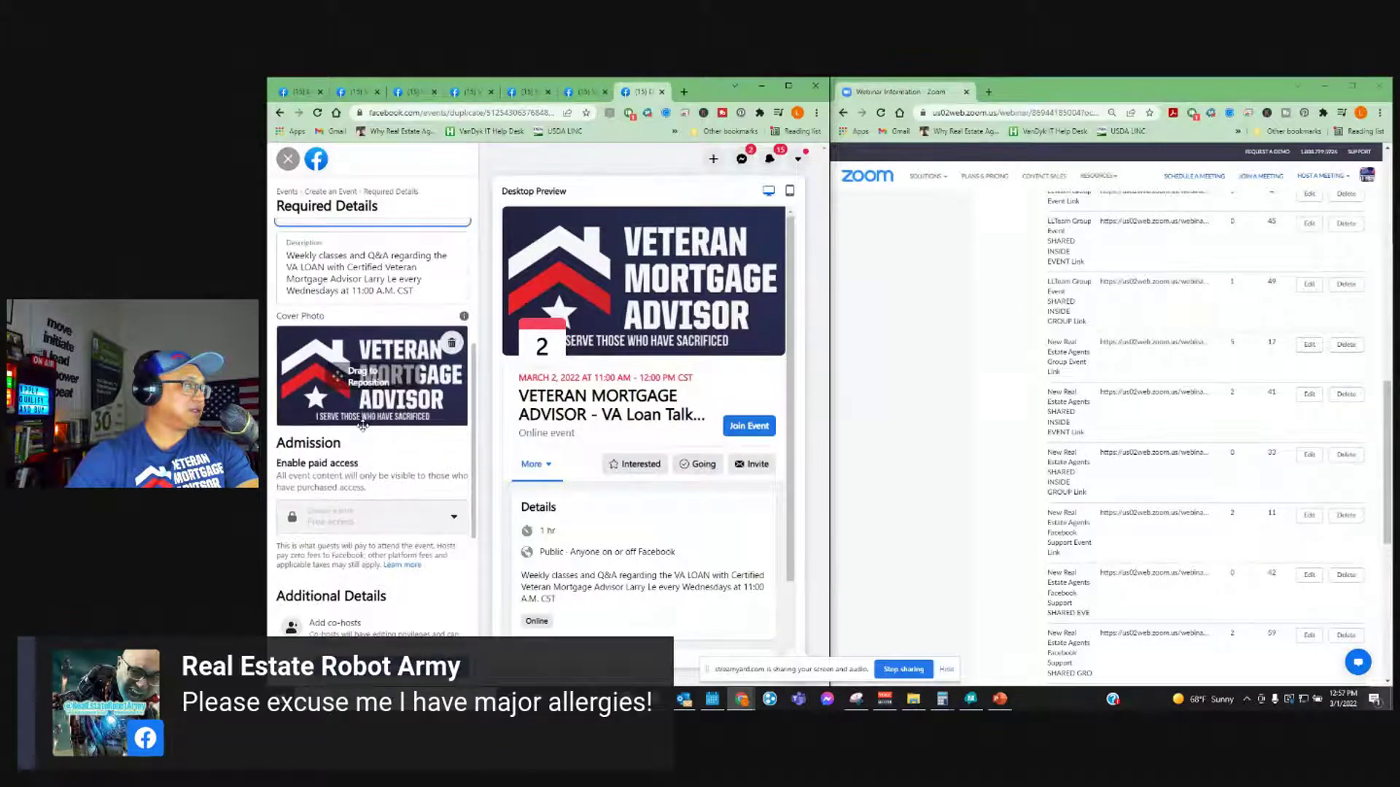
scroll(359, 527, "up", 3)
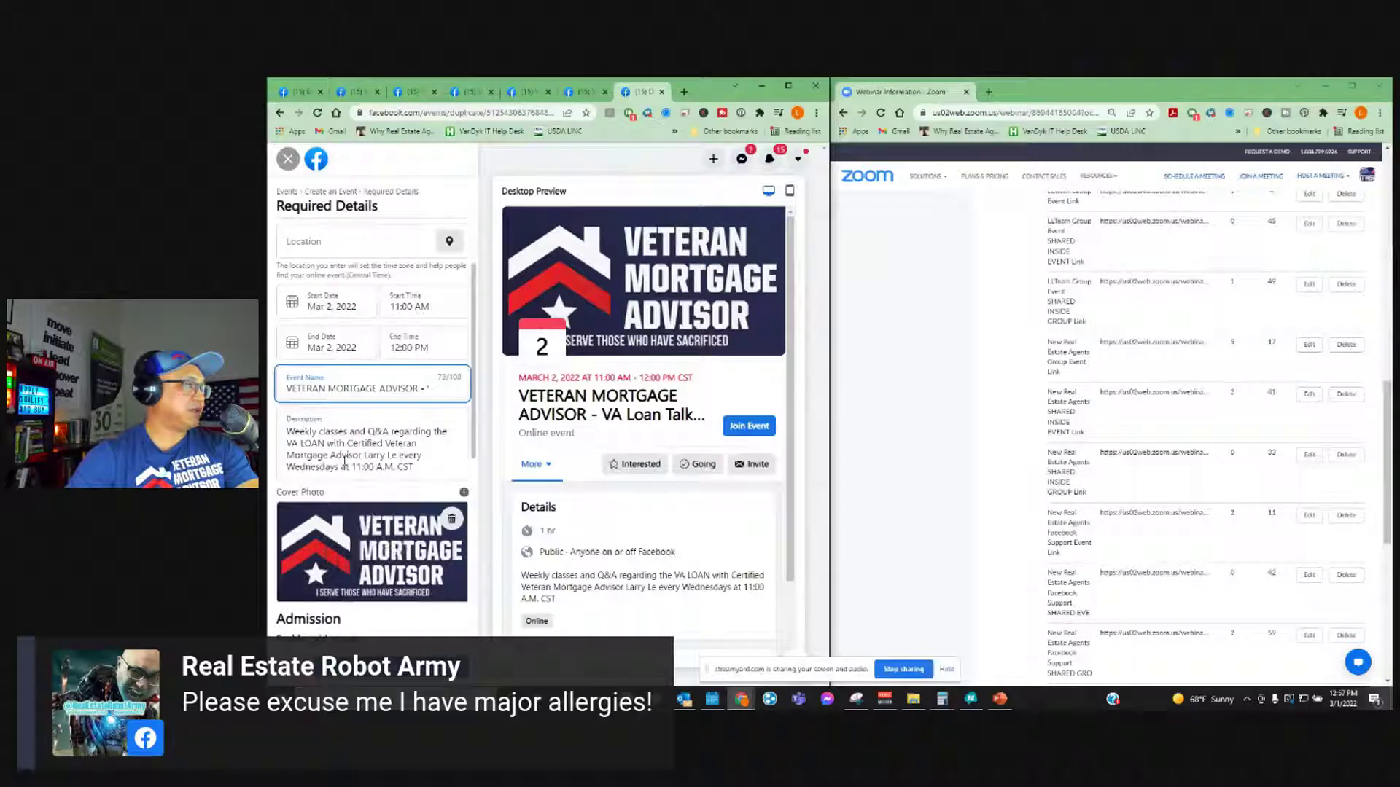
scroll(356, 486, "down", 4)
scroll(355, 485, "down", 5)
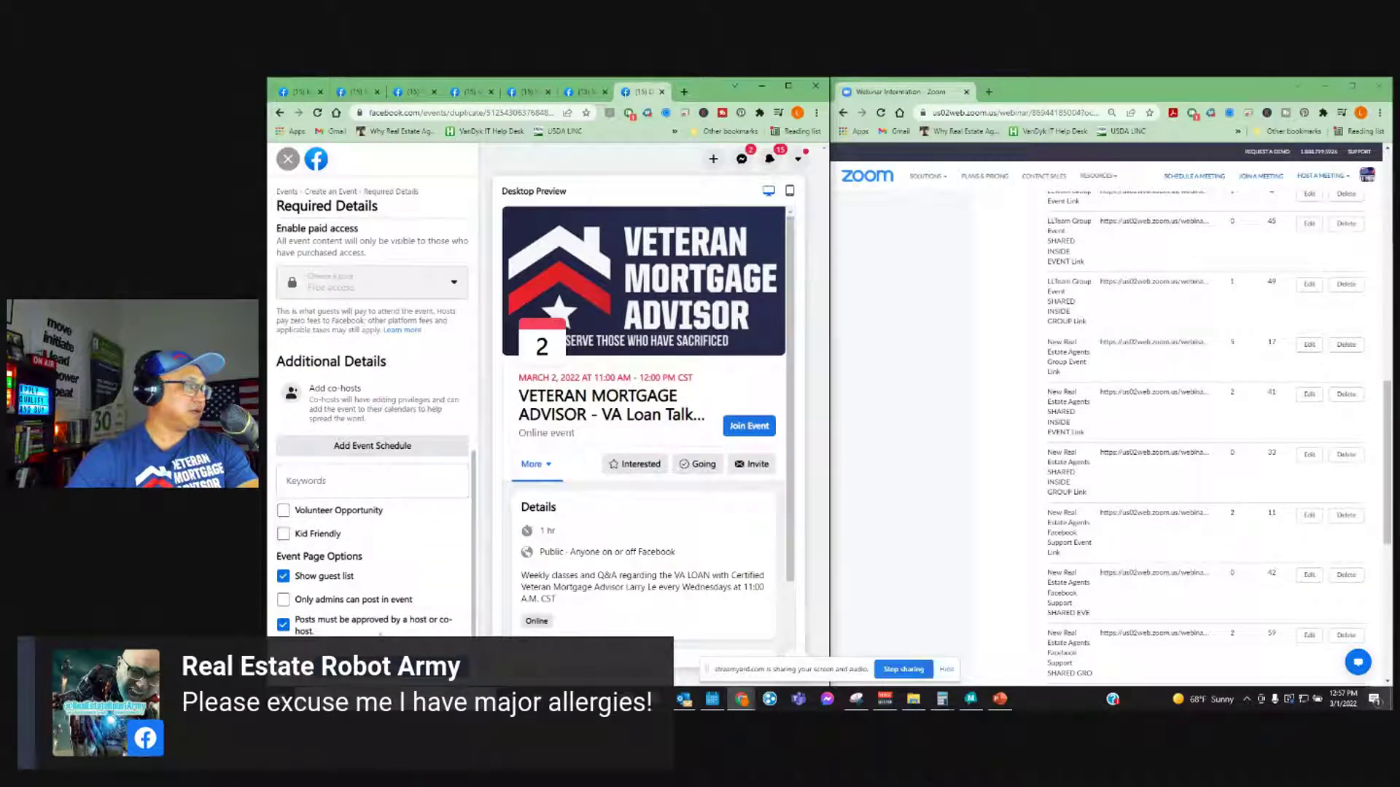
- Publish the copied Zoom tracking link as a post in the March 2 New Real Estate Agents event
left_click(352, 91)
scroll(475, 336, "up", 2)
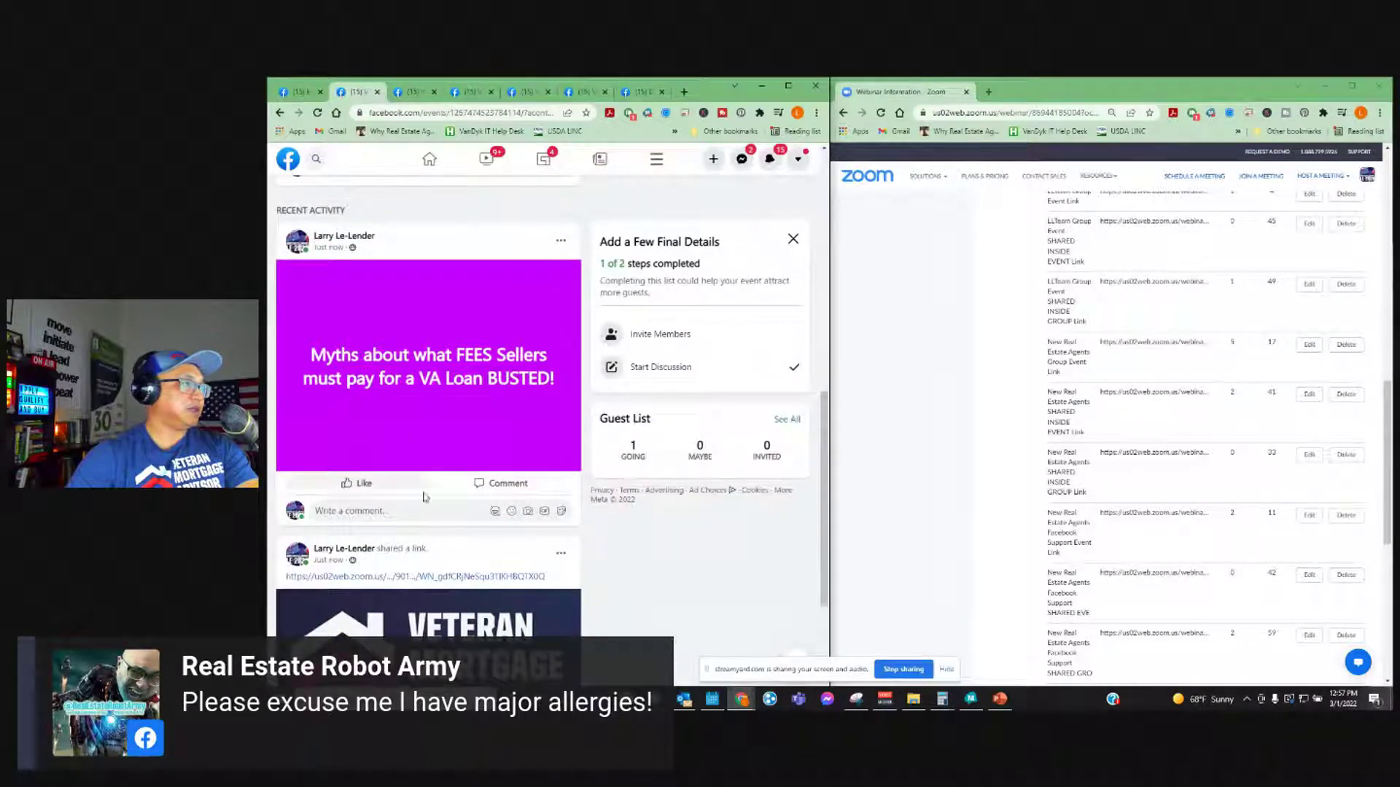
left_click(414, 94)
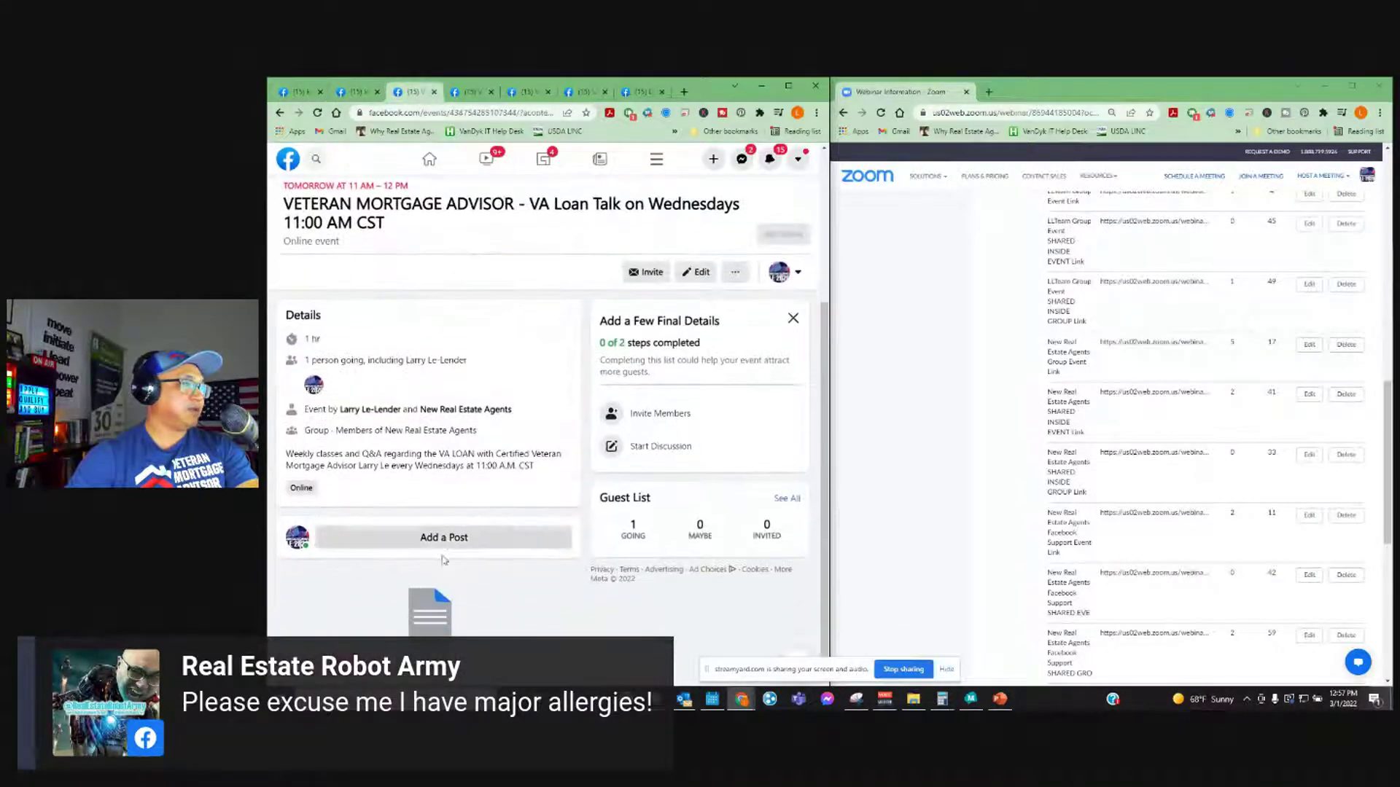
left_click(440, 538)
key("ctrl+v")
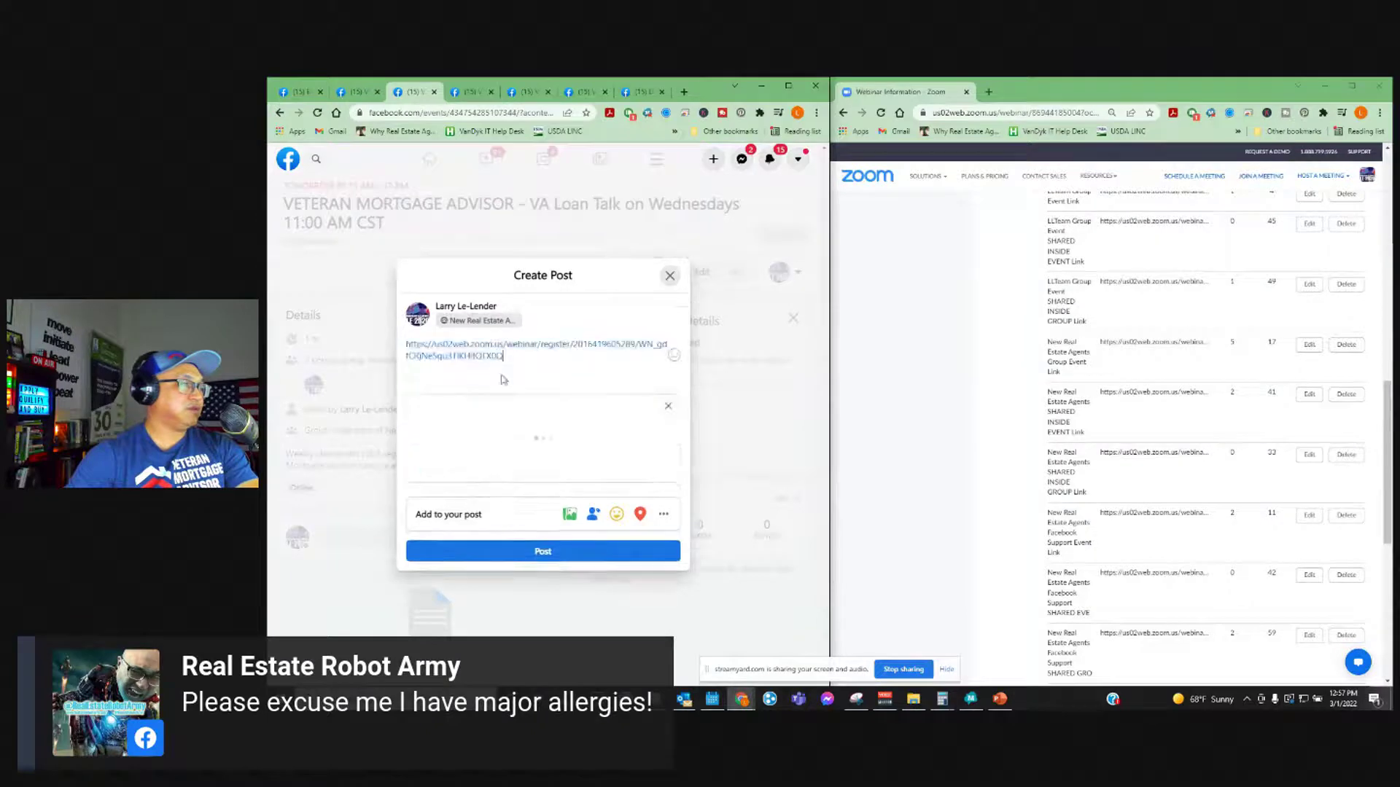
left_click(539, 606)
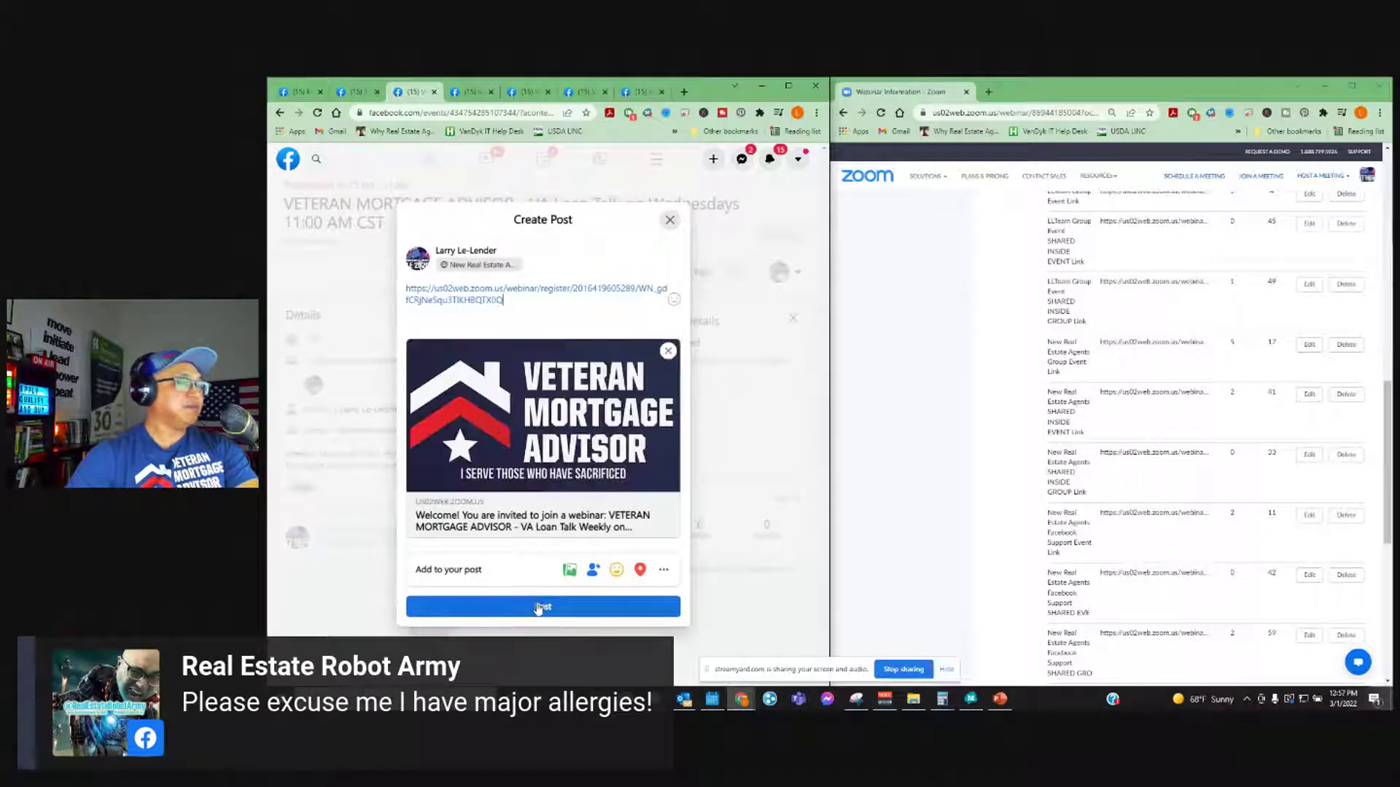
- Copy Zoom's "New Real Estate Agents Facebook Support SHARED EVE" tracking link and publish it as a post in that group's March 2 event
left_click(470, 92)
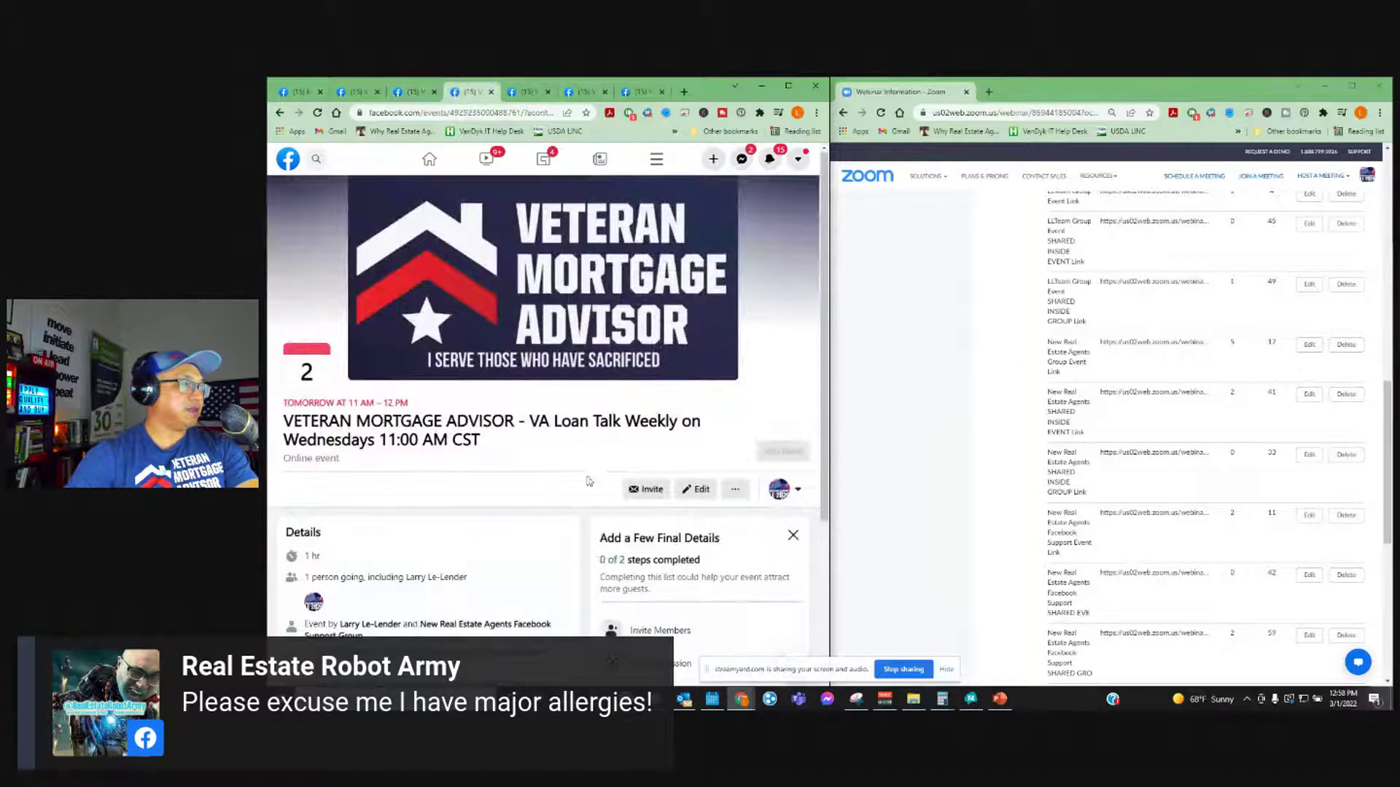
scroll(554, 364, "down", 3)
scroll(1116, 496, "down", 1)
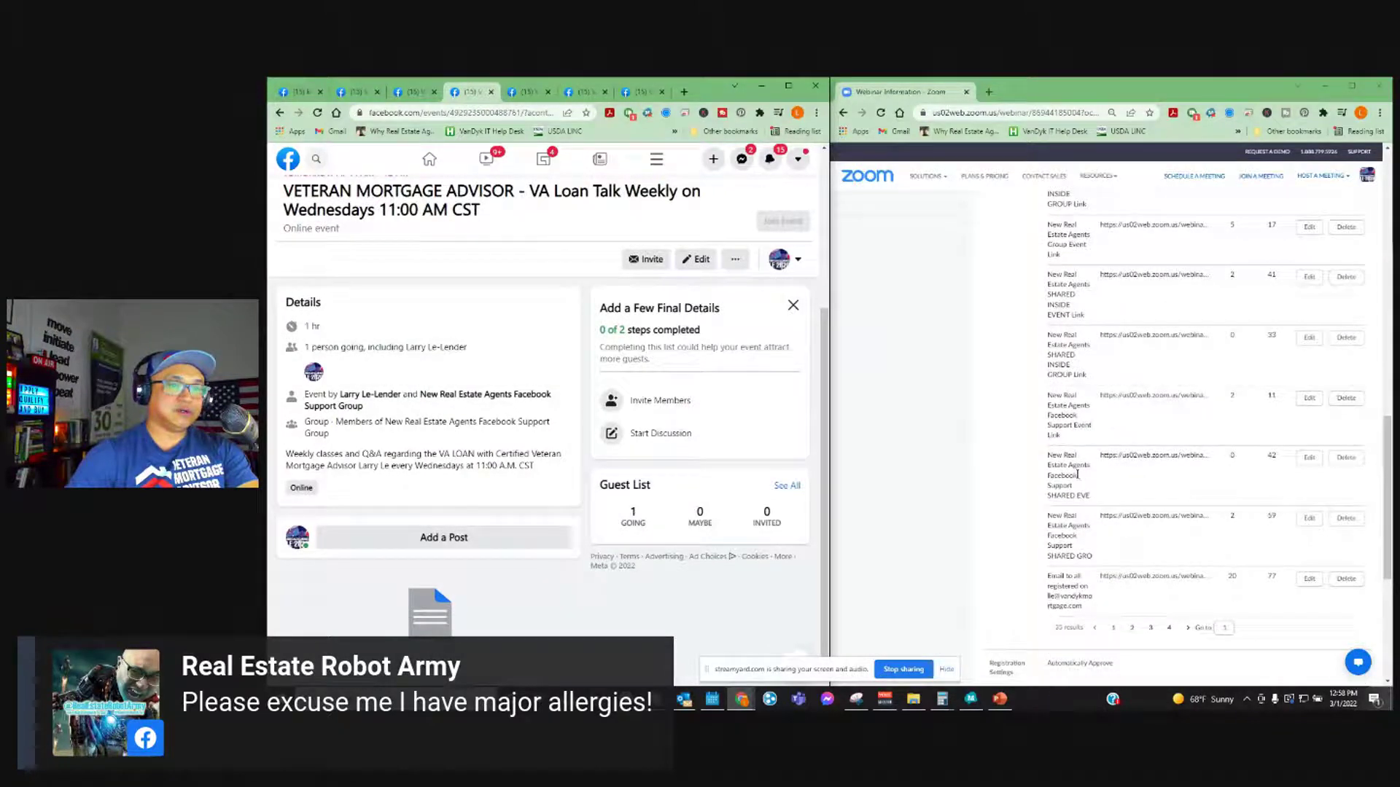
left_click(1103, 473)
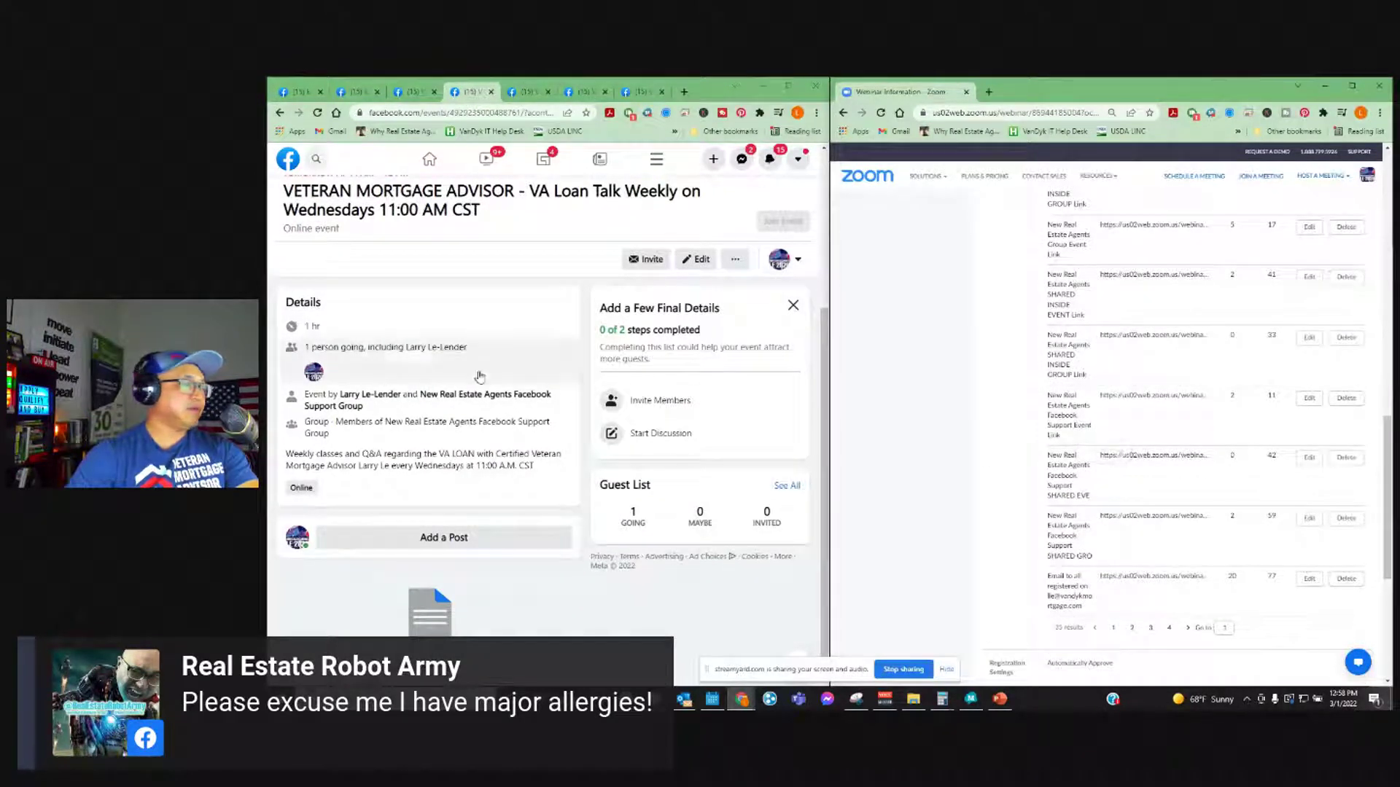
left_click(440, 552)
key("ctrl+v")
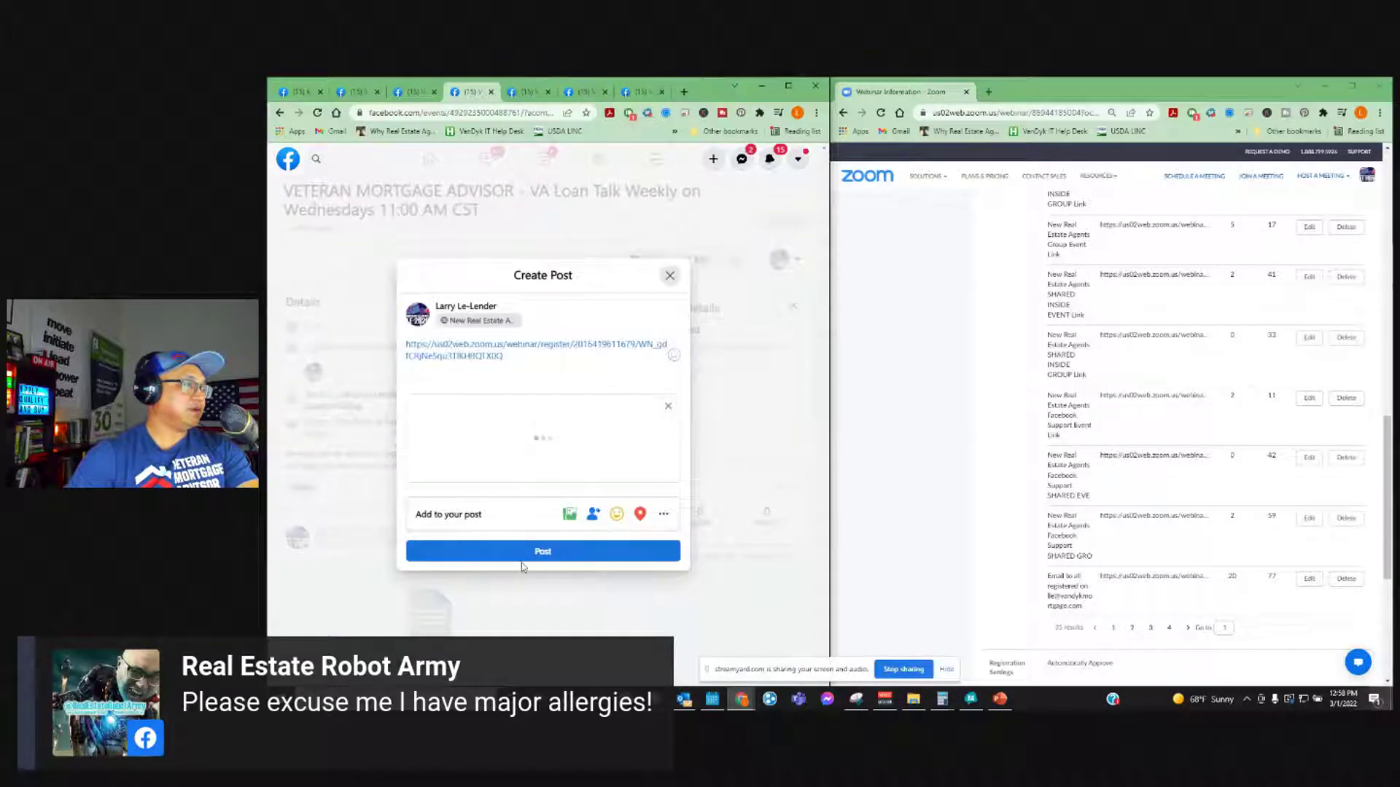
left_click(546, 605)
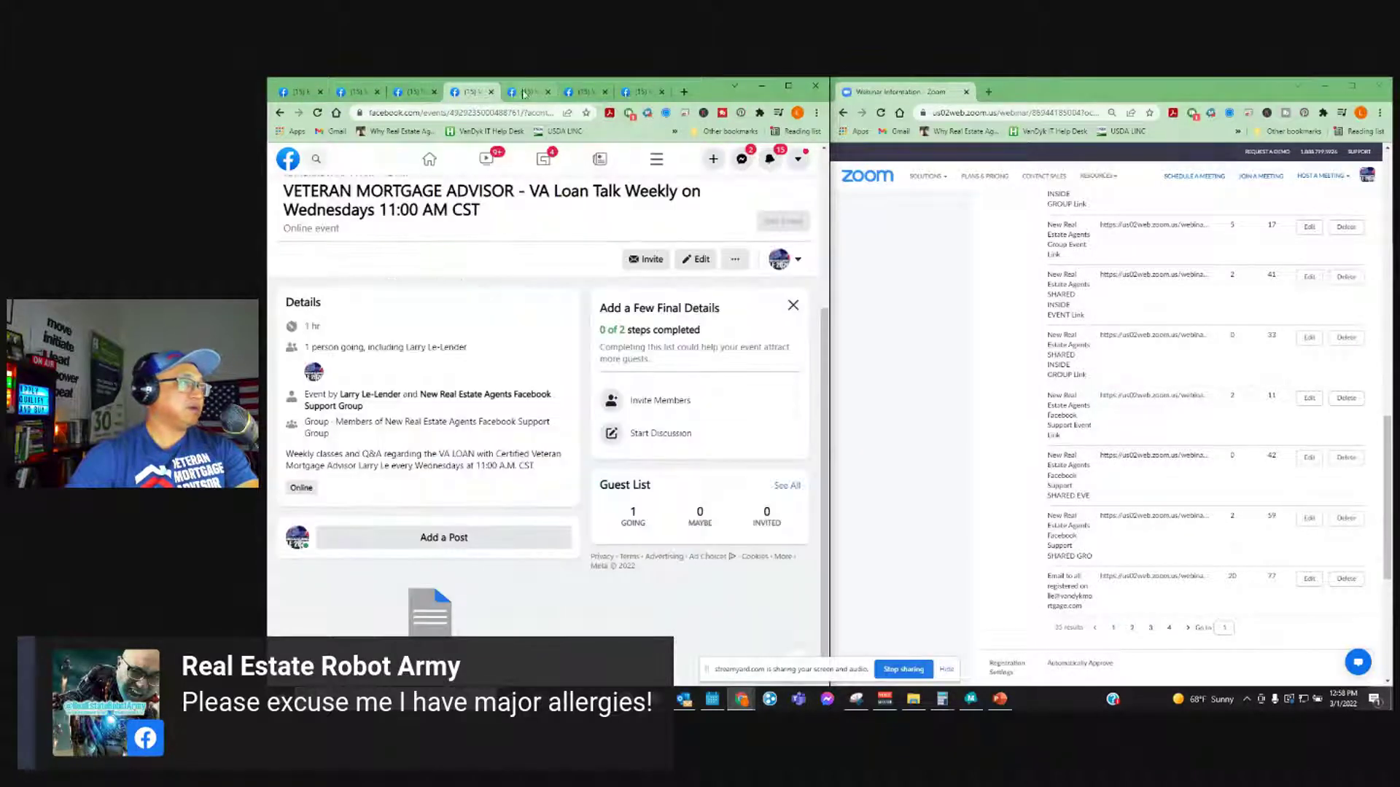
- Copy Zoom's "Real Estate Agents that REALLY WORK SHARED EVENT" tracking link and publish it as a post in that group's March 2 event
left_click(527, 92)
left_click(1132, 628)
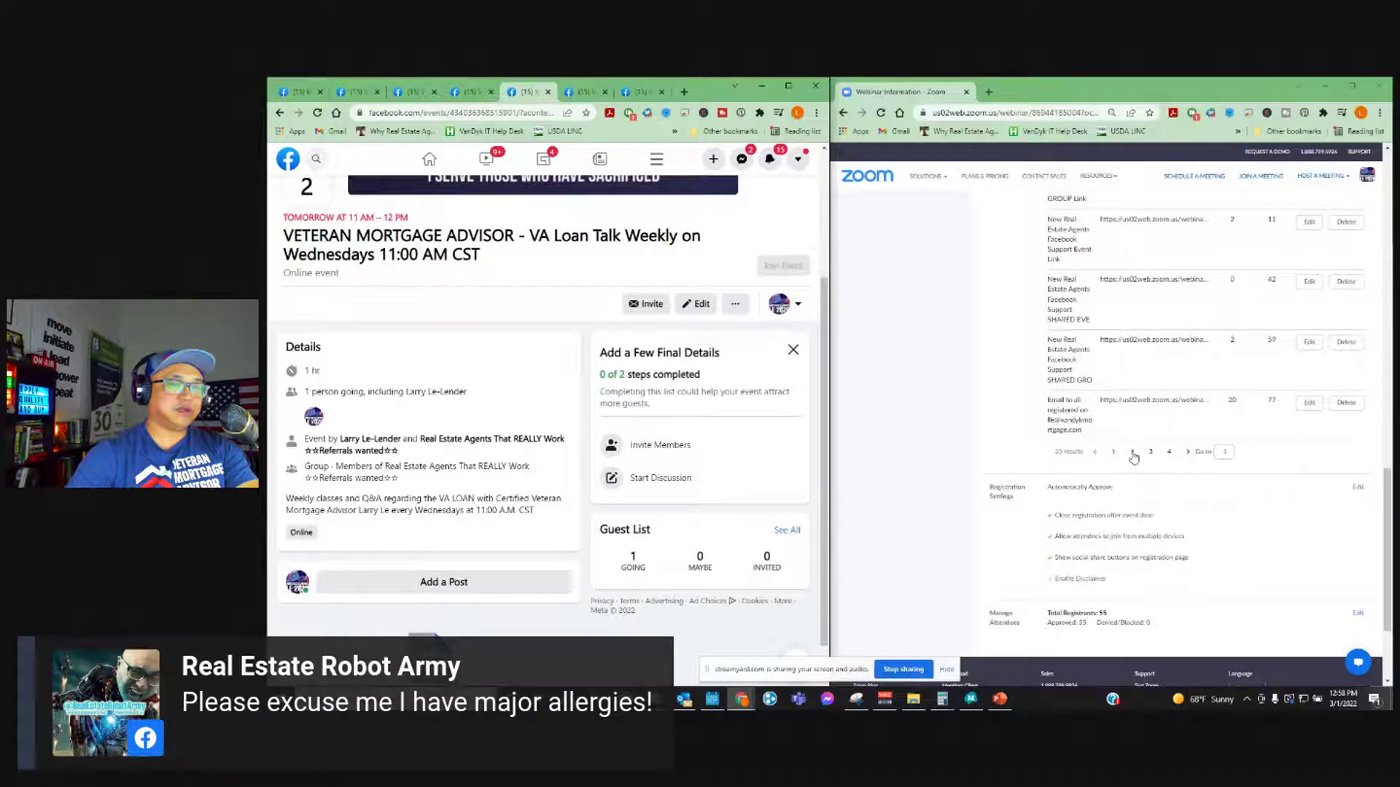
scroll(1133, 455, "up", 5)
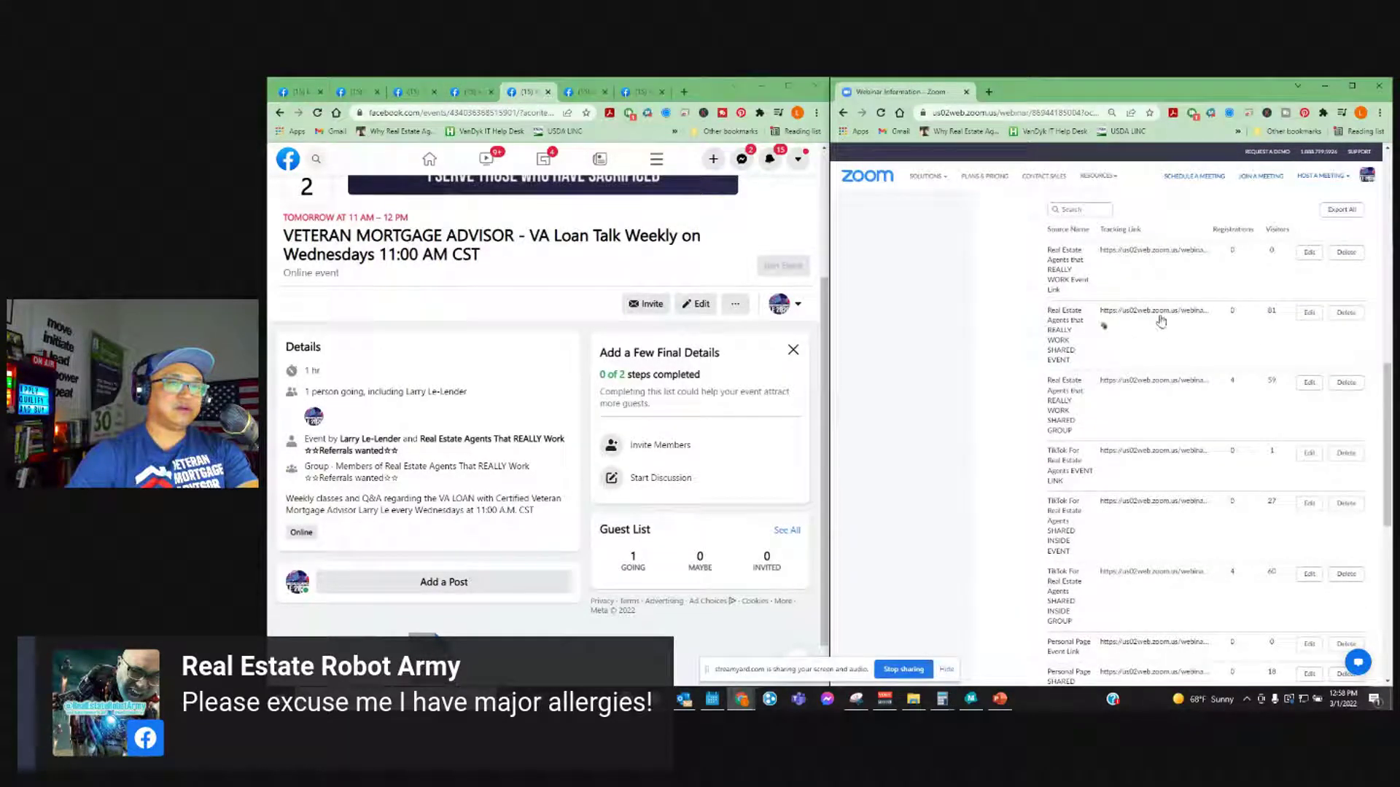
left_click(448, 582)
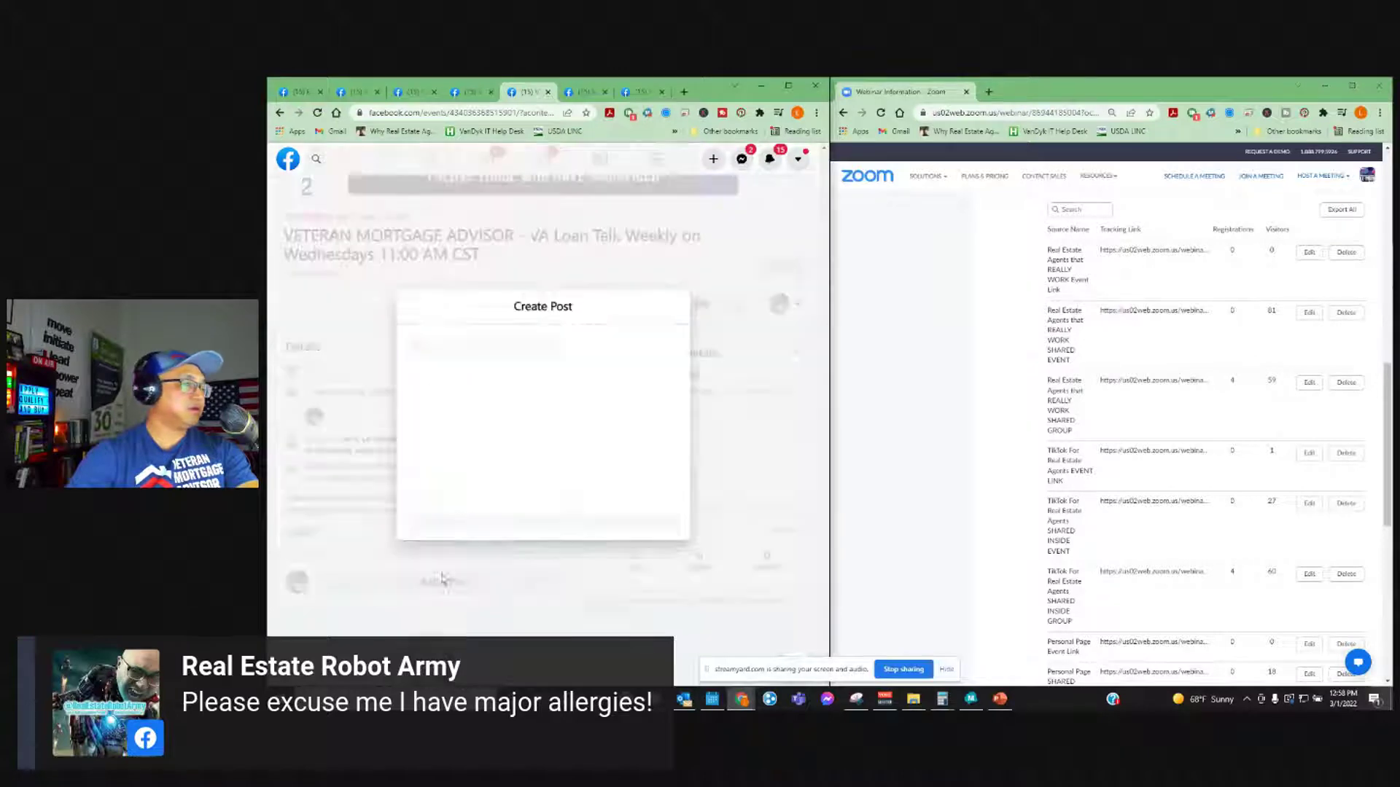
key("ctrl+v")
left_click(538, 553)
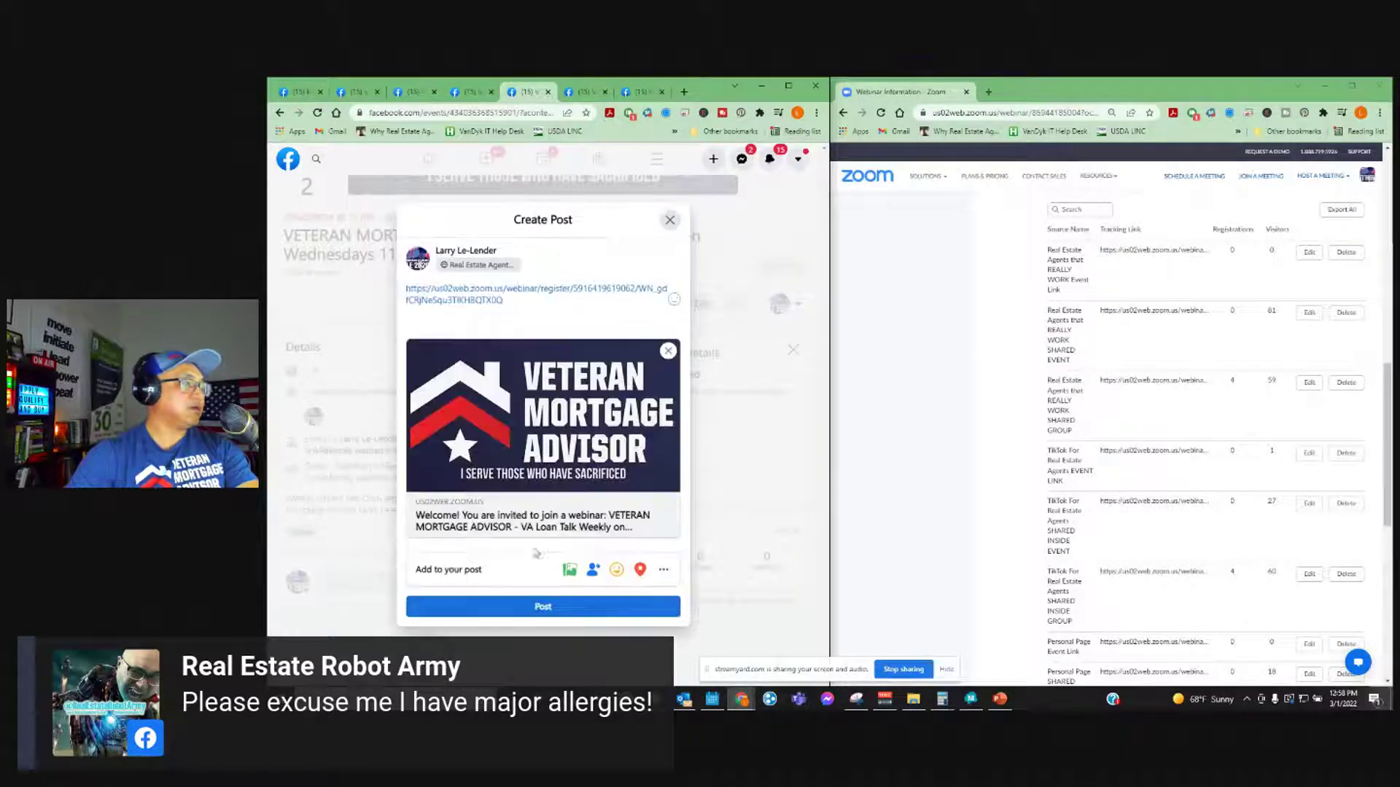
- Copy Zoom's "TikTok For Real Estate Agents SHARED INSIDE EVENT" tracking link and publish it in that group's March 2 event discussion
left_click(583, 91)
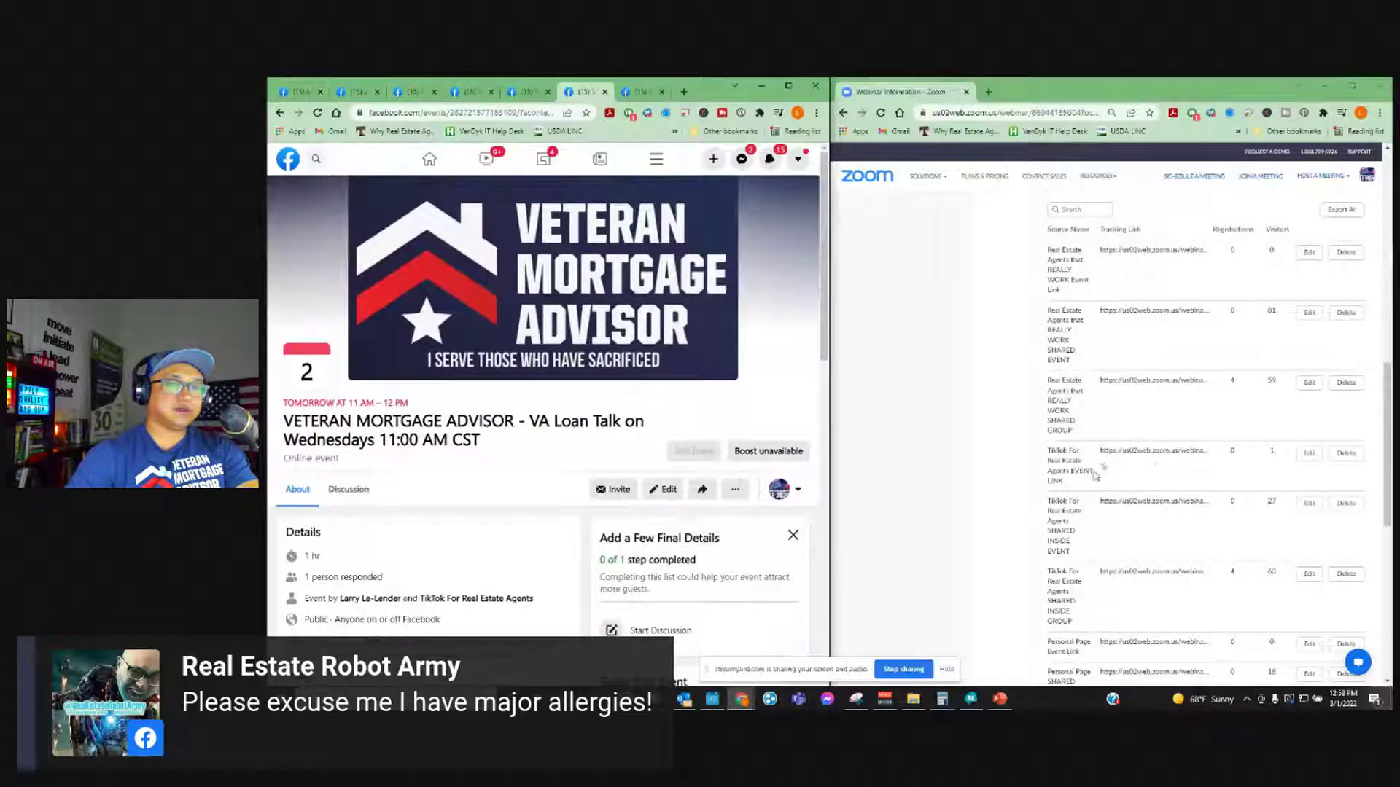
left_click(1105, 519)
scroll(470, 475, "down", 5)
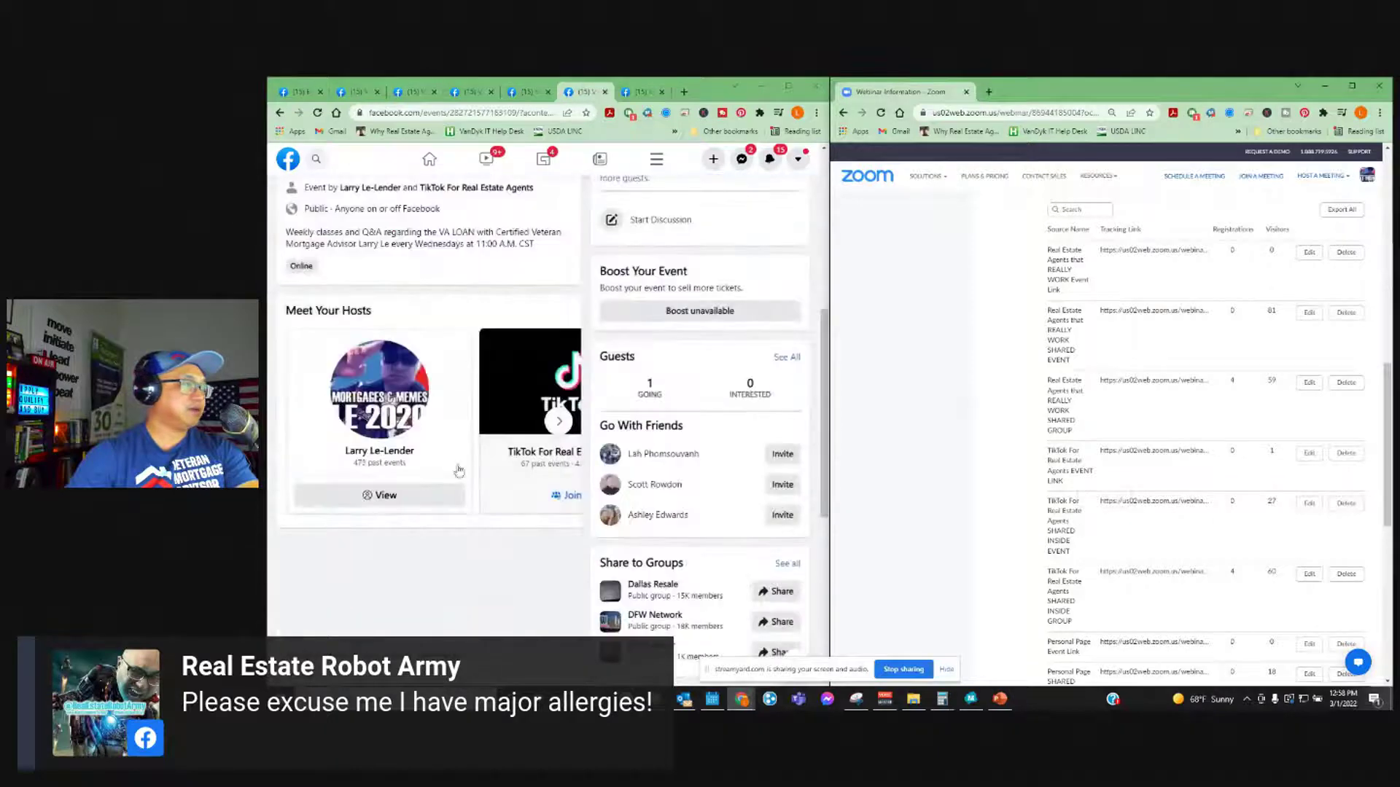
scroll(470, 476, "up", 5)
left_click(352, 316)
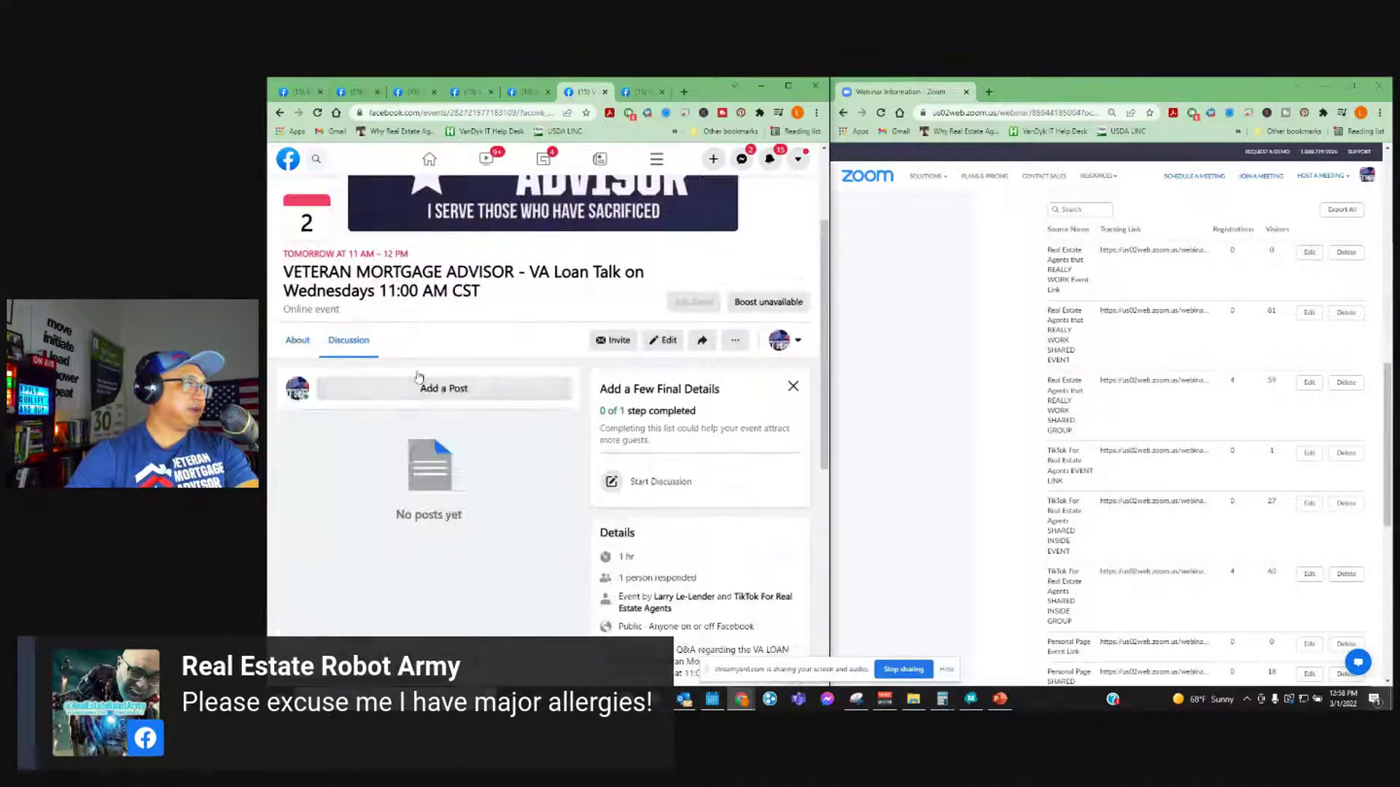
left_click(478, 392)
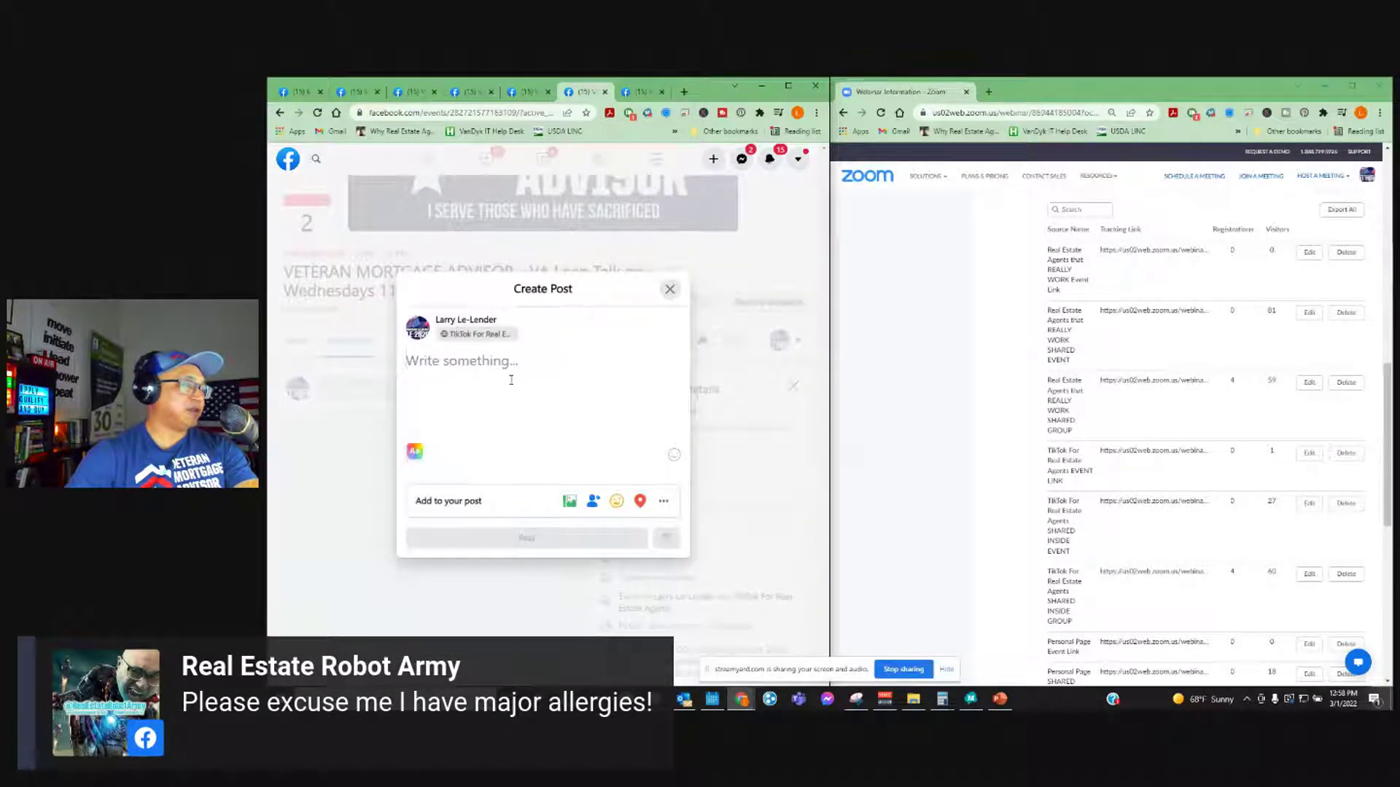
key("ctrl+v")
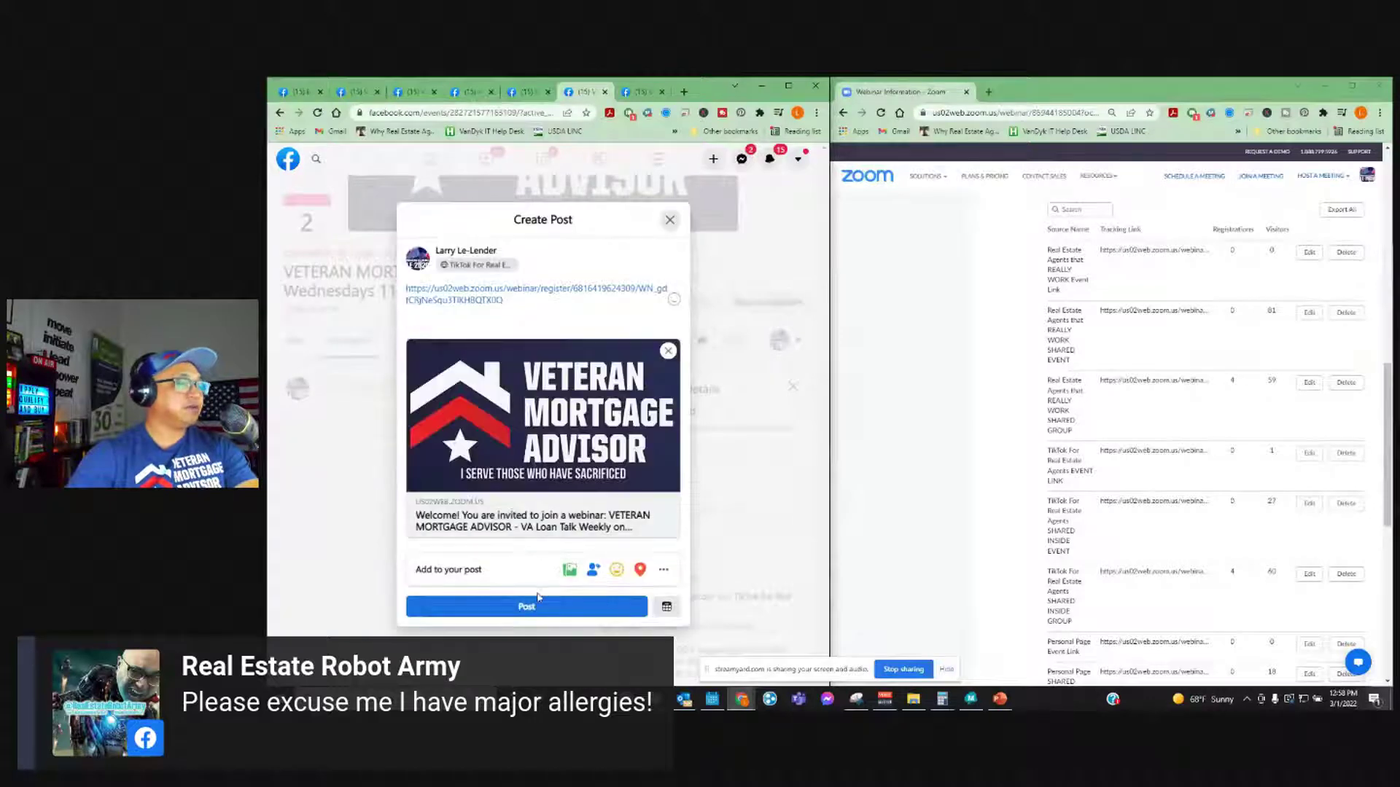
left_click(521, 605)
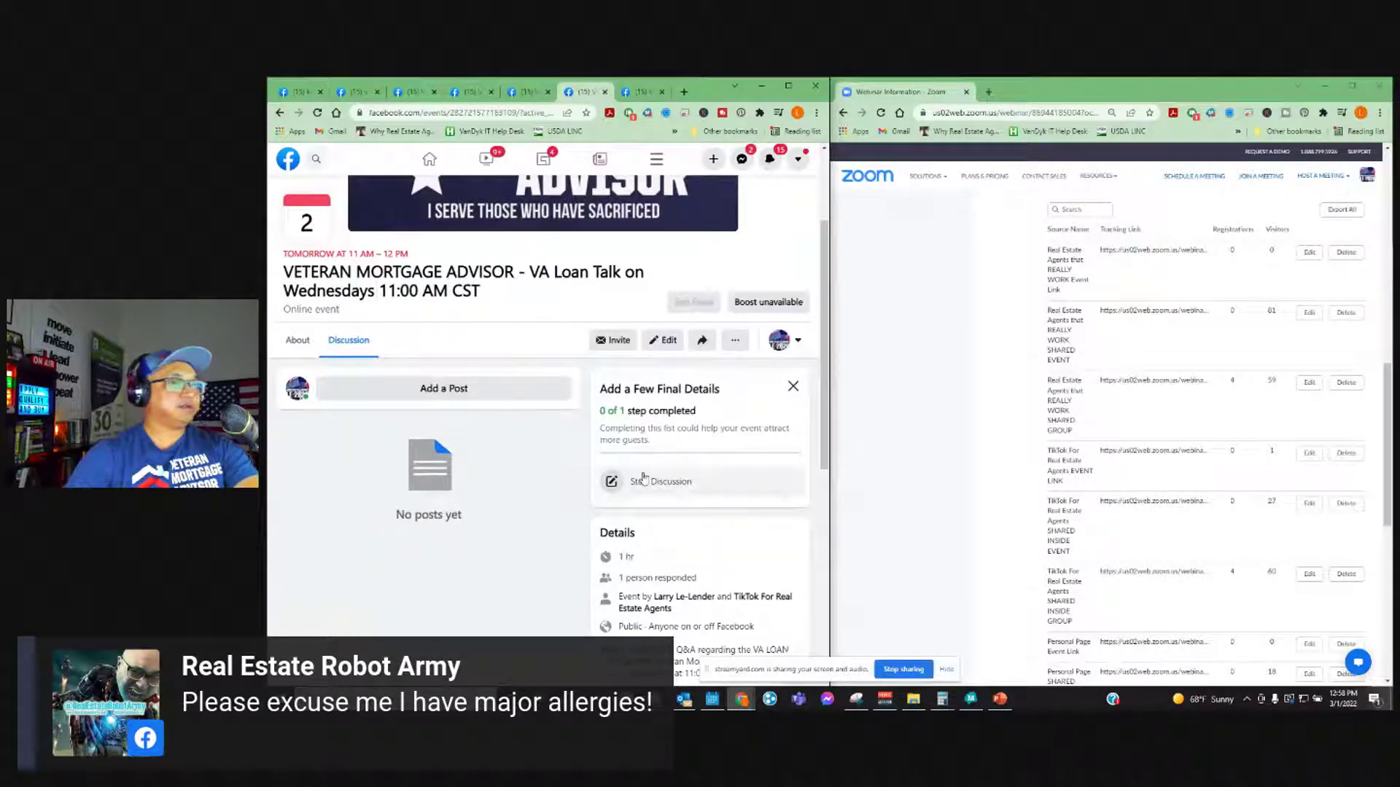
- Copy the teaser "Myths about what FEES Sellers must pay for a VA Loan BUSTED!" and publish it on purple in the New Real Estate Agents event
left_click(352, 95)
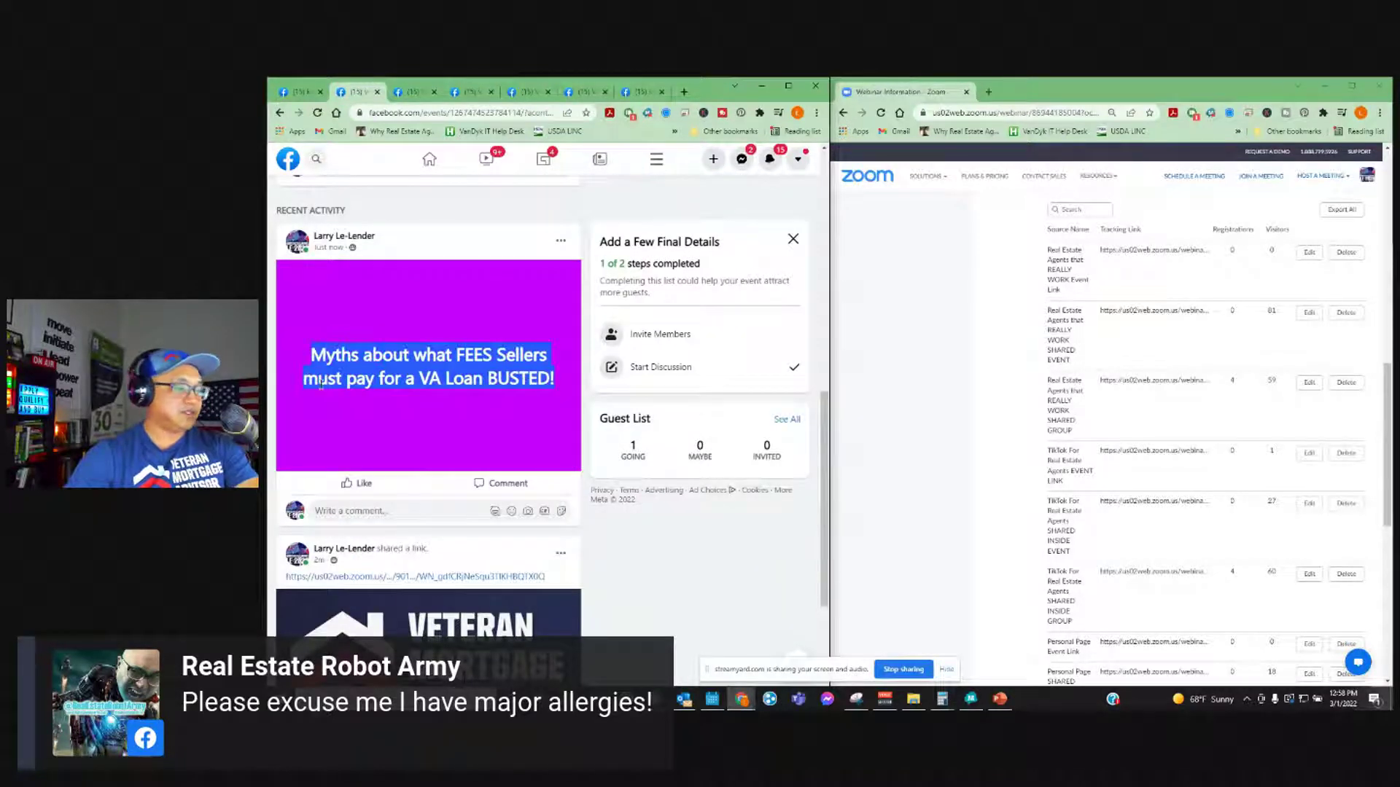
left_click(412, 92)
scroll(430, 388, "down", 3)
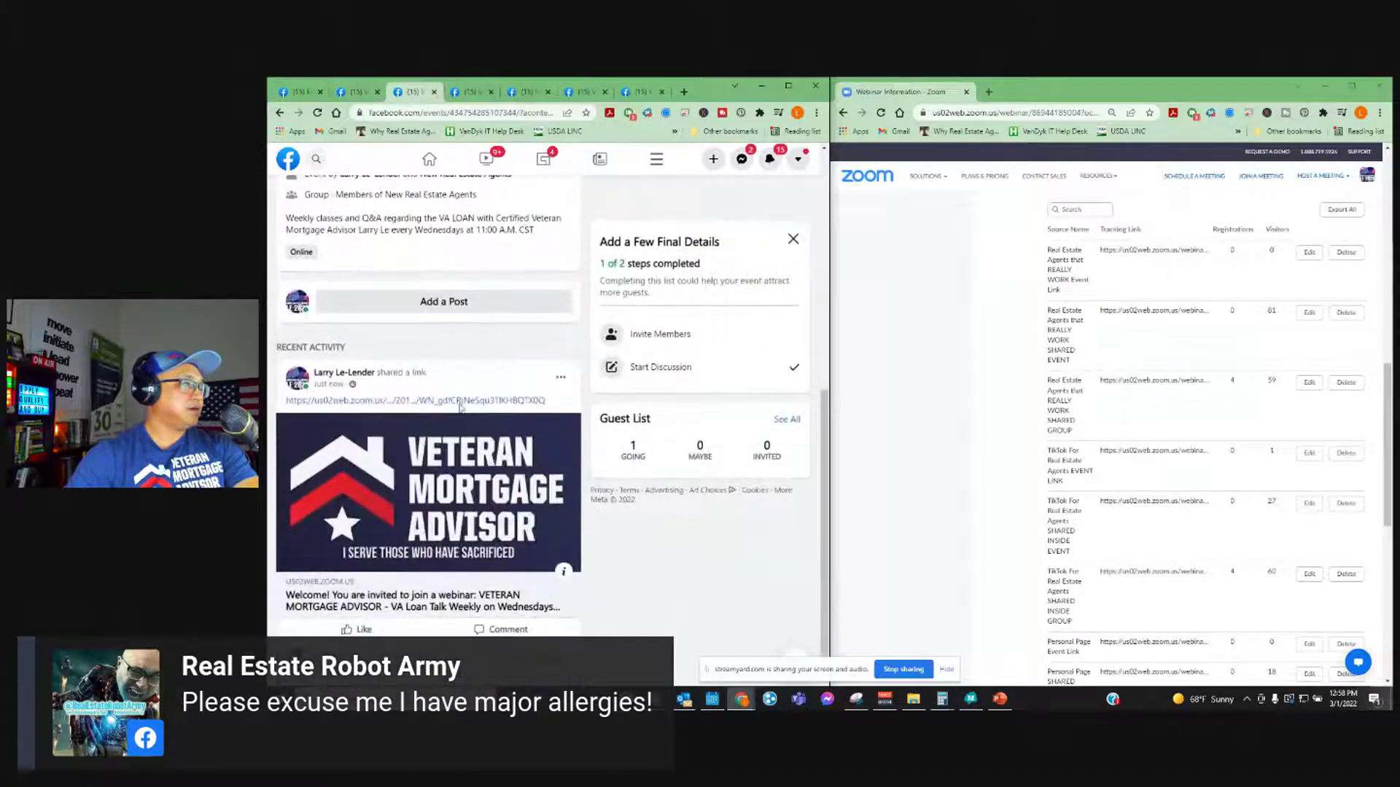
left_click(437, 299)
type("Myths about what FEES Sellers must pay for a VA Loan BUSTED!")
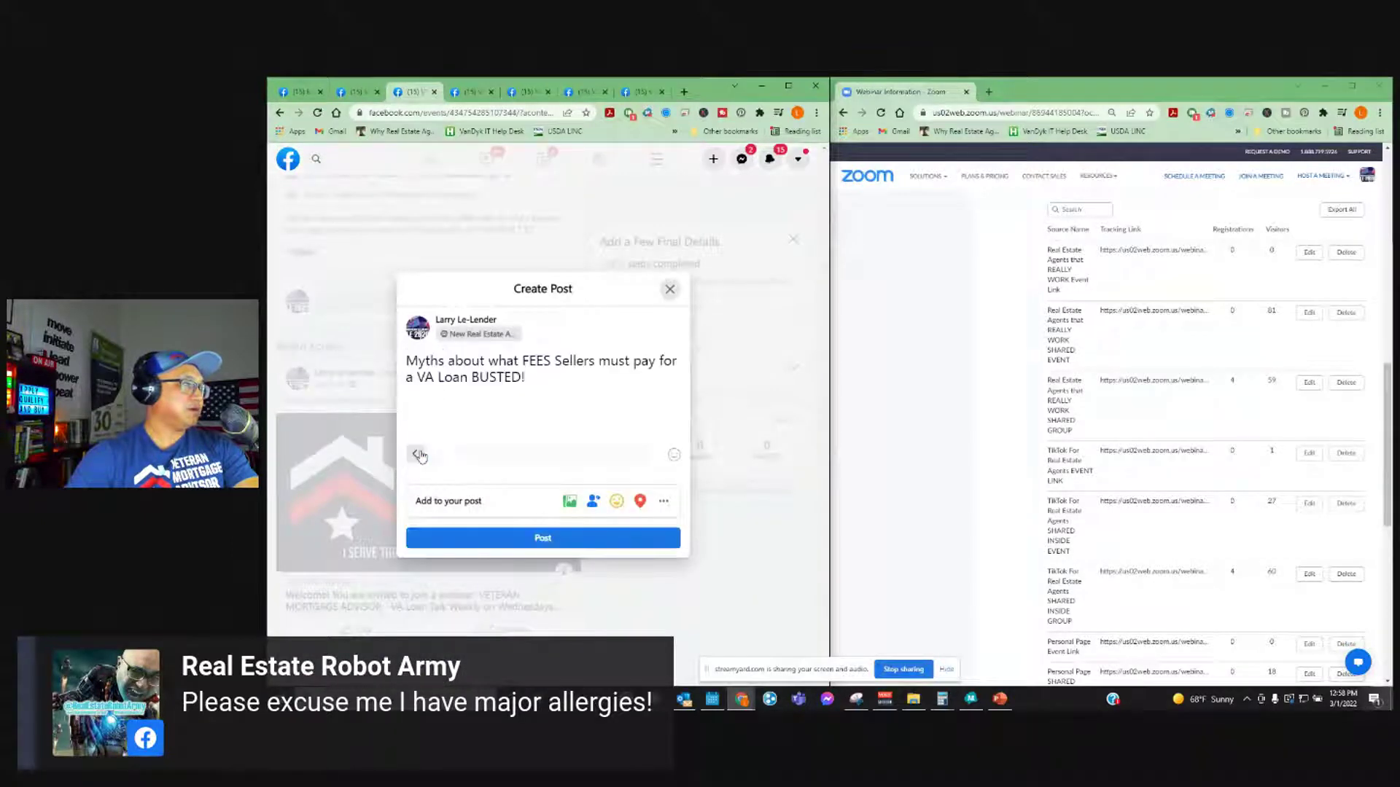
left_click(652, 454)
scroll(543, 437, "down", 3)
left_click(432, 464)
left_click(532, 577)
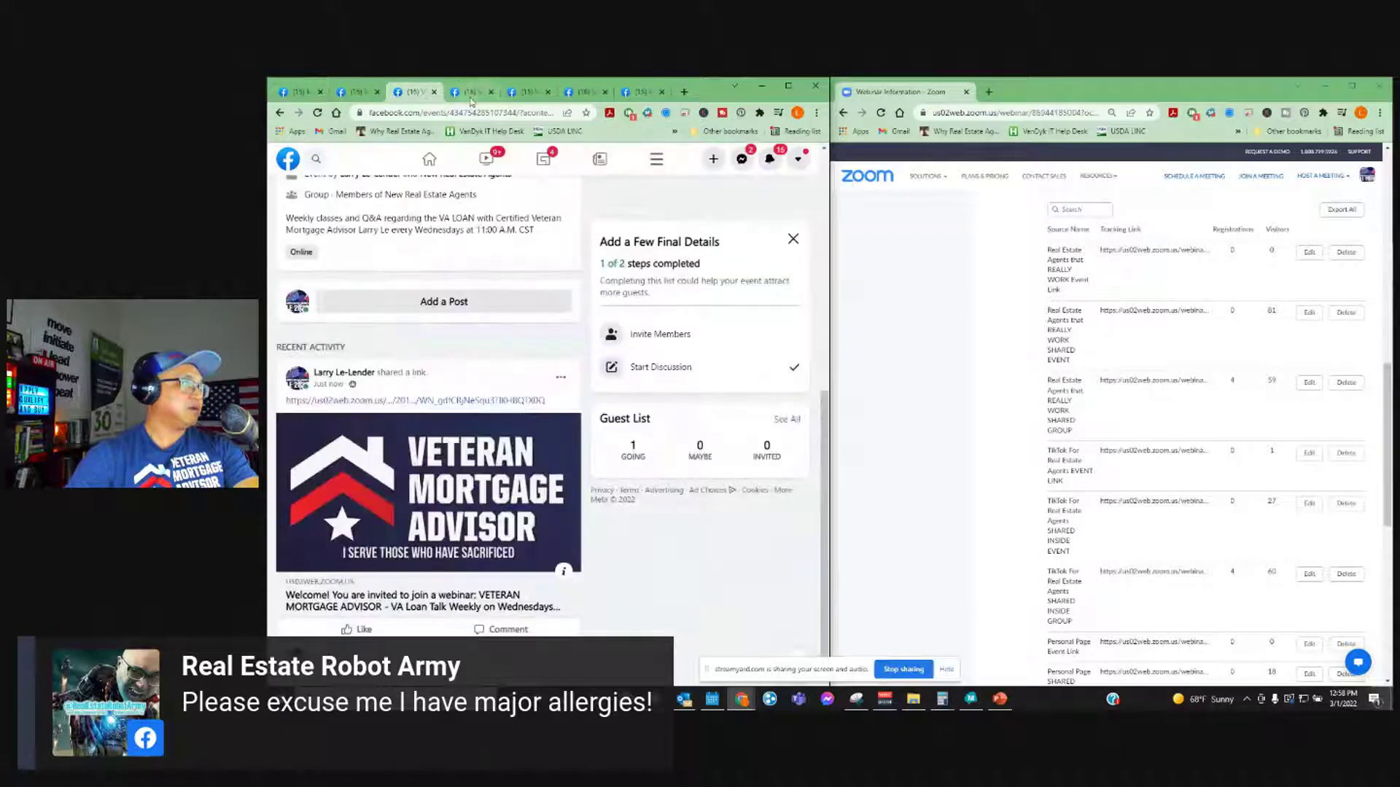
- Publish the "Myths about what FEES Sellers must pay for a VA Loan BUSTED!" teaser on purple in the Facebook Support Group event
left_click(471, 92)
left_click(438, 537)
type("Myths about what FEES Sellers must pay for a VA Loan BUSTED!")
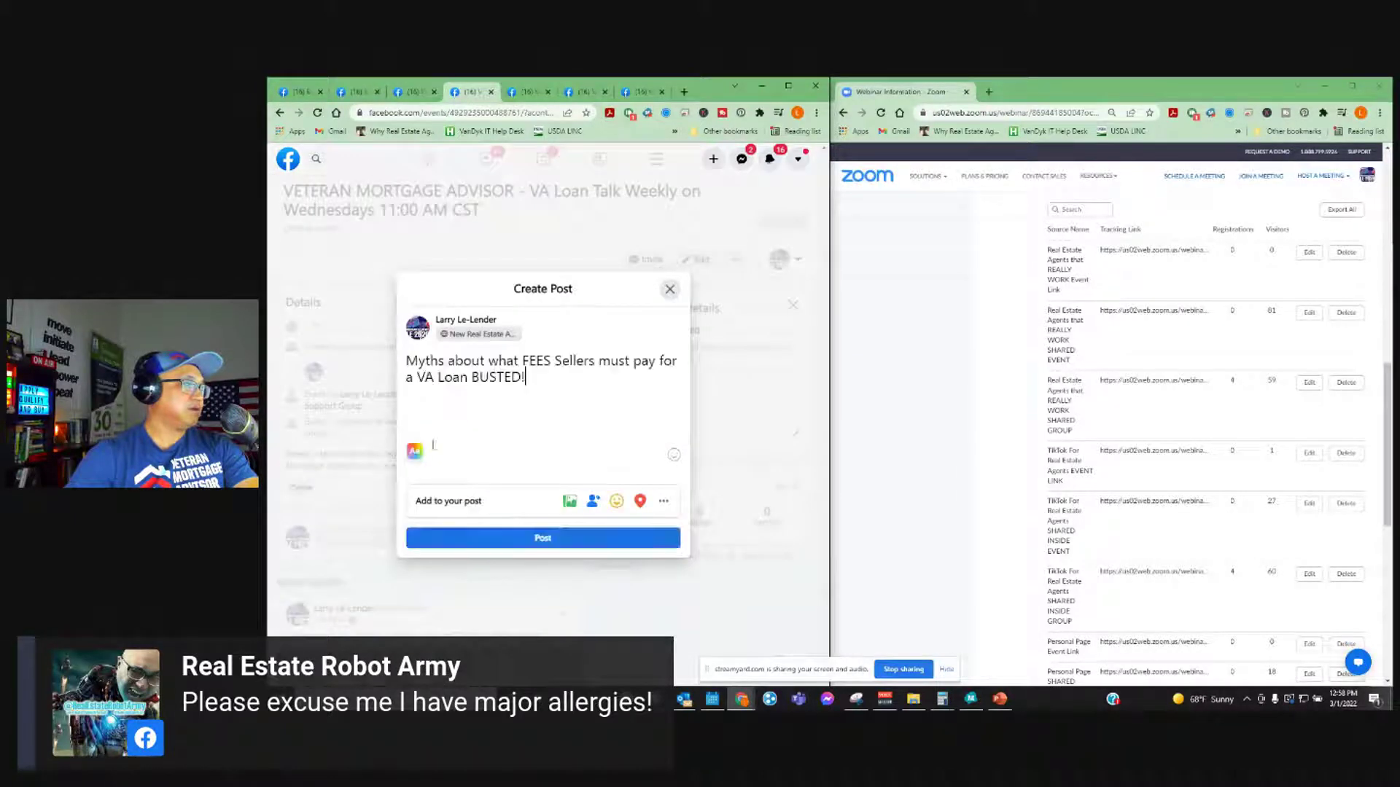
left_click(653, 455)
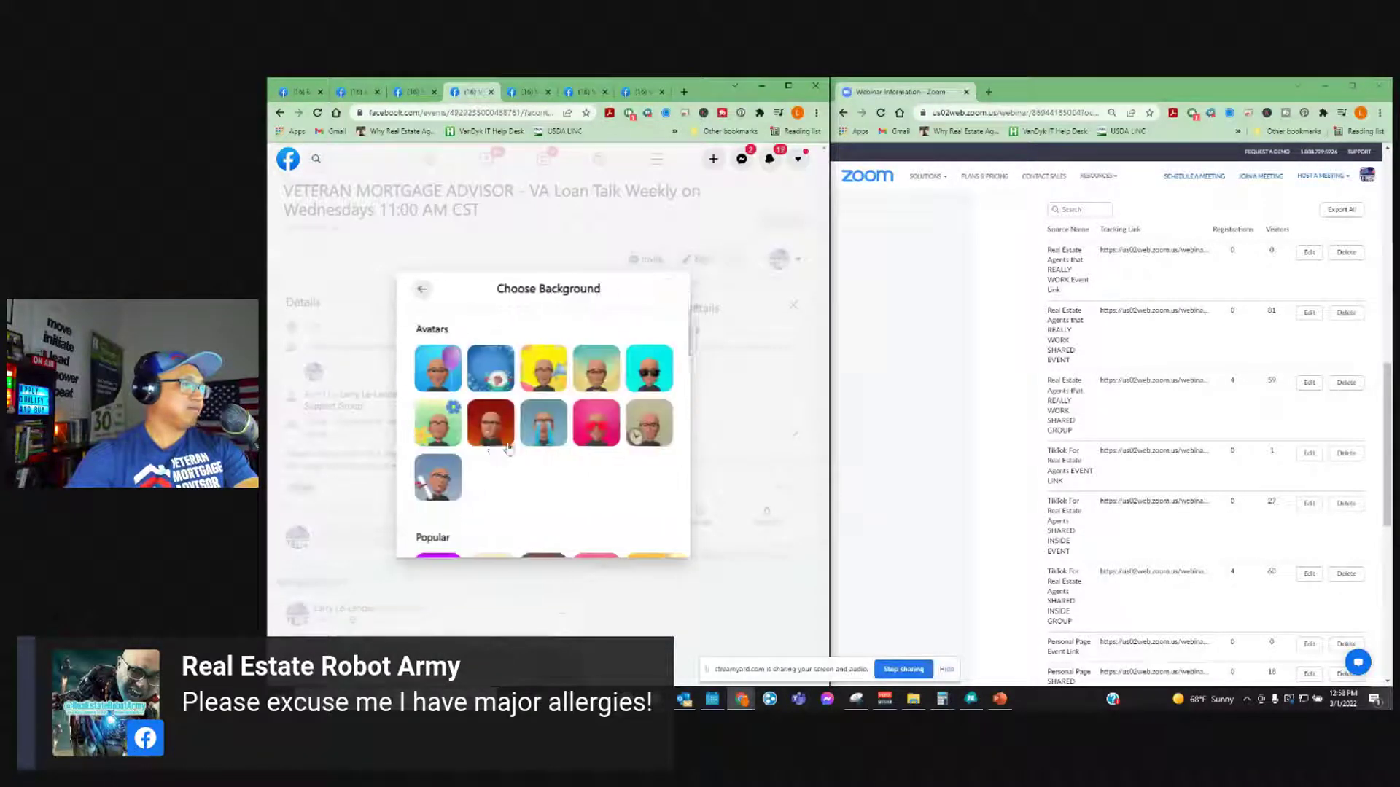
scroll(441, 490, "down", 3)
left_click(435, 511)
left_click(523, 577)
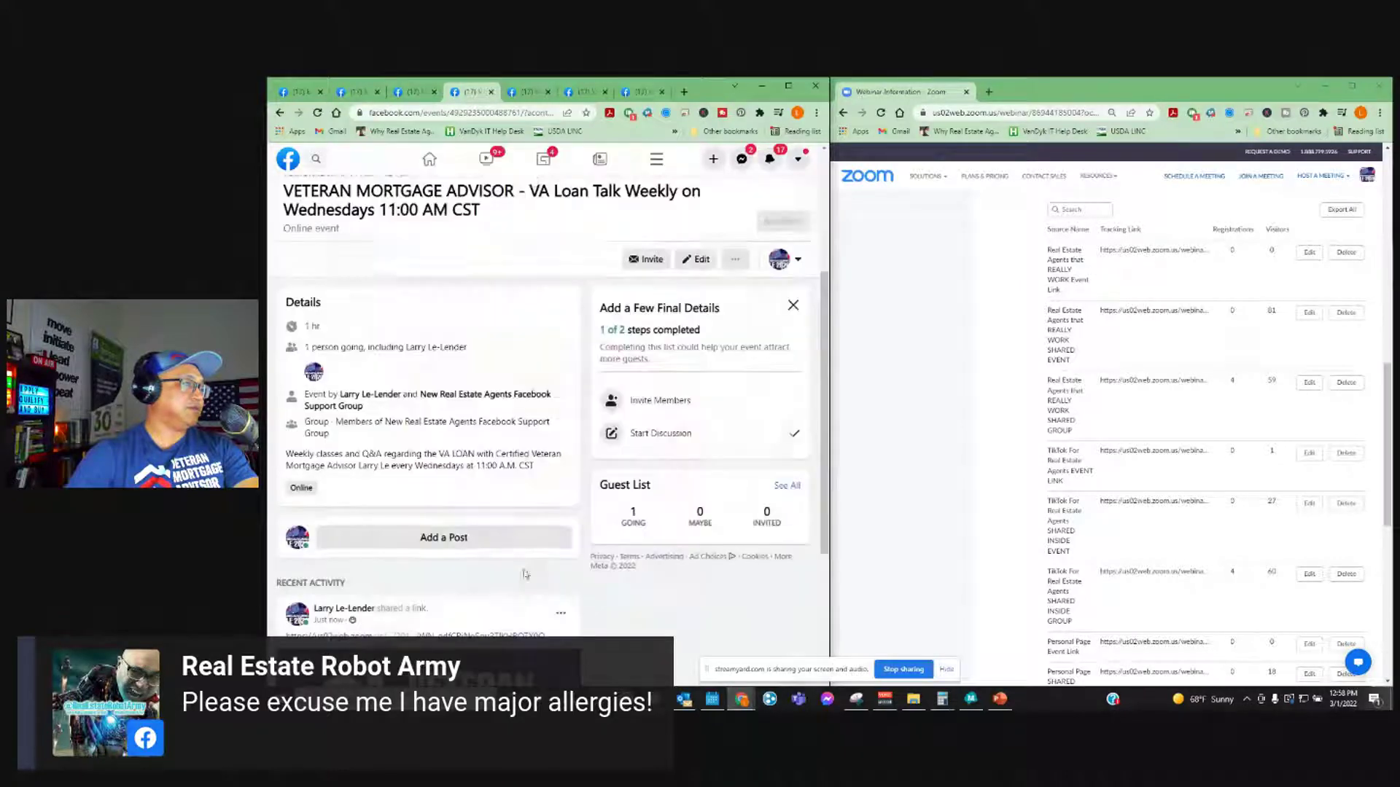
- Publish the copied VA Loan fees teaser with the solid purple background in the Real Estate Agents That REALLY Work event
left_click(526, 92)
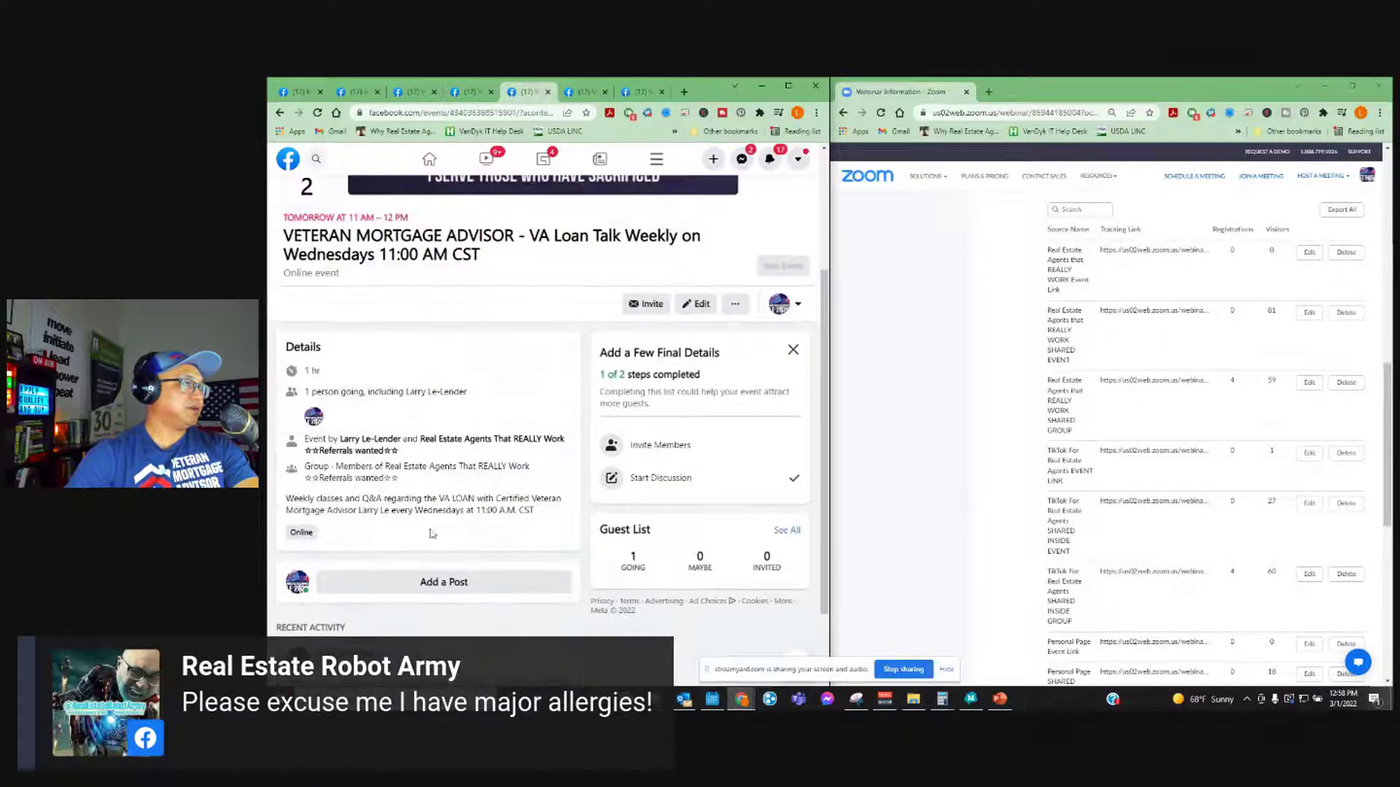
left_click(437, 577)
type("Myths about what FEES Sellers must pay for a VA Loan BUSTED!")
left_click(414, 457)
left_click(652, 455)
scroll(455, 505, "down", 2)
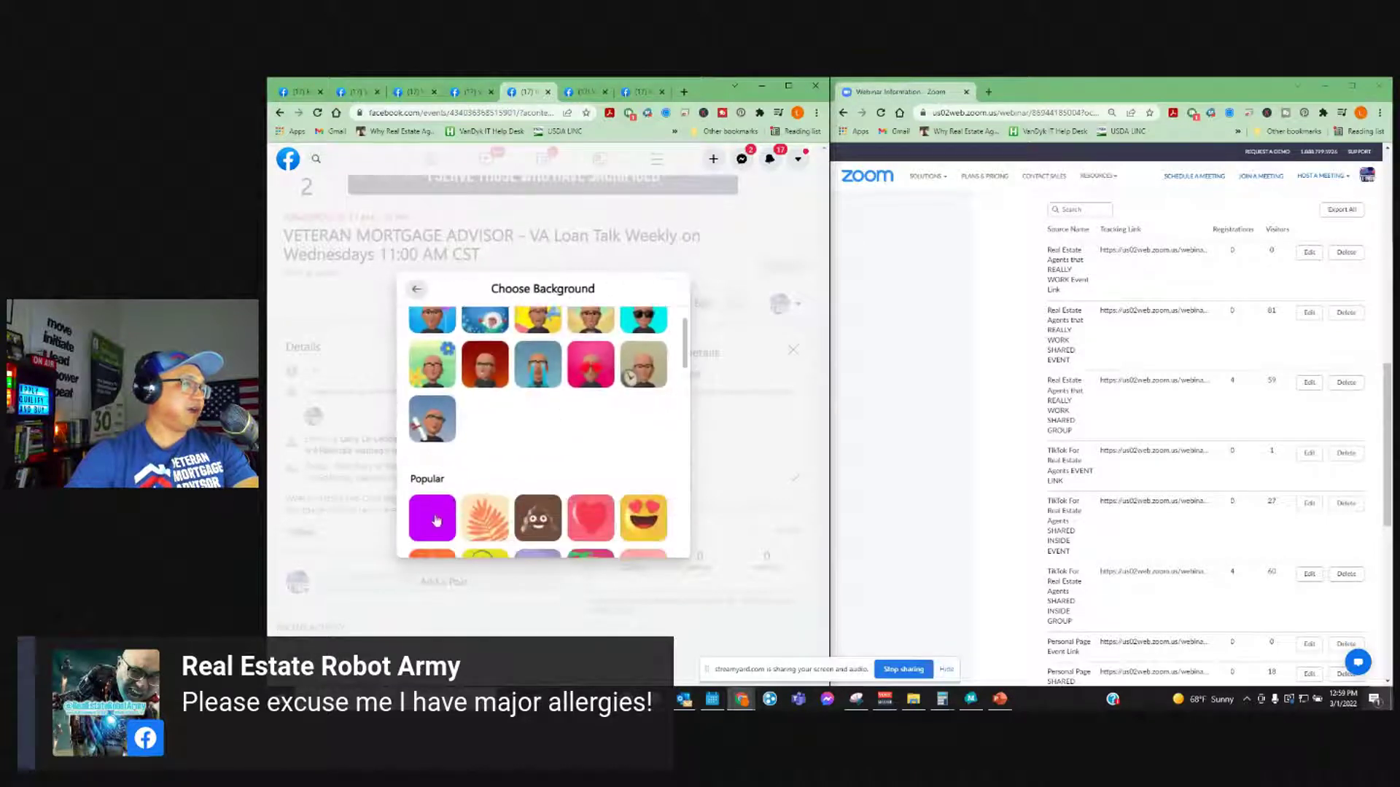
left_click(438, 523)
left_click(510, 578)
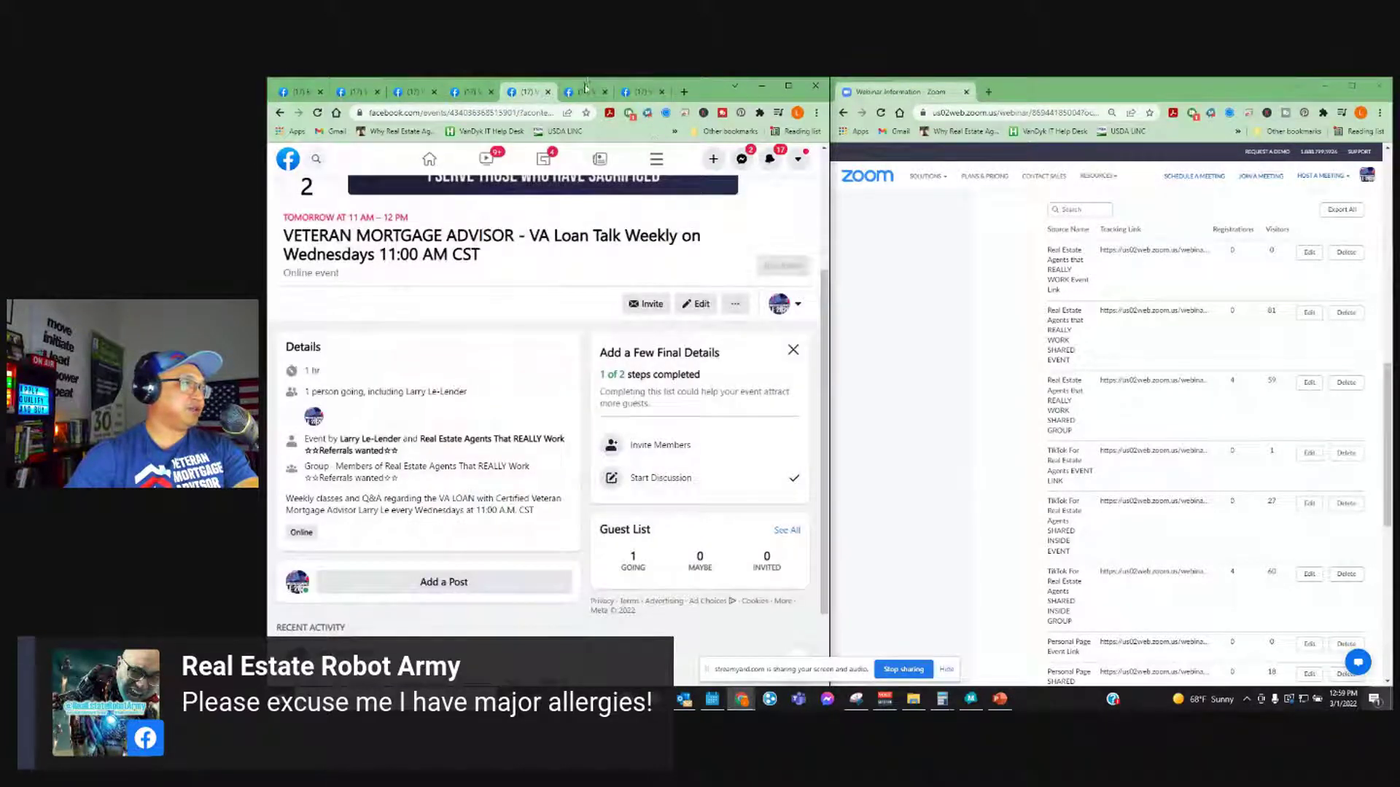
- Publish the copied VA Loan fees teaser with the solid purple background in the TikTok For Real Estate Agents event discussion
left_click(583, 92)
left_click(437, 388)
type("Myths about what FEES Sellers must pay for a VA Loan BUSTED!")
left_click(414, 454)
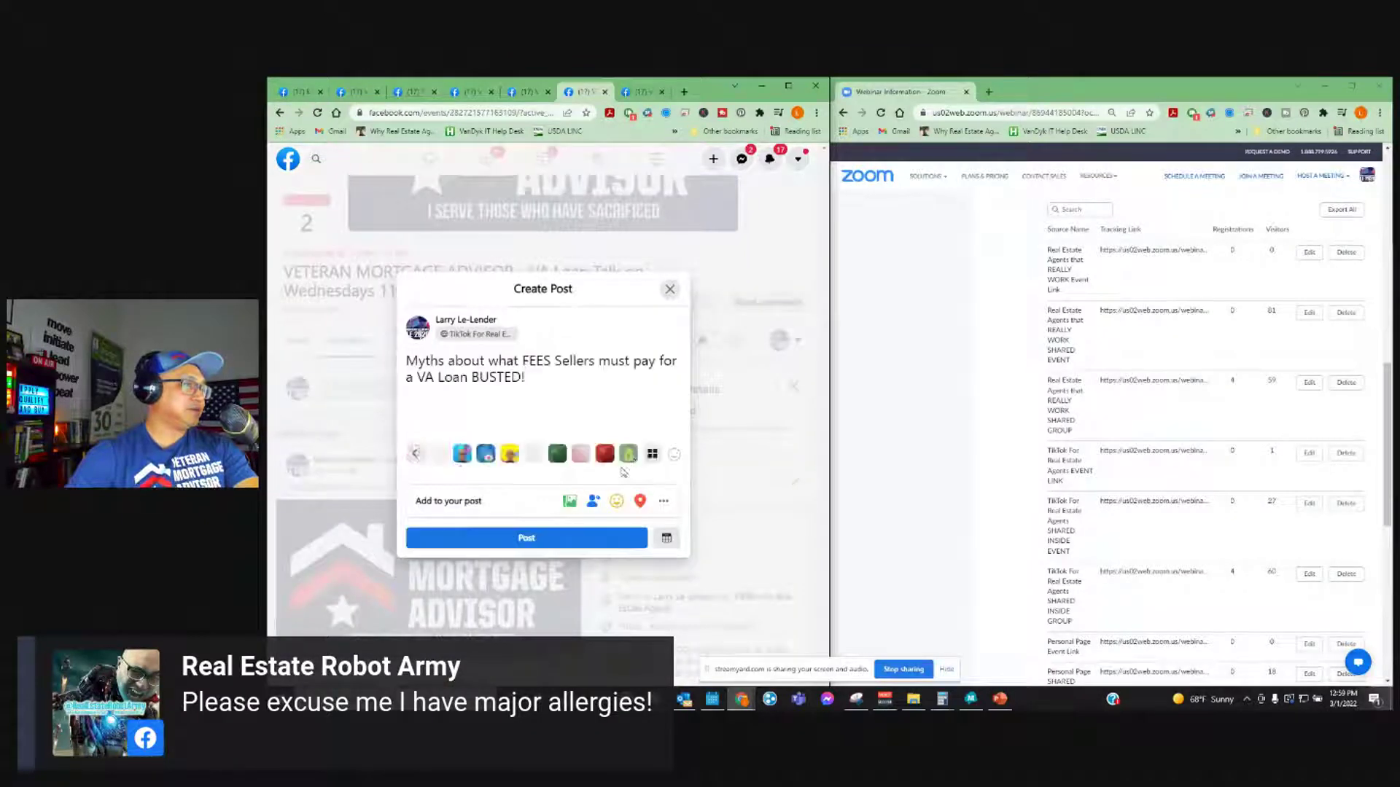
left_click(658, 456)
scroll(510, 459, "down", 2)
left_click(446, 462)
left_click(515, 576)
- Publish the copied VA Loan fees teaser with the solid purple background in the discussion of the personal profile's public March 2 event
left_click(634, 95)
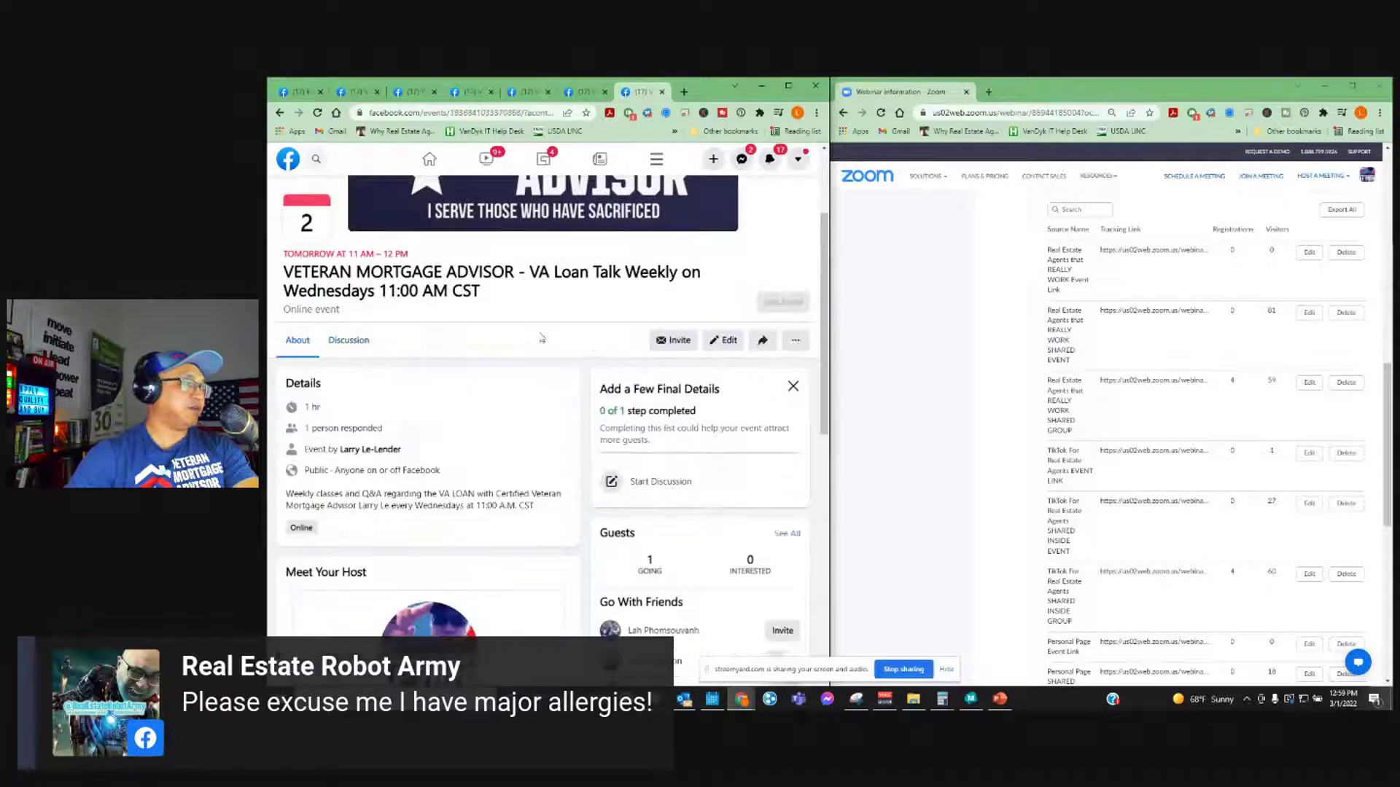
left_click(362, 344)
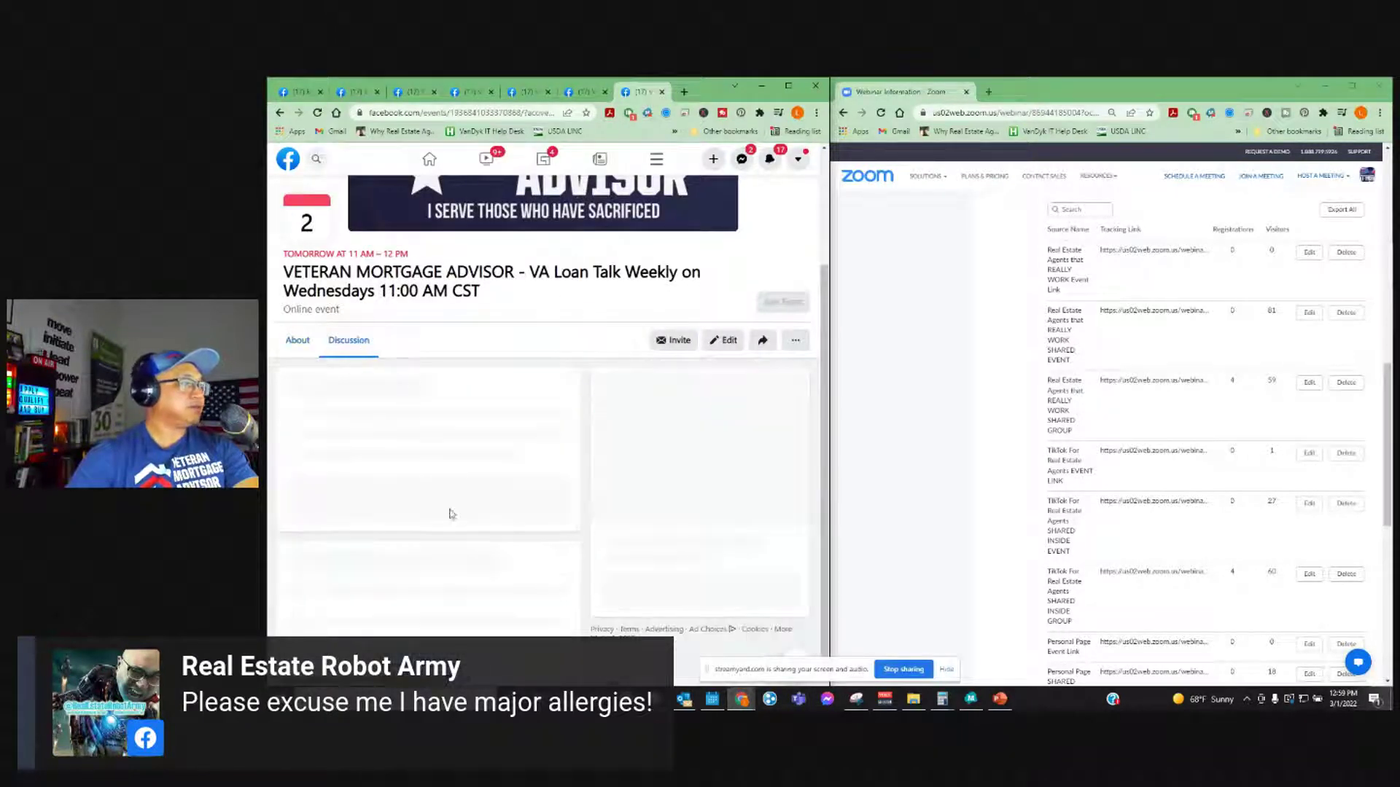
left_click(430, 394)
type("Myths about what FEES Sellers must pay for a VA Loan BUSTED!")
left_click(415, 451)
left_click(652, 454)
scroll(539, 437, "down", 3)
left_click(434, 463)
left_click(527, 577)
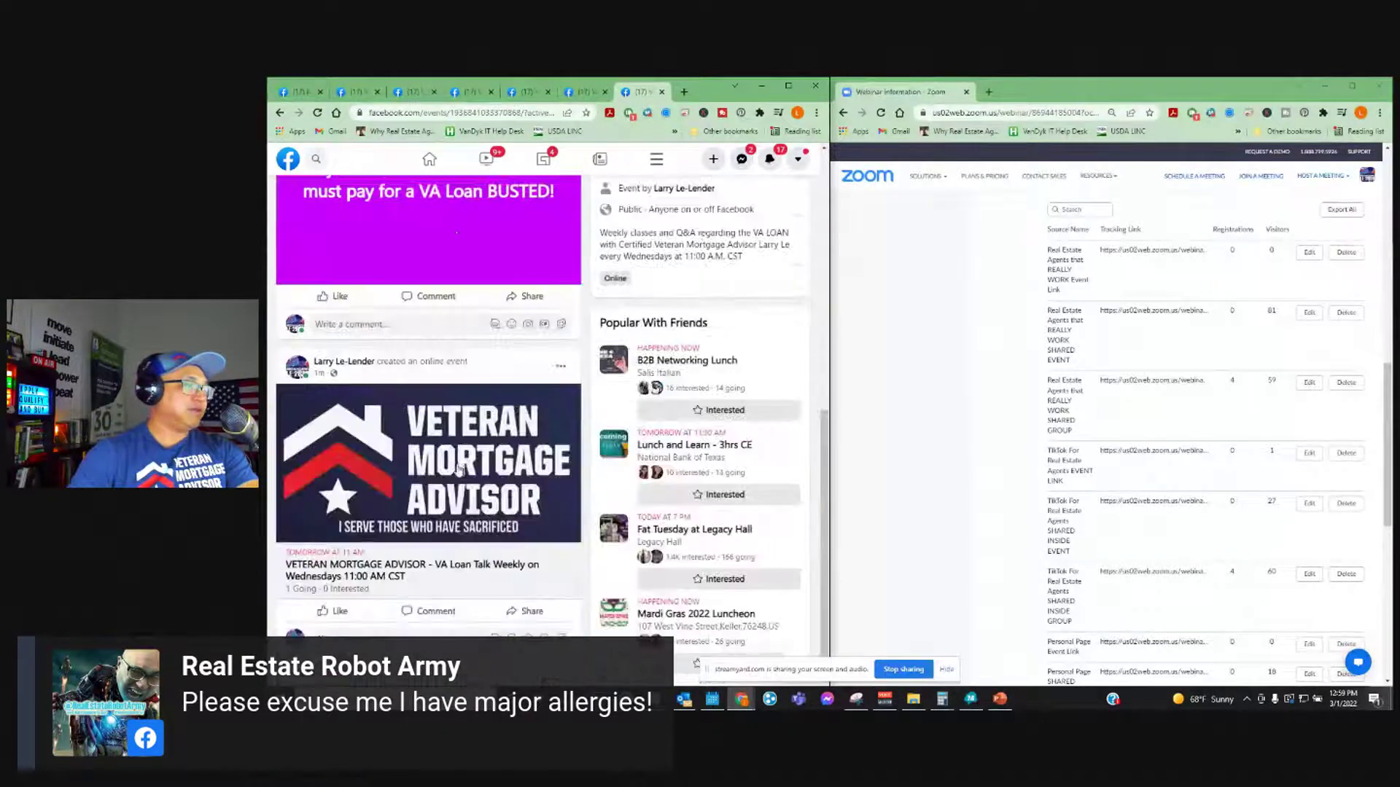
- Review the posts in the #LLTeam Agent Training Group's March 2 event and open that group in a new tab
left_click(357, 94)
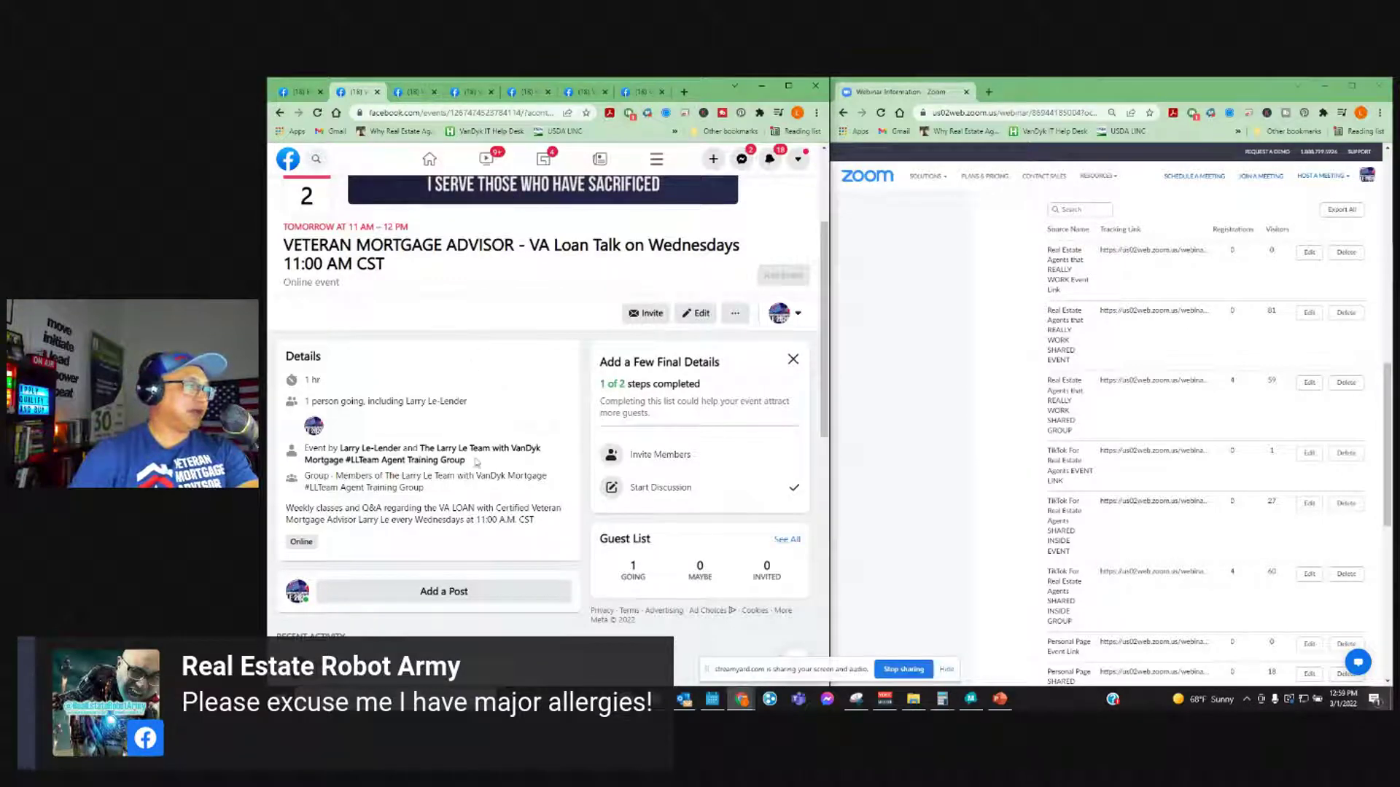
scroll(468, 448, "down", 10)
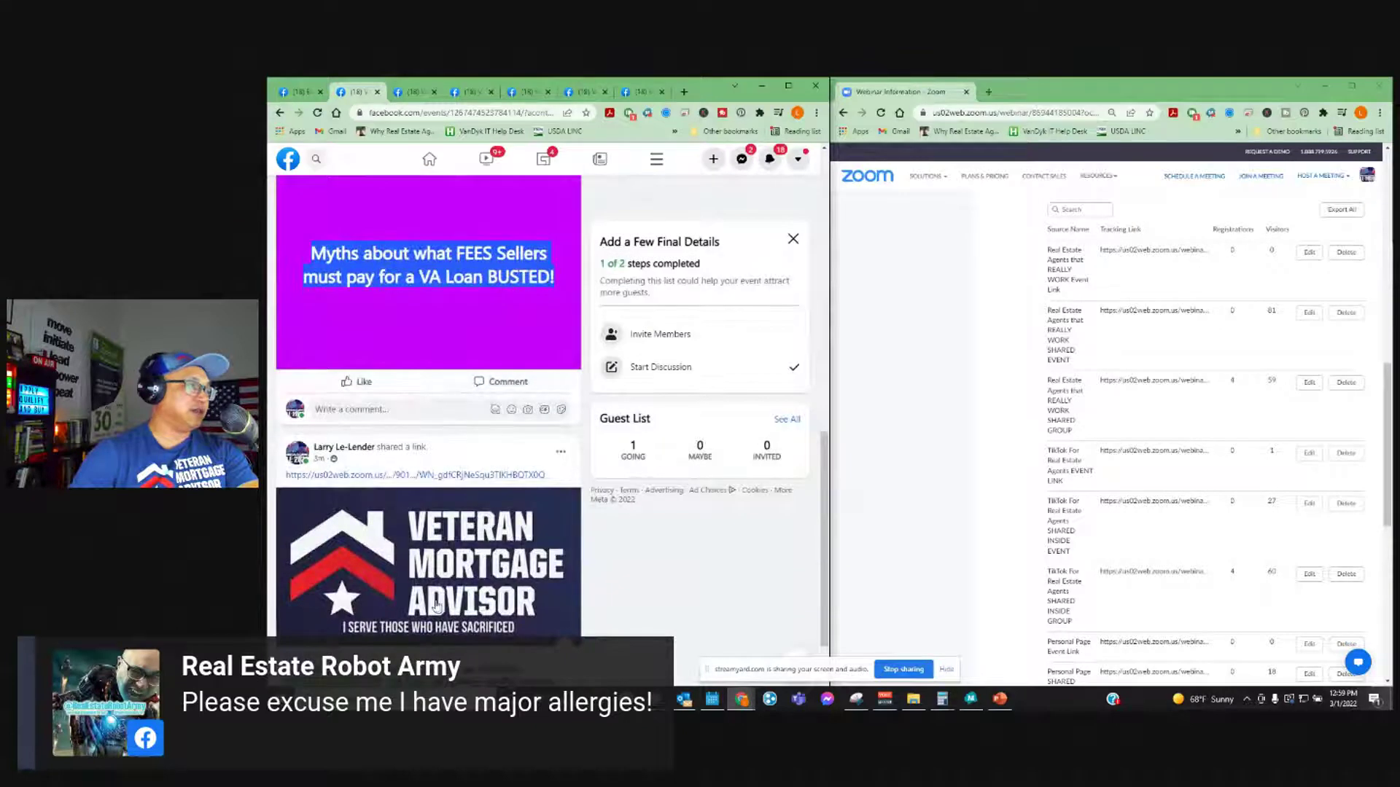
scroll(436, 605, "up", 10)
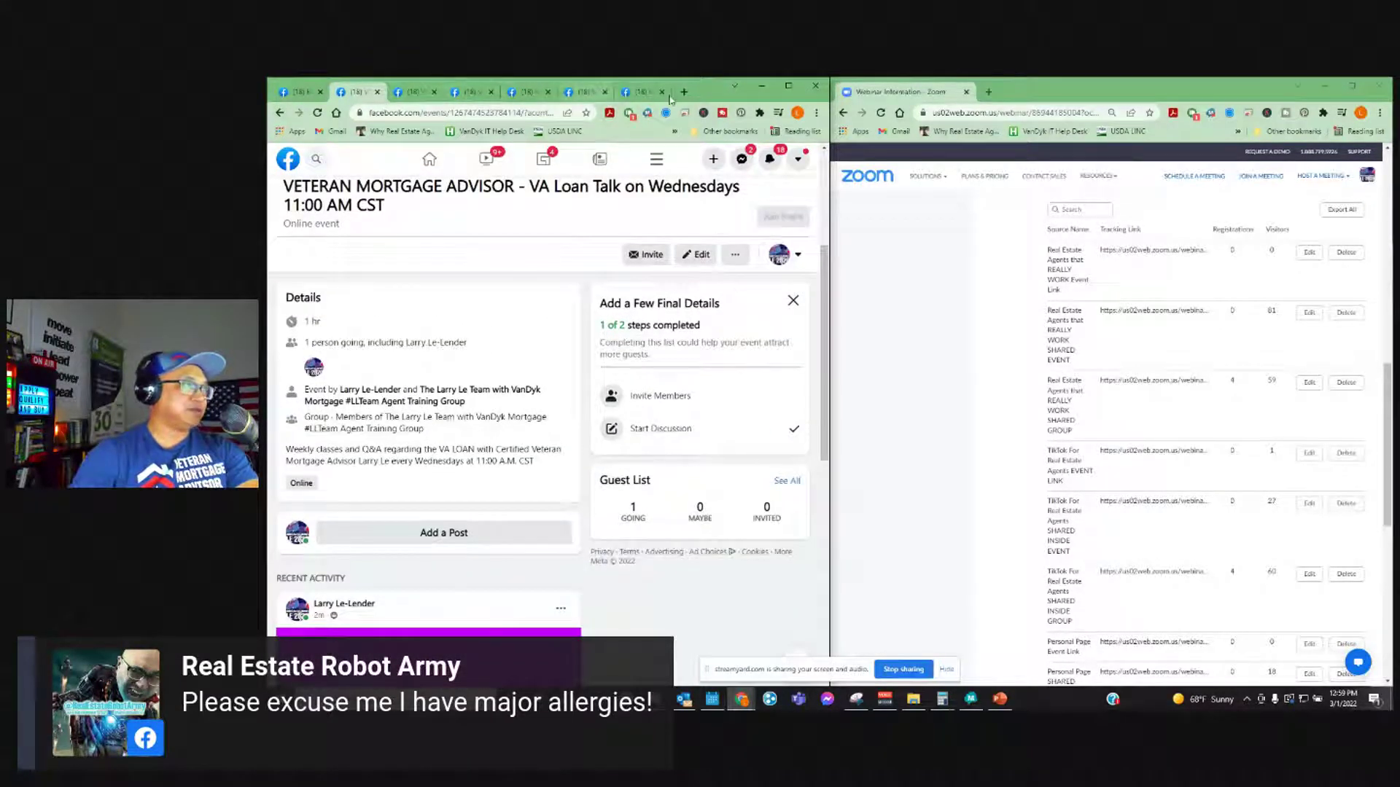
right_click(513, 394)
left_click(536, 399)
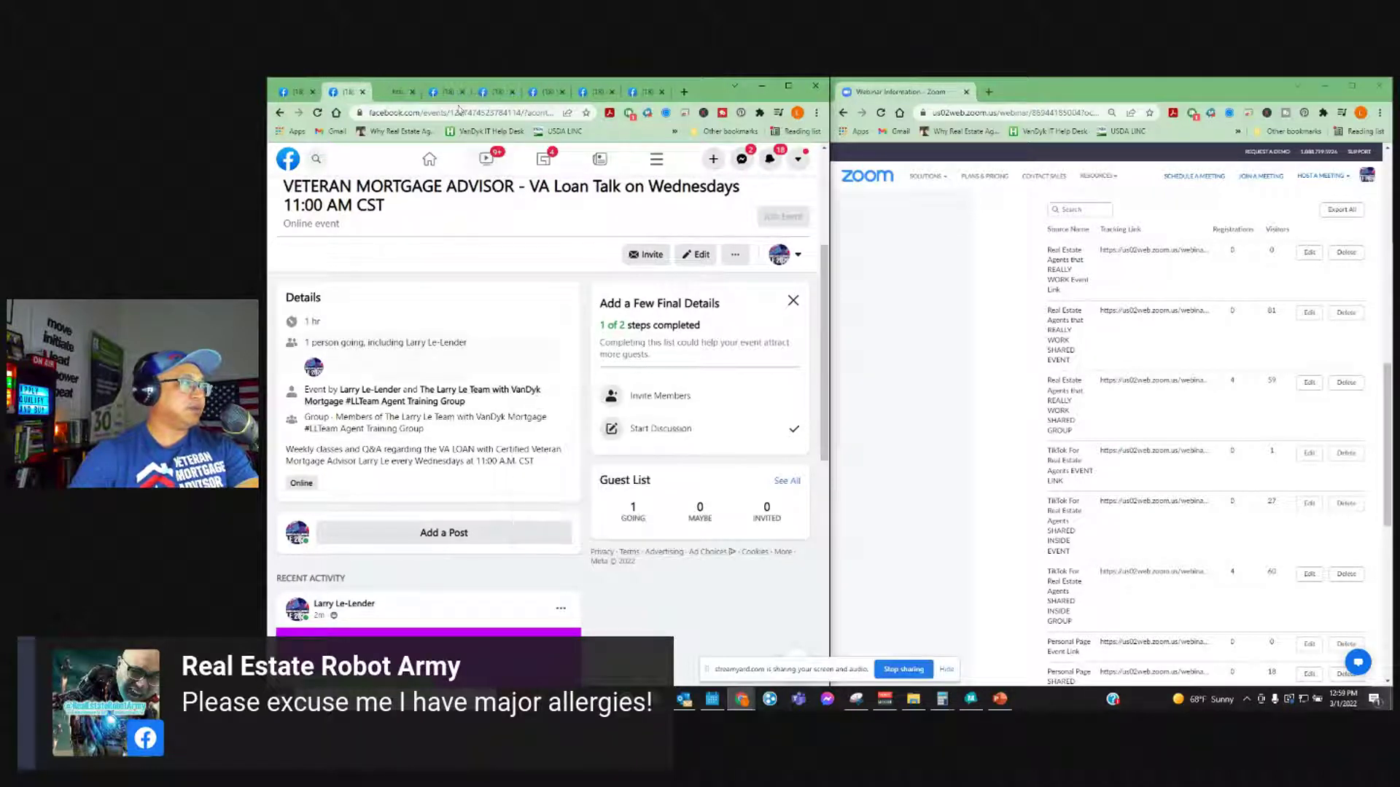
- Open the New Real Estate Agents and New Real Estate Agents Facebook Support Group pages in new tabs from their March 2 events
key("ctrl+Tab")
scroll(488, 366, "up", 5)
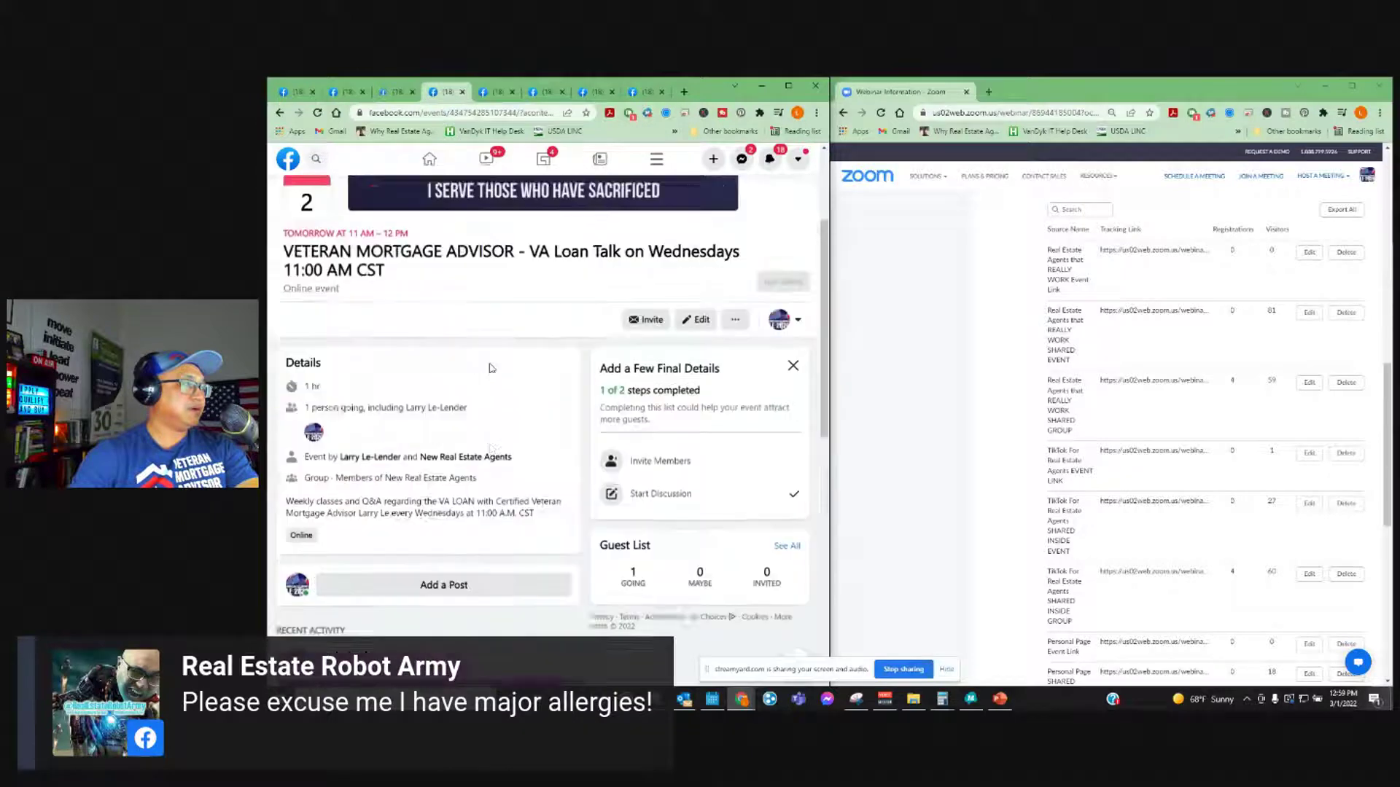
right_click(501, 526)
left_click(558, 532)
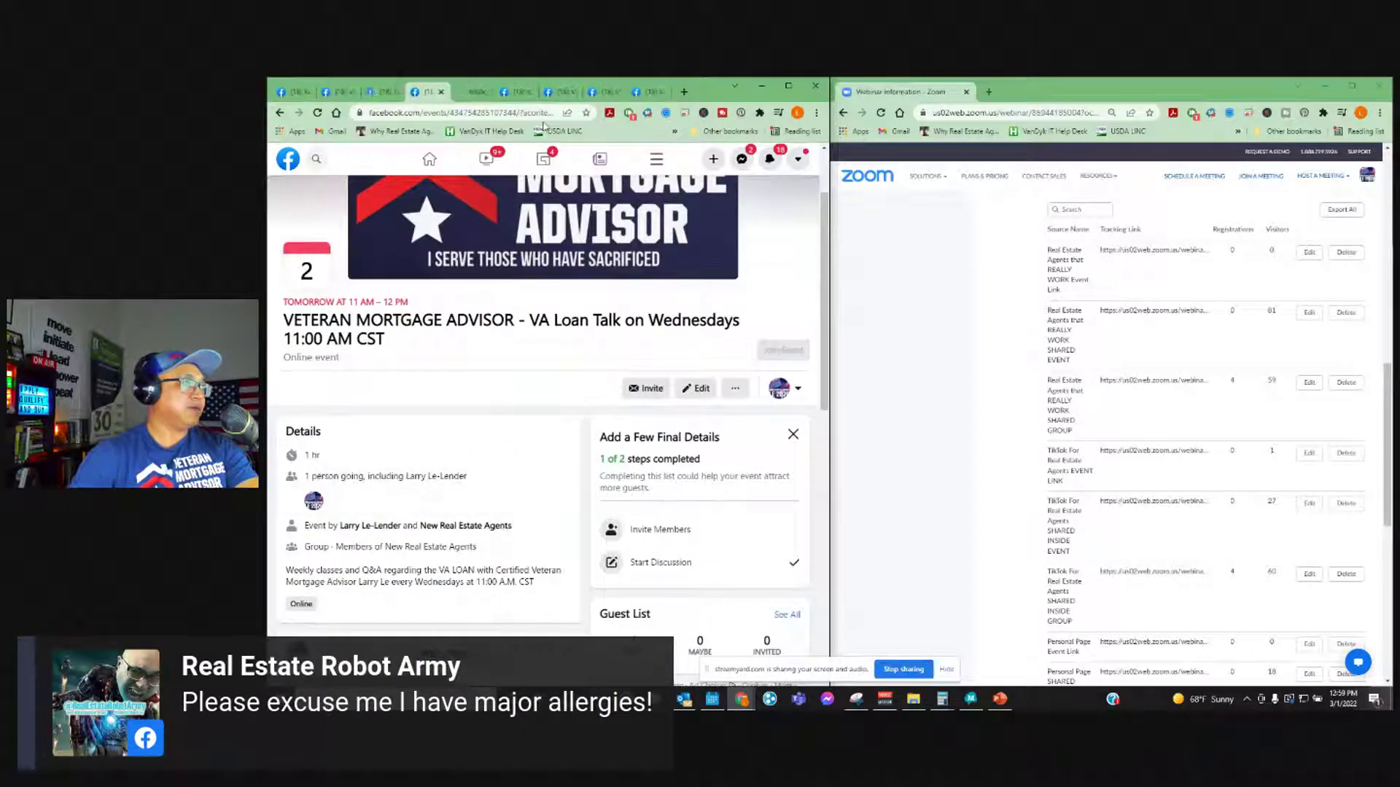
key("ctrl+Tab")
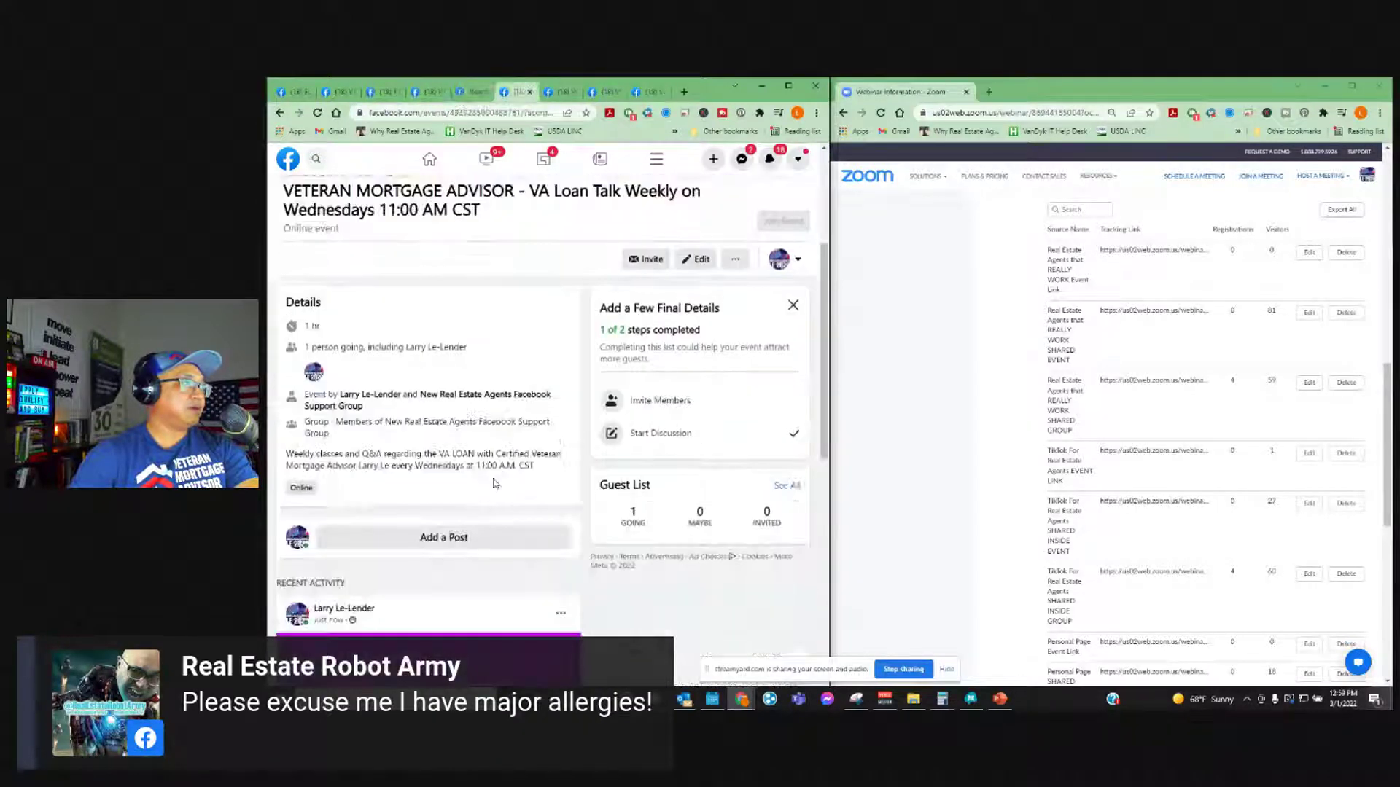
right_click(528, 396)
left_click(562, 407)
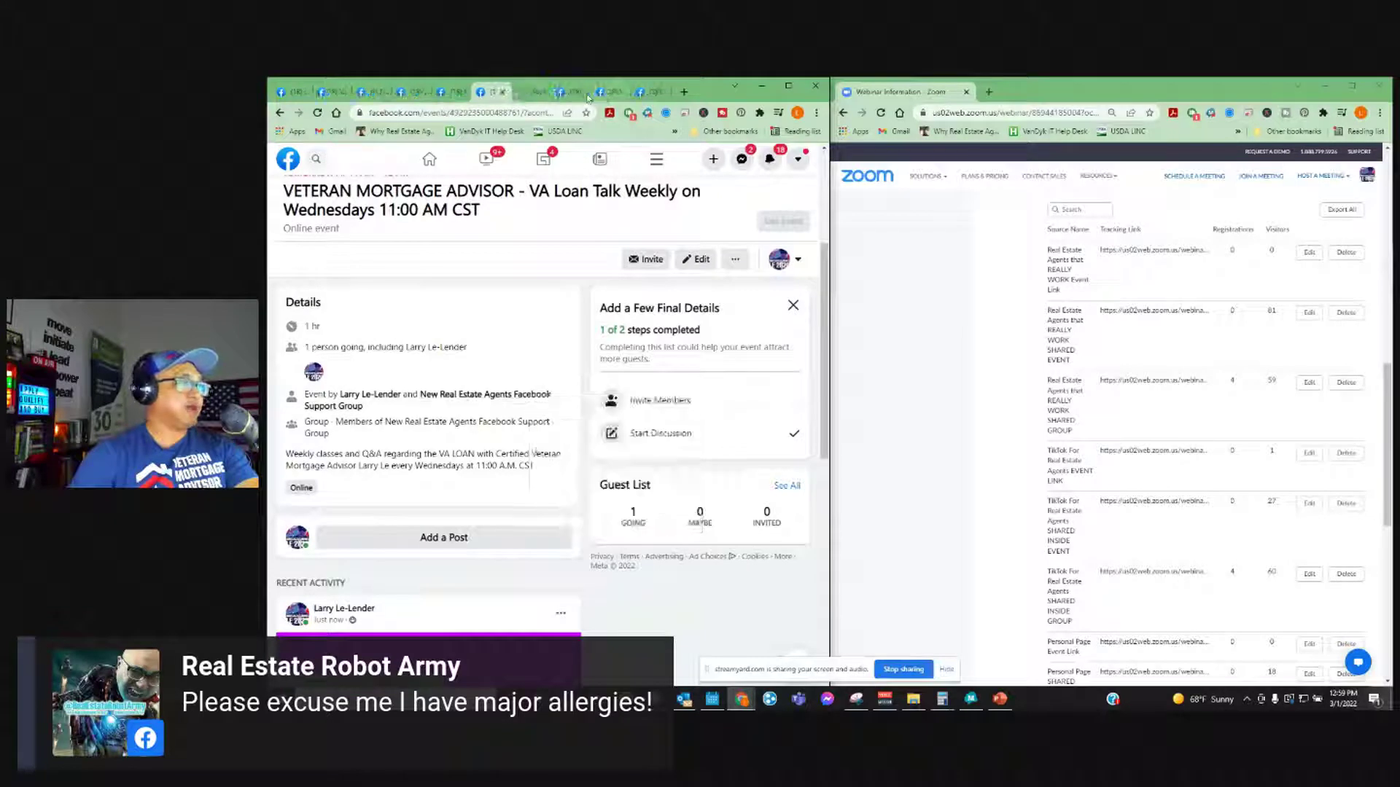
- Open the Real Estate Agents That REALLY Work and TikTok For Real Estate Agents group pages in new tabs from their March 2 events
key("ctrl+Tab")
right_click(548, 440)
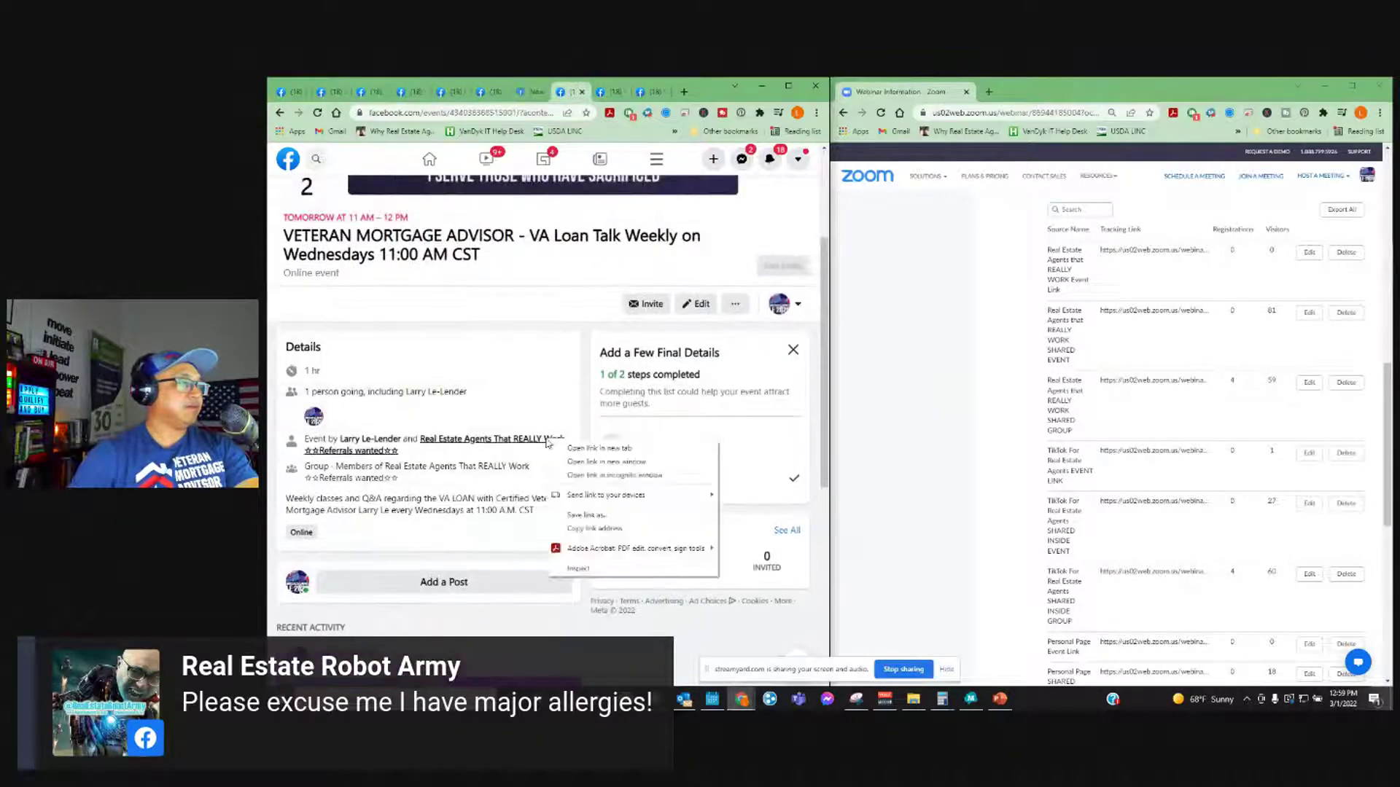
left_click(596, 448)
key("ctrl+Tab")
scroll(518, 484, "down", 3)
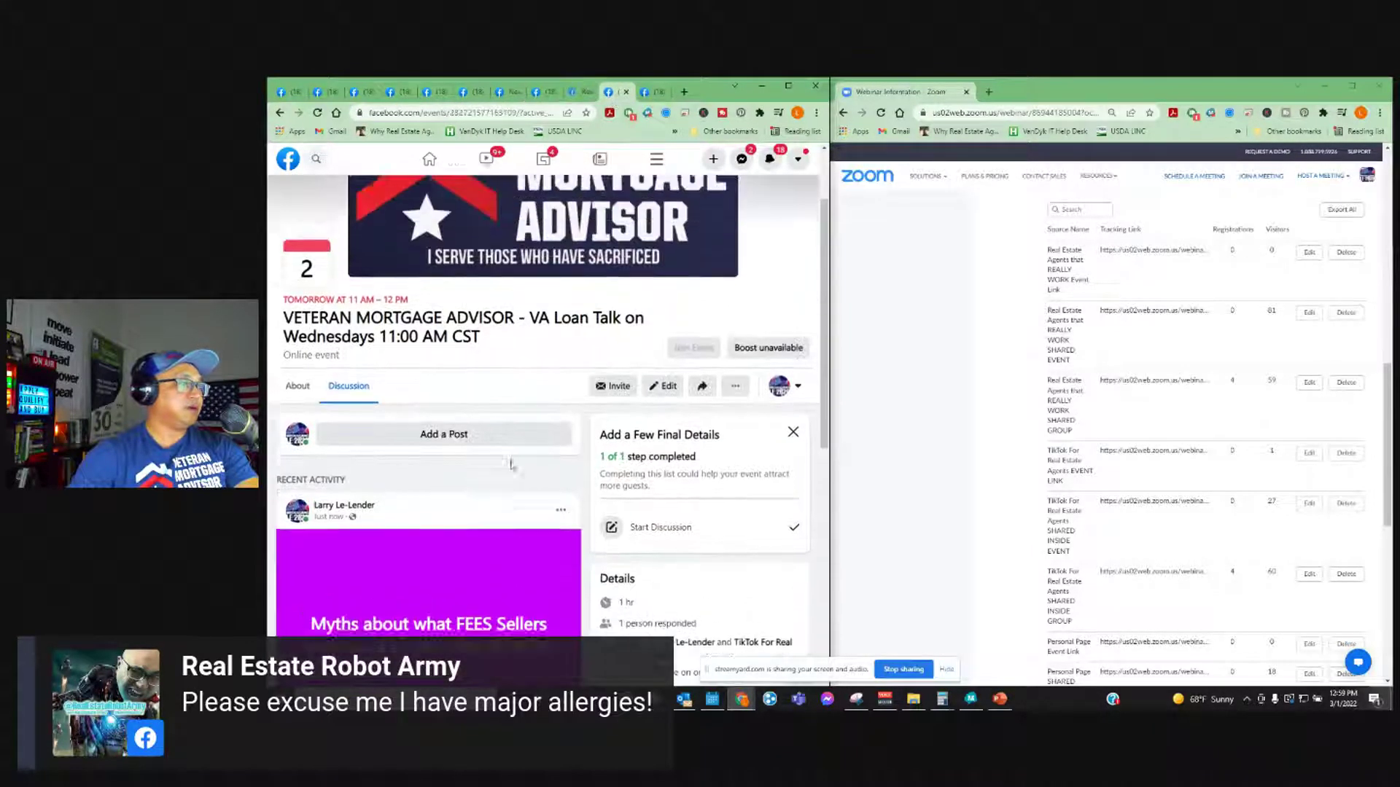
right_click(760, 368)
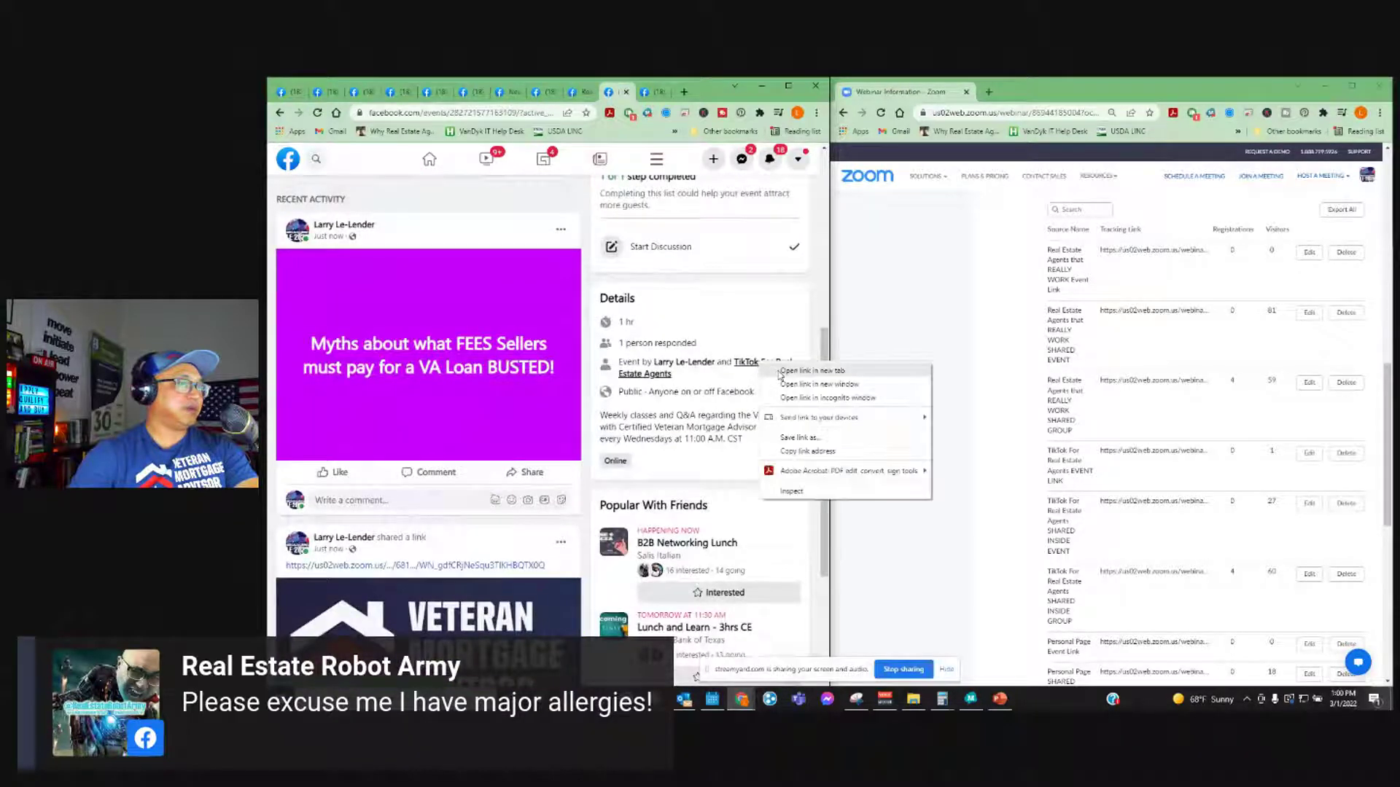
left_click(775, 374)
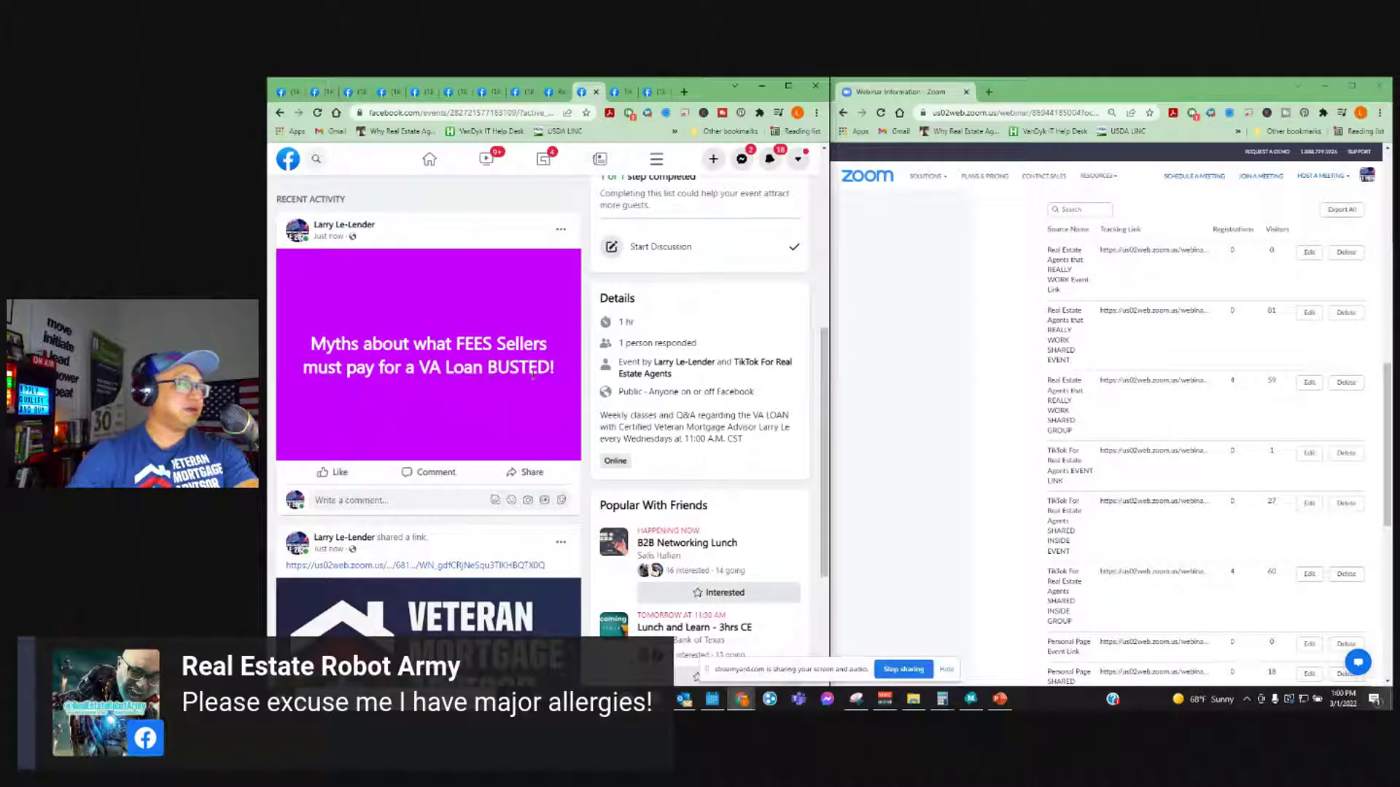
- Copy the "Myths about what FEES Sellers must pay for a VA Loan BUSTED!" teaser into a new #LLTeam Agent Training Group post
left_click_drag(566, 372, 291, 347)
key("ctrl+c")
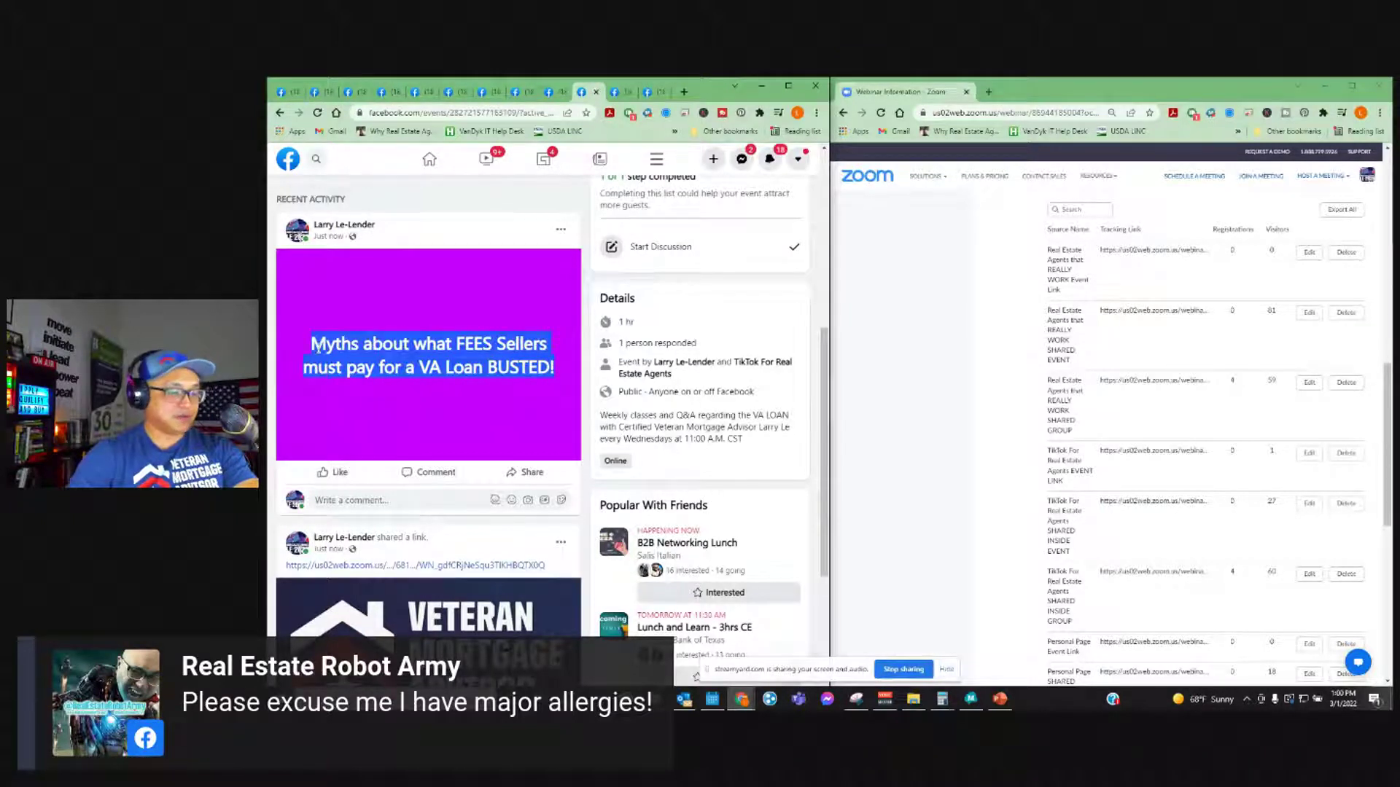
left_click(353, 97)
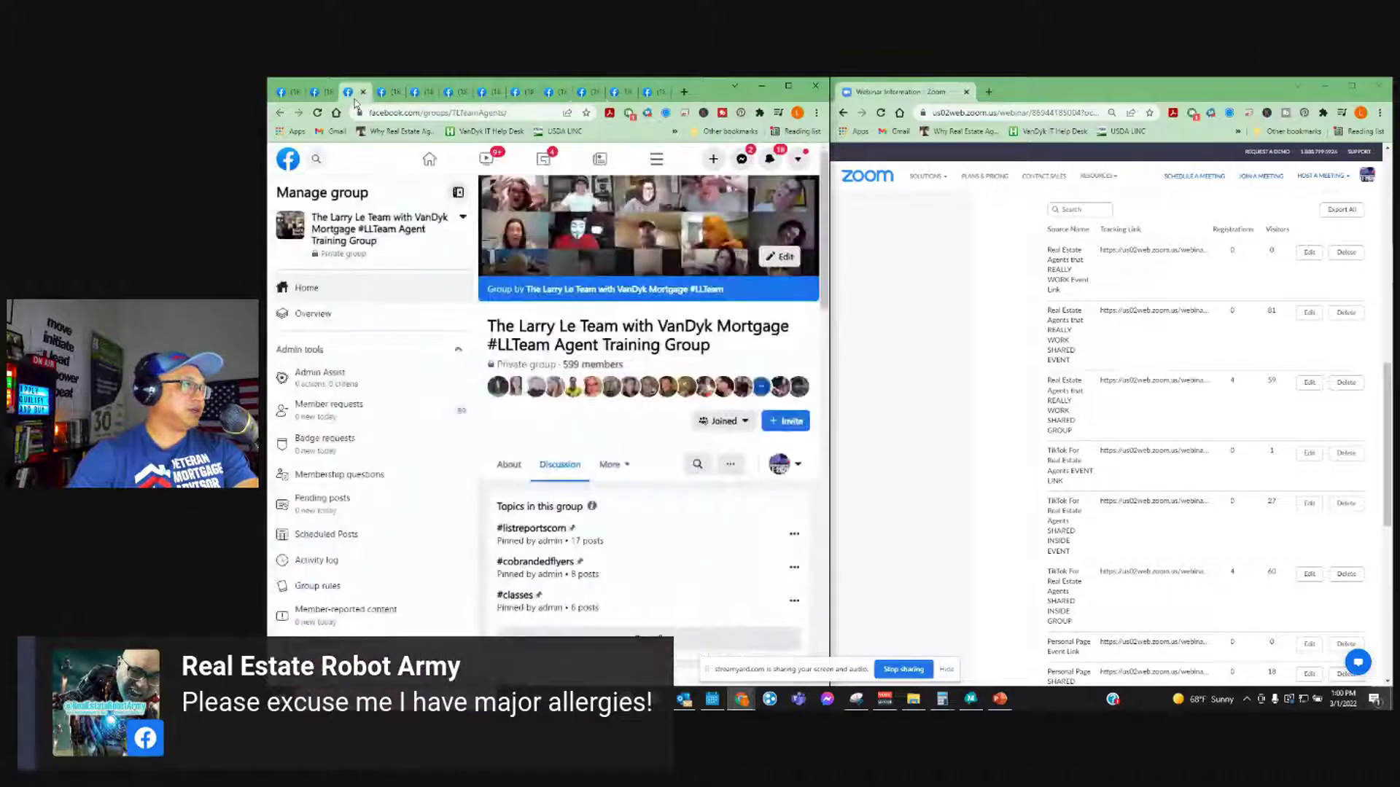
scroll(624, 393, "down", 7)
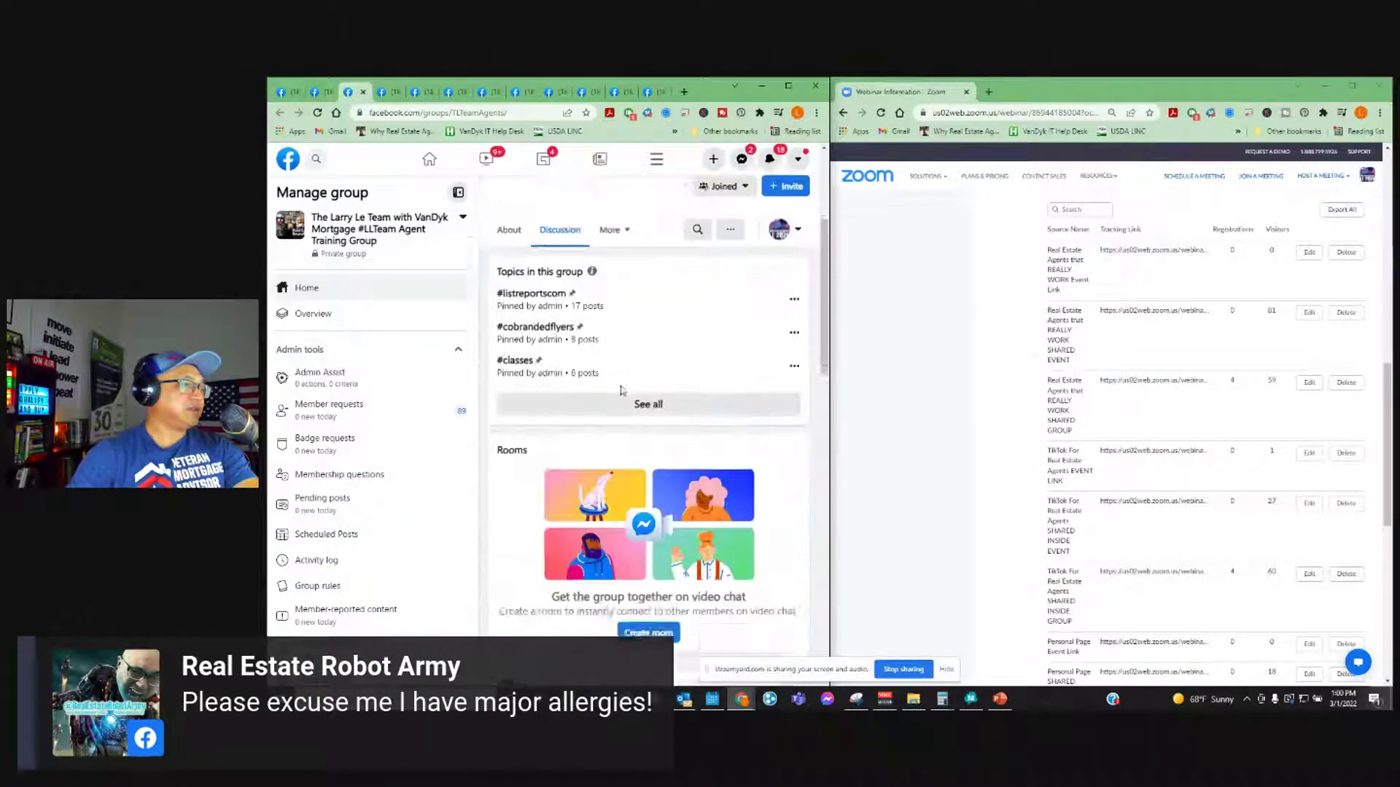
left_click(626, 398)
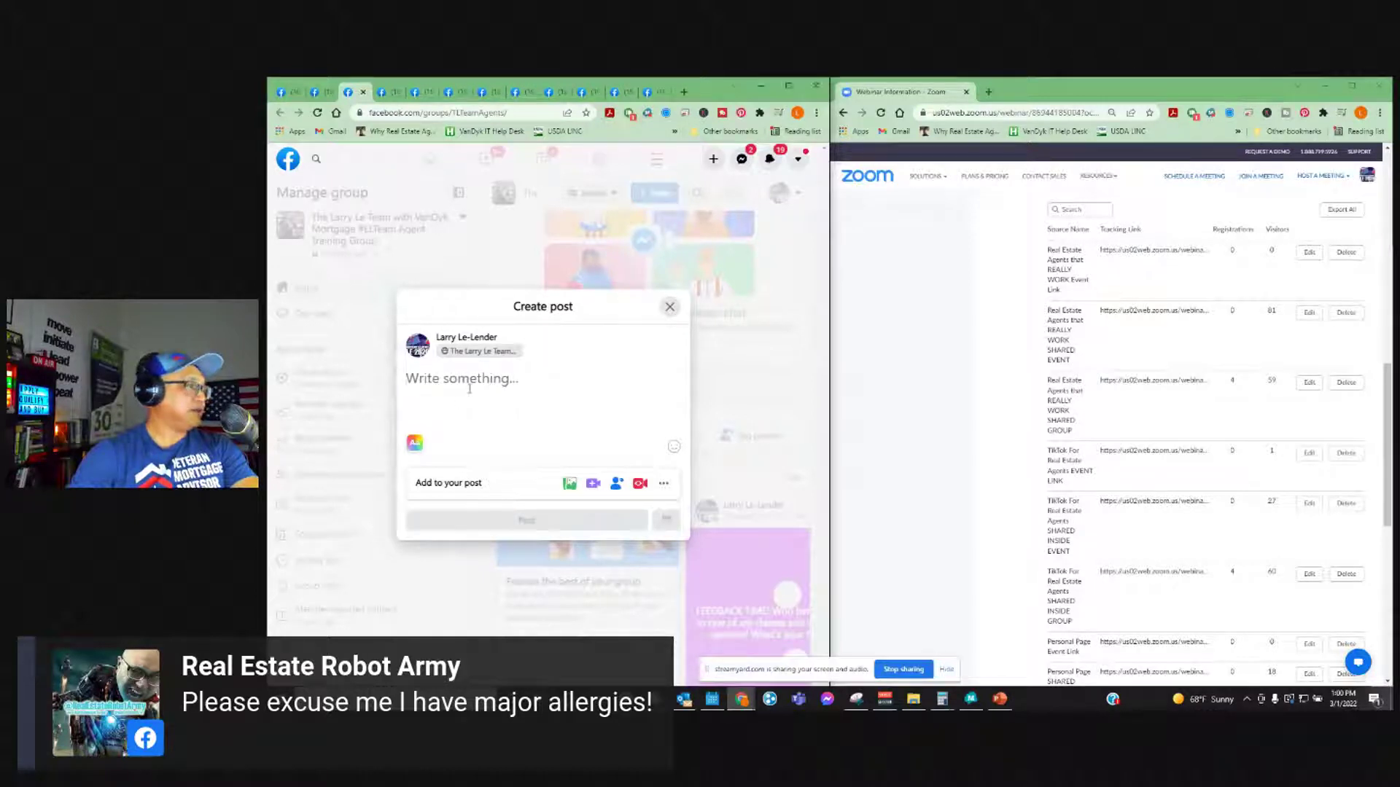
key("ctrl+v")
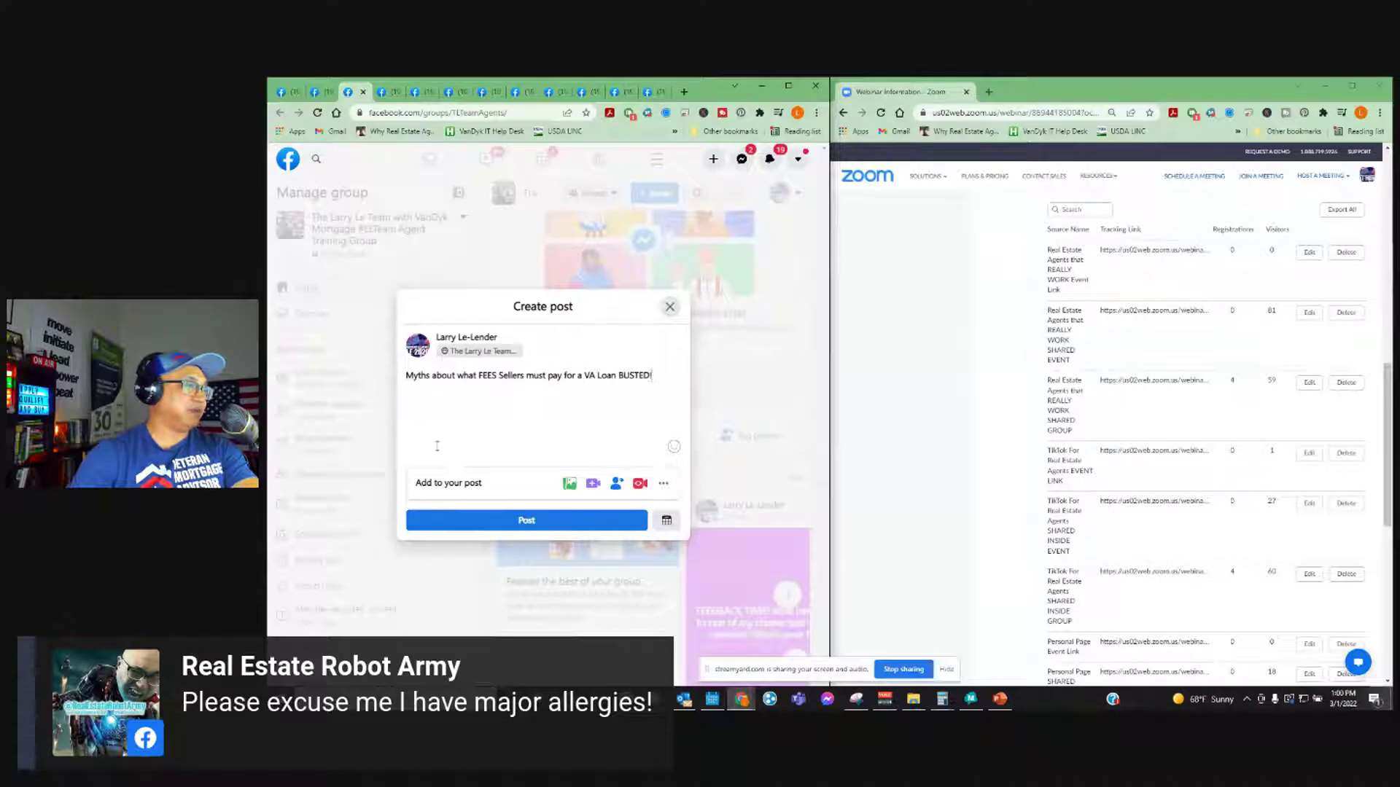
- Cut the teaser from the post draft, paste it into the browser's address field and copy it again as plain text
left_click_drag(654, 377, 365, 381)
key("ctrl+c")
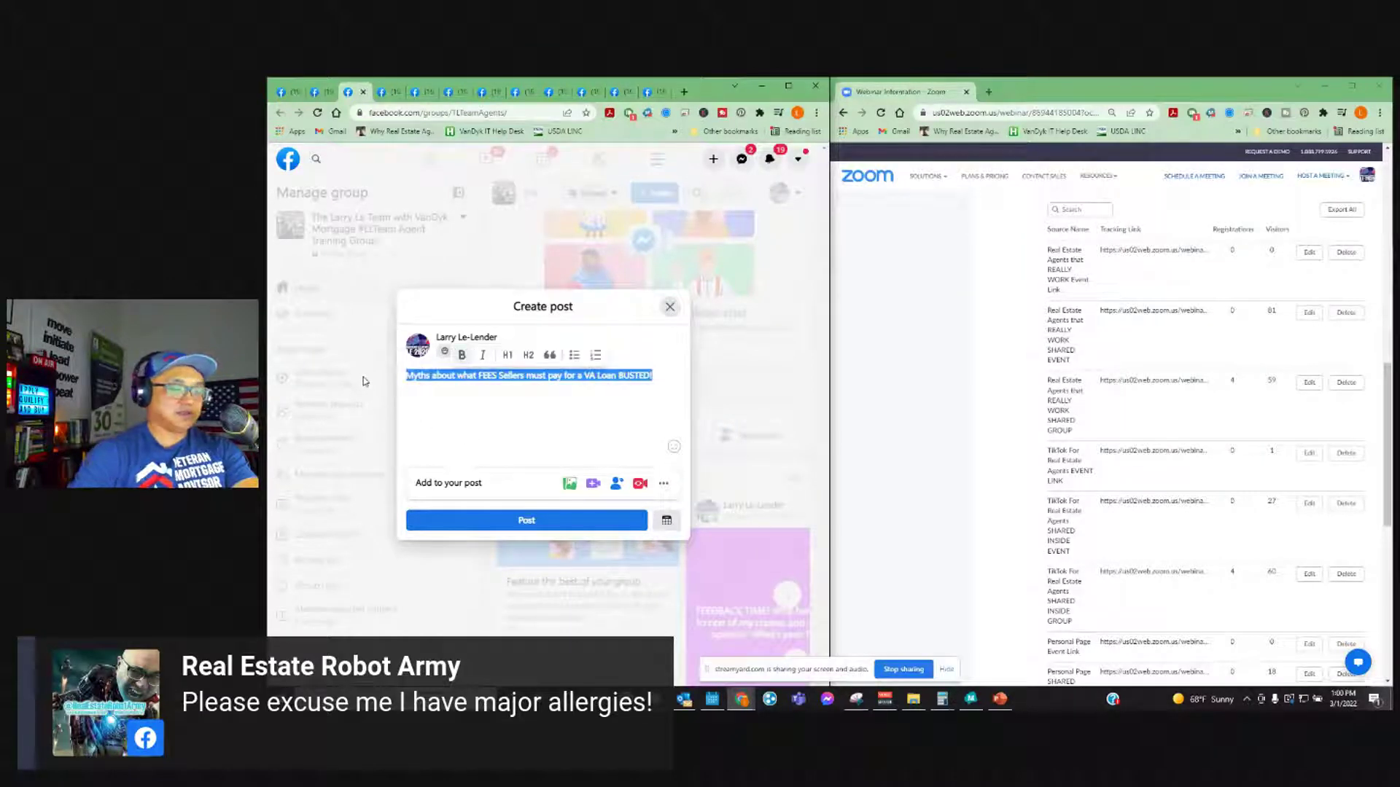
key("BackSpace")
left_click(492, 113)
key("ctrl+v")
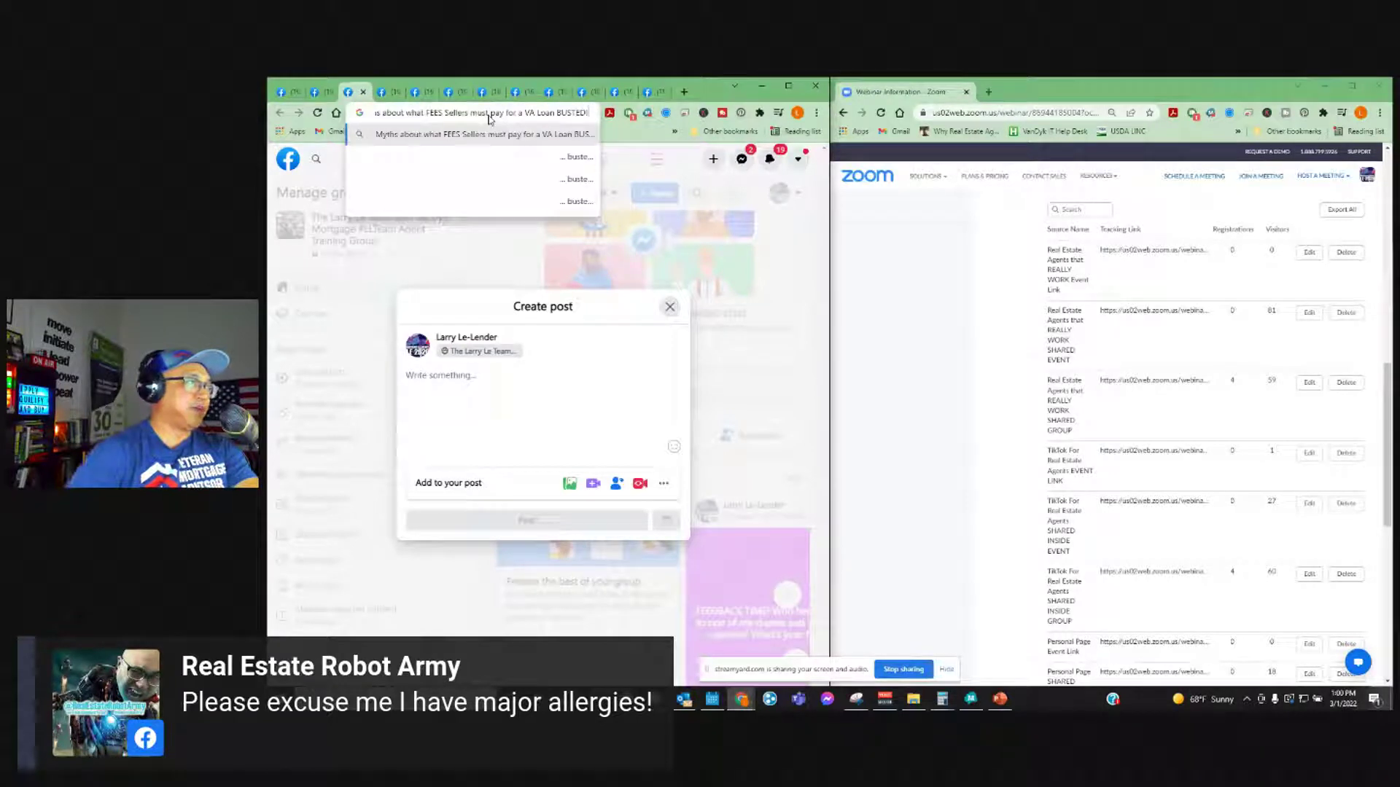
key("ctrl+a")
key("ctrl+c")
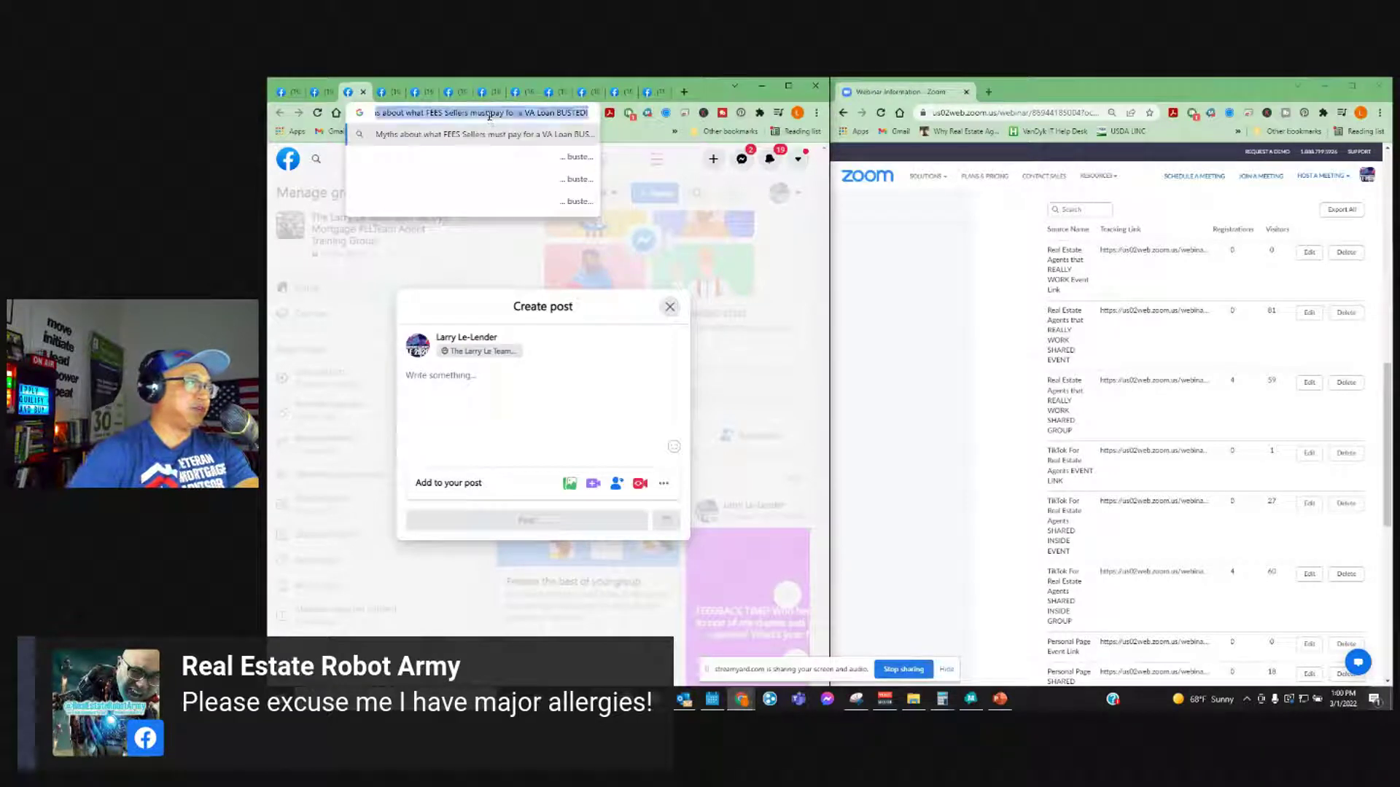
- Discard the empty post draft and reload the #LLTeam Agent Training Group page
left_click(640, 155)
right_click(626, 153)
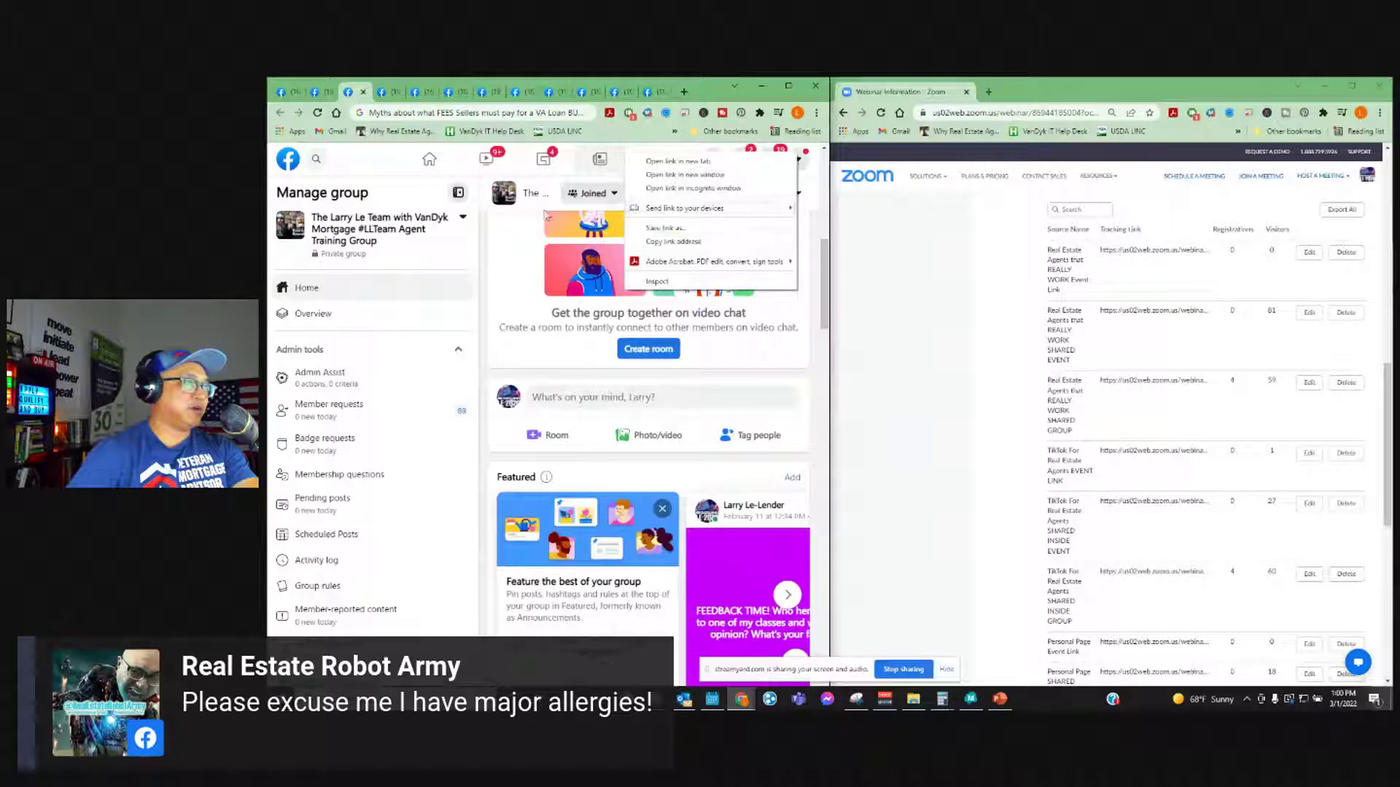
right_click(502, 237)
left_click(539, 273)
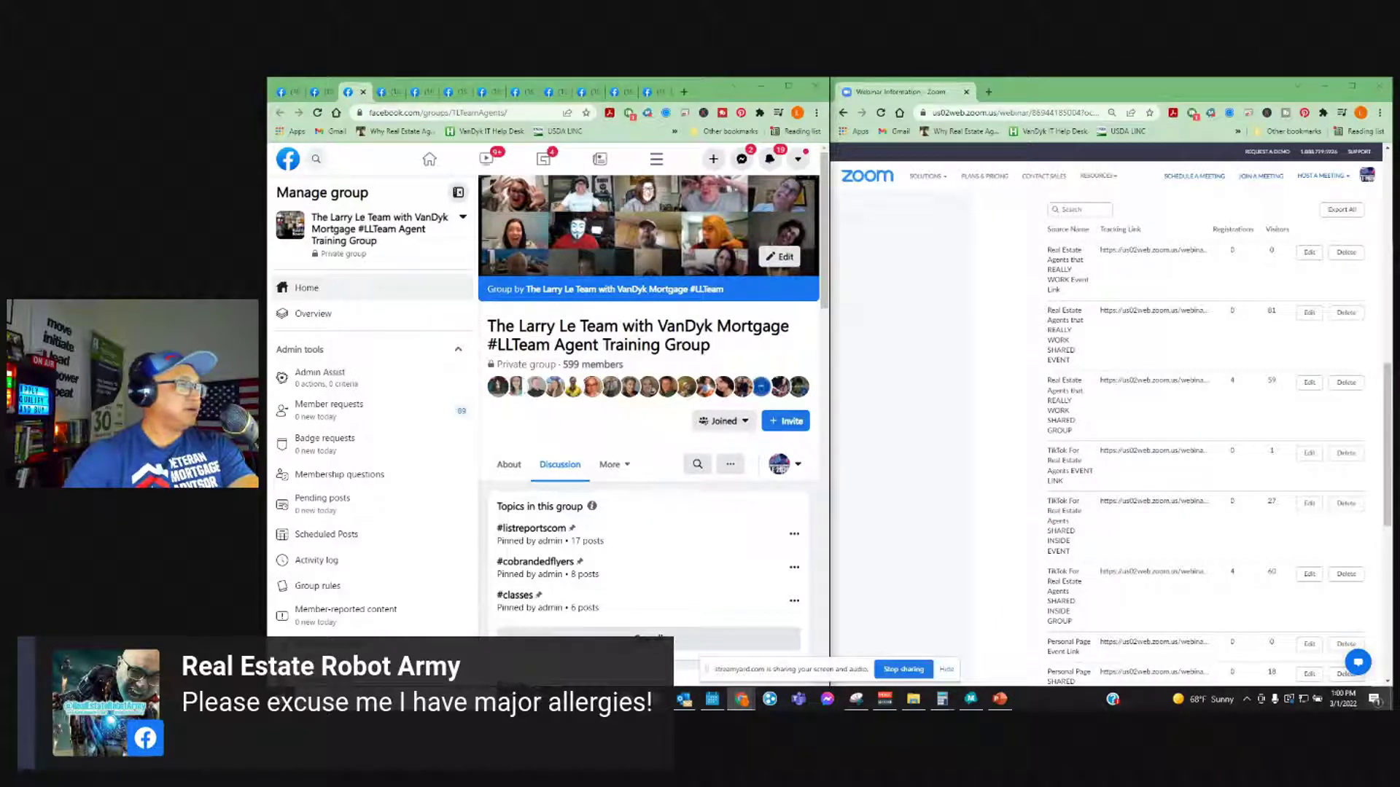
- Publish the copied VA Loan fees teaser with the solid purple background in the #LLTeam Agent Training Group's discussion
scroll(685, 472, "down", 4)
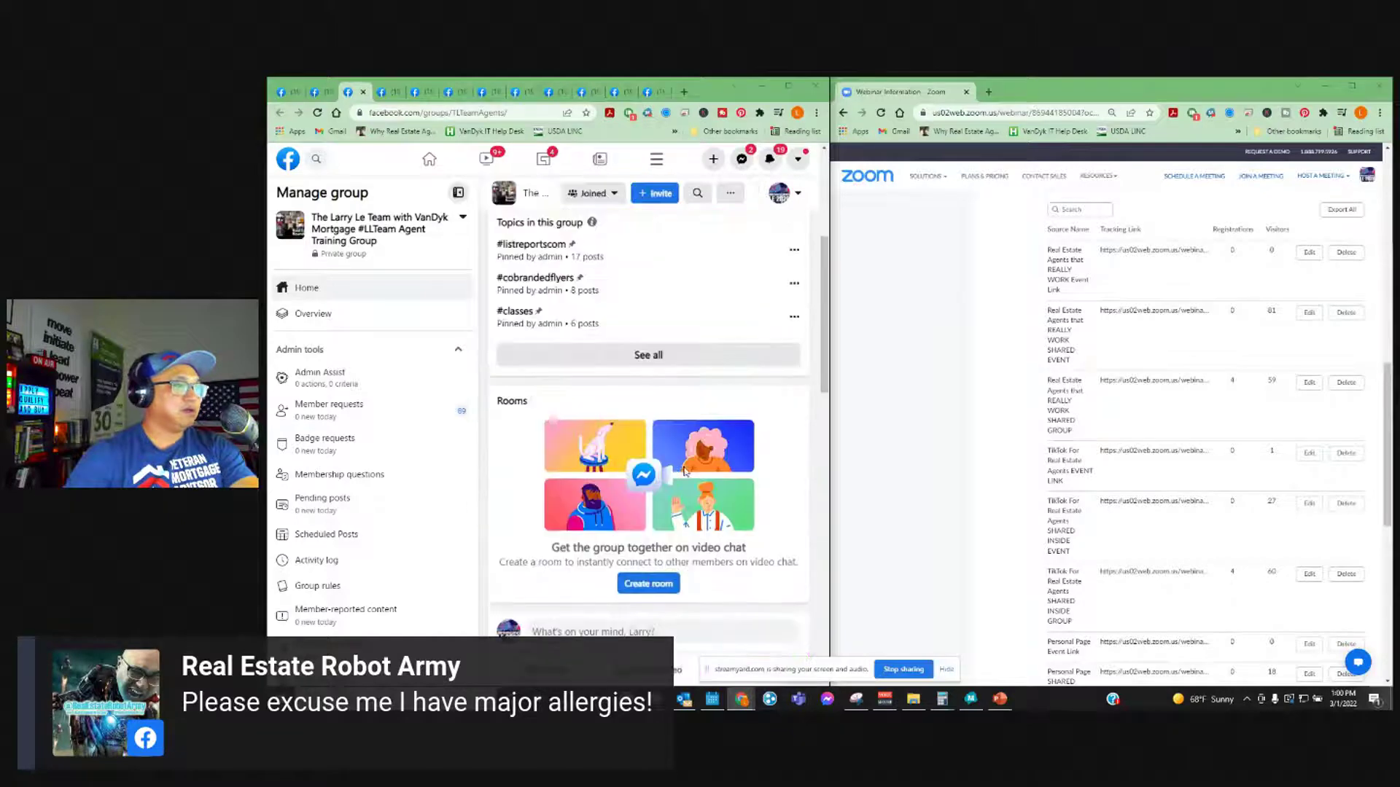
left_click(640, 630)
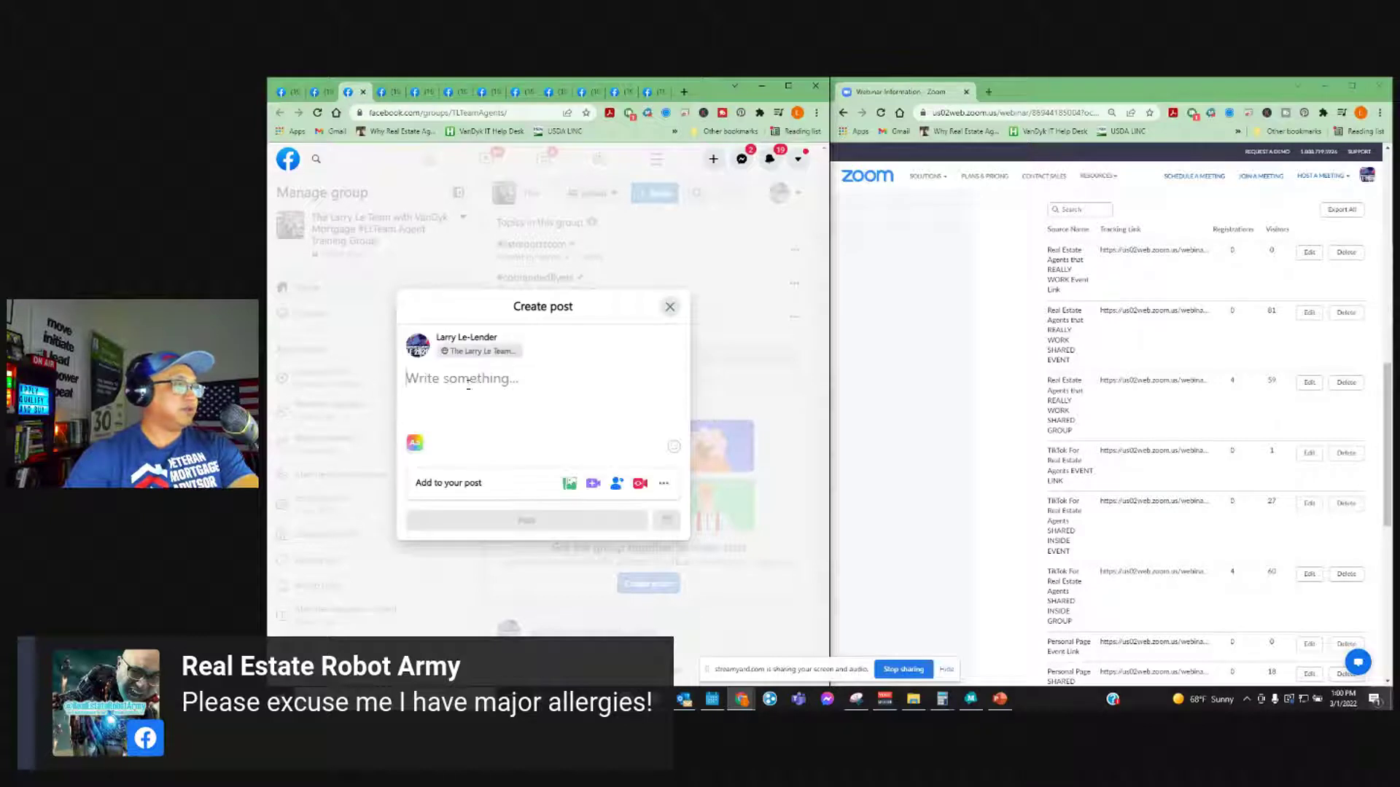
key("ctrl+v")
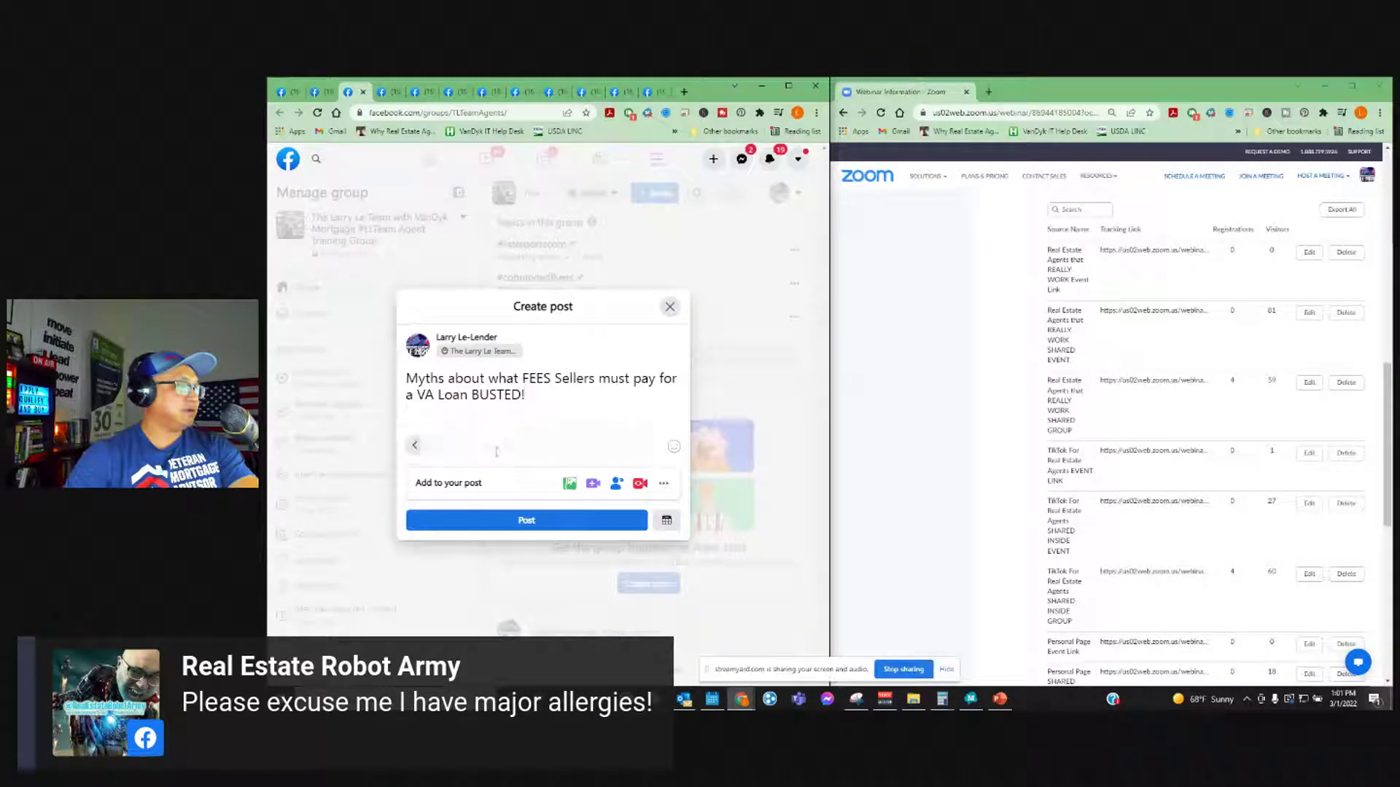
left_click(409, 443)
left_click(651, 446)
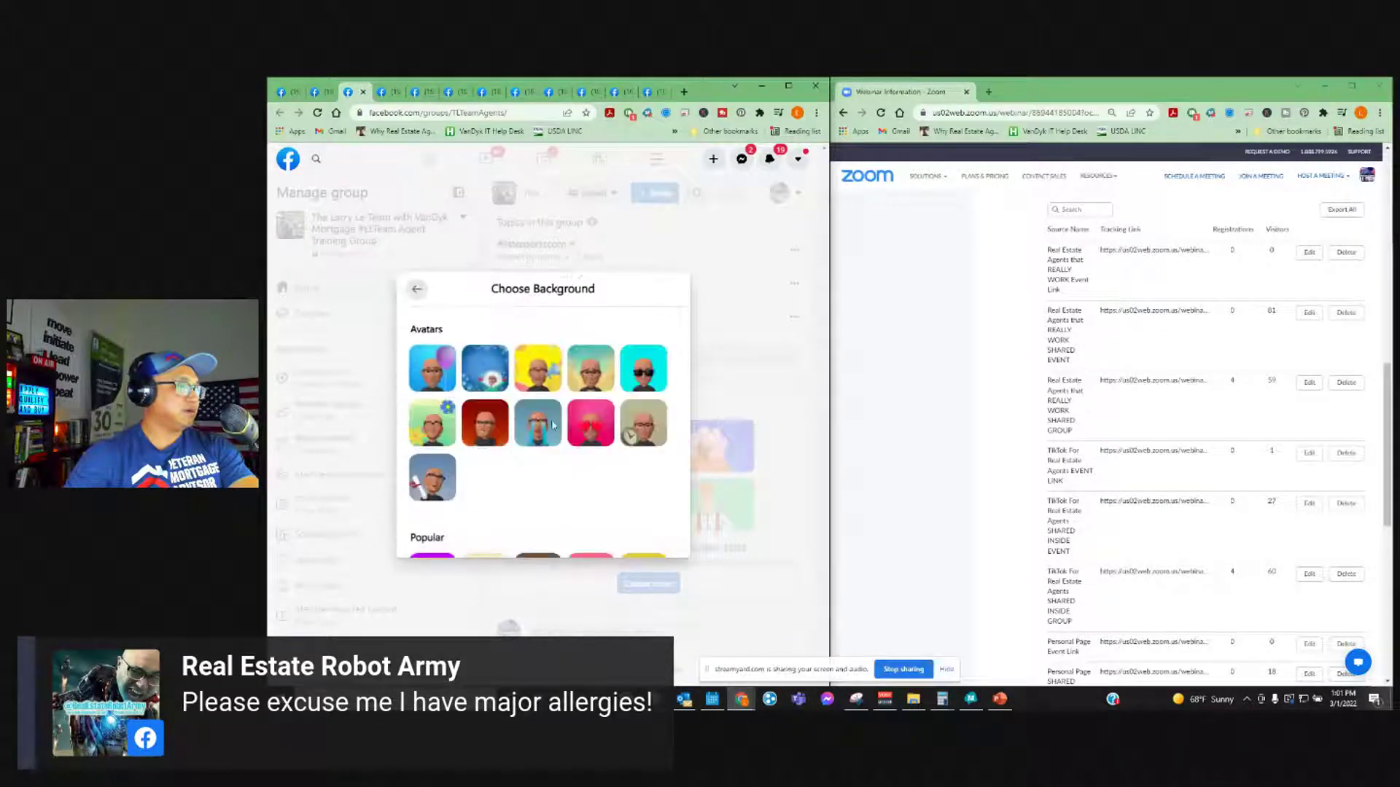
scroll(431, 509, "down", 2)
scroll(550, 532, "down", 2)
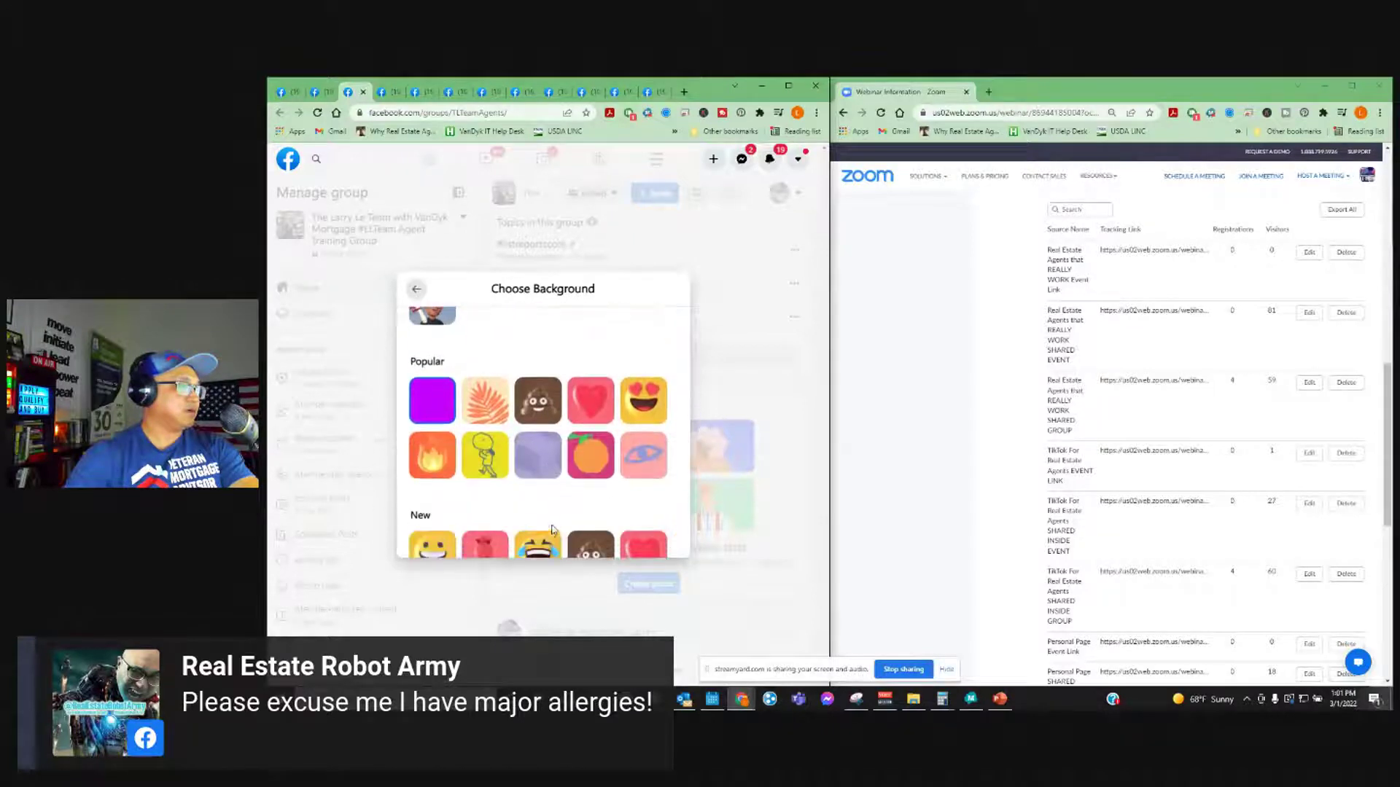
left_click(432, 400)
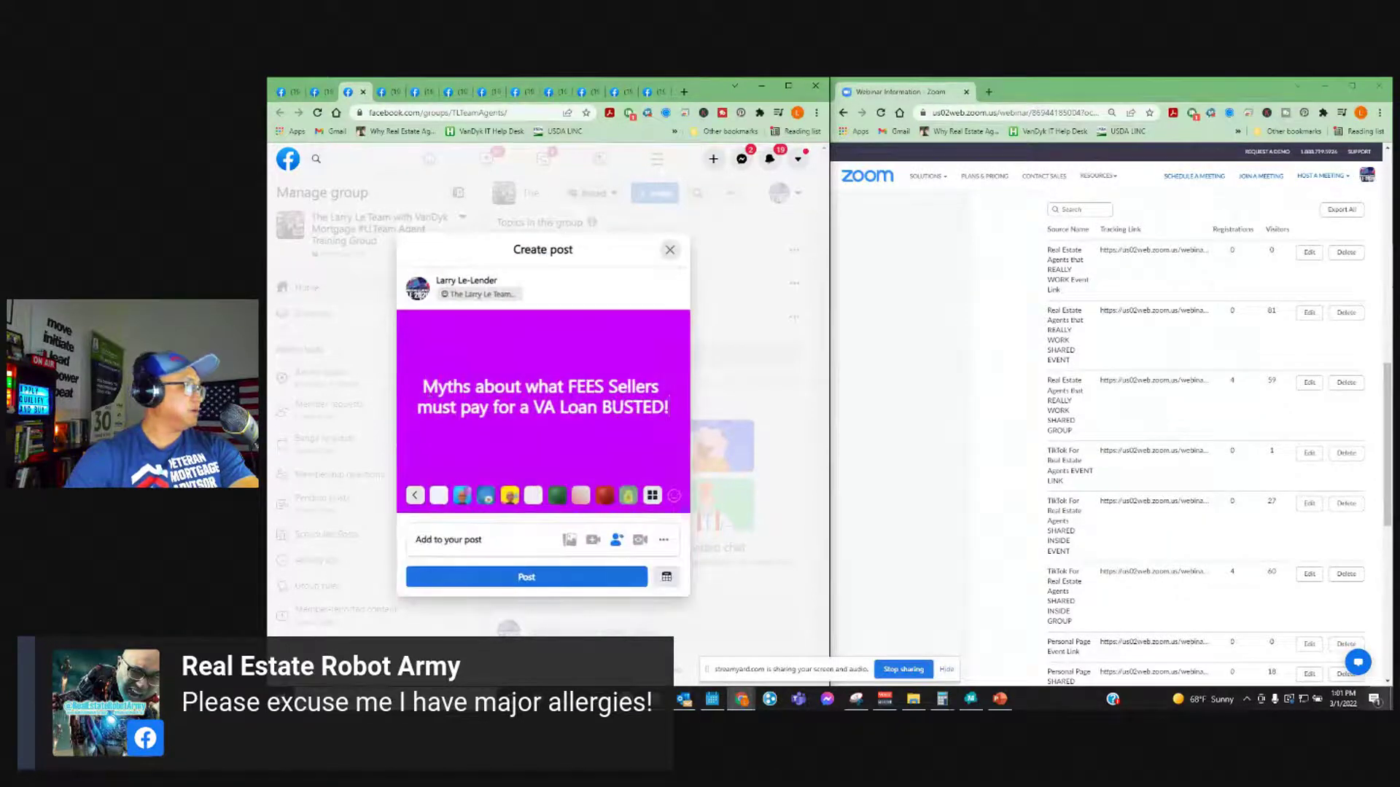
left_click(526, 577)
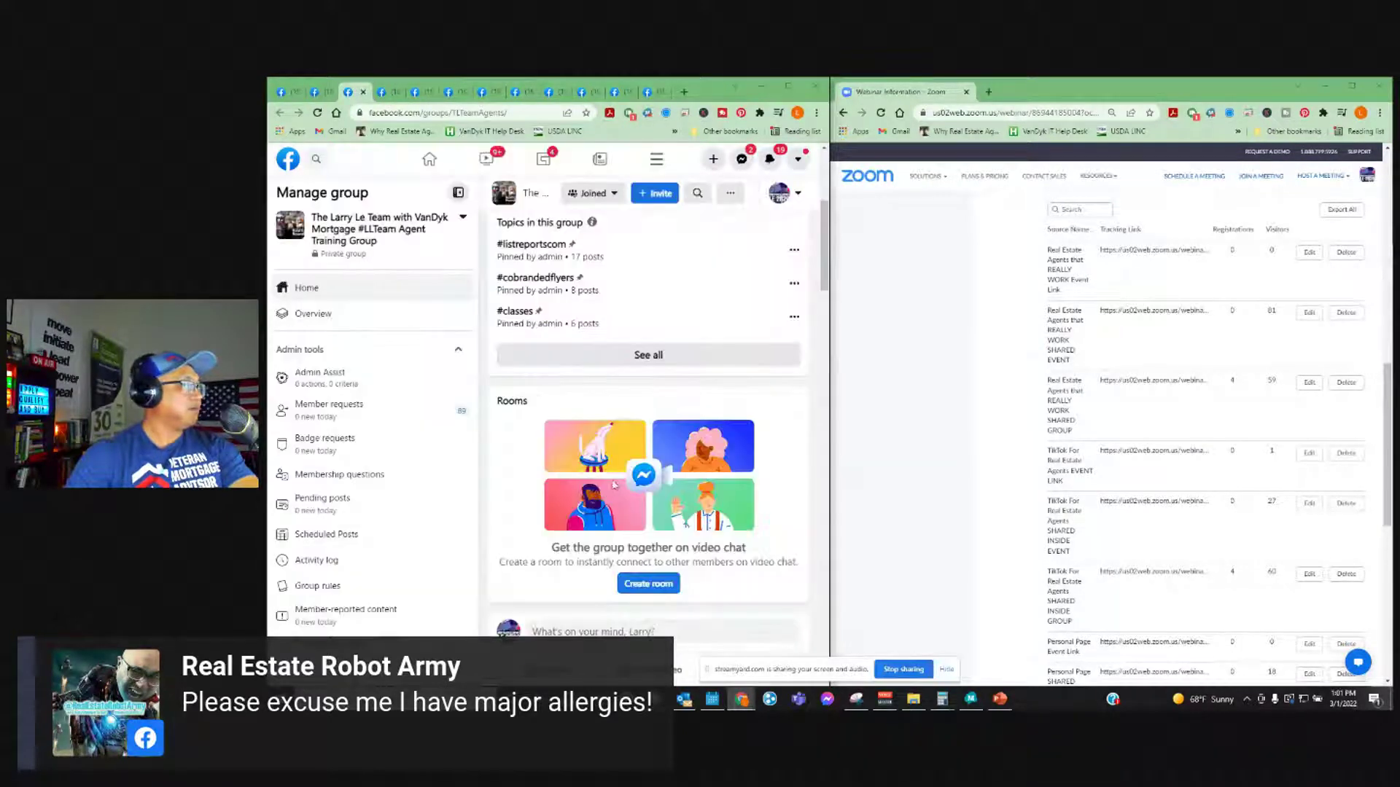
- Try to comment "Myths about what FEES Sellers must pay for a VA Loan BUSTED!" under the group's VETERAN MORTGAGE ADVISOR event post
scroll(765, 555, "down", 15)
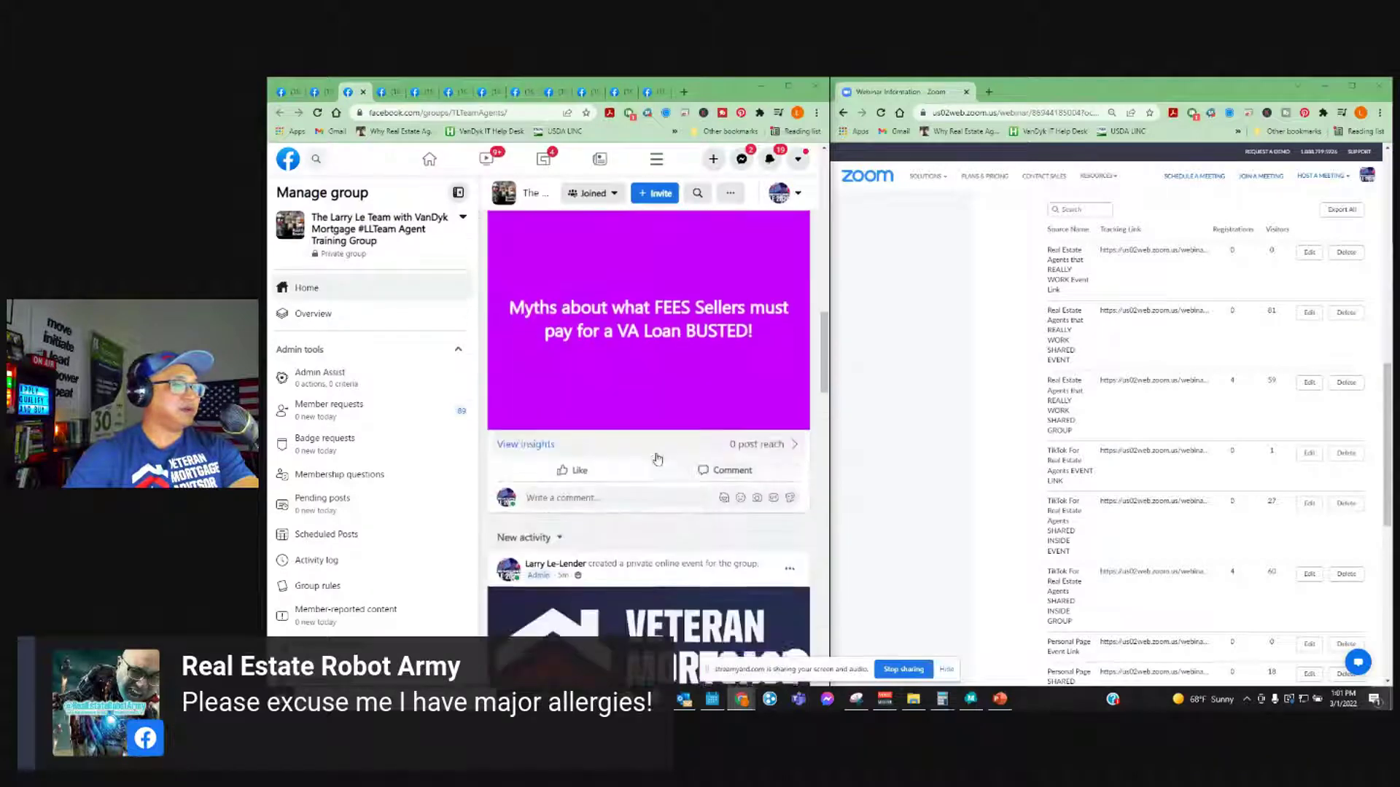
left_click(729, 503)
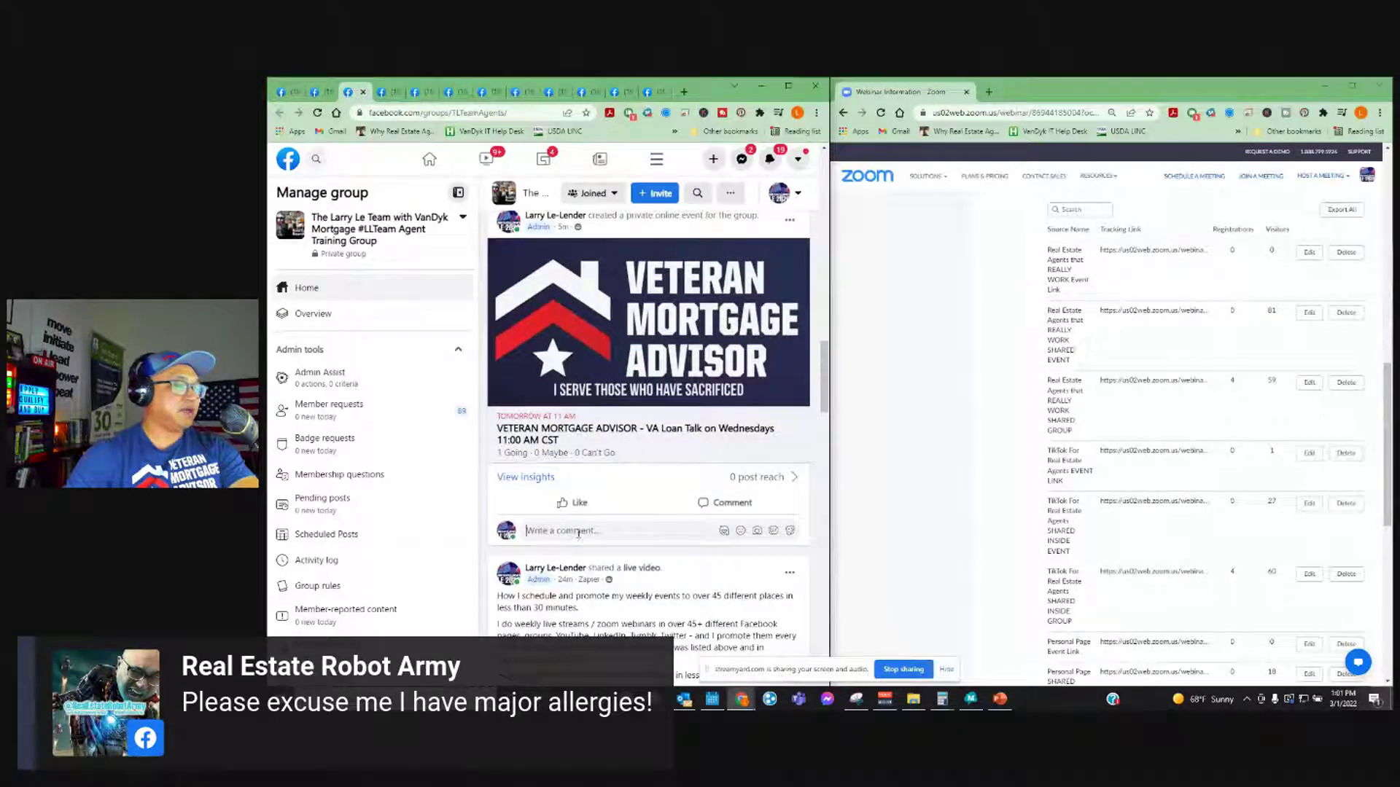
key("ctrl+v")
key("Return")
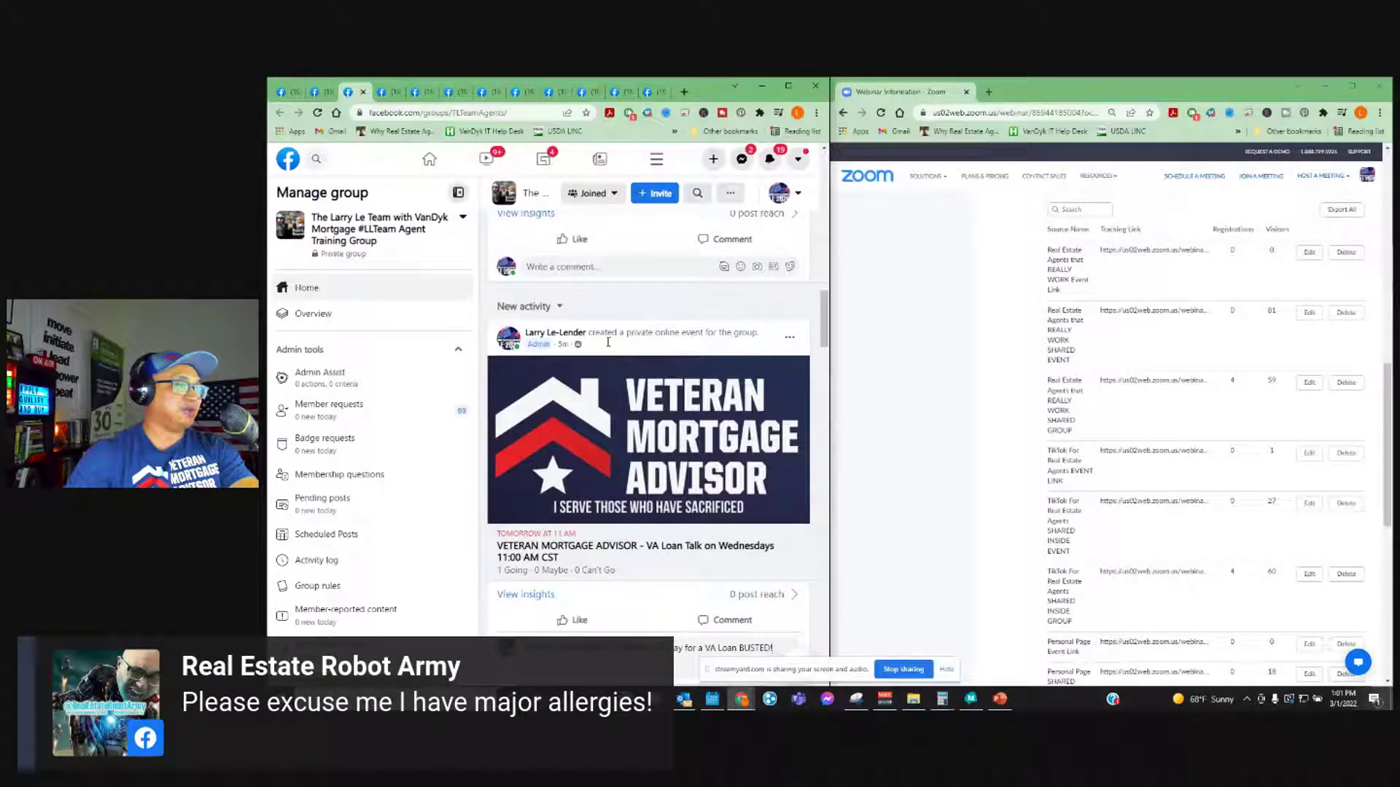
scroll(657, 467, "down", 3)
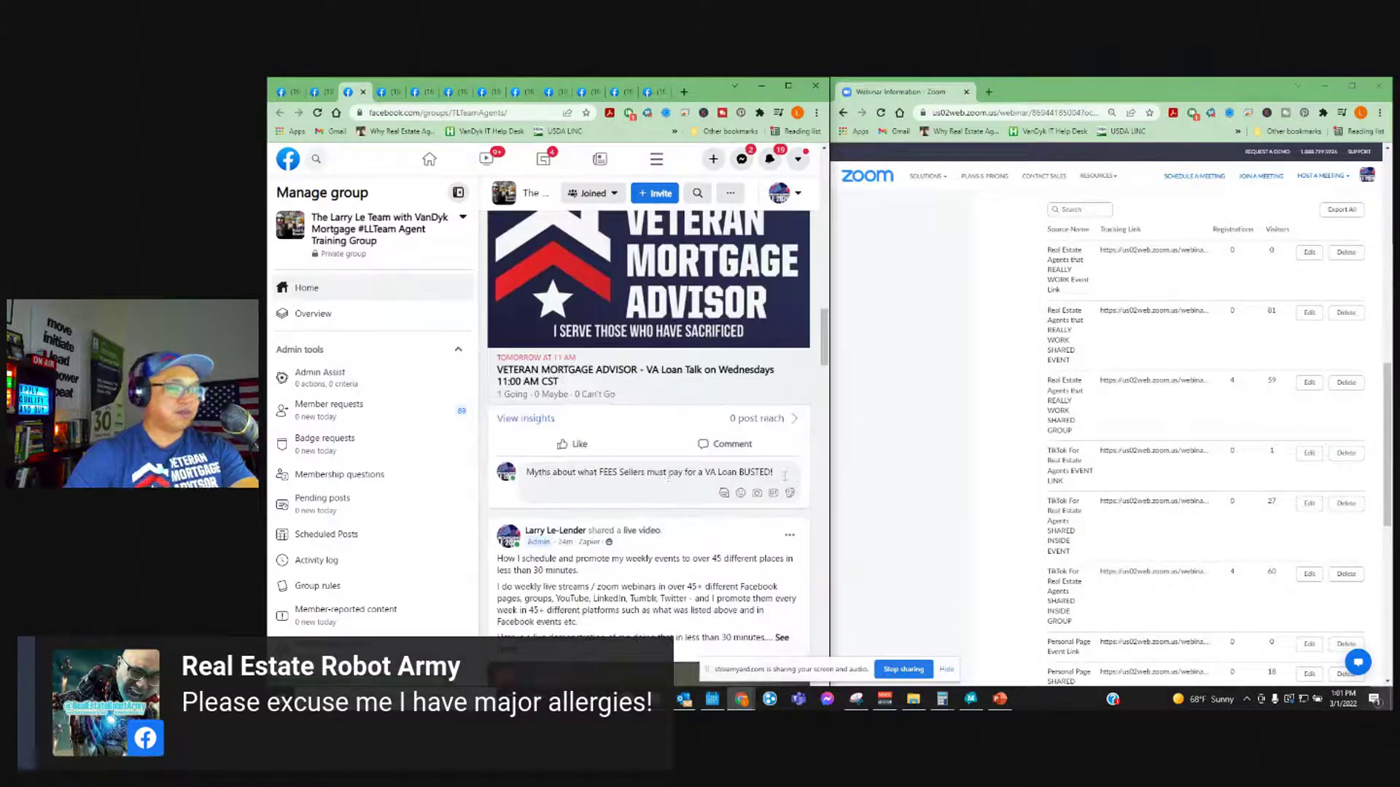
- Start a new post in the group with the text "Myths about what FEES Sellers must pay for a VA Loan BUSTED!"
scroll(656, 478, "up", 1)
scroll(737, 511, "down", 1)
scroll(739, 467, "up", 7)
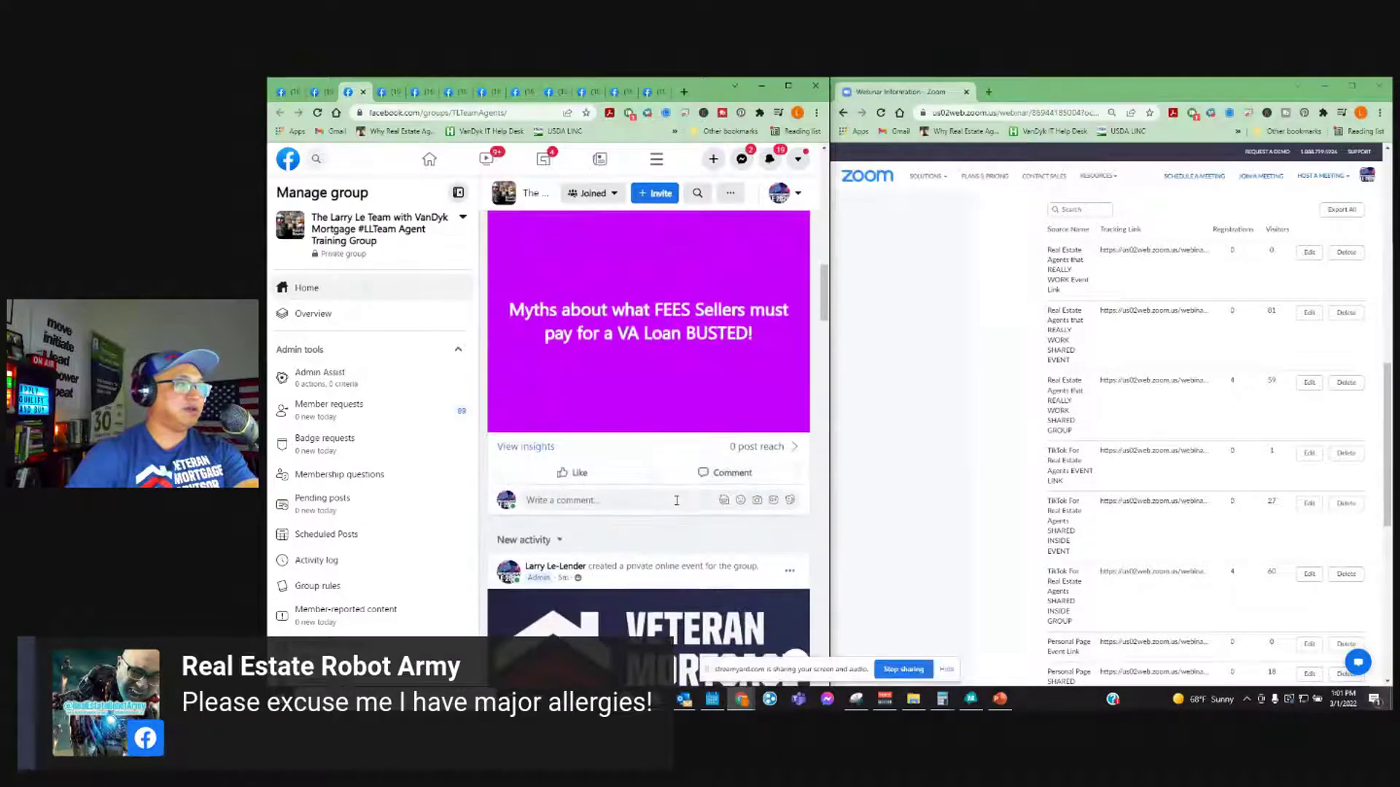
scroll(739, 459, "up", 2)
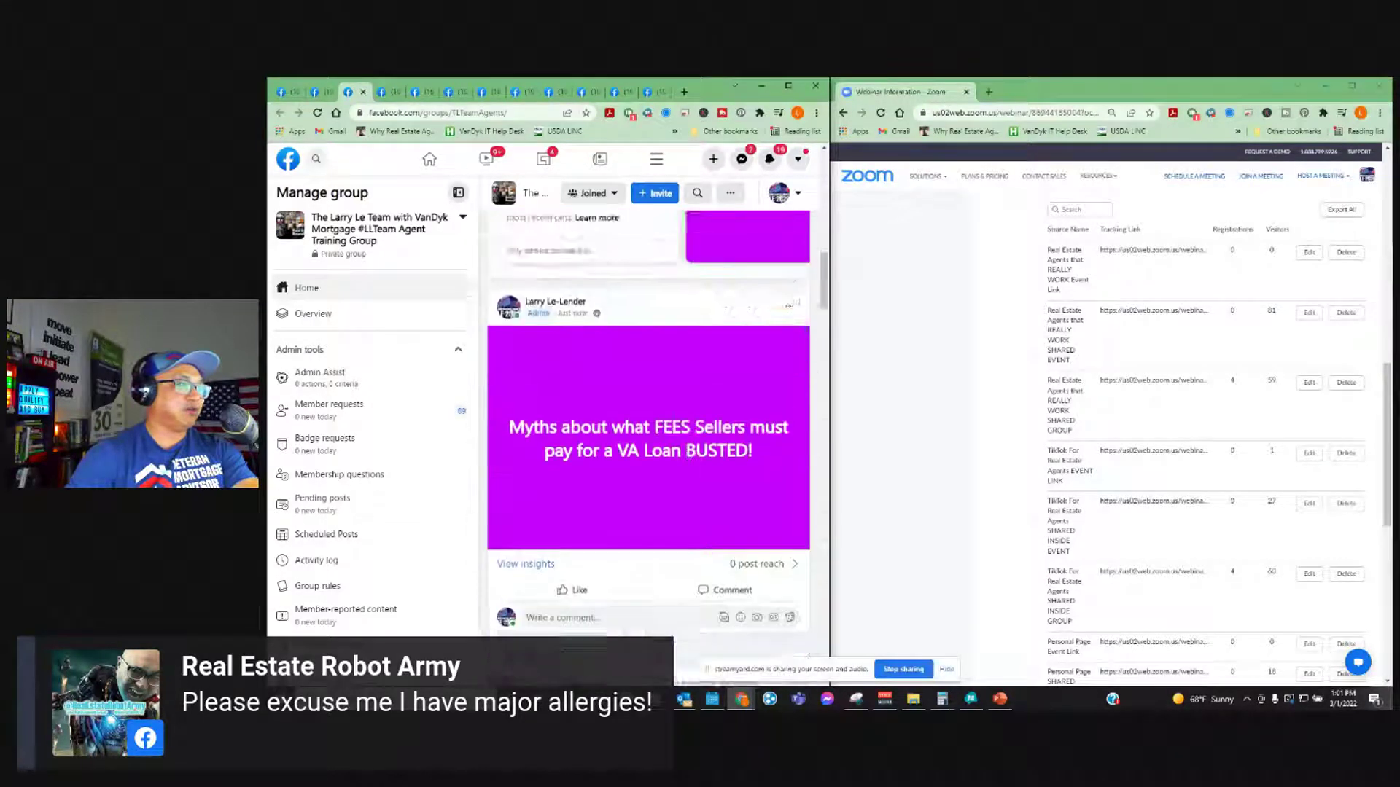
scroll(678, 419, "up", 4)
scroll(641, 434, "down", 4)
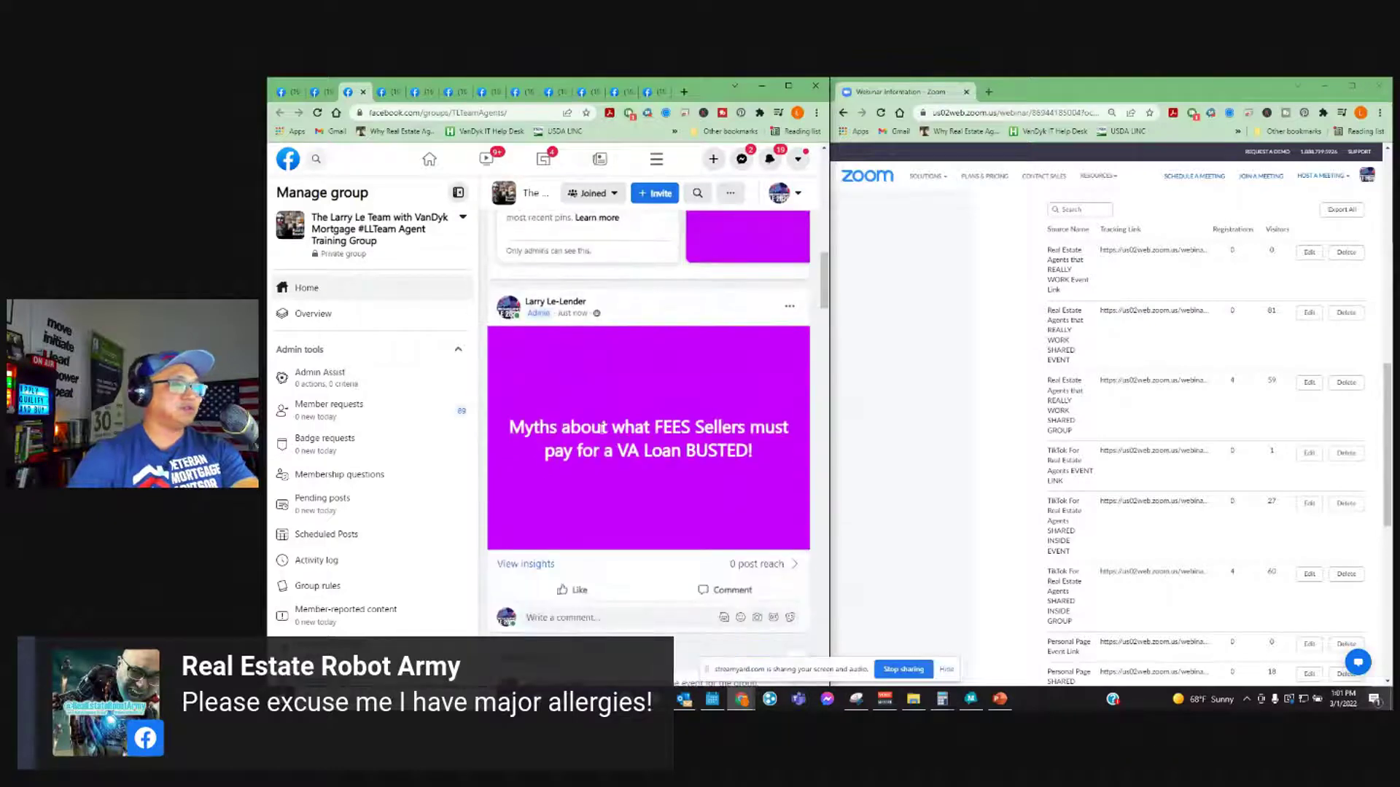
scroll(684, 466, "up", 5)
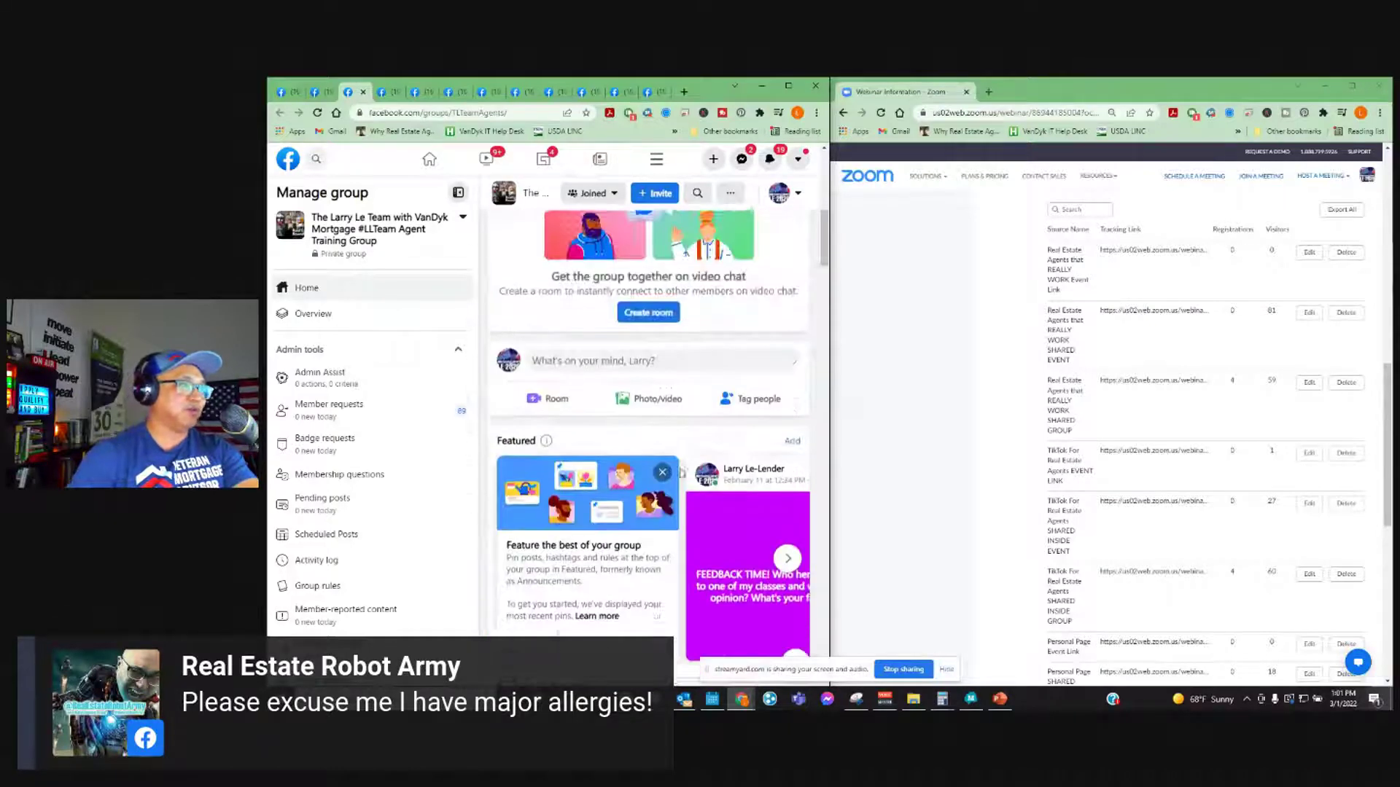
left_click(598, 375)
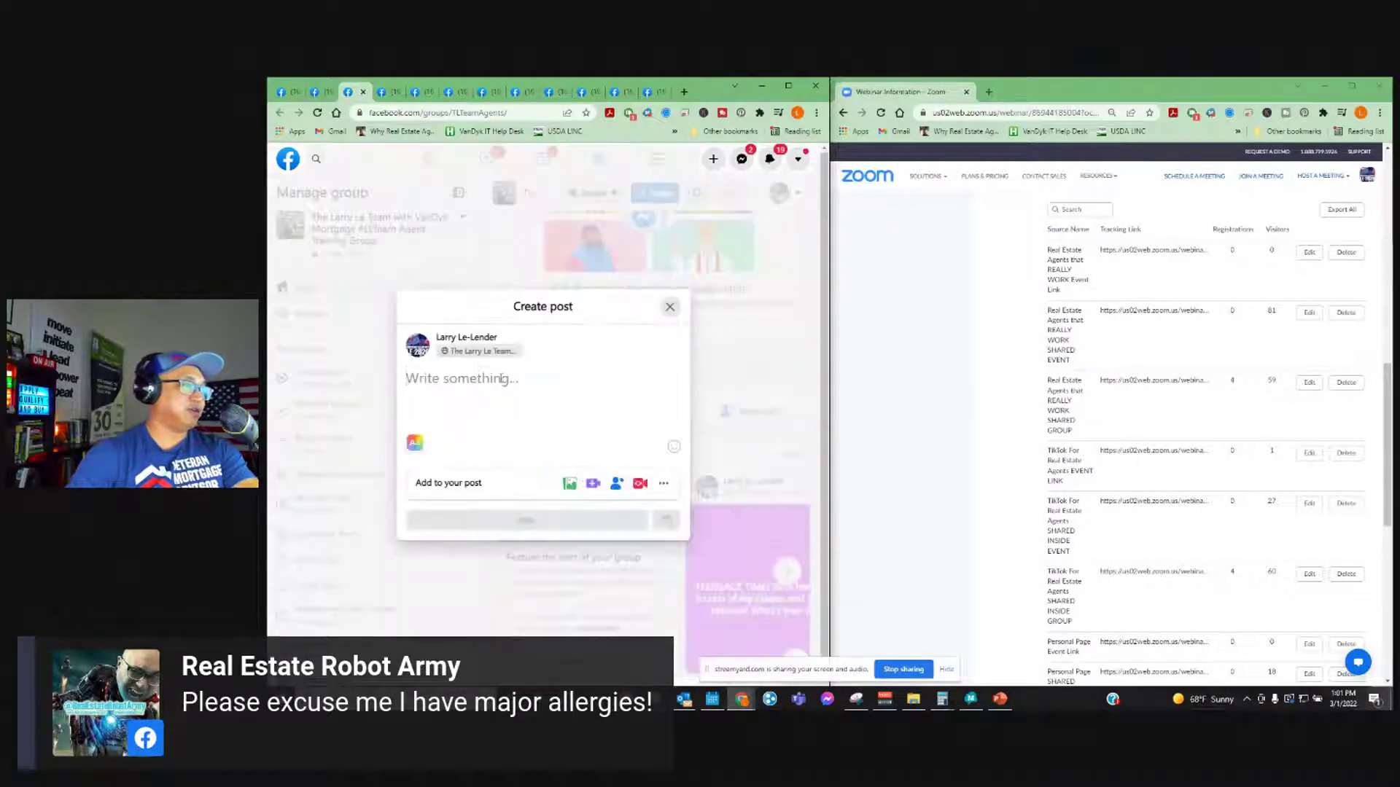
type("Myths about what FEES Sellers must pay for a VA Loan BUSTED!")
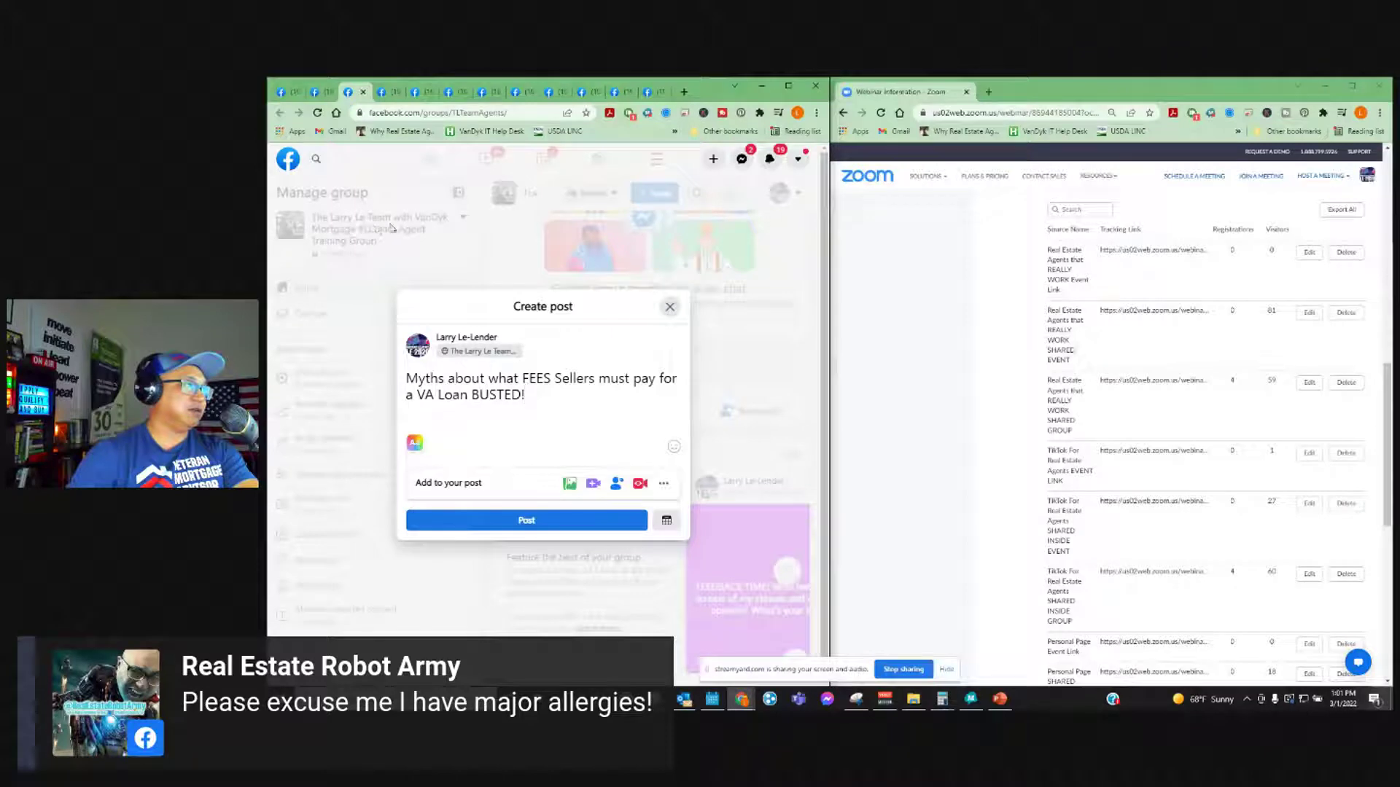
- Add Zoom's "LLTeam Group Event SHARED INSIDE GROUP" tracking link two lines below the post text and publish the post
scroll(1090, 337, "up", 3)
scroll(1123, 386, "down", 10)
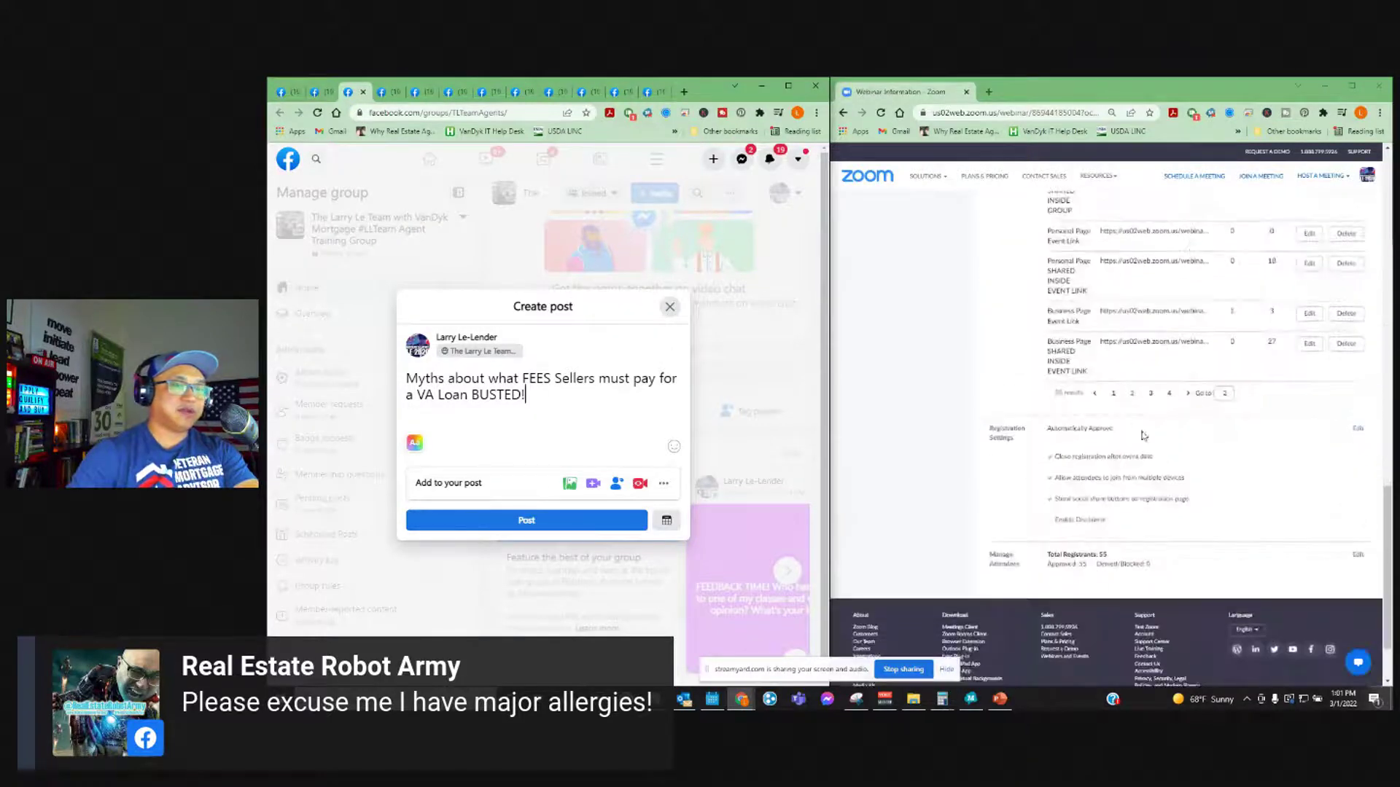
scroll(1115, 386, "up", 8)
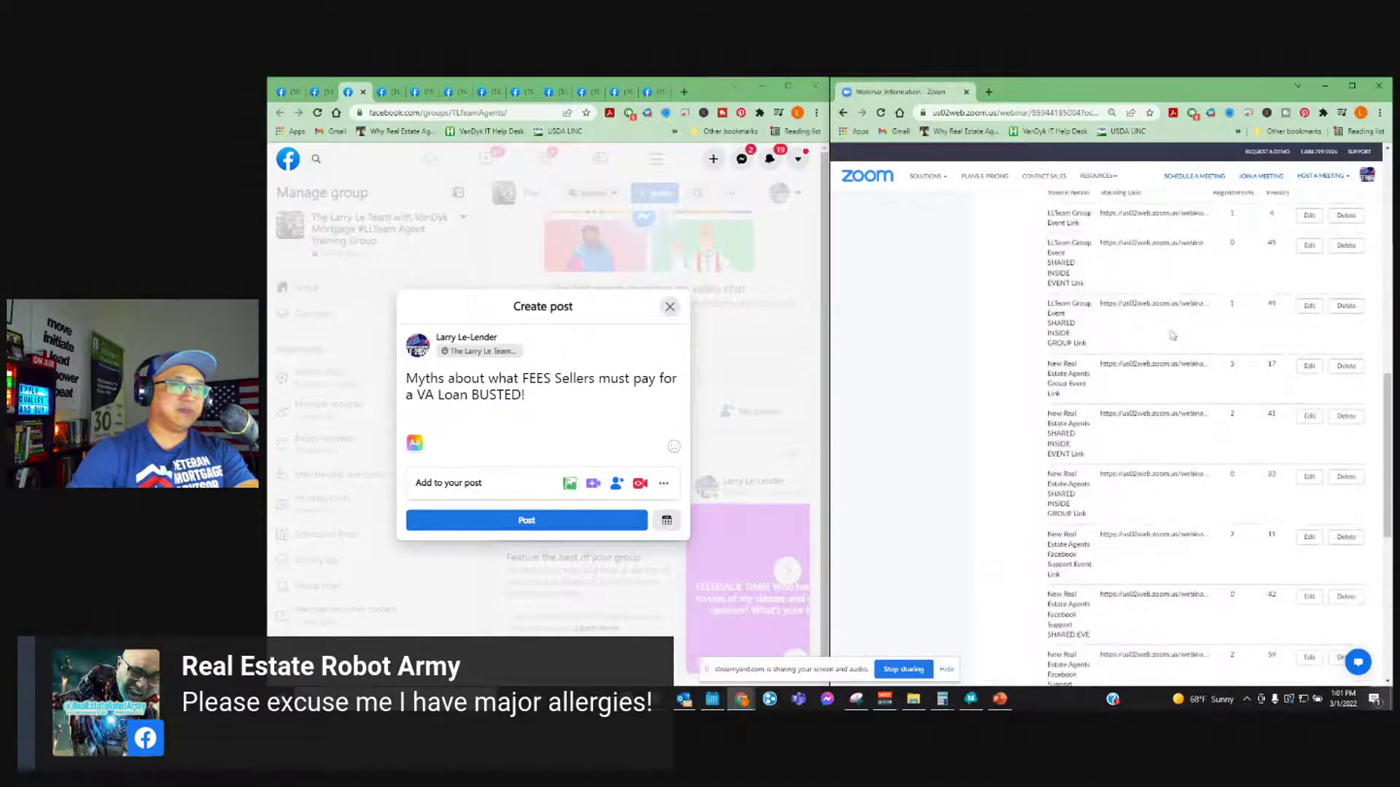
scroll(1094, 437, "down", 3)
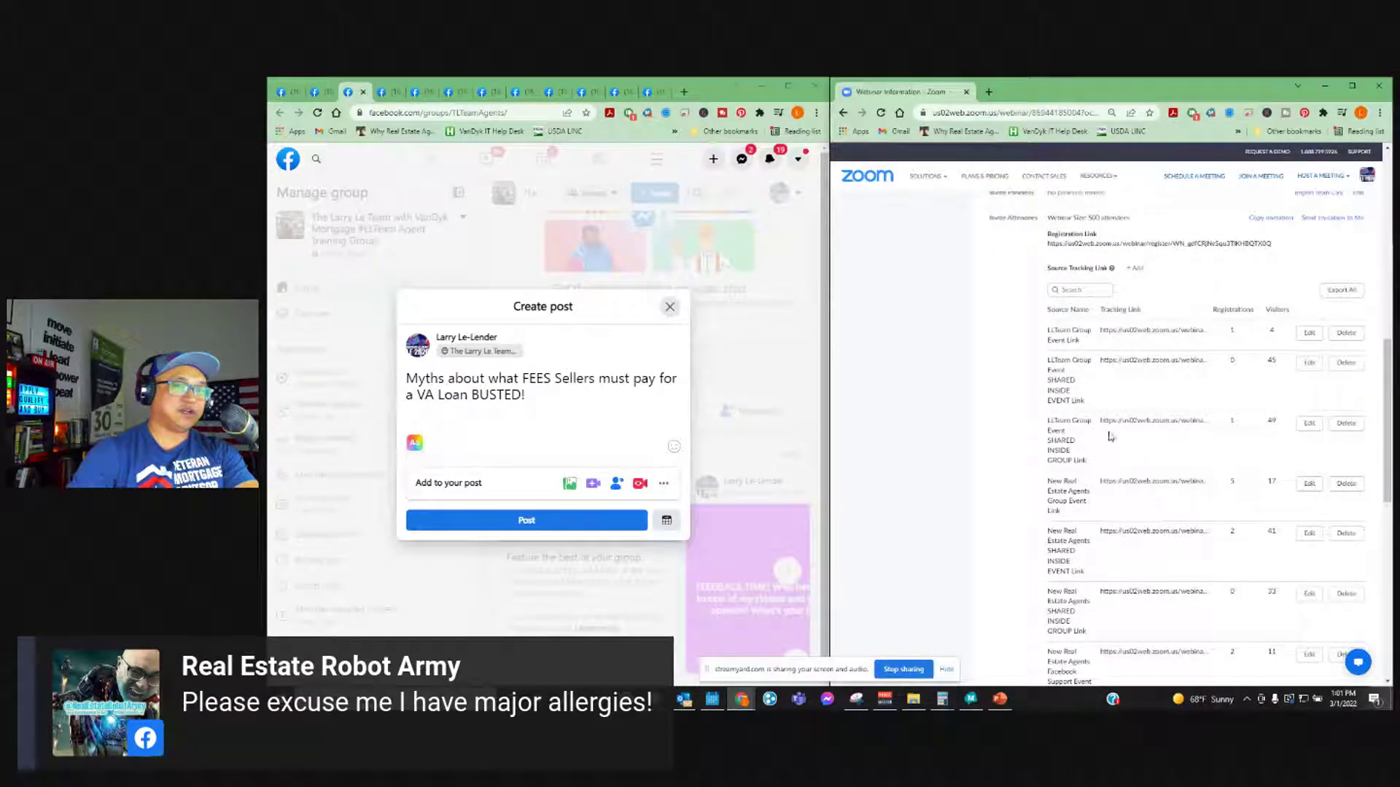
left_click(600, 400)
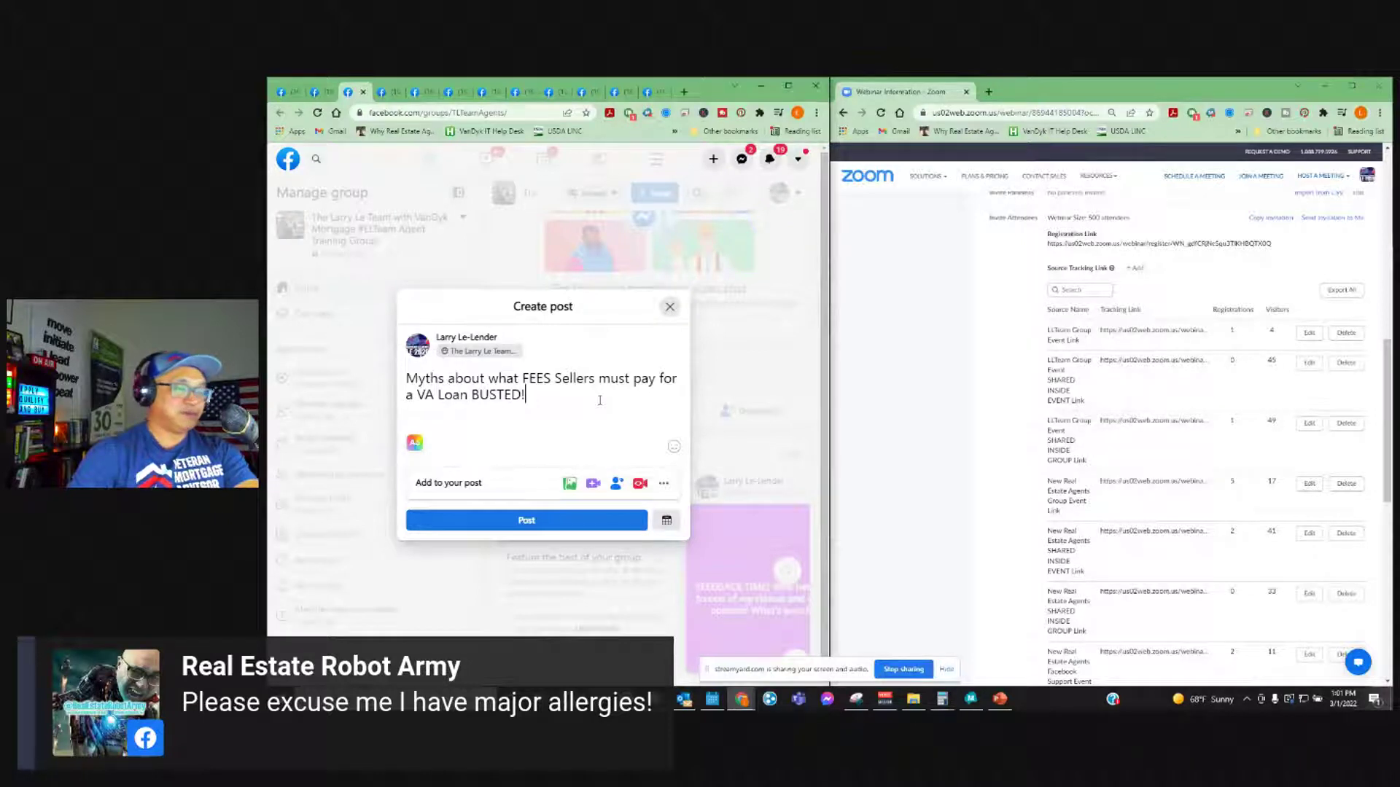
key("Return")
key("Return")
key("ctrl+v")
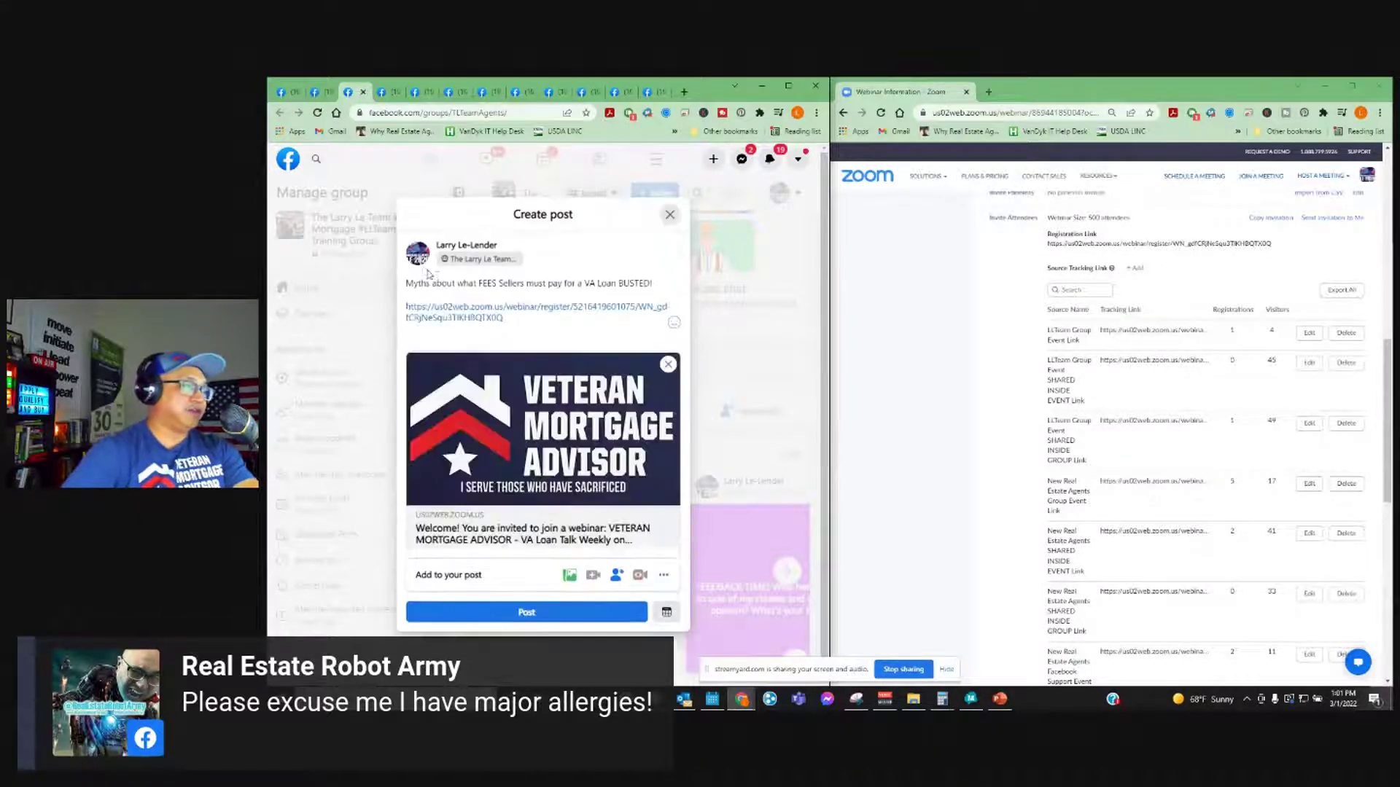
left_click(552, 616)
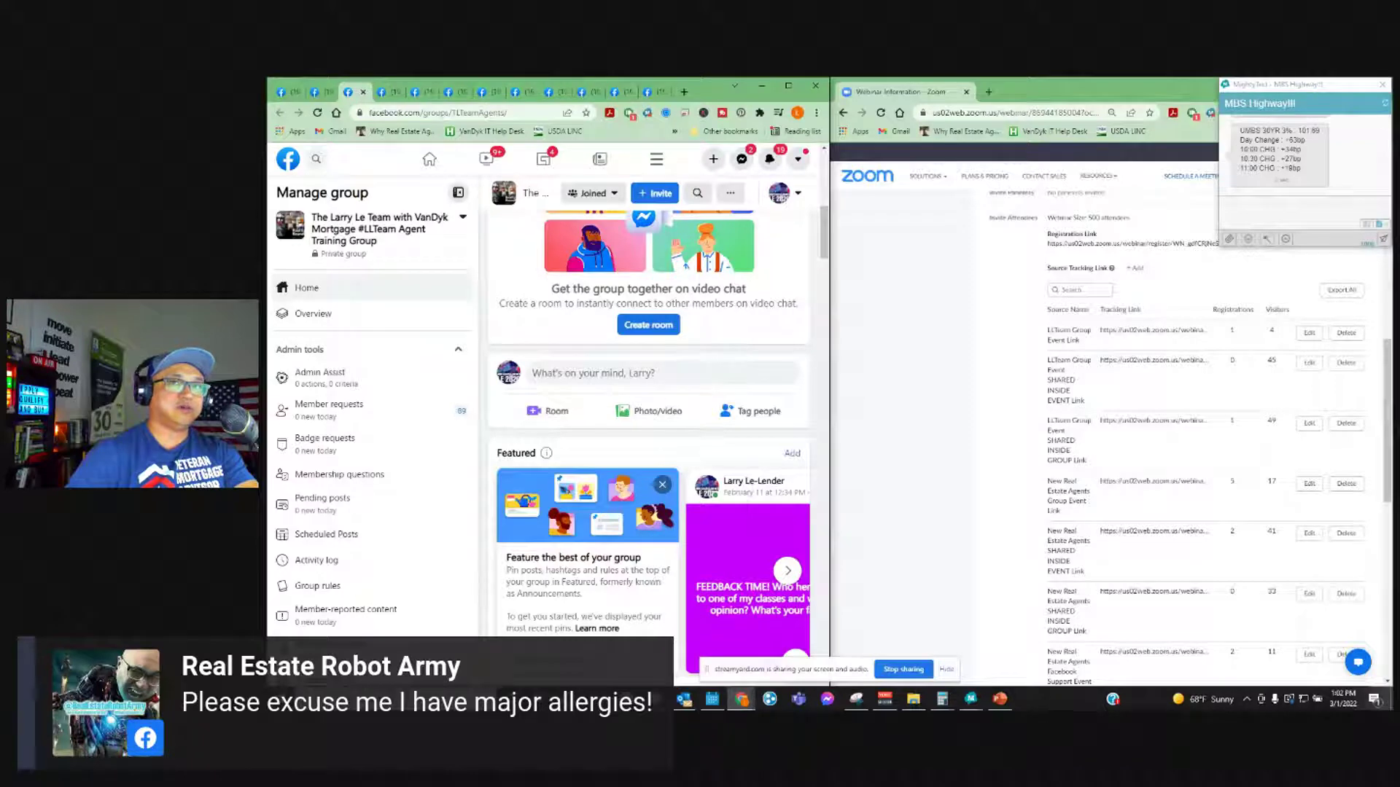
- Comment with the Zoom webinar registration link under the purple "Myths about what FEES Sellers must pay" post in the group
scroll(764, 447, "down", 4)
scroll(764, 447, "down", 14)
scroll(713, 482, "up", 5)
scroll(749, 496, "up", 2)
scroll(536, 480, "down", 2)
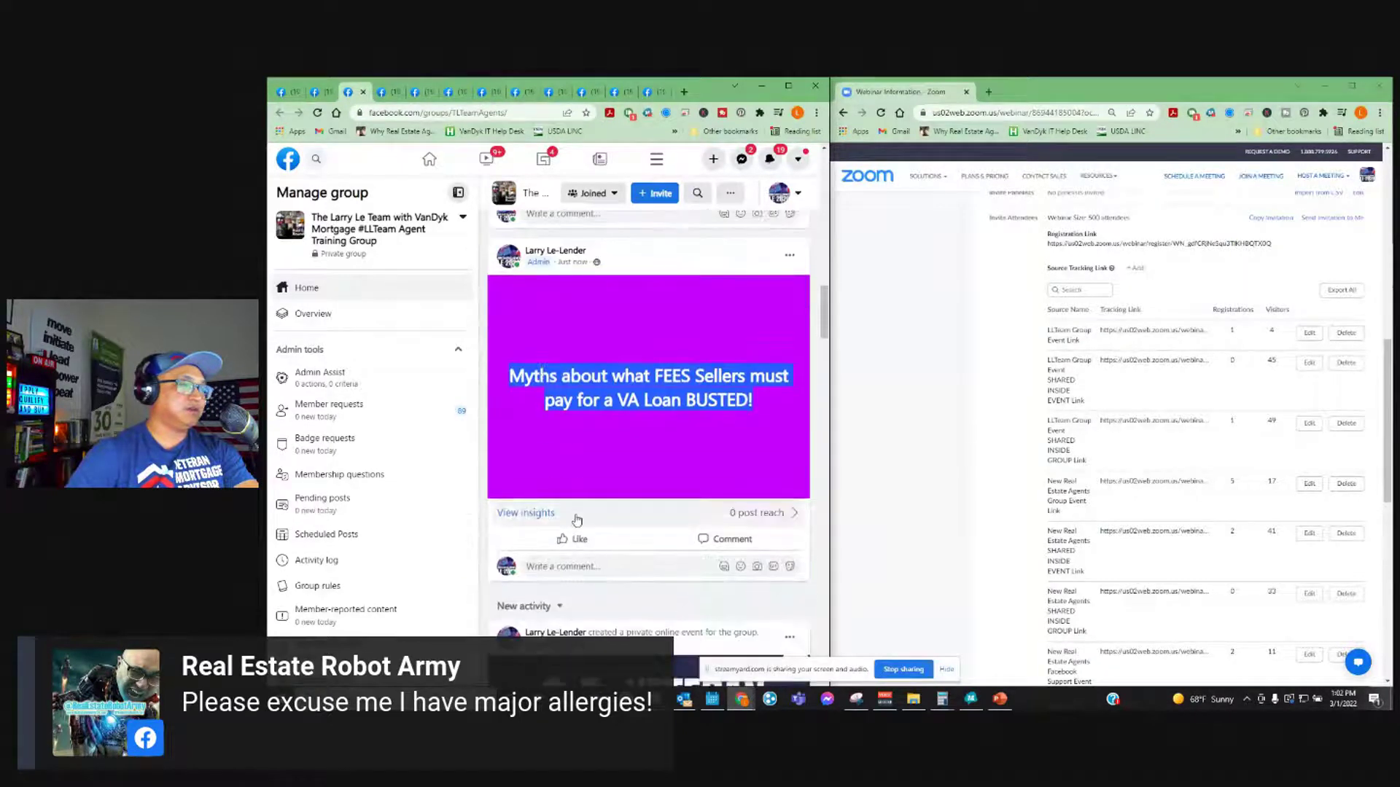
left_click(581, 566)
key("ctrl+v")
key("Return")
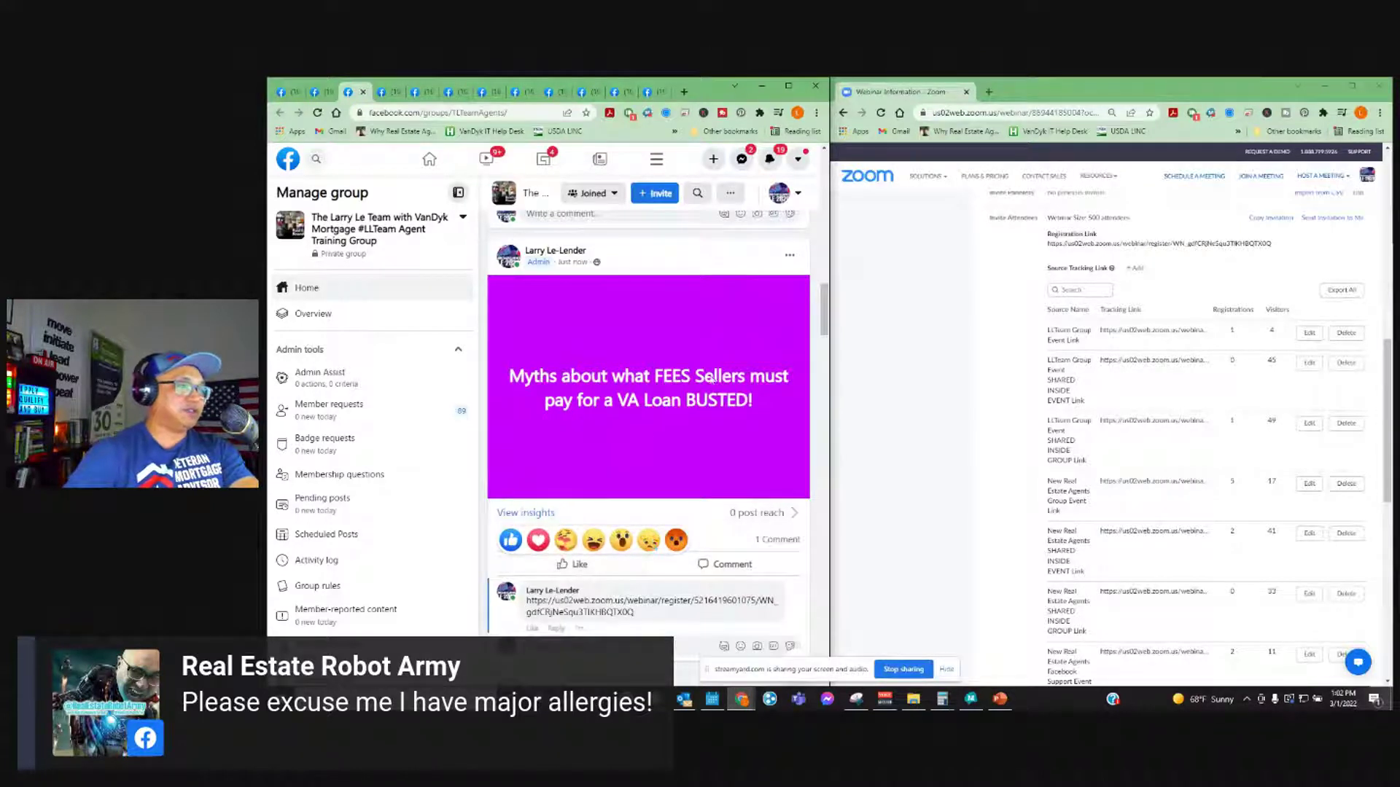
scroll(623, 543, "down", 1)
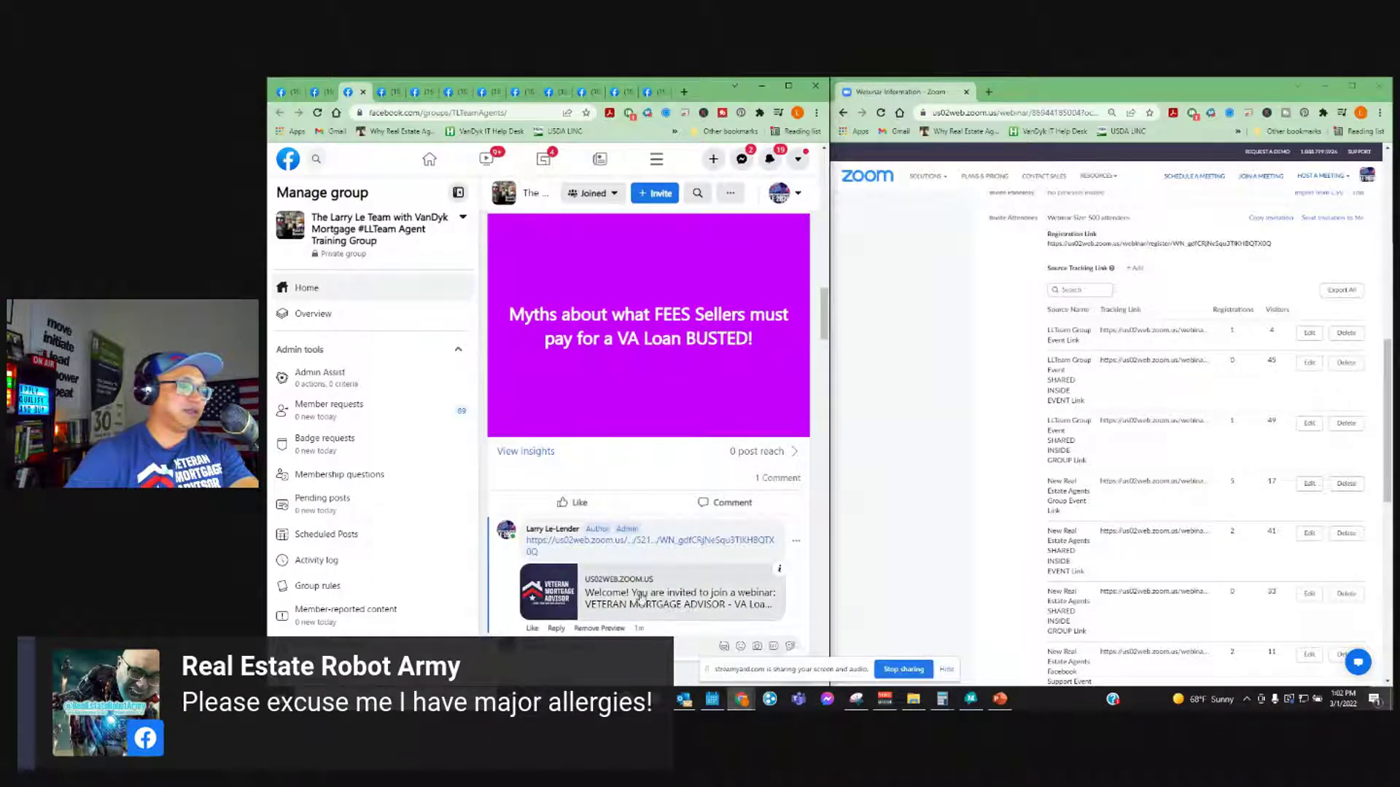
- Review the new group posts, open the VA Loan Talk event page and return to the group
scroll(639, 527, "up", 8)
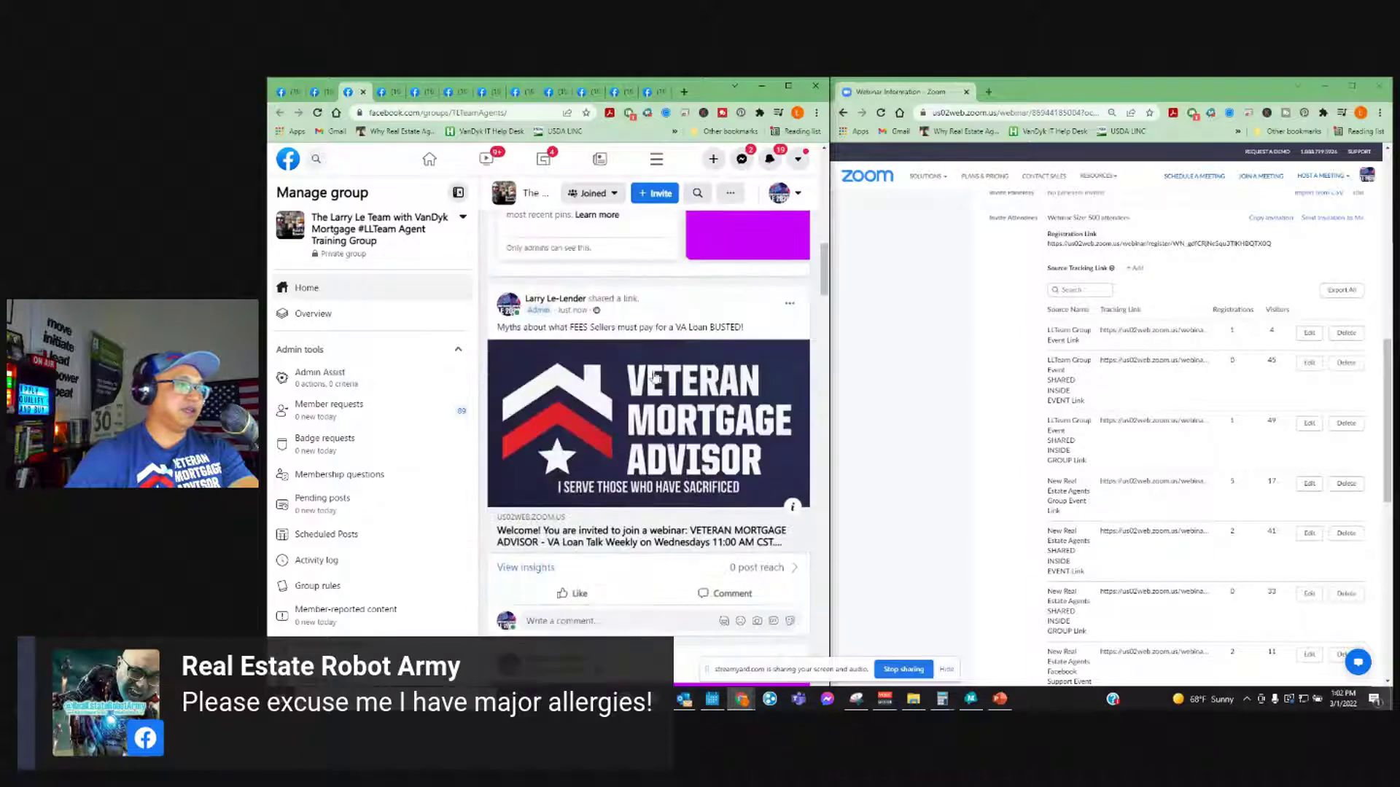
scroll(652, 431, "down", 5)
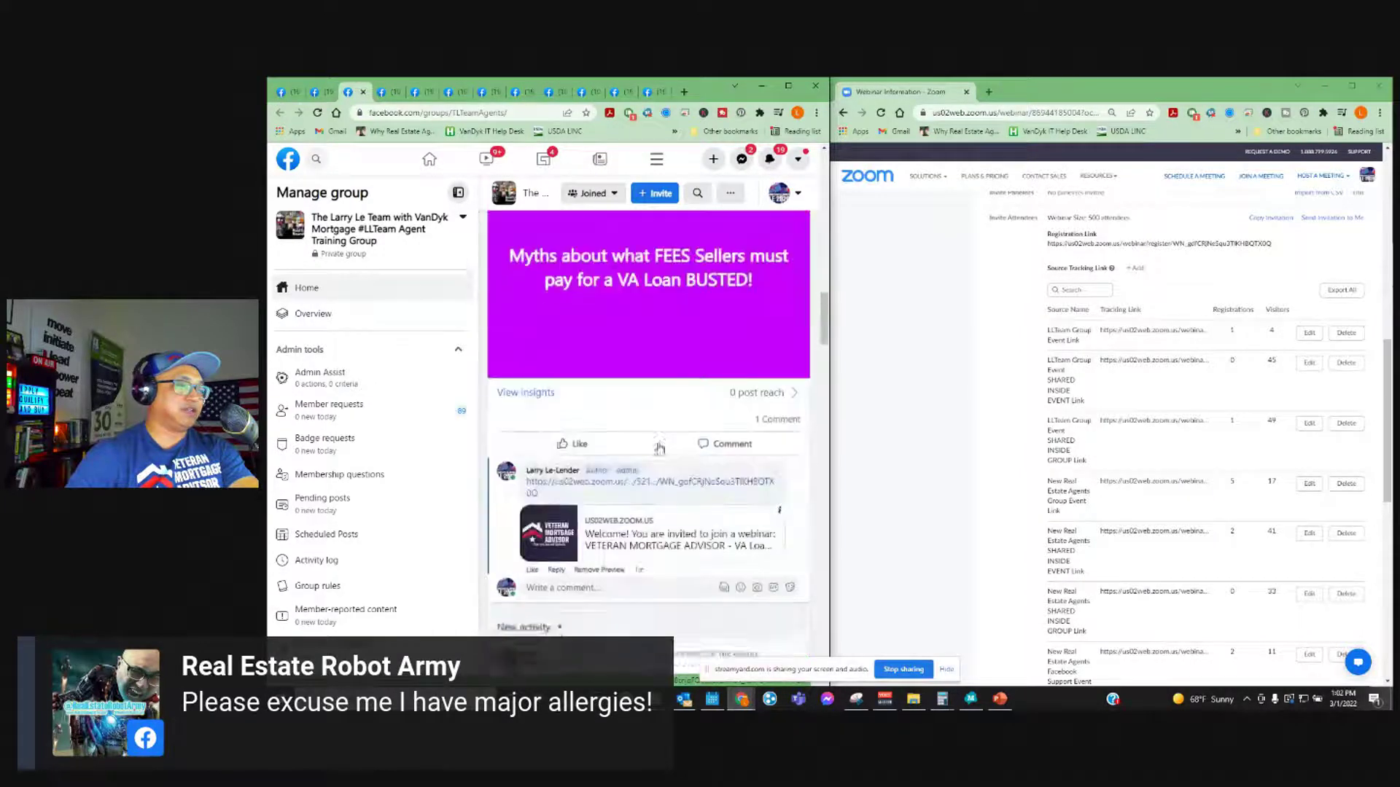
left_click(651, 439)
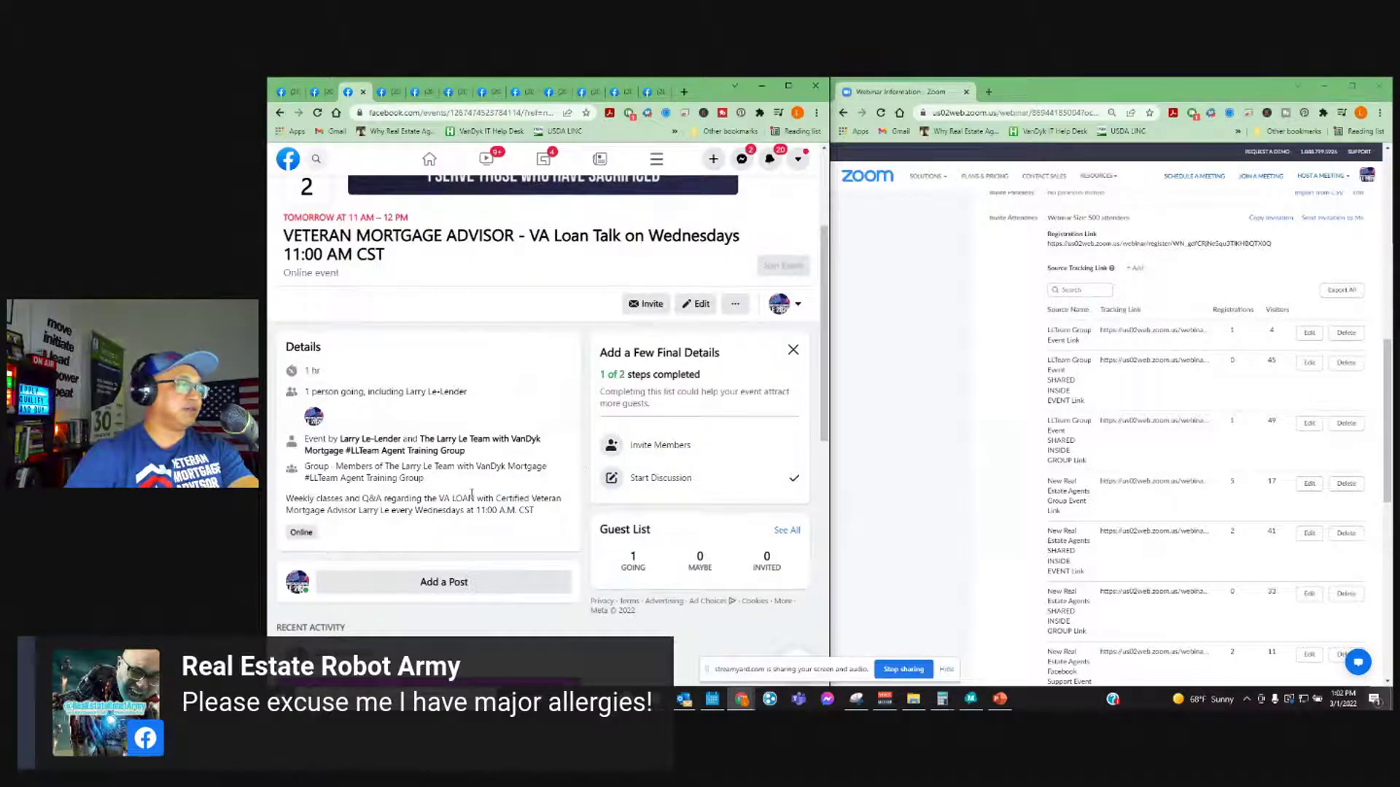
scroll(474, 498, "up", 3)
left_click(279, 113)
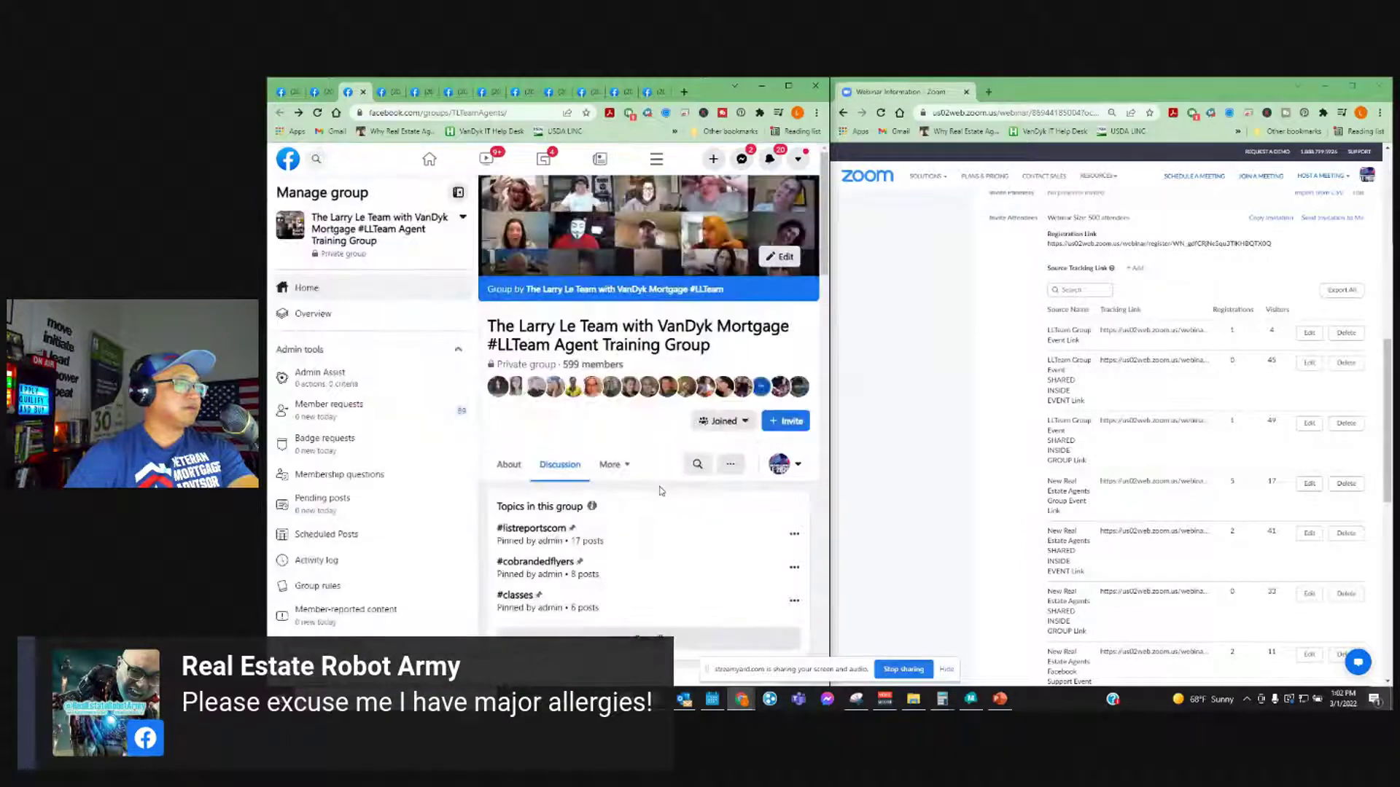
- Compare the purple text post with the shared-link post, checking that the link post's banner leads to the webinar registration page
scroll(660, 490, "down", 15)
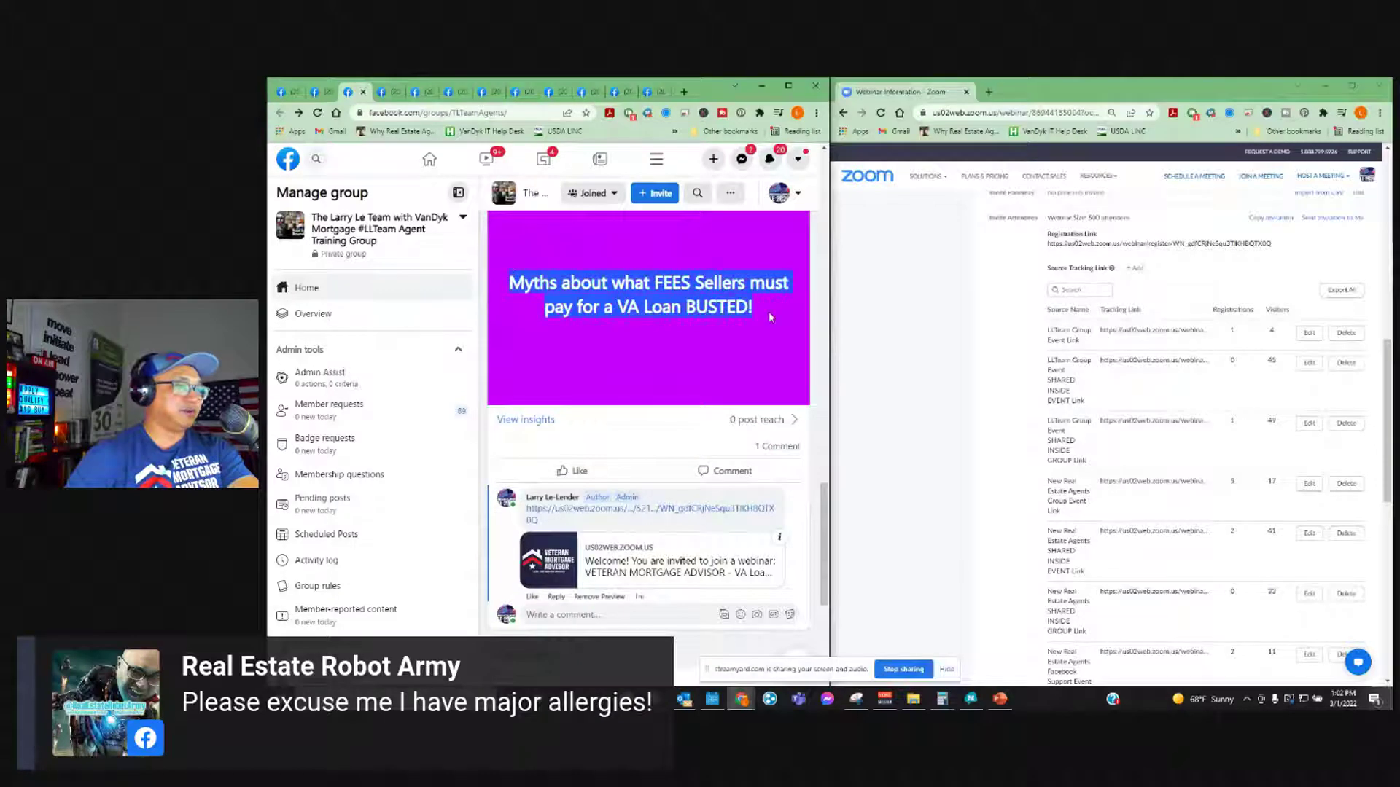
scroll(729, 510, "down", 4)
scroll(729, 517, "up", 5)
scroll(709, 568, "up", 8)
scroll(709, 567, "down", 3)
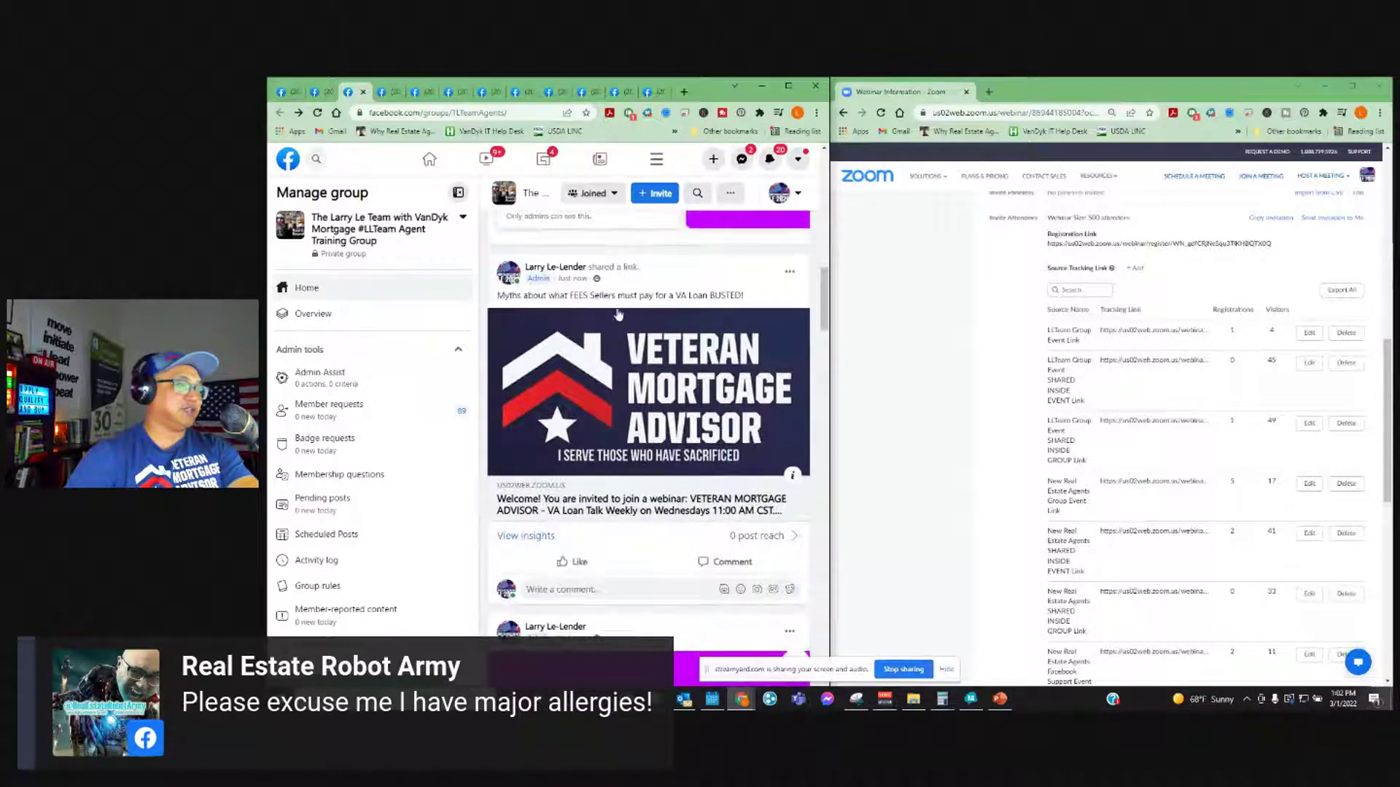
left_click(633, 362)
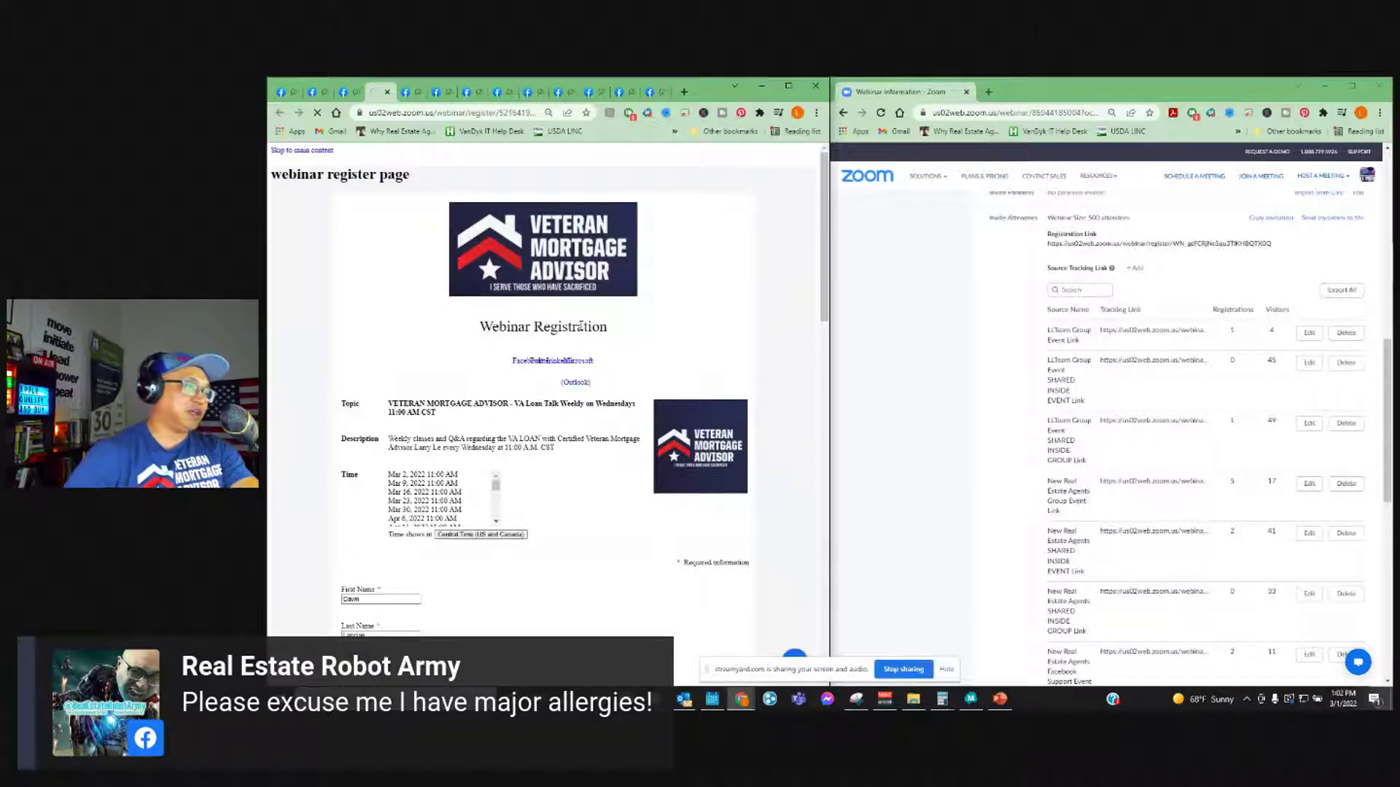
left_click(388, 93)
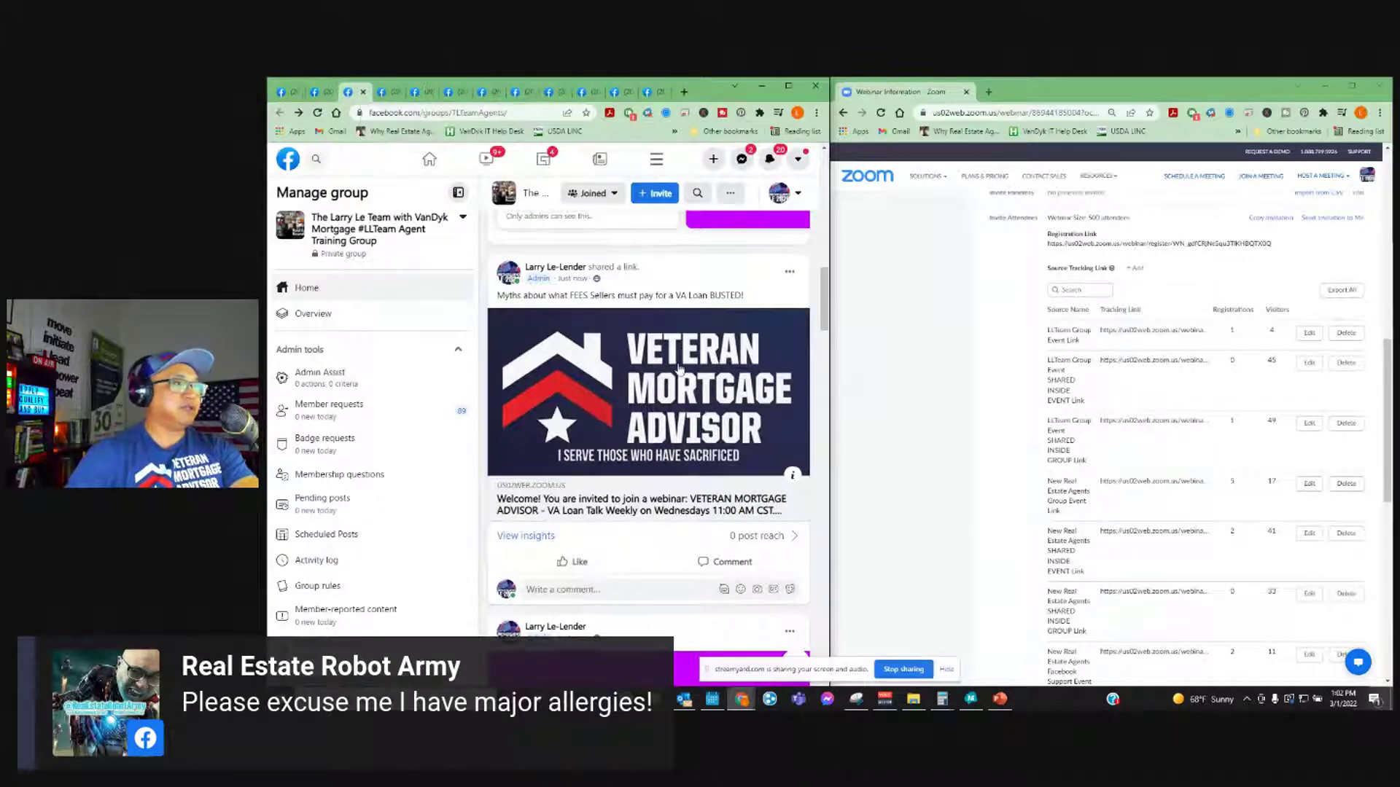
scroll(677, 372, "down", 3)
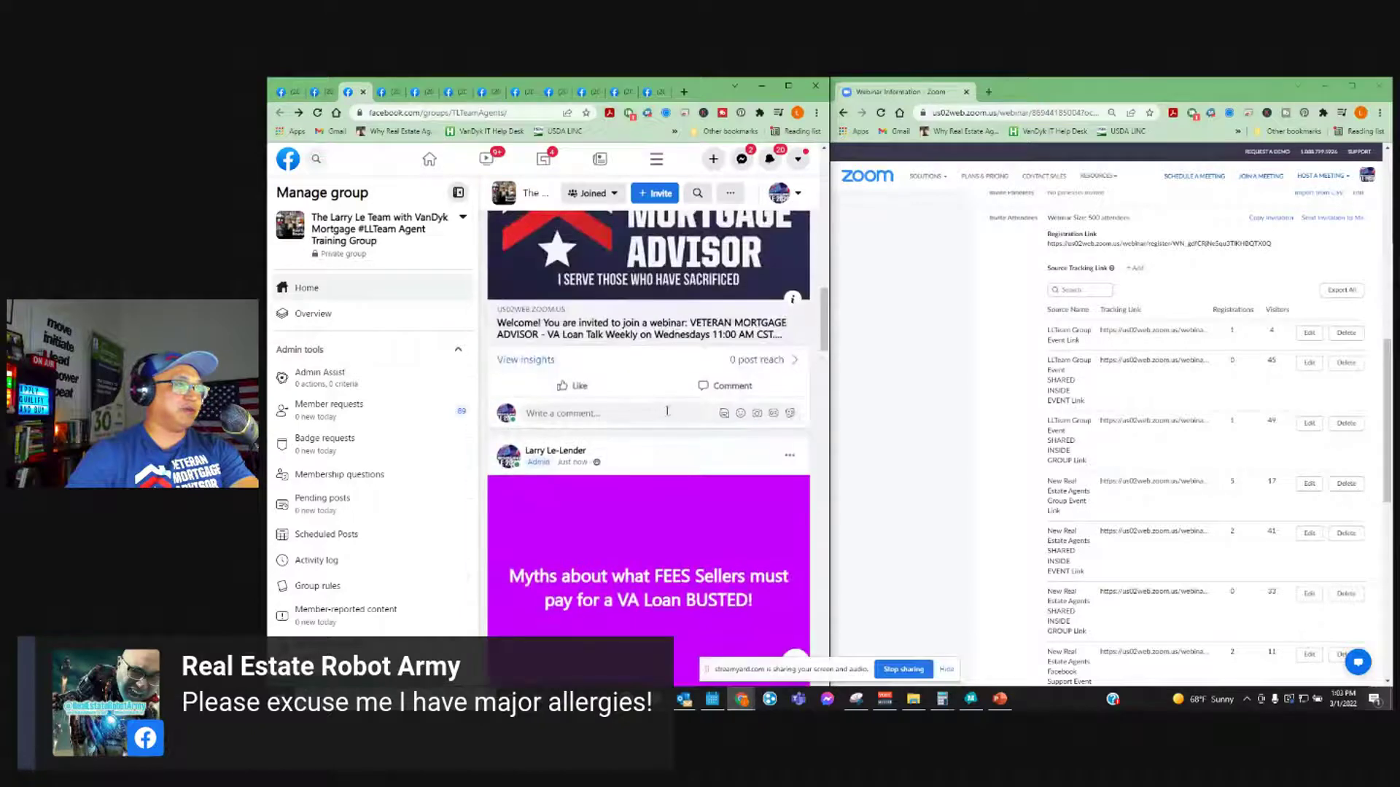
scroll(667, 412, "down", 3)
scroll(678, 416, "up", 3)
scroll(678, 279, "up", 3)
- Open the New Real Estate Agents group from its event and select the text of the event's purple "Myths about what FEES Sellers" post
left_click(392, 97)
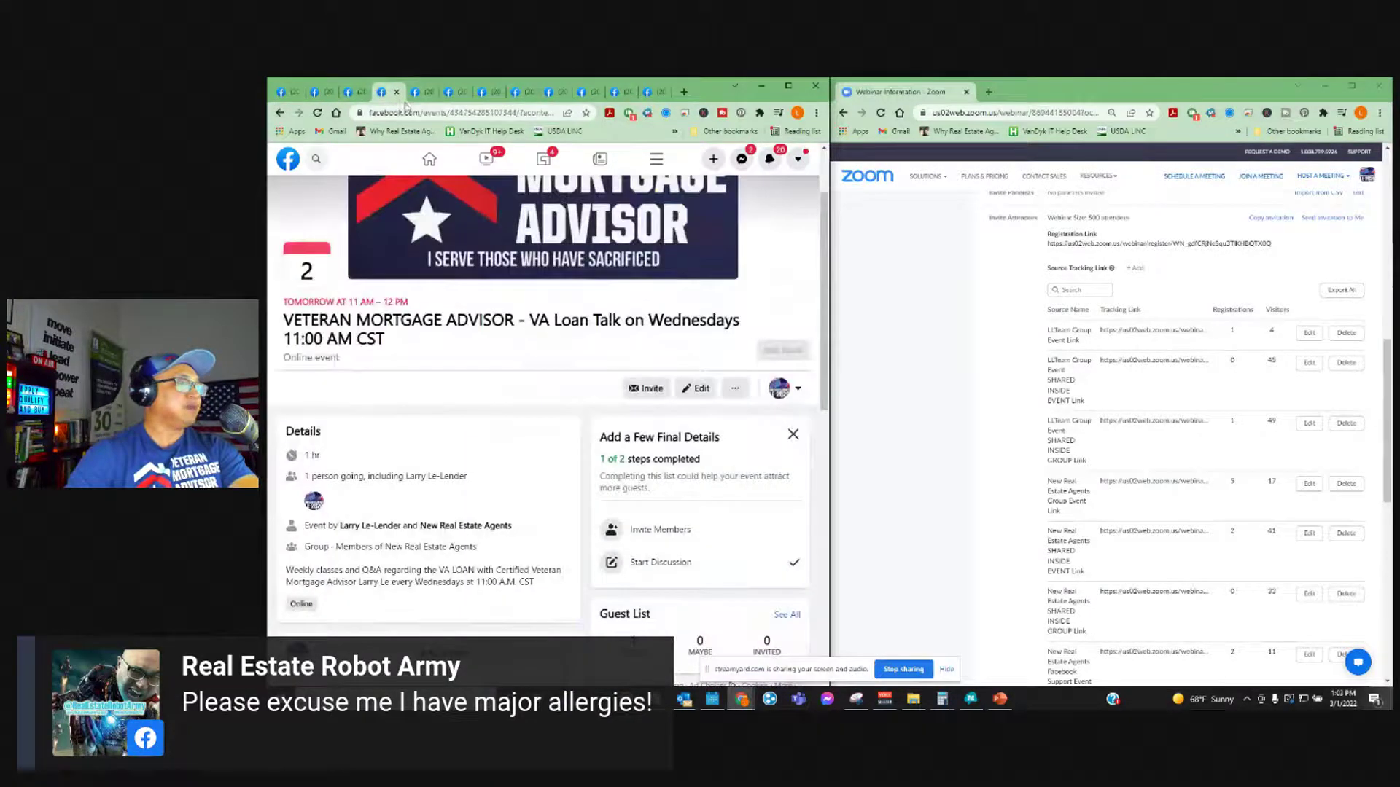
left_click(487, 528)
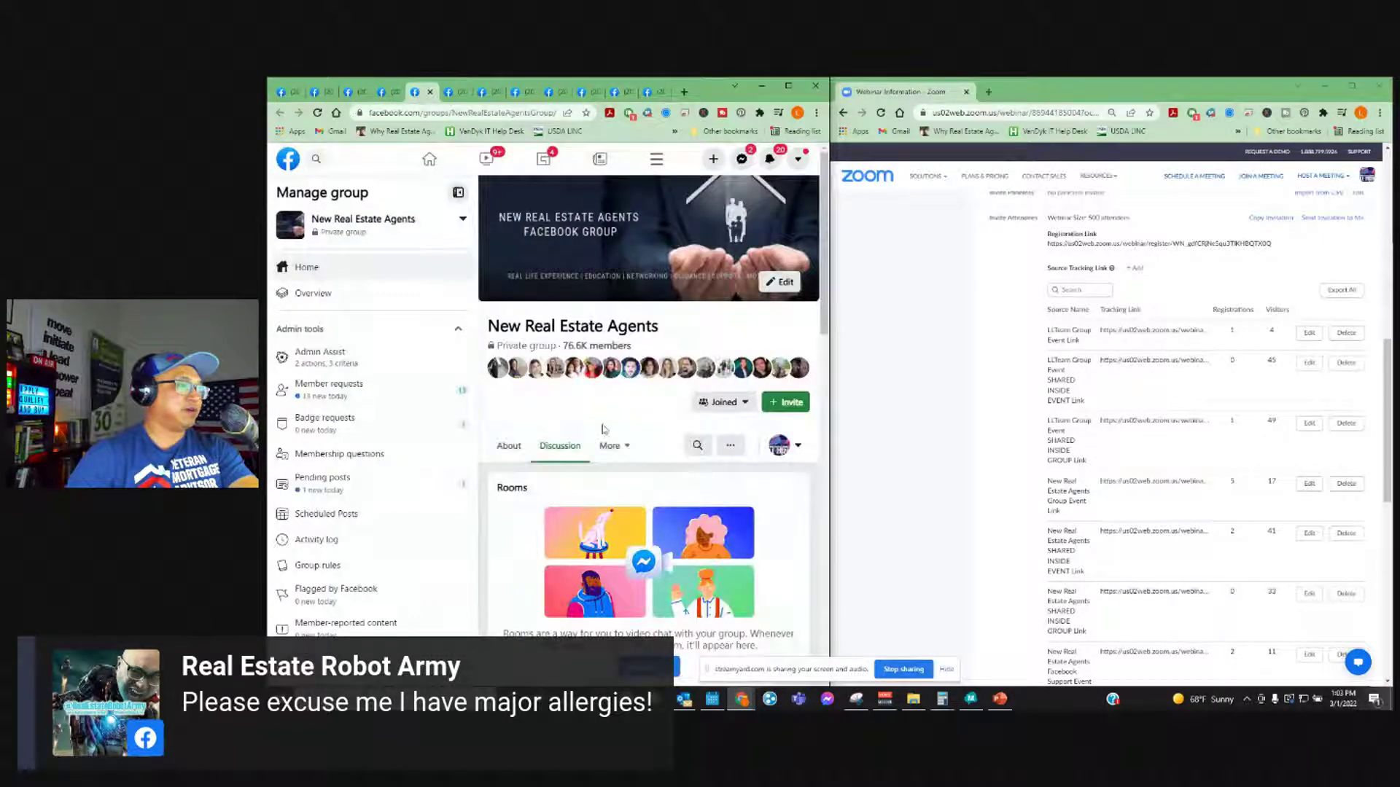
left_click(403, 93)
scroll(489, 408, "down", 10)
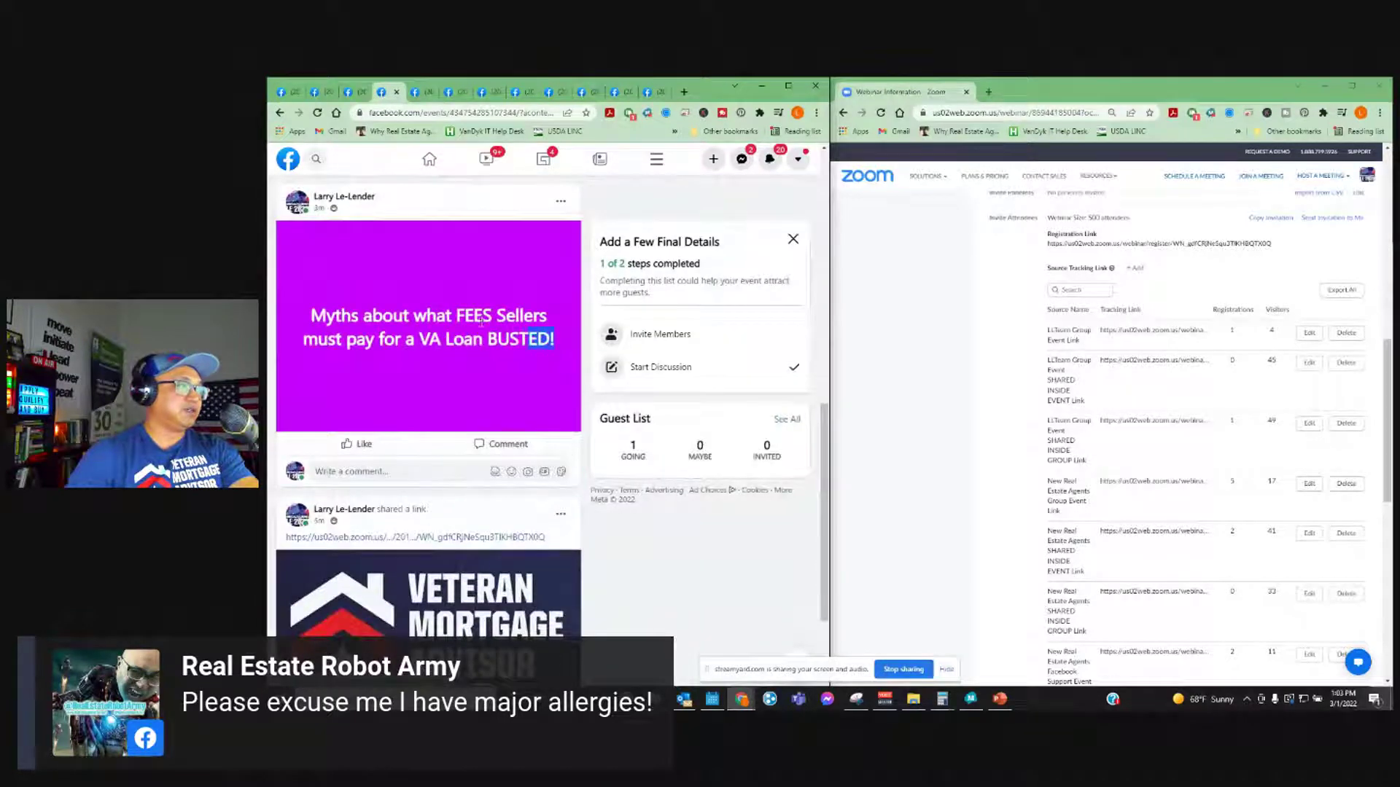
- Put "Myths about what FEES Sellers must pay for a VA Loan BUSTED!" in the group page's address field and select it all
left_click(418, 93)
left_click(416, 115)
type("Myths about what FEES Sellers must pay for a VA Loan BUSTED!")
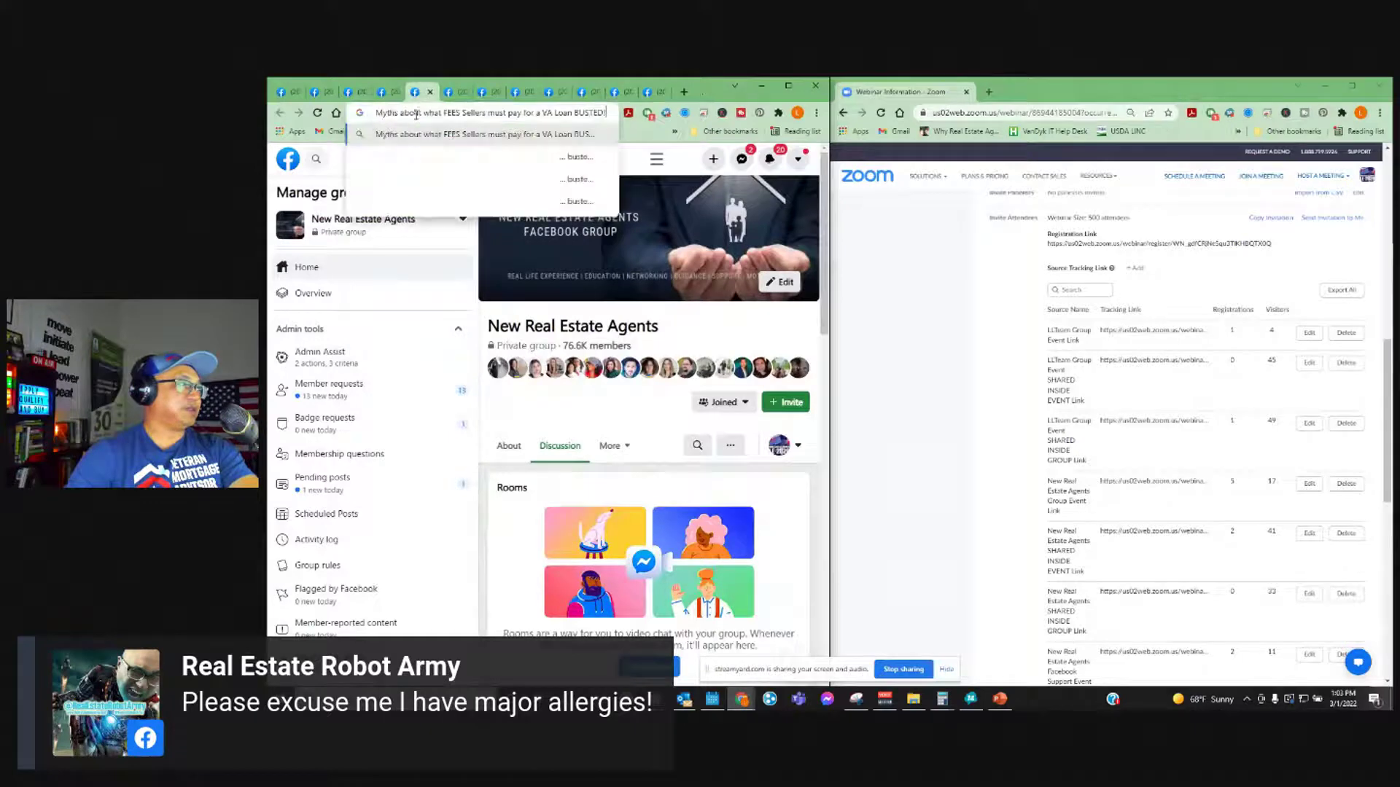
key("ctrl+a")
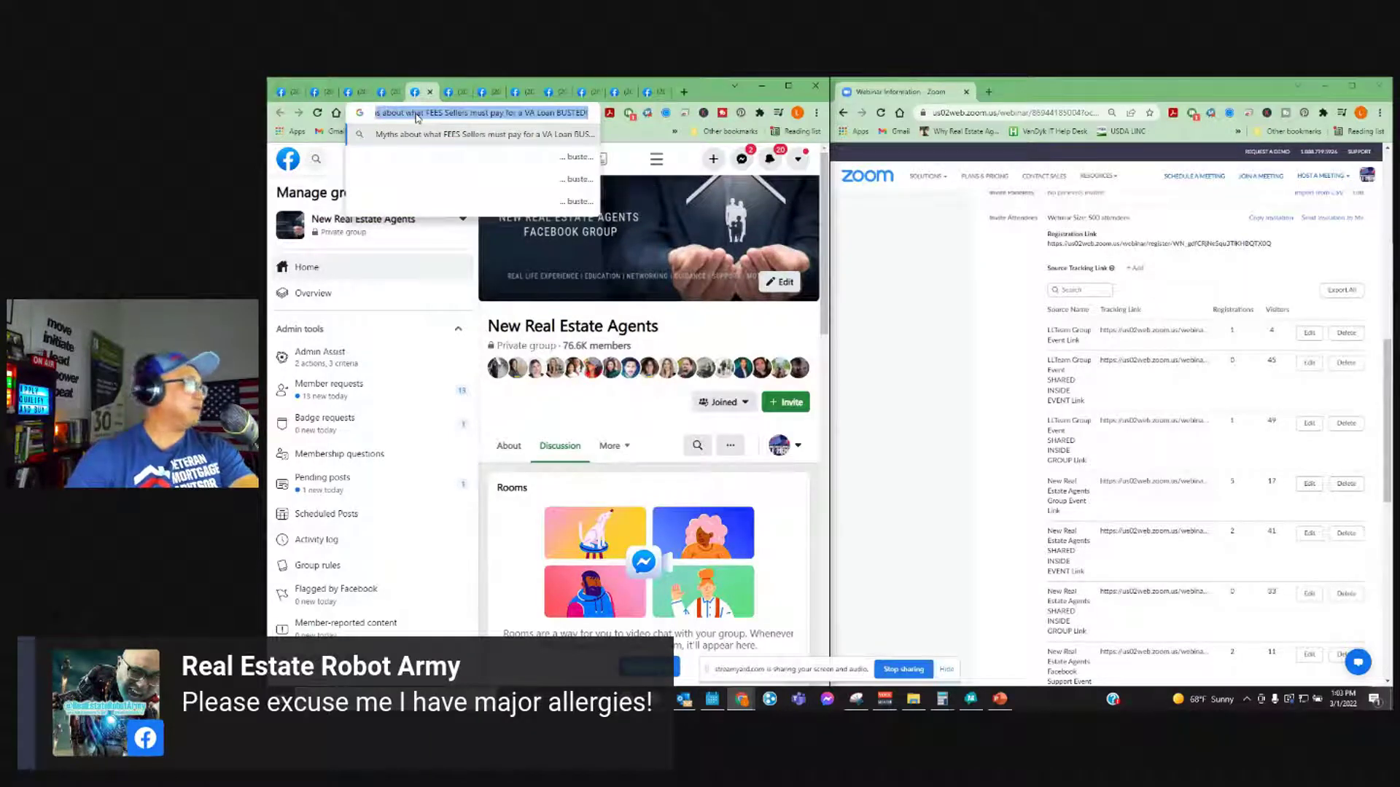
- Start a post in the New Real Estate Agents group reading "Myths about what FEES Sellers must pay for a VA Loan BUSTED!"
left_click(449, 93)
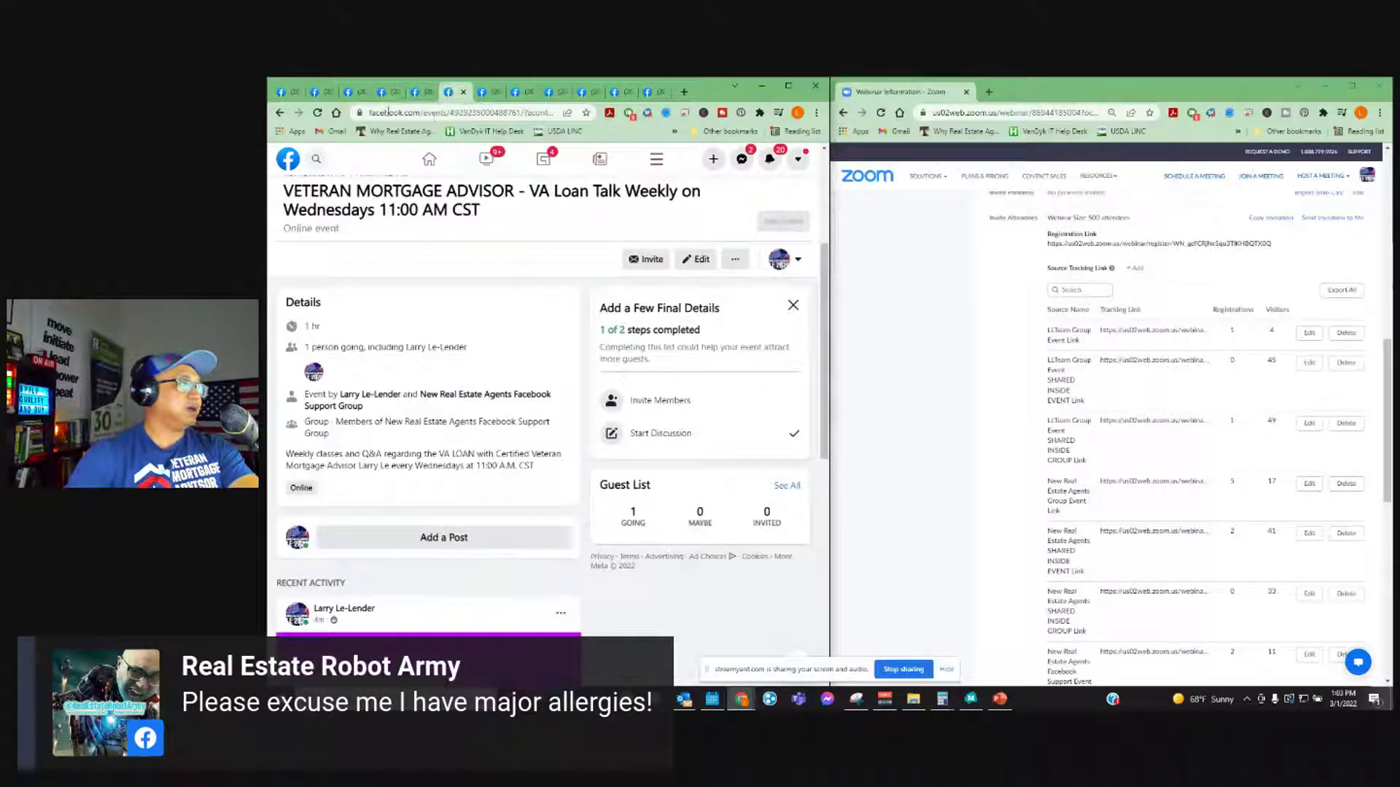
left_click(415, 93)
scroll(617, 331, "down", 5)
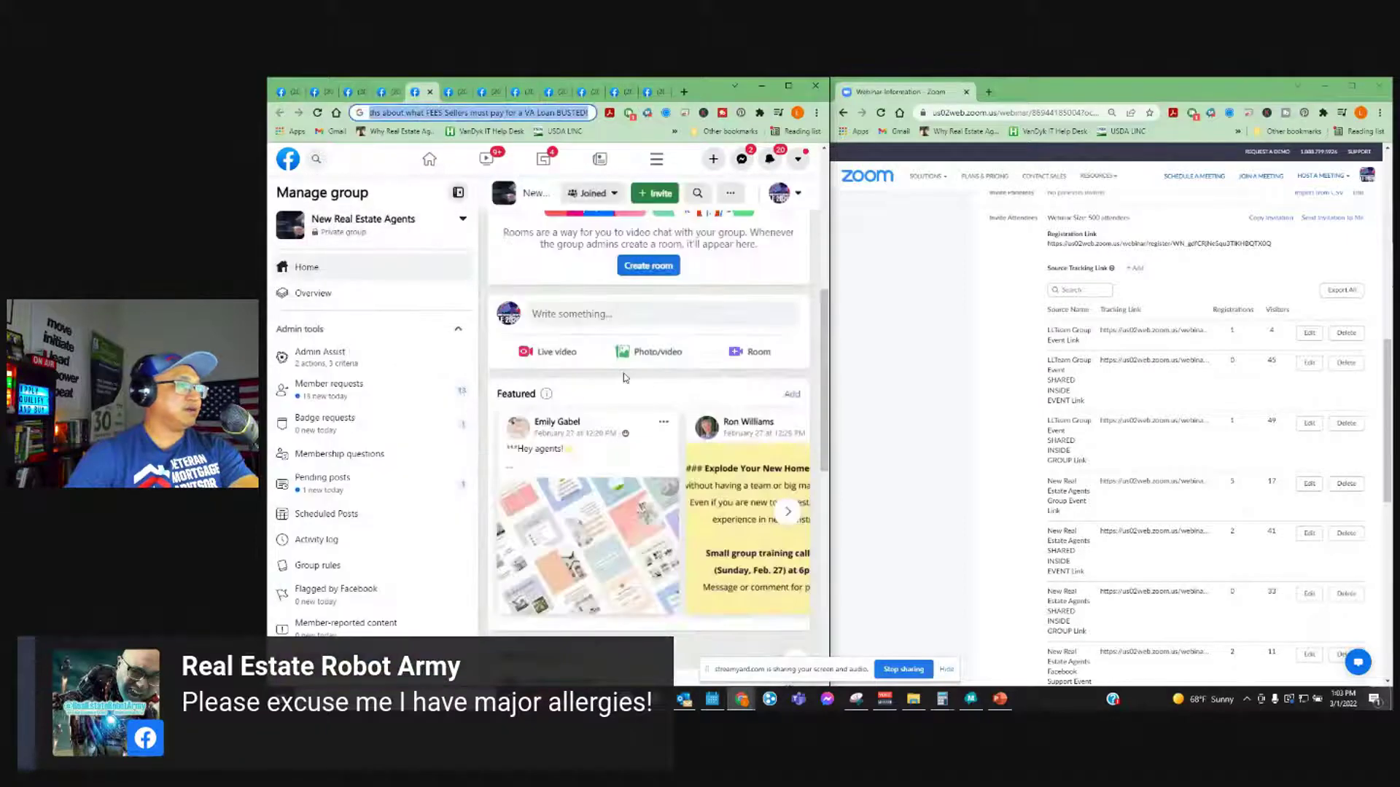
left_click(617, 320)
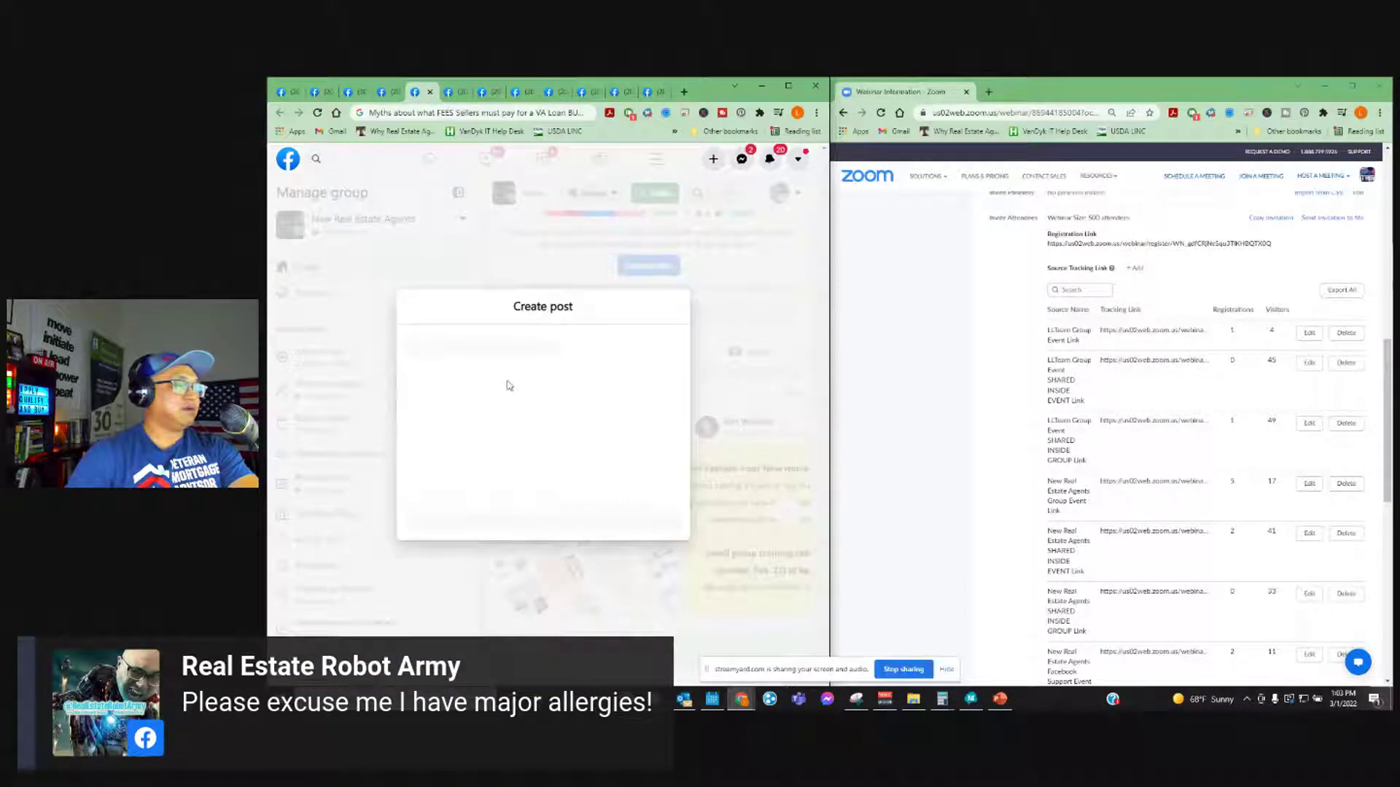
type("Myths about what FEES Sellers must pay for a VA Loan BUSTED!")
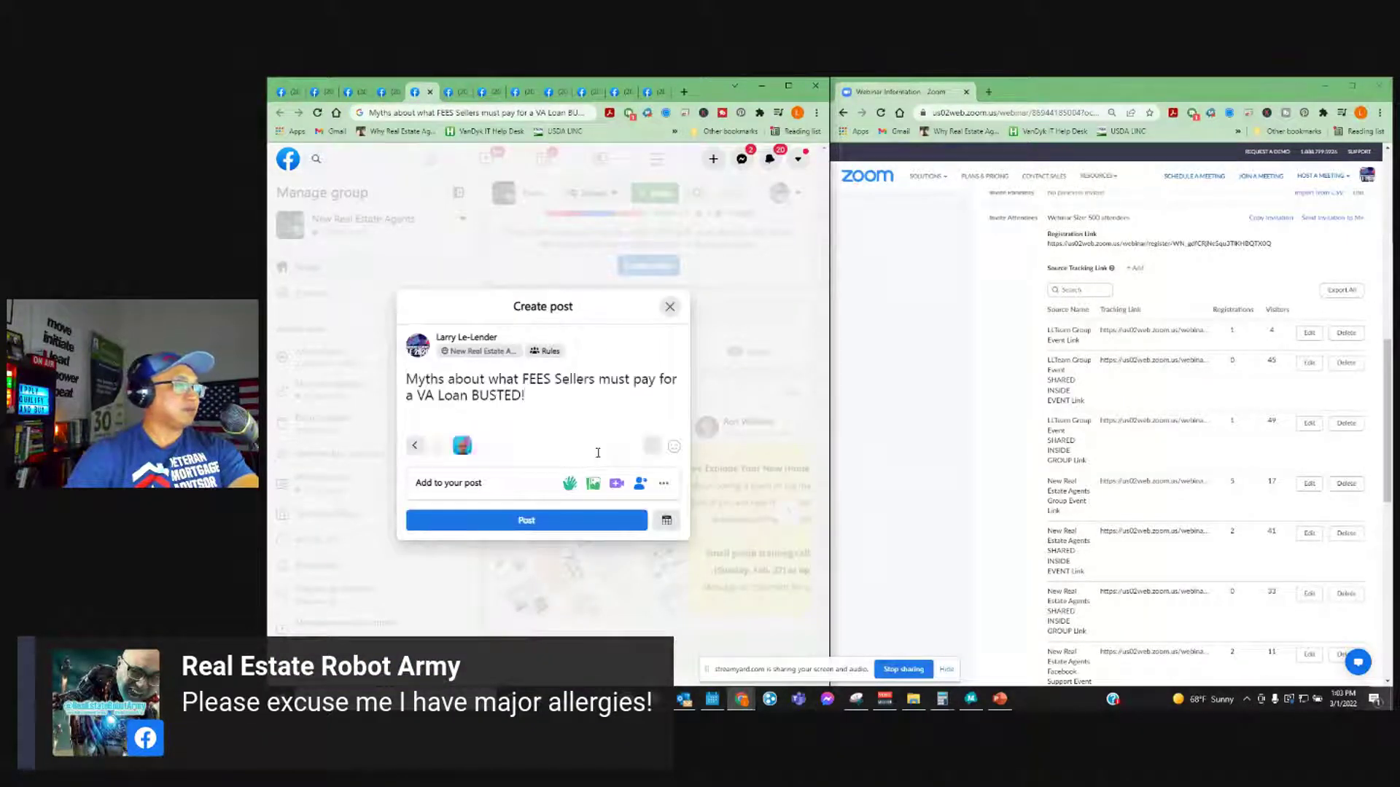
- Give the New Real Estate Agents post the solid purple background from the Popular set and publish it
left_click(652, 445)
left_click(588, 416)
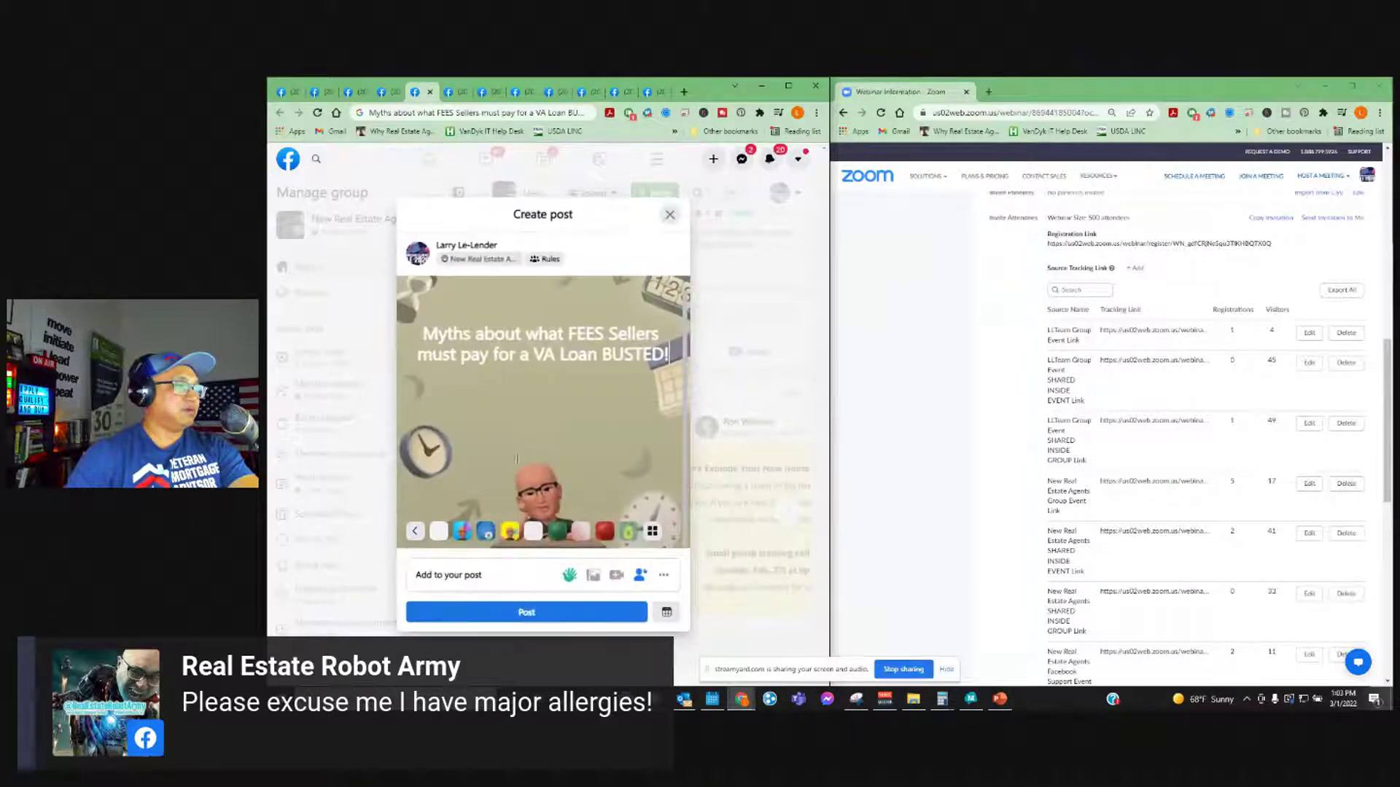
left_click(653, 531)
scroll(543, 437, "down", 2)
left_click(431, 400)
left_click(525, 578)
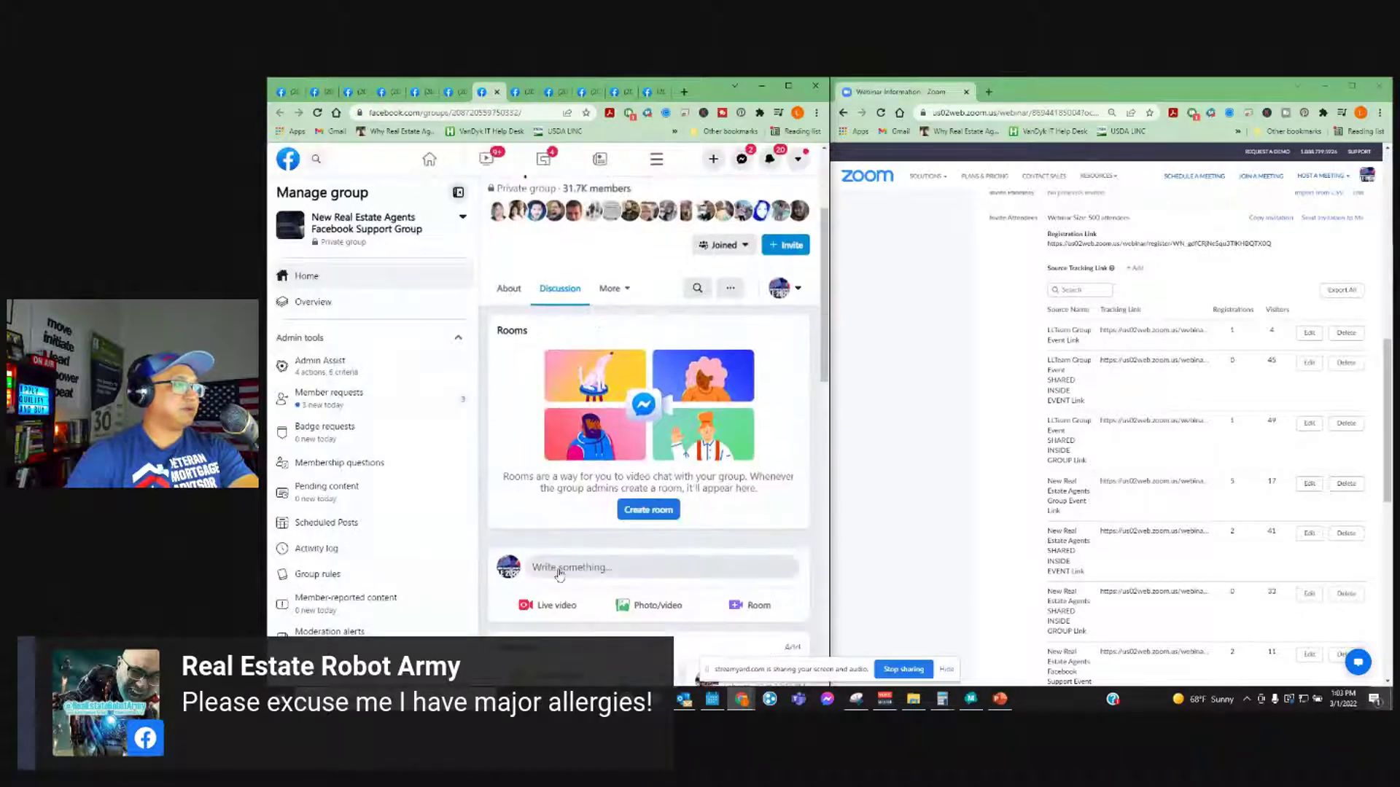
- Publish "Myths about what FEES Sellers must pay for a VA Loan BUSTED!" on solid purple in the New Real Estate Agents Facebook Support Group
left_click(609, 567)
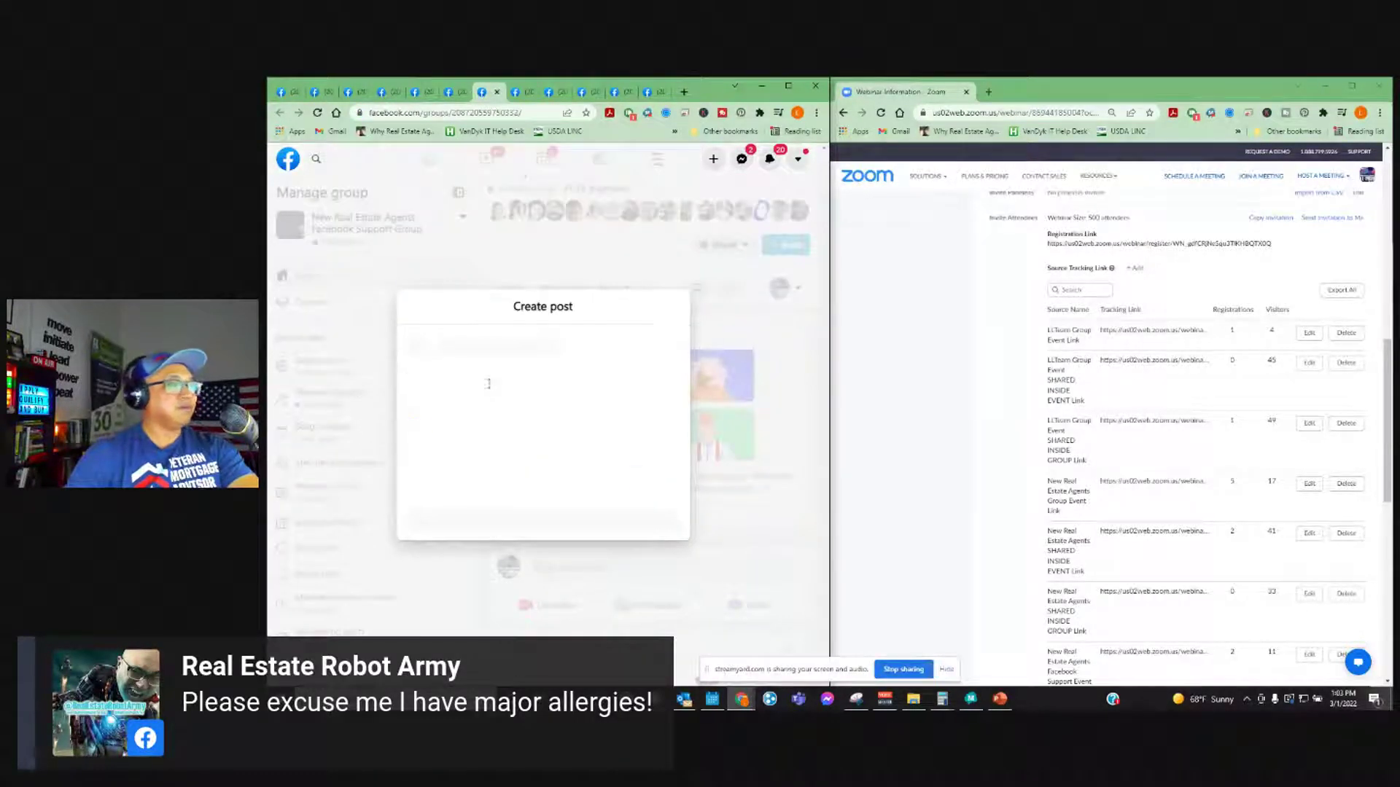
type("Myths about what FEES Sellers must pay for a VA Loan BUSTED!")
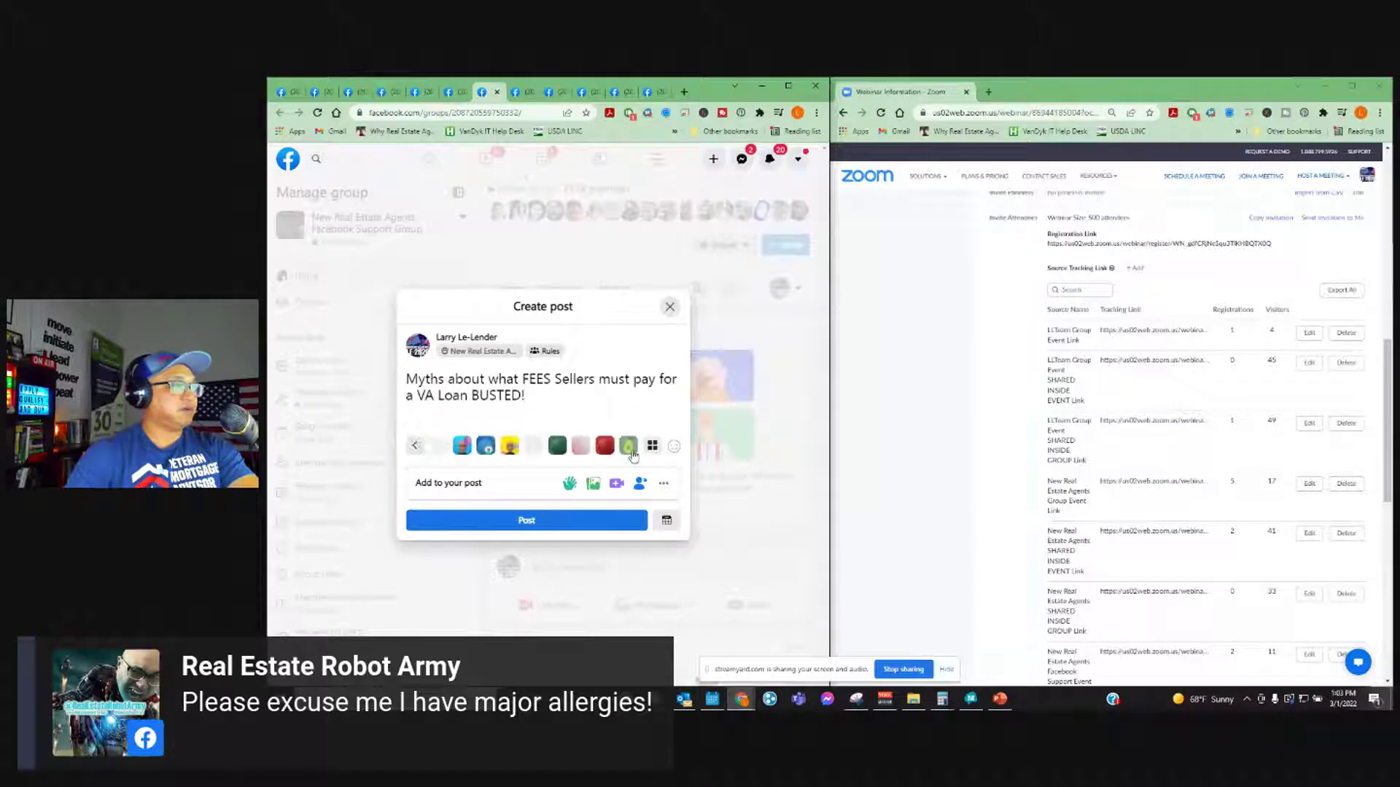
left_click(651, 446)
scroll(543, 438, "down", 3)
left_click(428, 459)
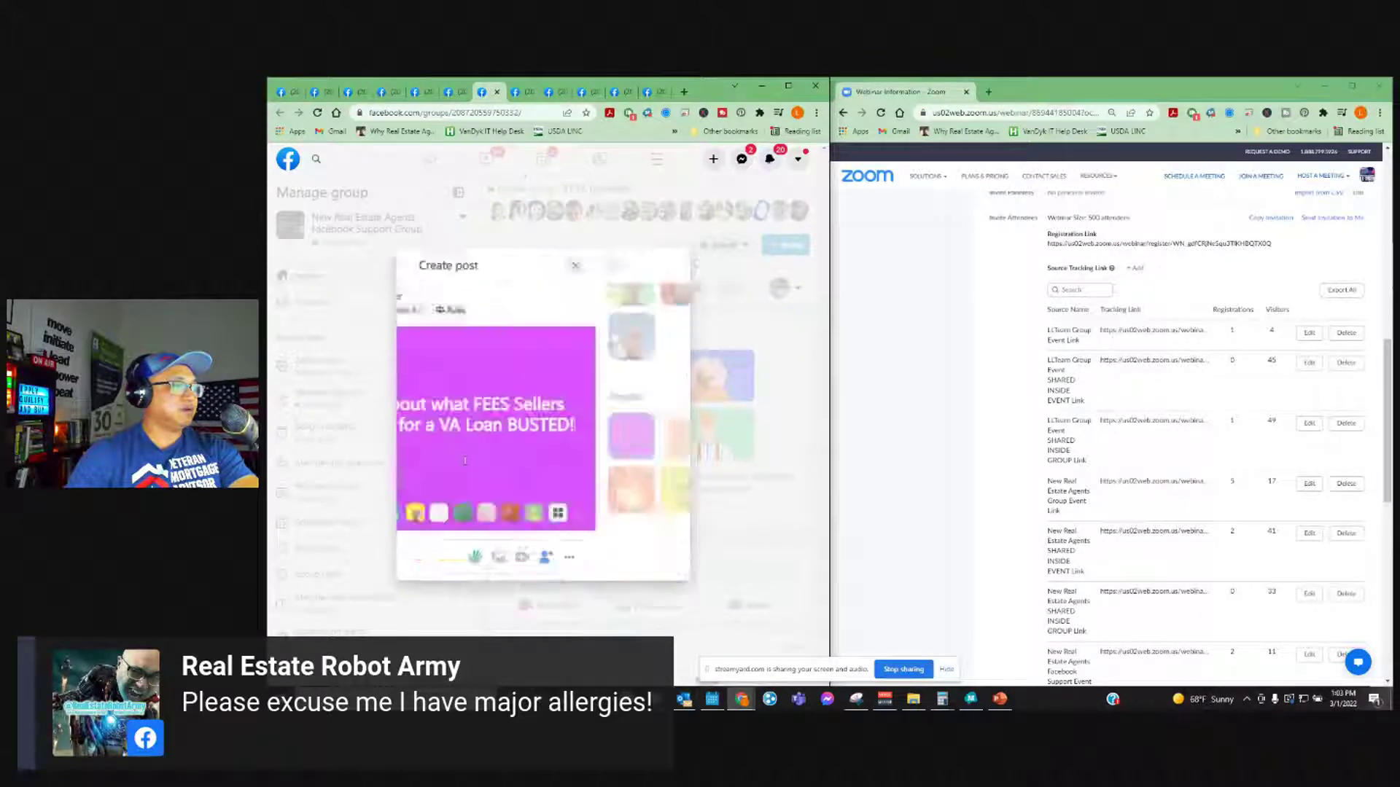
left_click(527, 578)
- Publish "Myths about what FEES Sellers must pay for a VA Loan BUSTED!" on solid purple in the Real Estate Agents That REALLY Work group
left_click(548, 91)
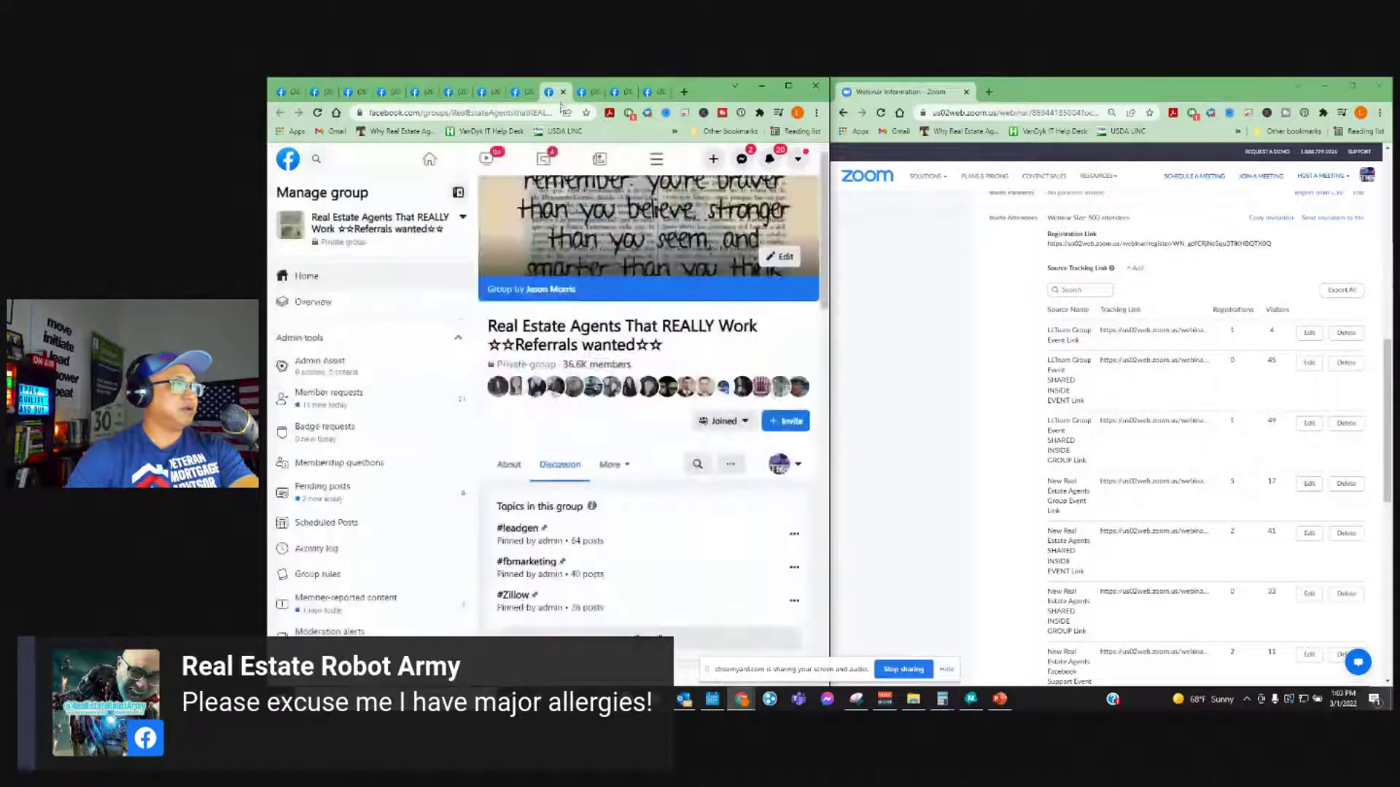
scroll(639, 473, "down", 5)
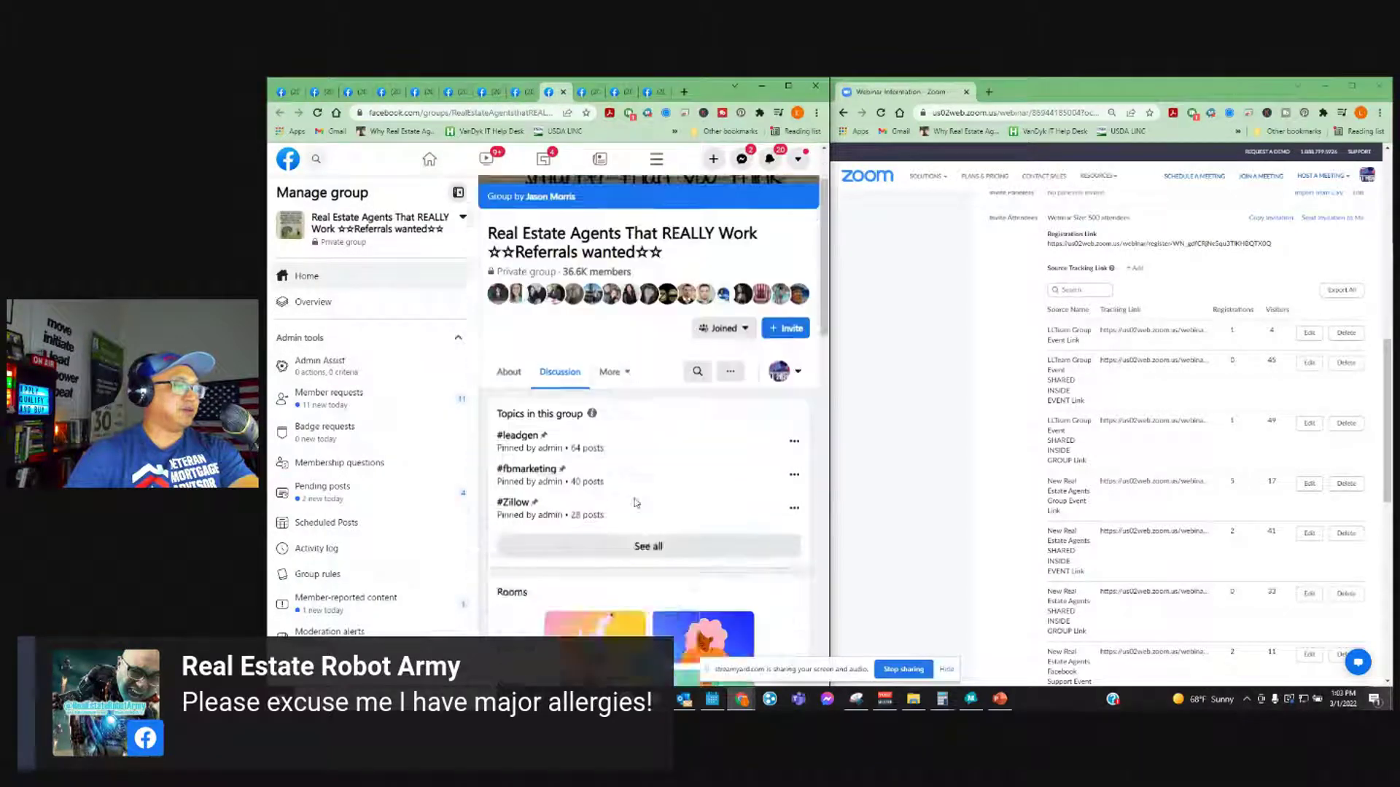
left_click(601, 572)
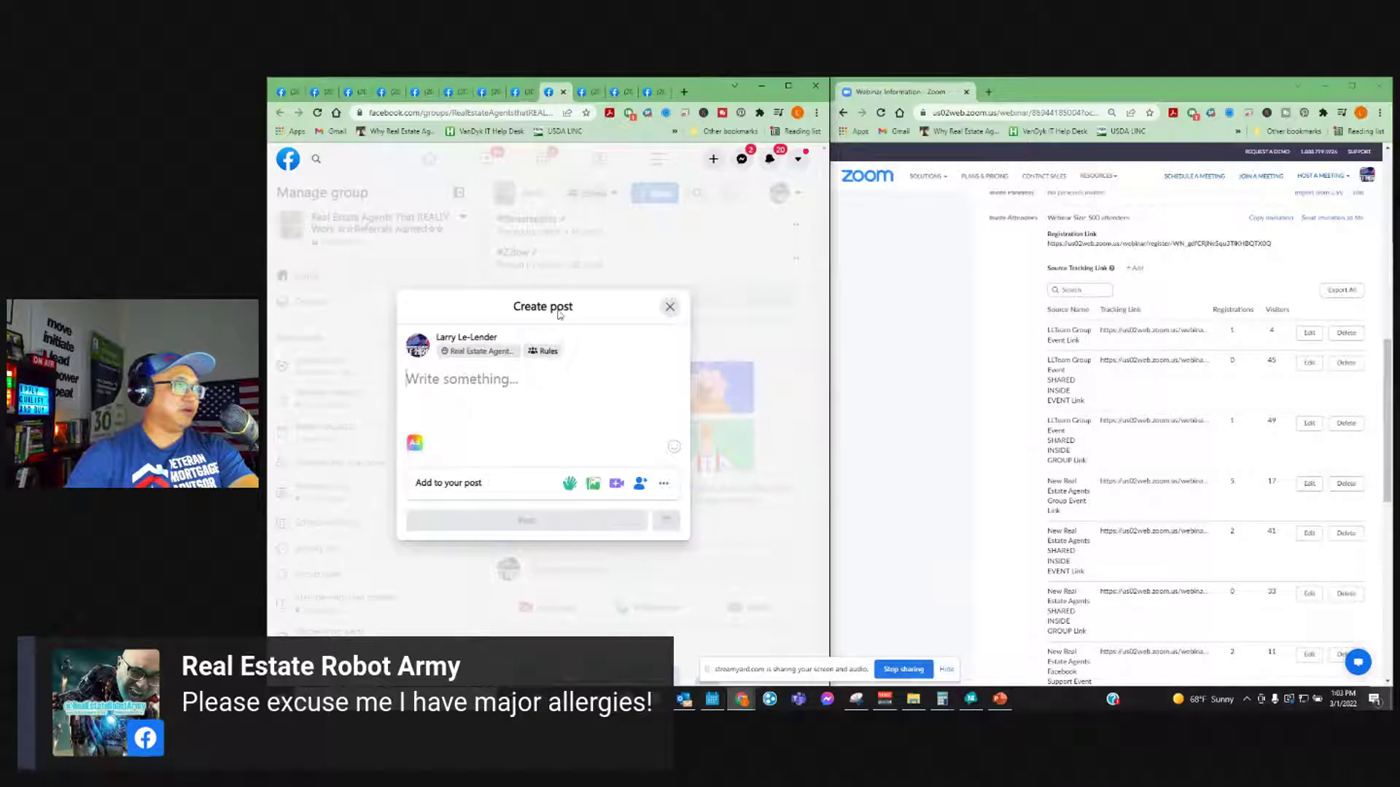
type("Myths about what FEES Sellers must pay for a VA Loan BUSTED!")
left_click(416, 443)
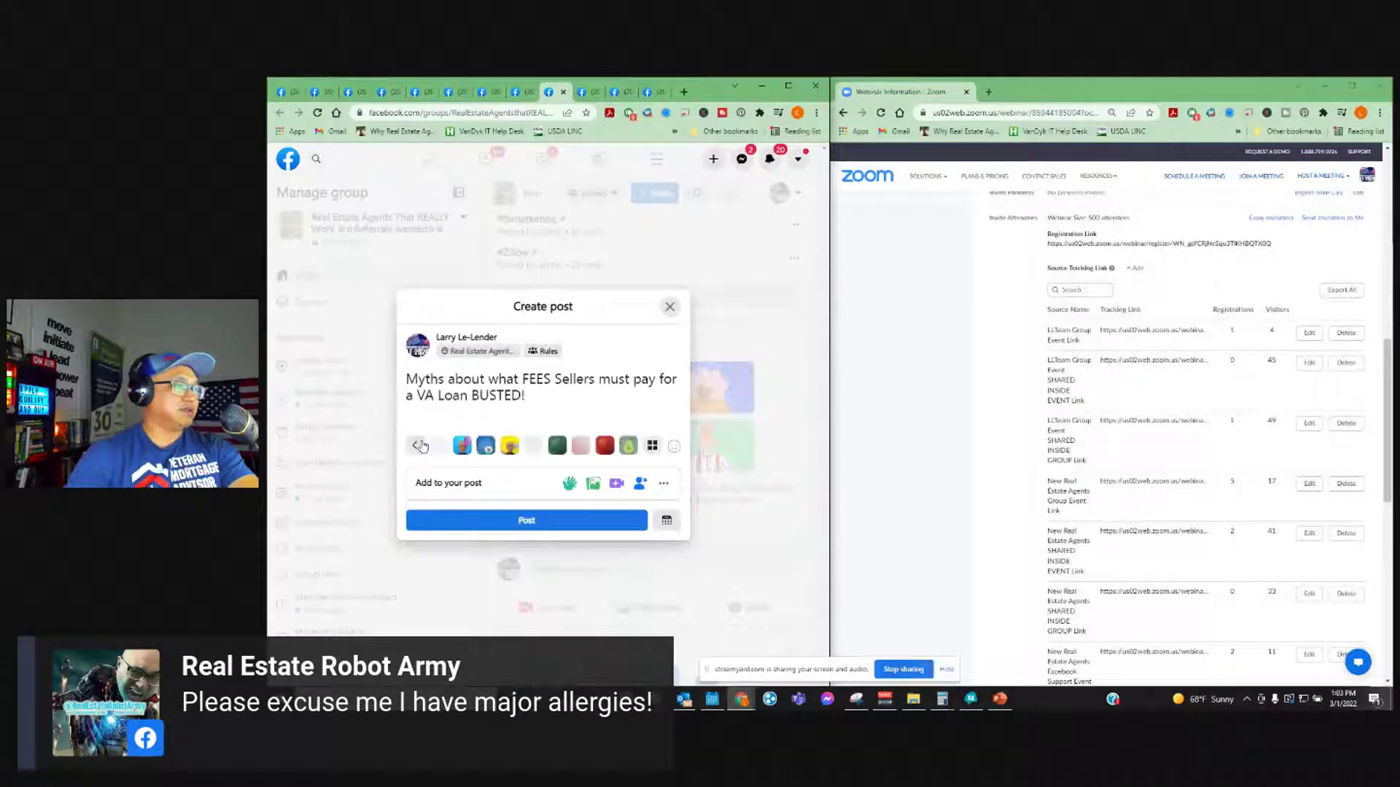
left_click(652, 447)
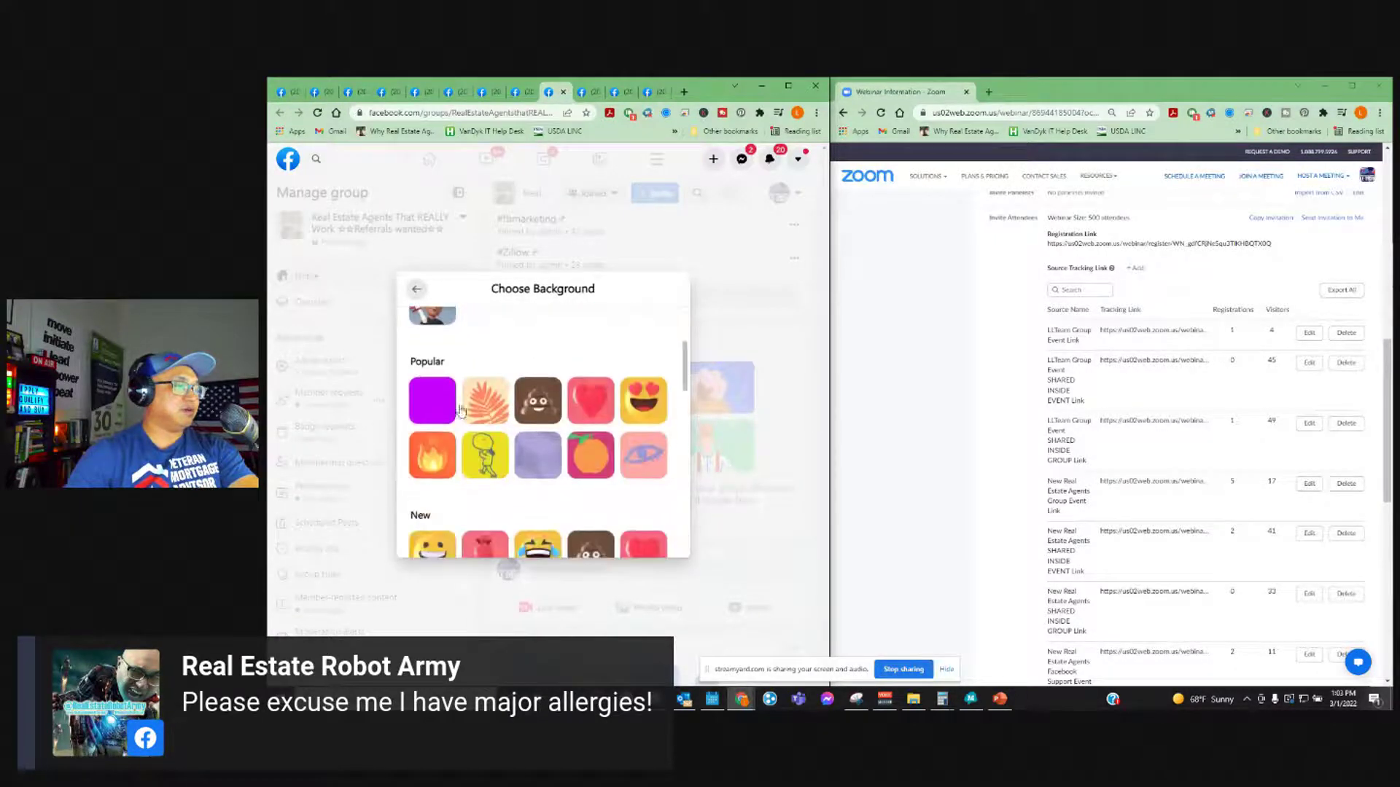
left_click(454, 413)
left_click(561, 577)
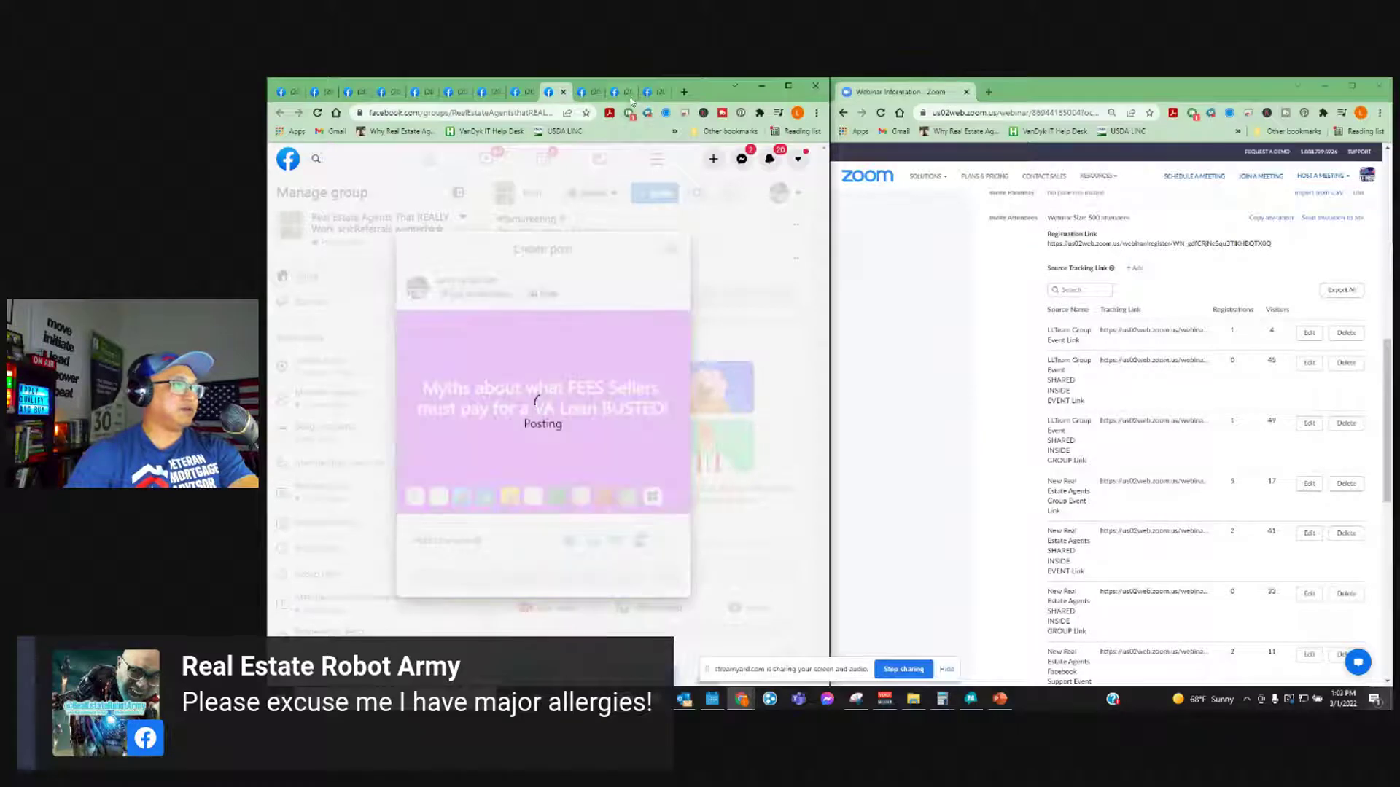
- Publish "Myths about what FEES Sellers must pay for a VA Loan BUSTED!" on solid purple in the TikTok For Real Estate Agents group
left_click(619, 92)
scroll(611, 421, "down", 3)
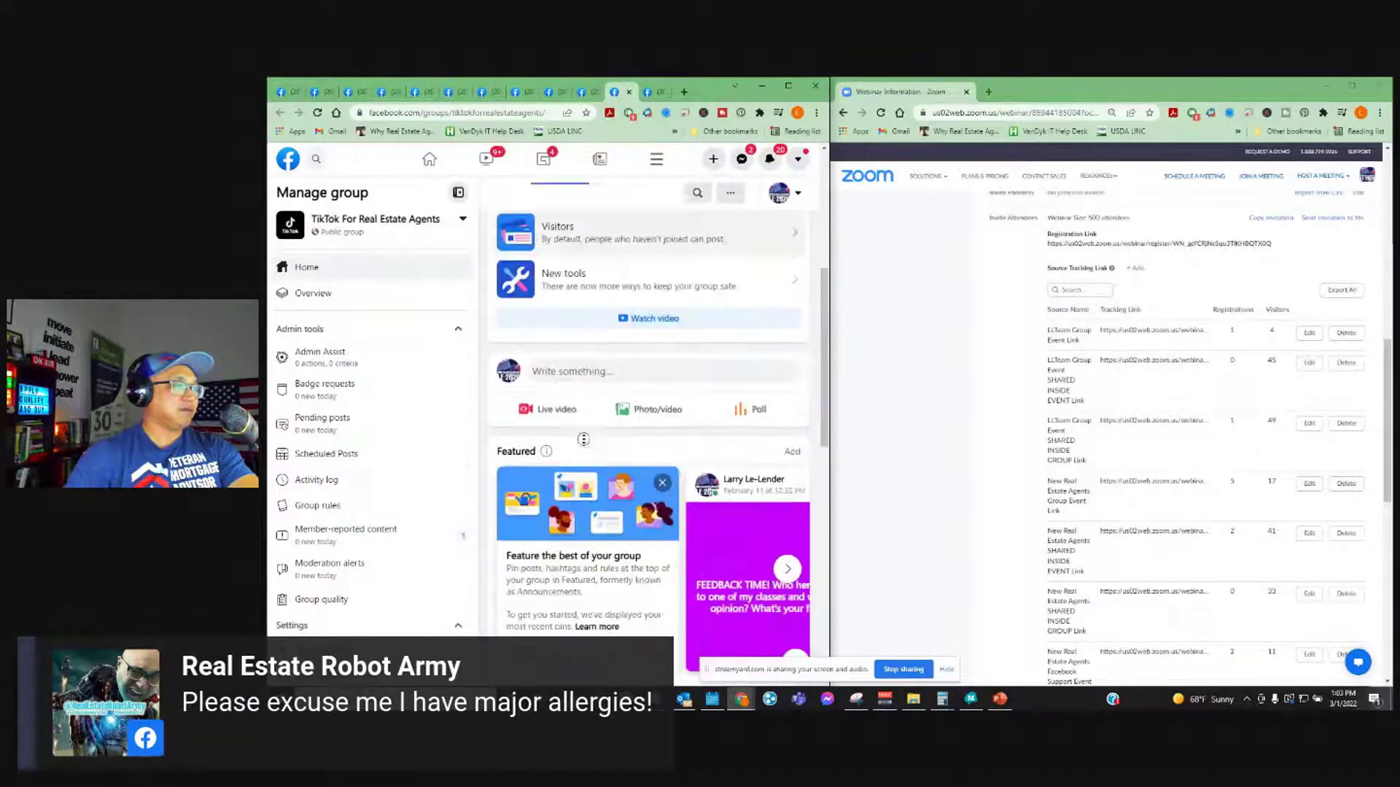
scroll(605, 421, "down", 2)
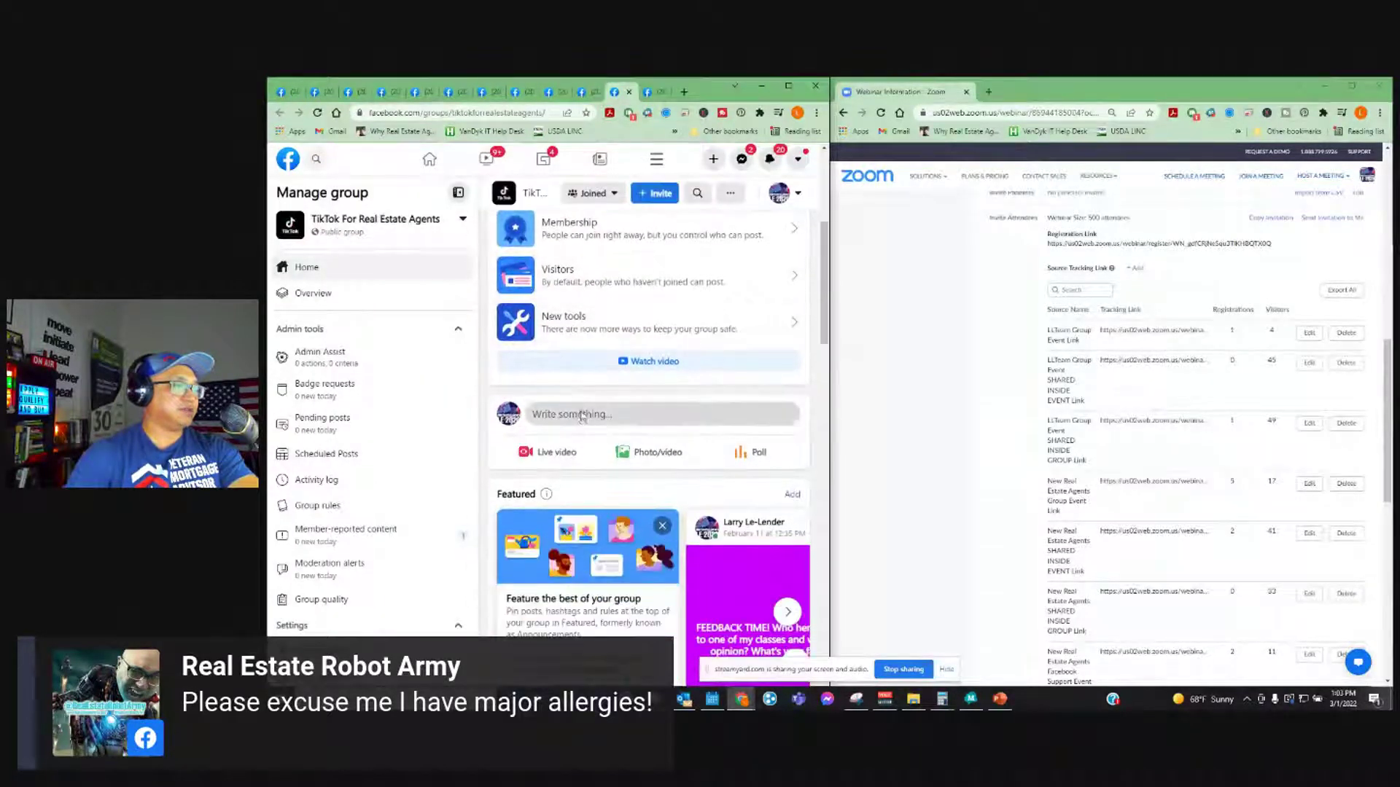
left_click(606, 423)
type("Myths about what FEES Sellers must pay for a VA Loan BUSTED!")
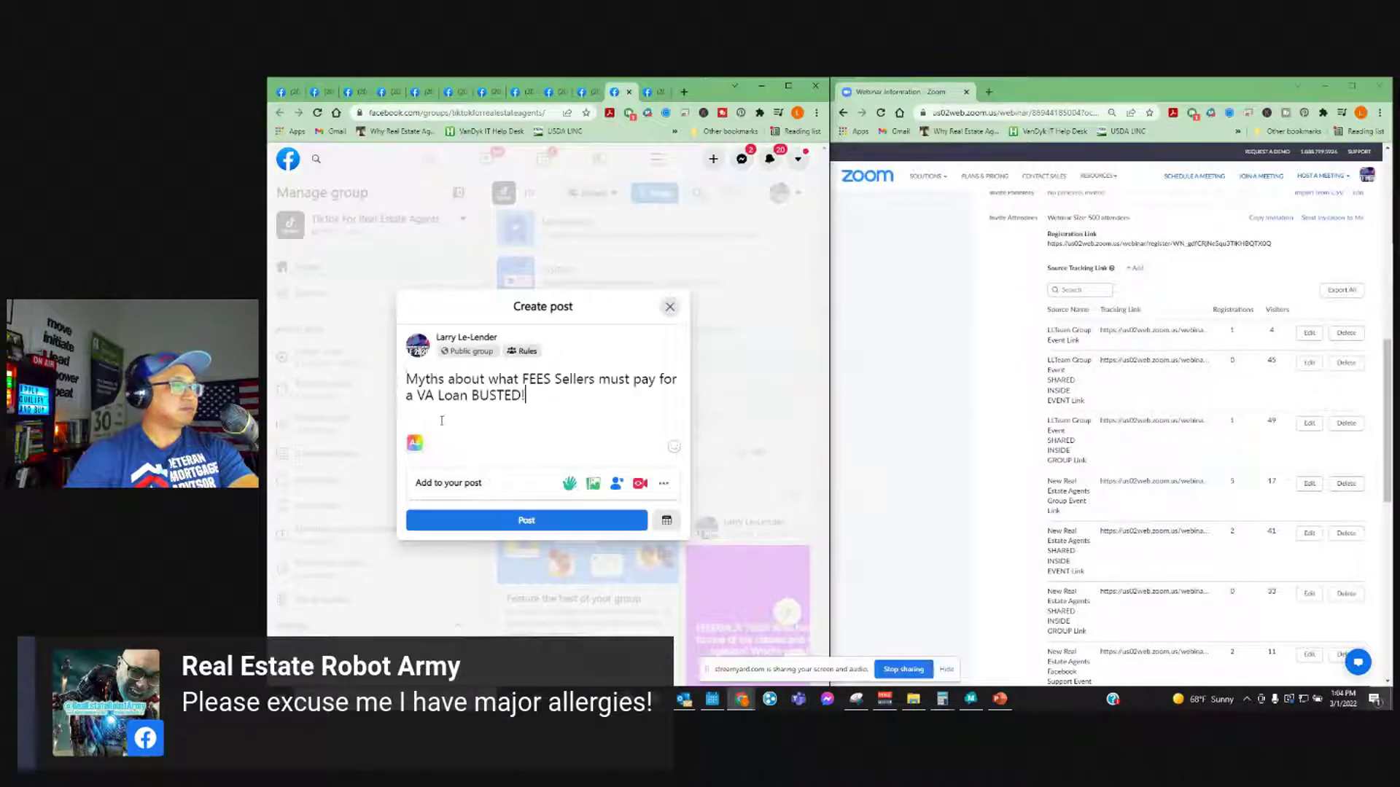
left_click(414, 443)
left_click(652, 446)
scroll(510, 452, "down", 1)
left_click(437, 461)
left_click(526, 578)
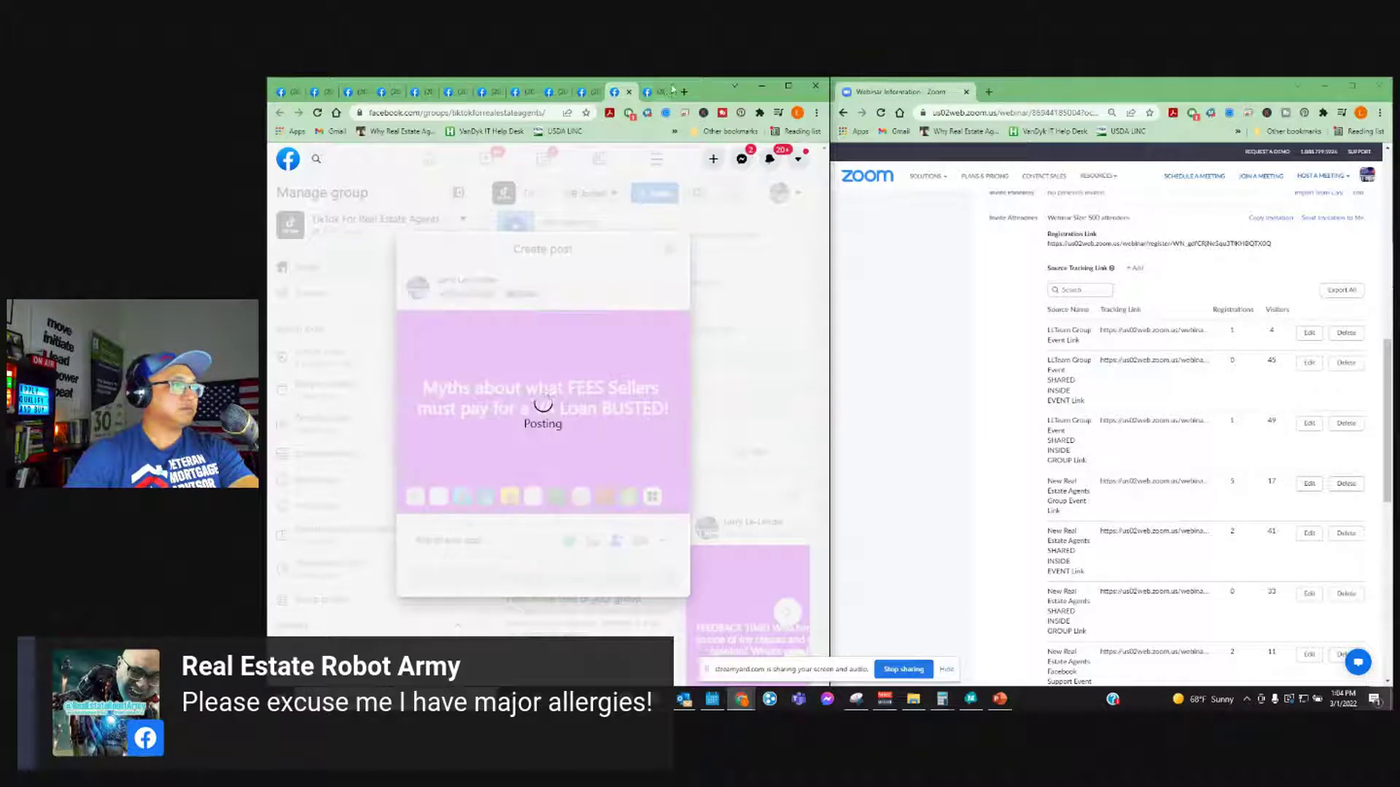
- Review the VA Loan Talk event pages and the team training group, and check the new purple post in New Real Estate Agents
scroll(490, 441, "down", 3)
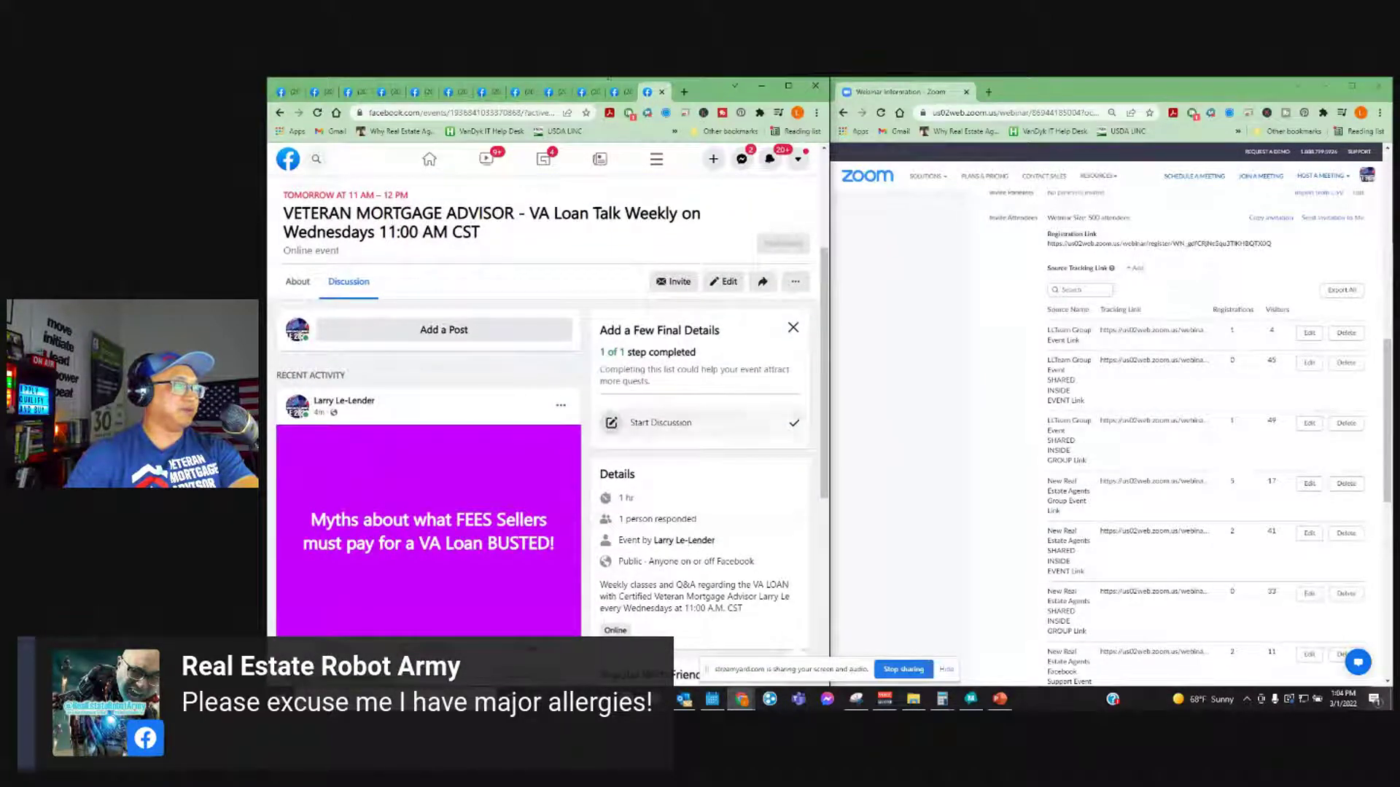
left_click(352, 95)
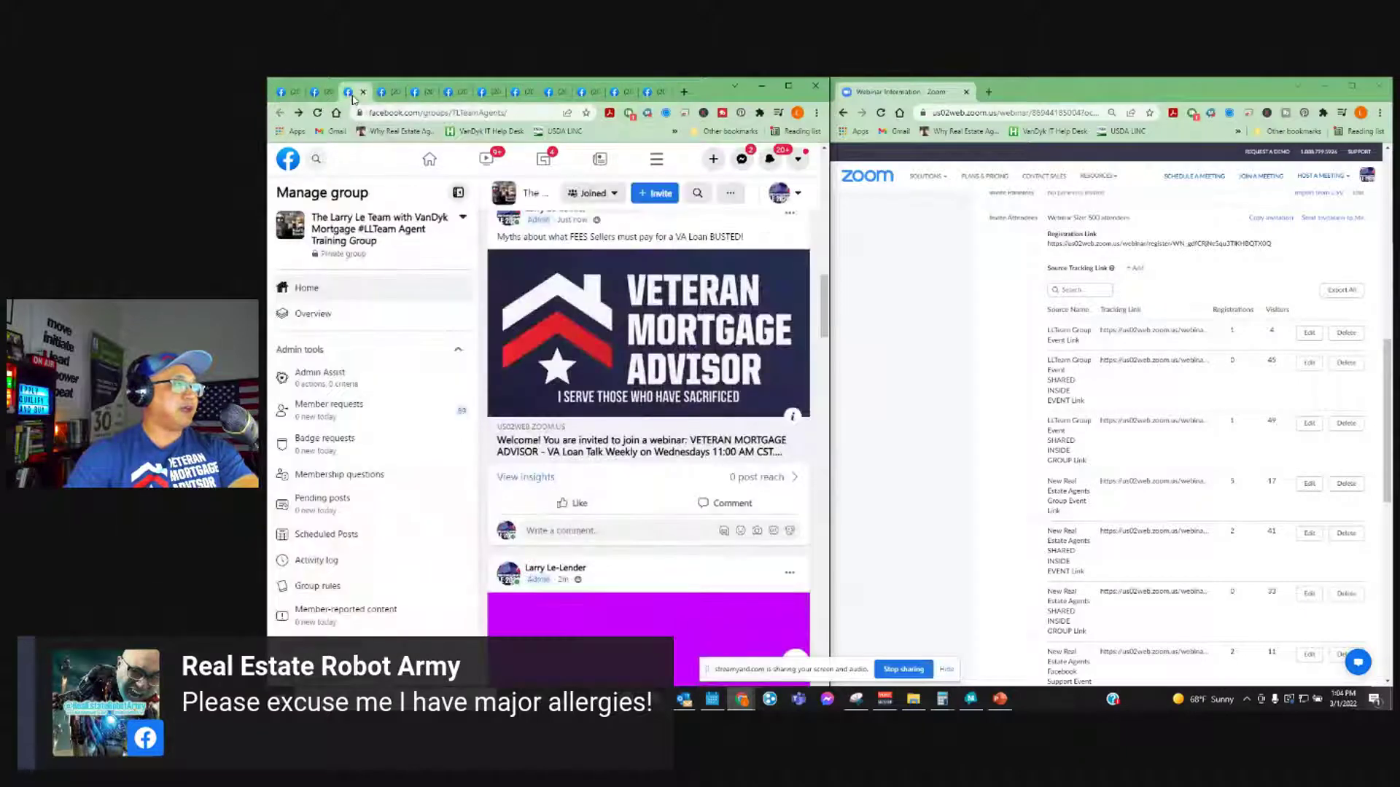
left_click(400, 97)
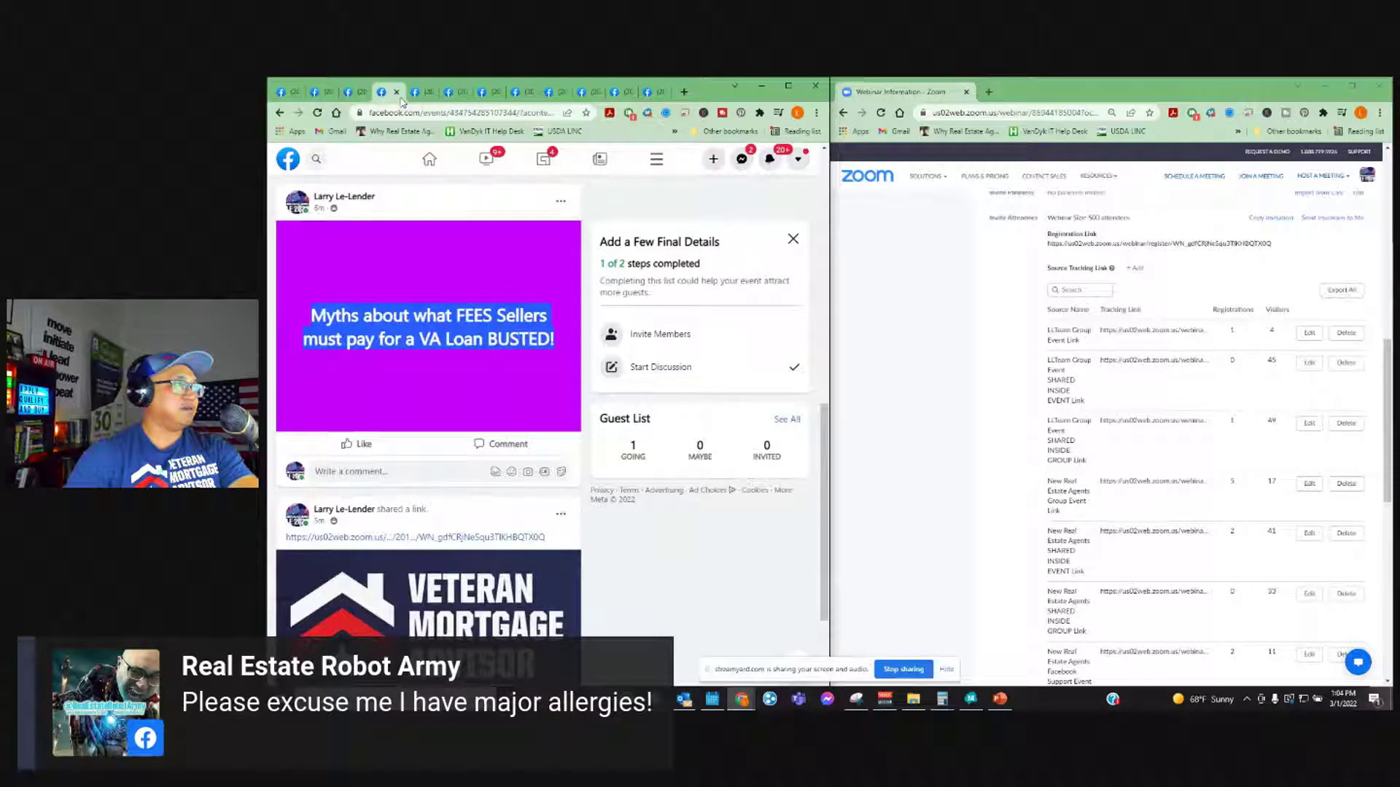
scroll(452, 169, "up", 10)
left_click(415, 92)
scroll(612, 559, "down", 1)
scroll(620, 559, "down", 3)
scroll(642, 556, "up", 4)
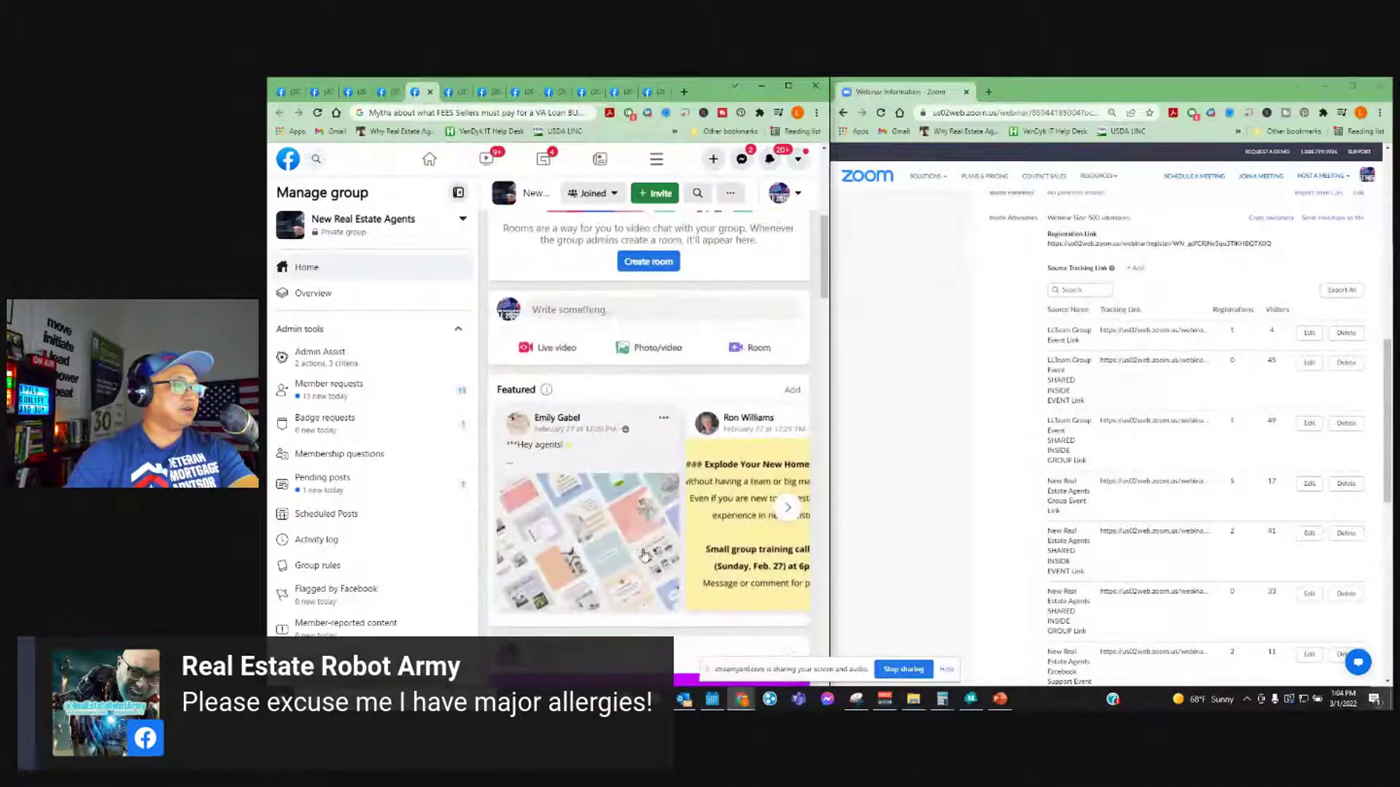
scroll(644, 562, "down", 6)
scroll(634, 495, "up", 6)
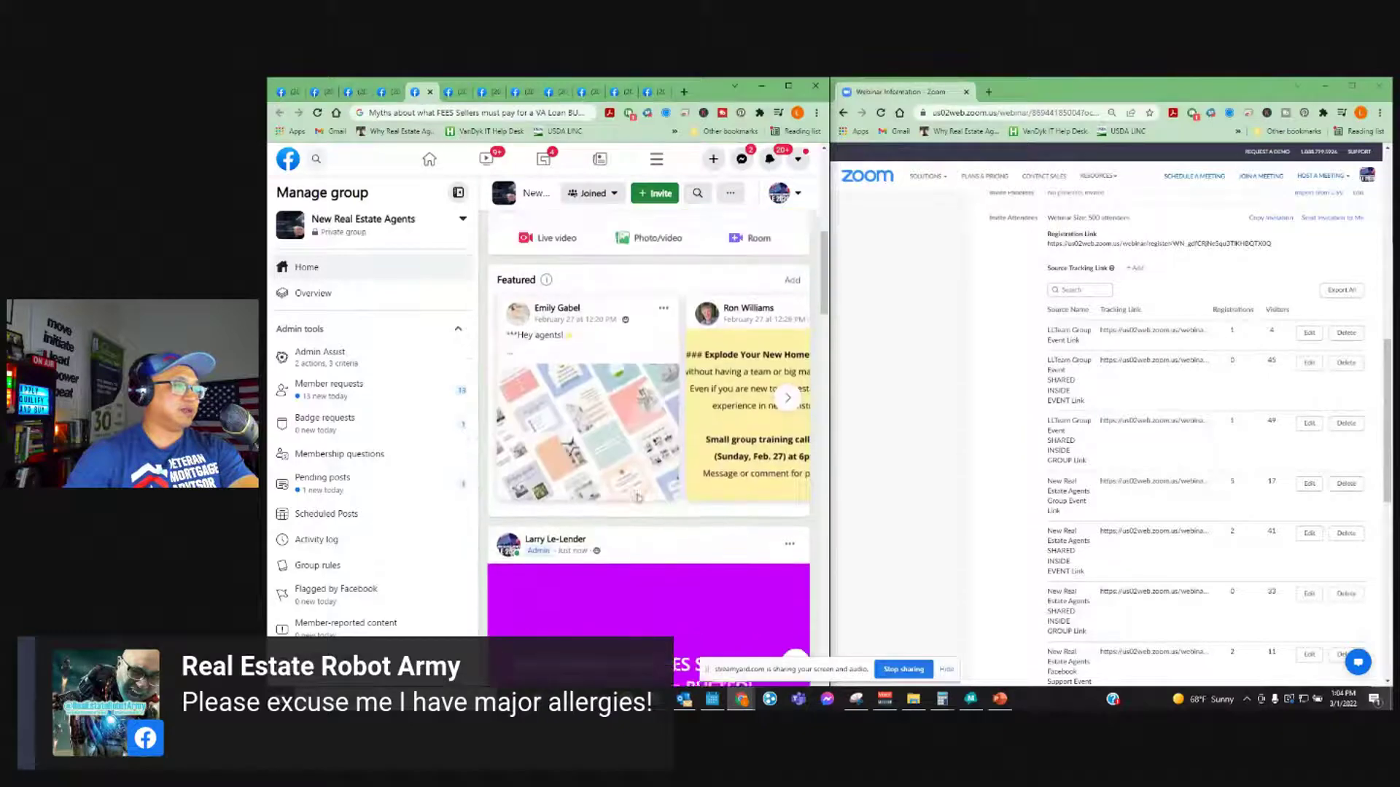
- Draft second "Myths about what FEES Sellers must pay for a VA Loan BUSTED!" posts in New Real Estate Agents and its Facebook Support Group
left_click(591, 255)
type("Myths about what FEES Sellers must pay for a VA Loan BUSTED!")
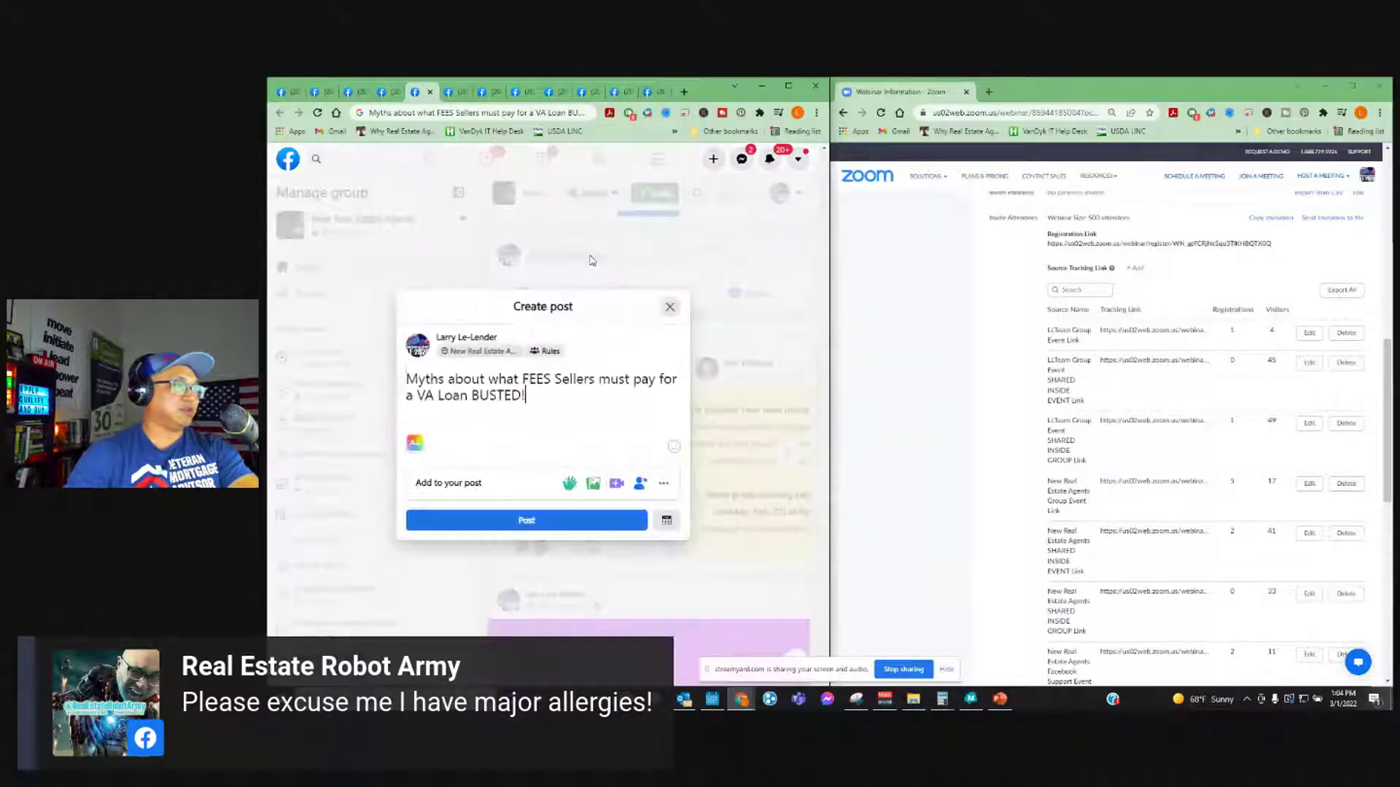
left_click(482, 91)
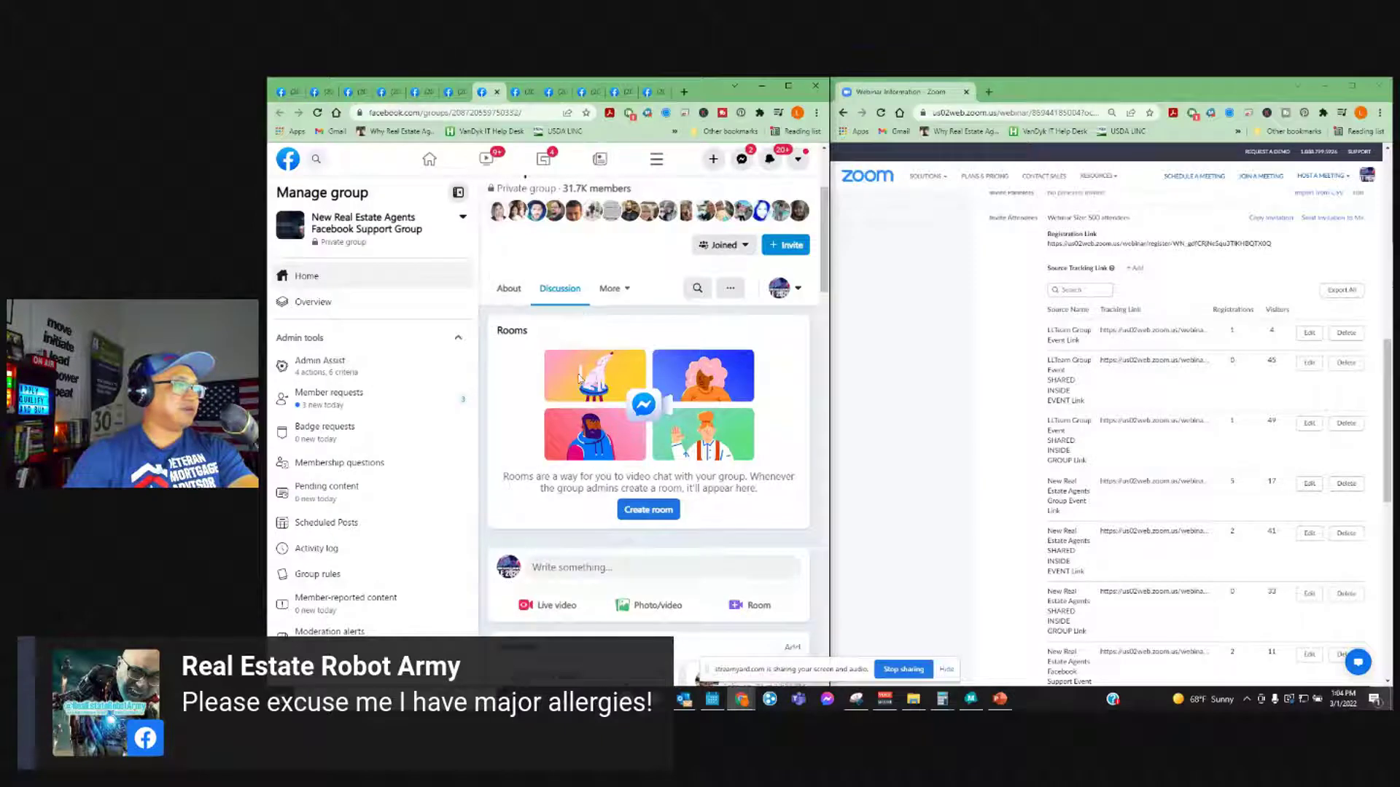
left_click(583, 568)
type("Myths about what FEES Sellers must pay for a VA Loan BUSTED!")
- Draft the same "Myths about what FEES Sellers" text in Real Estate Agents That REALLY Work and TikTok For Real Estate Agents
left_click(548, 92)
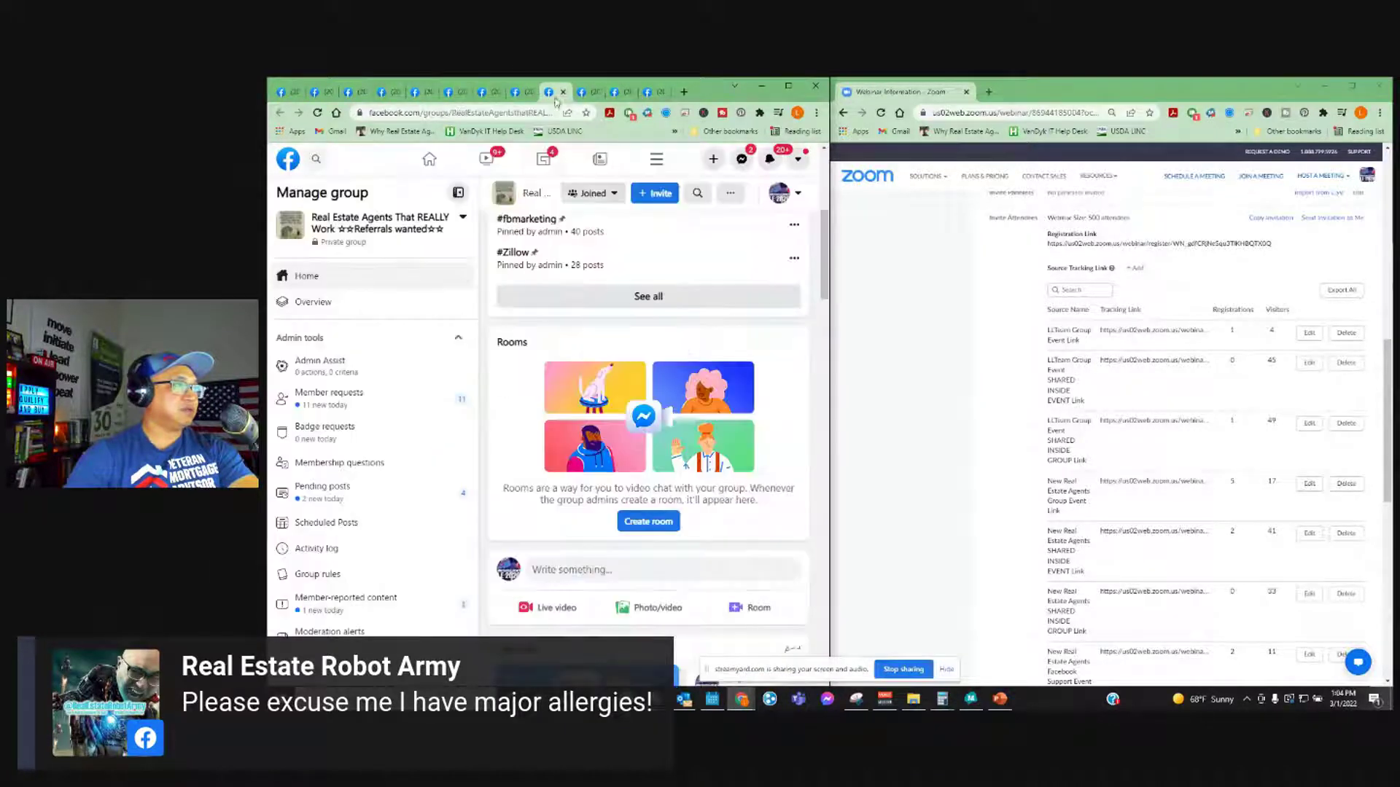
left_click(605, 565)
type("Myths about what FEES Sellers must pay for a VA Loan BUSTED!")
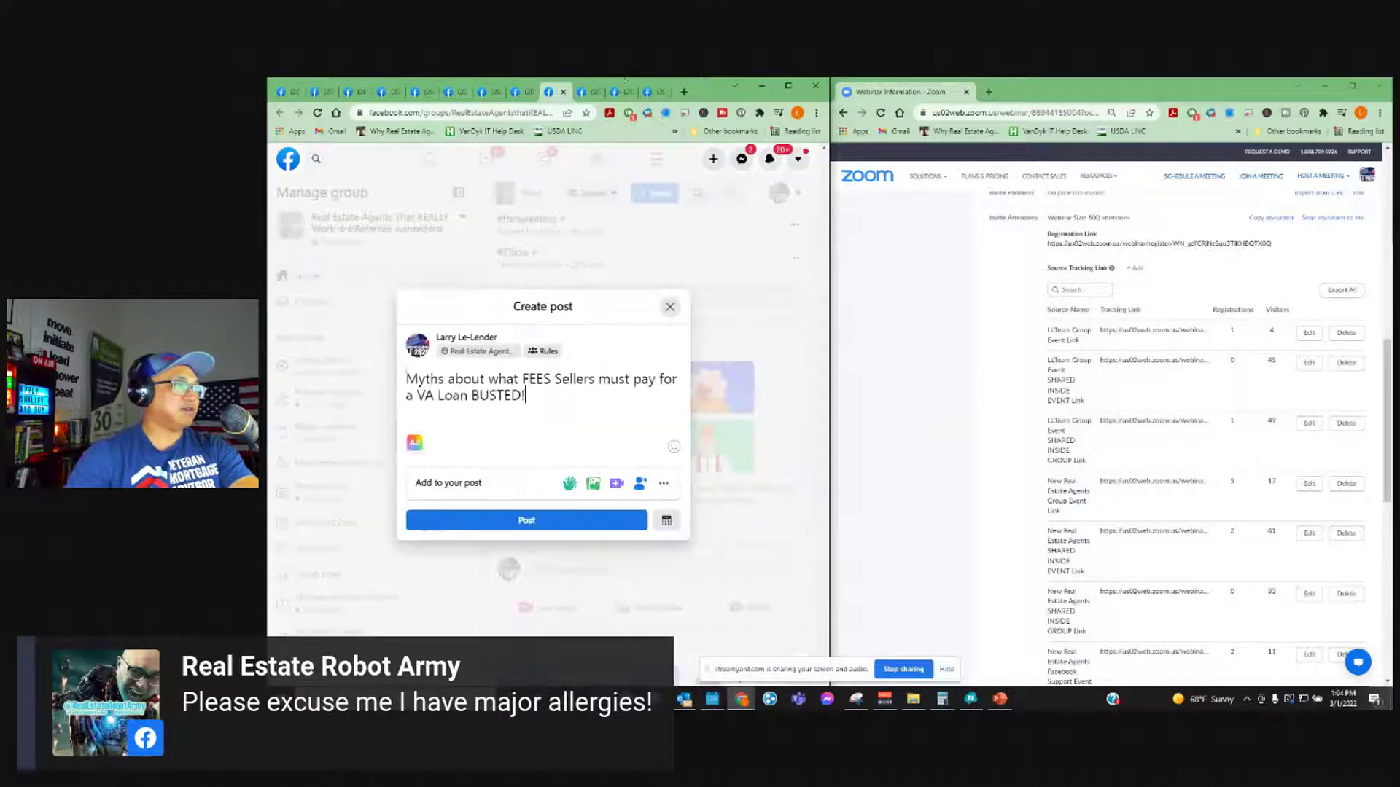
left_click(620, 92)
left_click(588, 412)
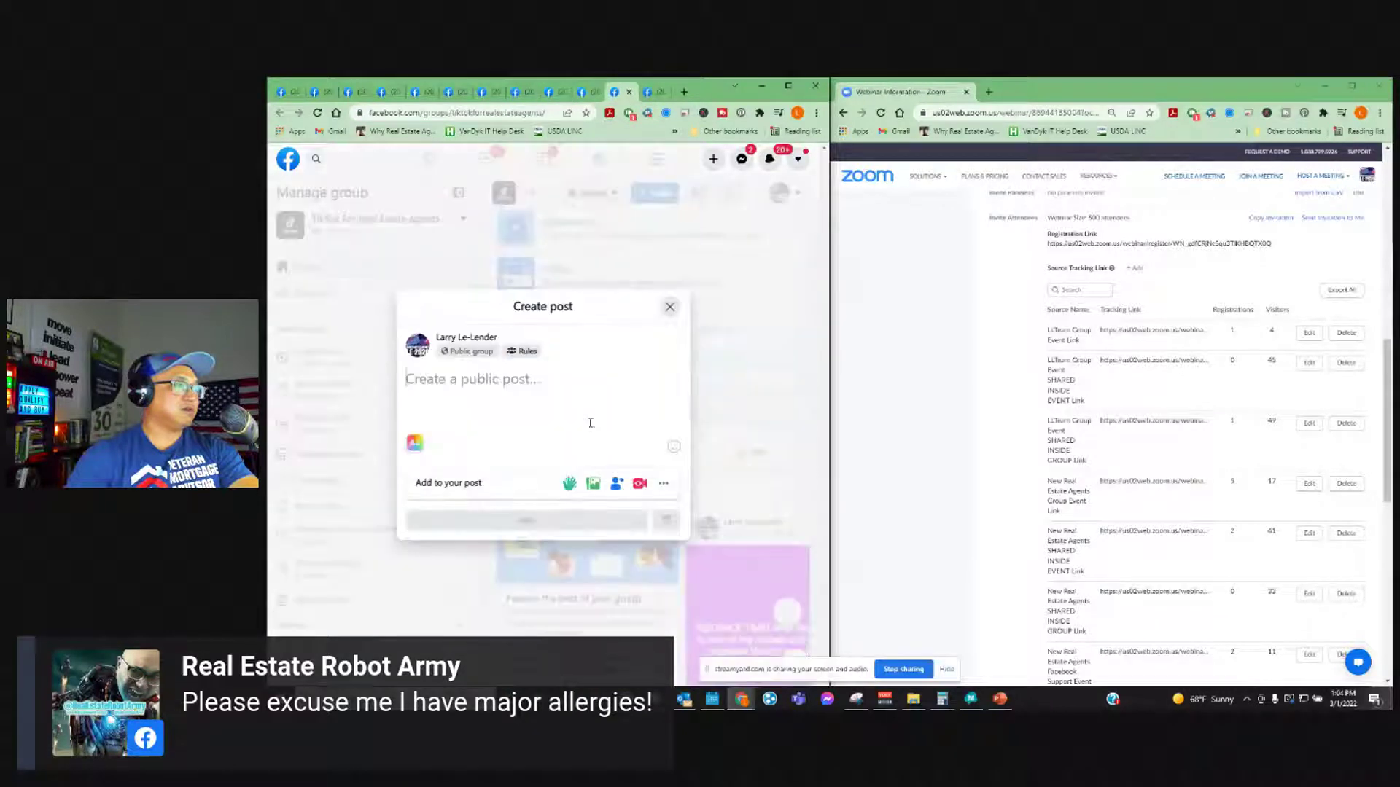
type("Myths about what FEES Sellers must pay for a VA Loan BUSTED!")
- Copy Zoom's "New Real Estate Agents SHARED INSIDE GROUP Link" tracking link and paste it below the text of the New Real Estate Agents draft
left_click(426, 95)
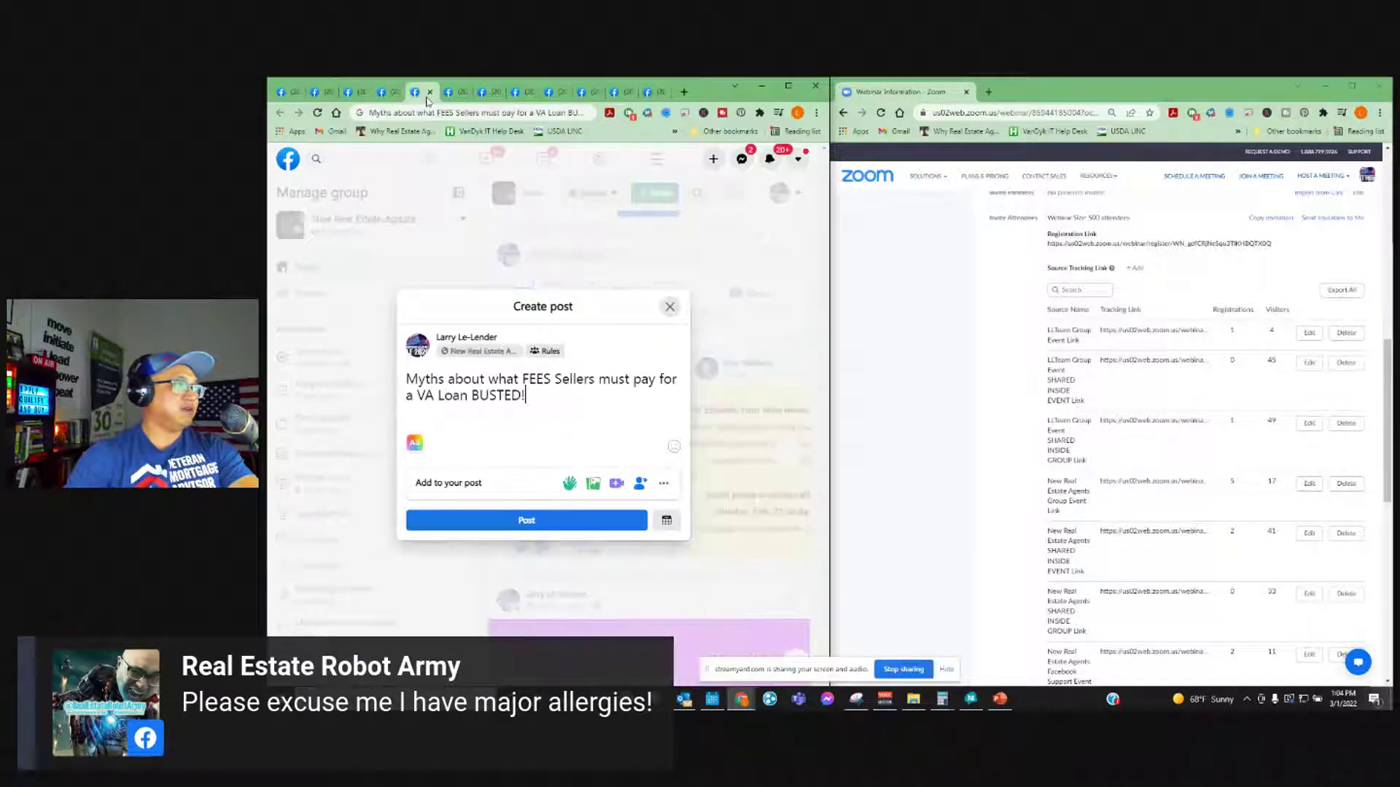
left_click(561, 398)
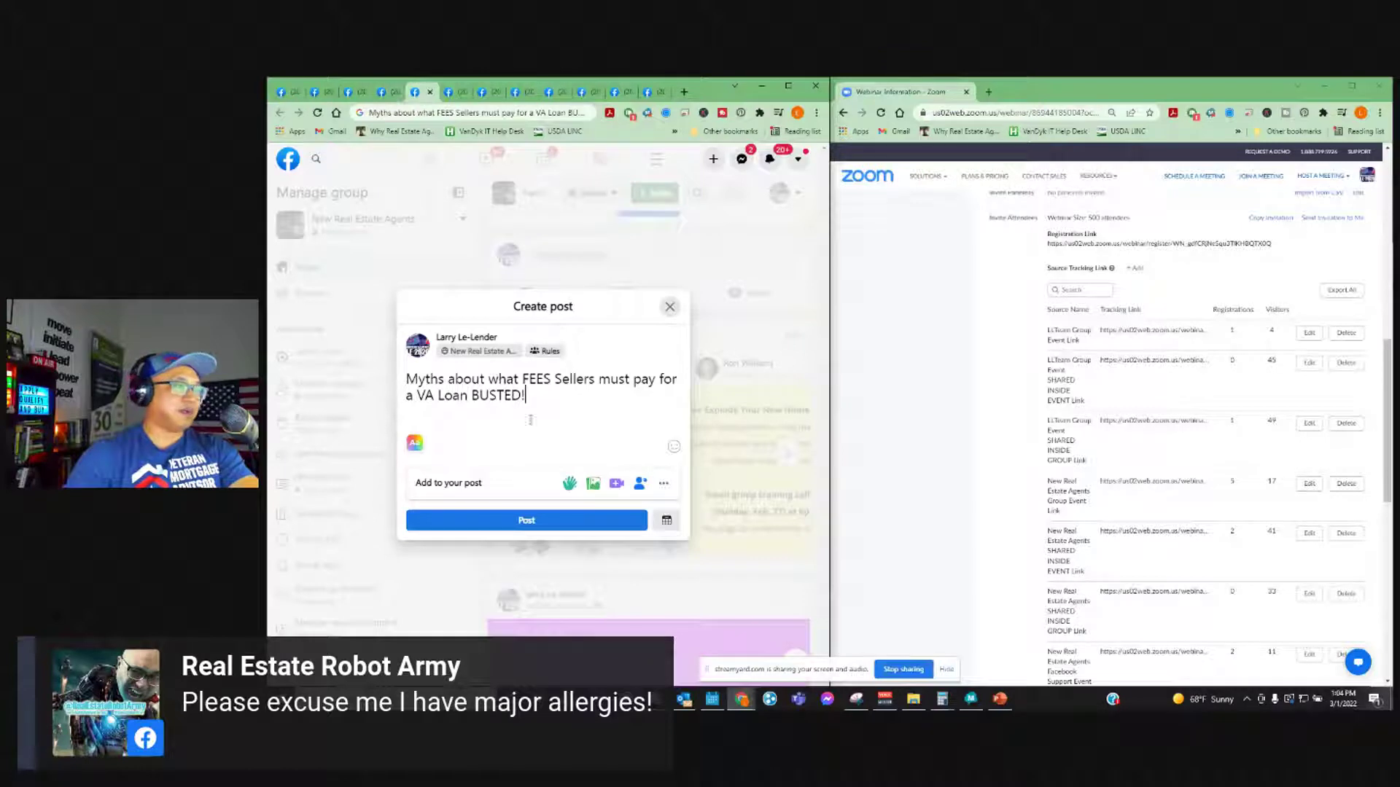
scroll(1137, 539, "down", 3)
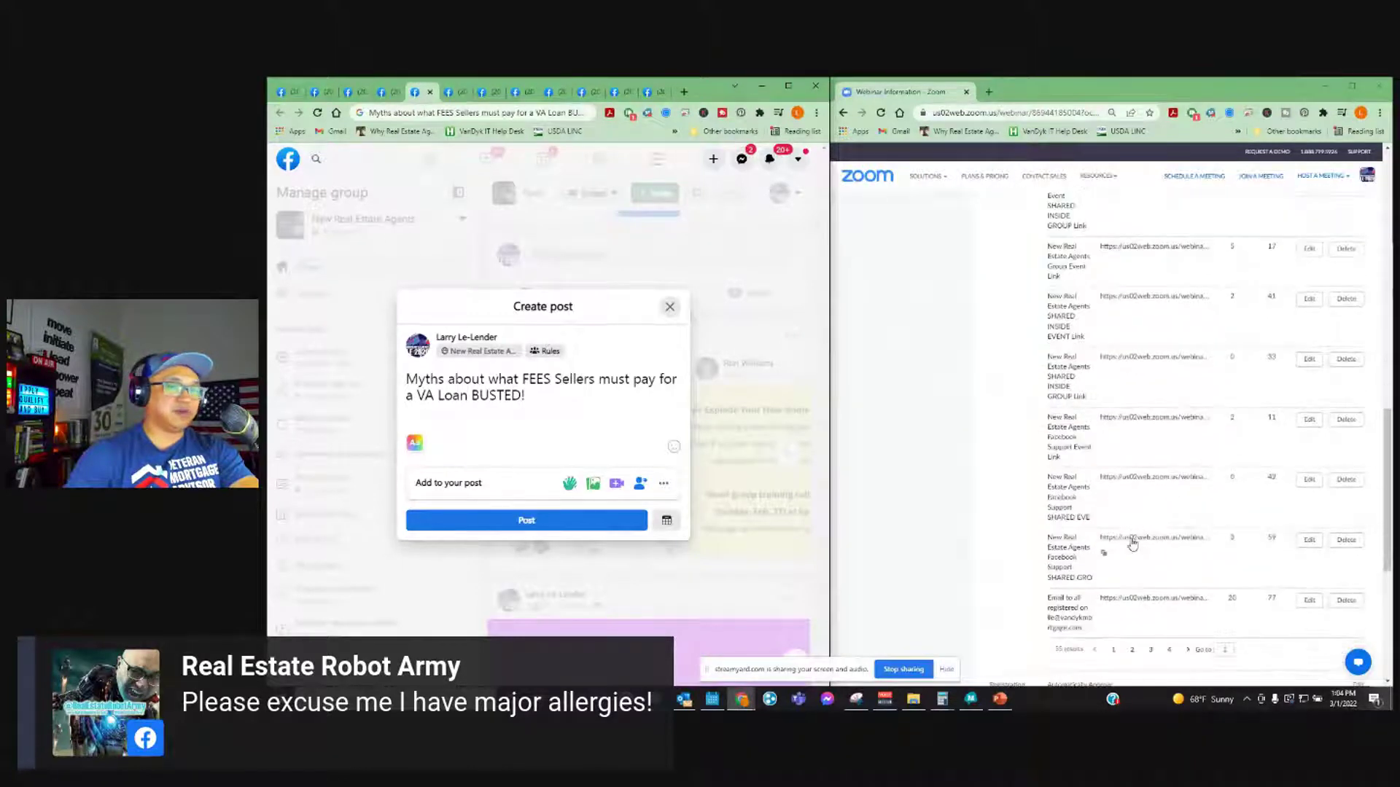
left_click(1114, 654)
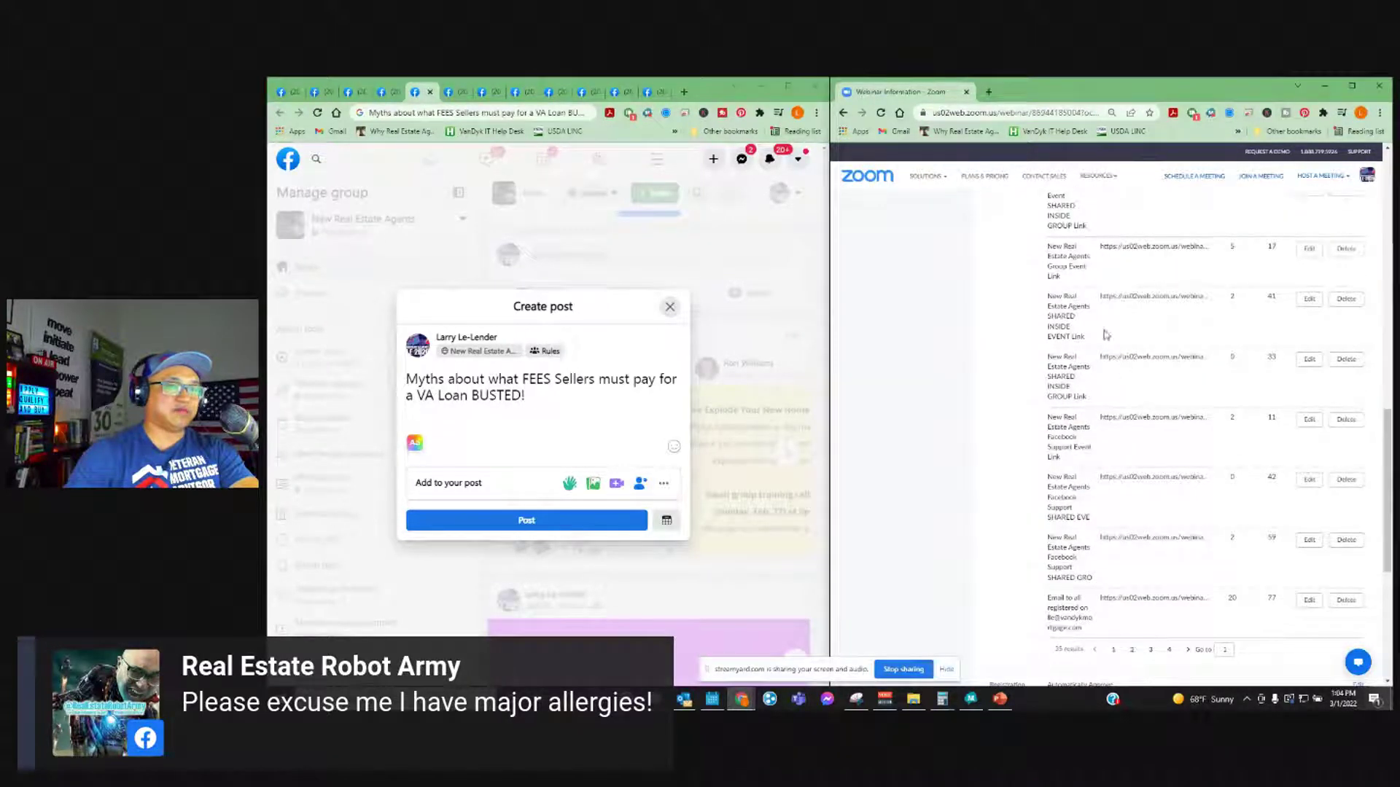
left_click_drag(1086, 397, 1052, 357)
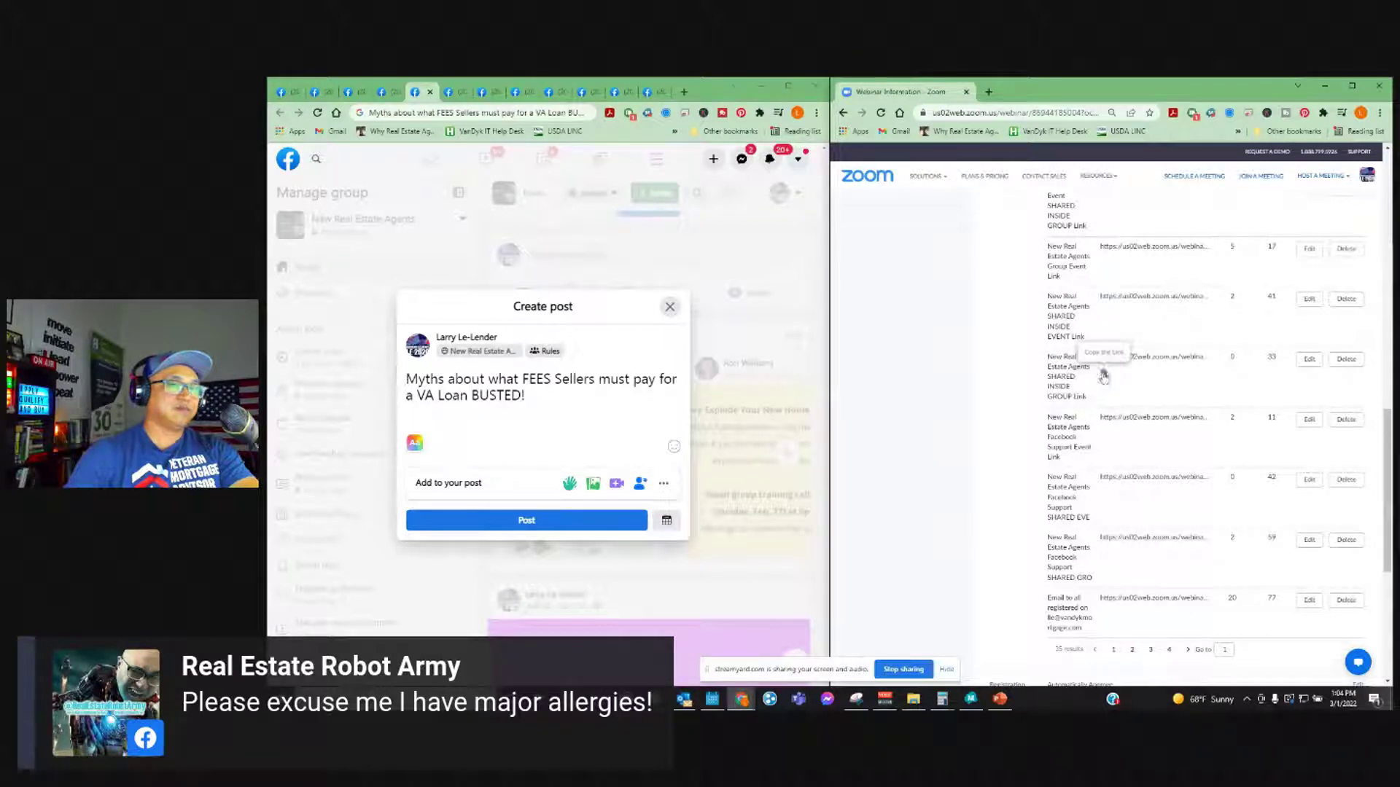
left_click(585, 403)
key("ctrl+v")
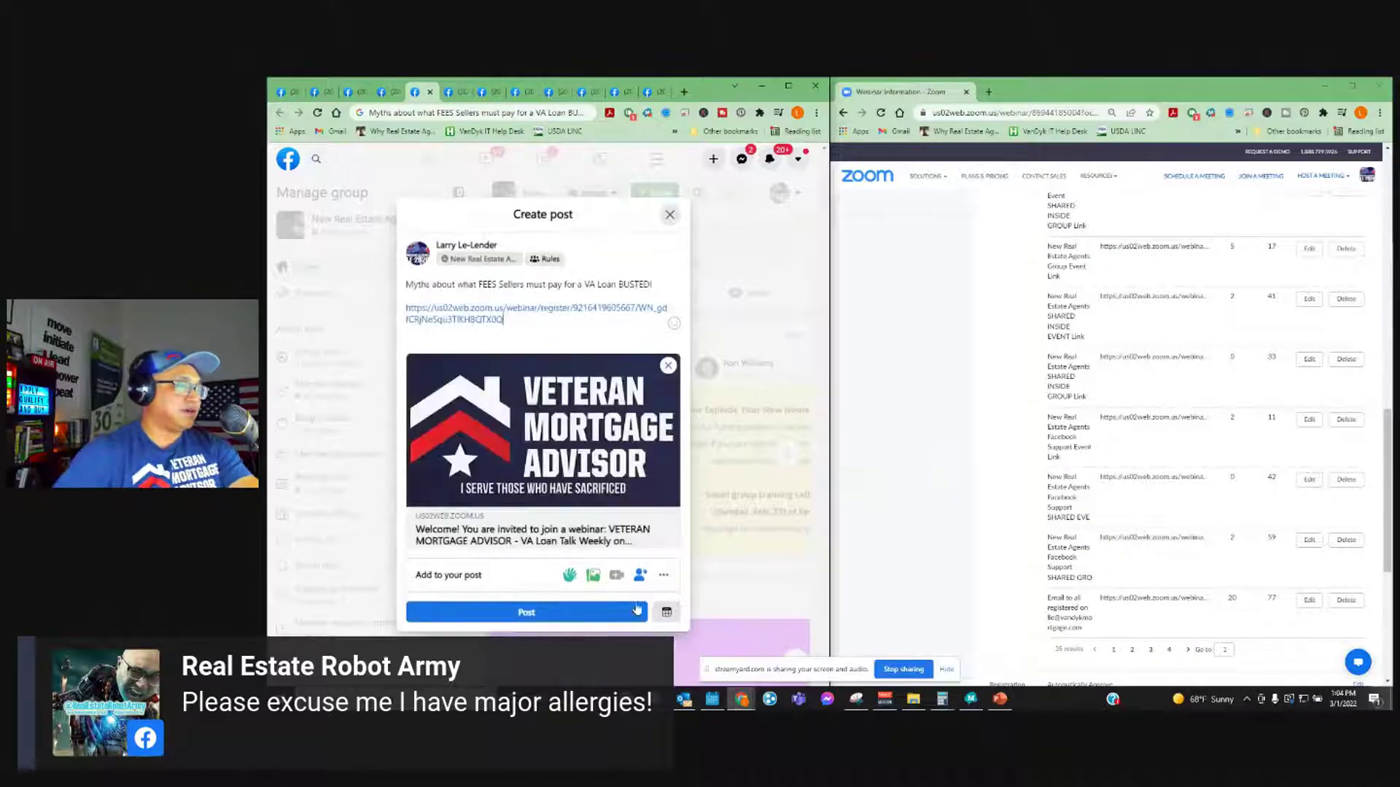
- Publish the New Real Estate Agents post and add its Zoom tracking link as a comment on the purple post
left_click(557, 613)
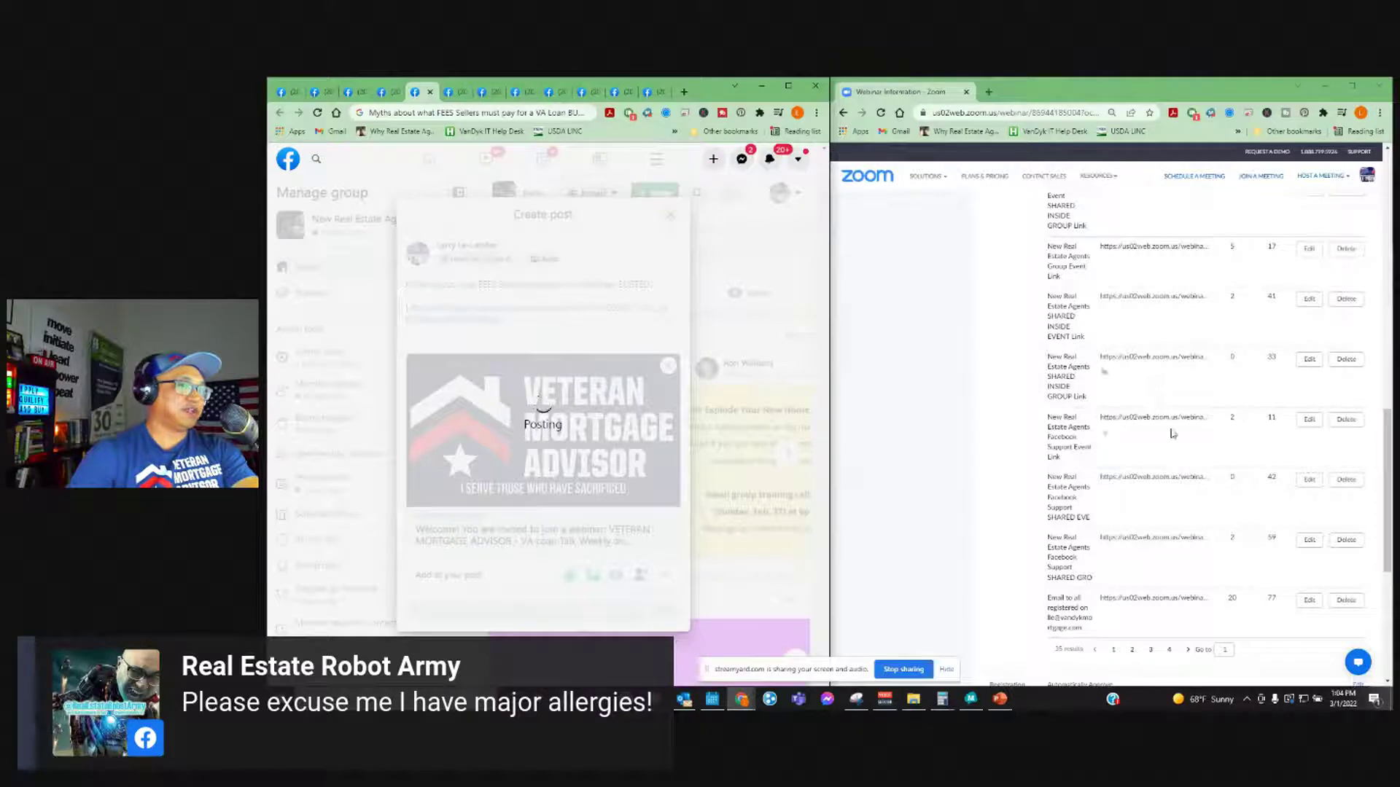
scroll(597, 548, "down", 10)
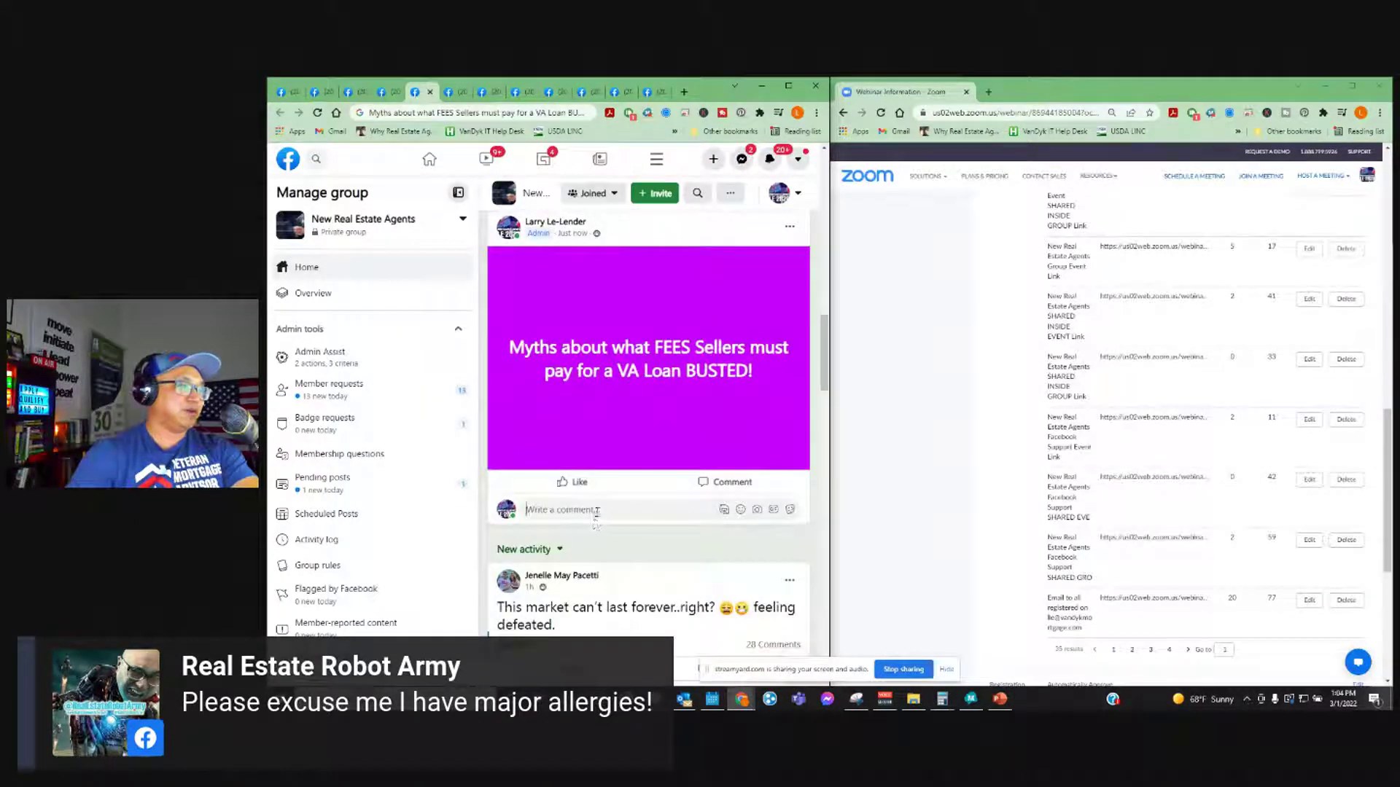
key("ctrl+v")
key("Return")
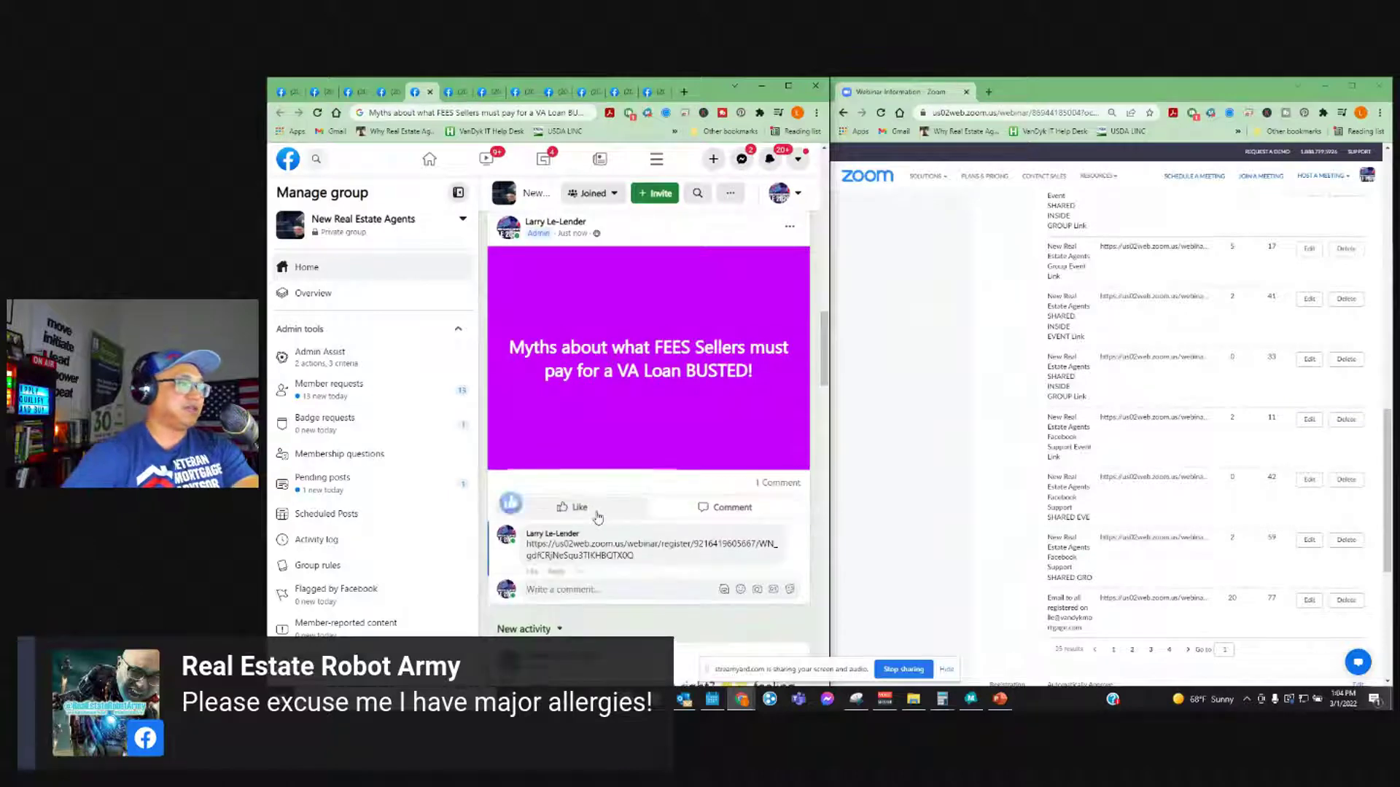
- Publish the Facebook Support Group draft with Zoom's "New Real Estate Agents Facebook Support SHARED GRO" link and comment that link on its purple post
left_click(489, 96)
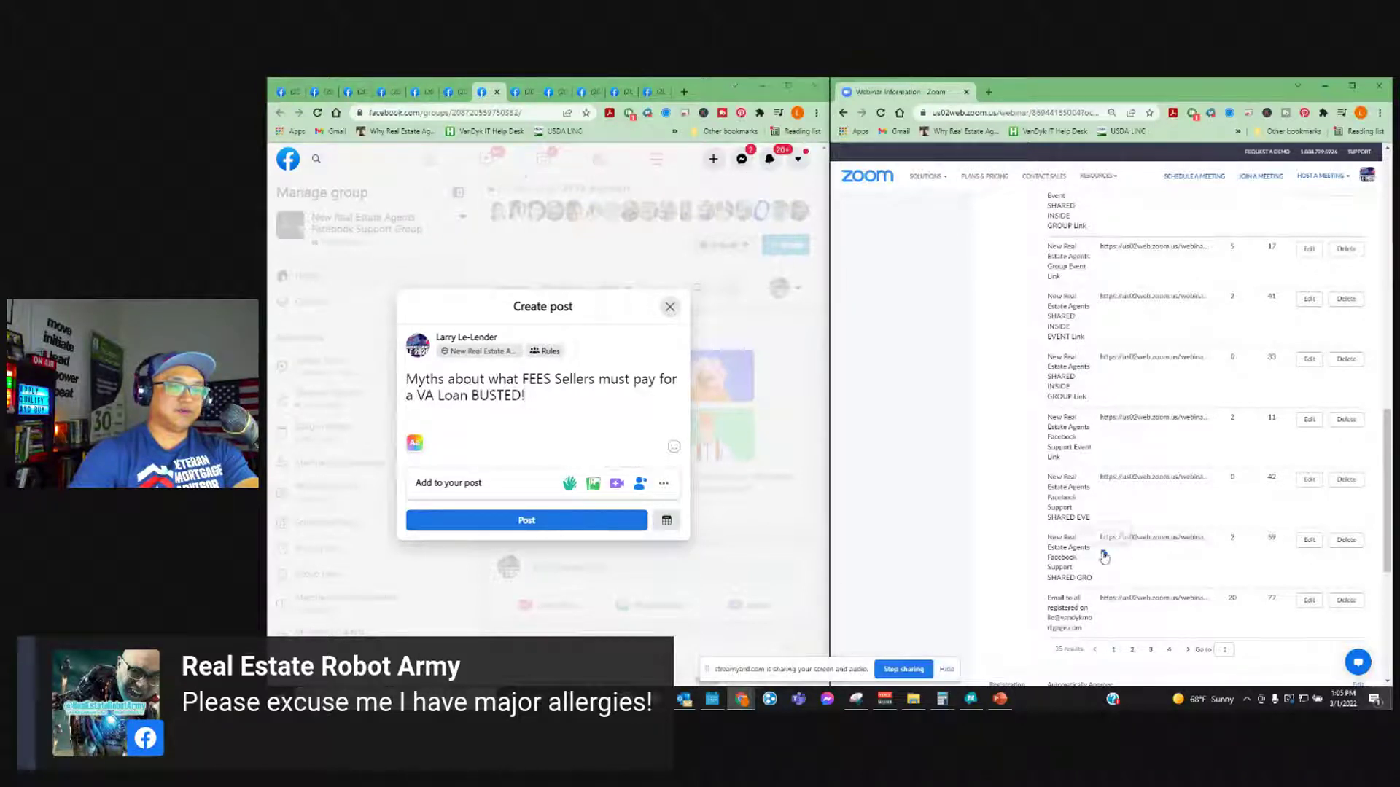
key("Return")
key("Return")
key("ctrl+v")
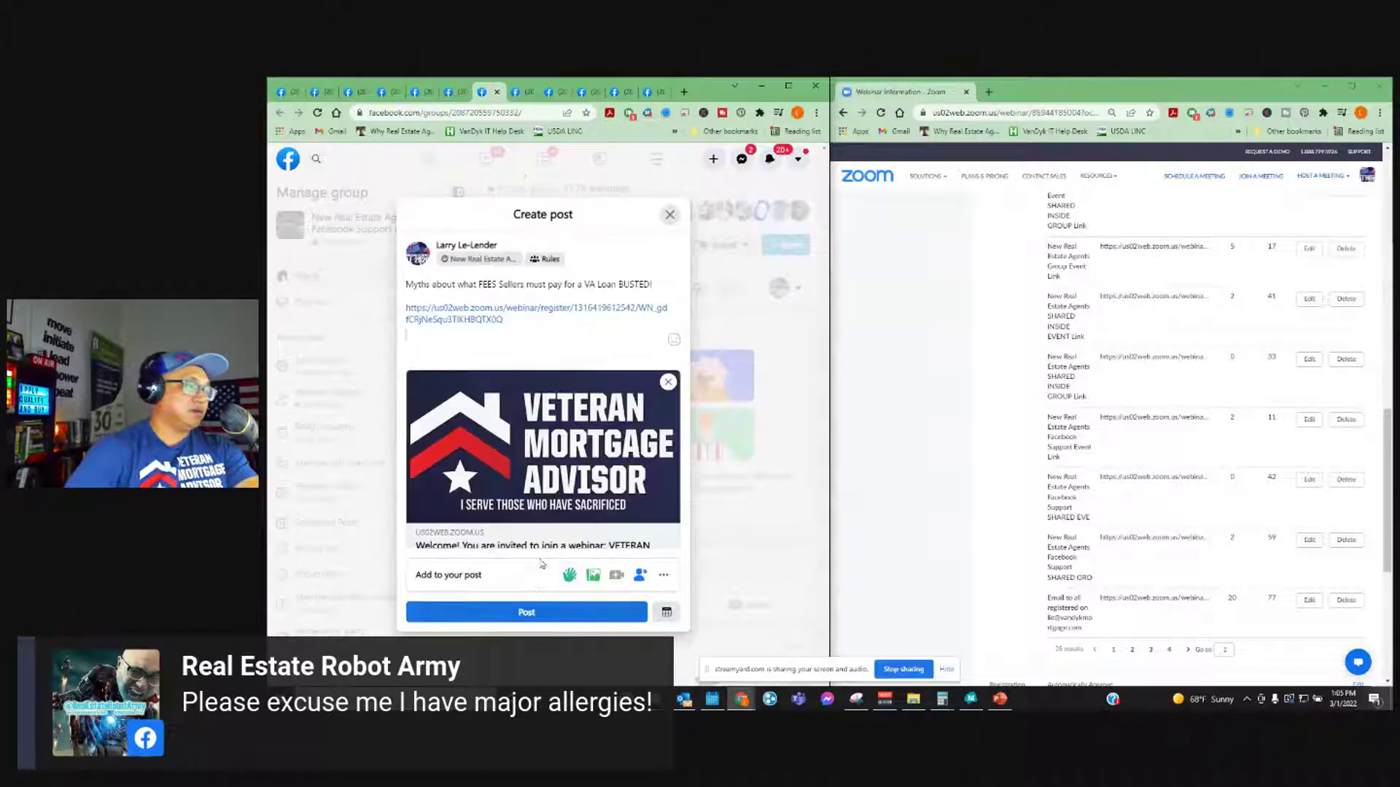
left_click(518, 612)
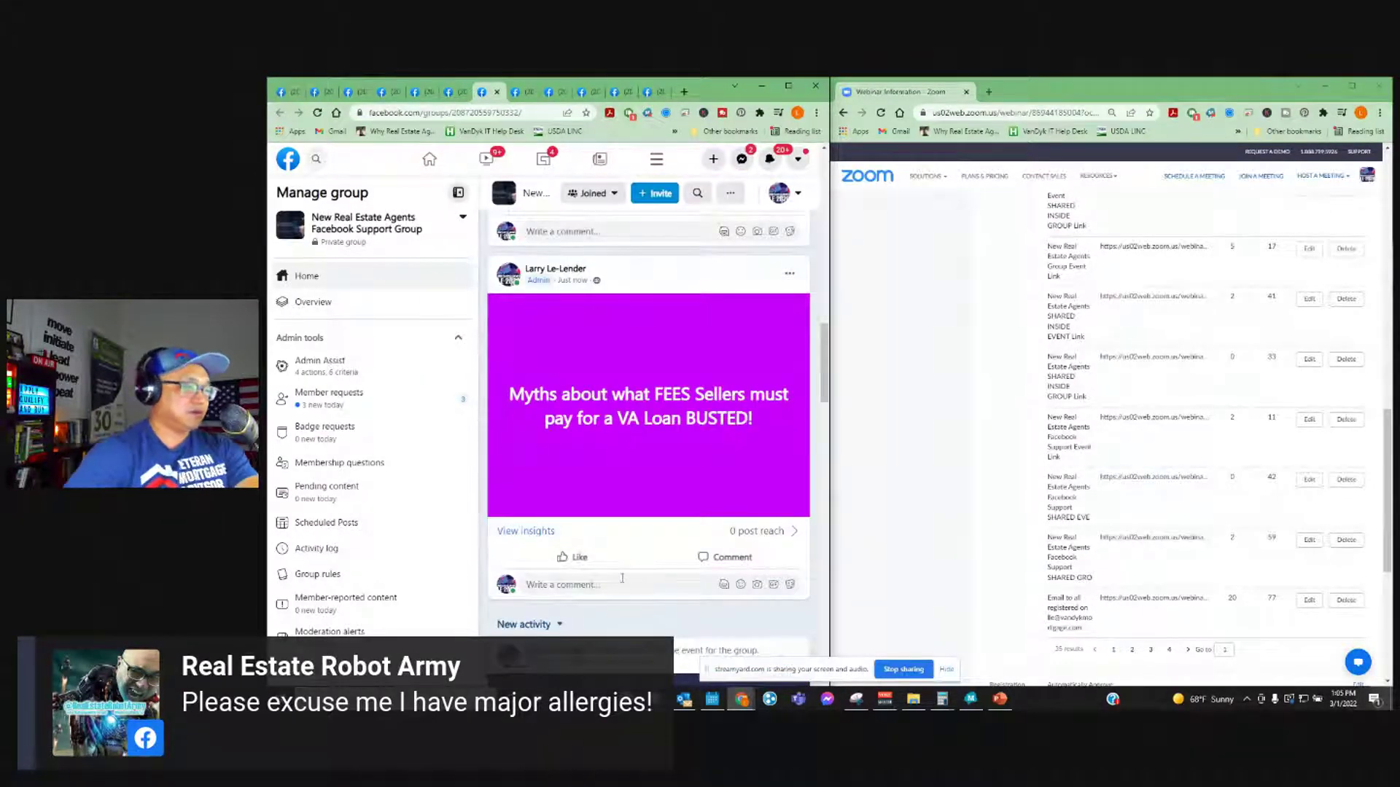
key("ctrl+v")
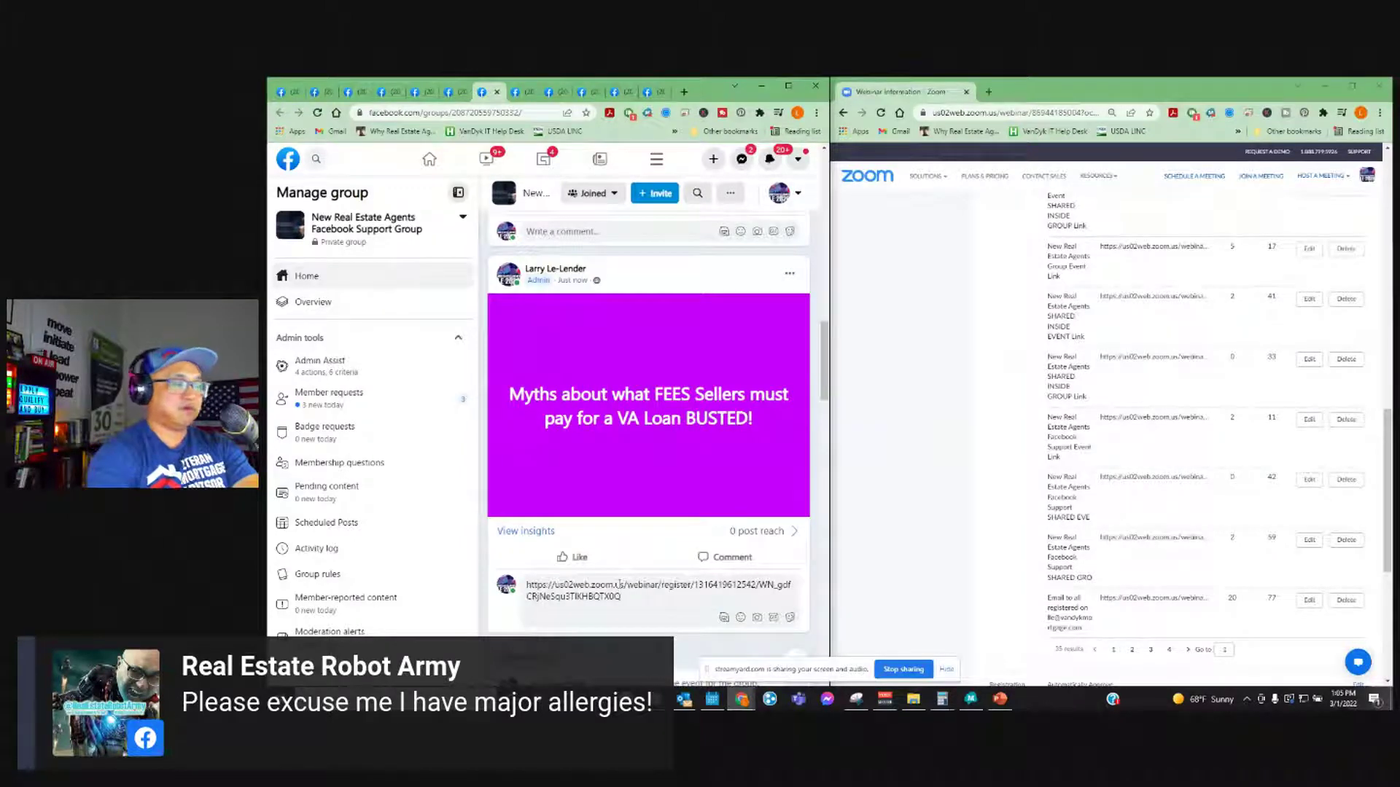
key("Return")
- Paste Zoom's "Real Estate Agents that REALLY WORK" tracking link below the draft text in Real Estate Agents That REALLY Work and publish it
left_click(552, 93)
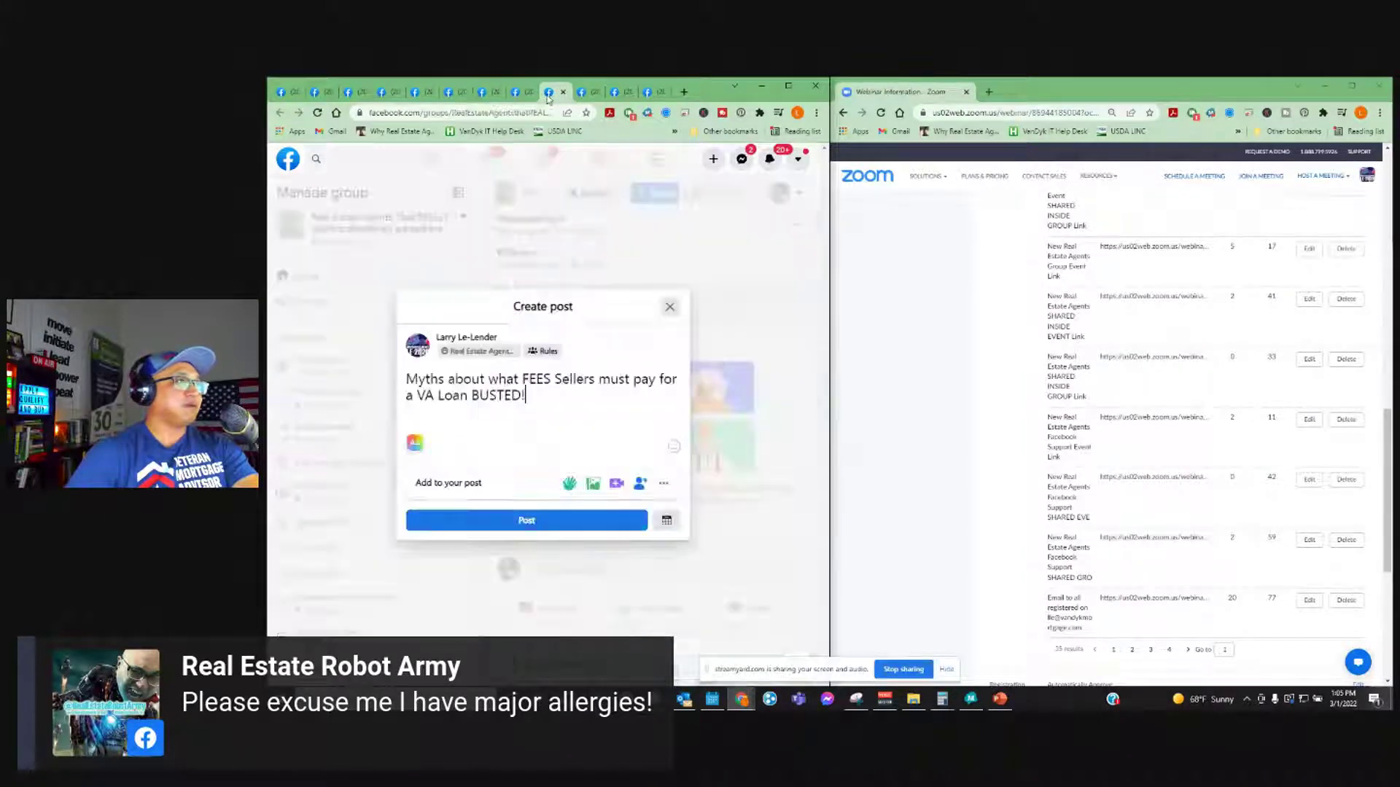
key("Return")
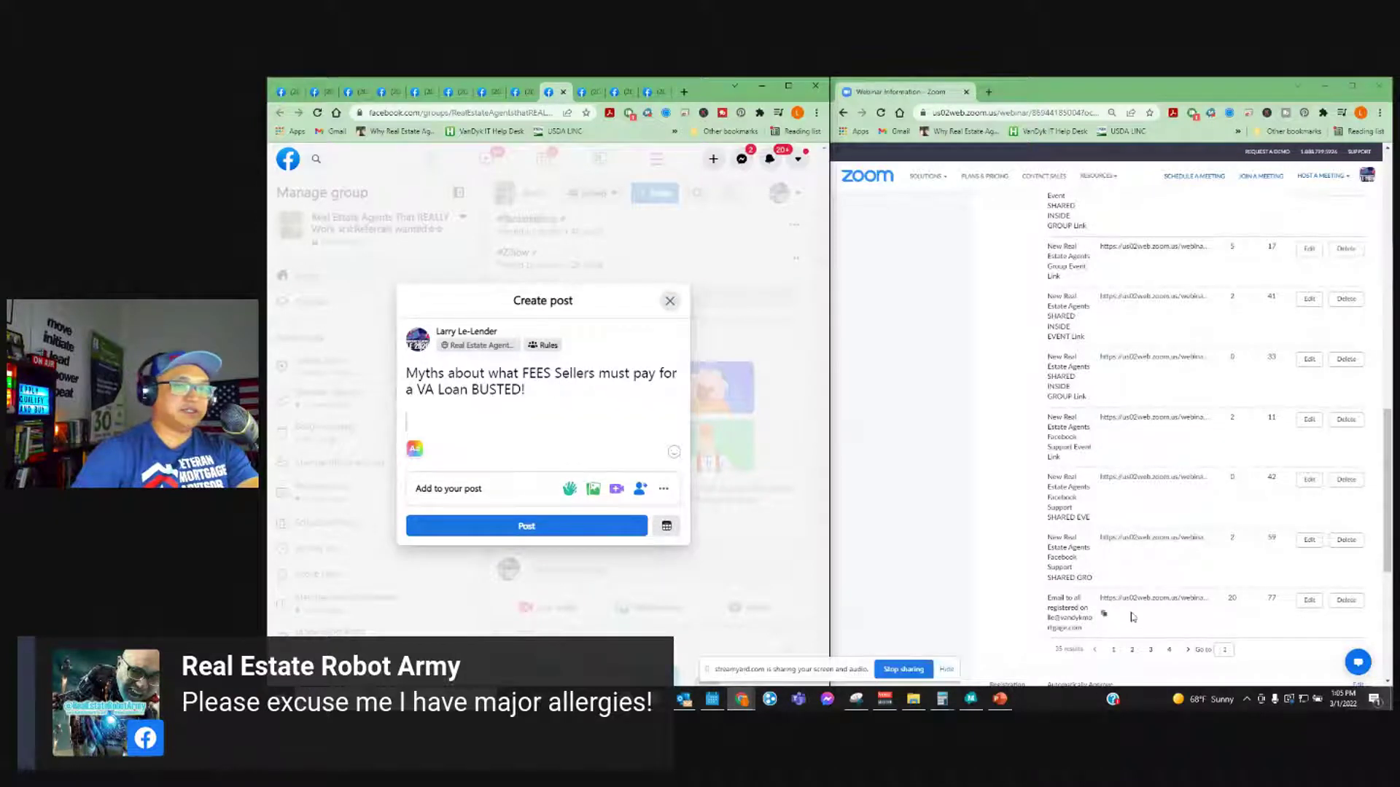
left_click(1132, 650)
scroll(1151, 271, "up", 2)
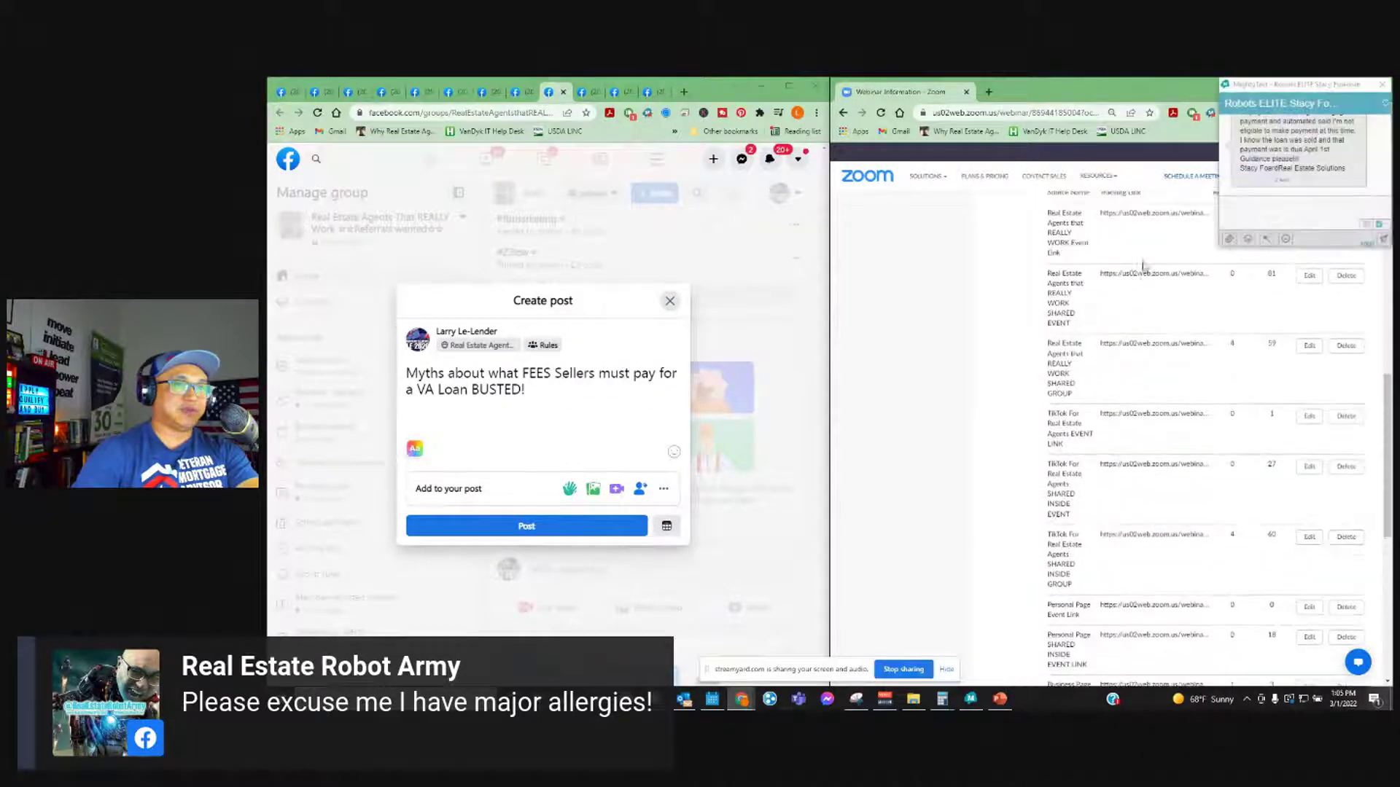
left_click(1382, 86)
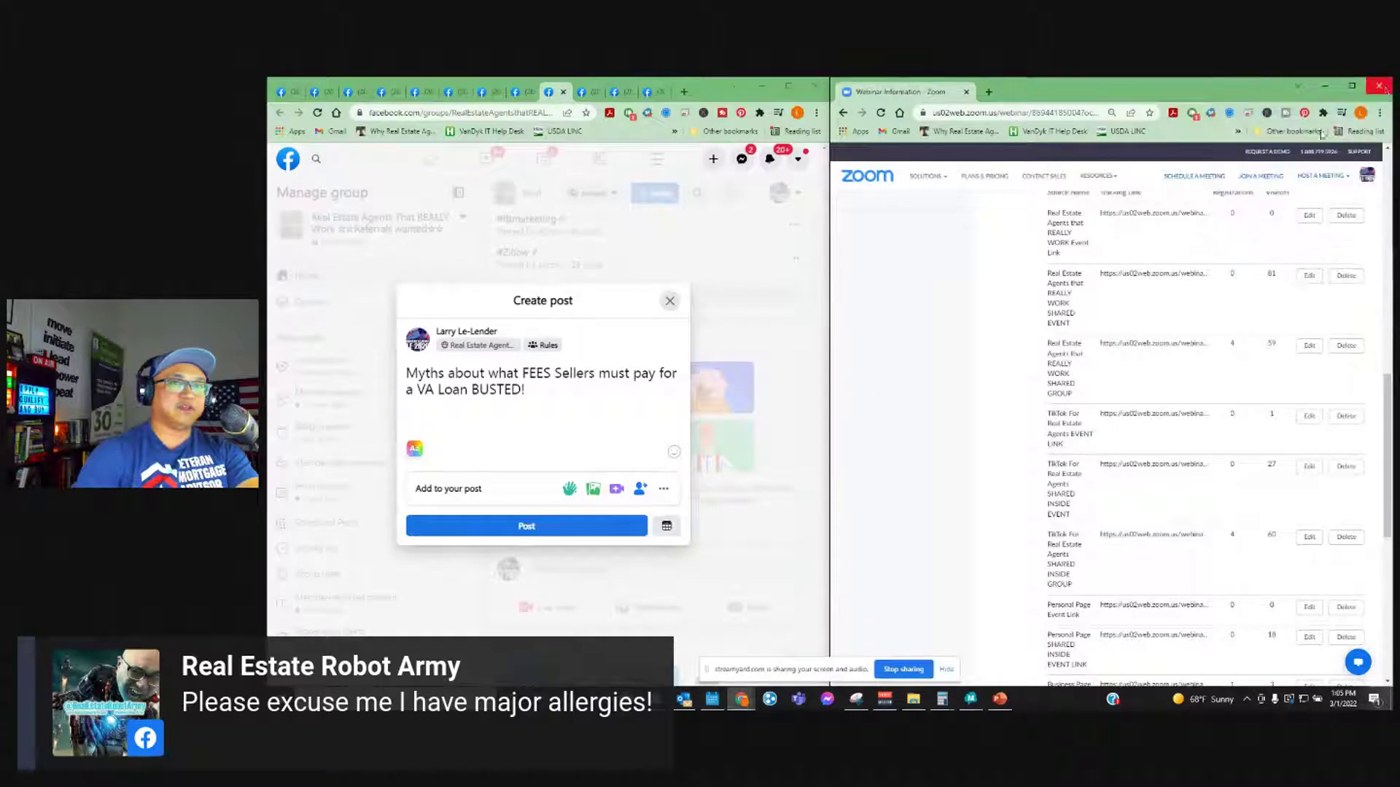
scroll(1189, 345, "up", 2)
left_click(1108, 348)
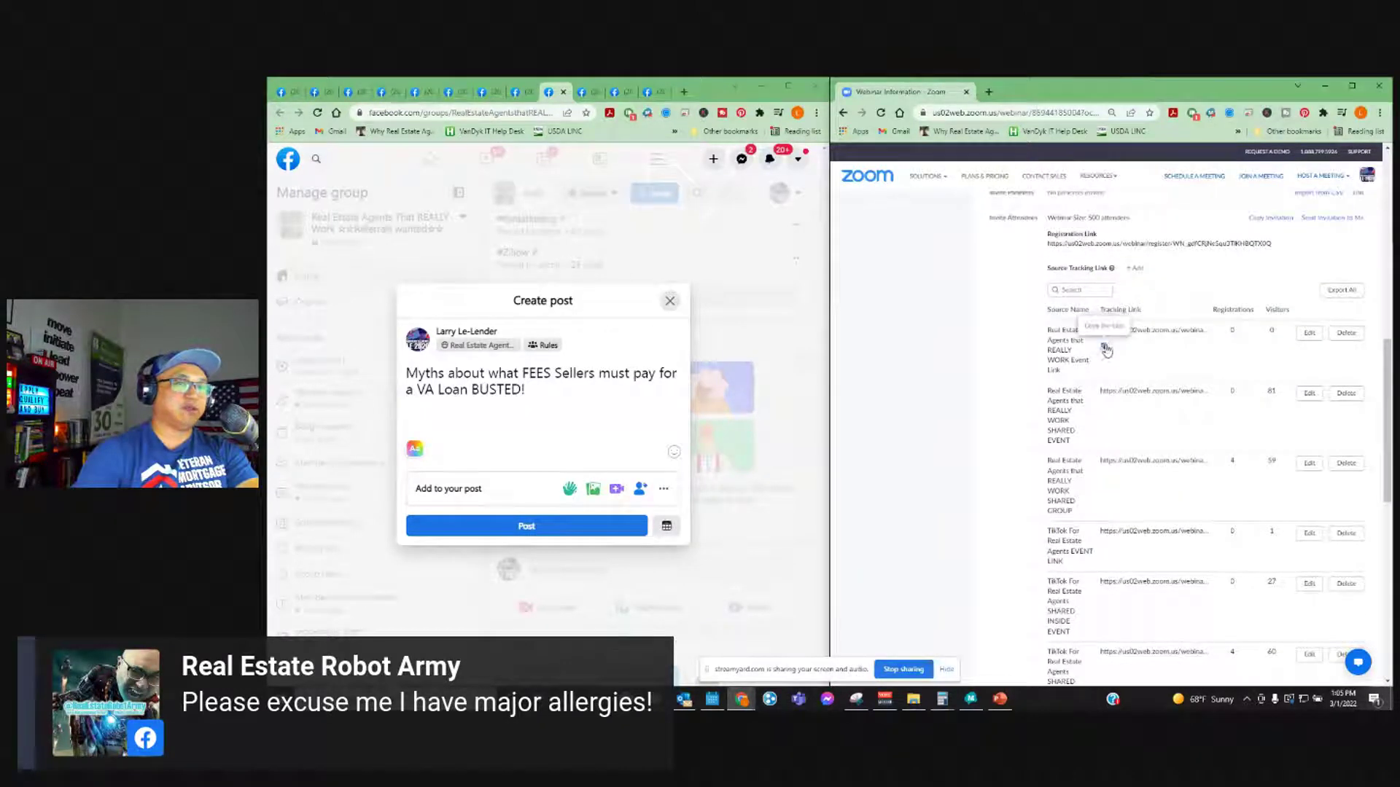
left_click(460, 414)
key("ctrl+v")
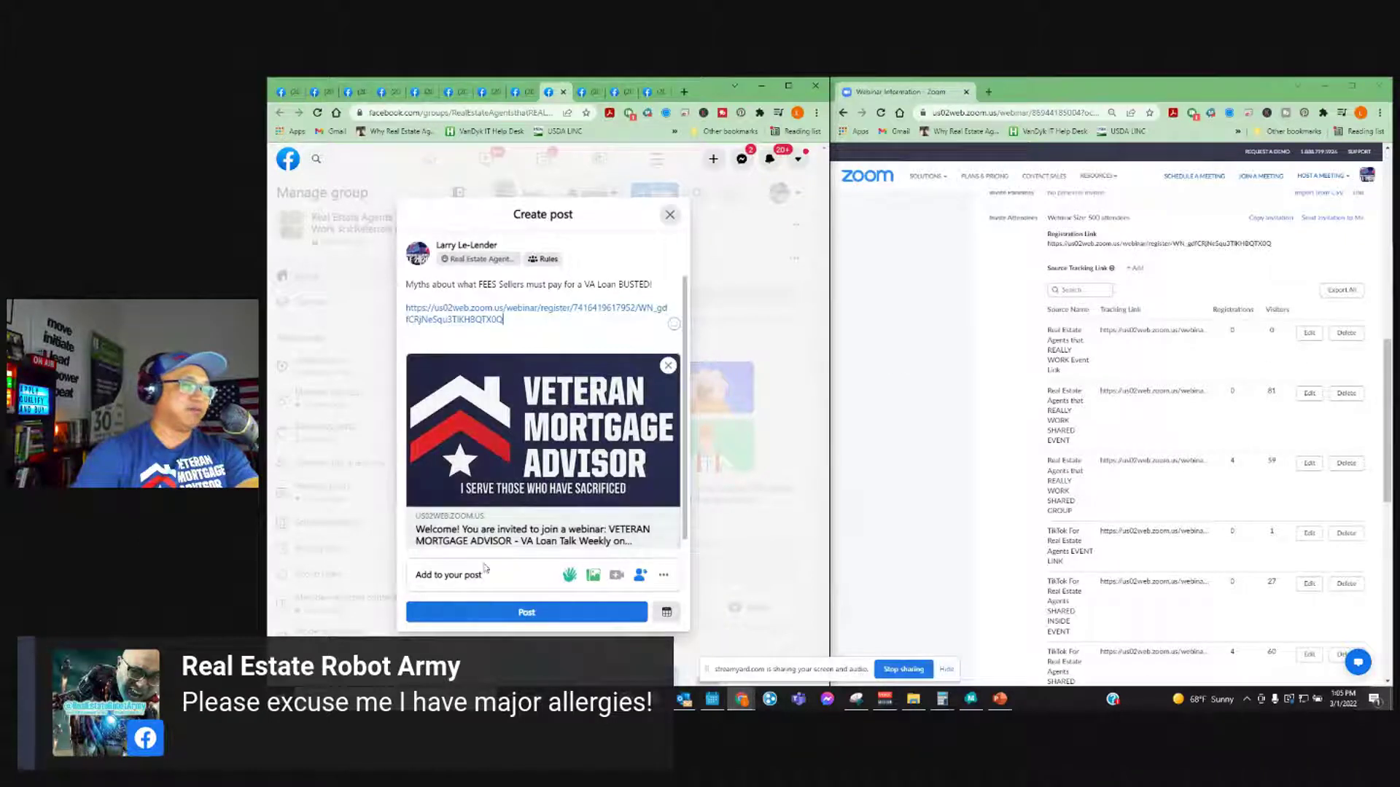
left_click(524, 613)
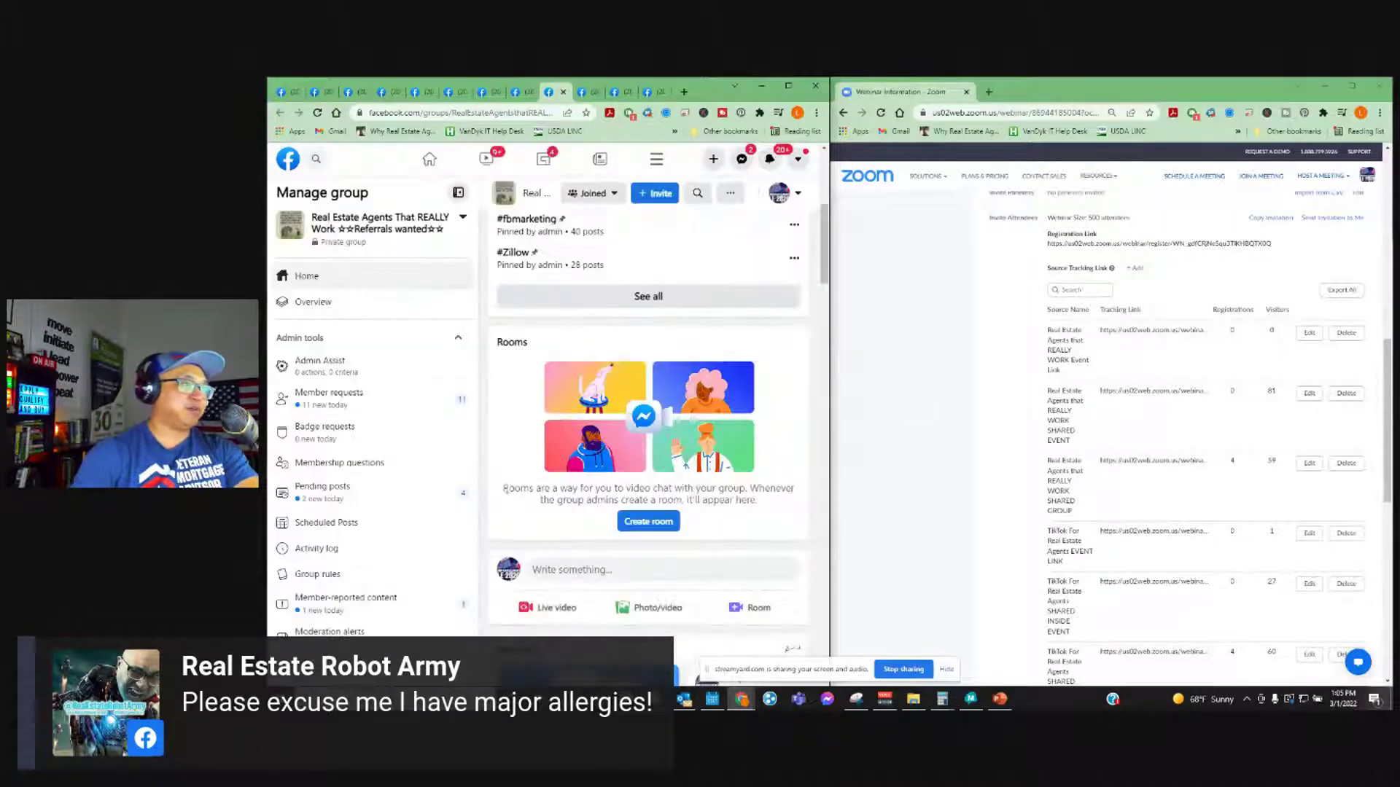
- Comment the same Zoom tracking link on the purple post in Real Estate Agents That REALLY Work
scroll(530, 473, "down", 8)
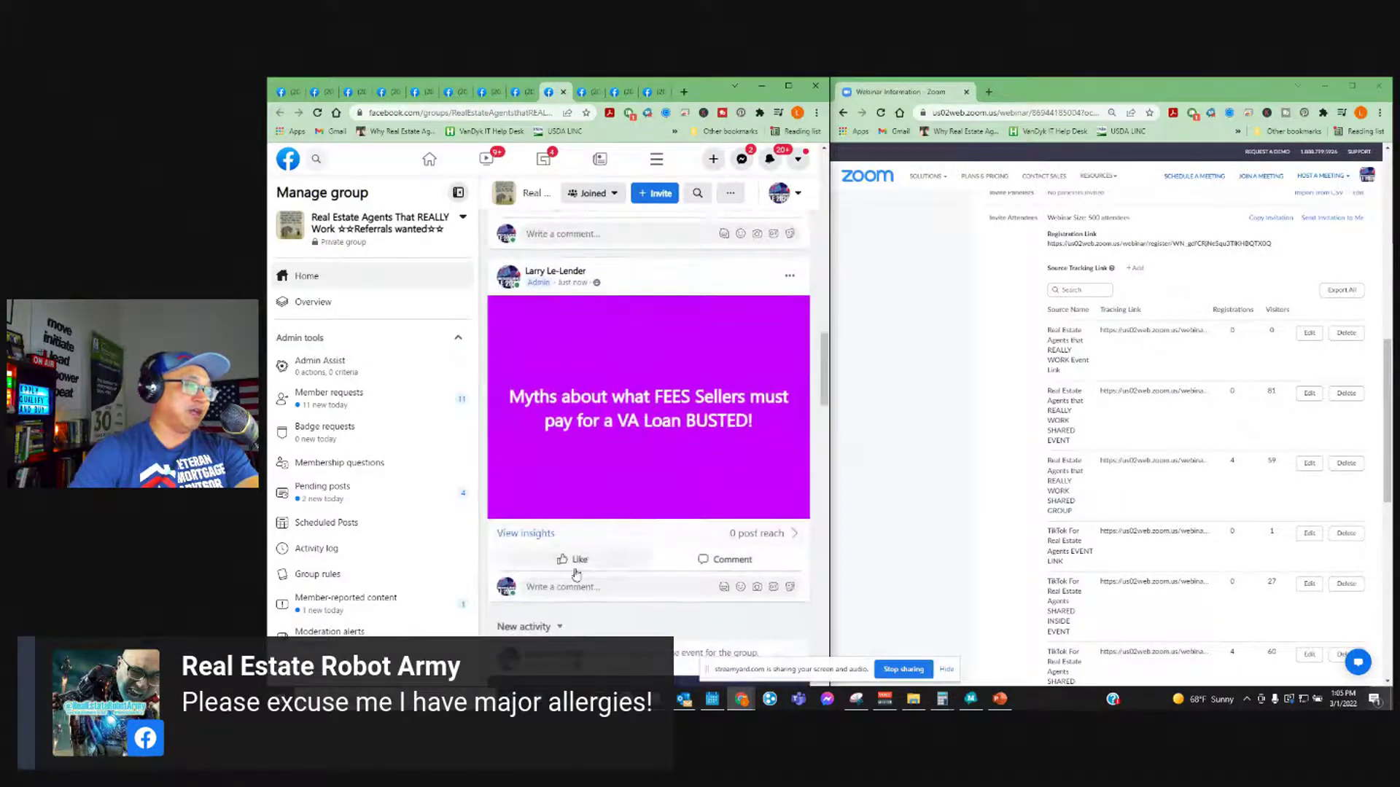
left_click(568, 586)
key("ctrl+v")
key("Return")
mouse_move(565, 579)
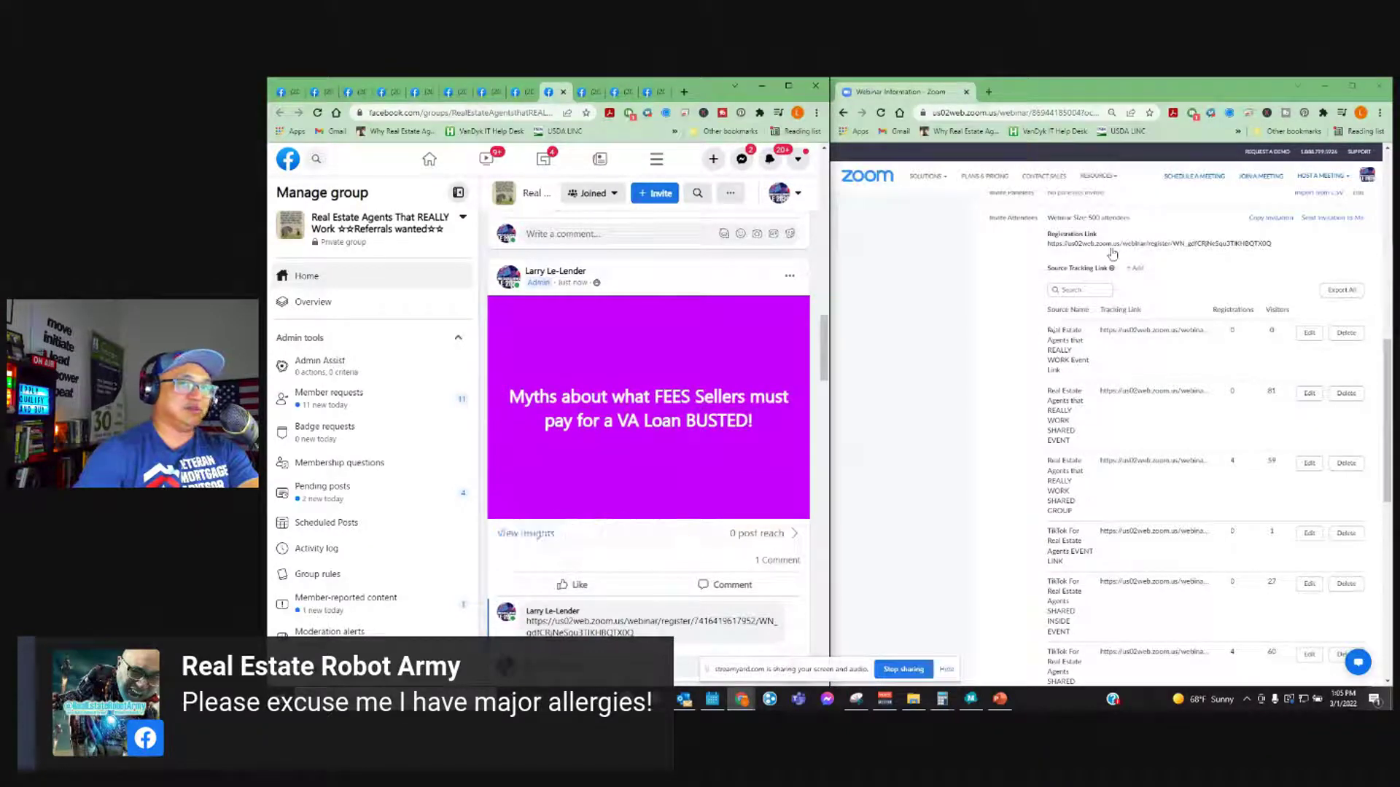
scroll(651, 382, "down", 2)
- Add Zoom's "TikTok For Real Estate Agents SHARED INSIDE GROUP" link to the TikTok For Real Estate Agents draft and publish it
left_click(583, 92)
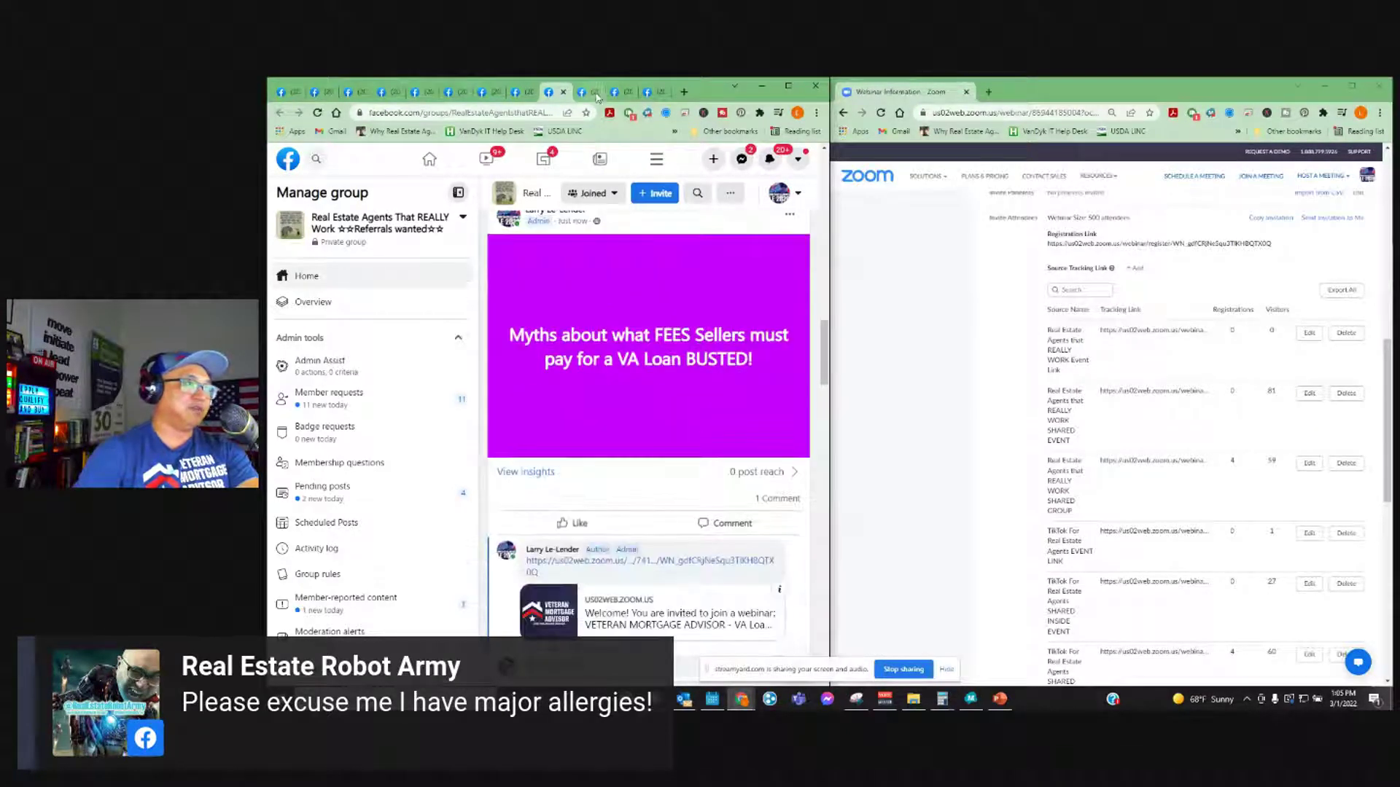
left_click(623, 93)
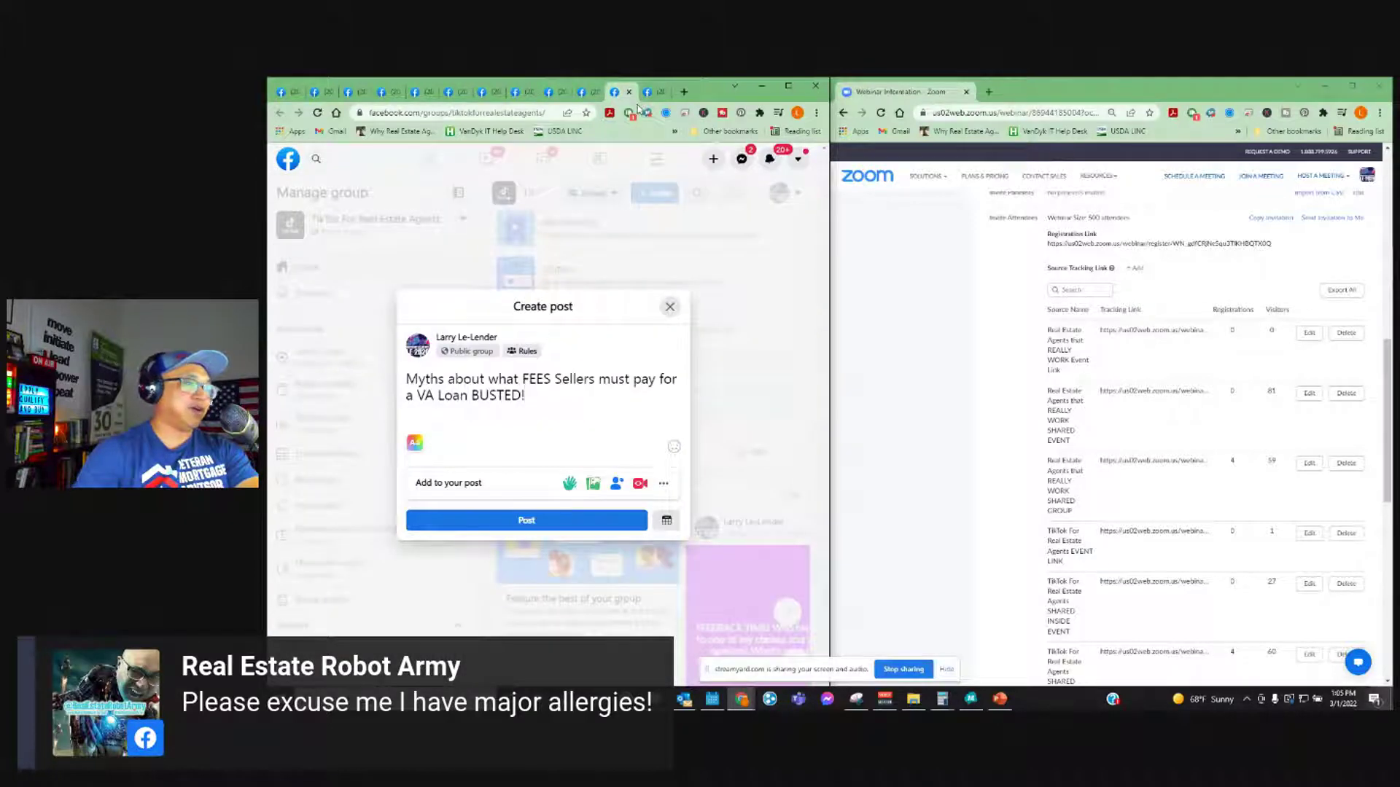
scroll(1181, 503, "down", 3)
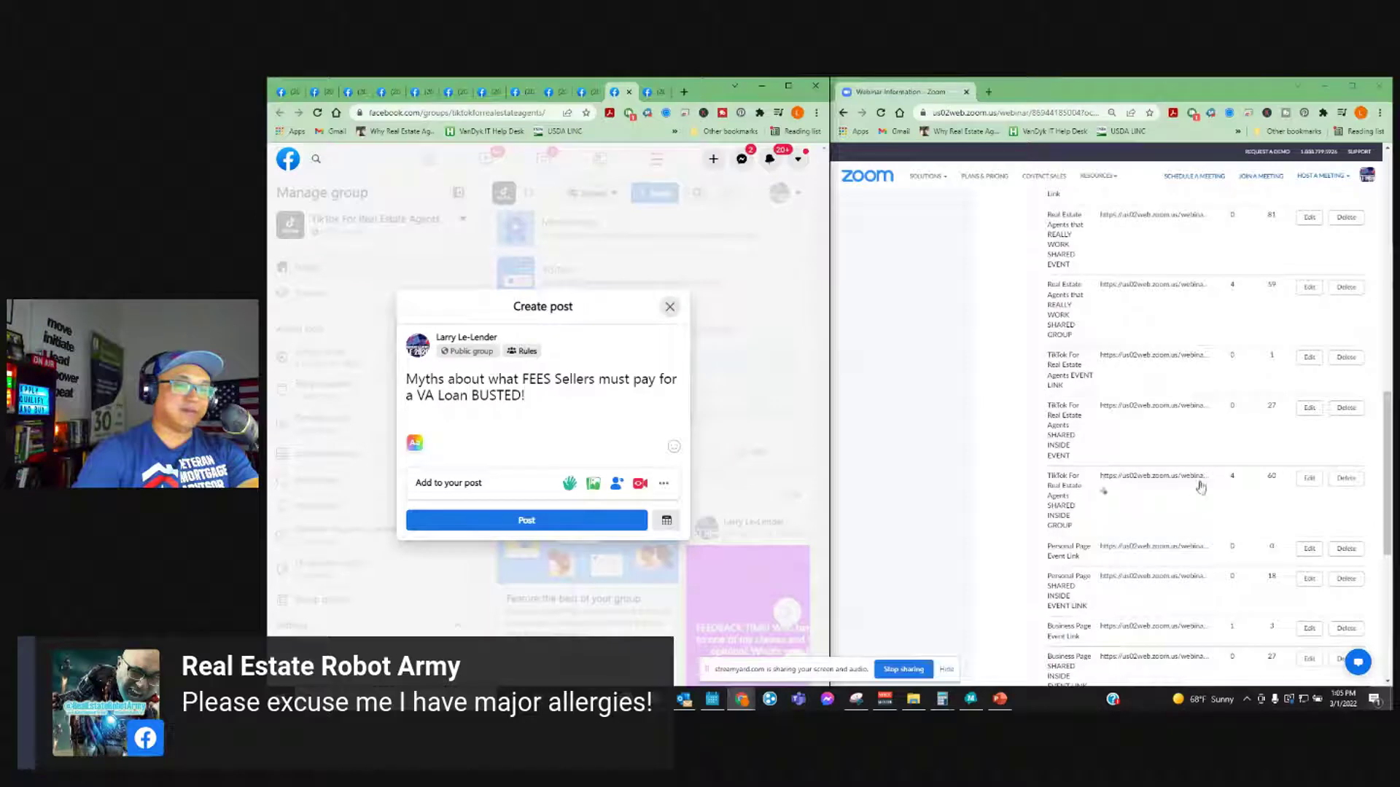
left_click(1103, 494)
left_click(546, 453)
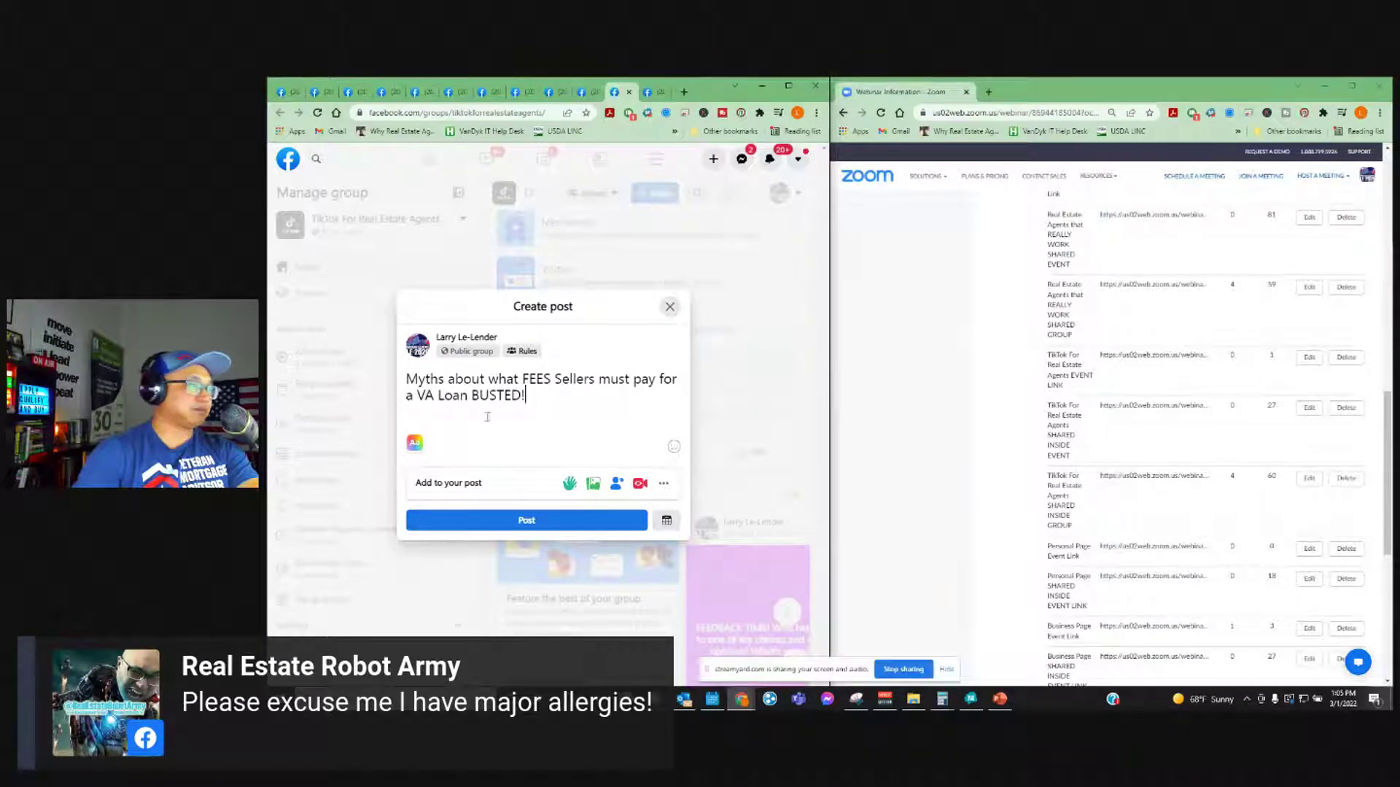
key("Return")
key("ctrl+v")
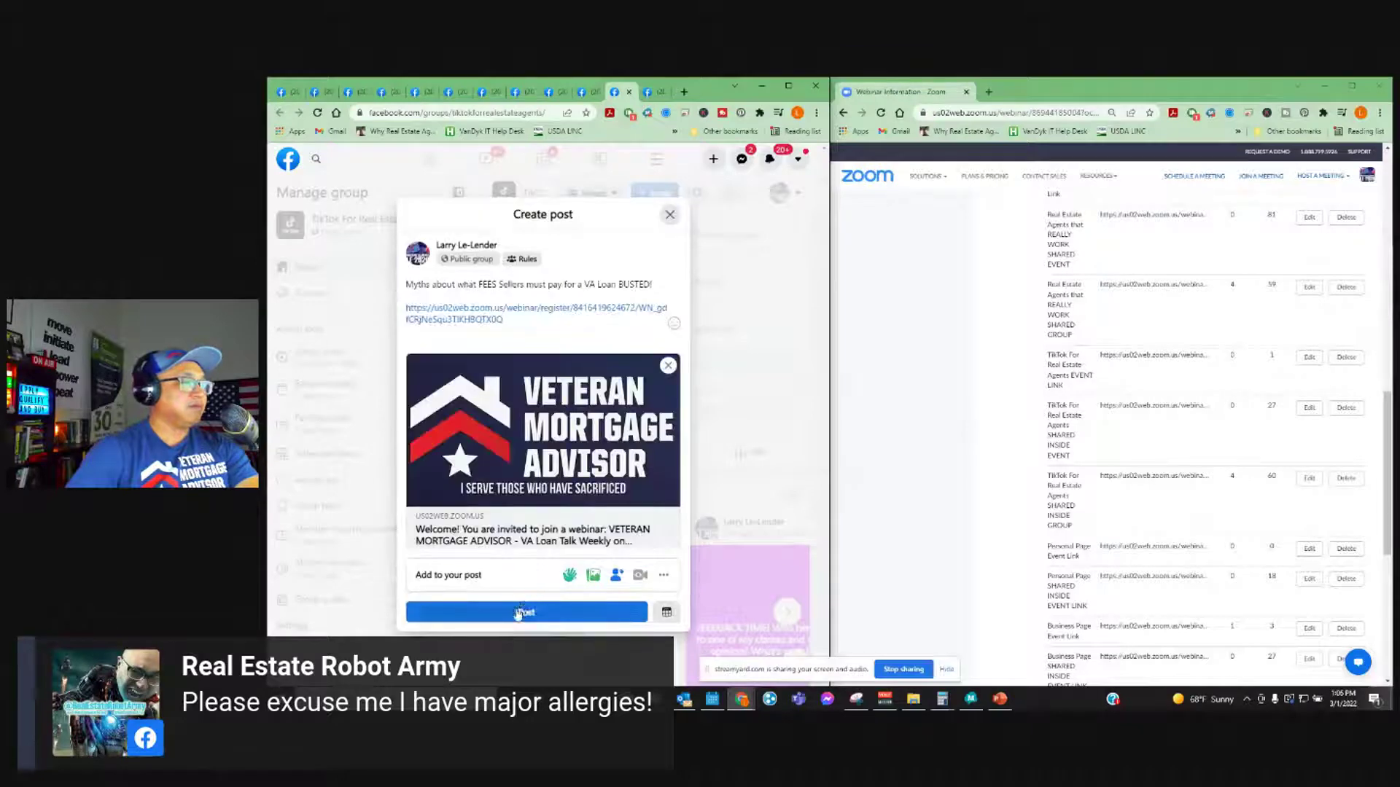
left_click(518, 613)
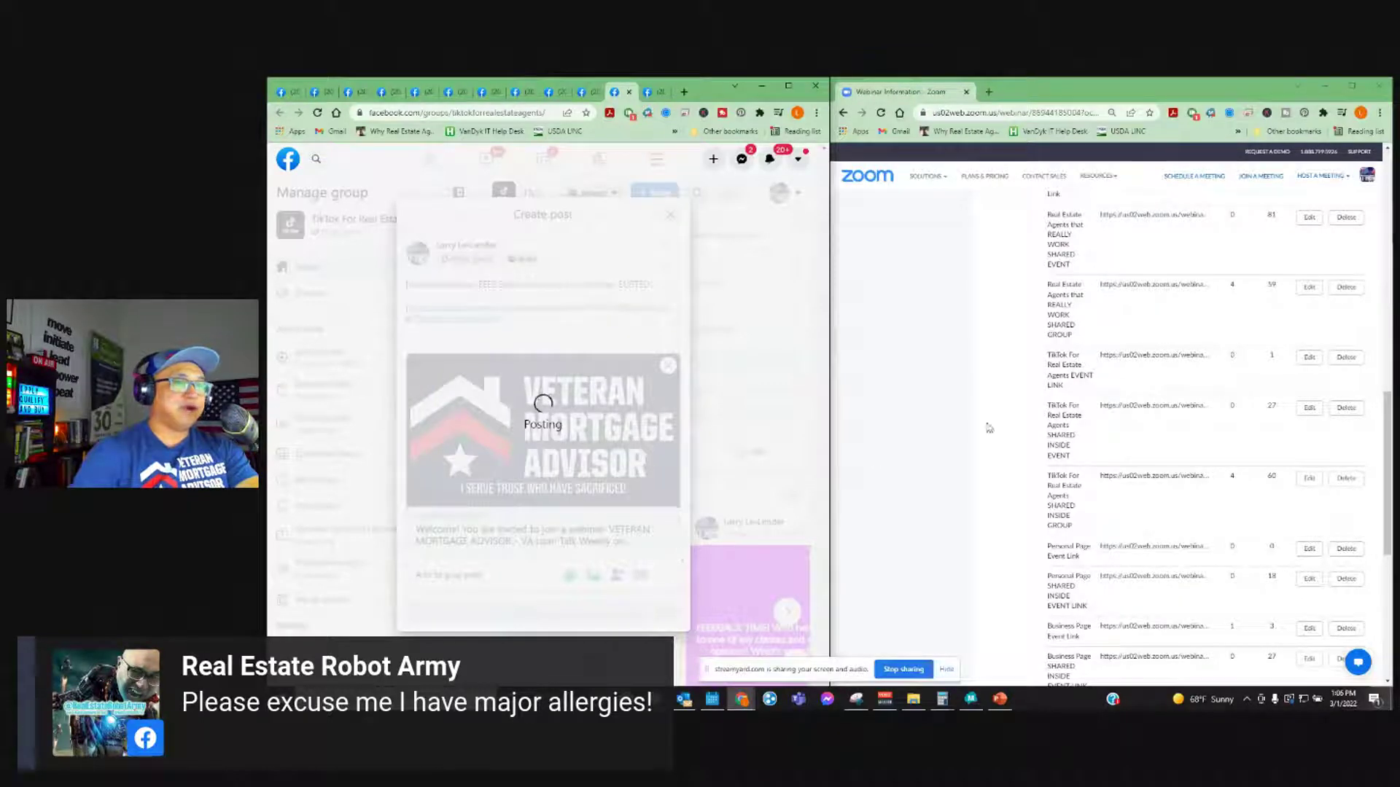
- Move the Zoom webinar window over the Facebook window and maximize it
scroll(1118, 361, "up", 5)
scroll(1122, 357, "up", 5)
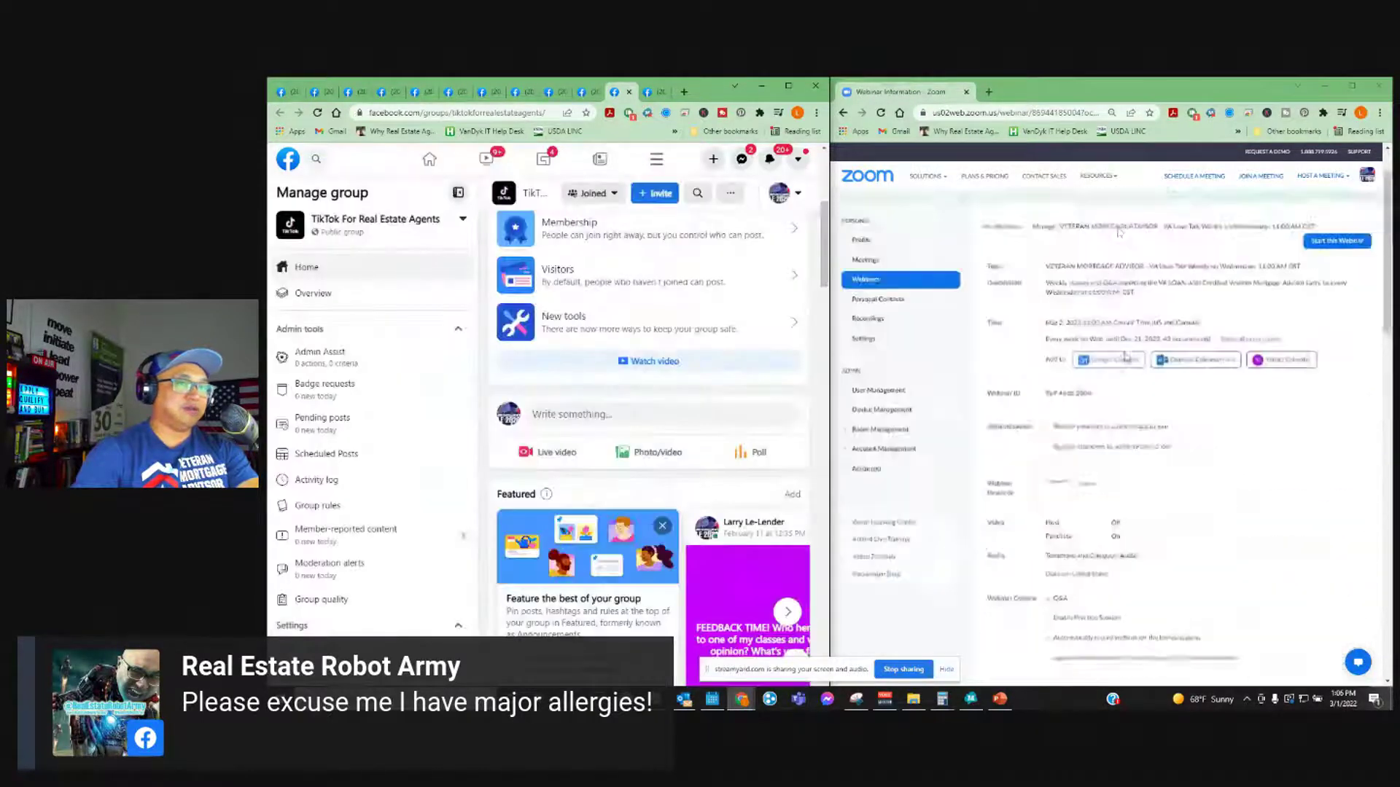
double_click(1054, 98)
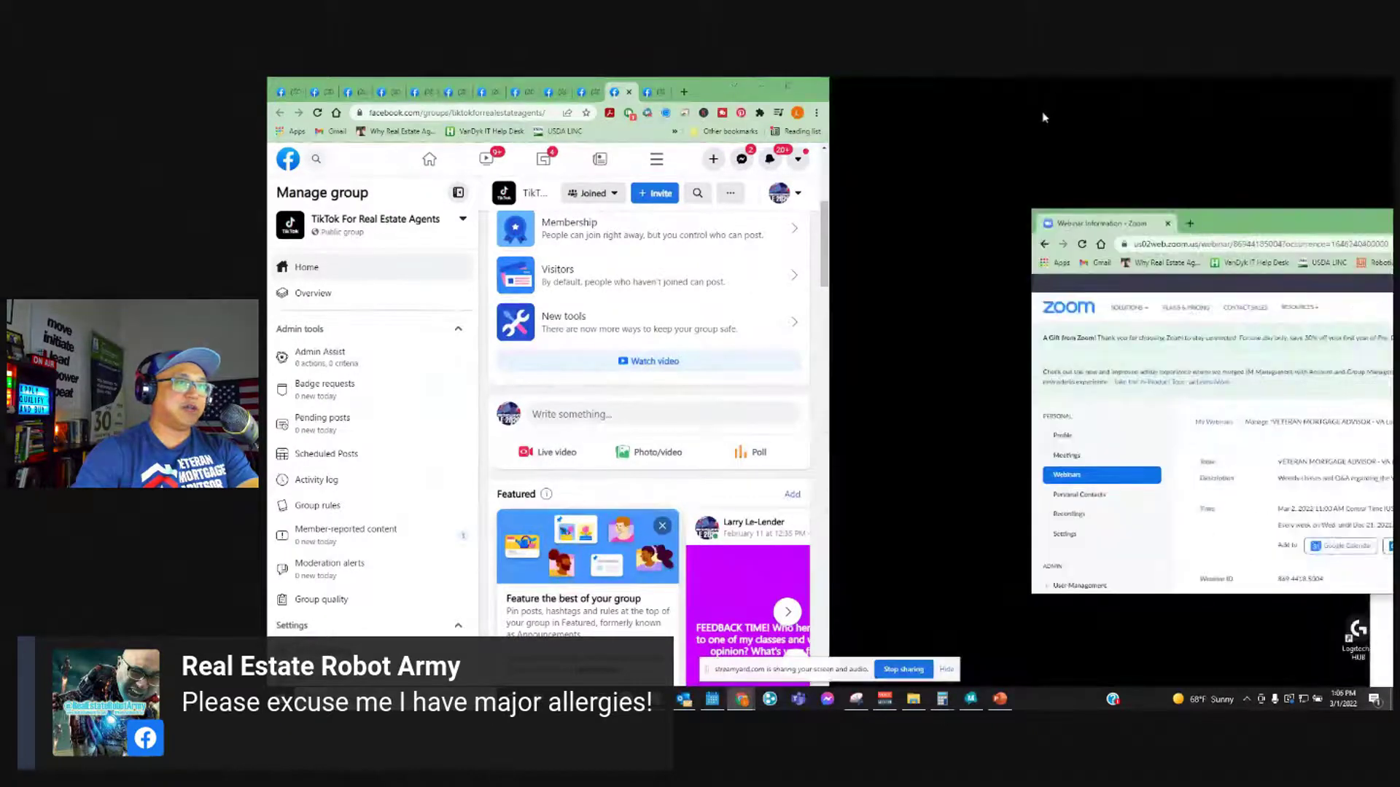
left_click_drag(1177, 222, 411, 215)
double_click(575, 219)
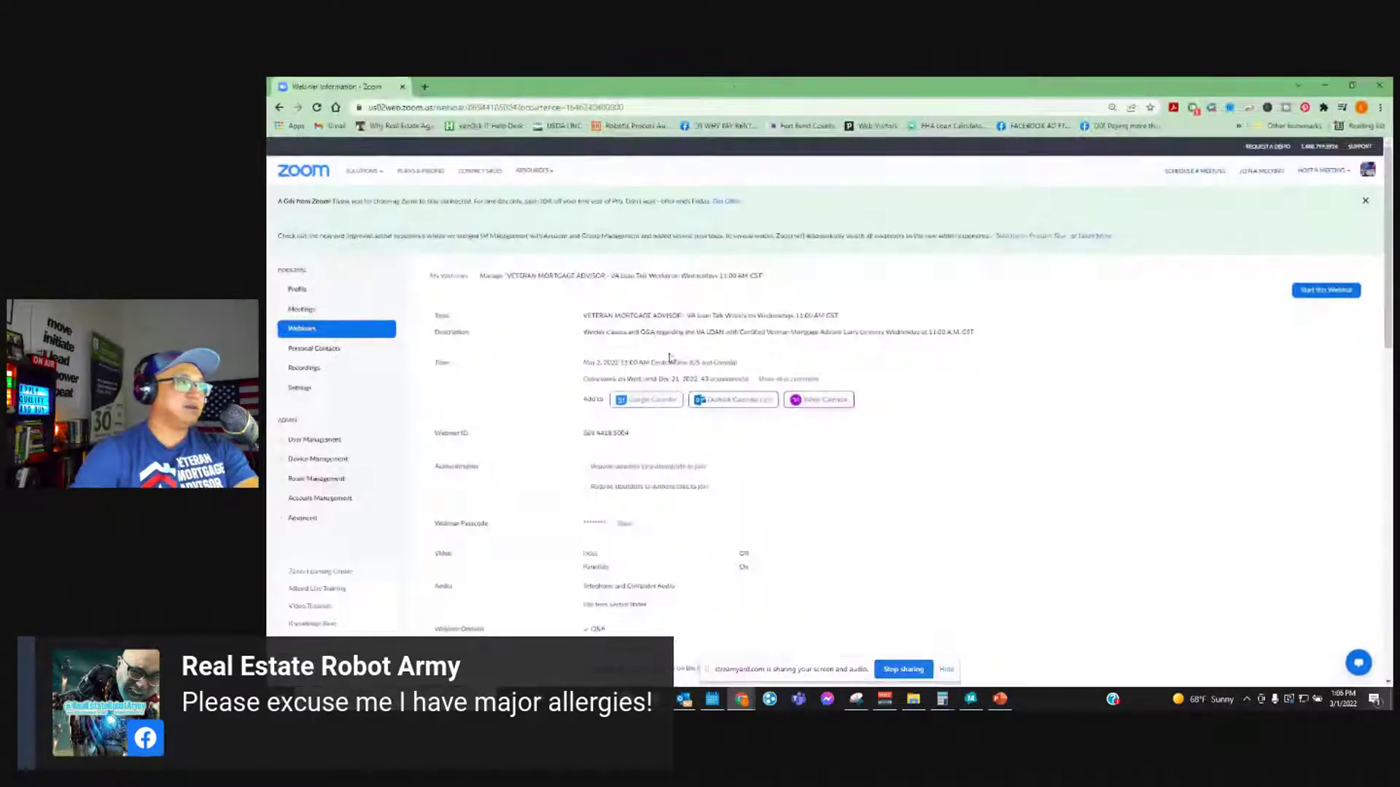
- Review the first two pages of Zoom's source tracking links, including the email to all registered and Personal Page Event Link entries
scroll(673, 376, "down", 5)
scroll(674, 375, "down", 5)
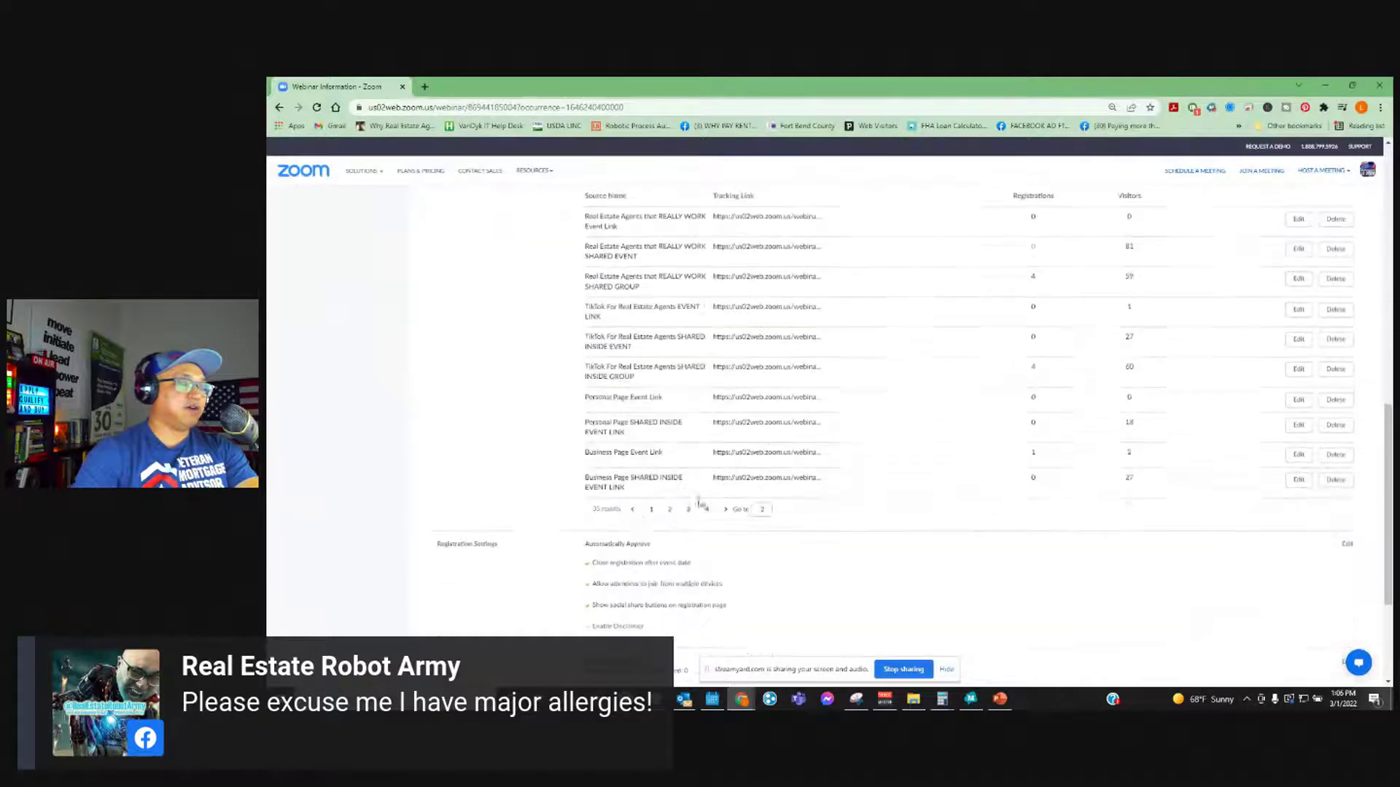
scroll(702, 417, "up", 3)
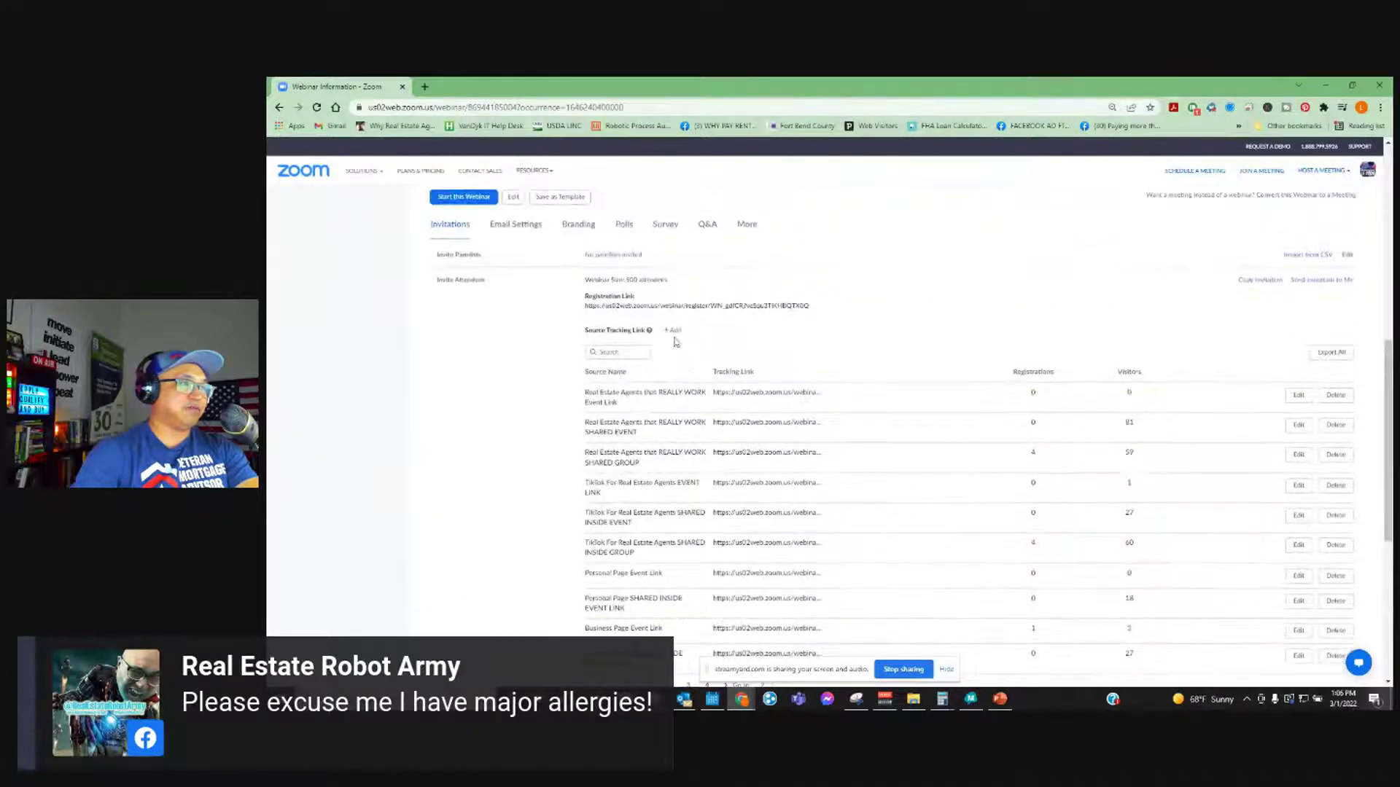
scroll(656, 370, "down", 5)
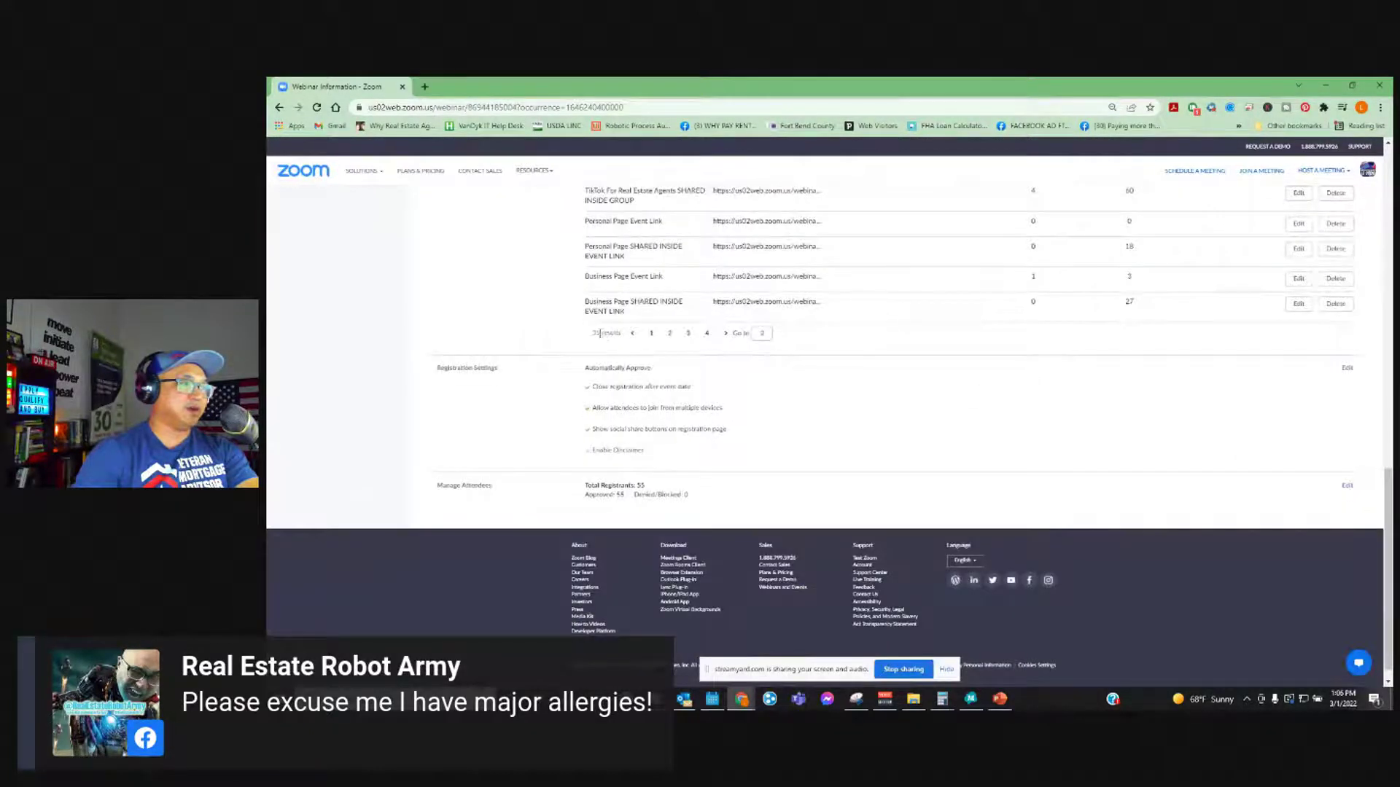
left_click(653, 335)
scroll(685, 401, "up", 4)
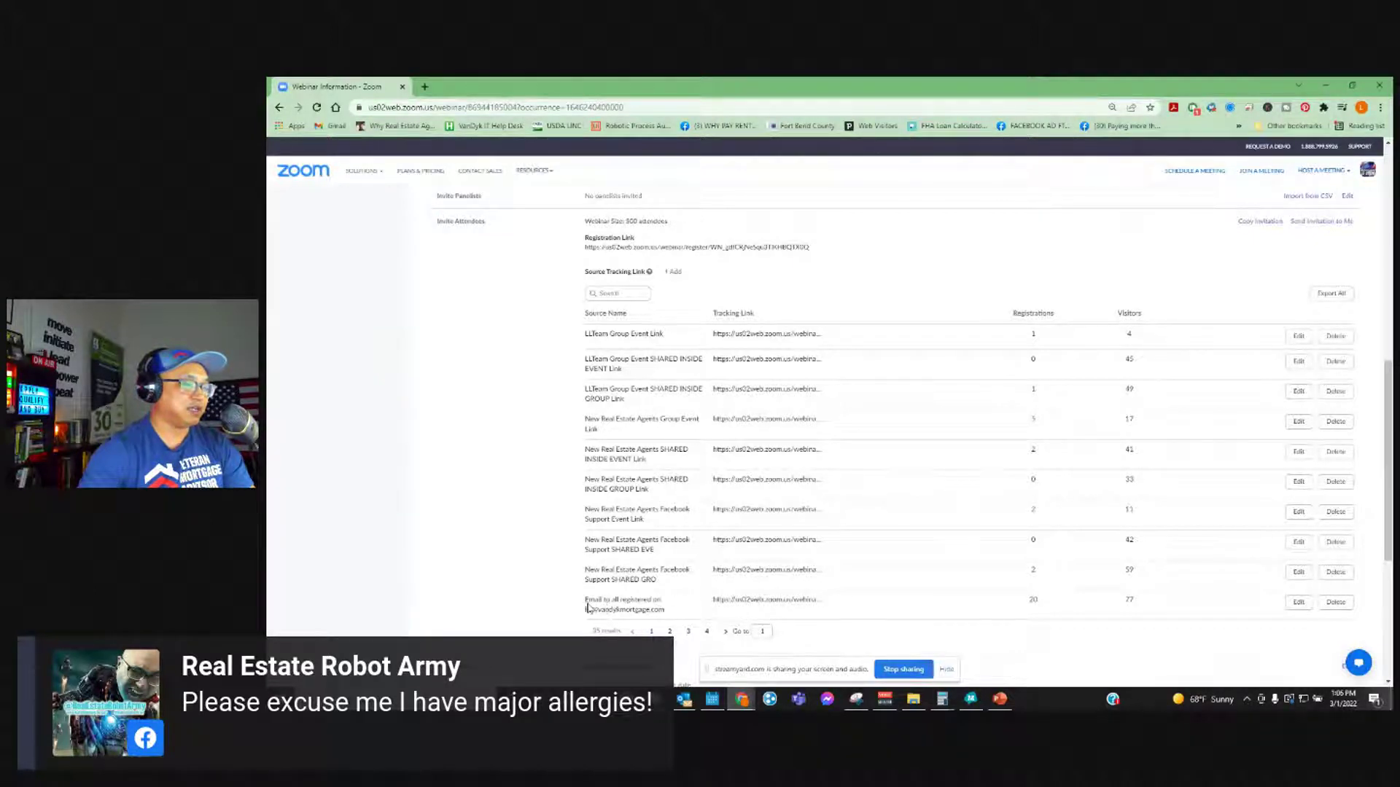
left_click_drag(616, 604, 668, 615)
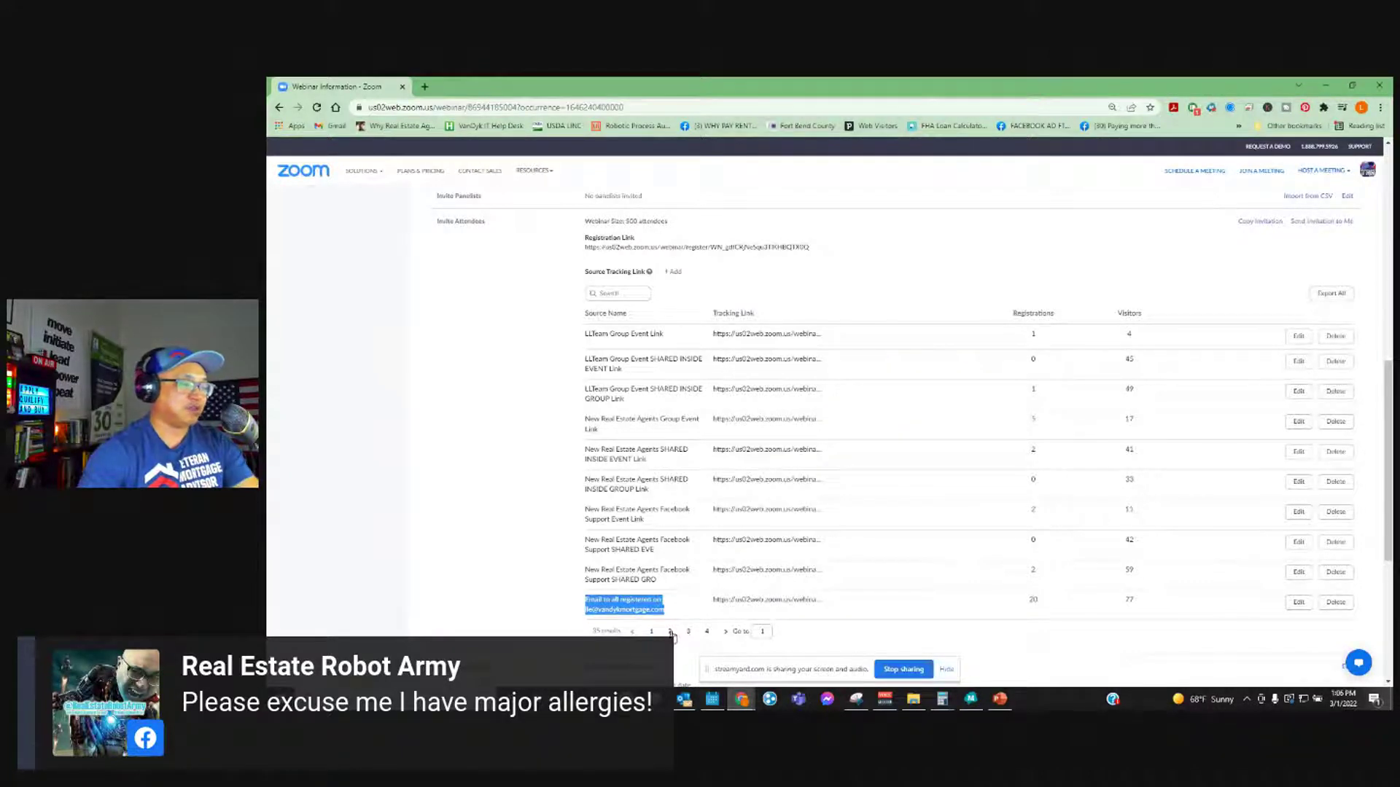
left_click(669, 632)
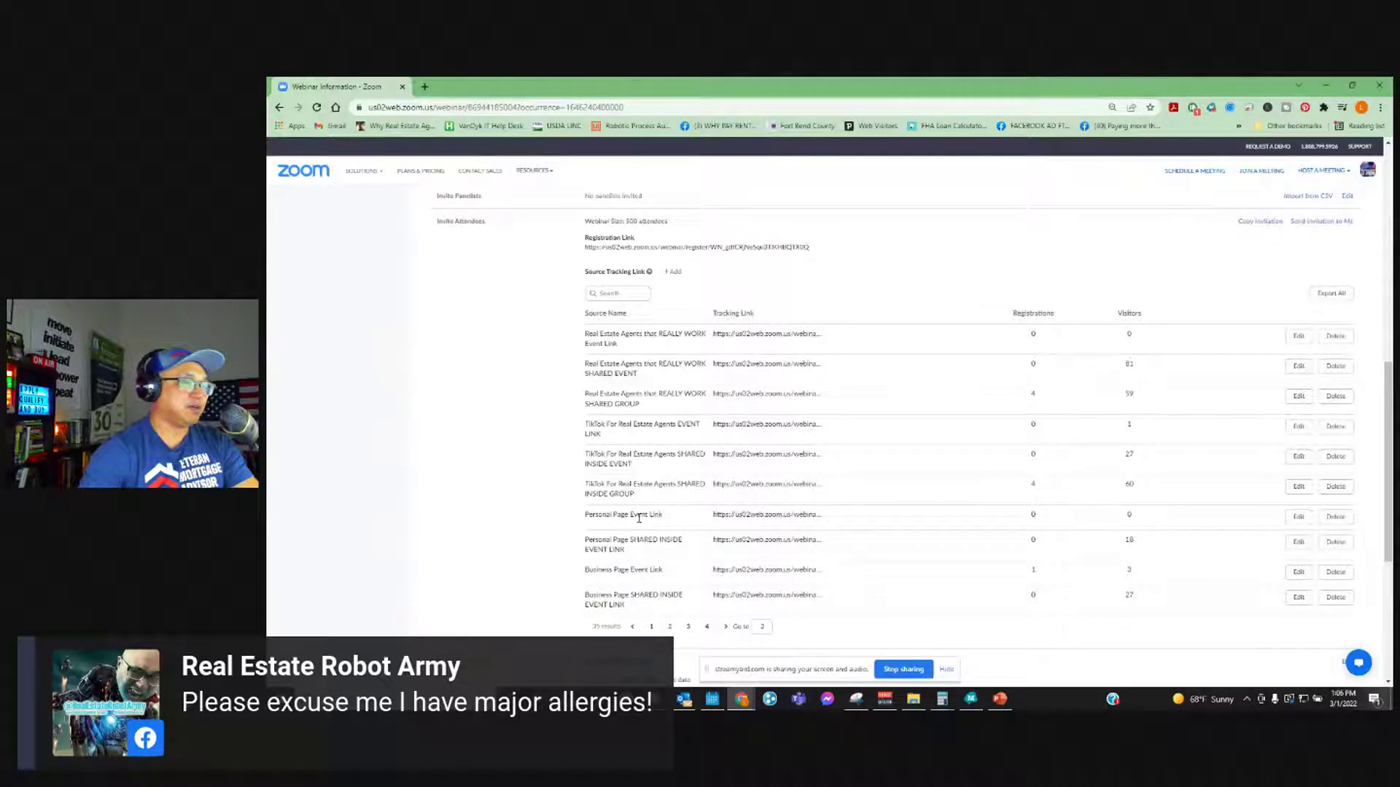
left_click_drag(665, 517, 590, 514)
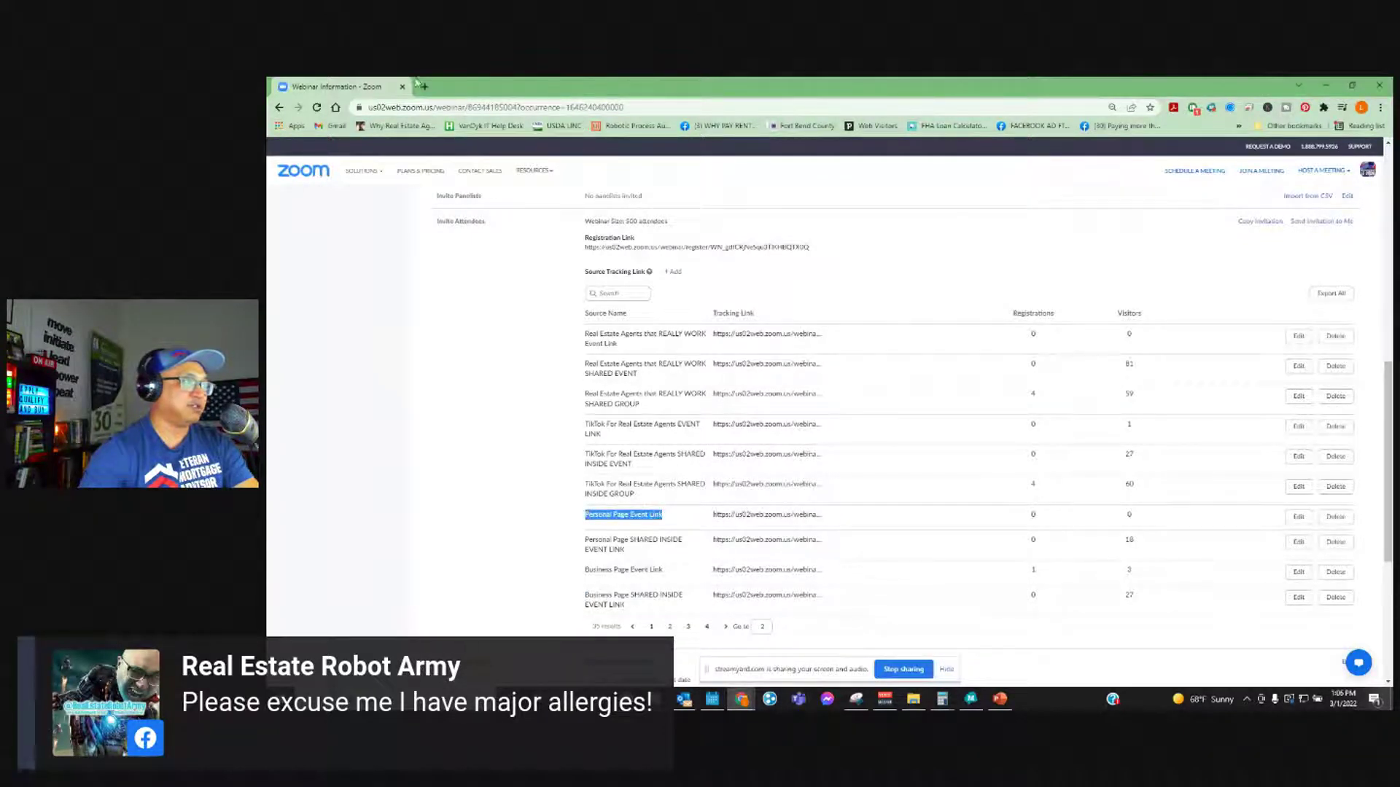
- View the VA Loan Talk event discussion on Facebook at full size and return to Zoom's source tracking links
left_click(1326, 86)
left_click(645, 92)
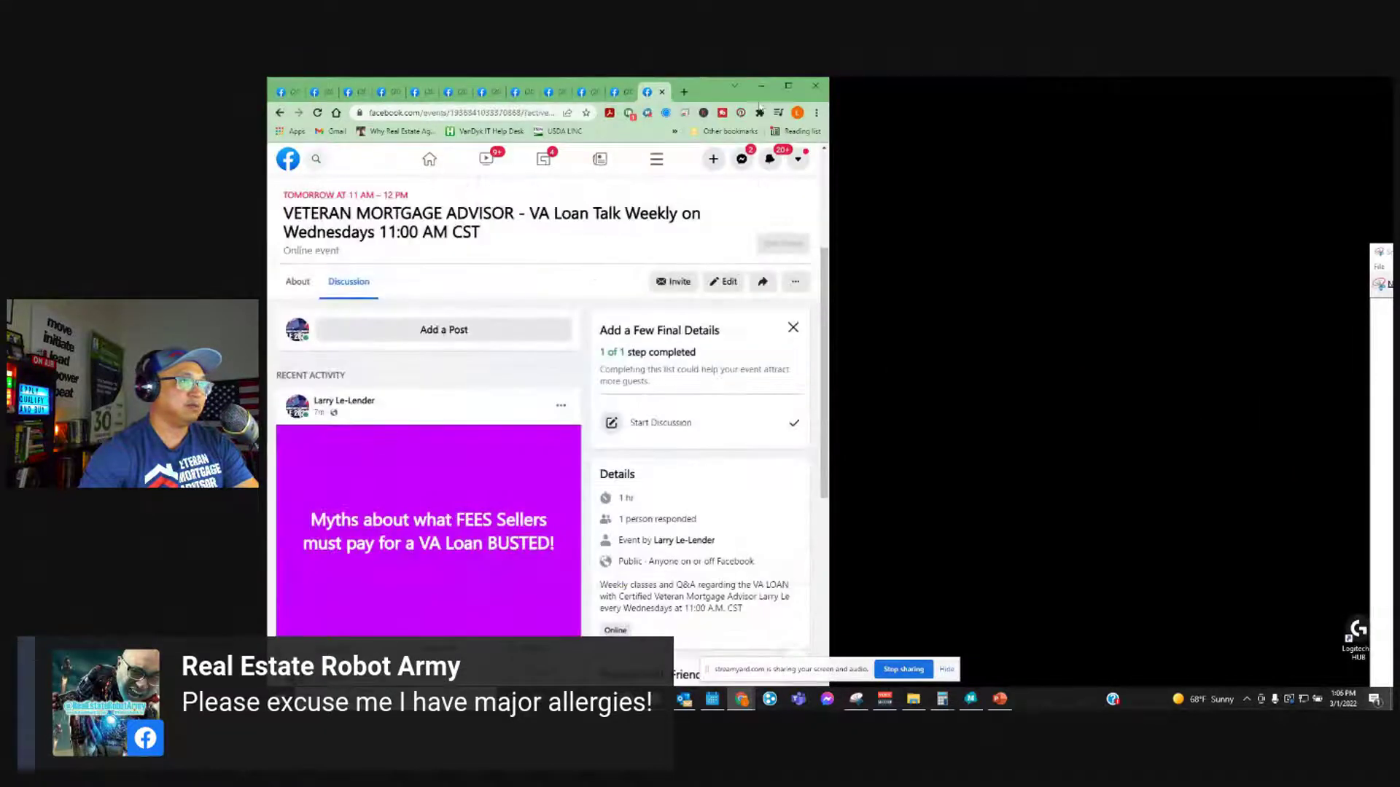
left_click(788, 86)
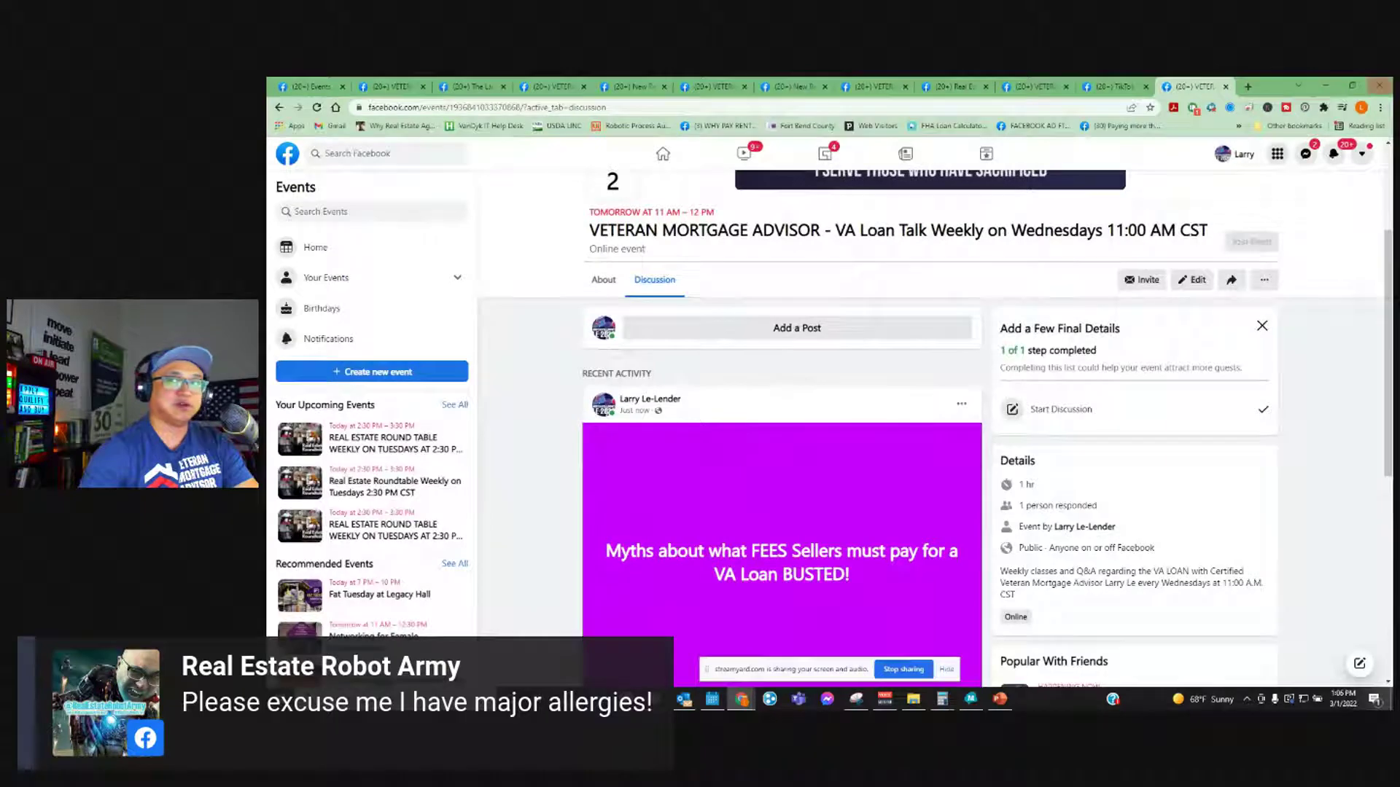
key("alt+Tab")
double_click(482, 161)
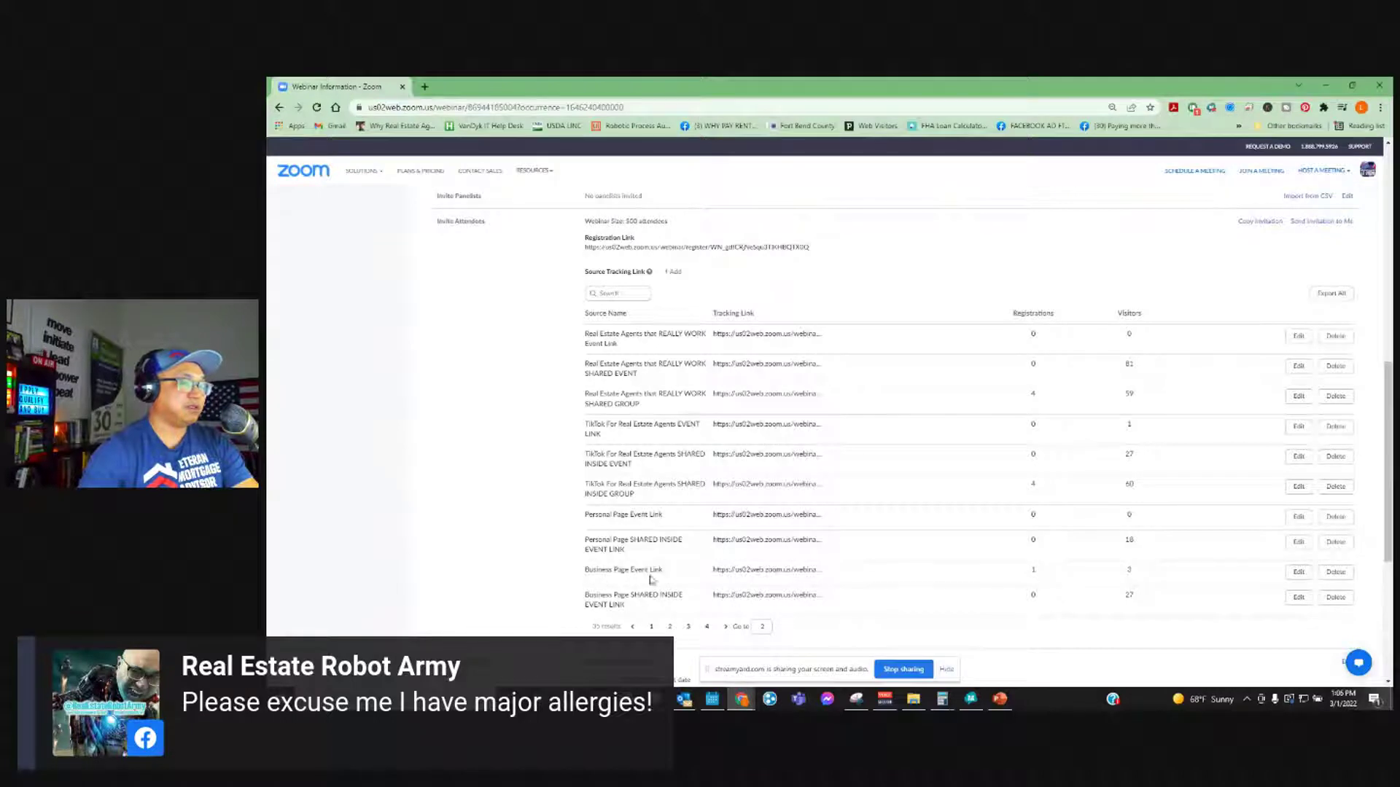
- Switch to Facebook, open its home page in a new tab, and go through the personal profile to the VanDyk Mortgage #LLTeam business page
key("alt+Tab")
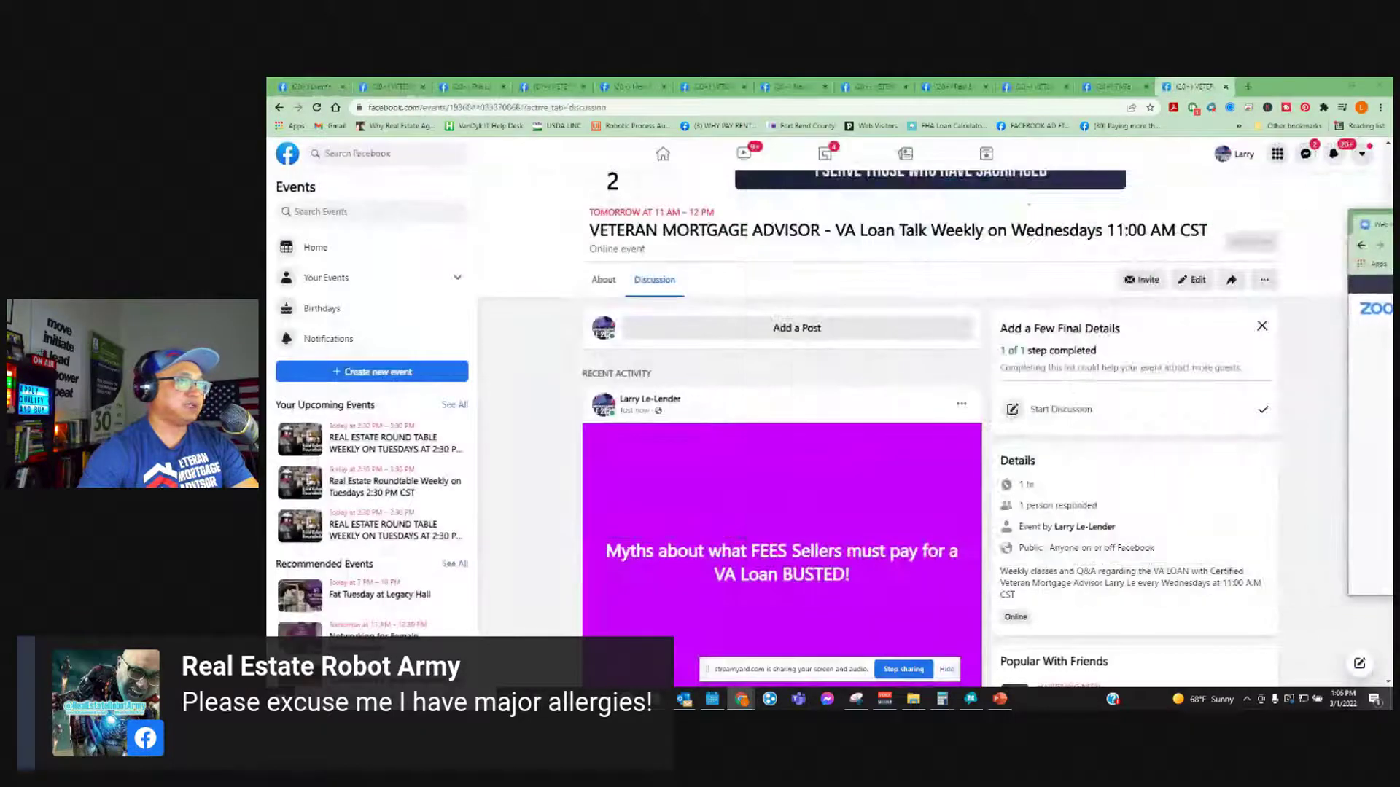
left_click(1245, 88)
left_click(704, 104)
type("fa")
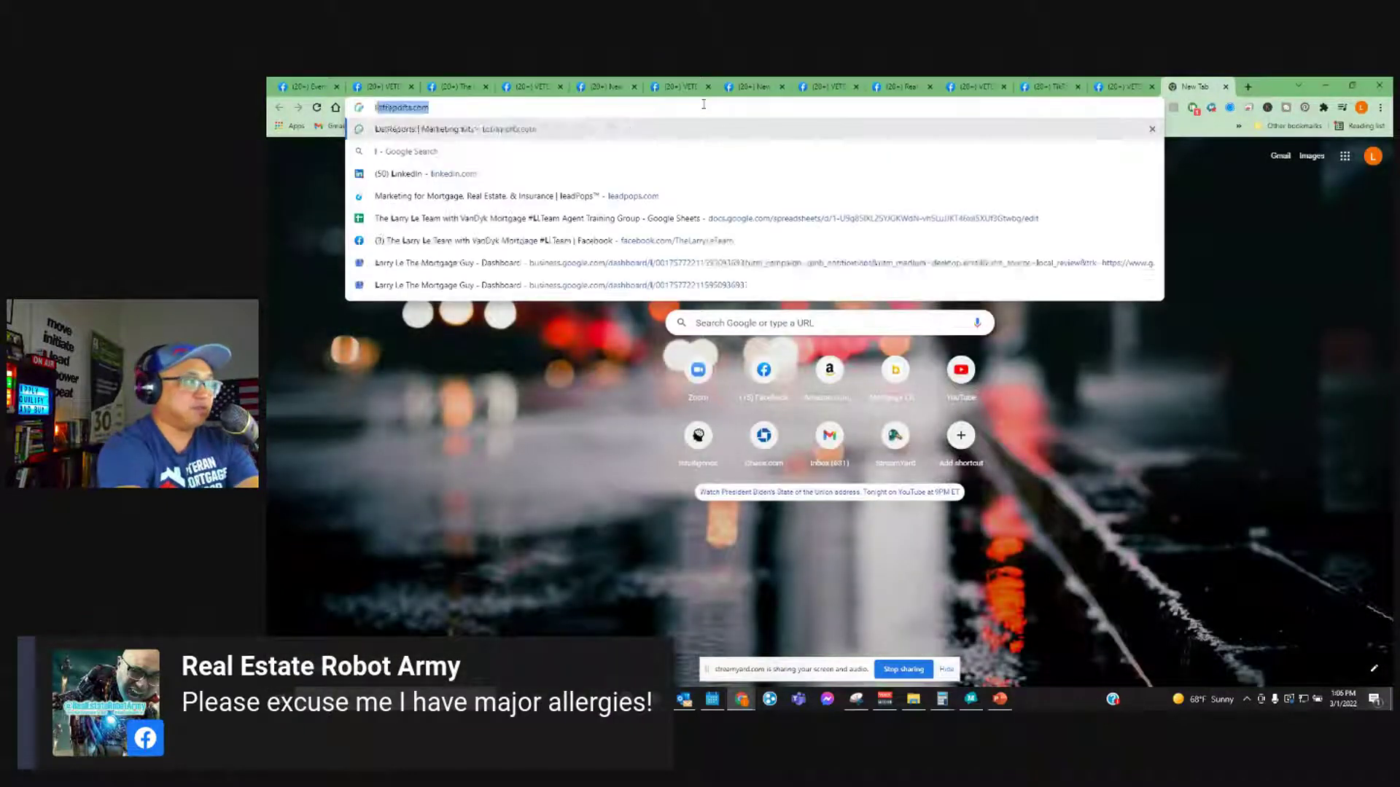
key("Return")
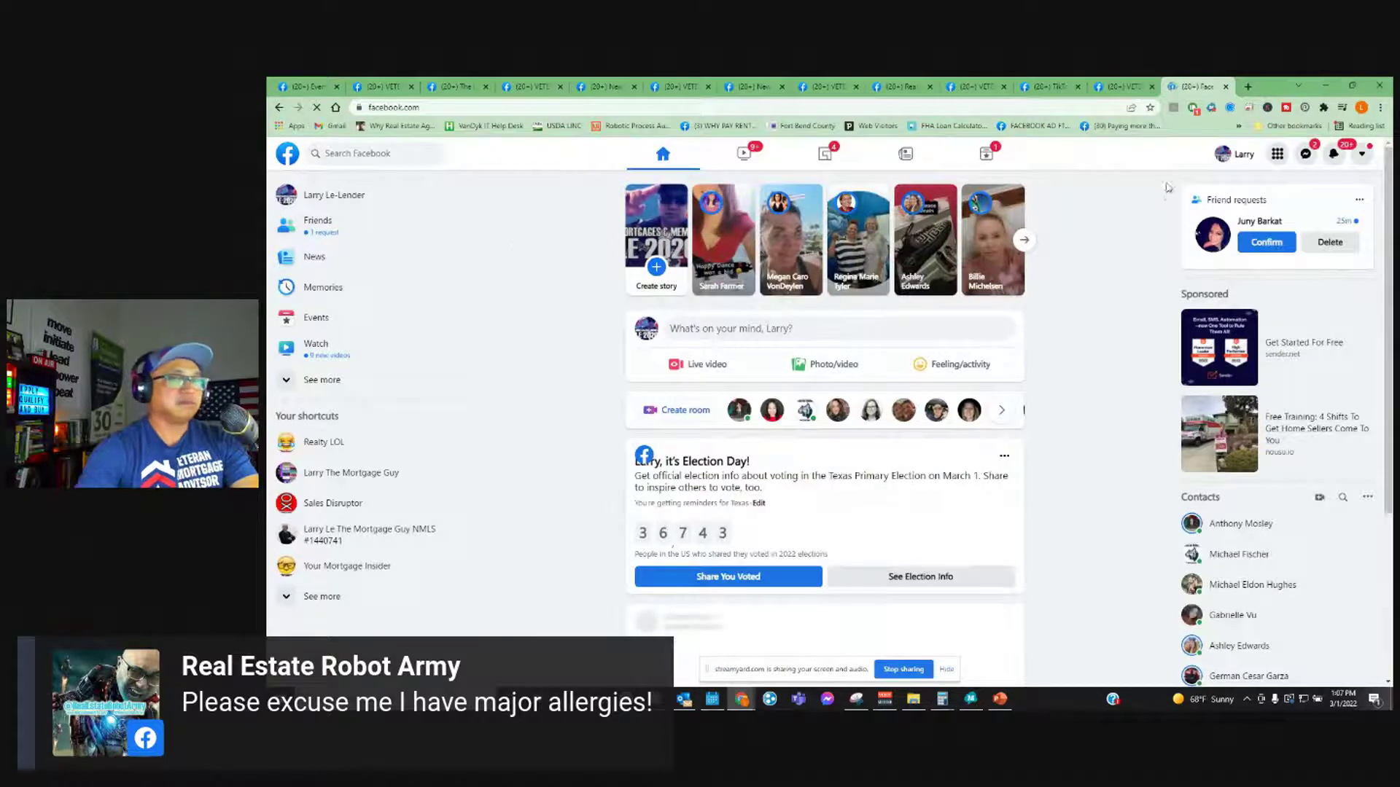
left_click(1239, 156)
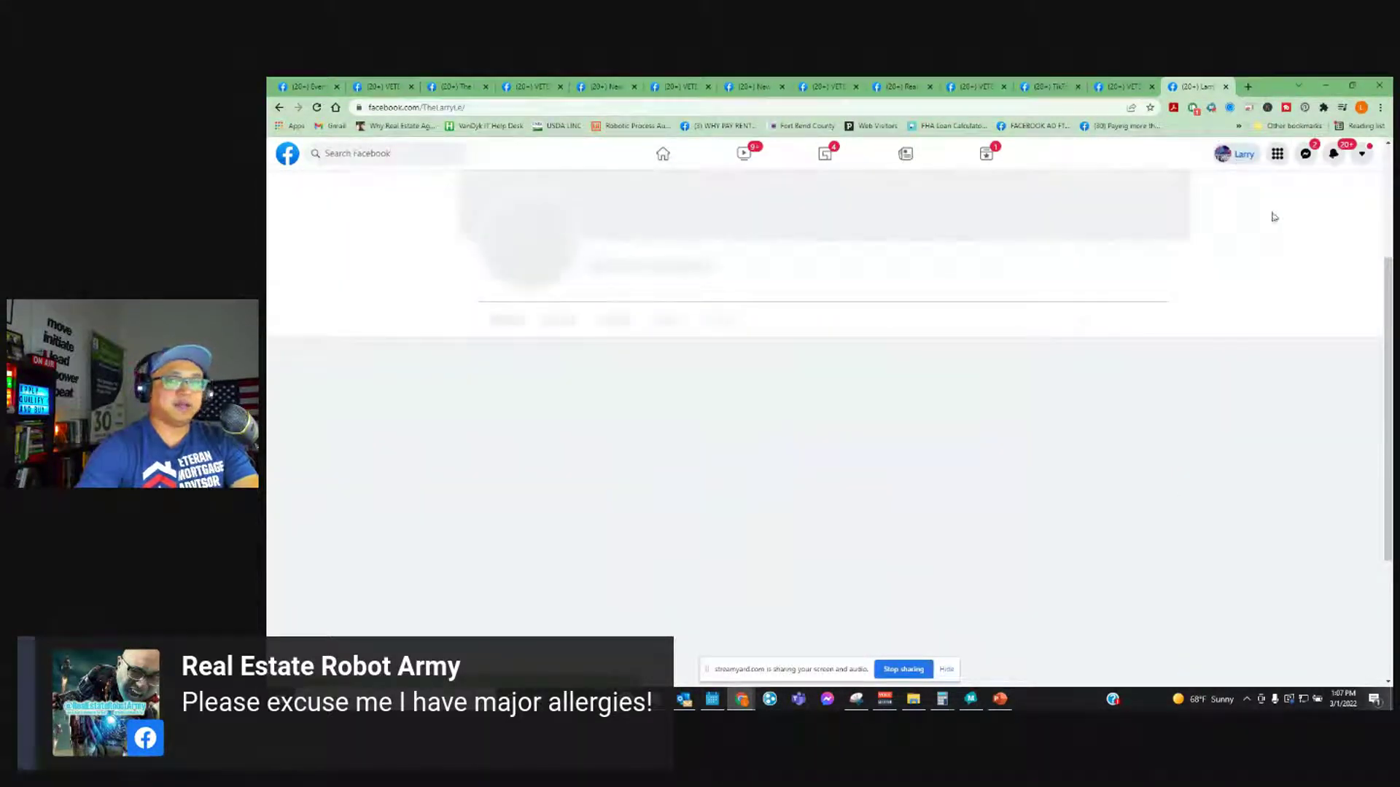
left_click_drag(1392, 232, 1393, 194)
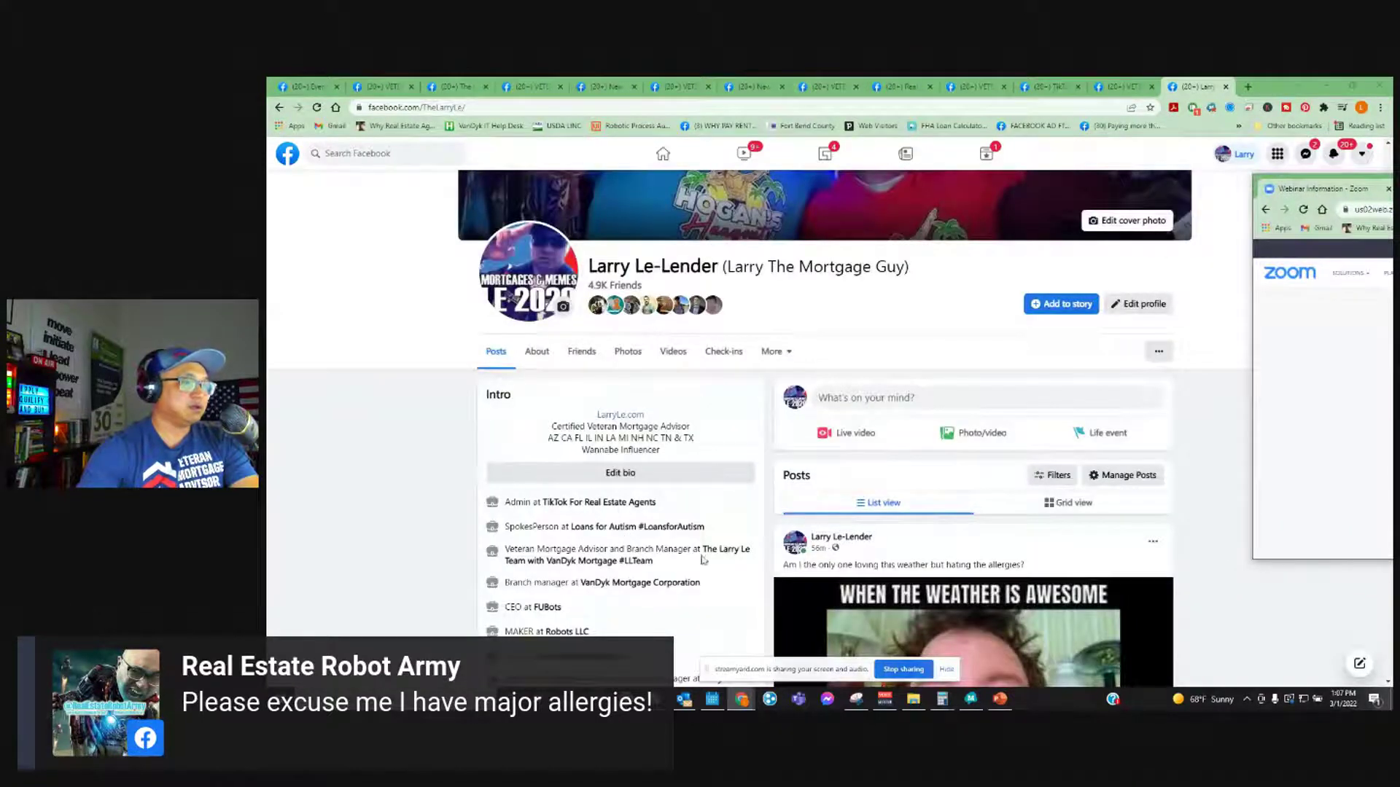
left_click(731, 555)
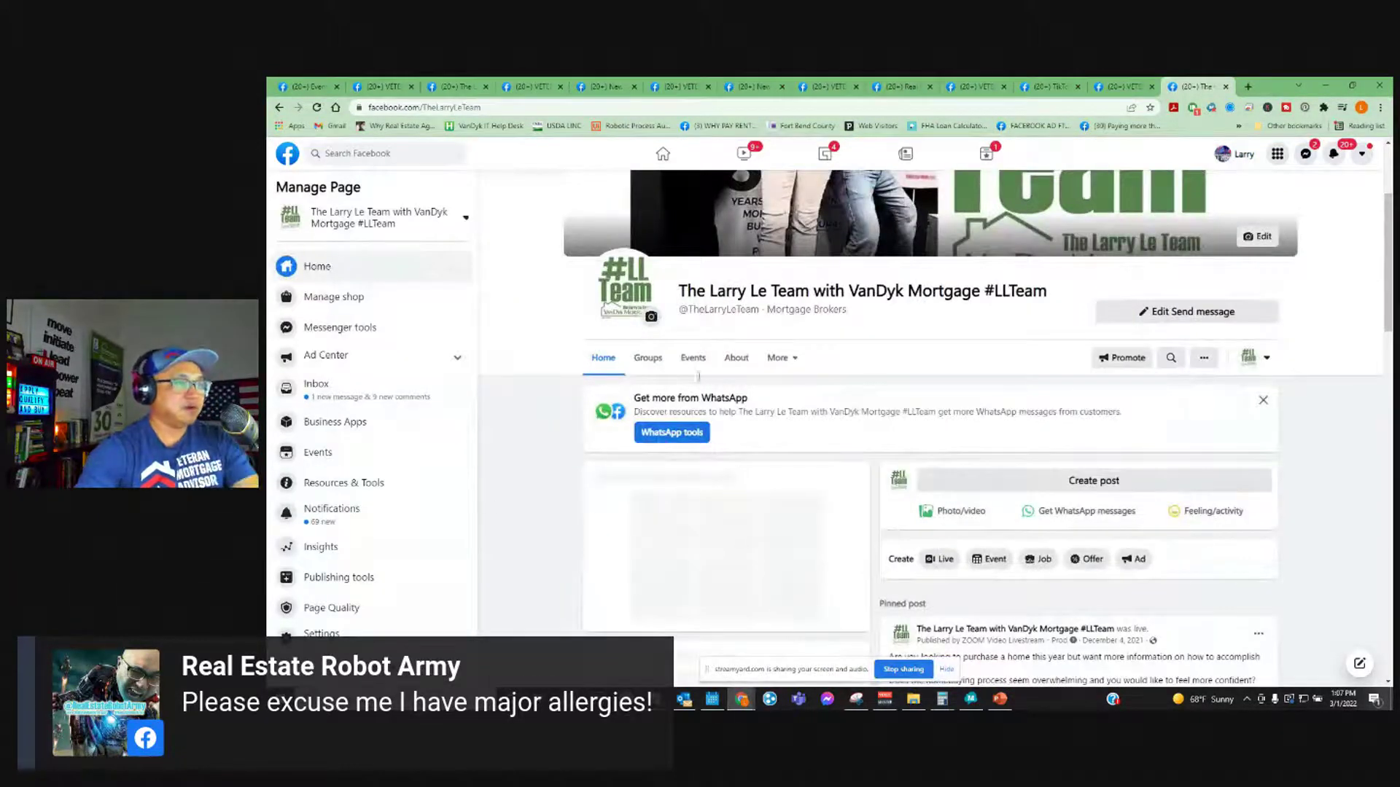
- Open the "VETERAN MORTGAGE ADVISOR - VA Loan Talk Weekly on Wednesdays 11:00 AM CST" event from the business page's upcoming events
left_click(692, 358)
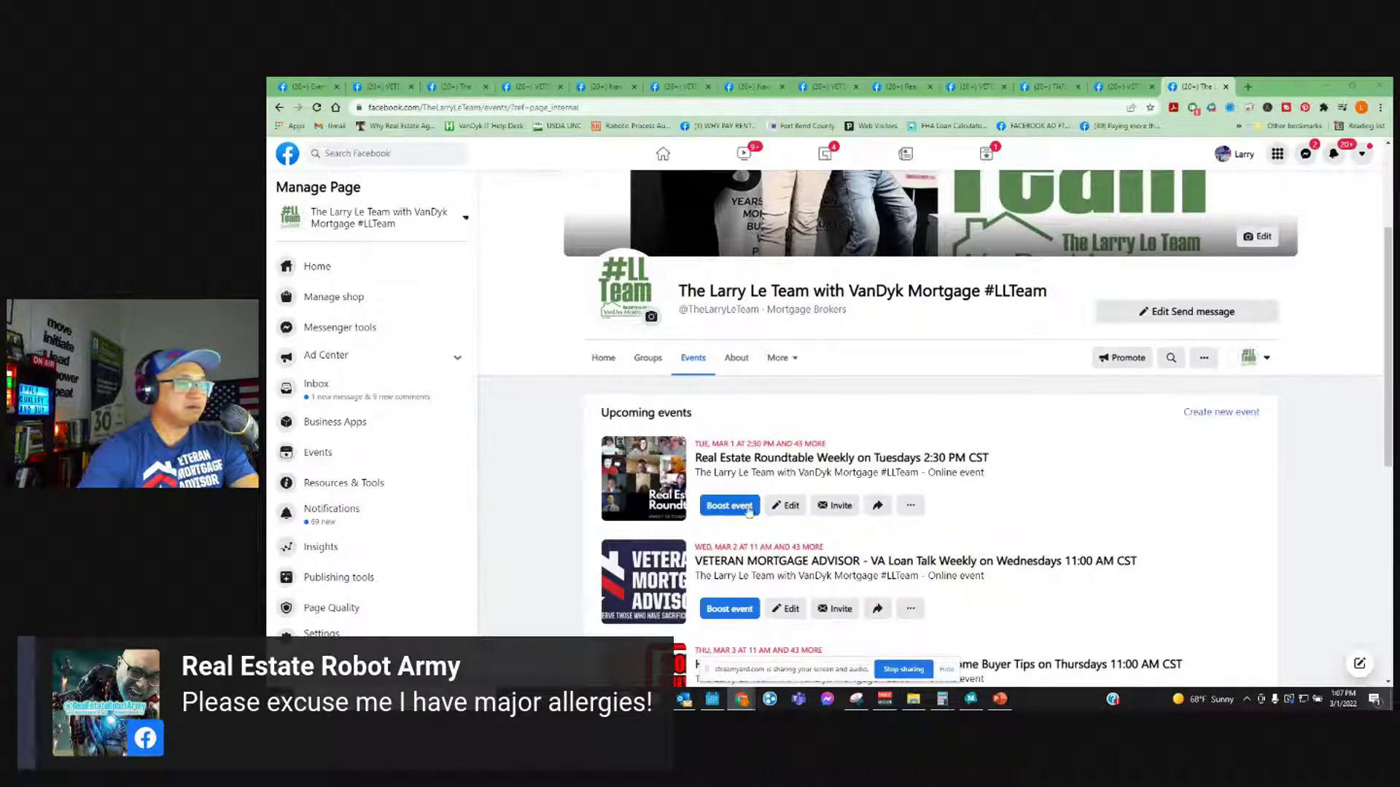
scroll(856, 498, "down", 1)
scroll(857, 498, "down", 2)
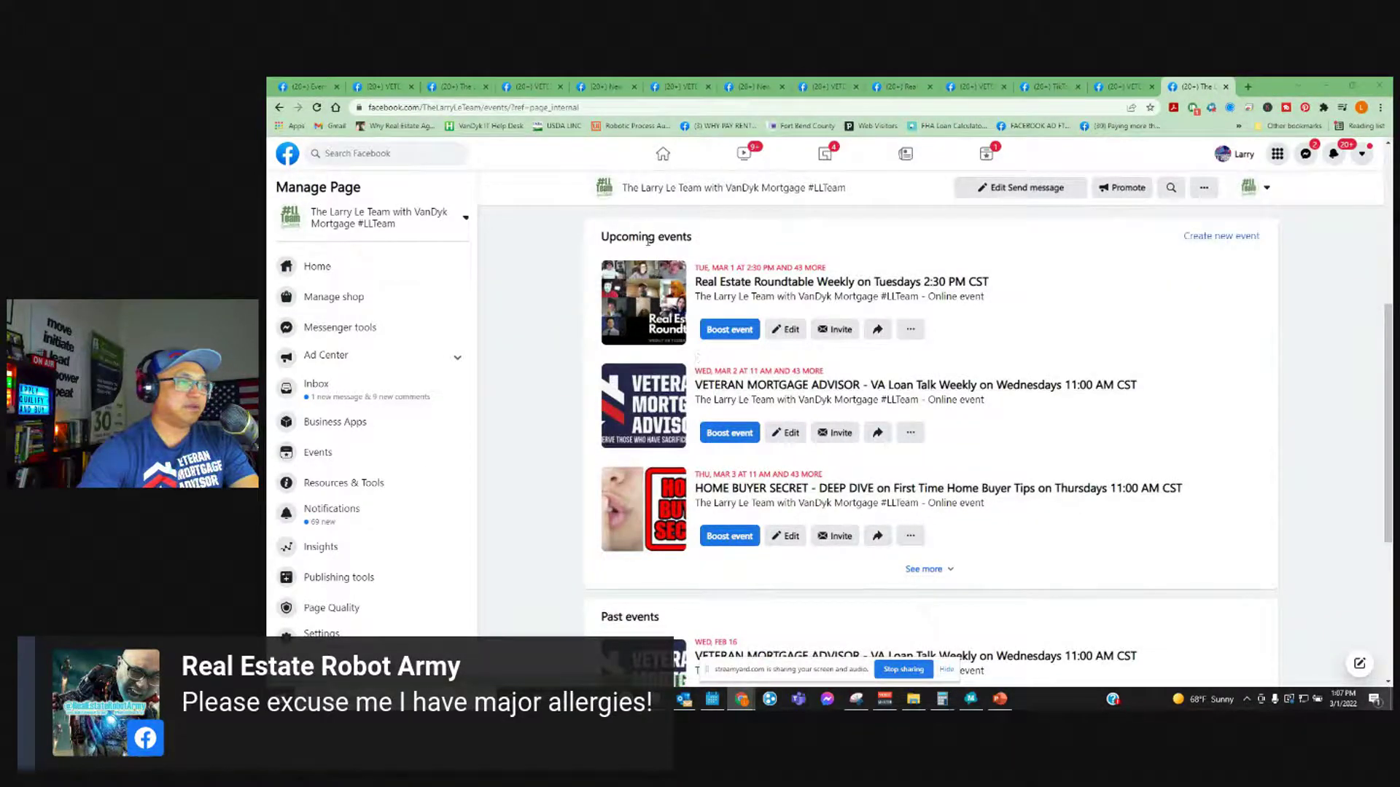
left_click(729, 387)
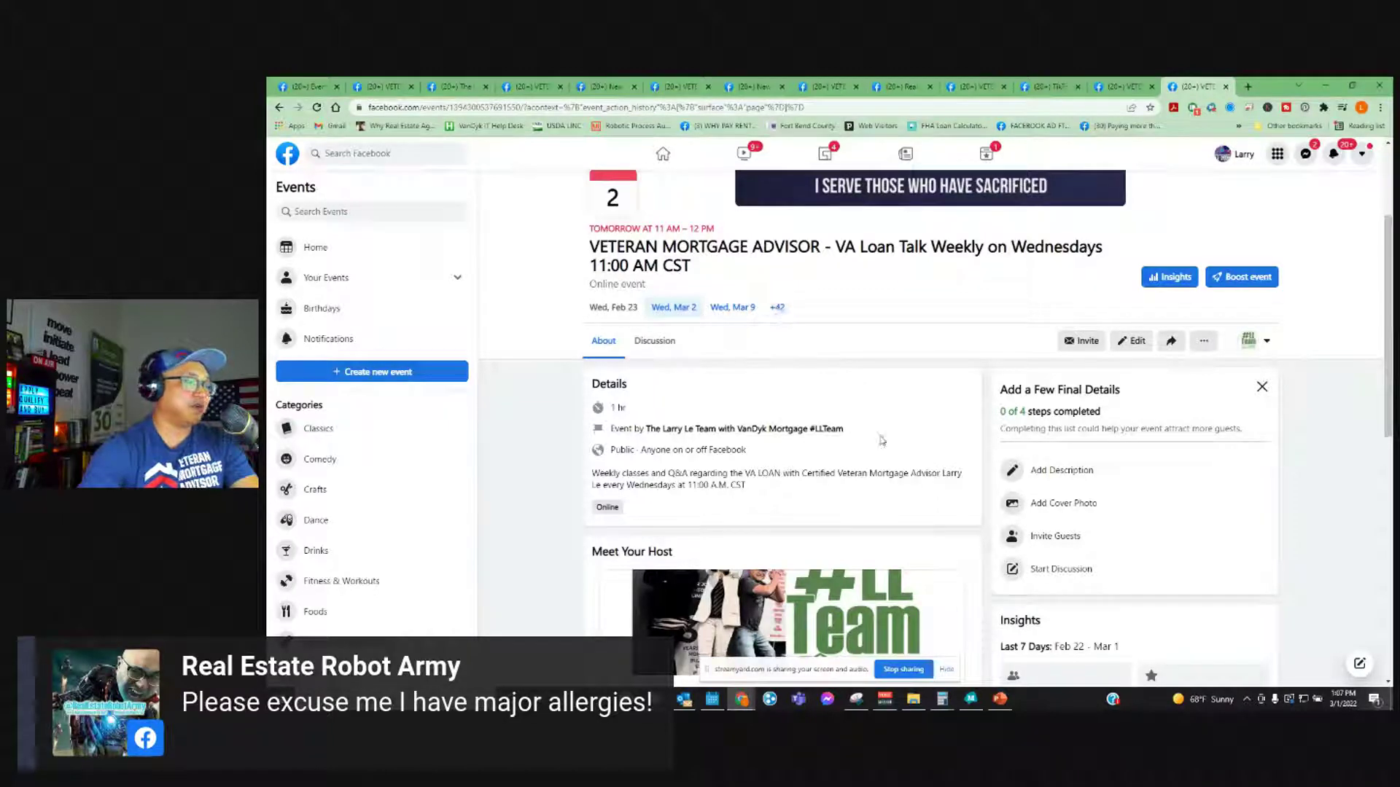
scroll(884, 440, "down", 8)
scroll(837, 438, "up", 10)
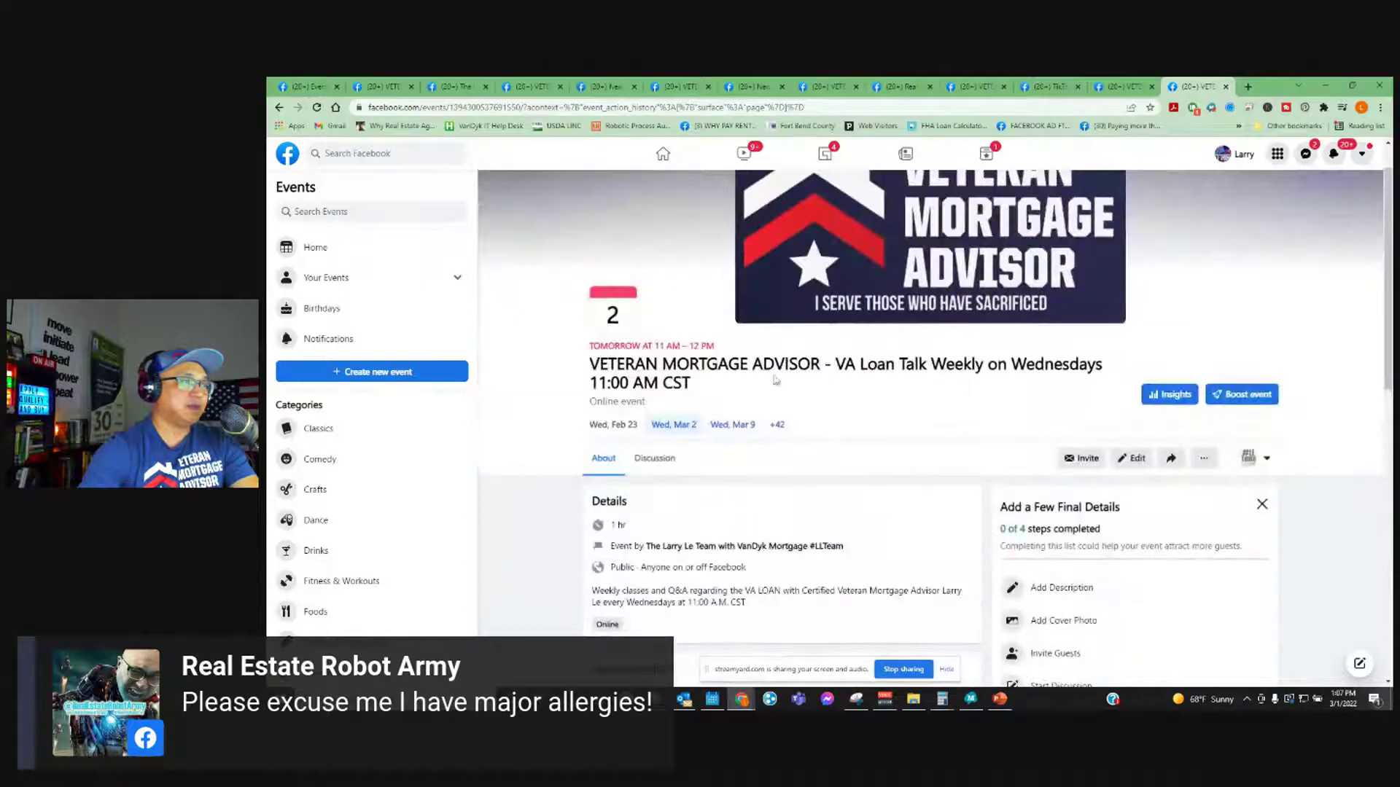
- Open the event's discussion and check the recent posts published there
left_click(654, 458)
scroll(912, 479, "down", 3)
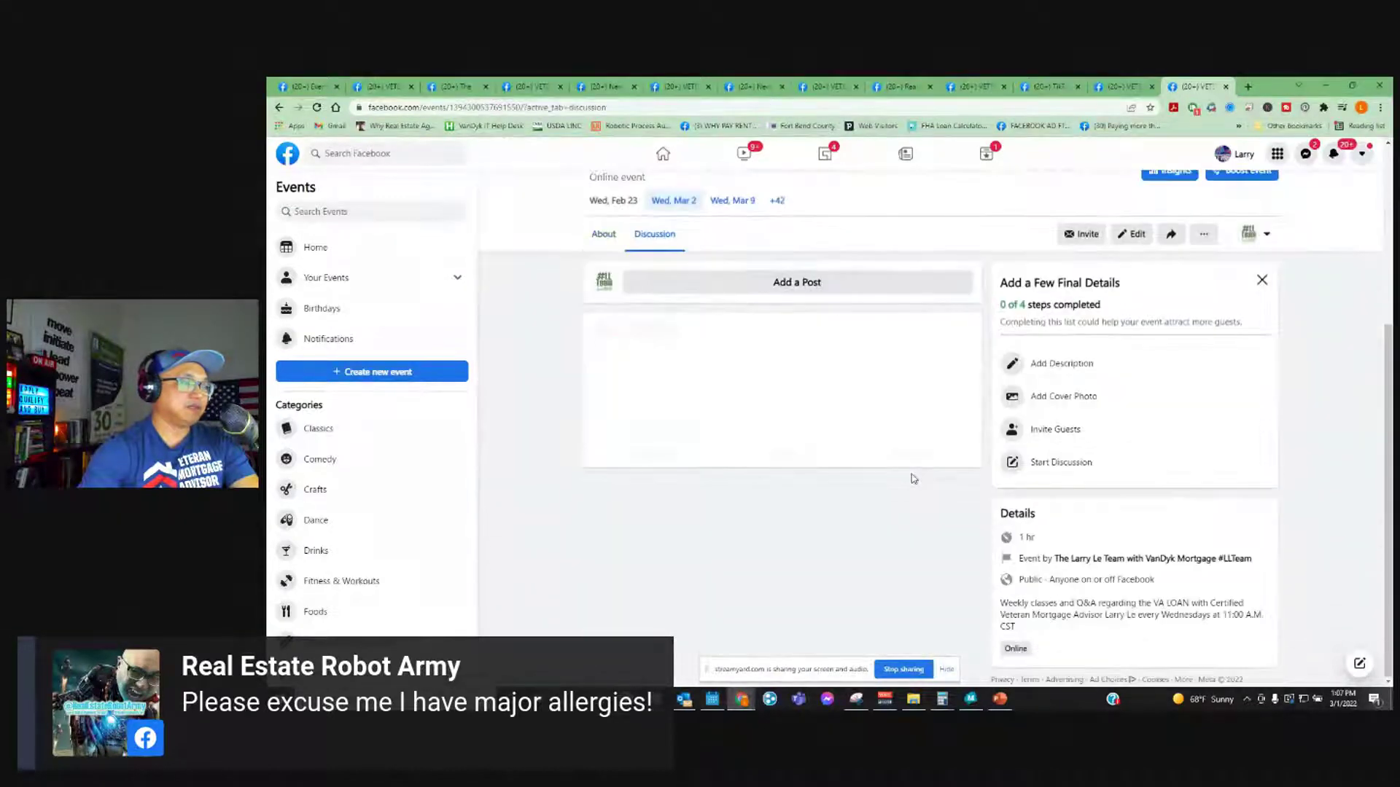
scroll(775, 329, "down", 6)
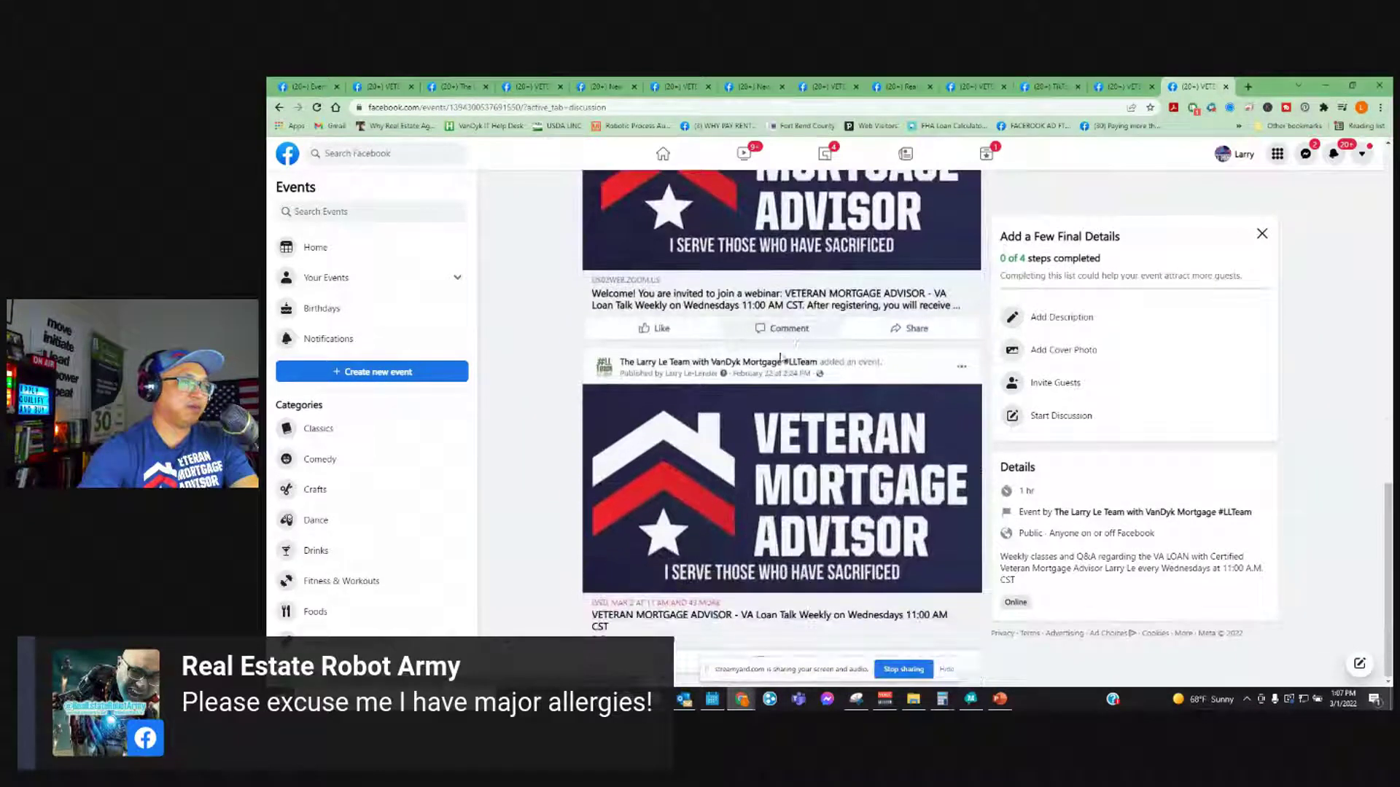
scroll(788, 342, "up", 10)
scroll(788, 394, "down", 5)
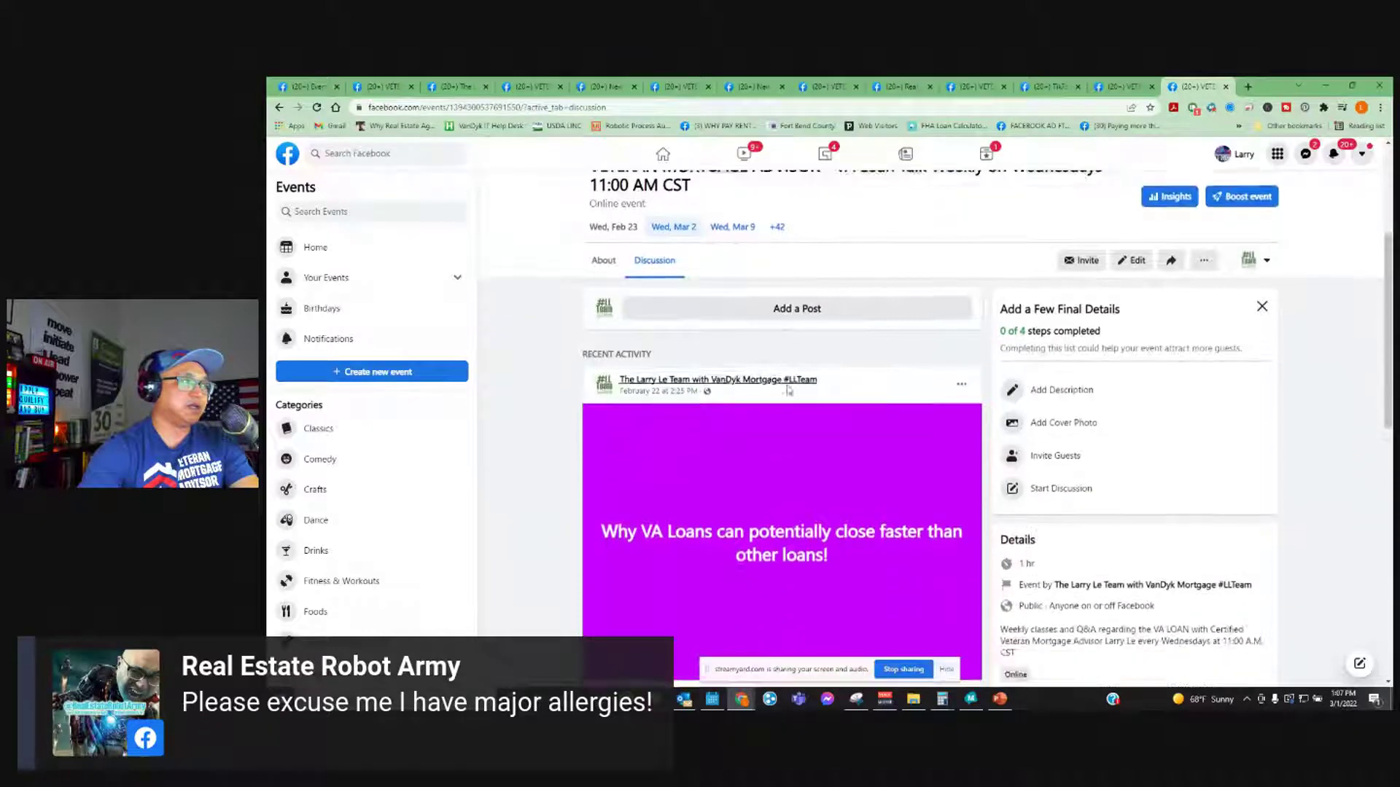
scroll(787, 391, "up", 6)
- Copy the "Myths about what FEES Sellers must pay for a VA Loan BUSTED!" headline from the Agent Training Group post and return to the business page event
left_click(458, 88)
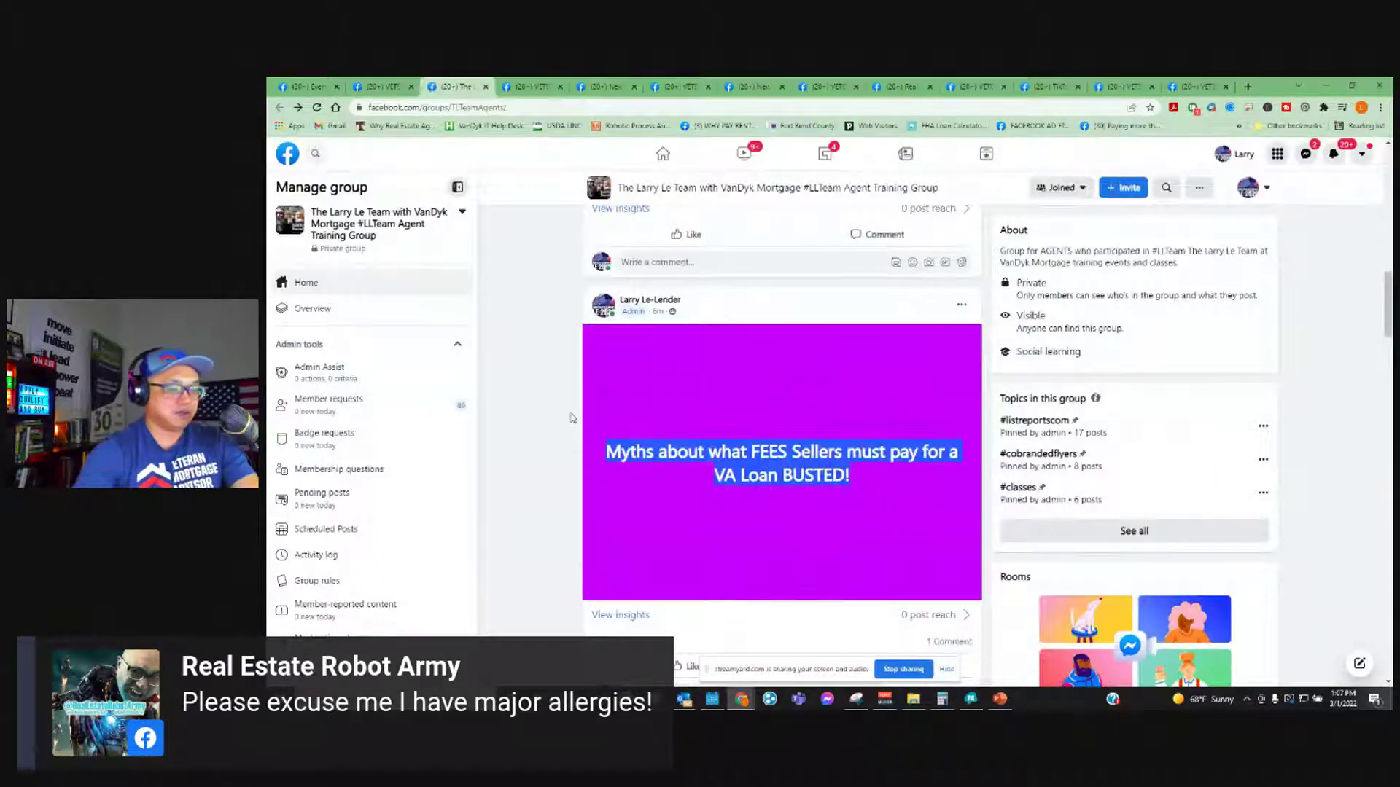
left_click(537, 108)
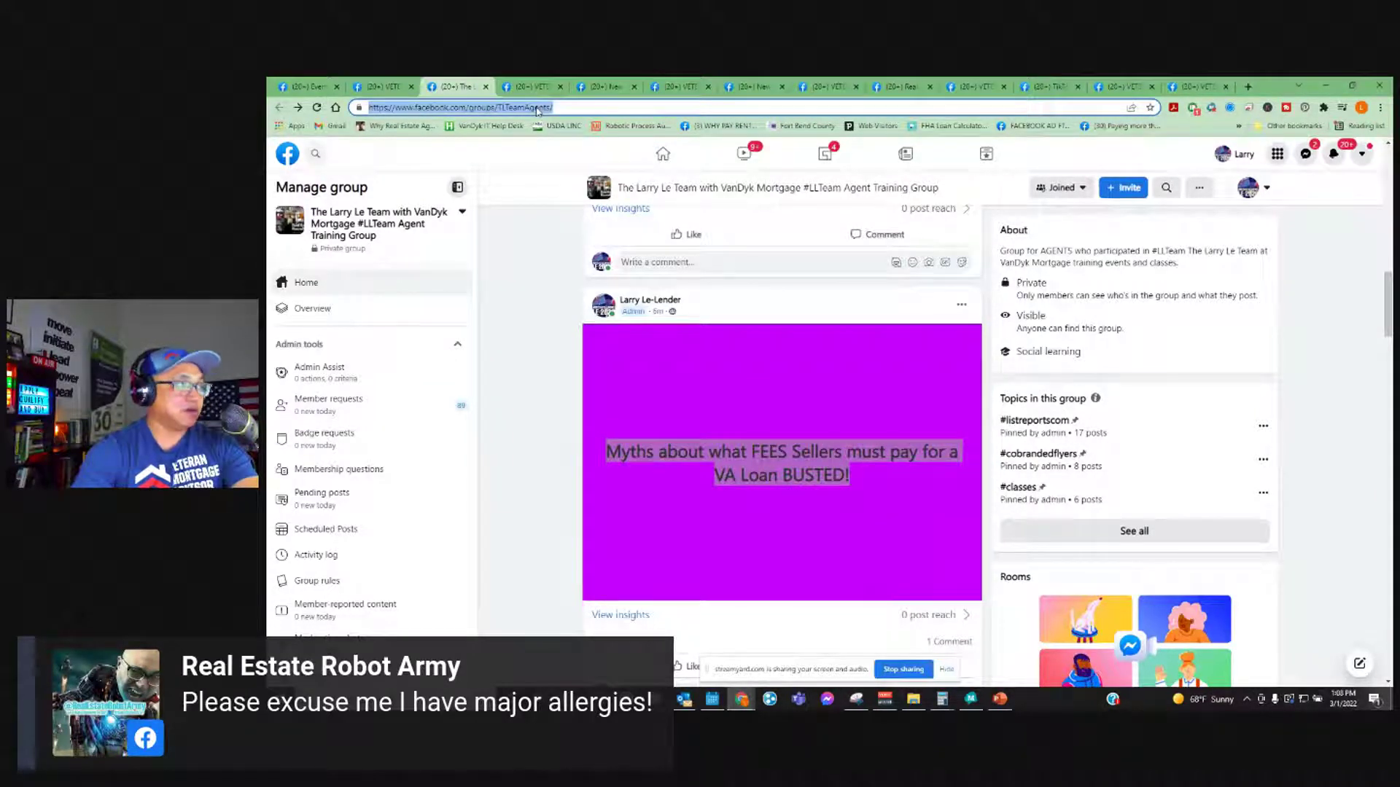
type("Myths about what FEES Sellers must pay for a VA Loan BUSTED!")
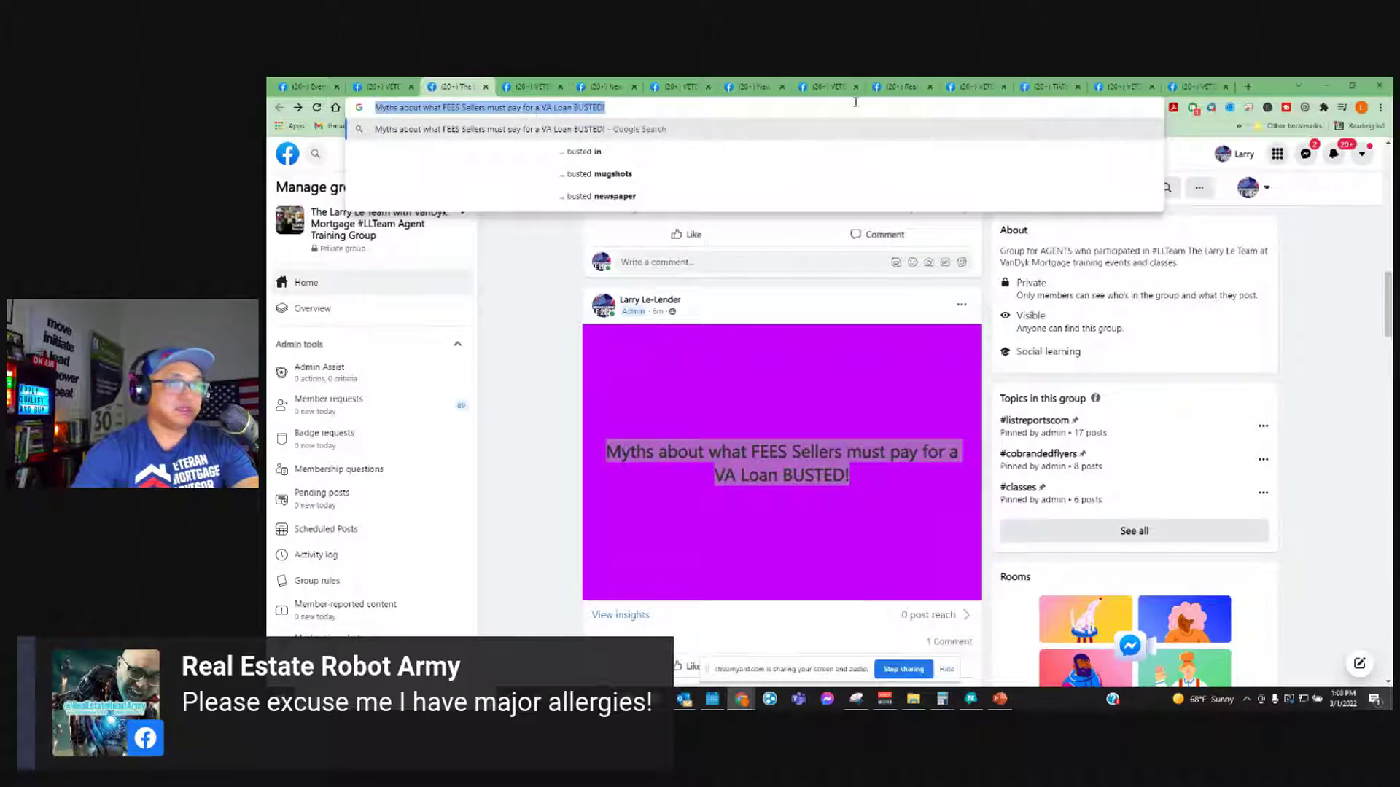
left_click(1196, 86)
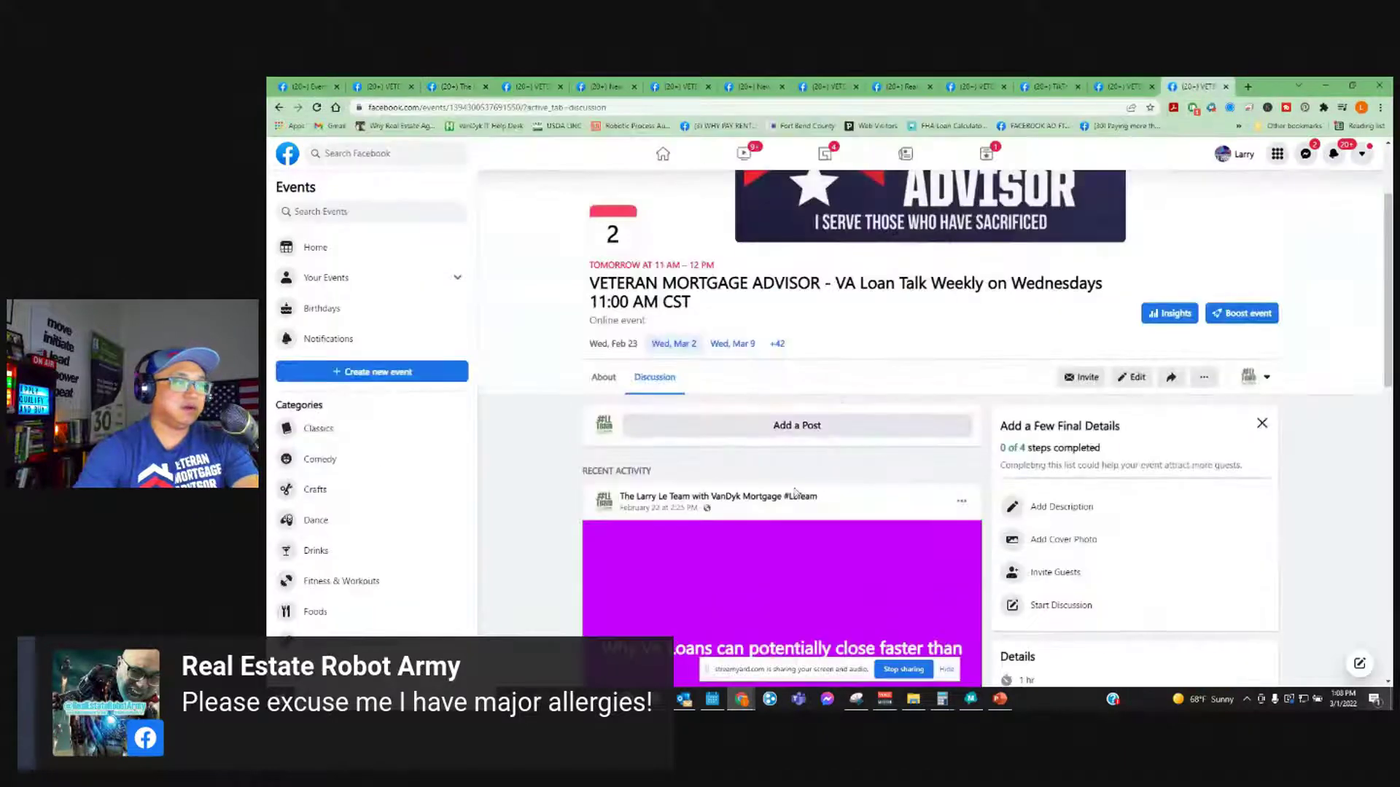
- Publish "Myths about what FEES Sellers must pay for a VA Loan BUSTED!" on a solid purple background in the event discussion and check the new post
left_click(801, 426)
type("Myths about what FEES Sellers must pay for a VA Loan BUSTED!")
left_click(696, 450)
left_click(934, 452)
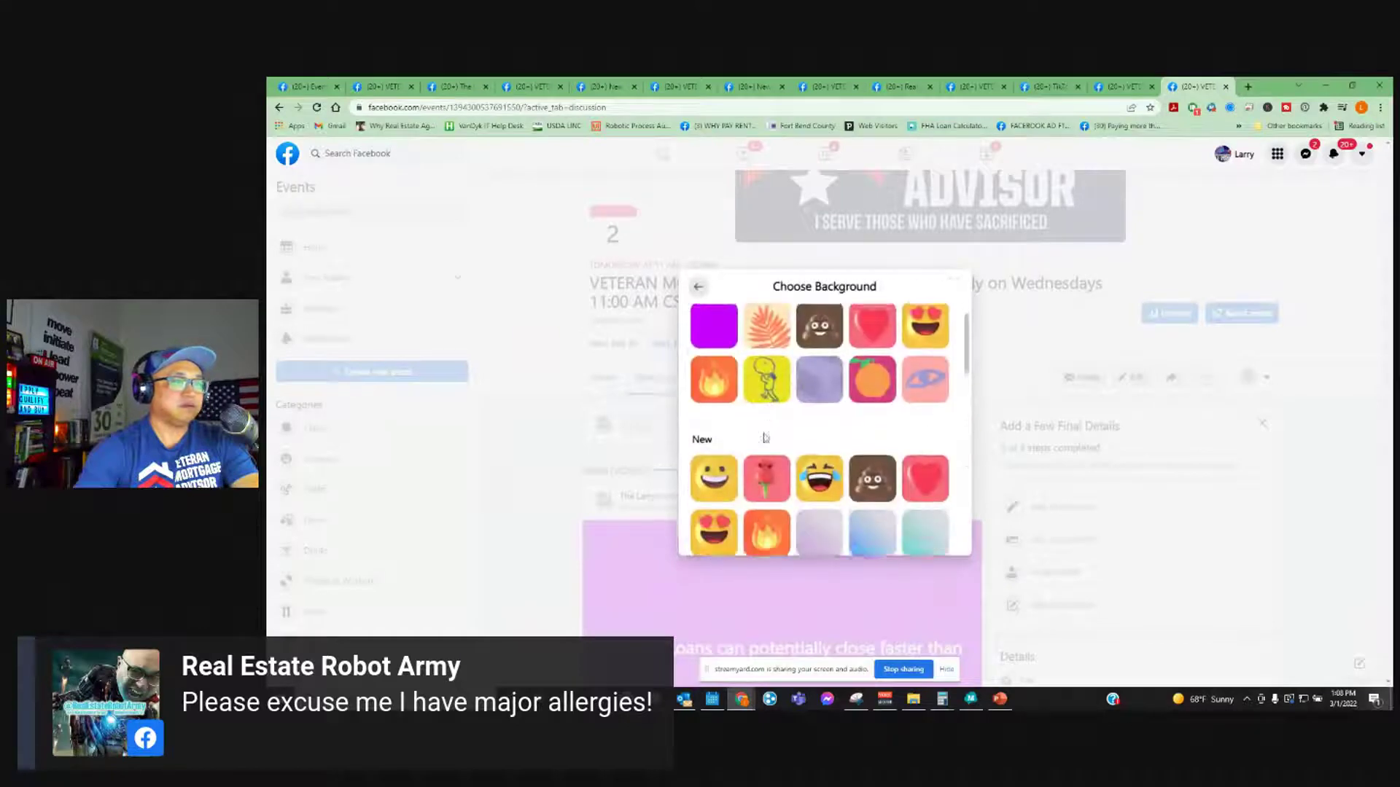
left_click(722, 368)
left_click(846, 575)
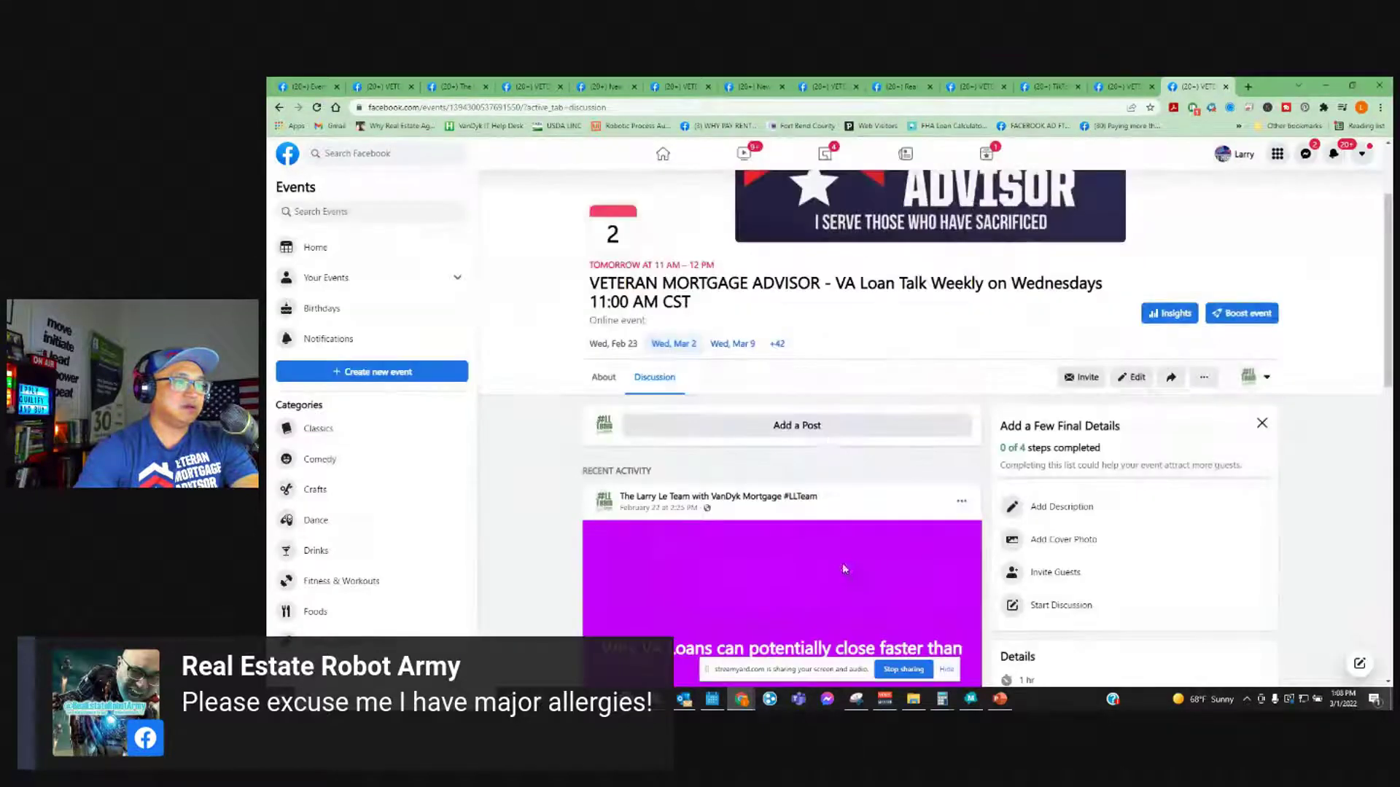
scroll(802, 328, "down", 3)
scroll(720, 229, "up", 3)
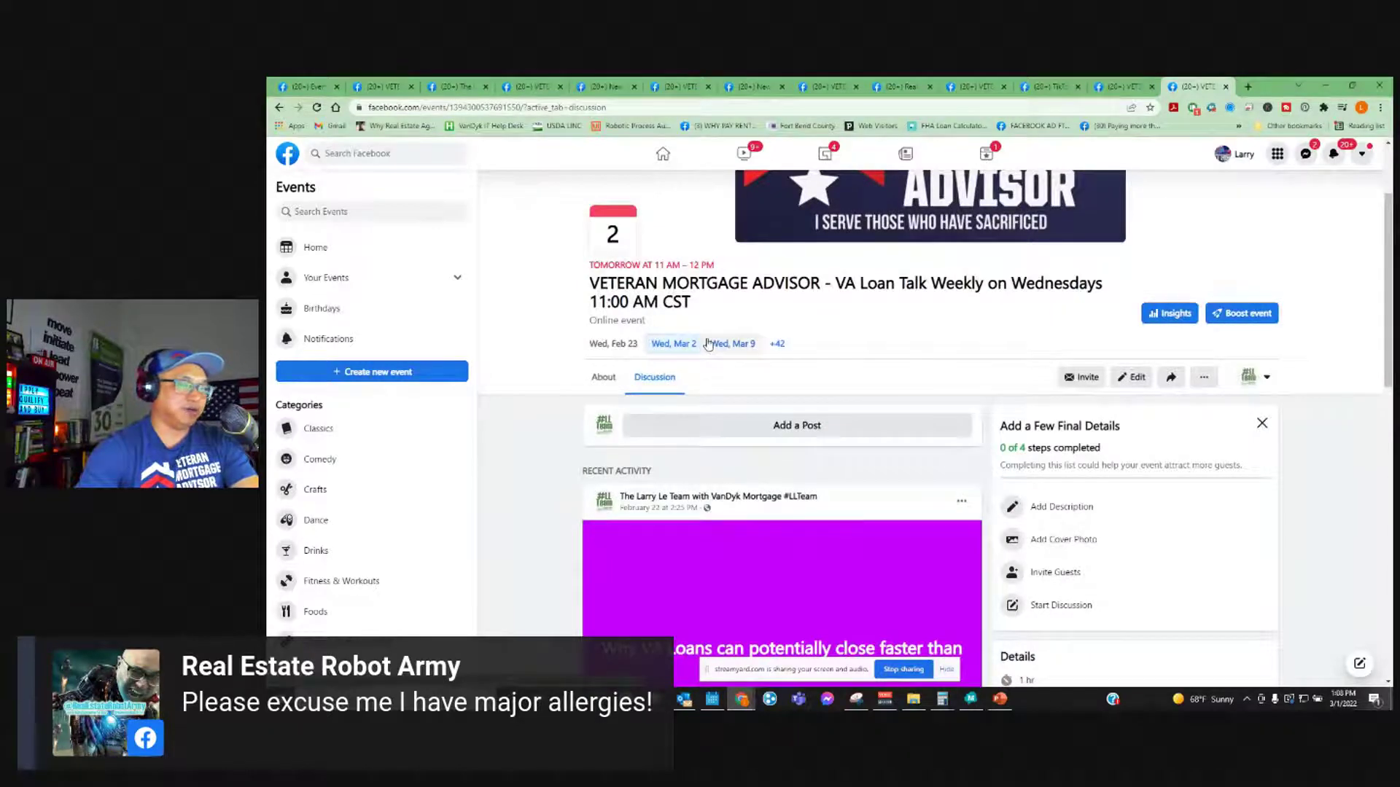
scroll(785, 462, "down", 3)
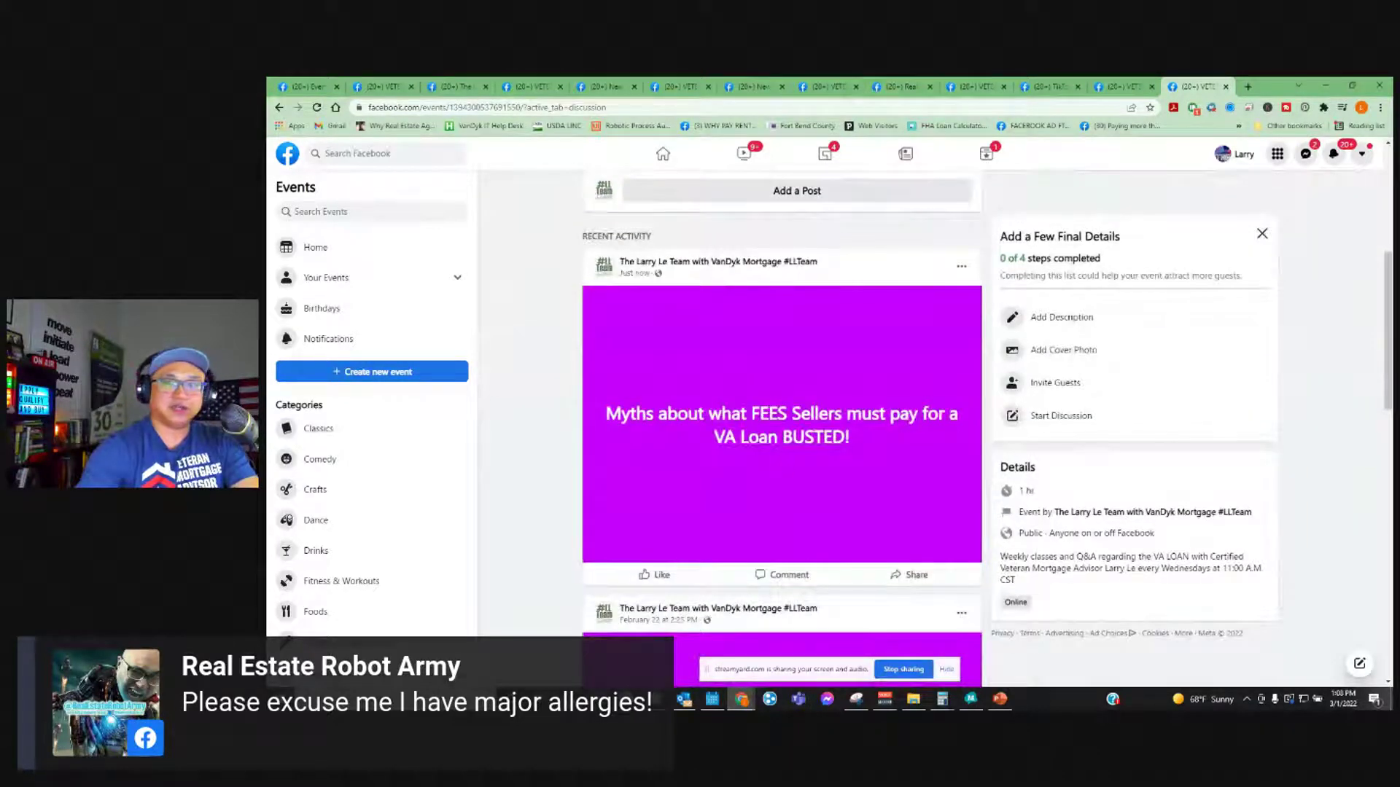
- Examine Zoom's source tracking links for the Business Page and Hero Page entries and return to the Facebook event
key("alt+Tab")
scroll(842, 357, "down", 5)
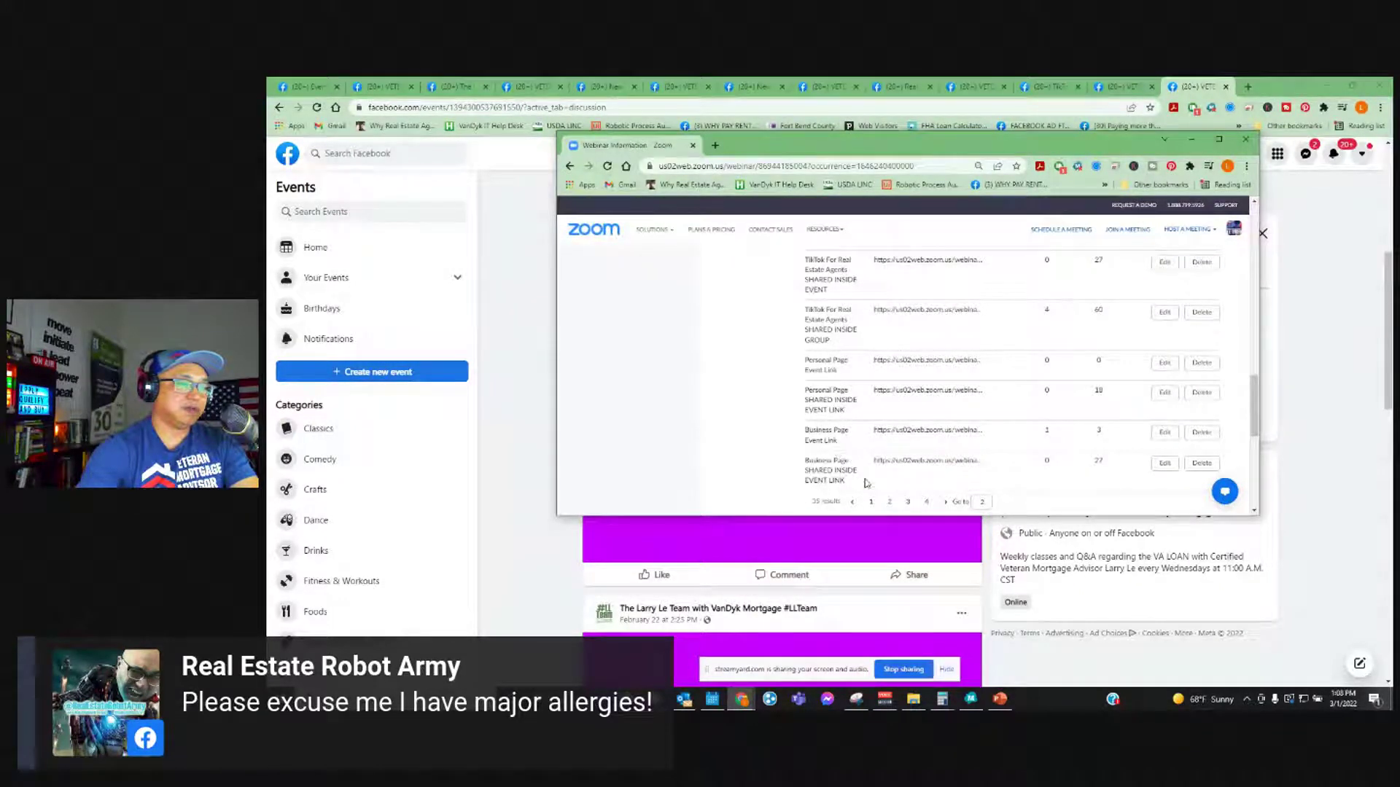
scroll(875, 408, "up", 5)
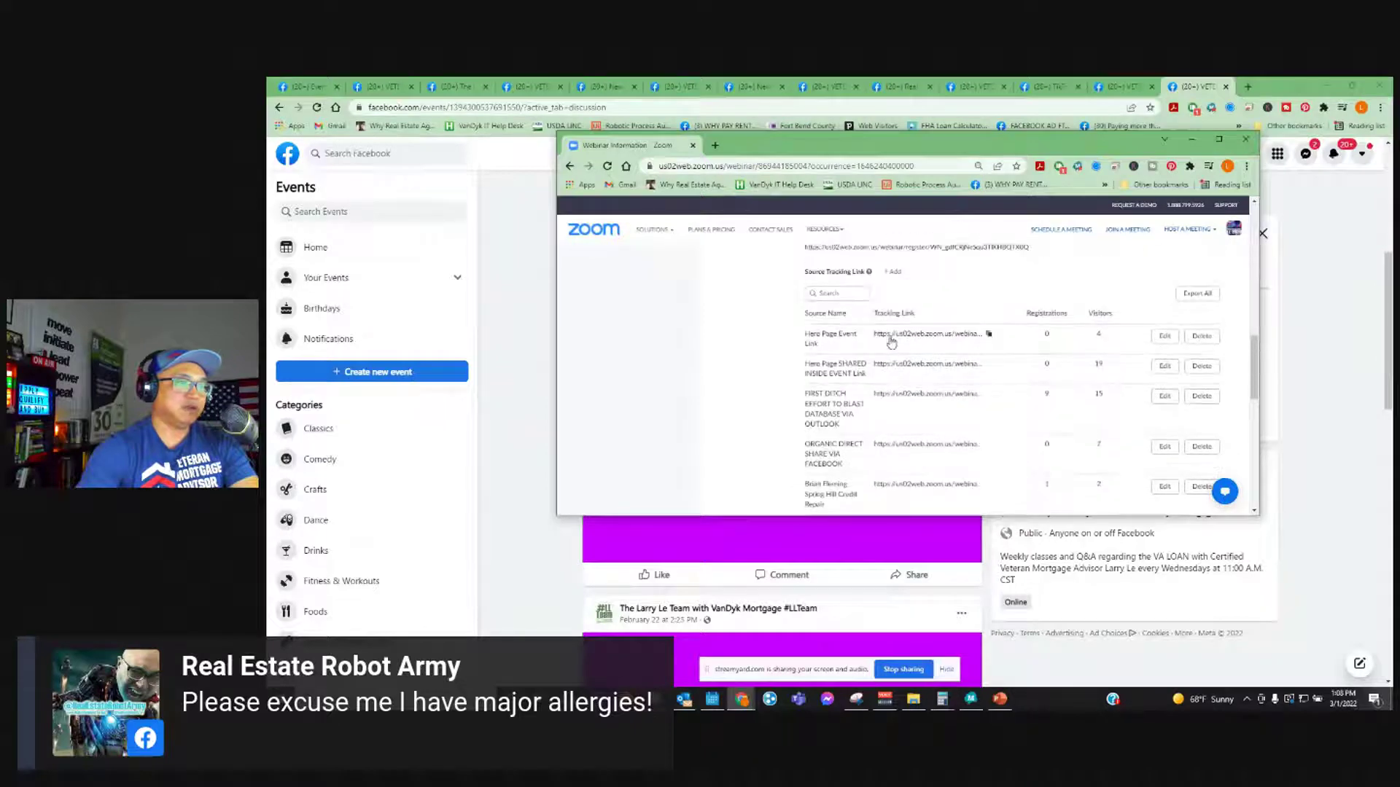
key("alt+Tab")
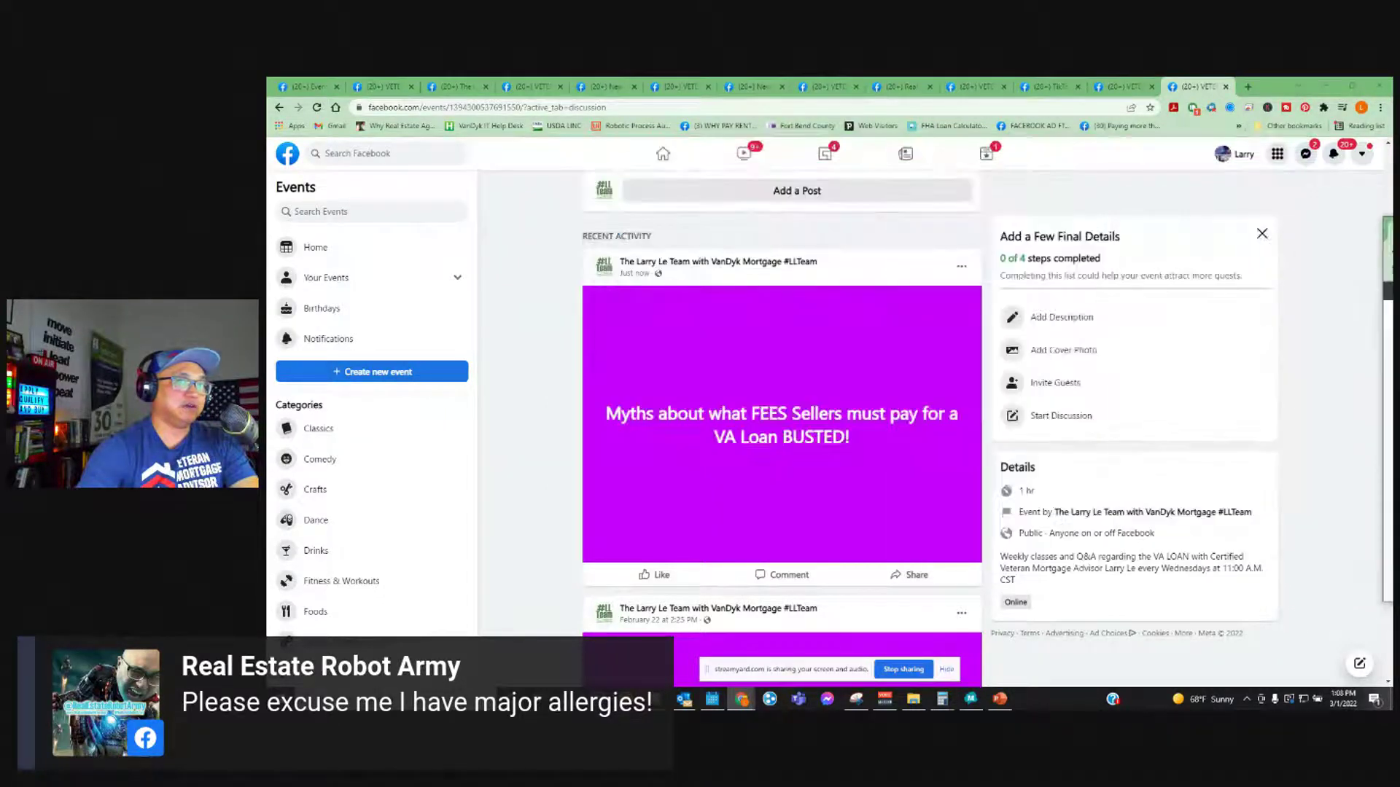
- Open Facebook in another new tab, search for the "The Mortgage Guy" coach page and open it
left_click(1248, 86)
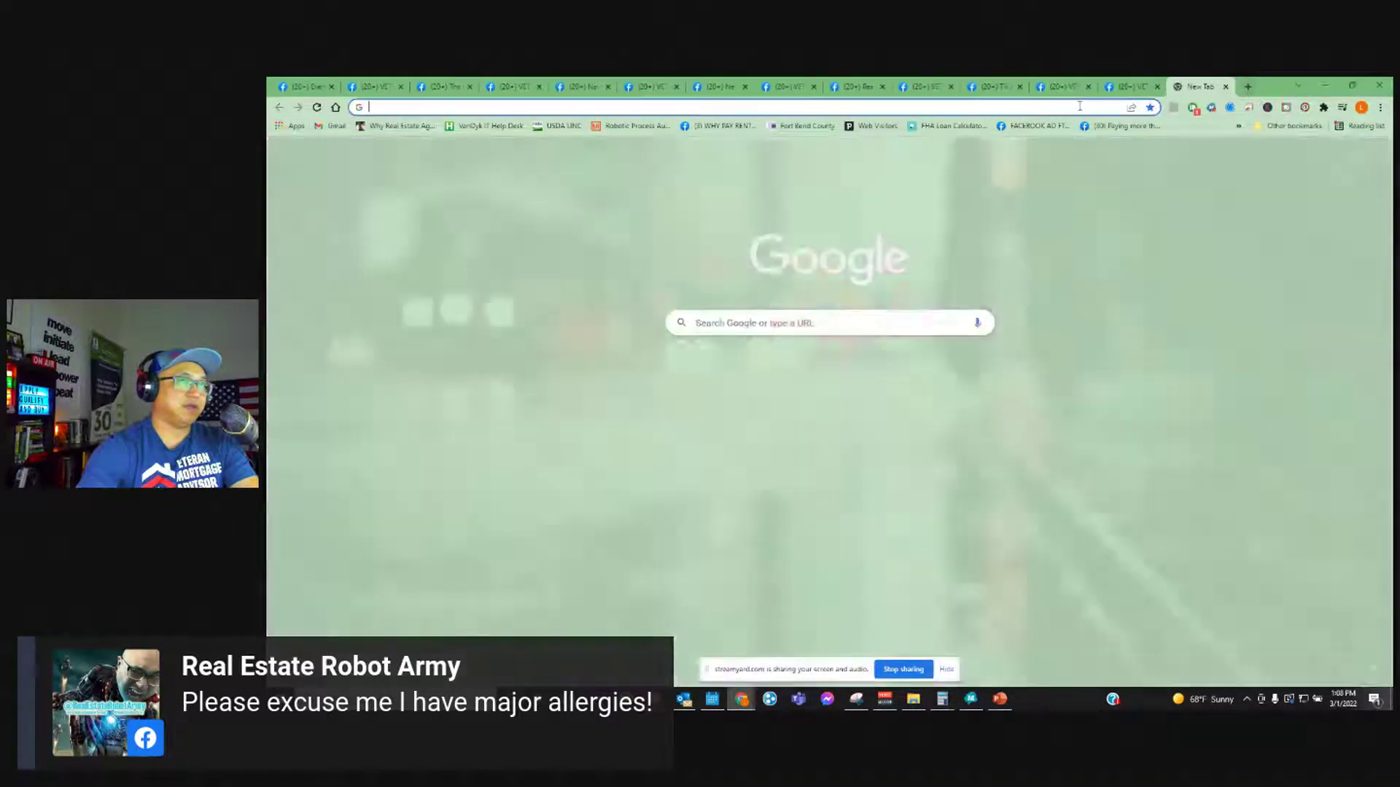
left_click(1081, 110)
type("facebook.com")
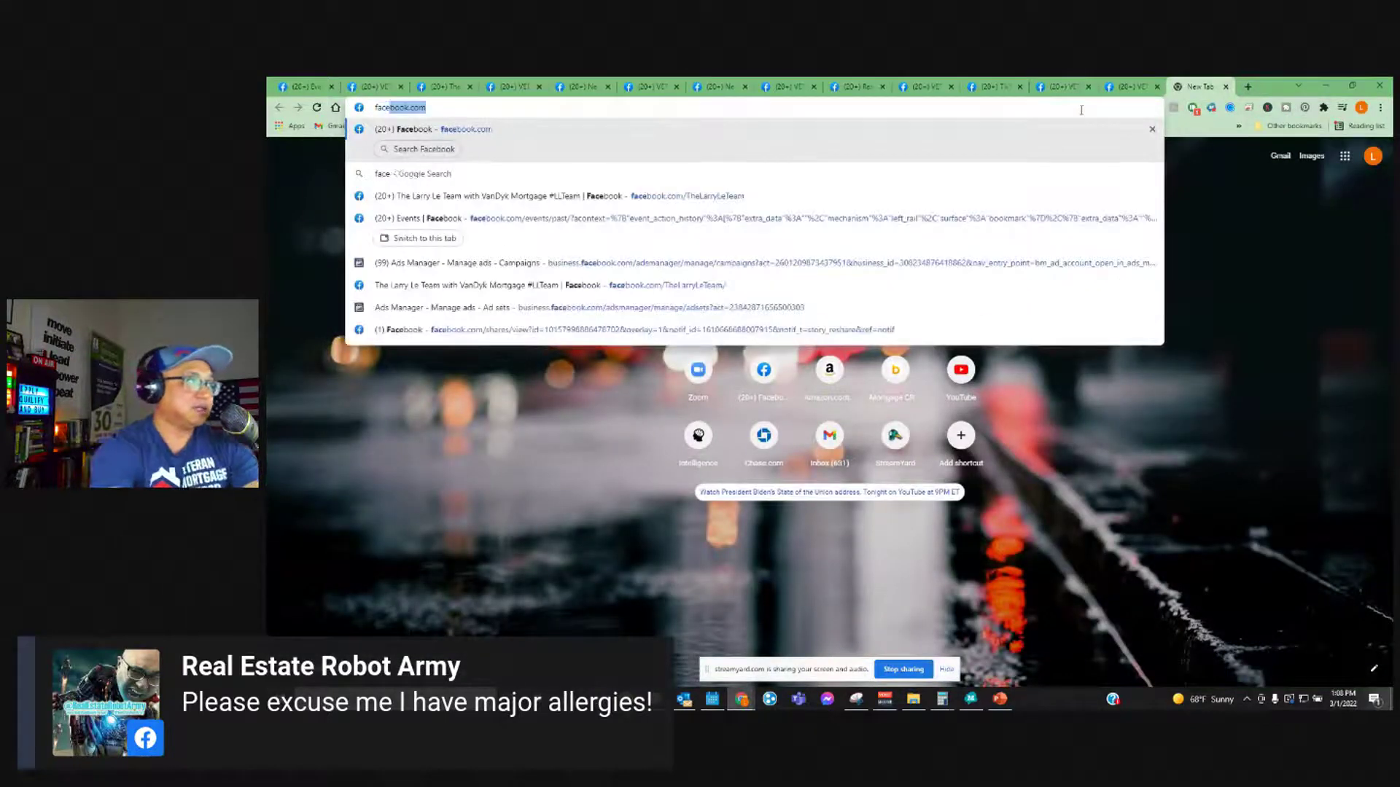
key("Return")
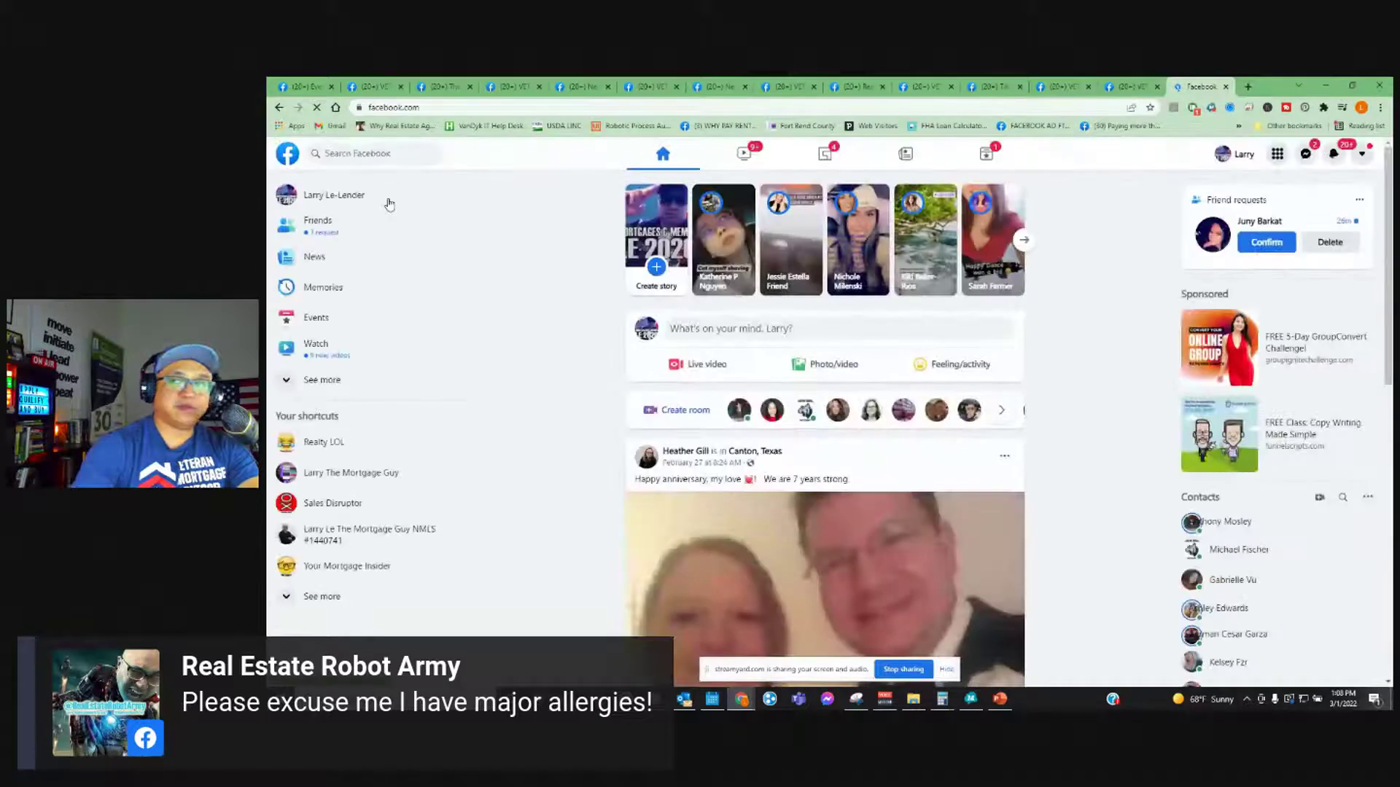
left_click(354, 154)
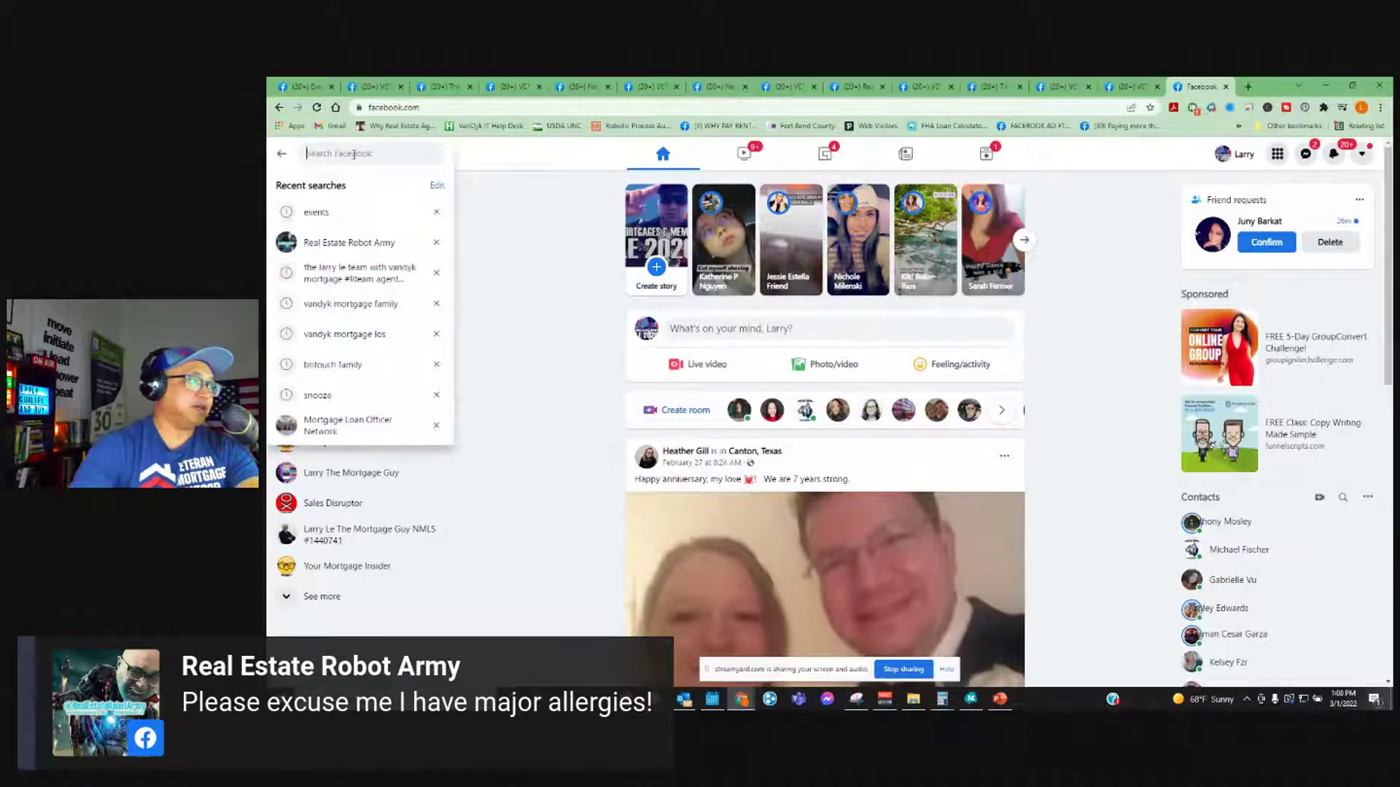
type("larr")
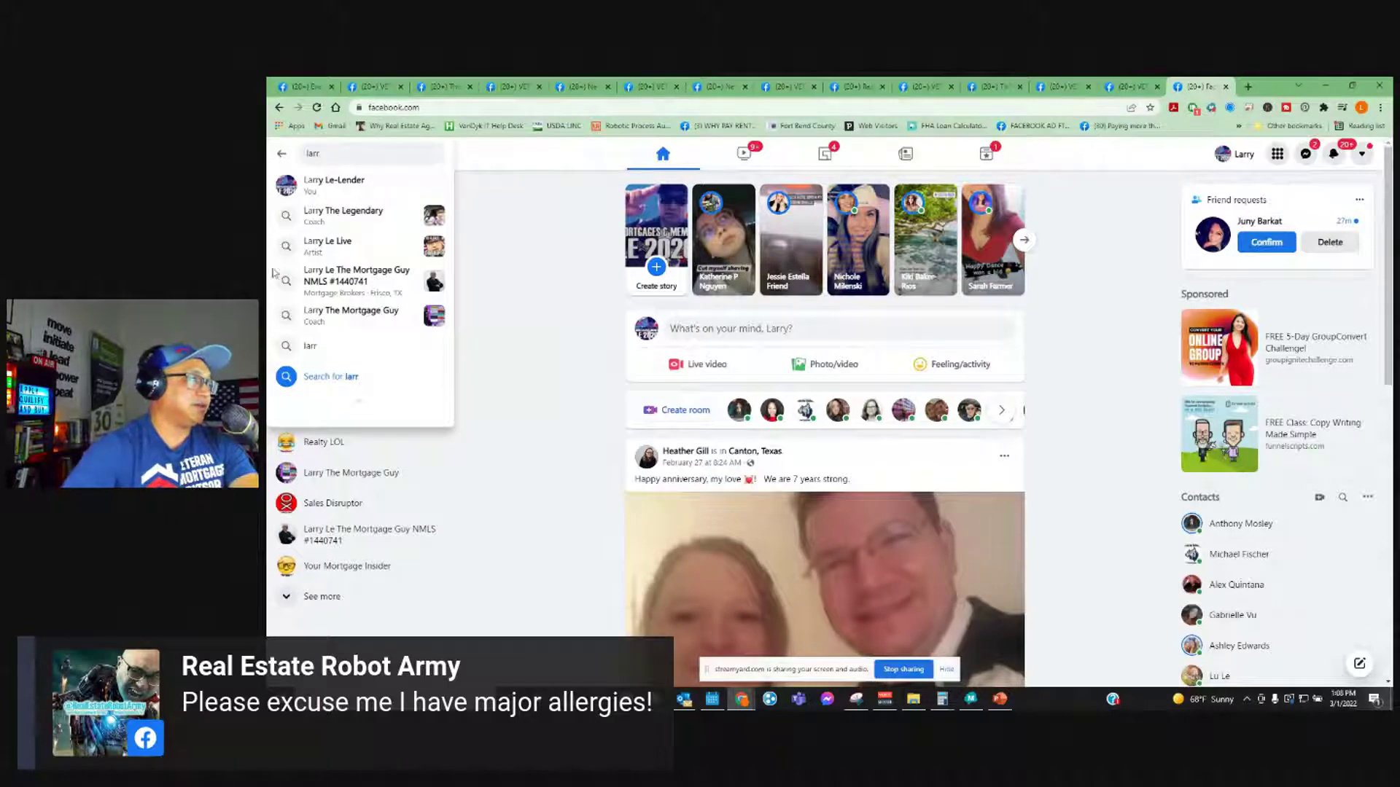
left_click(390, 321)
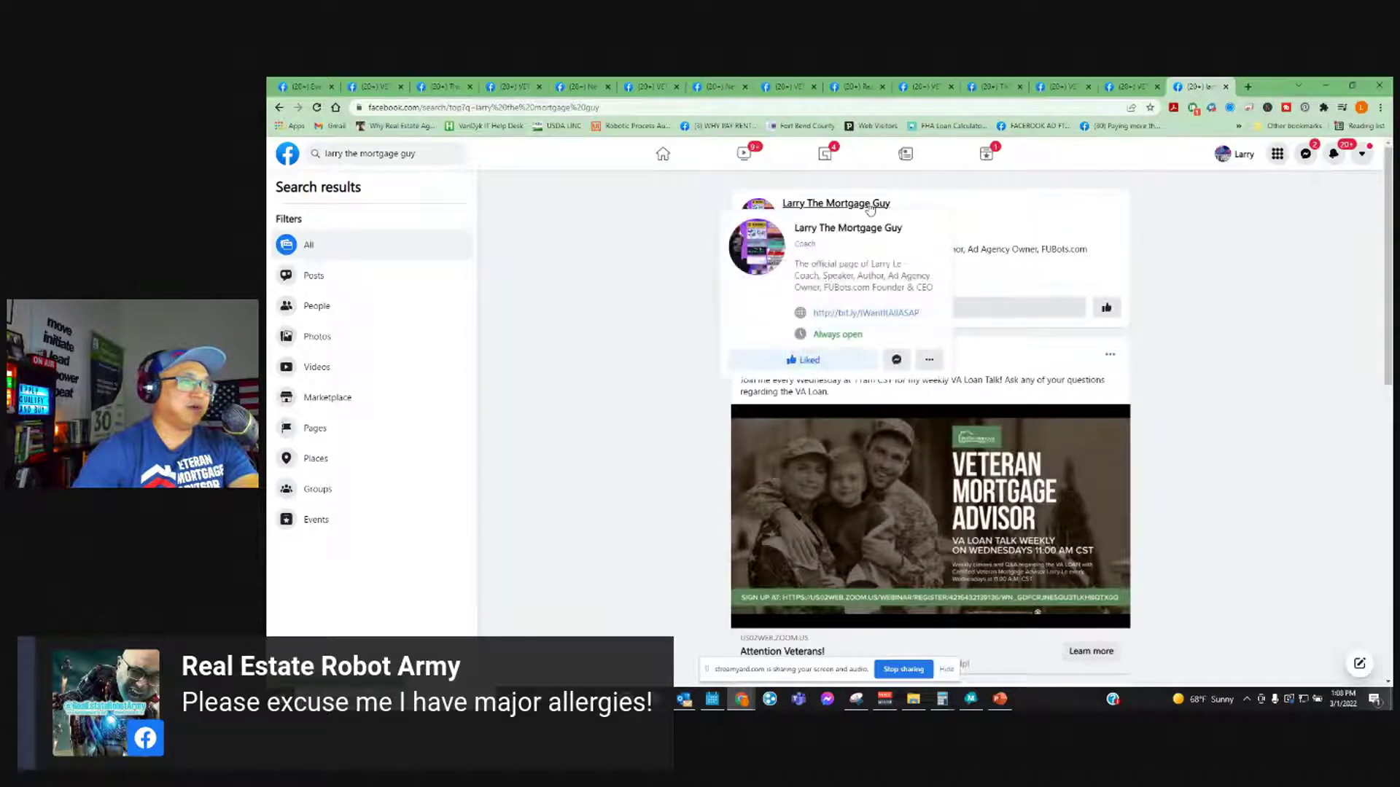
left_click(869, 208)
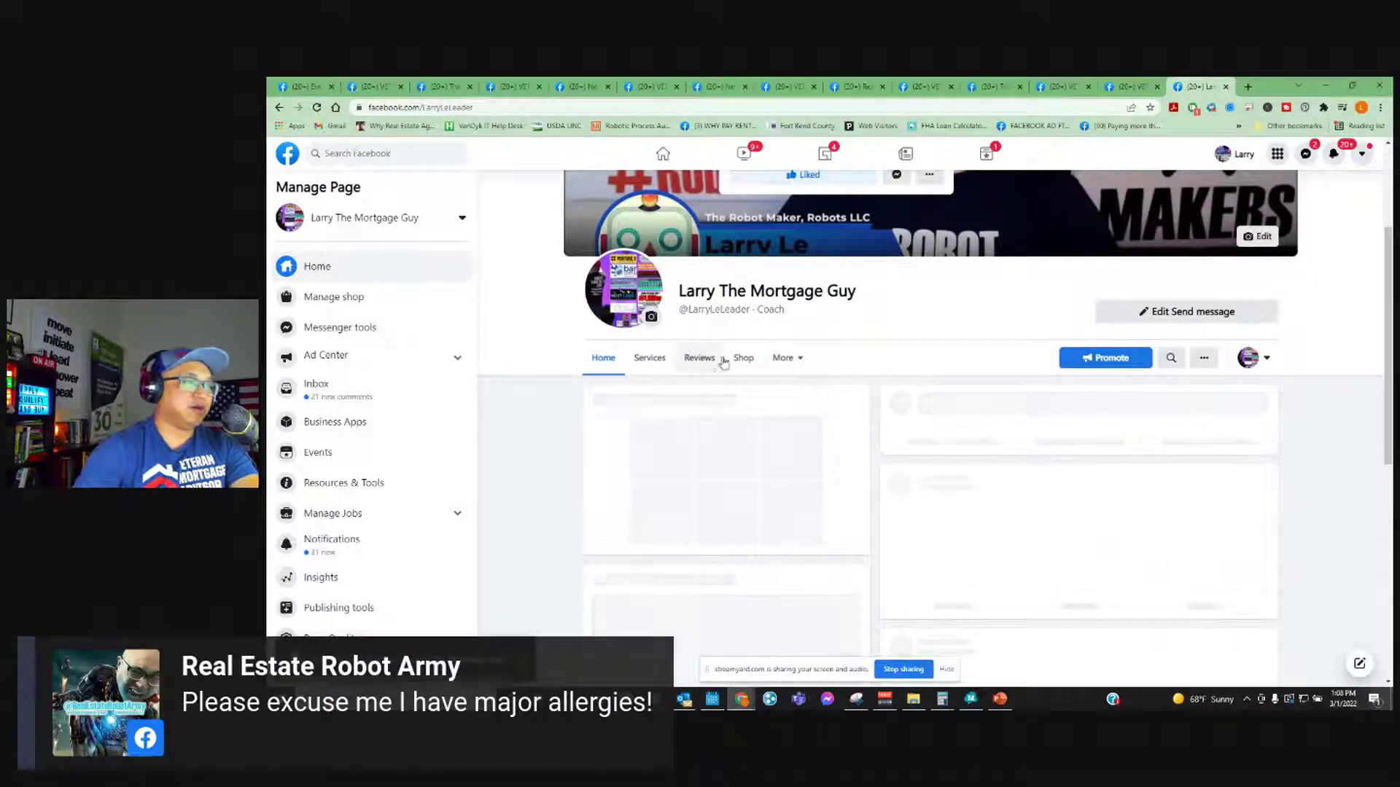
- Look over the coach page's upcoming and past events, and examine its home content including Insights and the About details
left_click(792, 362)
left_click(787, 436)
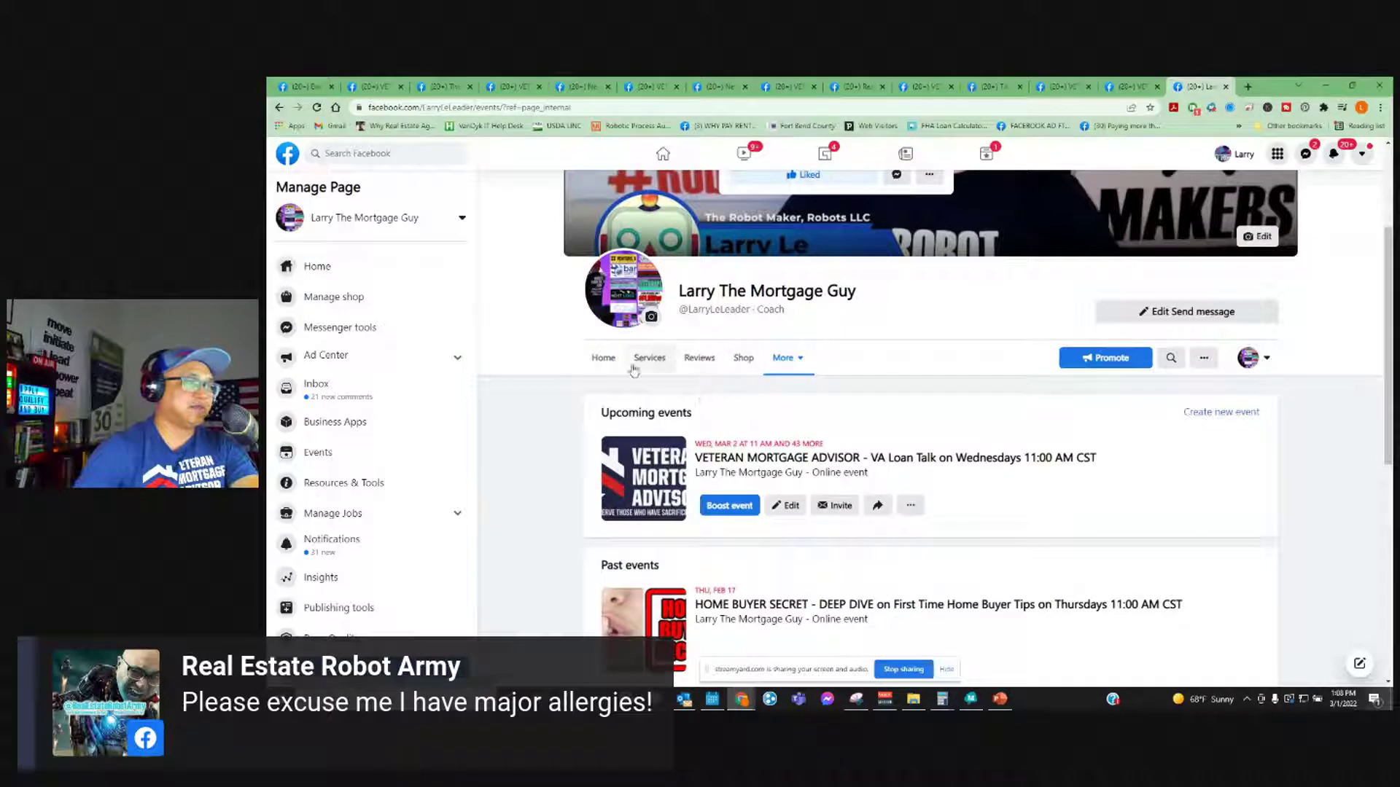
left_click(611, 364)
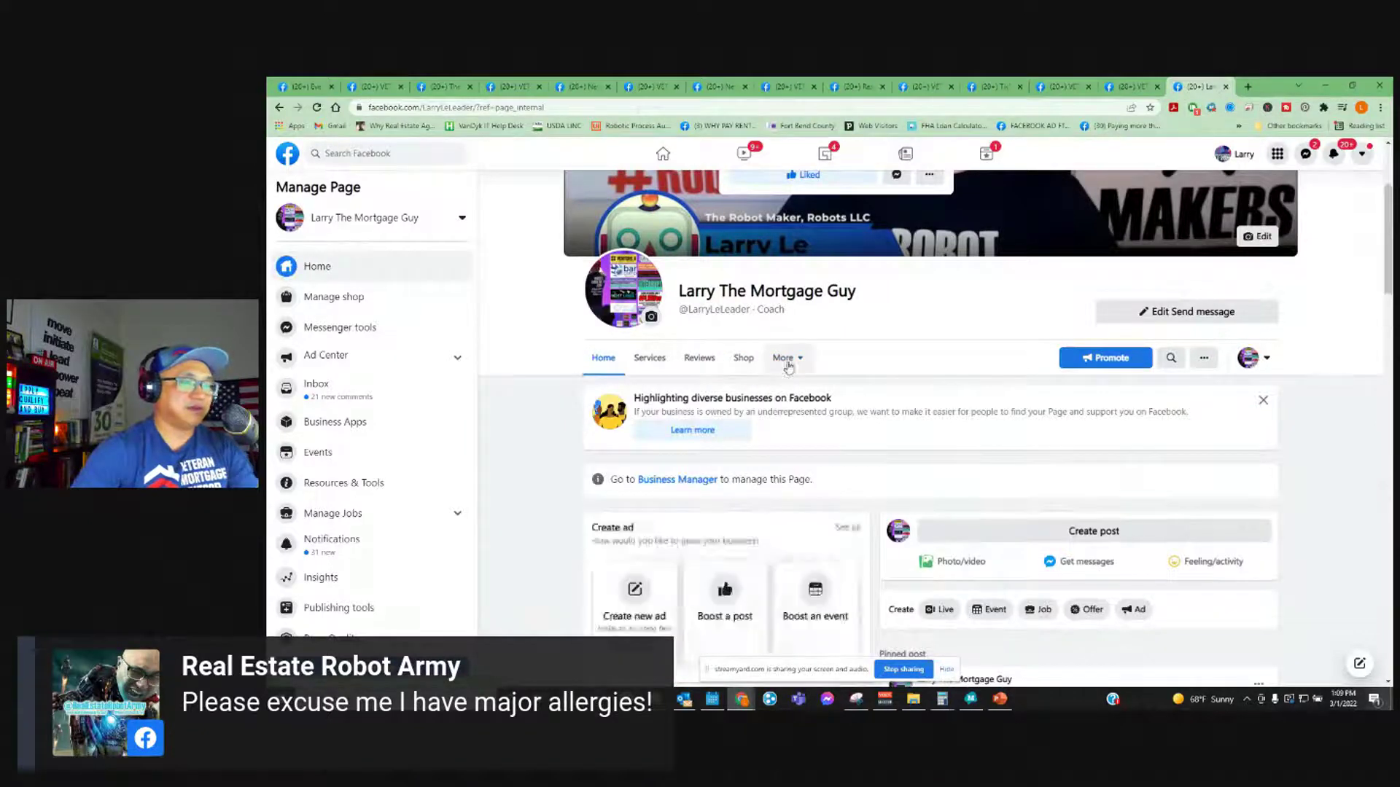
scroll(794, 364, "down", 5)
scroll(795, 364, "down", 6)
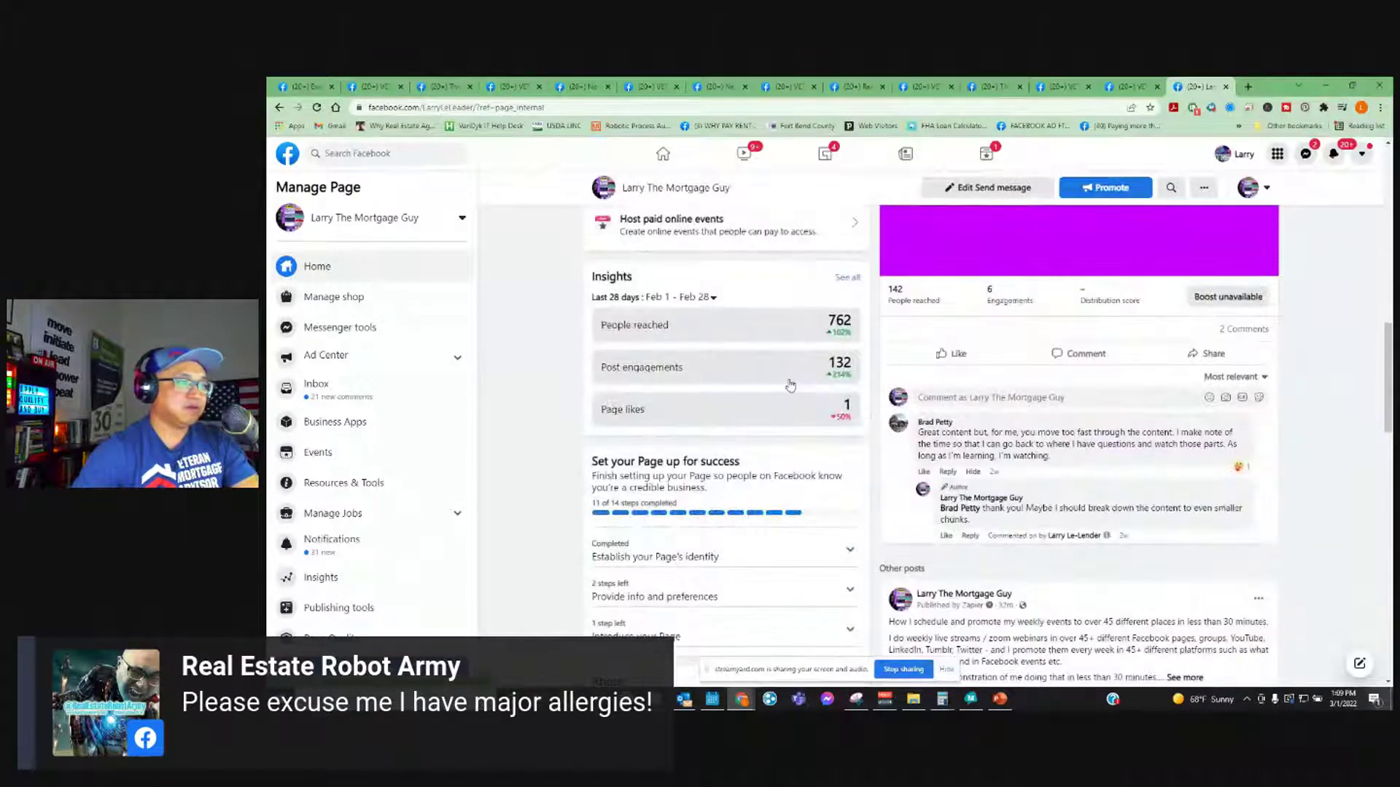
scroll(790, 384, "down", 1)
scroll(791, 384, "down", 10)
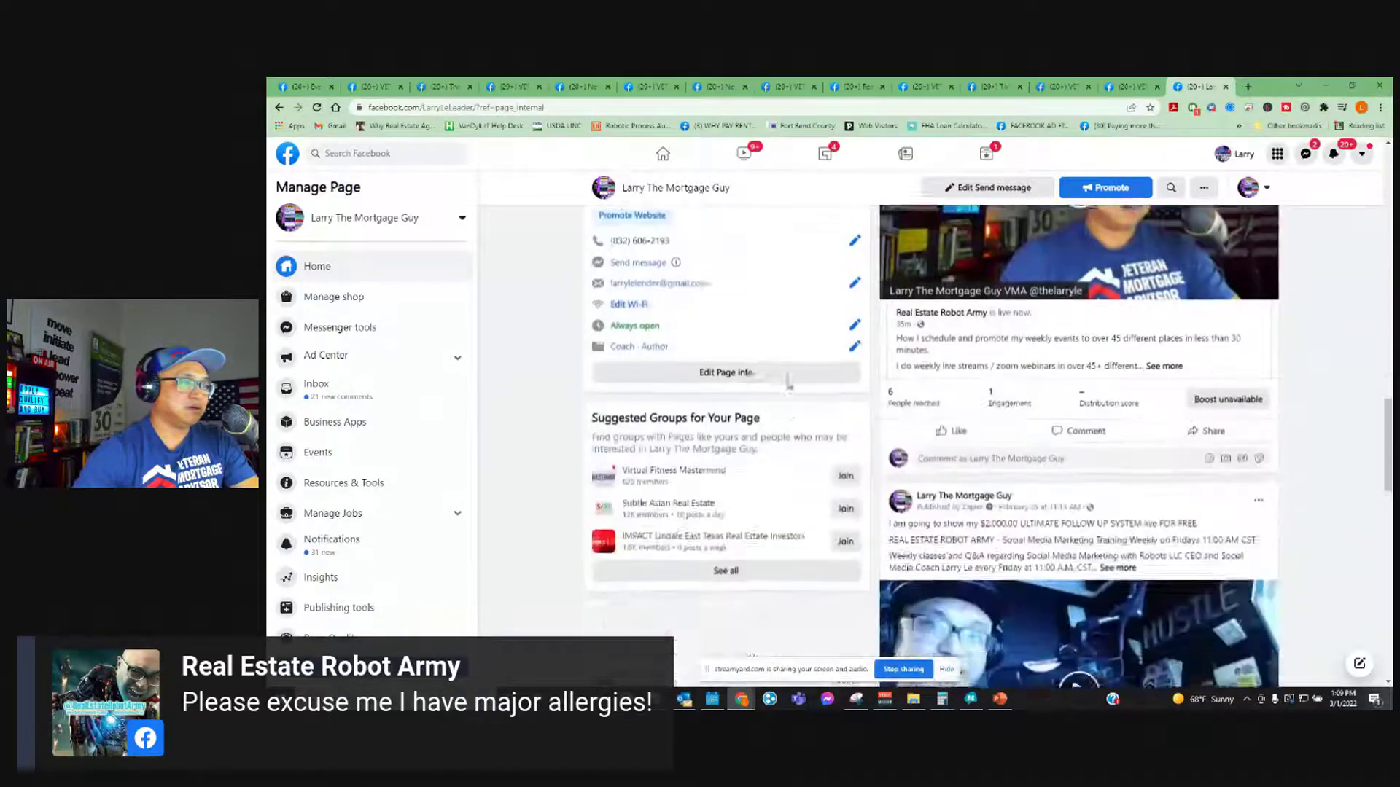
scroll(780, 396, "up", 4)
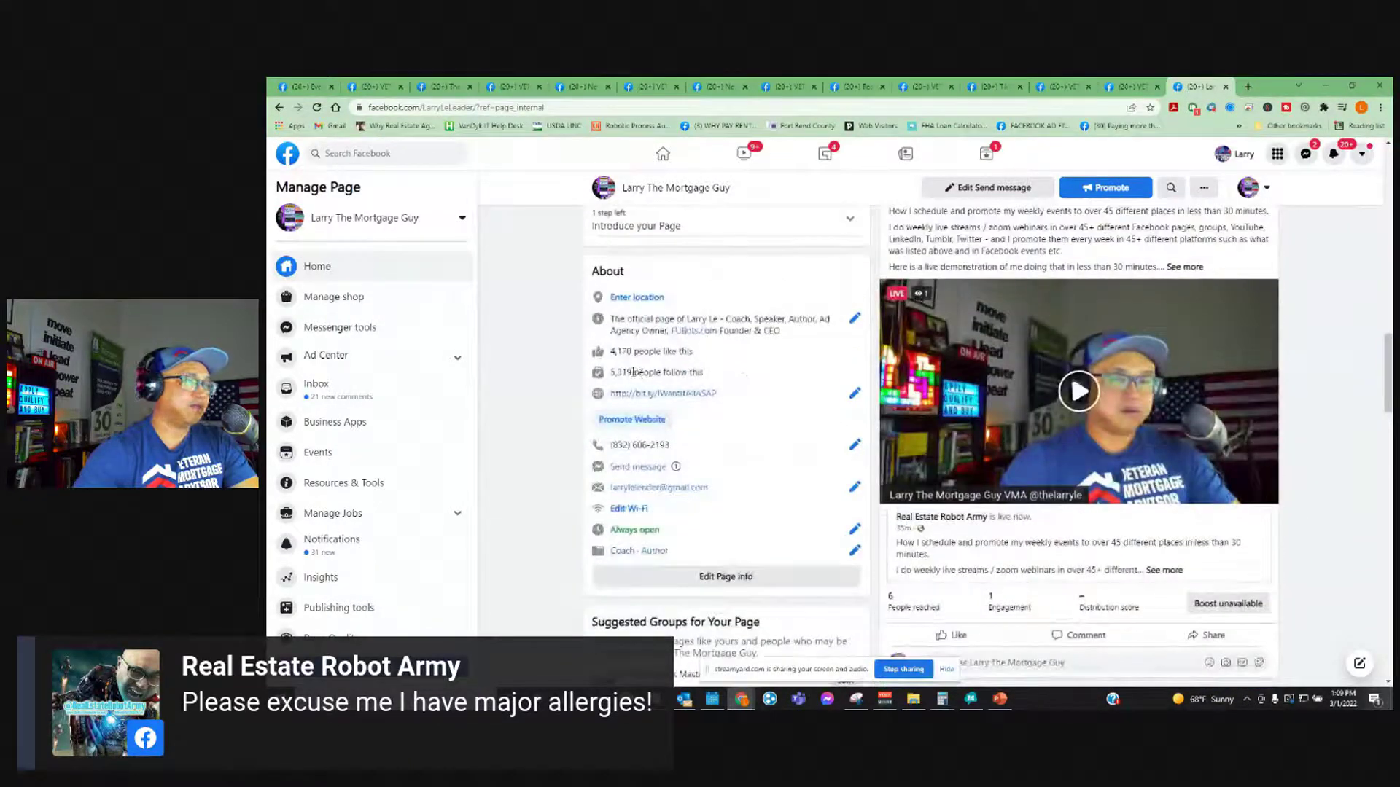
scroll(529, 419, "up", 10)
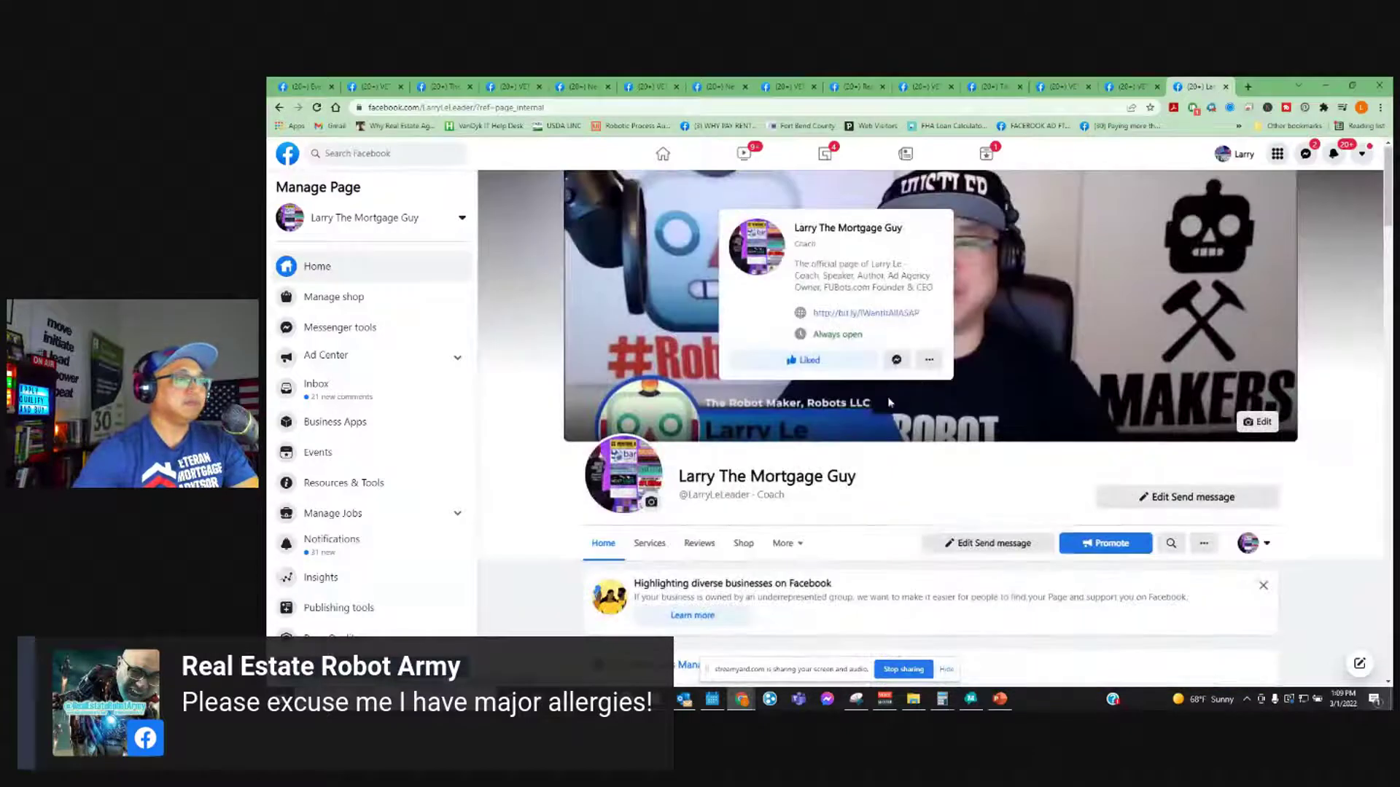
- Open the upcoming "VETERAN MORTGAGE ADVISOR - VA Loan Talk on Wednesdays 11:00 AM CST" event from the page's events and show its discussion
left_click(783, 543)
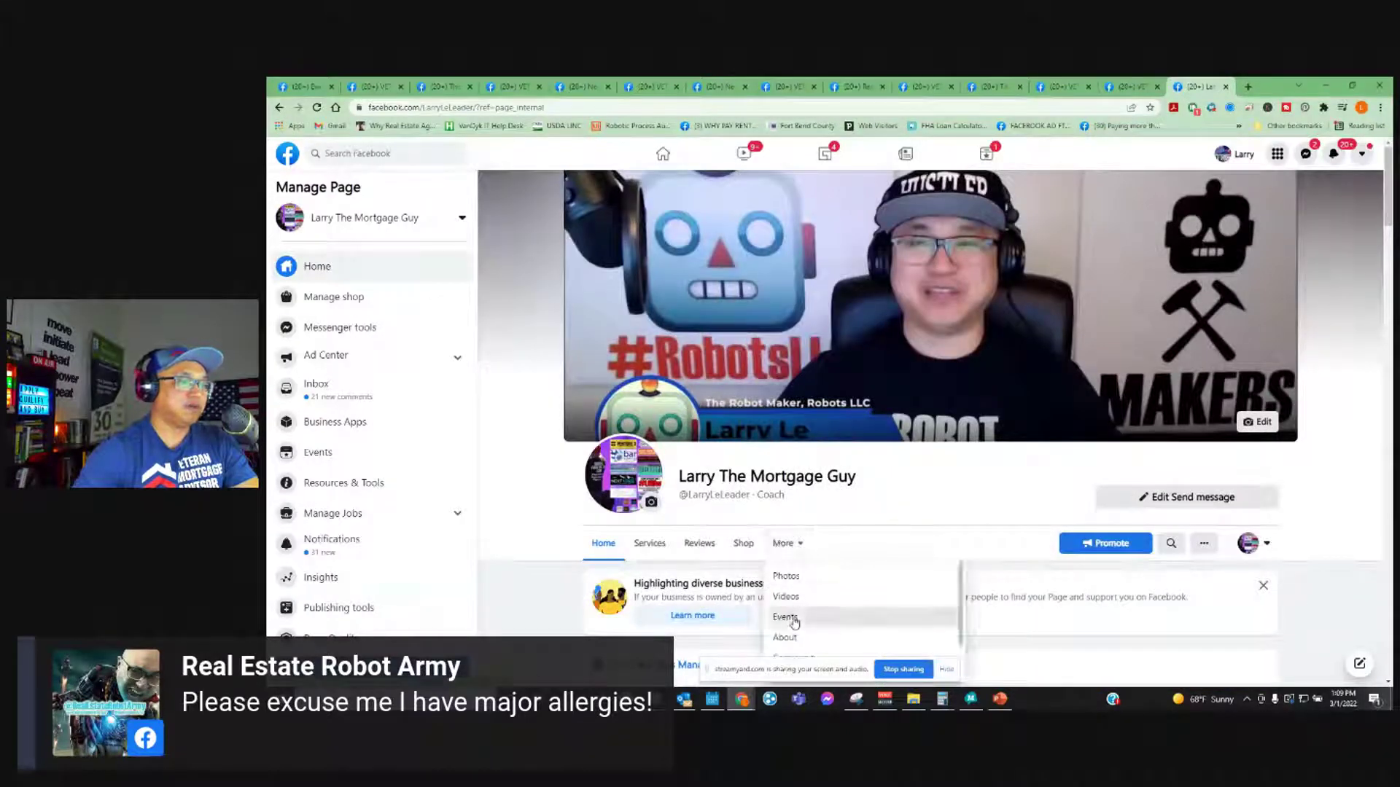
left_click(785, 618)
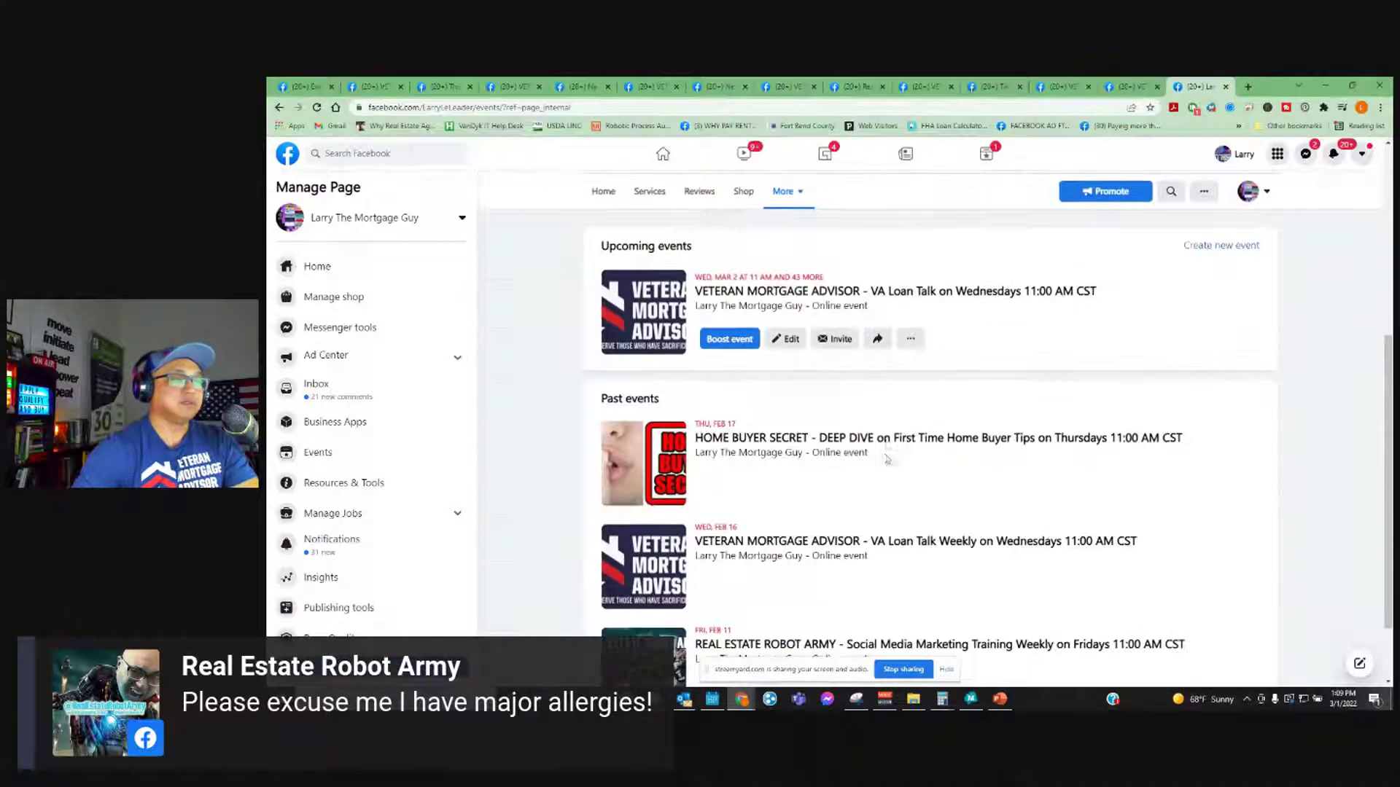
left_click(726, 294)
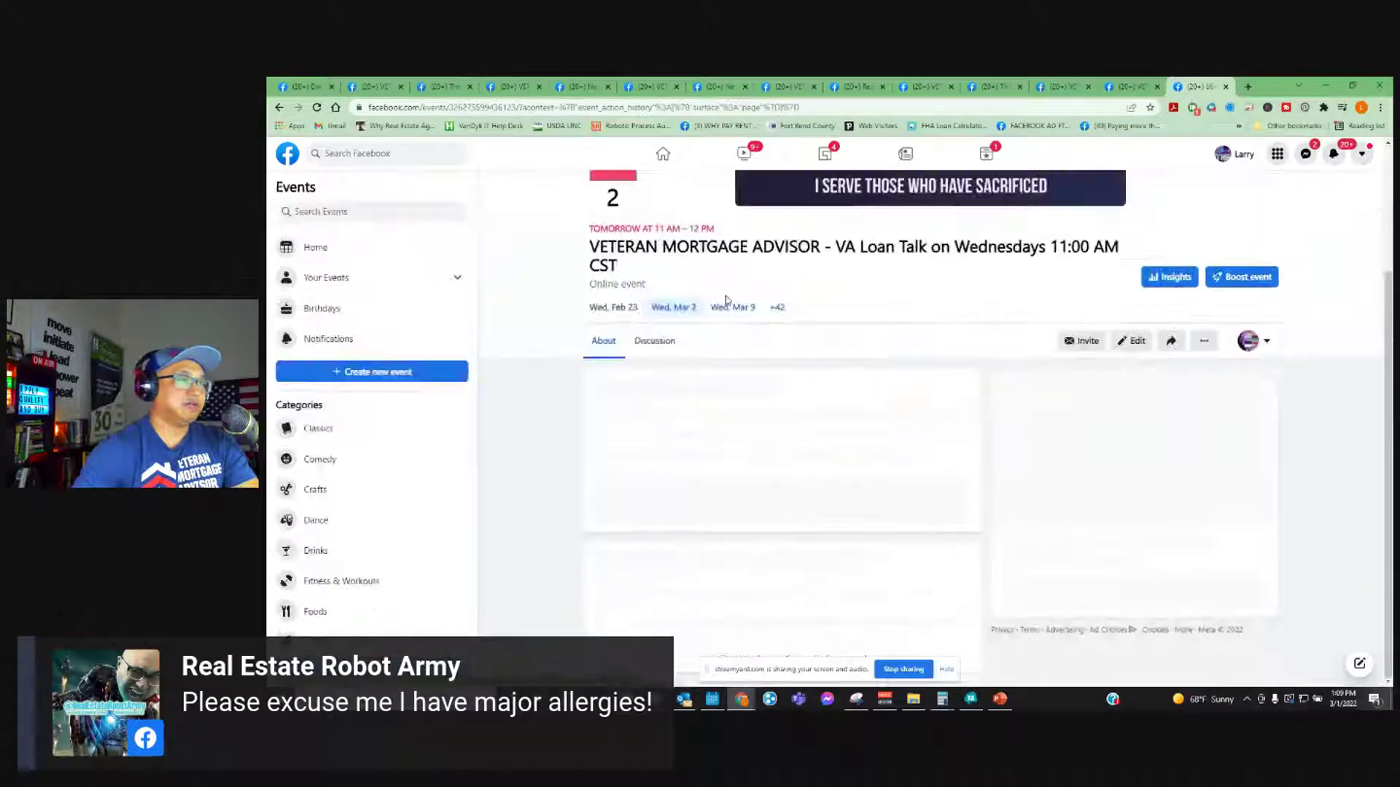
scroll(748, 461, "down", 3)
scroll(736, 445, "up", 3)
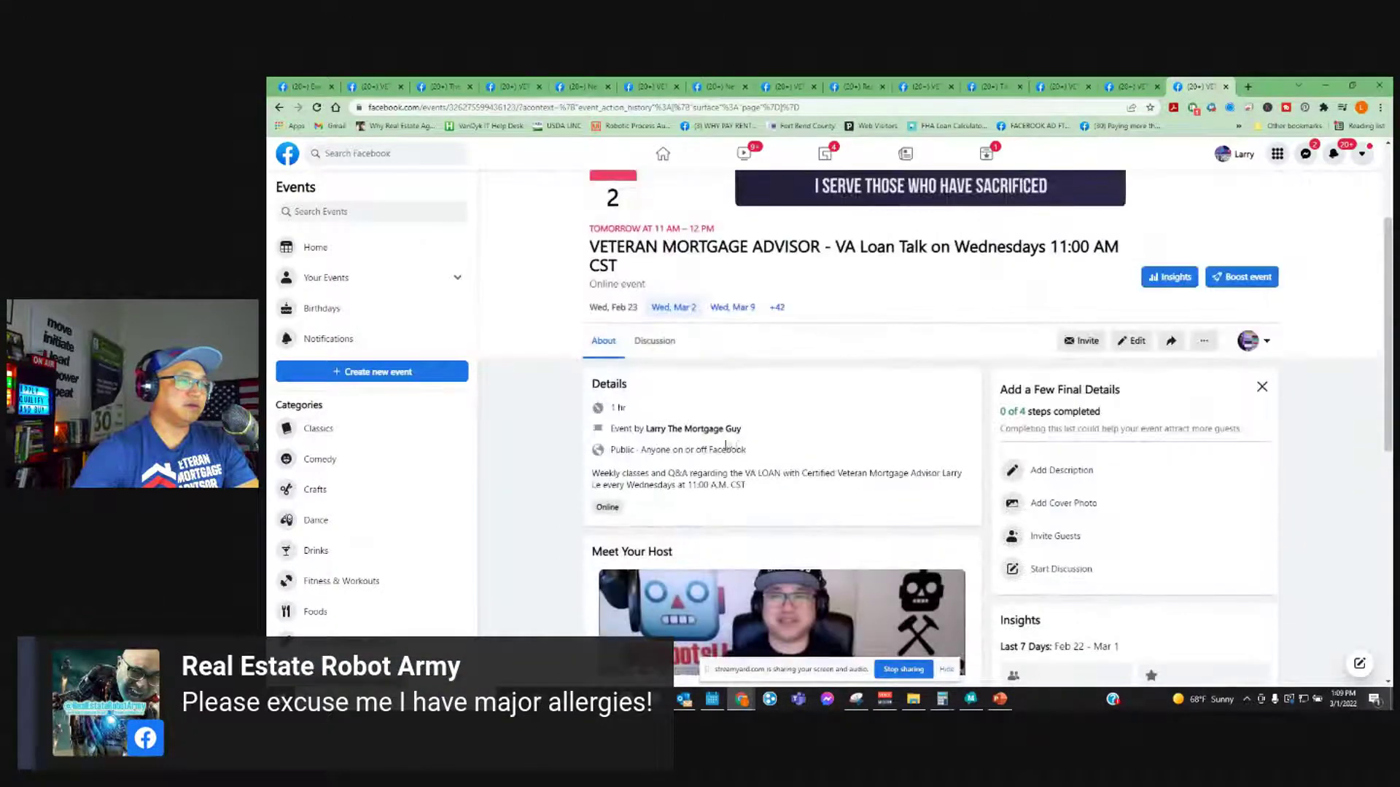
left_click(655, 340)
- Copy the "Myths about what FEES Sellers must pay for a VA Loan BUSTED!" headline from the Agent Training Group post again and return to the coach page's event
left_click(440, 89)
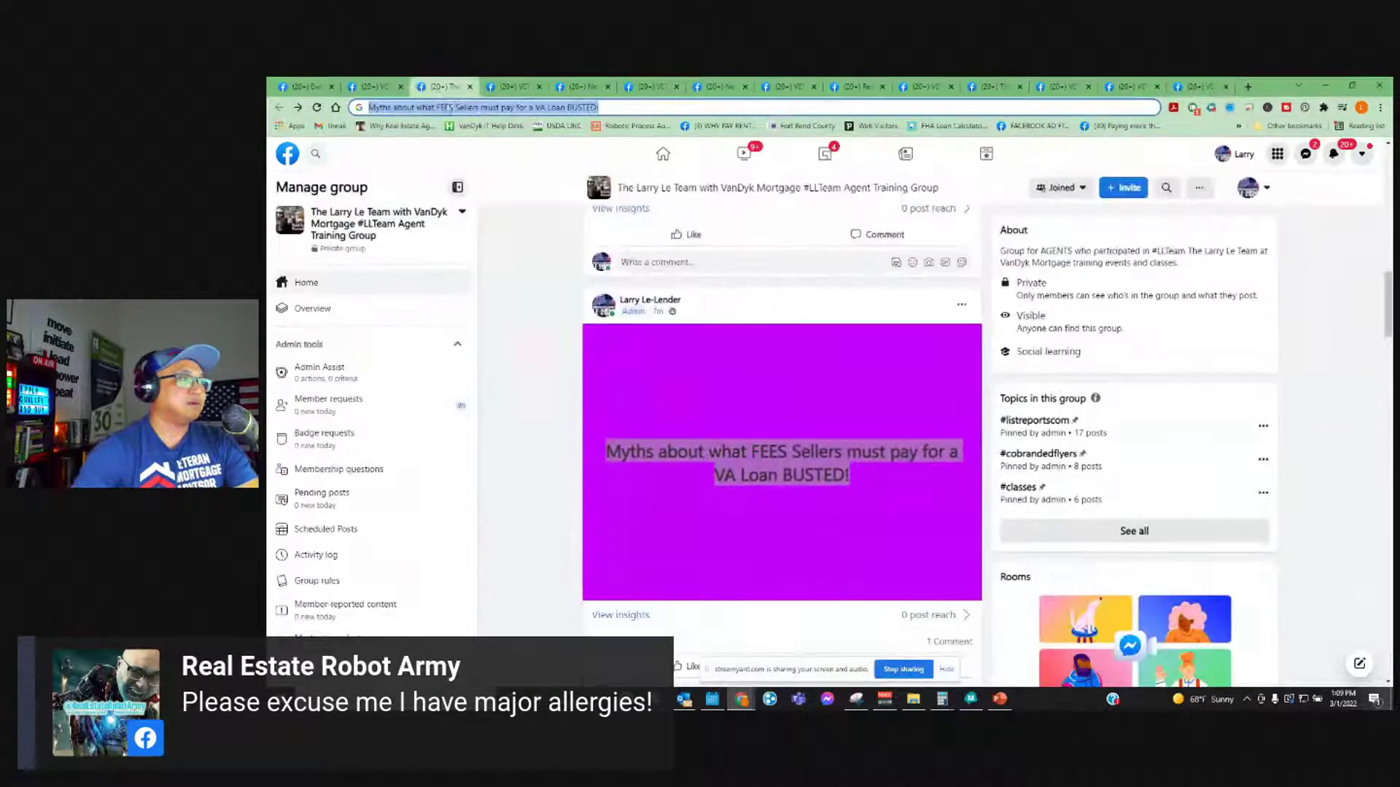
right_click(704, 446)
key("Escape")
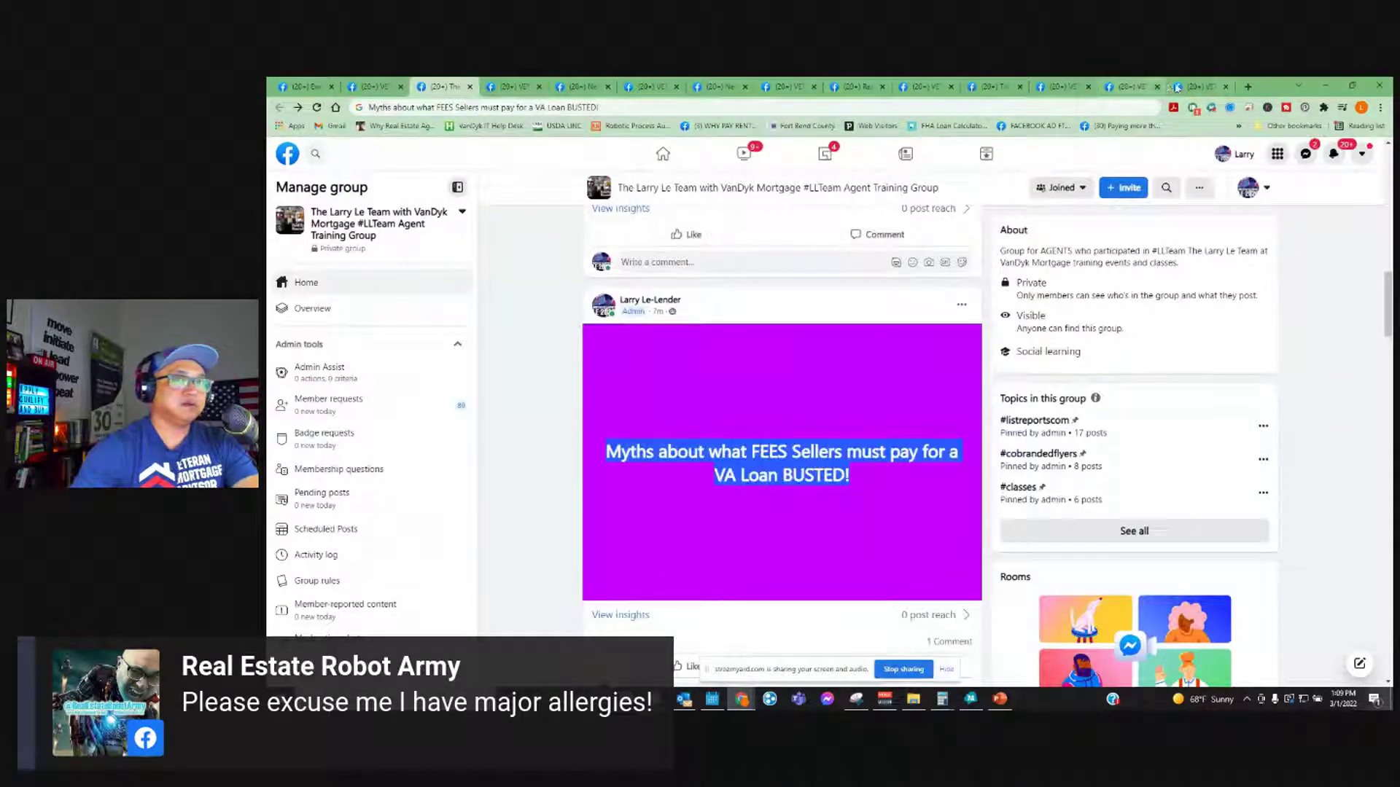
left_click(1199, 87)
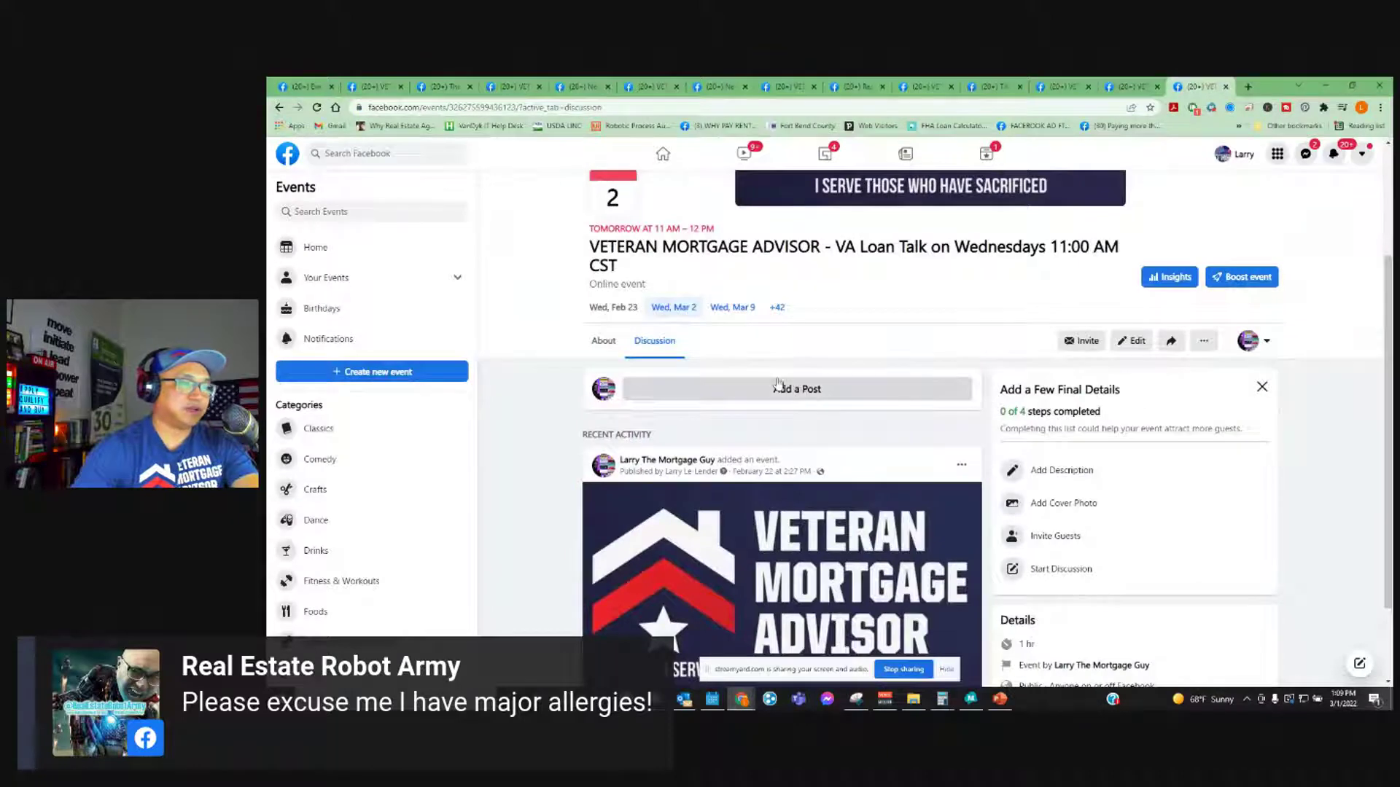
- Publish "Myths about what FEES Sellers must pay for a VA Loan BUSTED!" on a solid purple background in the coach page's event discussion
left_click(787, 389)
type("Myths about what FEES Sellers must pay for a VA Loan BUSTED!")
left_click(696, 448)
left_click(934, 452)
scroll(737, 364, "down", 2)
left_click(714, 317)
left_click(810, 574)
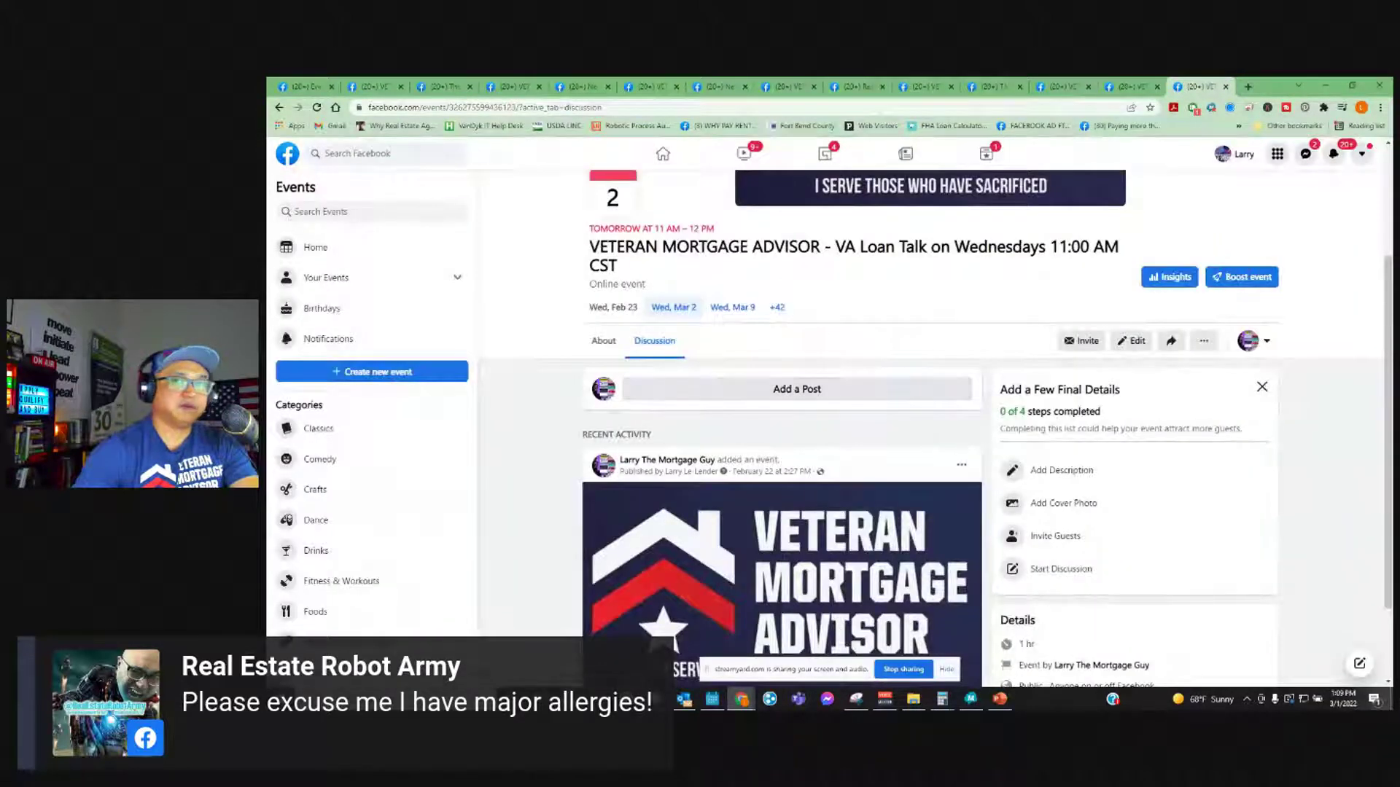
- Examine pages 1, 2 and 4 of Zoom's source tracking links and move the Zoom window clear of the Facebook event
key("alt+Tab")
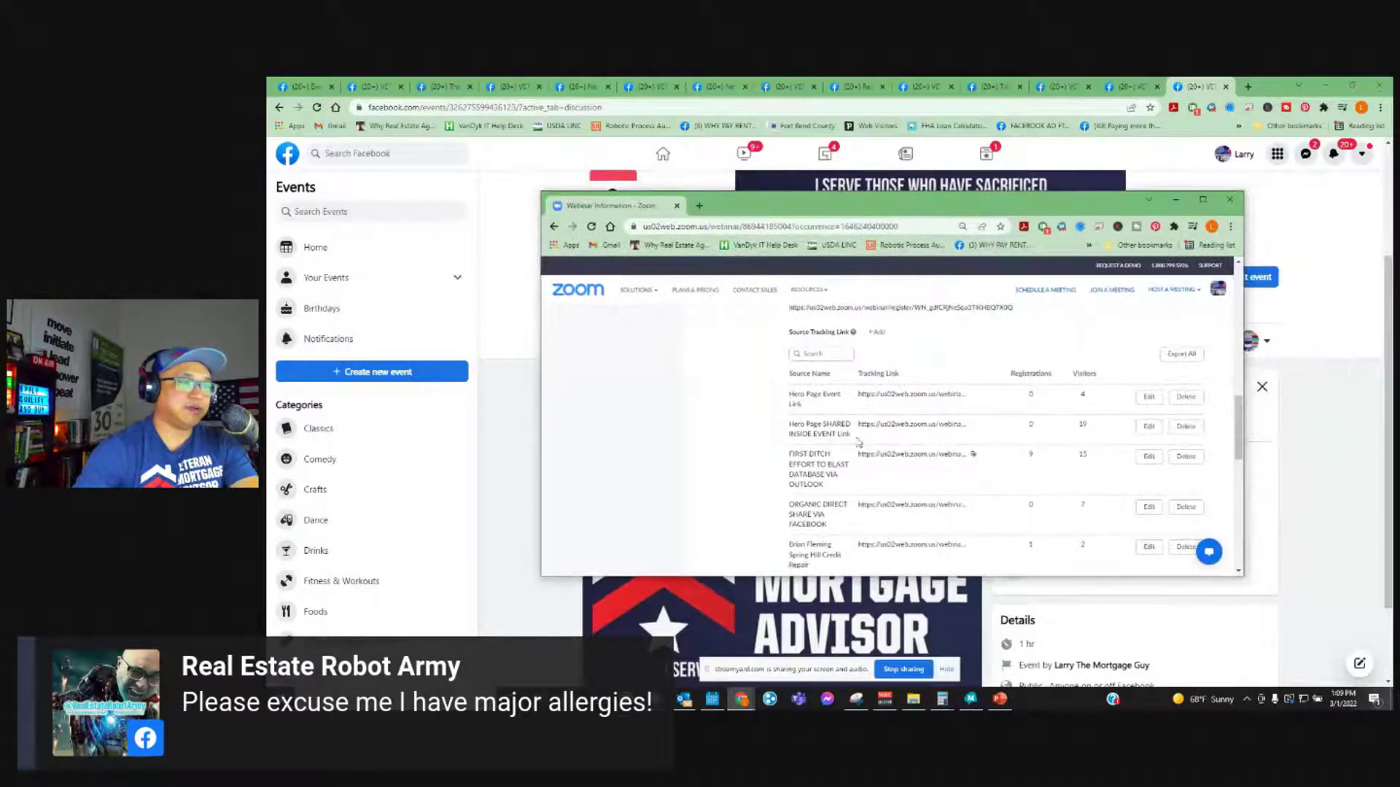
scroll(831, 391, "down", 4)
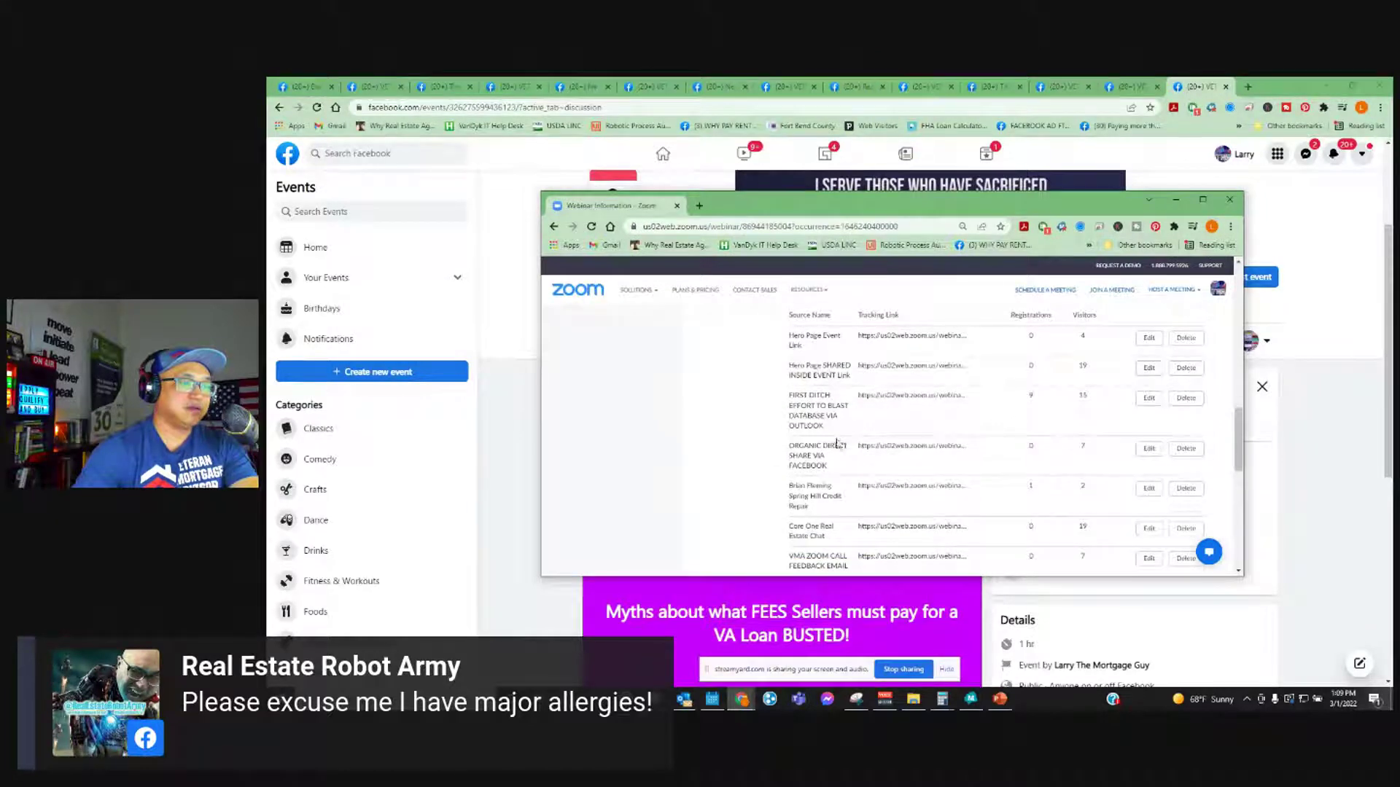
scroll(825, 467, "down", 3)
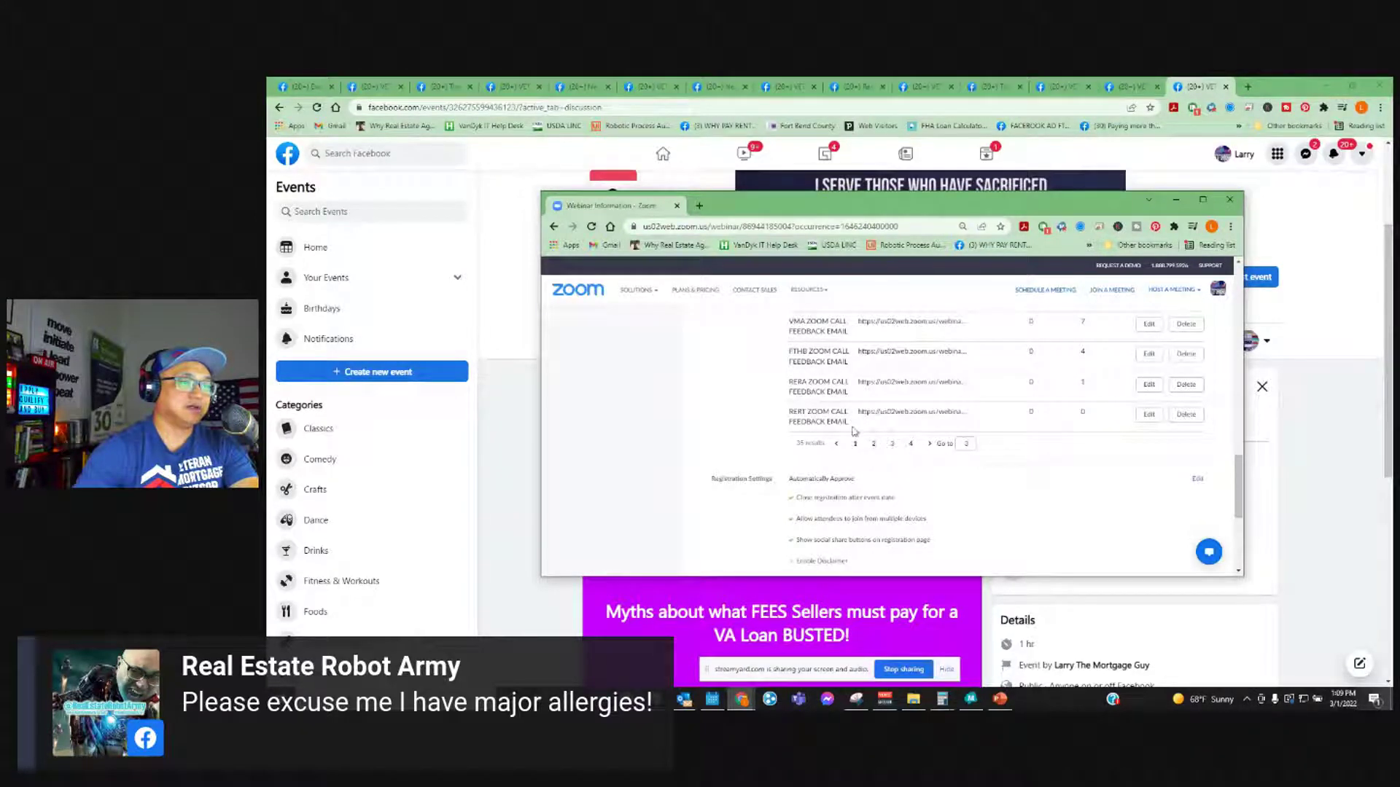
left_click(874, 443)
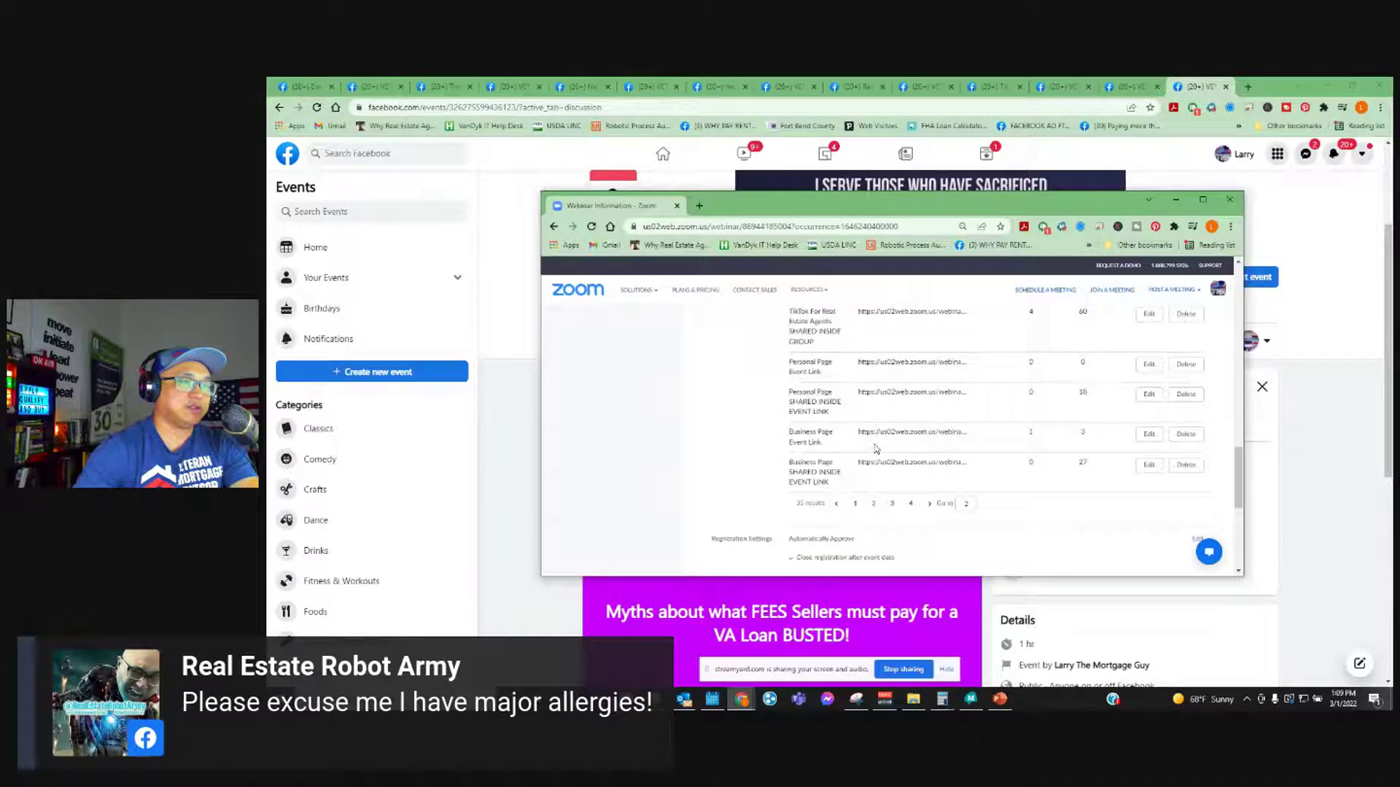
left_click(916, 508)
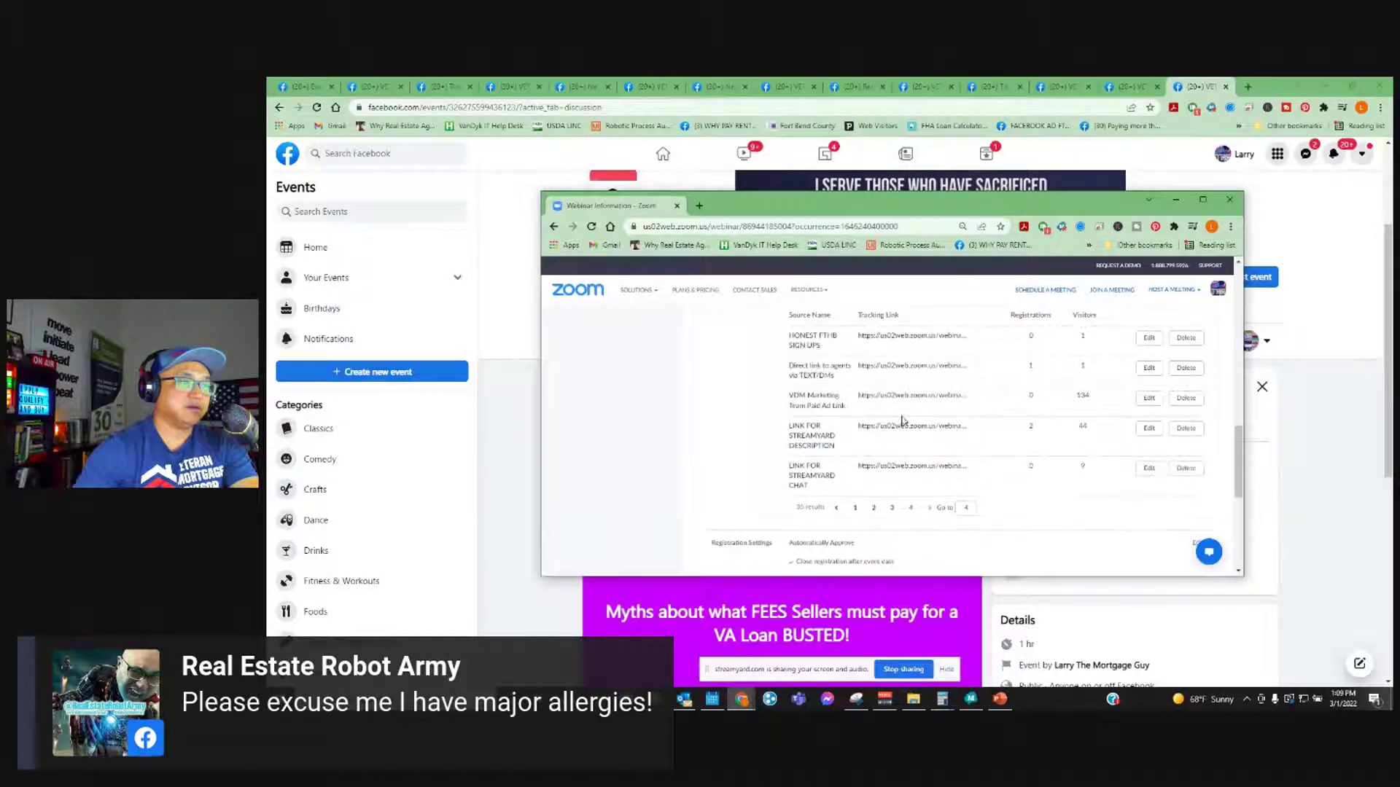
scroll(902, 421, "up", 1)
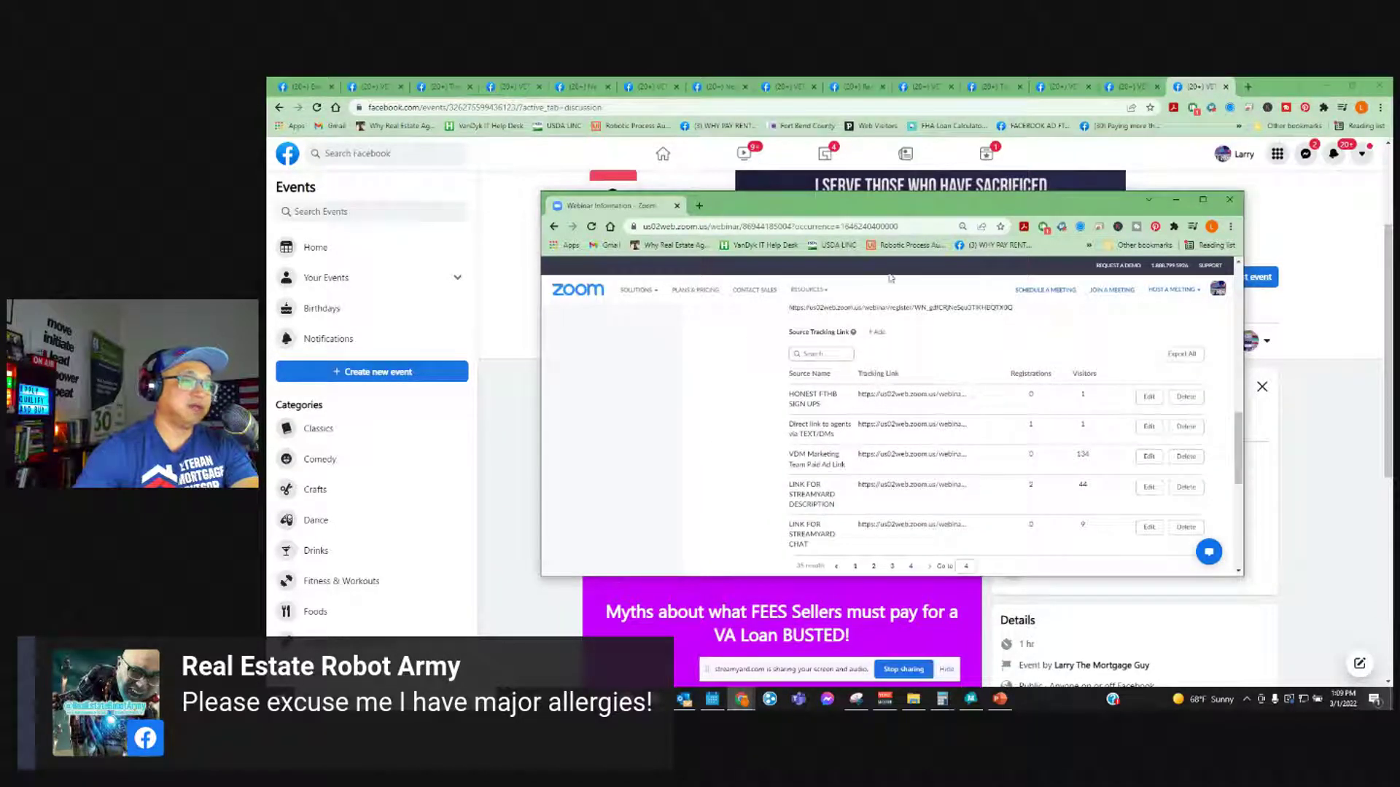
left_click_drag(912, 207, 1399, 213)
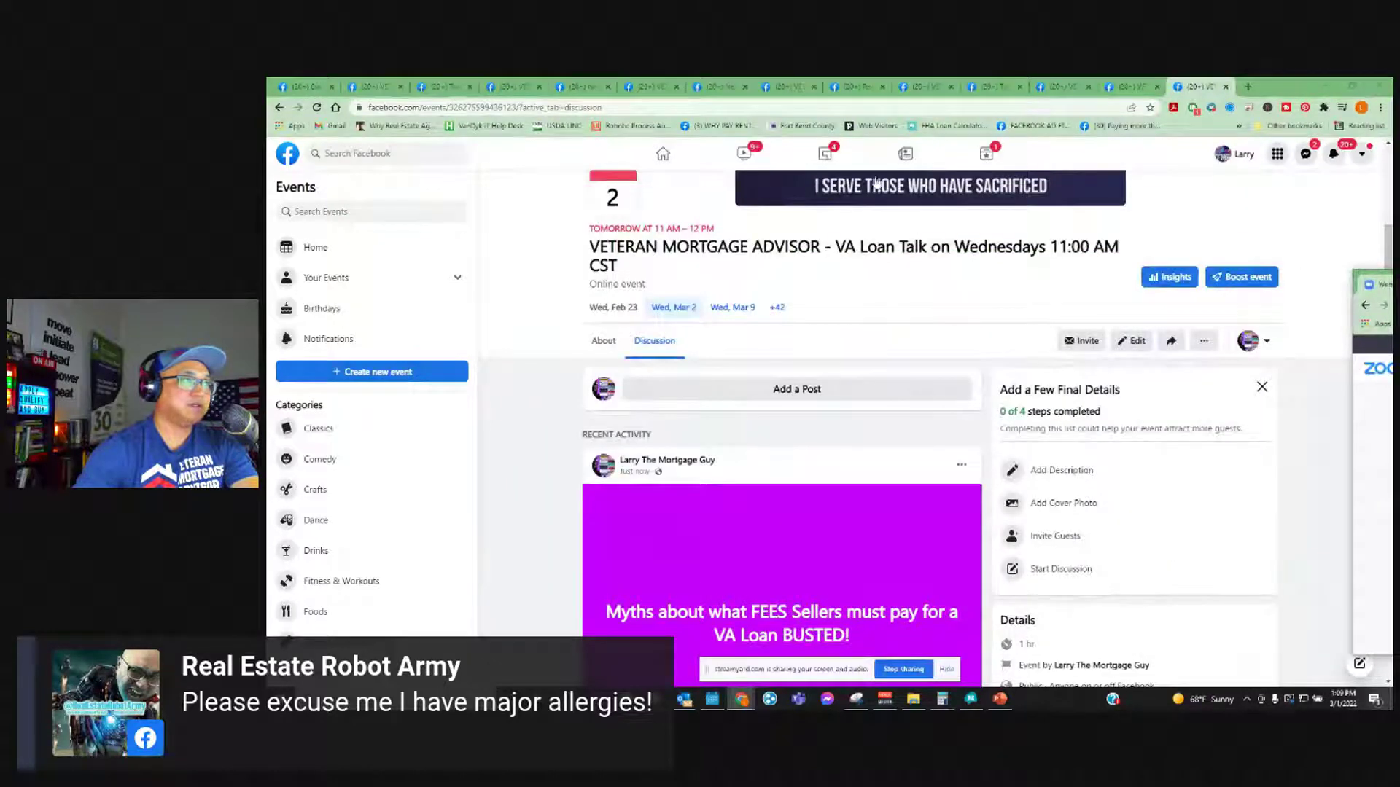
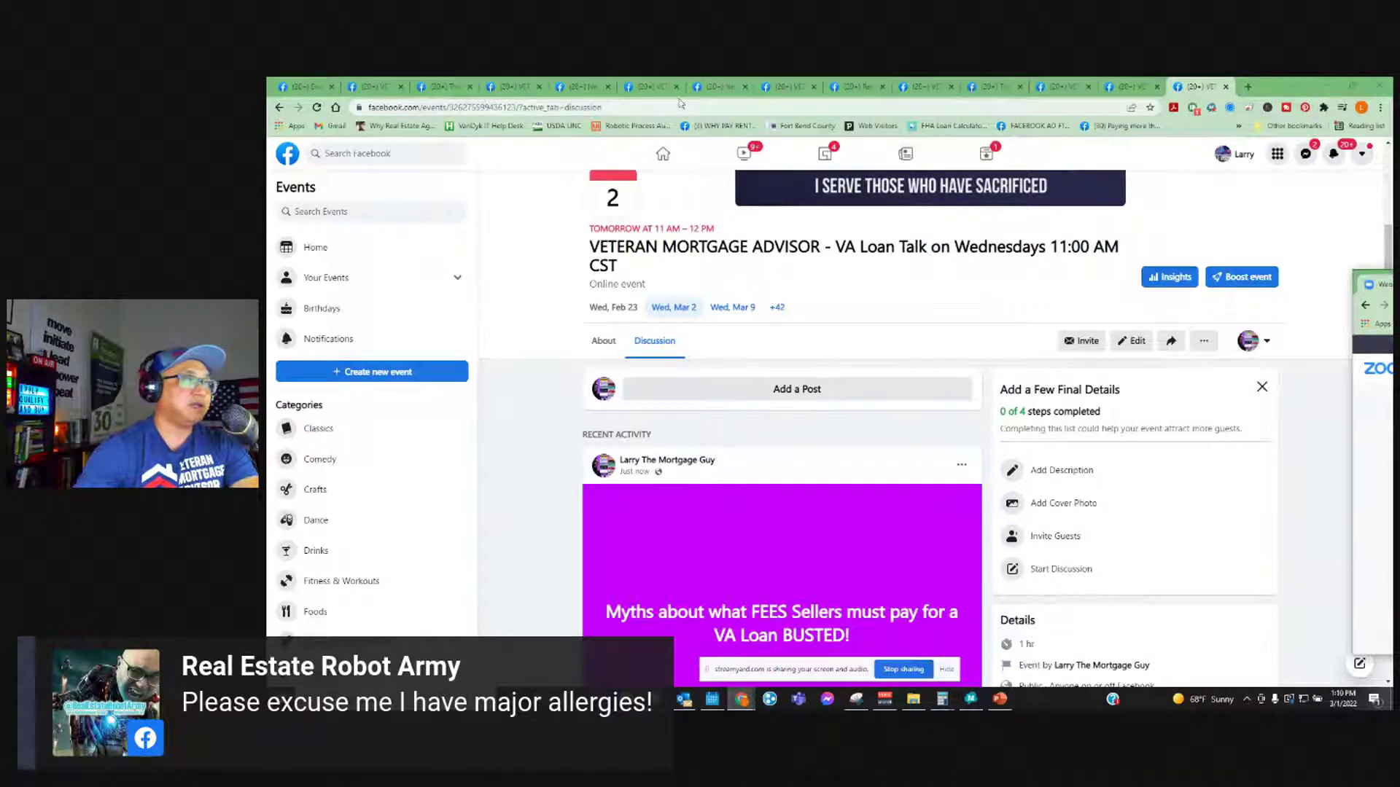
- Share the "VA Loan Talk Weekly on Wednesdays 11:00 AM CST" event as a public post to the VanDyk Mortgage #LLTeam page
left_click(1130, 87)
scroll(829, 370, "up", 3)
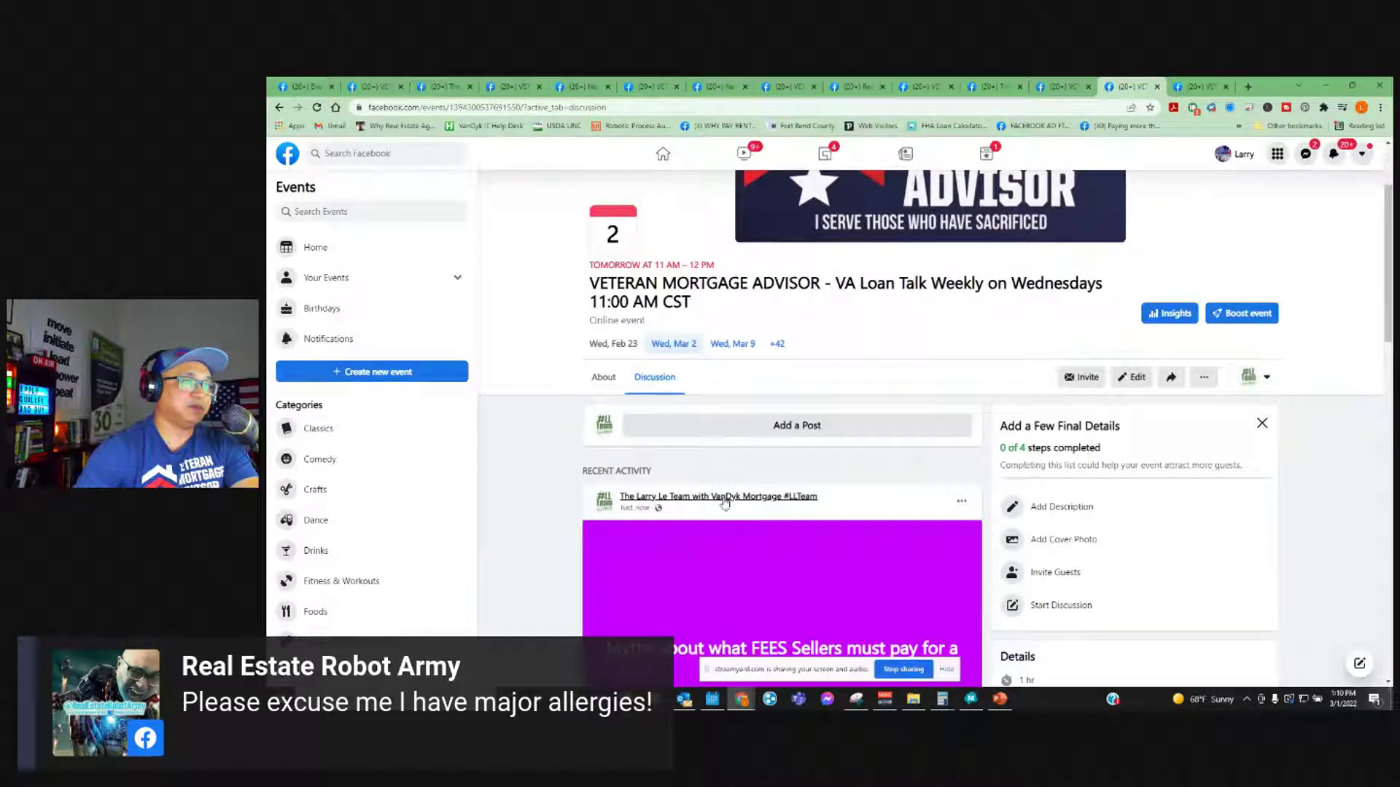
mouse_move(721, 499)
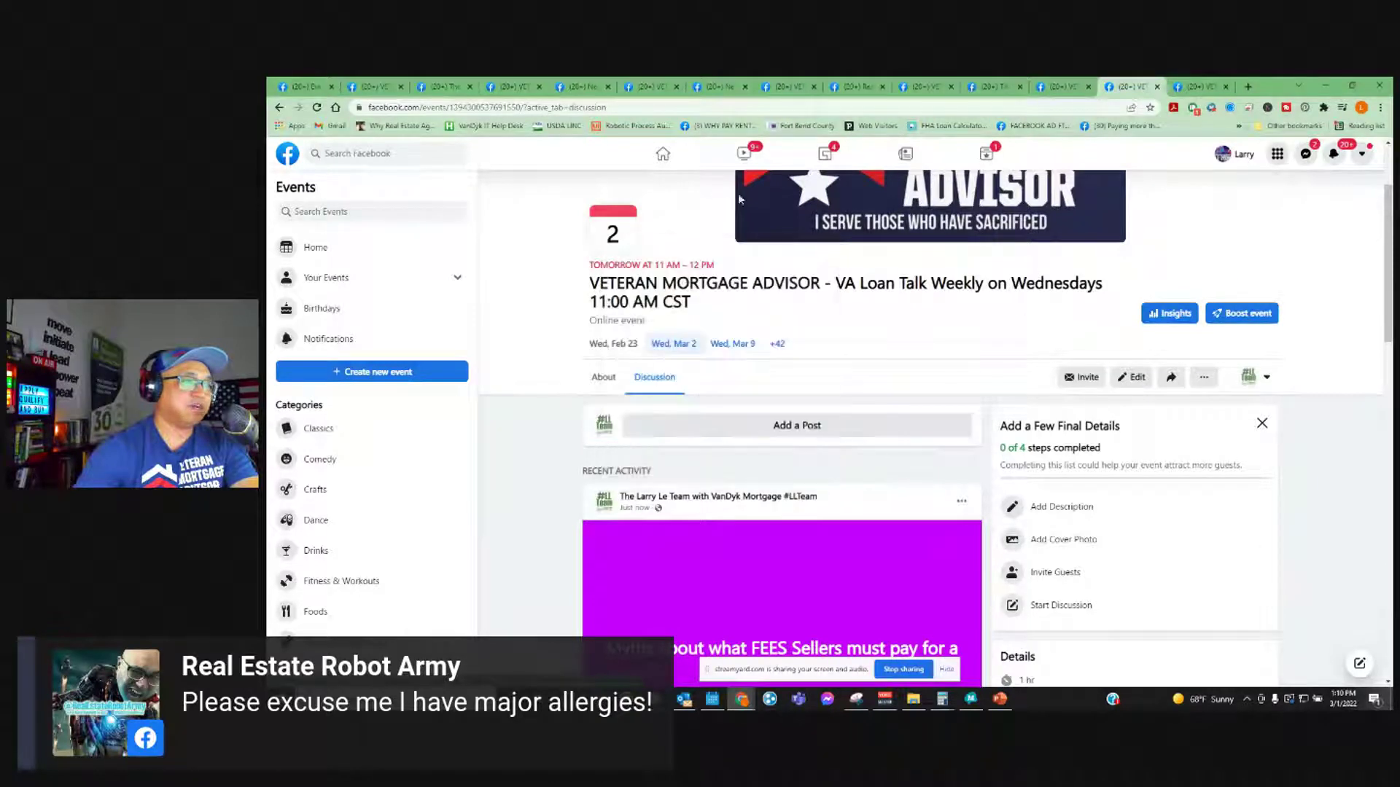
left_click(1172, 378)
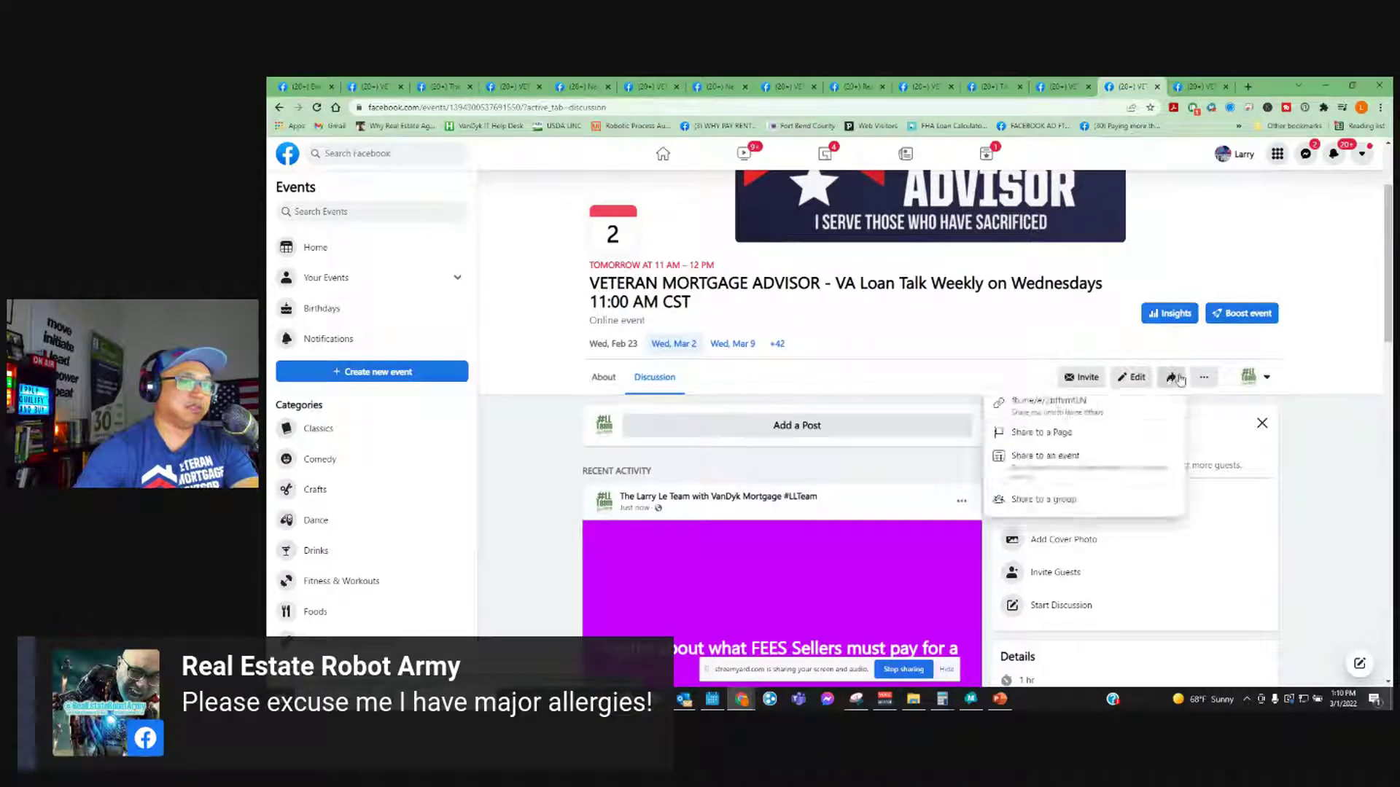
left_click(1057, 435)
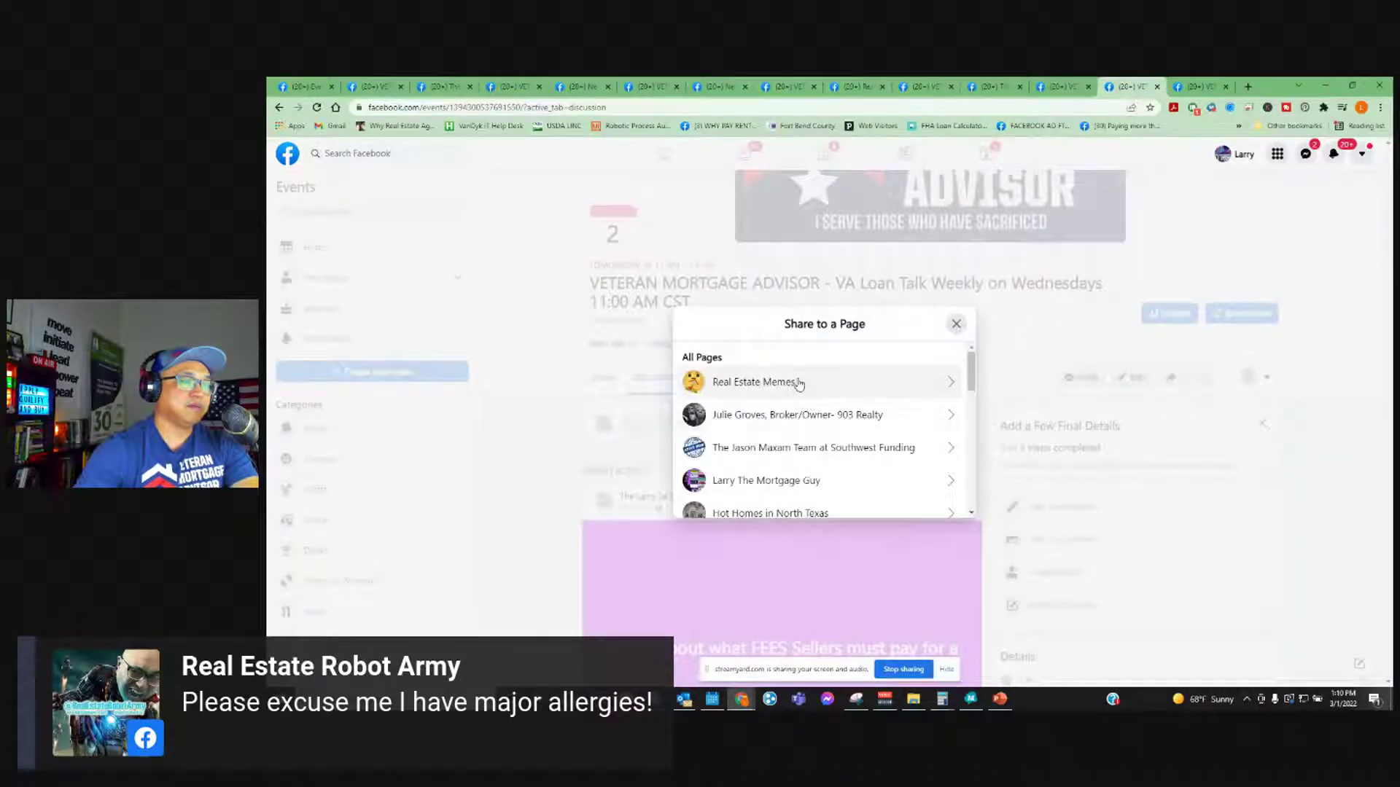
scroll(803, 448, "down", 3)
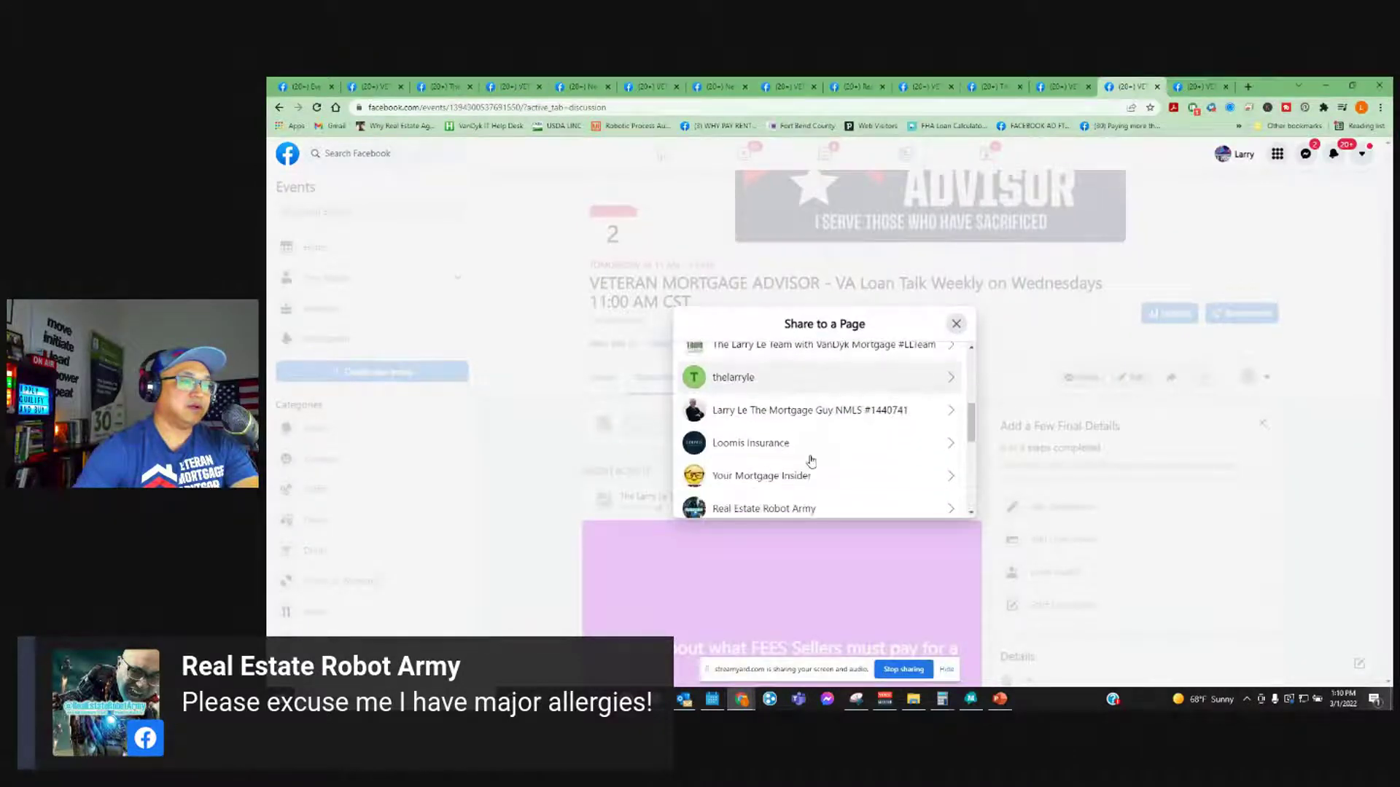
left_click(793, 406)
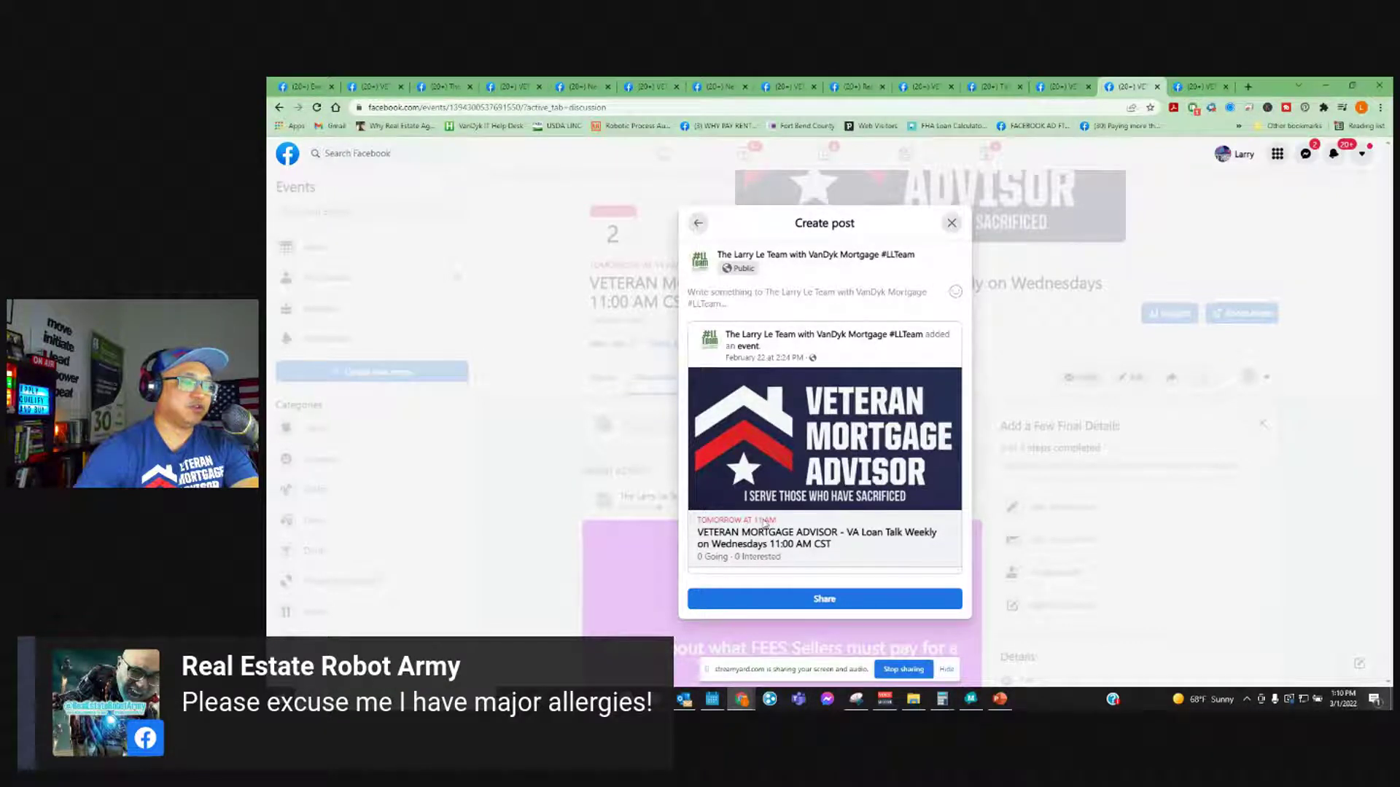
left_click(827, 602)
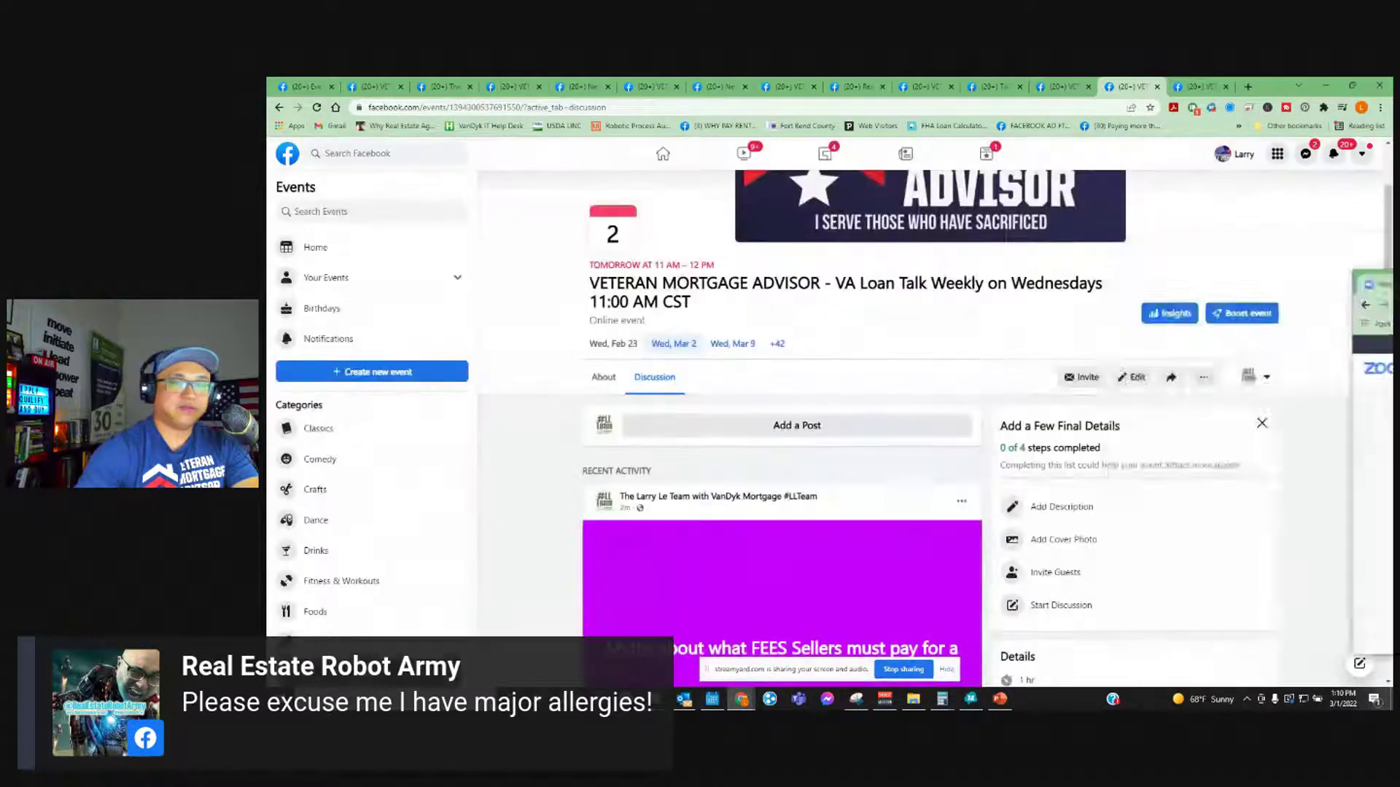
- Switch to Zoom, find the Personal Page Event Link on page 2 of the source tracking links and select its name
key("alt+Tab")
left_click(996, 571)
scroll(984, 533, "down", 2)
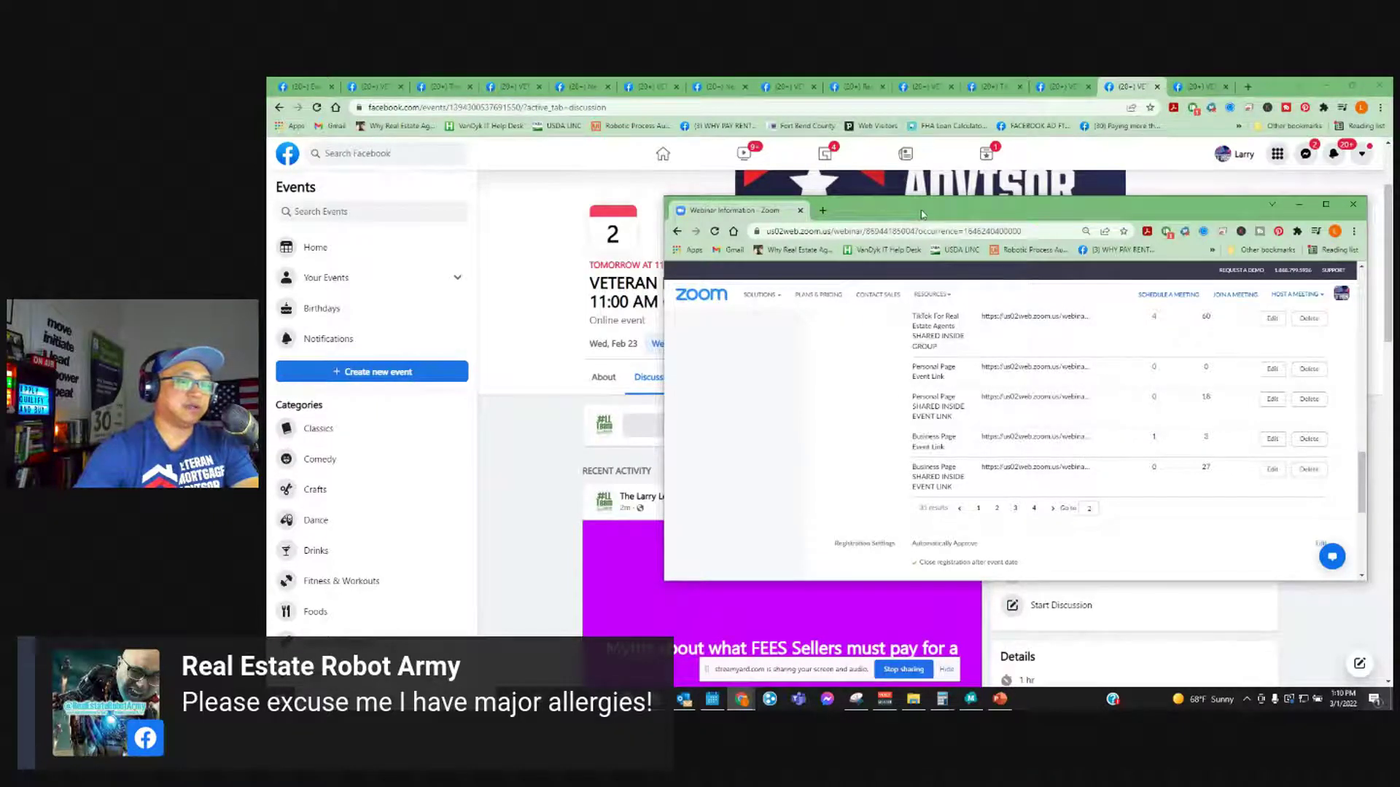
left_click_drag(921, 213, 793, 198)
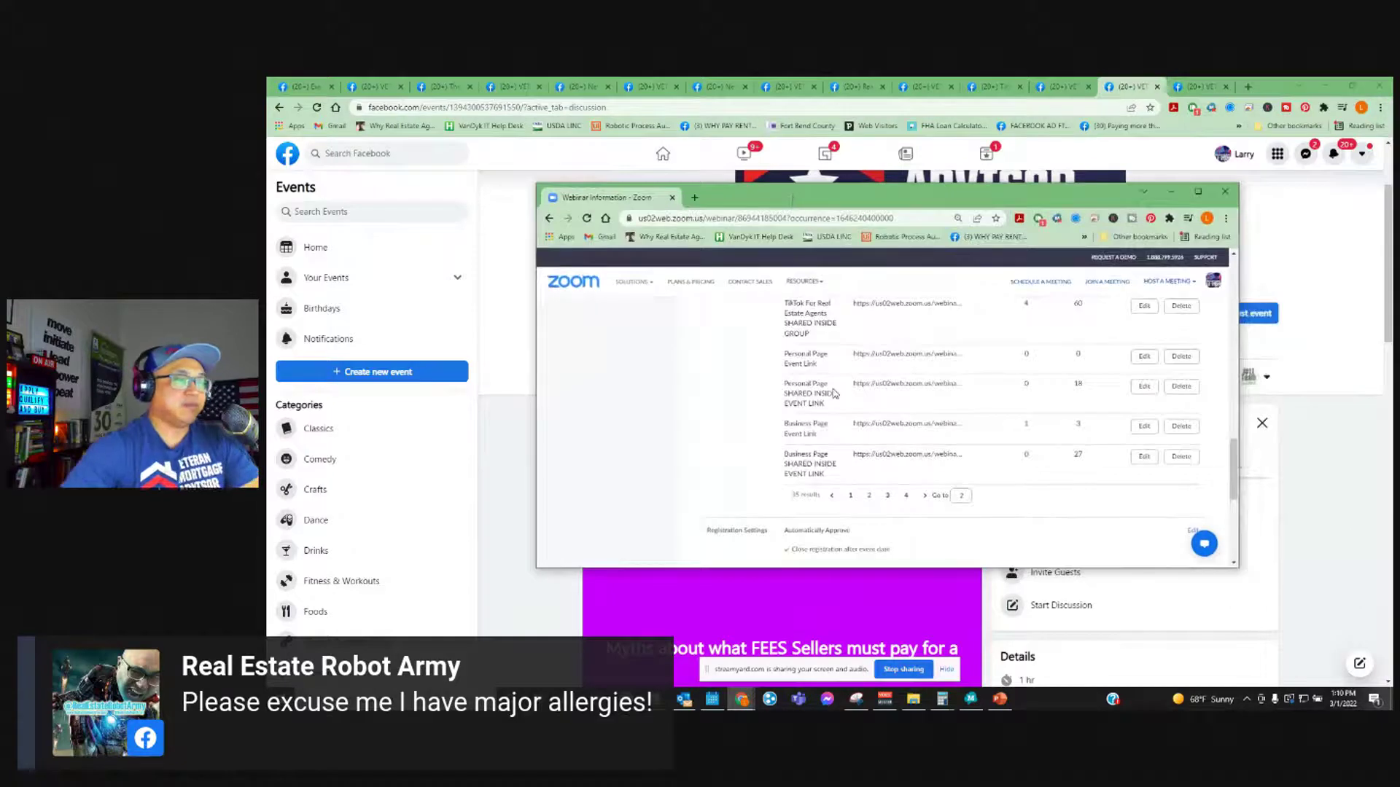
left_click_drag(822, 367, 785, 355)
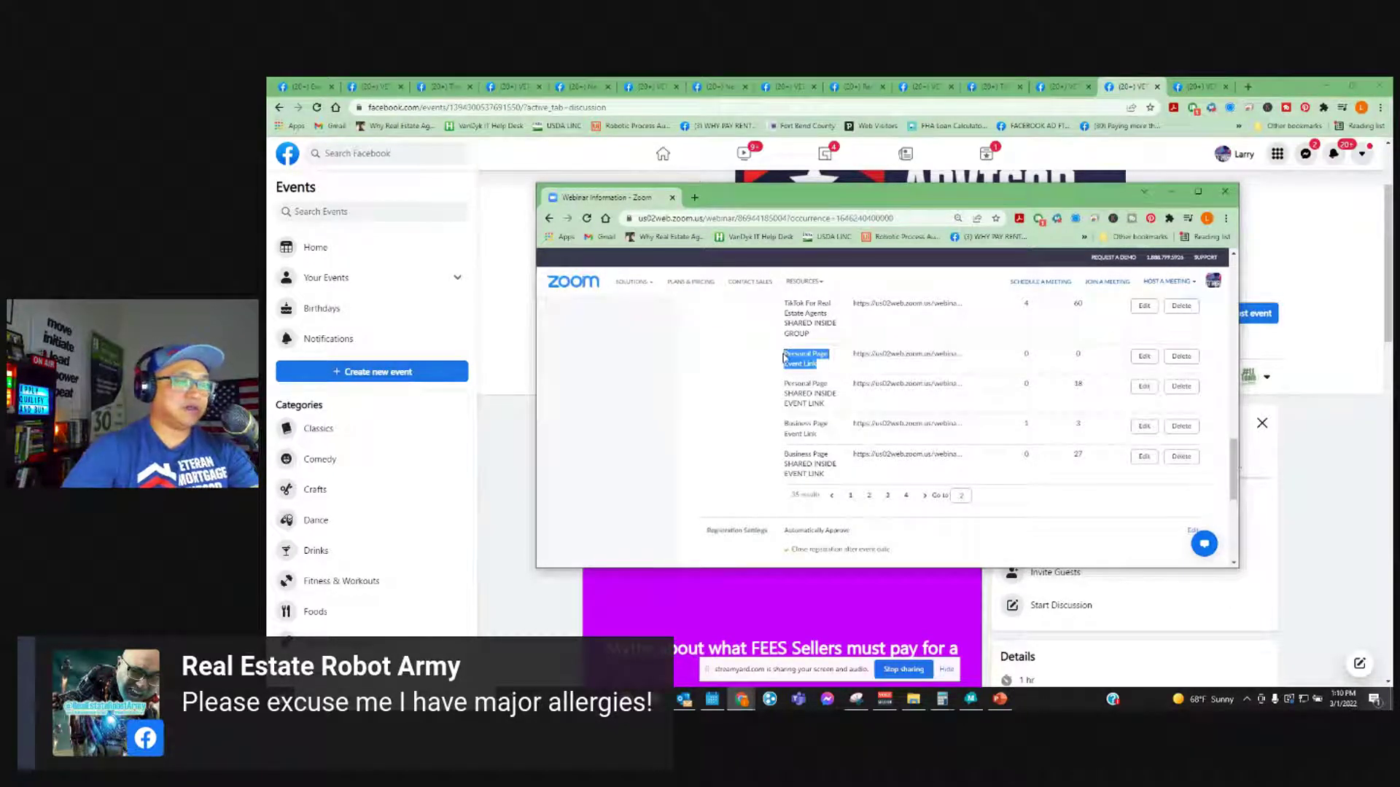
- Add a Zoom source tracking link named "Personal Page POST DIRECTLY Link" to the webinar
scroll(817, 365, "up", 8)
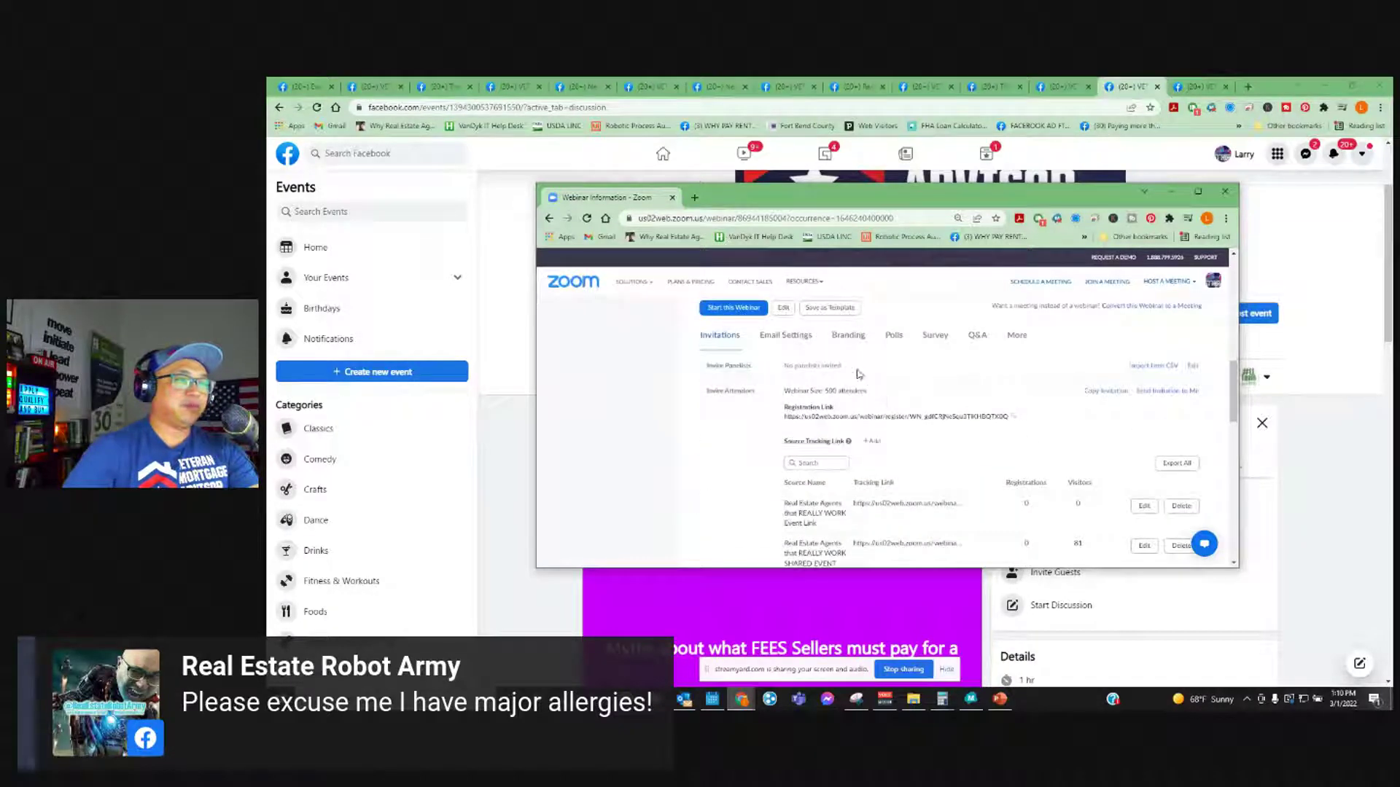
scroll(834, 374, "up", 2)
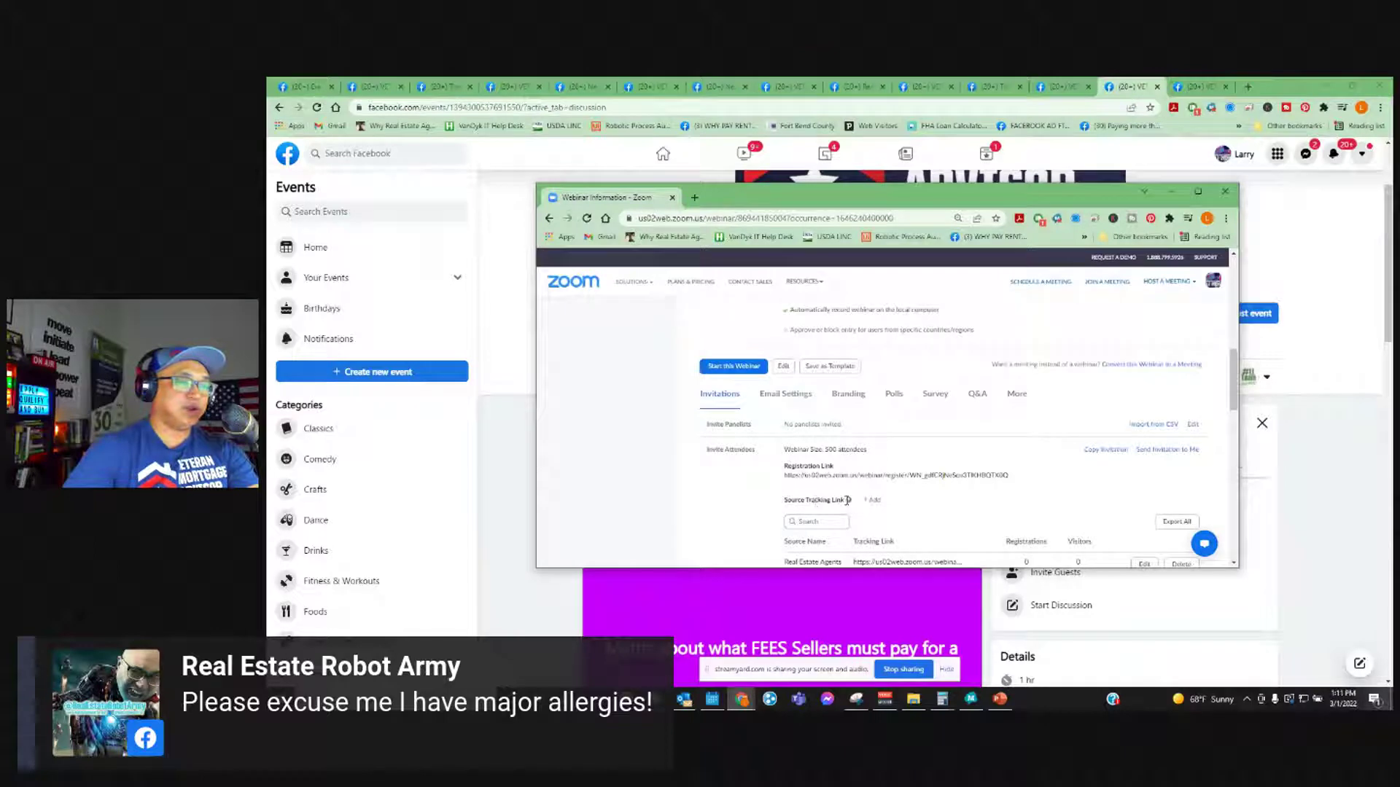
left_click(873, 501)
left_click(859, 352)
type("Personal Page Event Link")
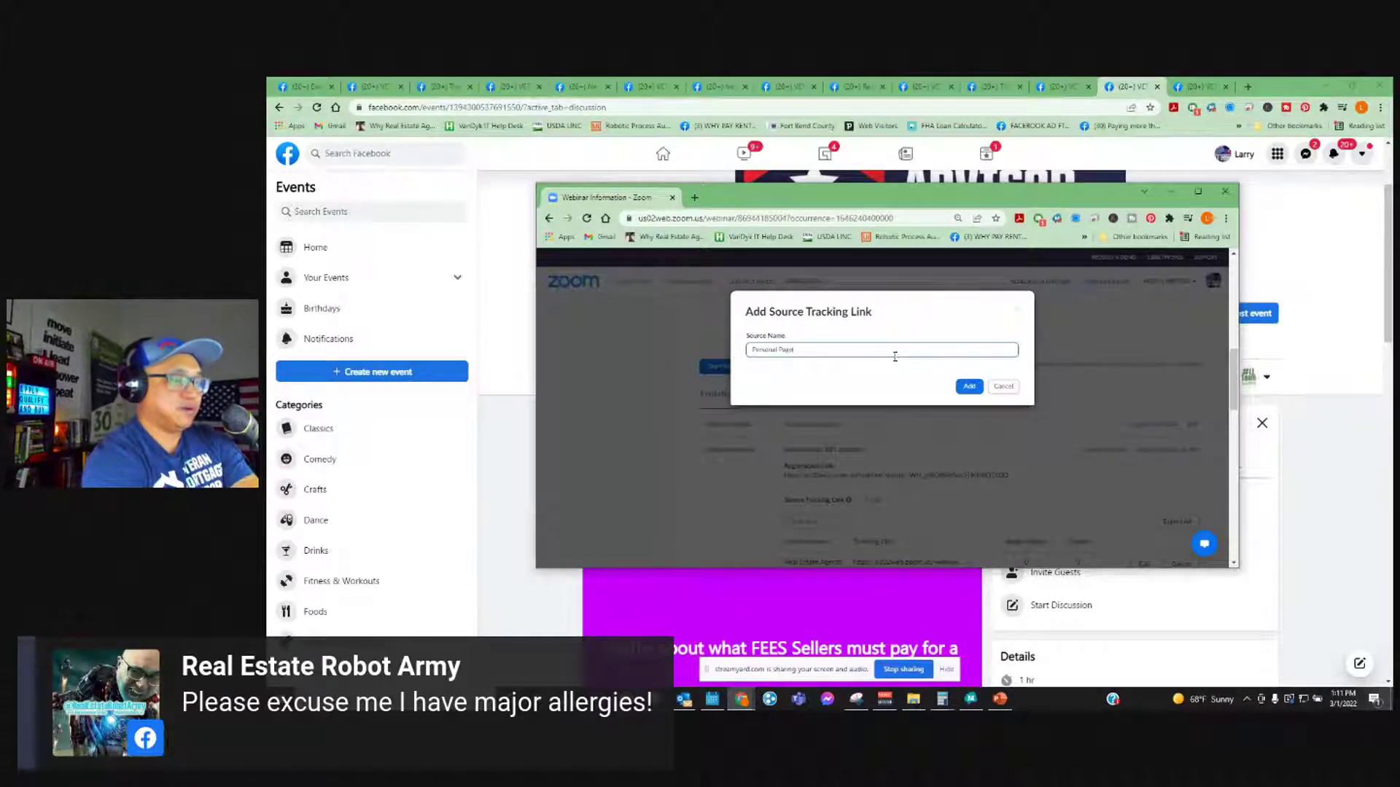
type("PC")
type("ST")
type(" DIRECTLY")
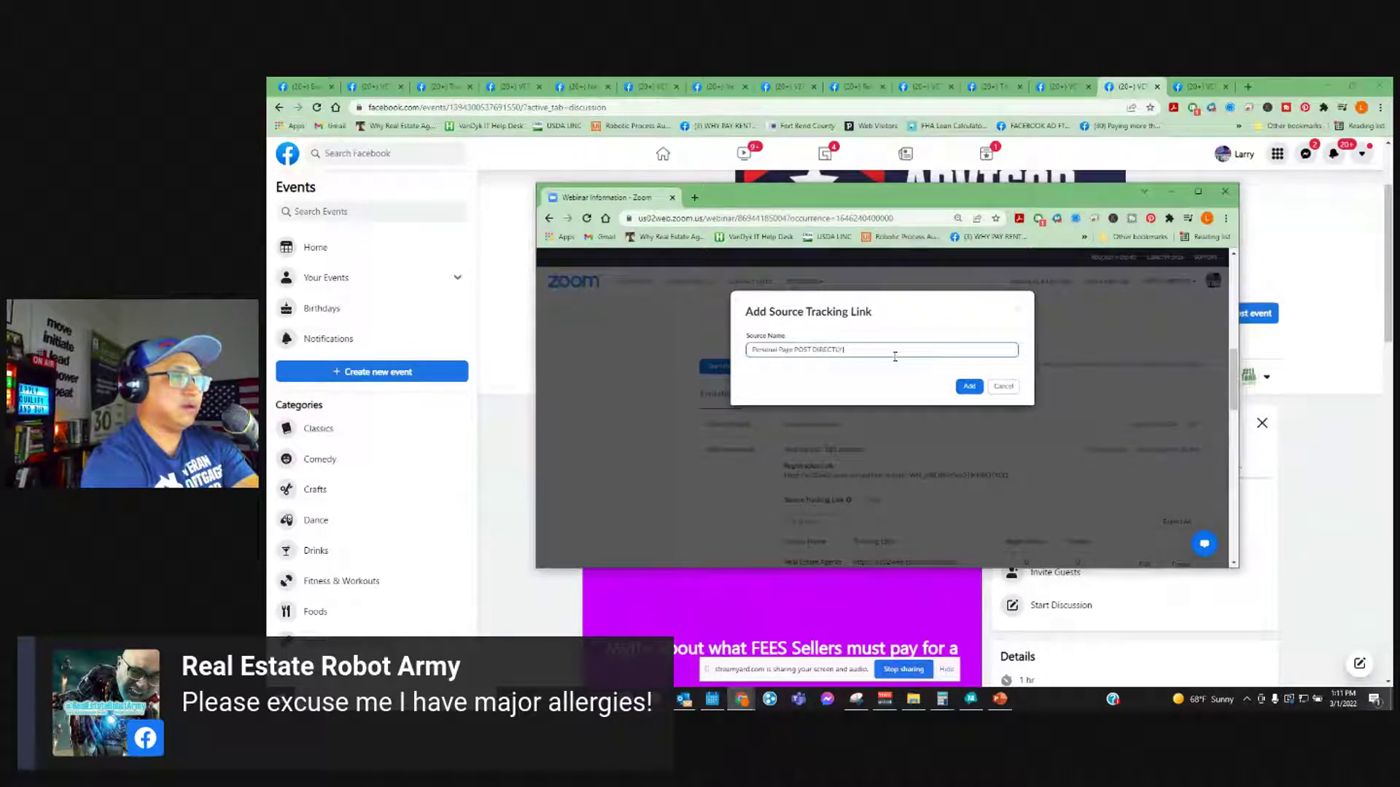
left_click(968, 386)
- Copy the URL of the new Personal Page POST DIRECTLY tracking link and return to the Facebook event
scroll(929, 437, "down", 10)
scroll(934, 466, "up", 5)
scroll(908, 474, "down", 3)
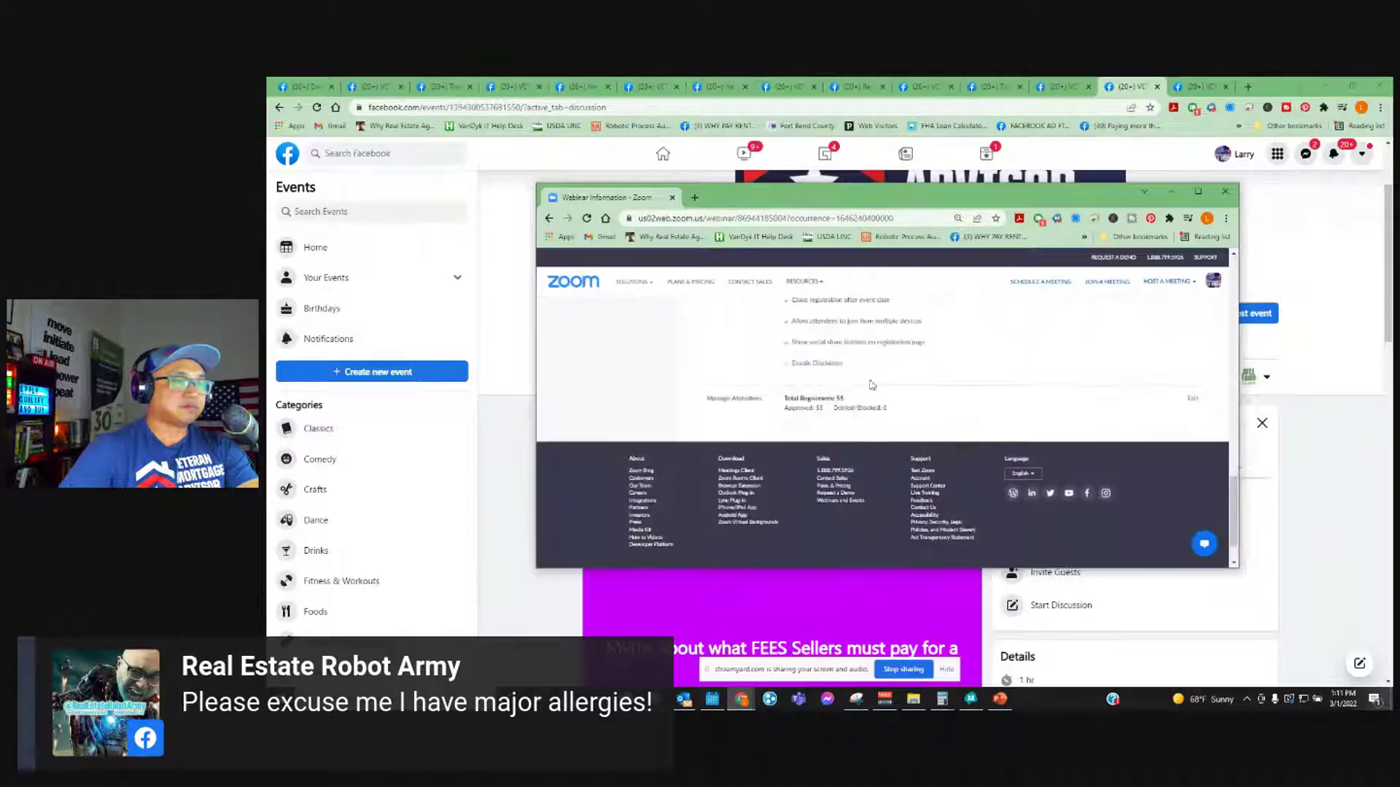
scroll(877, 385, "up", 3)
mouse_move(966, 384)
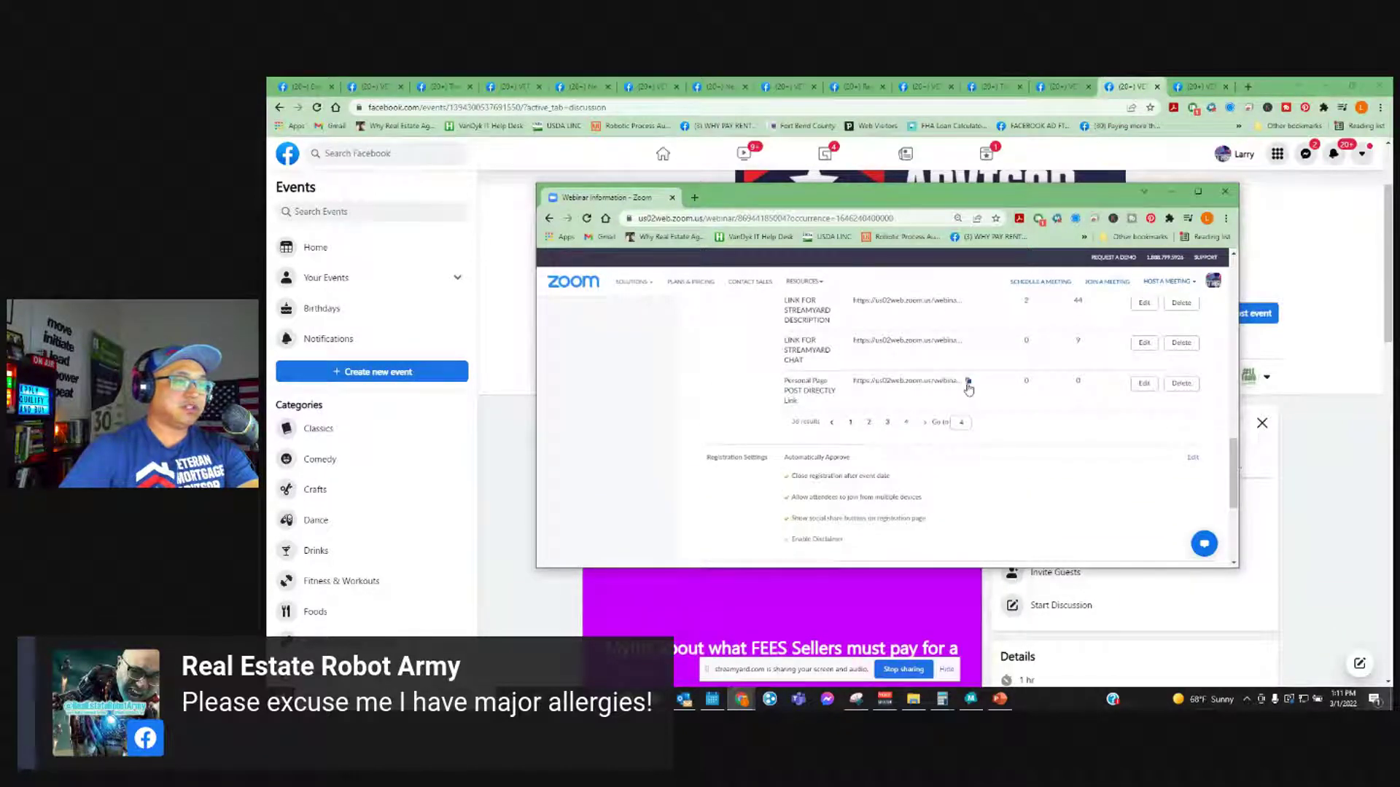
left_click(491, 461)
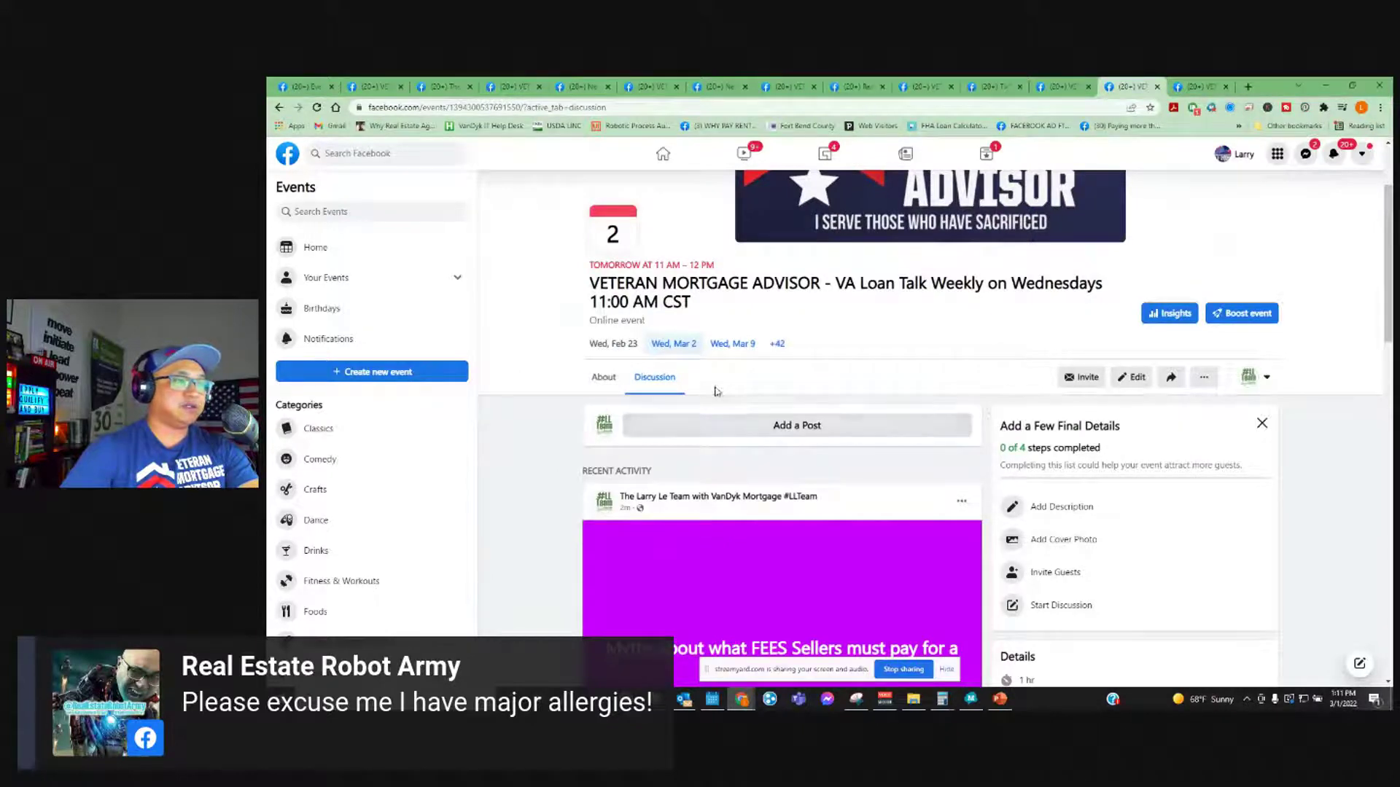
- Open the VanDyk Mortgage #LLTeam page from the event and examine the recent posts in its feed
scroll(713, 391, "down", 3)
left_click(765, 321)
scroll(1054, 443, "down", 5)
scroll(1054, 443, "down", 6)
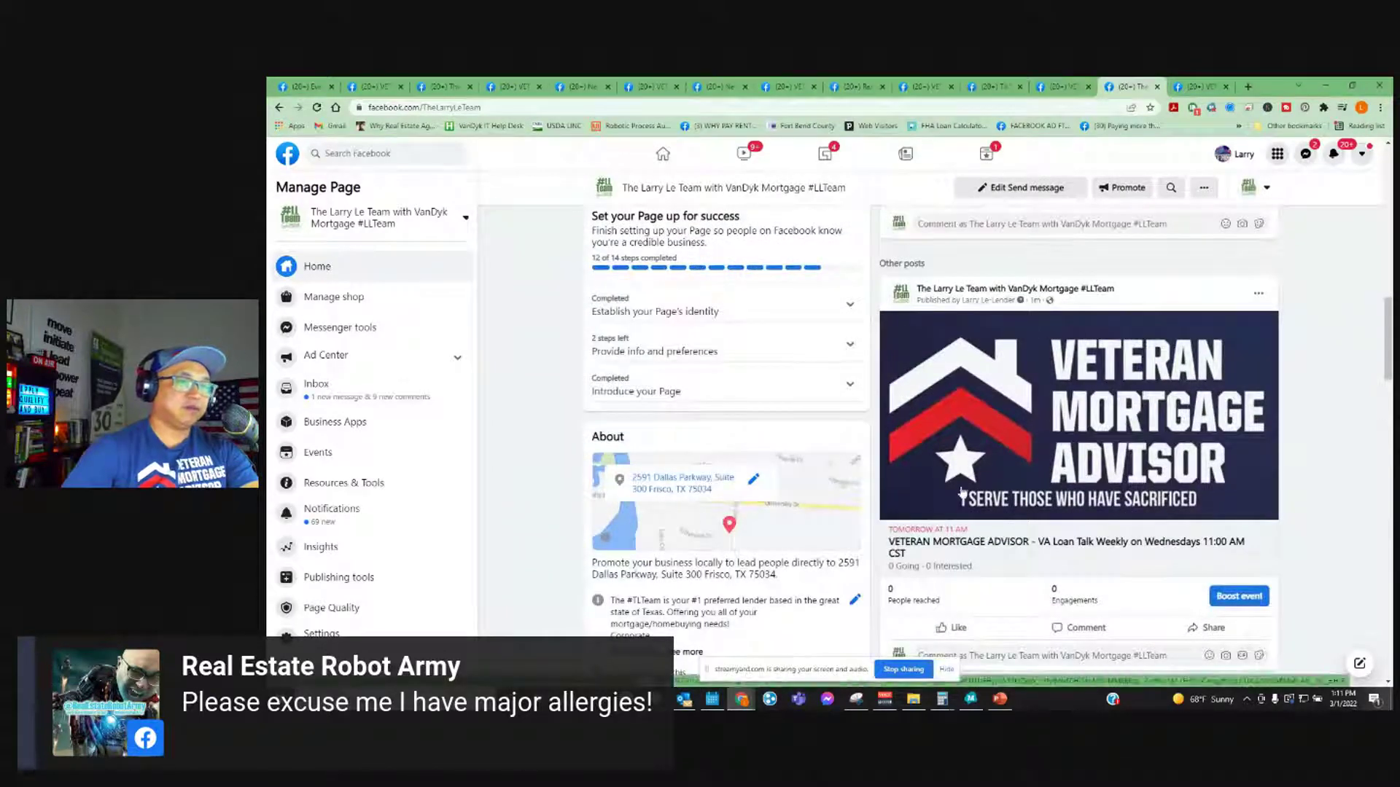
scroll(1114, 420, "down", 3)
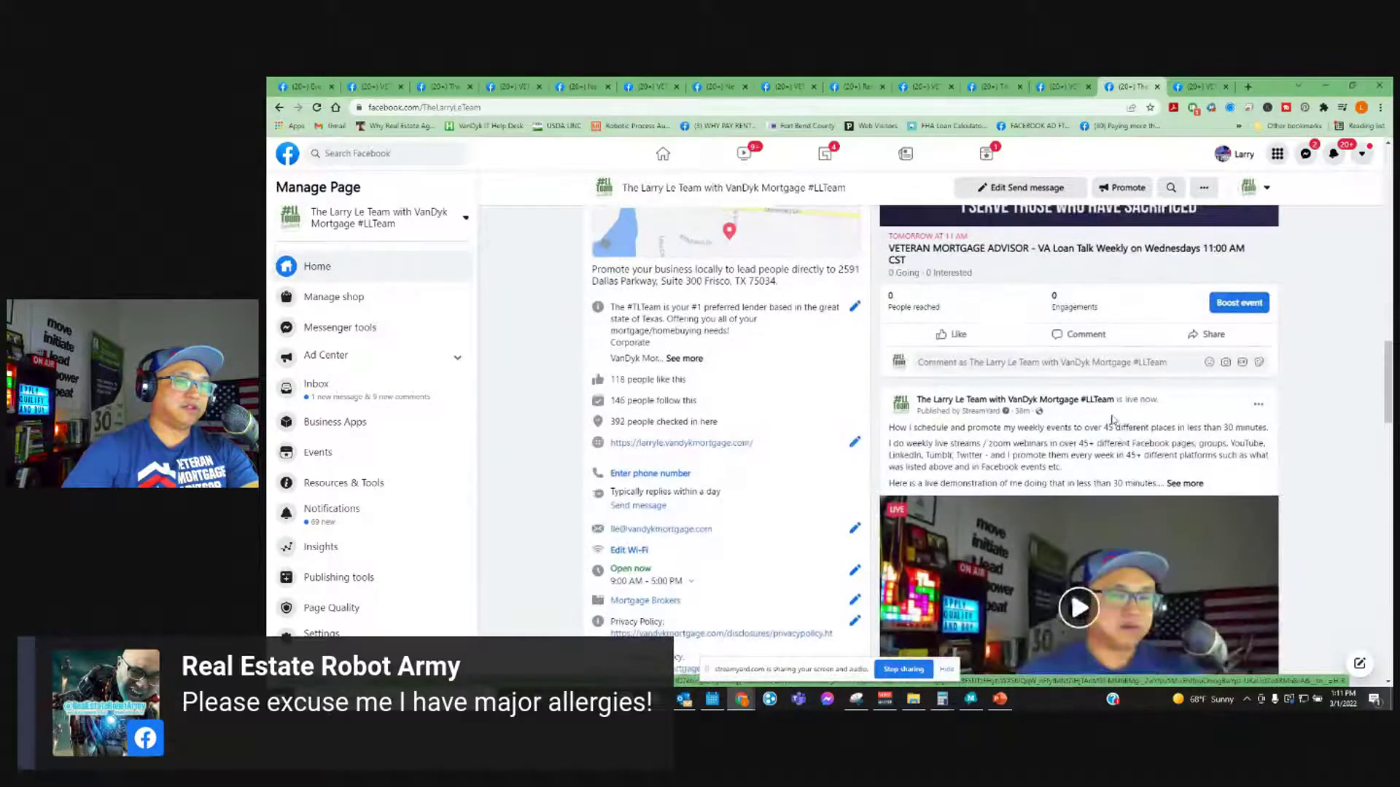
scroll(1124, 457, "down", 4)
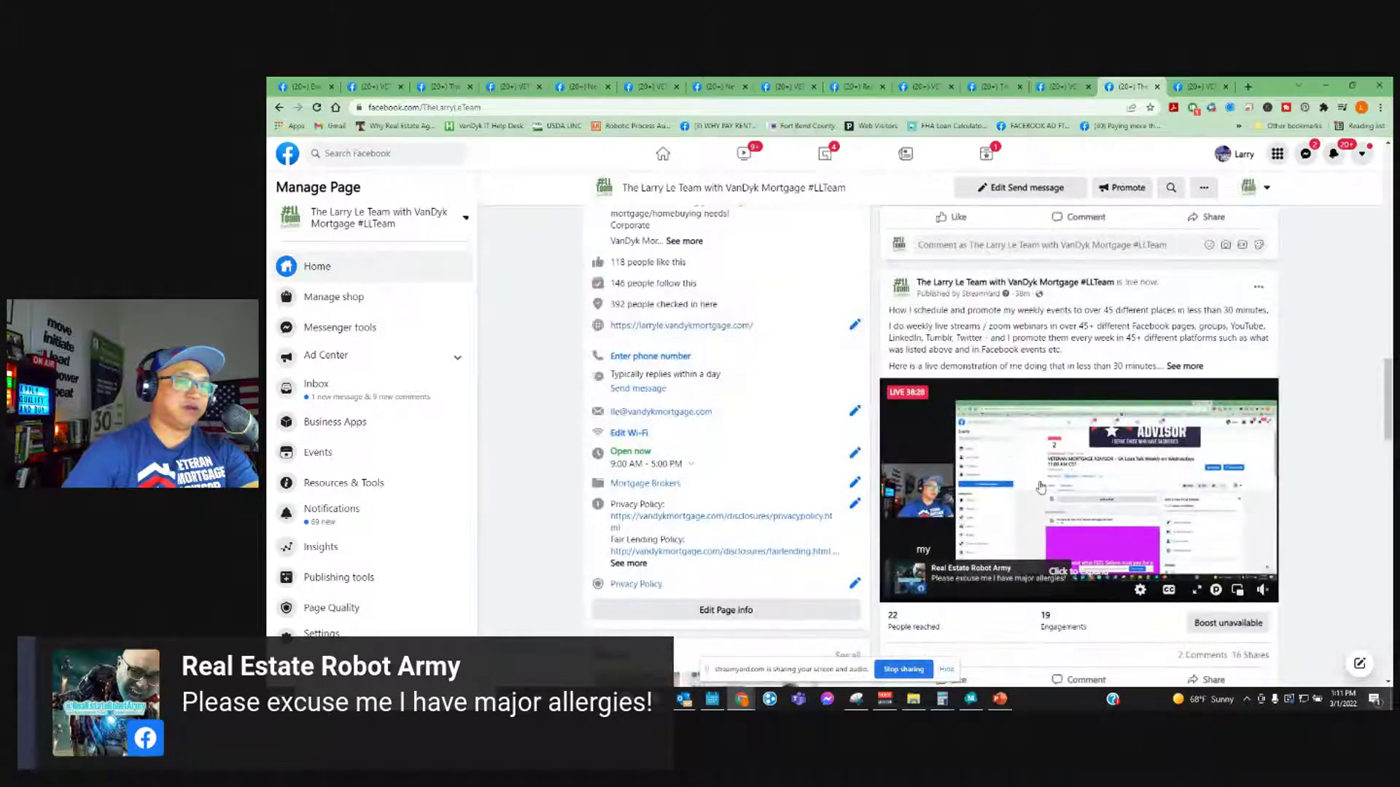
scroll(1041, 493, "up", 10)
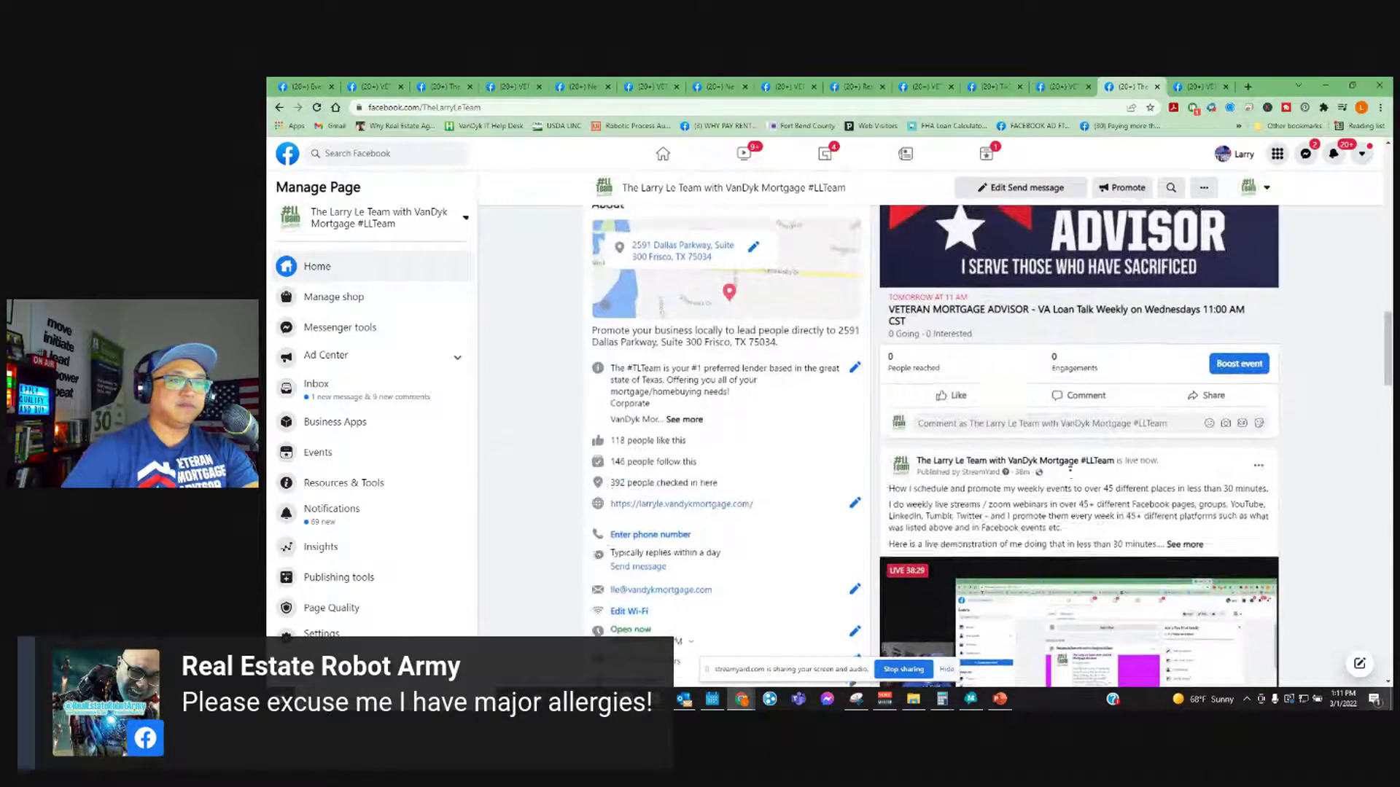
scroll(1064, 419, "up", 5)
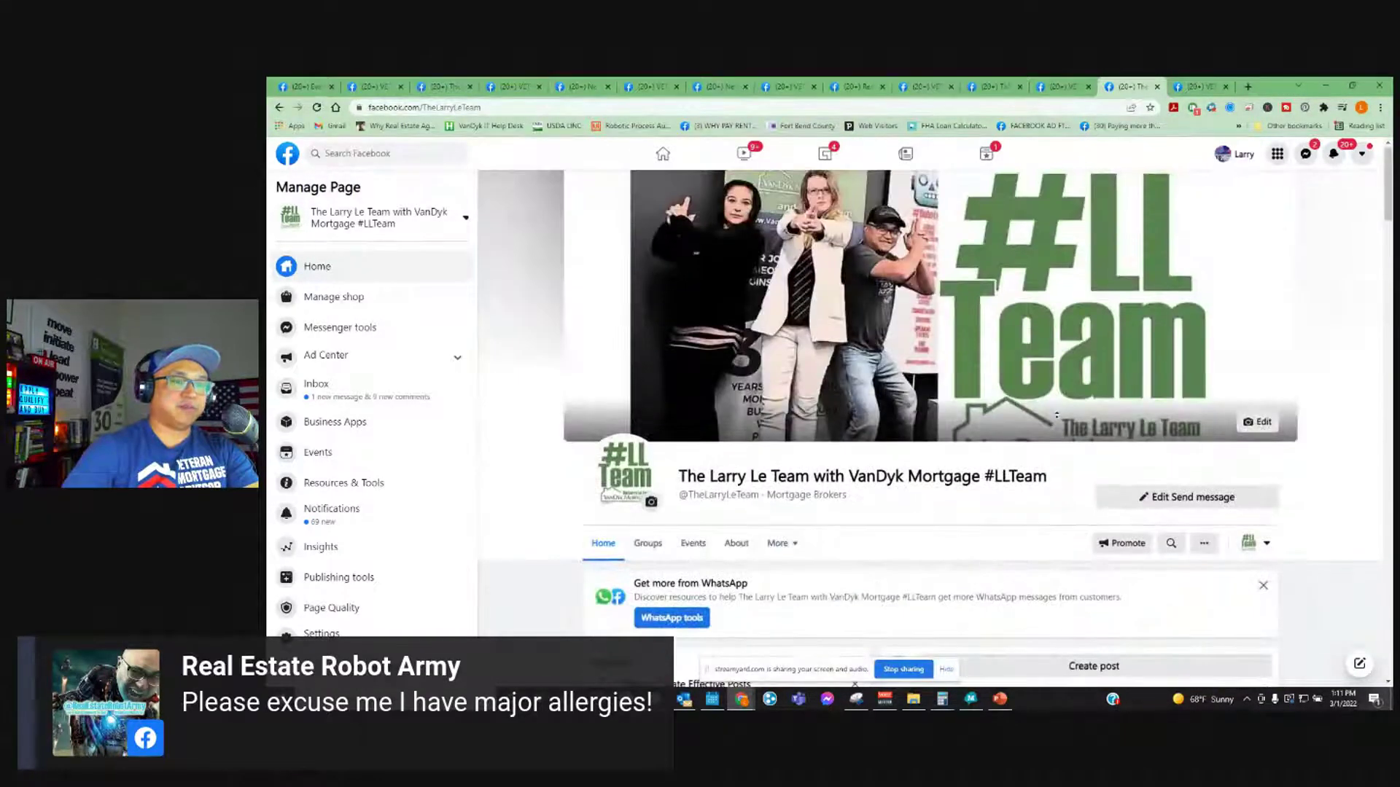
- Start a public post on the #LLTeam page containing the copied Zoom registration link with its preview
scroll(955, 452, "down", 5)
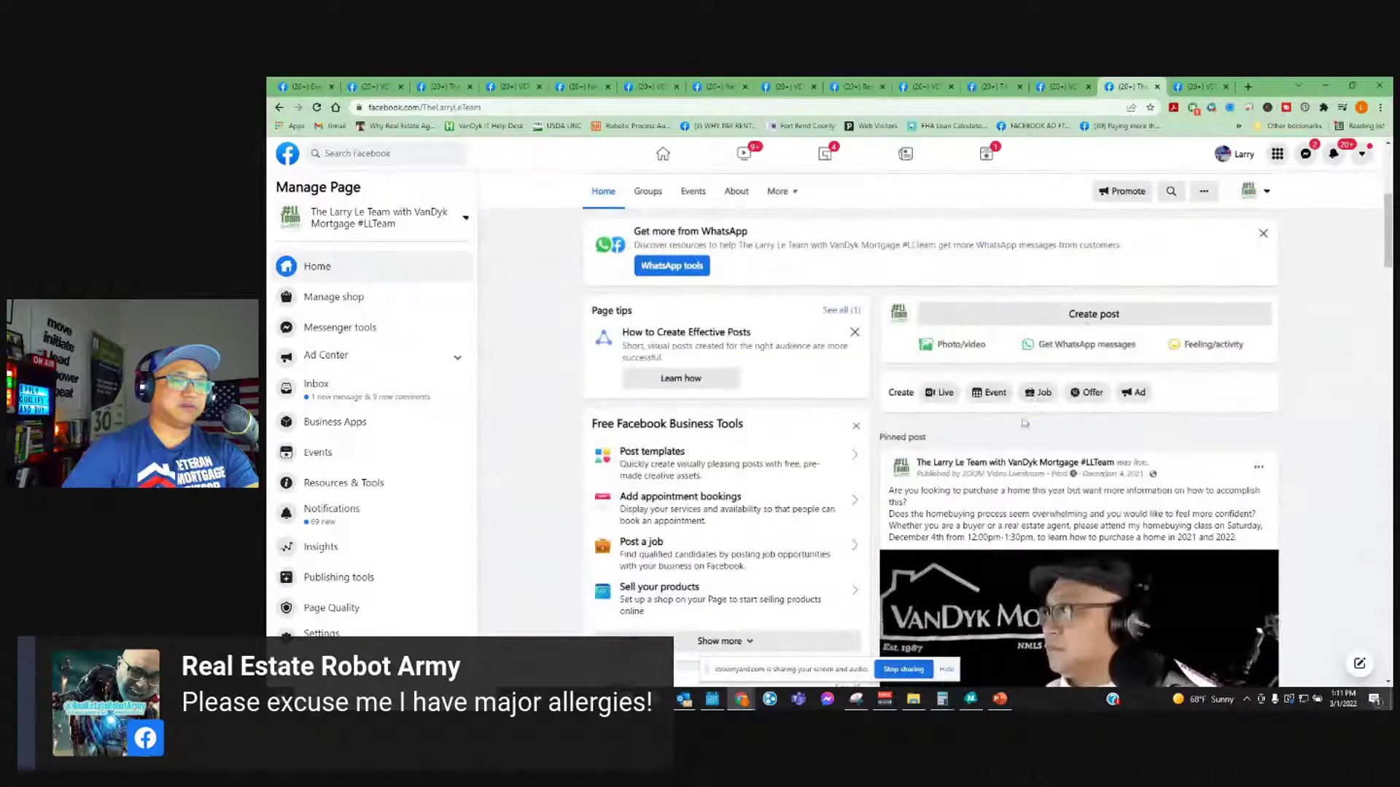
left_click(1086, 313)
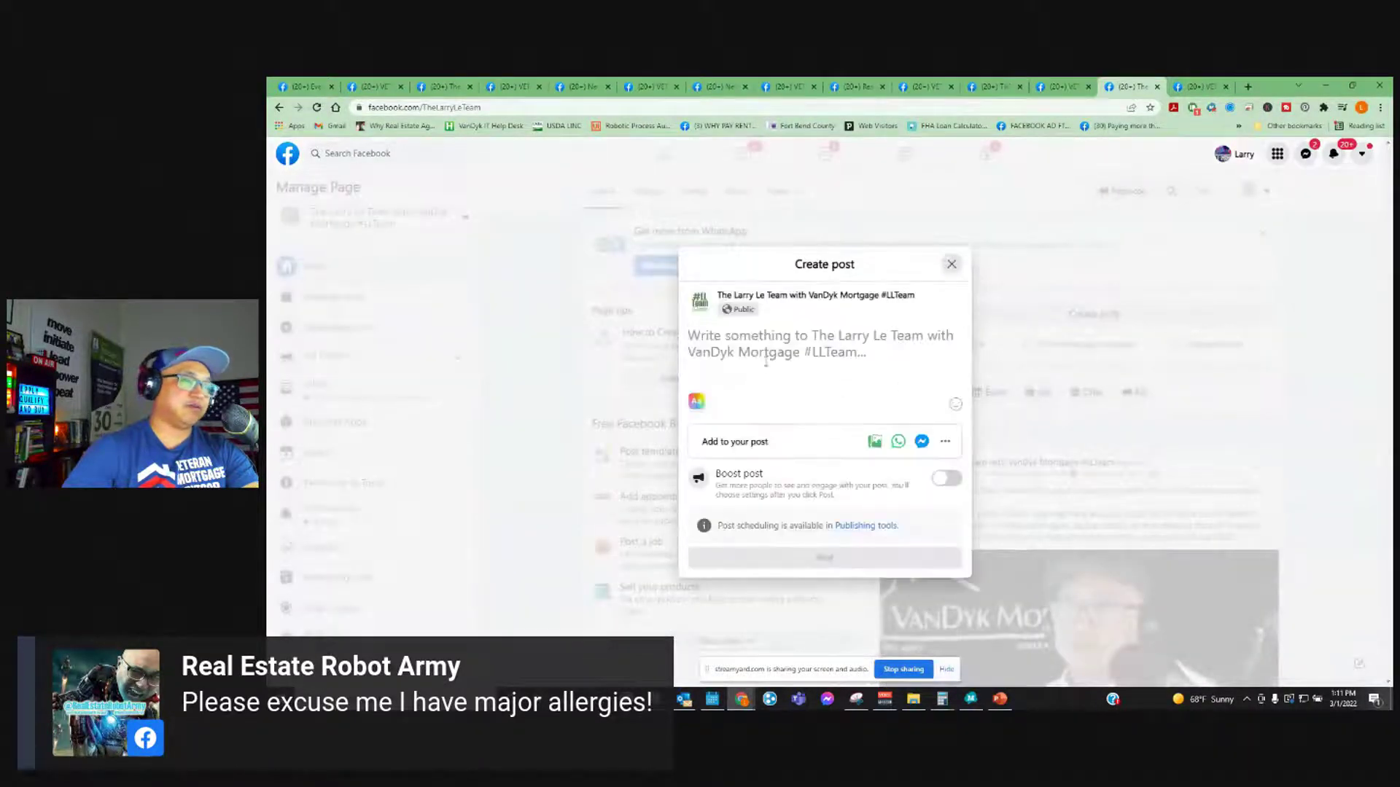
key("ctrl+v")
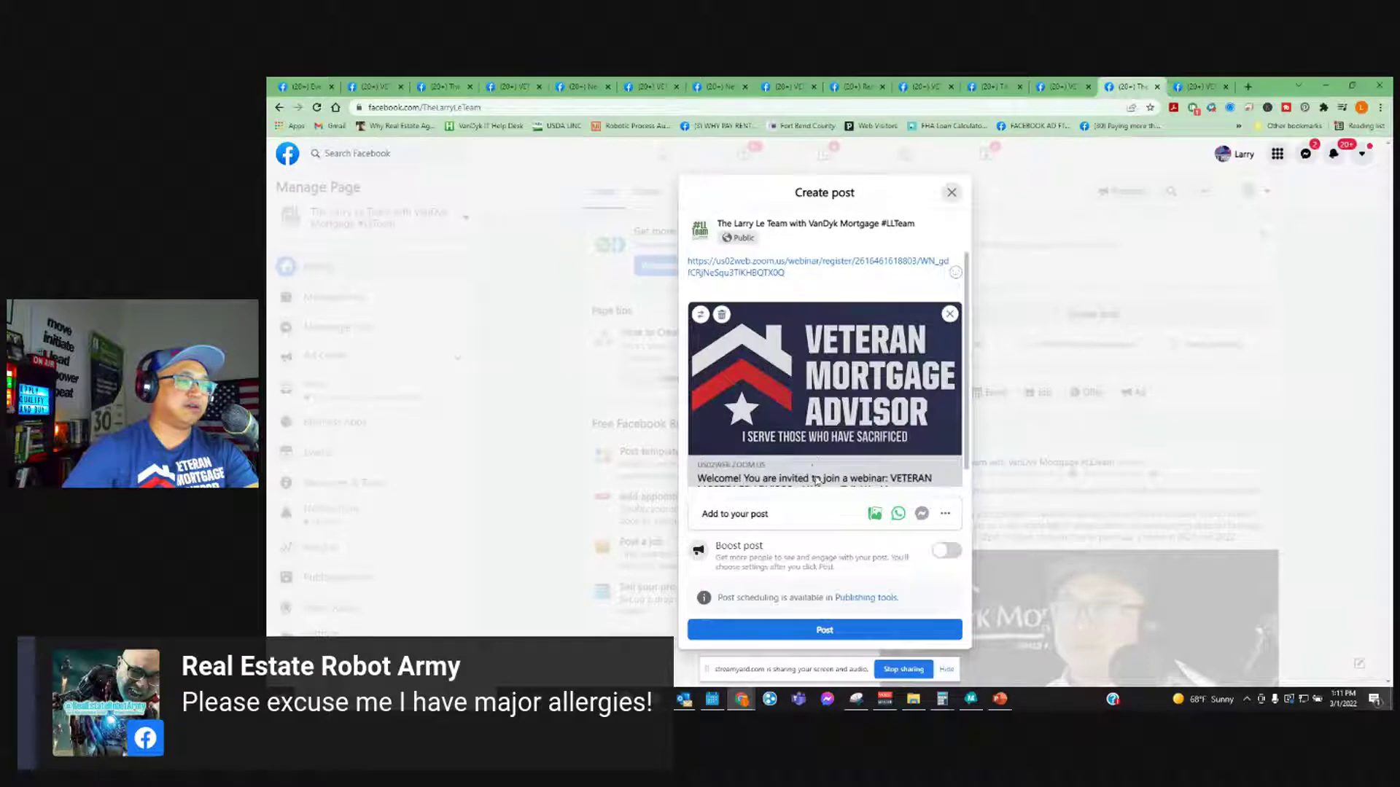
scroll(872, 431, "down", 1)
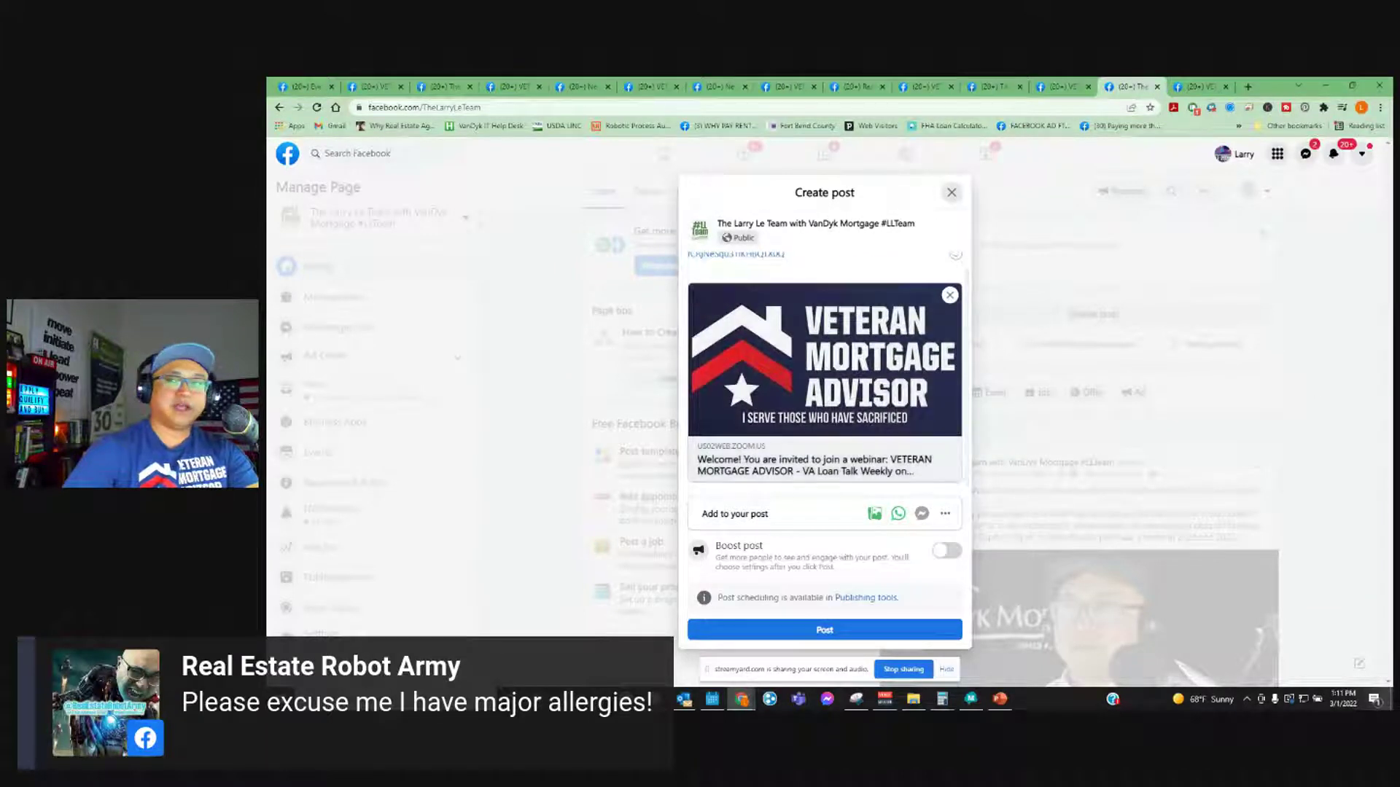
- Switch to Zoom, copy the webinar's topic and description, and return to the Facebook page
key("alt+Tab")
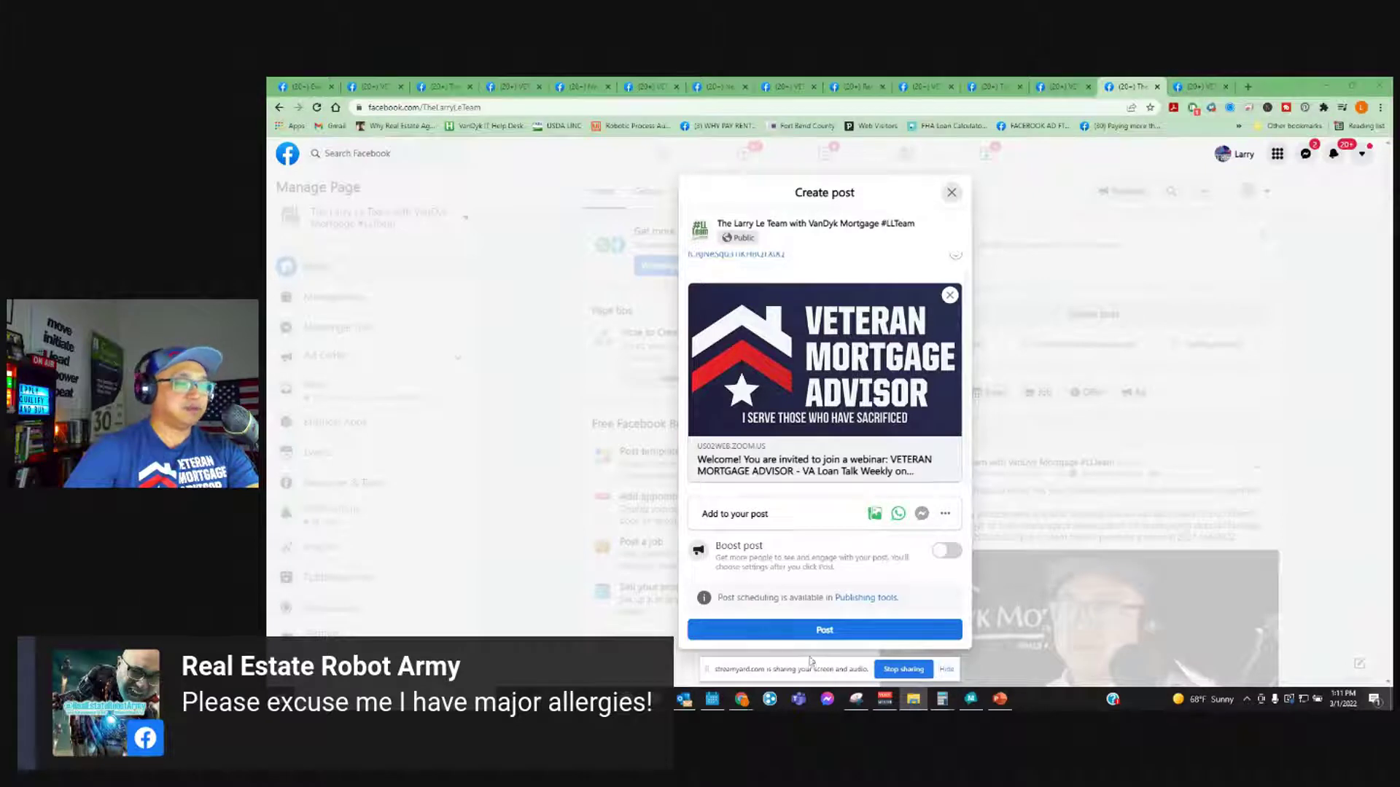
mouse_move(740, 701)
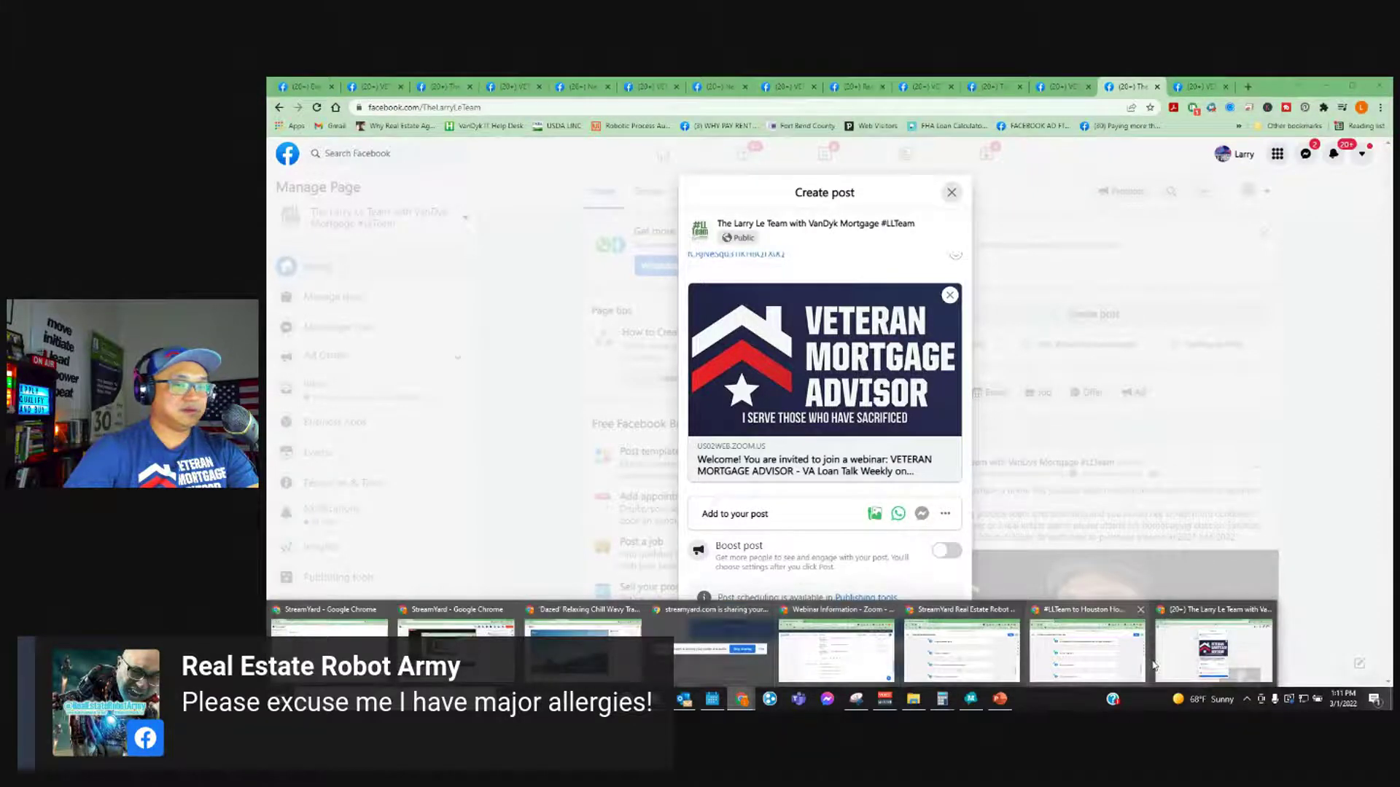
left_click(1186, 659)
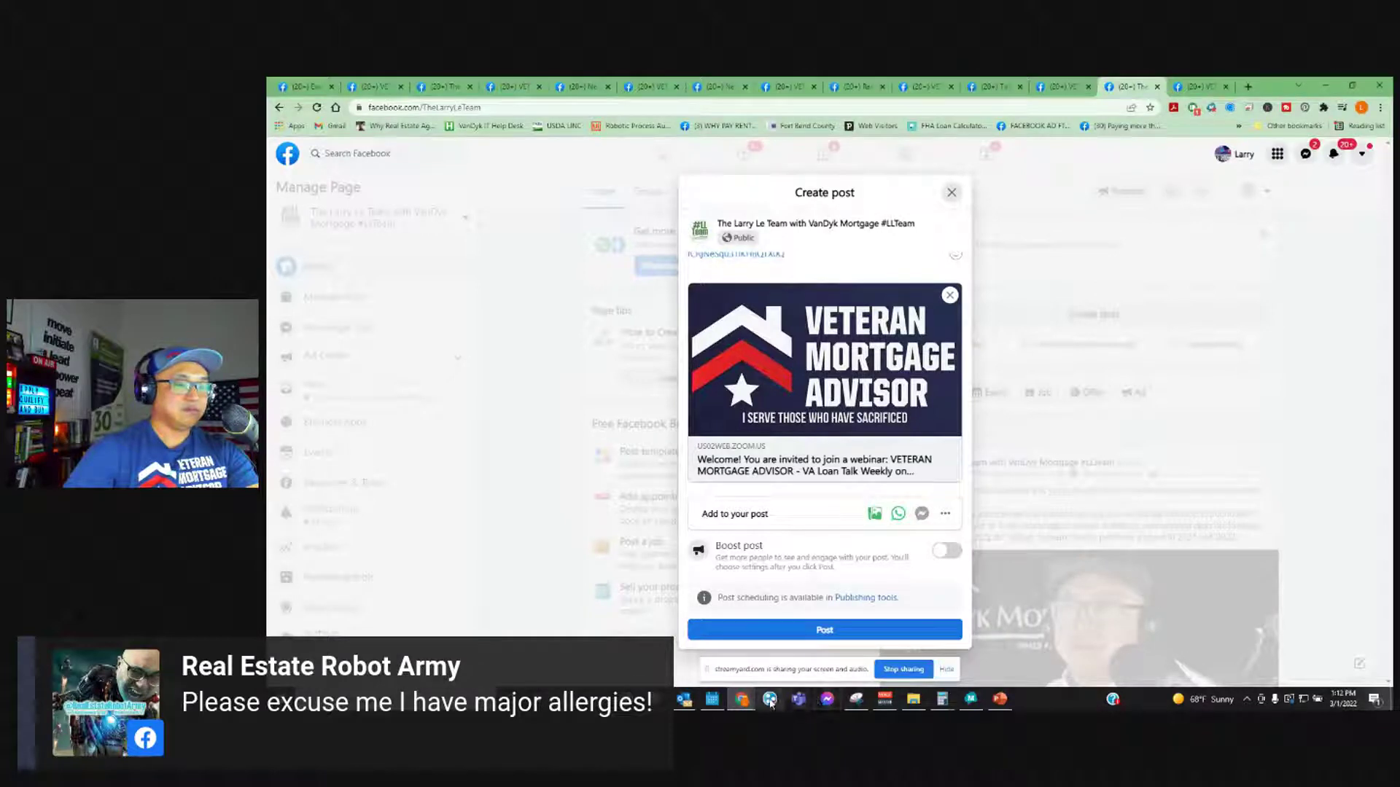
mouse_move(742, 699)
left_click(836, 651)
scroll(660, 390, "down", 5)
scroll(661, 390, "up", 10)
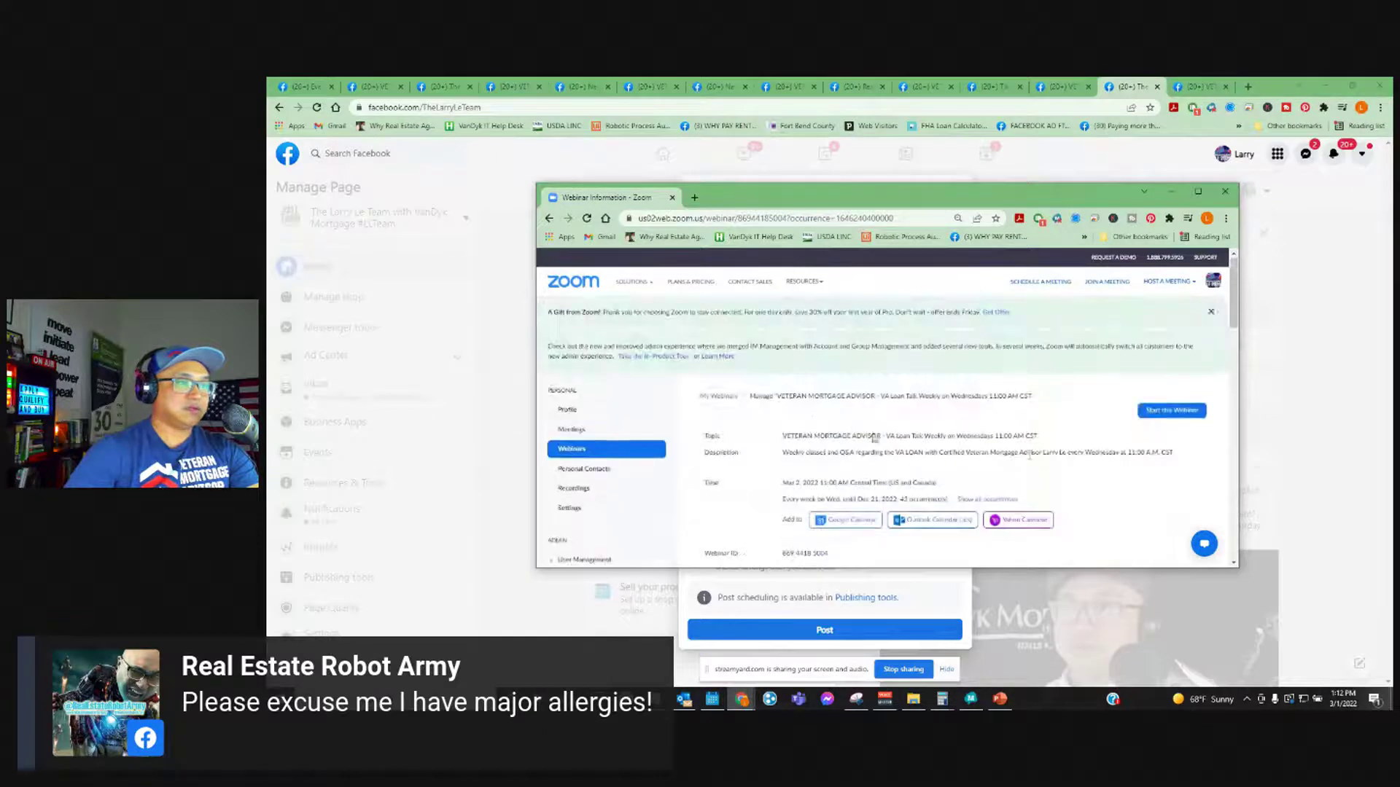
left_click_drag(1184, 453, 802, 437)
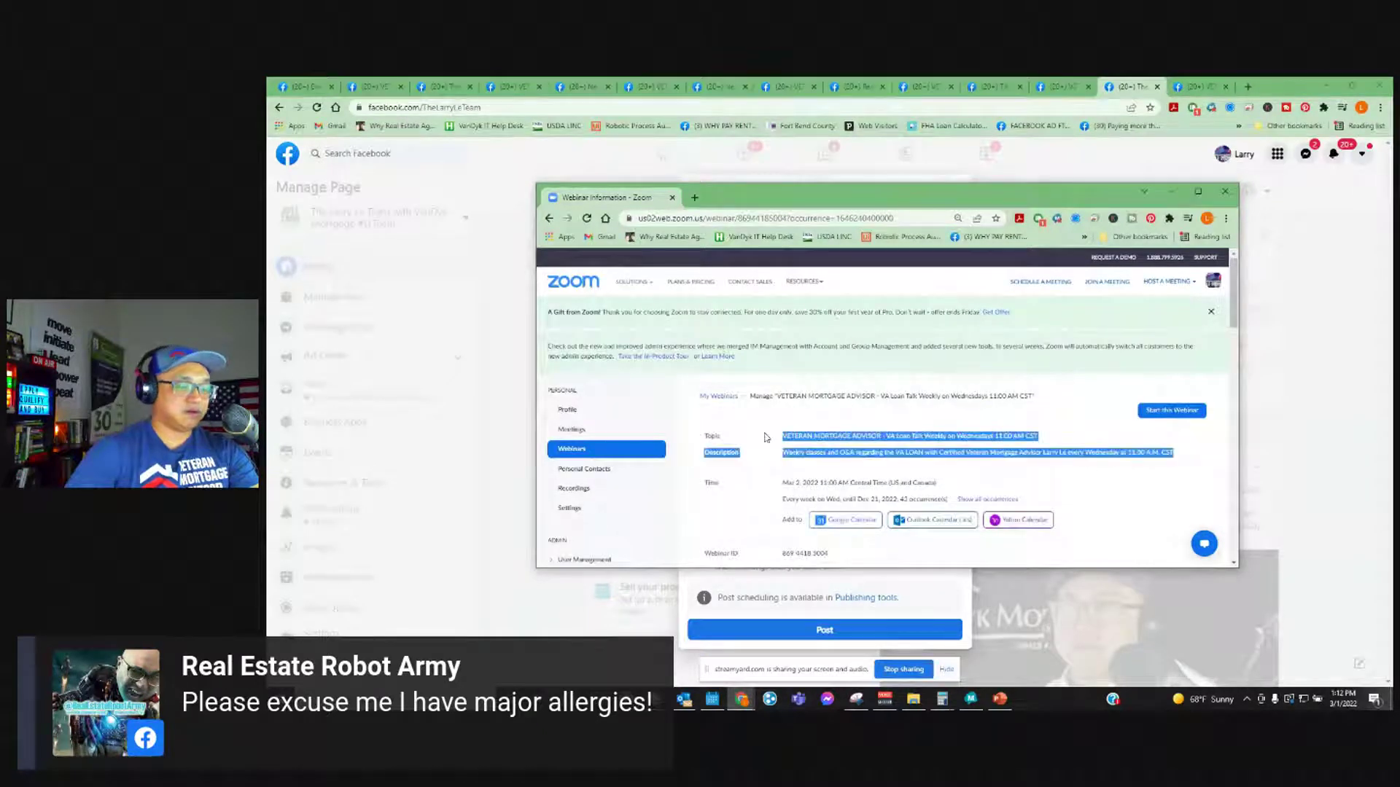
left_click(1292, 426)
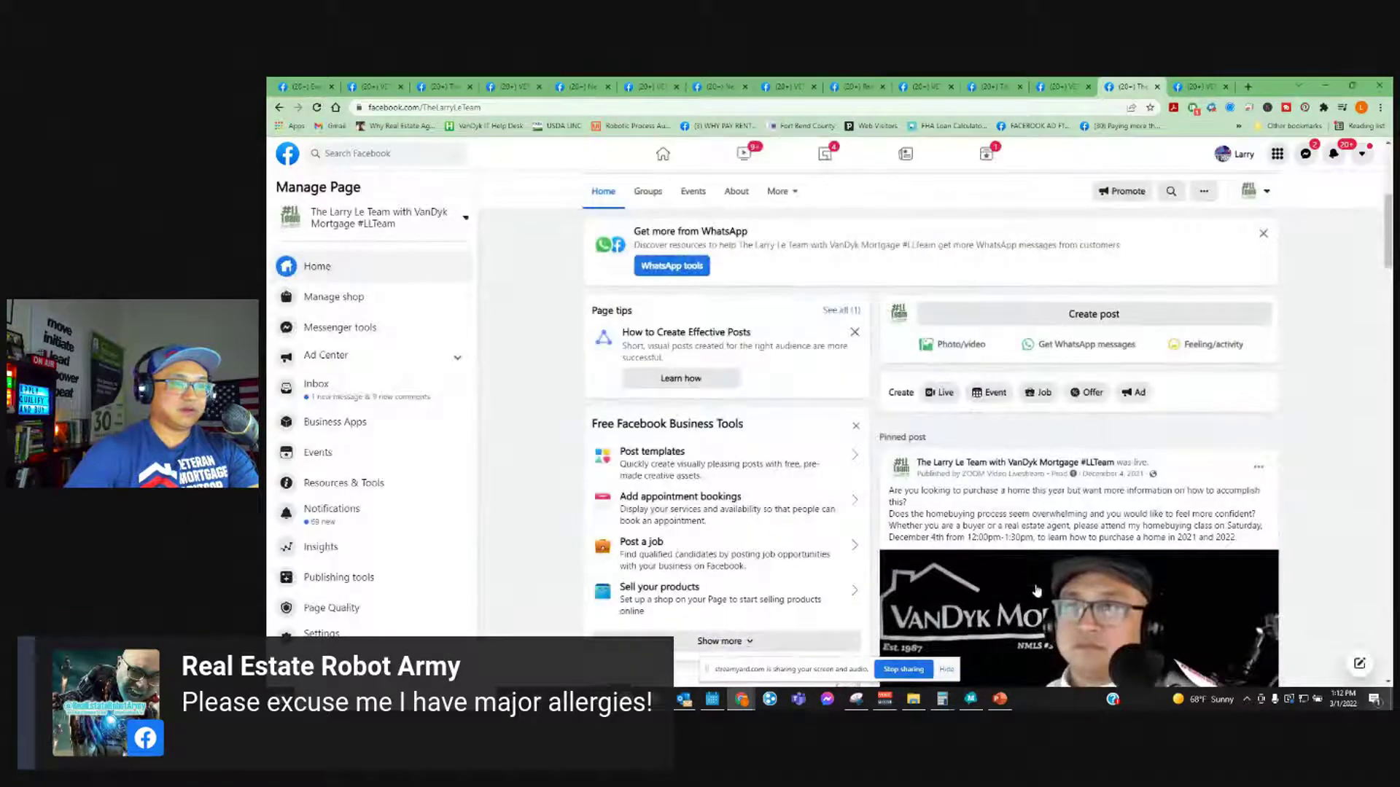
- Reopen the drafted post and insert the copied webinar topic and description above the link, leaving out the "Description" label
scroll(1066, 540, "down", 10)
scroll(1066, 539, "down", 4)
scroll(1093, 547, "up", 10)
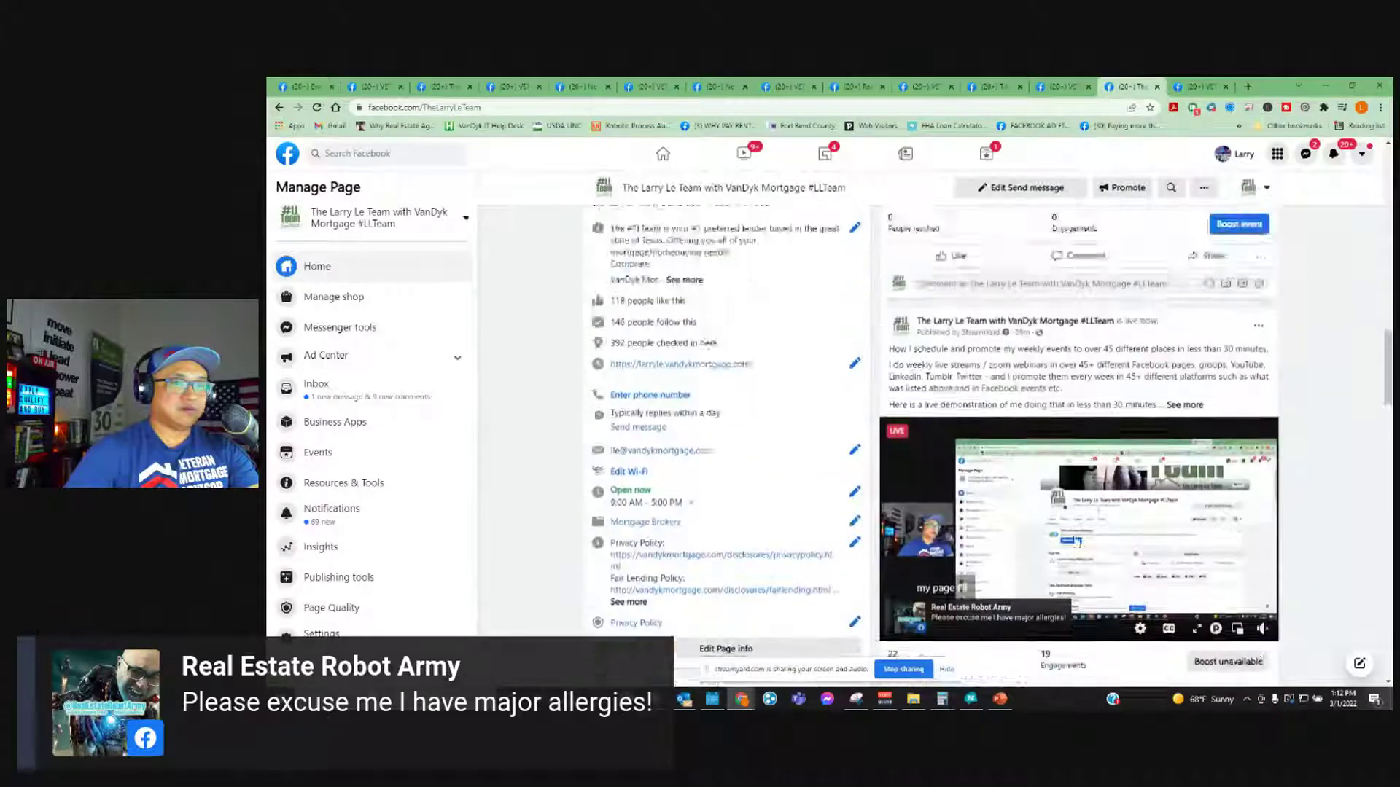
scroll(1050, 510, "up", 8)
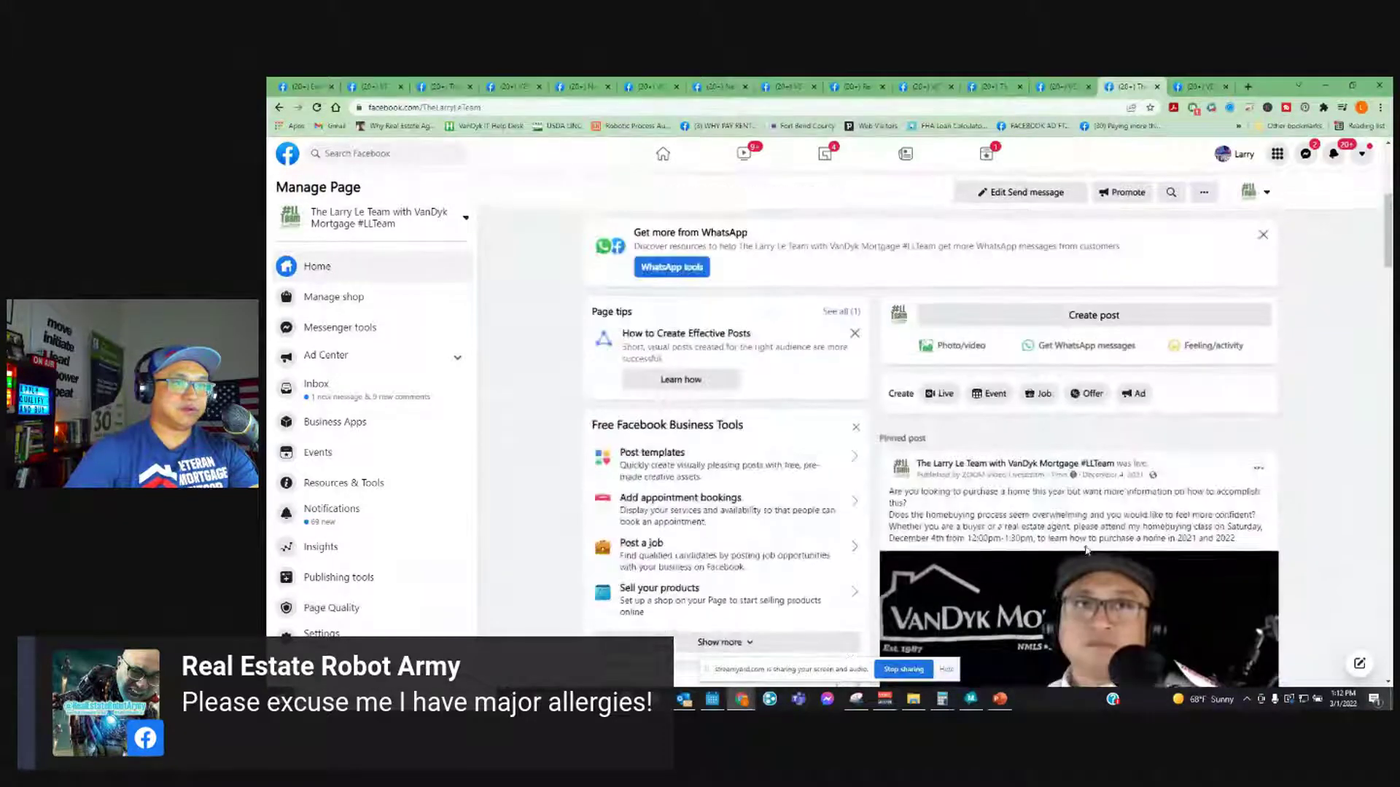
left_click(1020, 494)
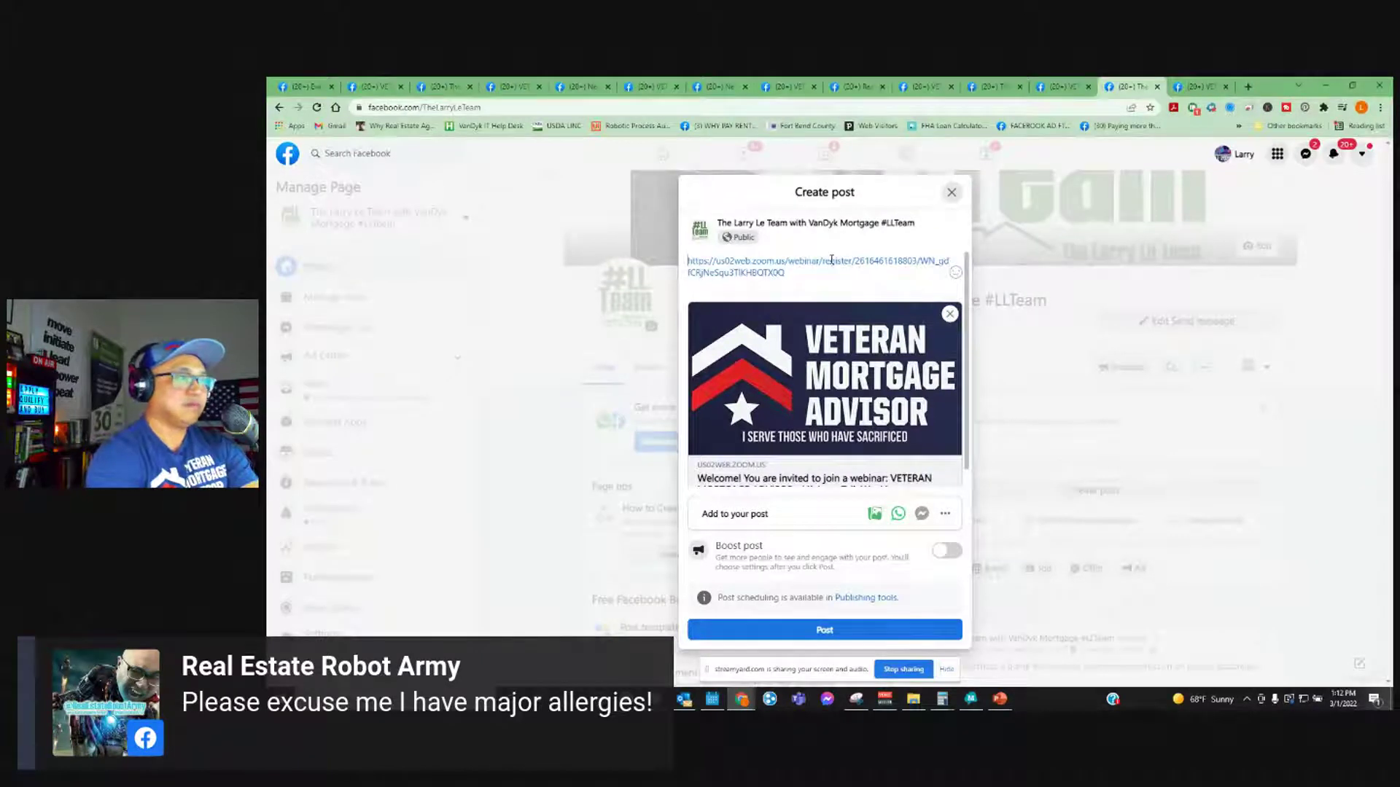
type("VETERAN MORTGAGE ADVISOR - VA Loan Talk Weekly on Wednesdays 11:00 AM CST Description Weekly classes and Q&A regarding the VA LOAN with Certified Veteran Mortgage Advisor Larry Le every Wednesday at 11:00 A.M. CST")
key("shift+End")
key("BackSpace")
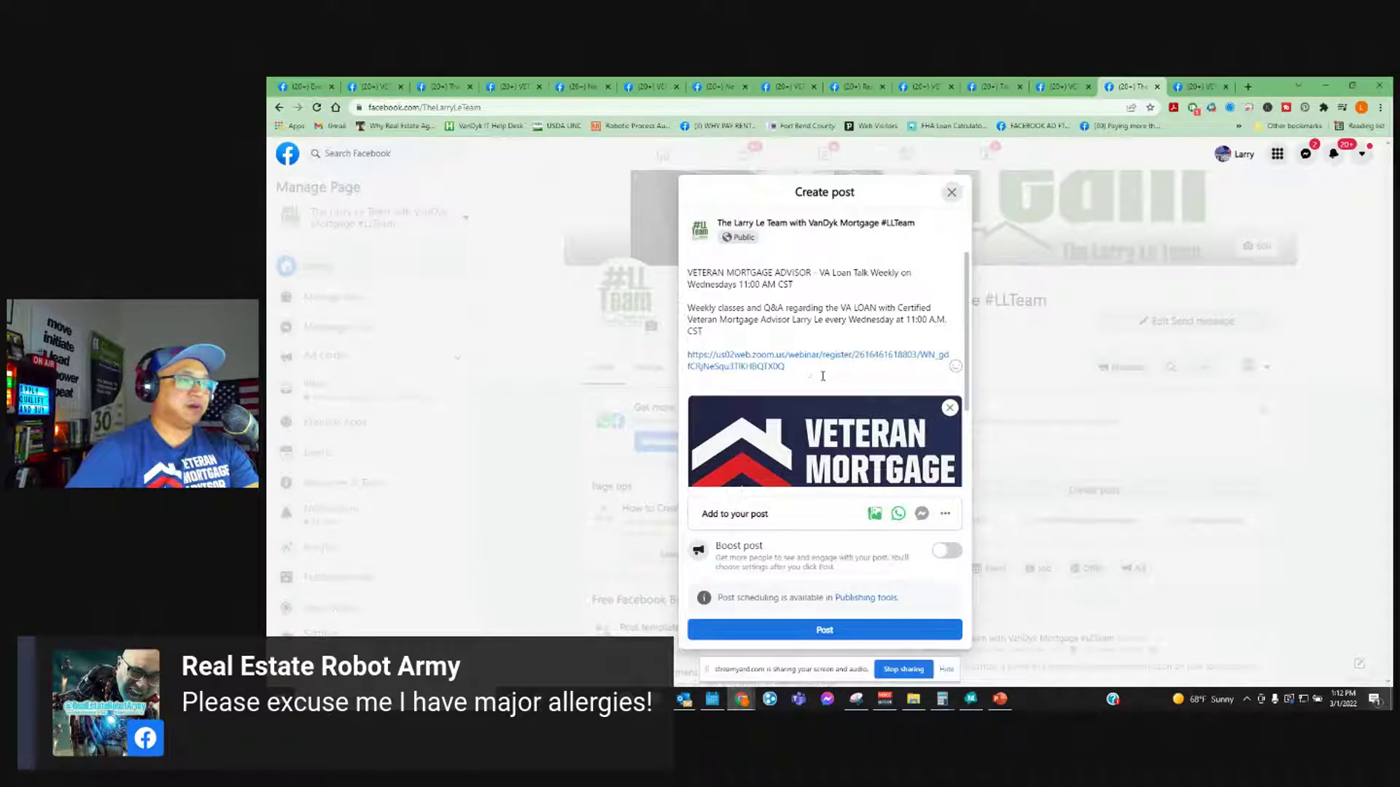
- Publish the webinar post to the #LLTeam page without sharing it to any groups, and check it in the feed
left_click(823, 630)
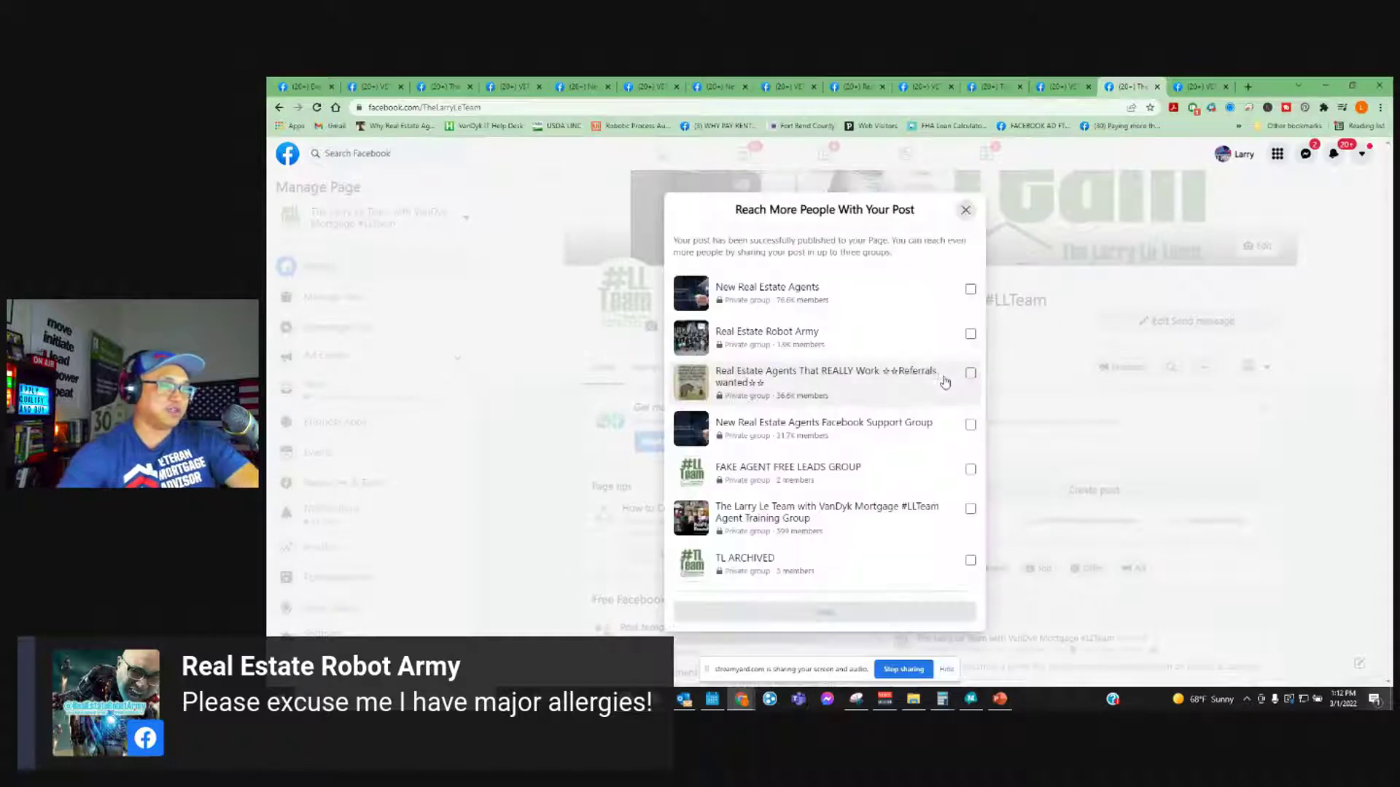
left_click(965, 211)
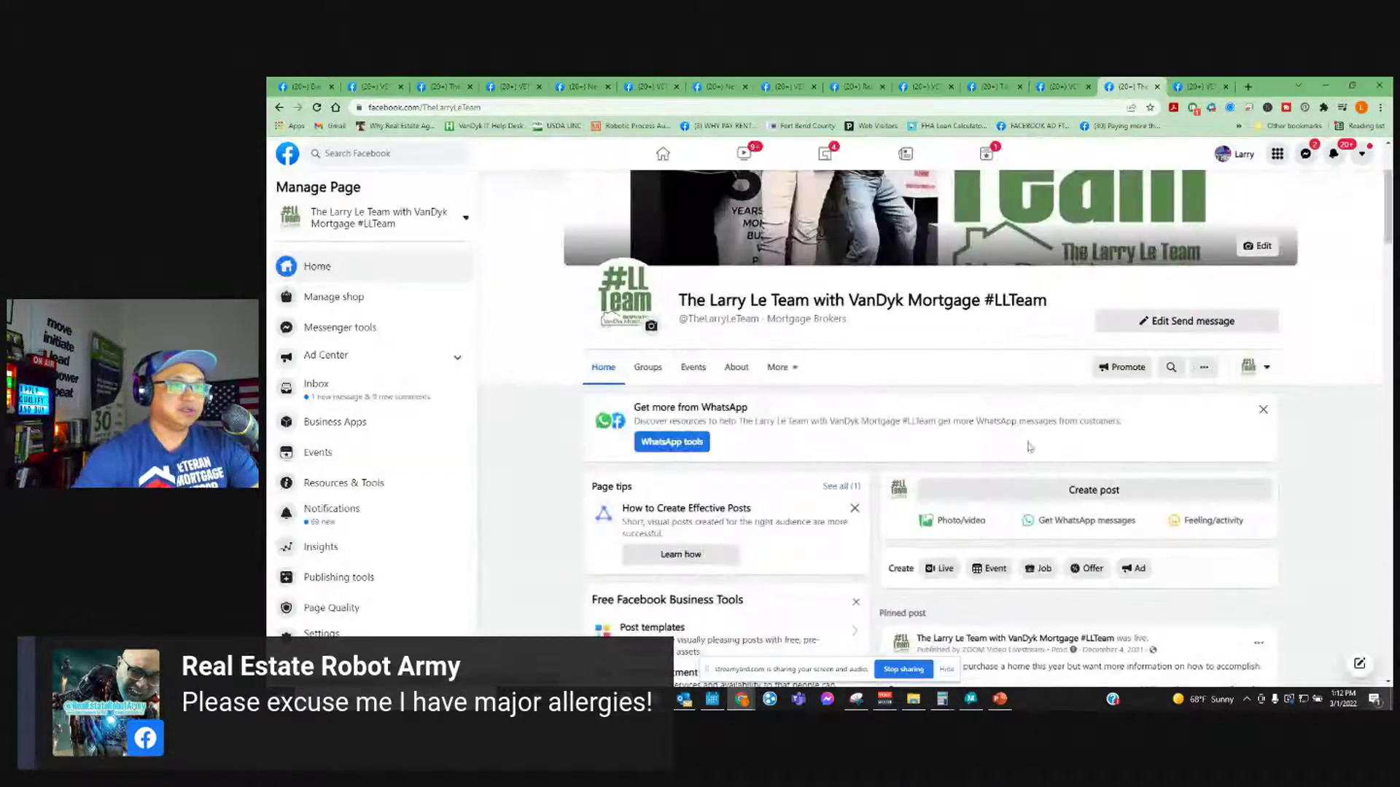
scroll(997, 379, "down", 6)
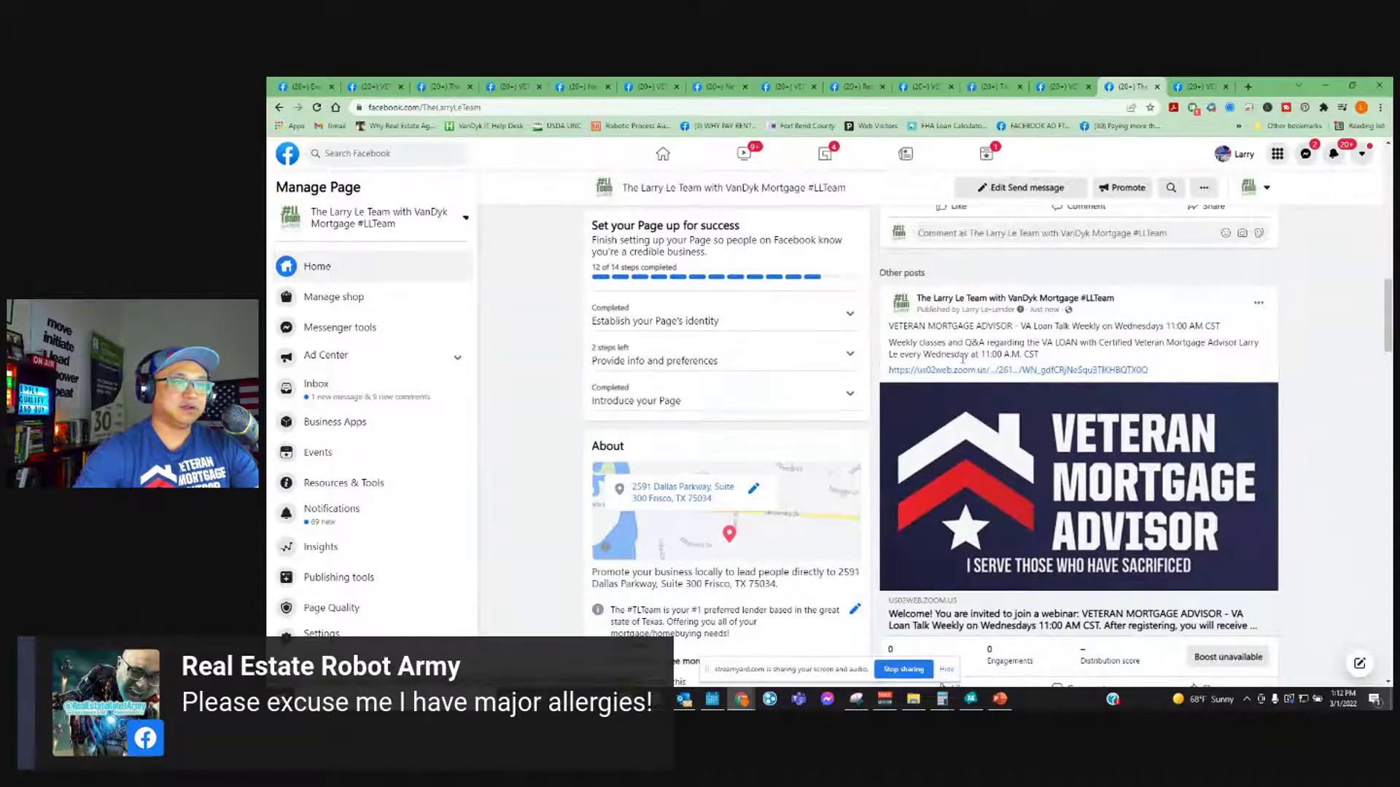
scroll(962, 358, "down", 5)
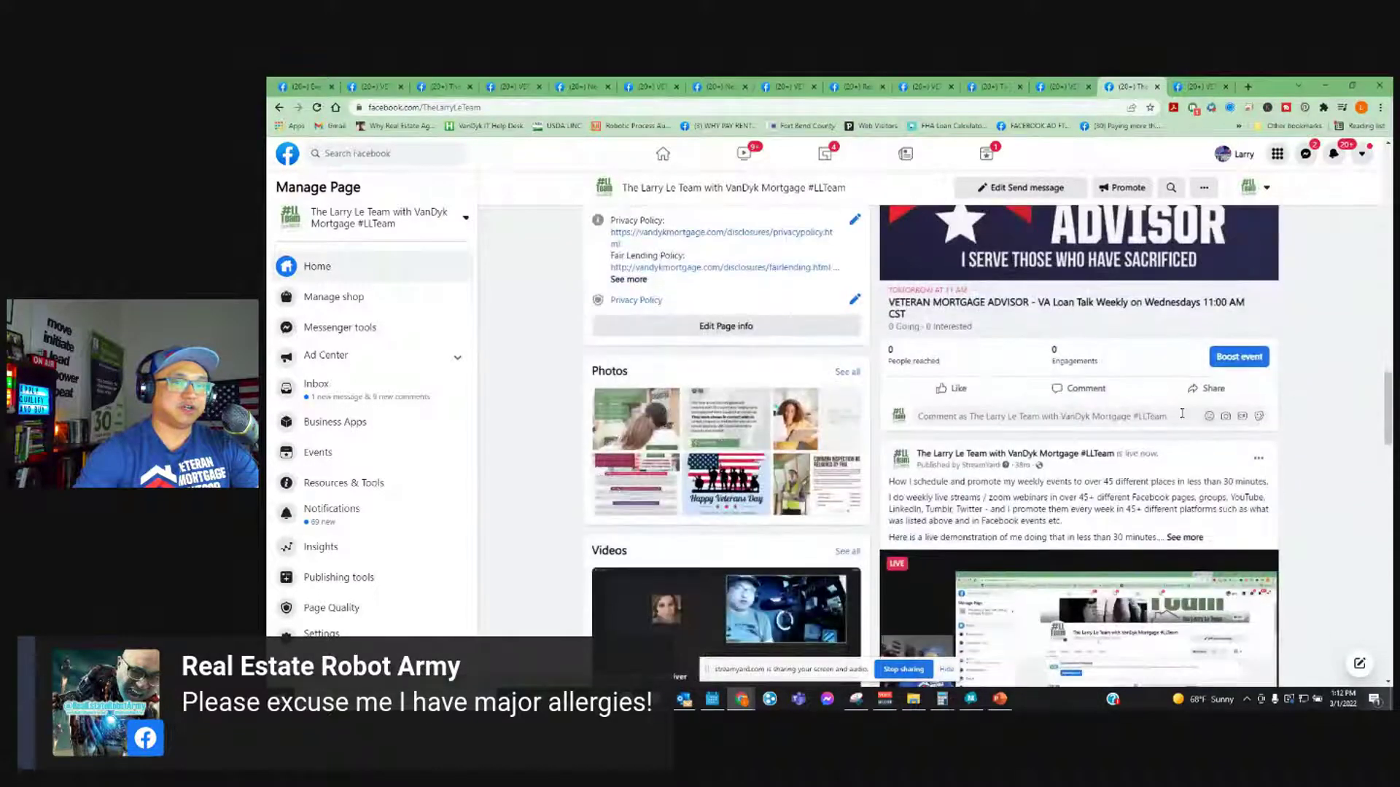
scroll(1195, 416, "down", 5)
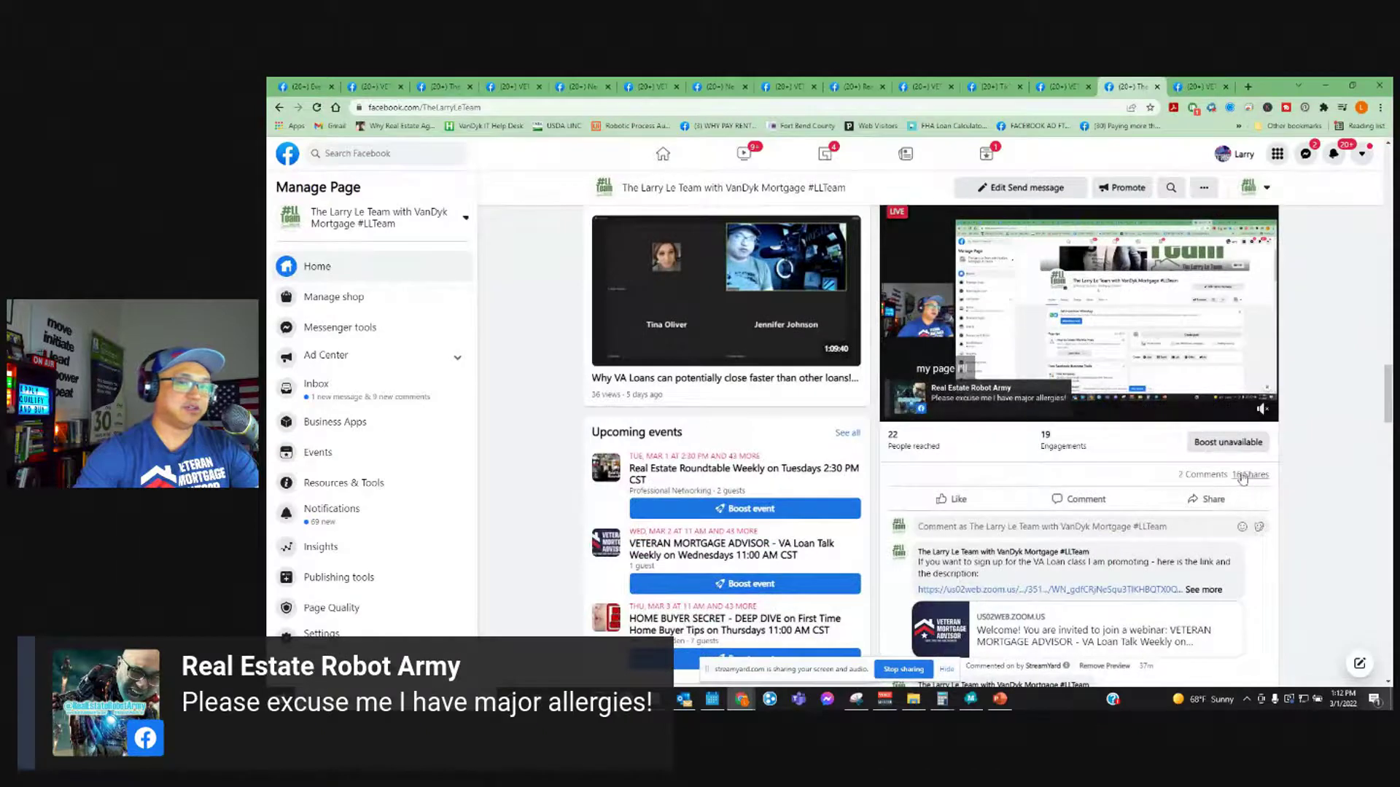
scroll(1089, 460, "up", 6)
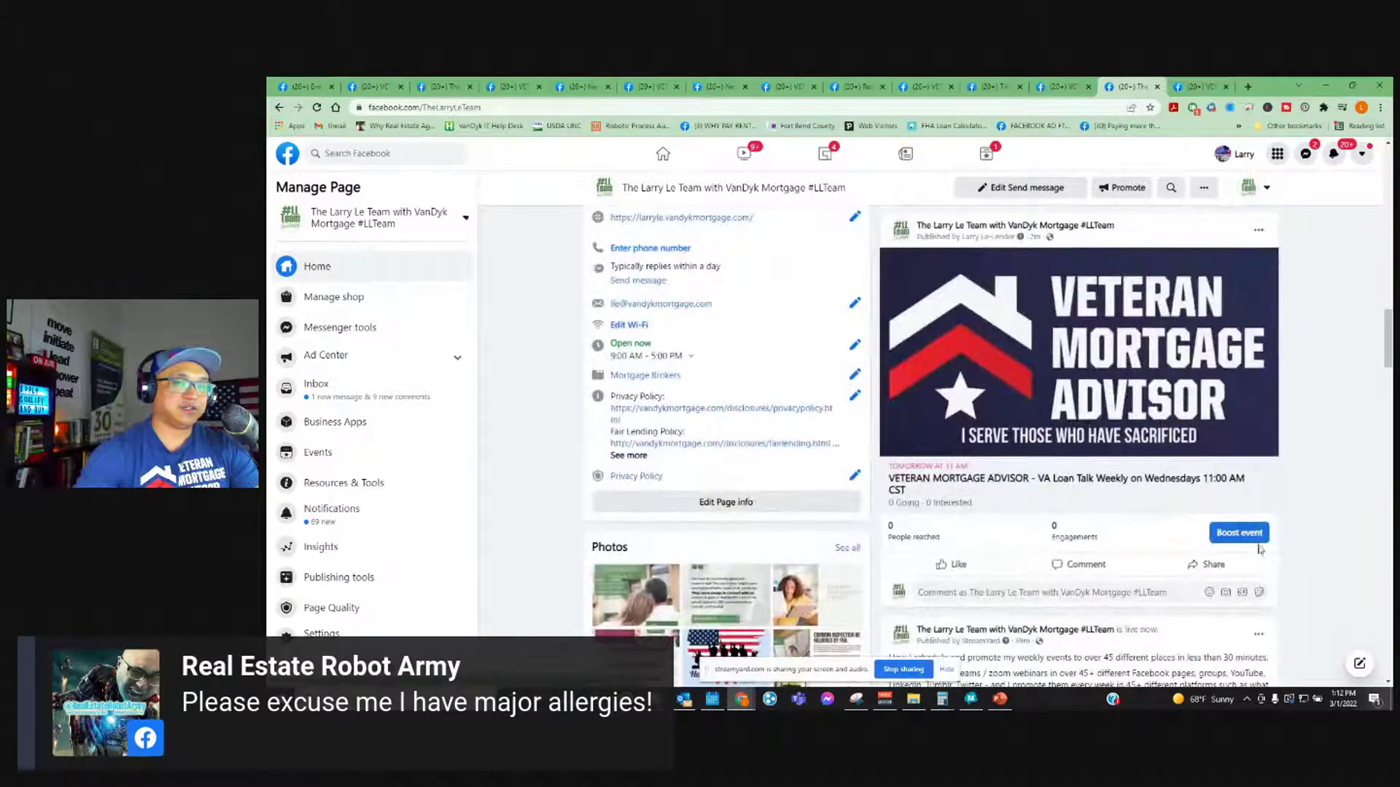
scroll(1198, 525, "up", 5)
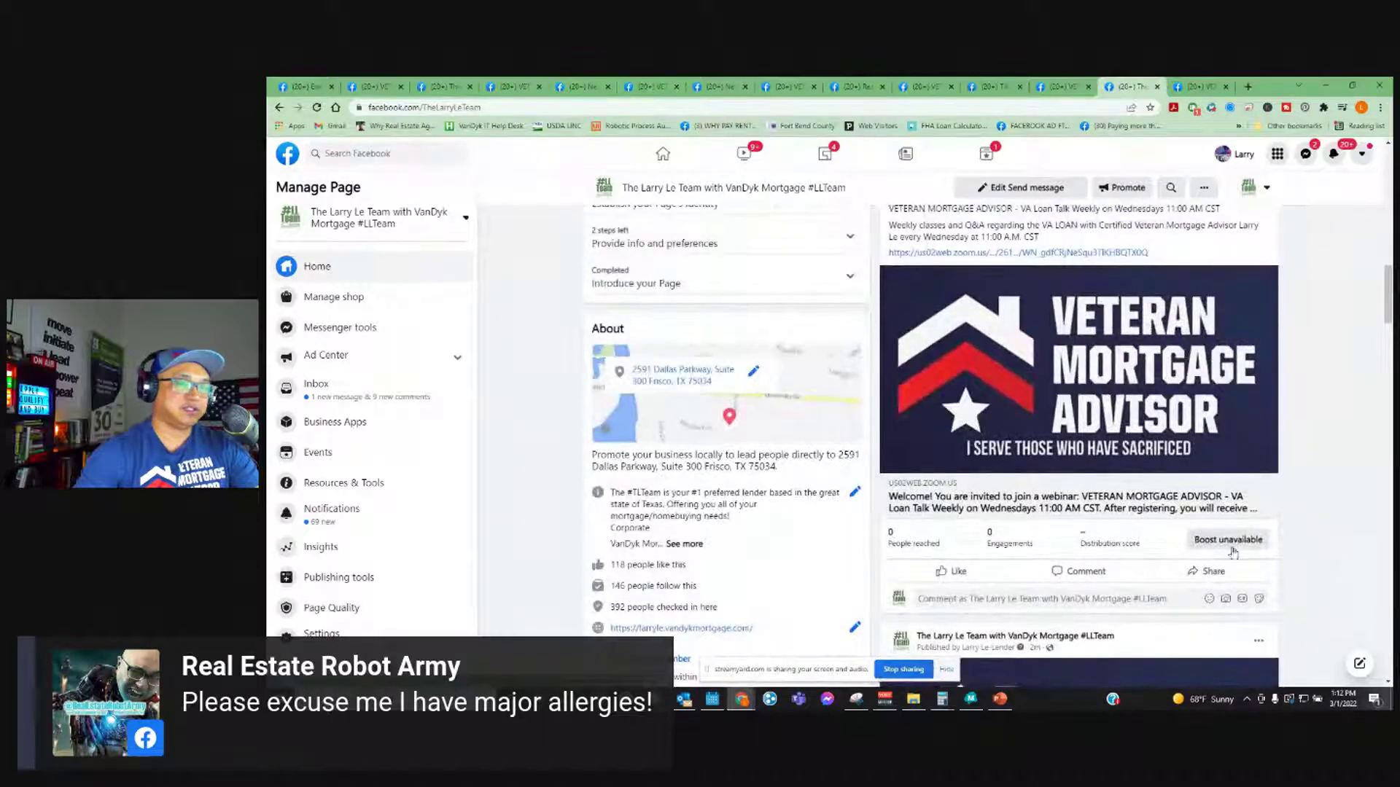
scroll(1195, 466, "up", 2)
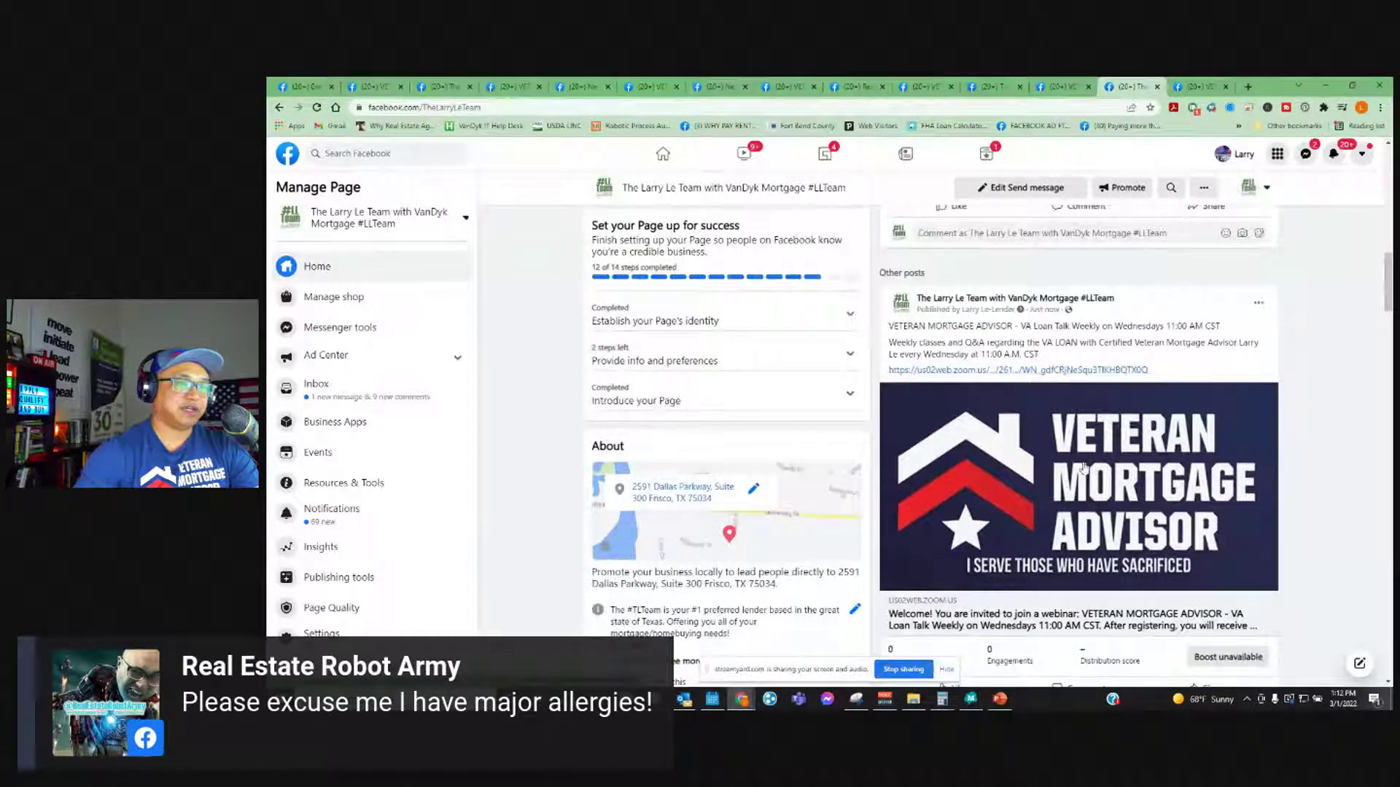
scroll(1064, 438, "up", 2)
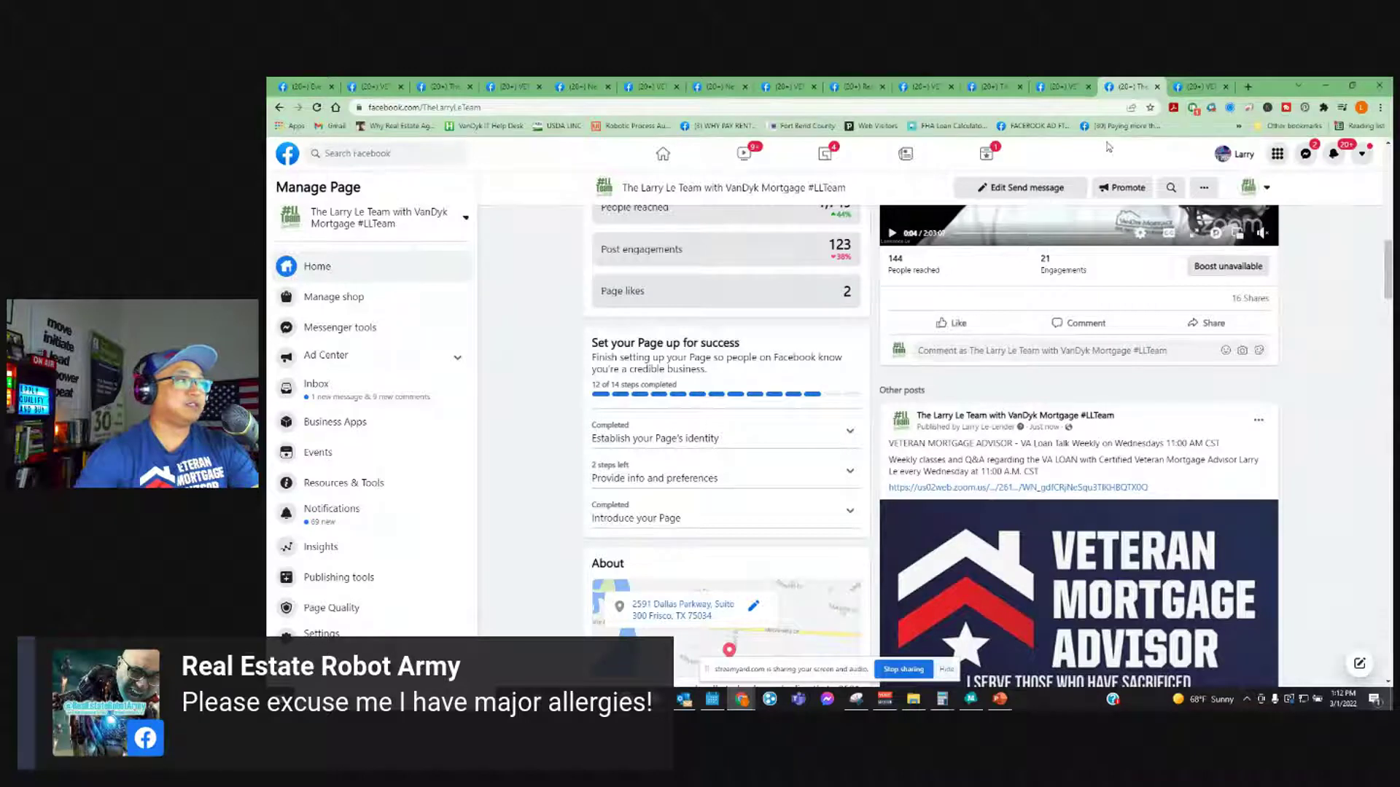
- Find the Real Estate Robot Army public figure page in the last browser tab and review its upcoming and past events
left_click(1196, 87)
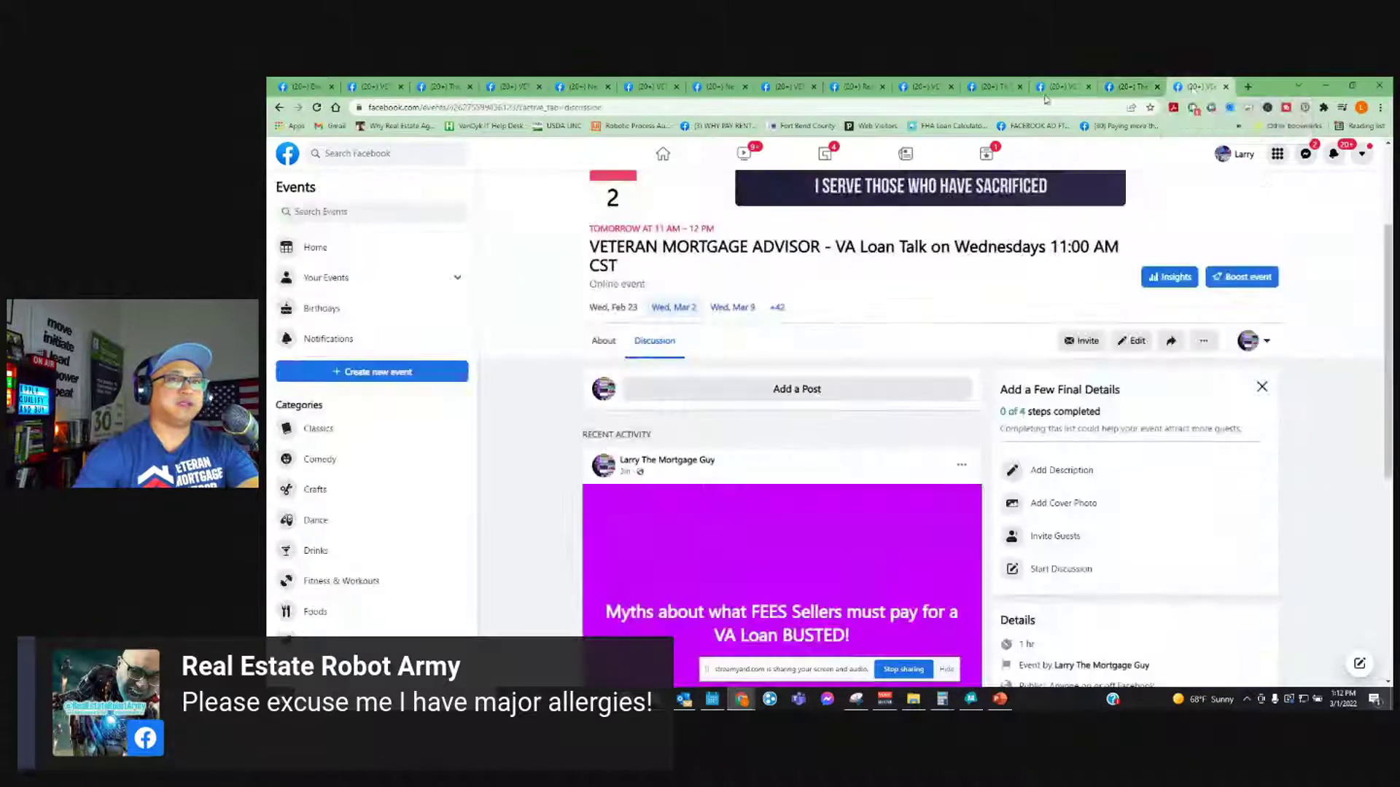
left_click(1016, 107)
left_click(416, 150)
type("rea")
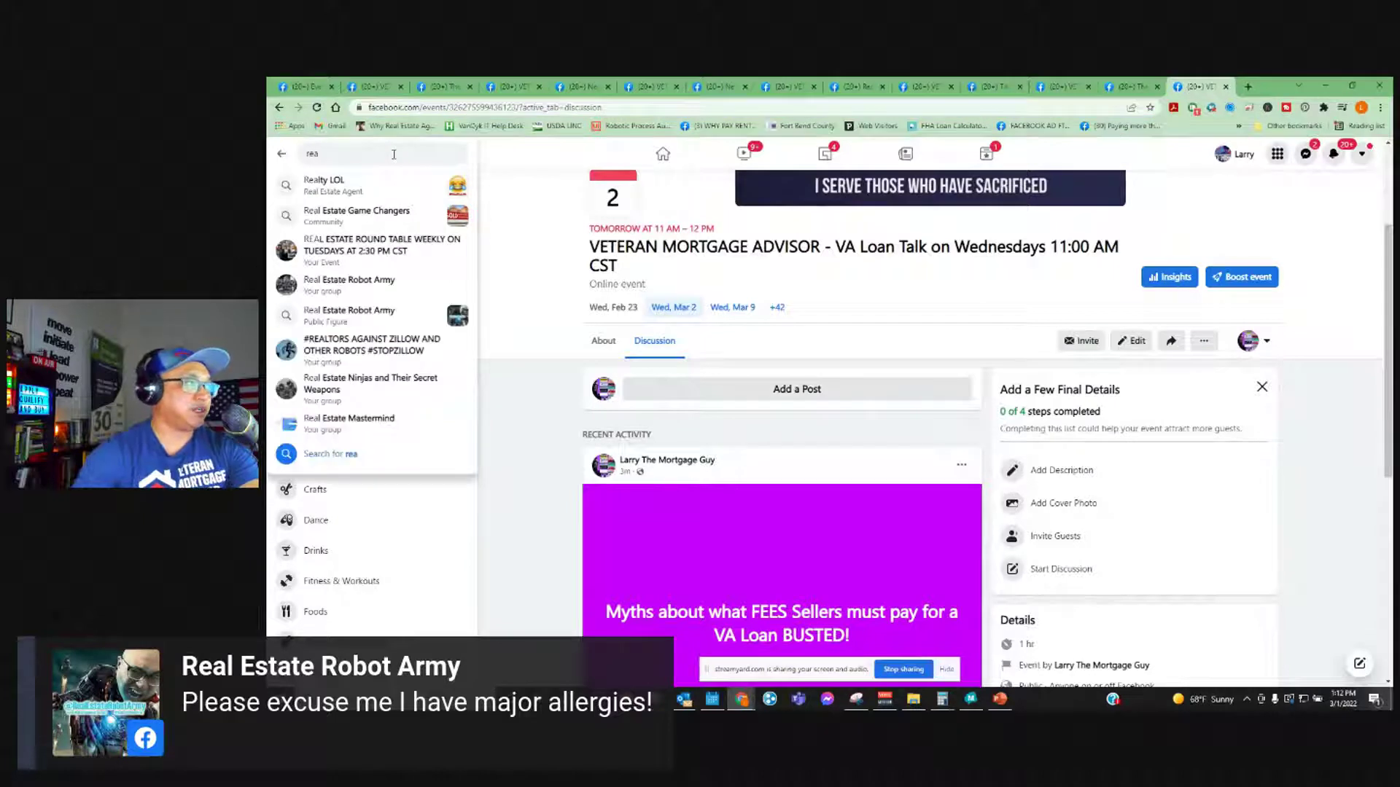
left_click(350, 314)
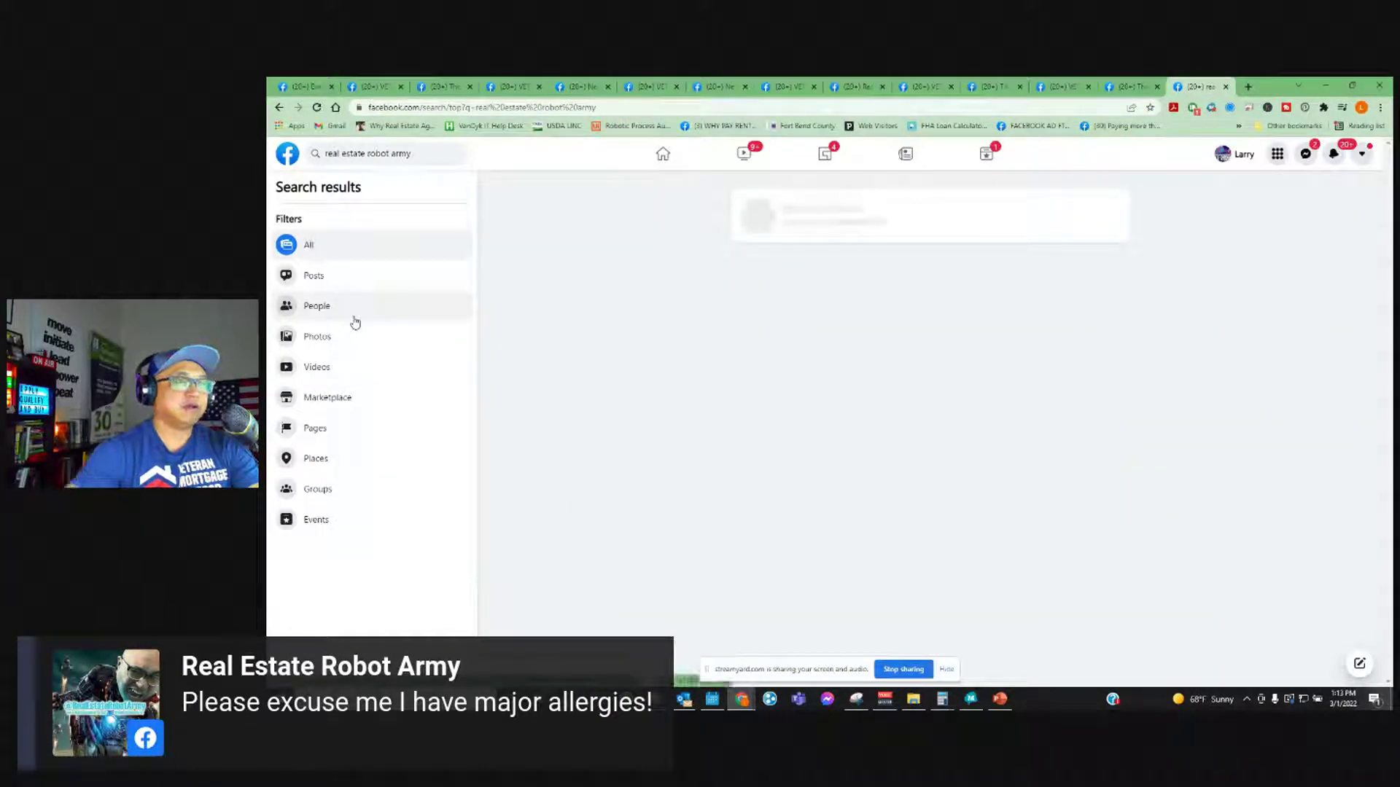
mouse_move(880, 209)
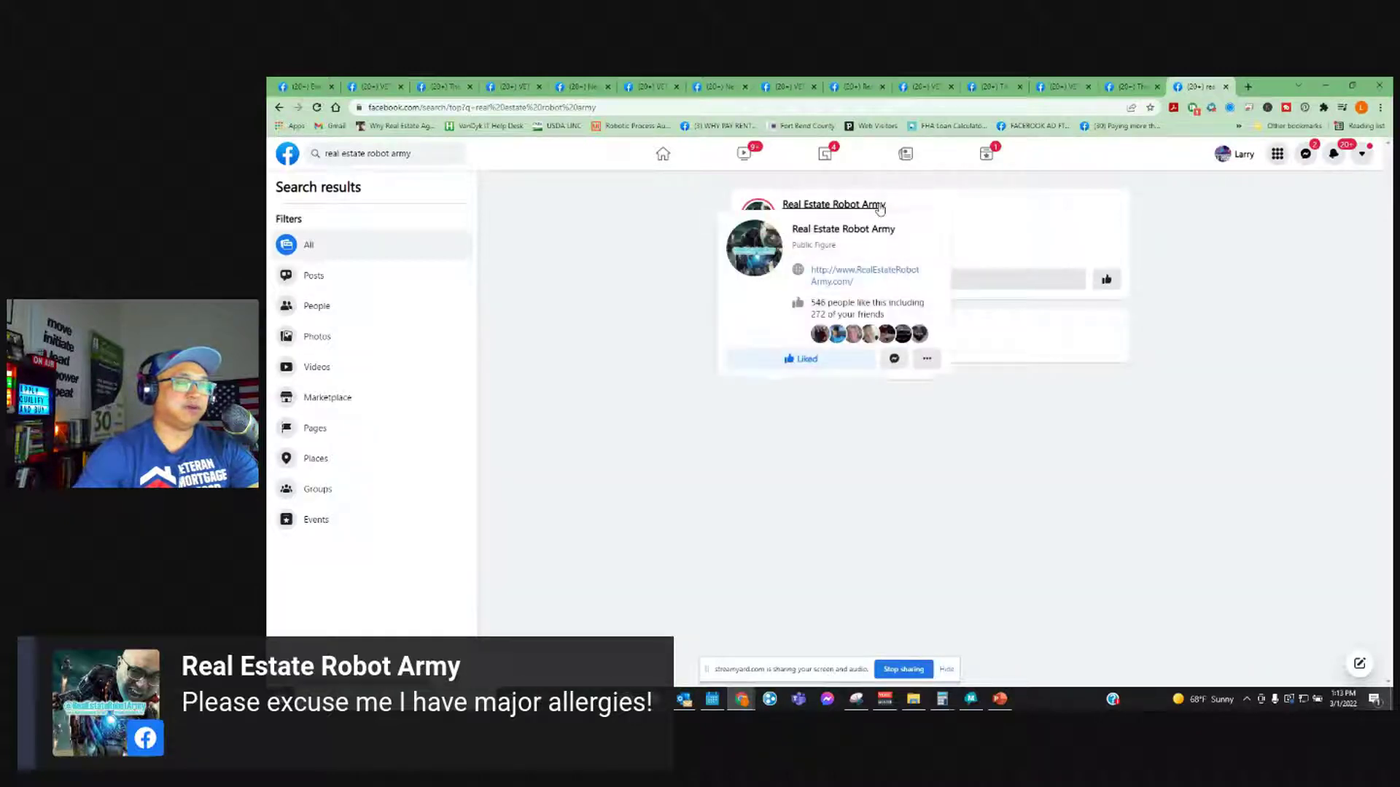
left_click(880, 207)
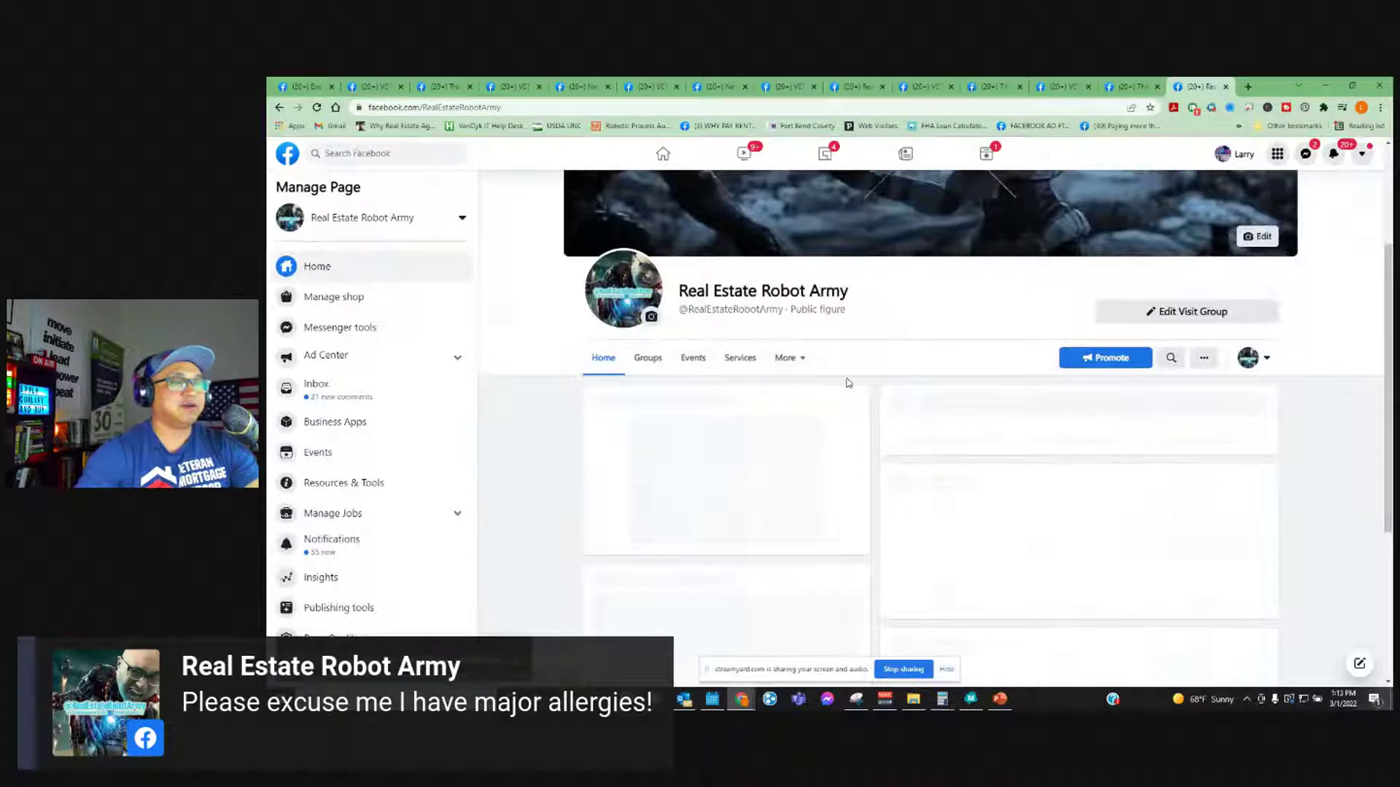
left_click(691, 359)
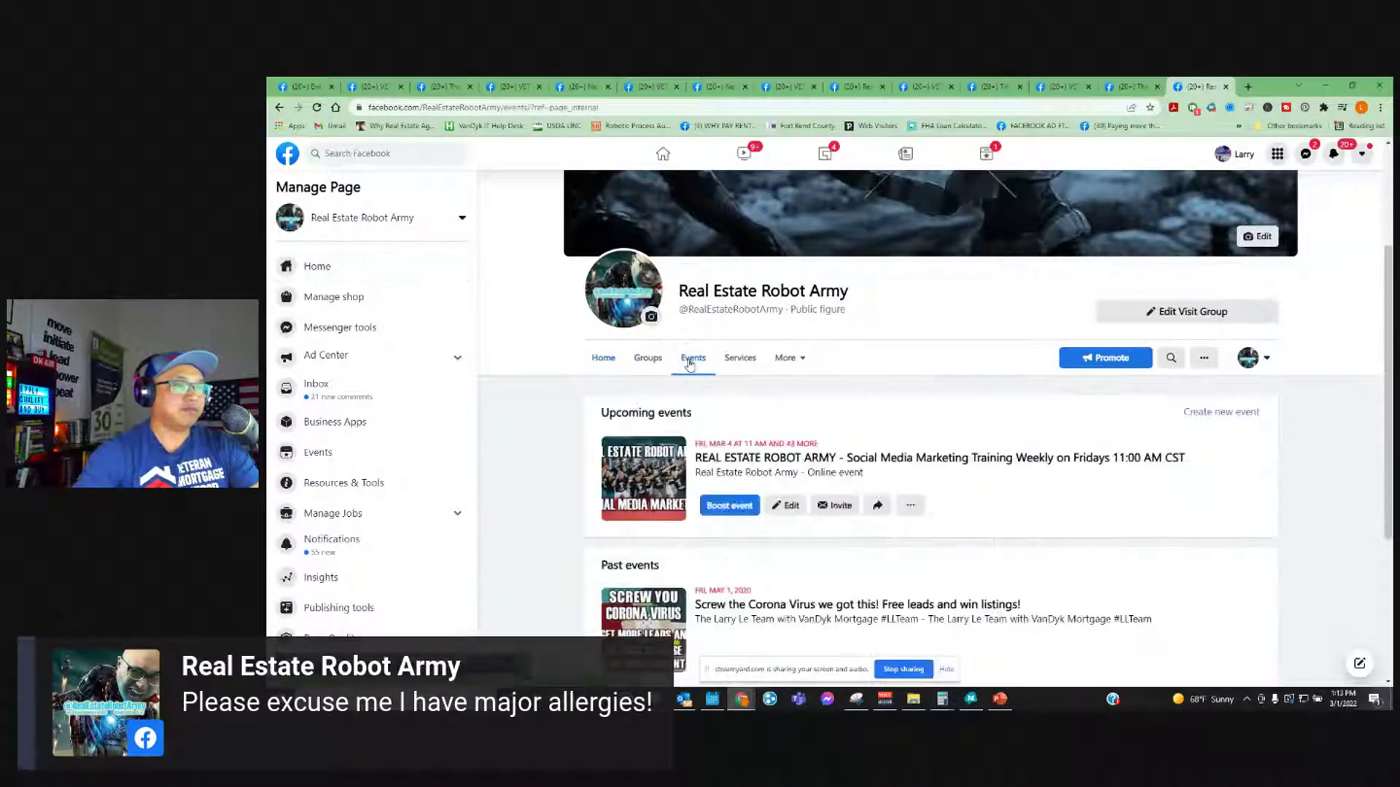
scroll(729, 437, "down", 3)
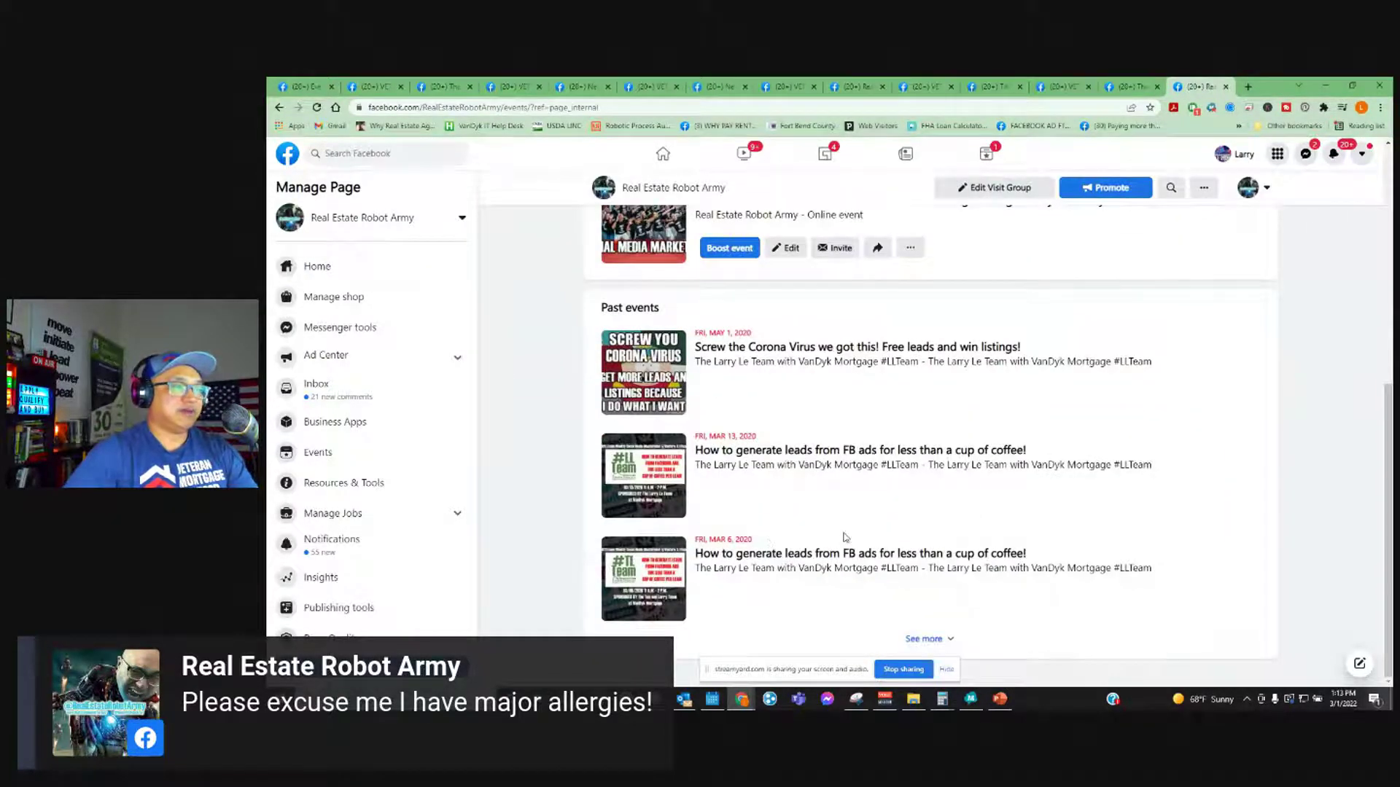
scroll(844, 537, "up", 6)
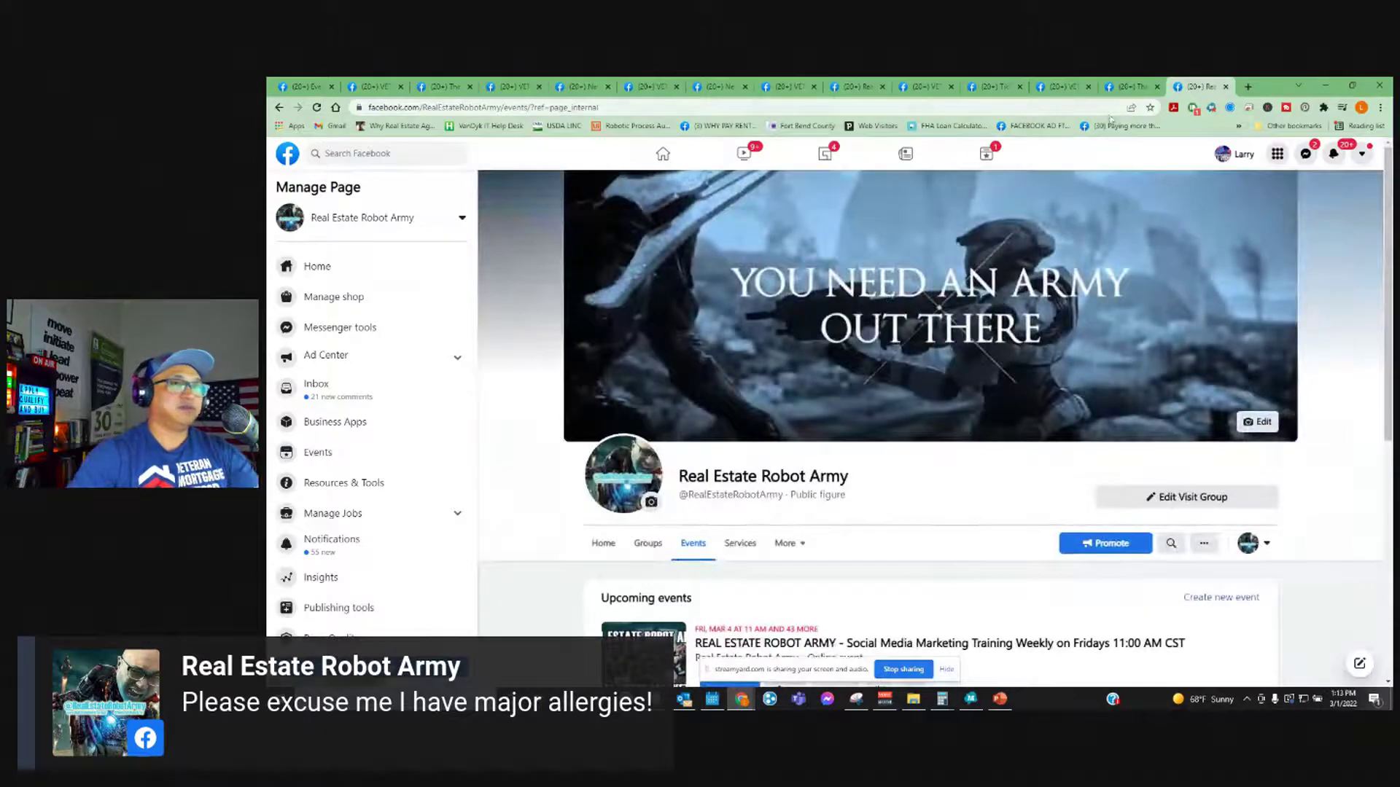
- Return to the #LLTeam page and open its weekly VA Loan Talk event from the feed
left_click(1128, 89)
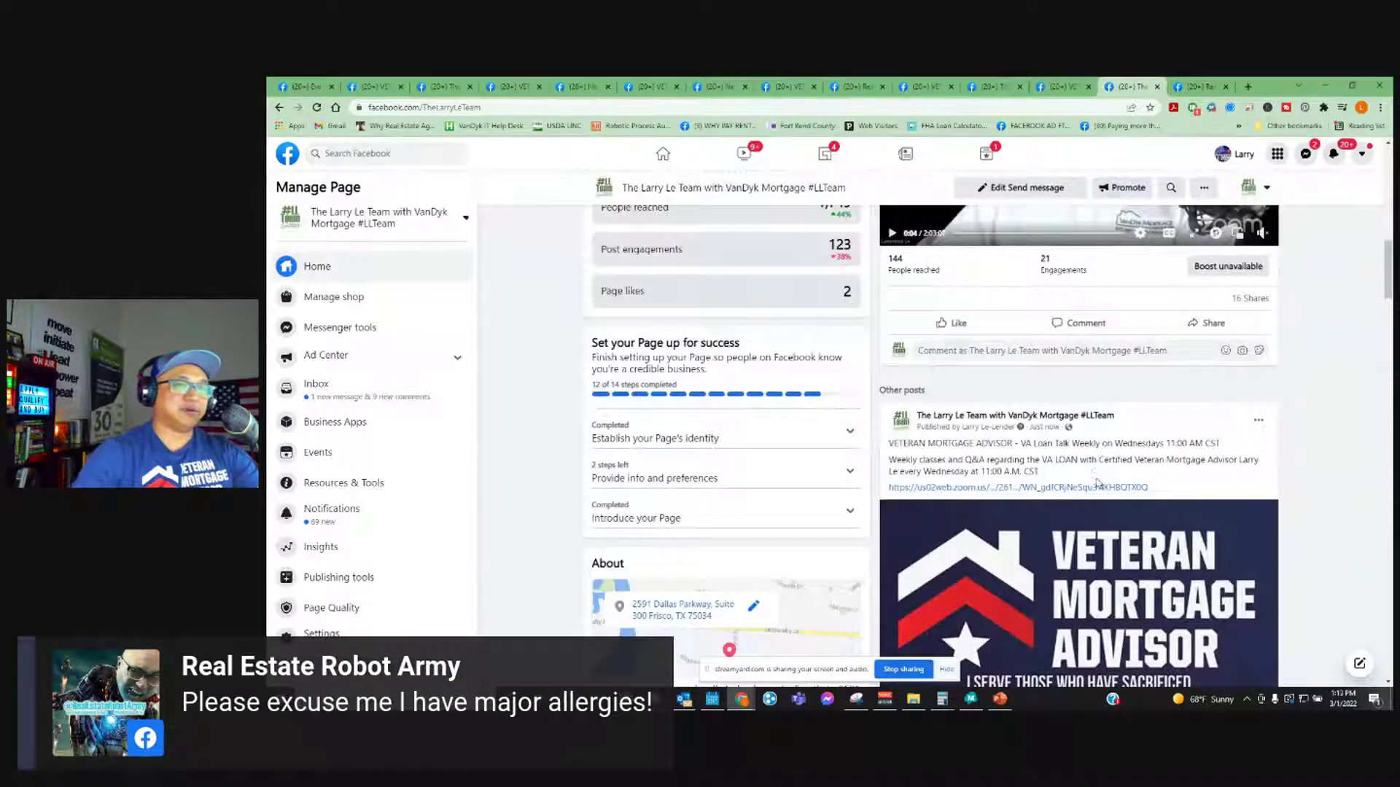
scroll(1123, 466, "up", 10)
scroll(1123, 460, "down", 12)
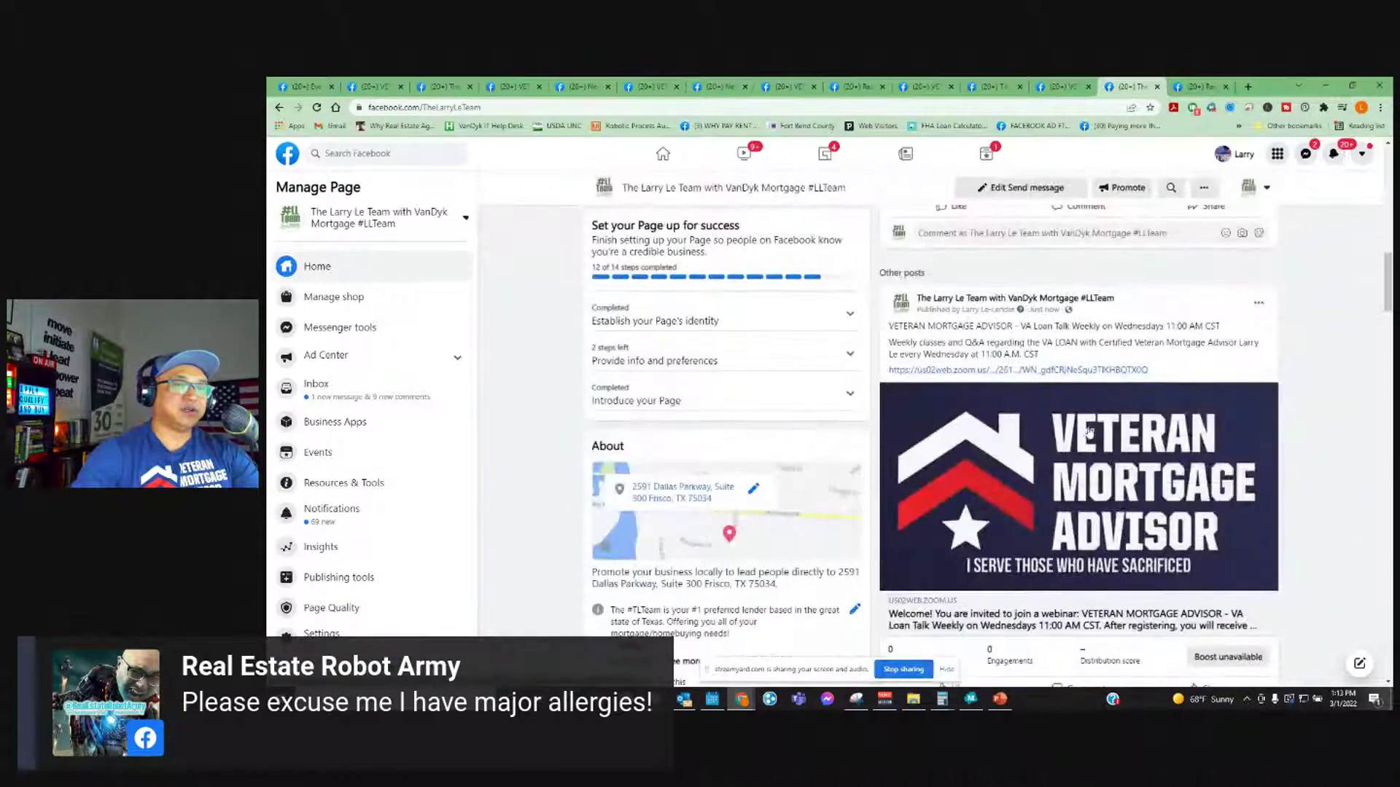
scroll(1124, 459, "down", 5)
left_click(1059, 470)
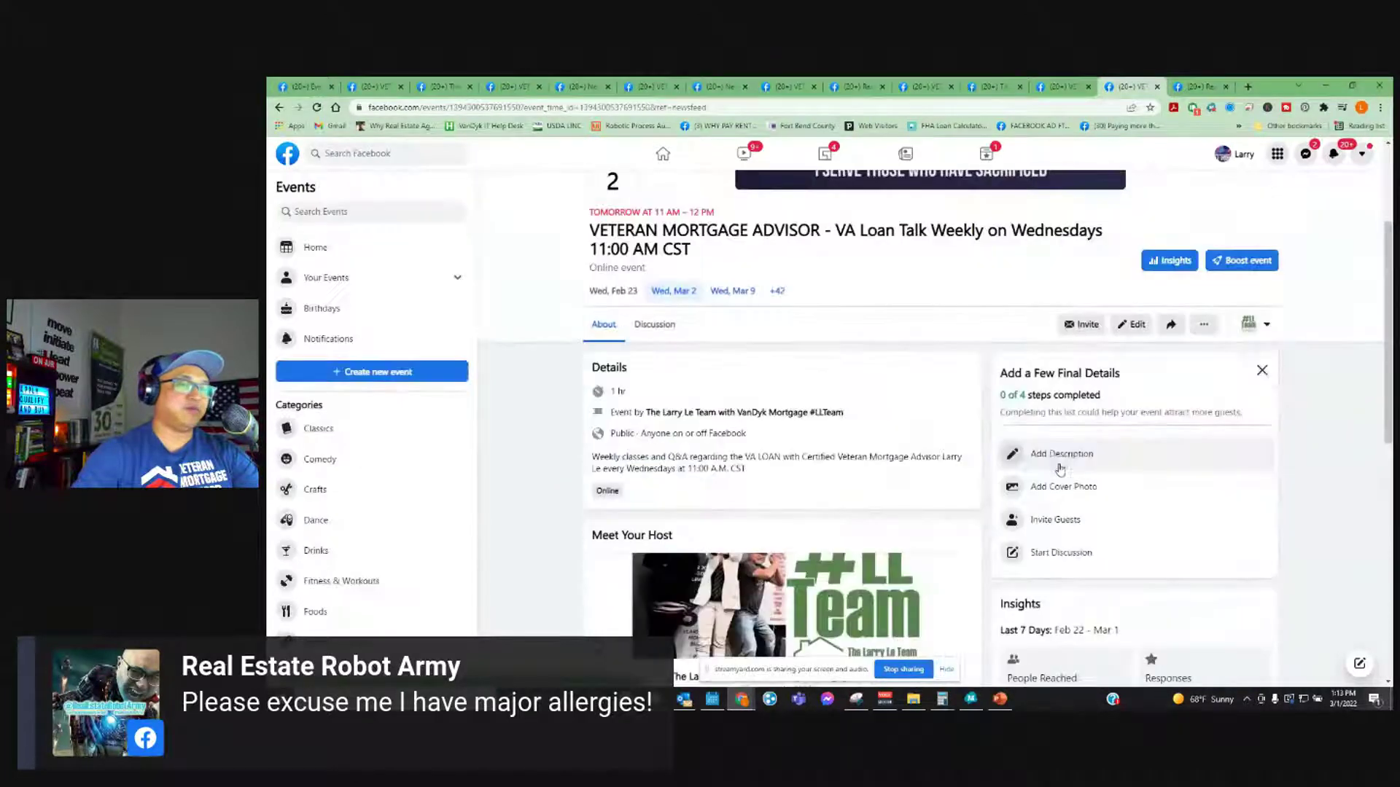
- Add the weekly VA Loan Talk event to the Real Estate Robot Army page's events
left_click(1198, 323)
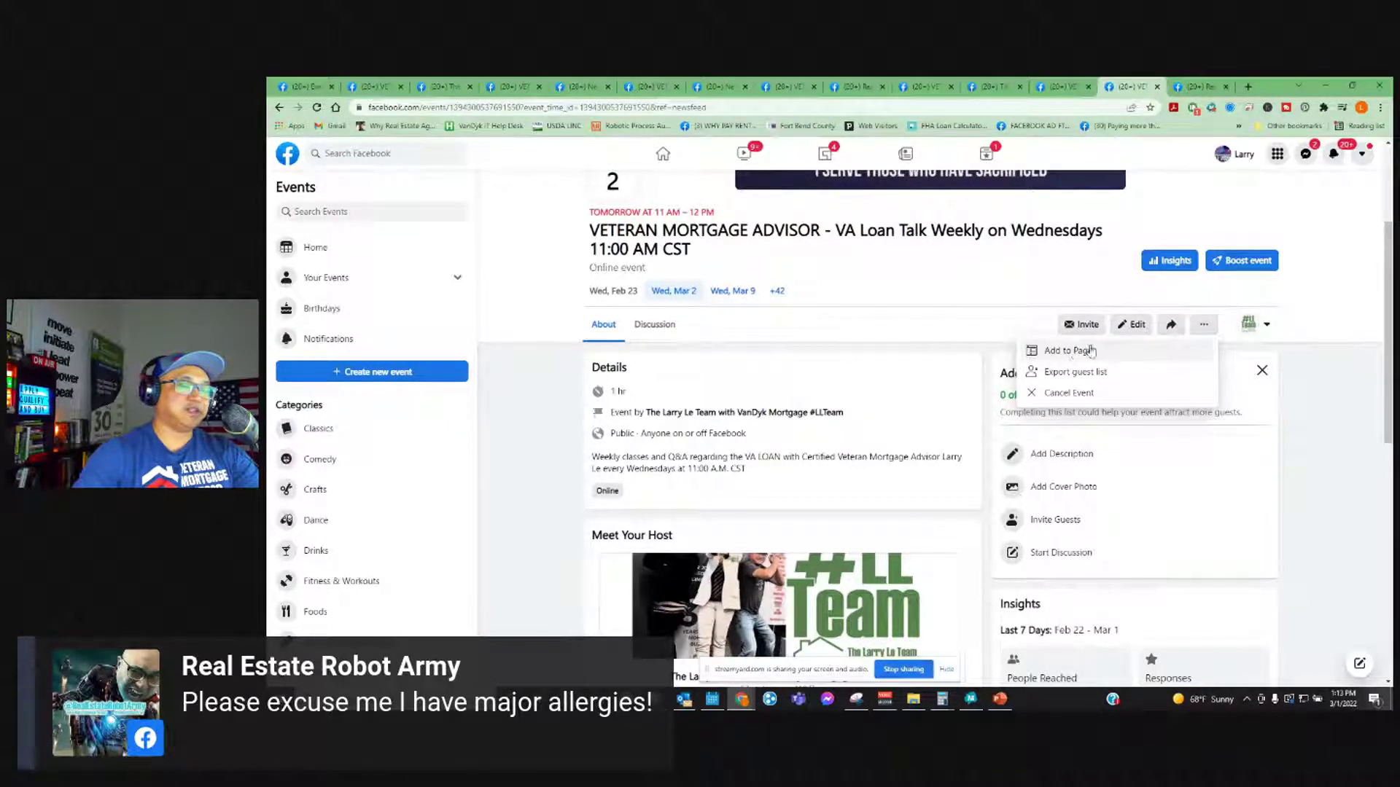
left_click(1058, 352)
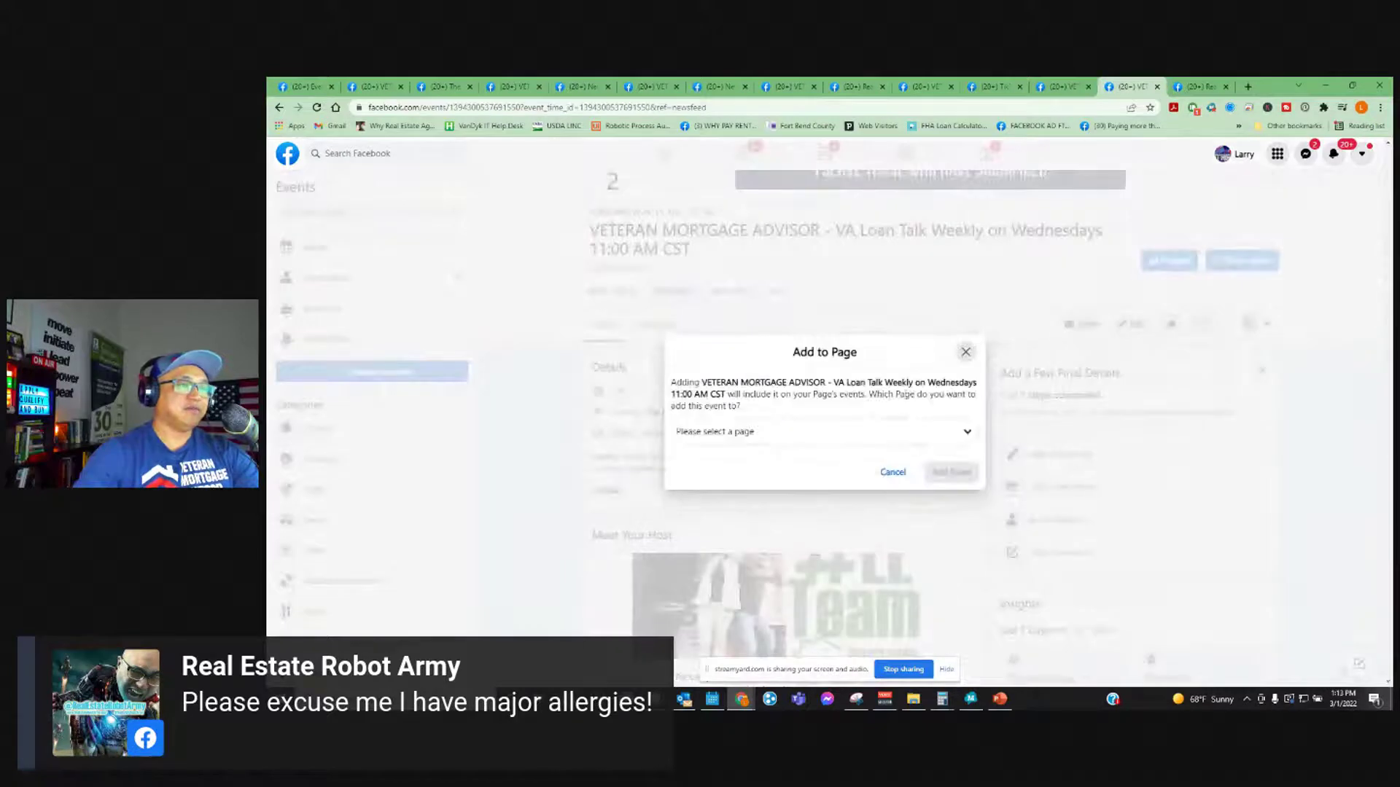
left_click(777, 435)
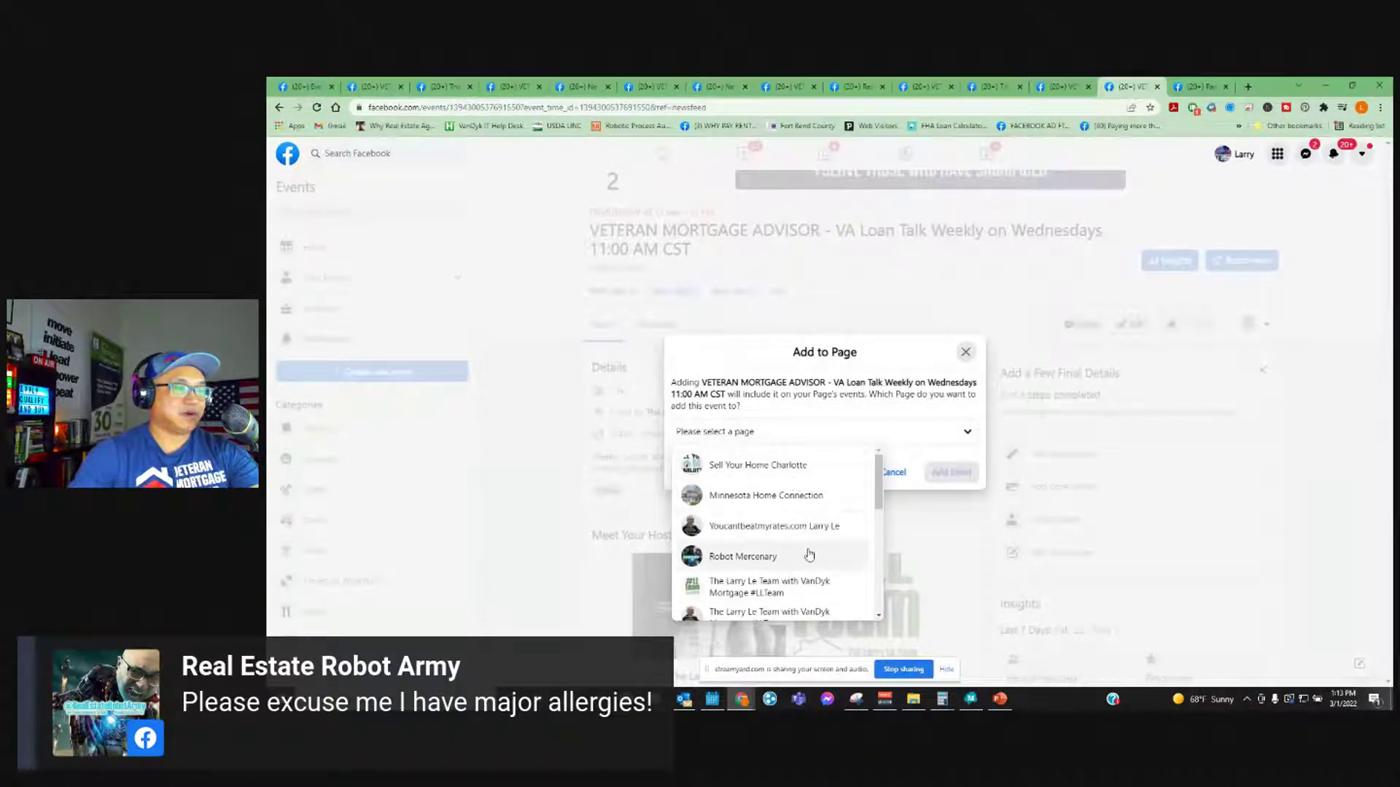
left_click_drag(878, 483, 877, 603)
left_click(877, 603)
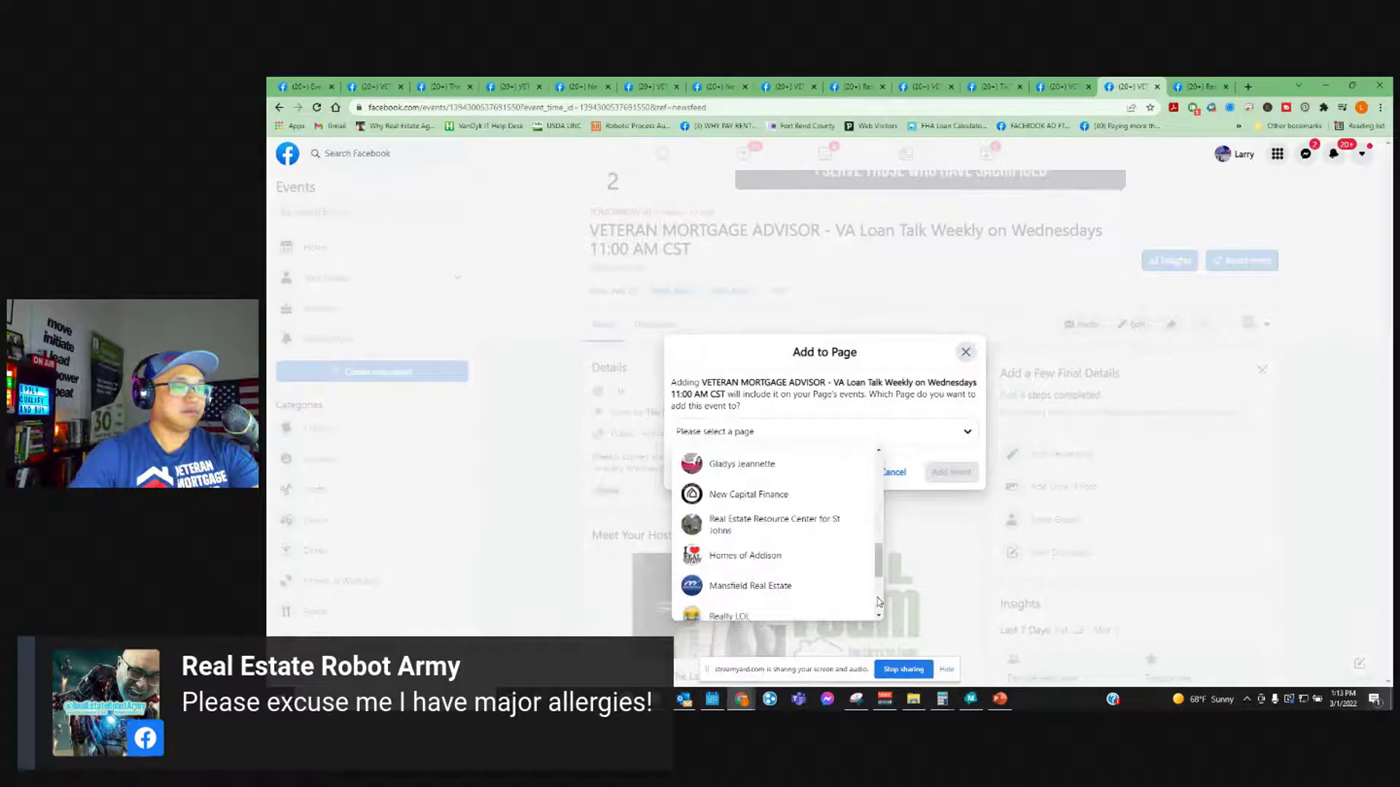
left_click(878, 598)
left_click(878, 599)
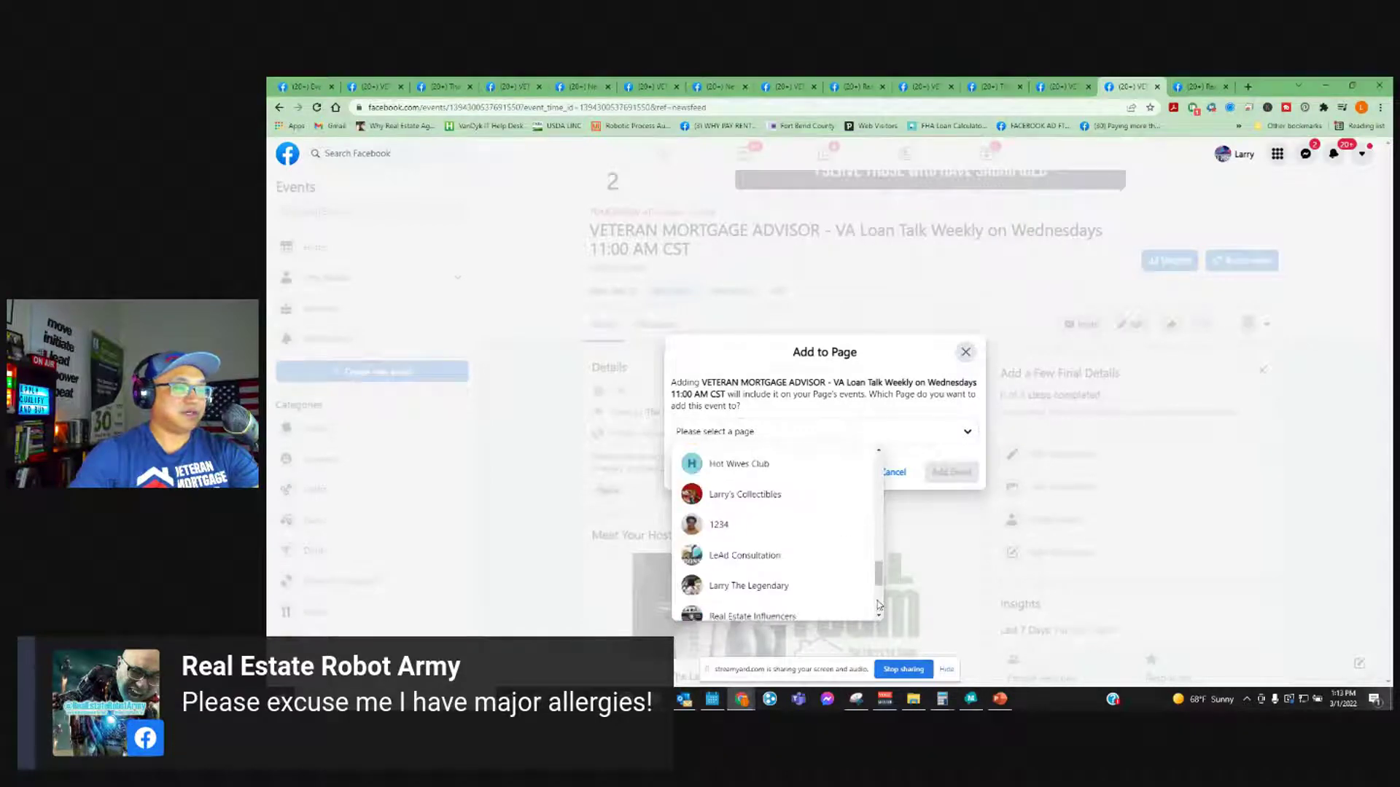
left_click(879, 604)
left_click(879, 603)
left_click(878, 604)
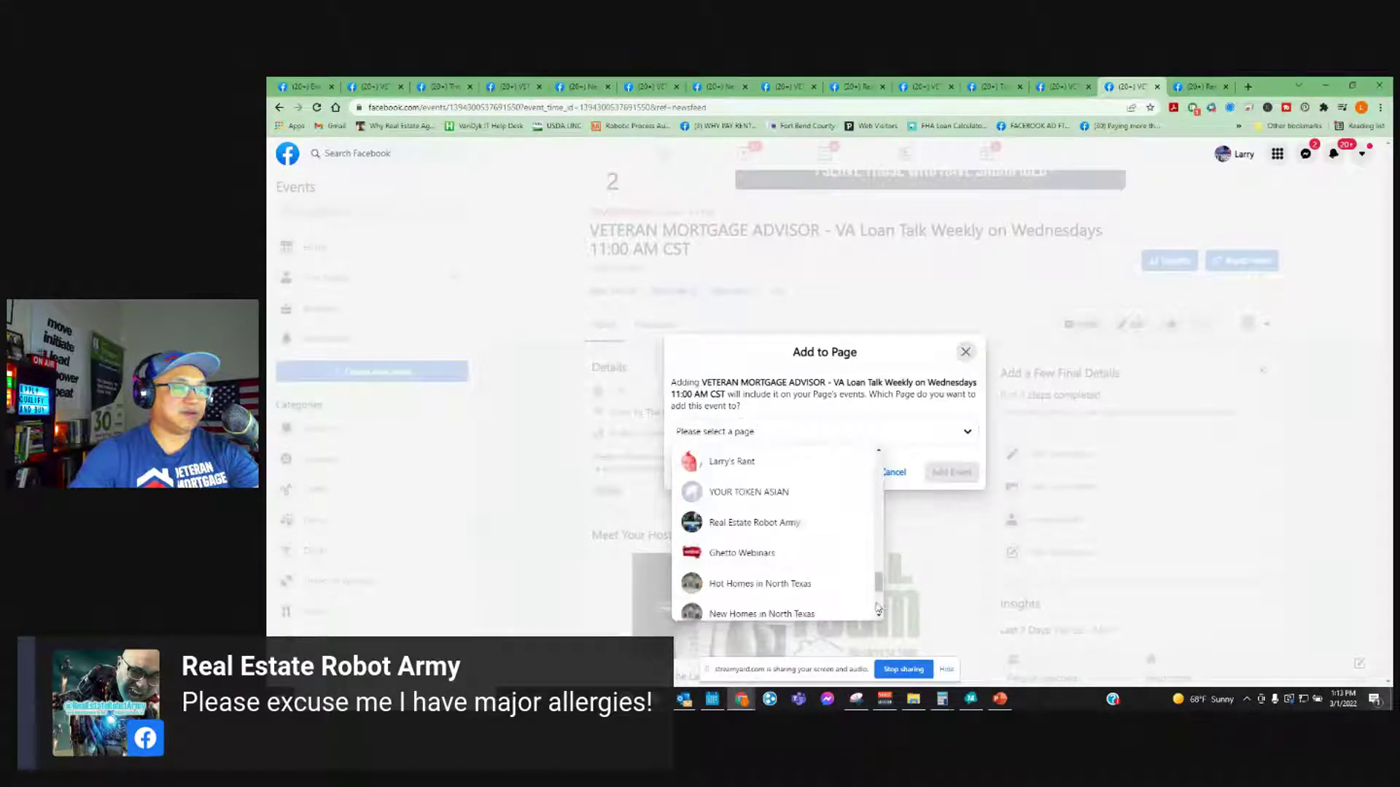
left_click(780, 526)
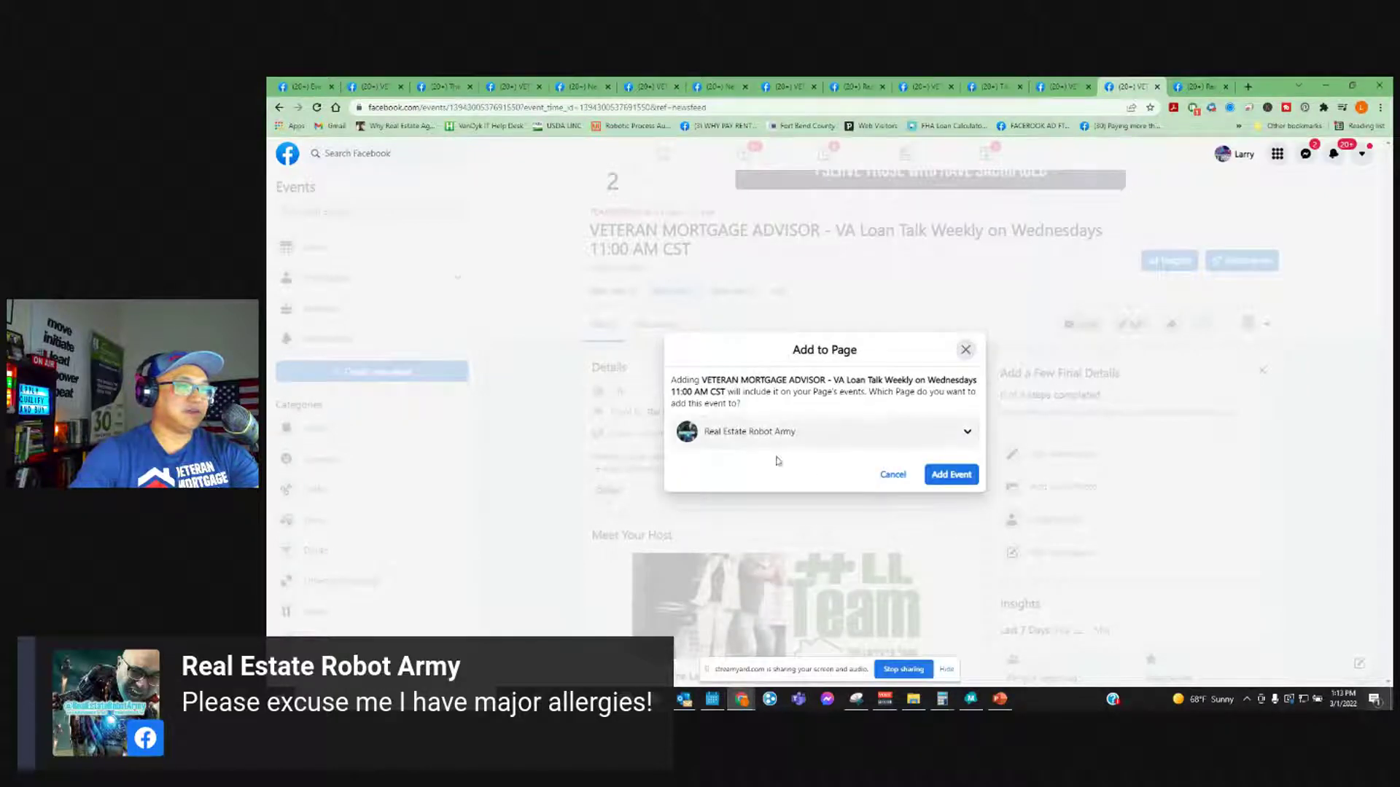
left_click(943, 476)
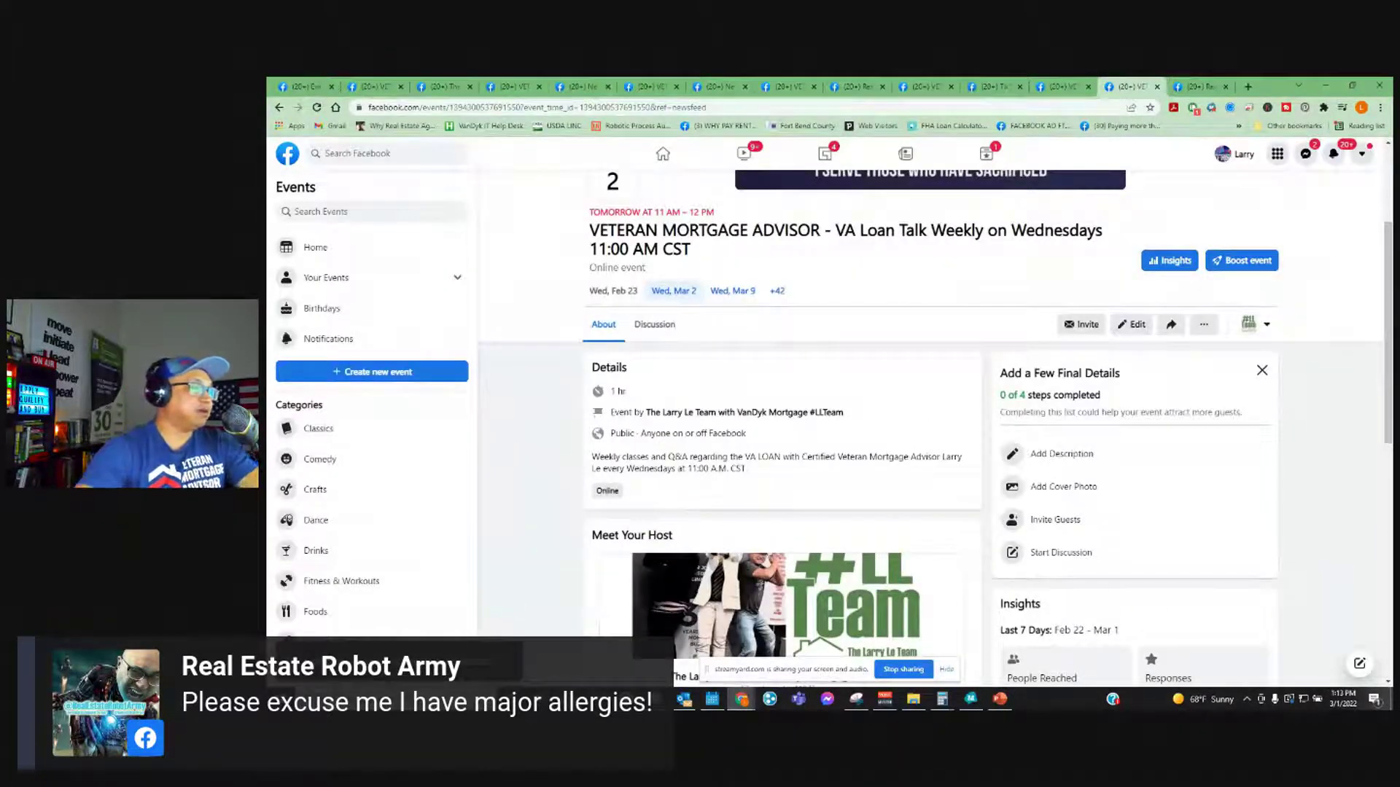
- Reload the Real Estate Robot Army events page and examine the VA Loan Talk event listed there
left_click(1189, 87)
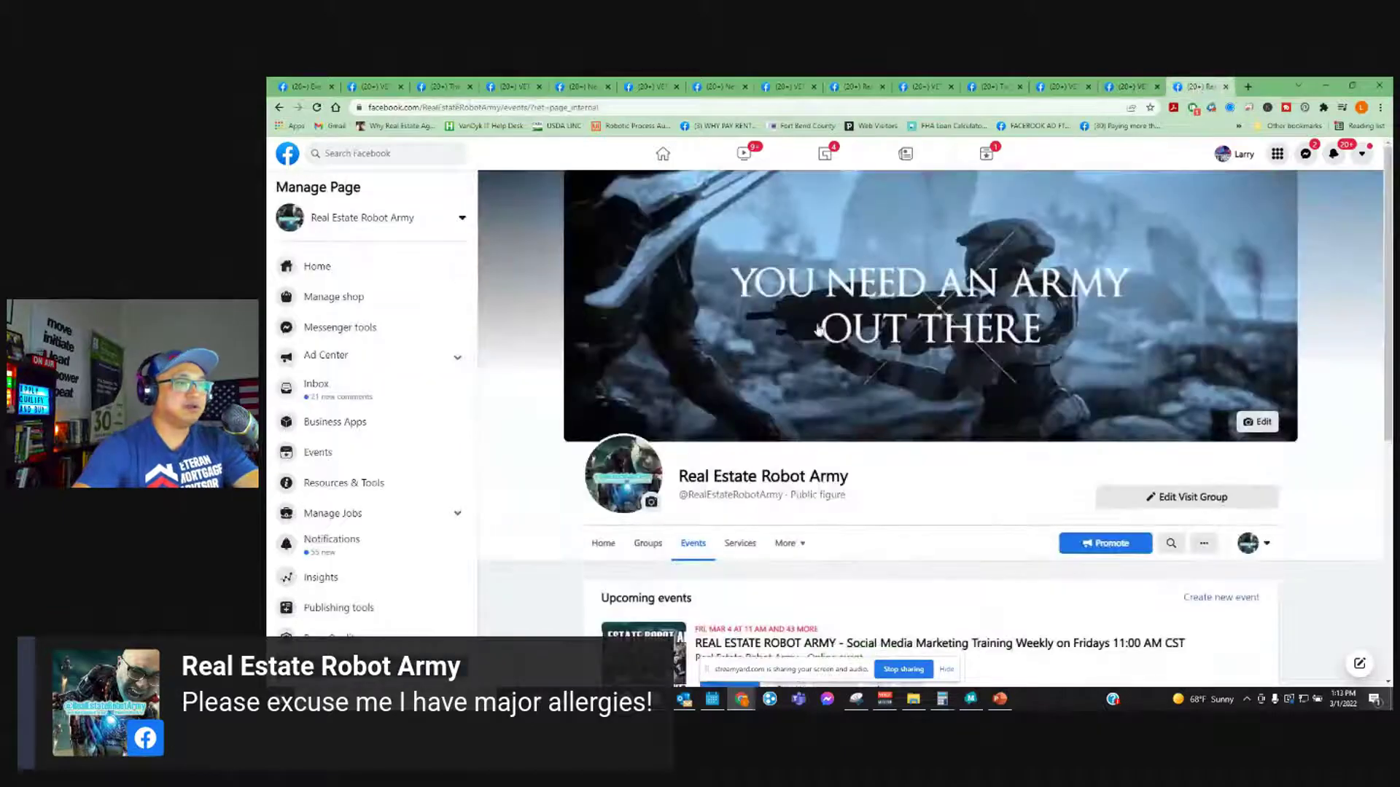
right_click(917, 534)
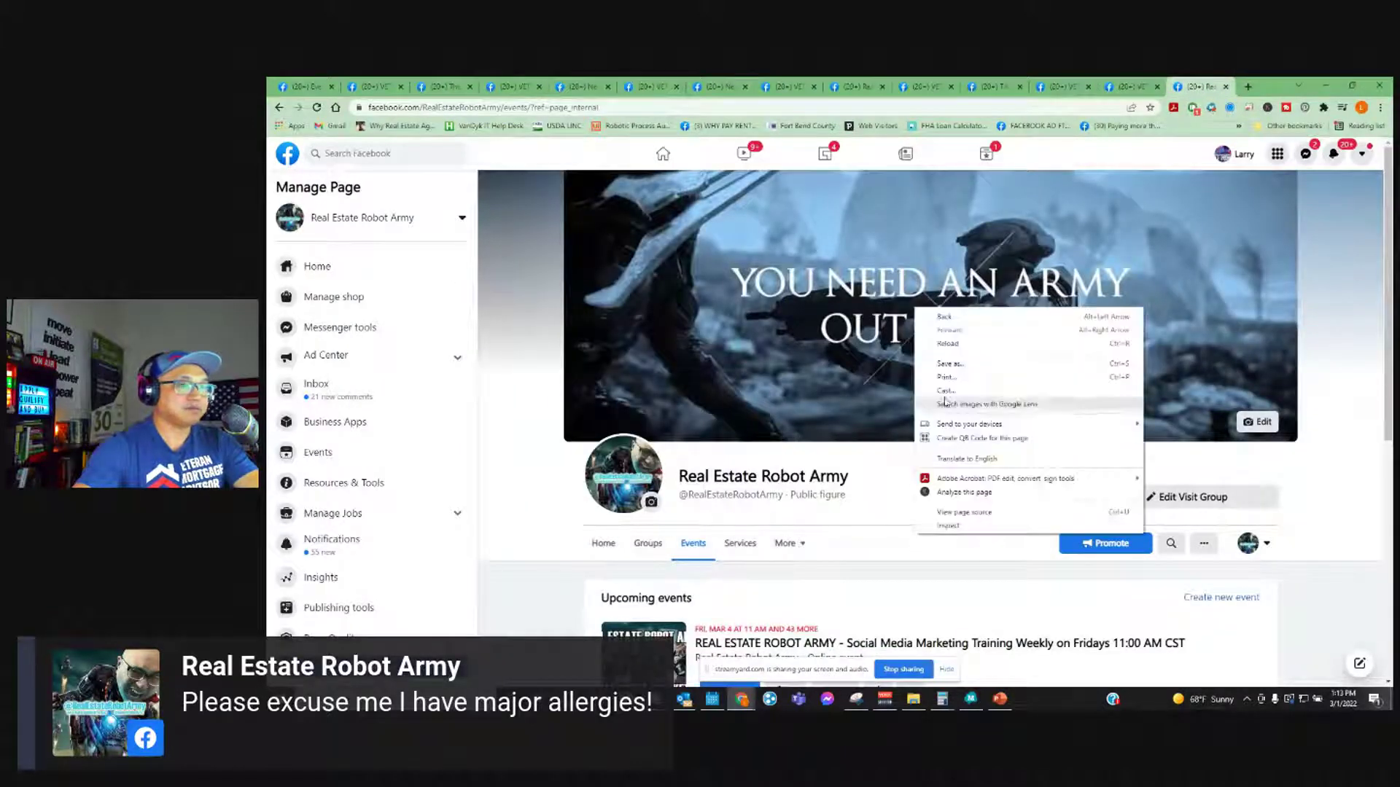
left_click(948, 344)
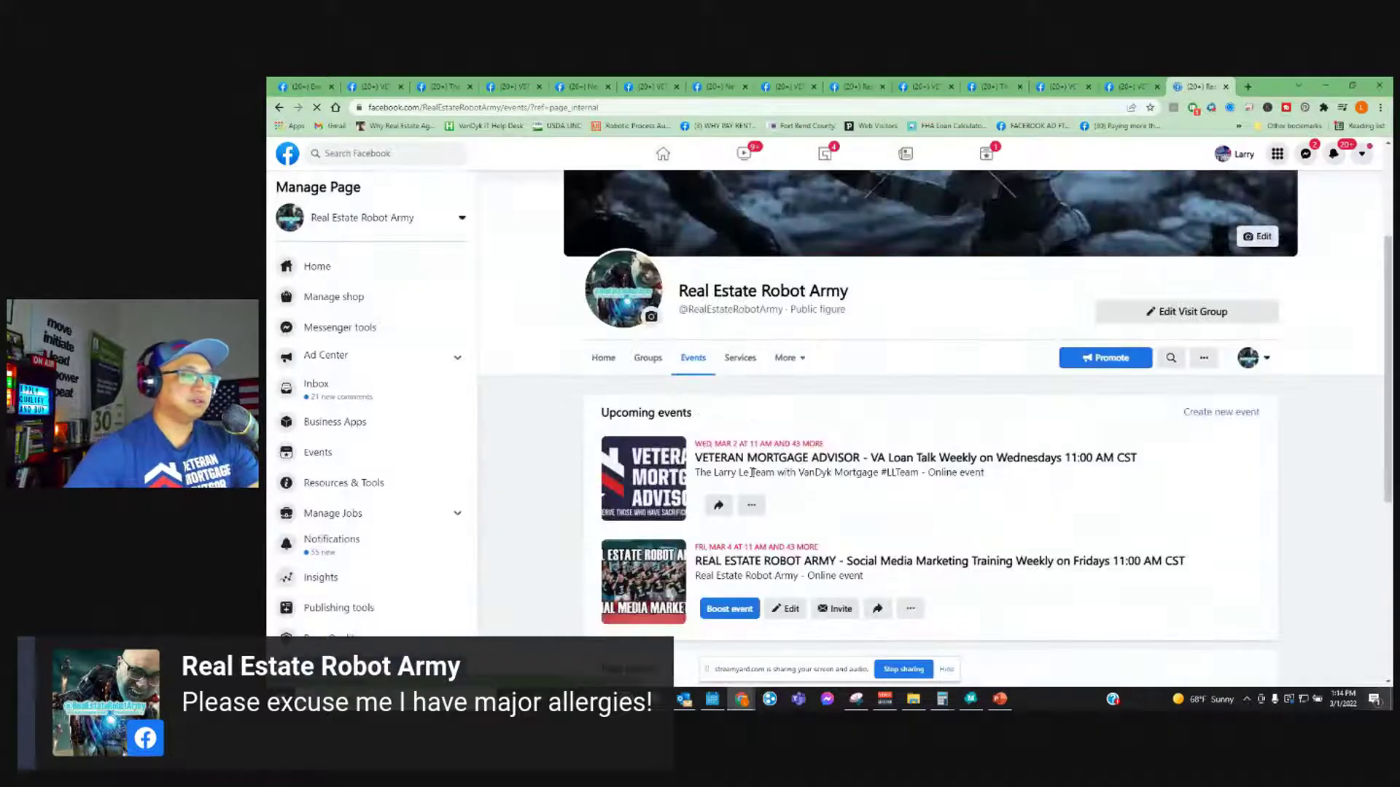
left_click(763, 459)
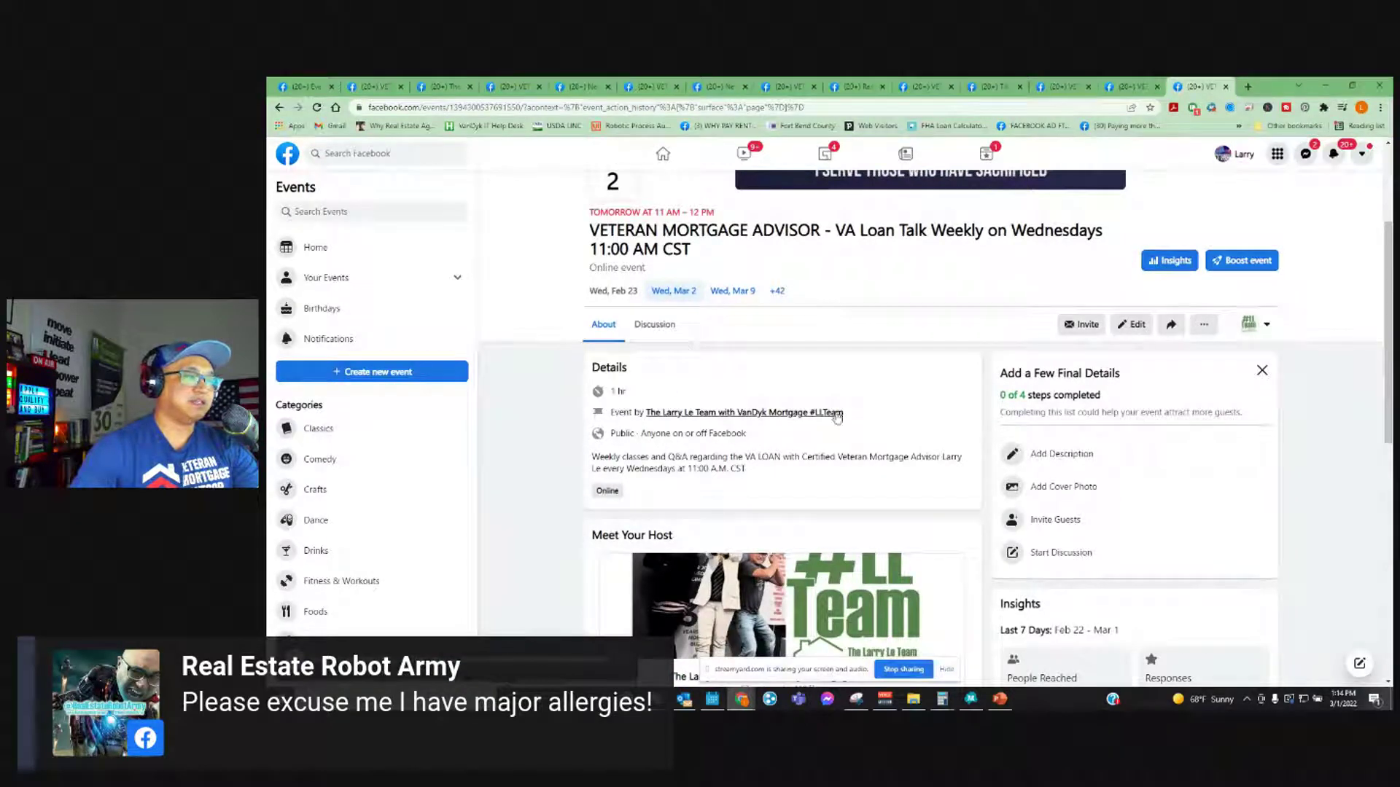
scroll(942, 363, "down", 8)
scroll(771, 468, "up", 10)
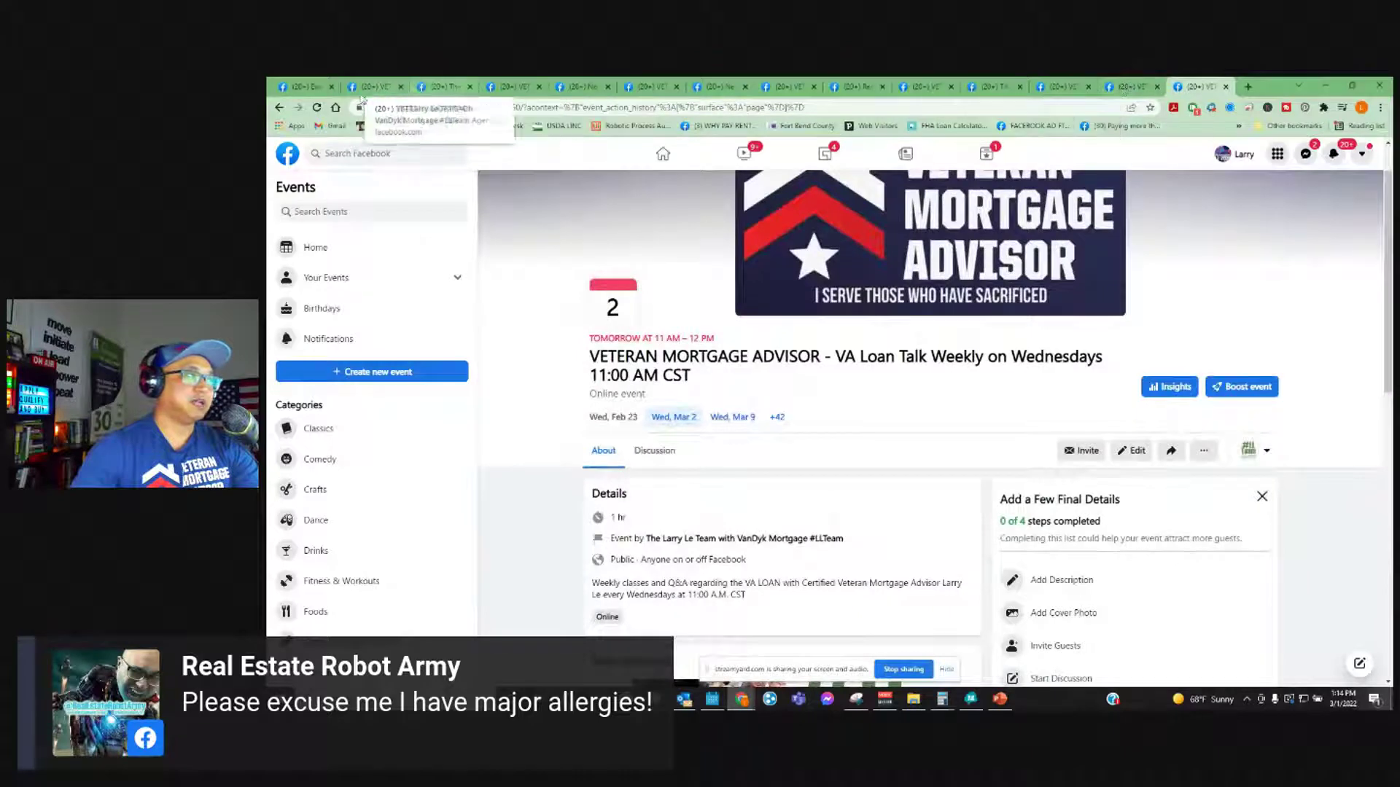
left_click(280, 108)
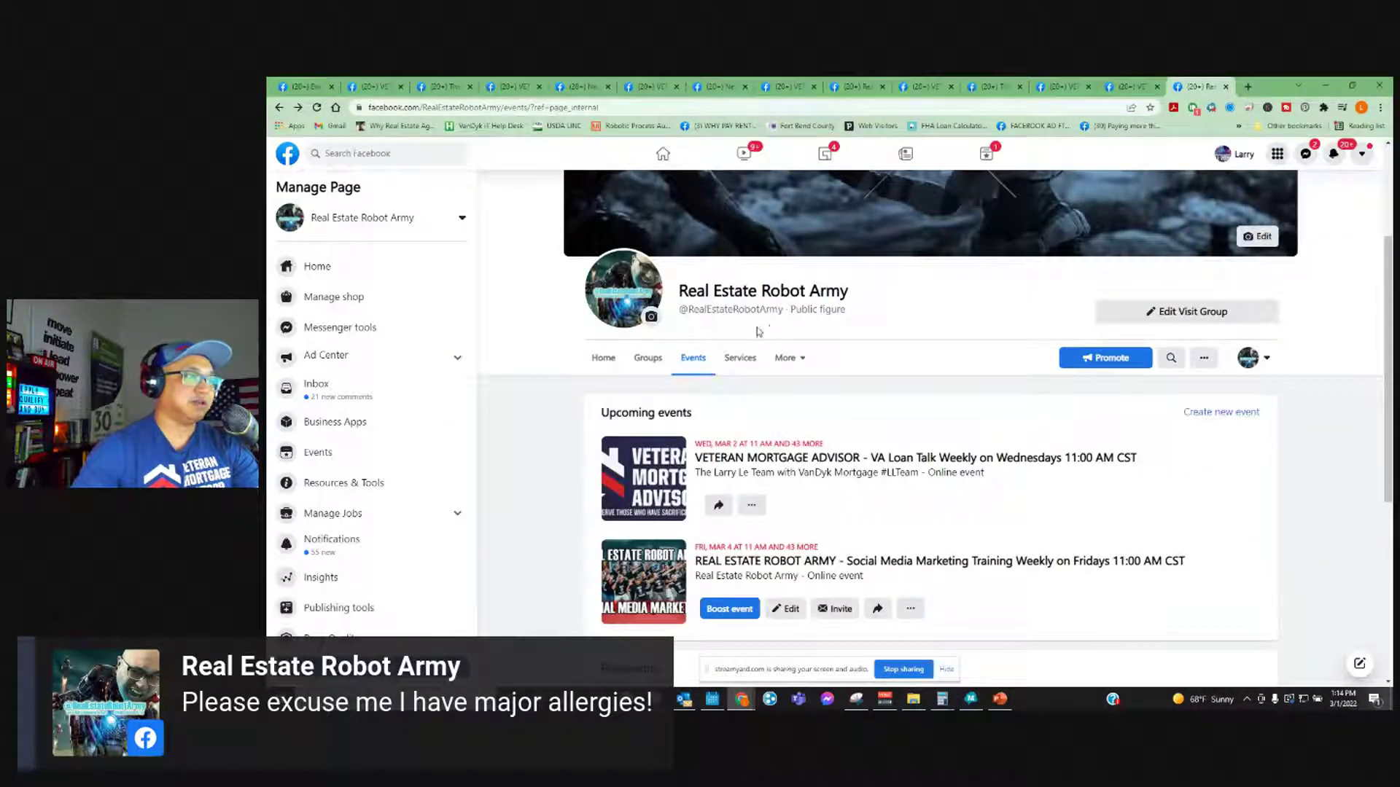
left_click(277, 109)
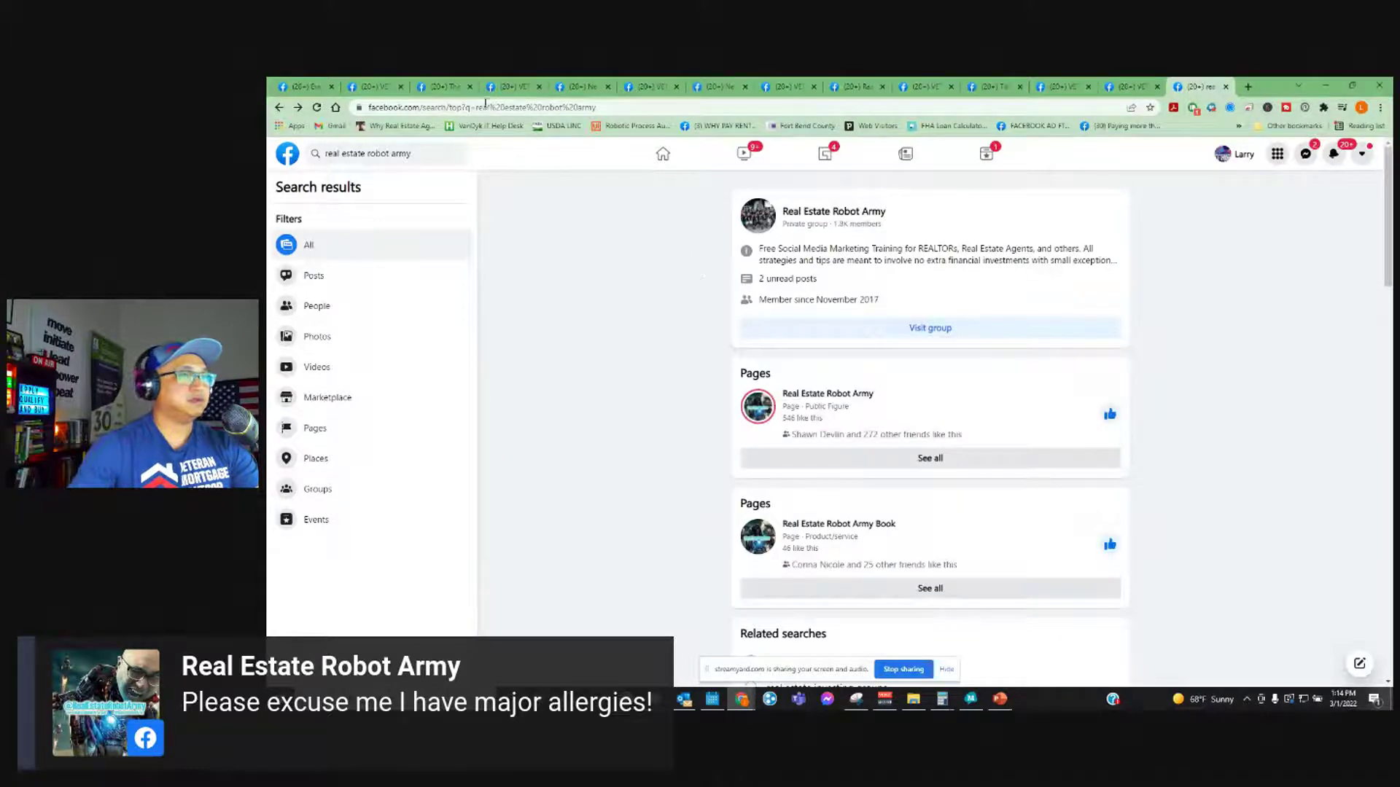
left_click(280, 108)
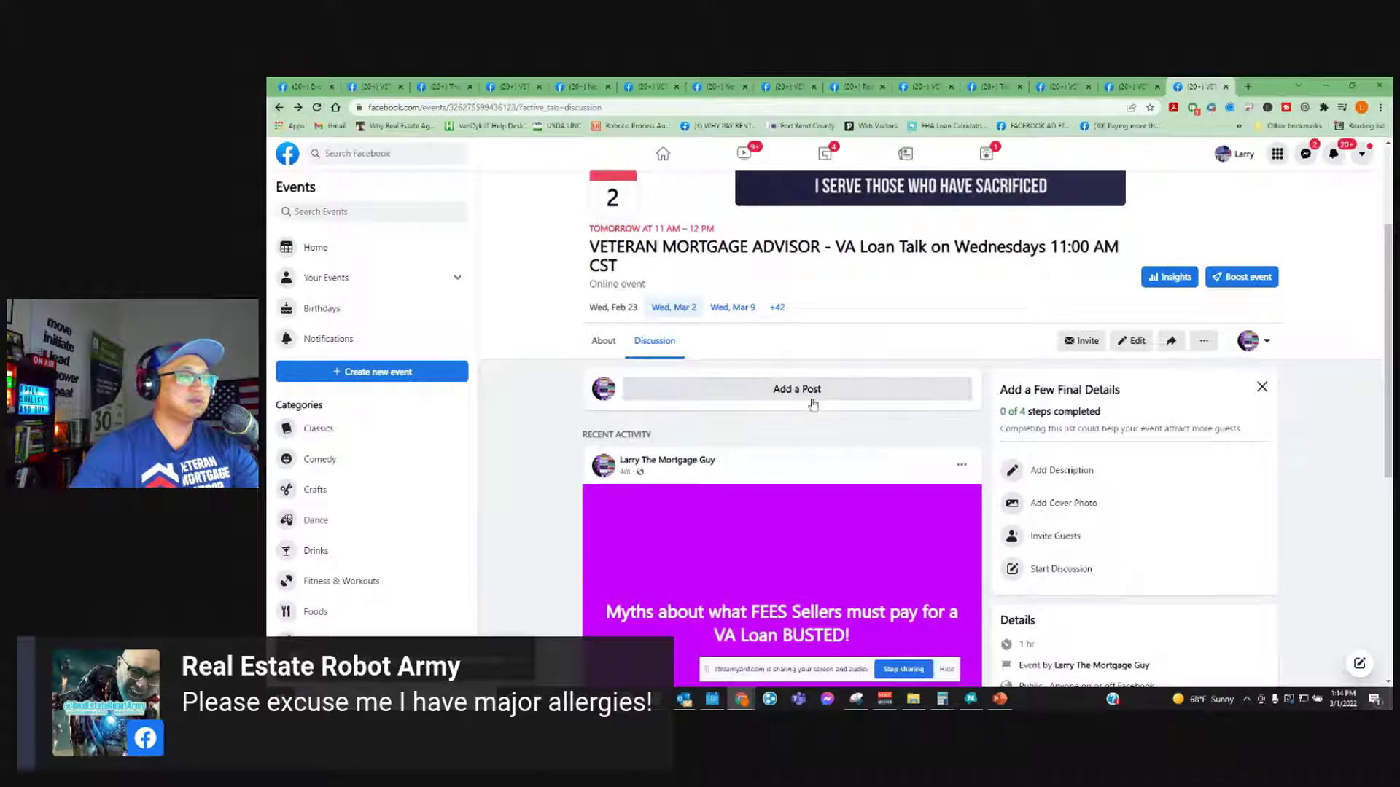
left_click(299, 107)
left_click(299, 107)
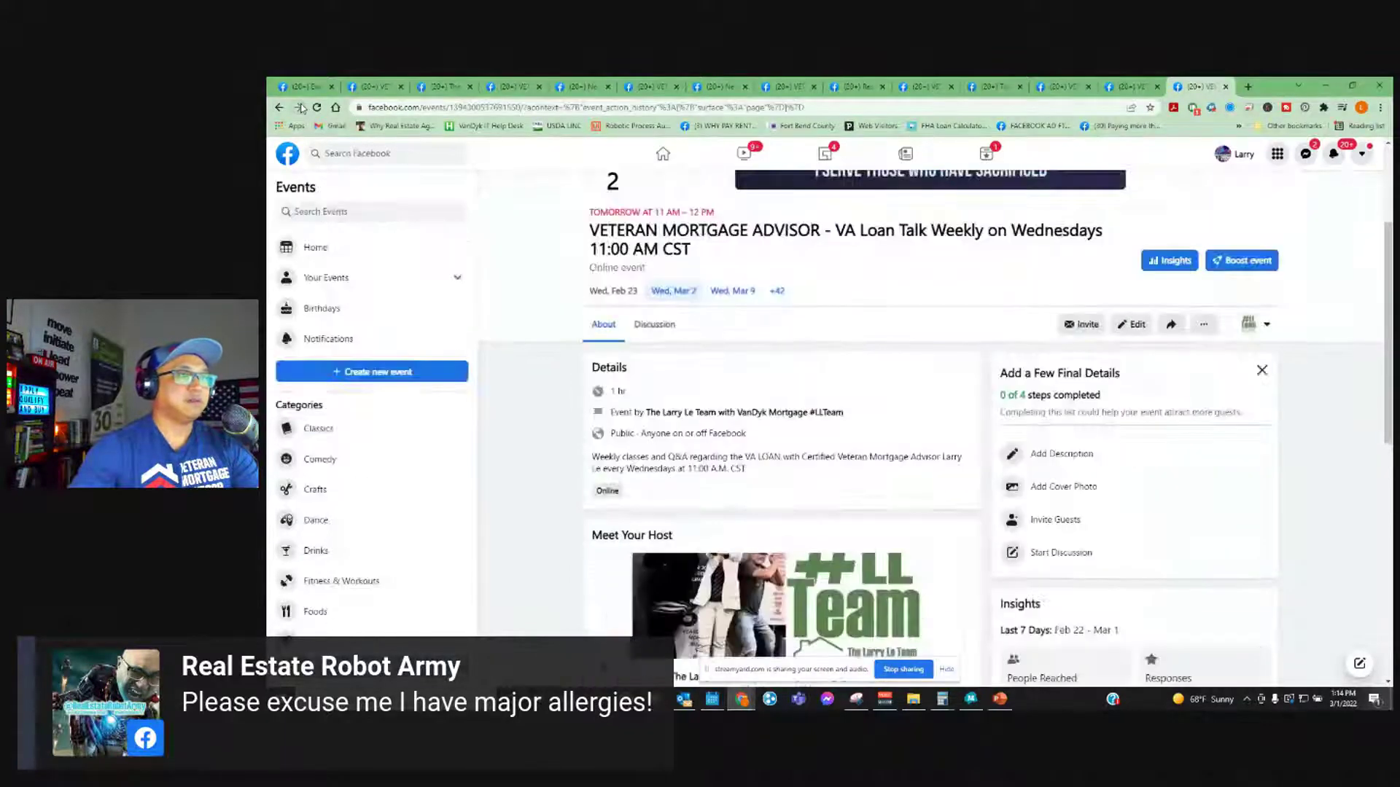
- Go to the hosting #LLTeam page's upcoming events and open the weekly VA Loan Talk event
left_click(729, 414)
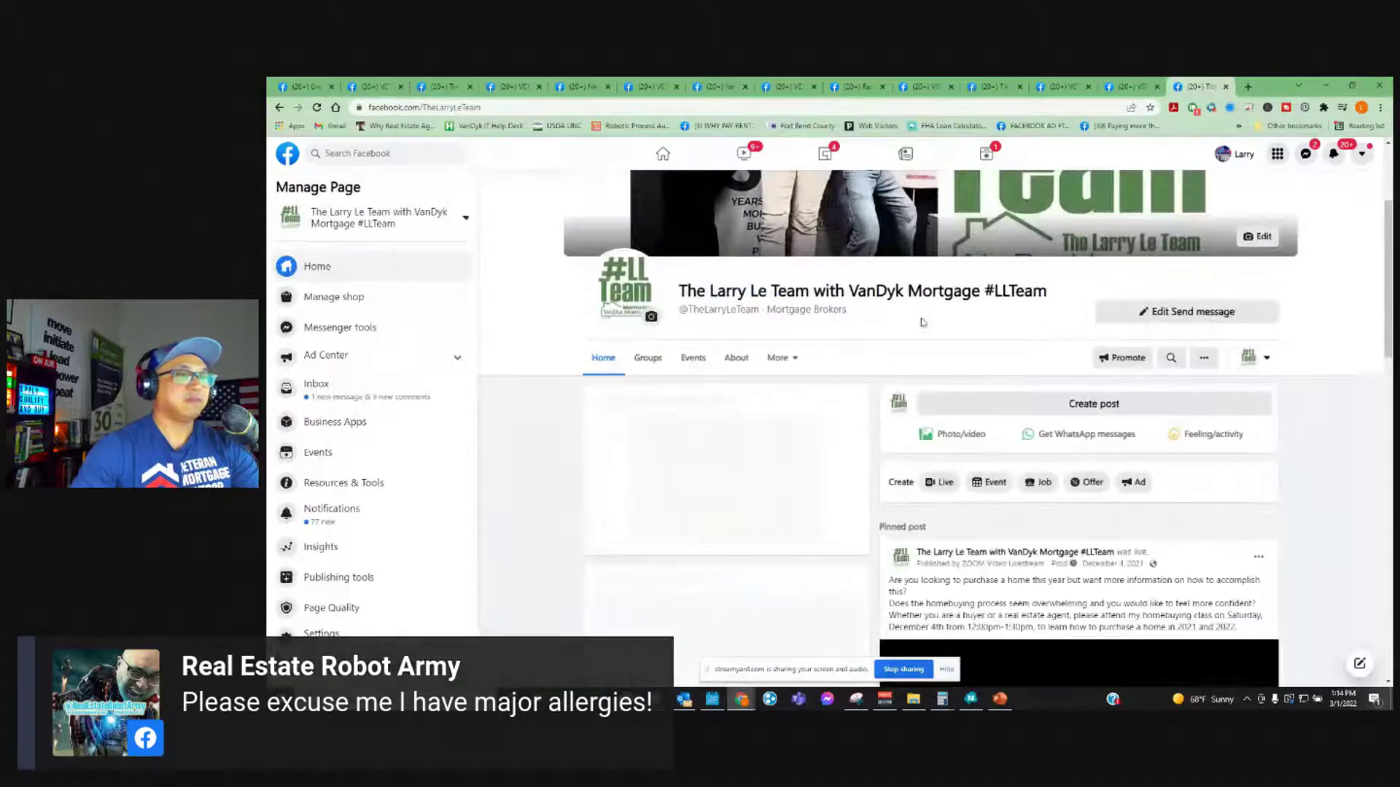
left_click(693, 358)
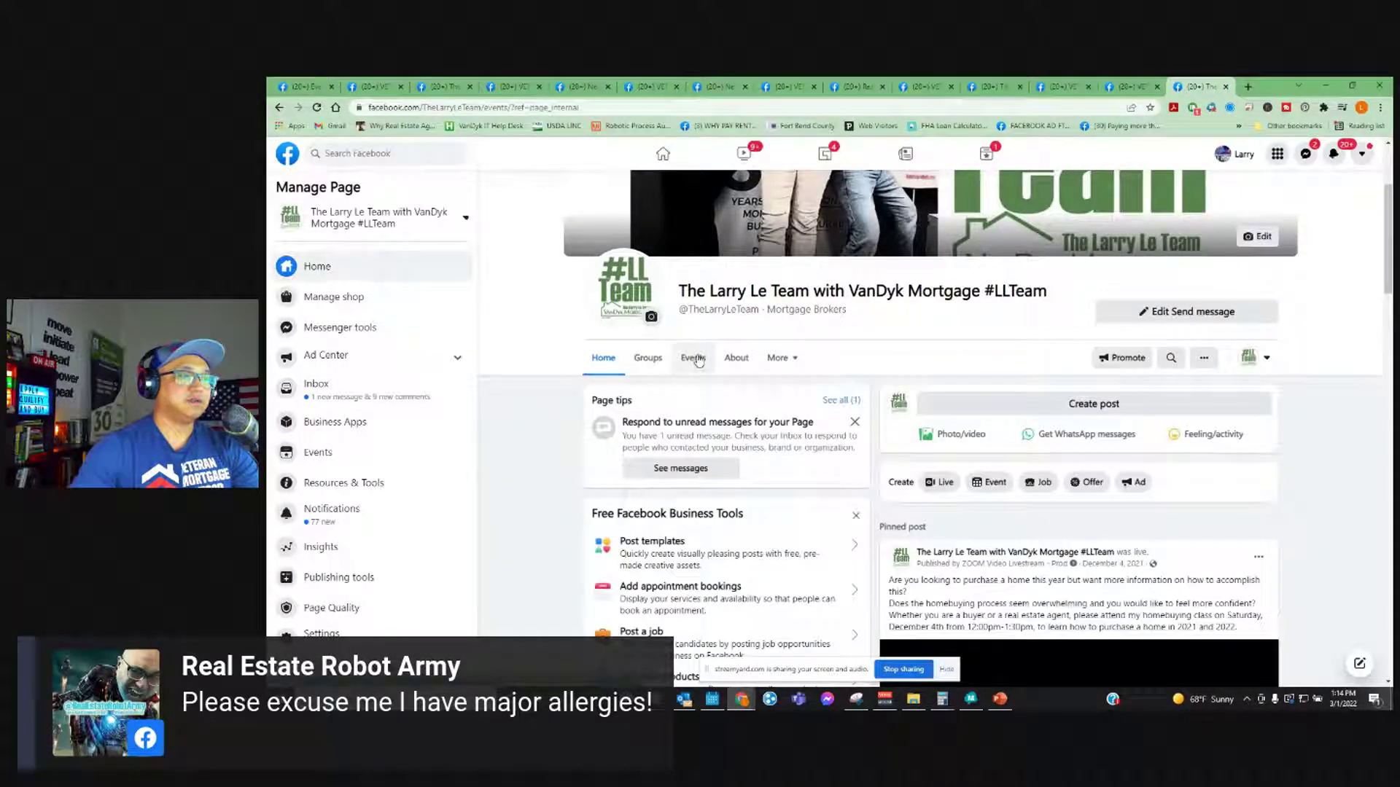
scroll(729, 452, "down", 3)
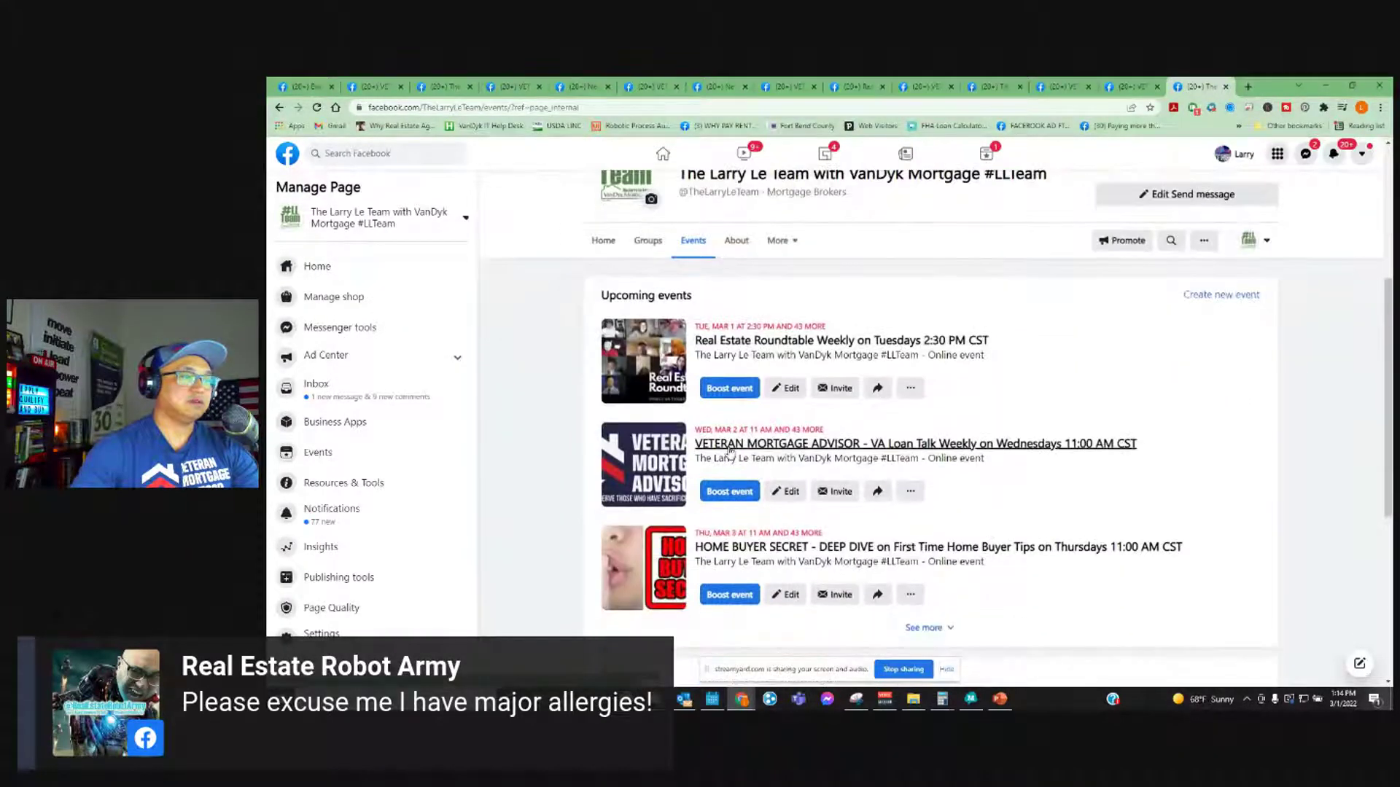
left_click(729, 448)
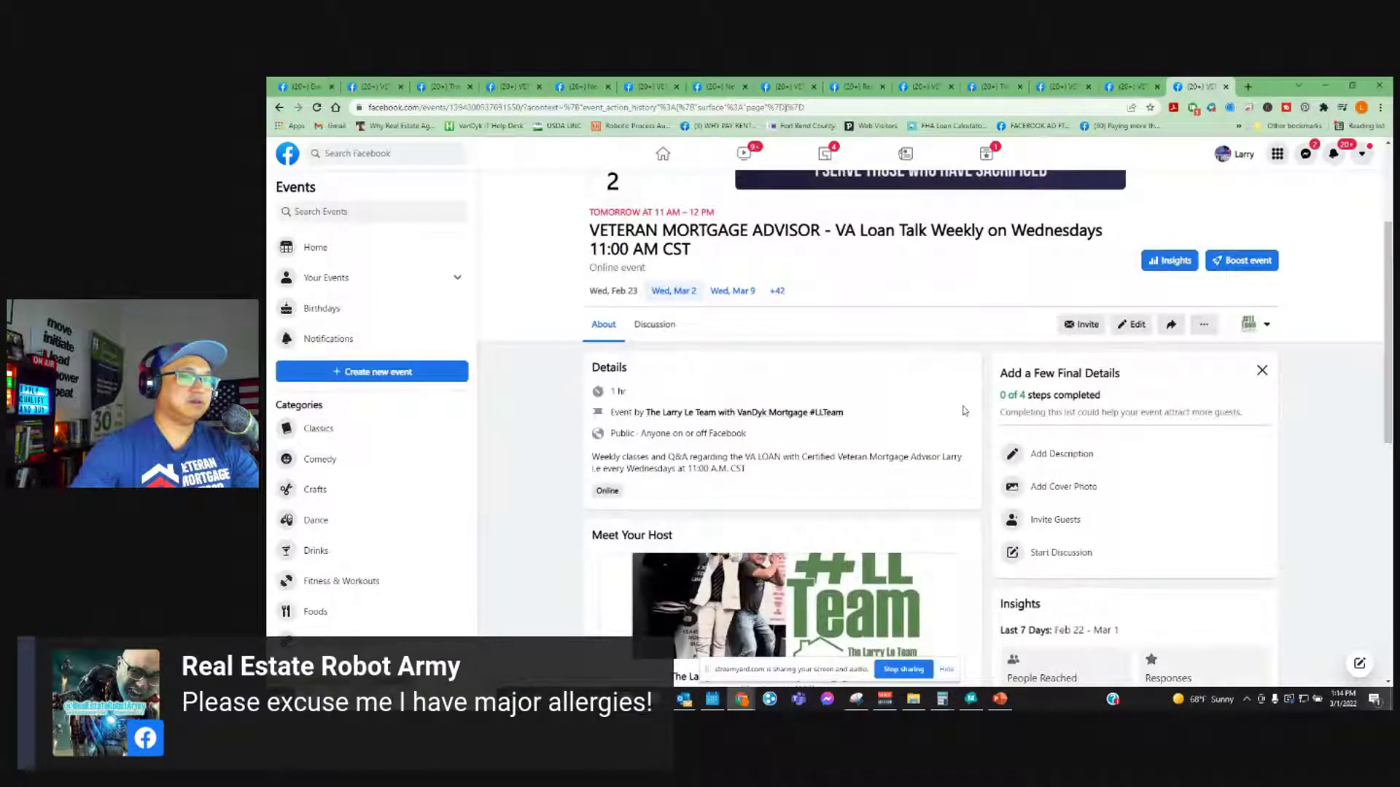
- Search Facebook for Real Estate Robot Army and open its public figure page
left_click(1146, 91)
left_click(383, 153)
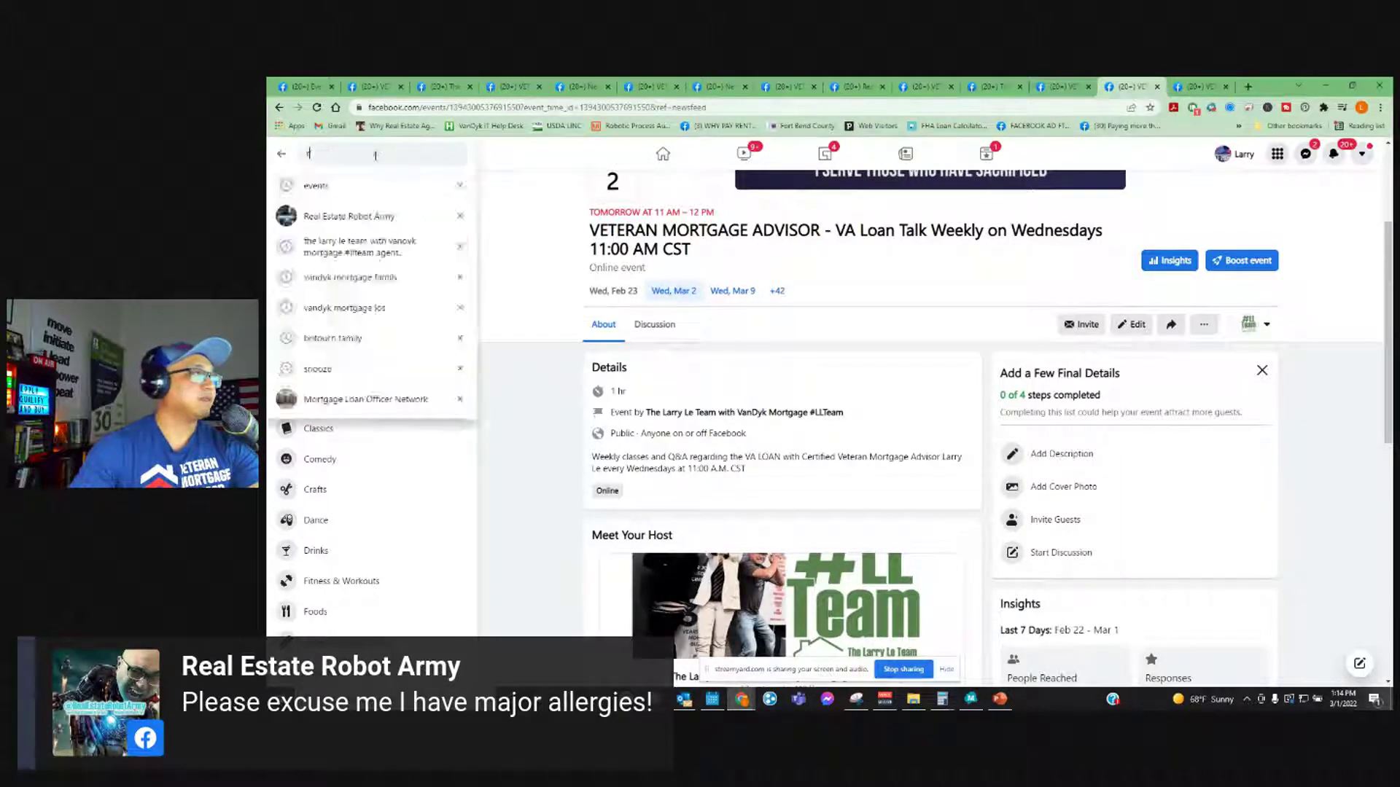
type("rea")
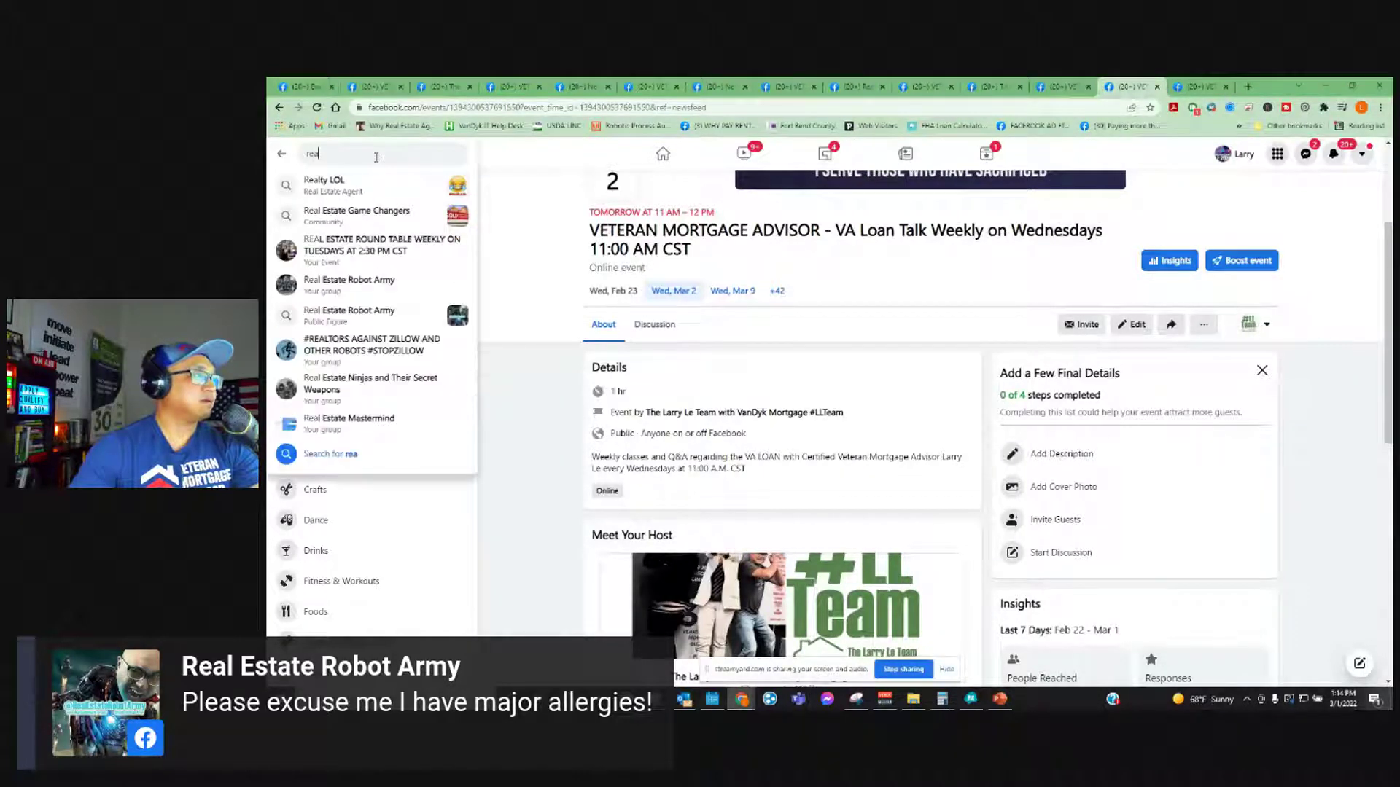
left_click(381, 312)
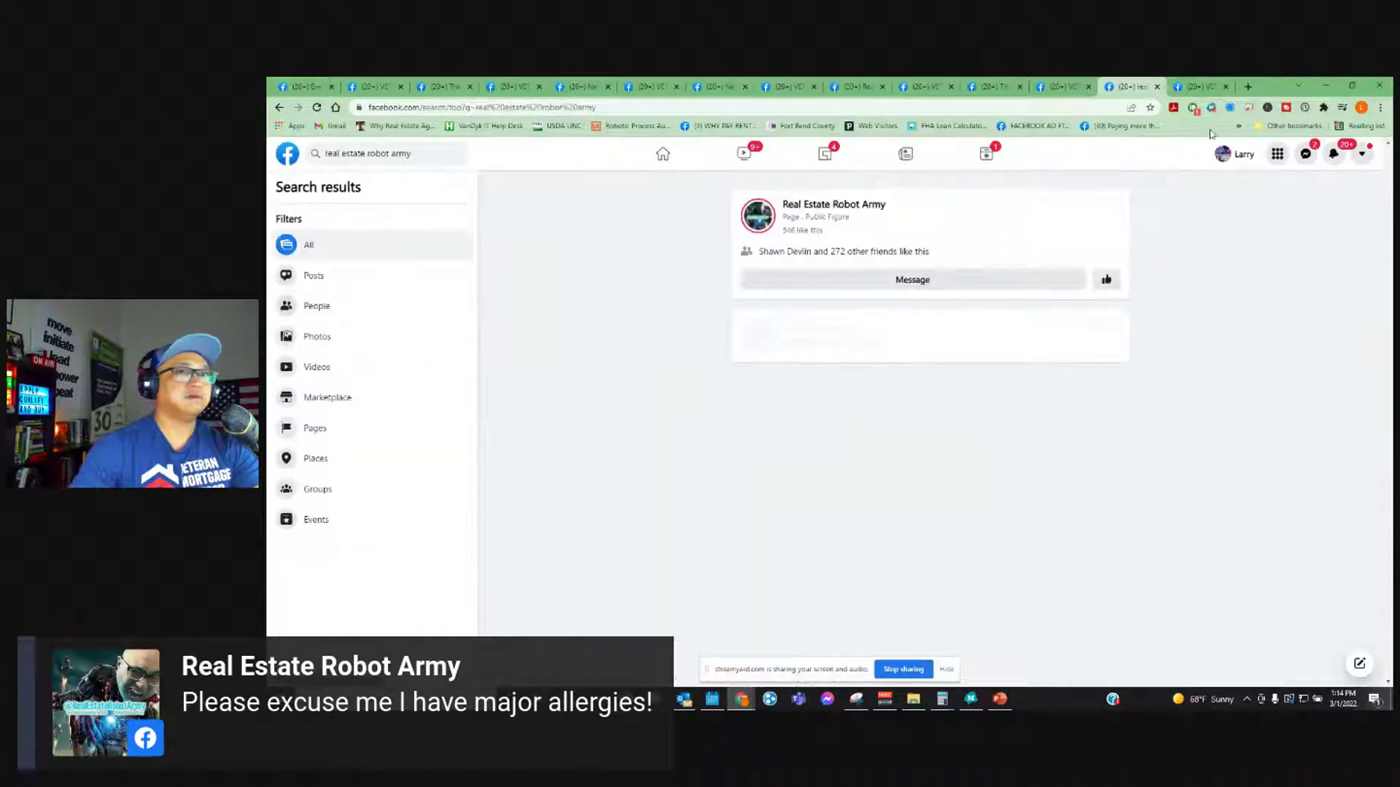
left_click(860, 204)
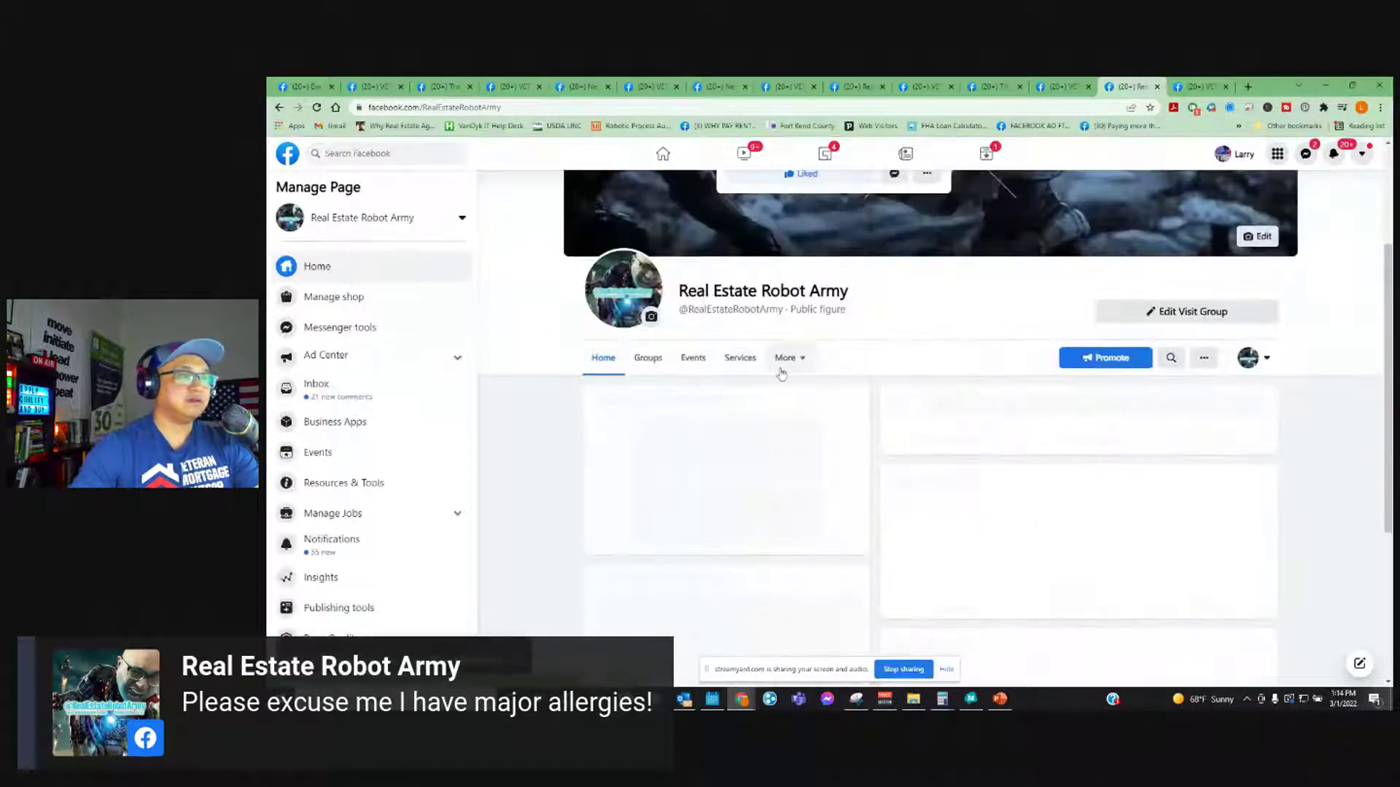
- Check the VA Loan Talk event from the Real Estate Robot Army page's upcoming events, then return to the events list
scroll(959, 440, "down", 2)
left_click(702, 247)
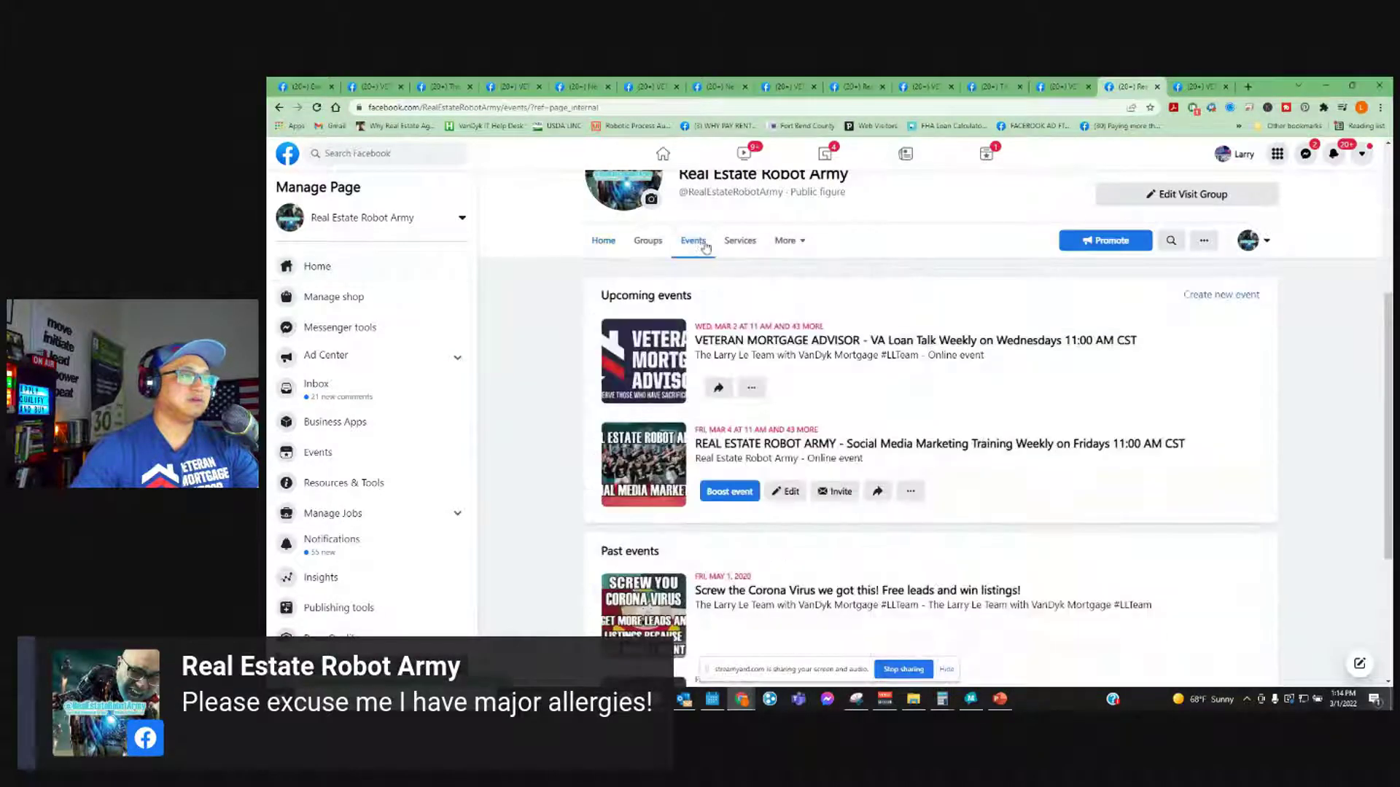
left_click(801, 344)
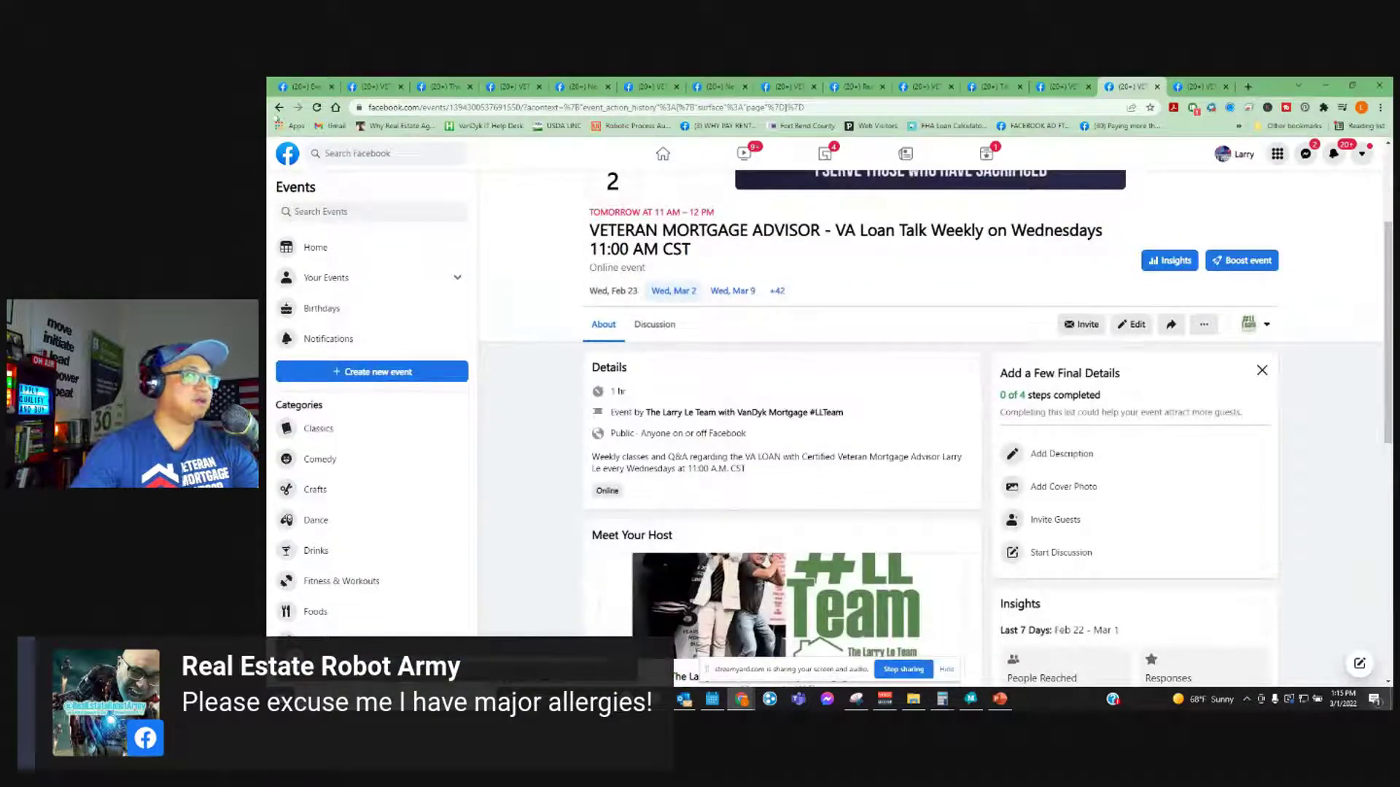
left_click(278, 107)
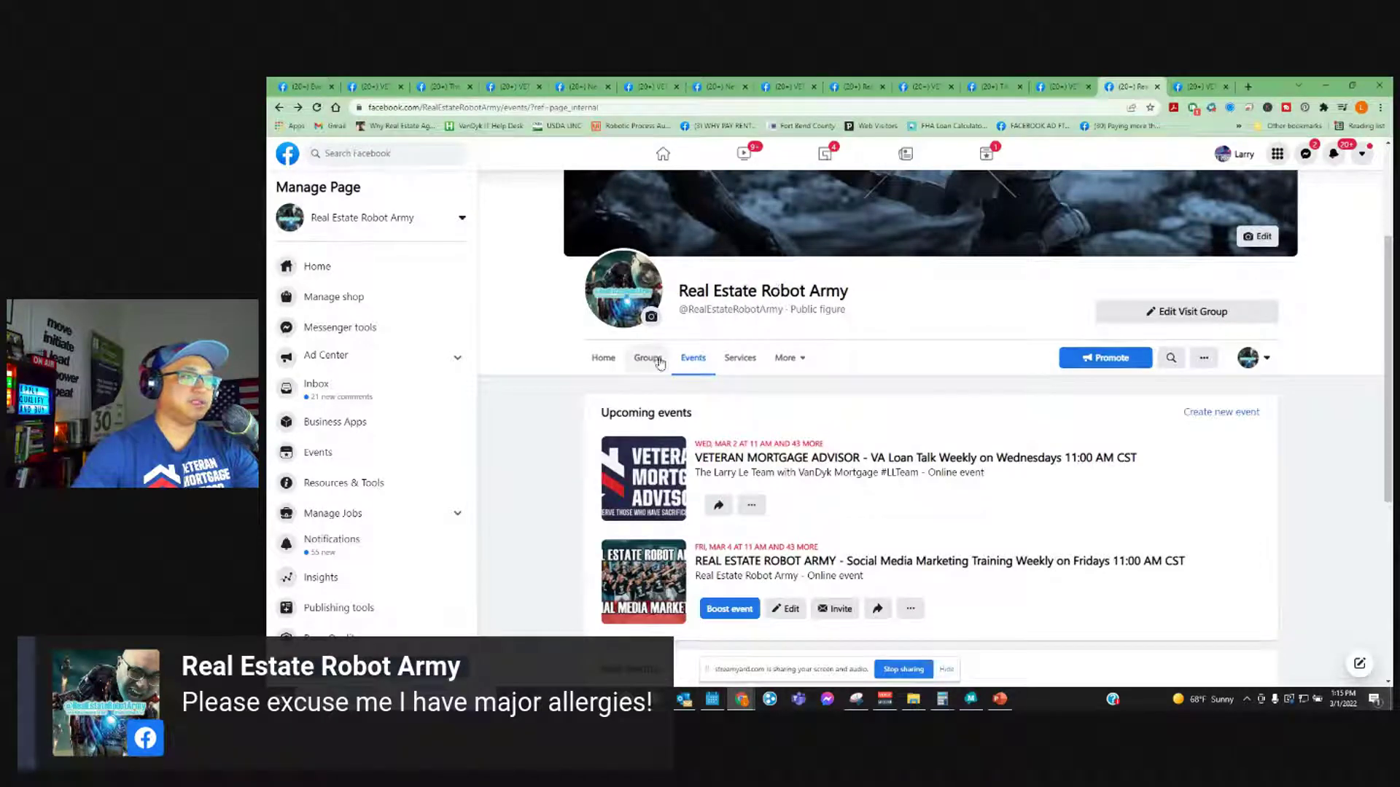
- Examine the Real Estate Robot Army page's home feed for a VA Loan Talk event post, reloading the page once
left_click(603, 357)
scroll(969, 358, "down", 10)
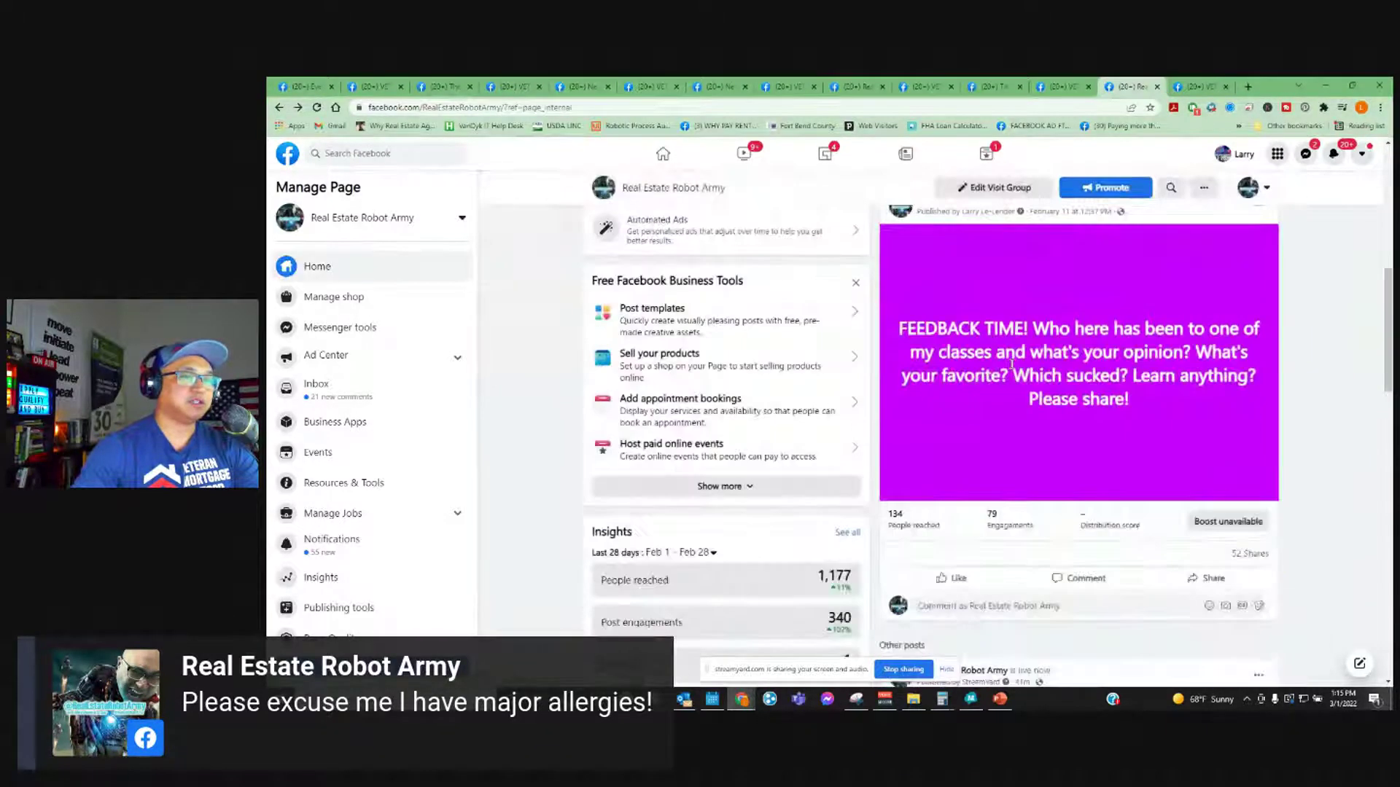
scroll(1150, 374, "up", 2)
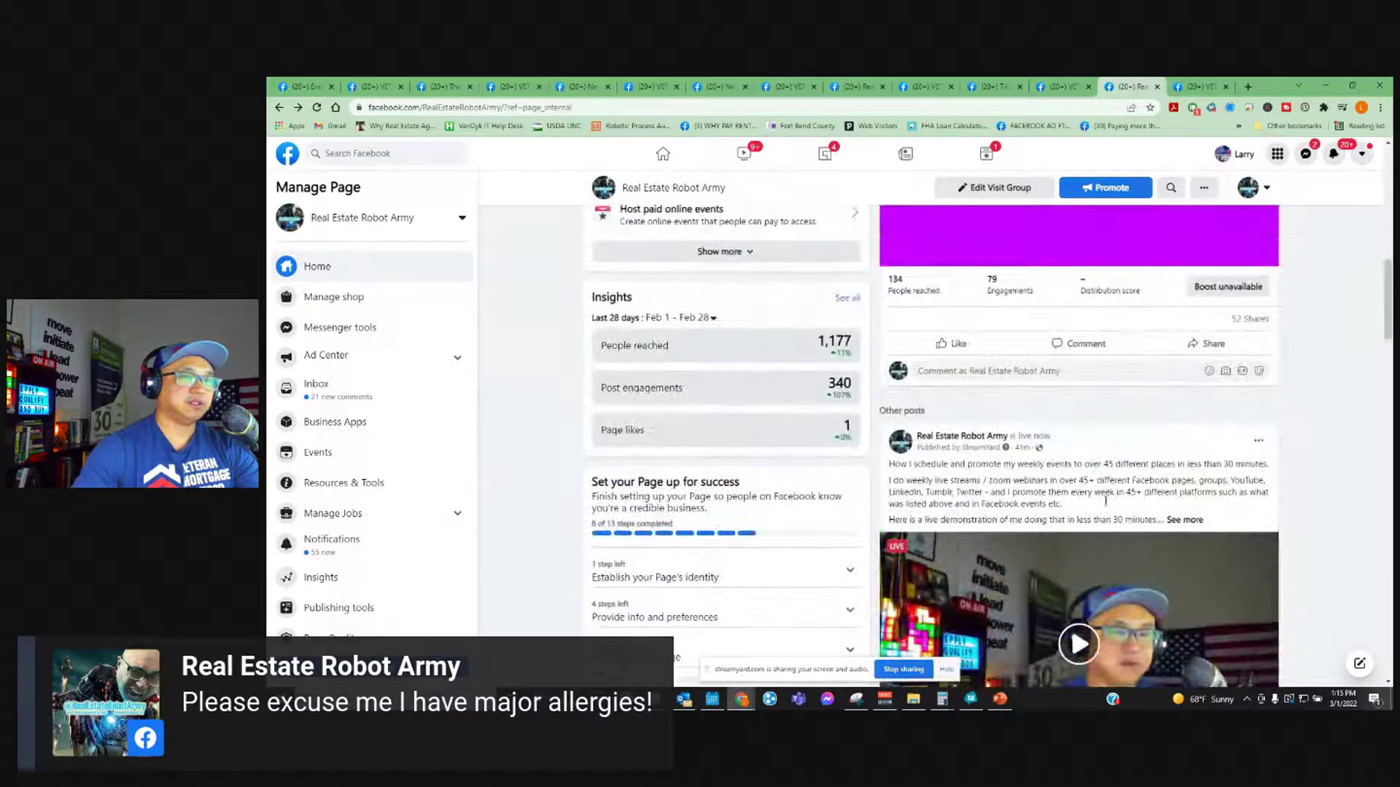
right_click(1334, 294)
left_click(1205, 326)
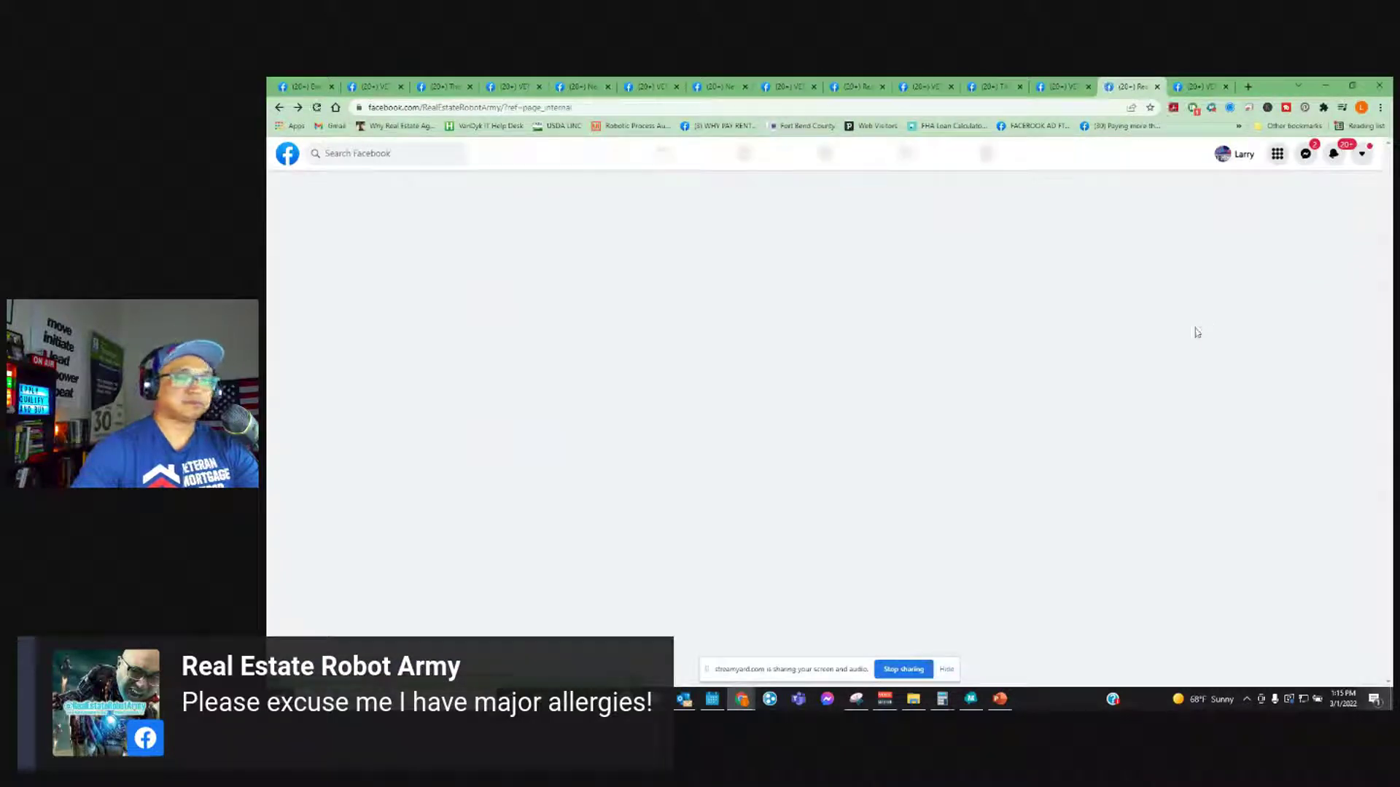
scroll(1118, 423, "down", 10)
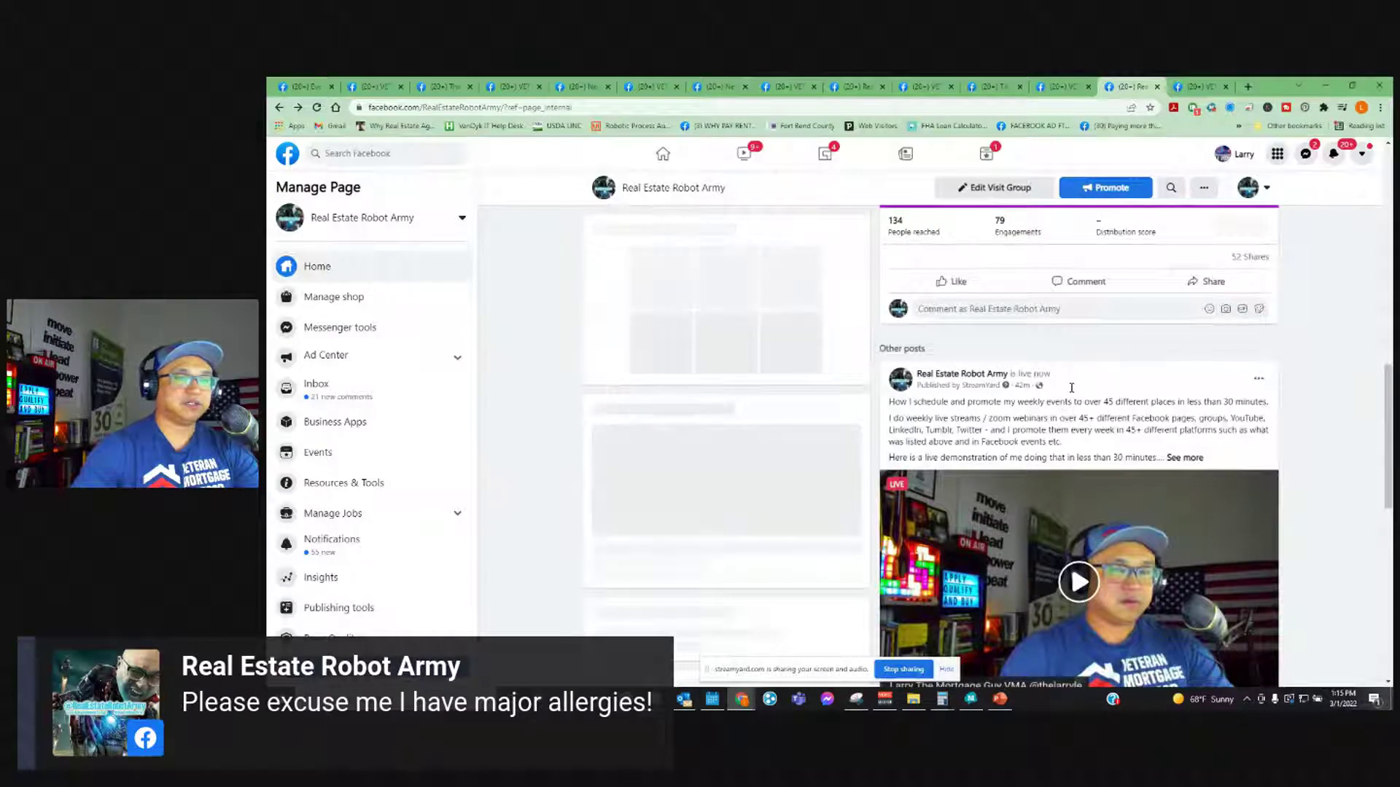
scroll(1079, 408, "up", 10)
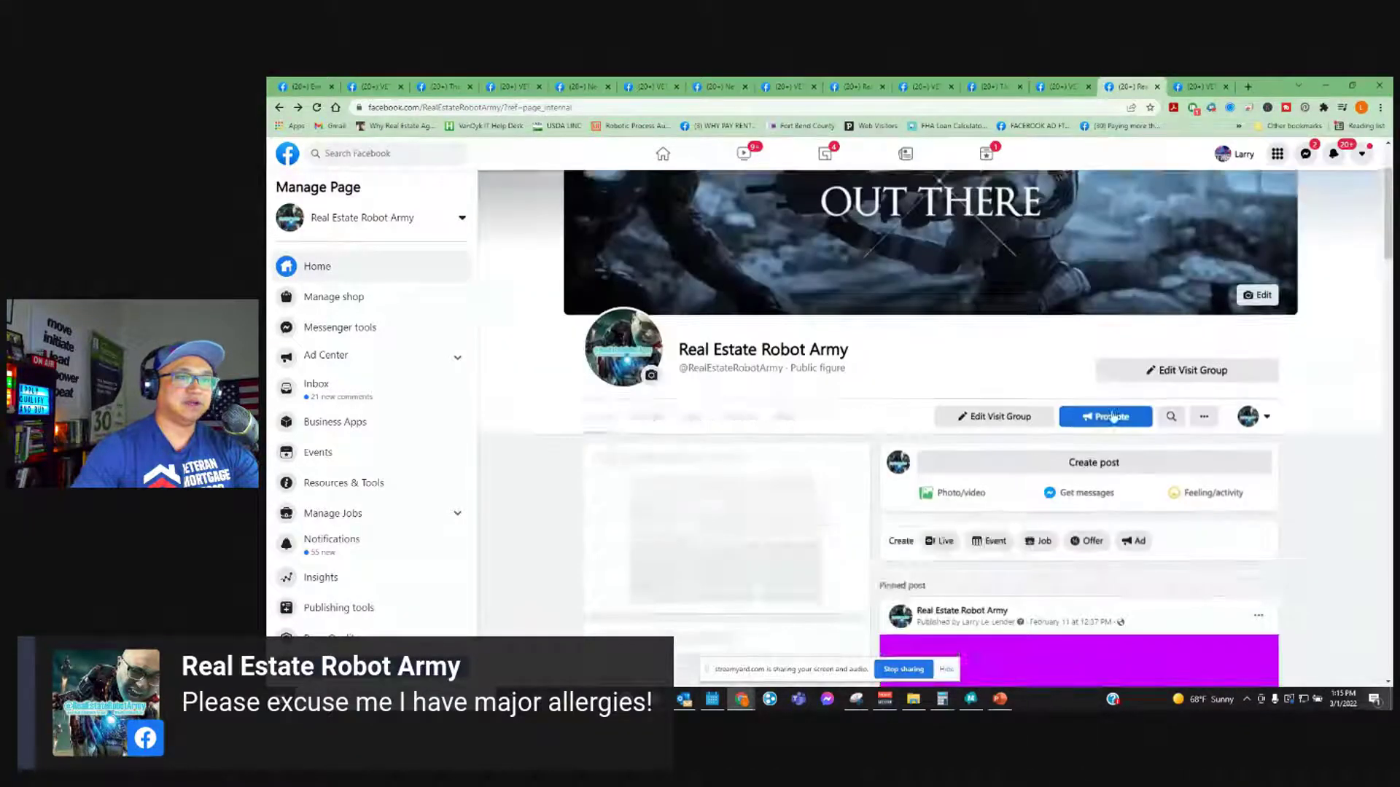
scroll(1111, 417, "up", 2)
- Return to the weekly VA Loan Talk event and share it as a post to the Real Estate Robot Army page
left_click(281, 108)
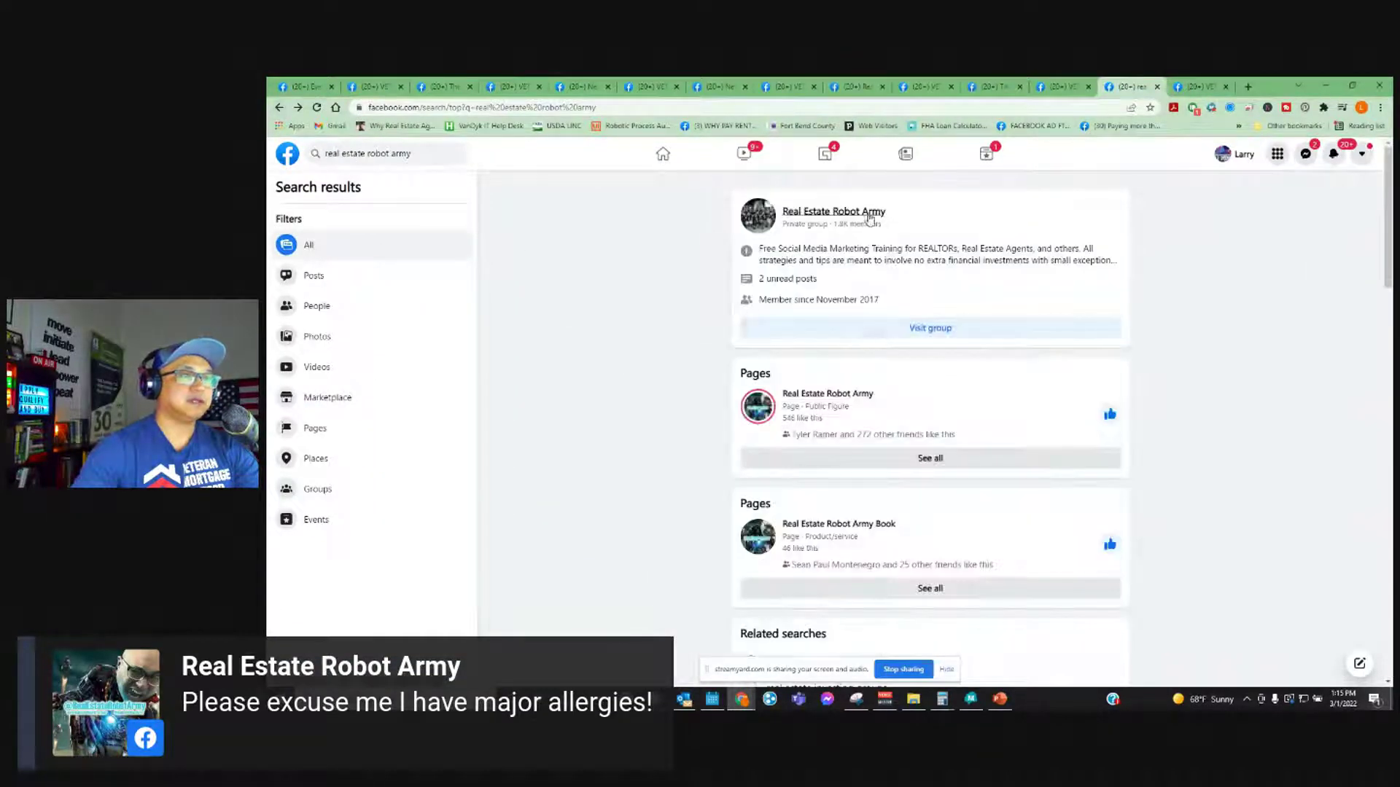
left_click(278, 108)
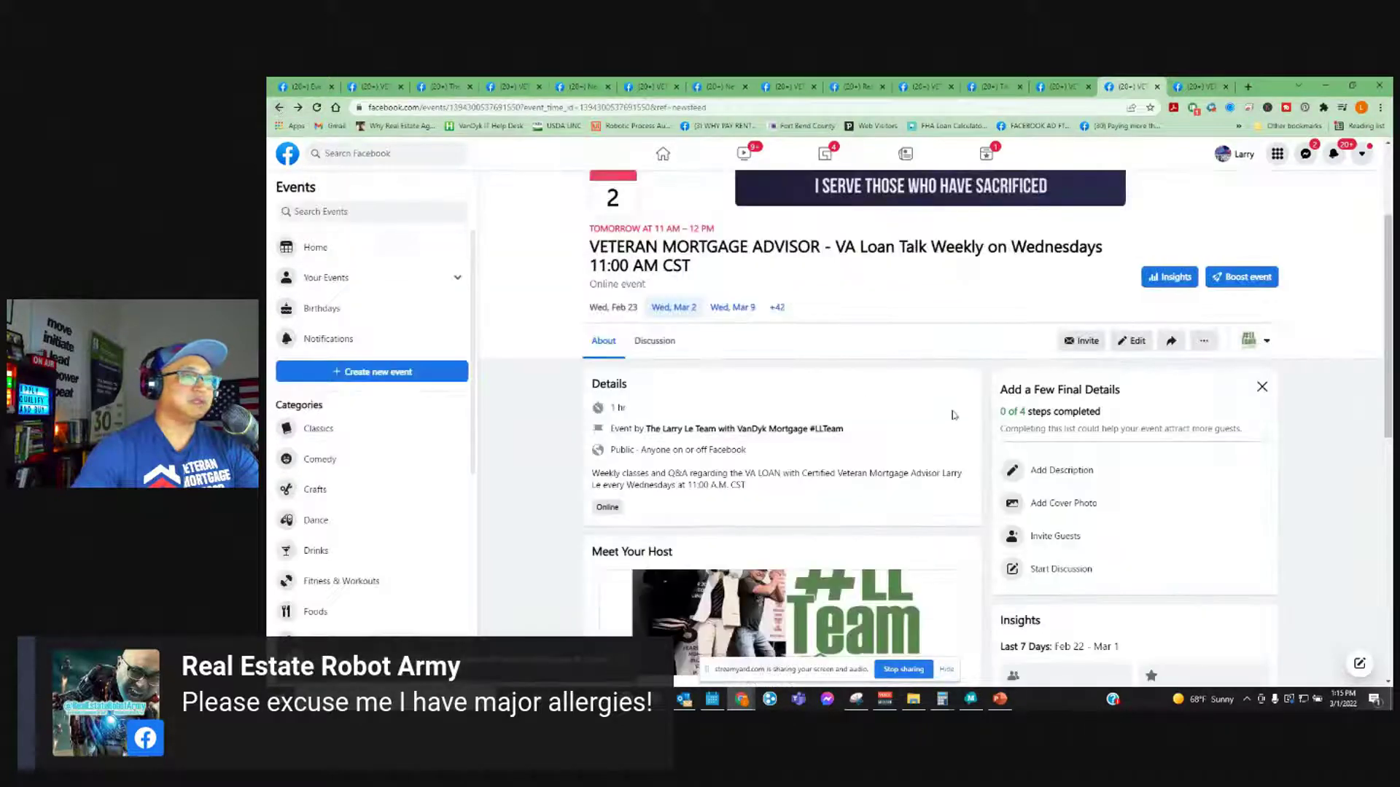
left_click(1181, 348)
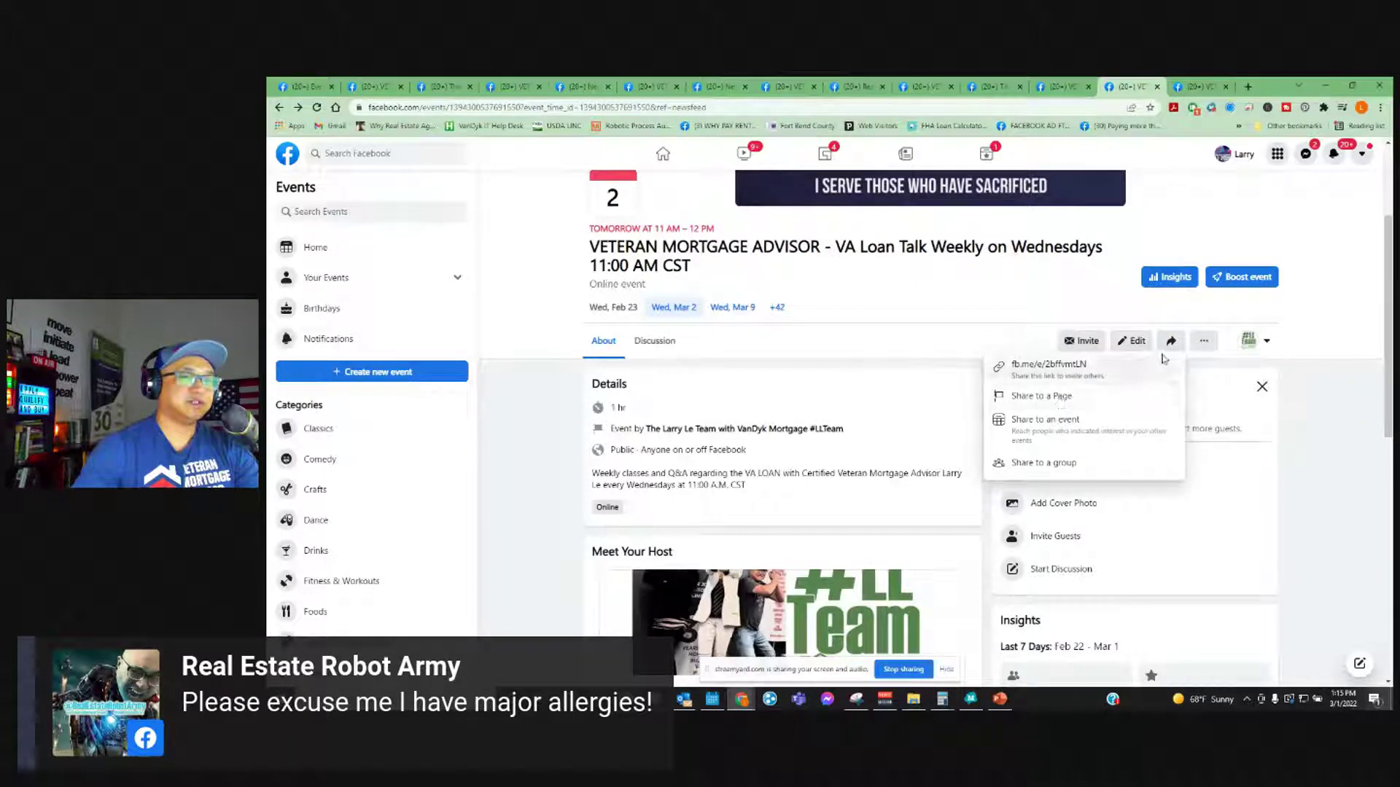
left_click(1203, 340)
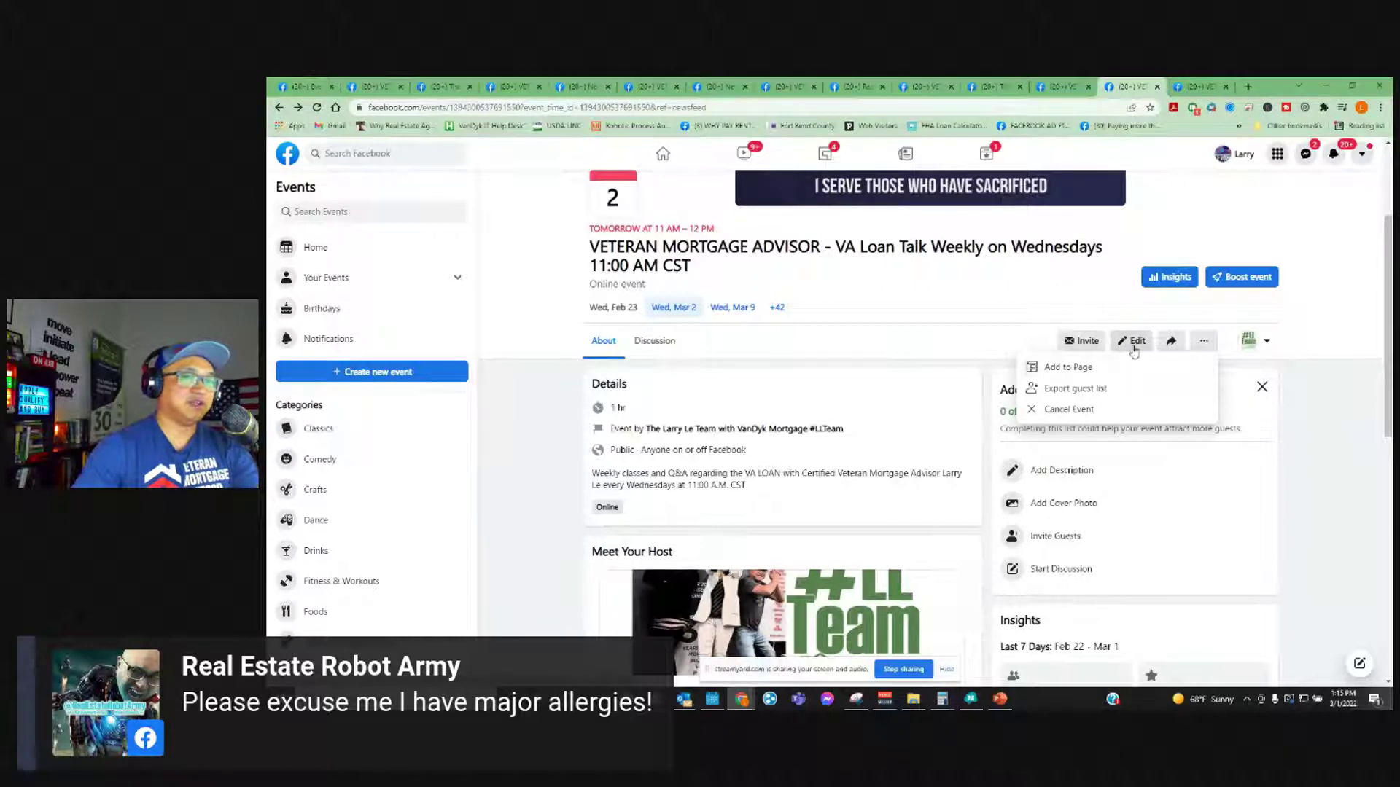
left_click(1171, 345)
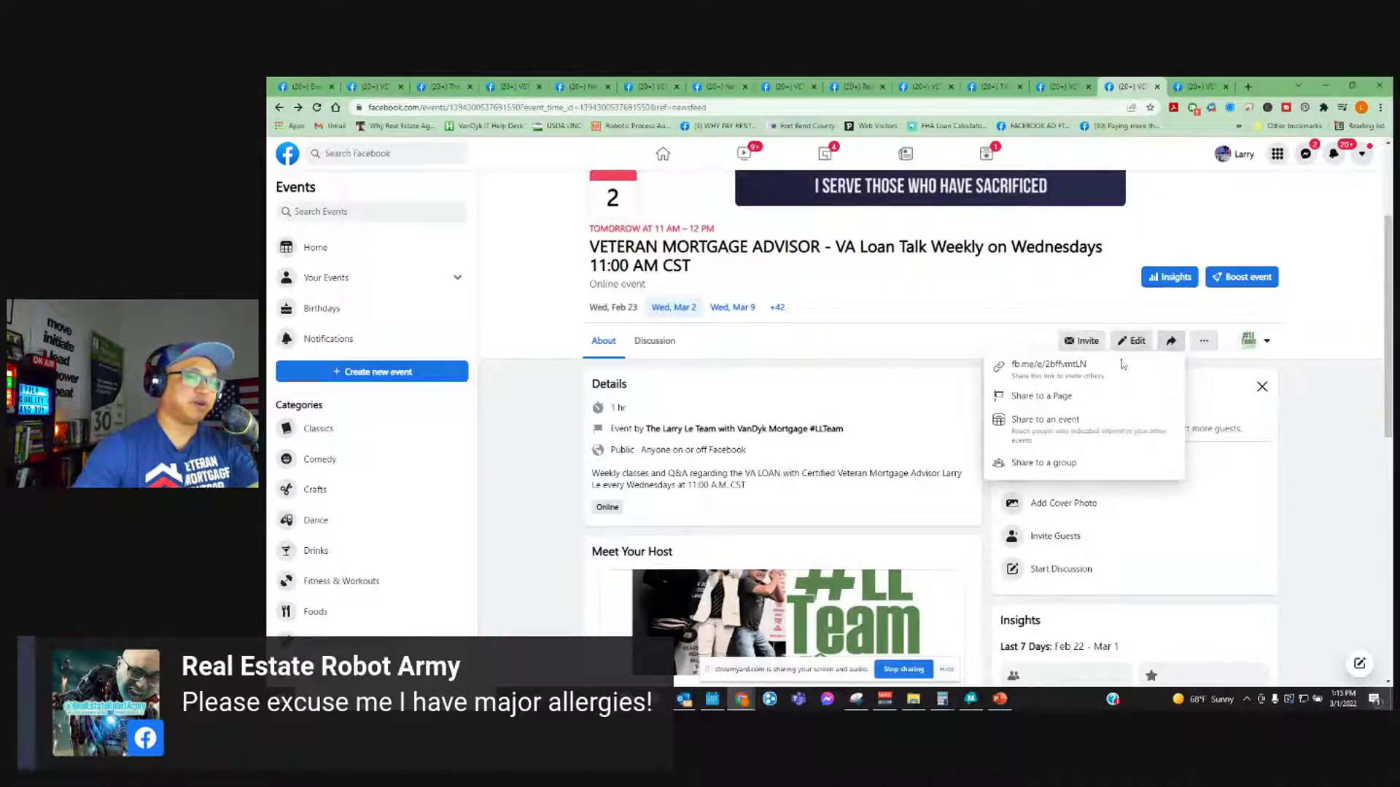
left_click(1048, 397)
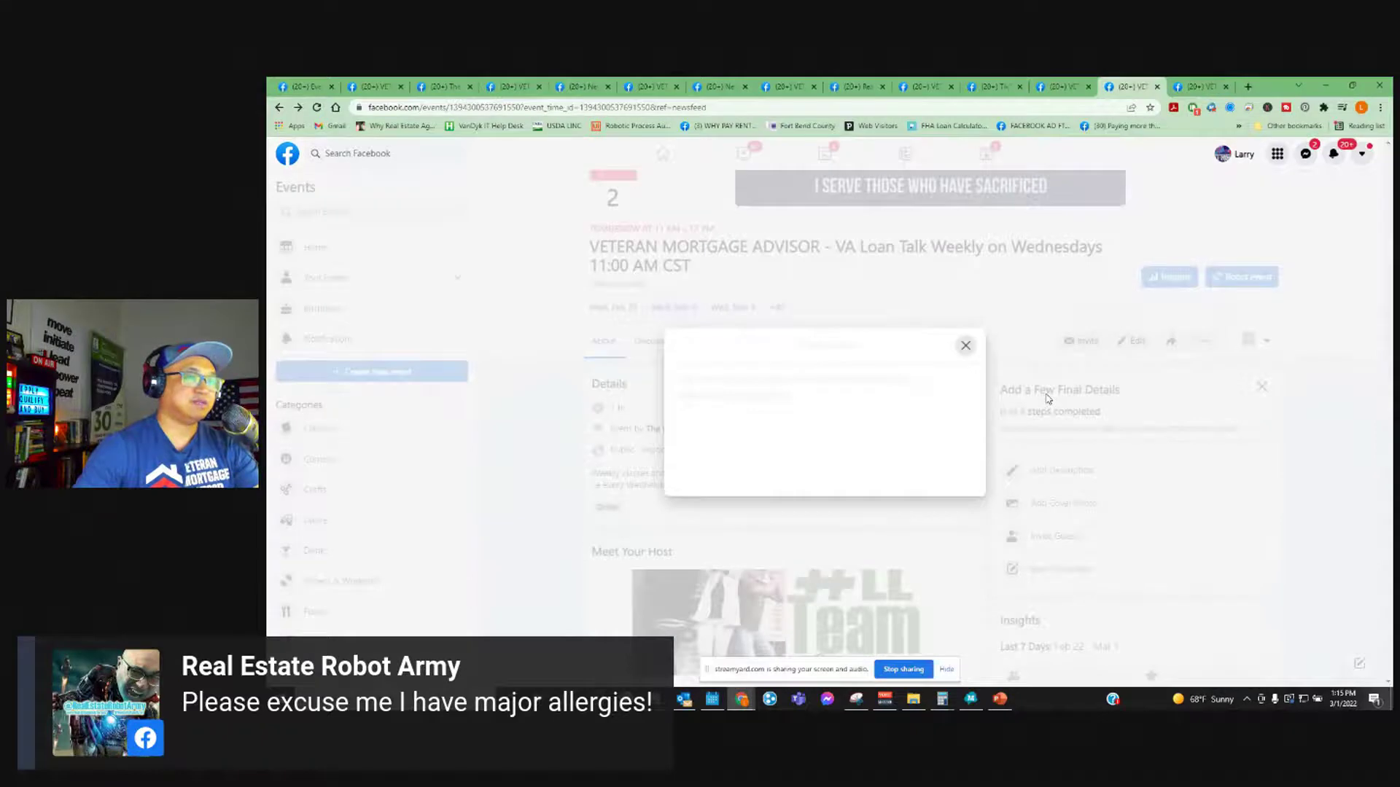
scroll(838, 417, "down", 3)
scroll(839, 418, "down", 2)
left_click(802, 392)
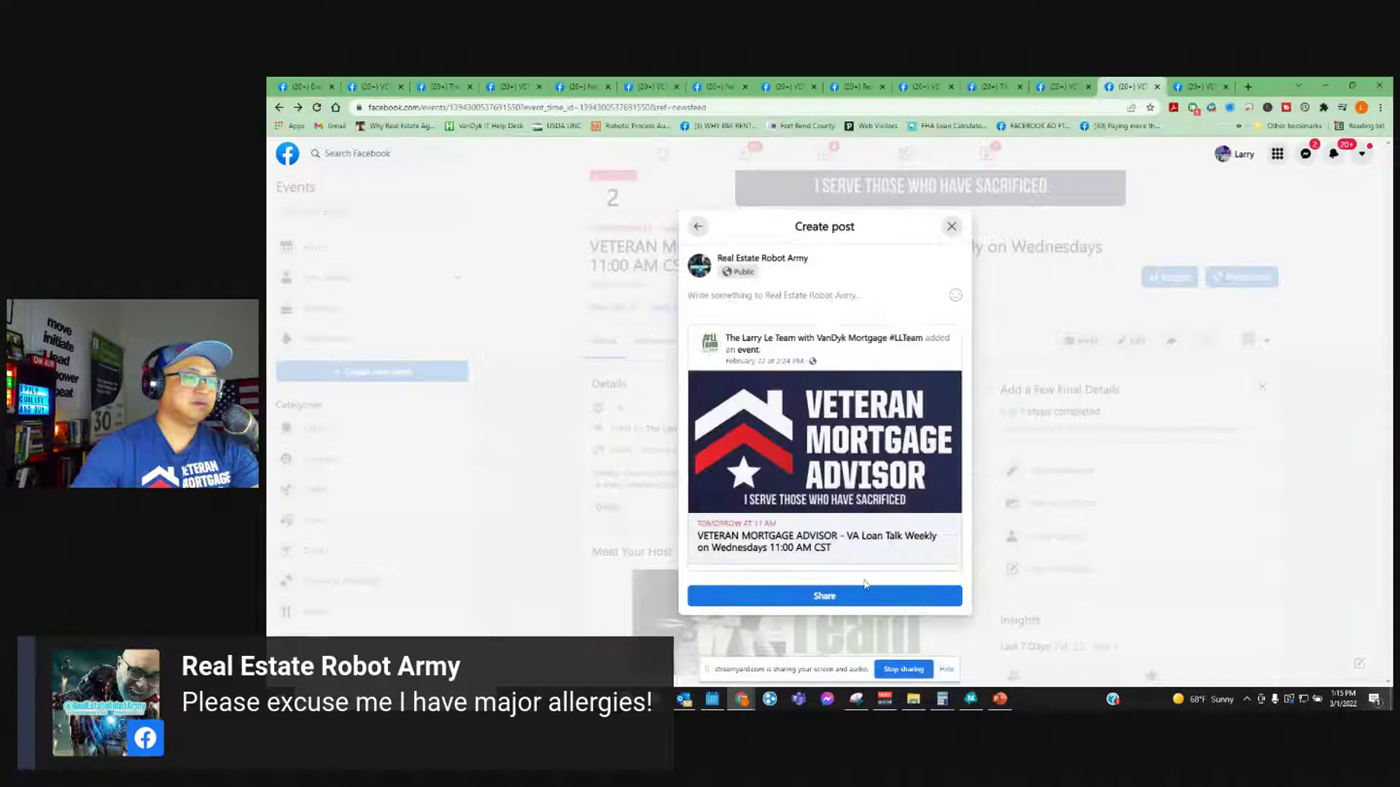
left_click(833, 598)
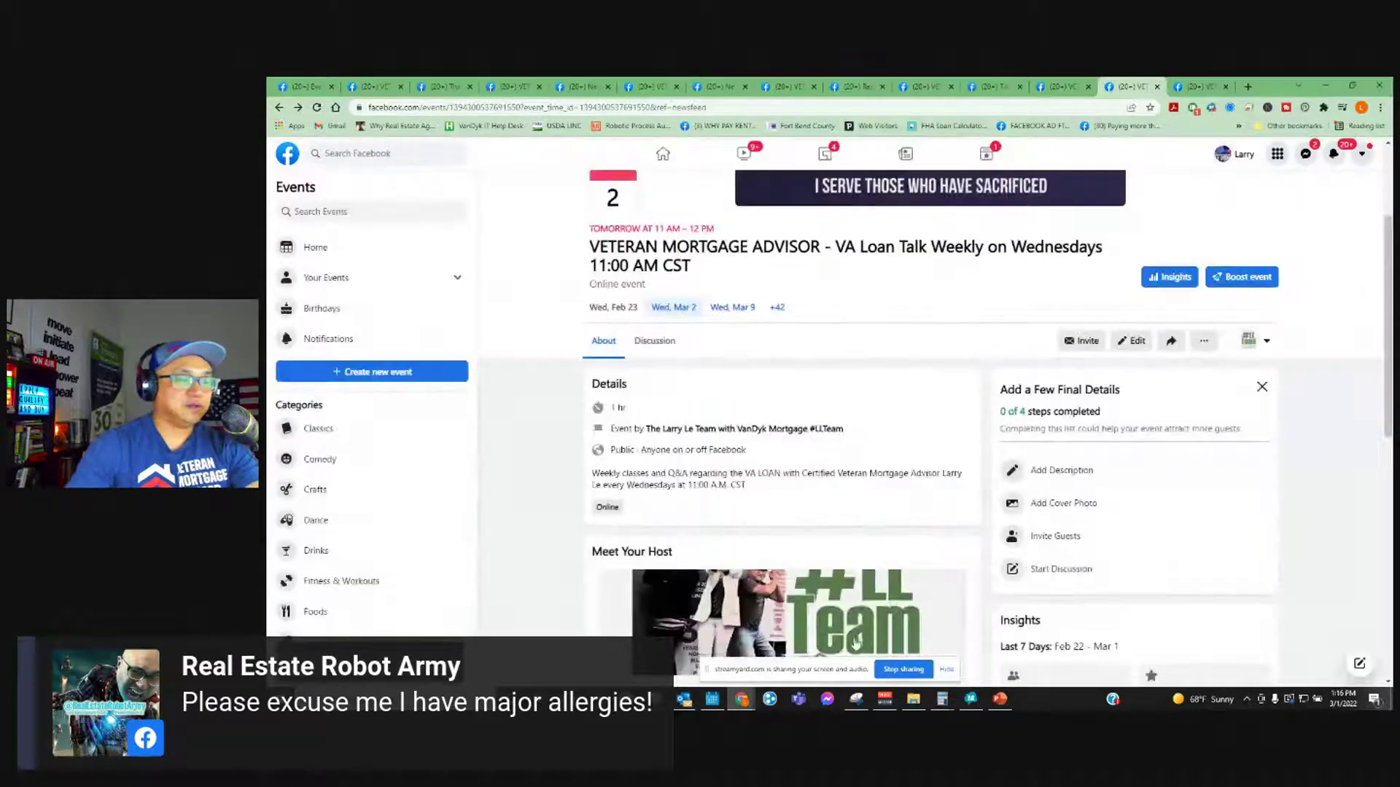
- Switch to the Zoom webinar and rename the source tracking link for personal page posts to "Business Page POST DIRECTLY Link"
mouse_move(749, 702)
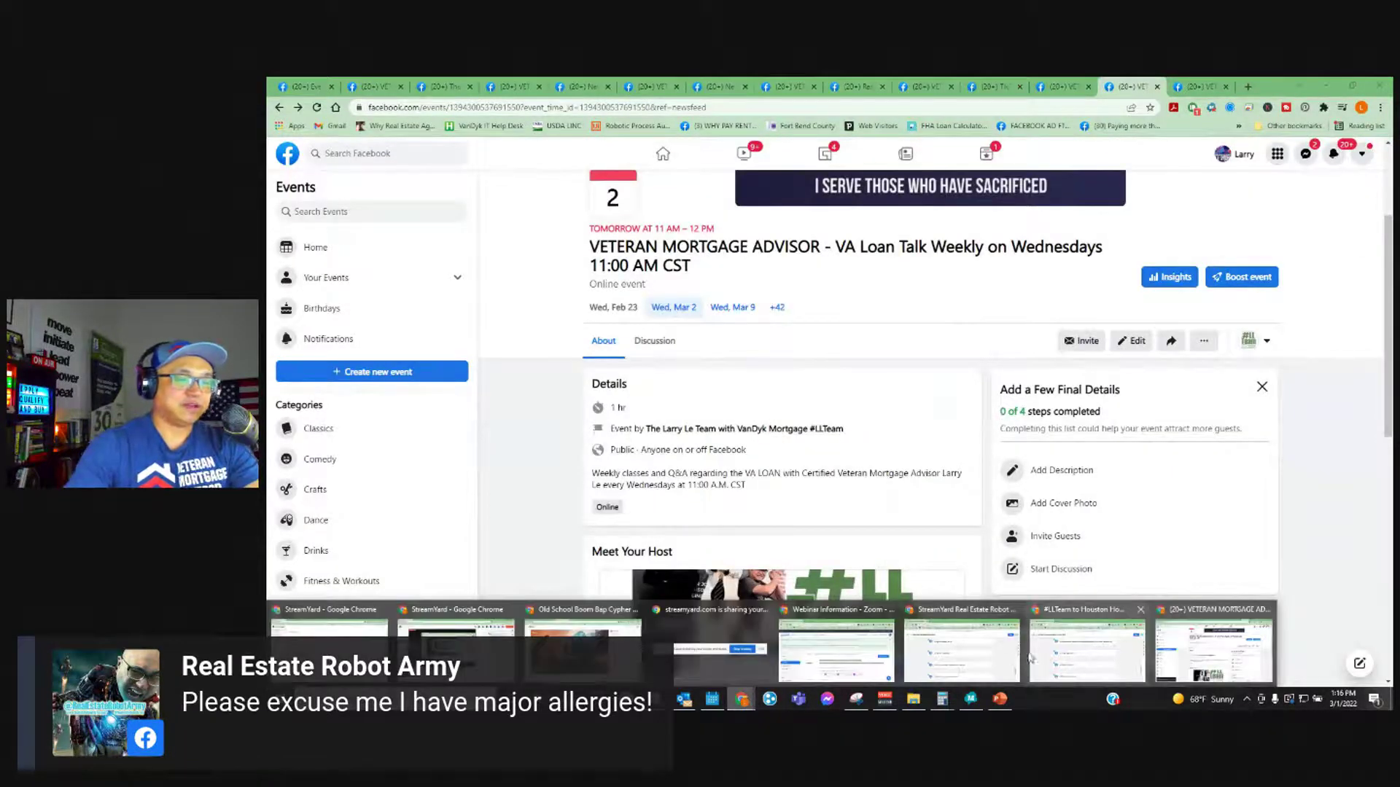
left_click(847, 650)
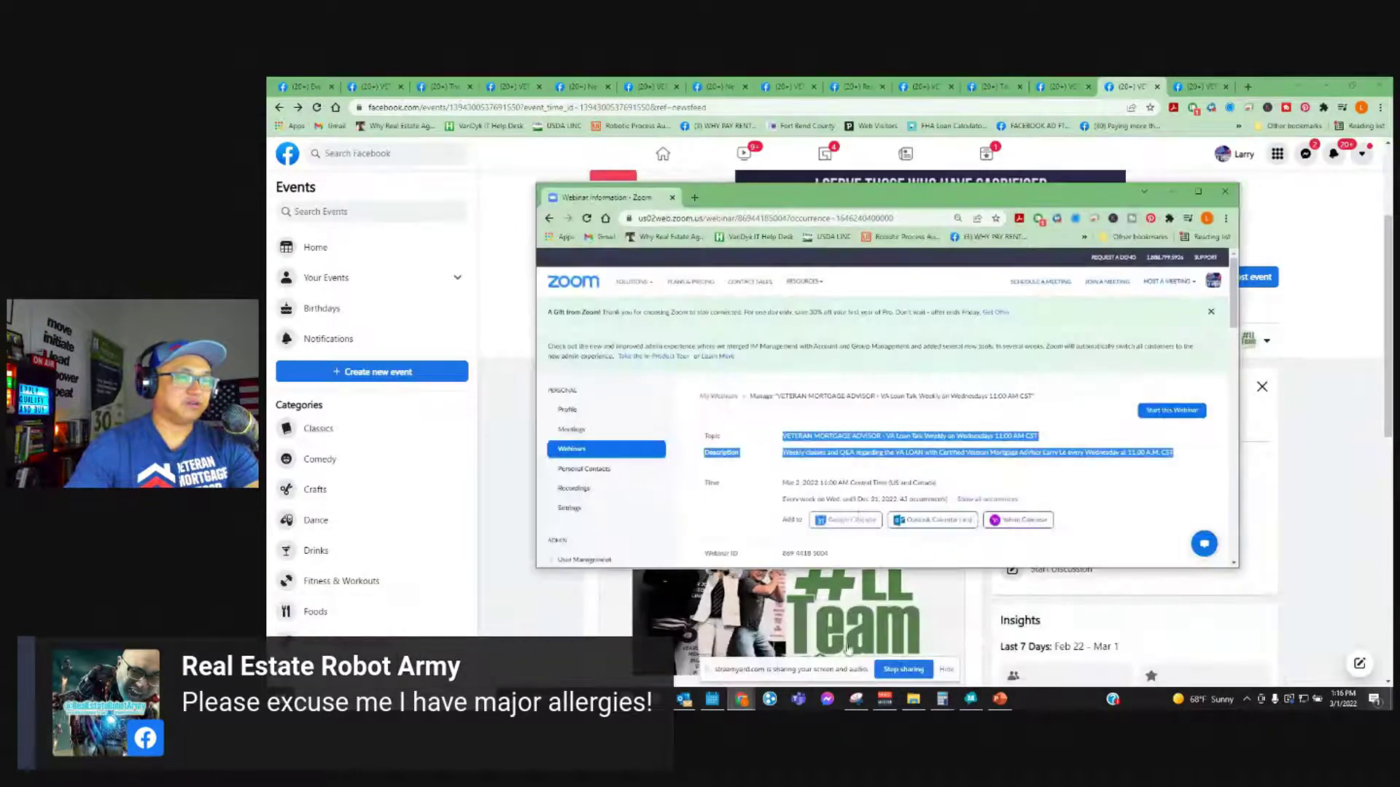
left_click(1198, 191)
scroll(757, 416, "down", 15)
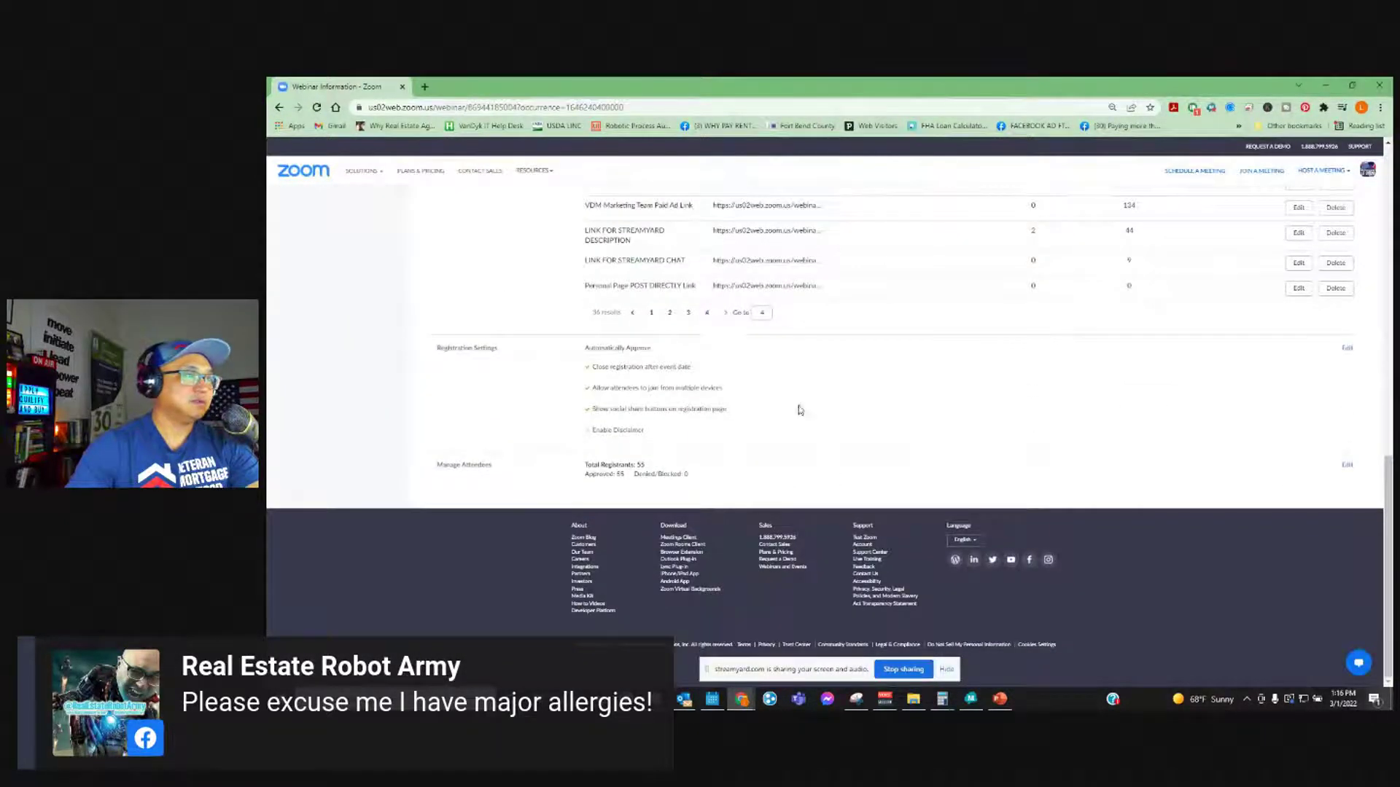
scroll(798, 411, "up", 5)
scroll(803, 409, "down", 4)
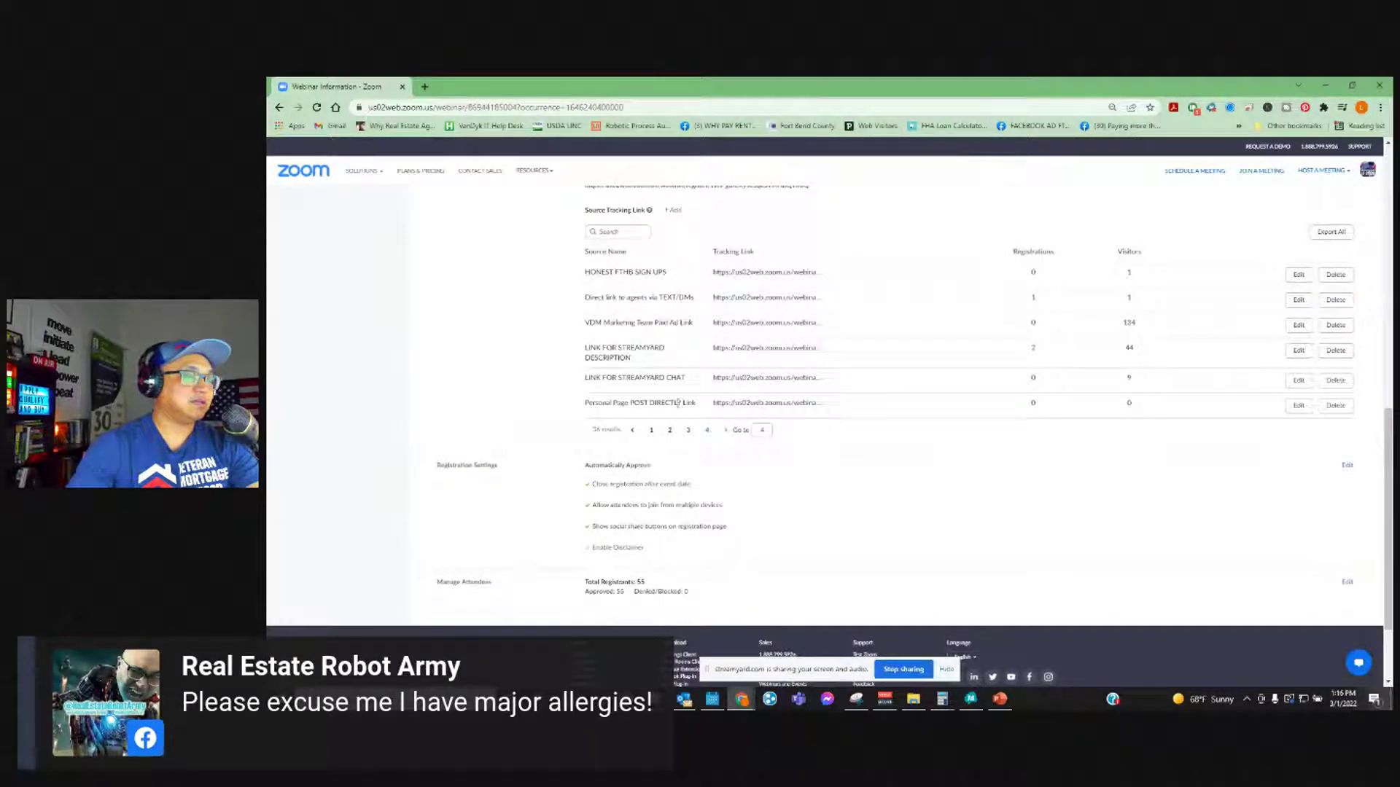
left_click(1302, 409)
left_click_drag(723, 355, 619, 349)
type("Bisiness Page POST DIRECTLY Link")
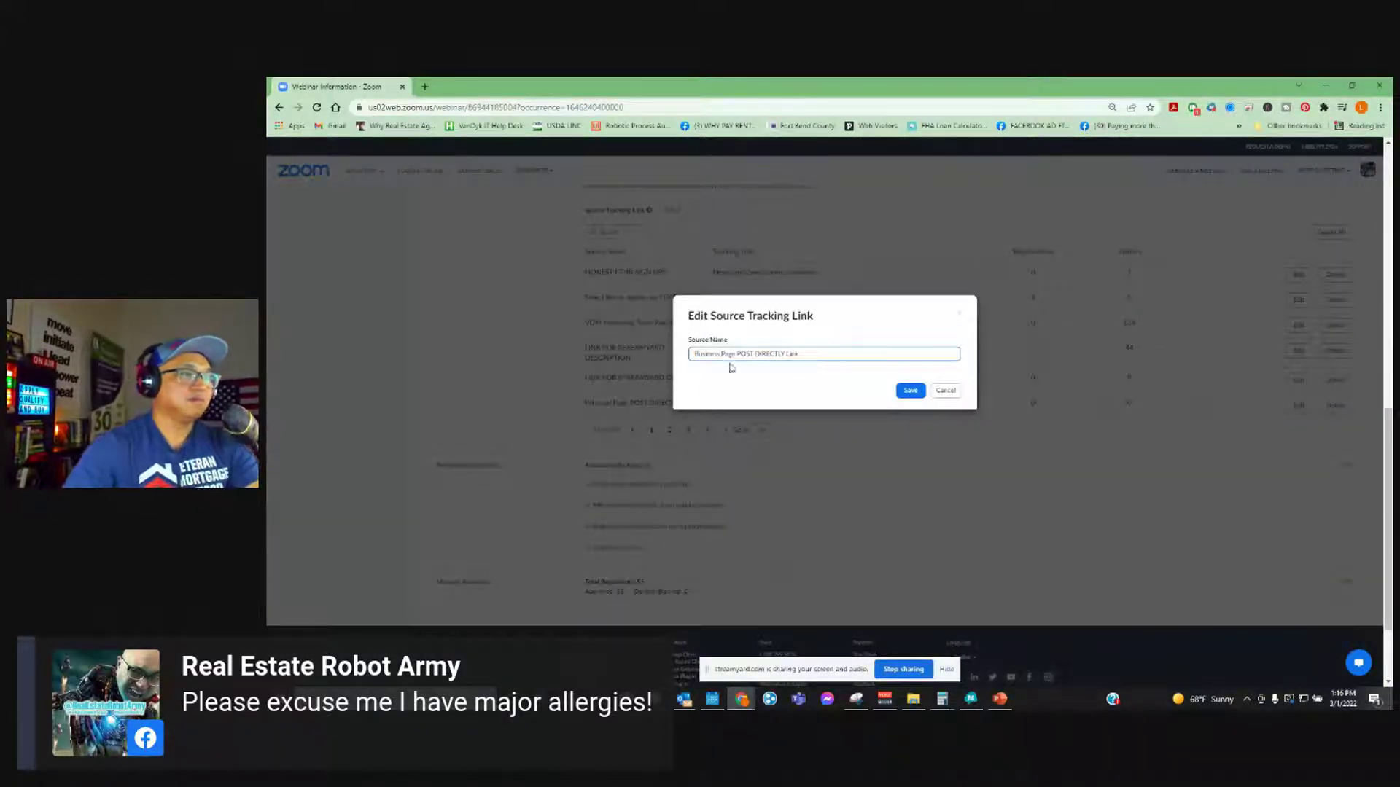
left_click(899, 391)
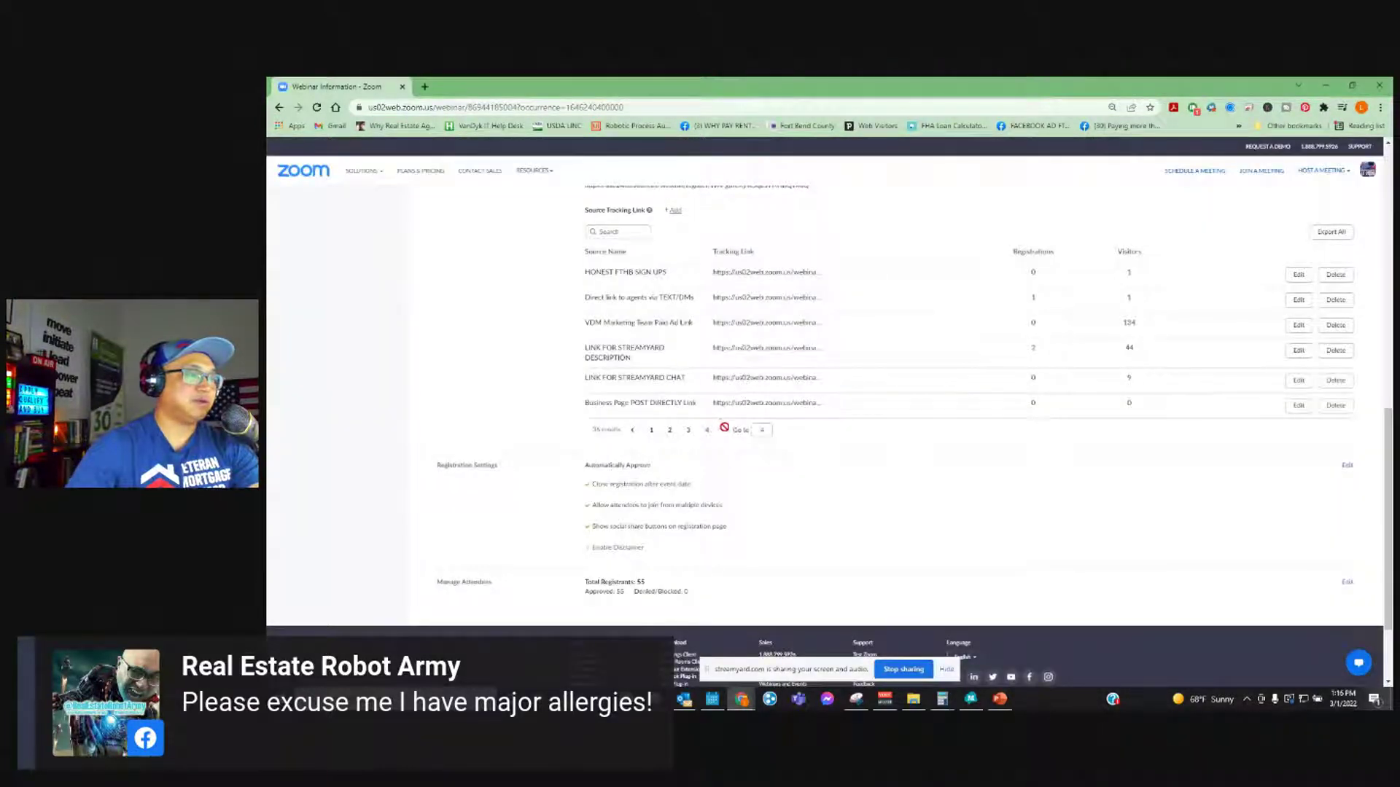
- Add a source tracking link named "Hero Page POST DIRECTLY Link", reusing the business page link's name
triple_click(686, 402)
key("ctrl+c")
scroll(679, 373, "up", 3)
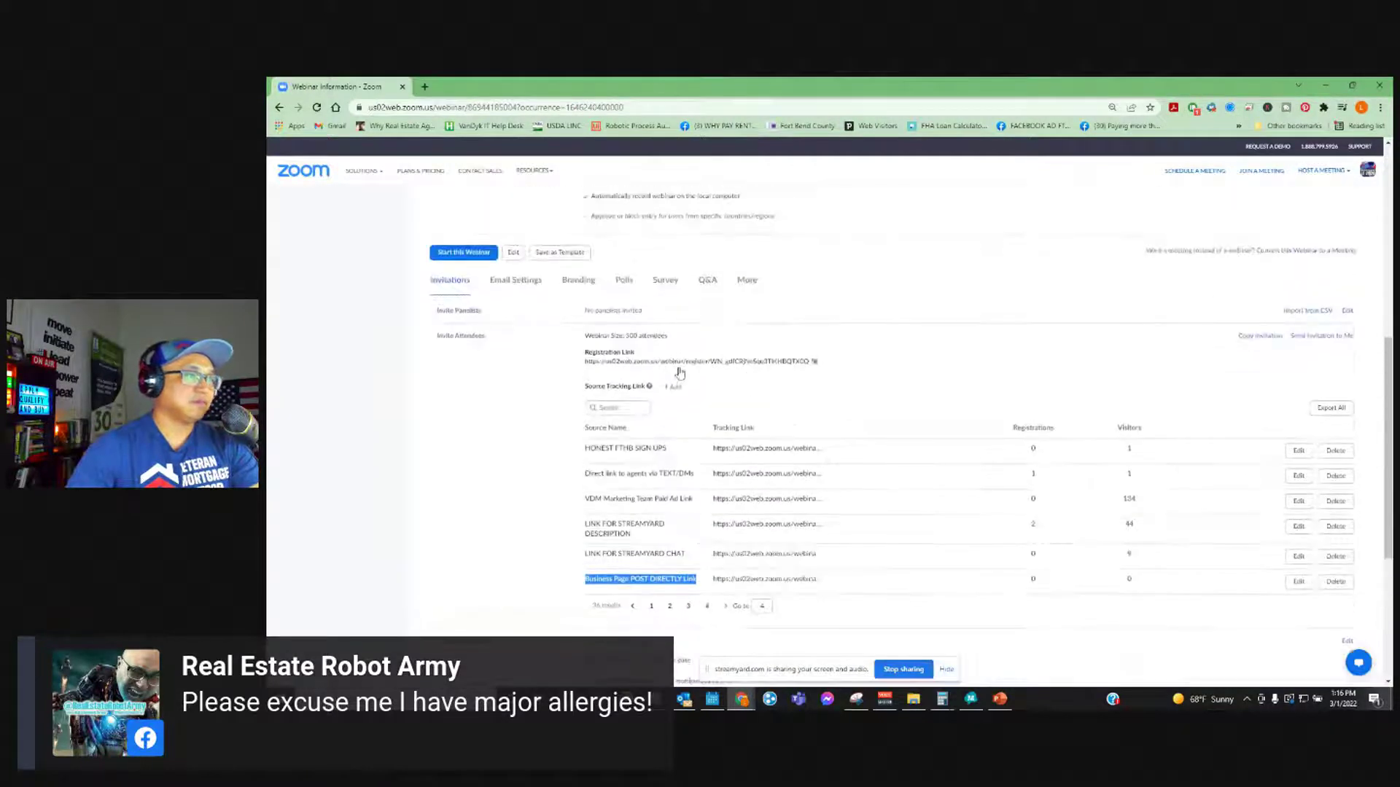
left_click(676, 388)
left_click(744, 354)
key("ctrl+v")
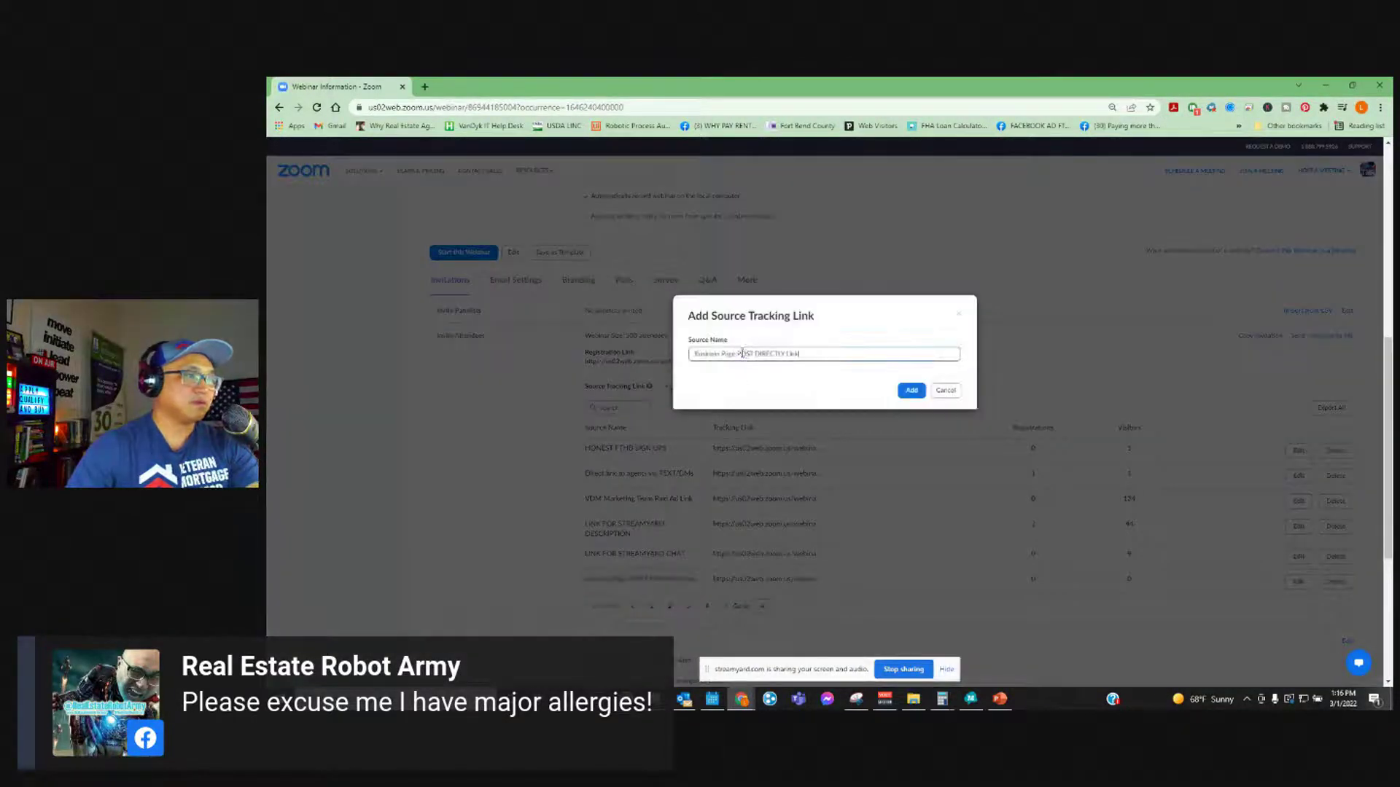
type("Home")
left_click(911, 391)
- Add a source tracking link named "Real Estate Robot Army Page POST DIRECTLY Link" and show page 4 of the tracking links
left_click(678, 387)
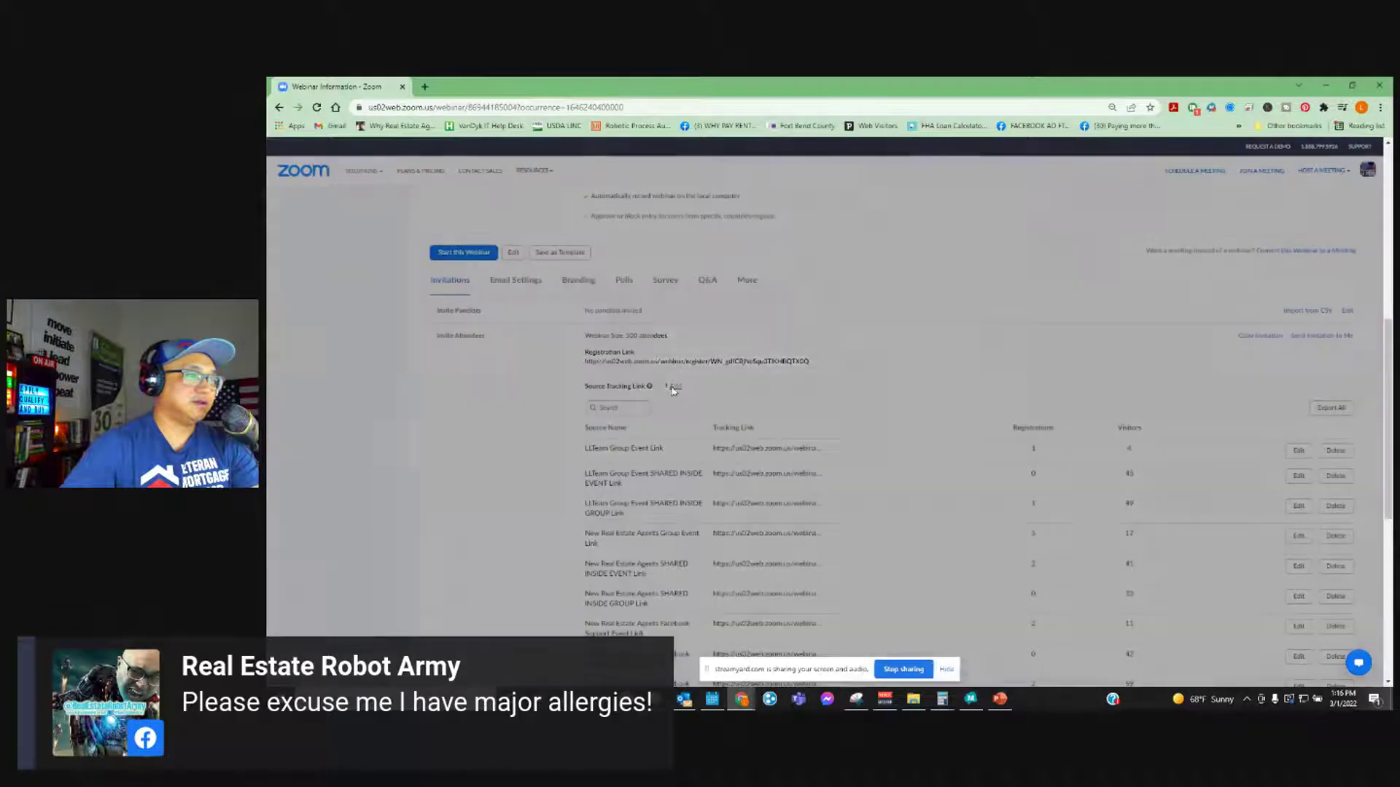
left_click(735, 356)
key("ctrl+v")
left_click_drag(720, 352, 572, 361)
type("Real")
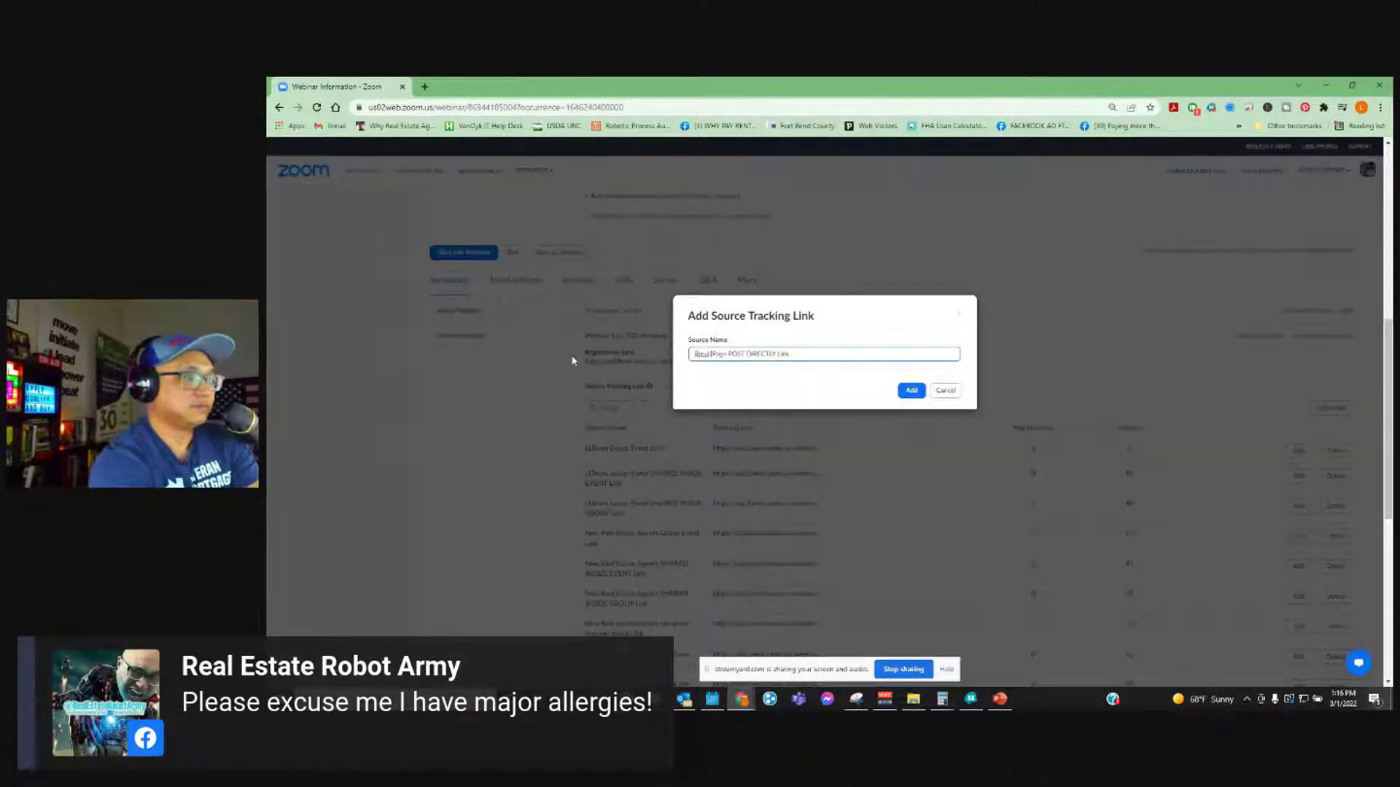
type(" Estate Robot Army")
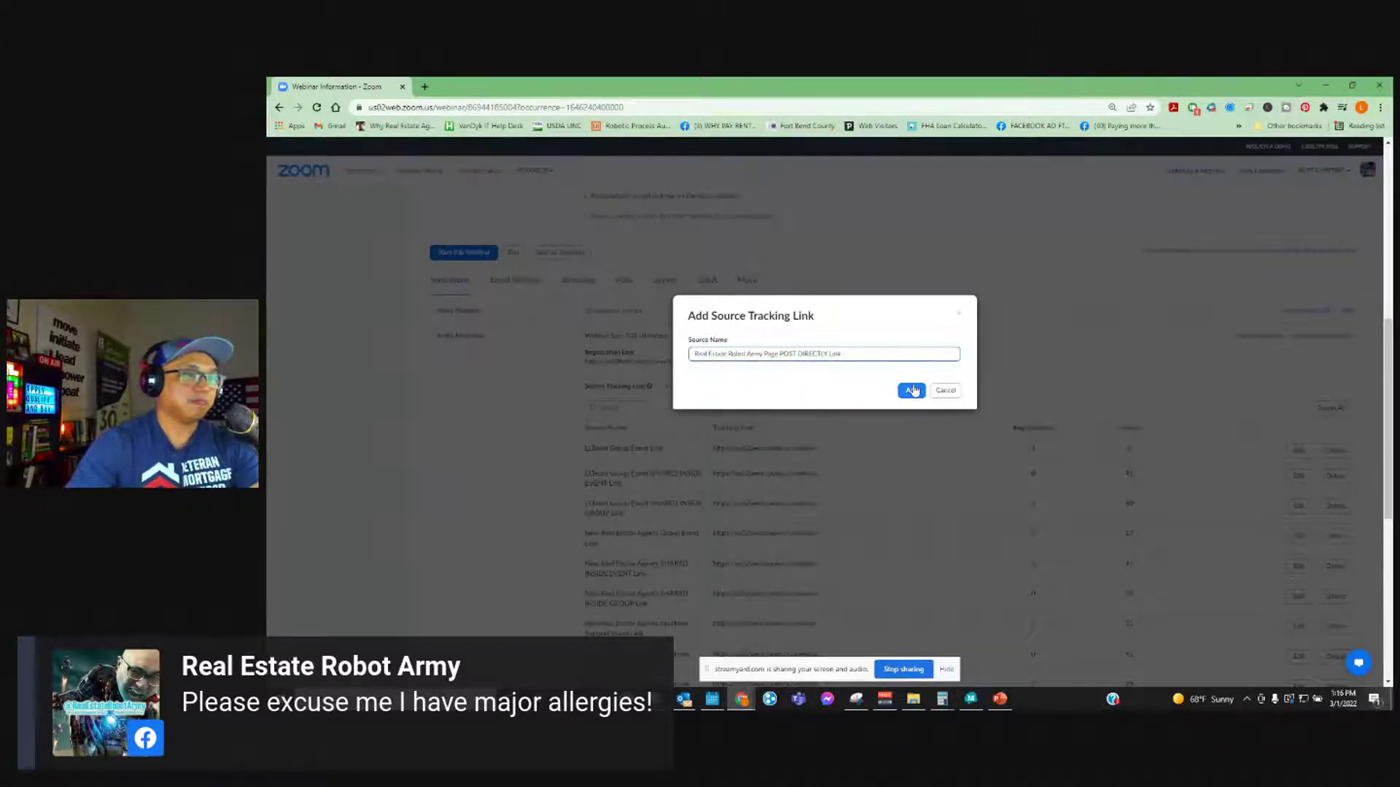
left_click(913, 391)
scroll(891, 370, "down", 5)
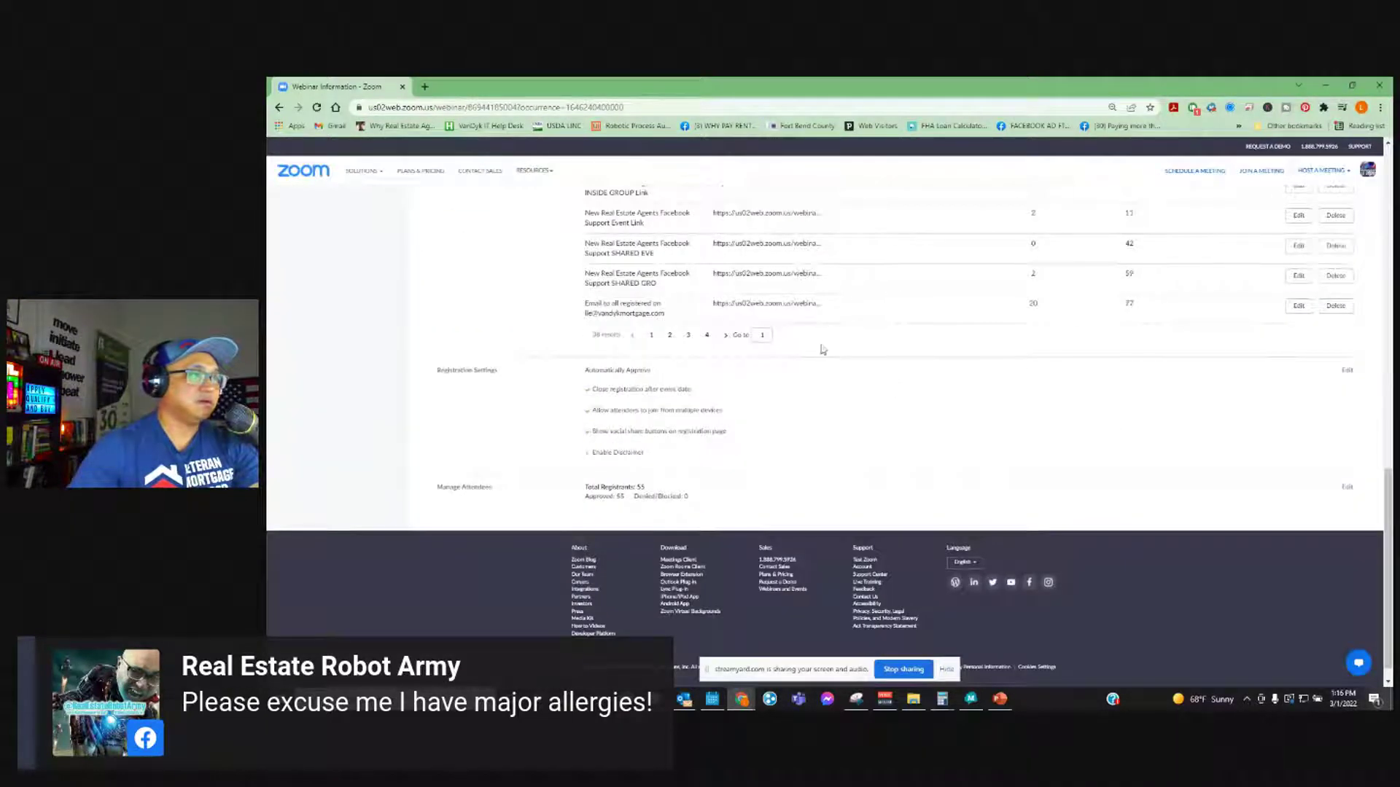
left_click(707, 335)
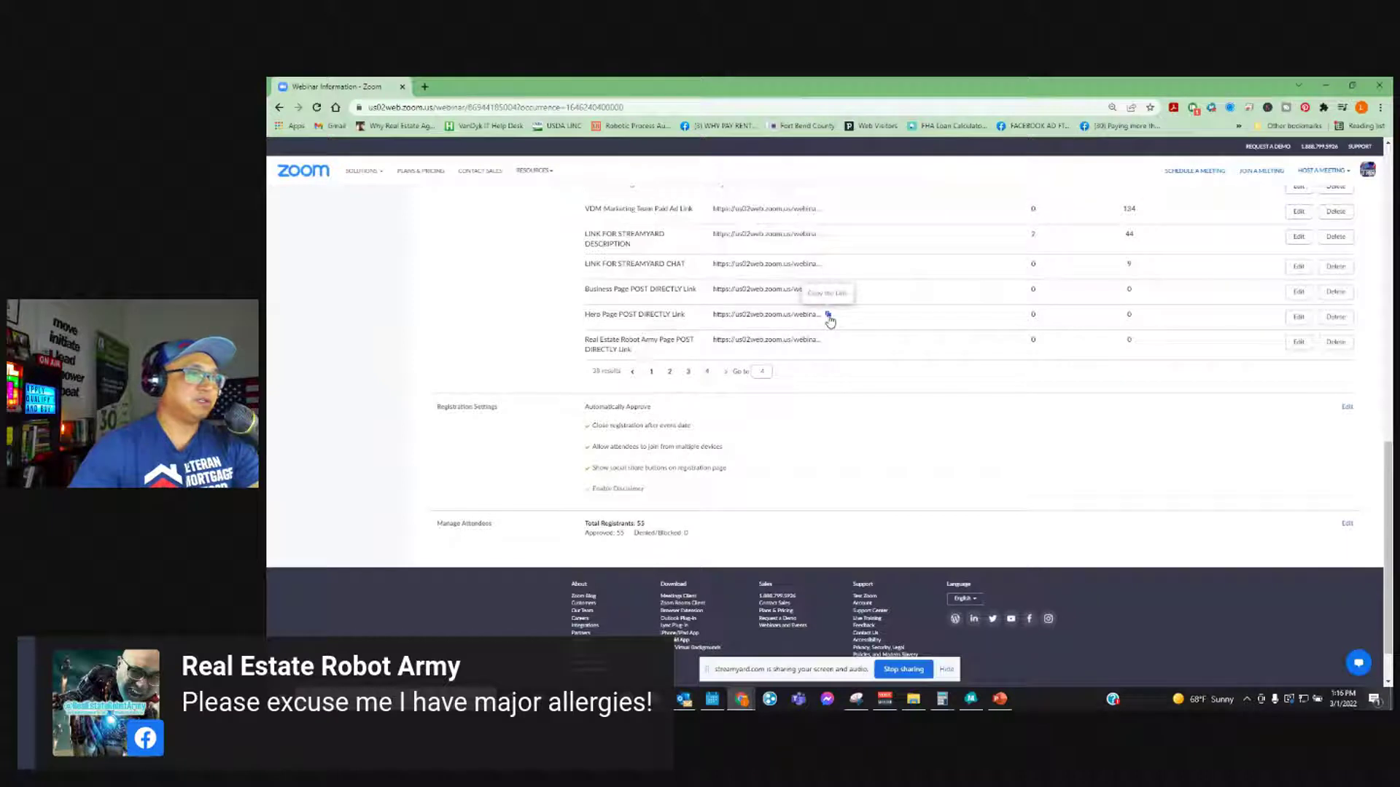
- Copy the Hero Page tracking link in Zoom, switch to Facebook, and find and open the Mortgage Guy coach page
left_click(402, 86)
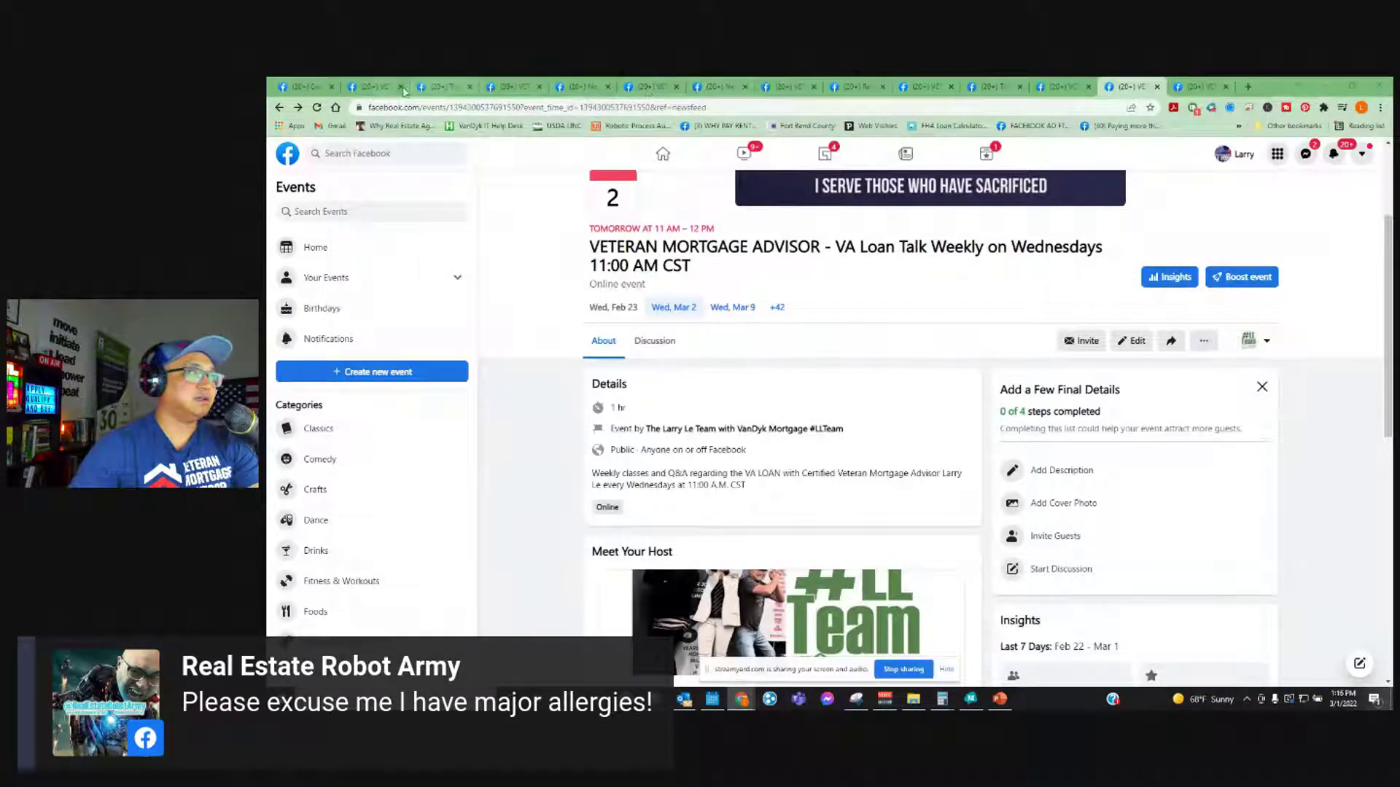
left_click(858, 89)
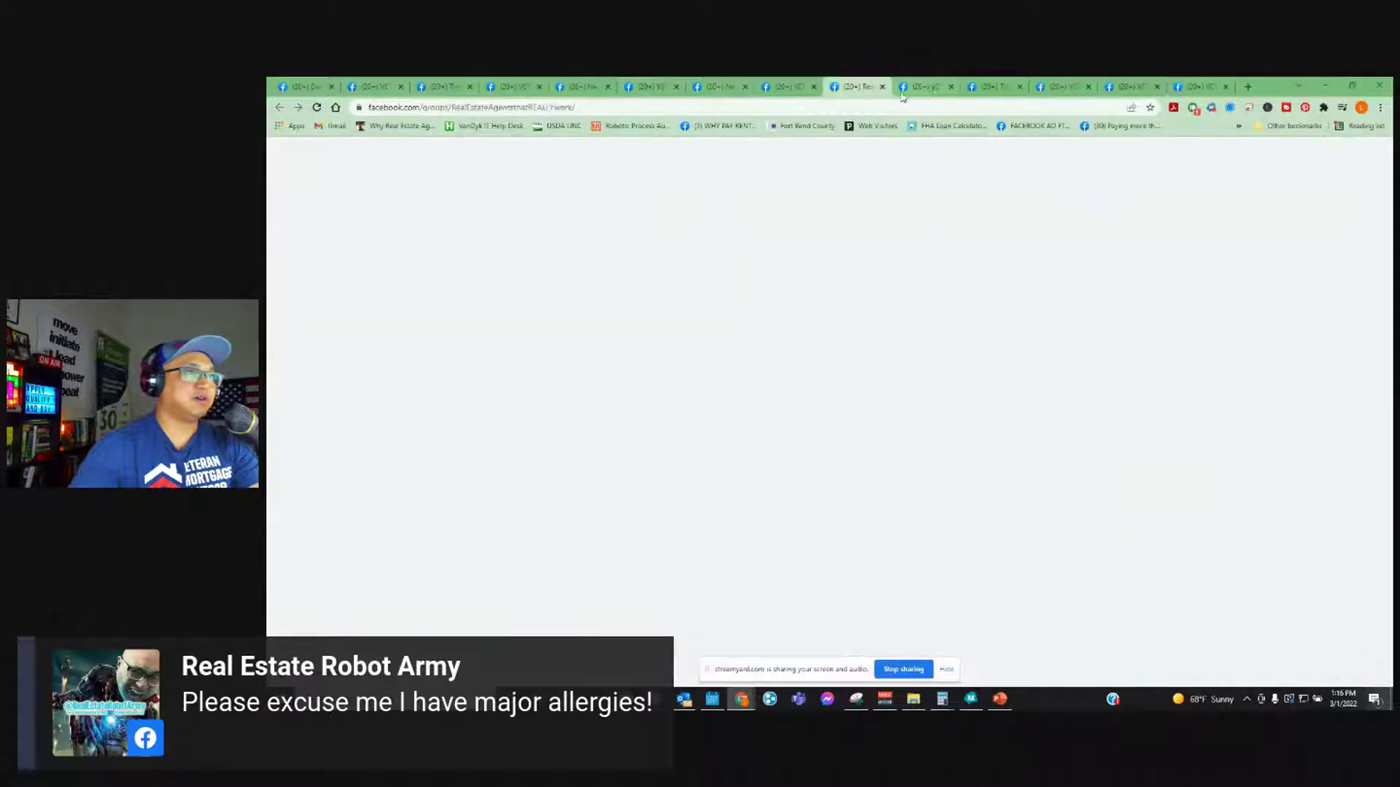
left_click(940, 89)
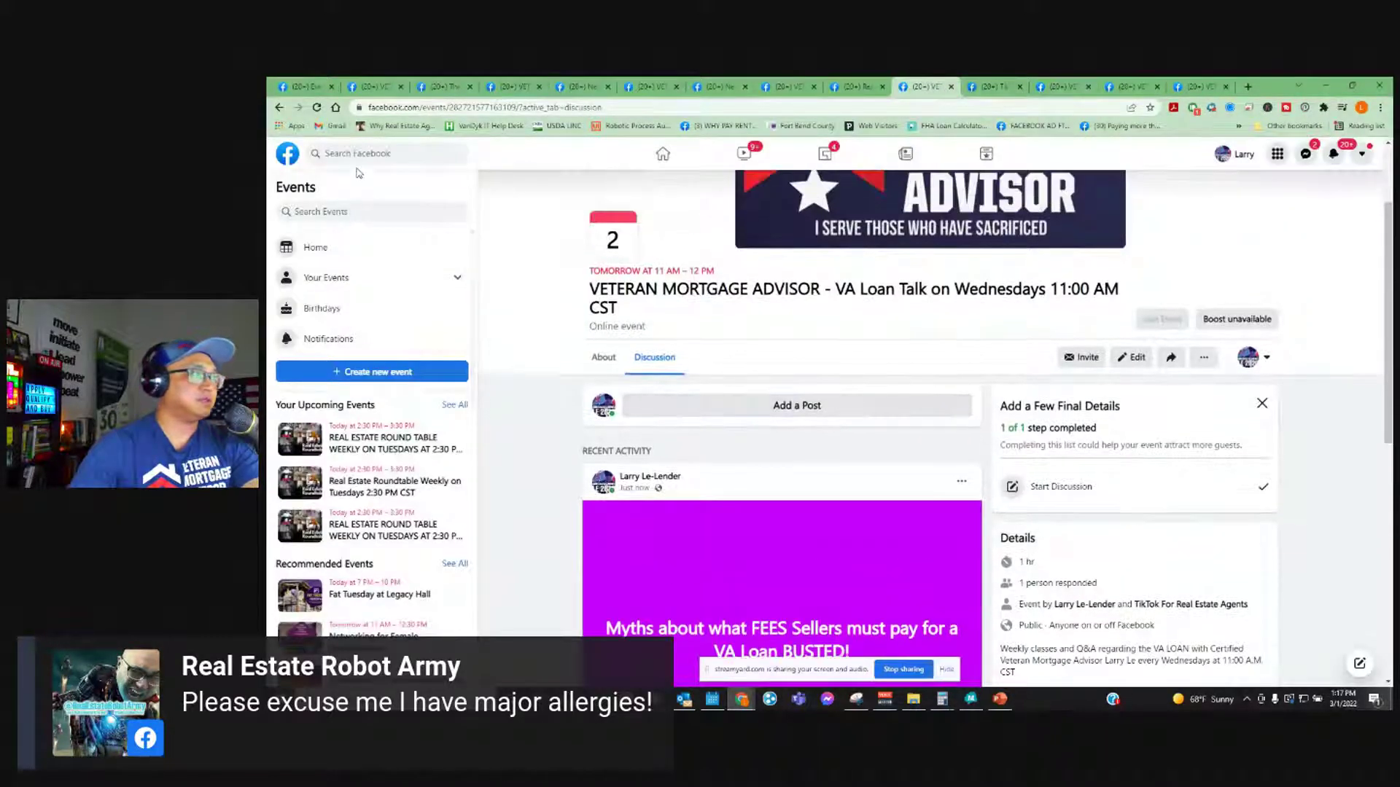
left_click(358, 152)
type("larr")
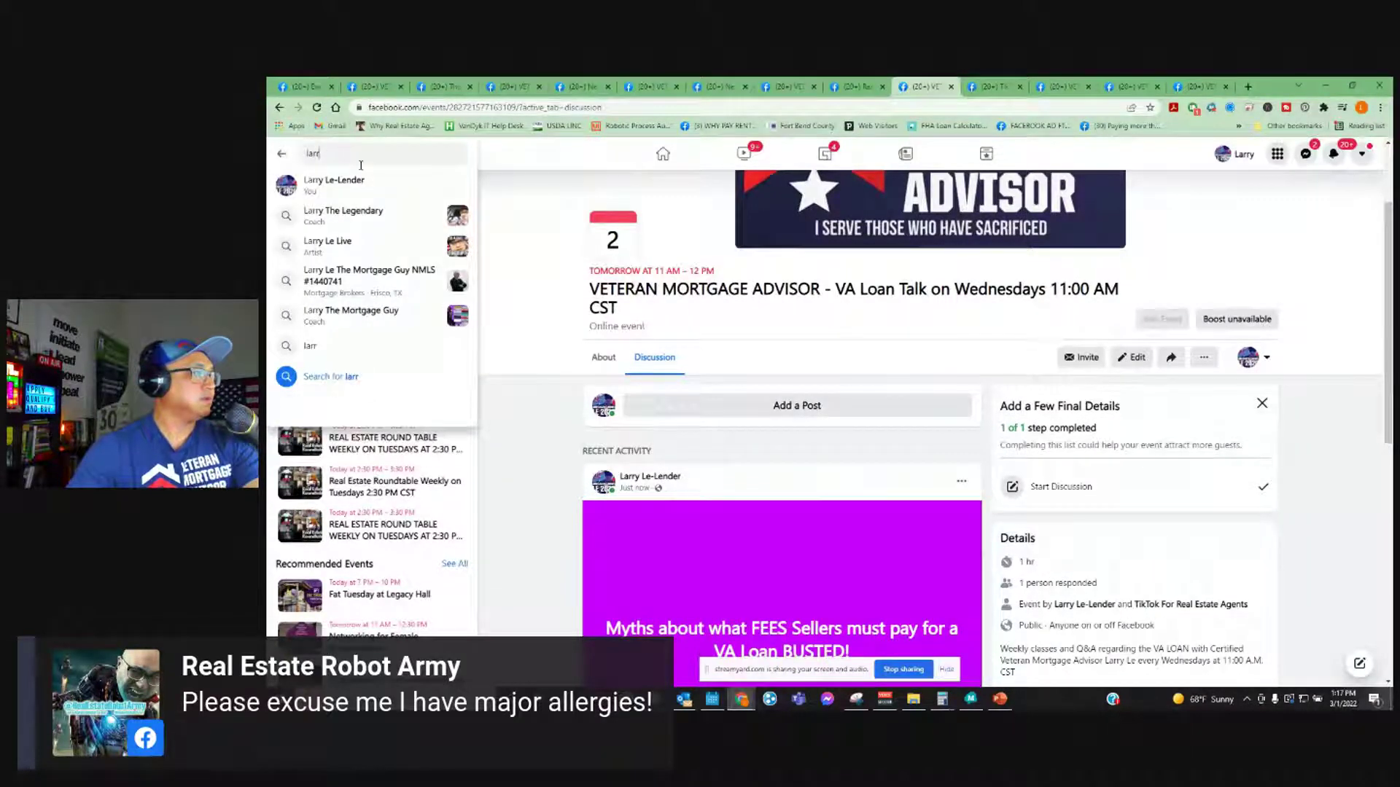
left_click(368, 314)
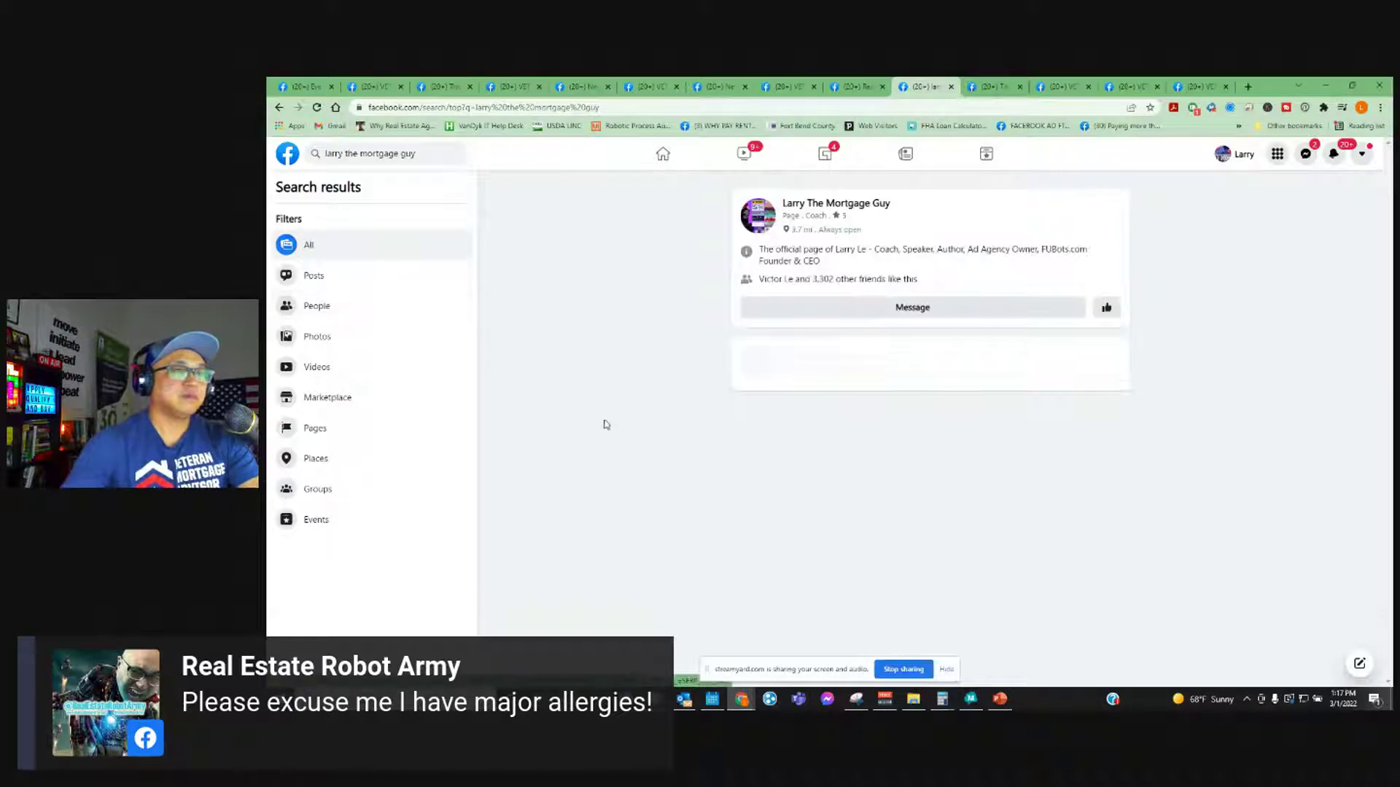
left_click(846, 210)
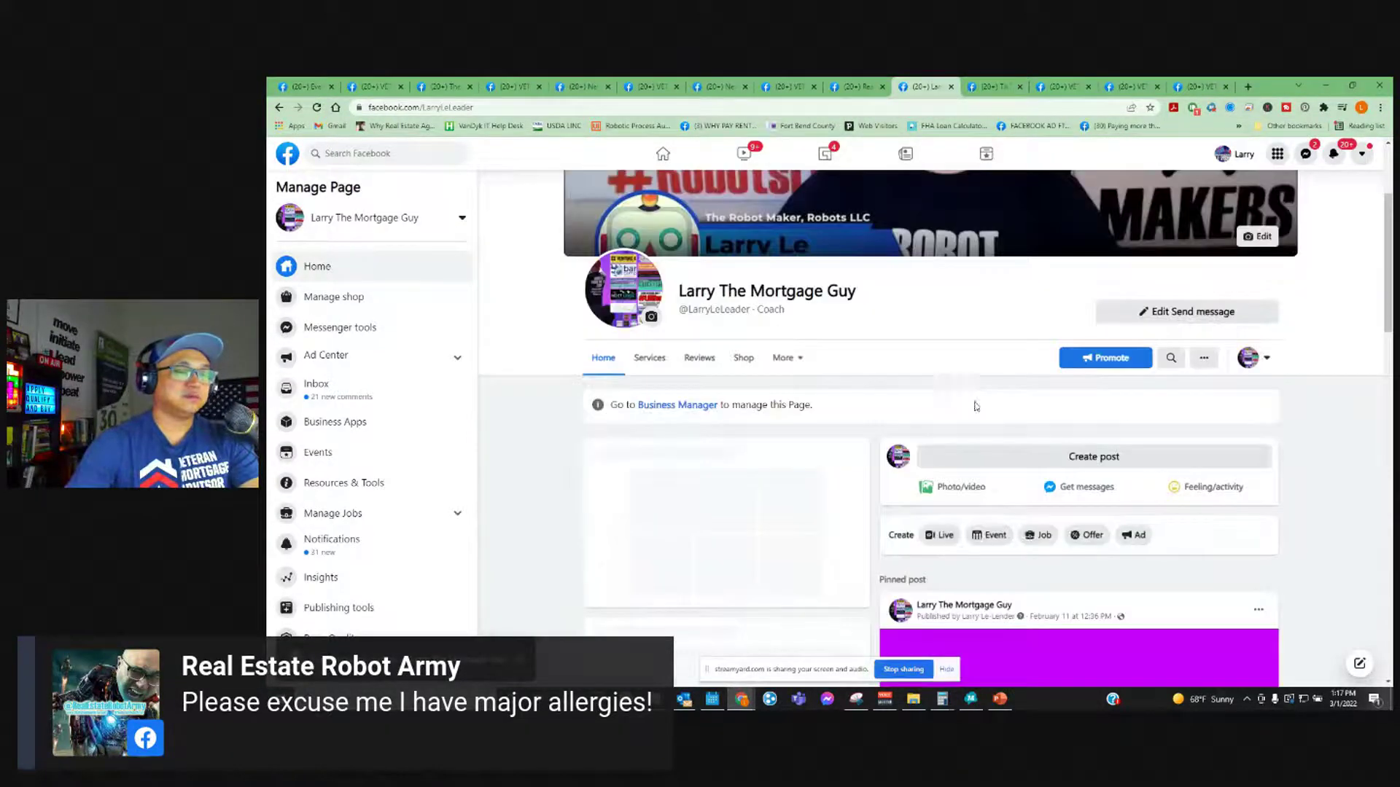
- Open the upcoming VETERAN MORTGAGE ADVISOR - VA Loan Talk on Wednesdays 11:00 AM CST event from the Mortgage Guy page's events
scroll(966, 395, "down", 10)
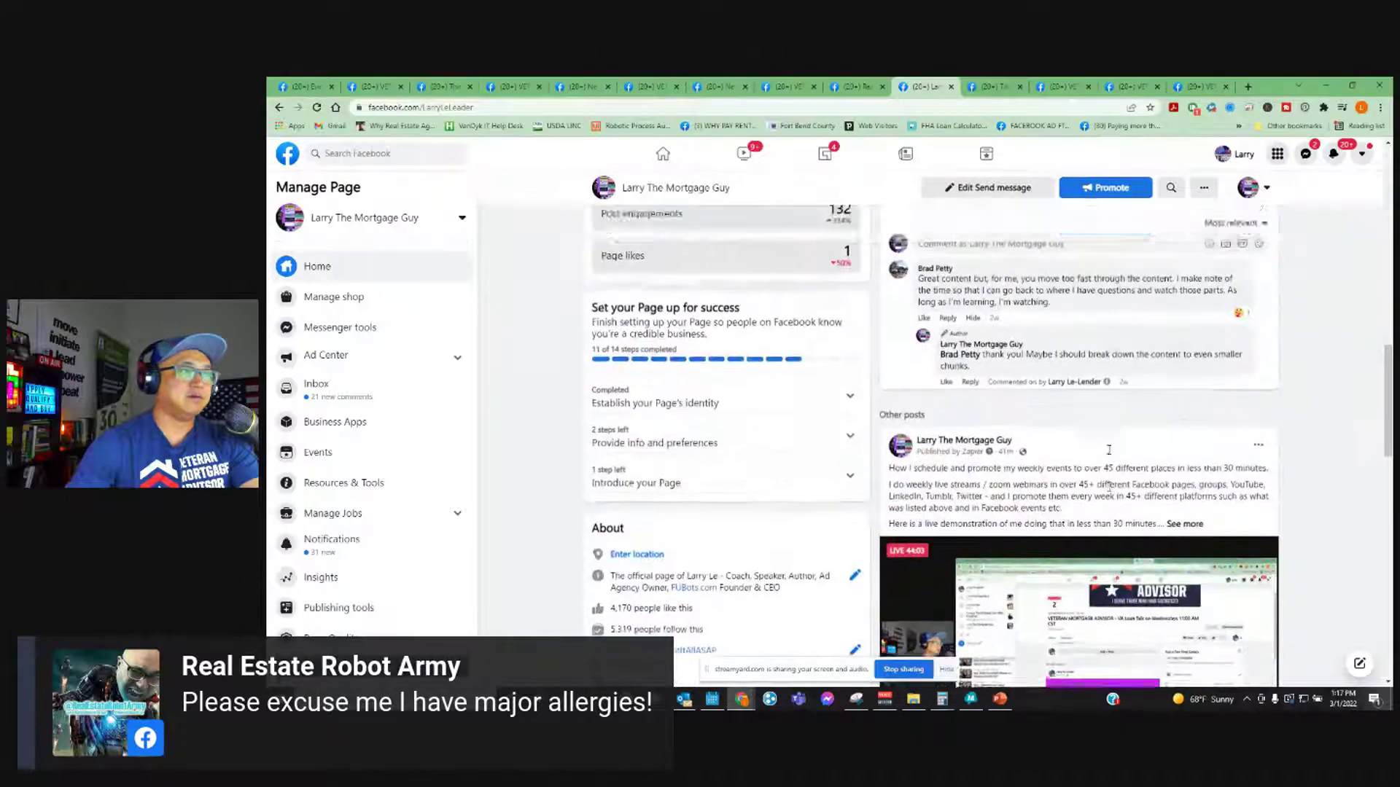
scroll(1091, 435, "up", 10)
scroll(941, 352, "down", 8)
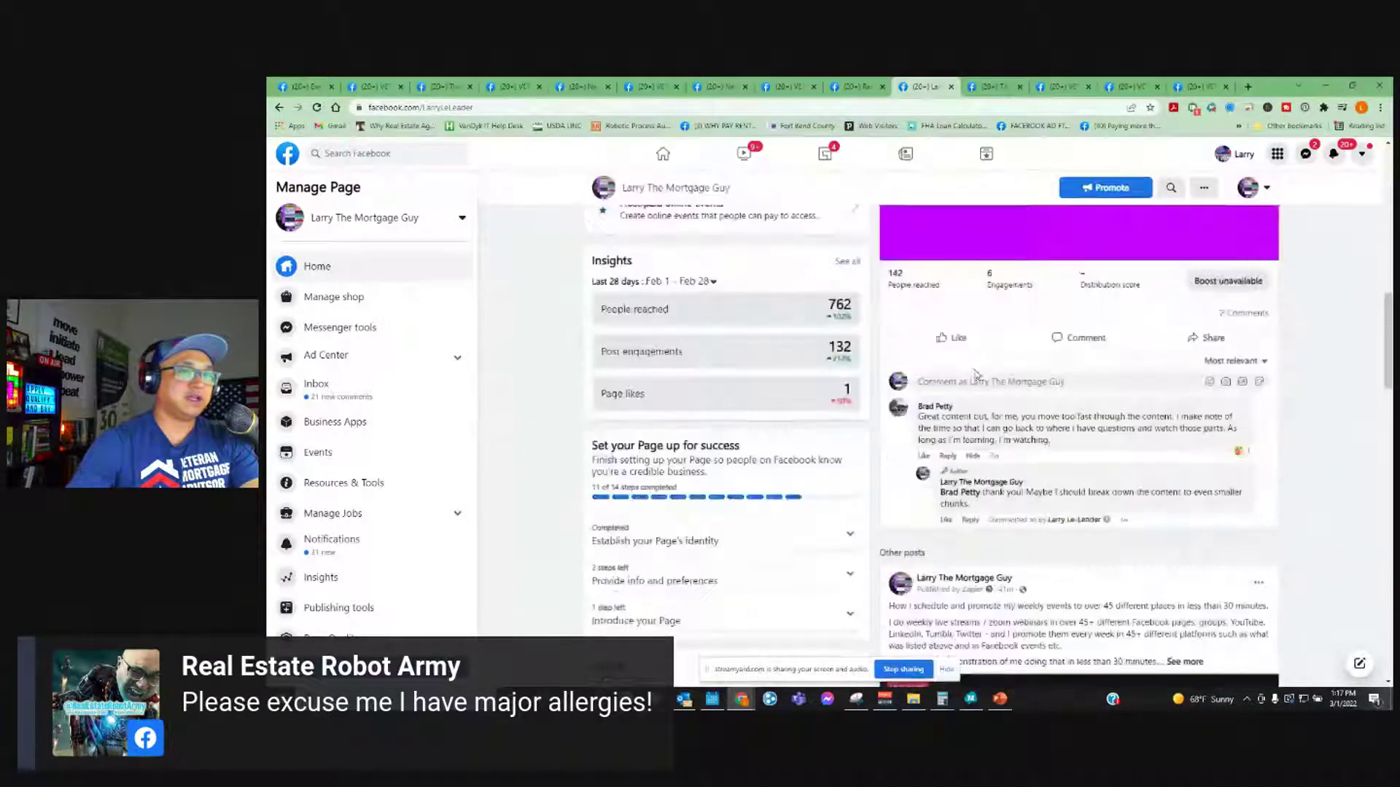
scroll(1084, 448, "up", 10)
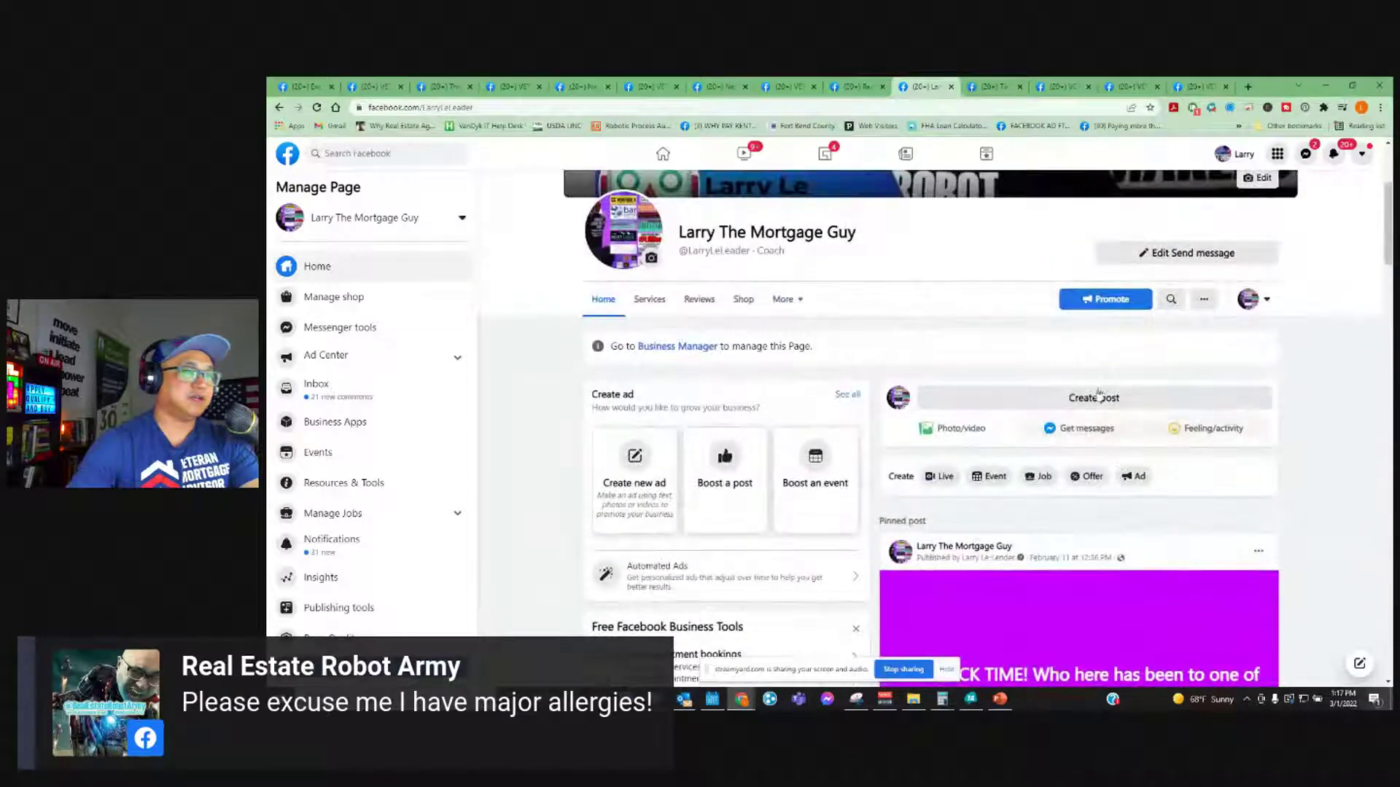
left_click(791, 300)
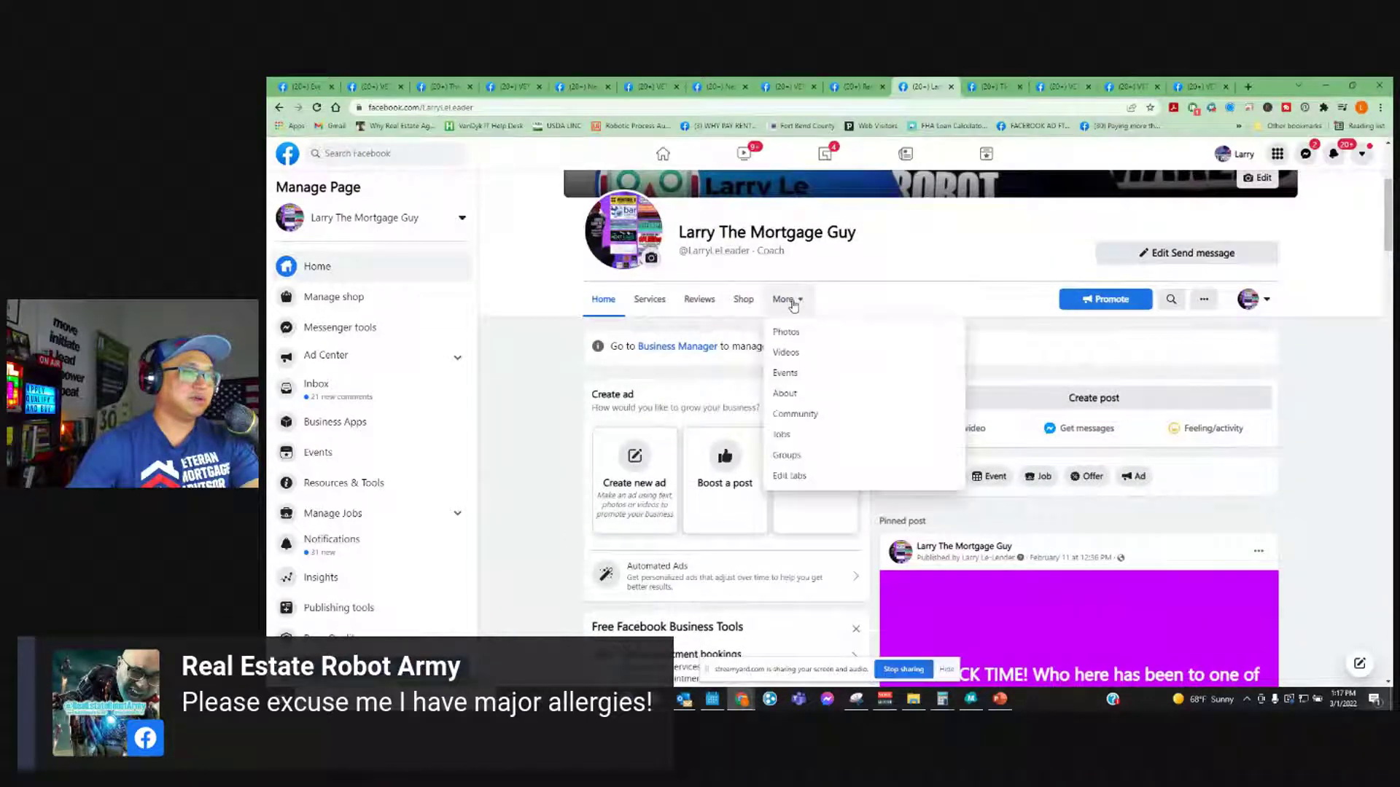
left_click(787, 374)
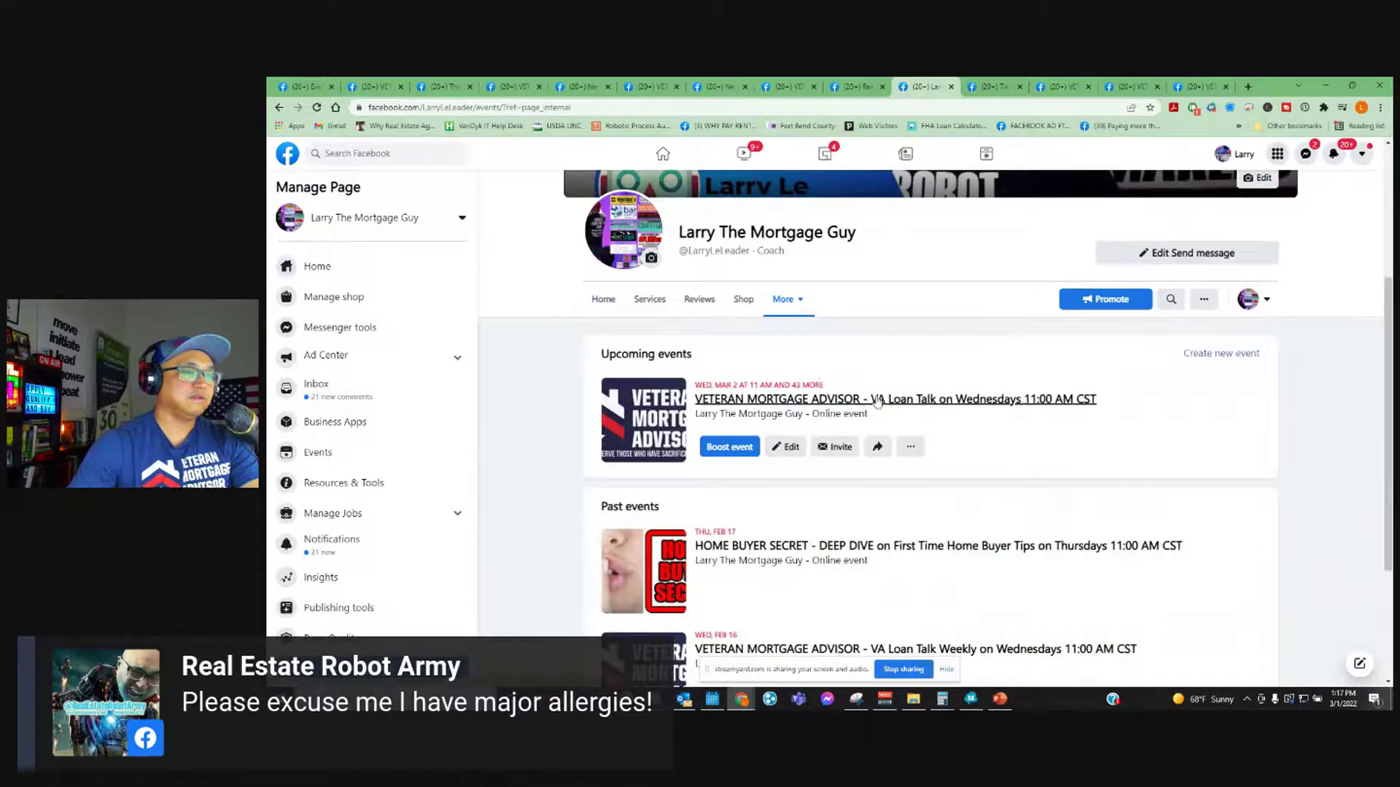
left_click(966, 403)
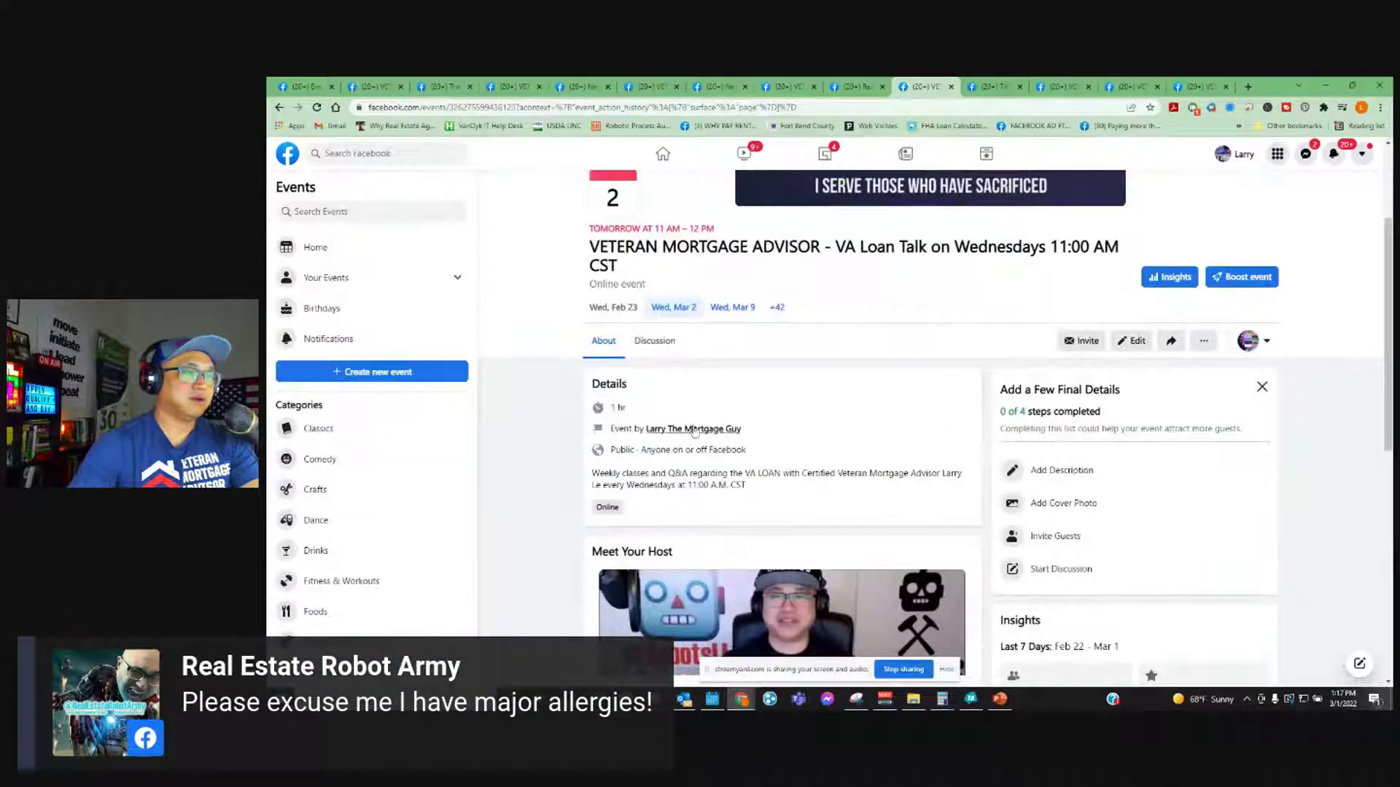
- Share the VA Loan Talk event as a post to the Mortgage Guy page
left_click(1170, 343)
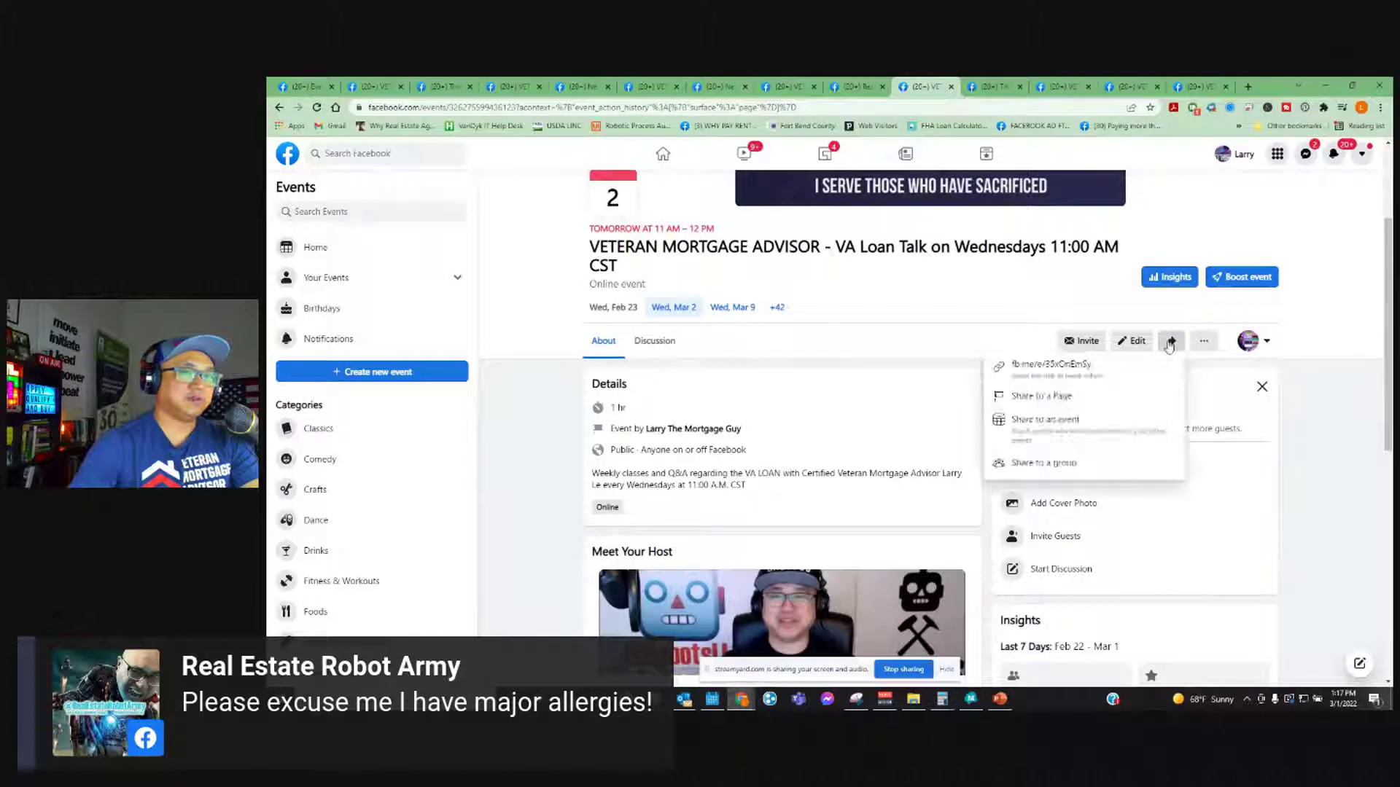
left_click(1067, 397)
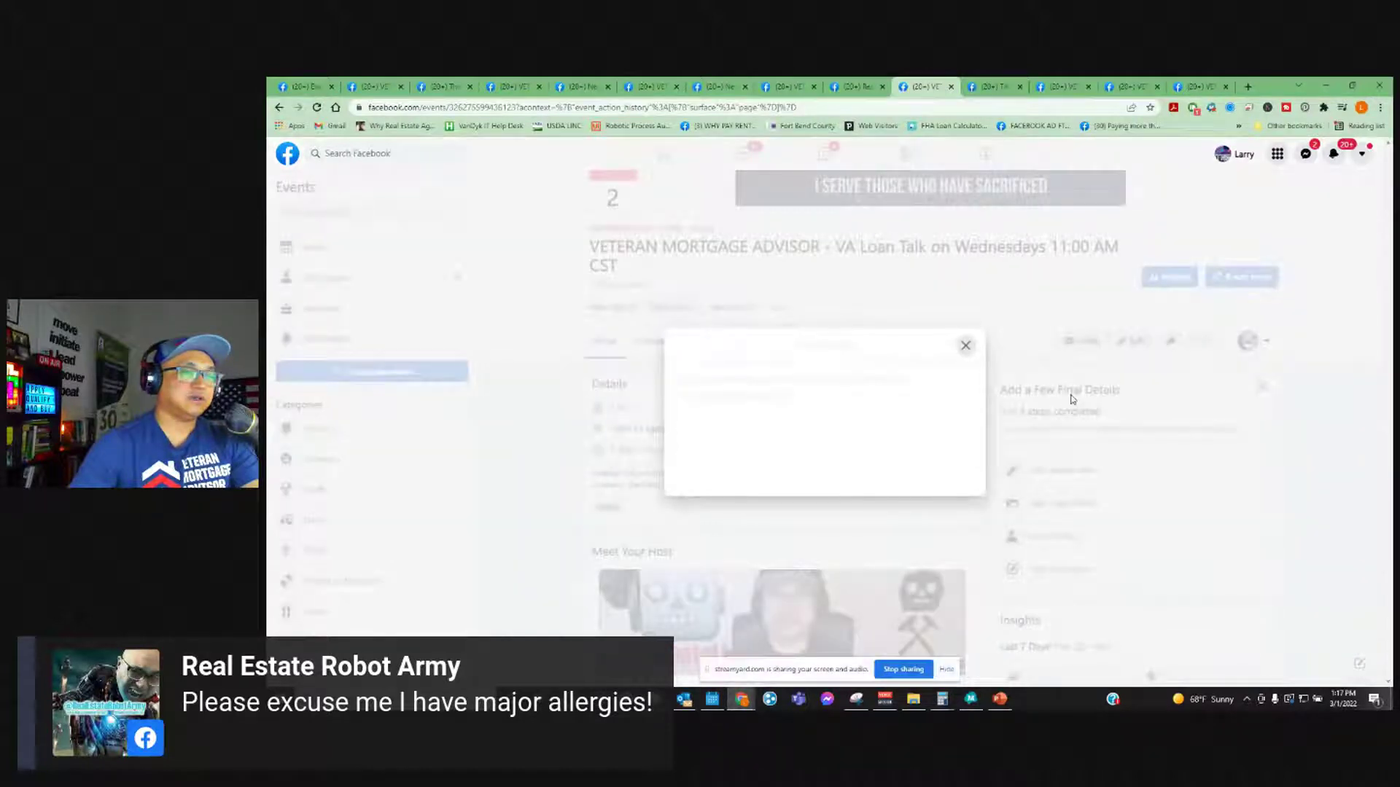
scroll(878, 419, "down", 1)
left_click(799, 419)
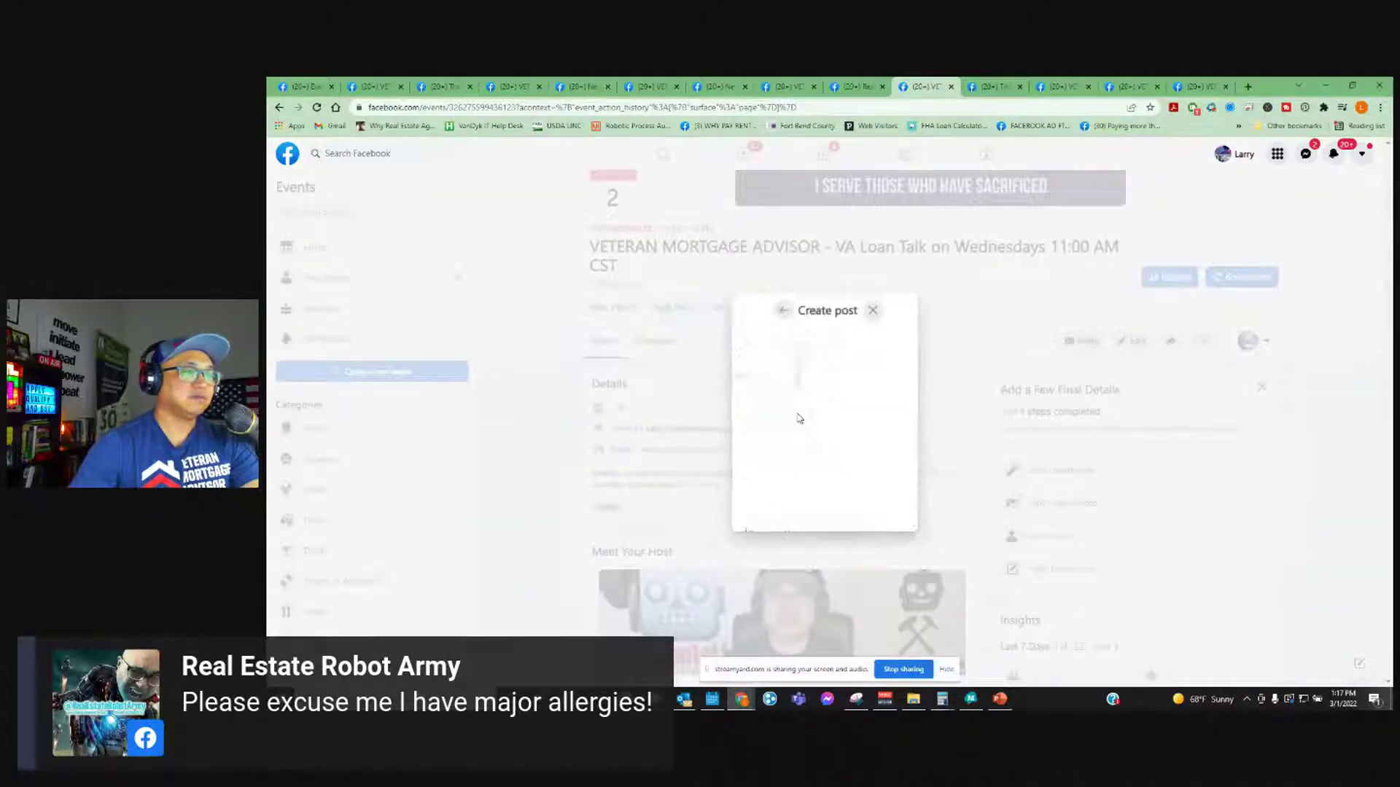
left_click(824, 595)
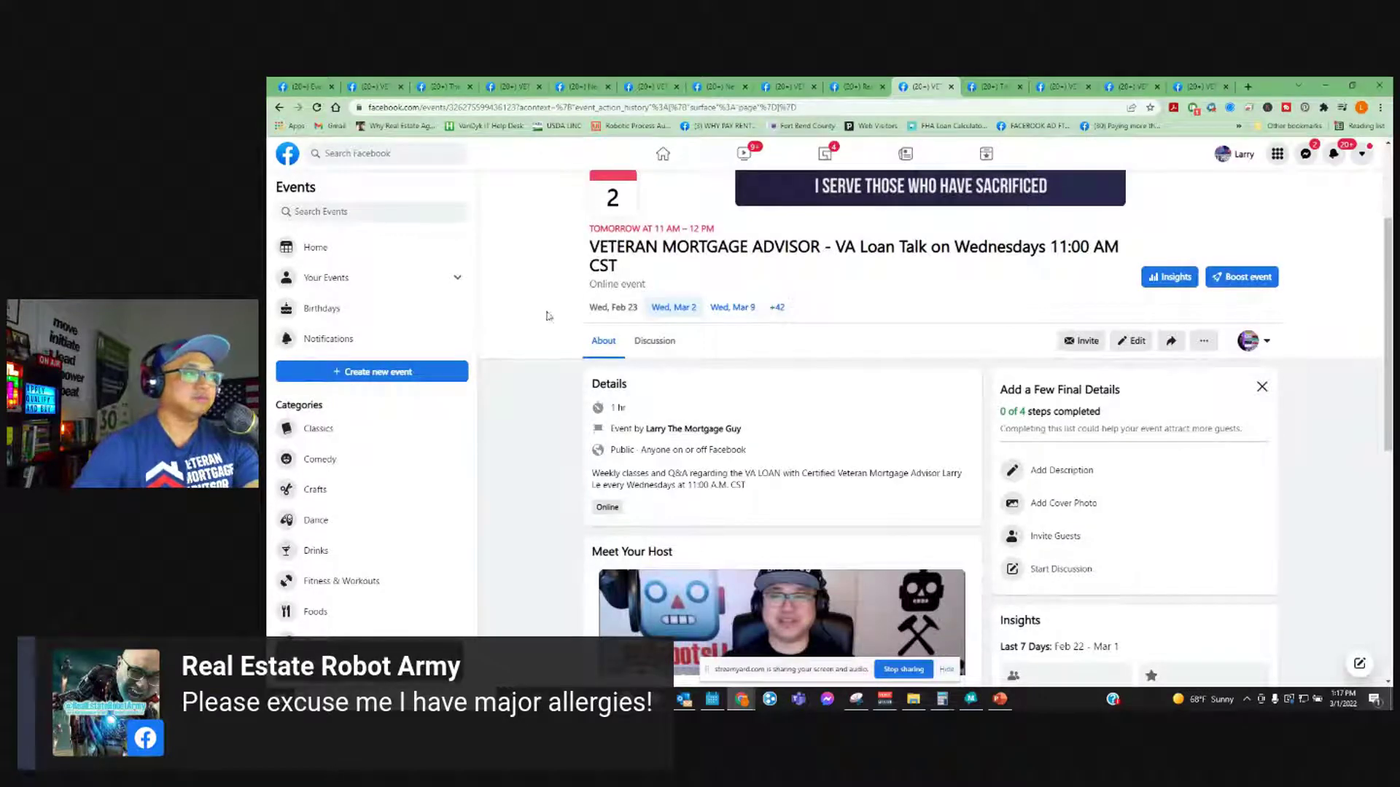
- Return to the Mortgage Guy page, publish a post with the copied Zoom registration link, and share it to the First Time Home Buyers Club group
left_click(280, 107)
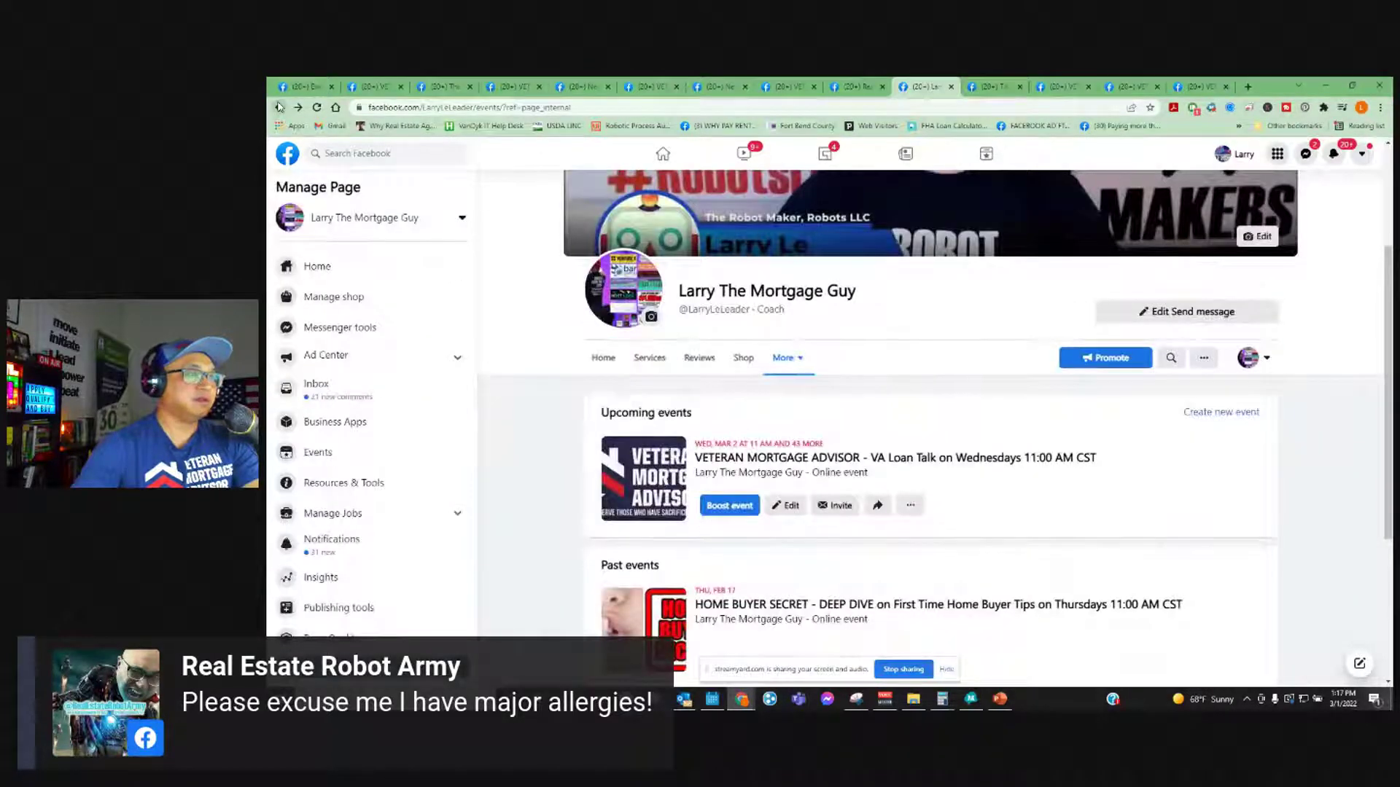
left_click(279, 107)
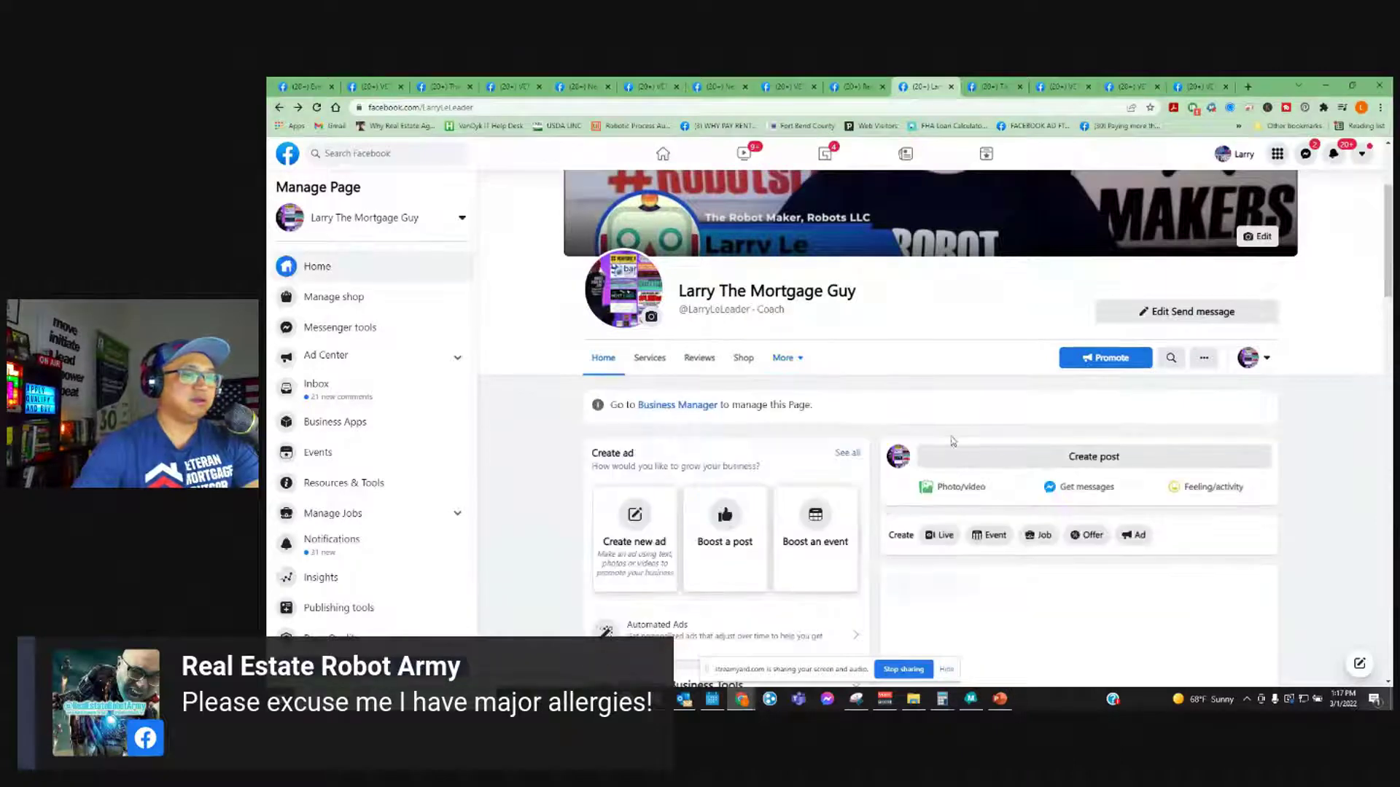
left_click(1014, 459)
key("ctrl+v")
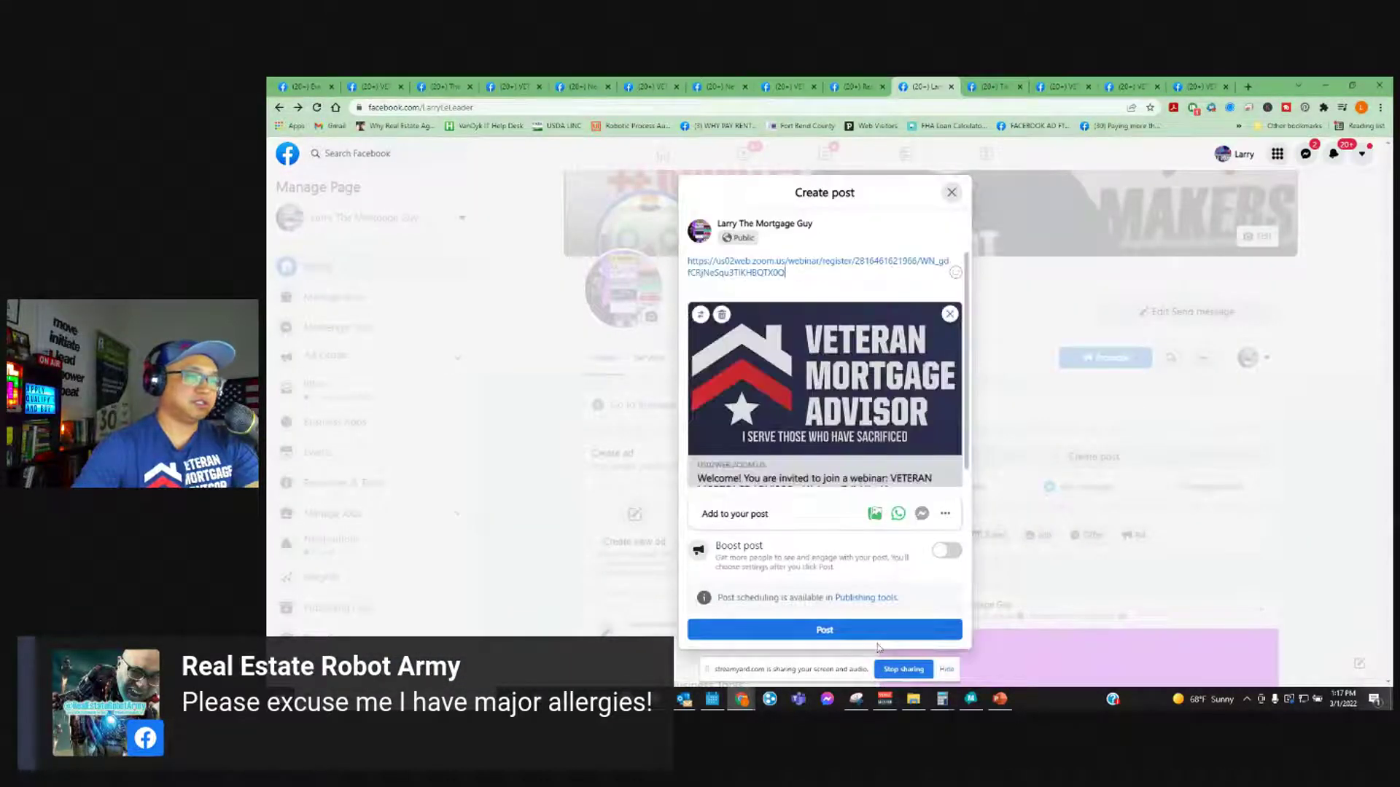
left_click(848, 632)
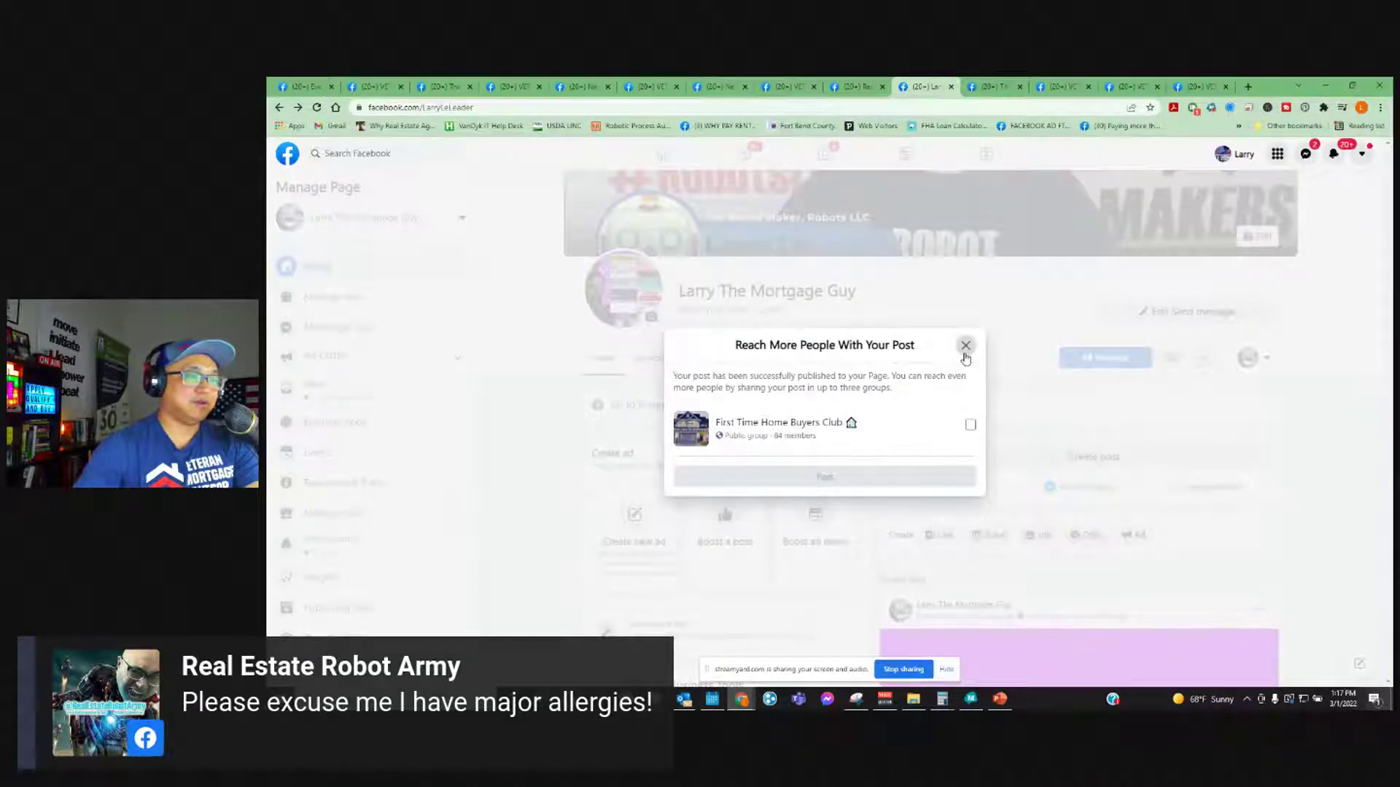
left_click(970, 425)
left_click(880, 476)
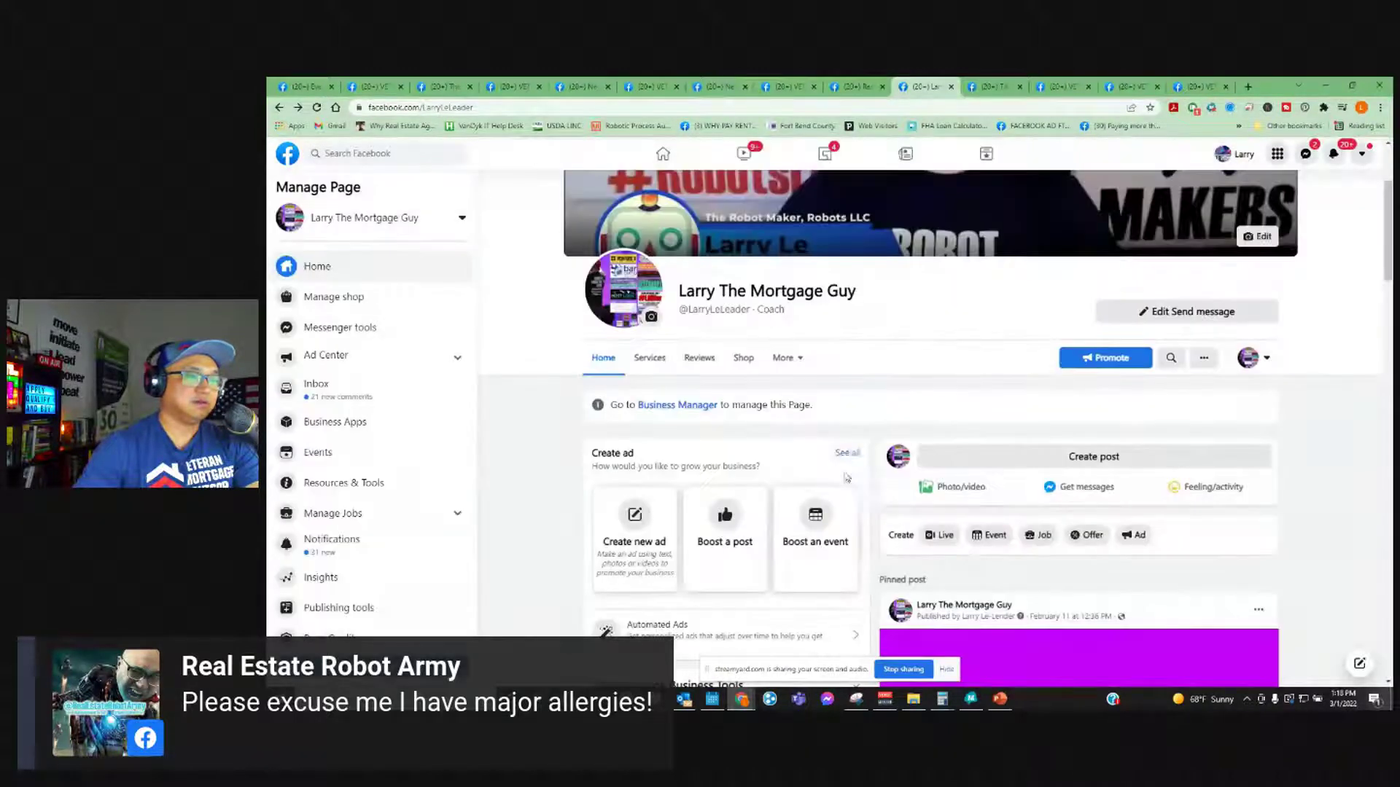
- Review the Zoom link post and the shared event post in the Mortgage Guy page's feed
scroll(1006, 434, "down", 12)
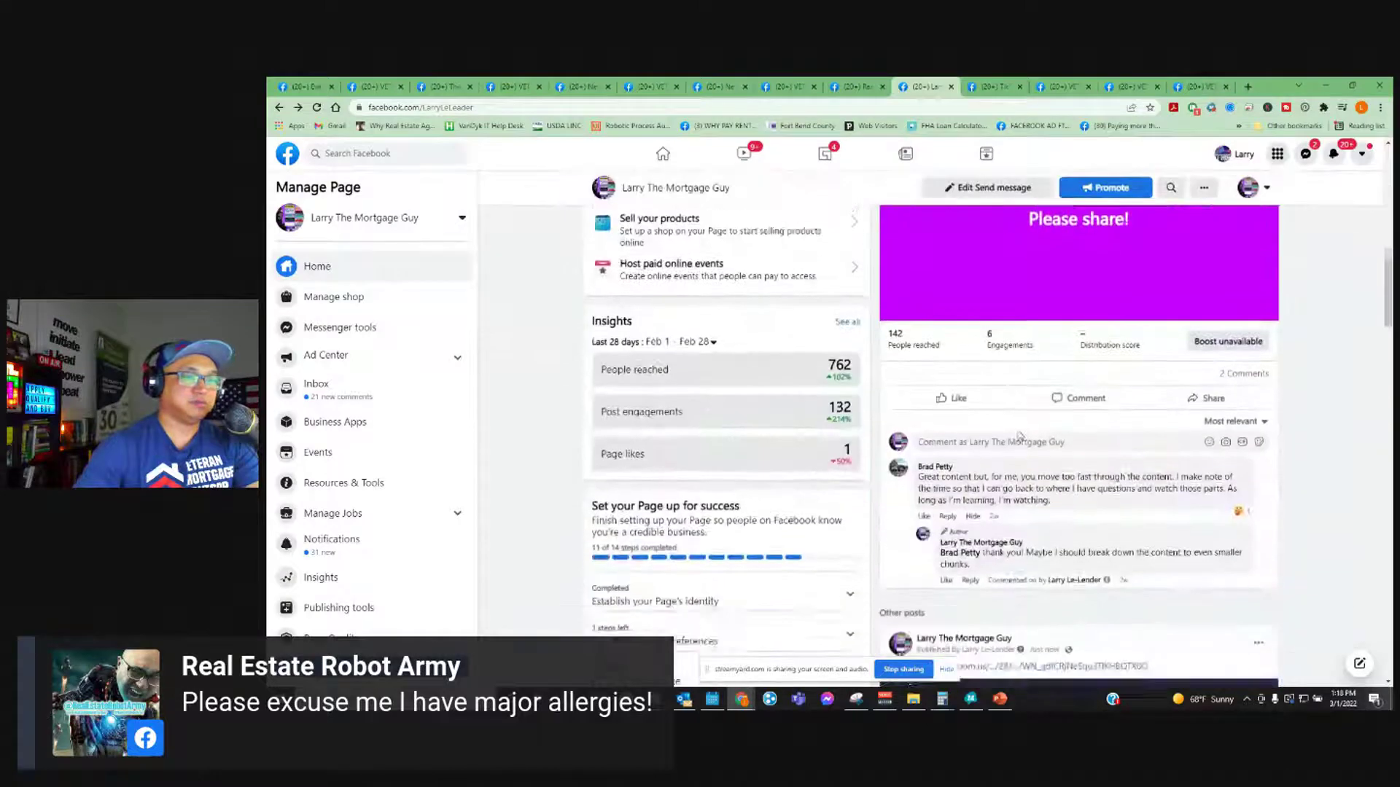
scroll(1061, 399, "down", 5)
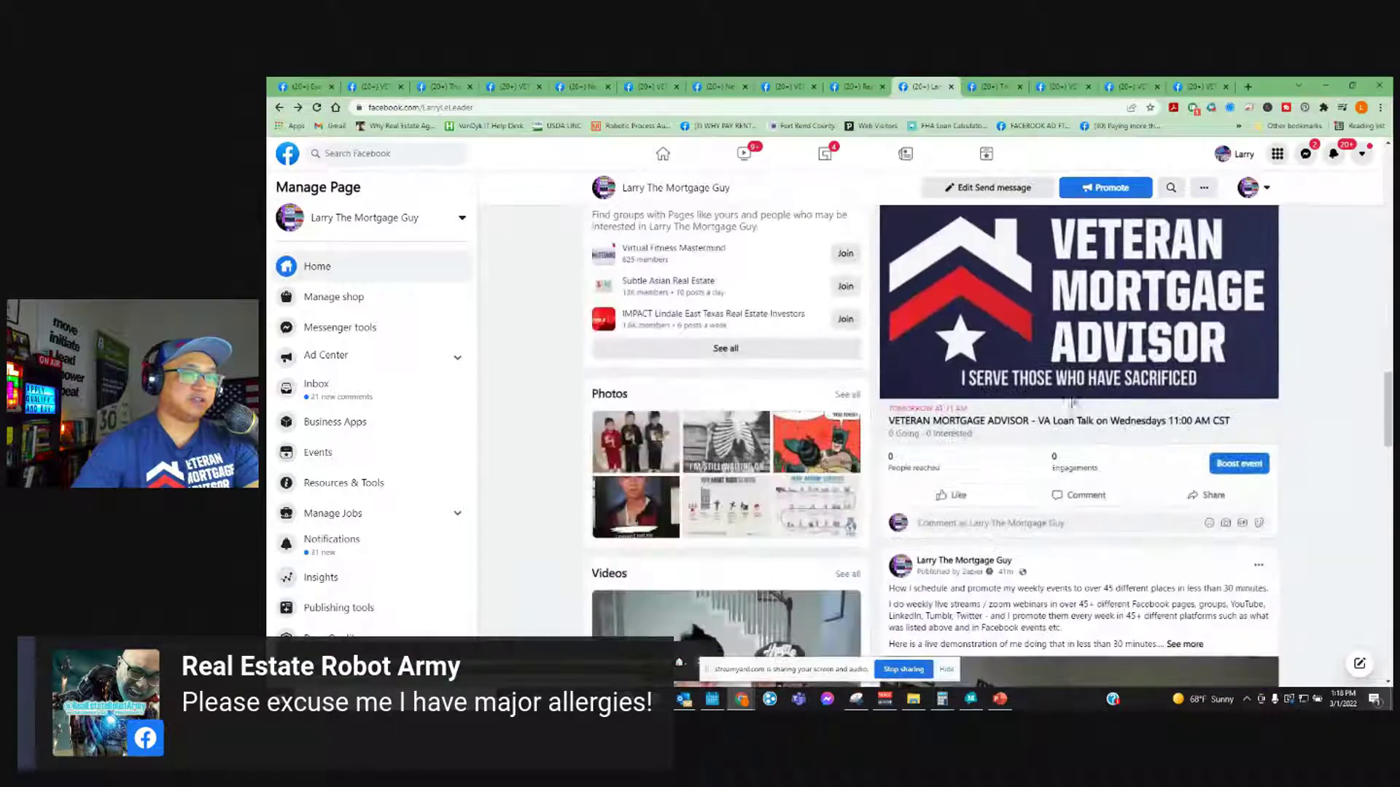
scroll(1142, 332, "up", 4)
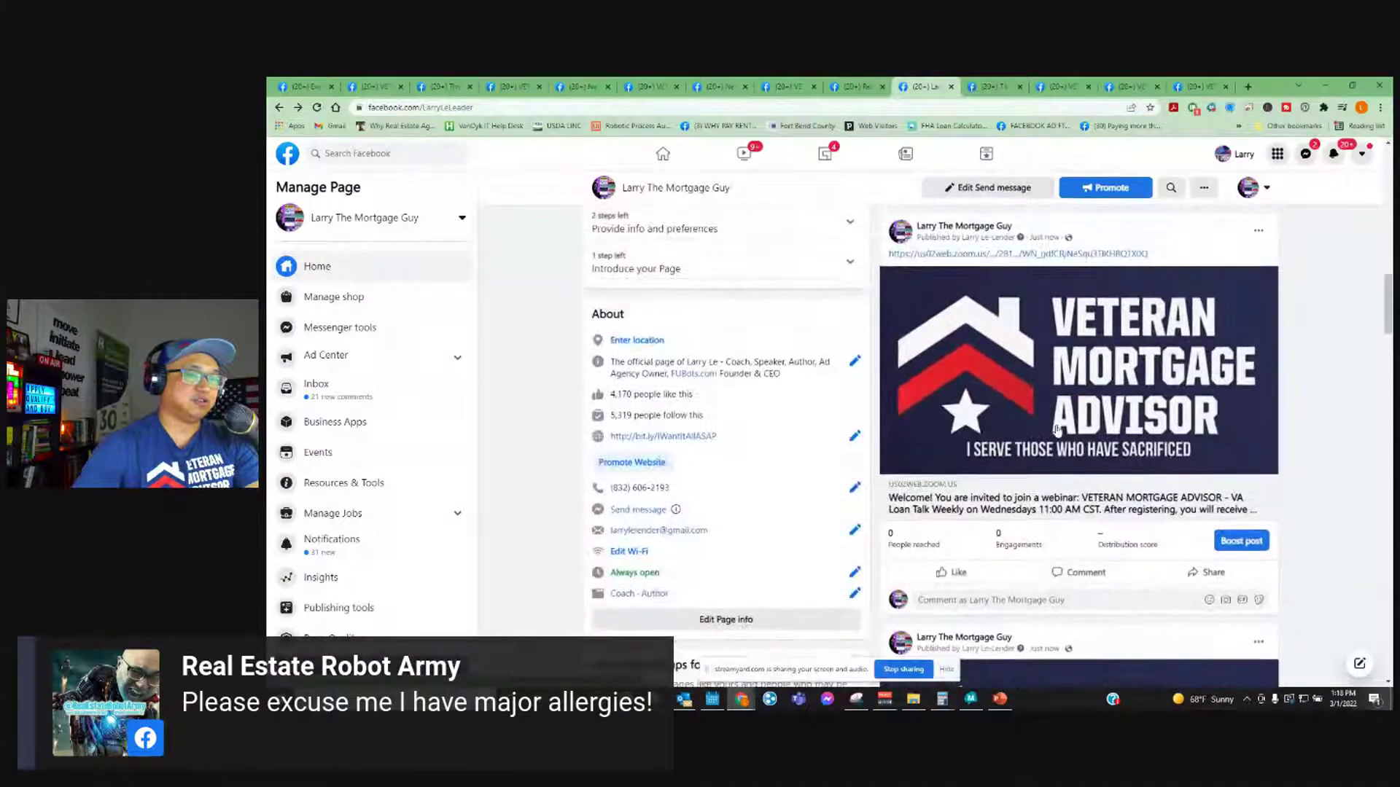
scroll(1057, 434, "up", 5)
scroll(1053, 455, "up", 2)
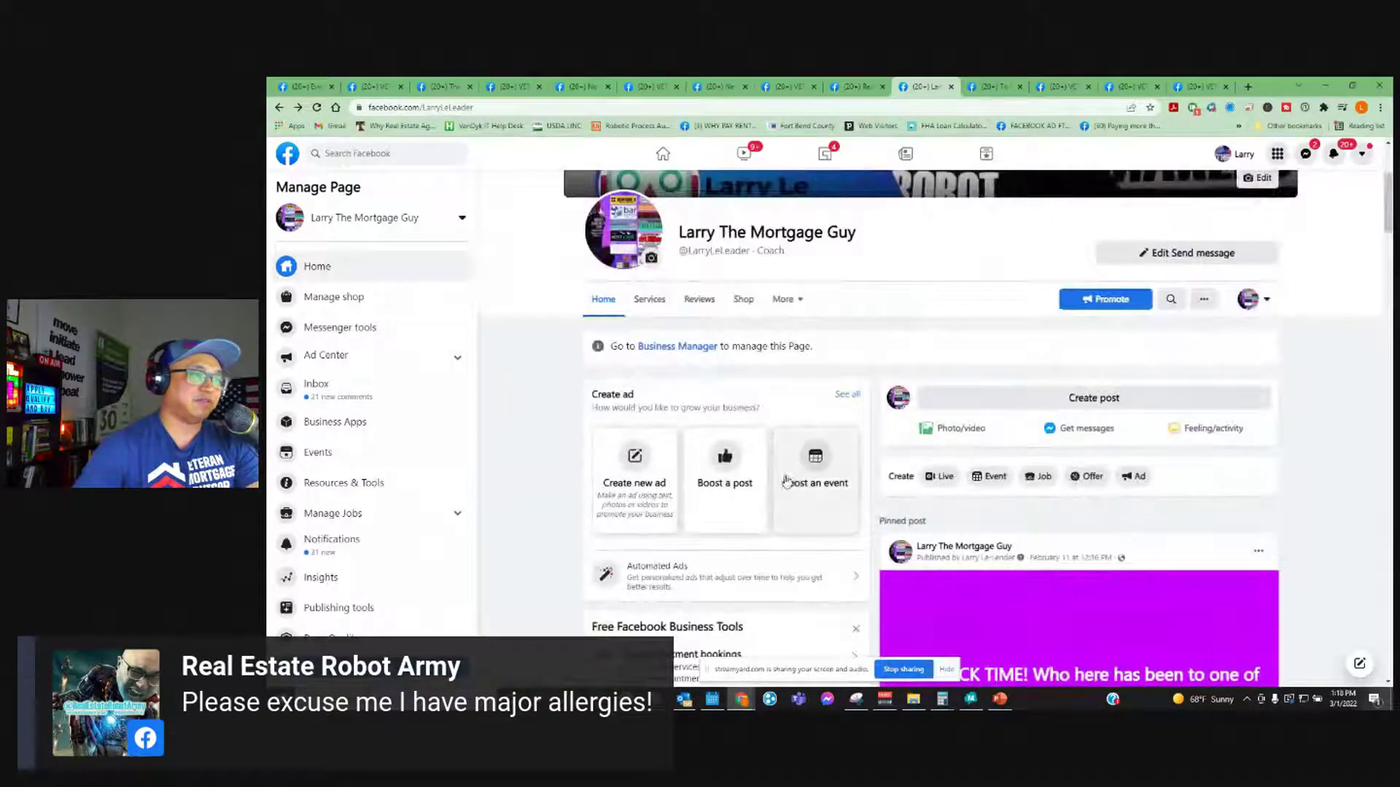
scroll(1054, 456, "down", 8)
scroll(1053, 455, "up", 3)
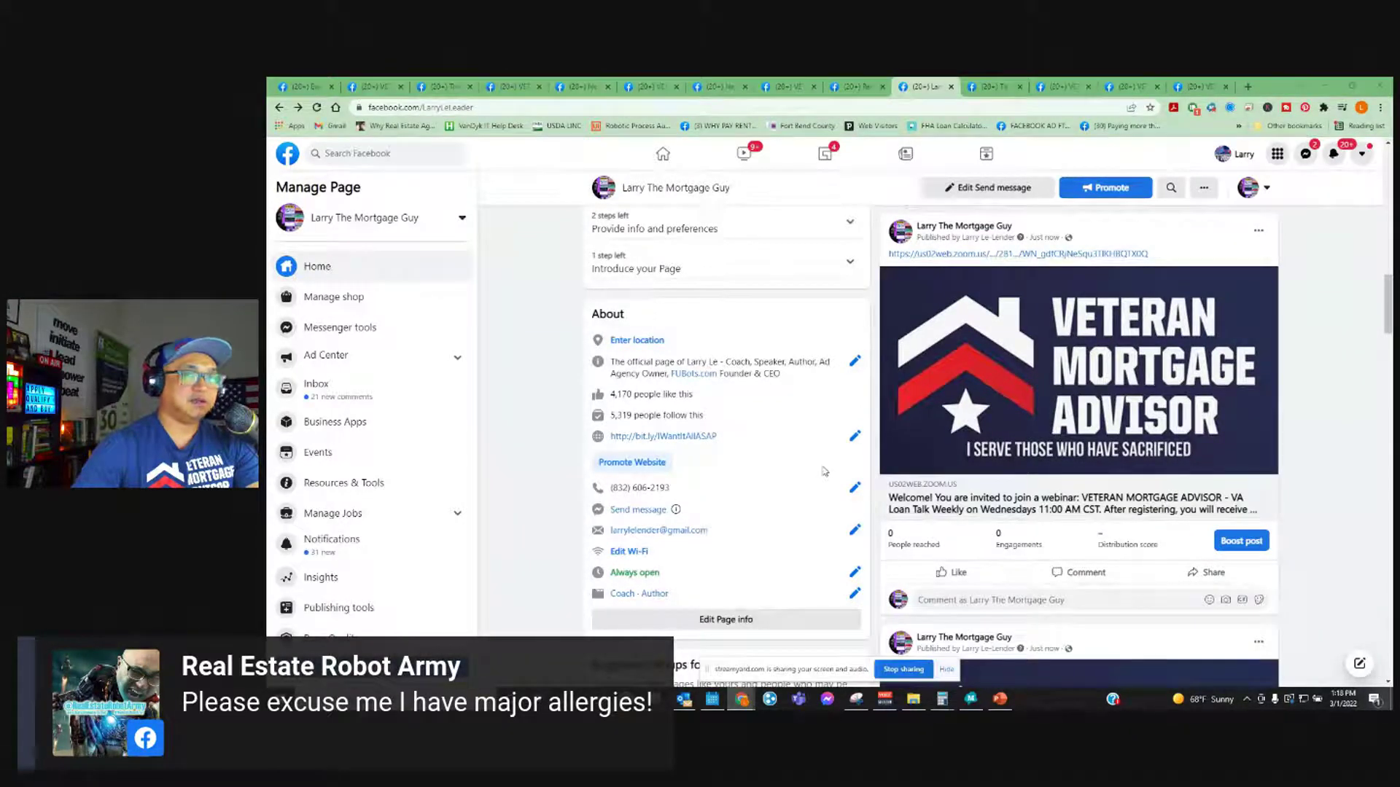
- Switch to Zoom, copy the Real Estate Robot Army Page POST DIRECTLY tracking link, and move the Zoom window off the shared screen
key("alt+Tab")
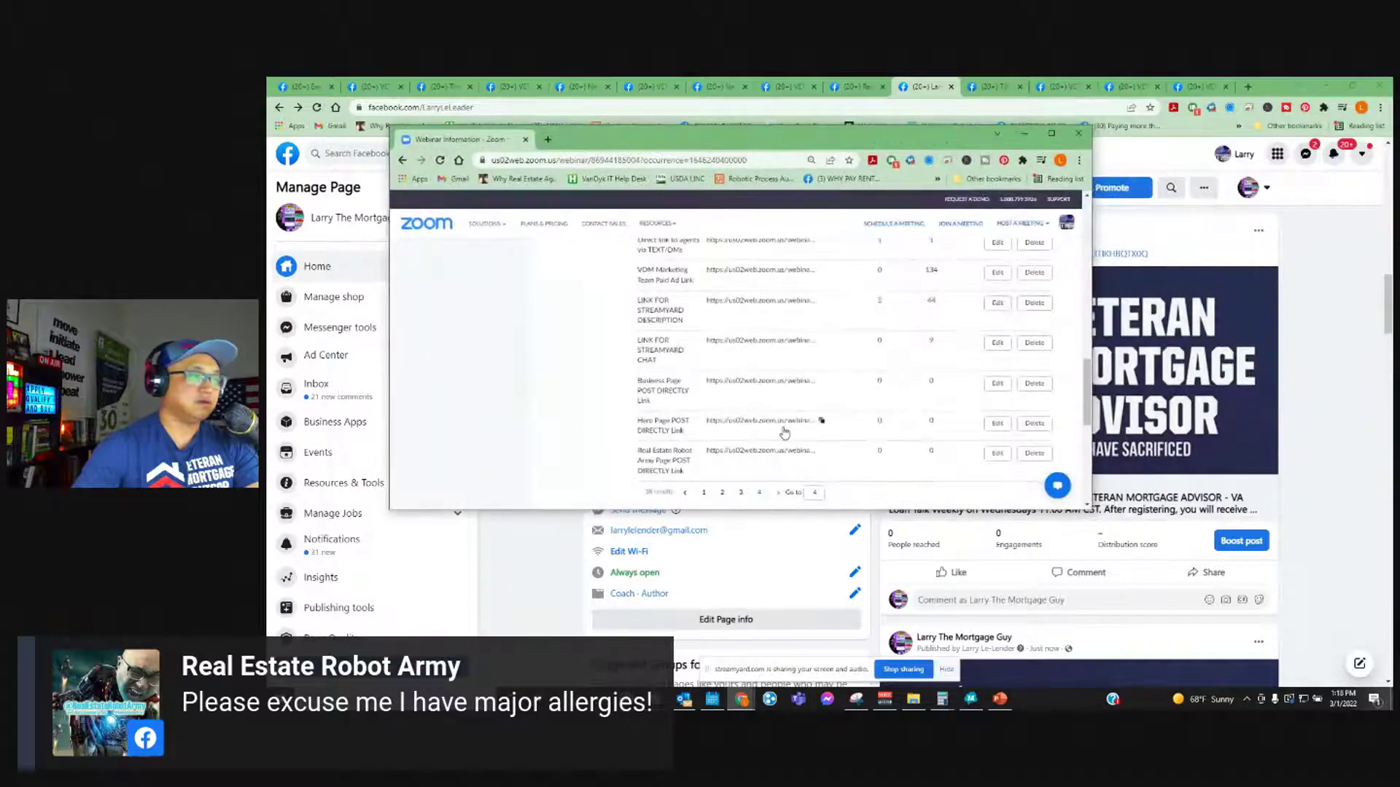
scroll(763, 397, "down", 3)
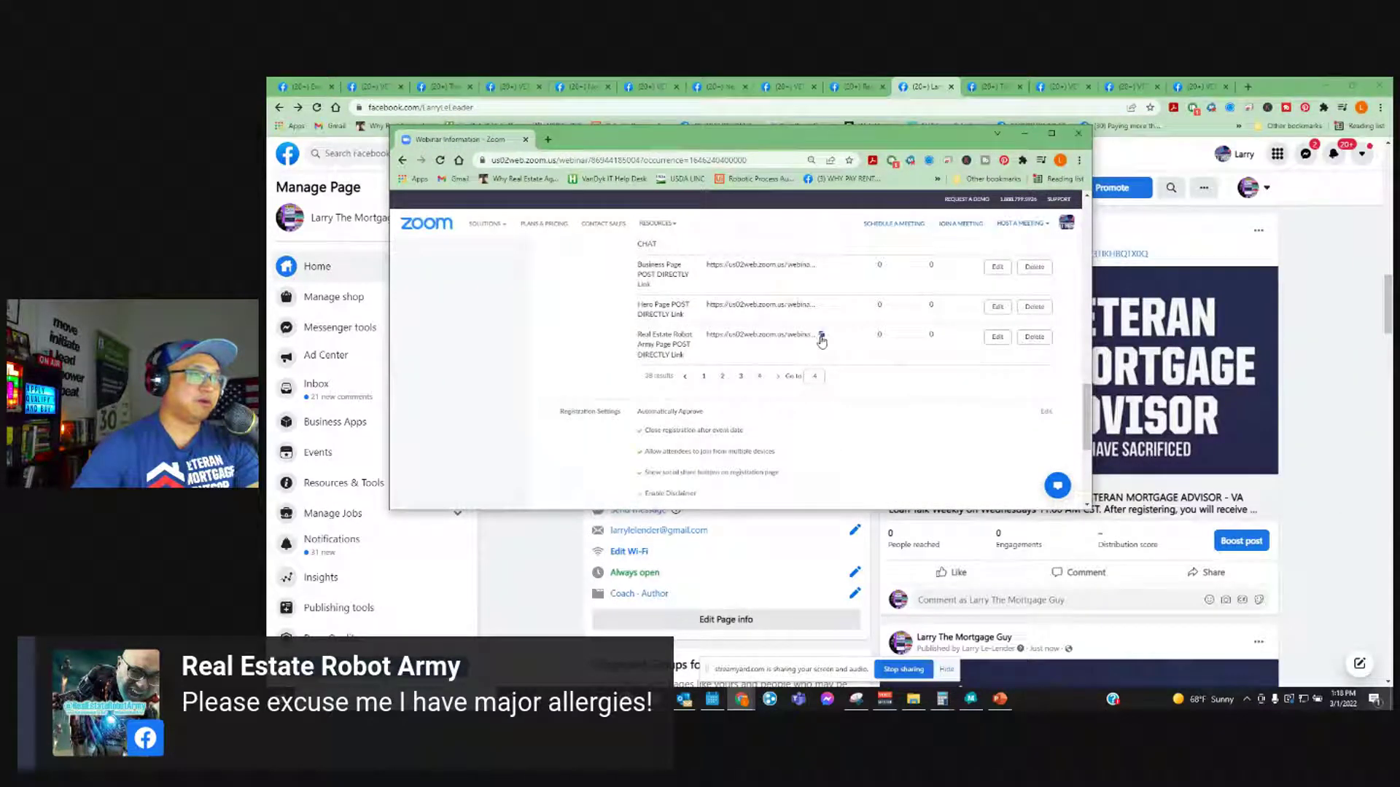
left_click_drag(975, 139, 1399, 383)
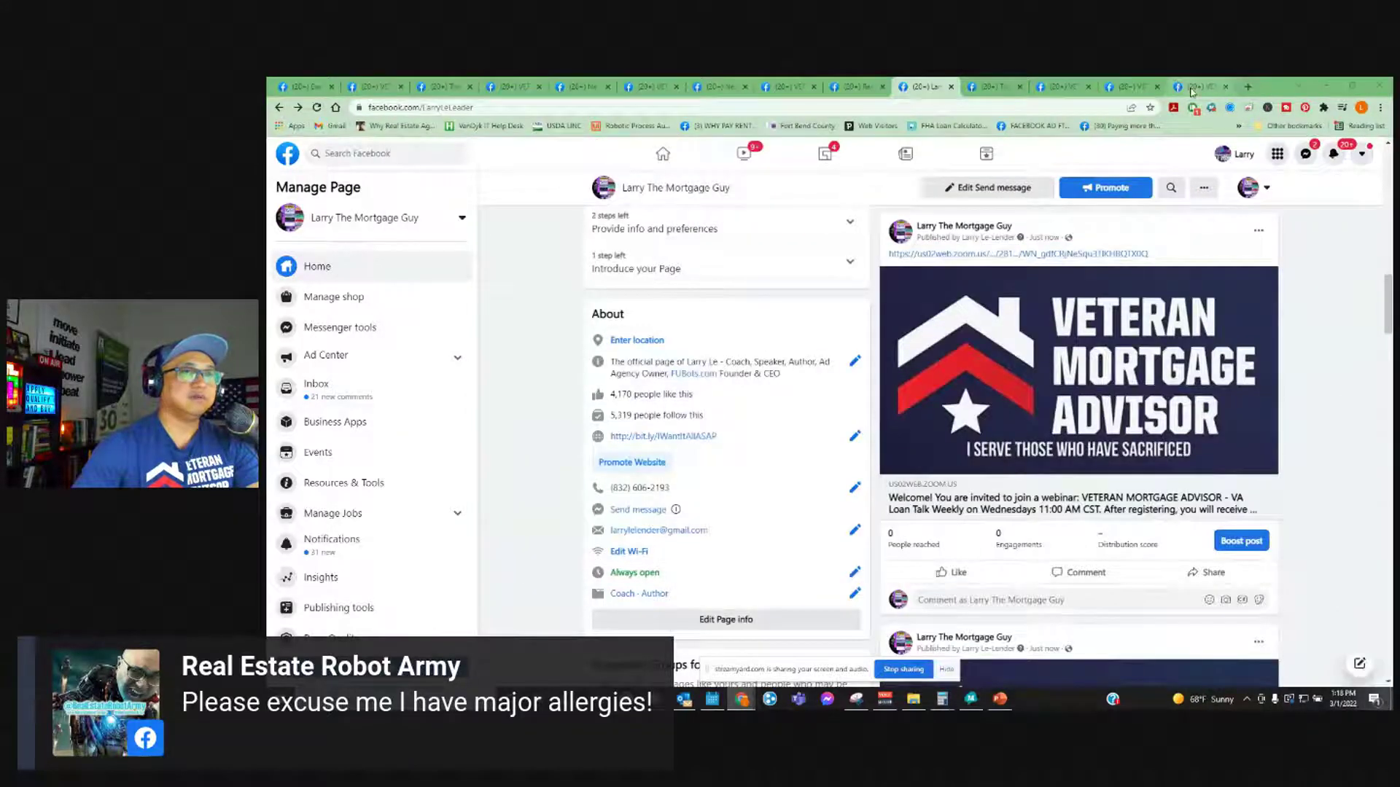
- Switch back to Facebook, search for and open the Real Estate Robot Army public figure page, and check its recent posts for the event
left_click(1176, 86)
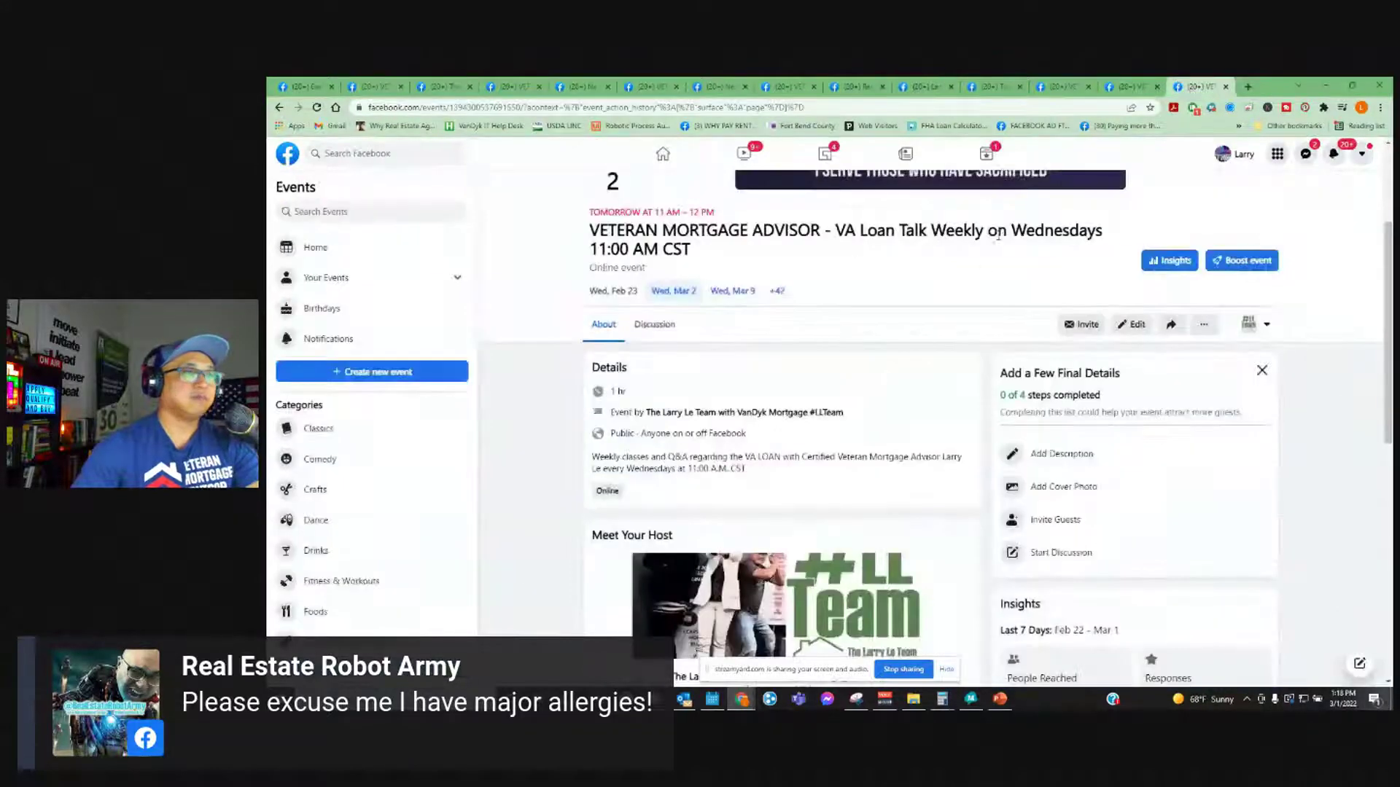
left_click(404, 153)
type("rae")
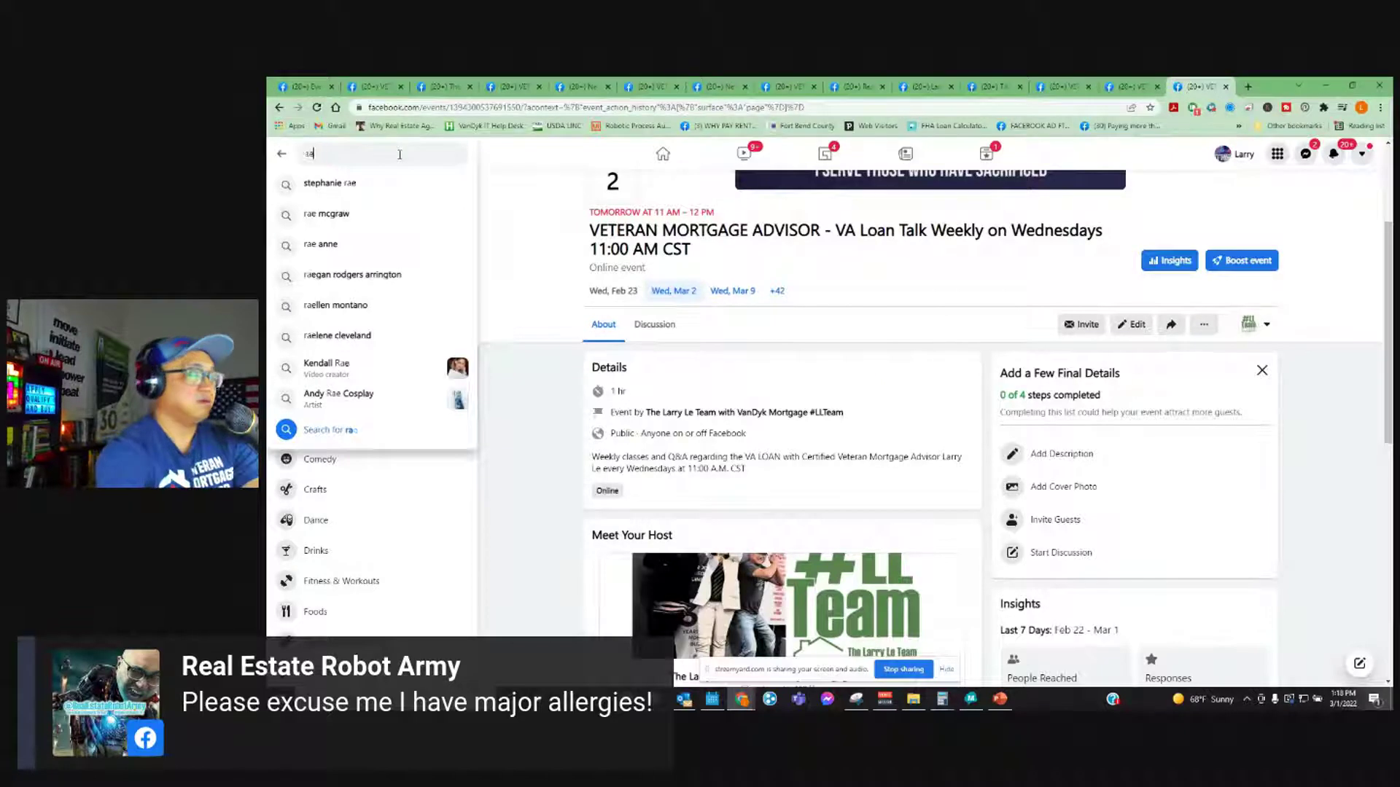
key("BackSpace")
type("ea")
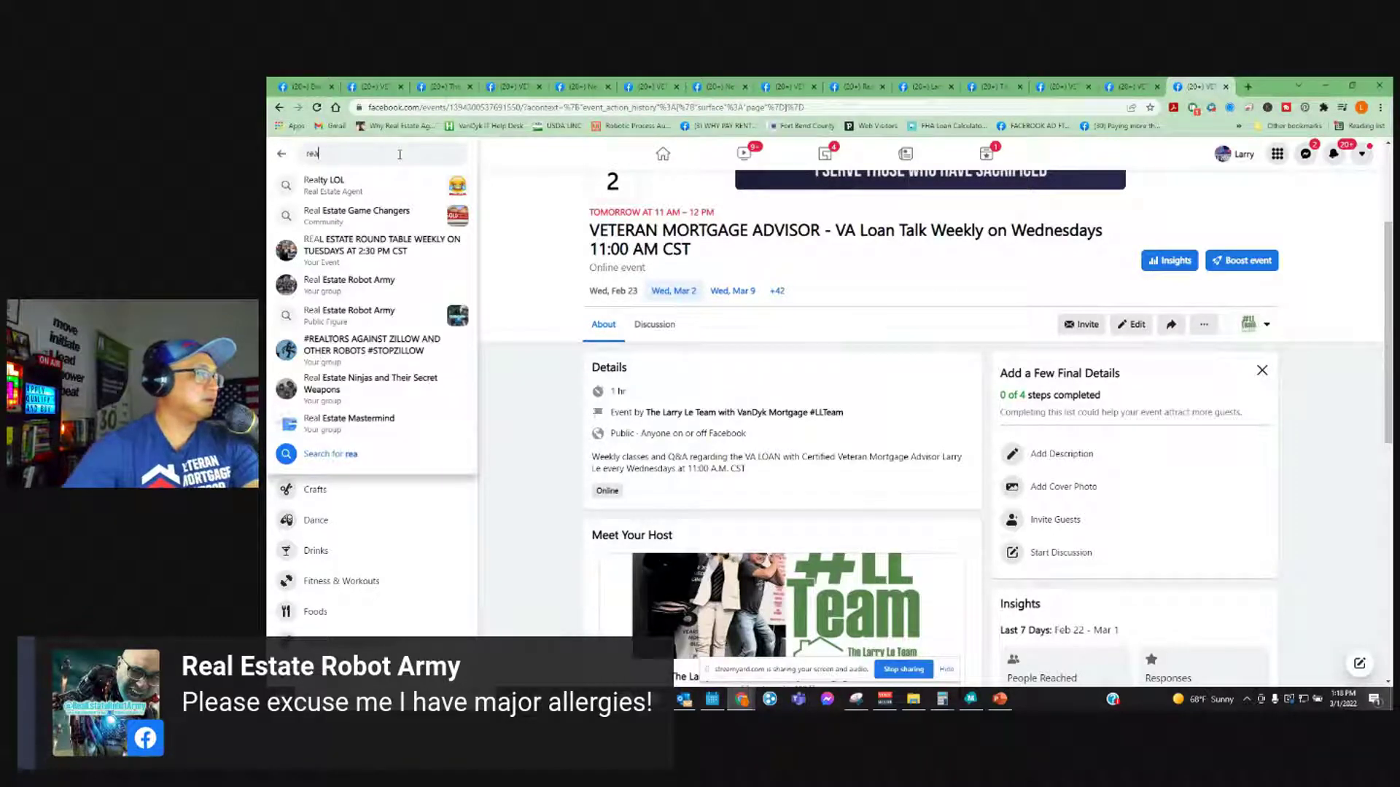
left_click(355, 315)
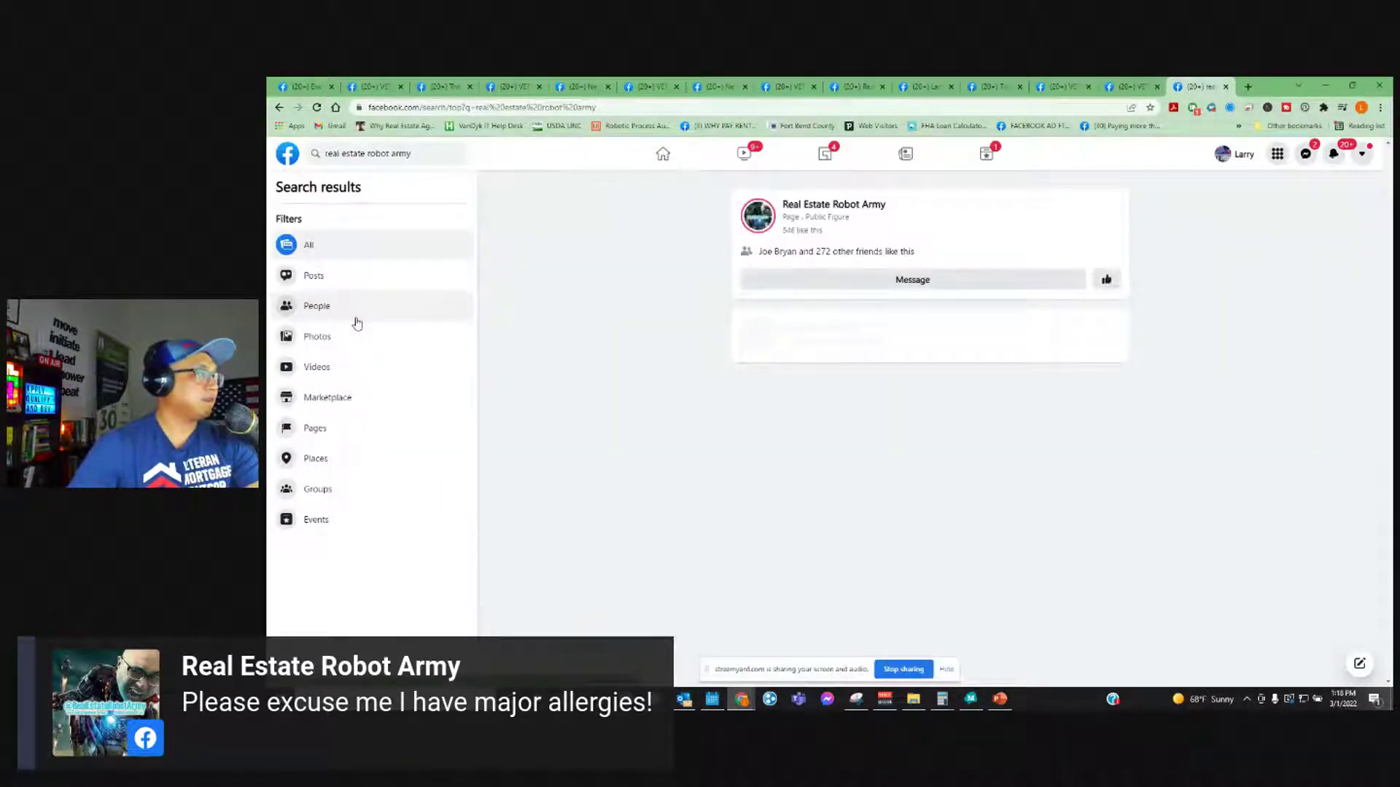
left_click(854, 210)
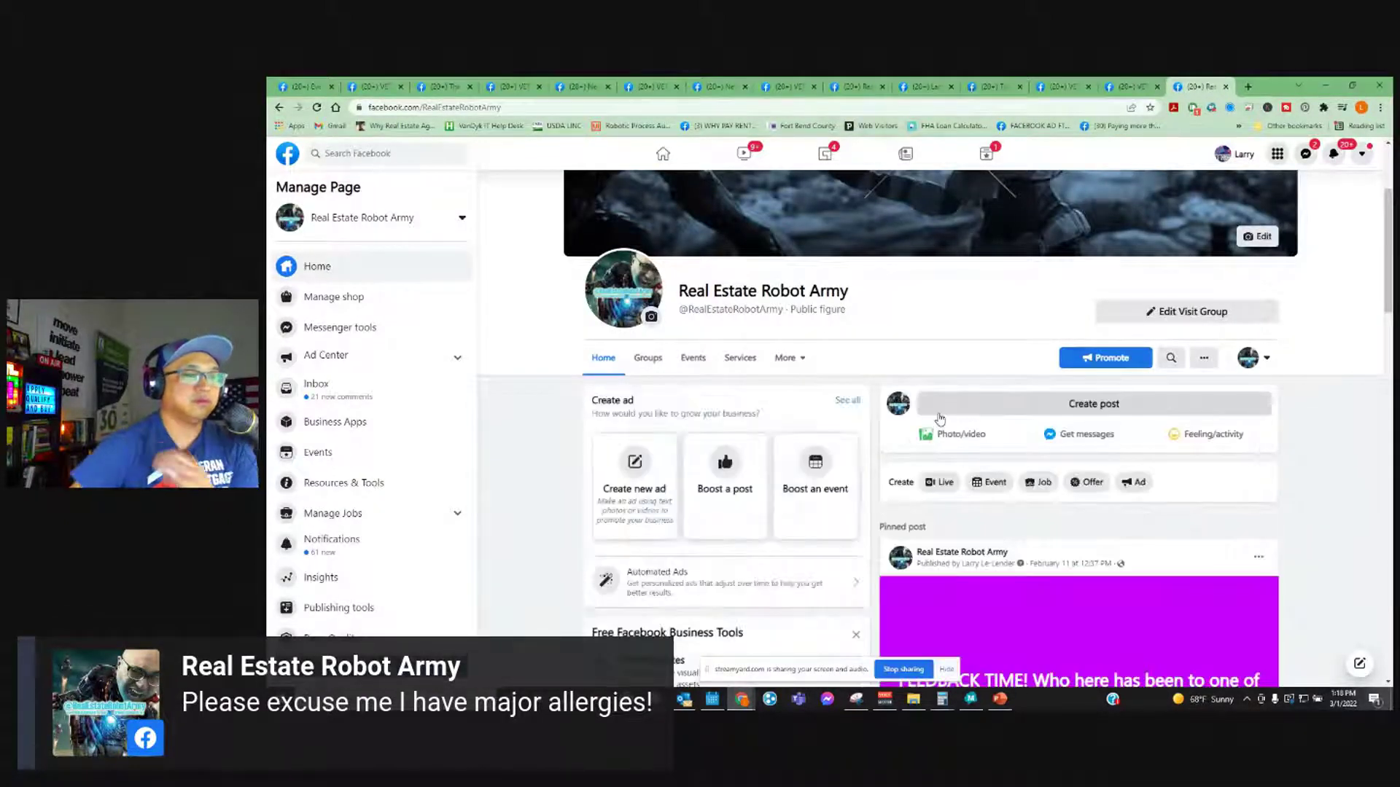
scroll(933, 417, "down", 5)
scroll(953, 428, "down", 3)
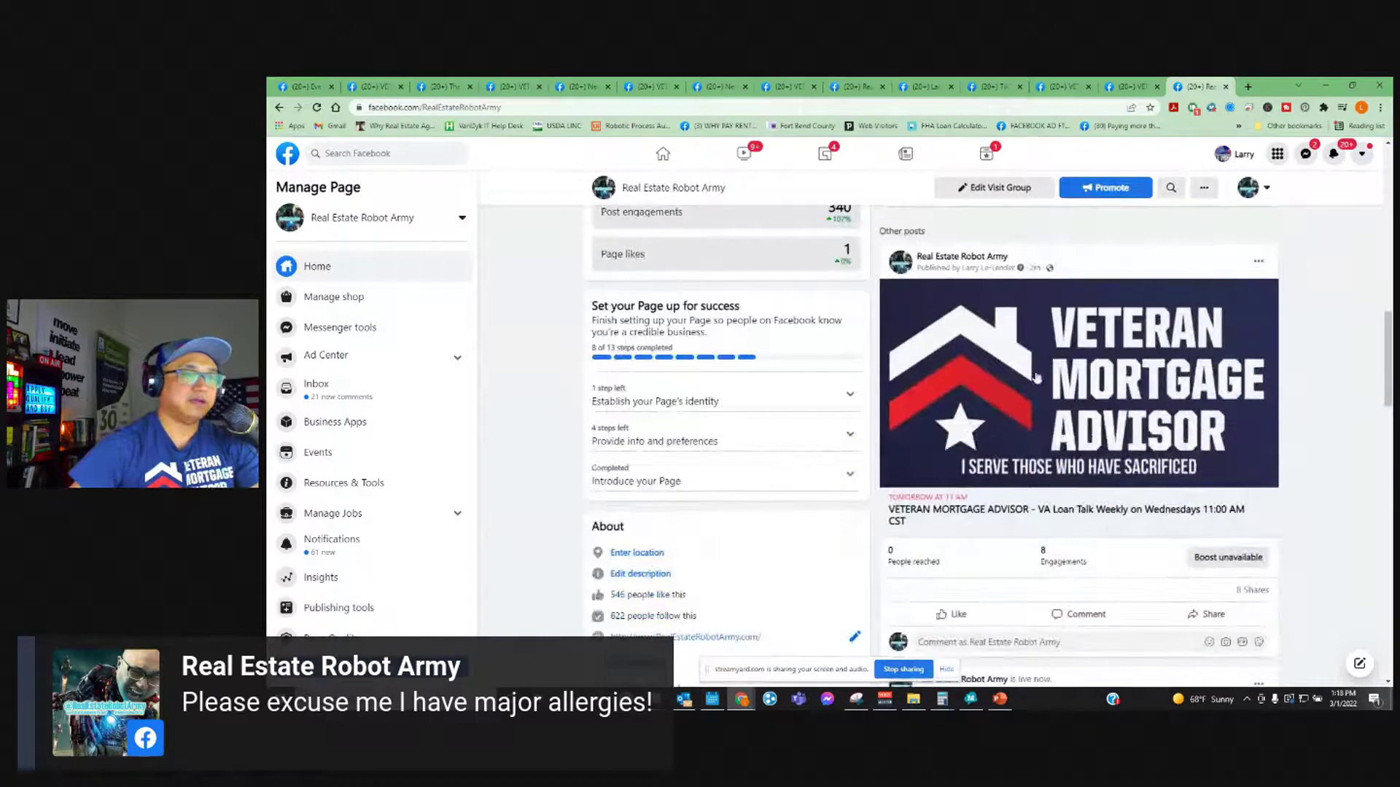
- Publish a post with the copied Zoom registration link on the Real Estate Robot Army page, and skip sharing it to groups
scroll(1006, 437, "down", 3)
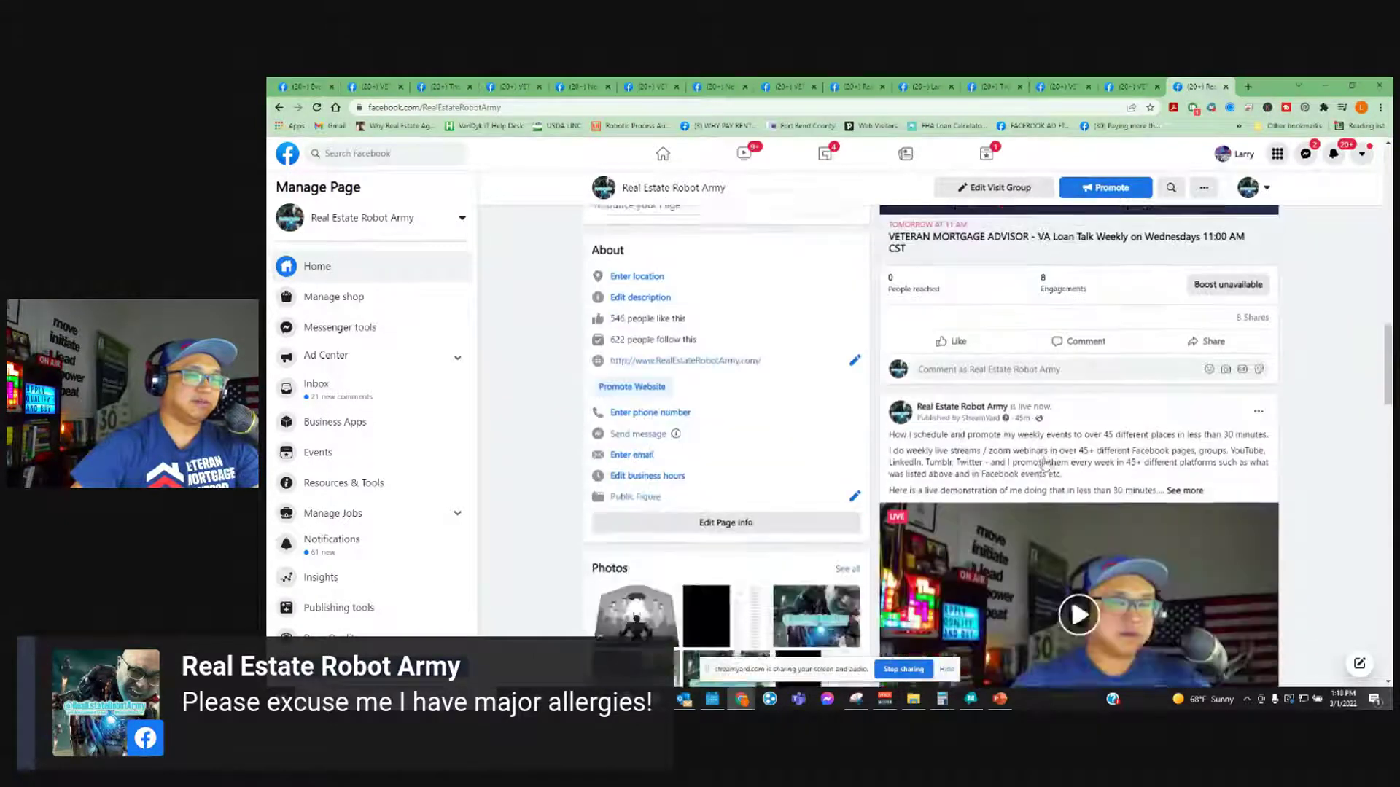
scroll(1055, 512, "up", 3)
left_click_drag(1378, 350, 802, 249)
left_click_drag(961, 247, 1120, 274)
left_click(1182, 260)
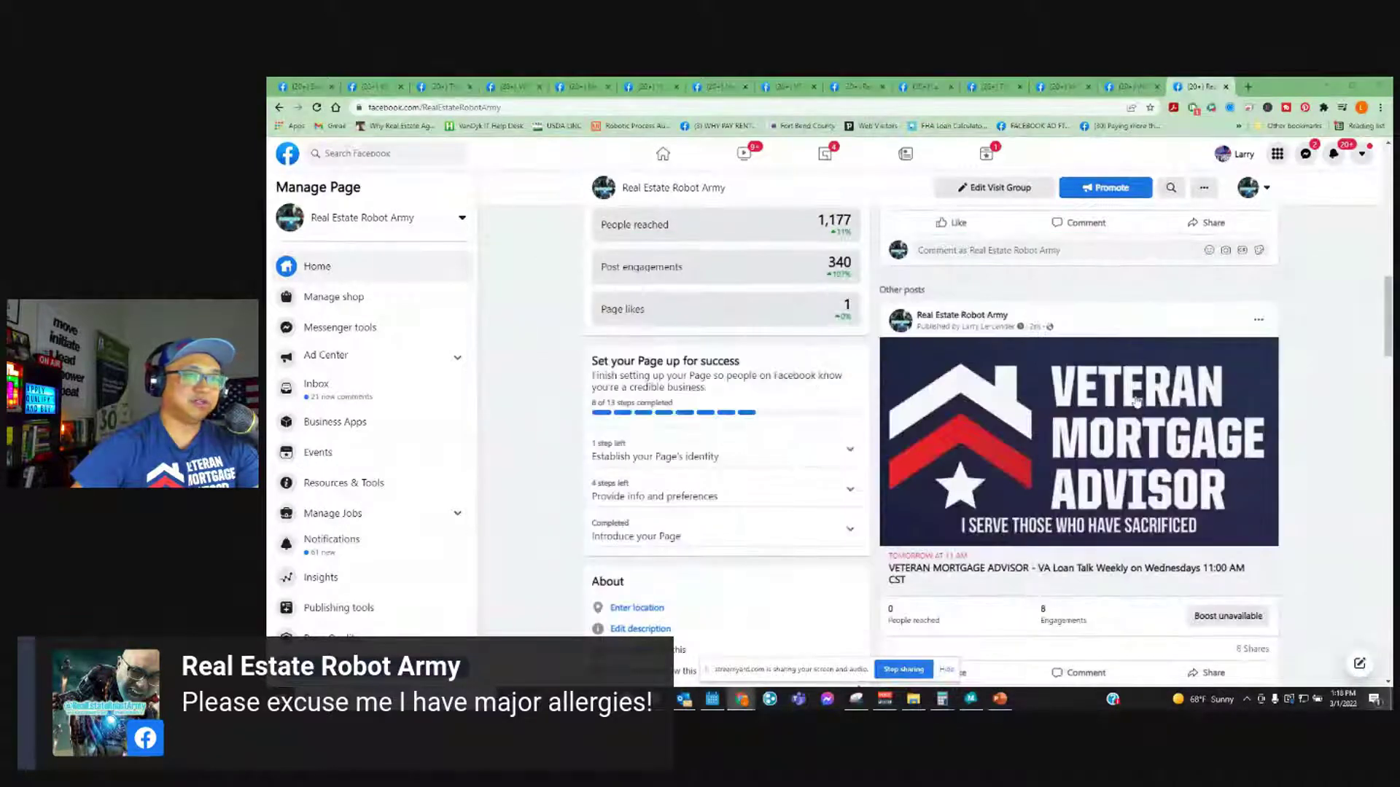
scroll(991, 433, "up", 5)
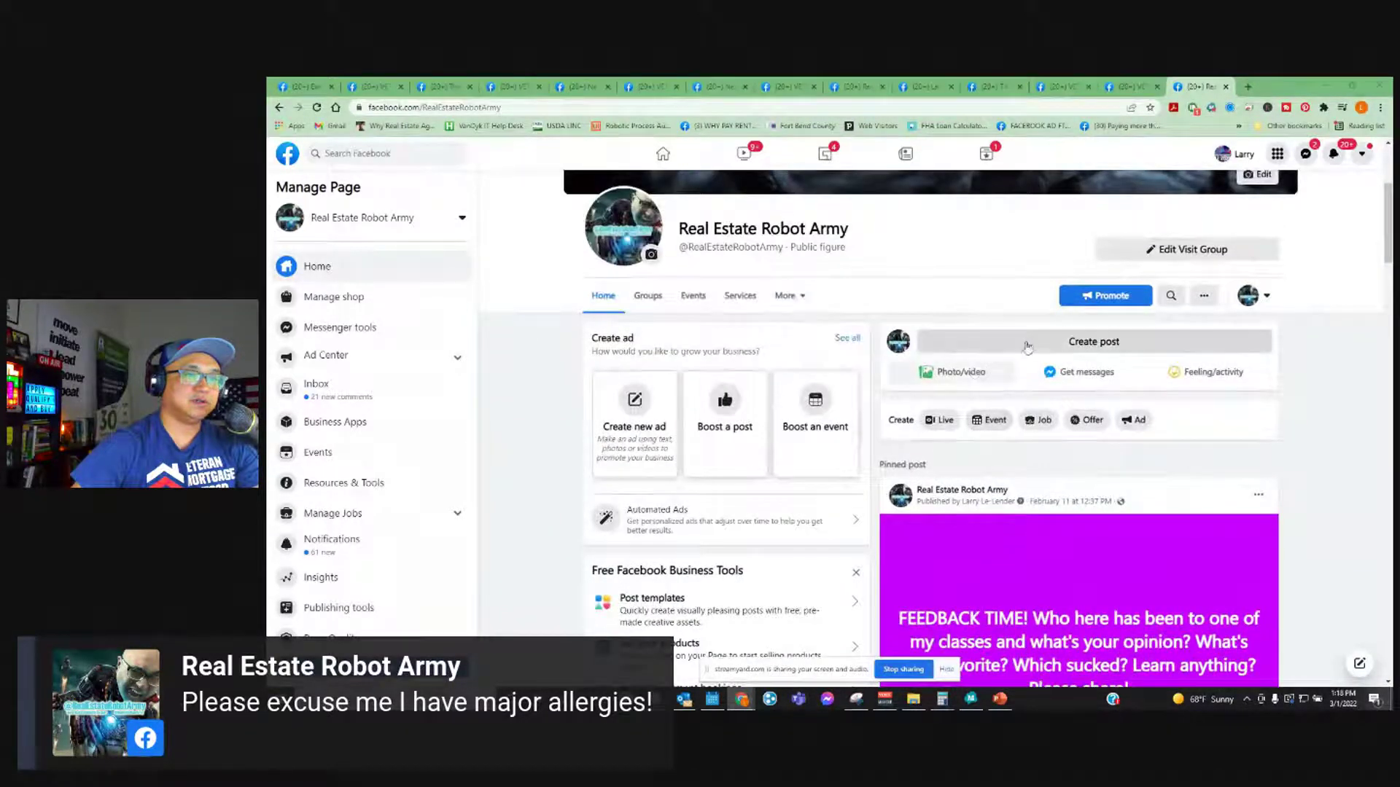
left_click(1029, 341)
key("ctrl+v")
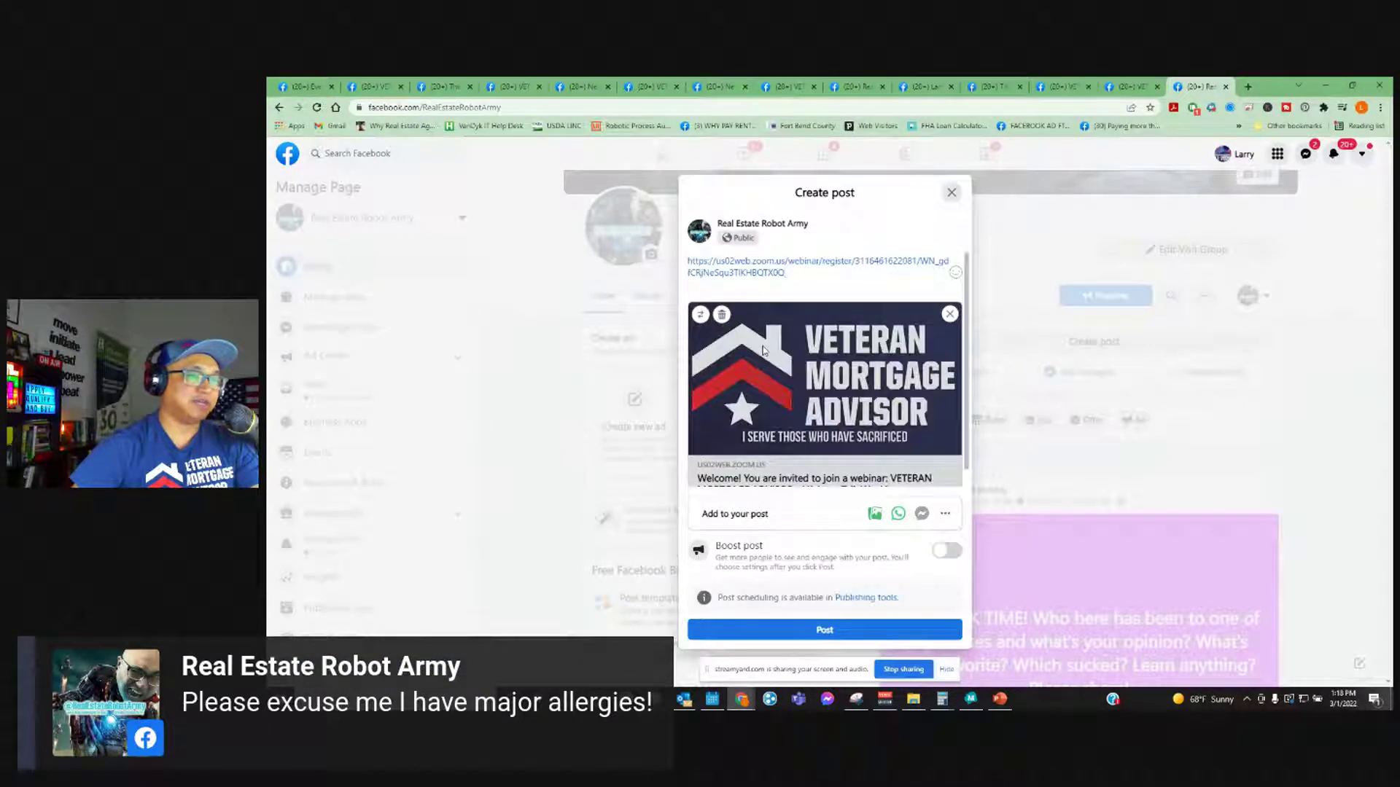
left_click(838, 631)
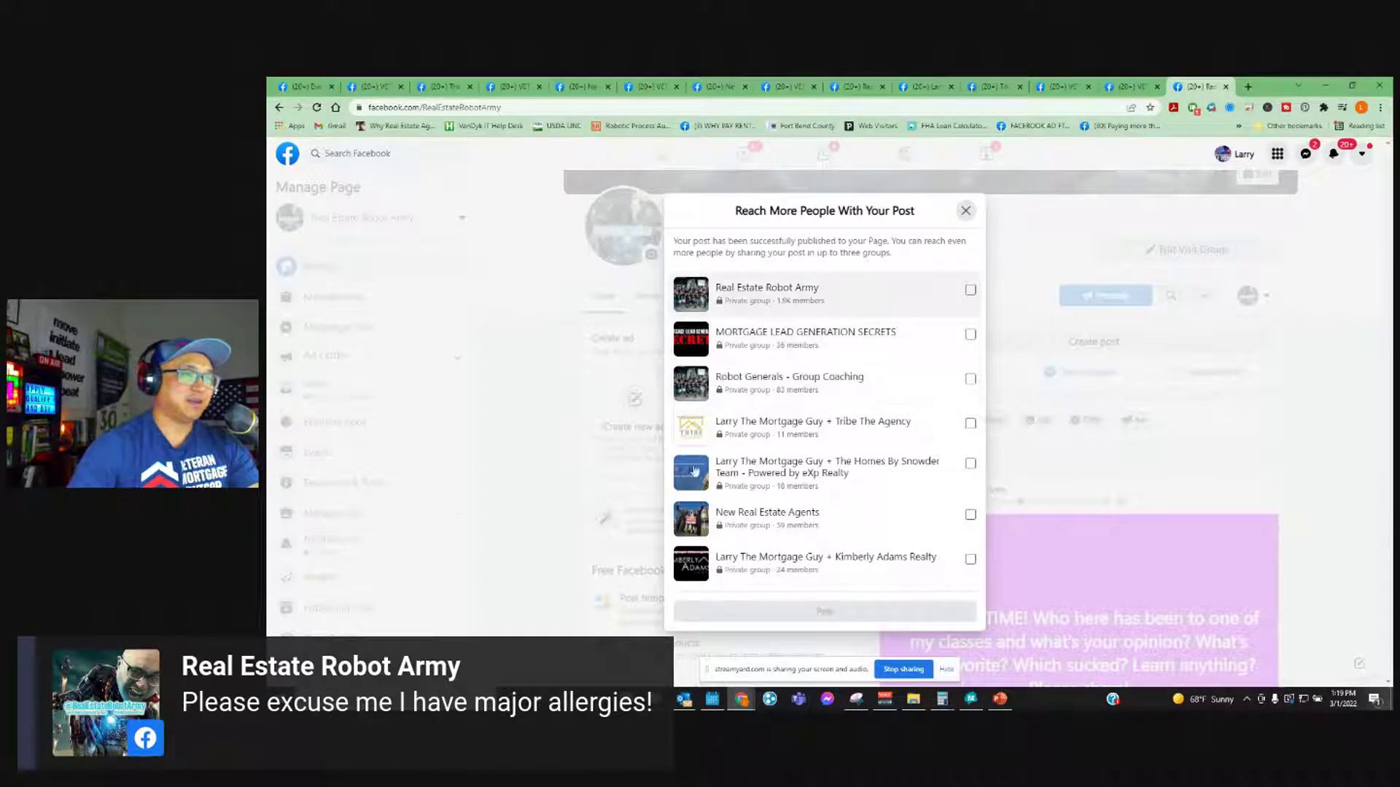
left_click(965, 212)
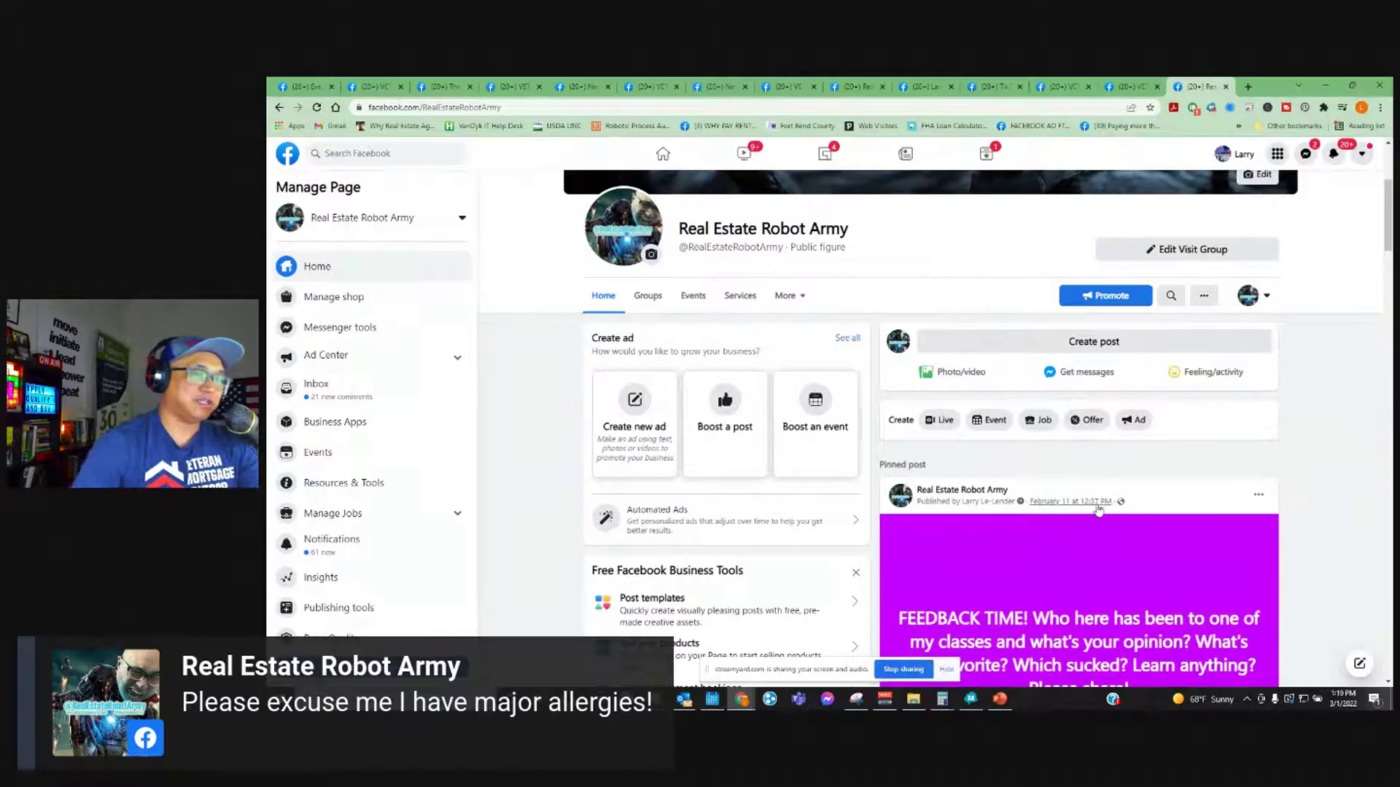
- Review the new Zoom link post, the shared event post and the live video post in the Real Estate Robot Army feed
scroll(1259, 517, "down", 5)
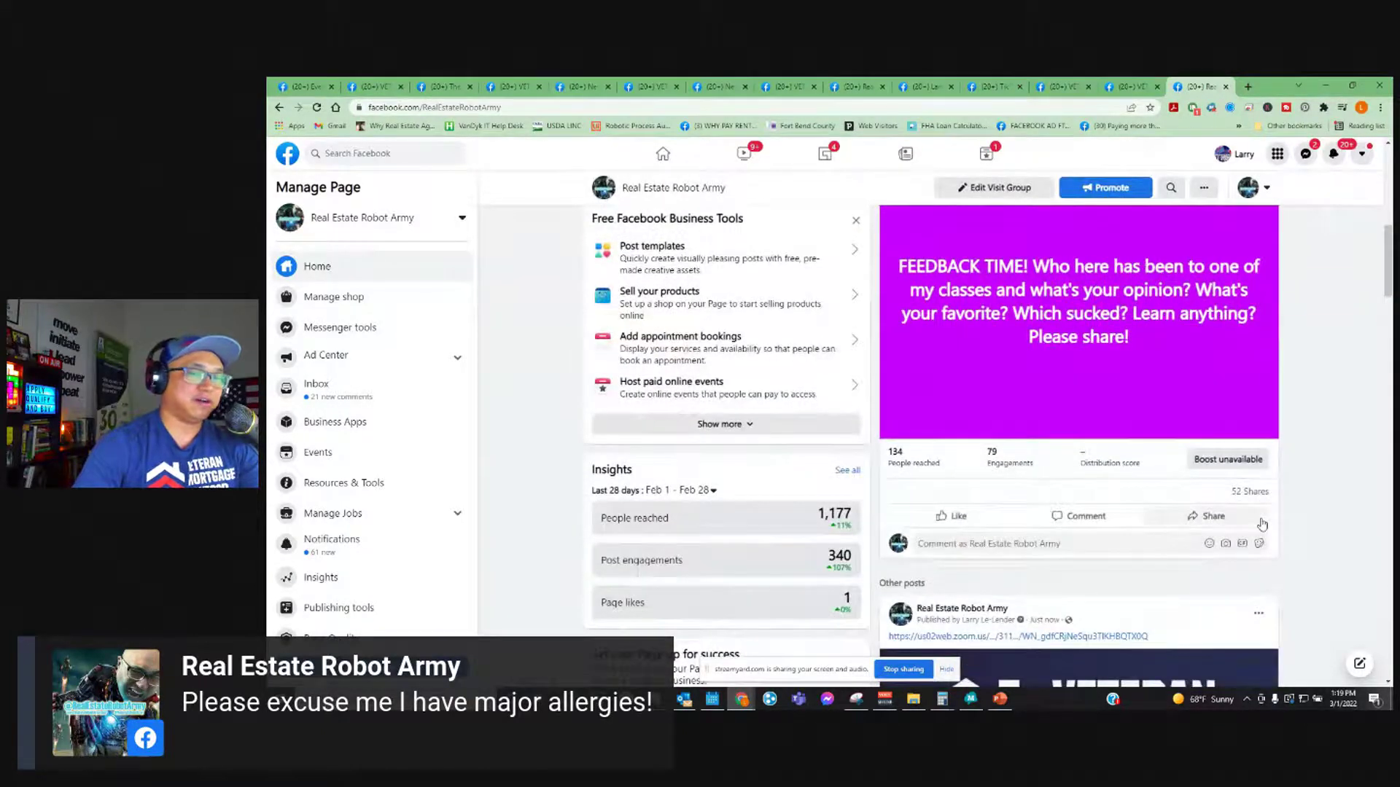
scroll(1262, 523, "down", 6)
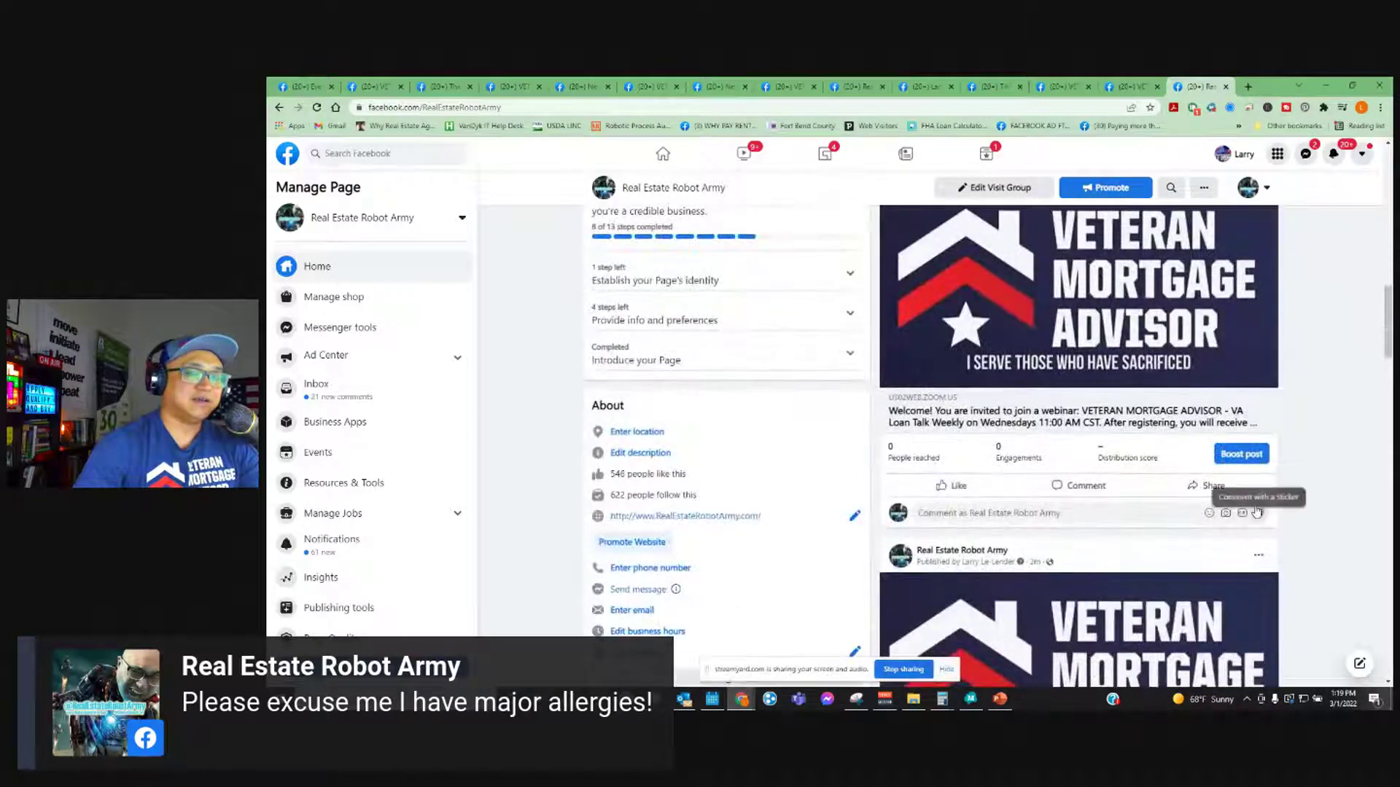
scroll(1258, 510, "down", 4)
scroll(1258, 510, "down", 3)
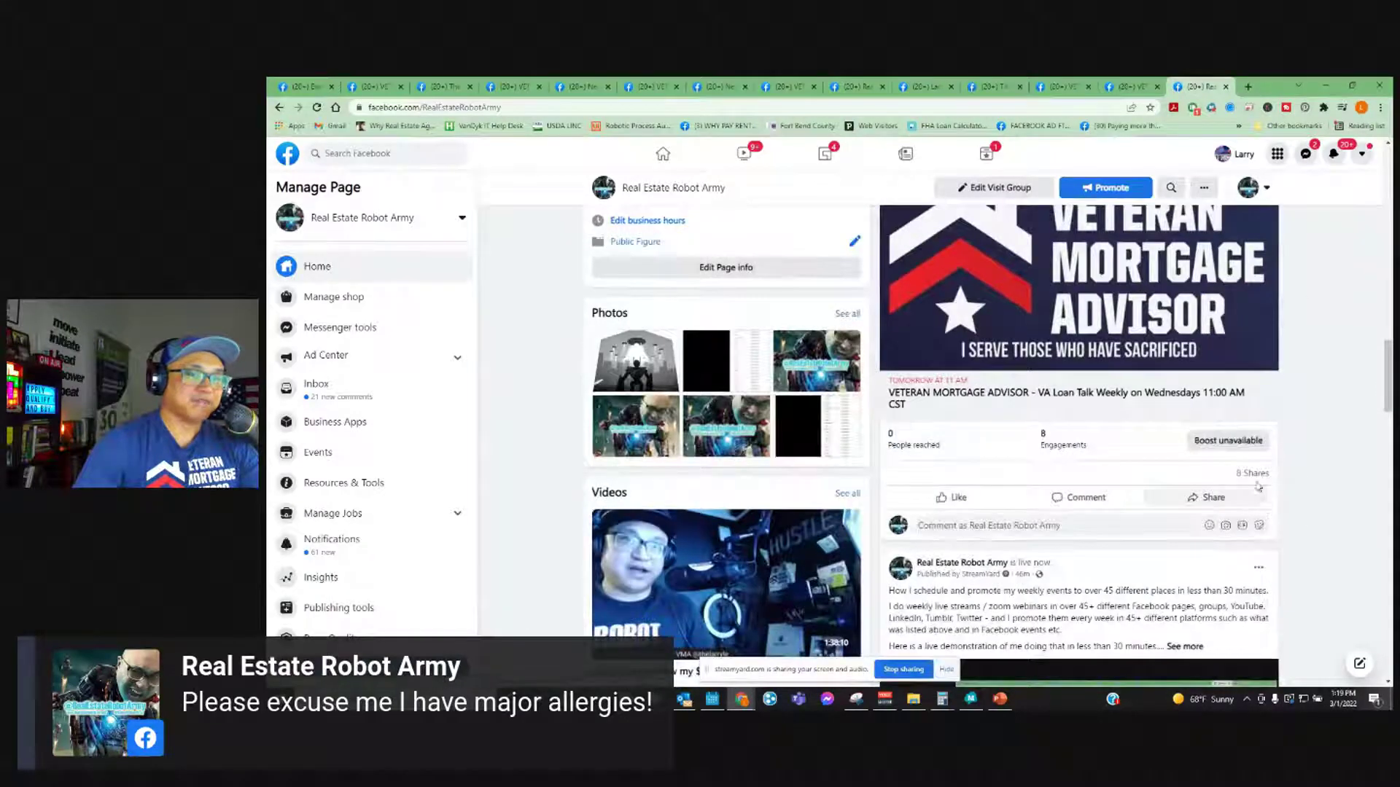
scroll(1262, 477, "up", 5)
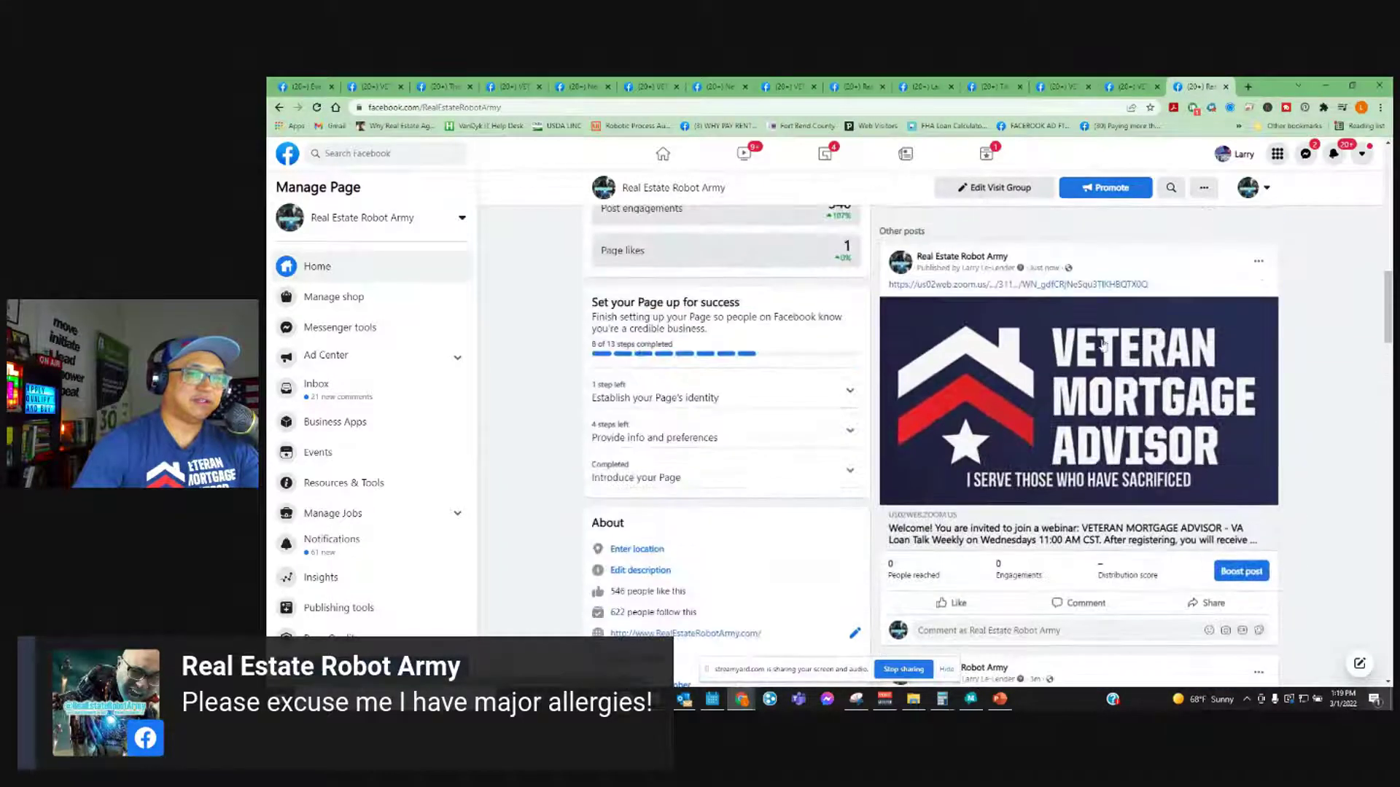
scroll(1096, 376, "down", 10)
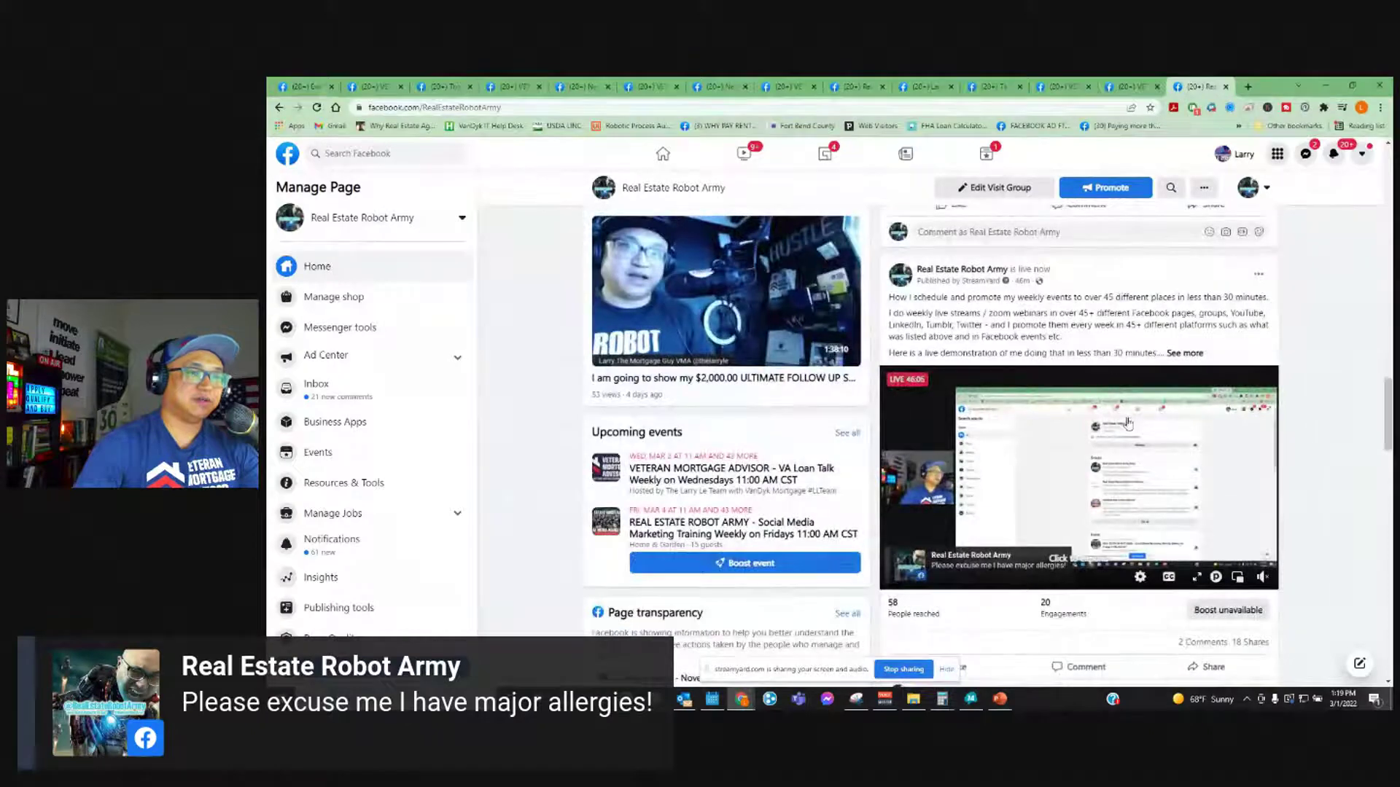
scroll(1117, 412, "up", 3)
scroll(1118, 413, "up", 5)
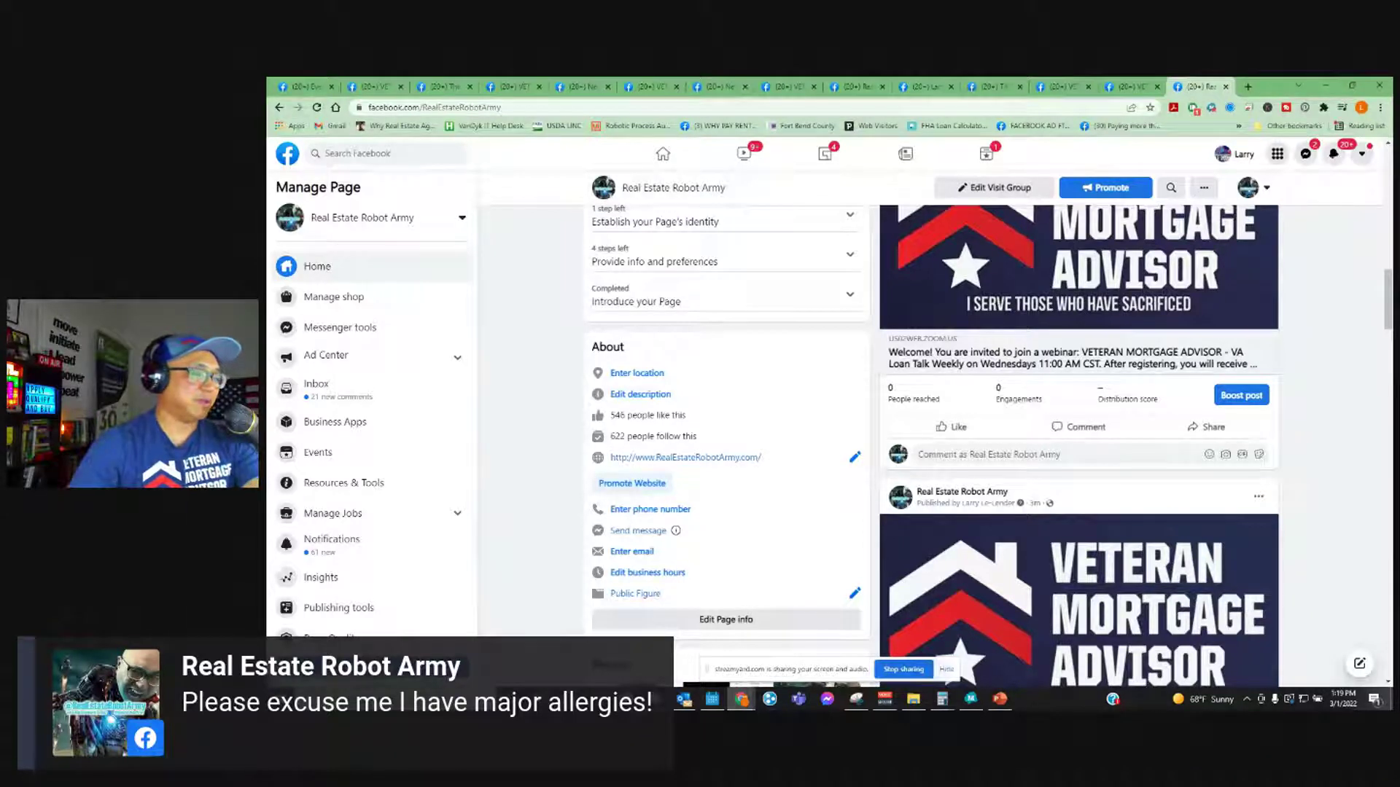
- Open Calculator and add 75 and 45
left_click(415, 699)
type("cac")
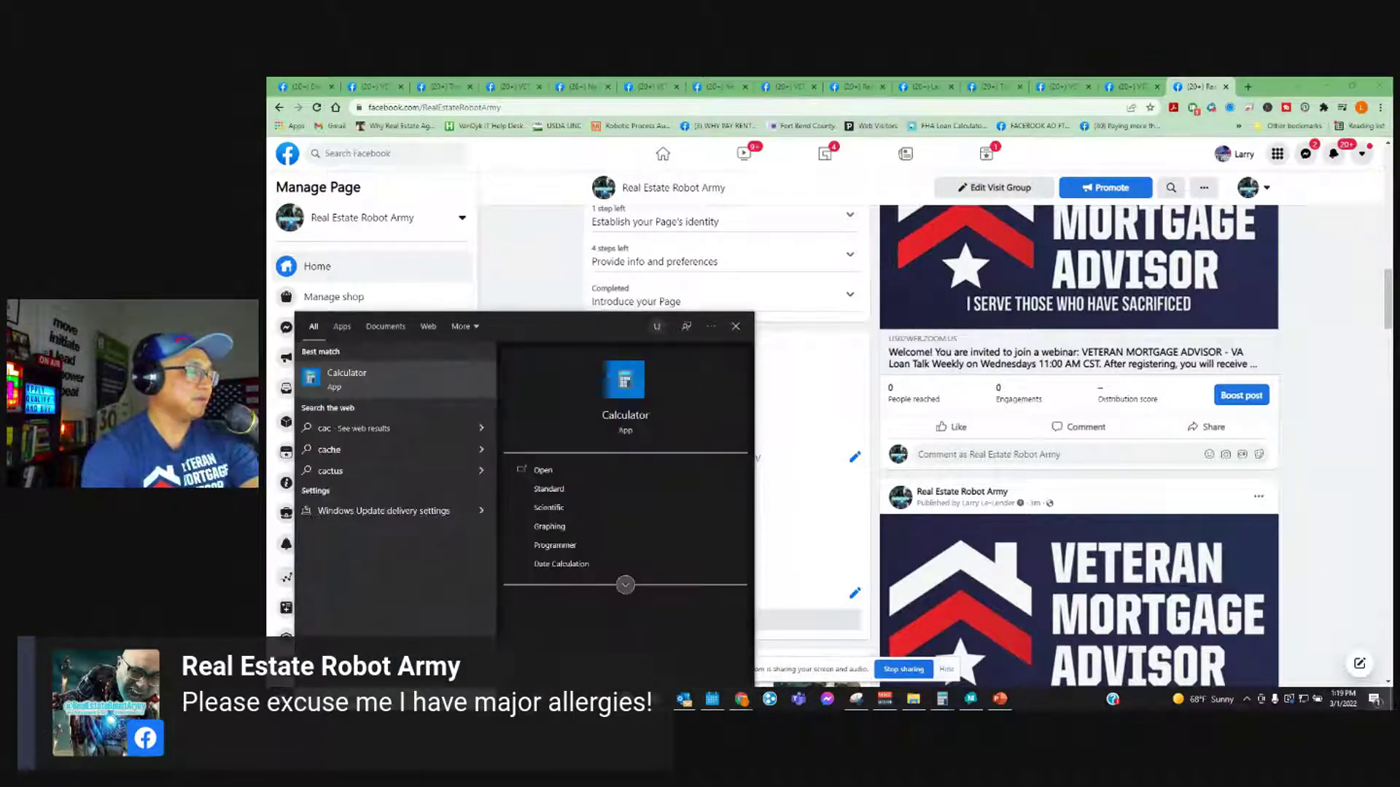
key("Return")
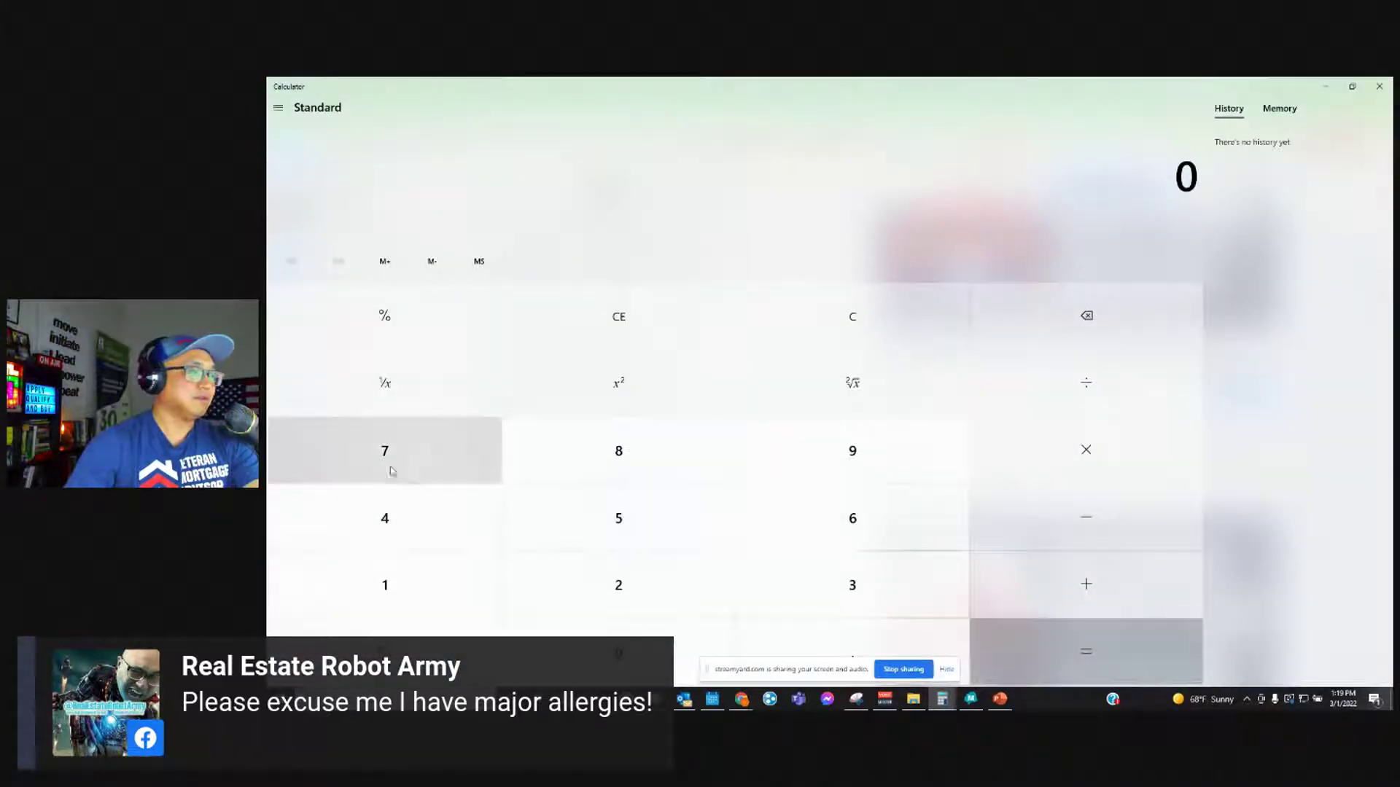
left_click(390, 472)
left_click(619, 519)
left_click(1086, 580)
left_click(400, 522)
left_click(634, 532)
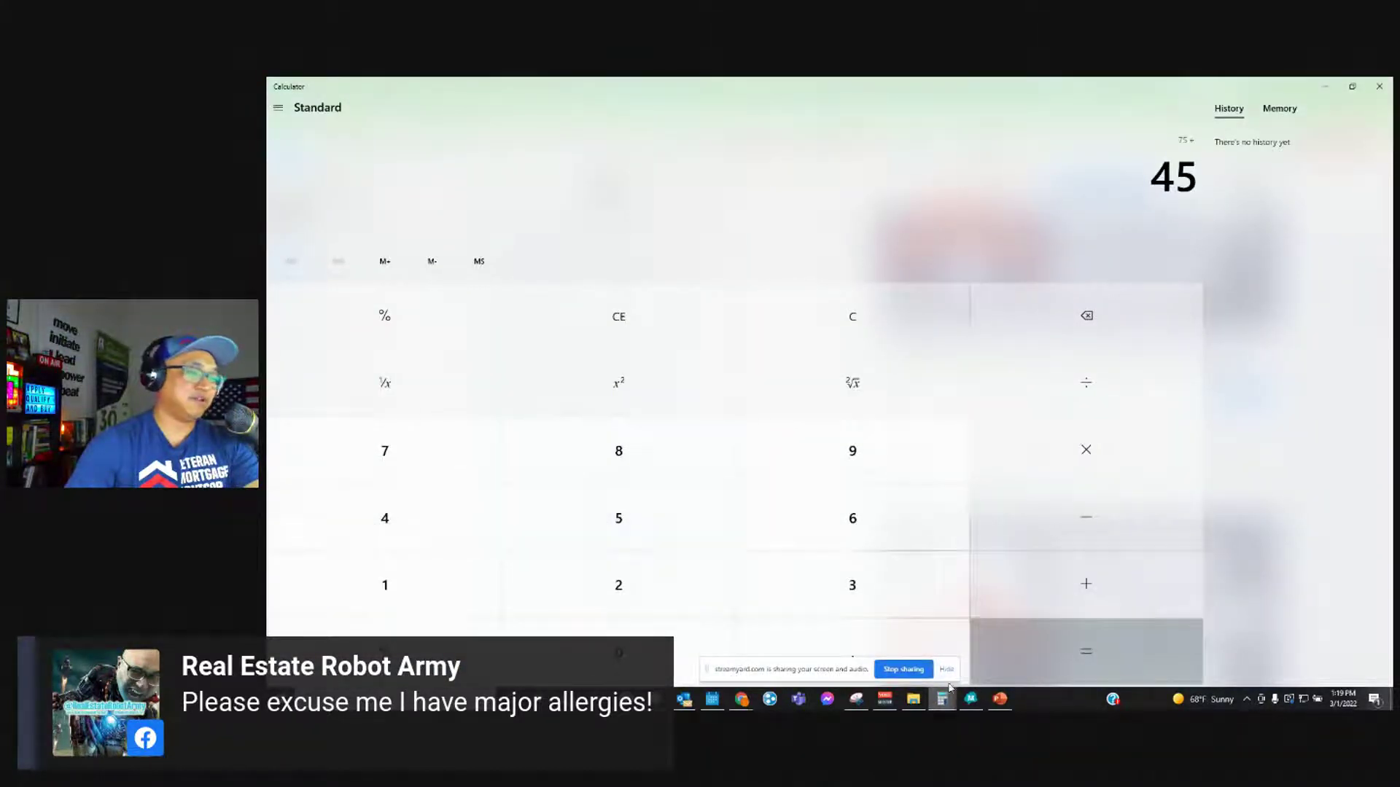
left_click(1068, 659)
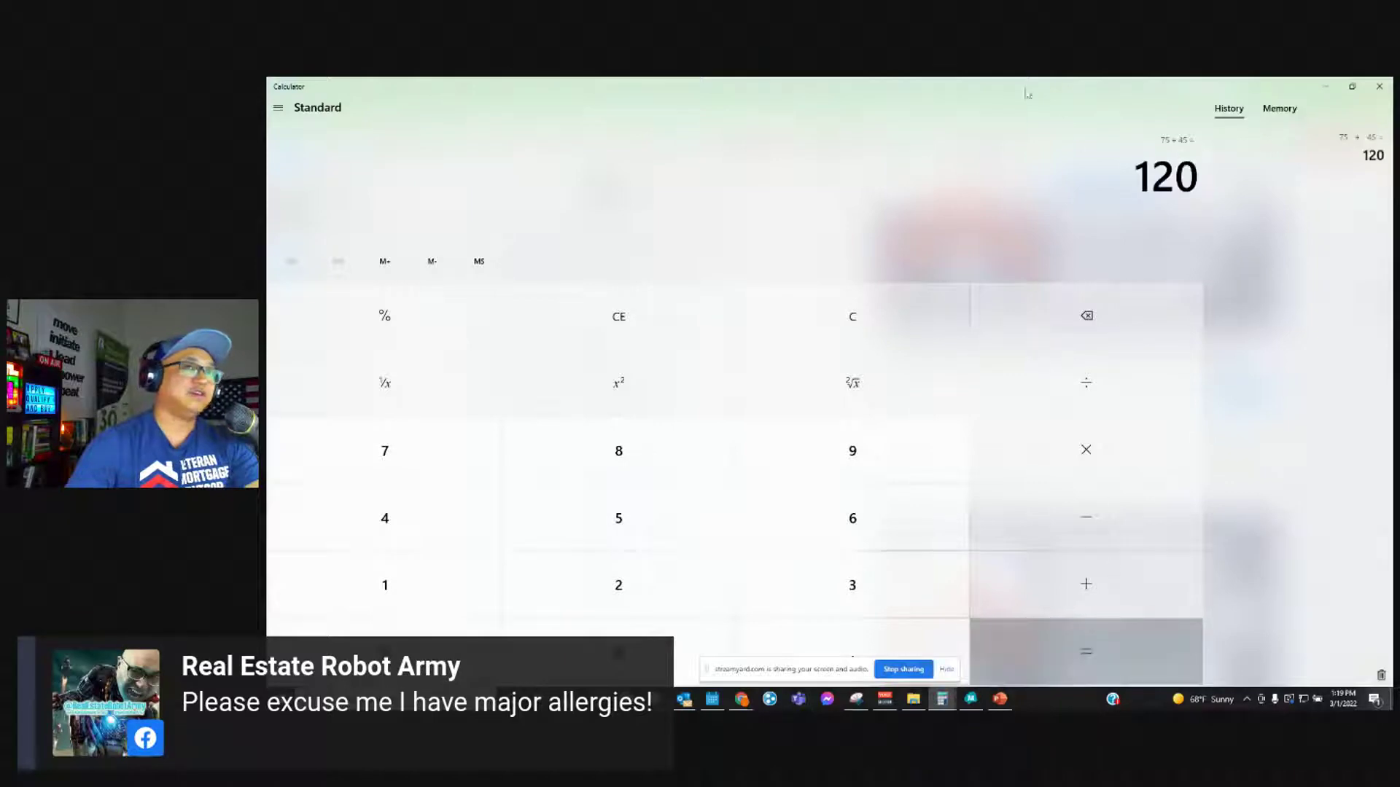
- Switch back to Facebook and look over the pinned post and webinar posts on the Real Estate Robot Army page
key("alt+Tab")
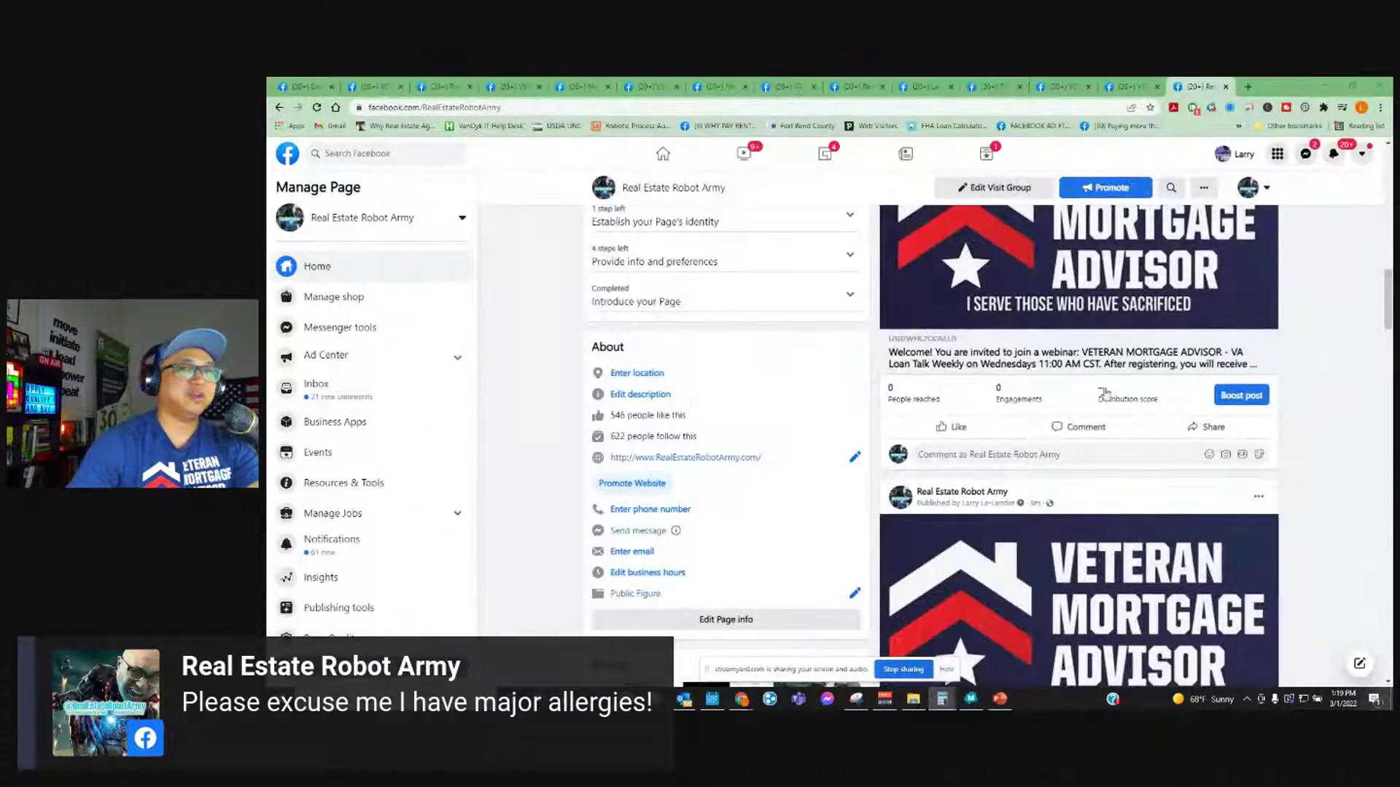
scroll(1123, 350, "up", 5)
scroll(1125, 346, "up", 6)
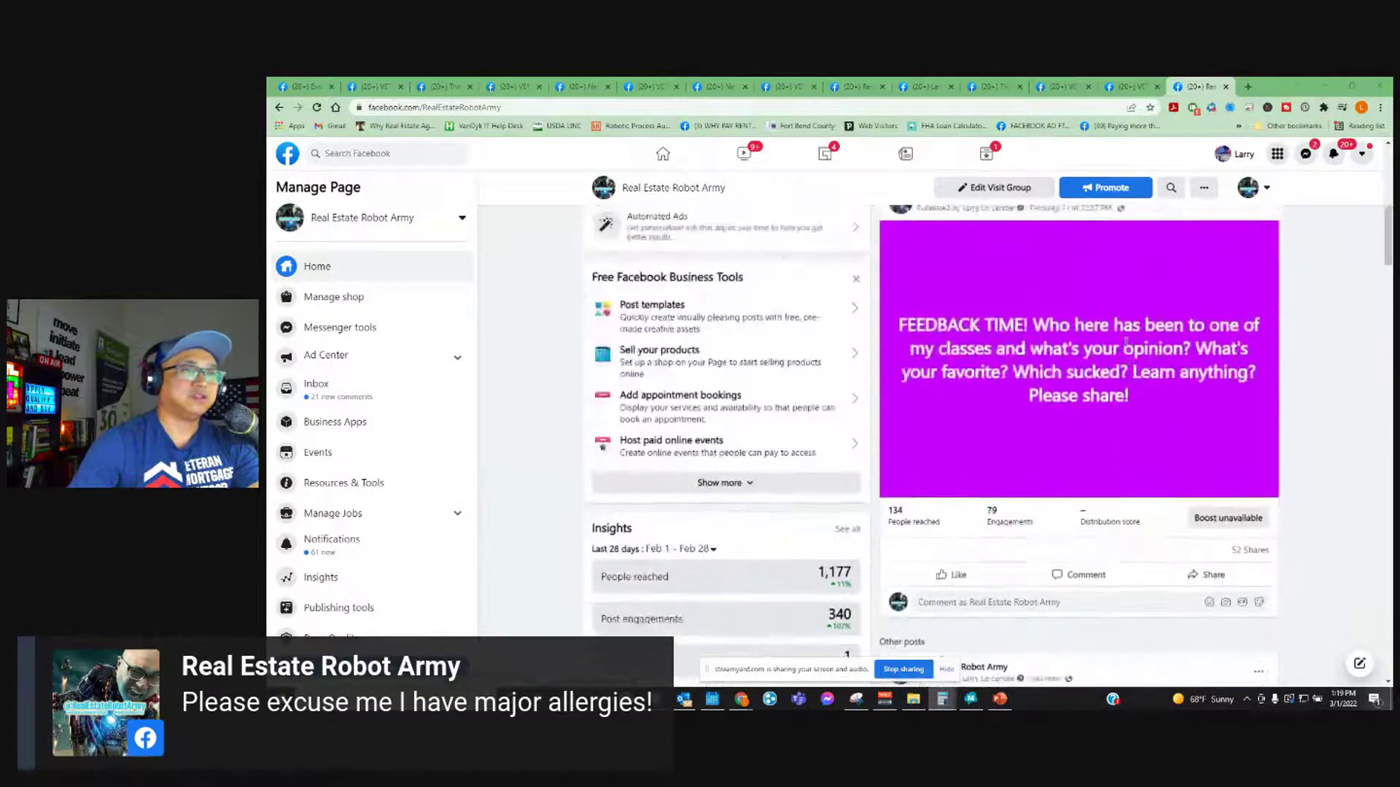
scroll(1127, 360, "down", 4)
scroll(1127, 360, "down", 8)
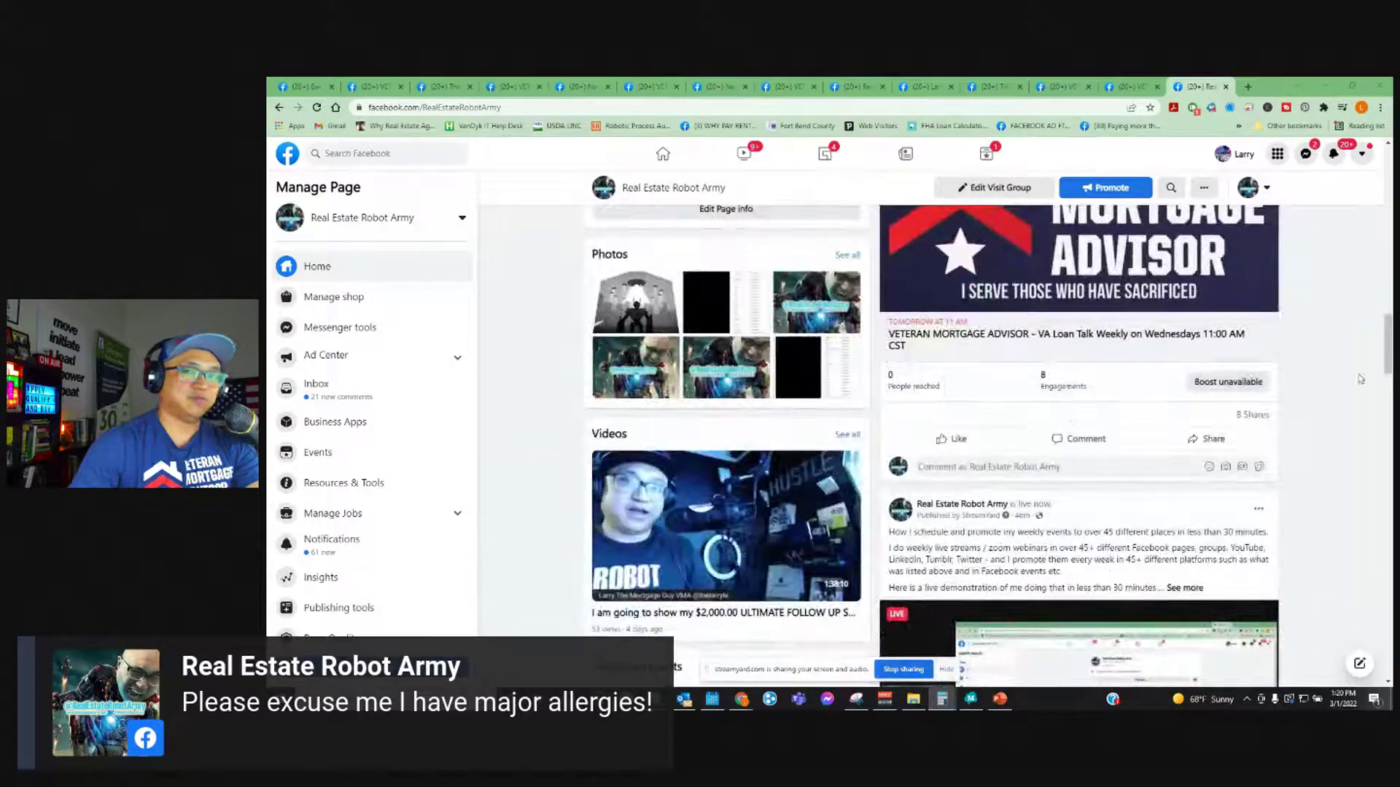
- Switch to the Zoom webinar page, reload it, and open page 4 of the source tracking links
key("alt+Tab")
scroll(718, 460, "up", 1)
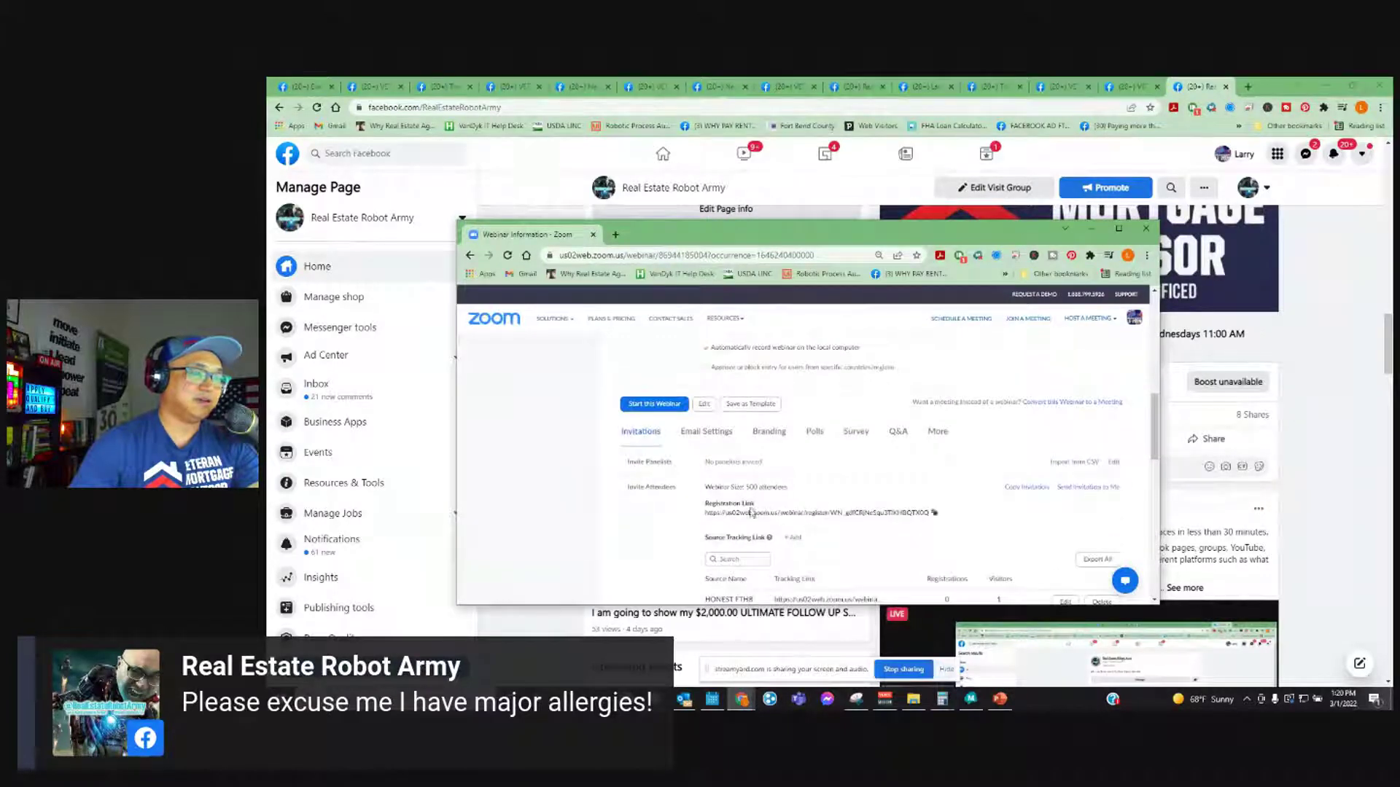
scroll(779, 507, "down", 2)
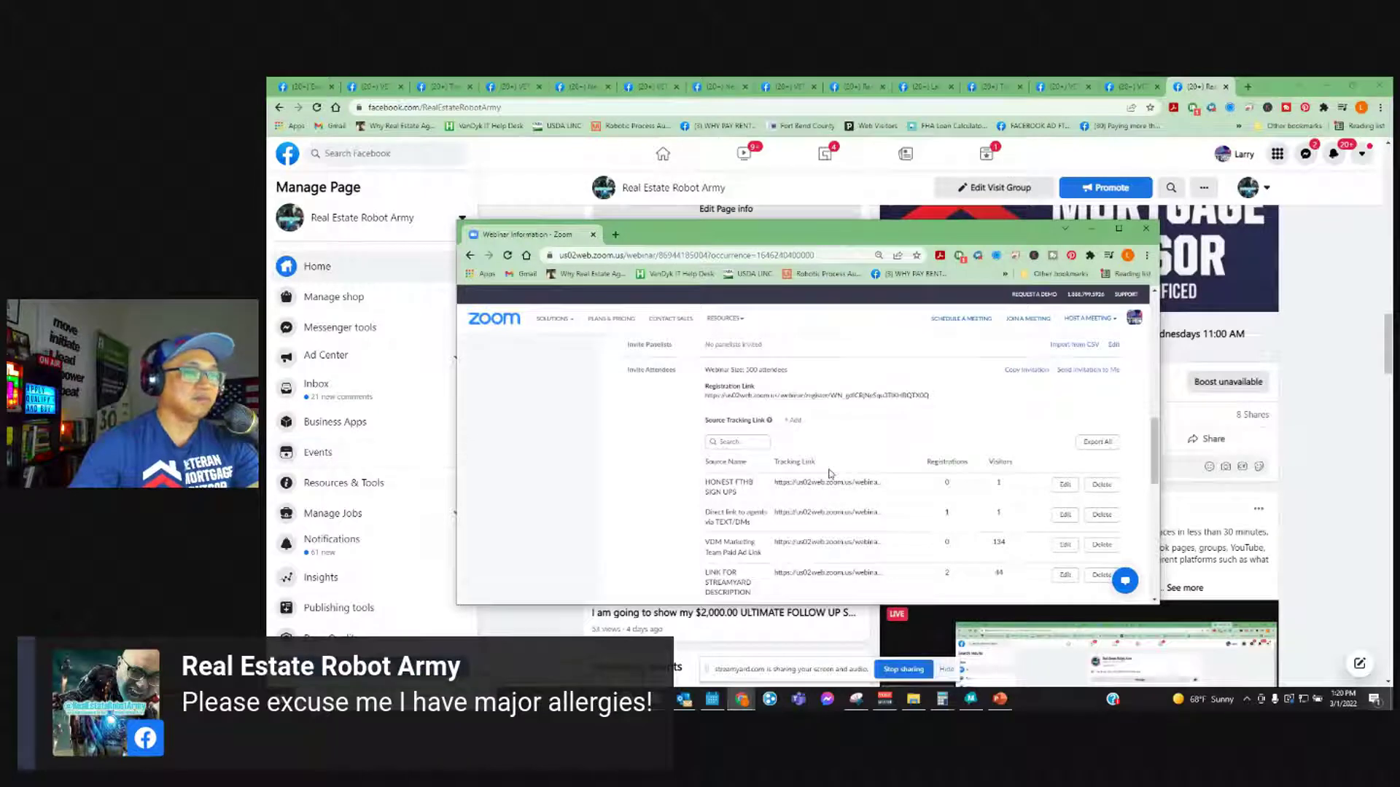
scroll(927, 493, "down", 3)
right_click(614, 425)
left_click(675, 458)
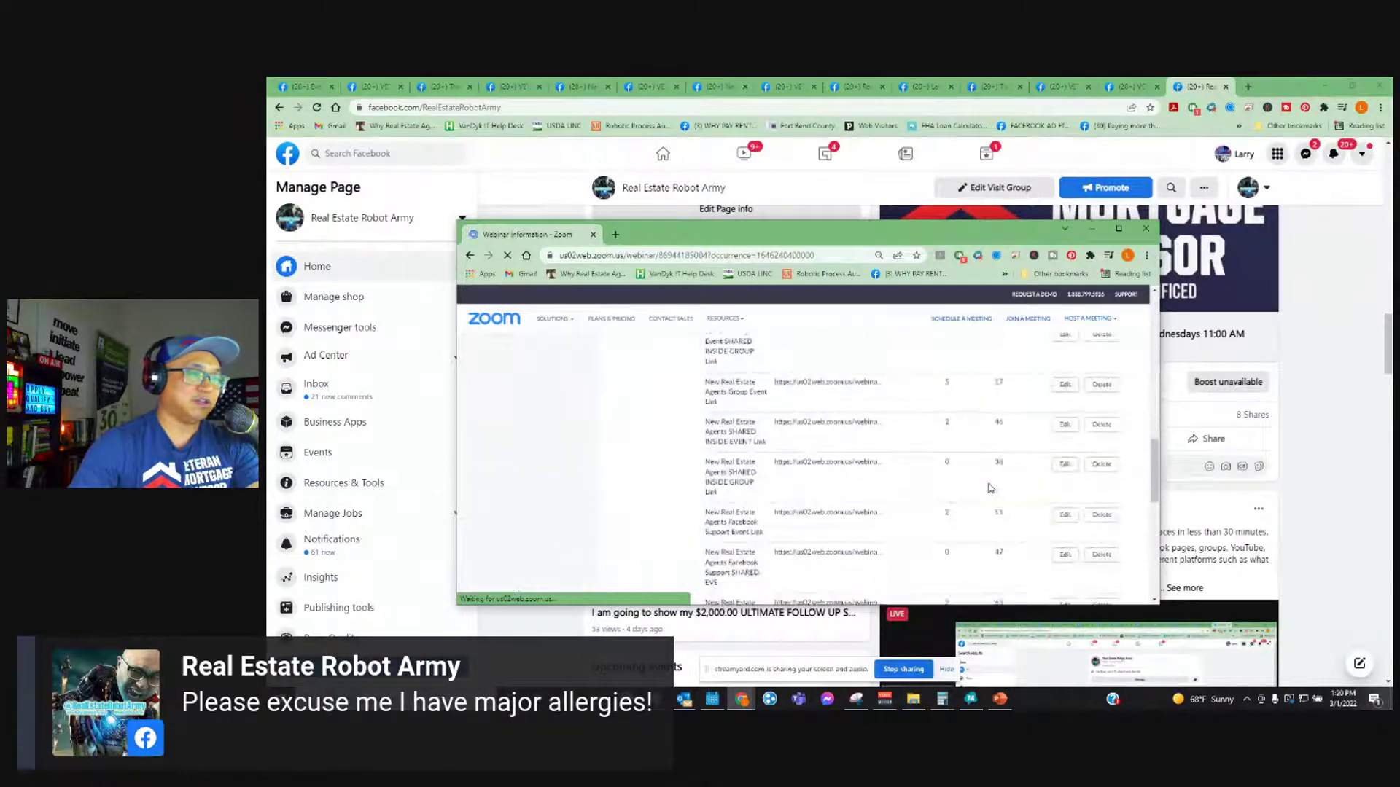
left_click(827, 470)
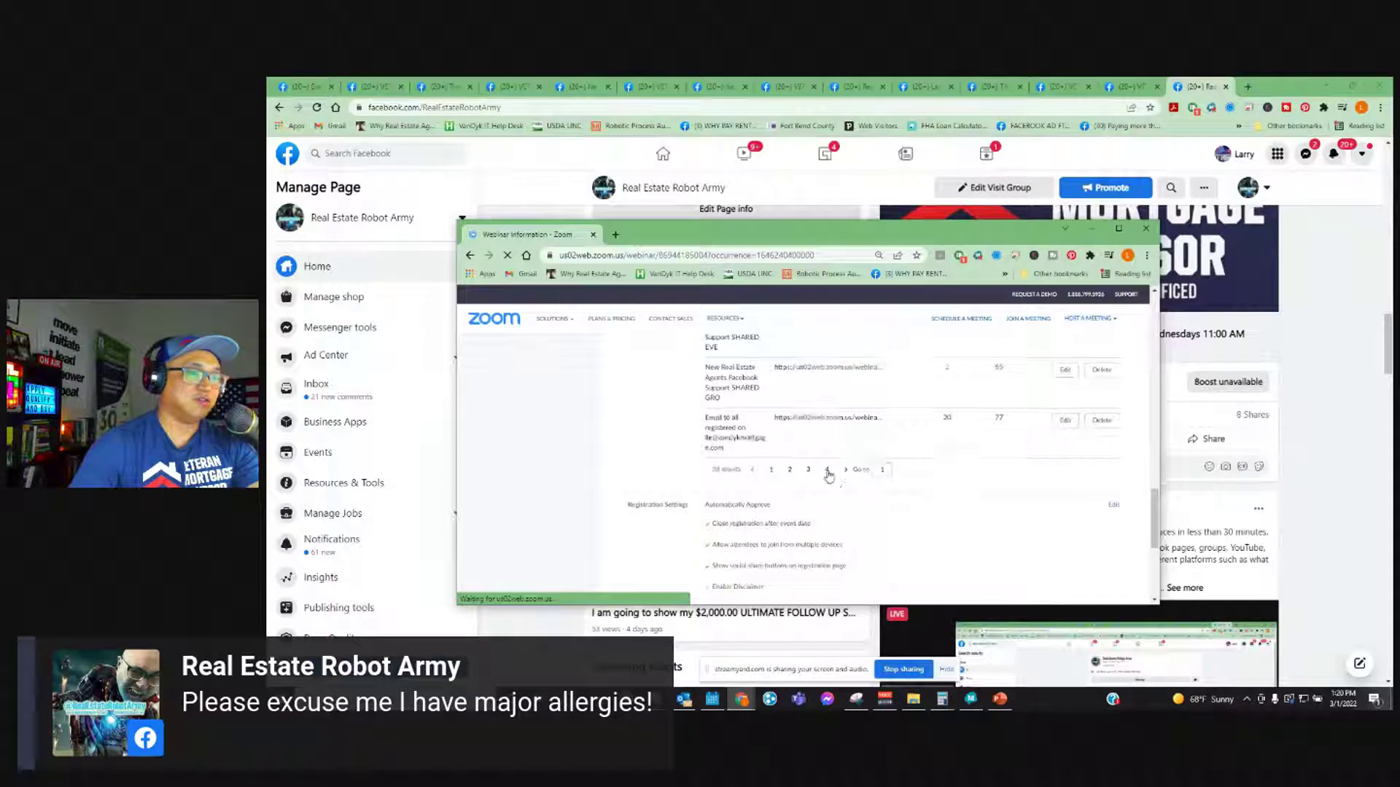
- Examine the registrations and visitors of the source tracking links on page 4, including the POST DIRECTLY and StreamYard links
scroll(992, 477, "up", 2)
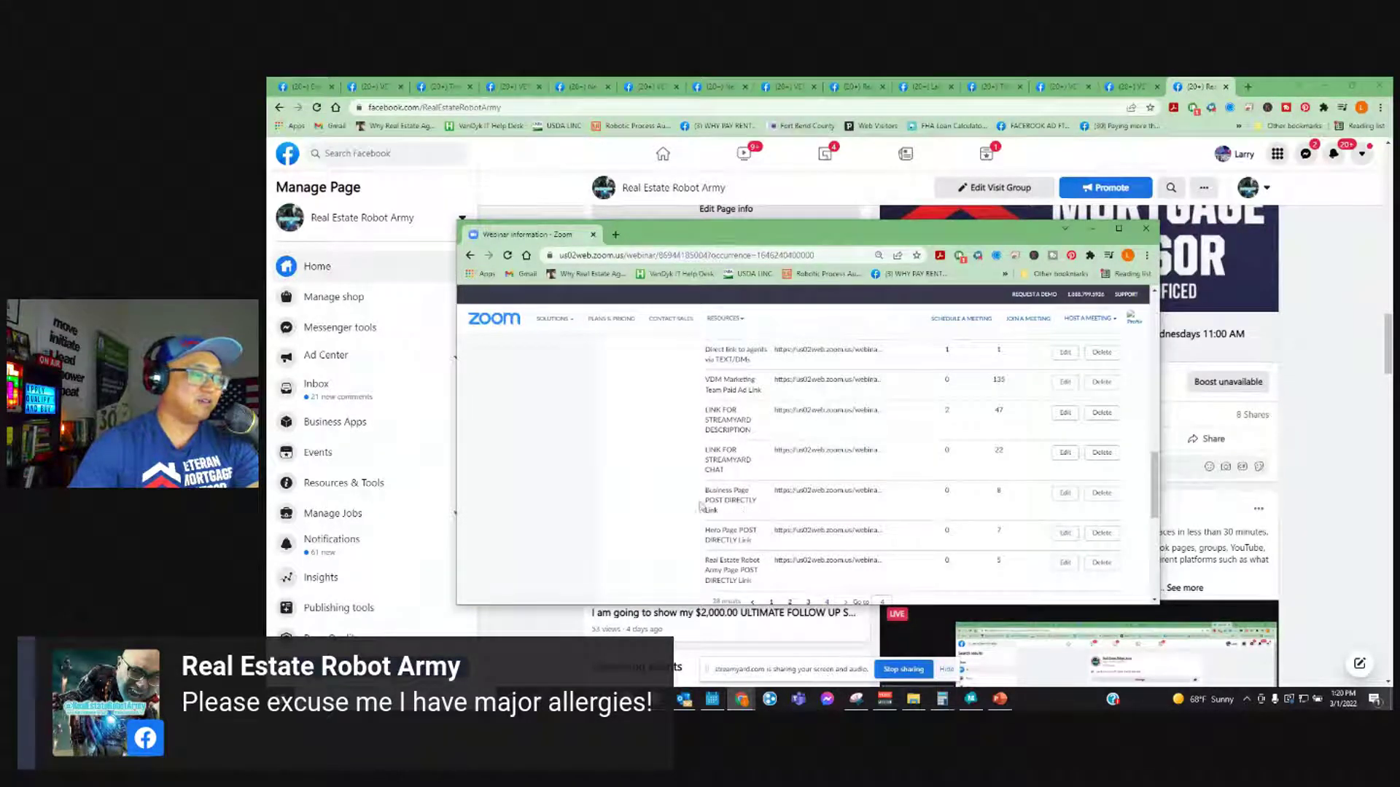
scroll(793, 448, "up", 5)
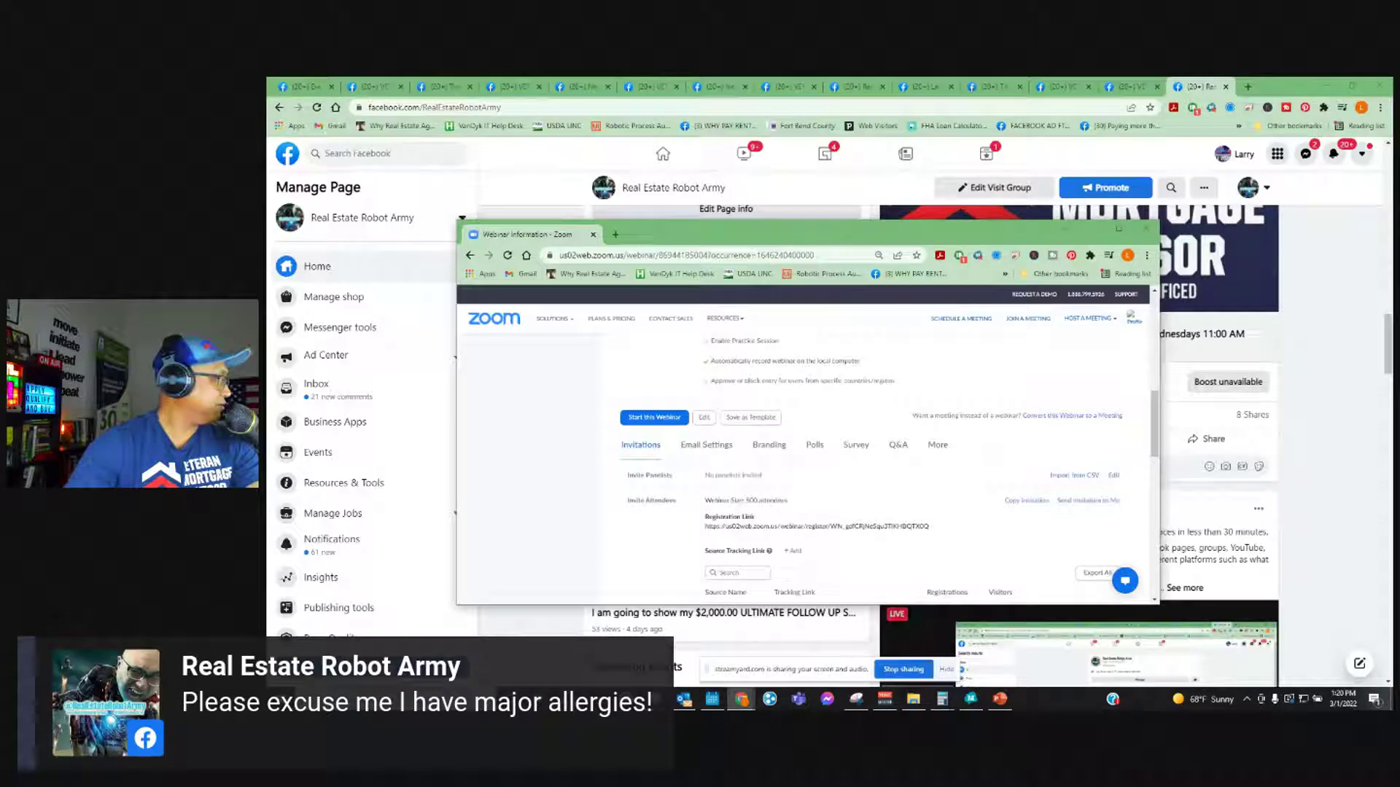
scroll(911, 478, "down", 5)
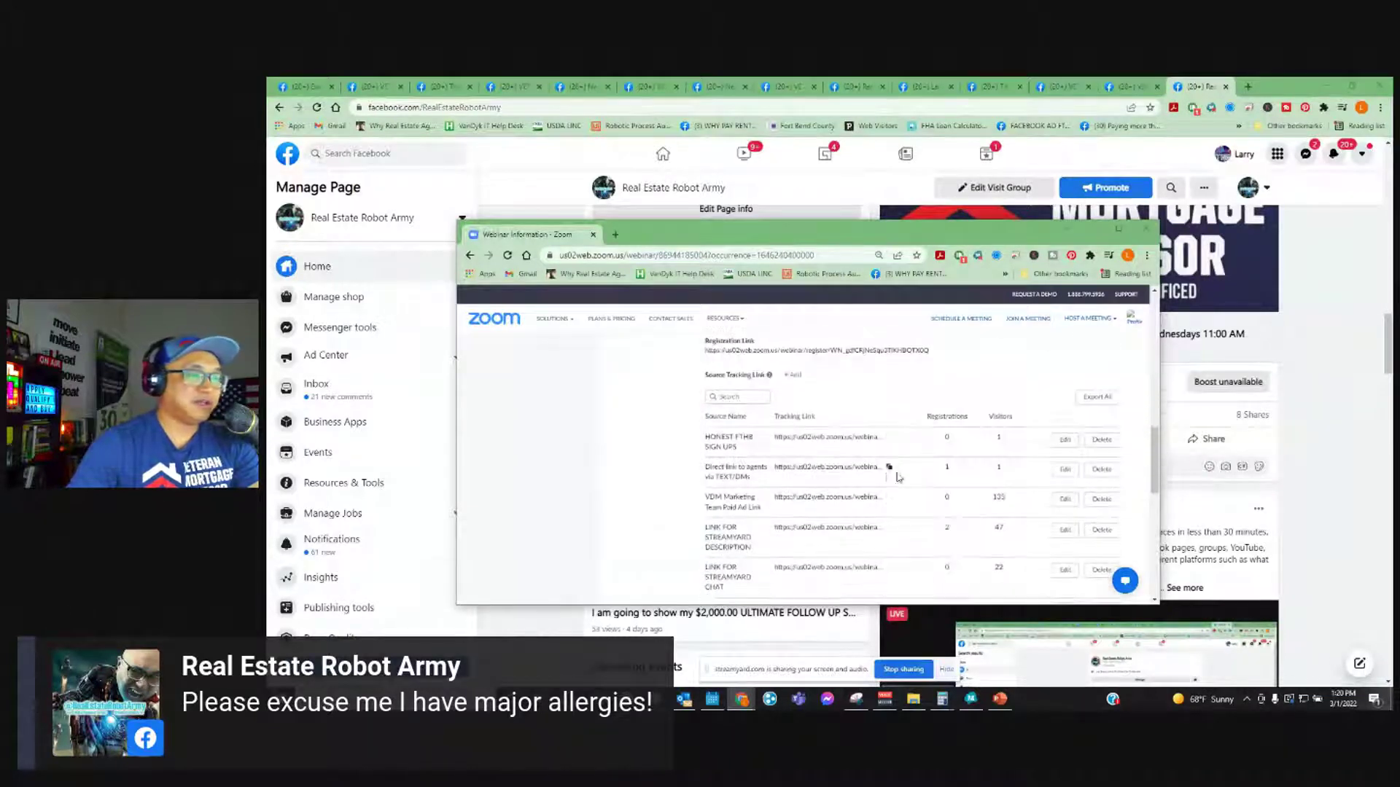
scroll(910, 477, "down", 2)
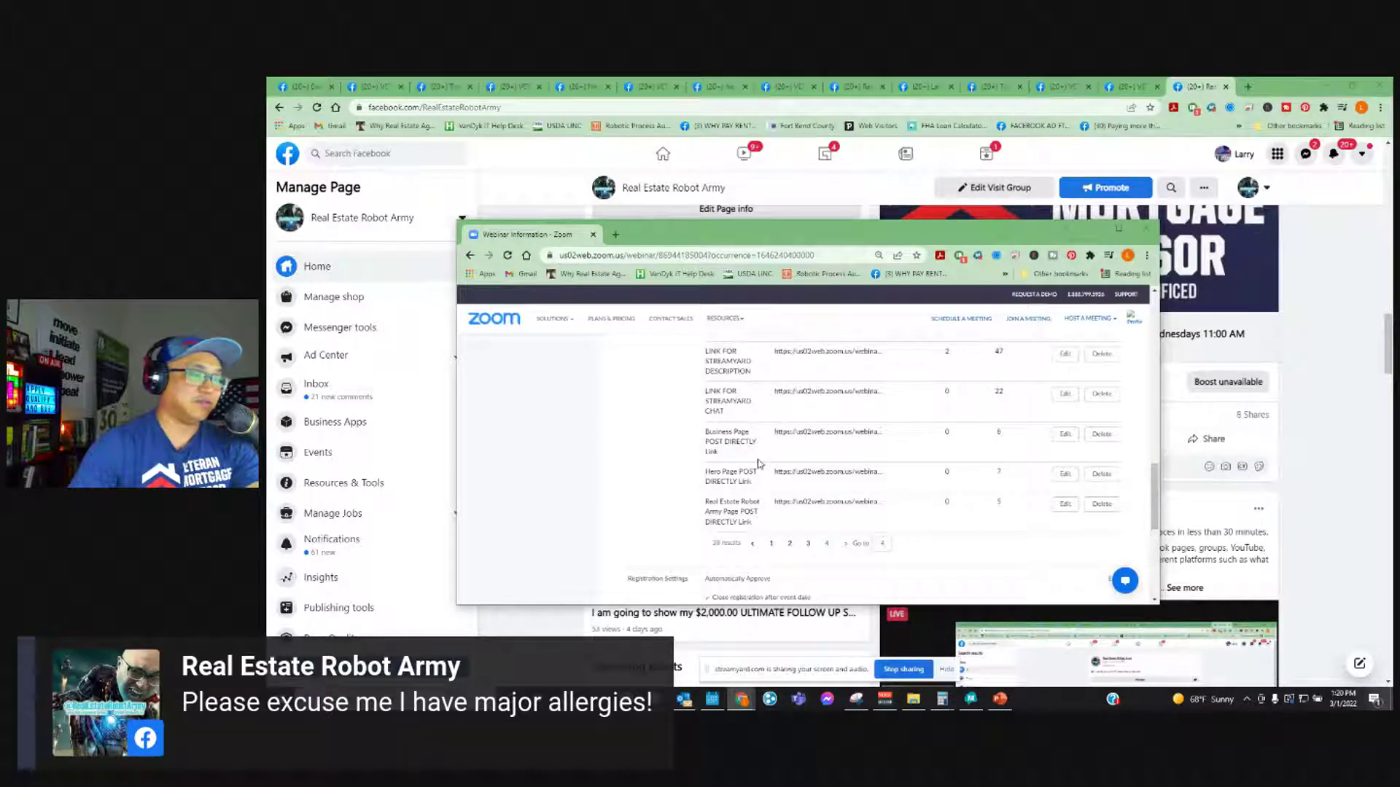
scroll(758, 464, "down", 3)
scroll(900, 441, "up", 2)
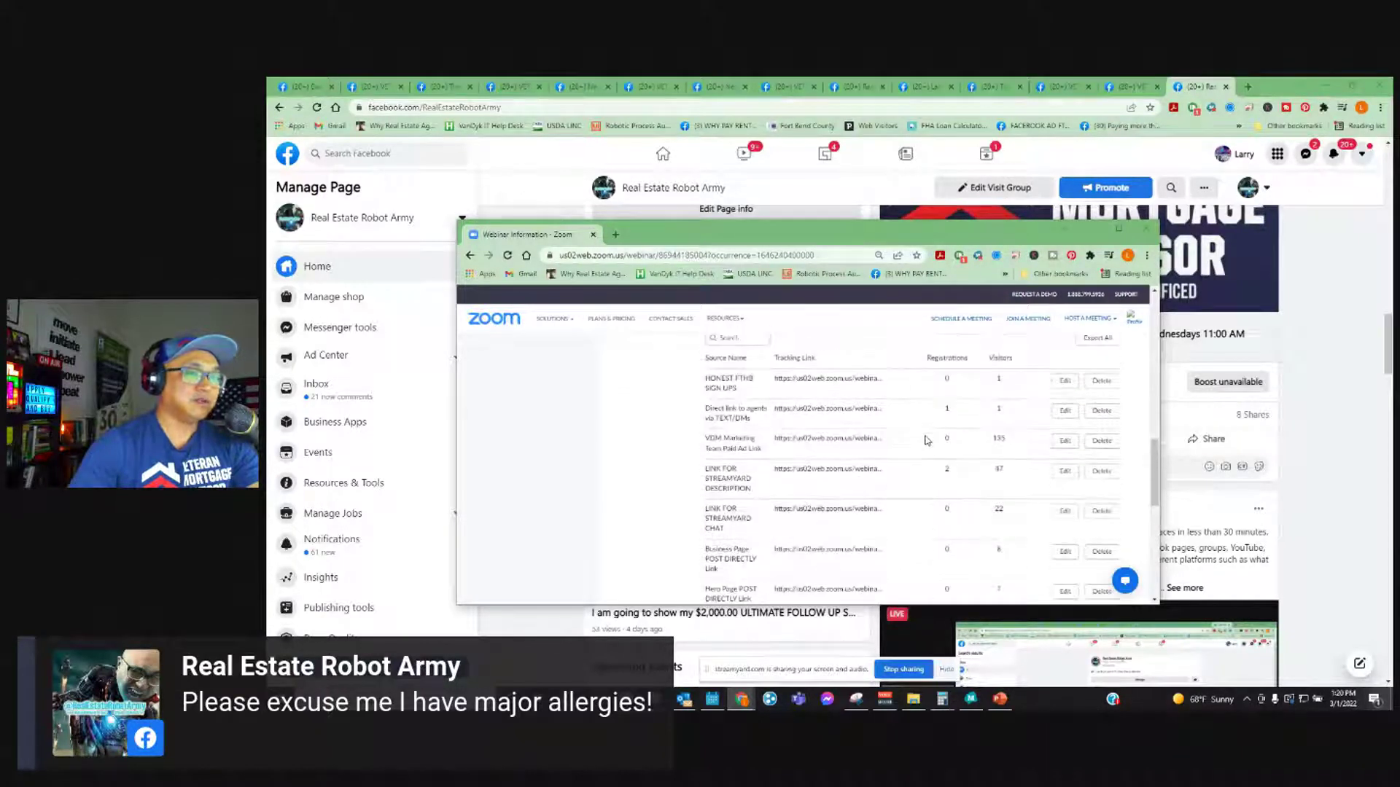
scroll(934, 441, "up", 2)
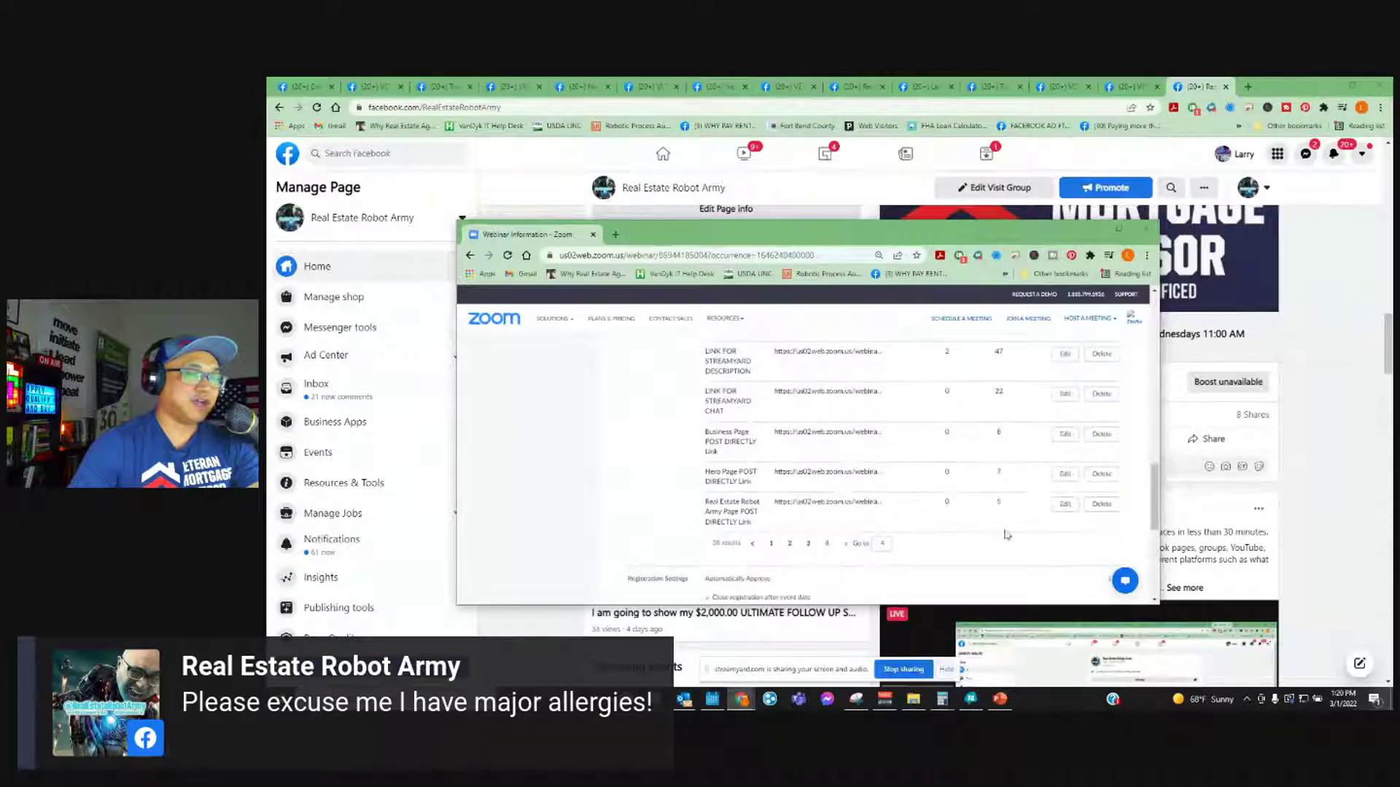
scroll(1020, 425, "up", 4)
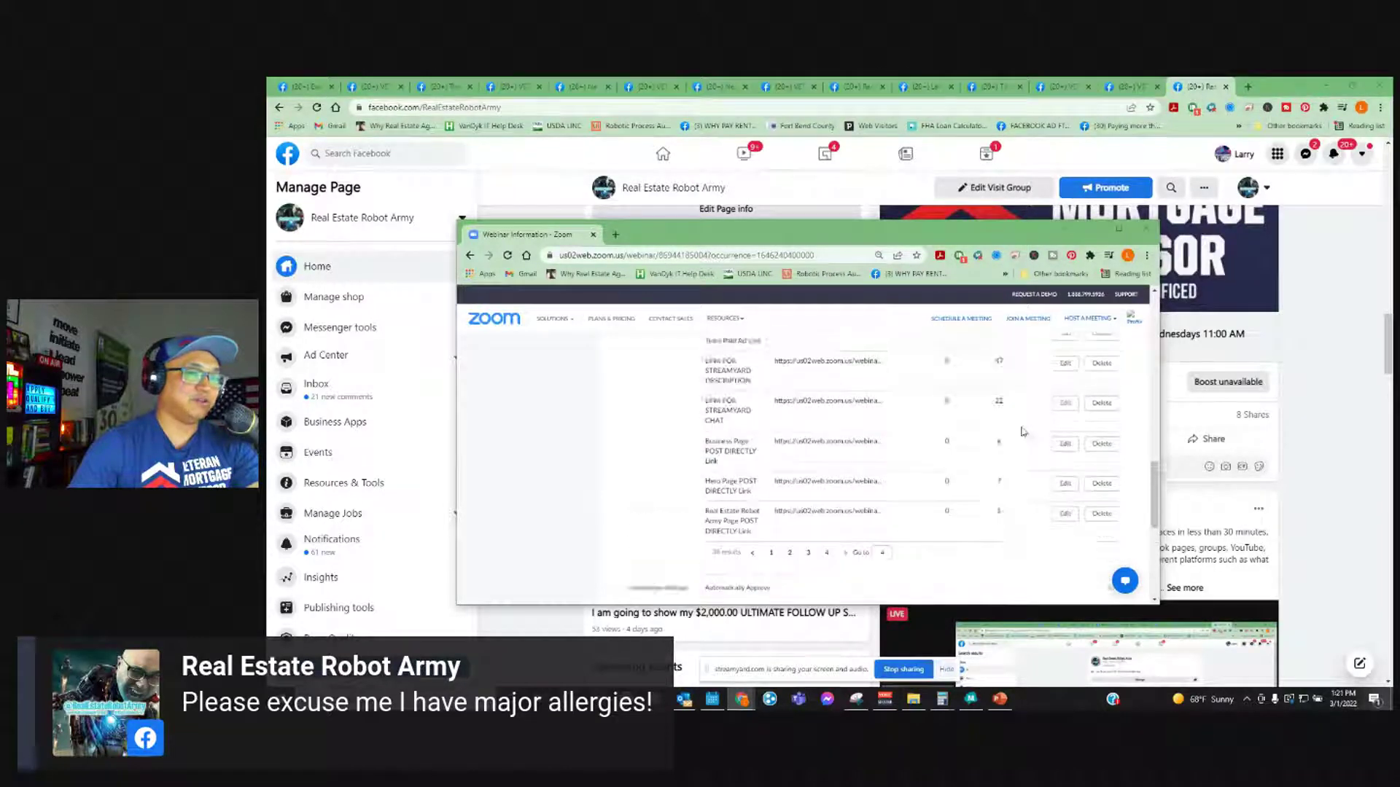
scroll(1027, 442, "down", 3)
scroll(962, 474, "down", 2)
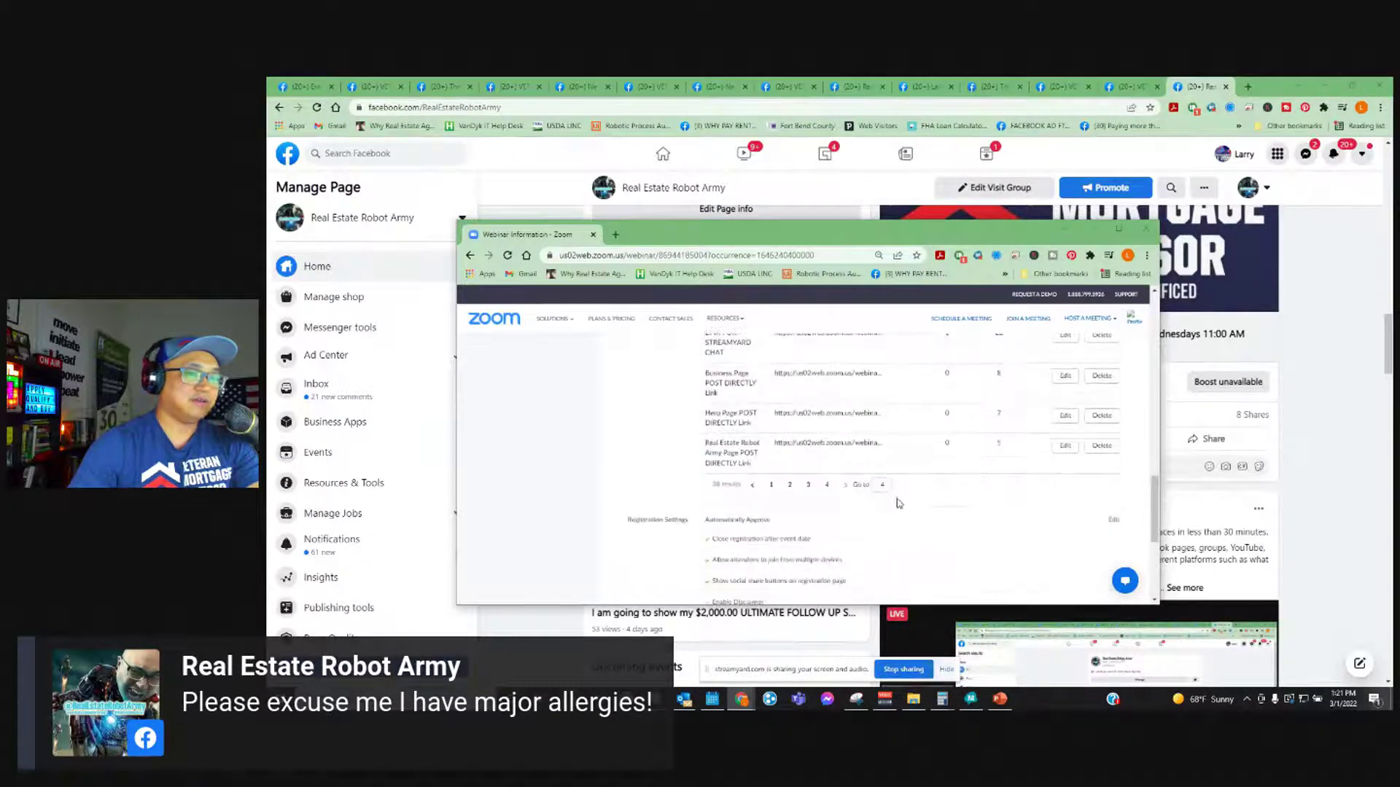
- Open page 1 of the source tracking links and compare registrations and visitors for the New Real Estate Agents links
left_click(771, 486)
scroll(981, 448, "down", 2)
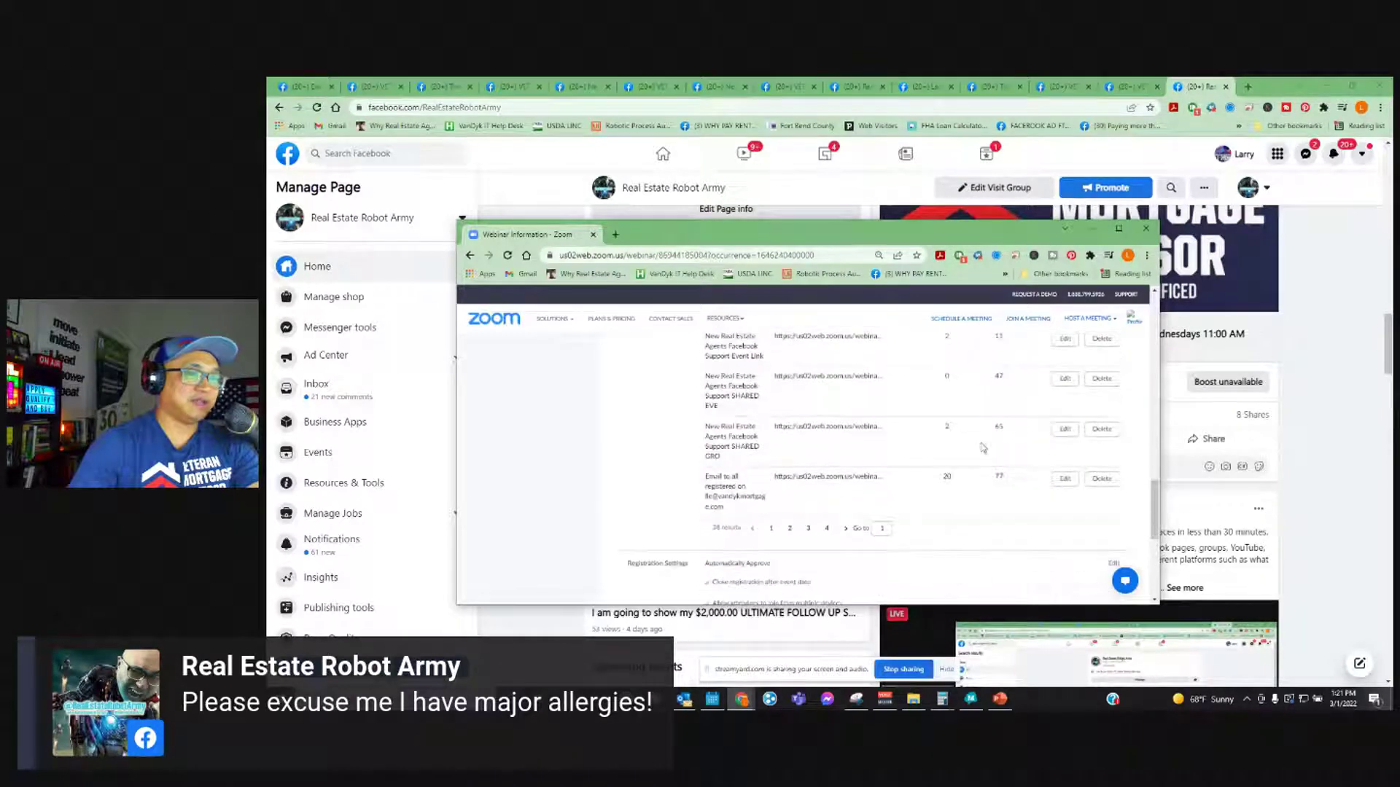
scroll(977, 488, "up", 3)
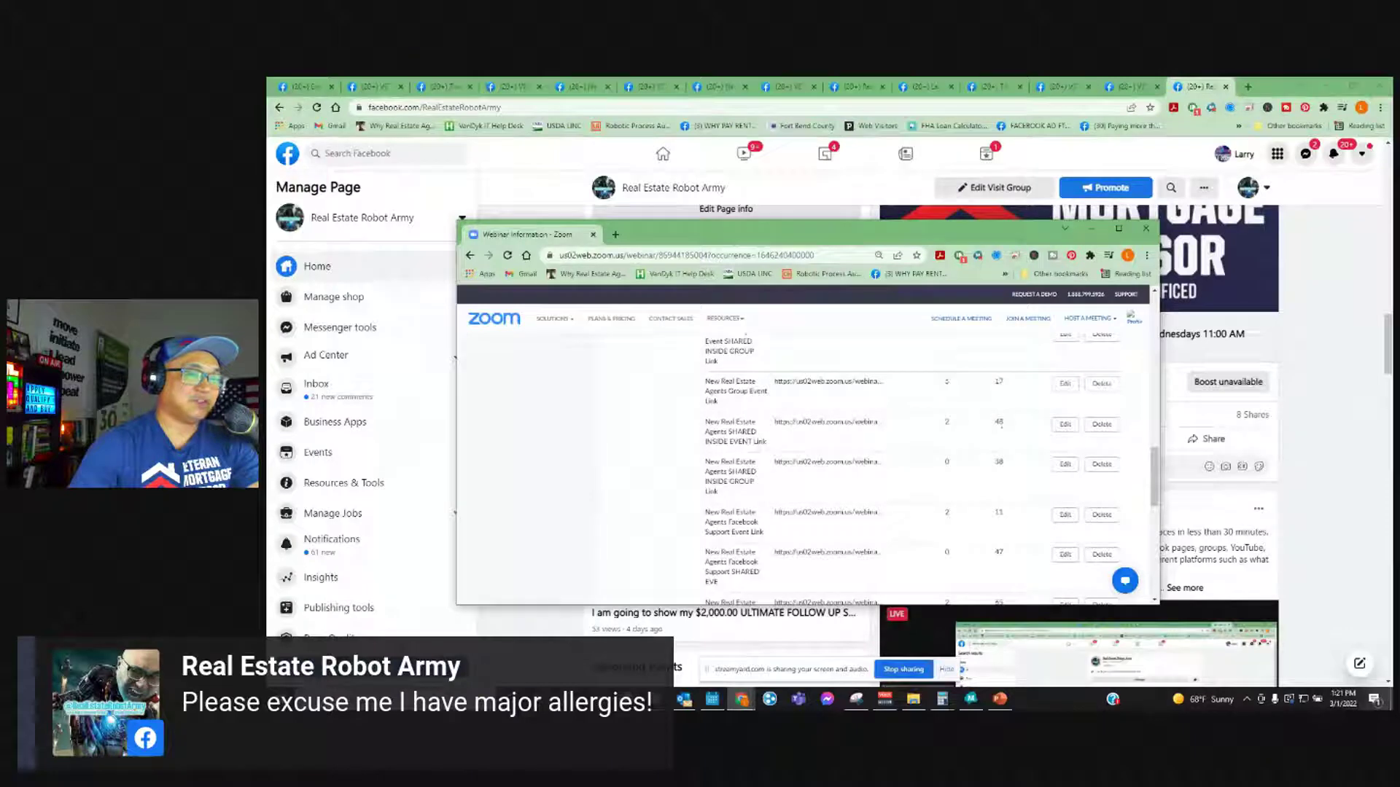
scroll(948, 464, "down", 3)
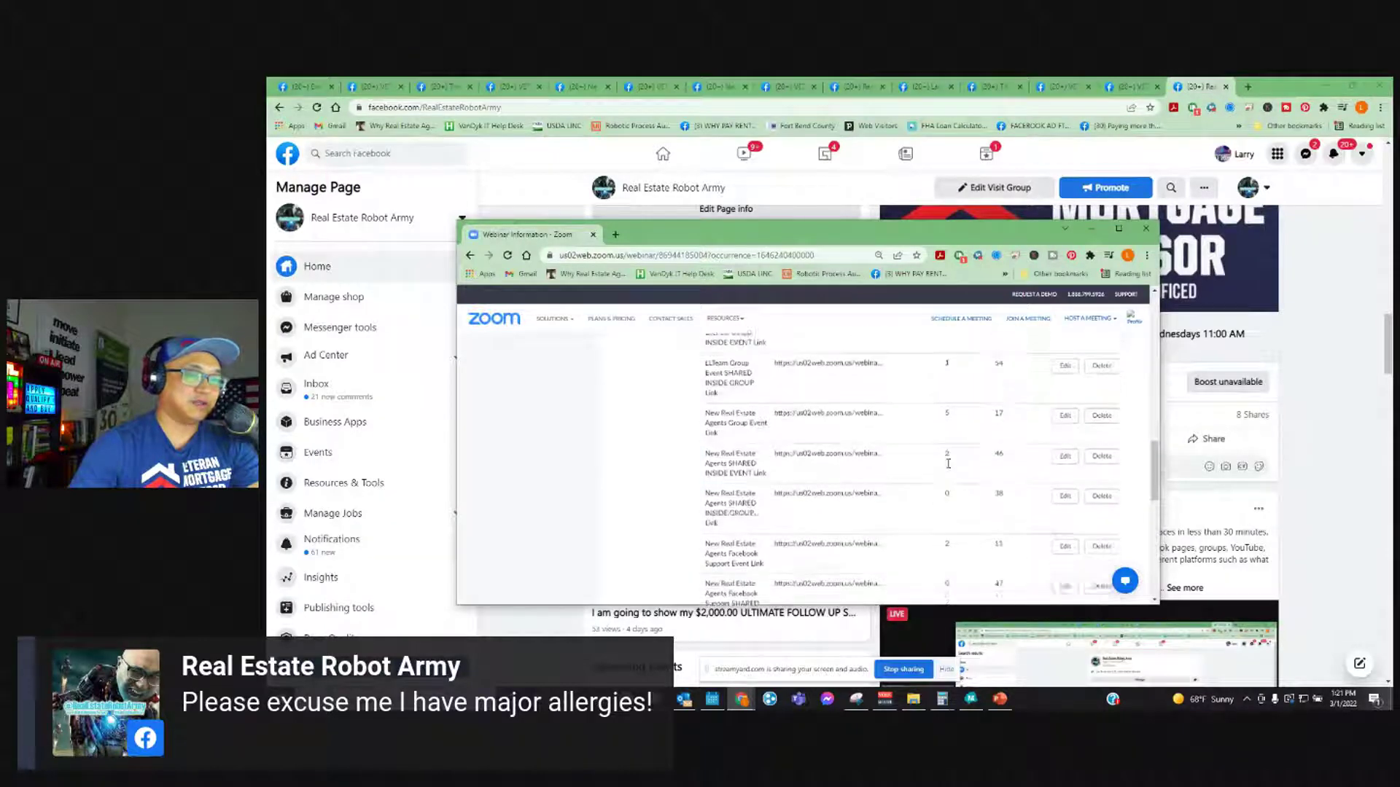
scroll(954, 467, "up", 3)
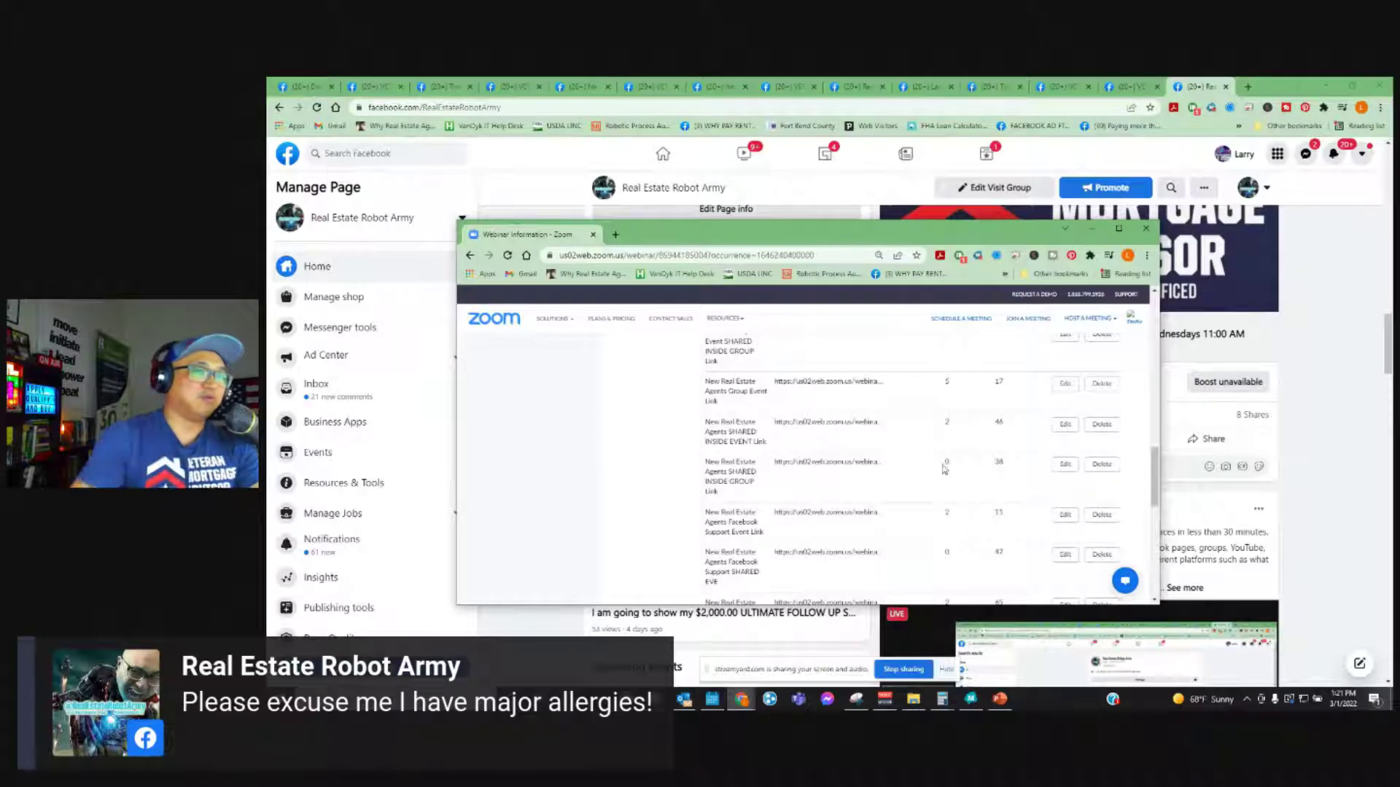
- Return to the list of upcoming webinars and open today's Real Estate Roundtable Weekly on Tuesdays webinar in a maximized window
scroll(874, 479, "up", 10)
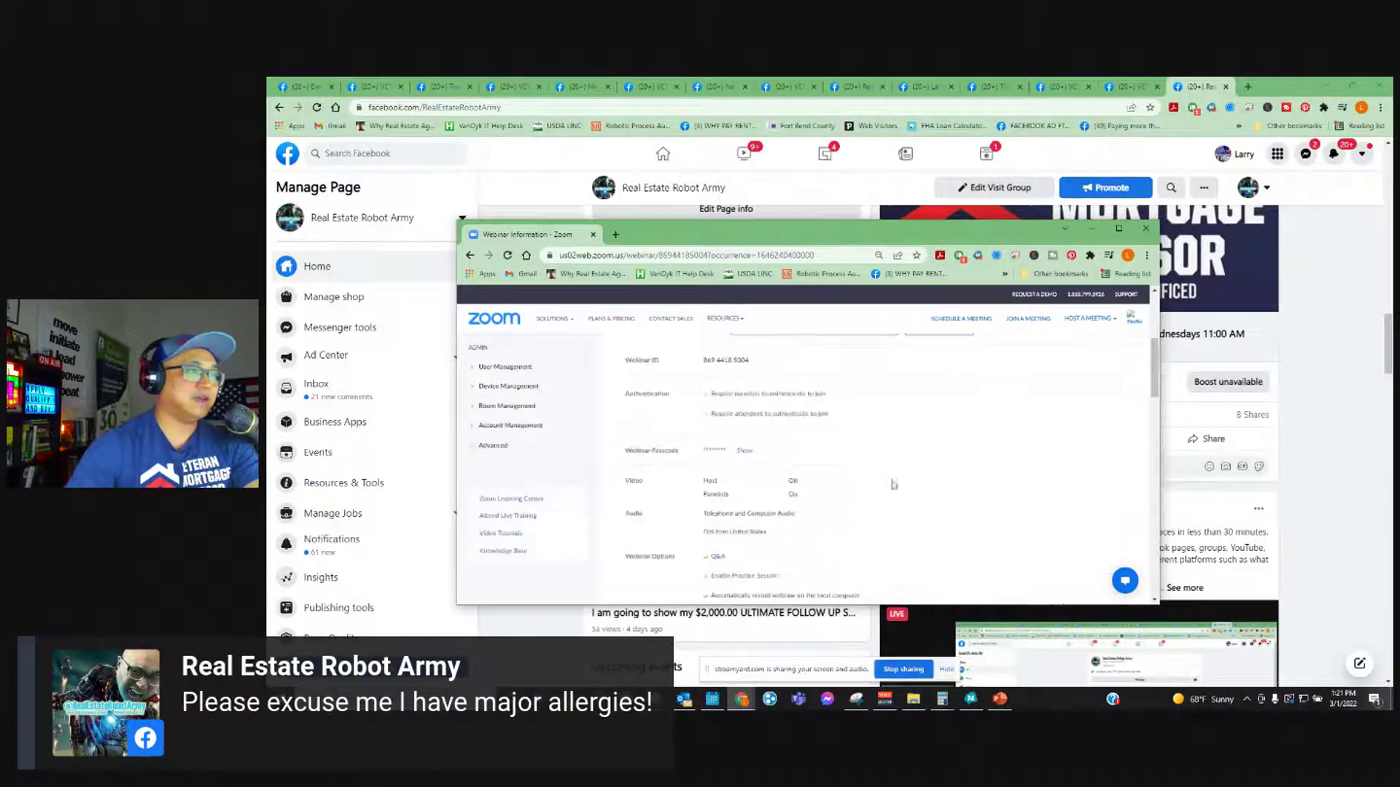
mouse_move(567, 332)
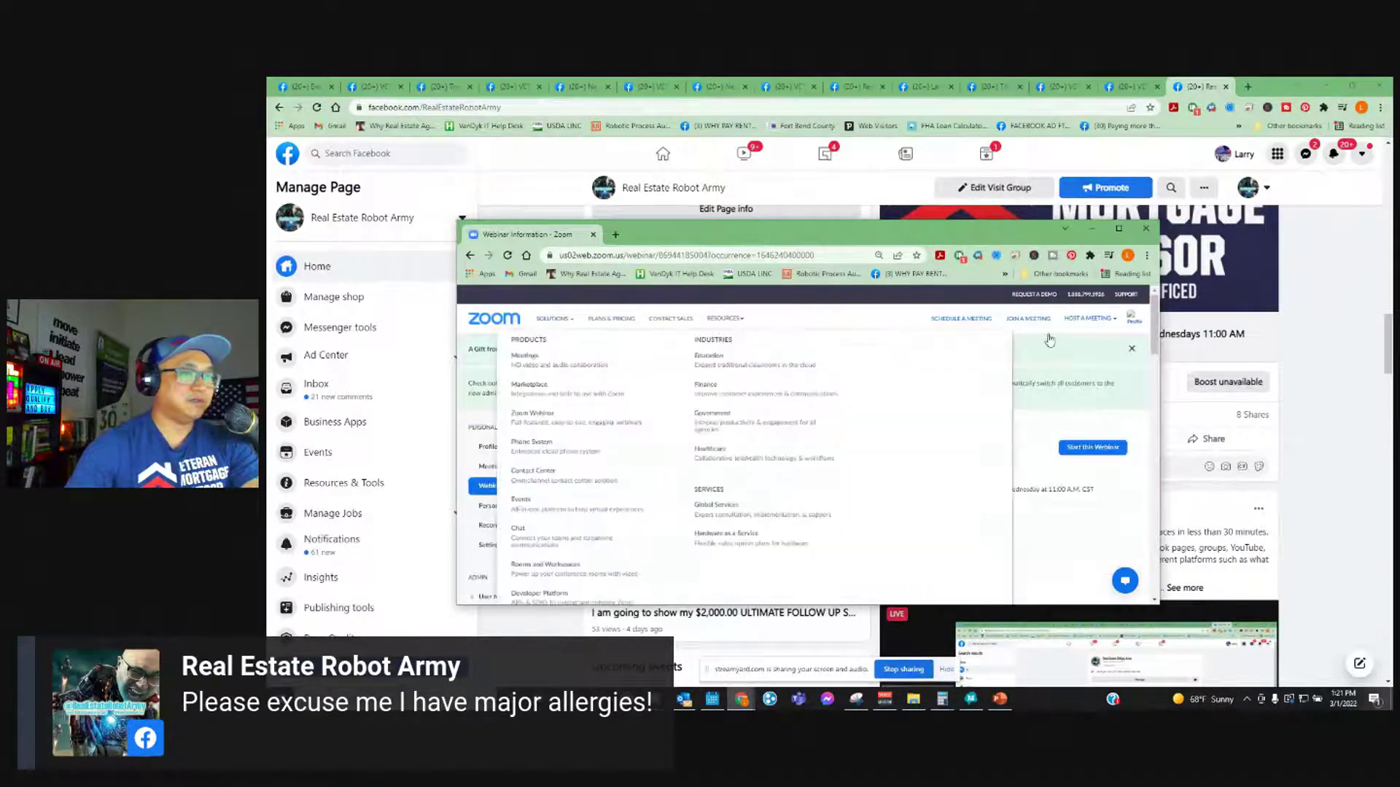
left_click(516, 492)
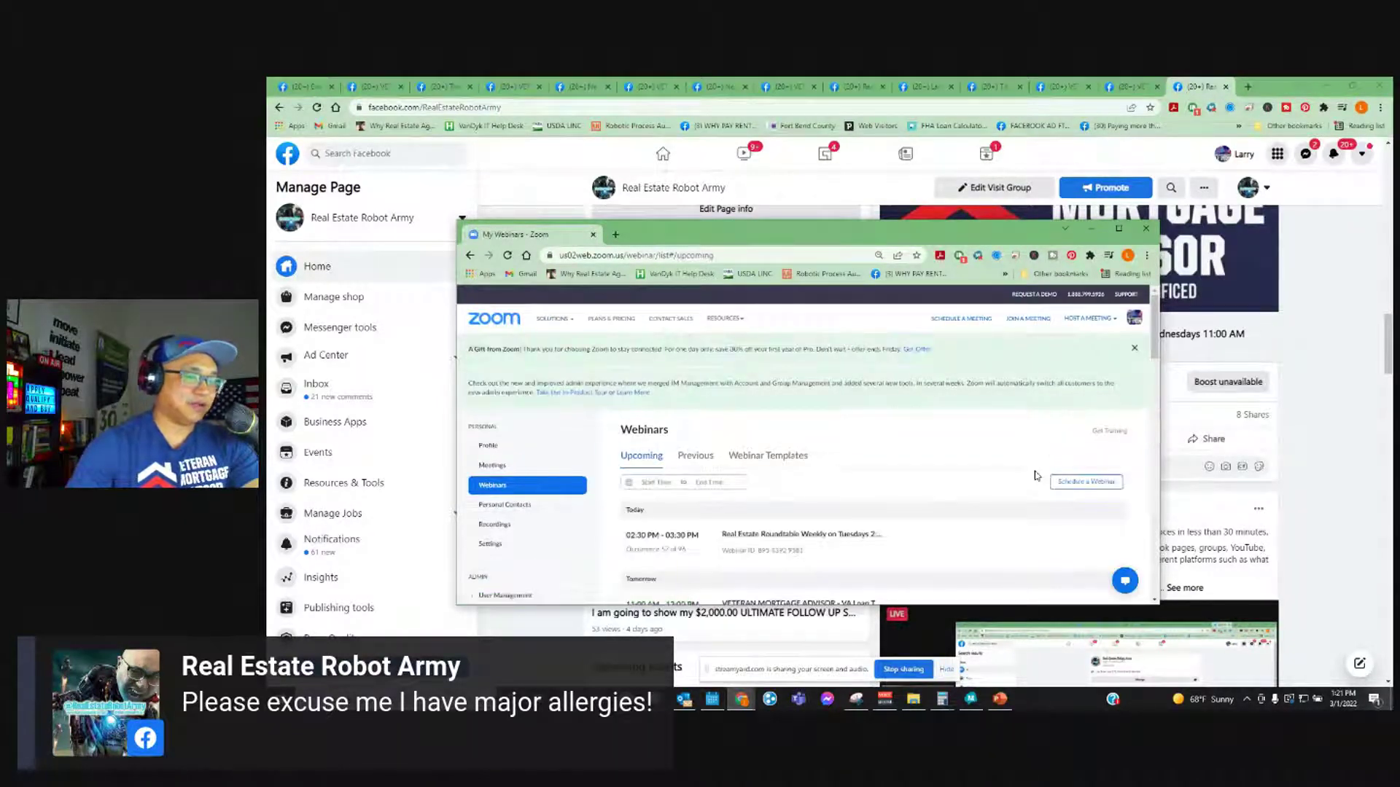
scroll(854, 443, "down", 3)
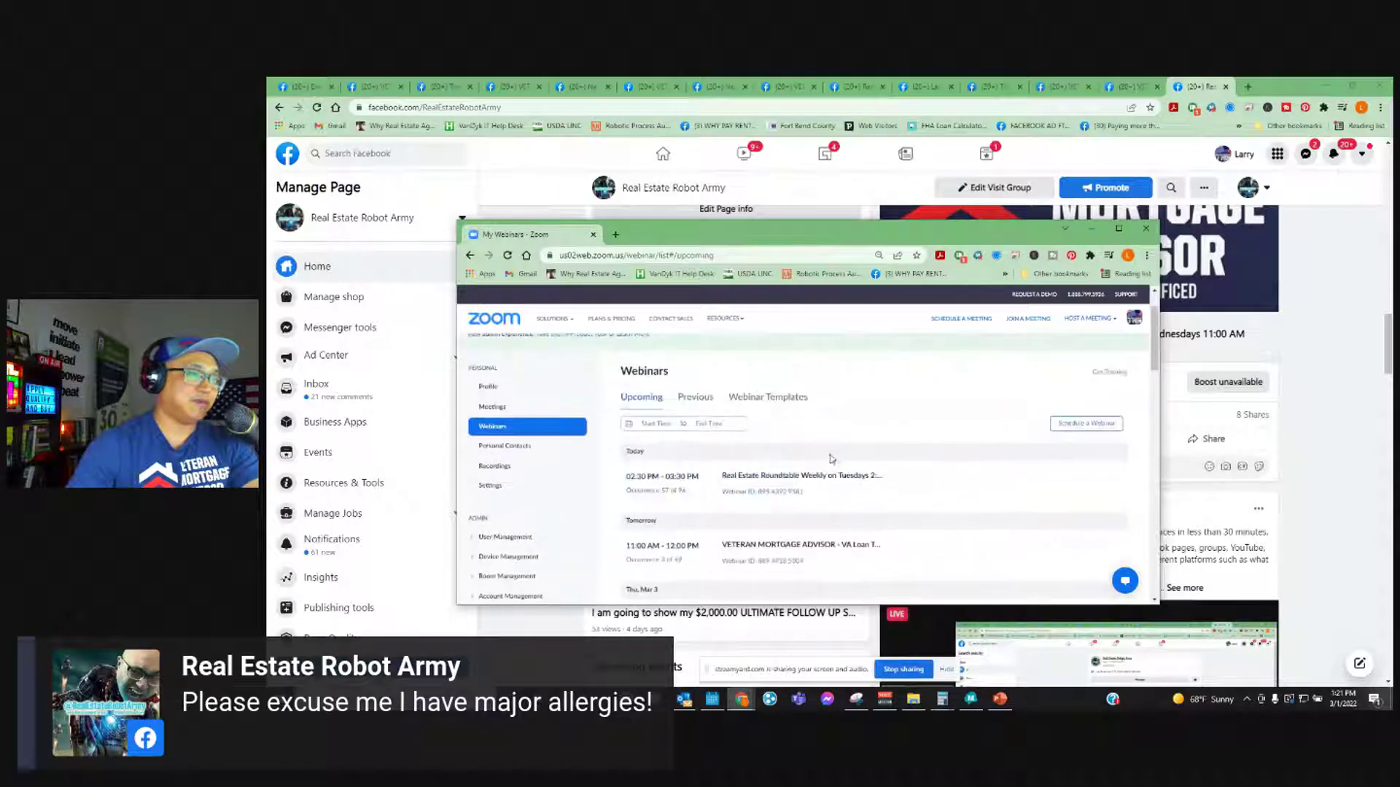
left_click(872, 468)
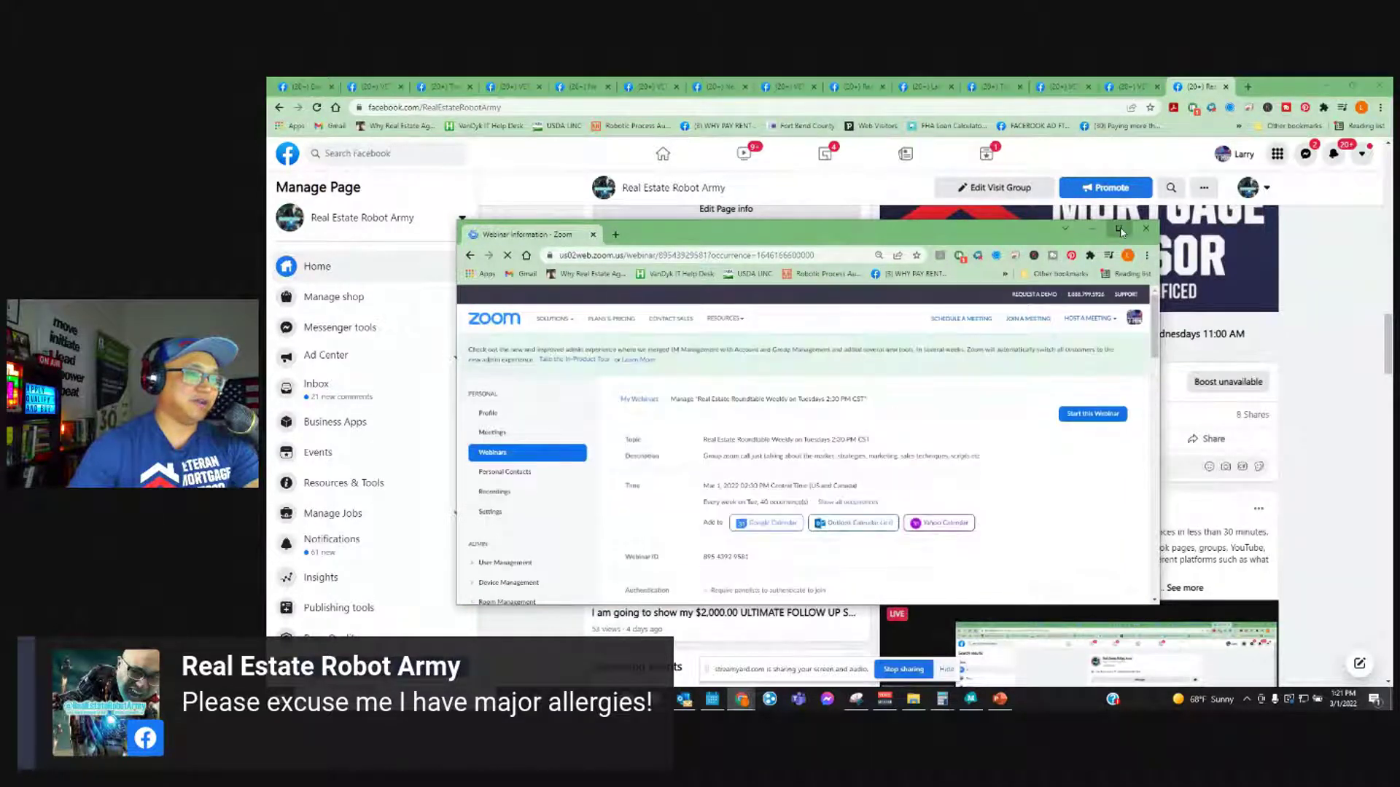
left_click(1120, 230)
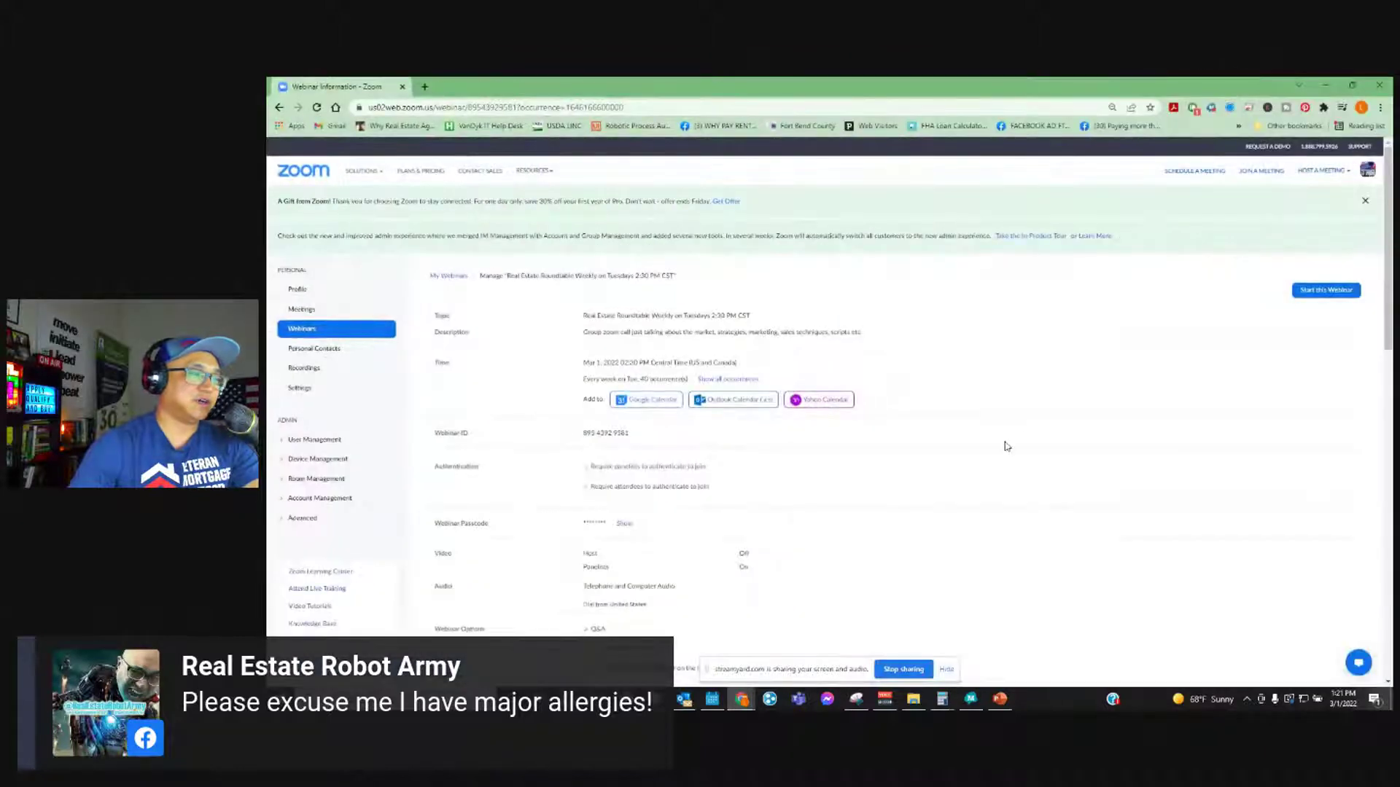
- Check the total registrants of the Real Estate Roundtable webinar under Manage Attendees and highlight the figure
scroll(999, 428, "down", 10)
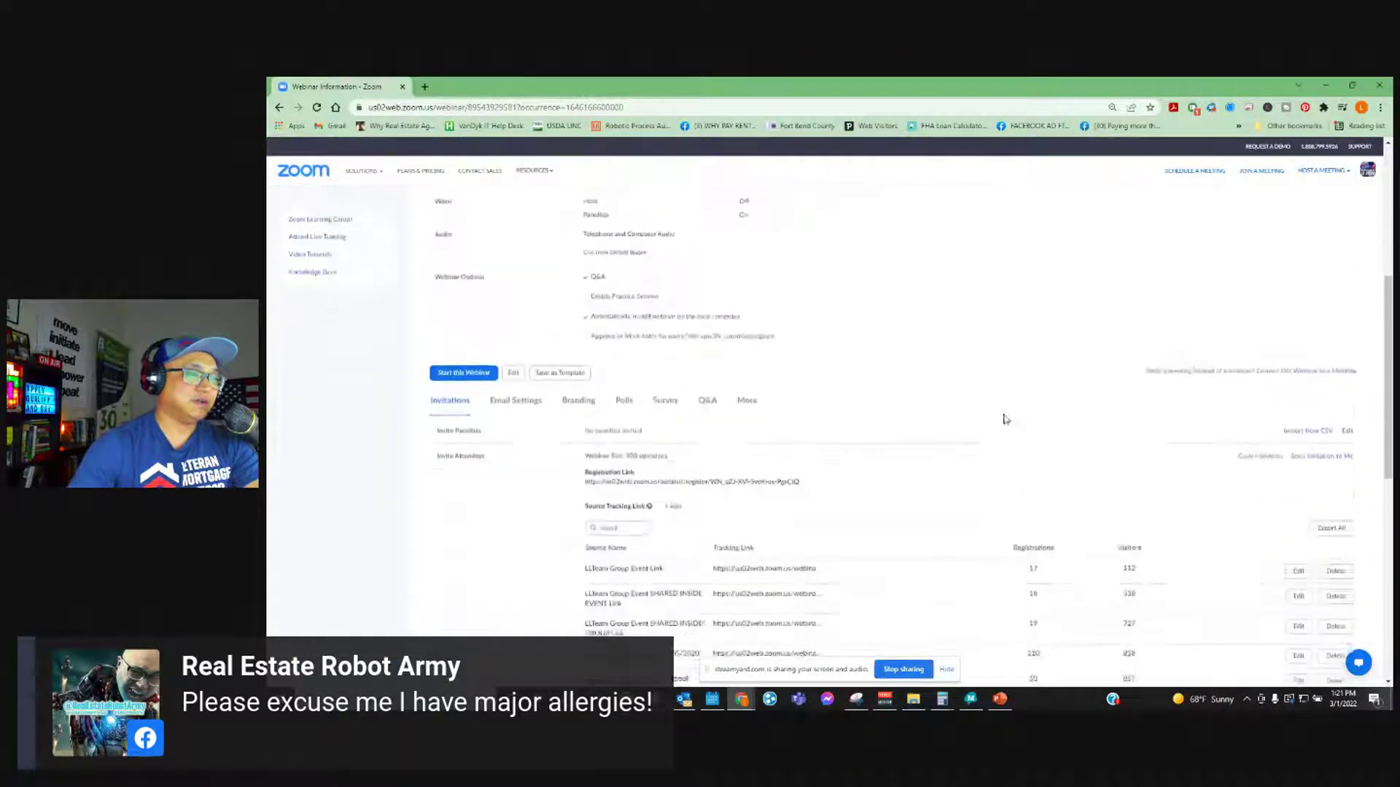
scroll(878, 379, "down", 5)
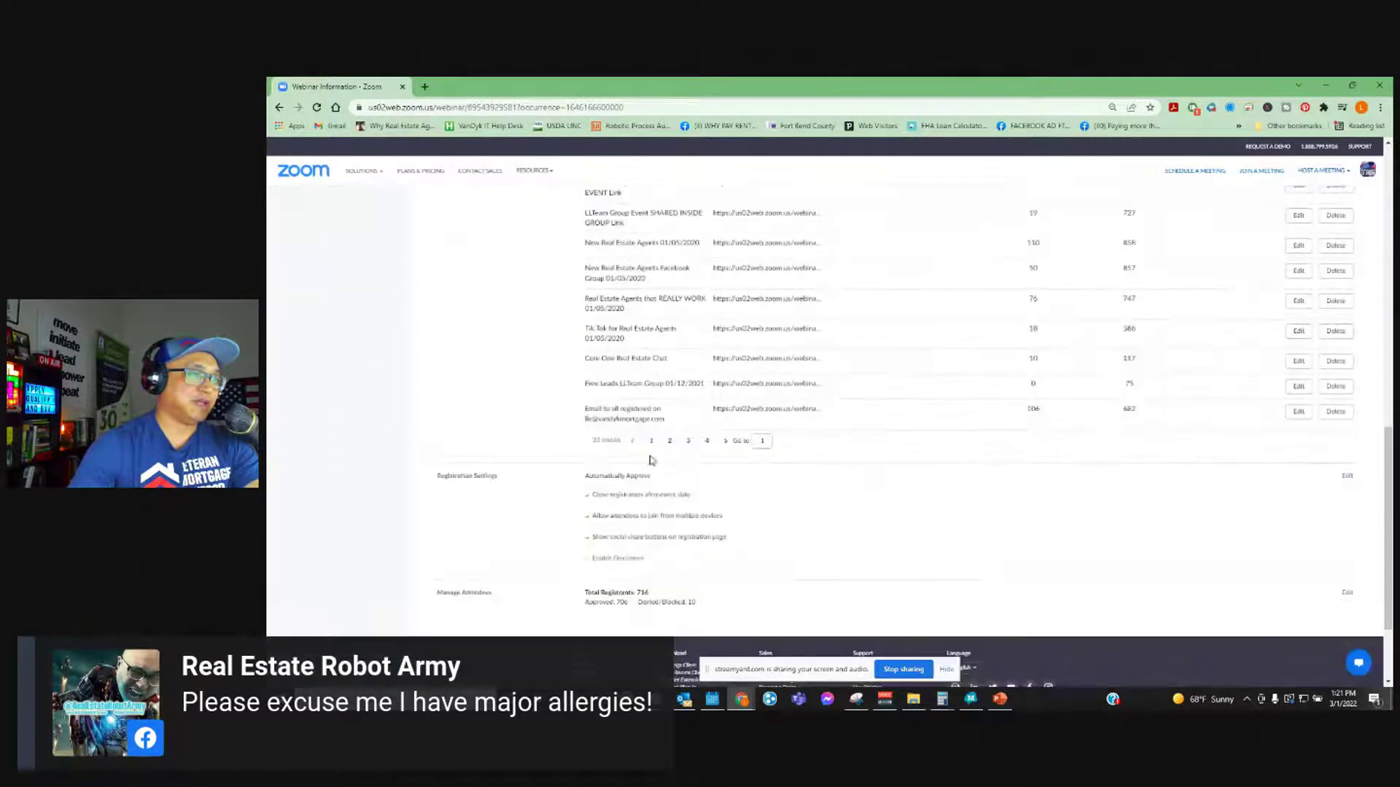
left_click_drag(654, 481, 638, 479)
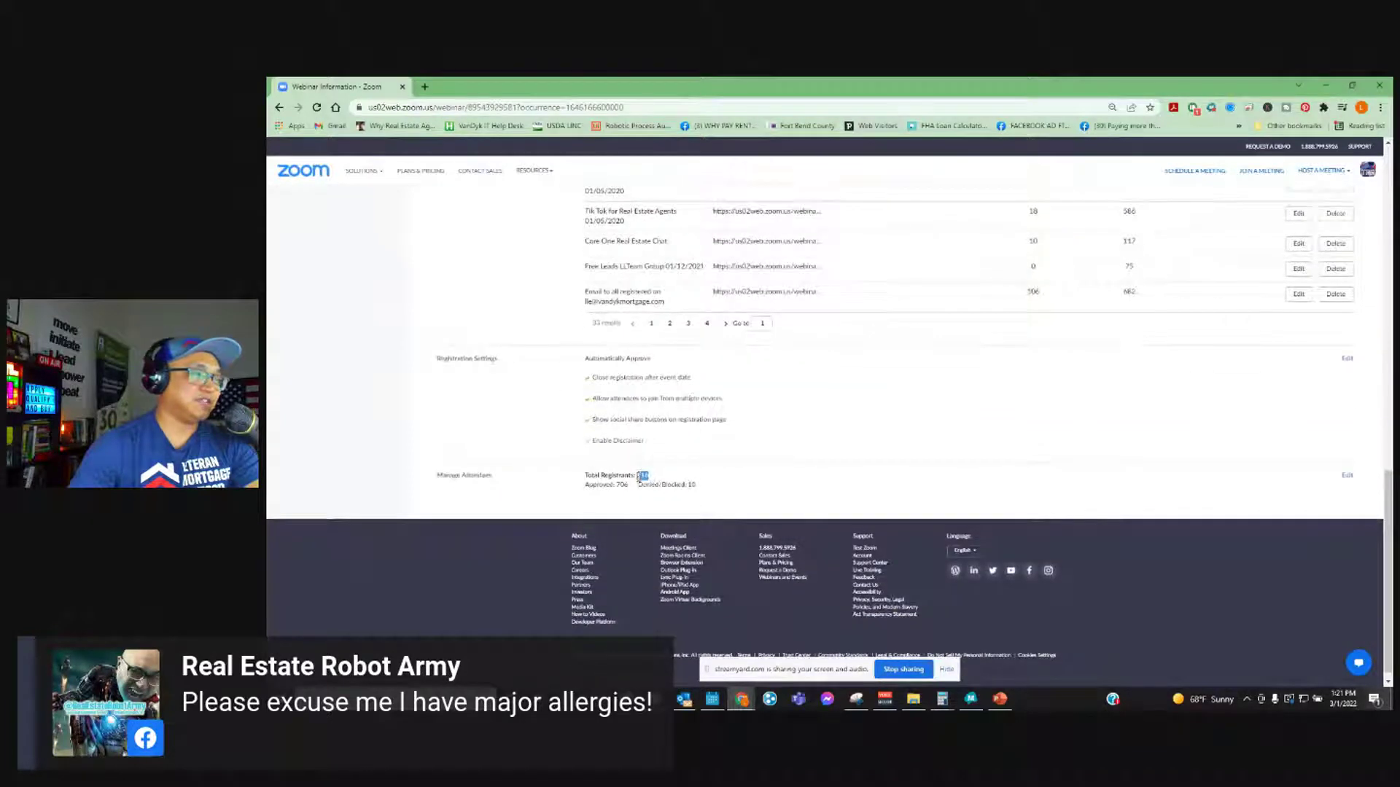
left_click(664, 482)
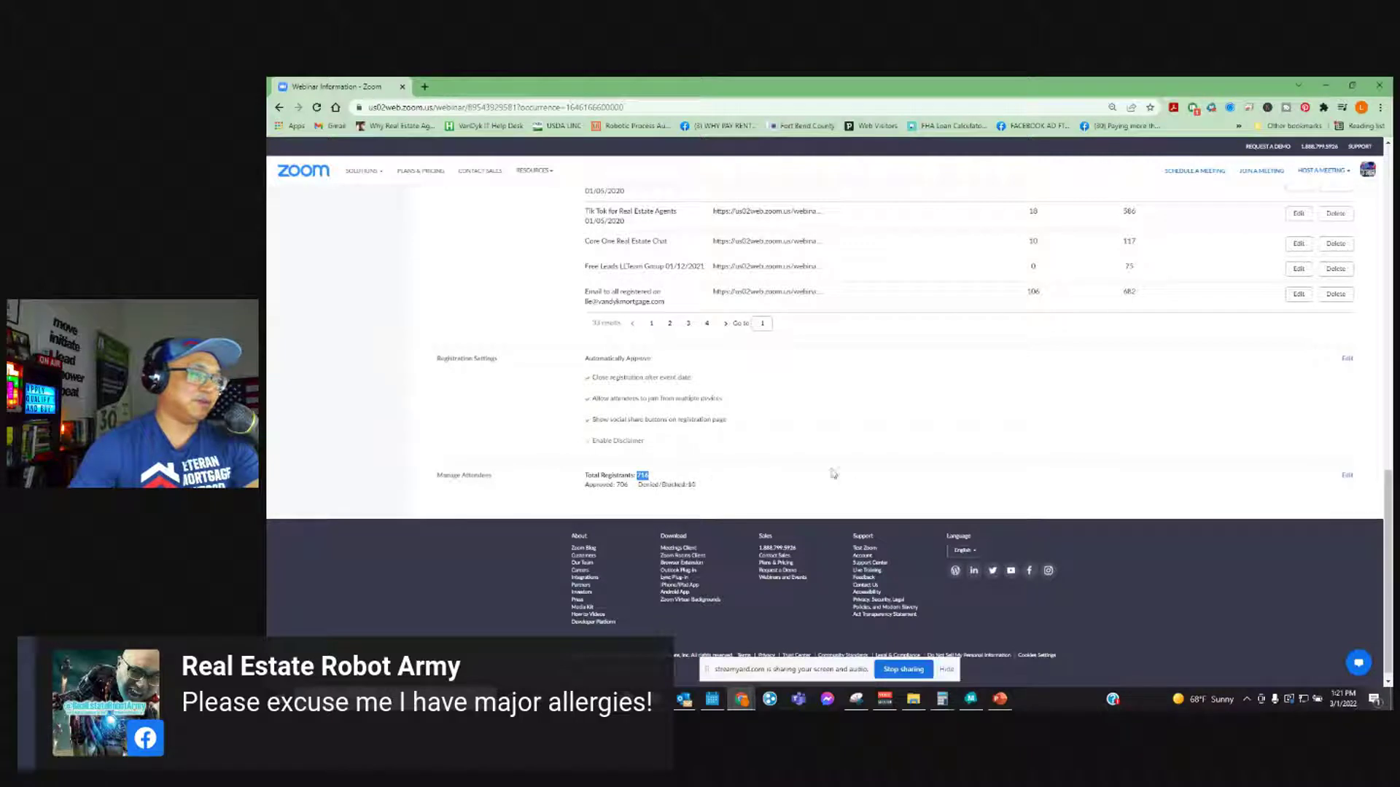
- Compare visitors and registrations for the LLTeam Group Event links and the New Real Estate Agents 01/05/2020 source tracking link
scroll(877, 457, "up", 5)
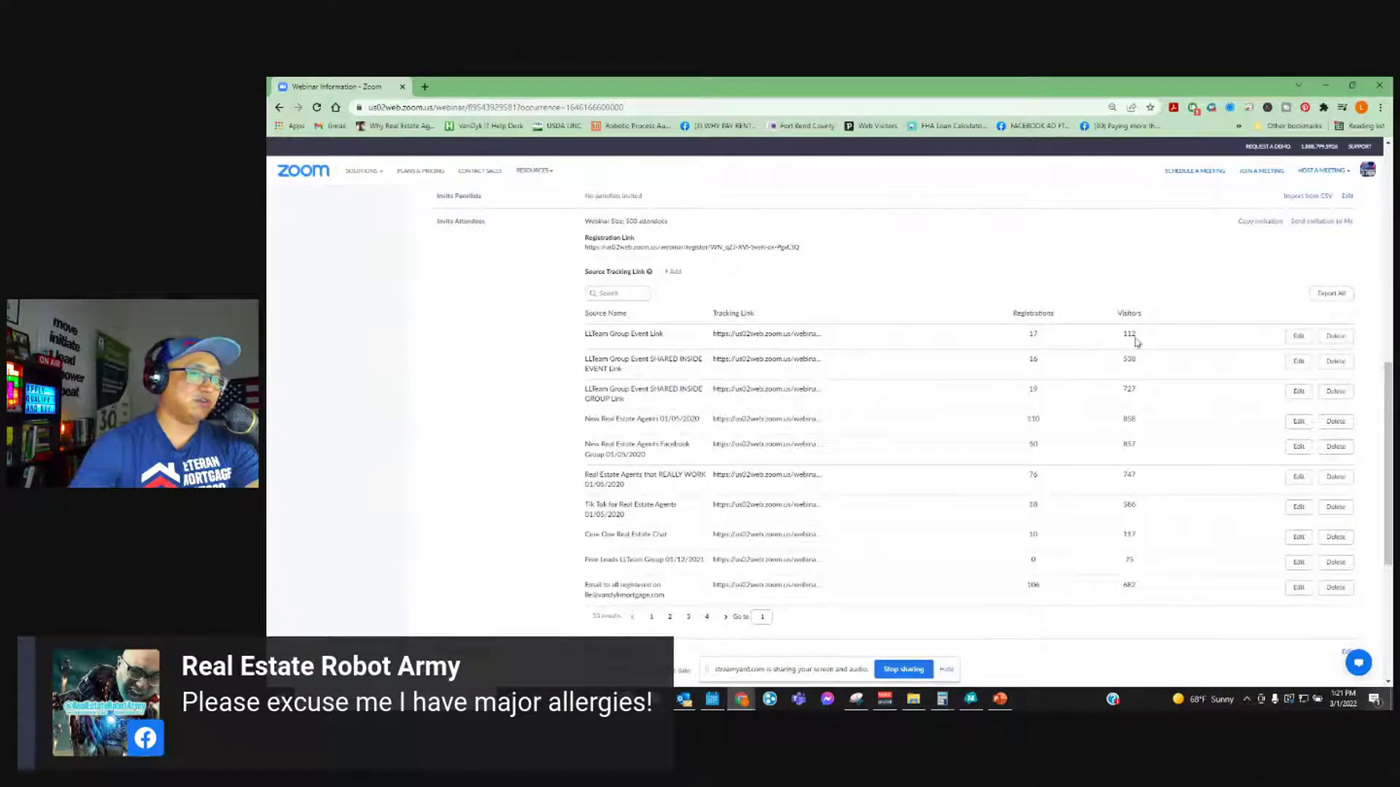
double_click(1128, 334)
double_click(1129, 358)
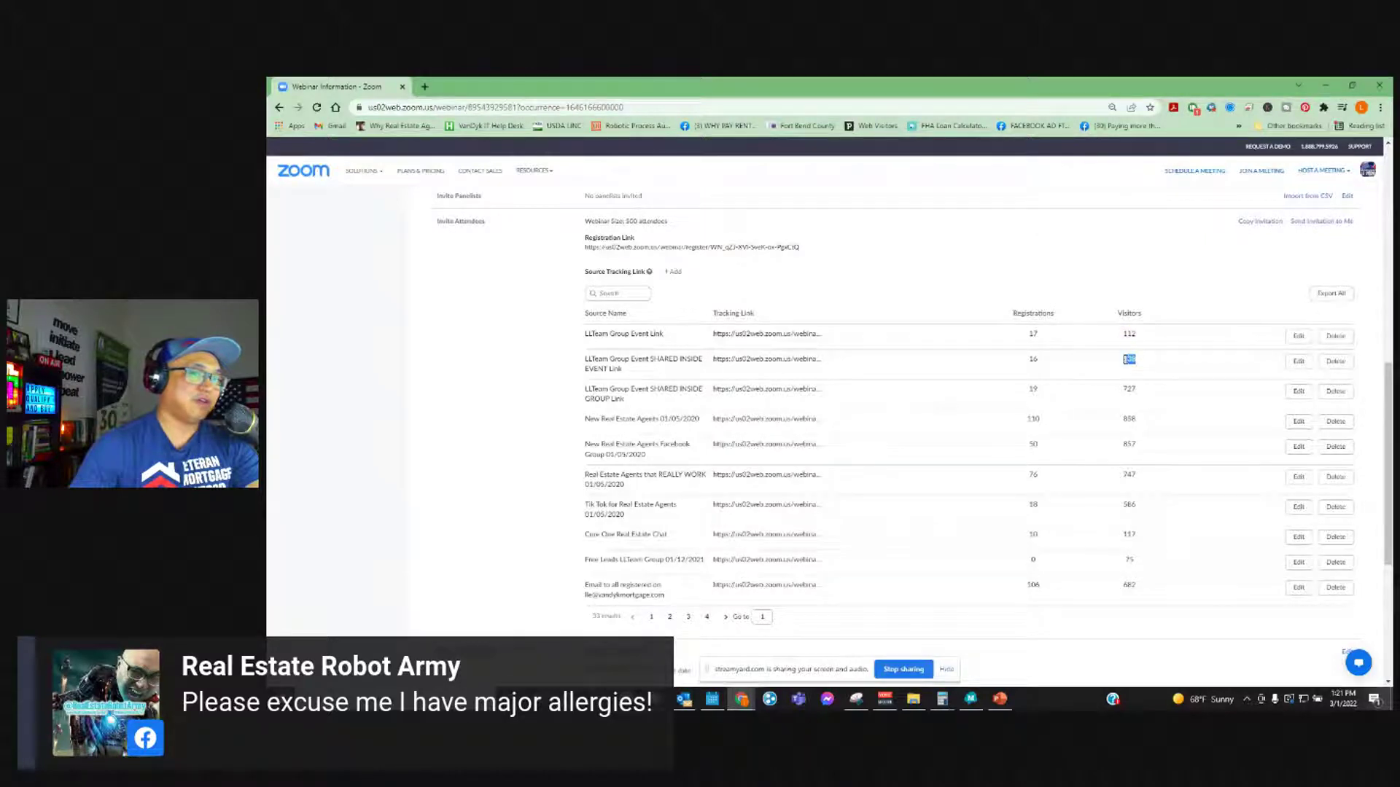
double_click(1033, 359)
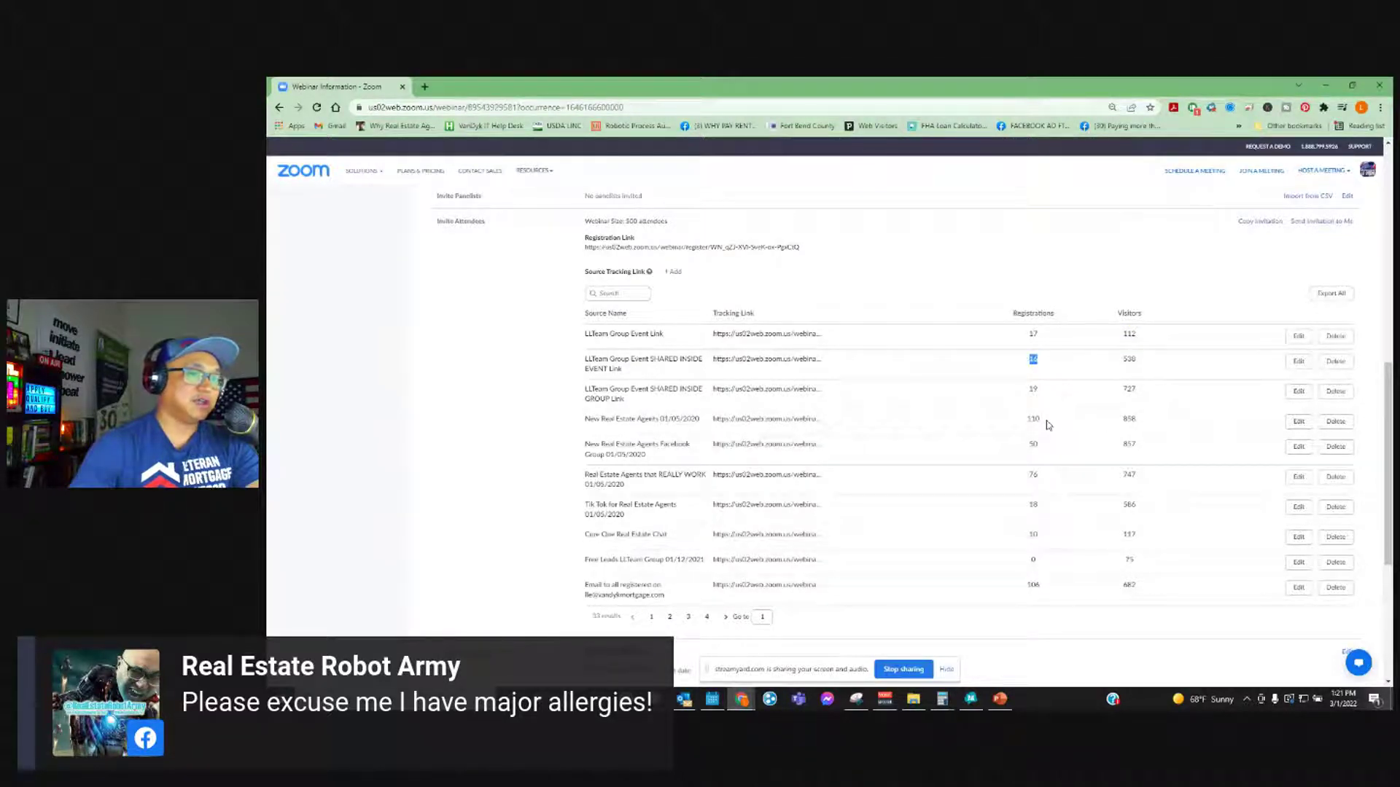
left_click(1137, 422)
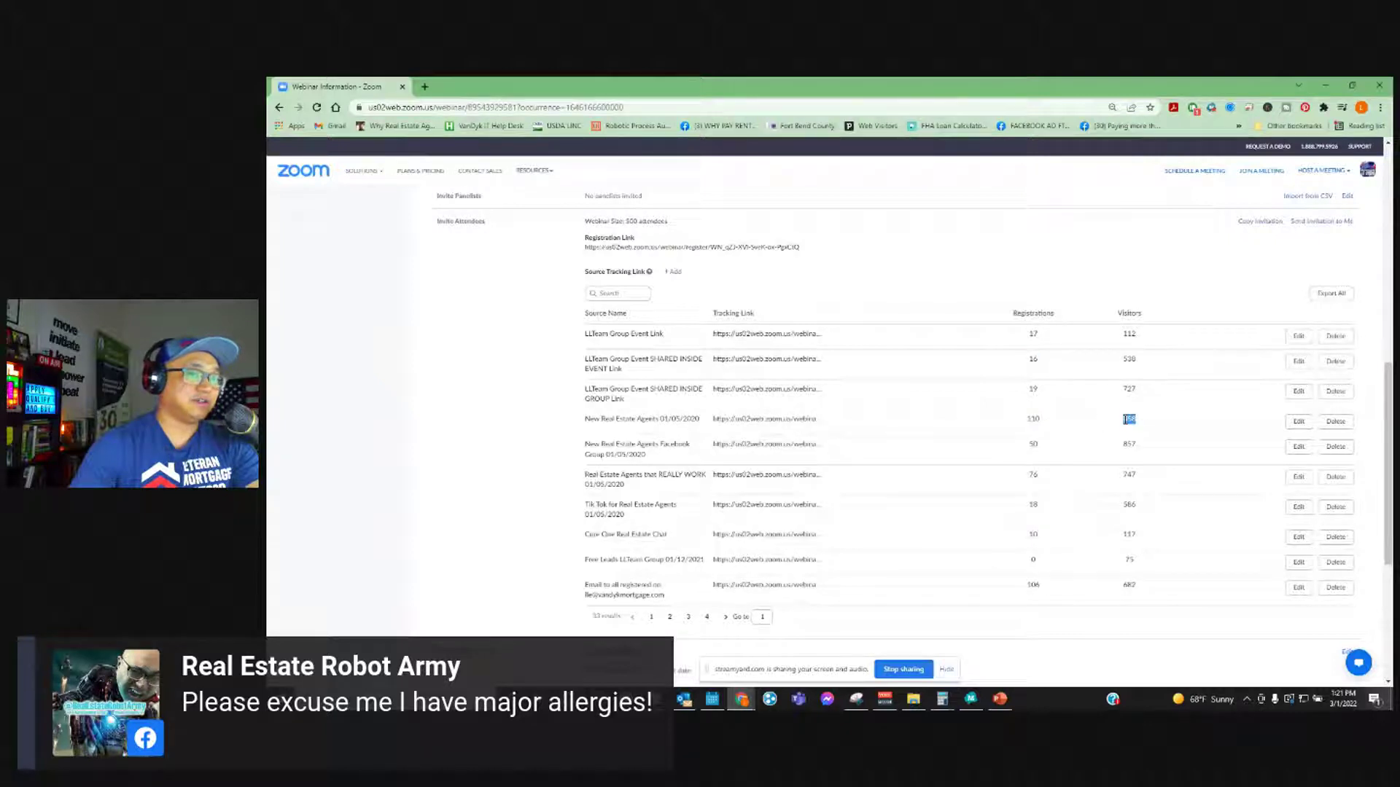
left_click(1035, 418)
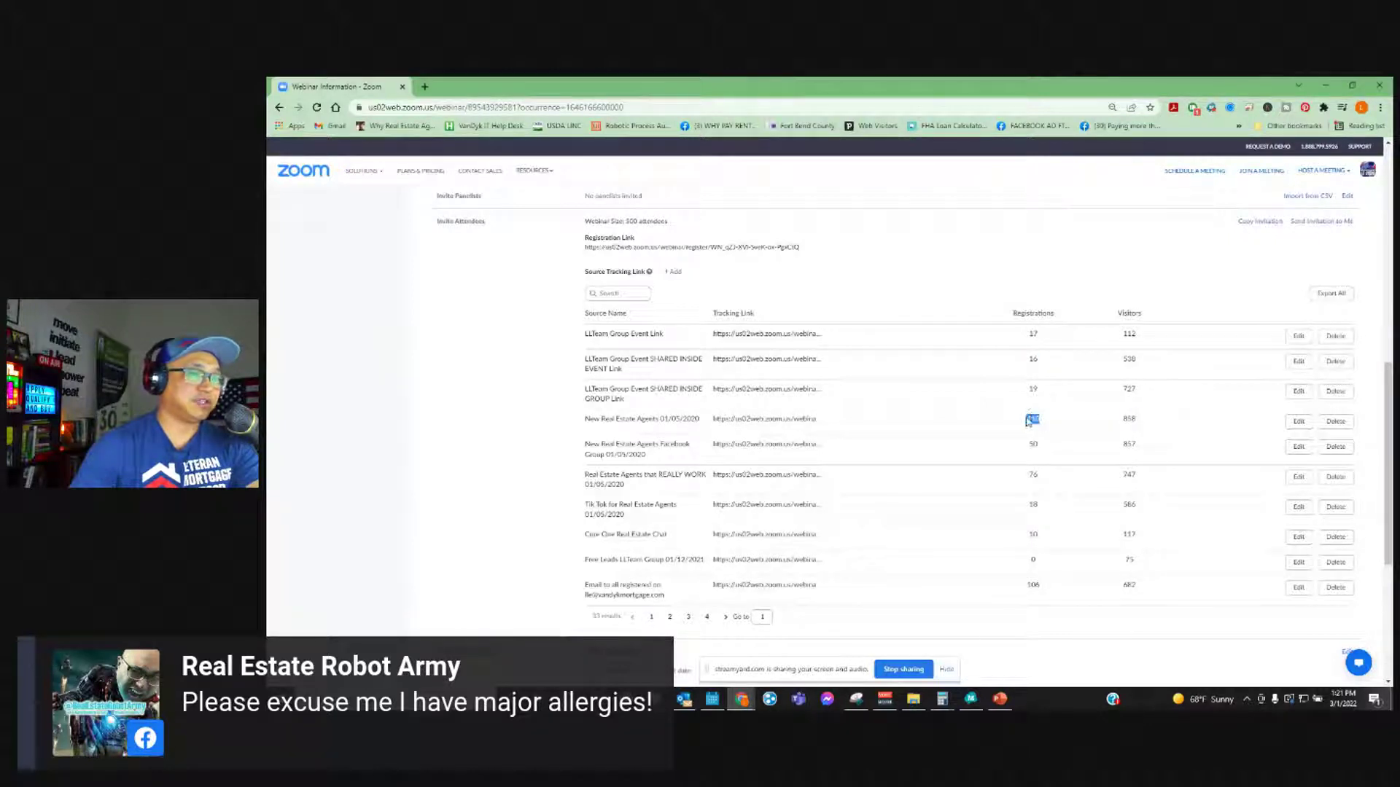
- Compare visitors and registrations for the Real Estate Agents that REALLY WORK, New Real Estate Agents and Email to all registered links
double_click(1128, 478)
double_click(1033, 474)
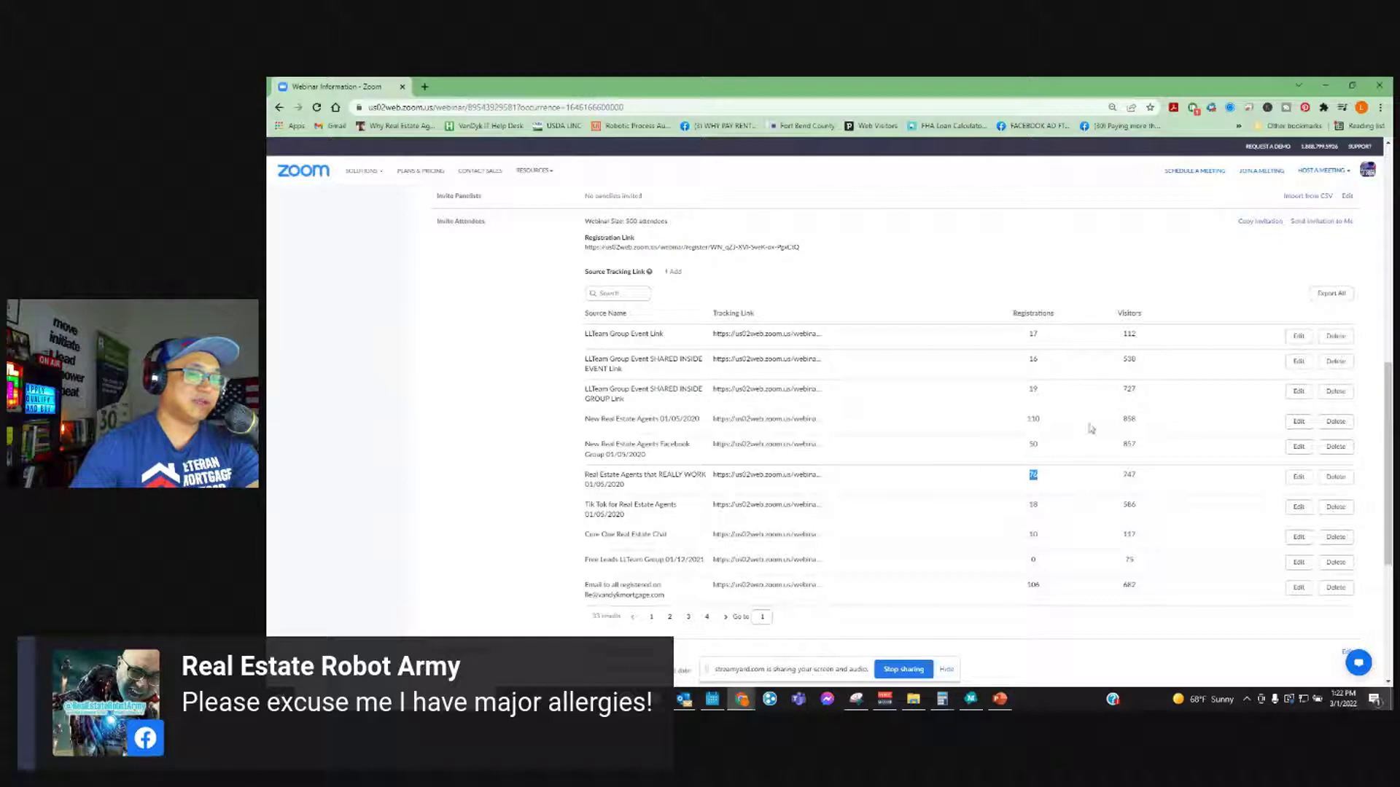
double_click(1129, 420)
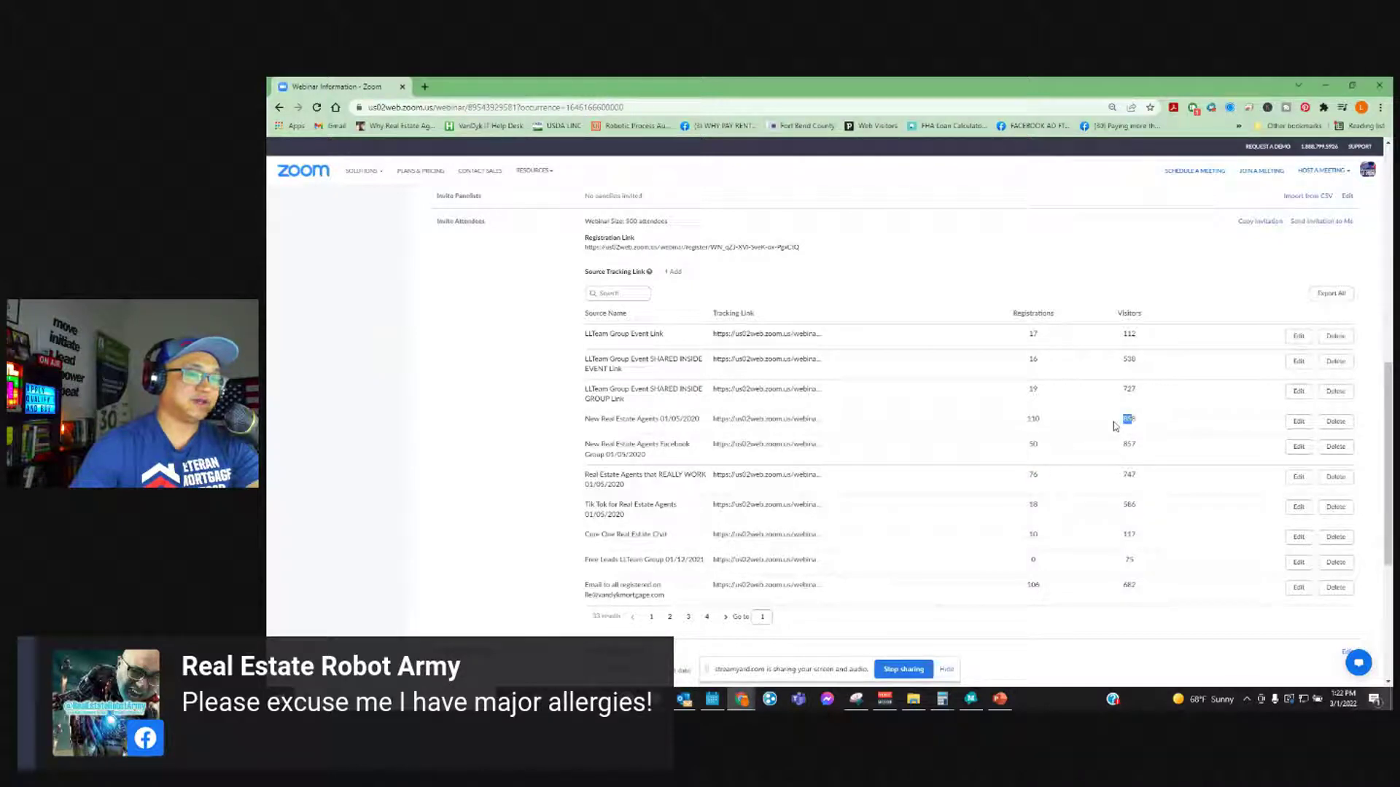
double_click(1128, 586)
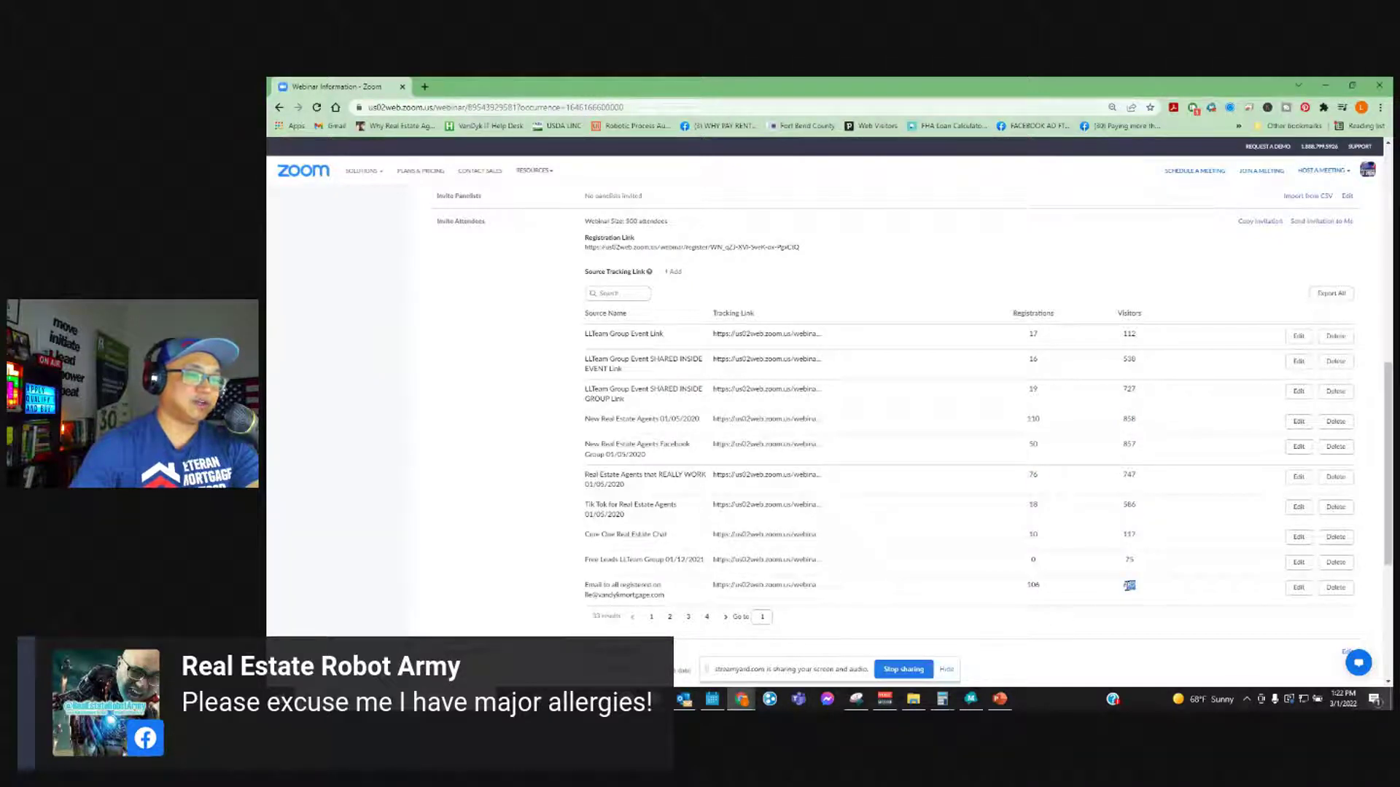
double_click(1033, 586)
- Open page 2 of the source tracking links and look over the registrations and visitors of the EVENT LINK and Outlook entries
scroll(961, 562, "down", 3)
left_click(669, 499)
scroll(831, 452, "up", 3)
scroll(843, 438, "down", 5)
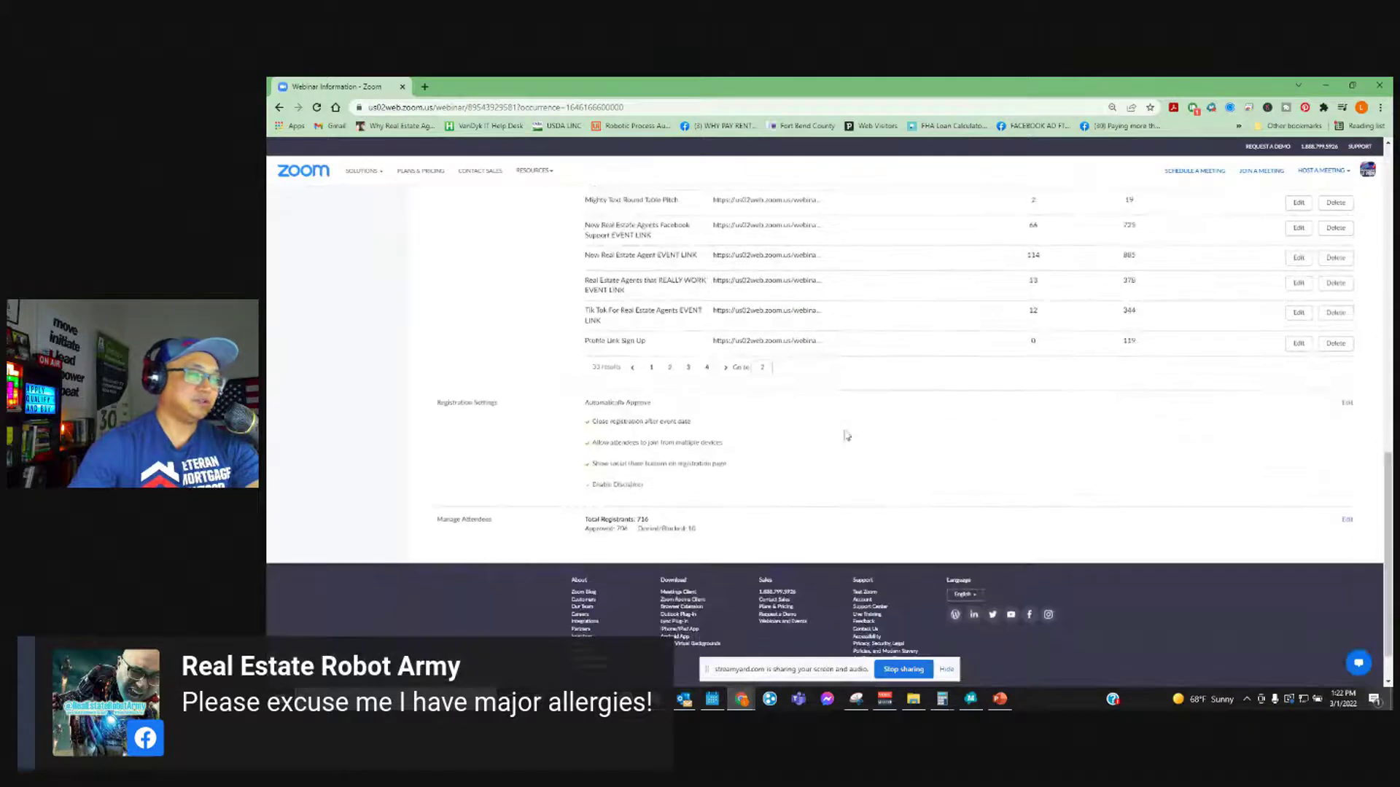
scroll(795, 431, "up", 2)
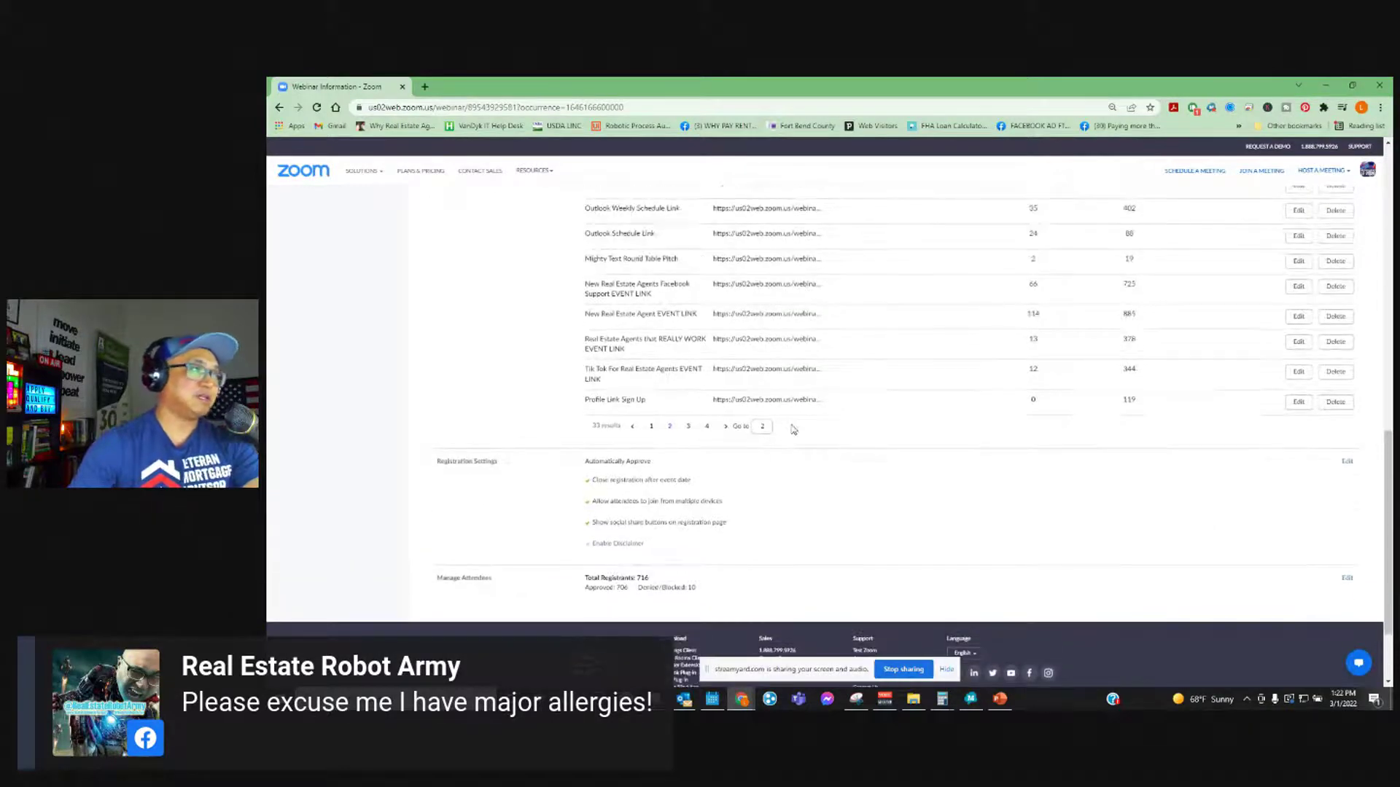
scroll(793, 429, "up", 4)
- Clear the Zoom and Facebook windows away, switch to StreamYard, and take the shared screen off the live broadcast
left_click_drag(369, 89, 1044, 81)
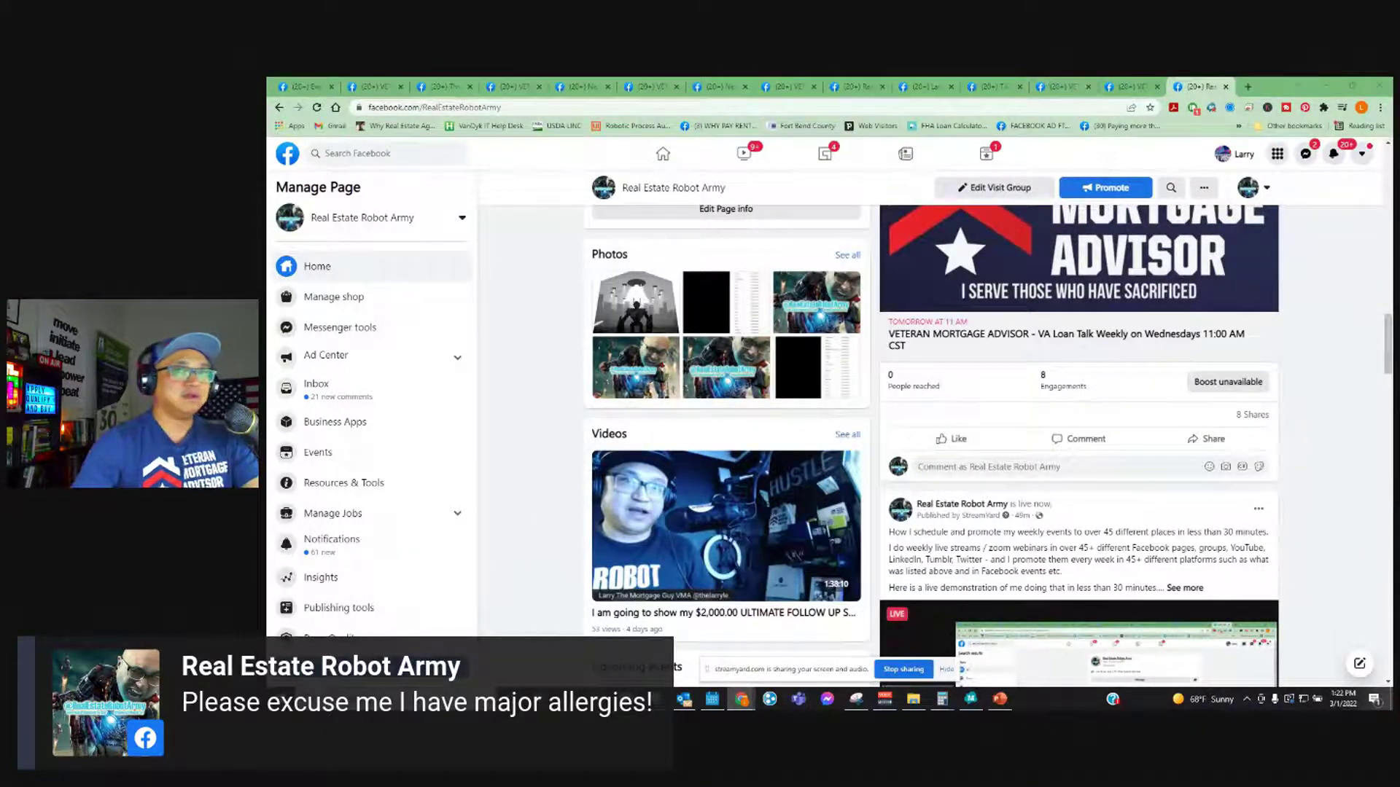
left_click(1337, 85)
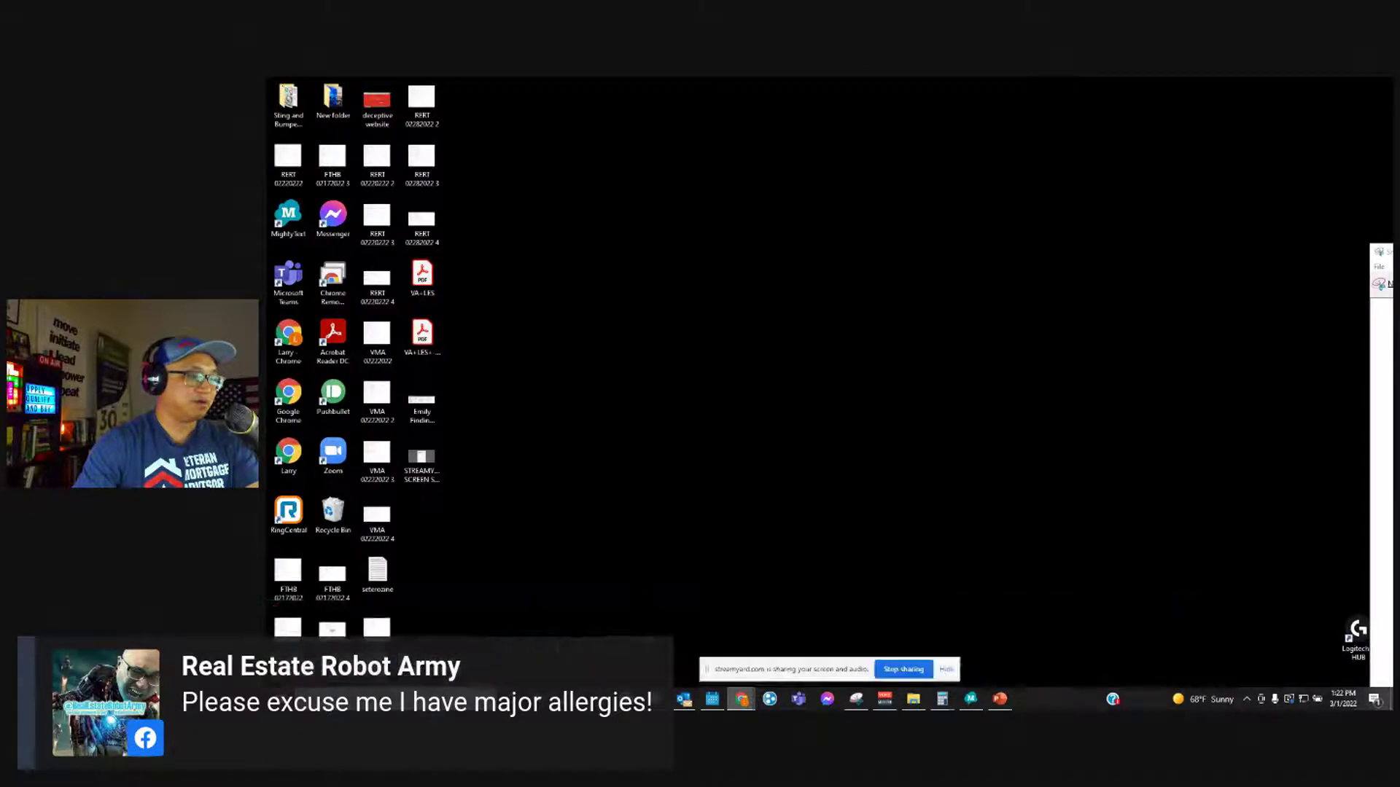
left_click(742, 699)
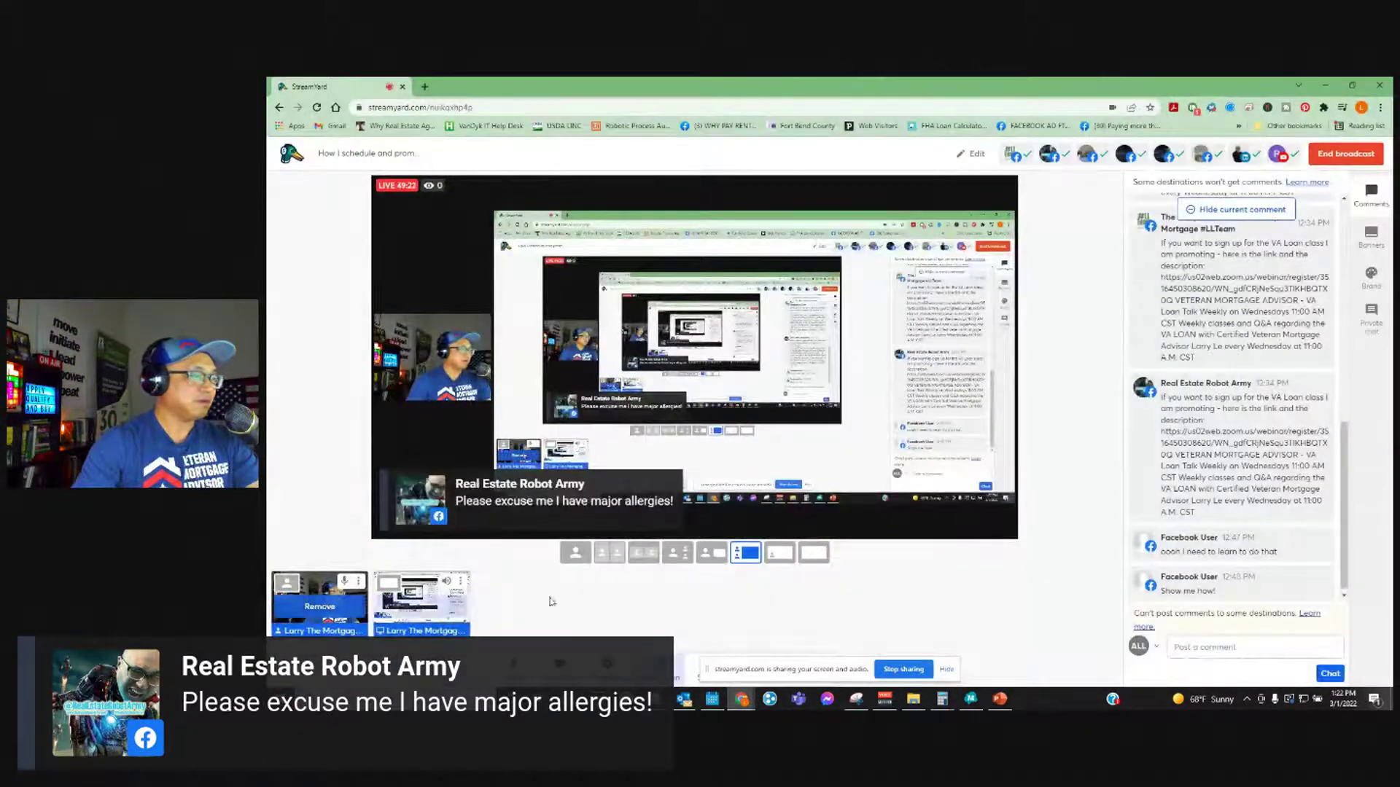
left_click(422, 607)
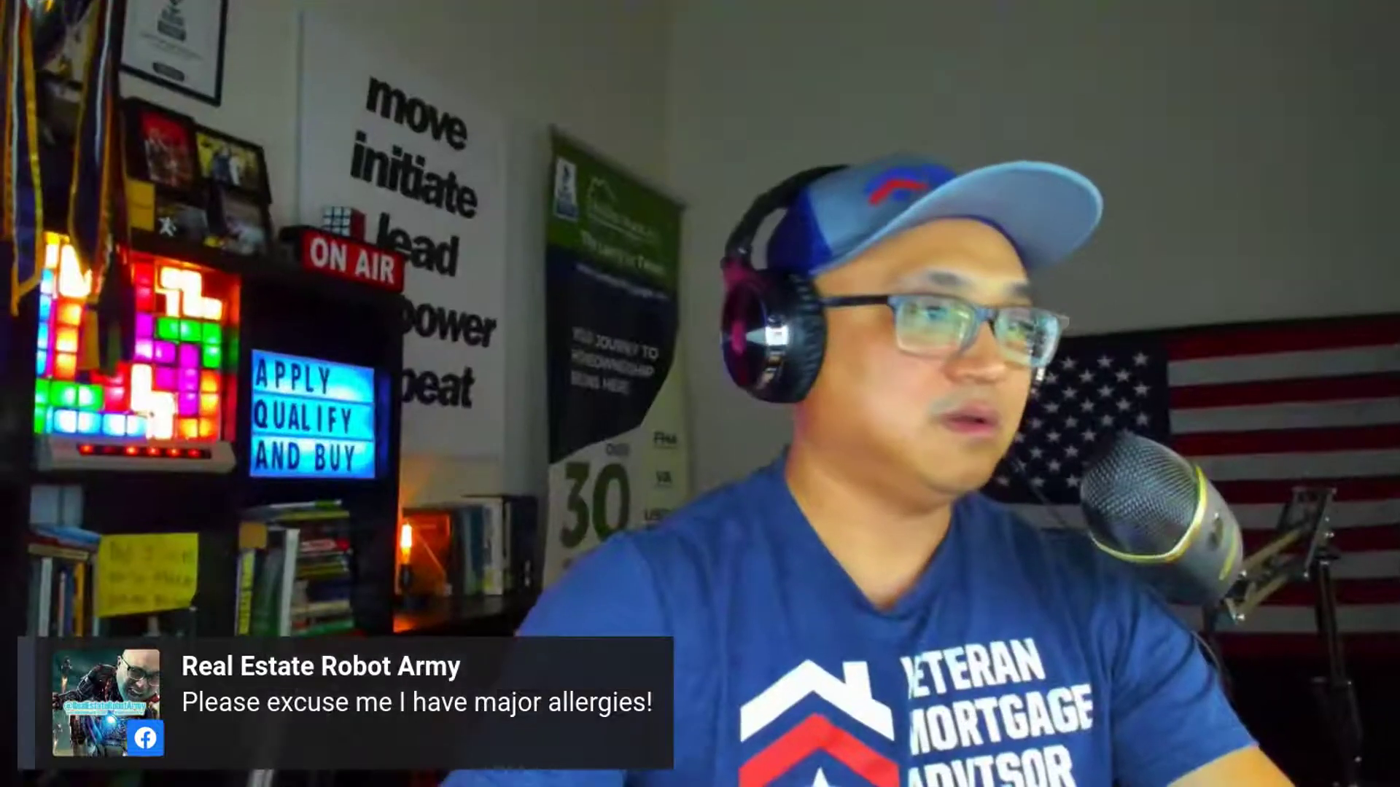